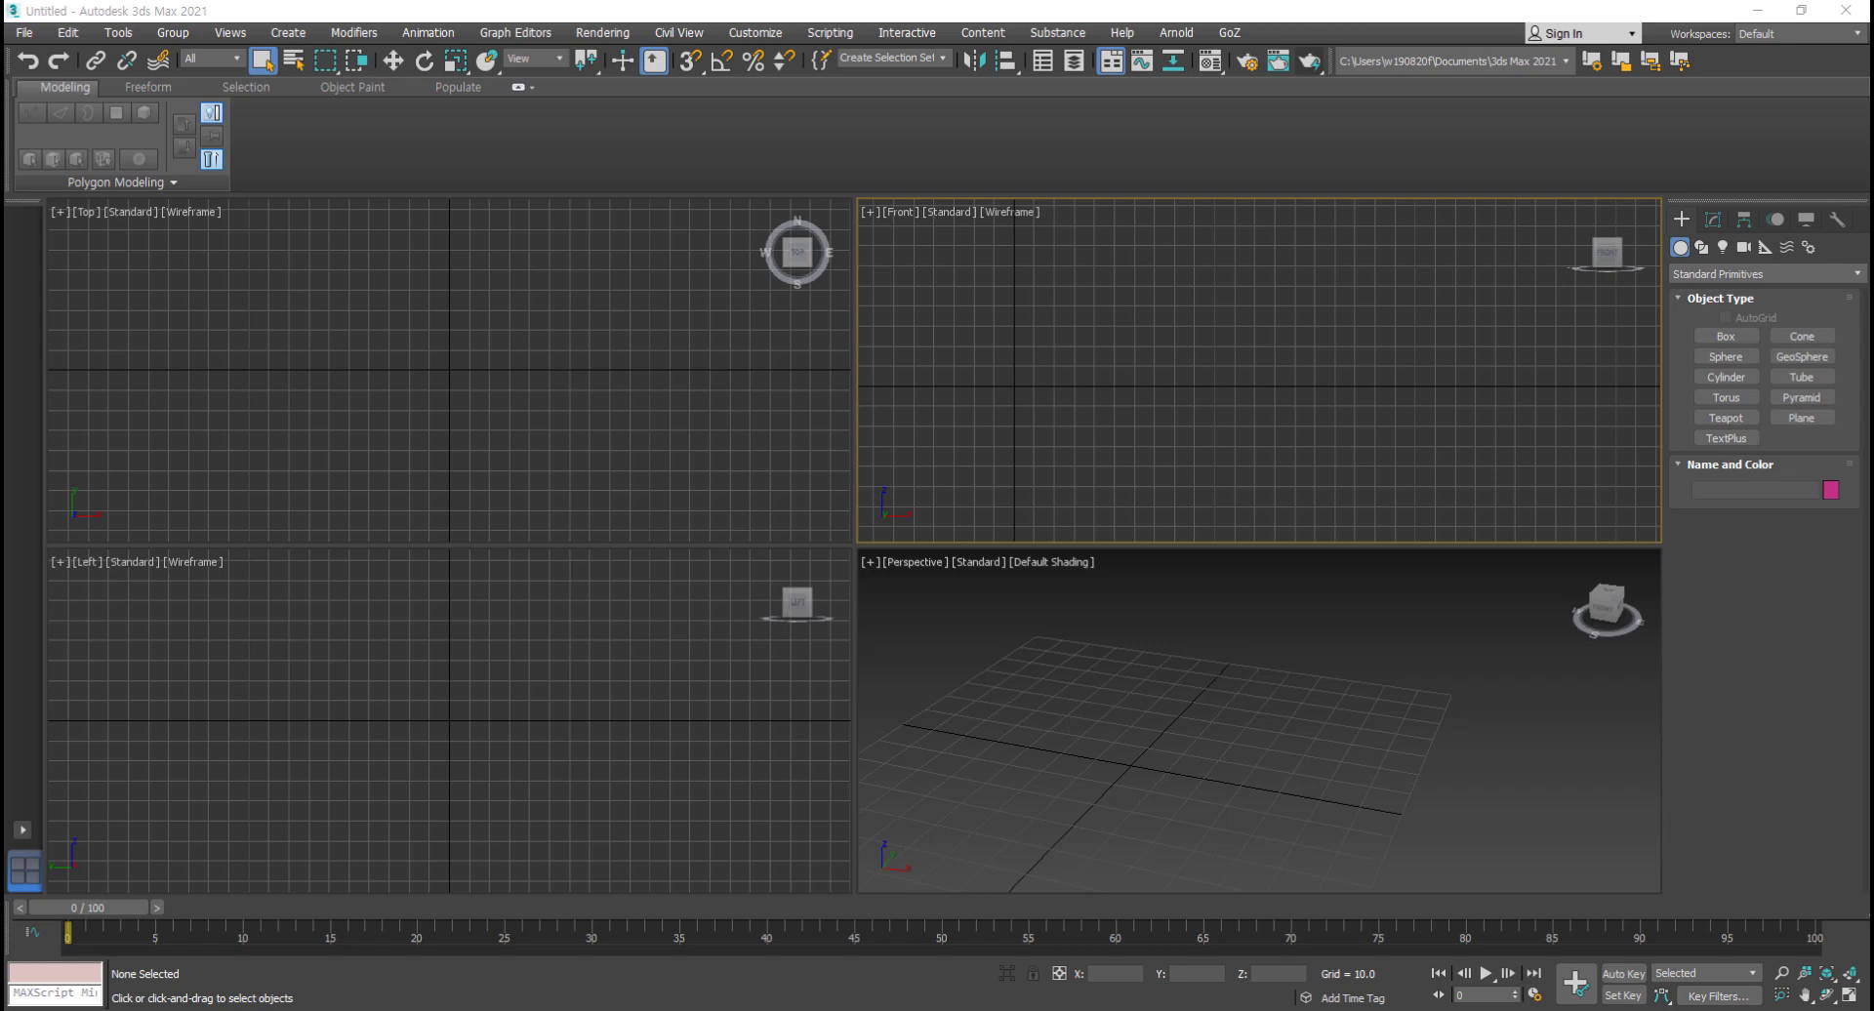
- Look over the sample materials in the Material Editor and close it
left_click(1702, 248)
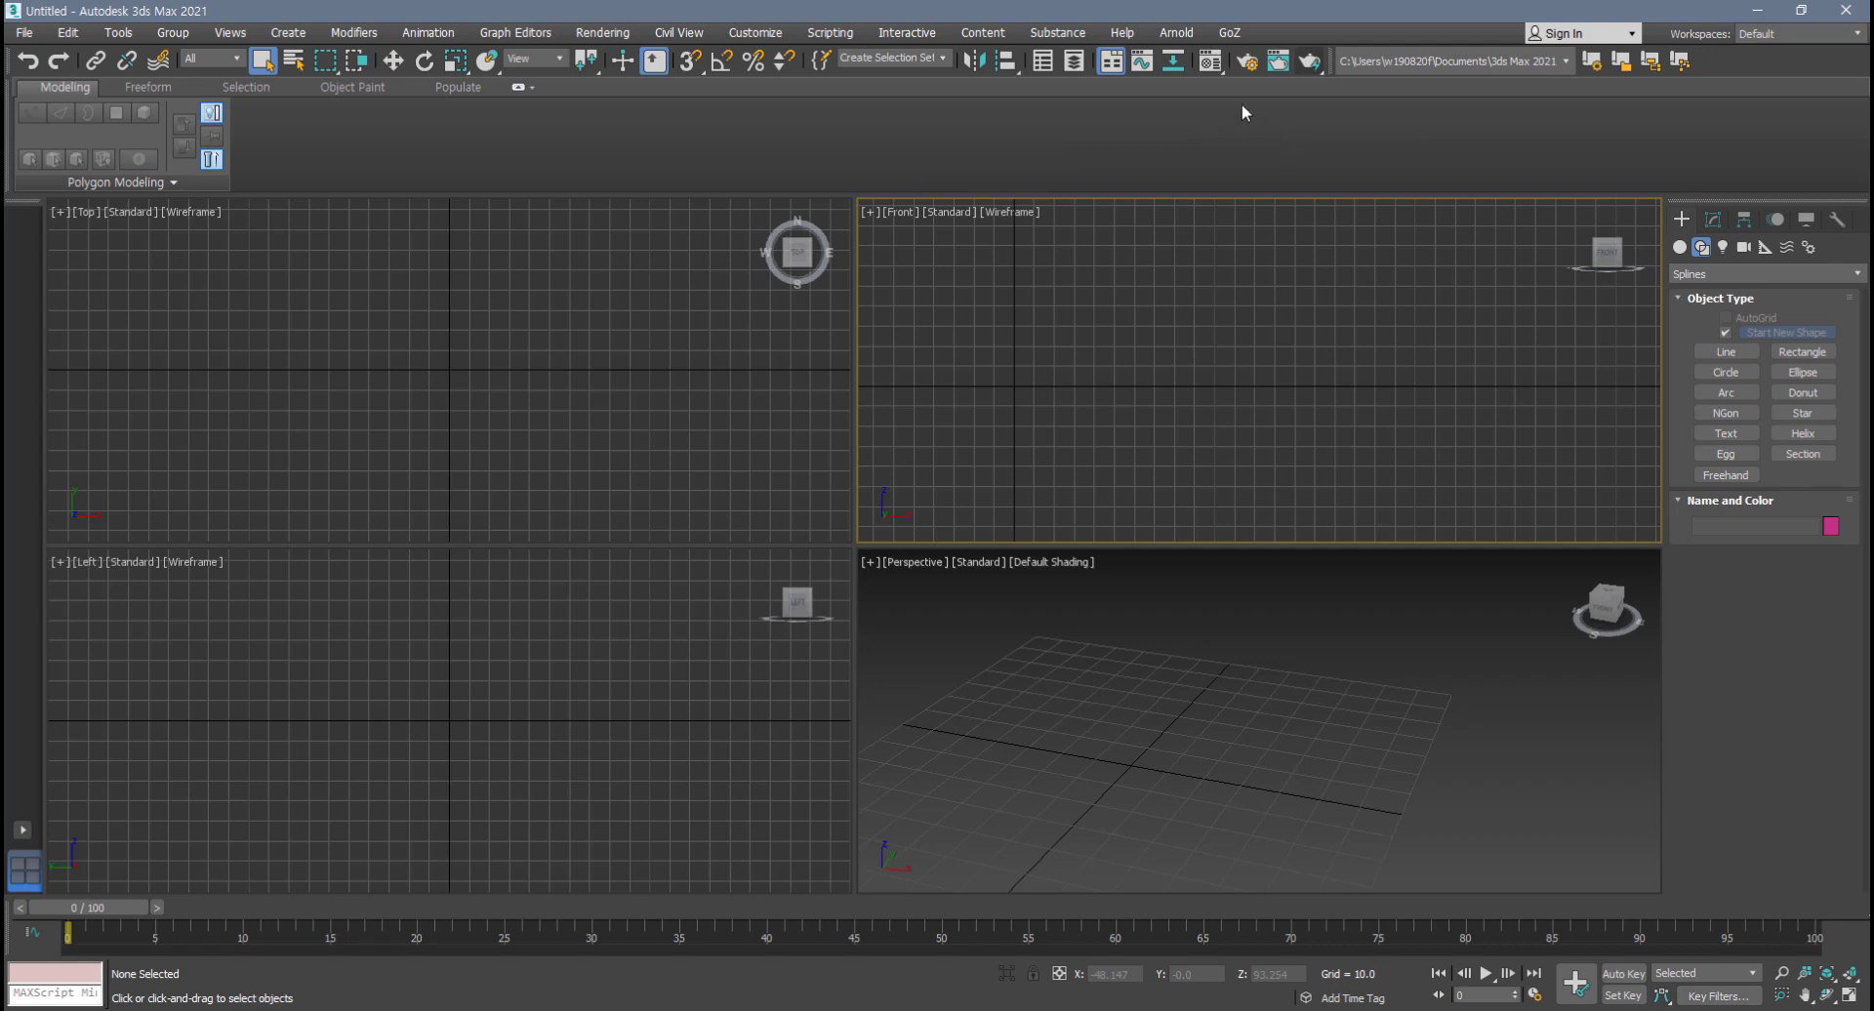
left_click(1213, 69)
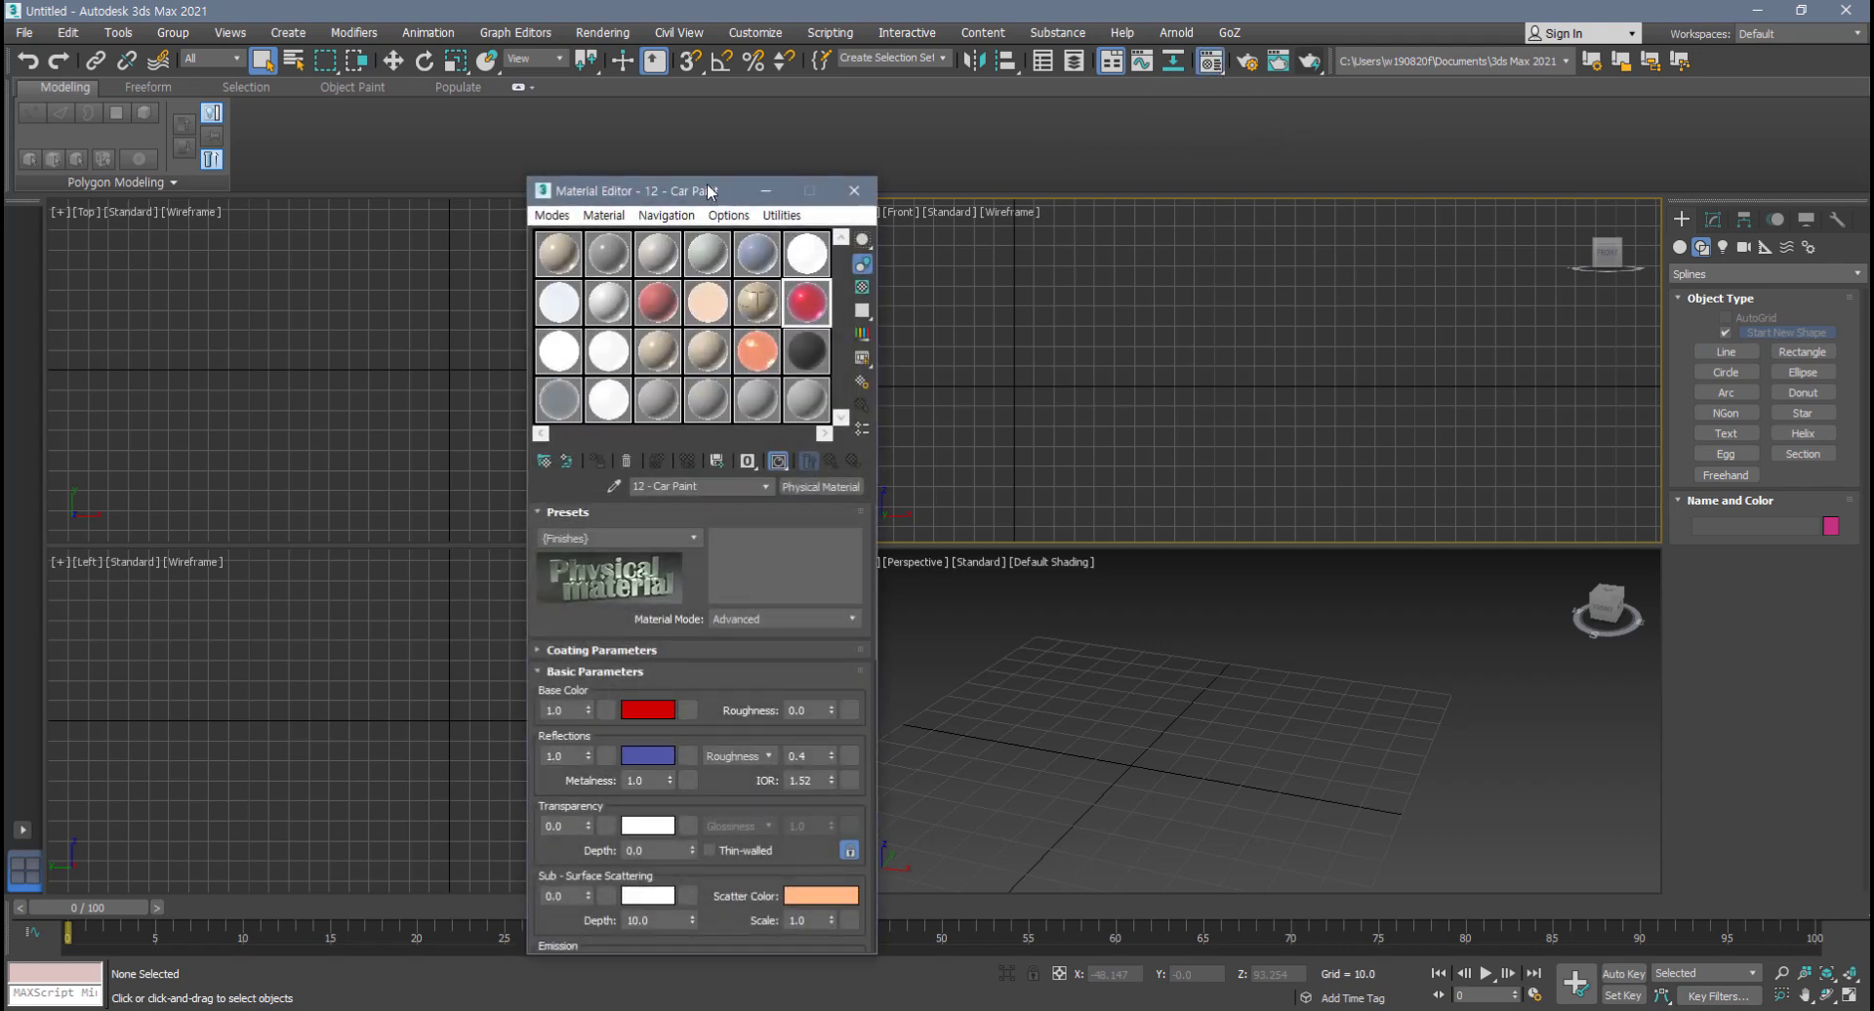
left_click_drag(706, 184, 653, 185)
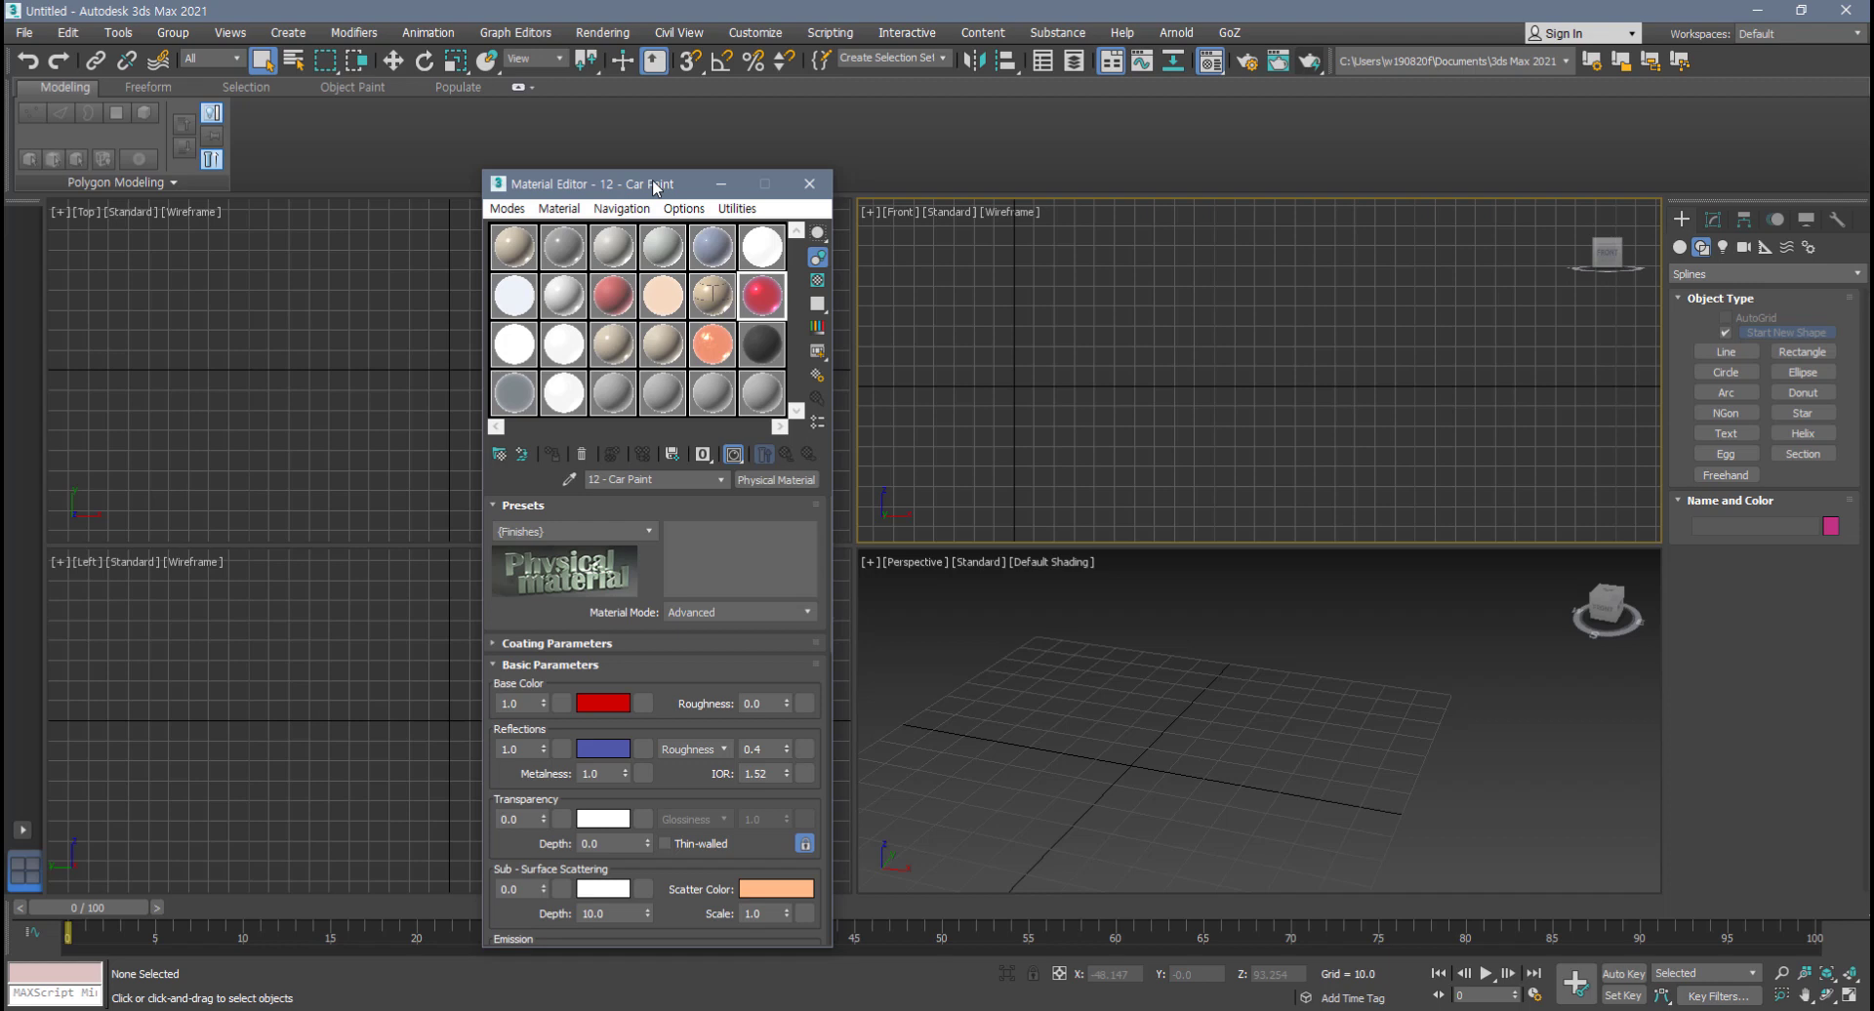
left_click_drag(648, 188, 629, 143)
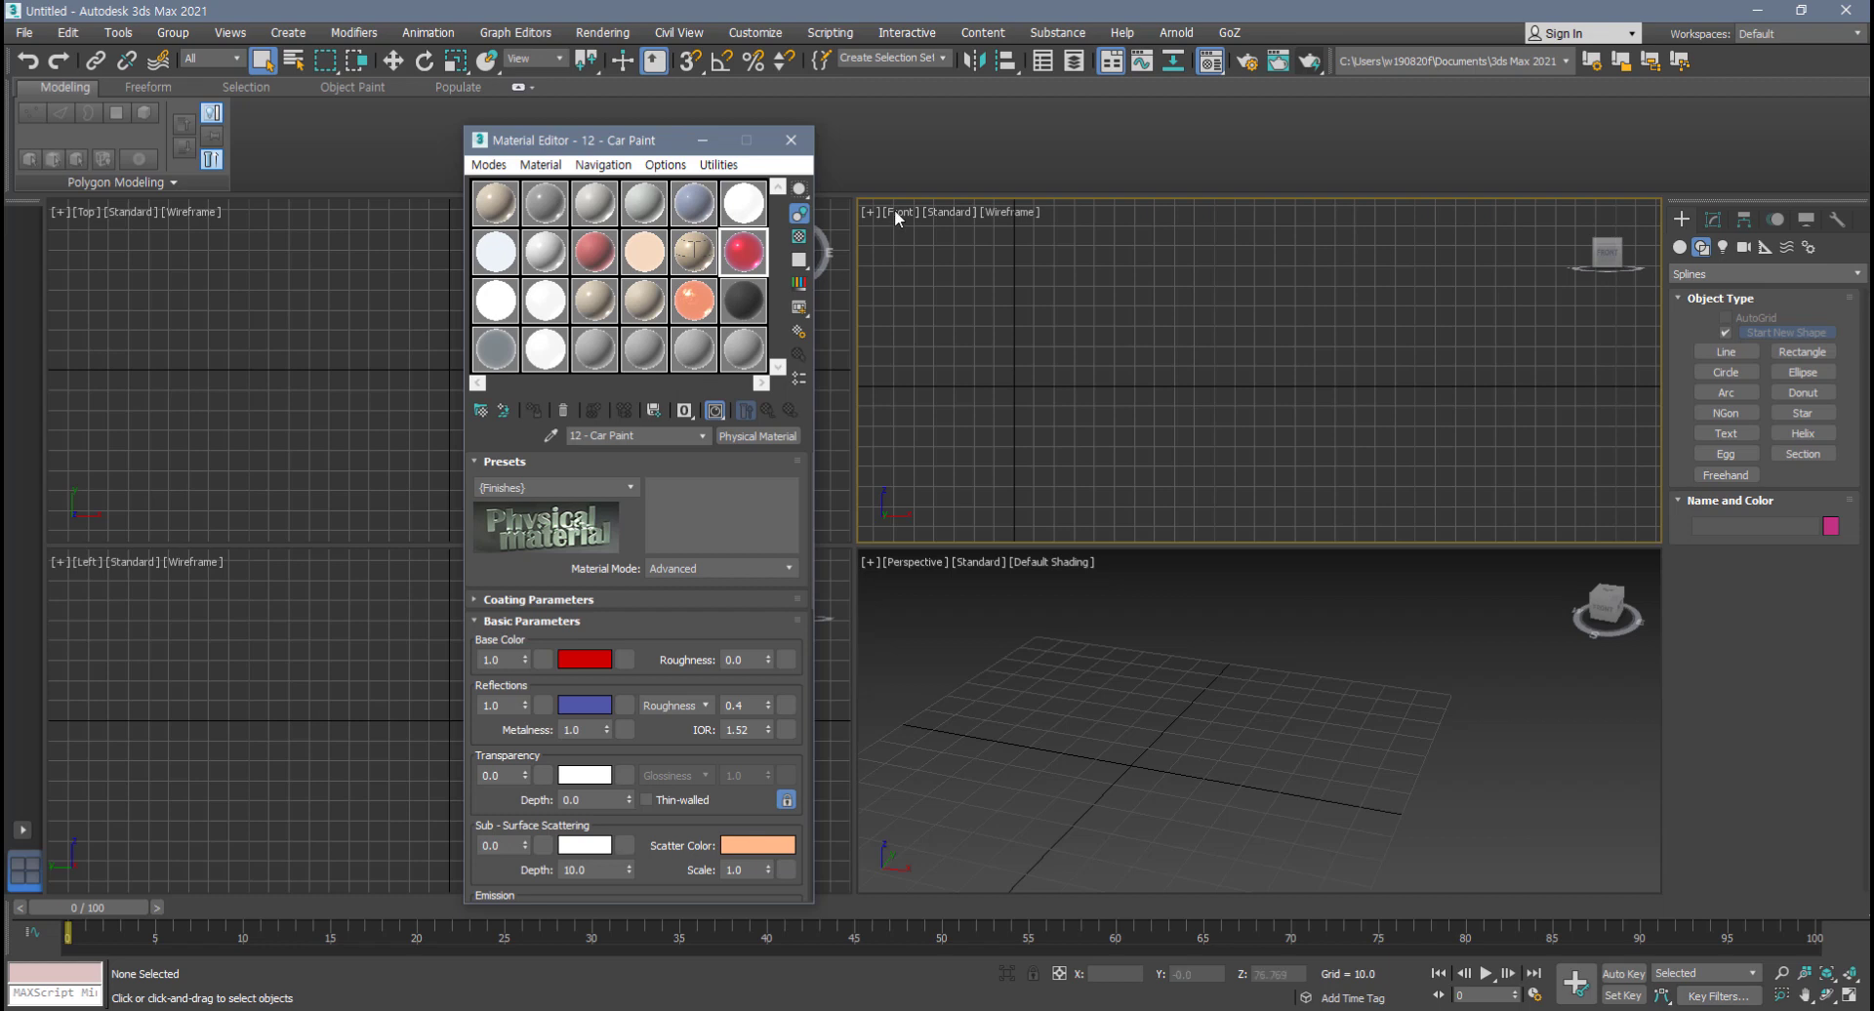
left_click(794, 143)
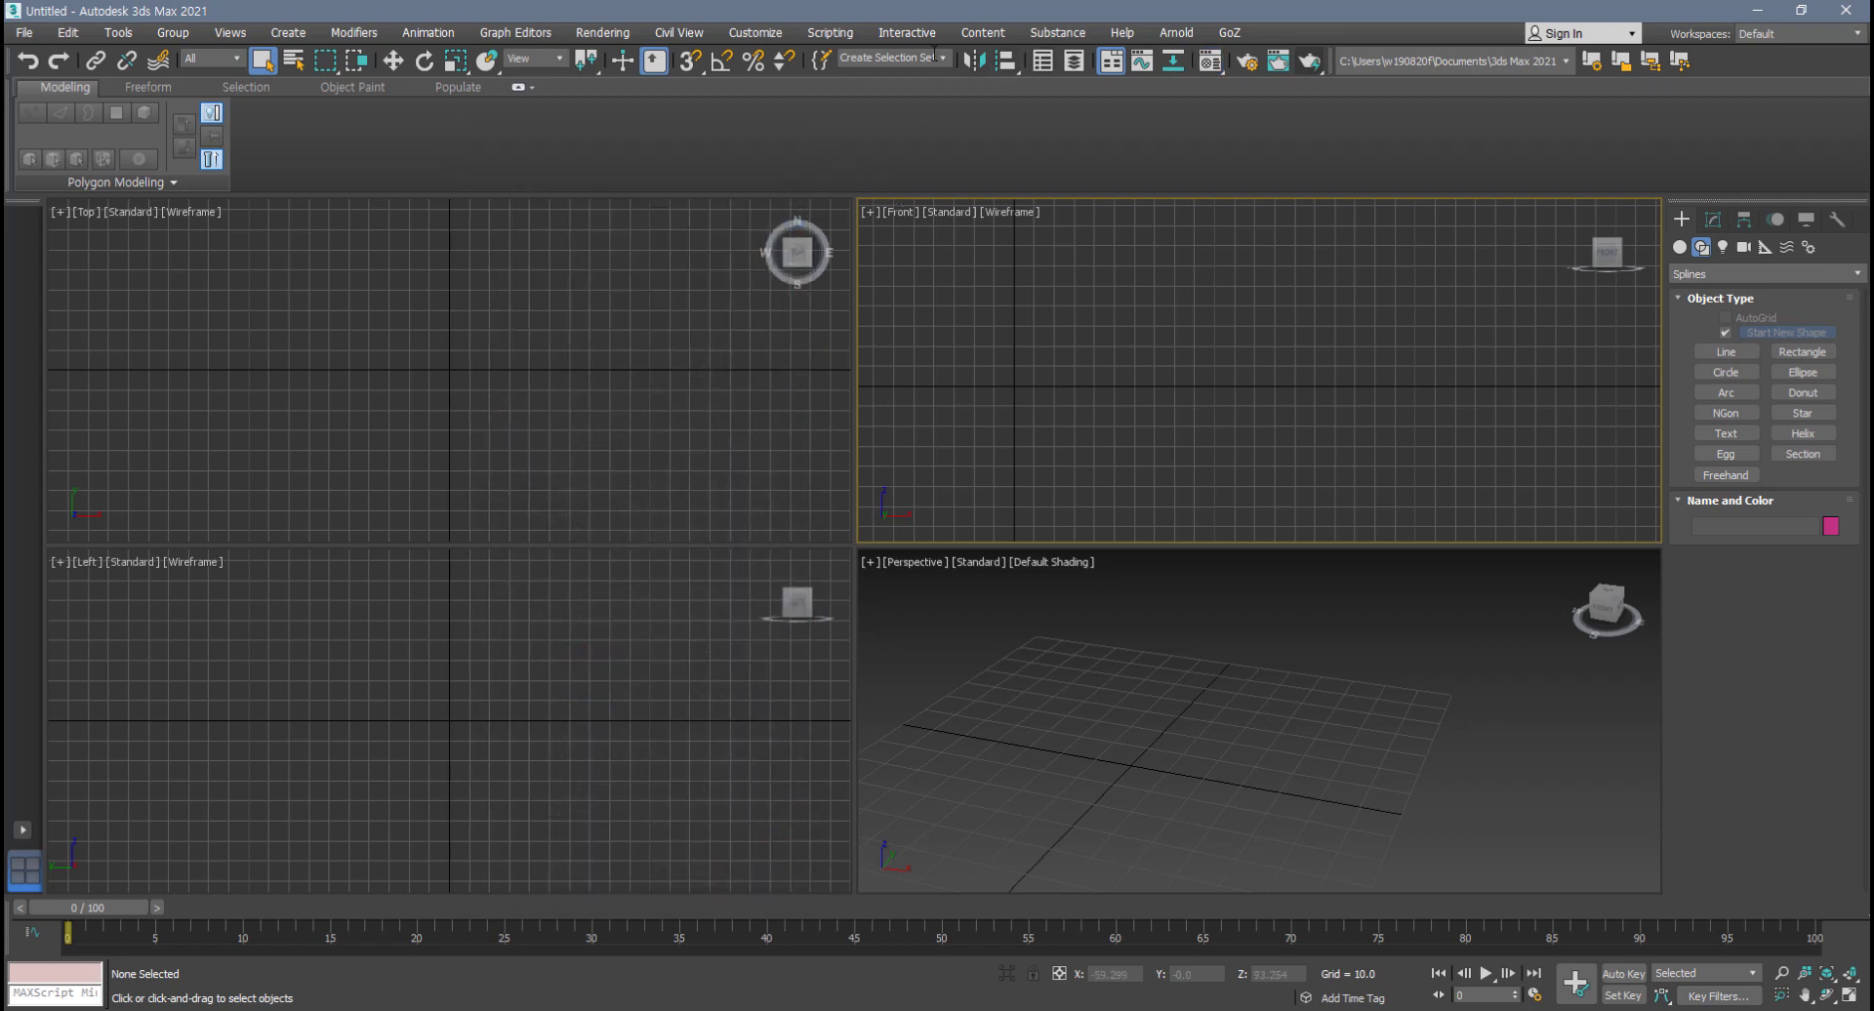
- Open the Custom Defaults Switcher and review the Max.Legacy default settings, including its Rendering and Material Editor sections
left_click(745, 32)
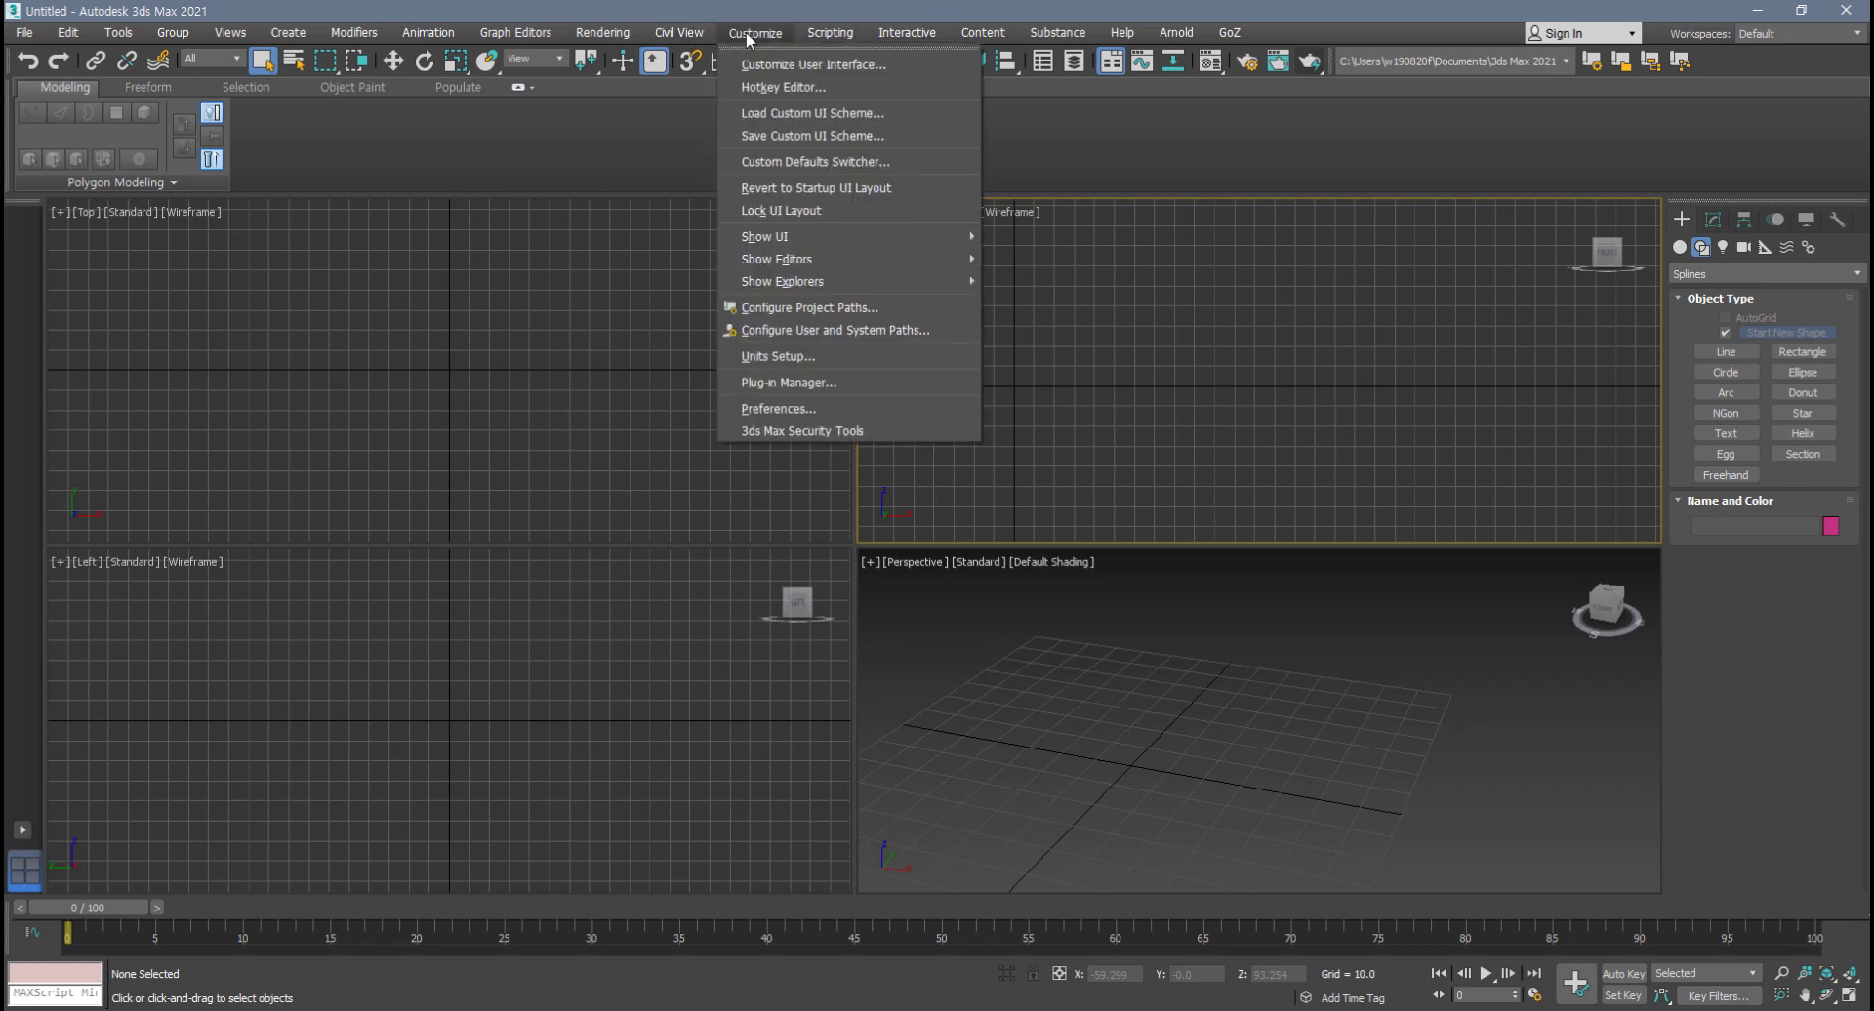
left_click(893, 160)
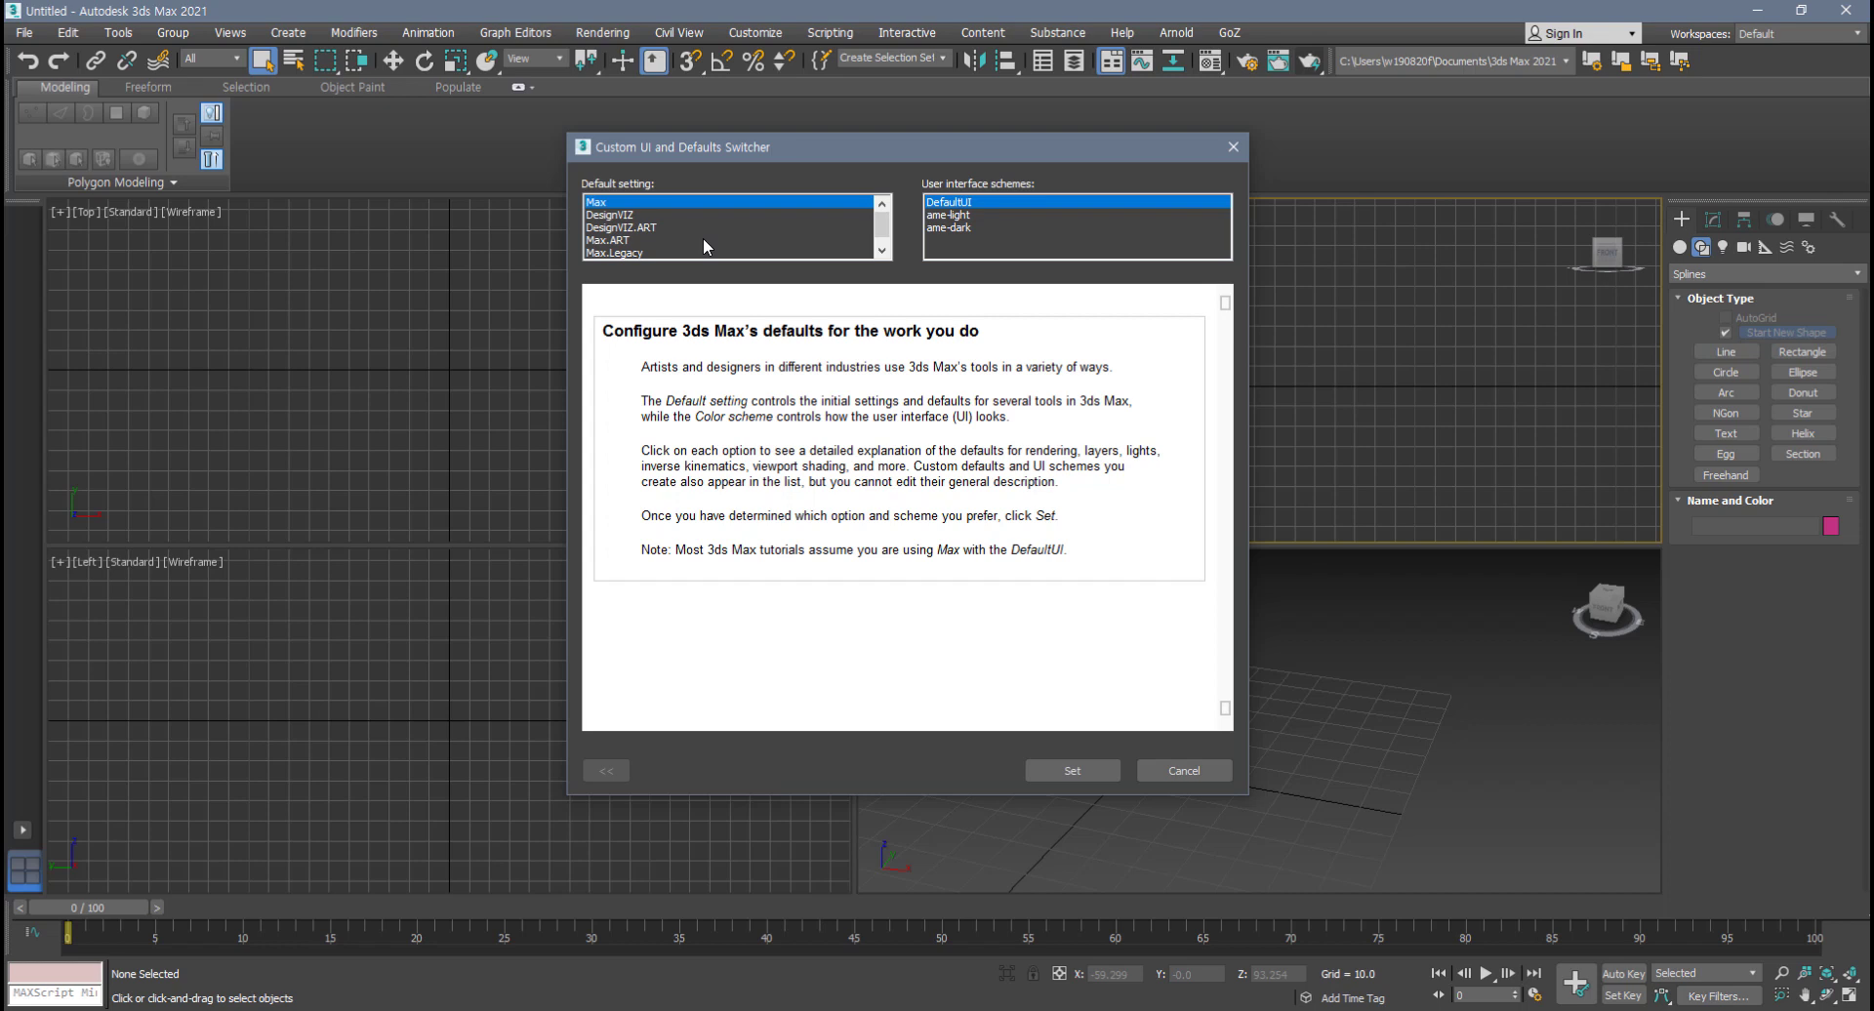
left_click(622, 253)
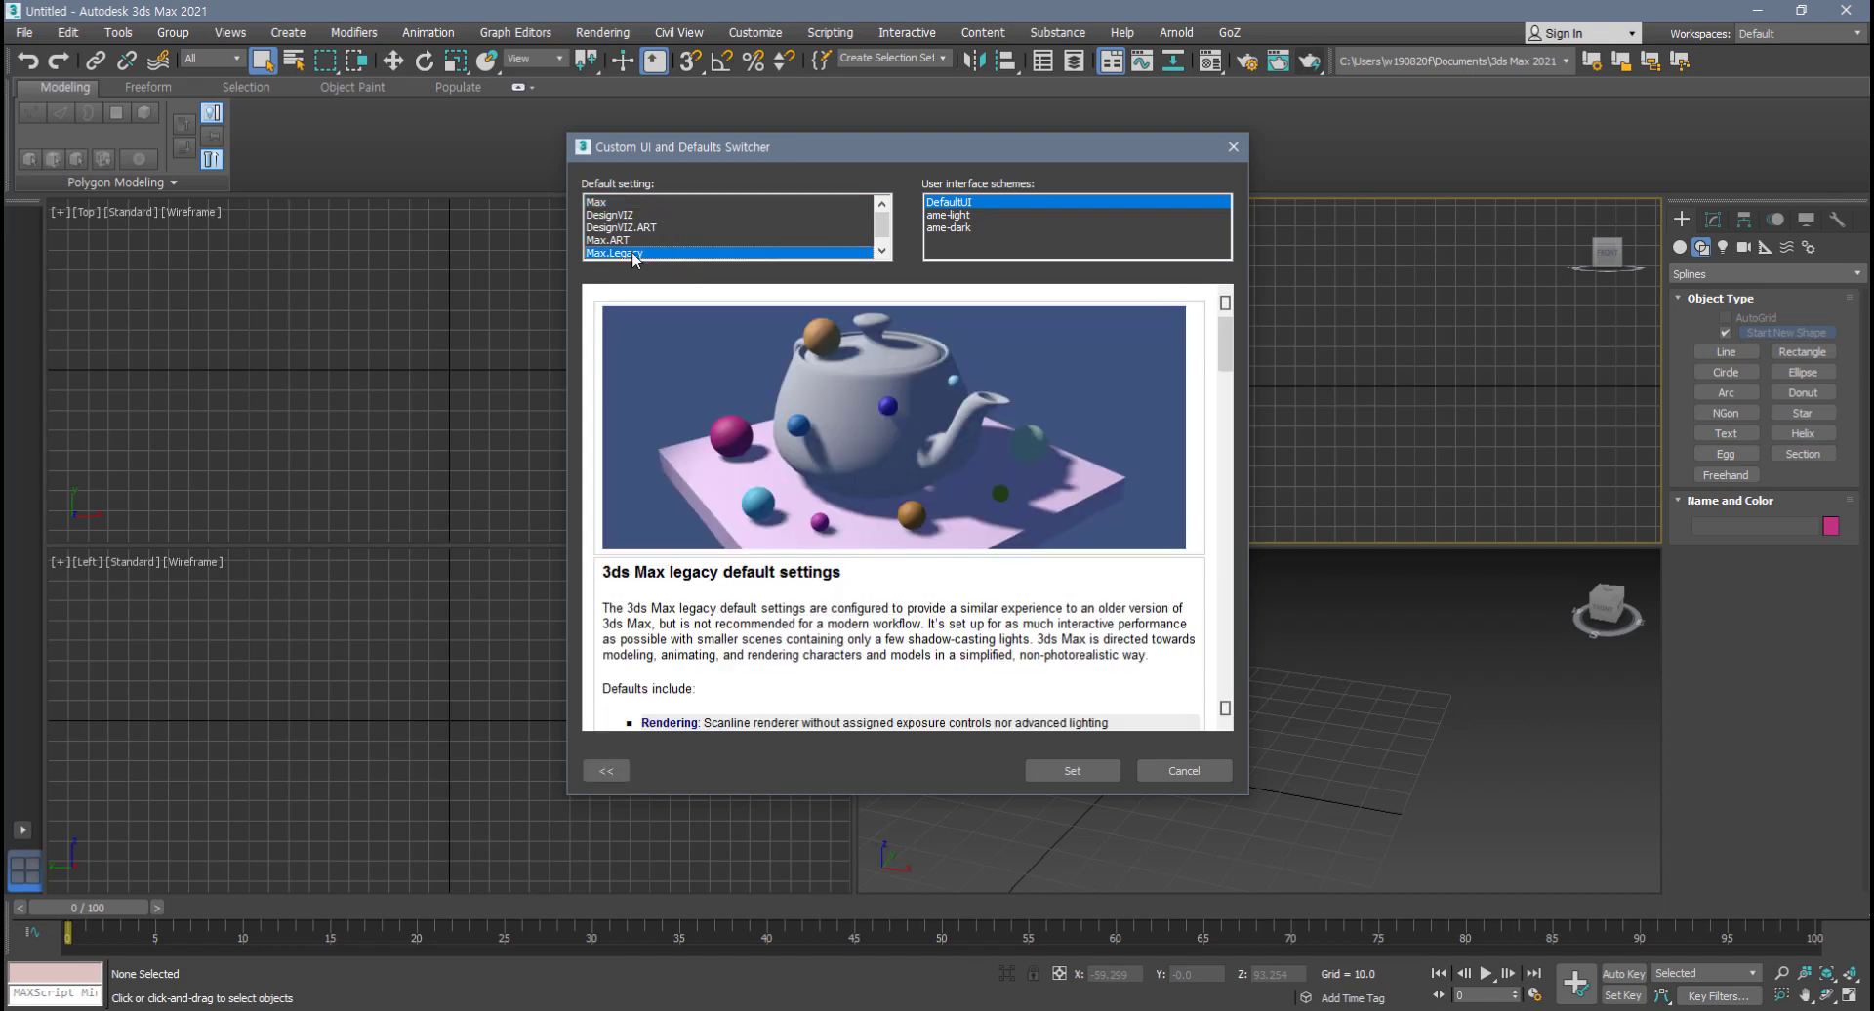
scroll(1042, 527, "down", 10)
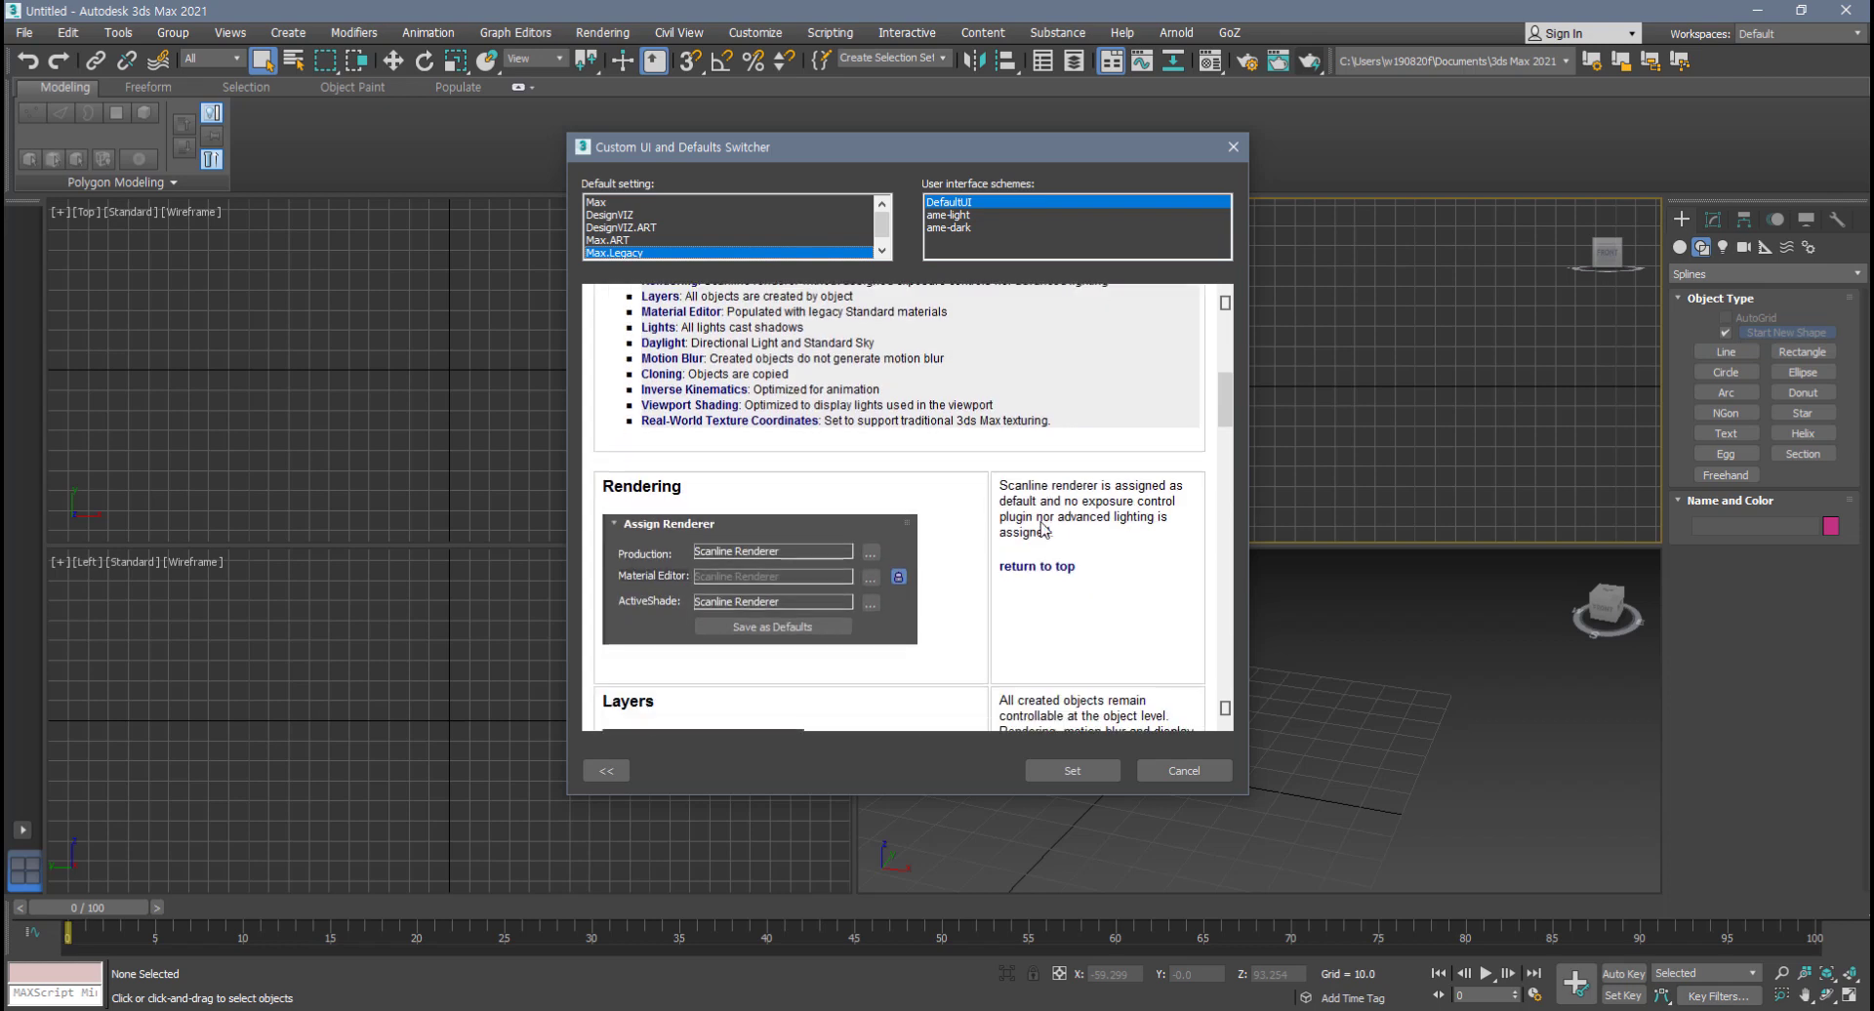
scroll(1043, 527, "down", 3)
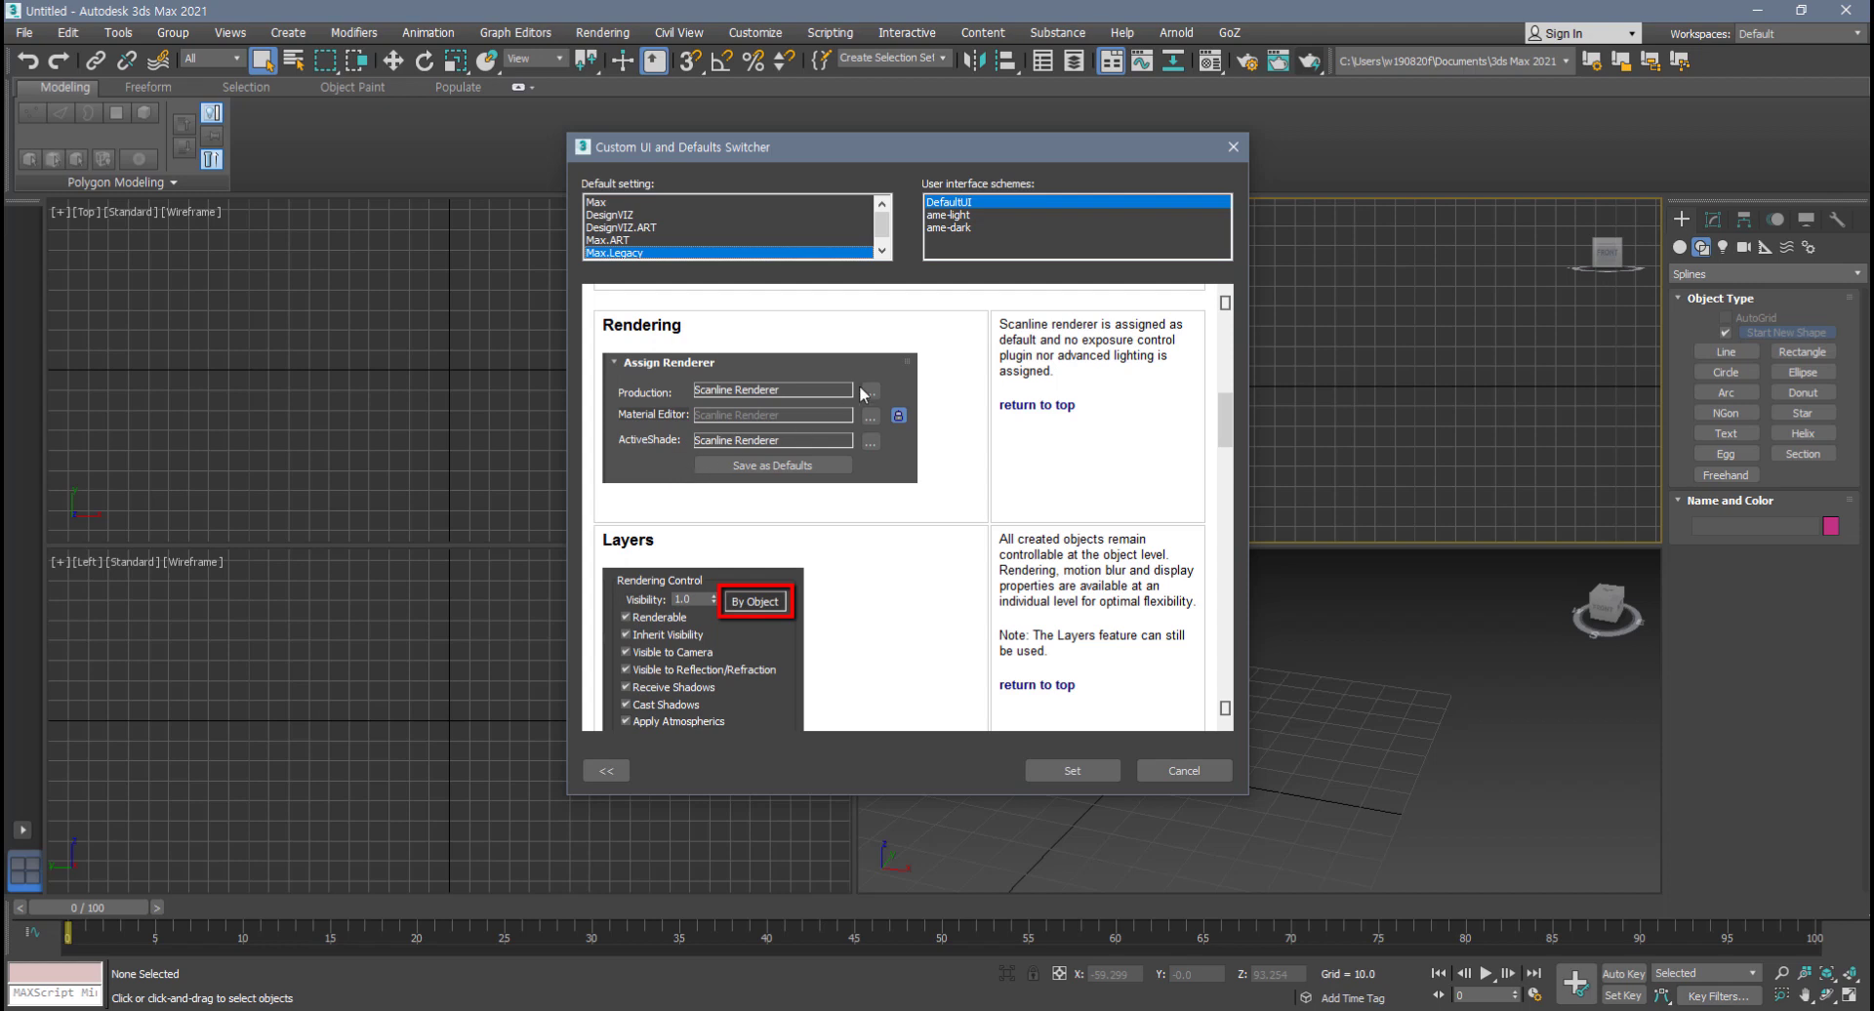
scroll(853, 579, "down", 1)
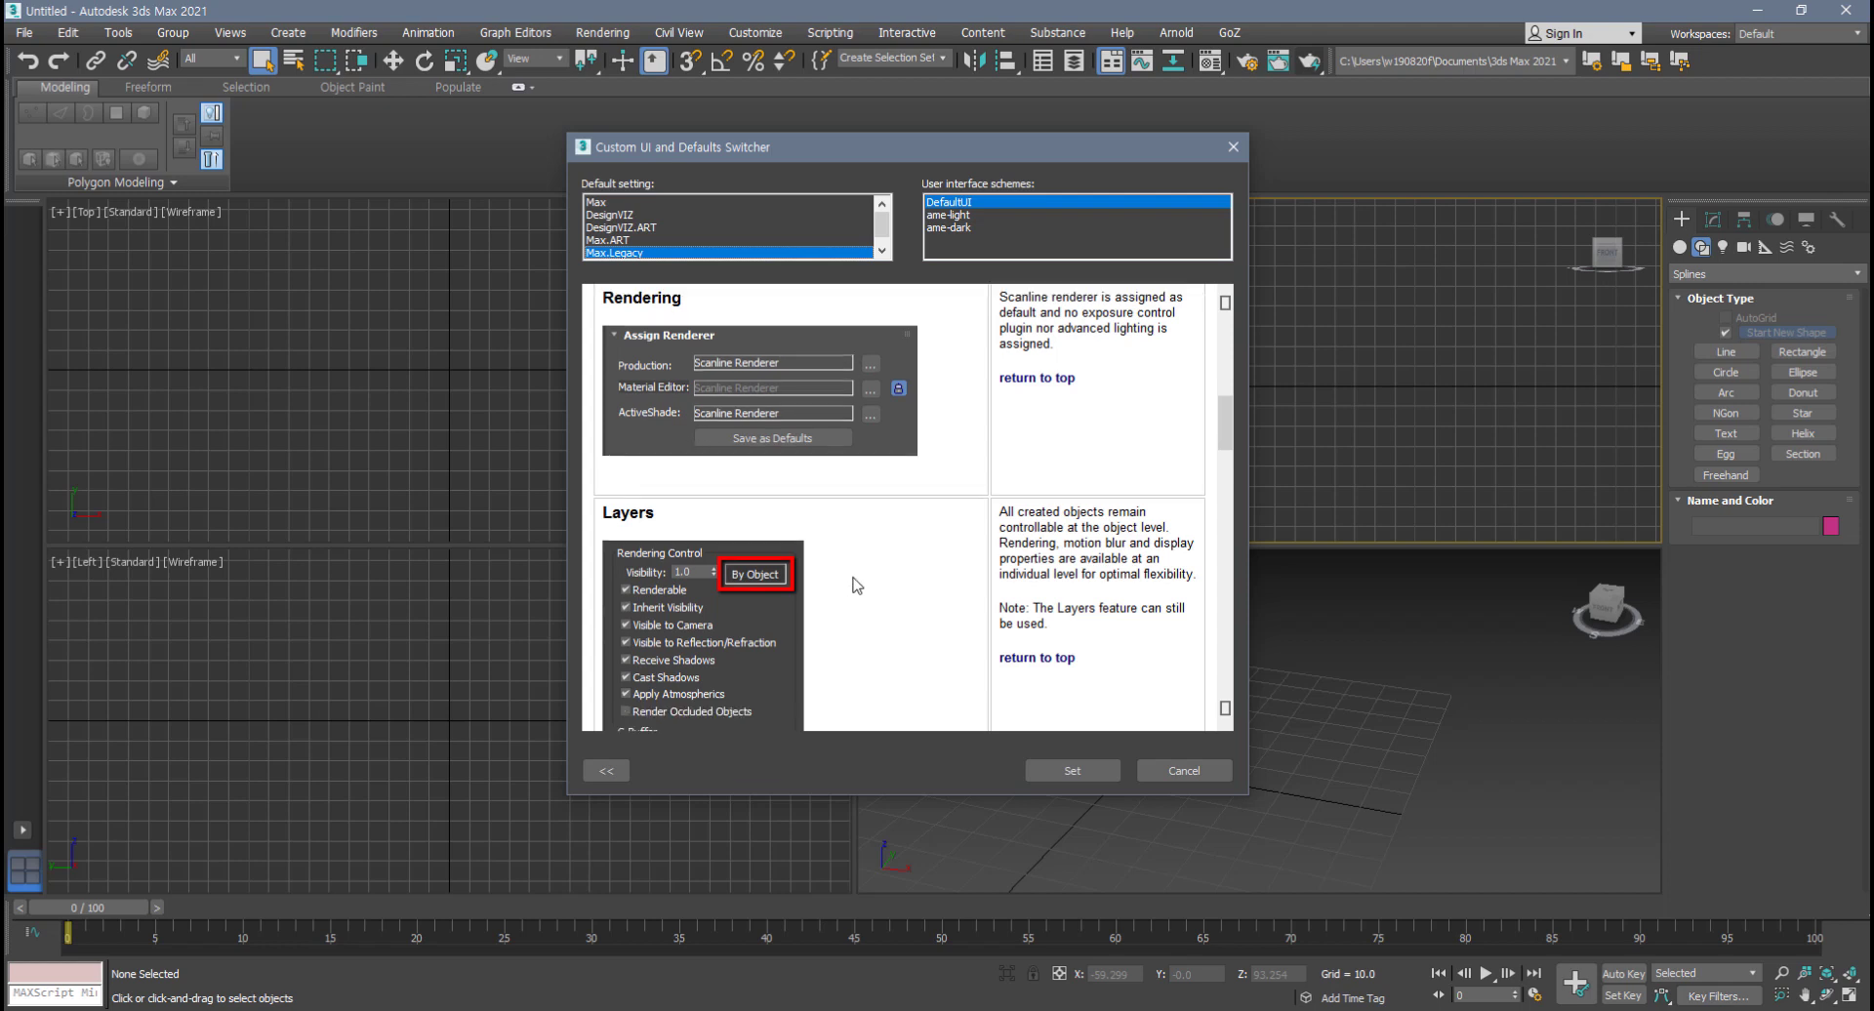
scroll(853, 583, "down", 5)
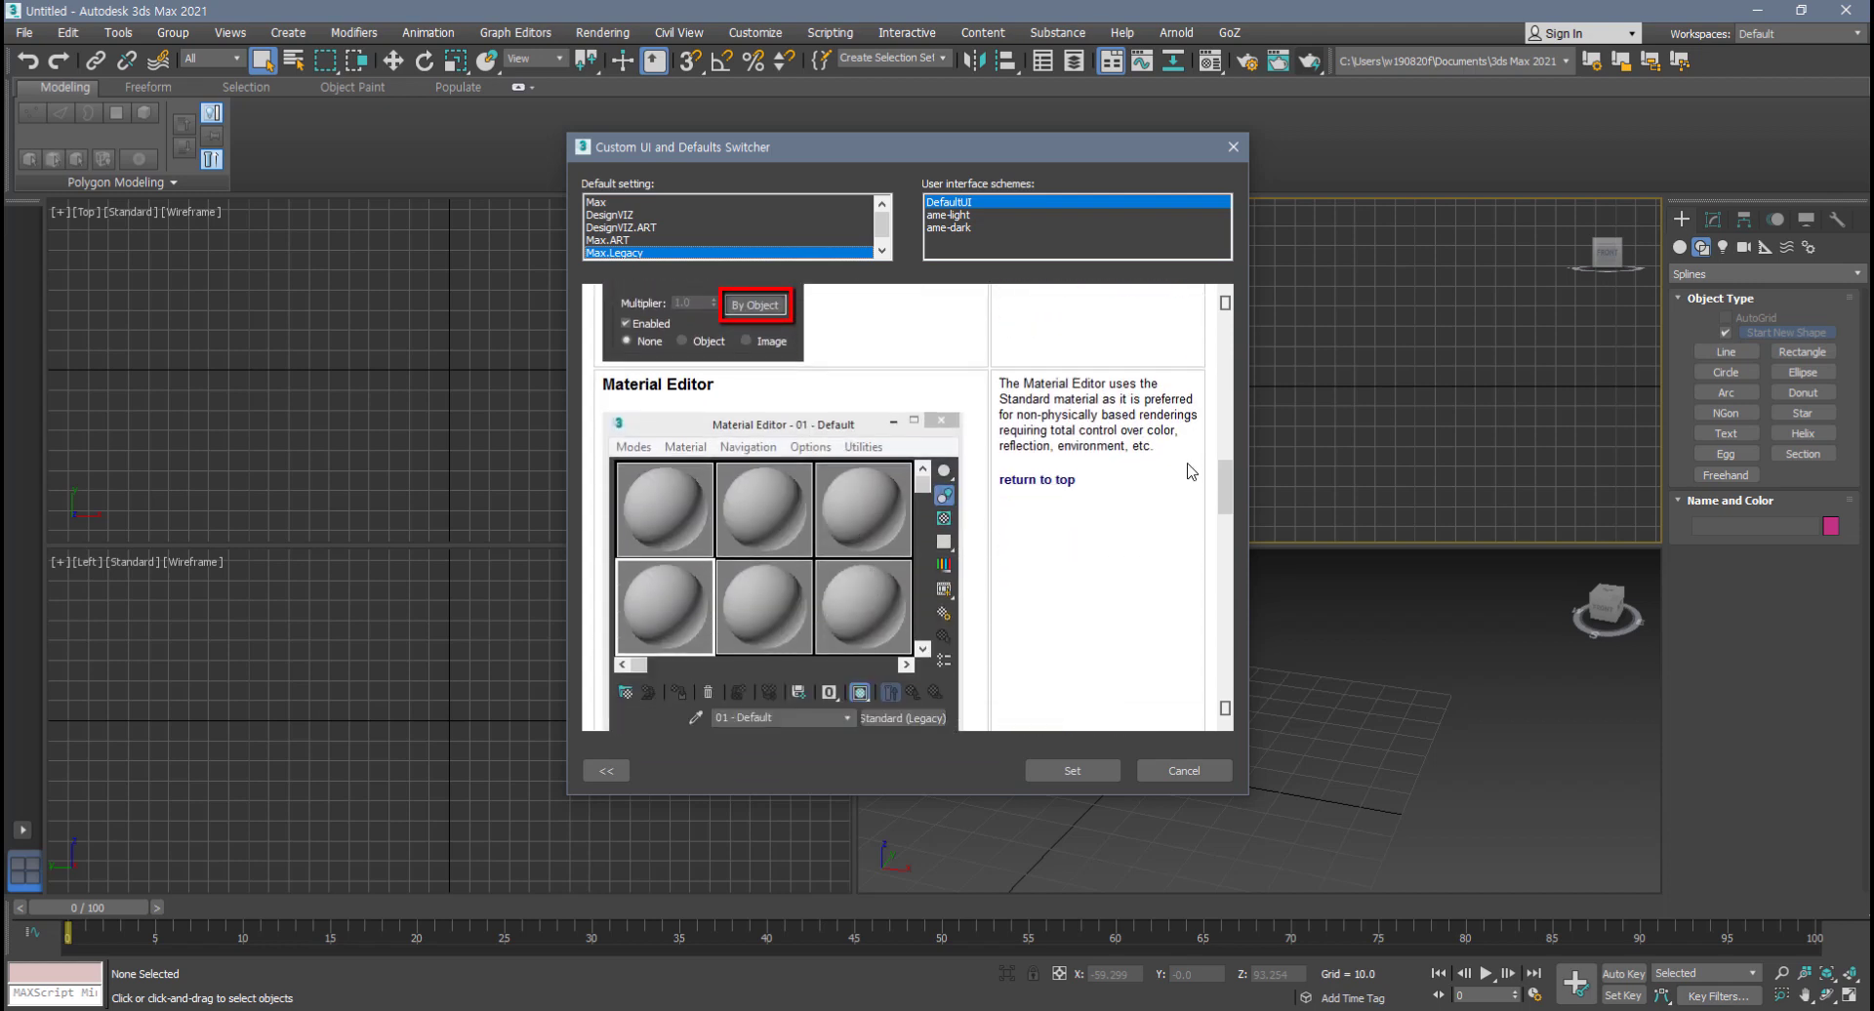
left_click_drag(1220, 478, 1211, 506)
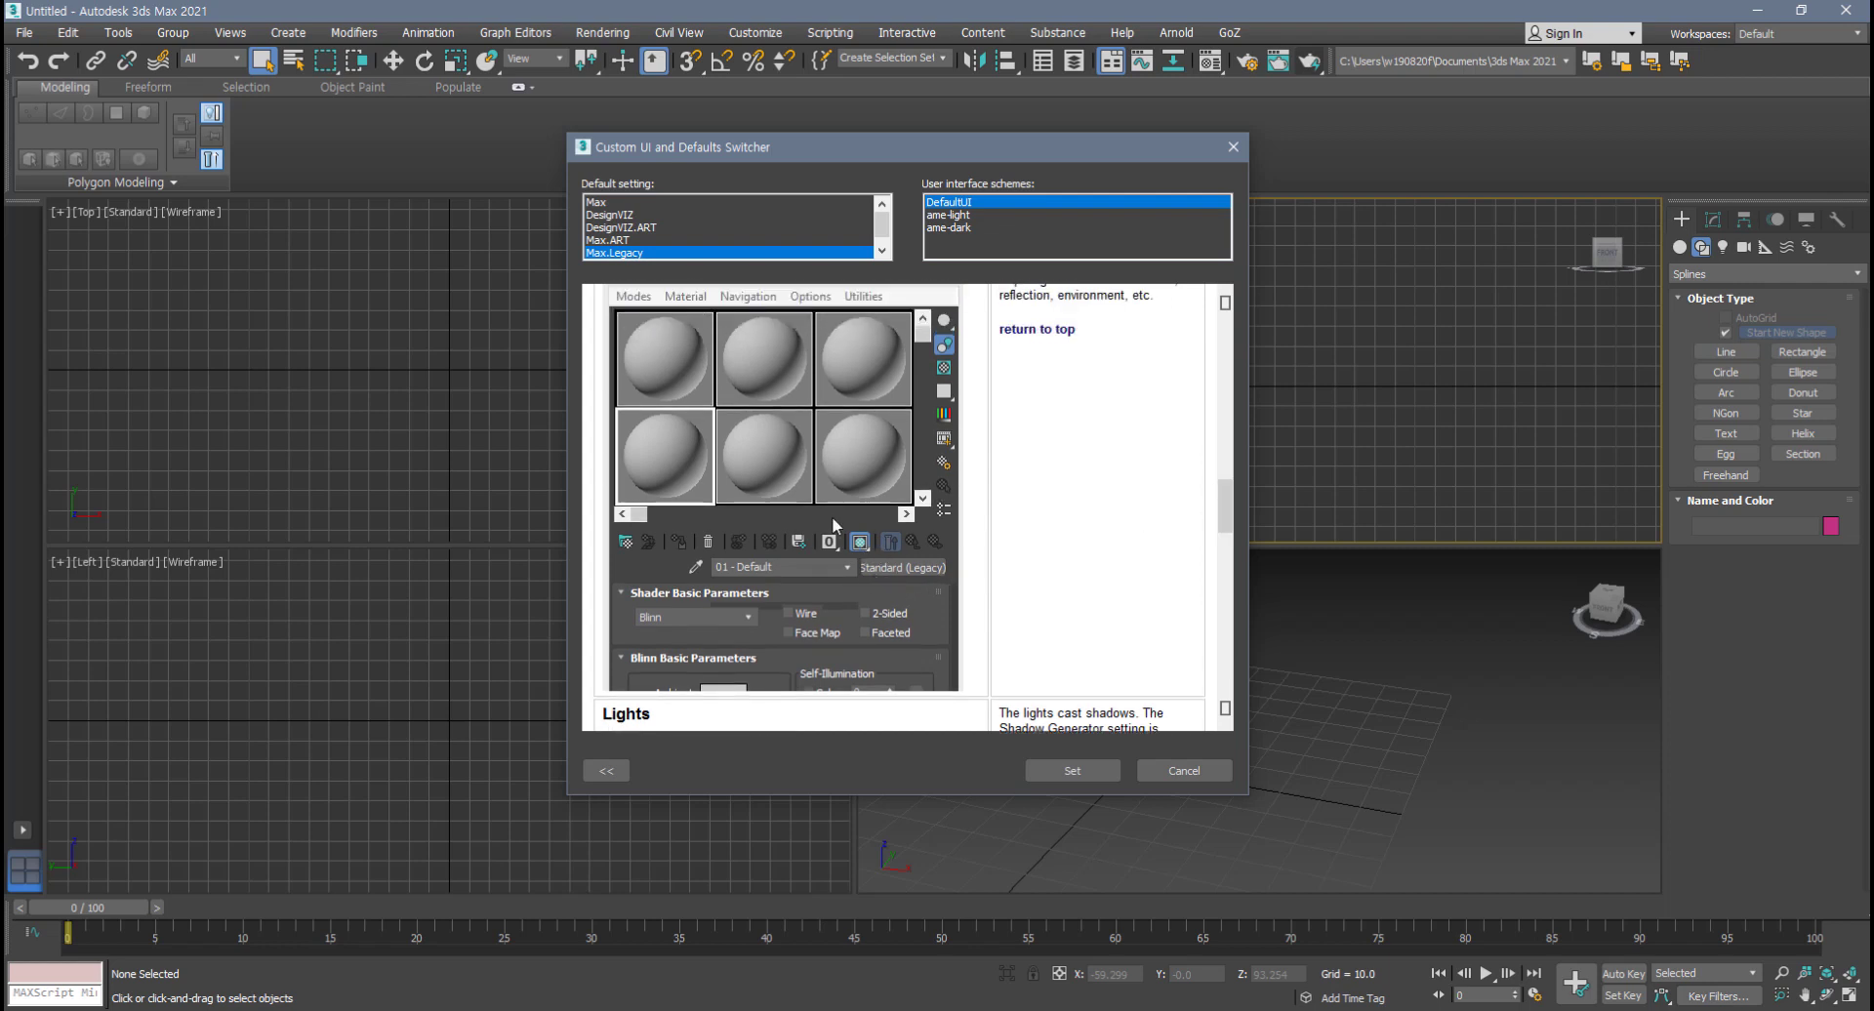
mouse_move(1226, 512)
left_mouse_down()
mouse_move(1210, 687)
mouse_move(1243, 337)
left_mouse_up()
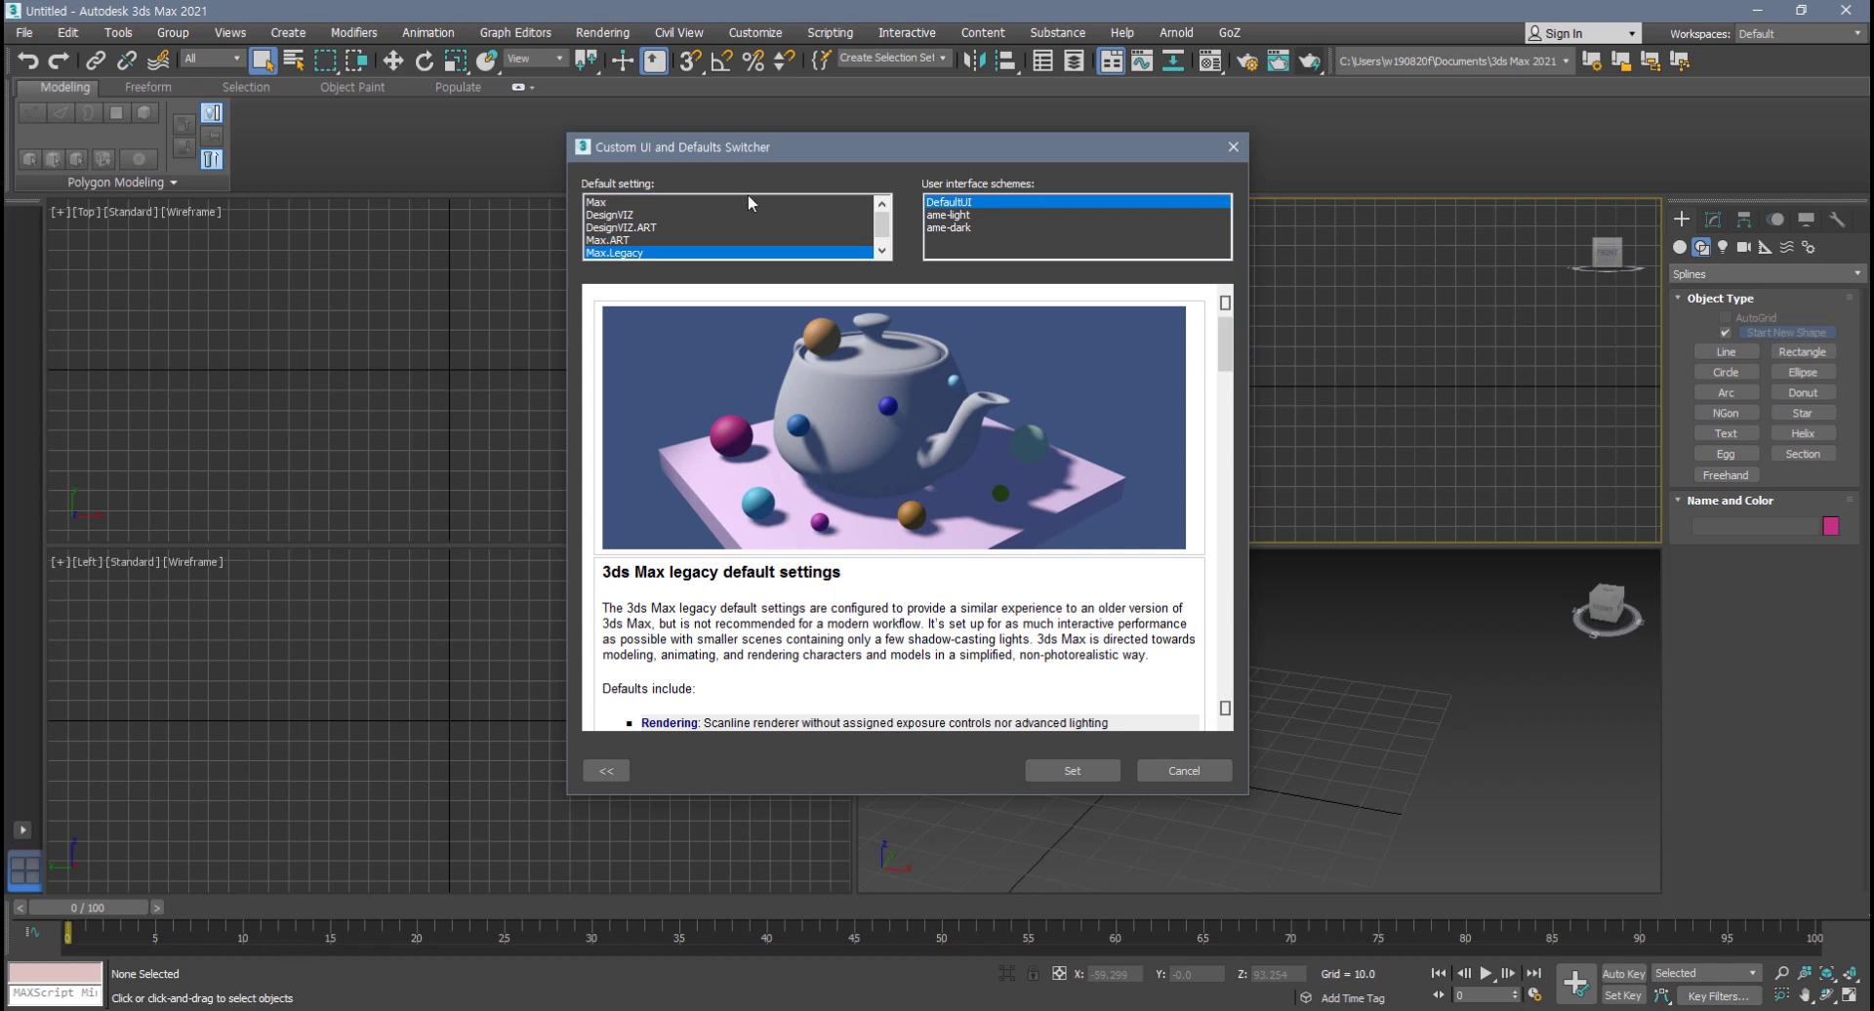
- Review the Max default settings and their assigned renderers for comparison
left_click(605, 203)
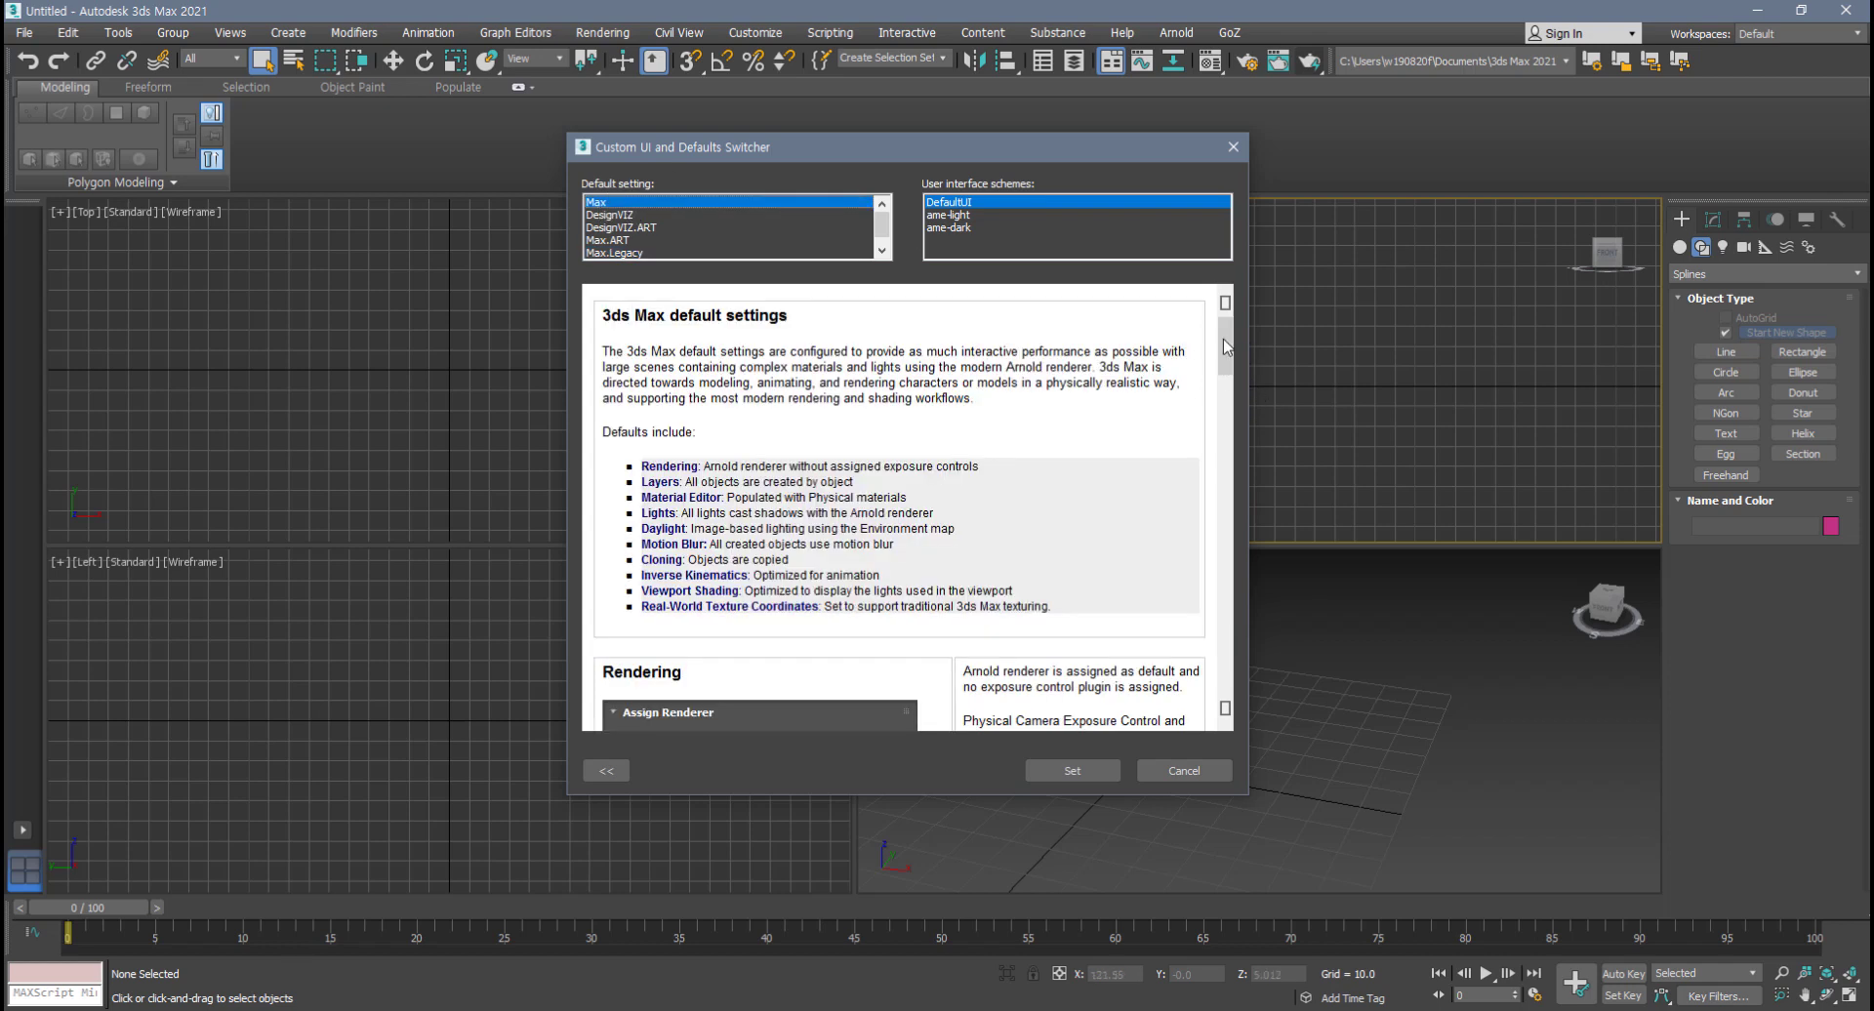
scroll(894, 512, "down", 3)
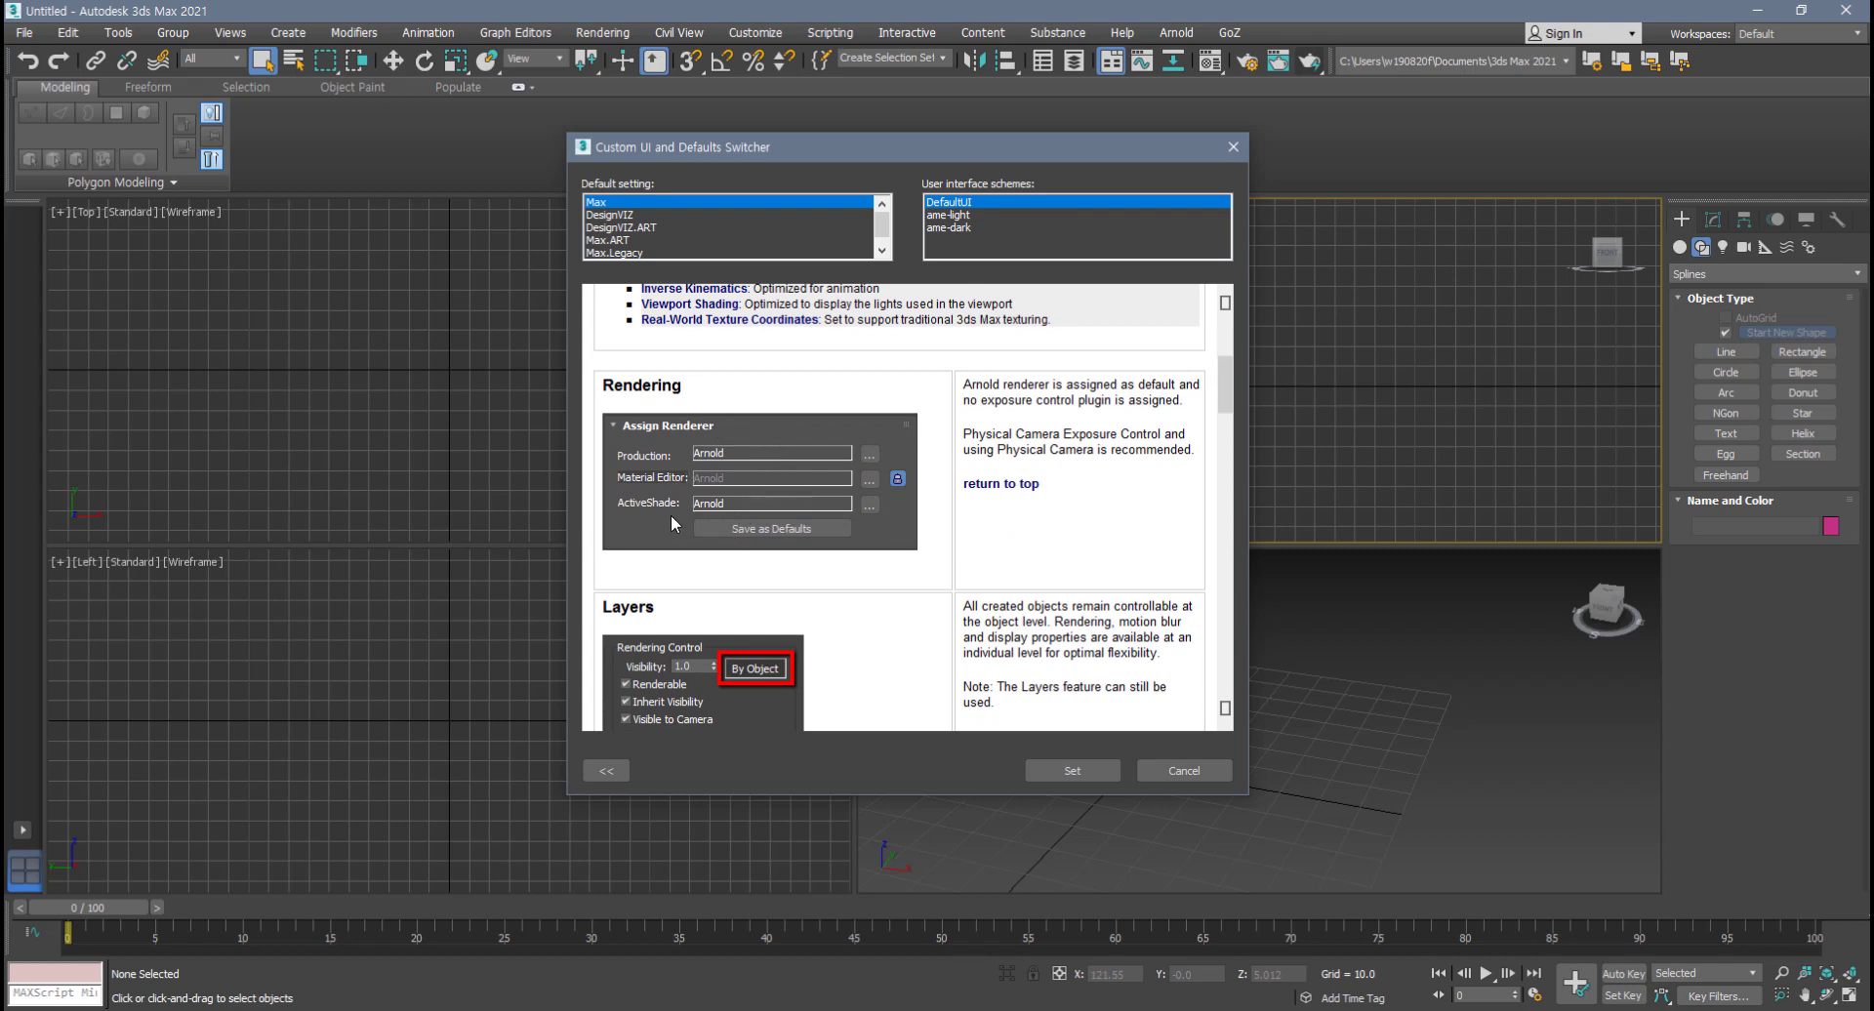
mouse_move(1226, 377)
left_mouse_down()
mouse_move(1227, 642)
mouse_move(1251, 290)
left_mouse_up()
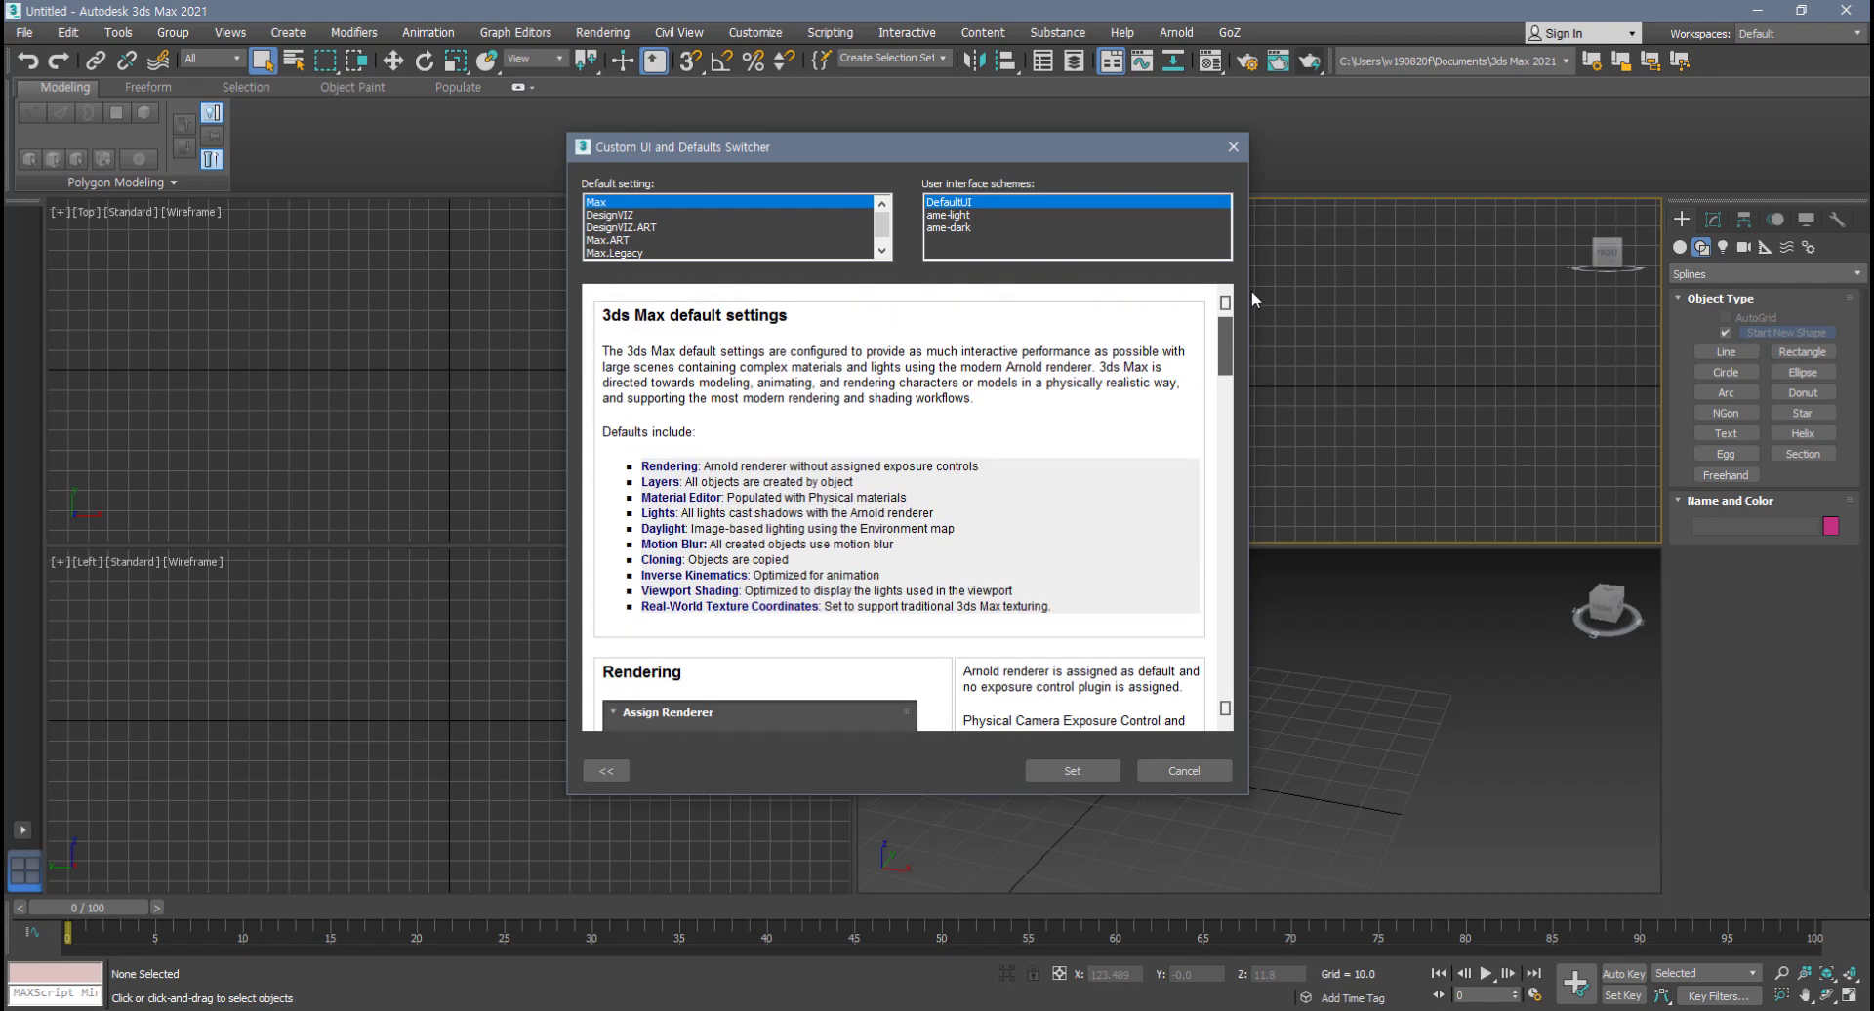
- Apply the Max.Legacy default setting together with the ame-light user interface scheme and acknowledge the restart notice
left_click(618, 252)
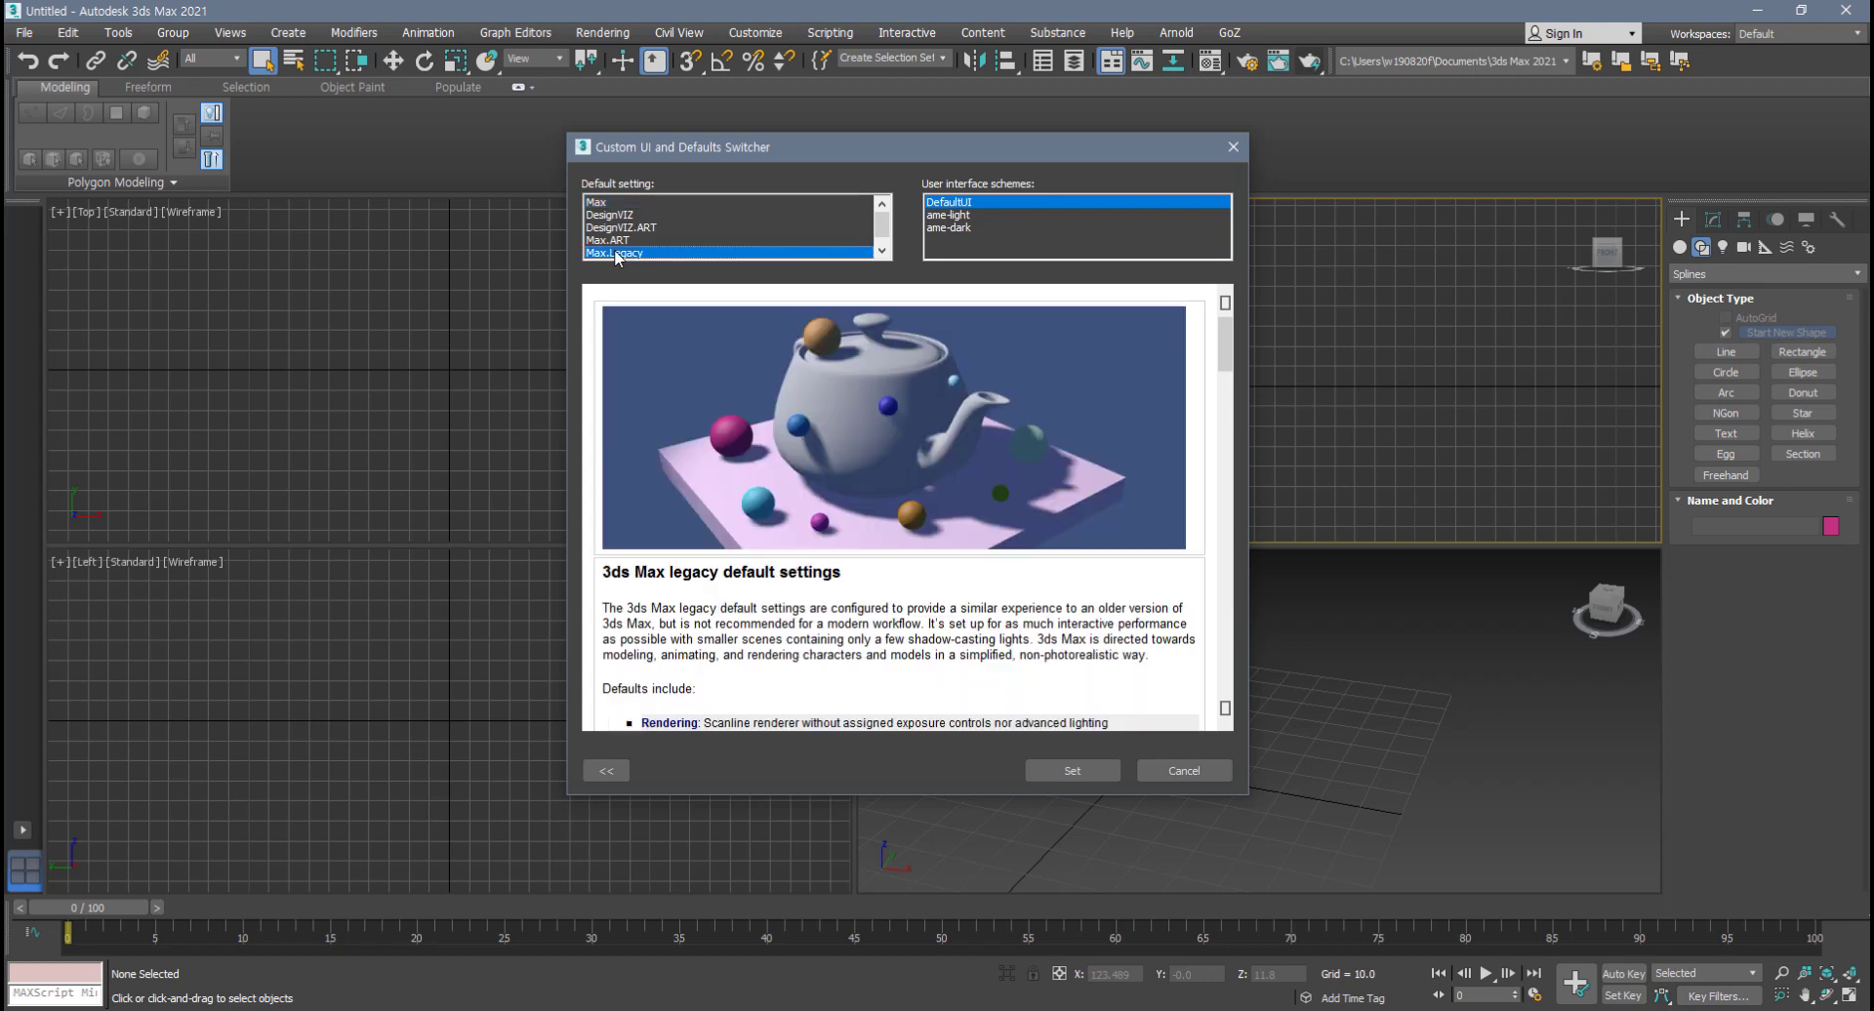
left_click(980, 219)
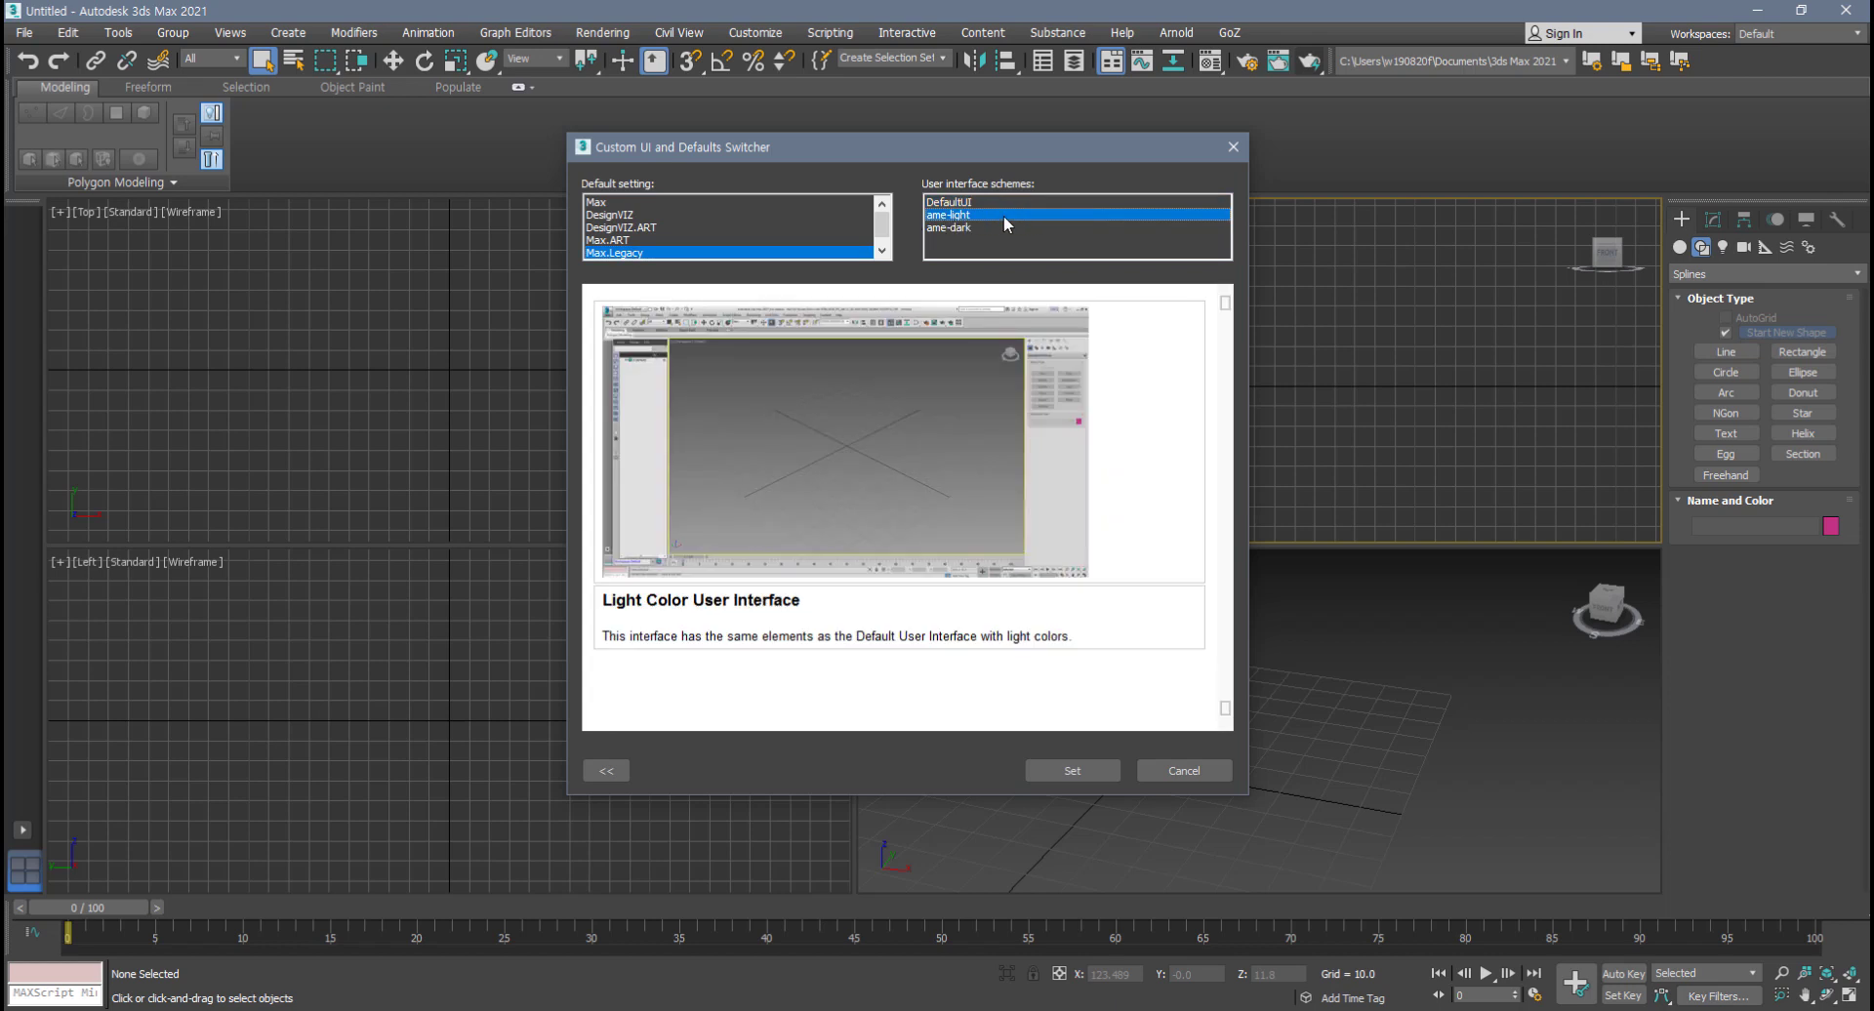
left_click(970, 203)
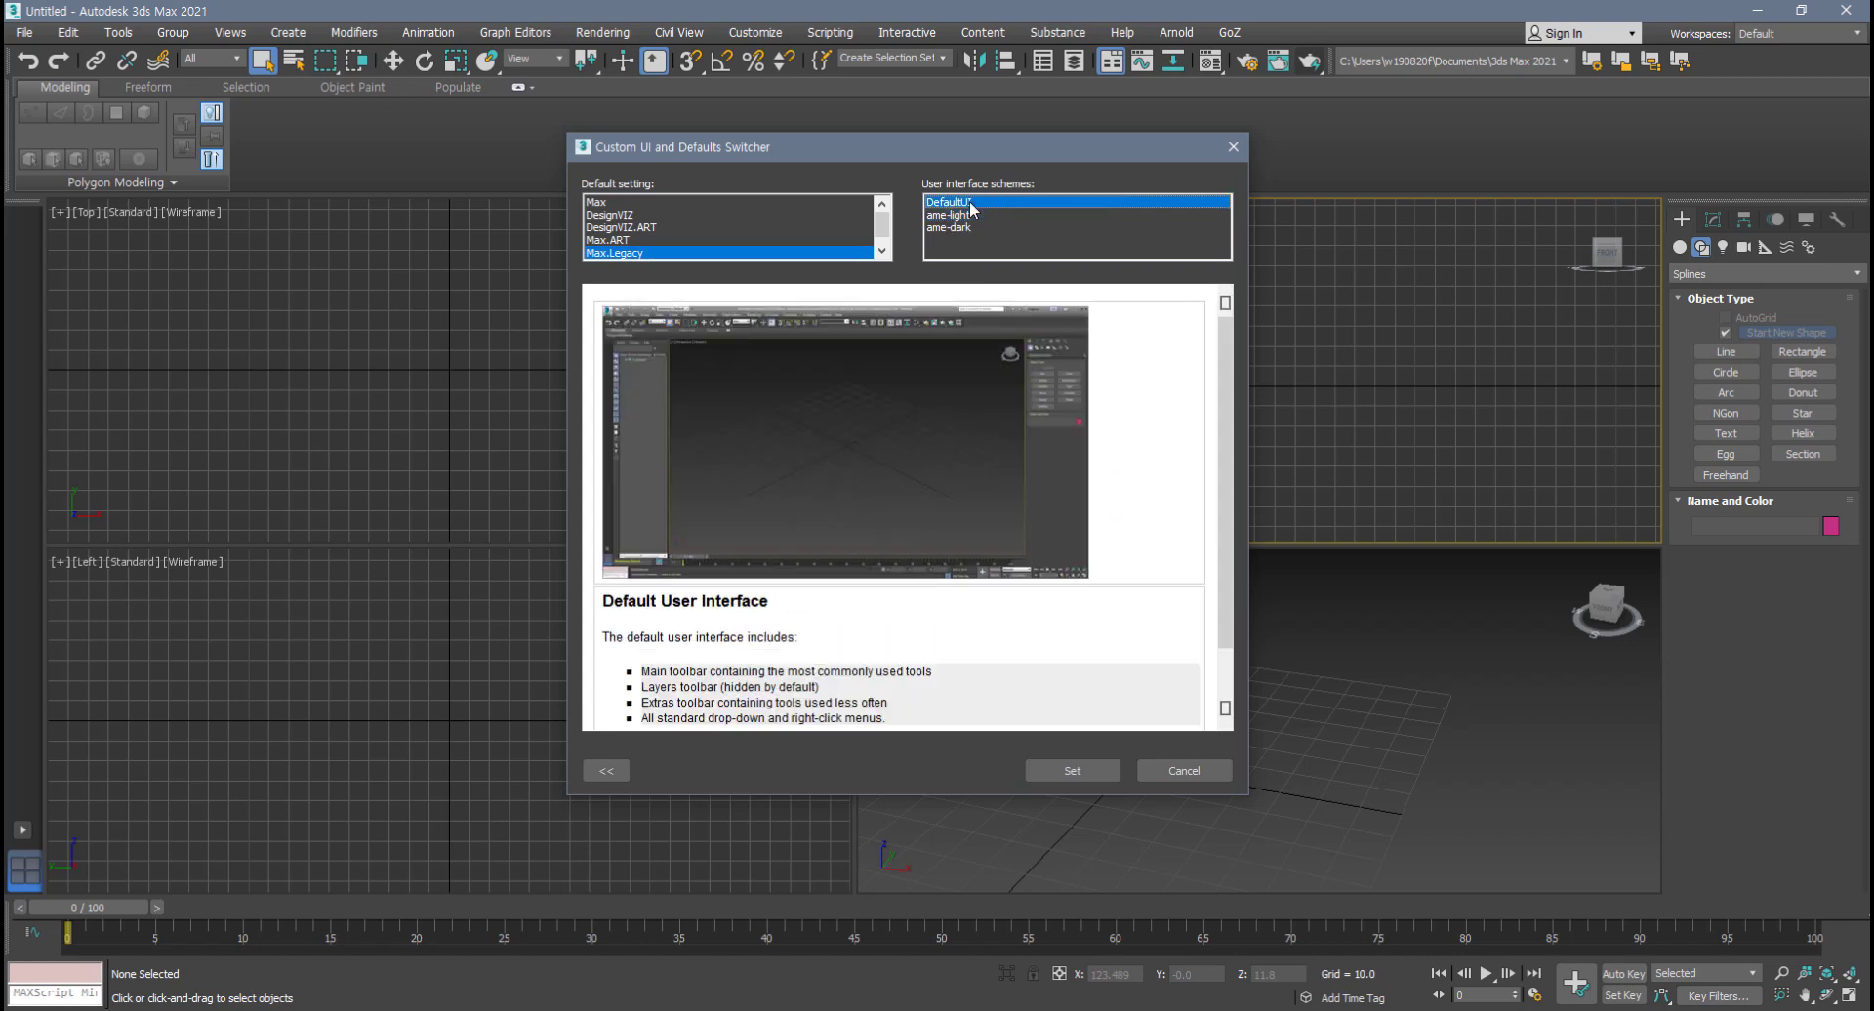
left_click(973, 216)
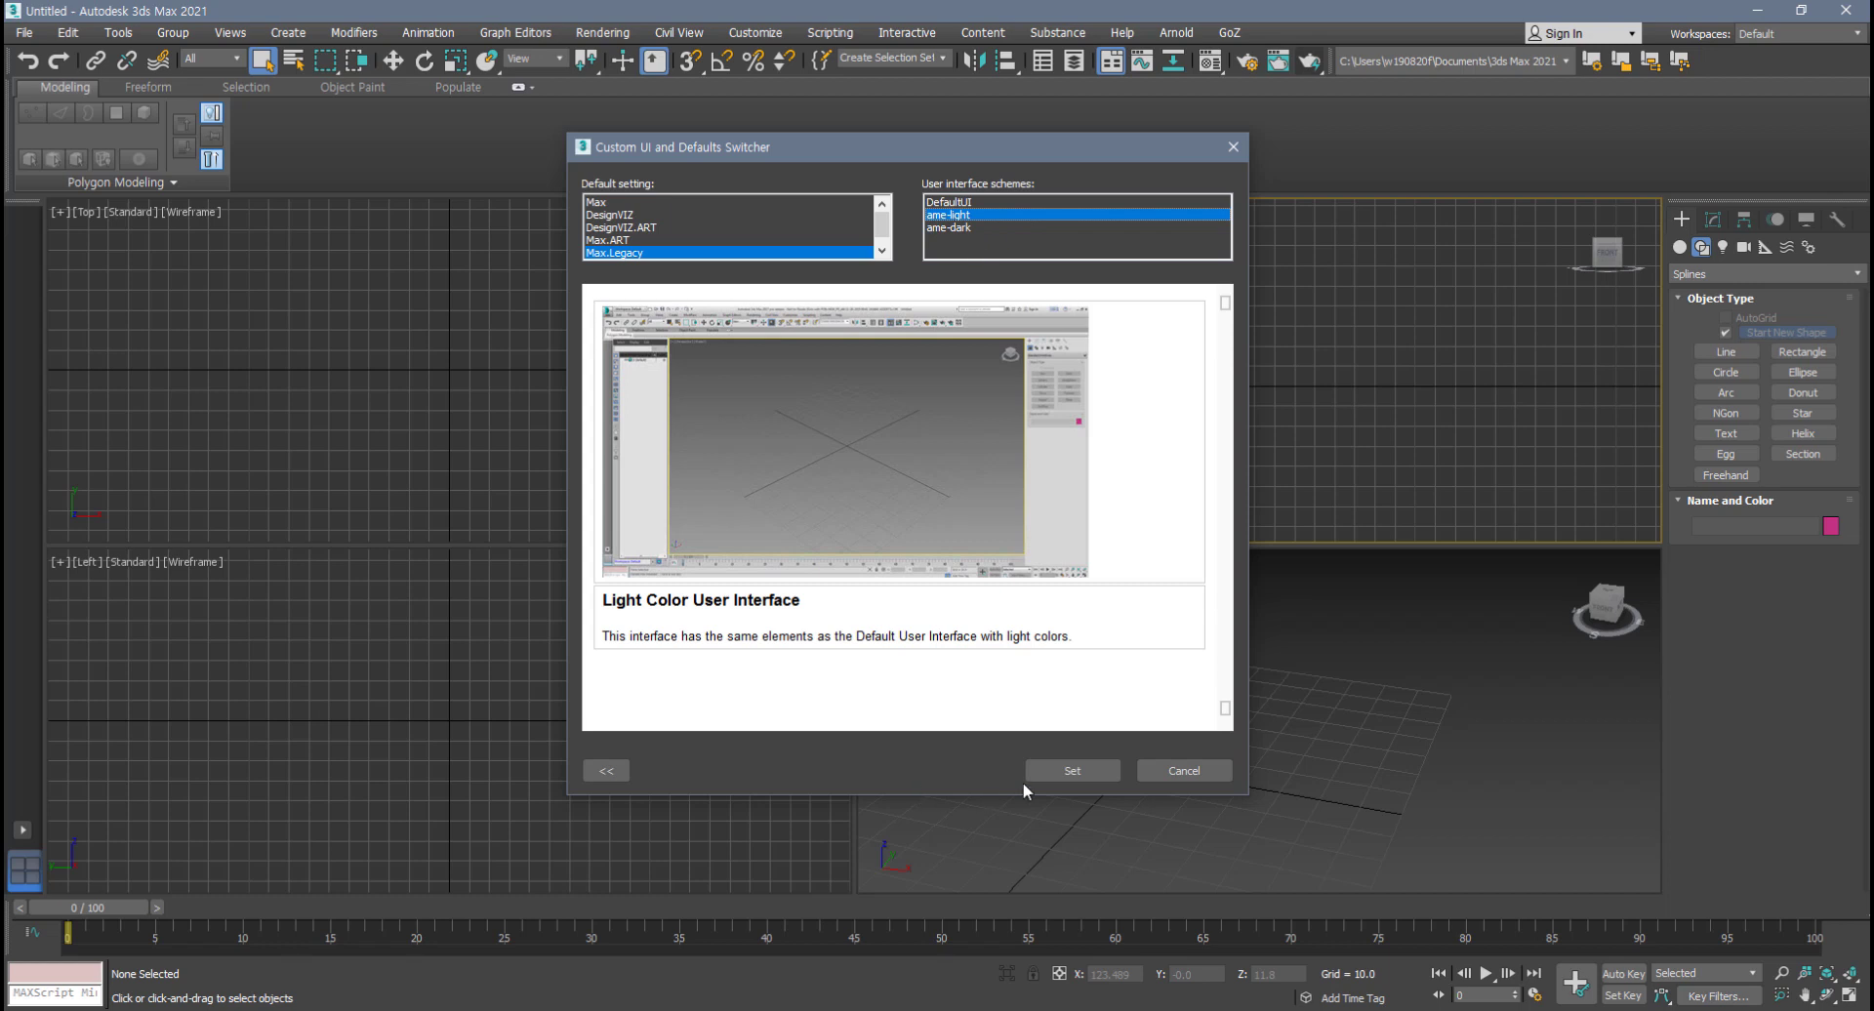
left_click(1073, 767)
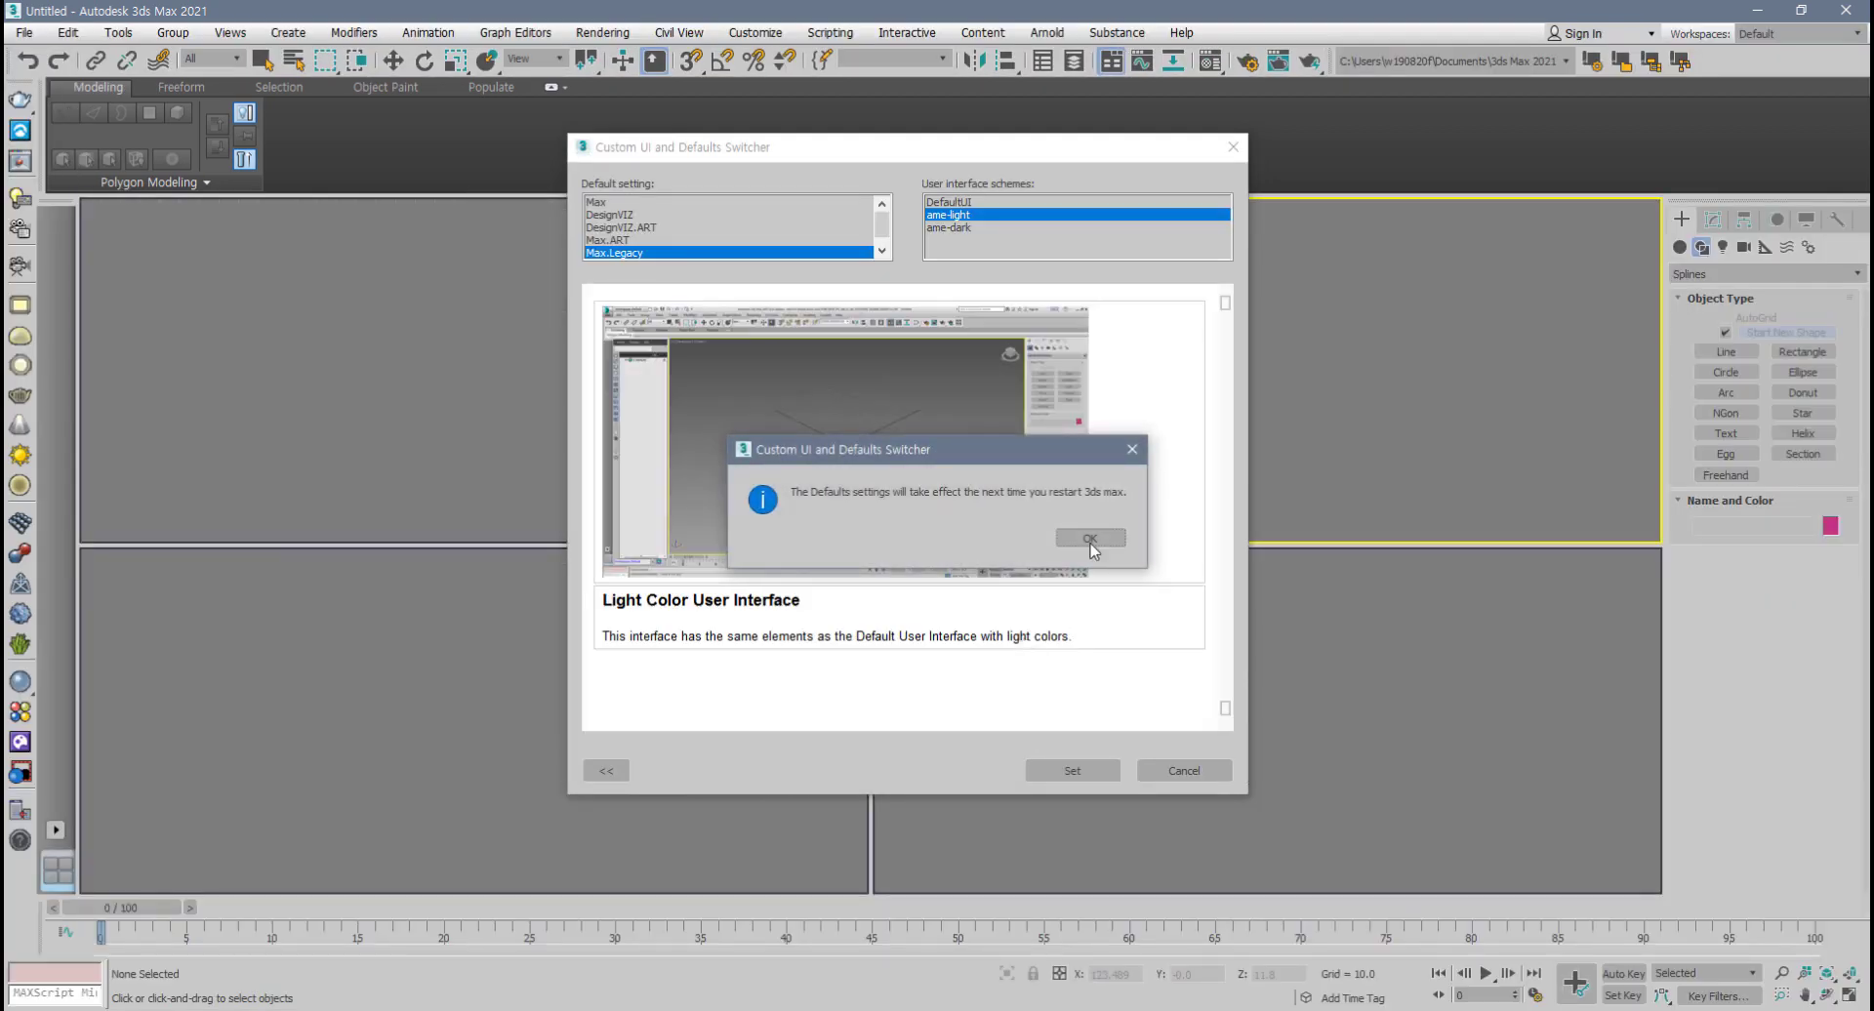
left_click(1090, 539)
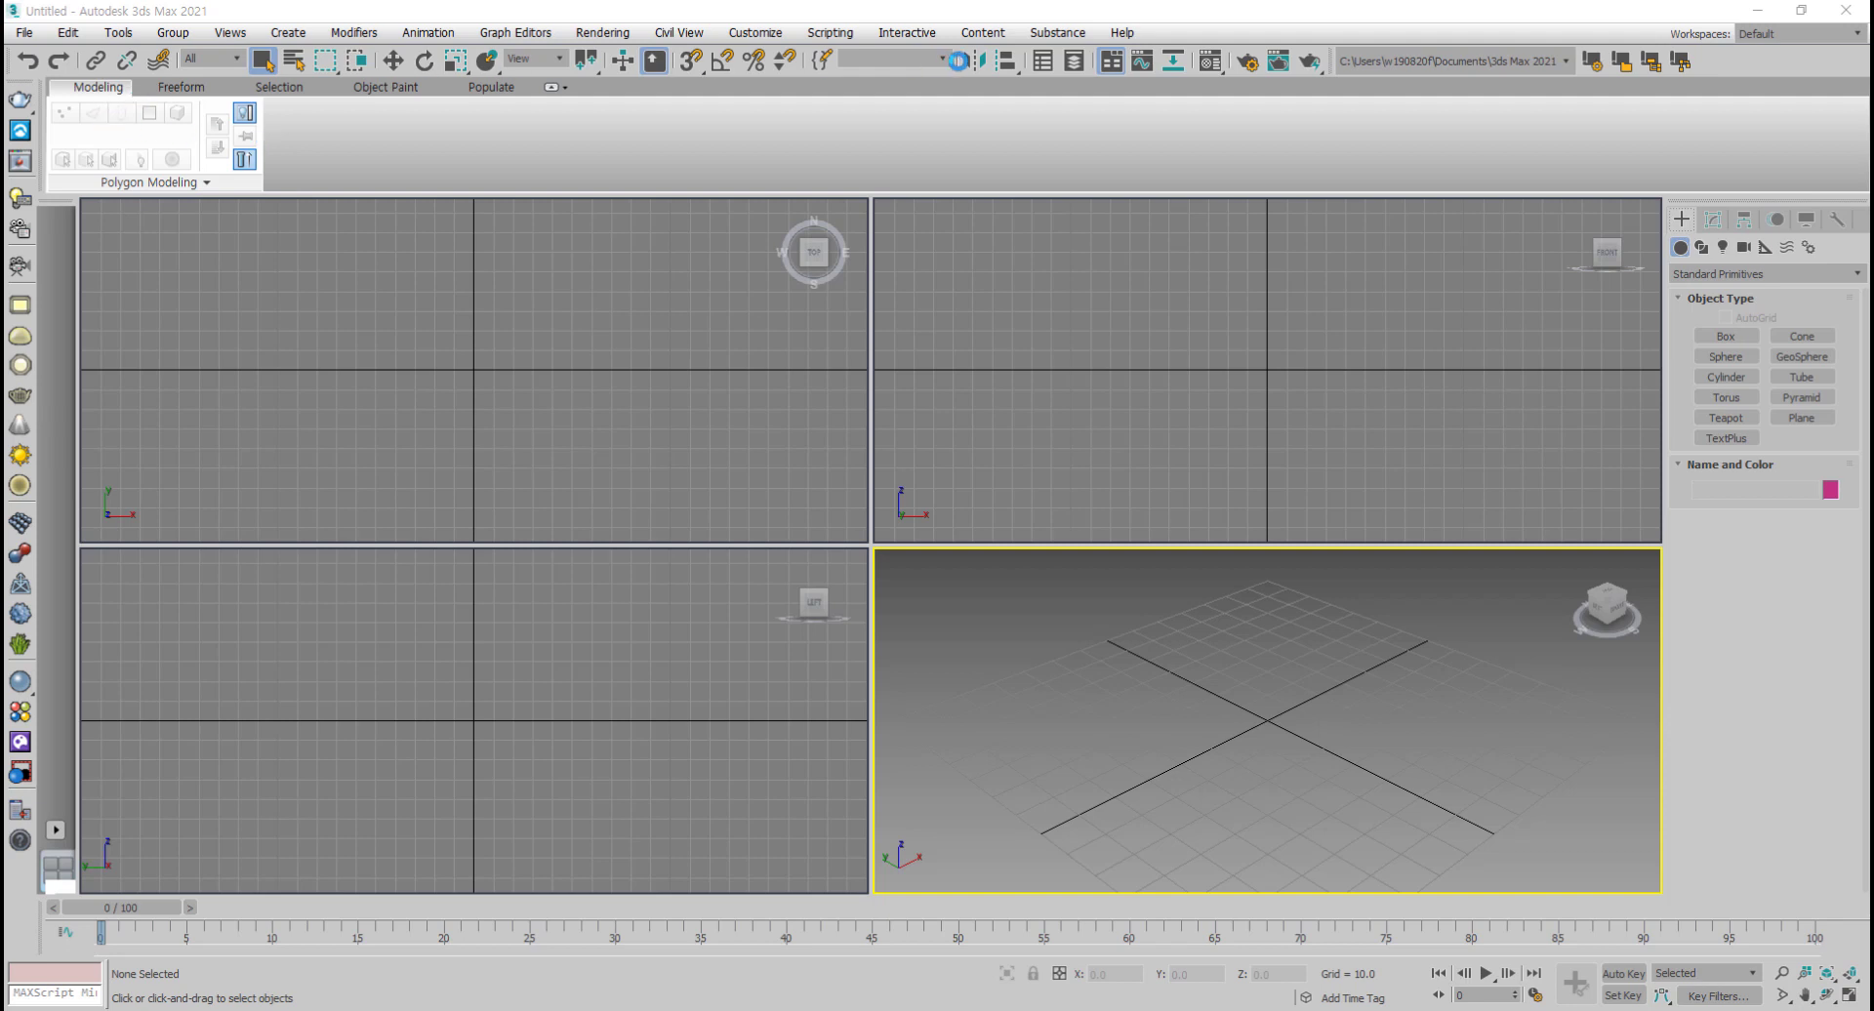
- Hide the modeling ribbon to give the viewports more room
left_click(1112, 62)
left_click(1112, 62)
left_click(1111, 62)
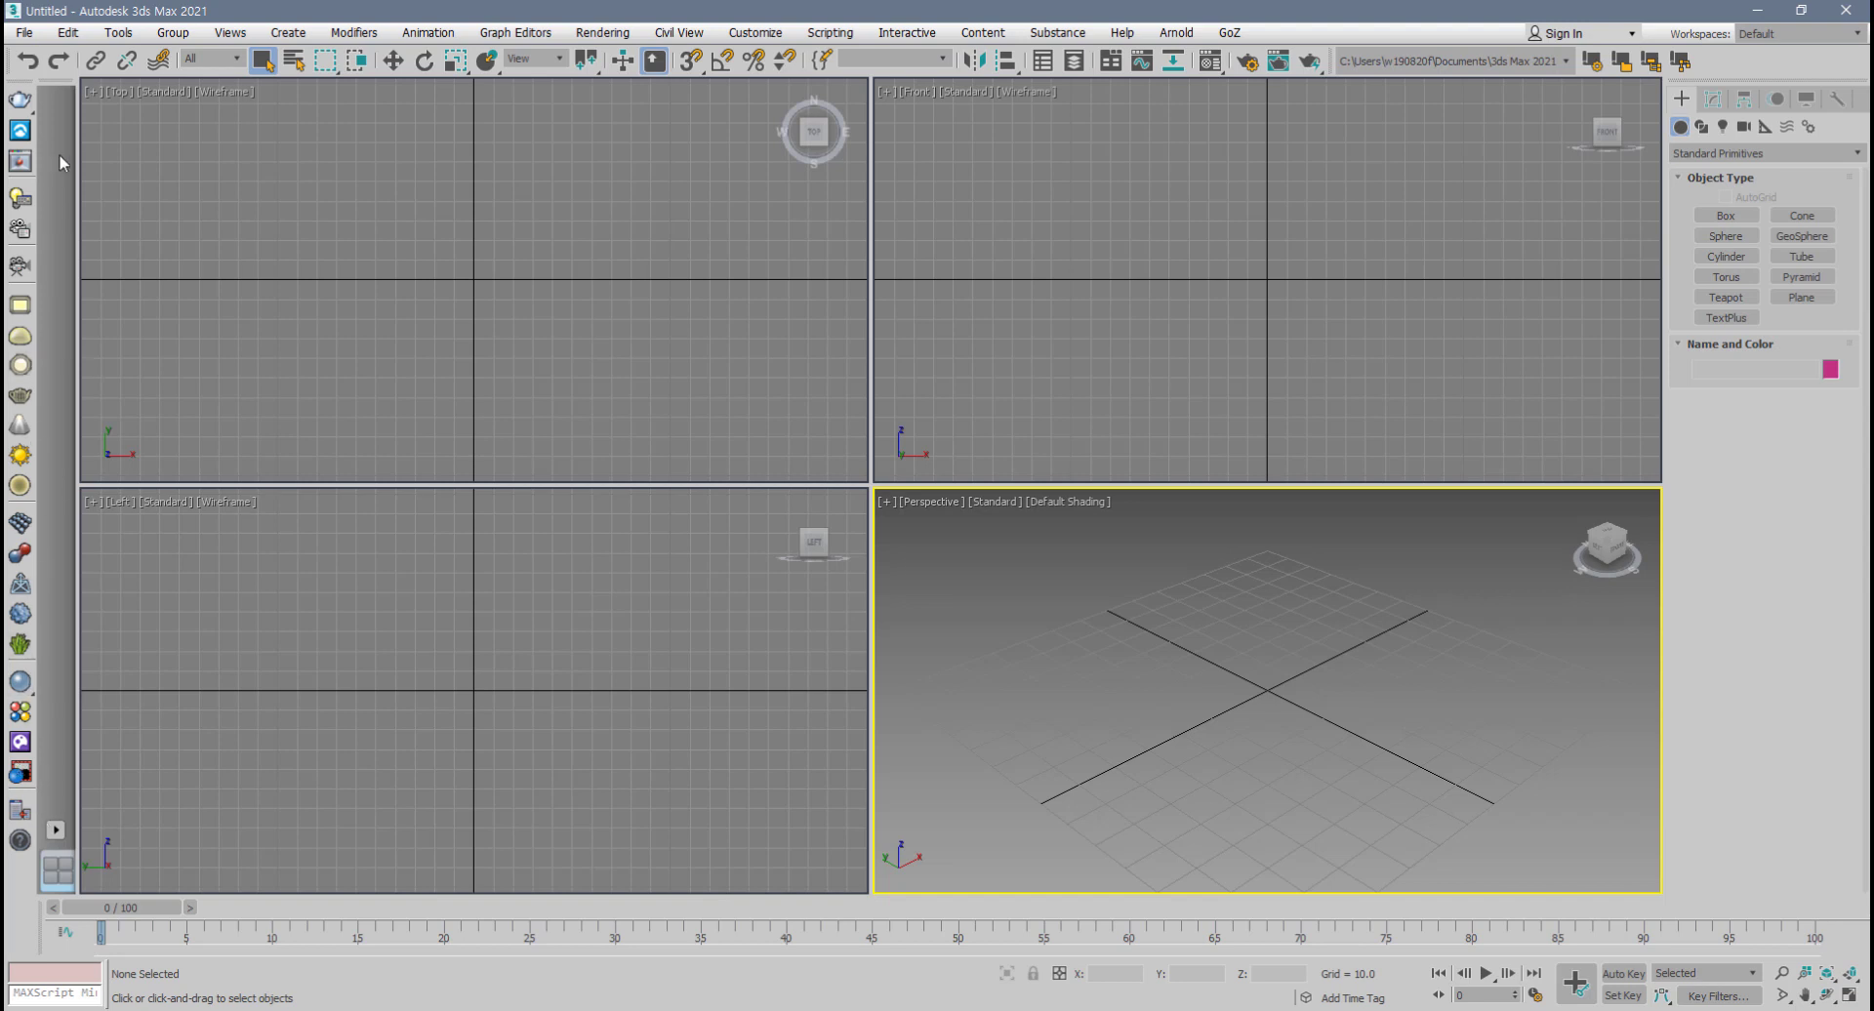
- Hide the V-Ray Toolbar docked beside the viewports
right_click(22, 80)
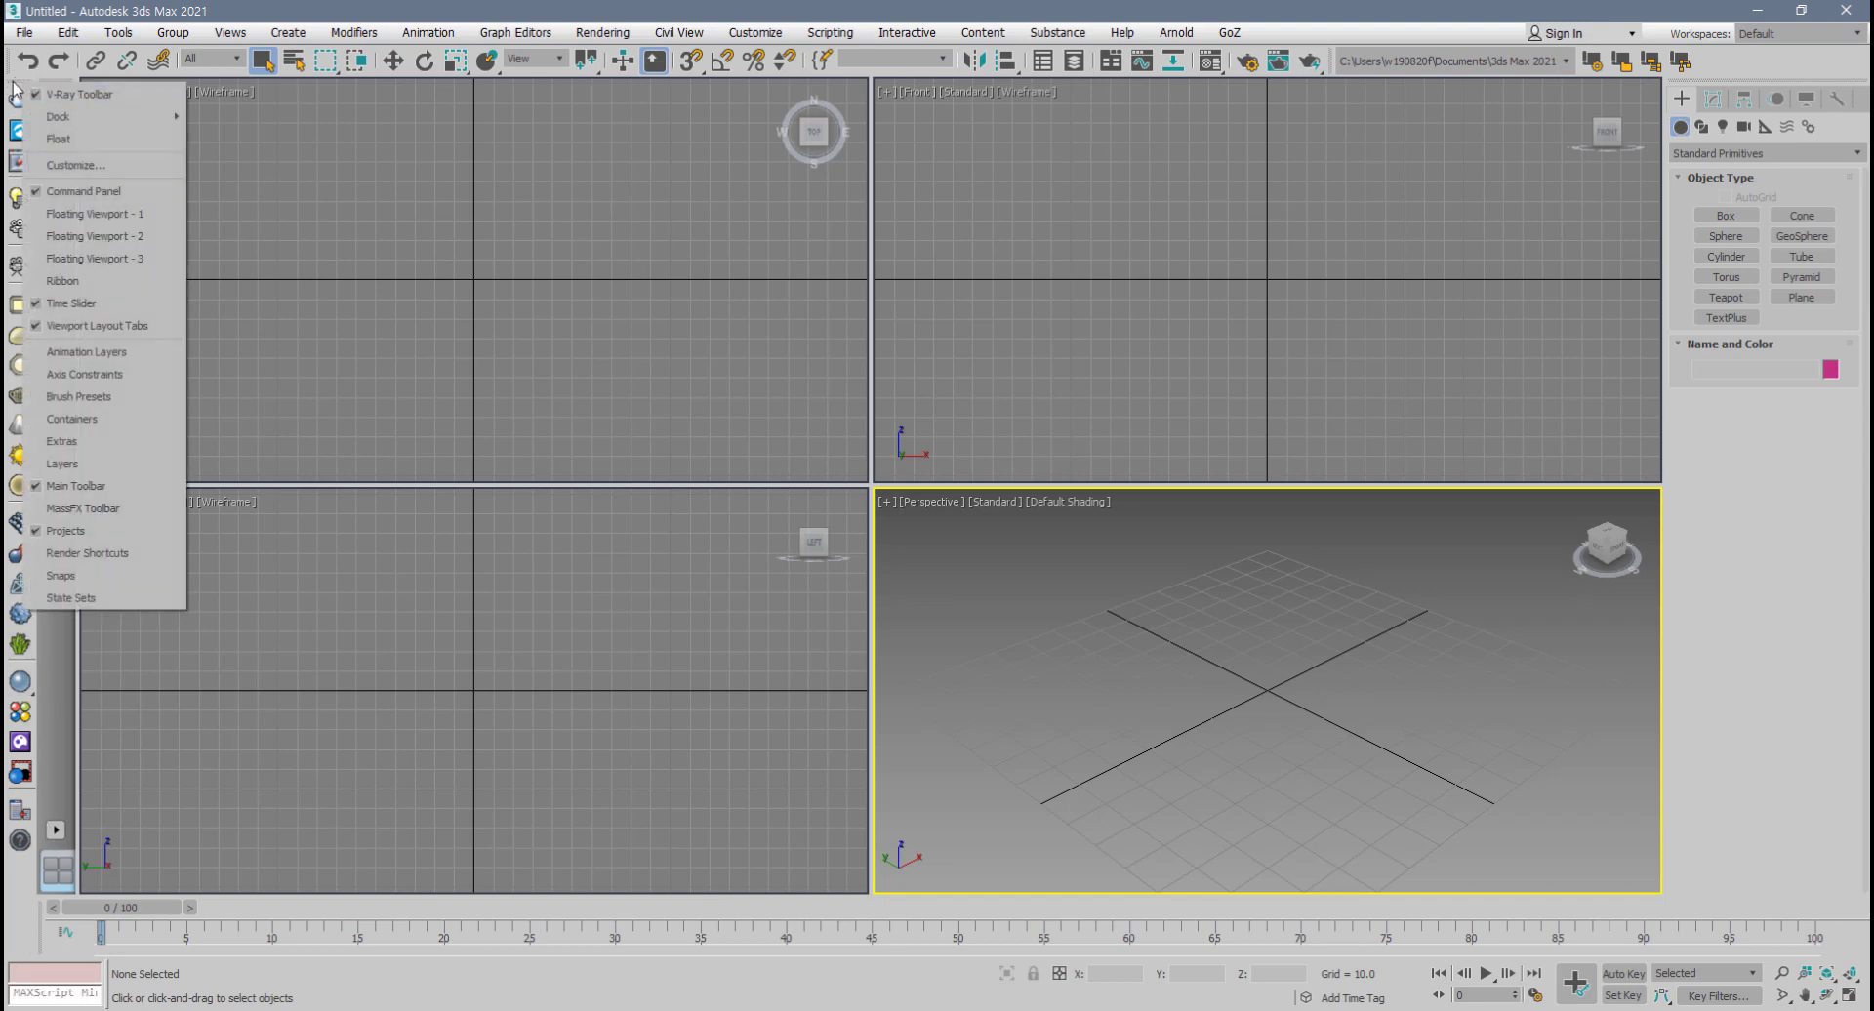
left_click(15, 80)
right_click(13, 80)
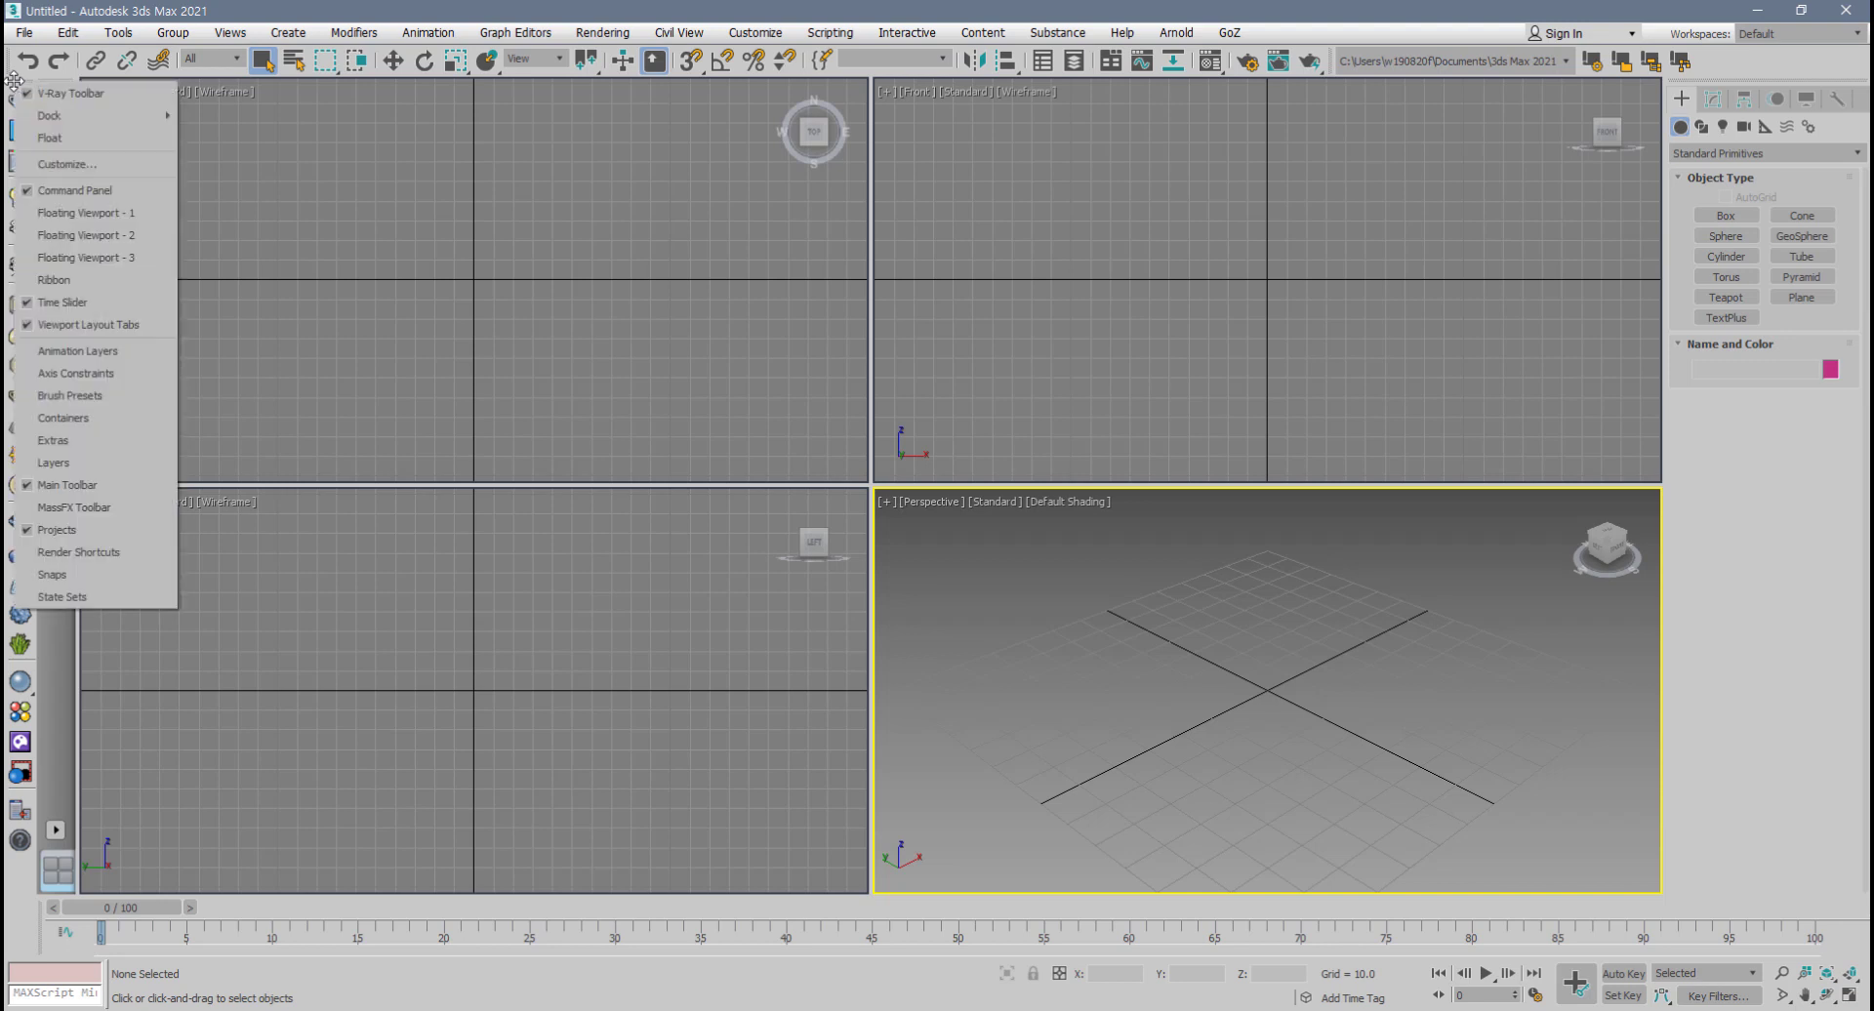
left_click(71, 94)
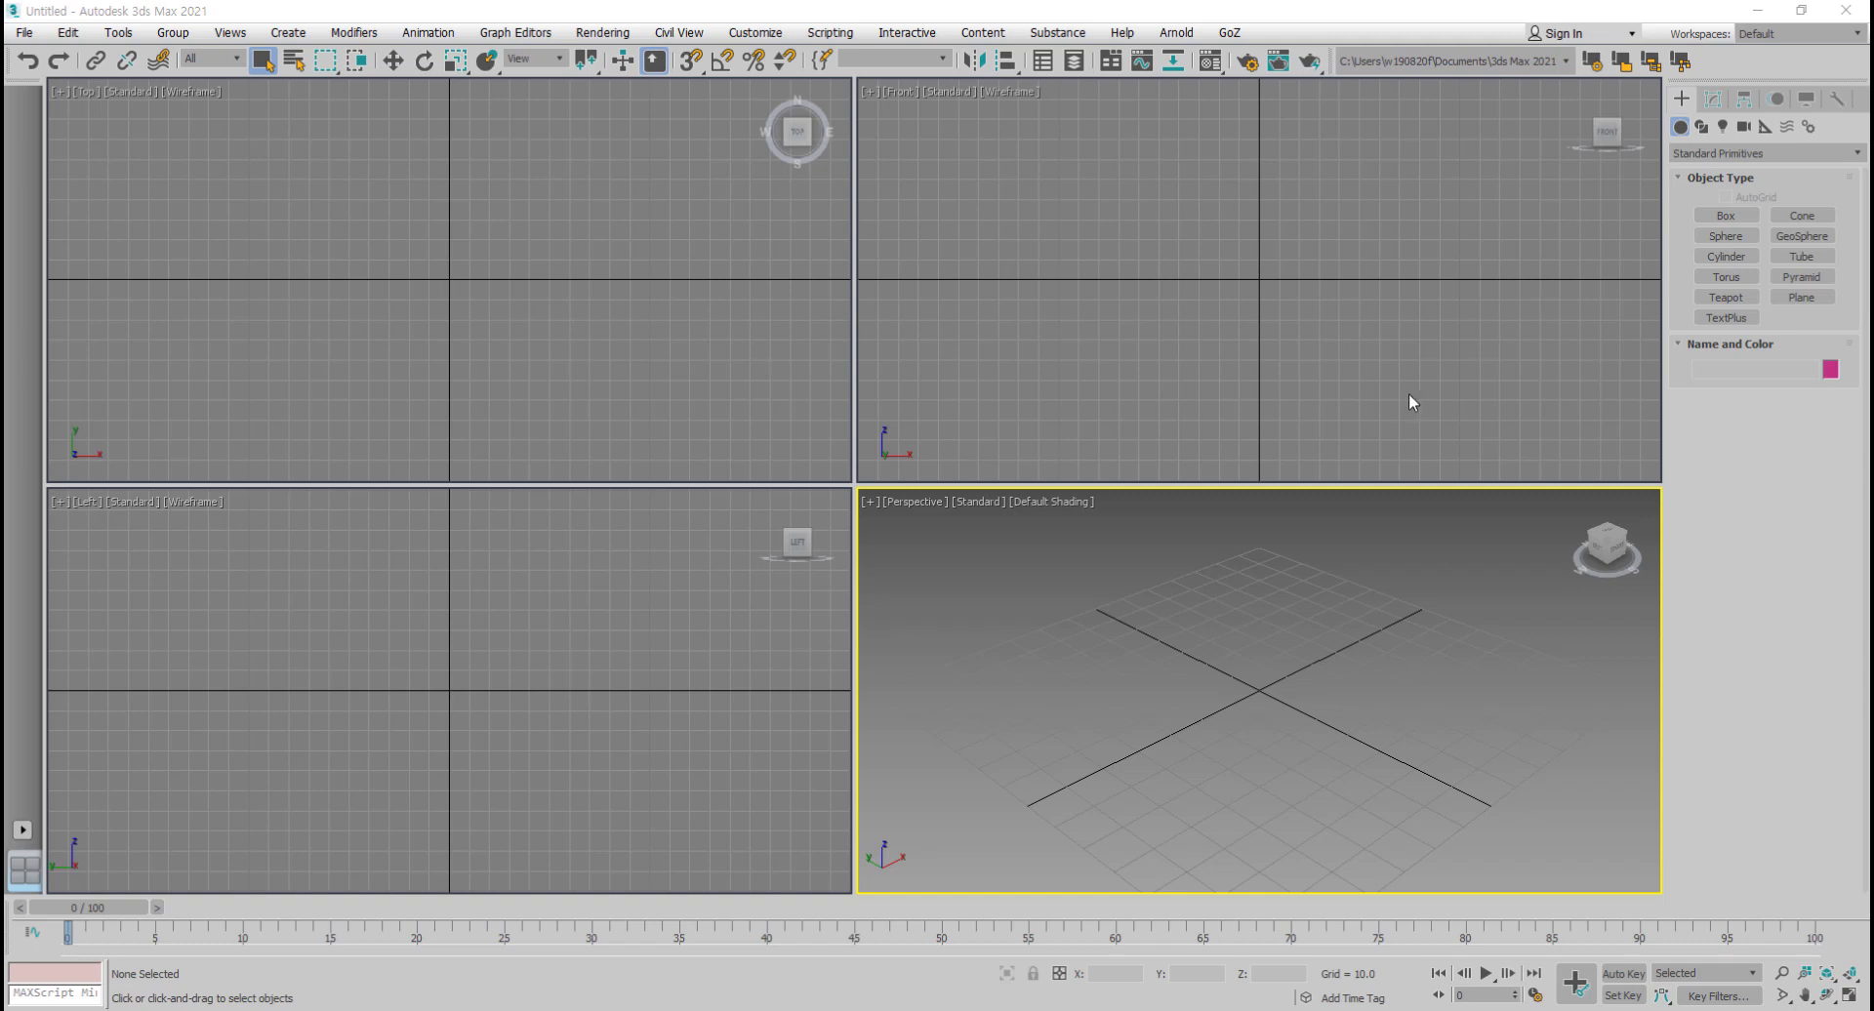
- Assign the lizard image 도마뱀.jpg from the Spline folder as a Bitmap map to the first material's Diffuse color
left_click(1212, 64)
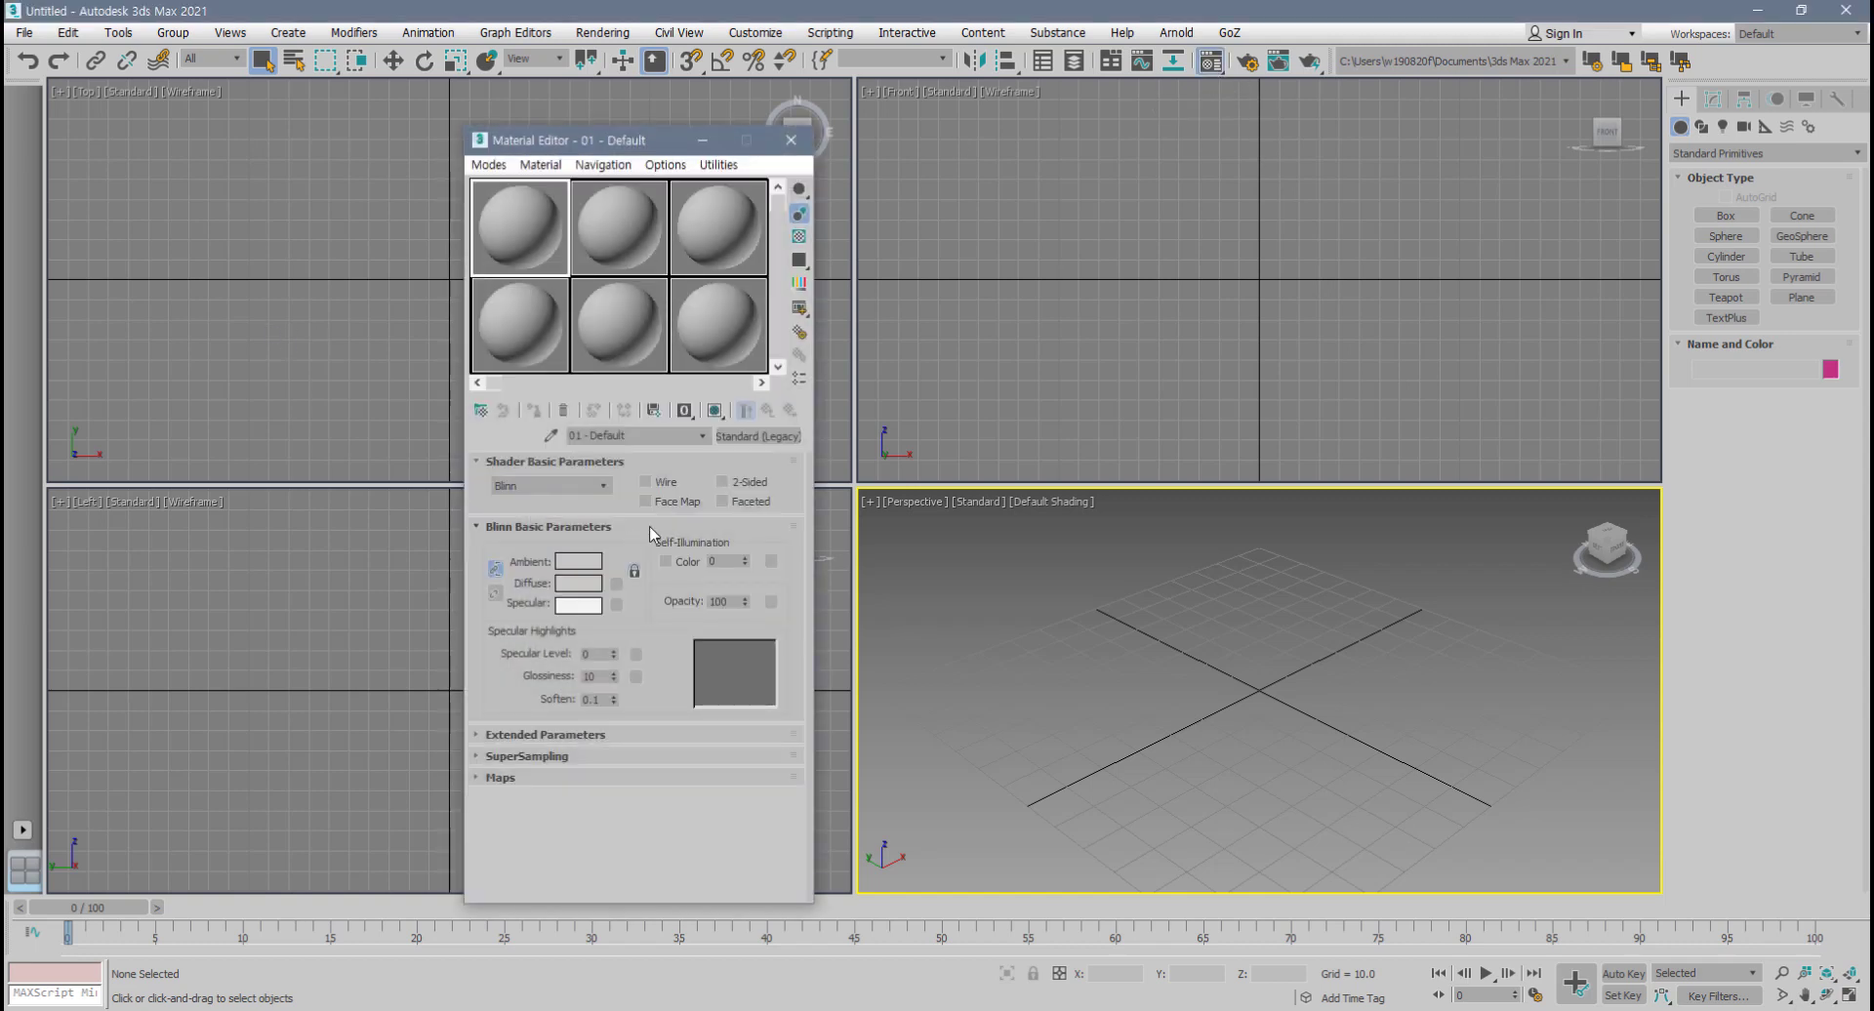
left_click(616, 584)
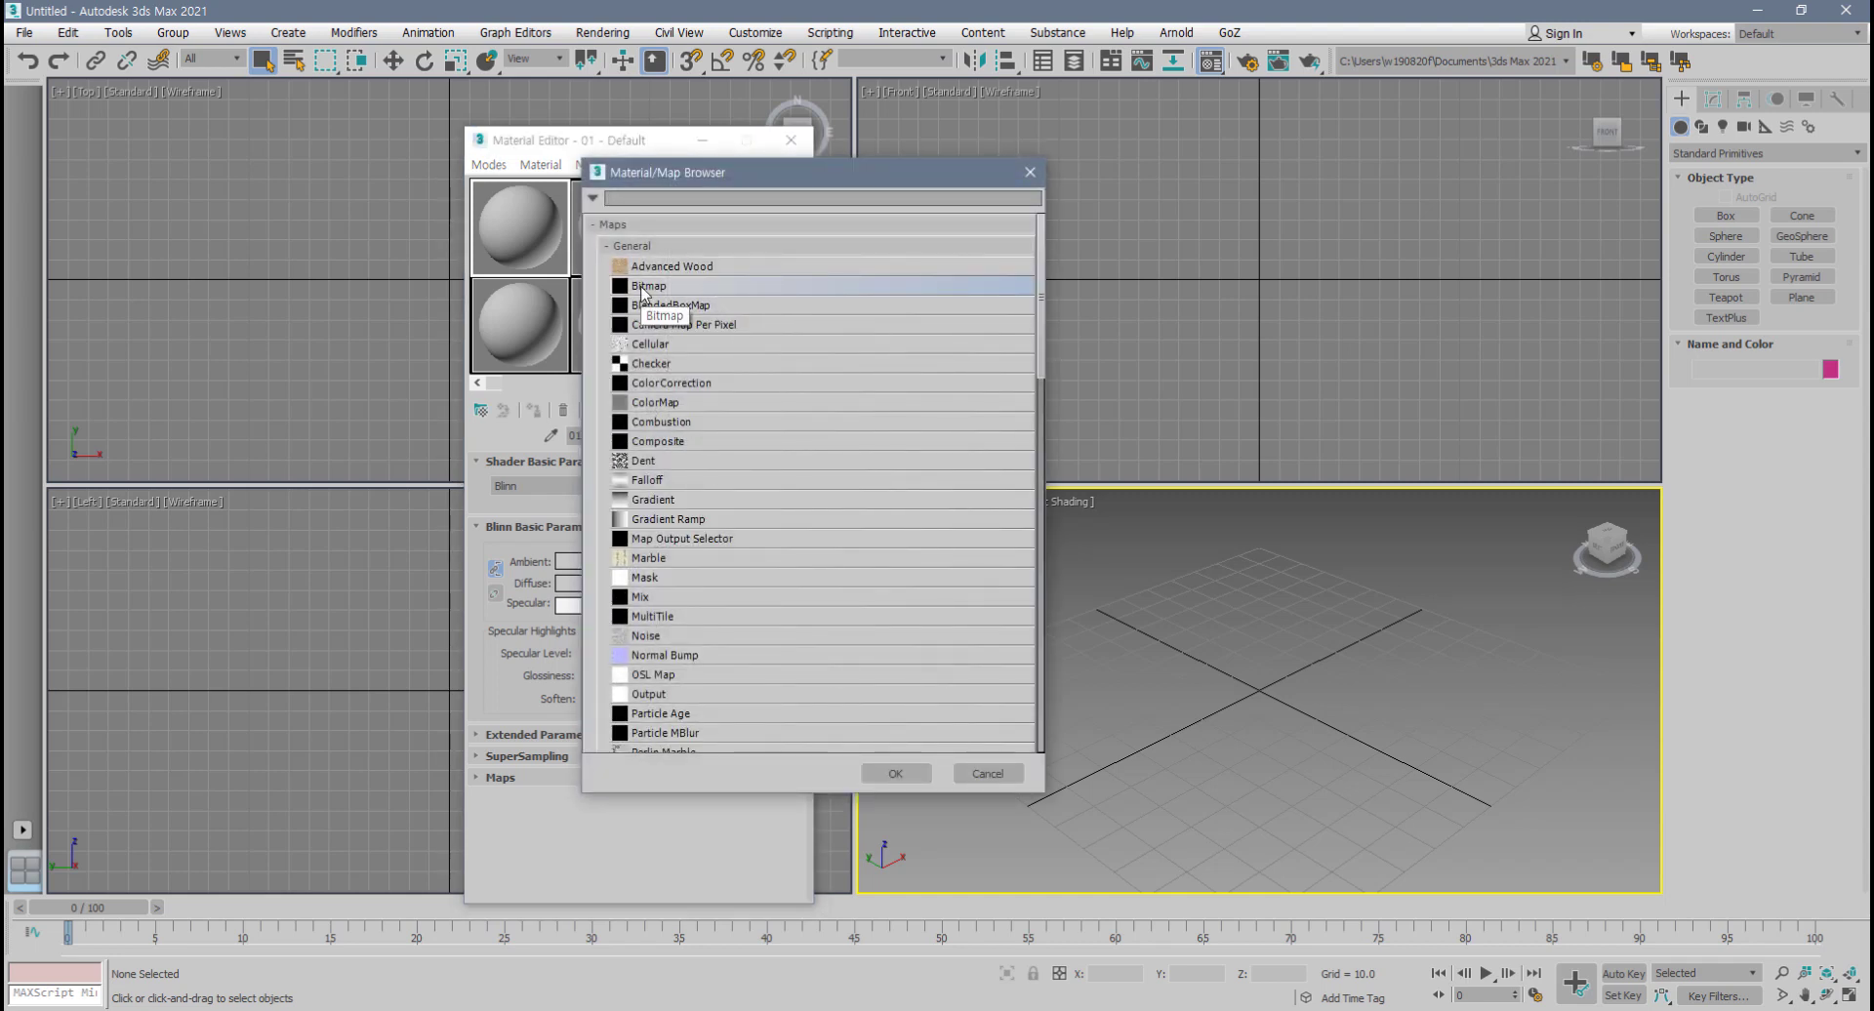
double_click(641, 287)
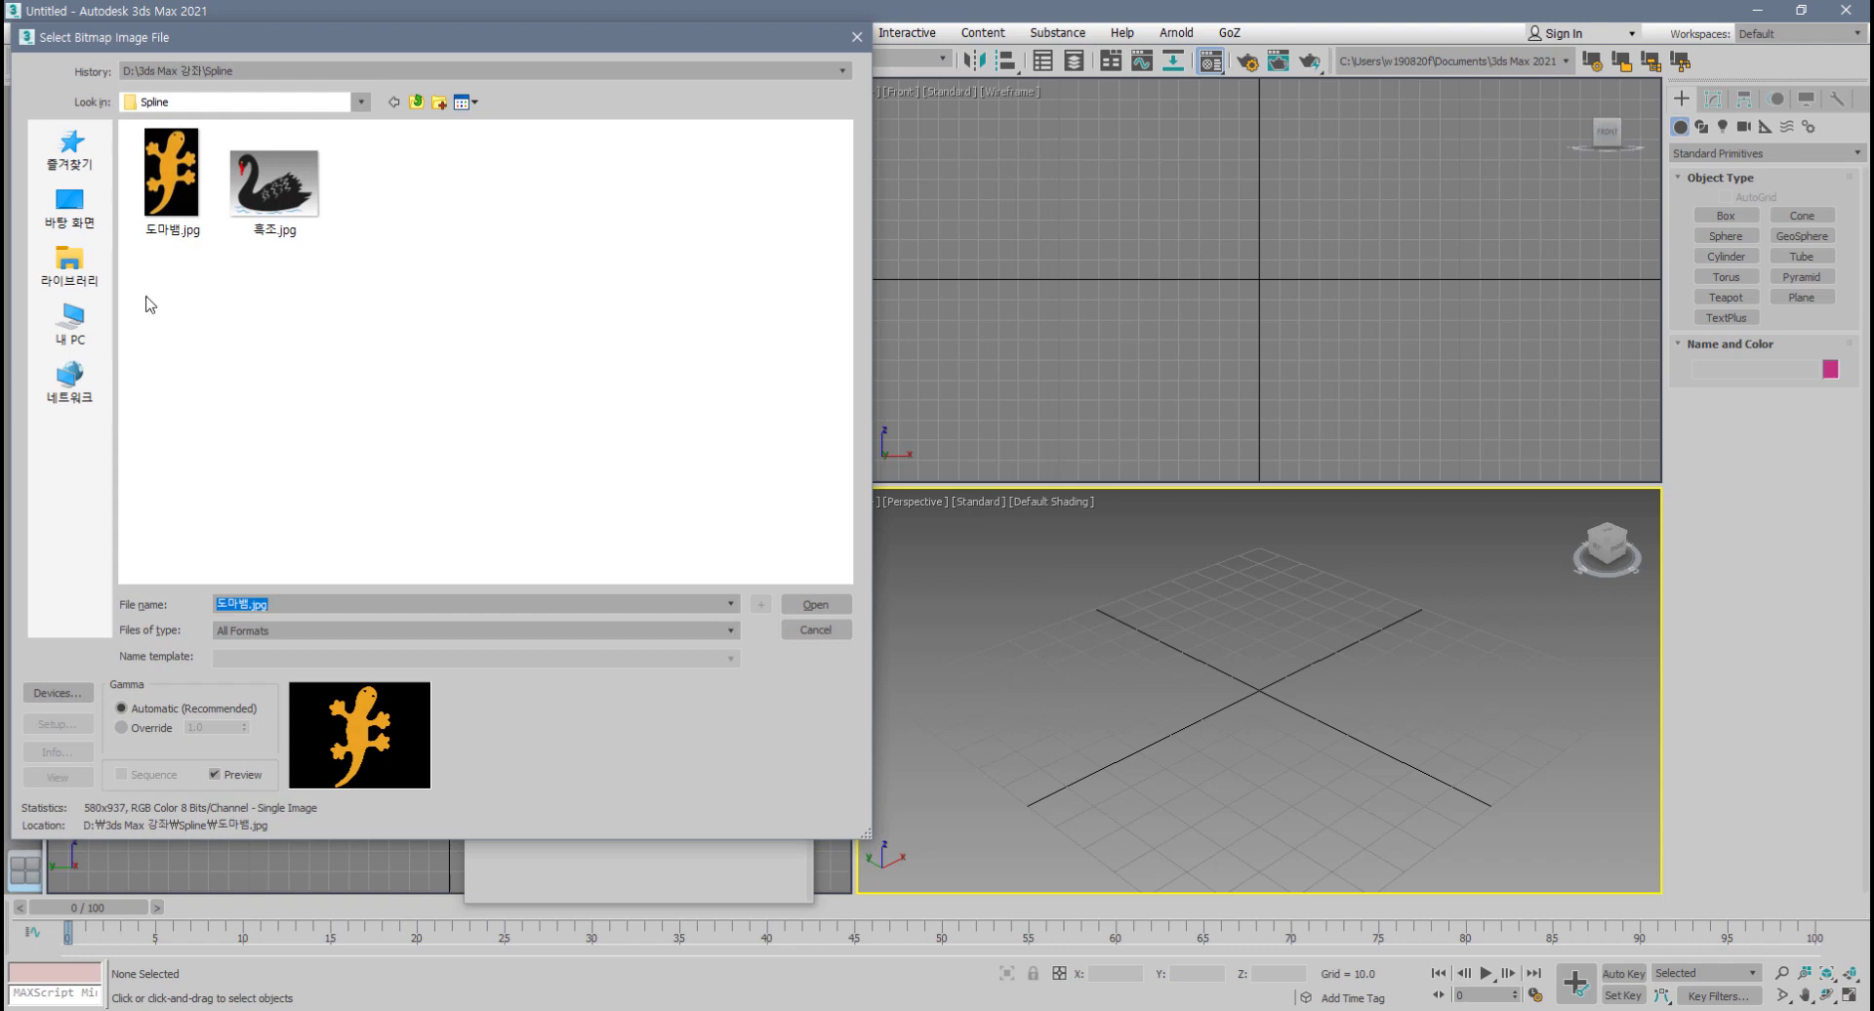
left_click(171, 193)
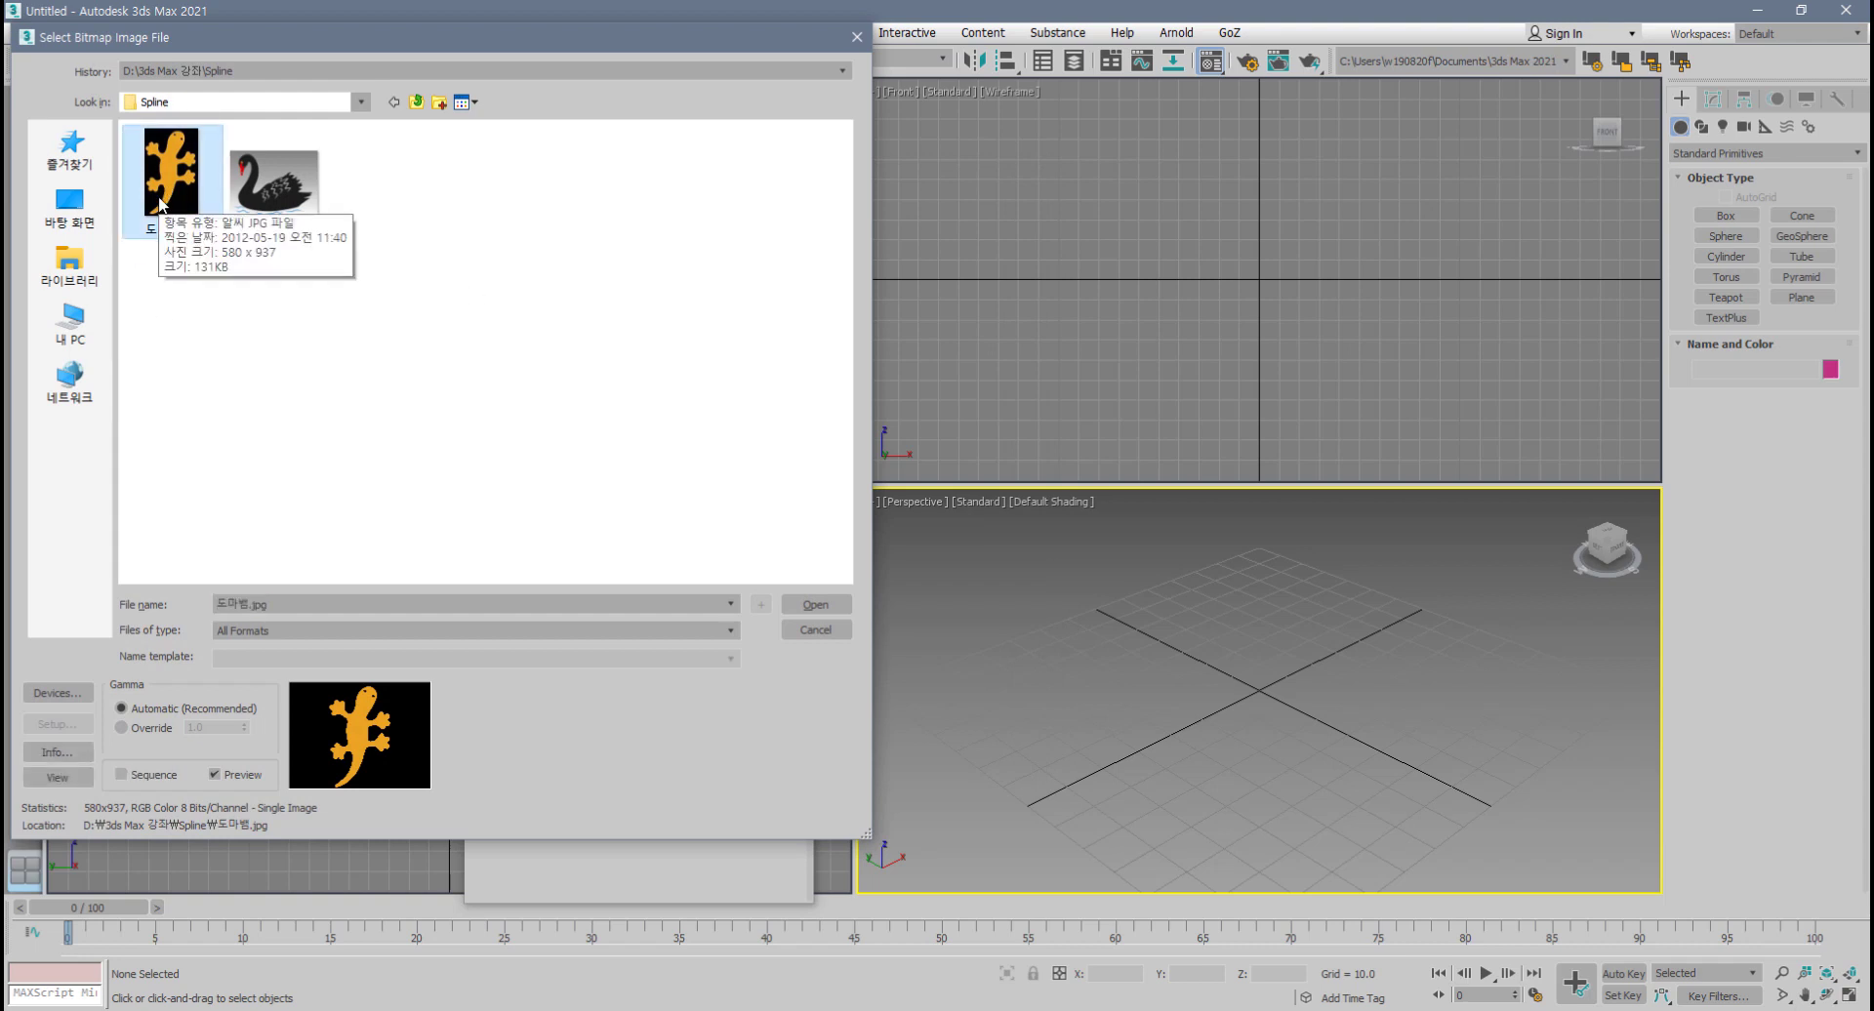
left_click(816, 605)
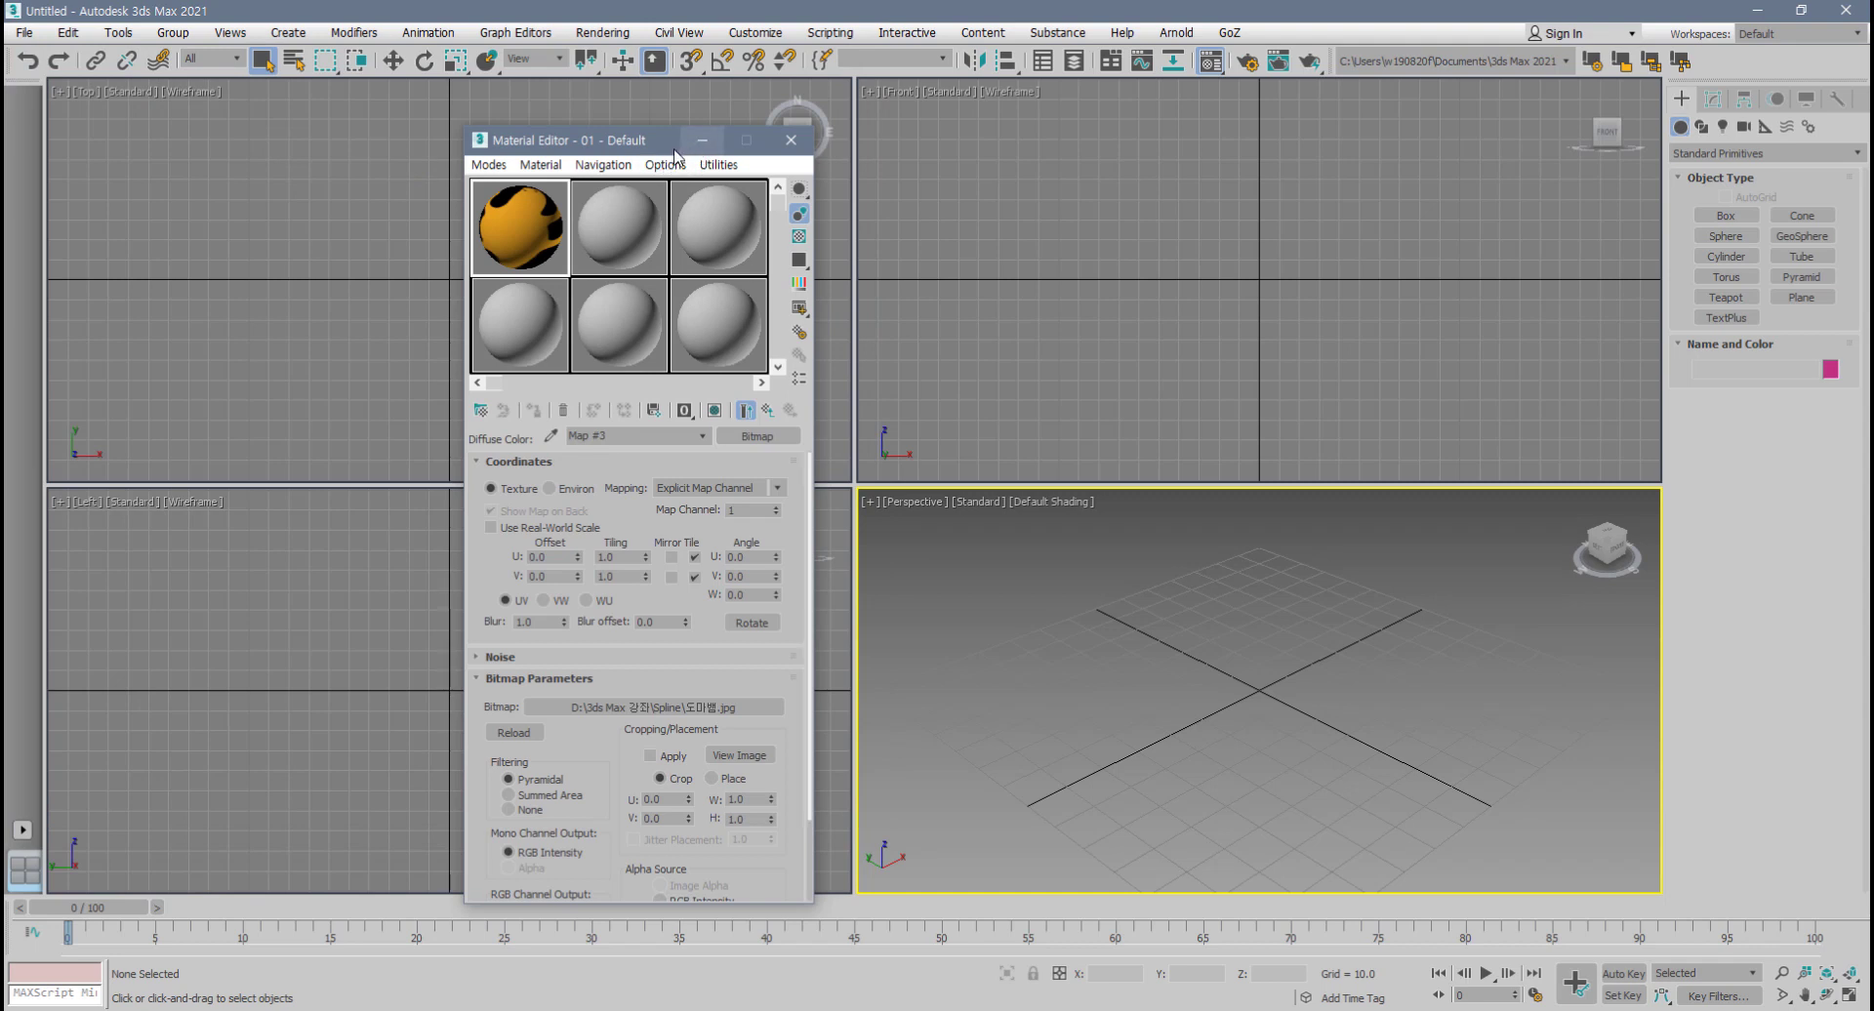
- Create a plane about 171 long and 152 wide in the Front viewport
left_click_drag(613, 146, 355, 141)
left_click(1173, 173)
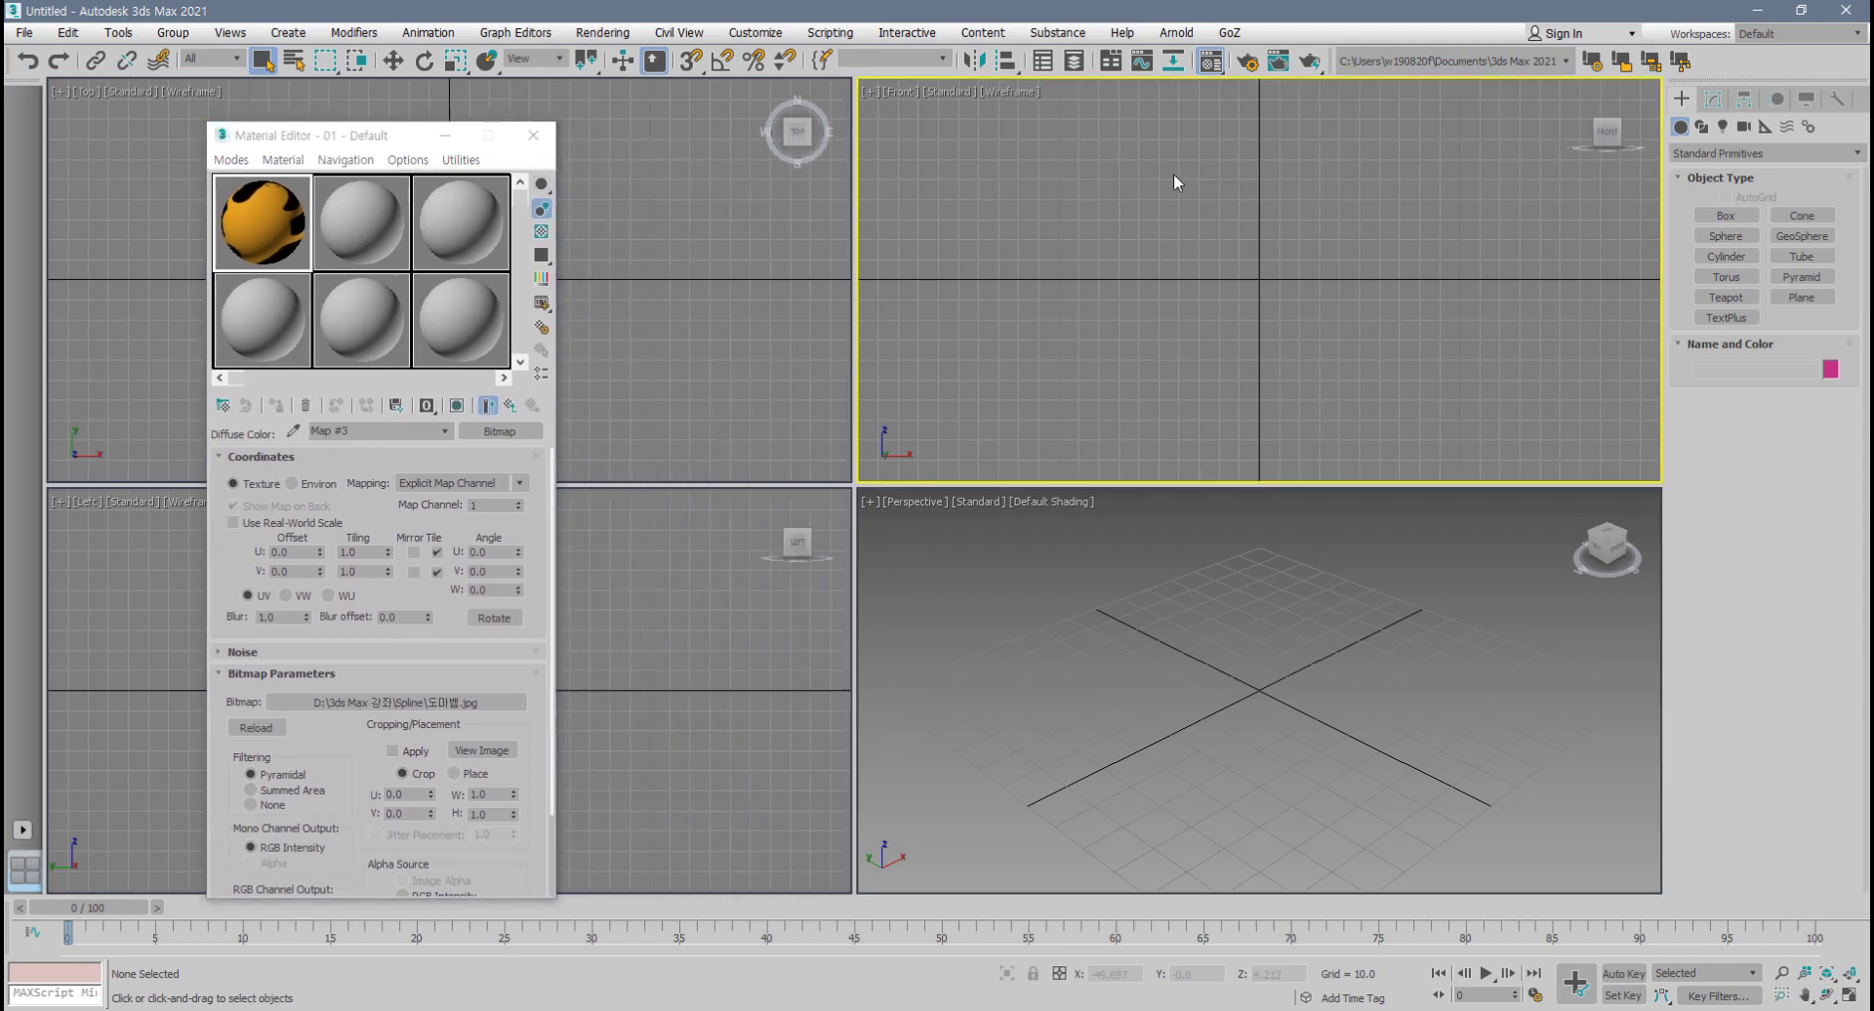
middle_click_drag(1175, 291, 1160, 359)
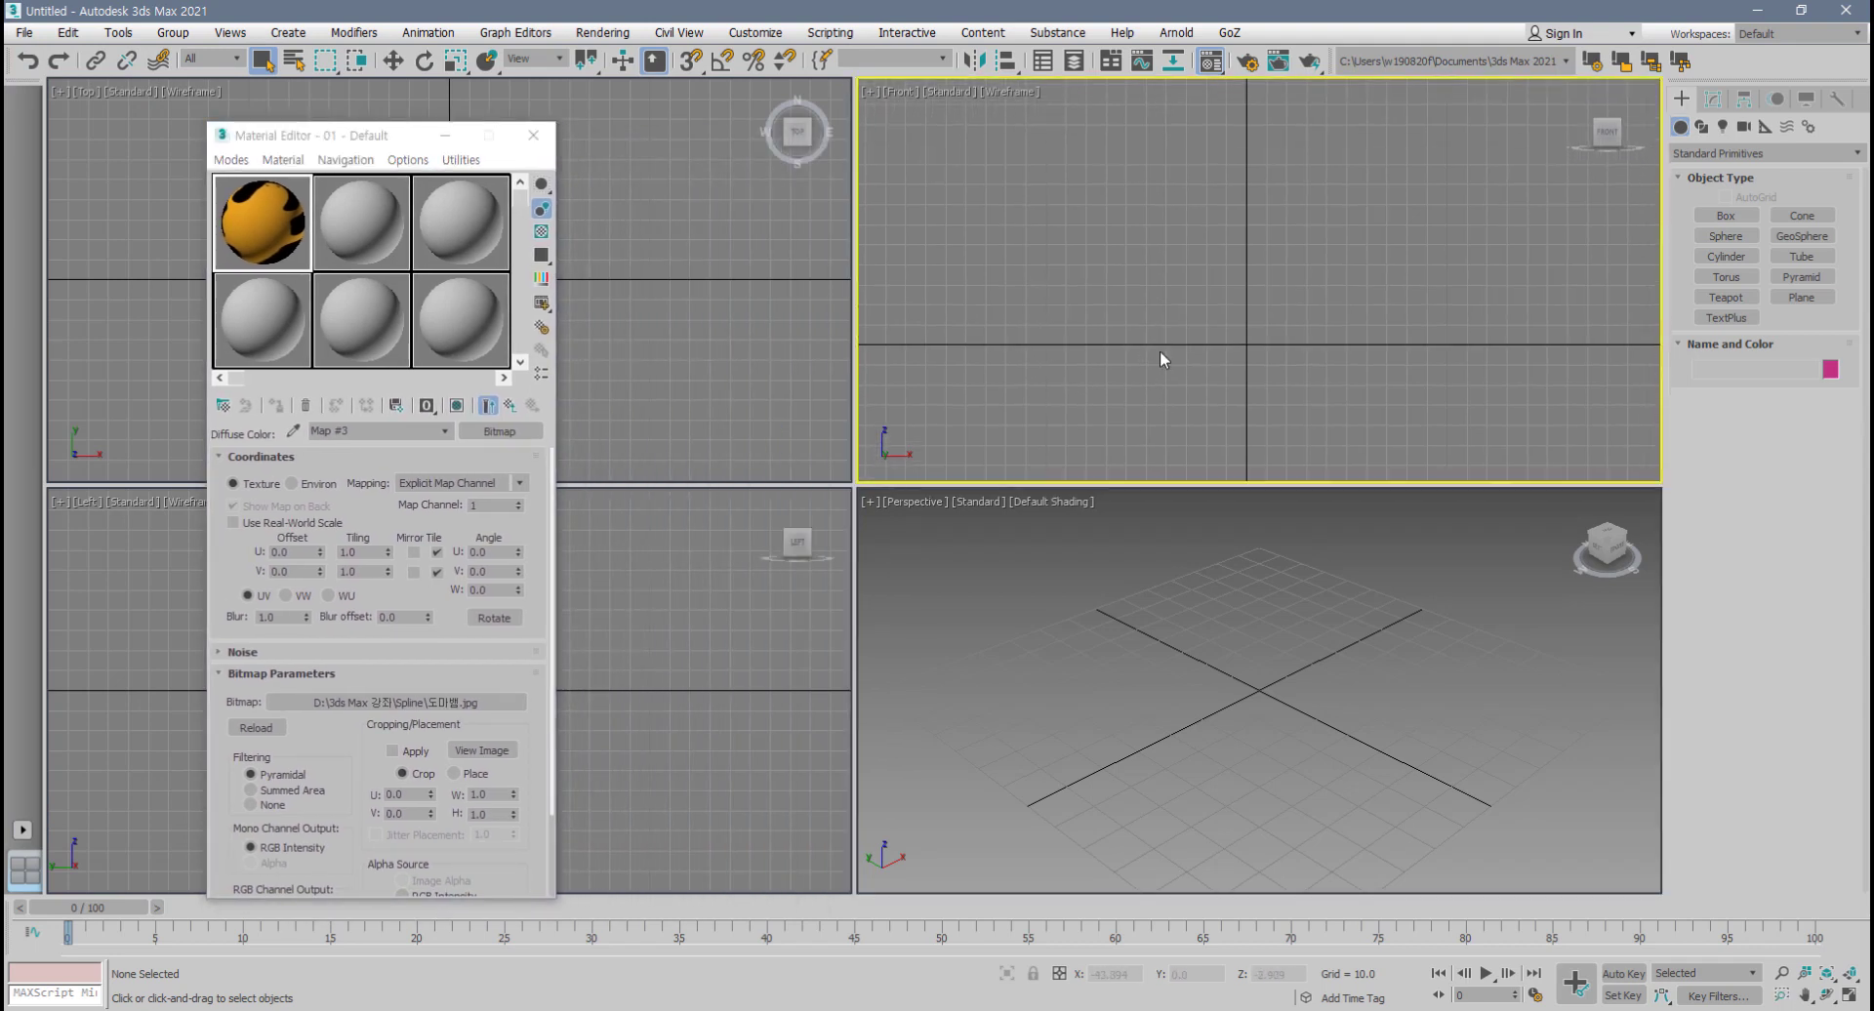
middle_click_drag(1237, 314, 1272, 381)
left_click(1803, 297)
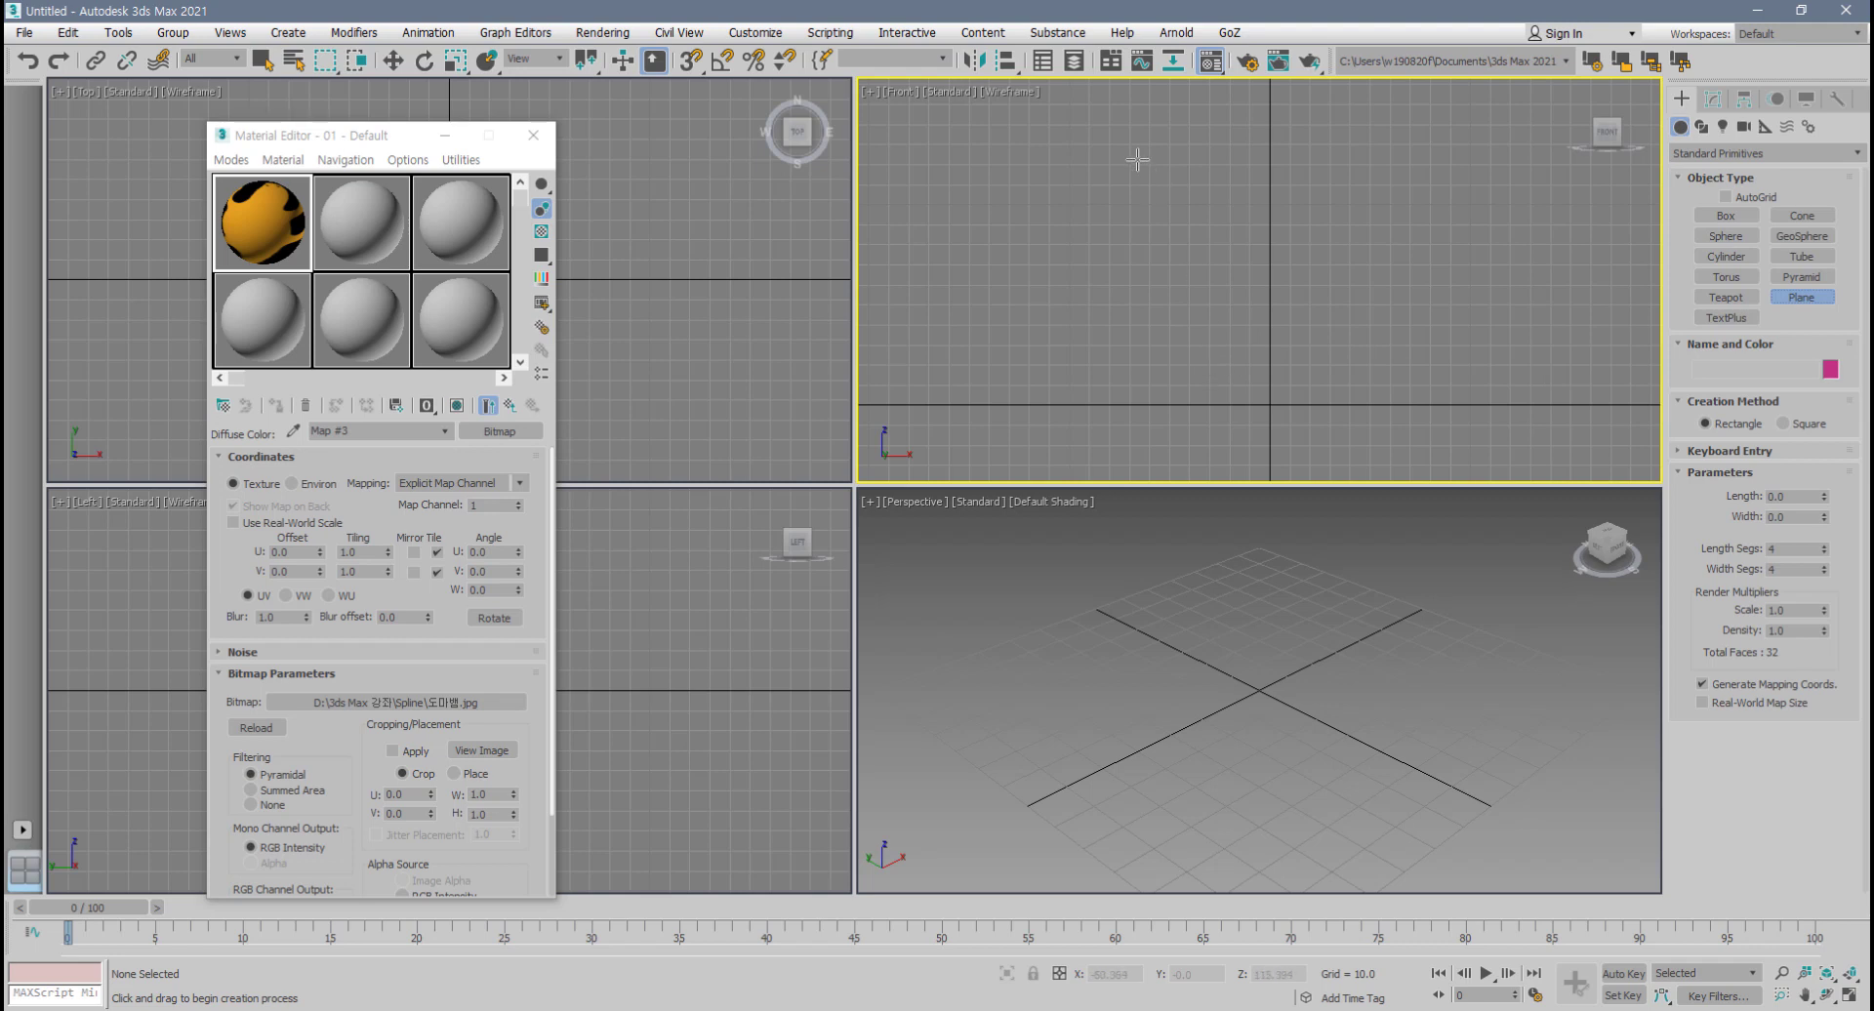
left_click_drag(1113, 117, 1420, 460)
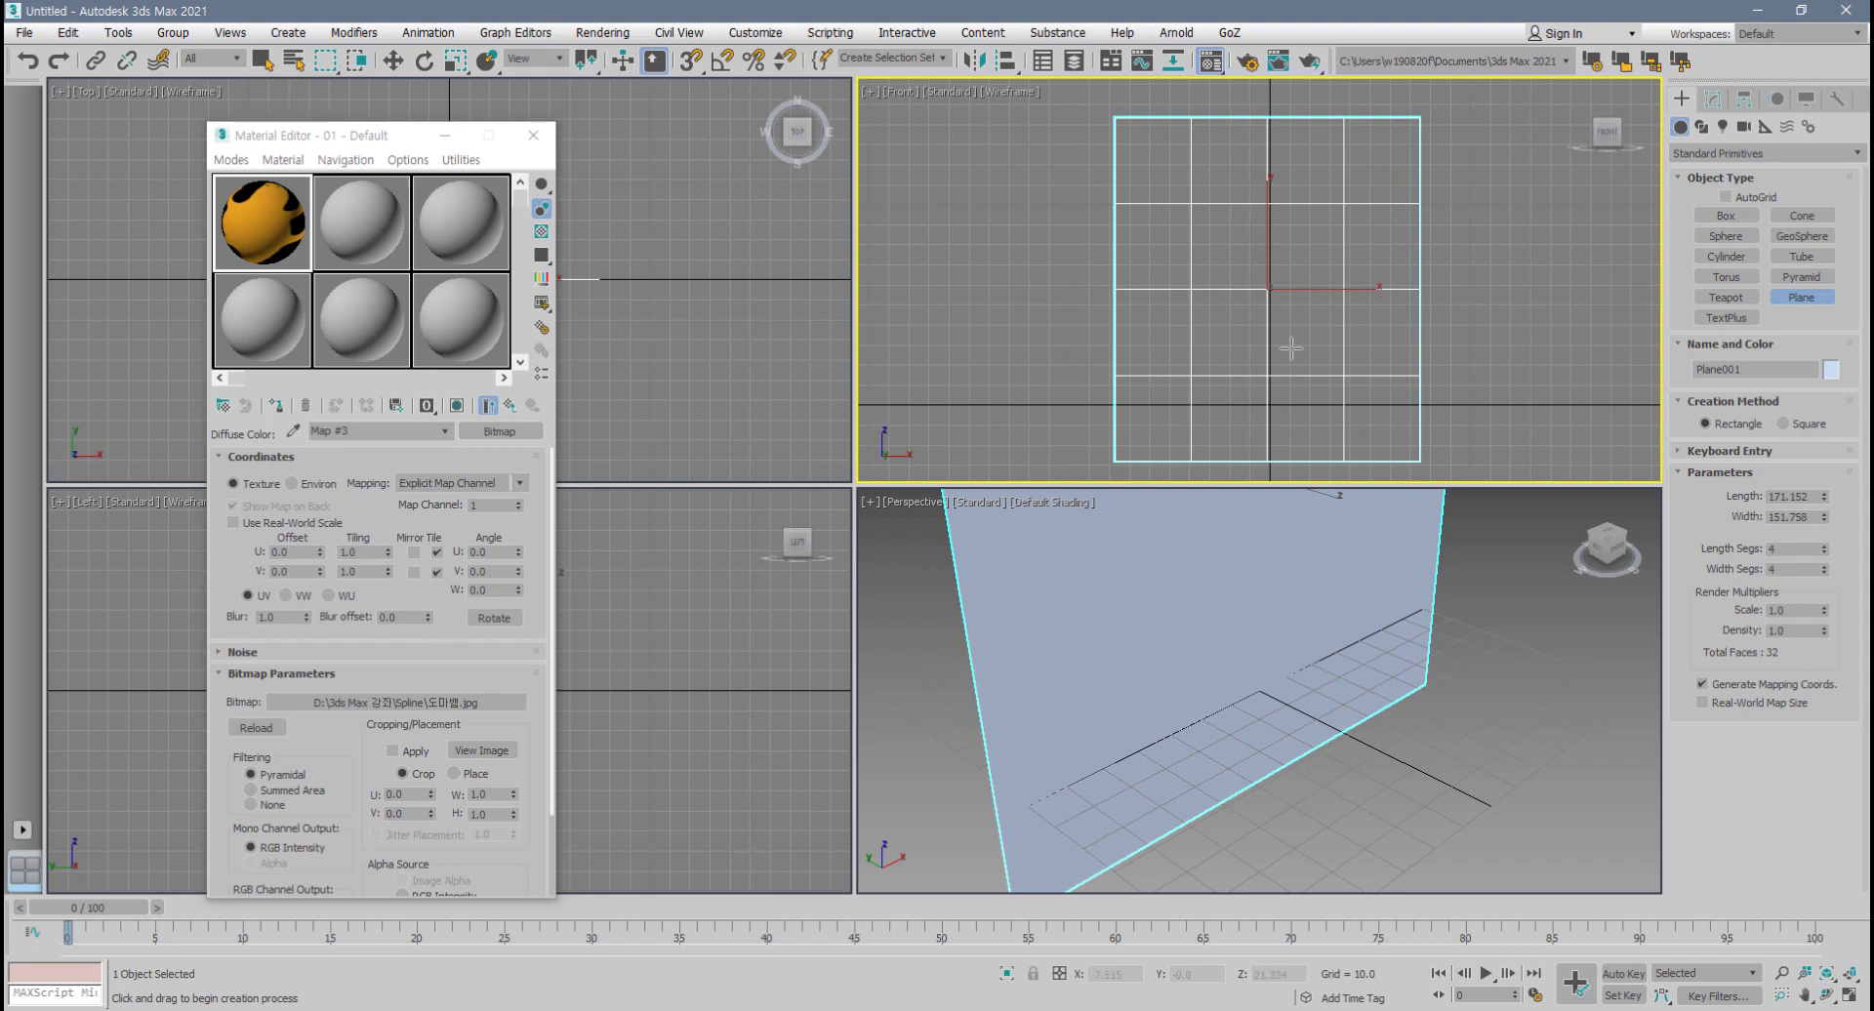
middle_click_drag(1360, 386, 1364, 365)
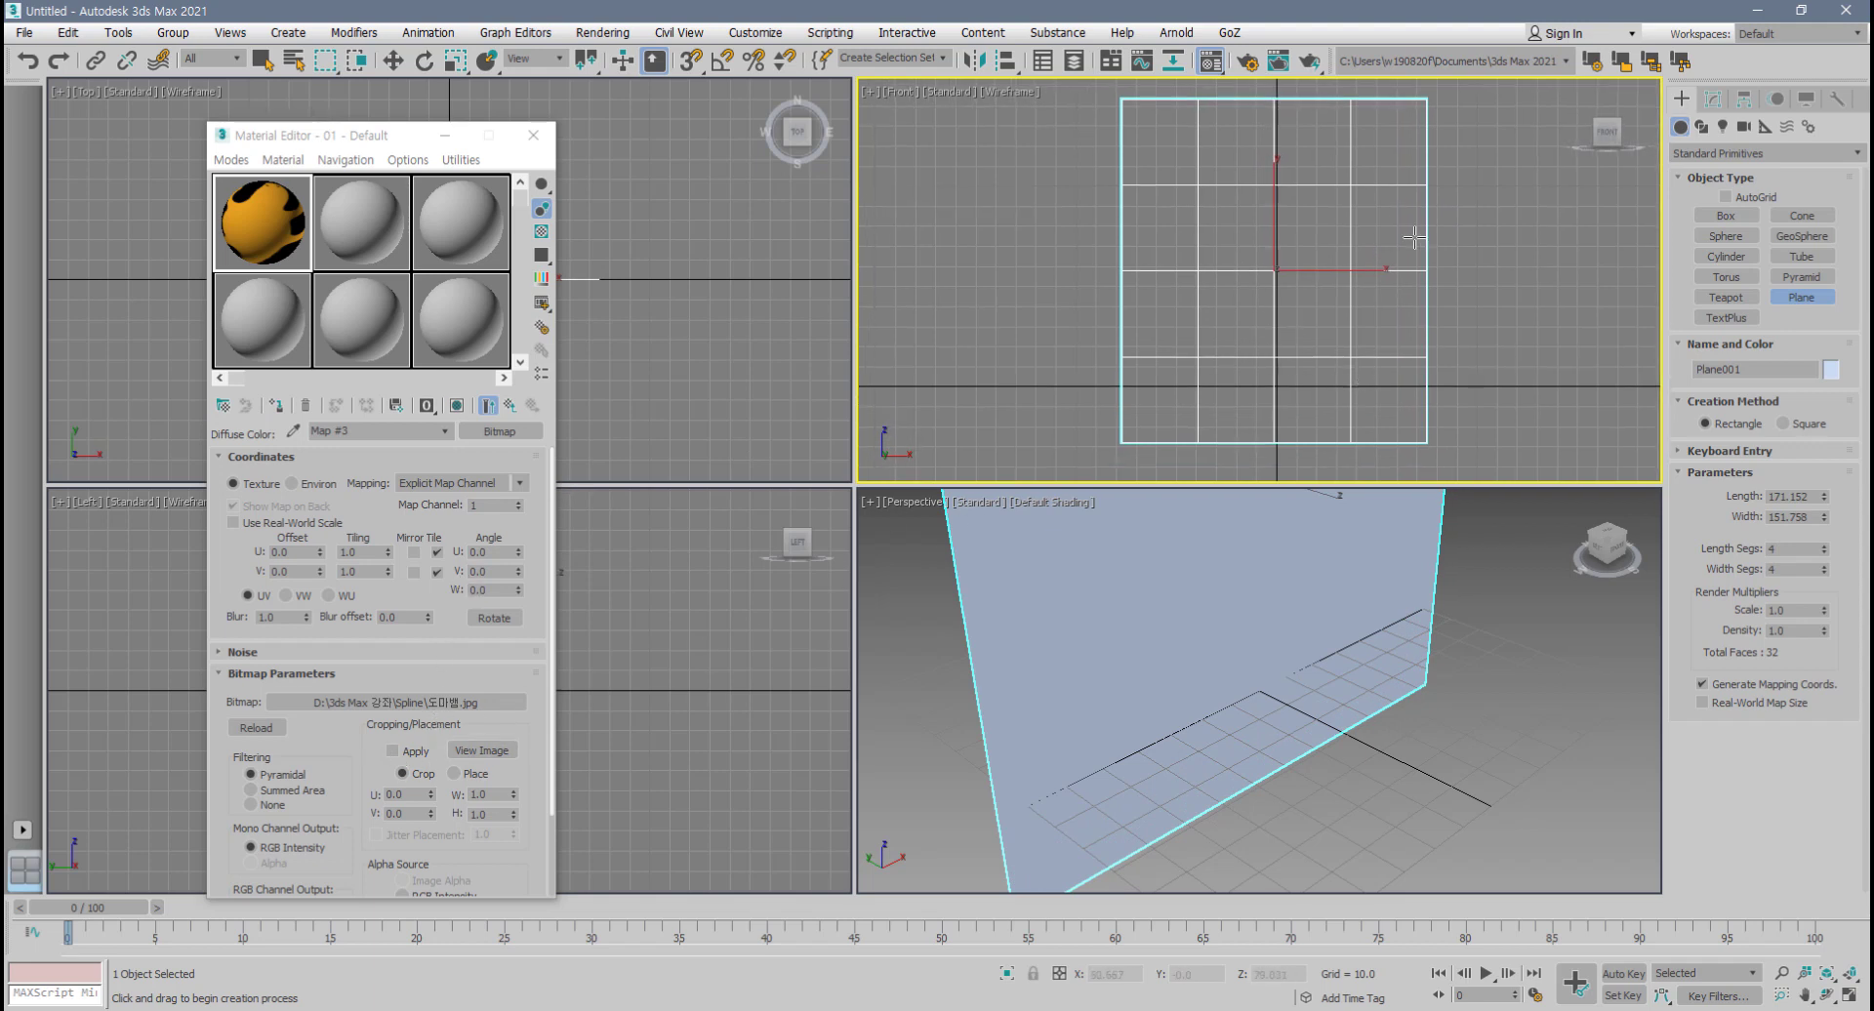
- Check the pixel dimensions of the lizard image 도마뱀.jpg in the bitmap file selection and leave without changing the file
left_click_drag(375, 136, 464, 82)
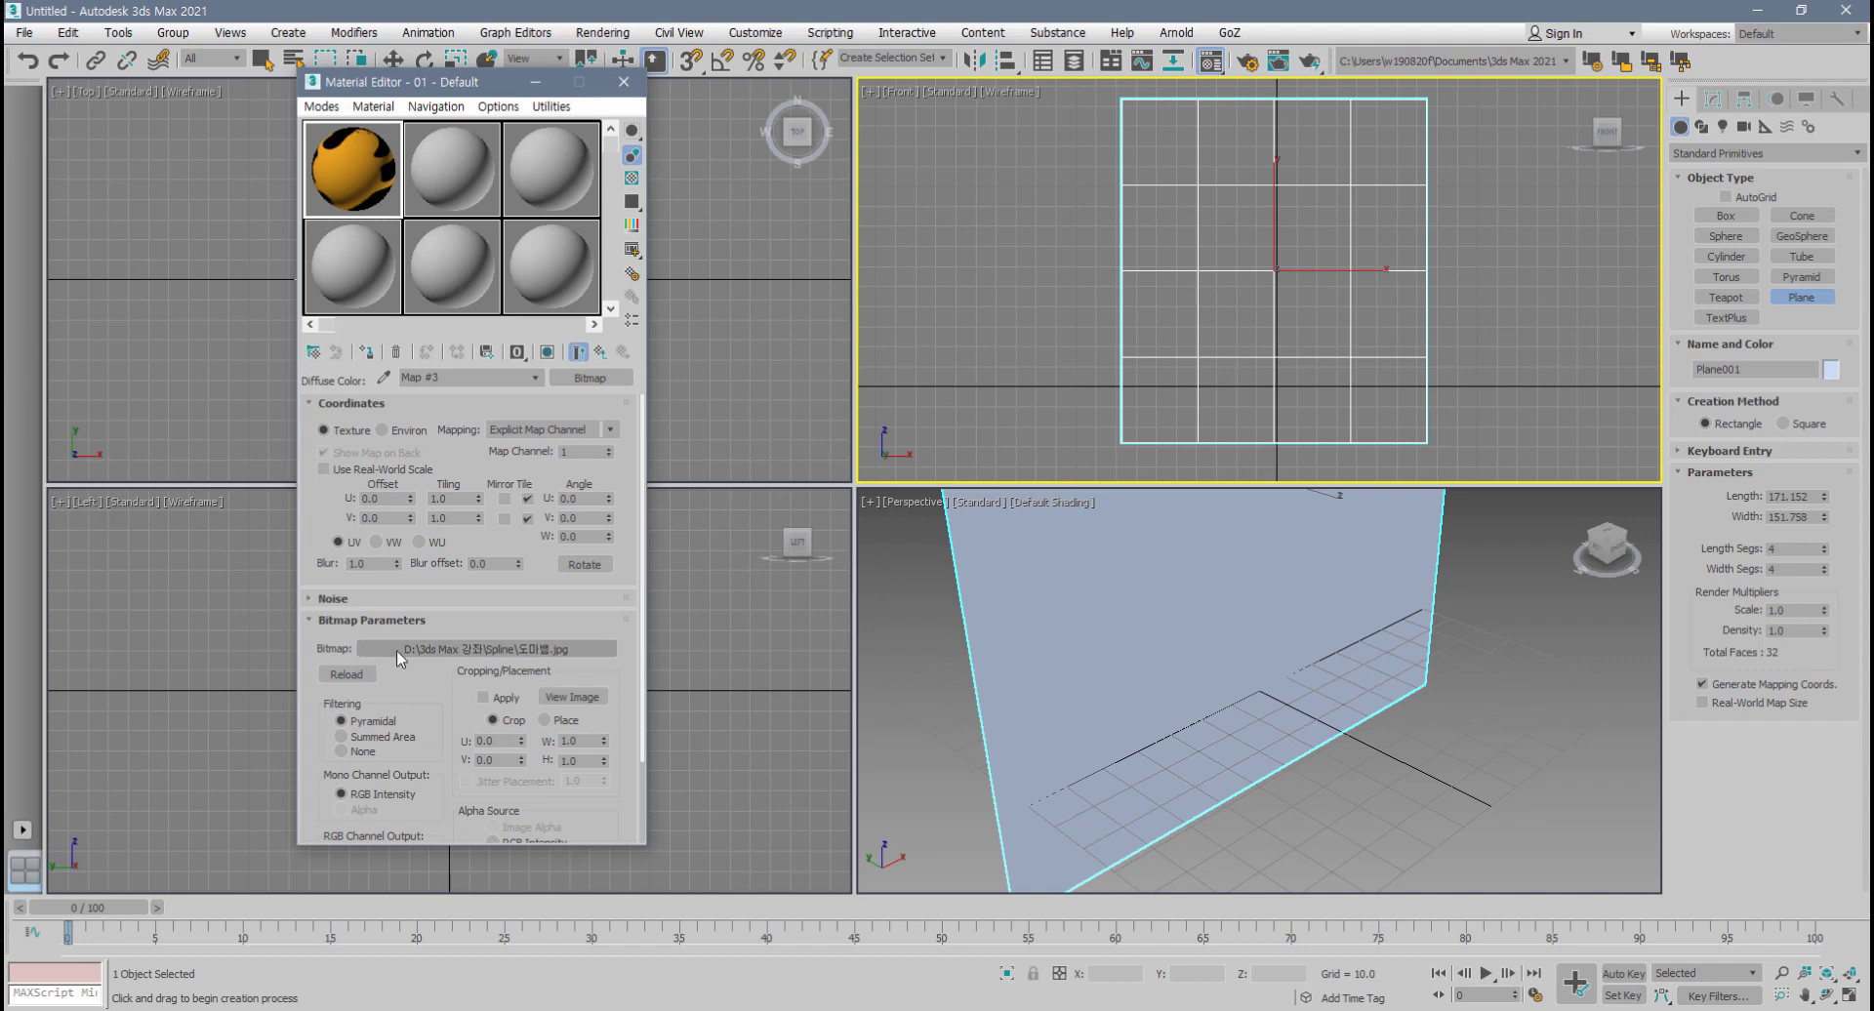
left_click(493, 658)
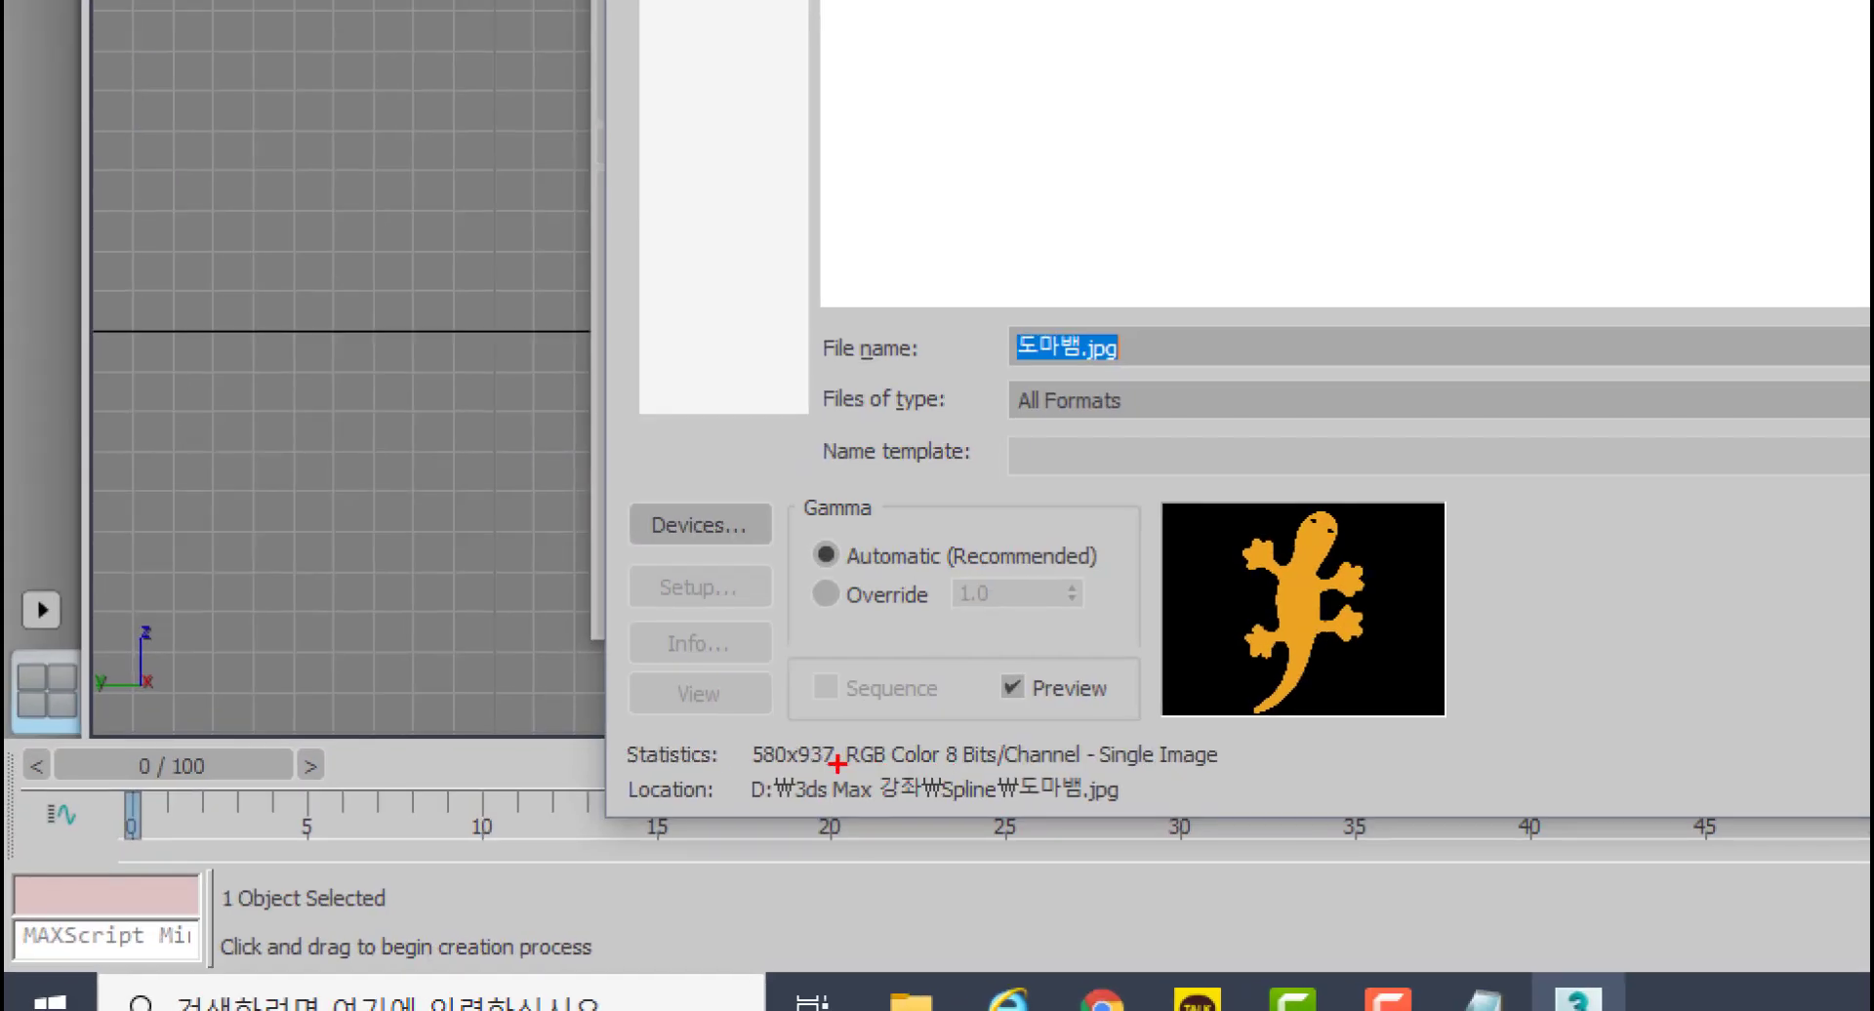
mouse_move(838, 763)
left_mouse_down()
mouse_move(763, 777)
mouse_move(829, 715)
mouse_move(839, 752)
left_mouse_up()
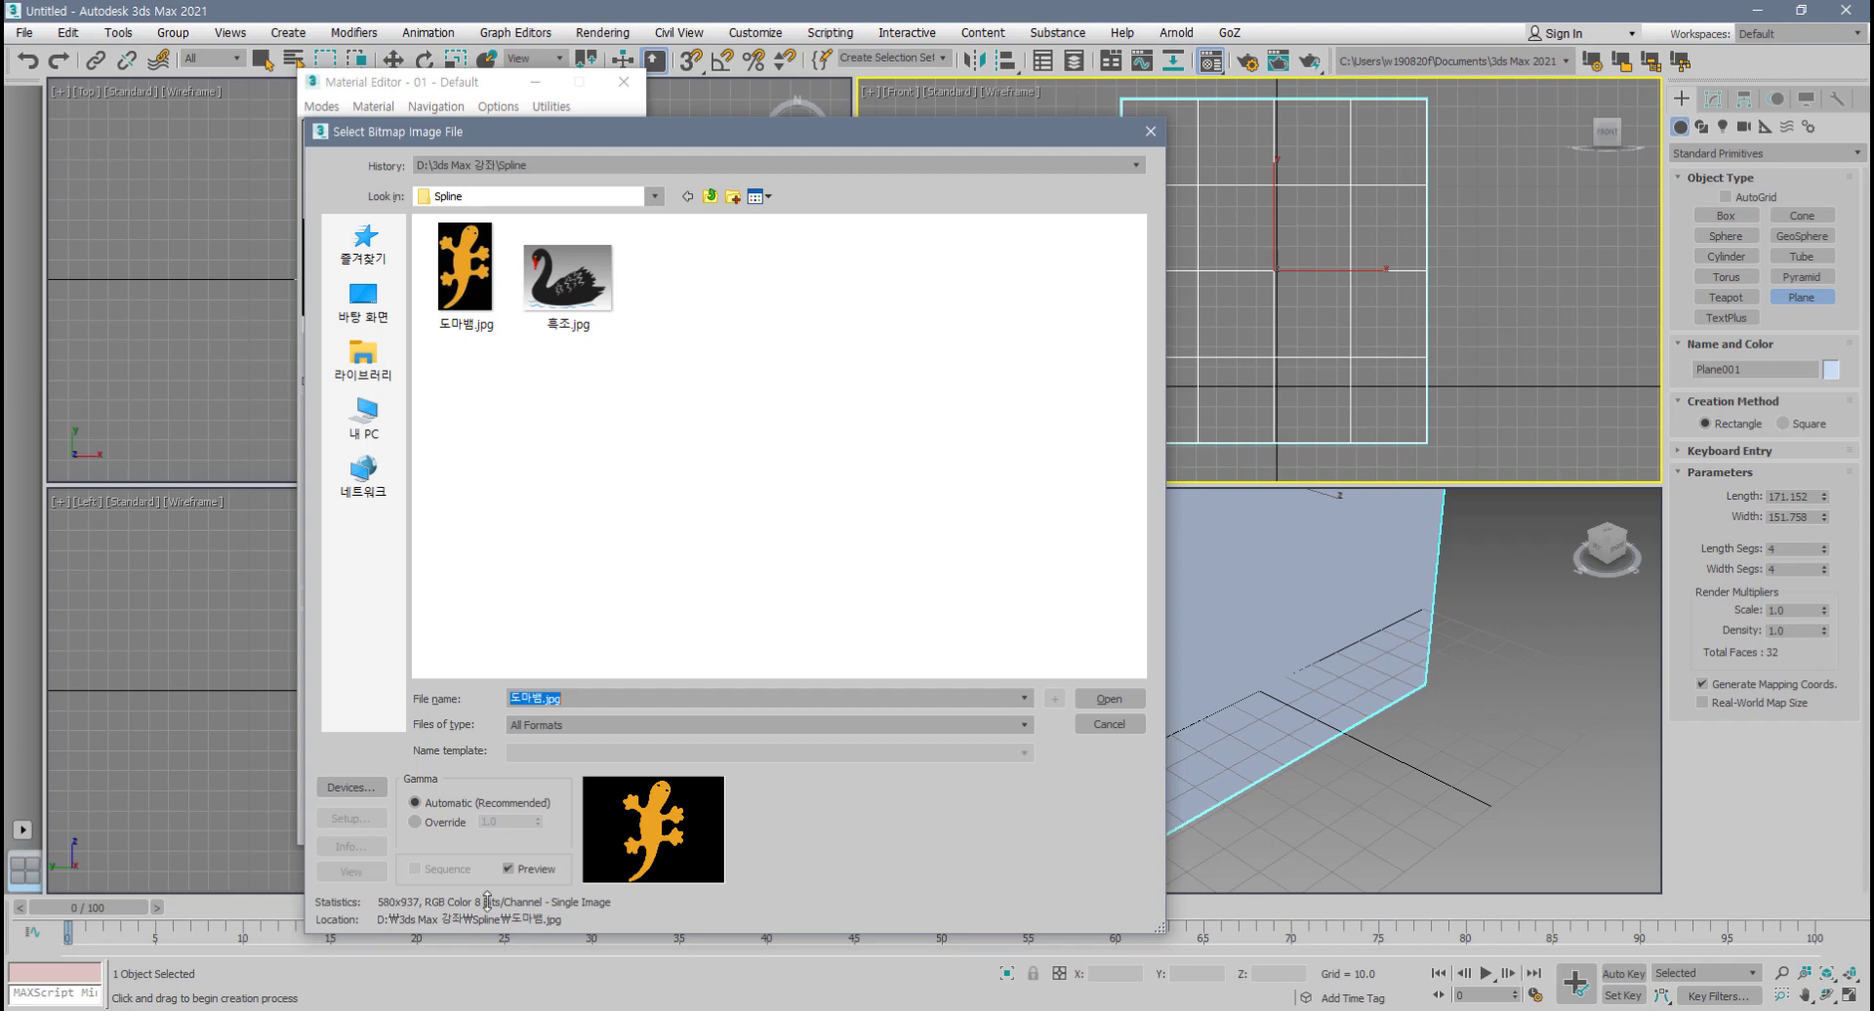
left_click(1108, 724)
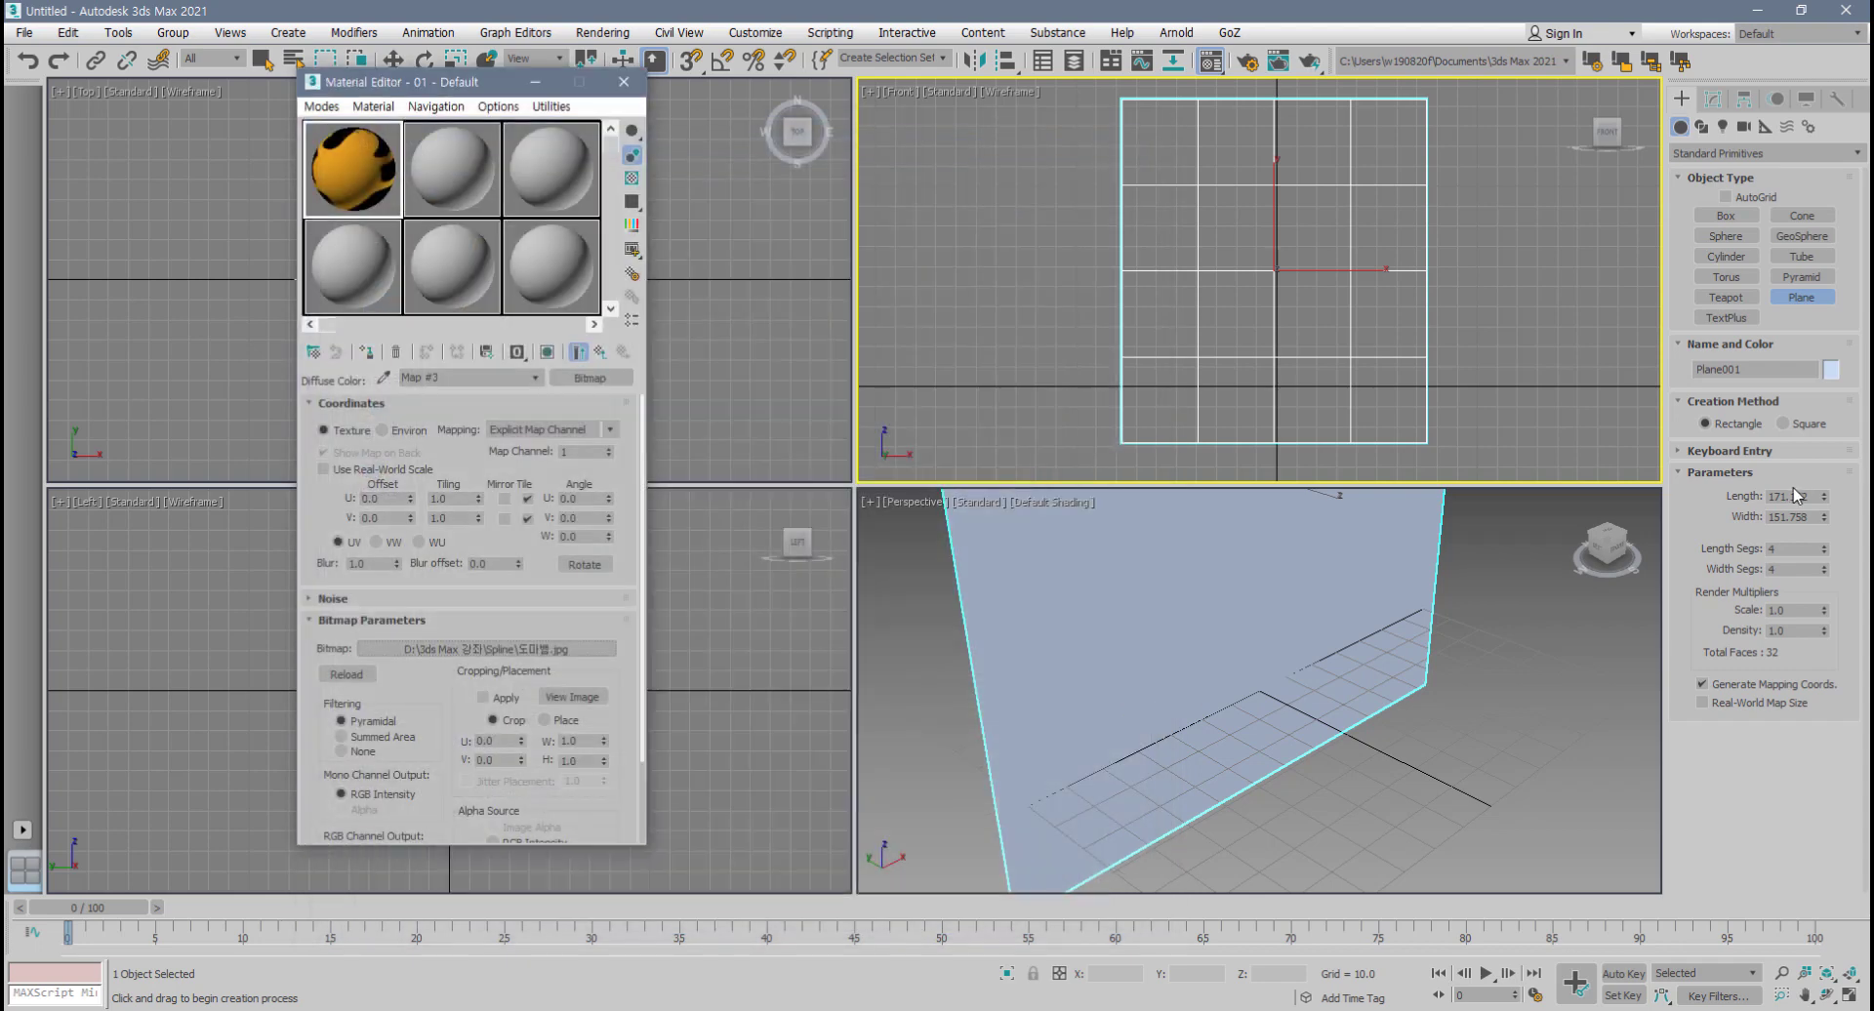
- Set the plane's length to 937 and width to 580, and finish plane creation
left_click(1815, 497)
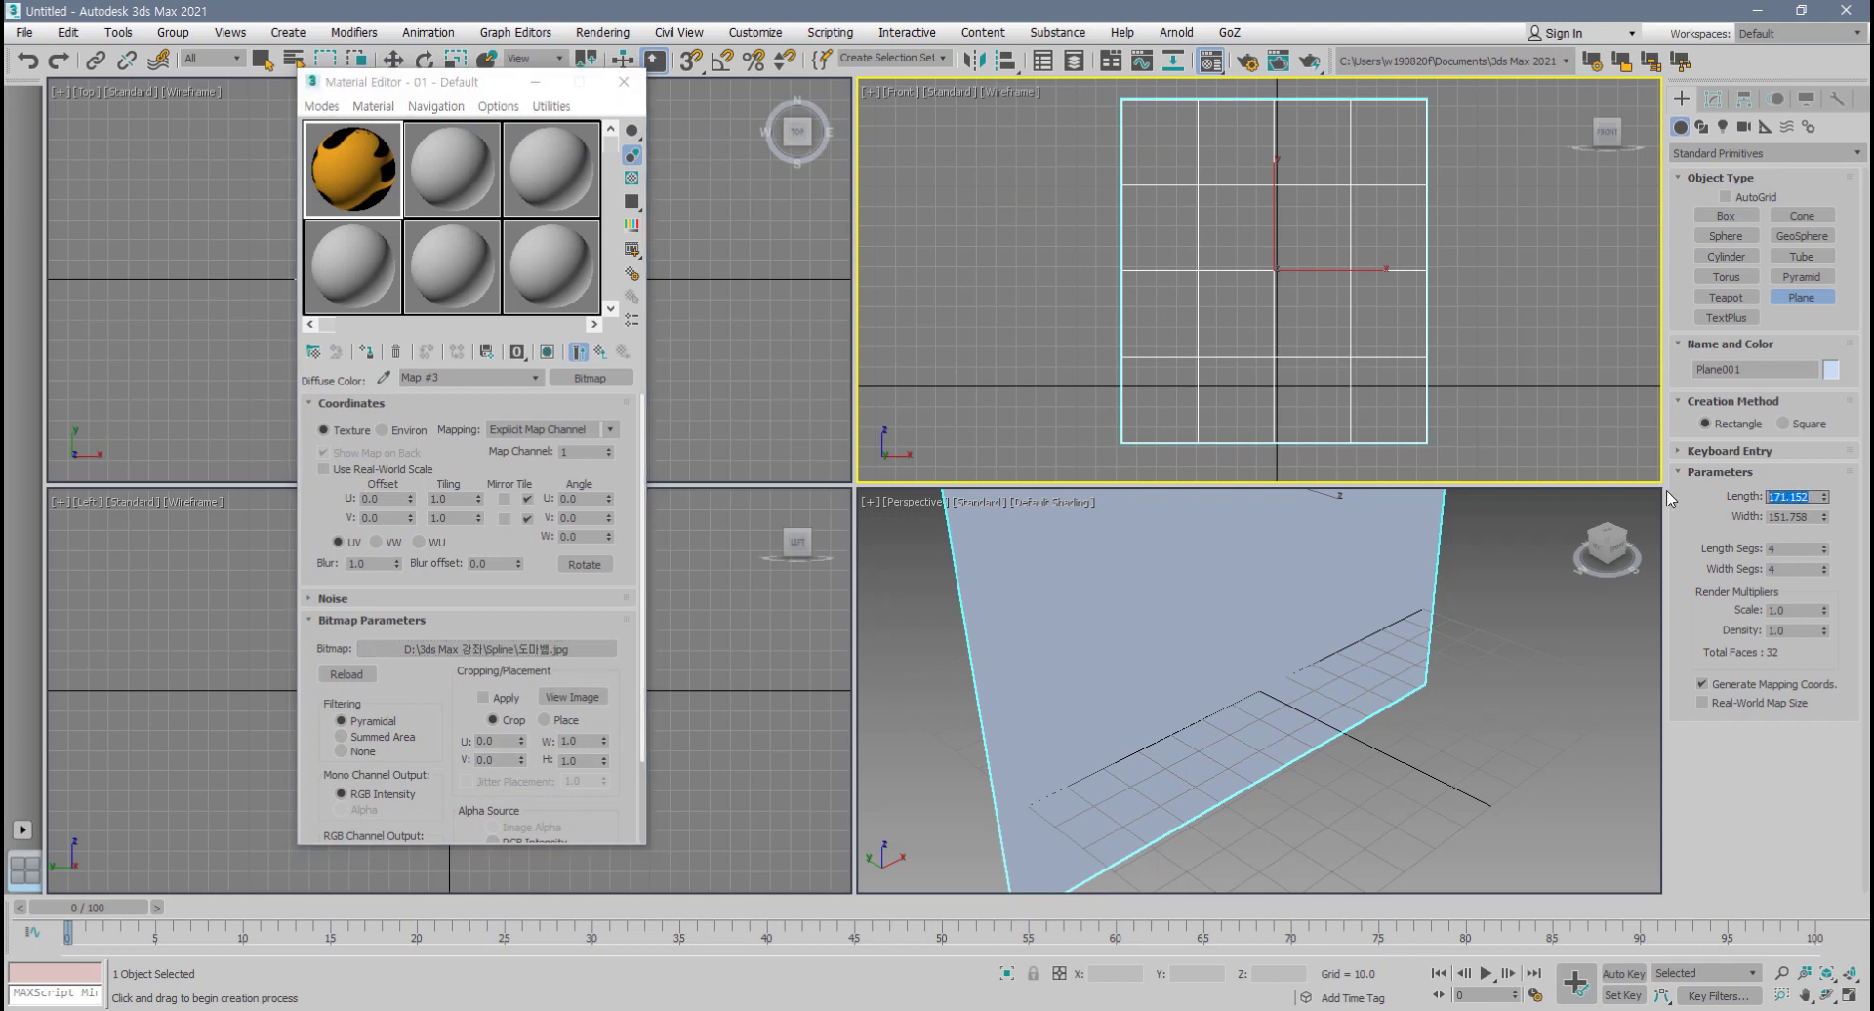
type("937")
key("Return")
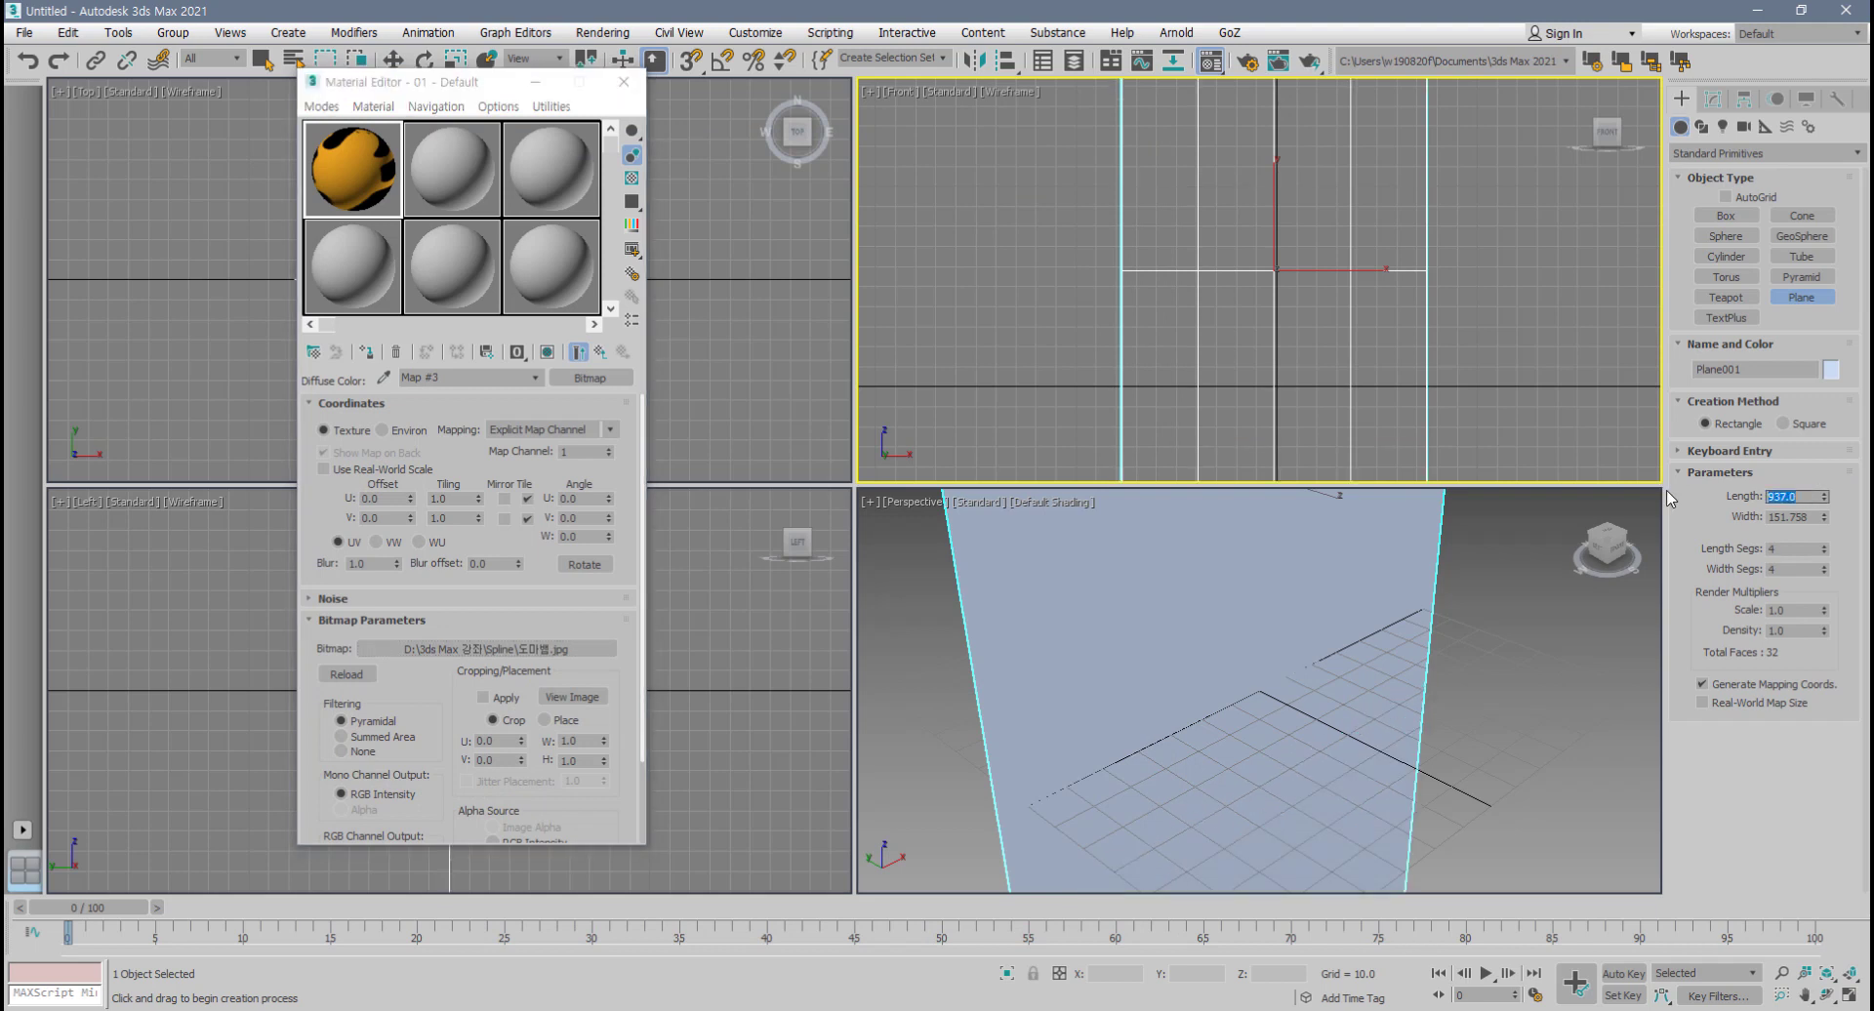
left_click(1812, 517)
type("580")
key("Return")
scroll(1218, 304, "down", 3)
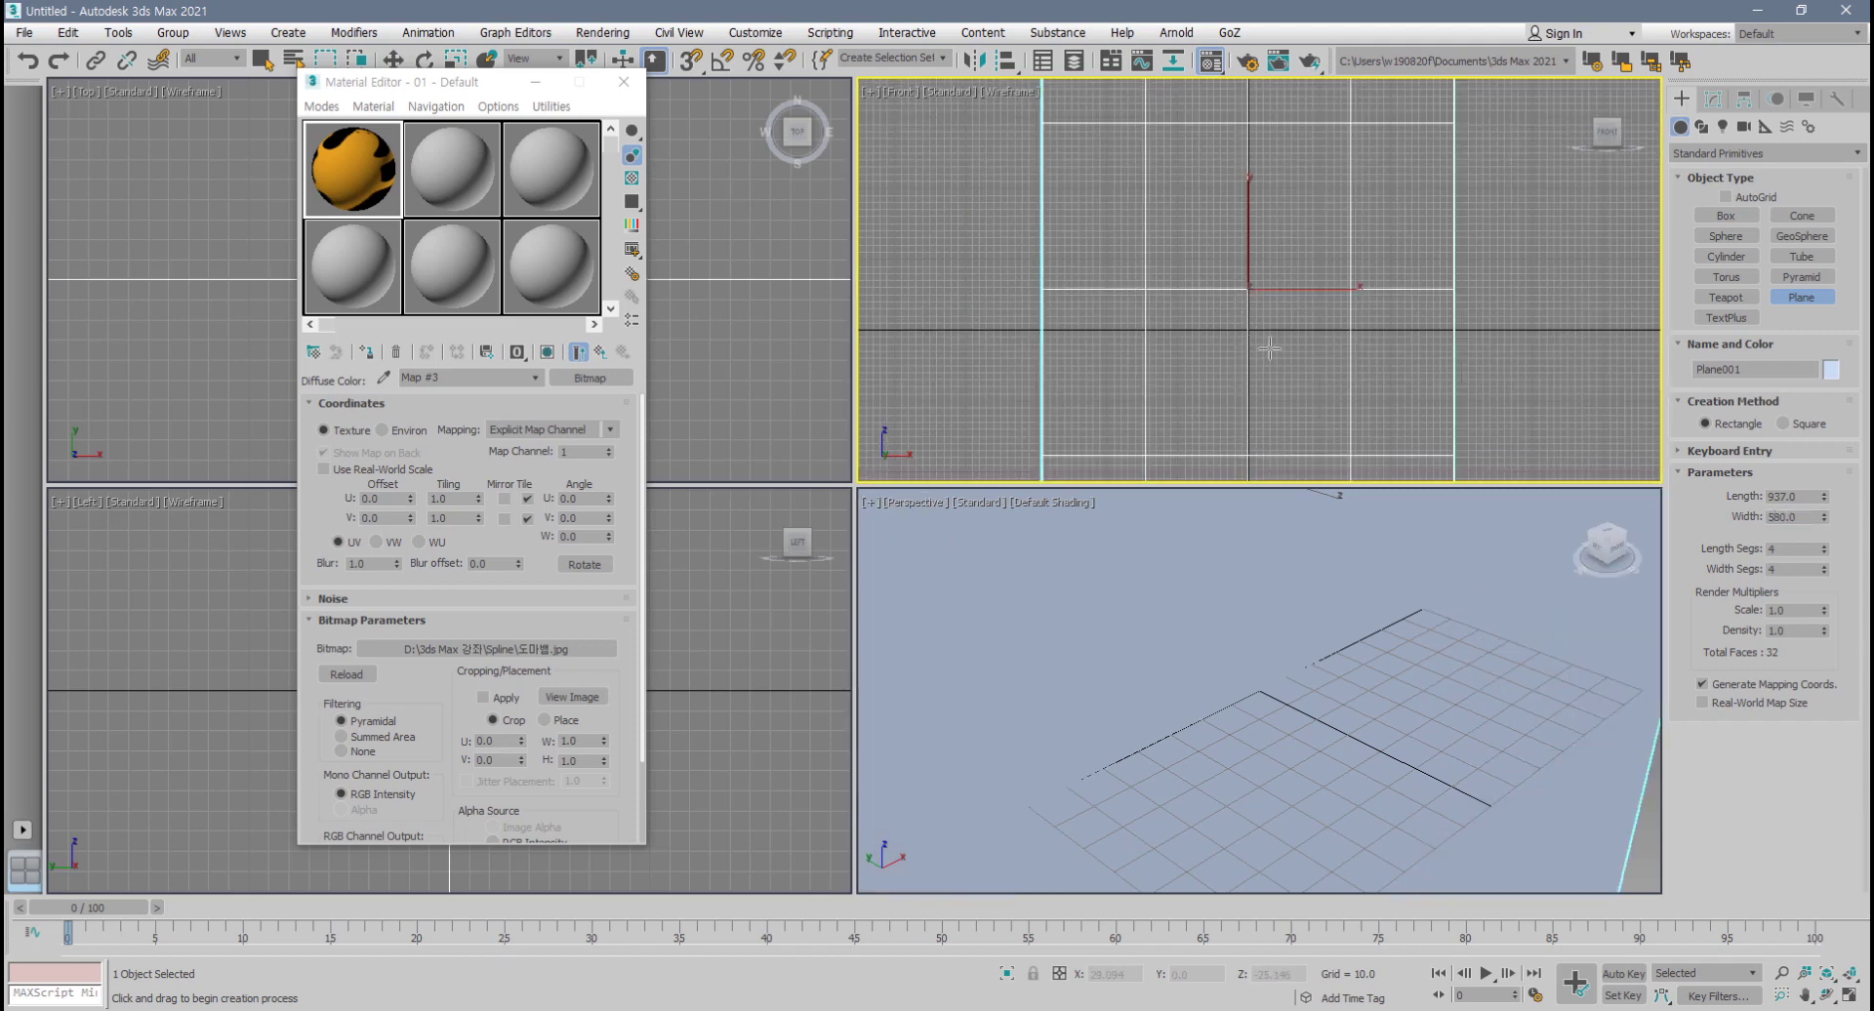
scroll(1271, 349, "down", 1)
middle_click_drag(1272, 349, 1247, 338)
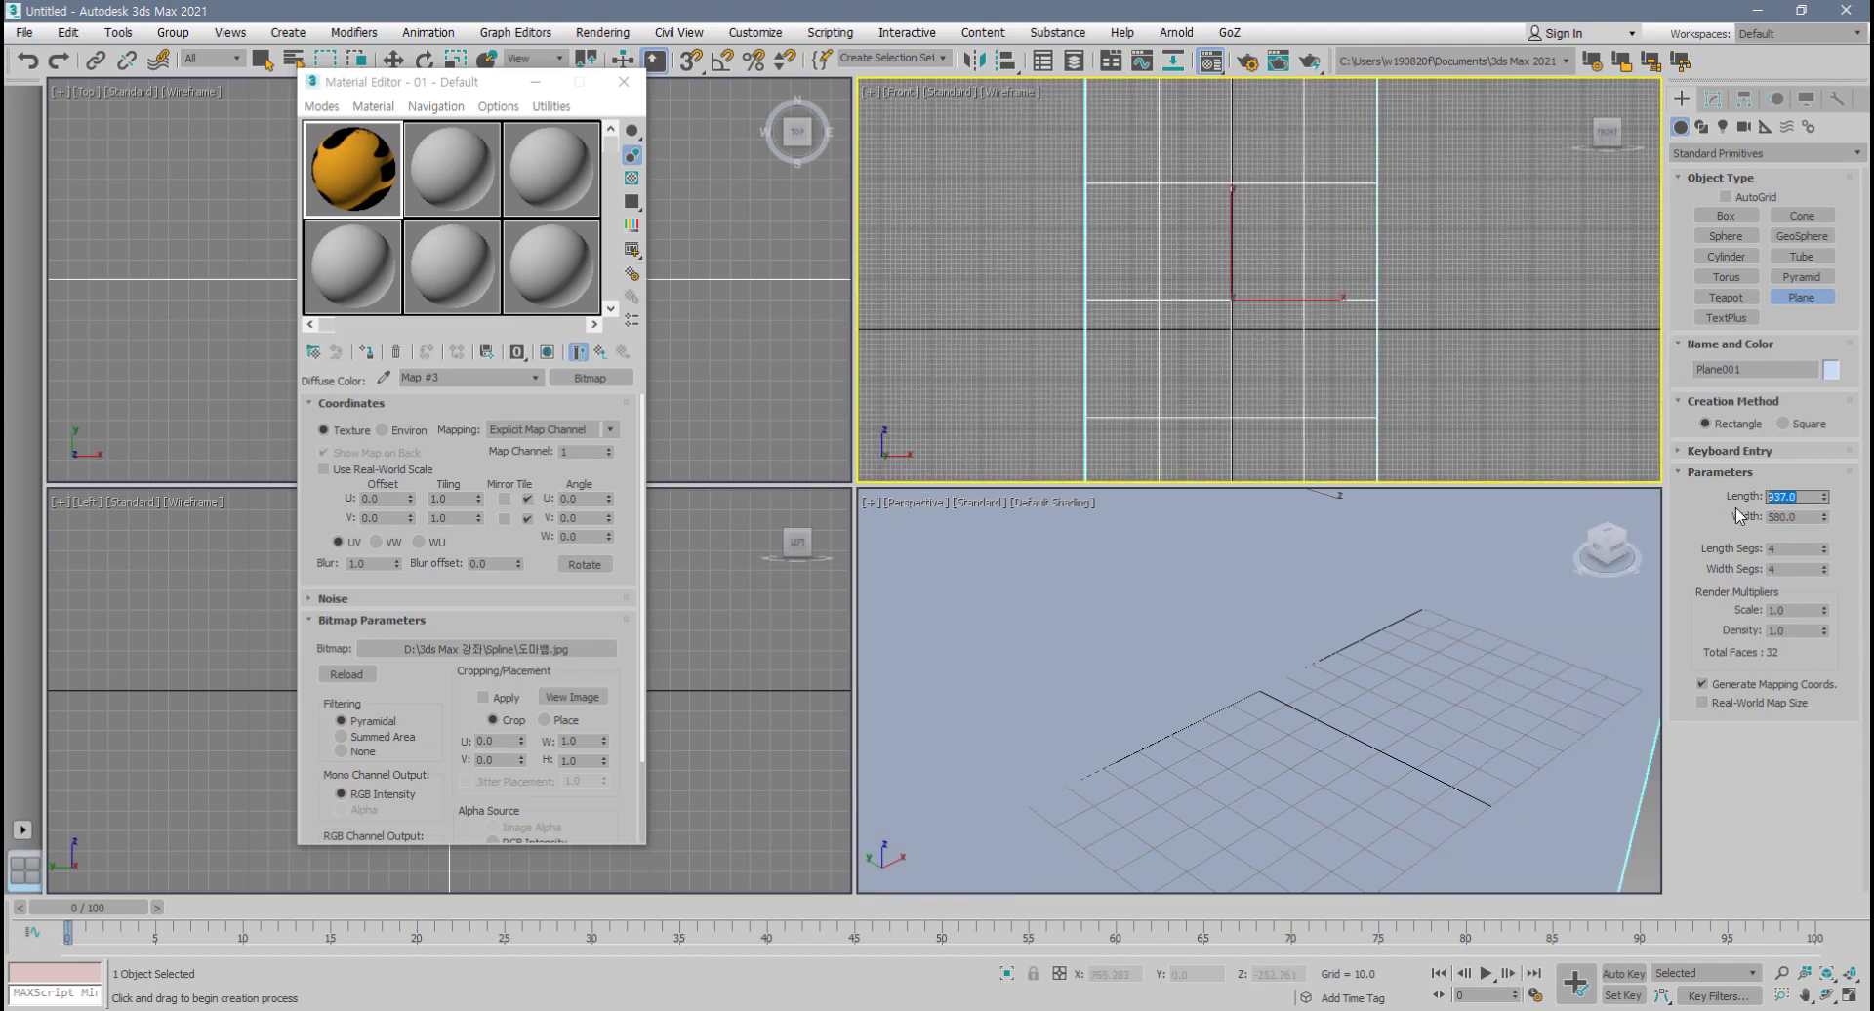
key("z")
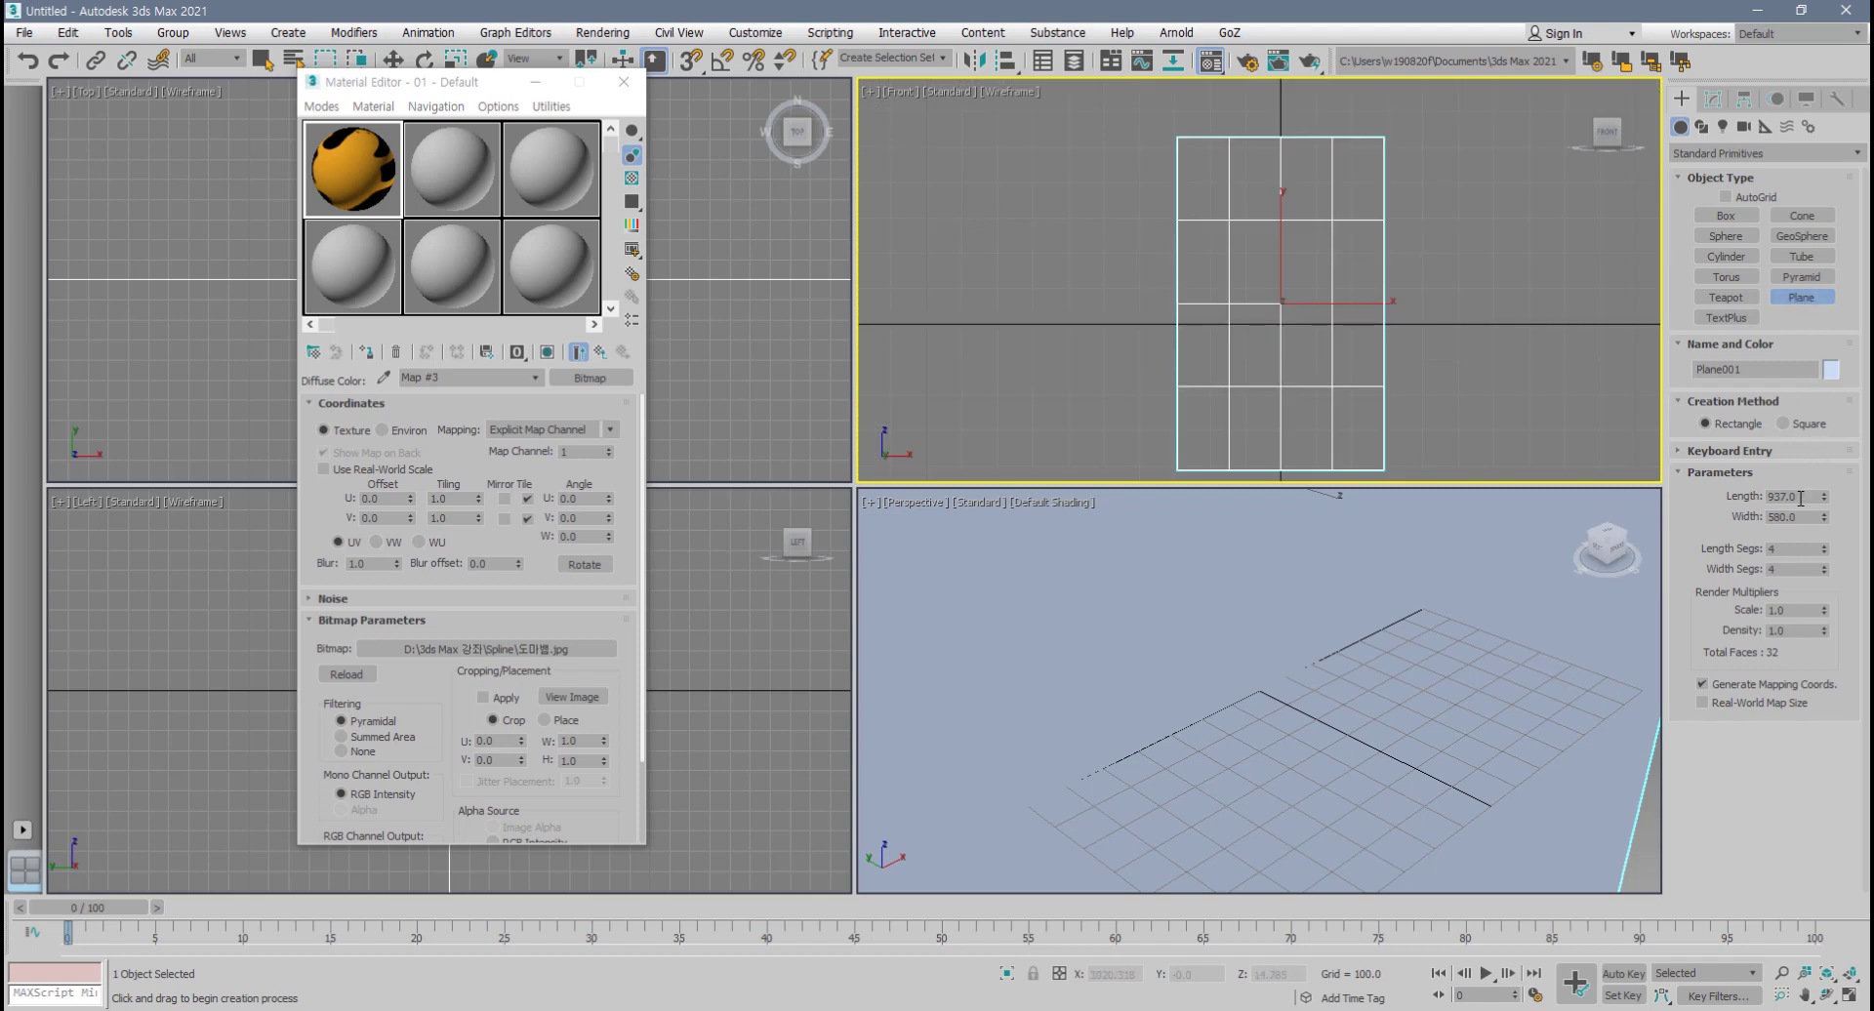
middle_click_drag(1466, 333, 1525, 302)
right_click(1428, 314)
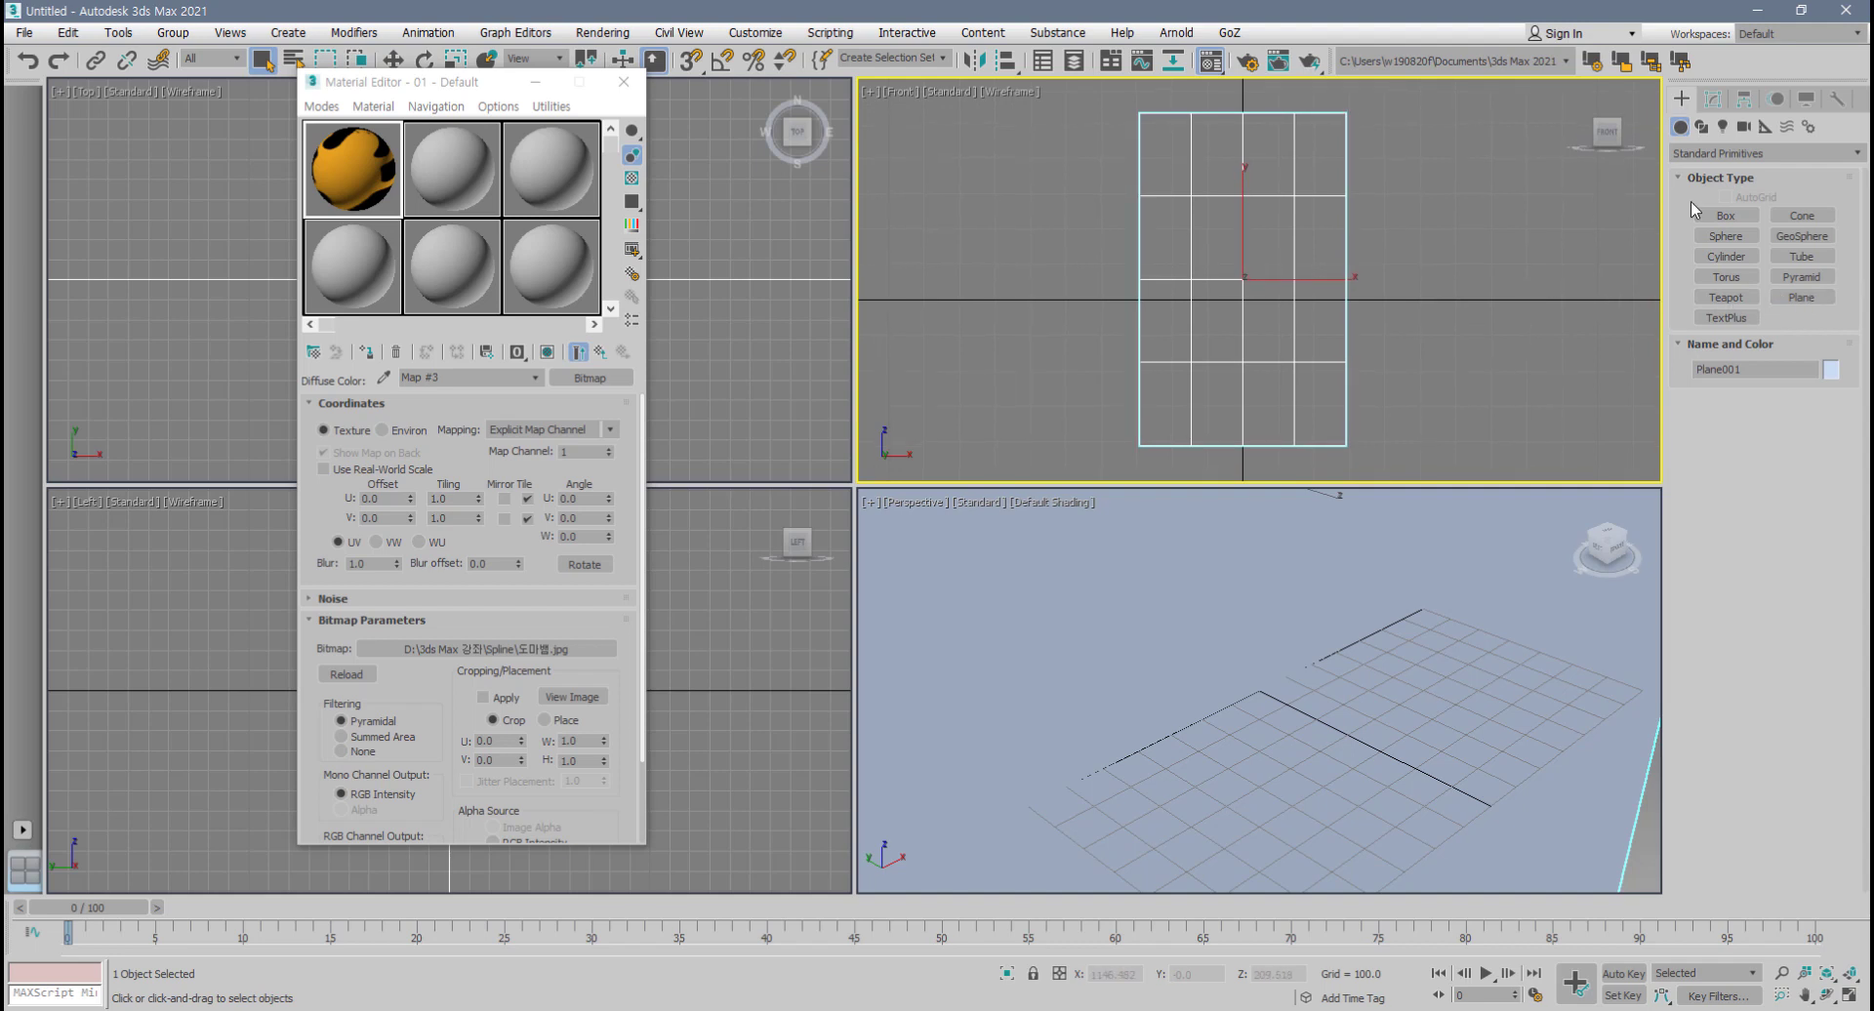
- Compare the plane's length and width parameters with the pixel dimensions of the lizard bitmap file
left_click(1716, 101)
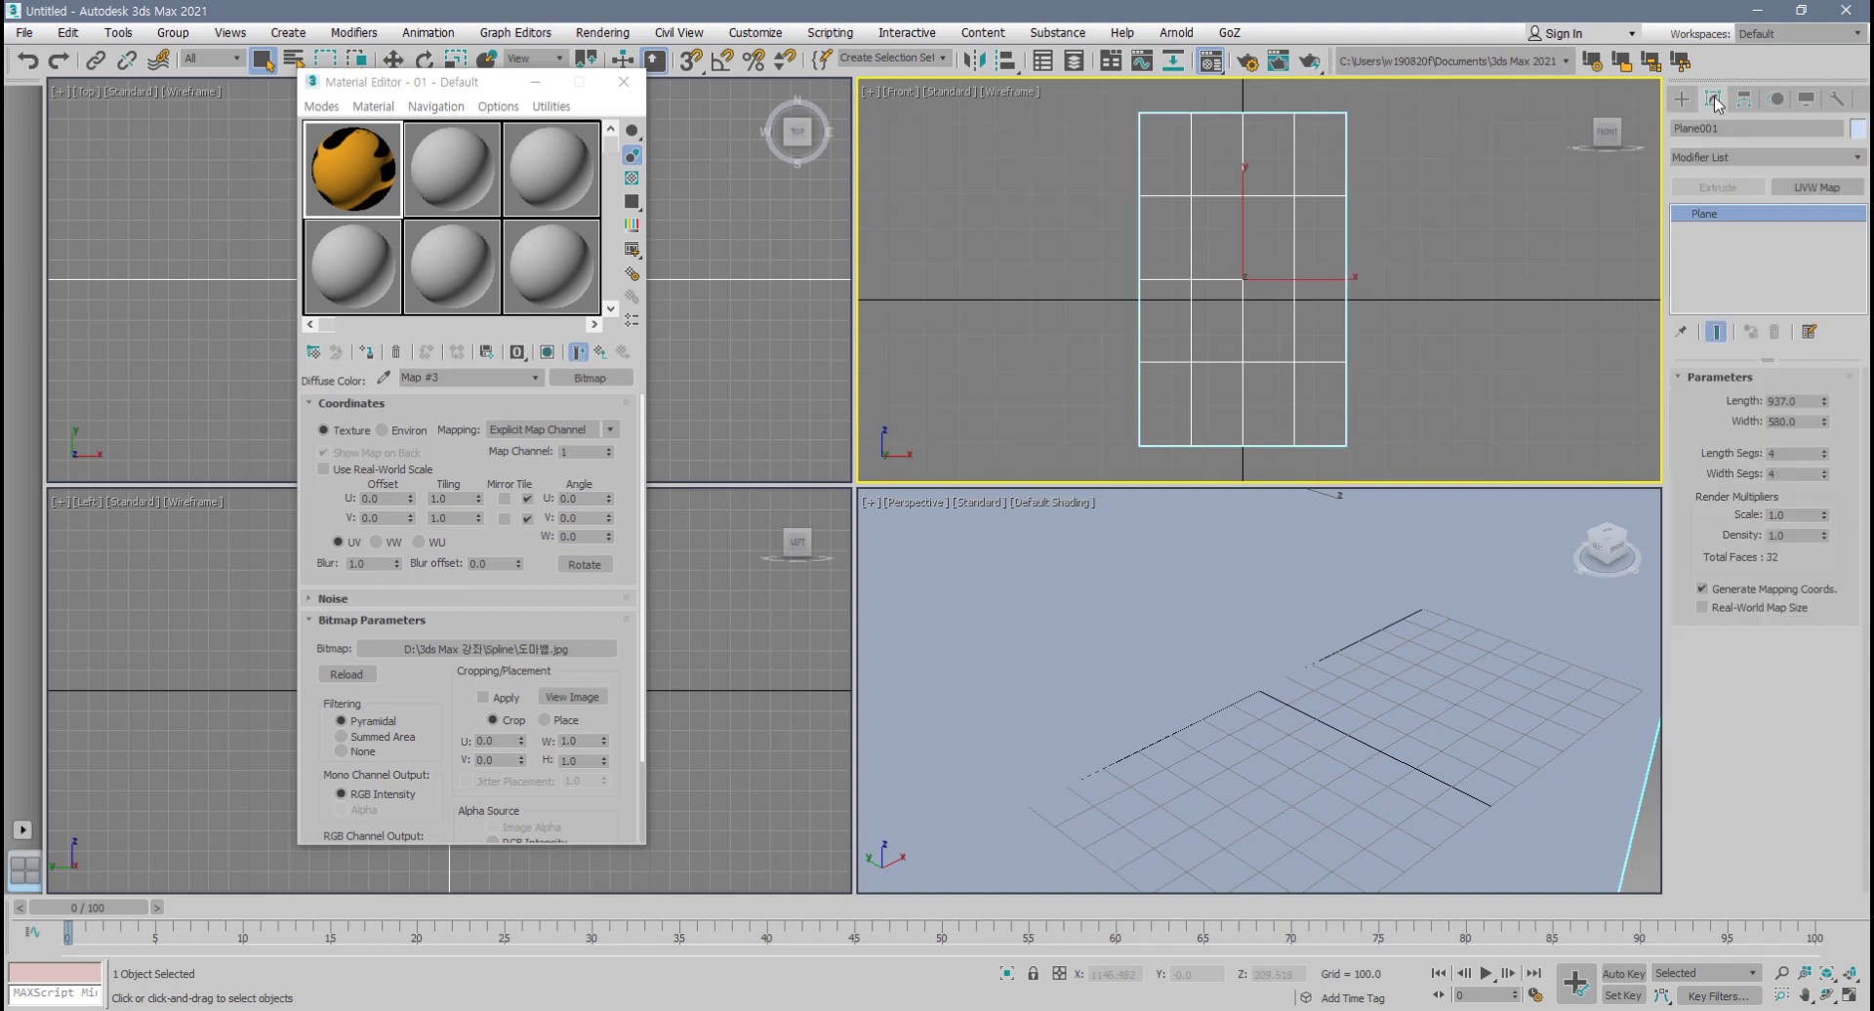
double_click(1815, 401)
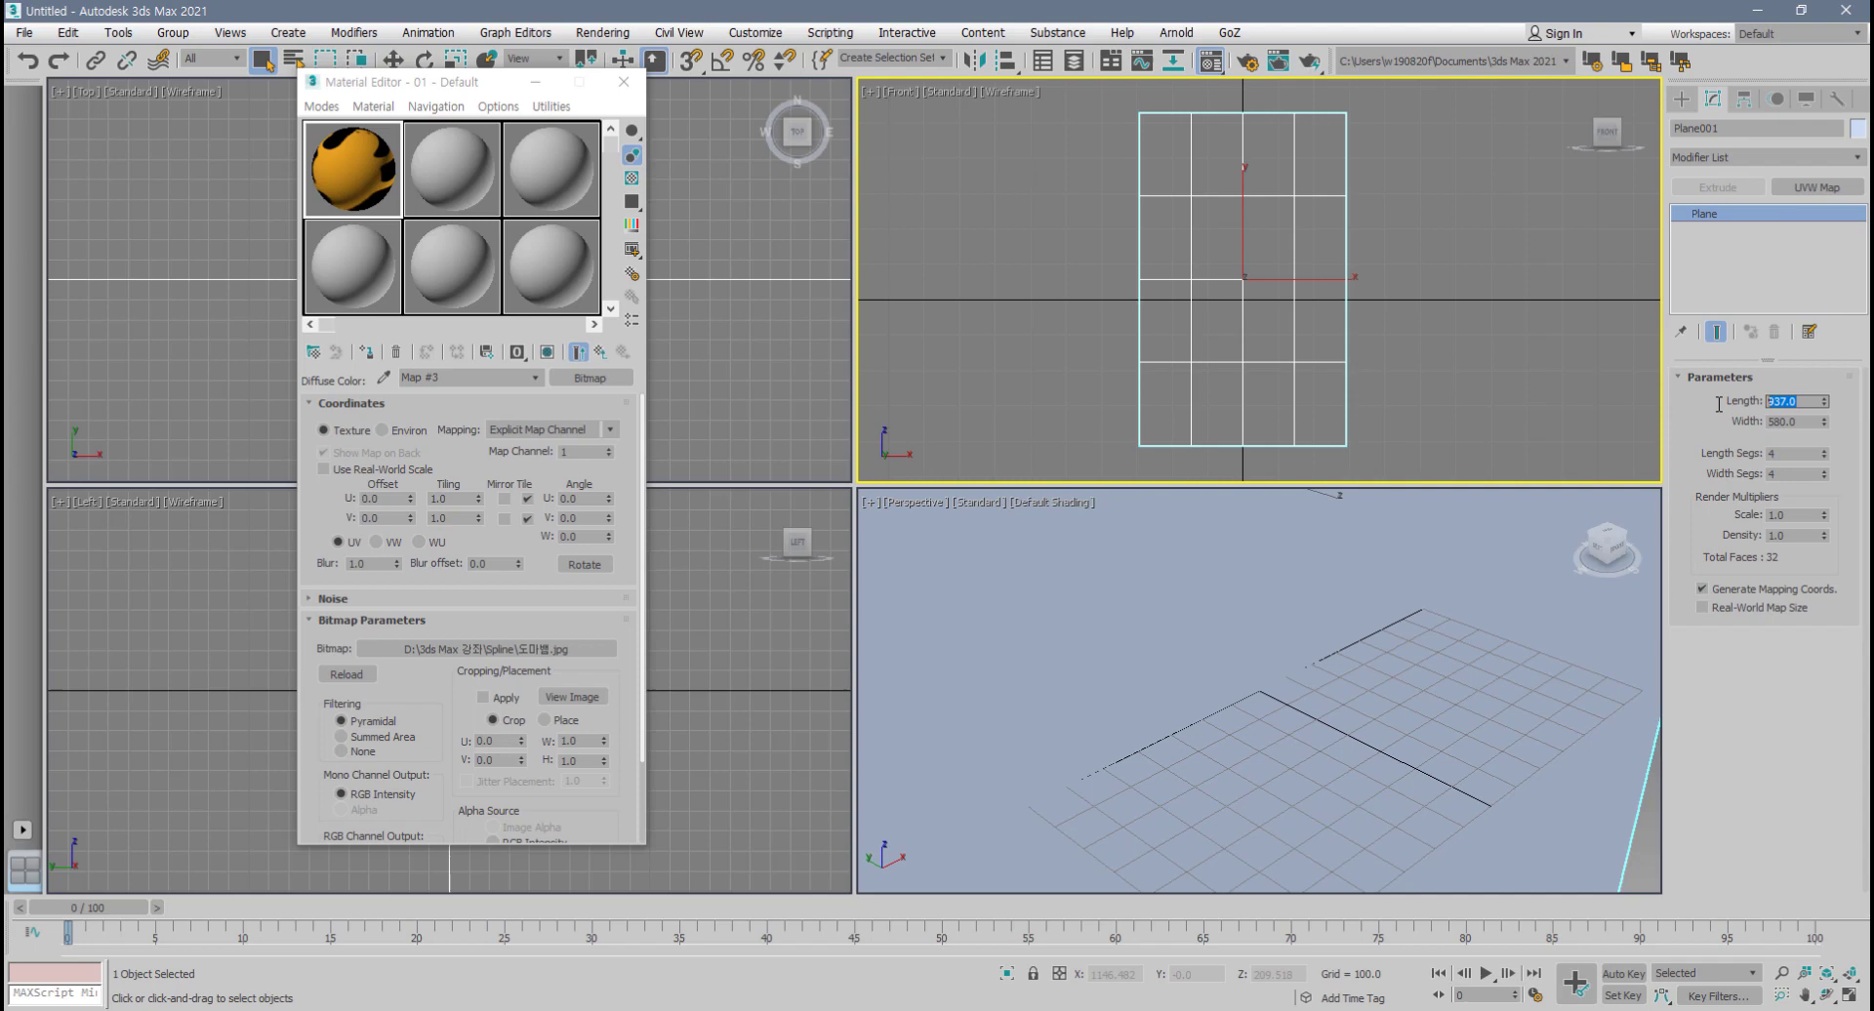
double_click(1804, 421)
left_click(530, 648)
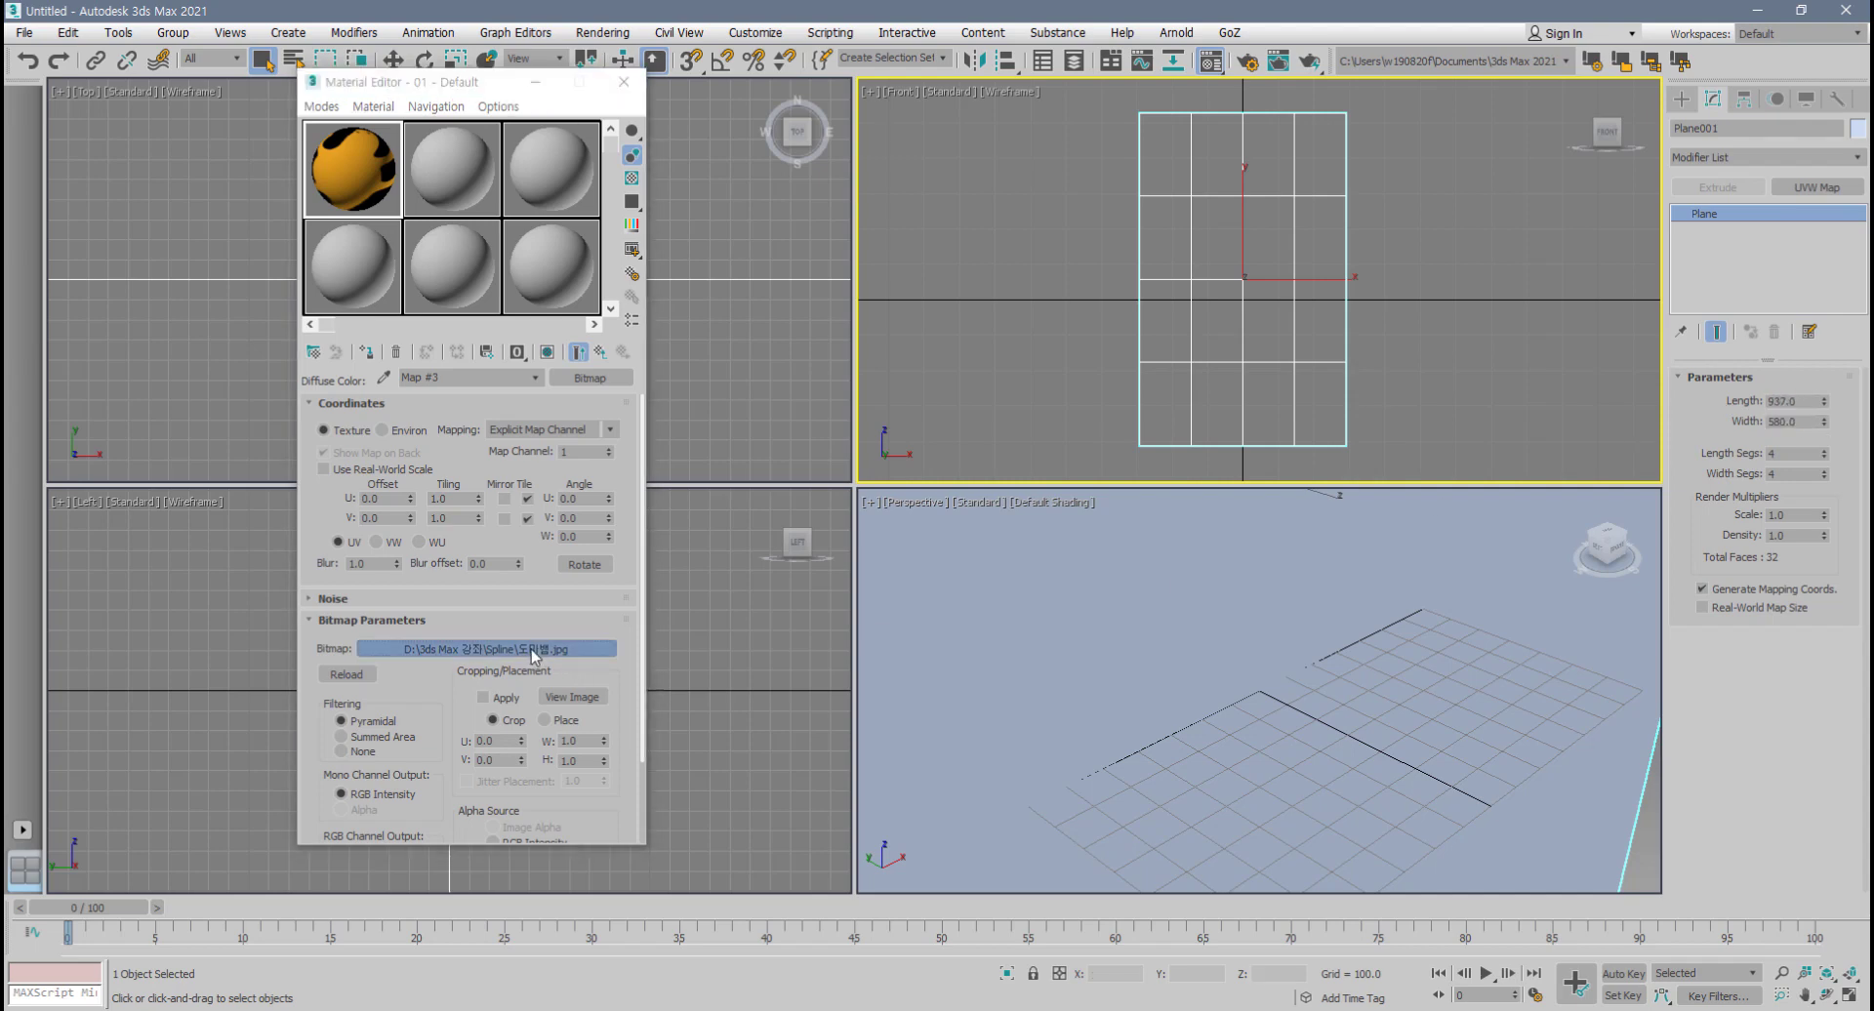
left_click_drag(942, 151, 1361, 107)
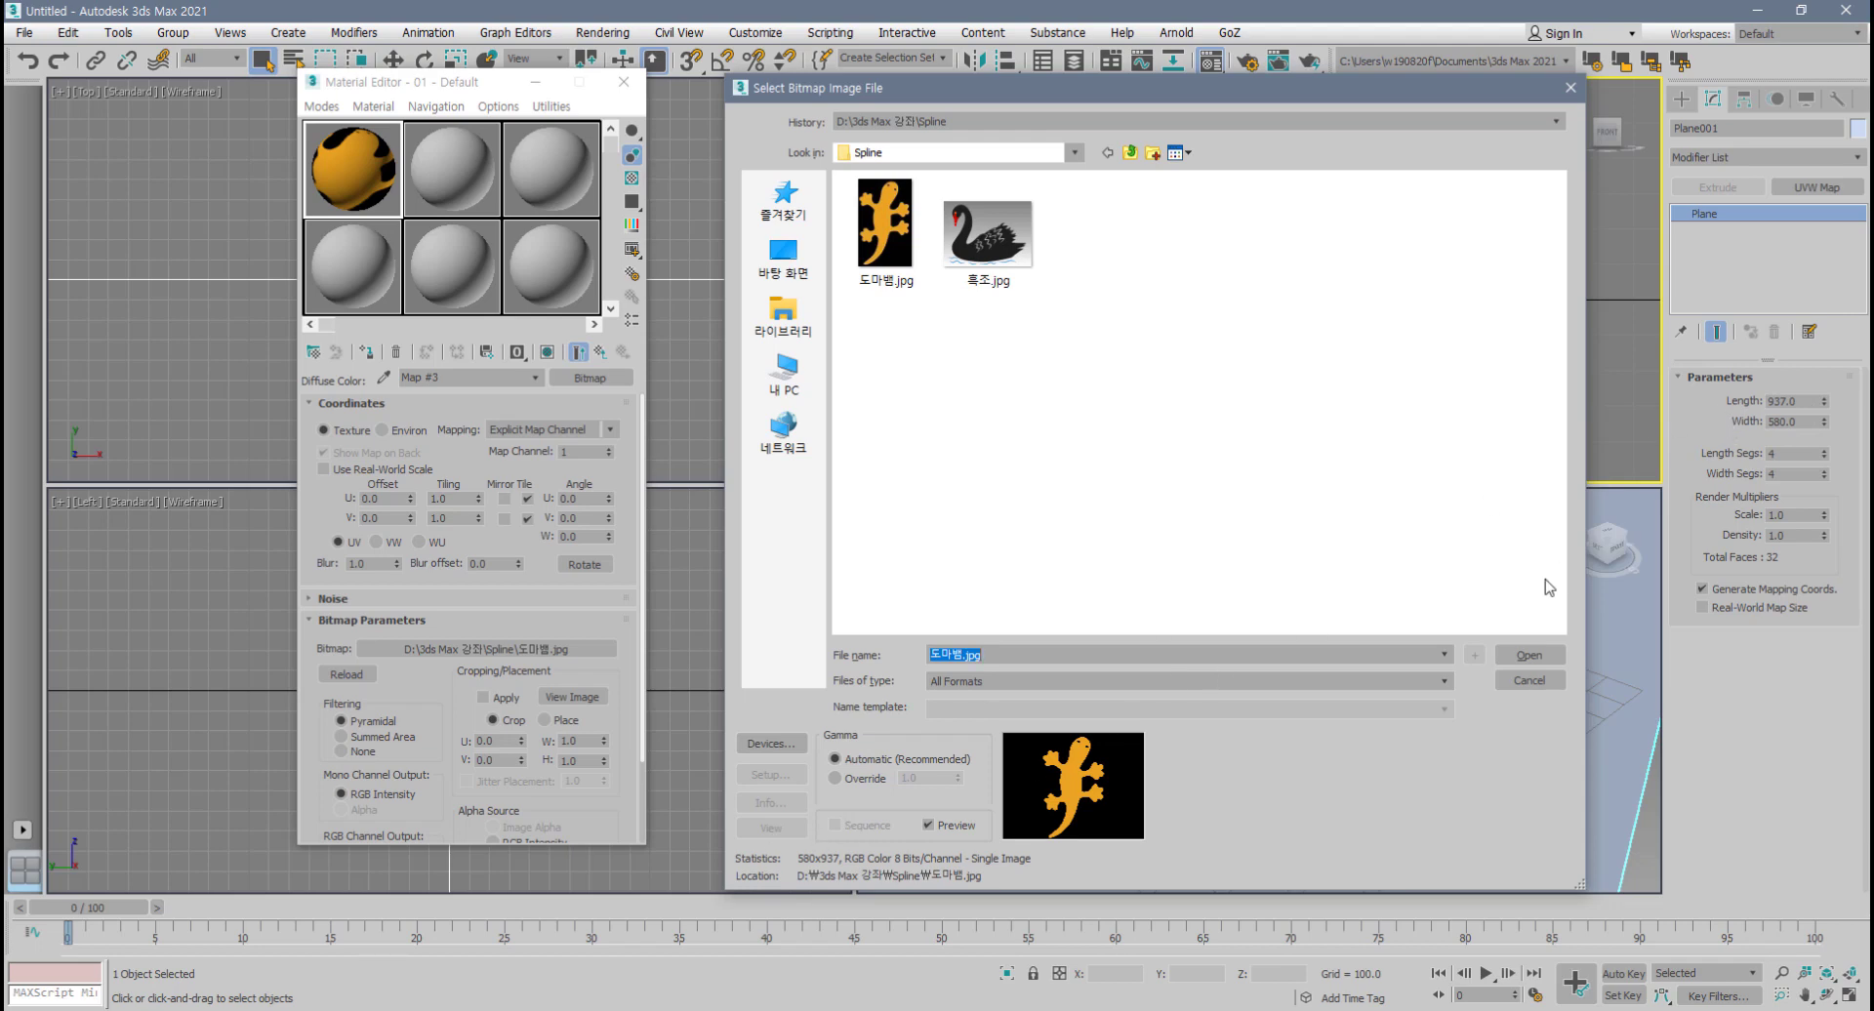
left_click(1524, 682)
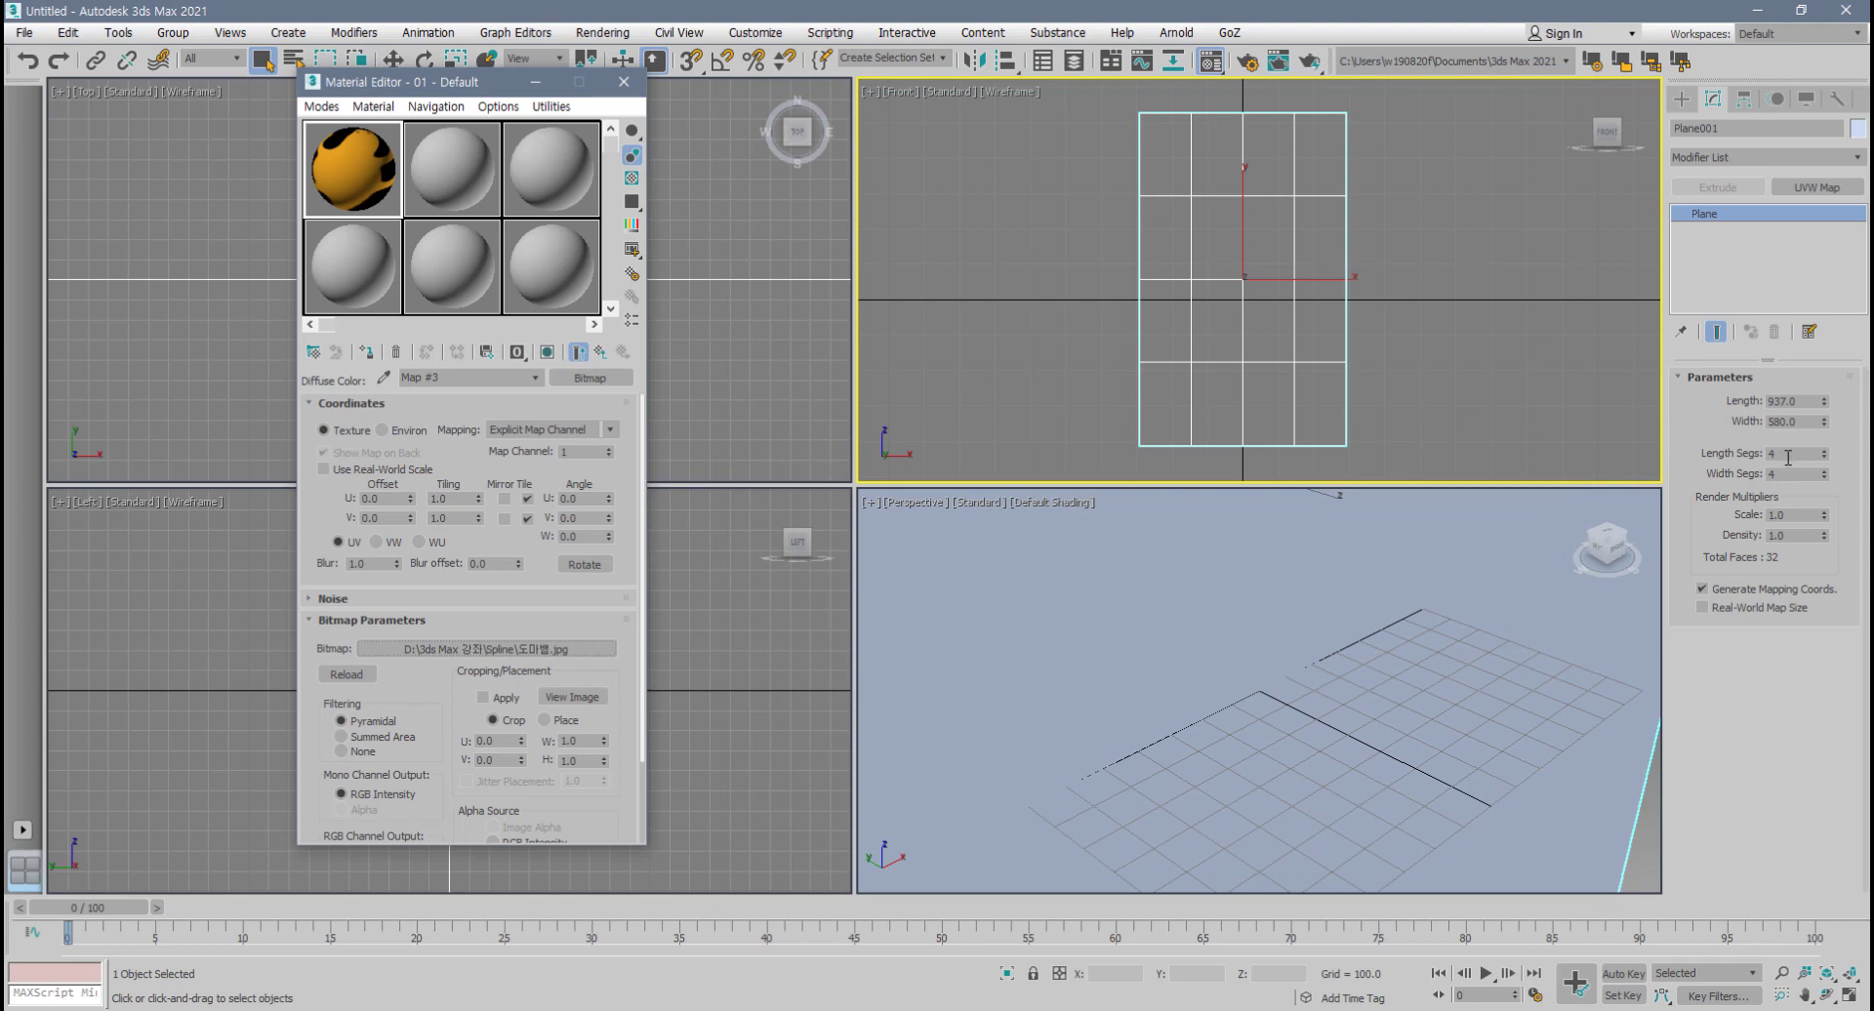
- Set both the length and width segments of the plane to 1
left_click_drag(1788, 457, 1762, 458)
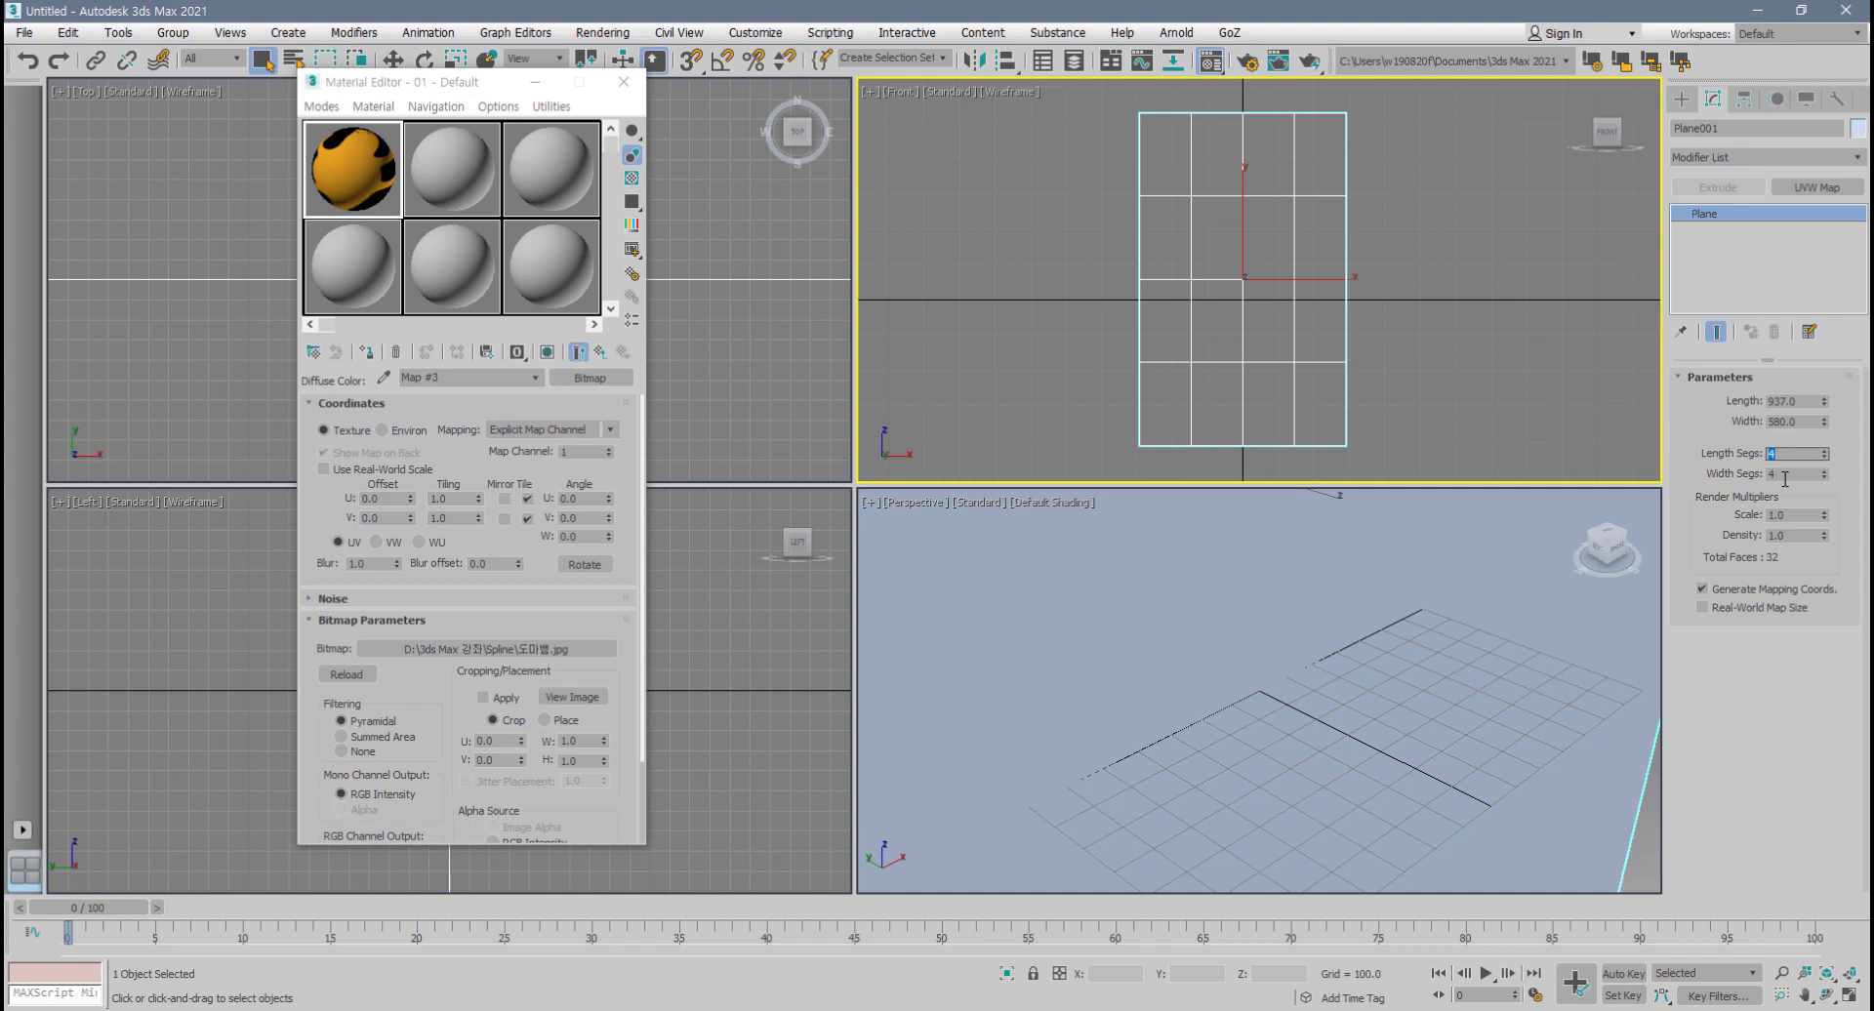
middle_click_drag(1267, 373, 1270, 381)
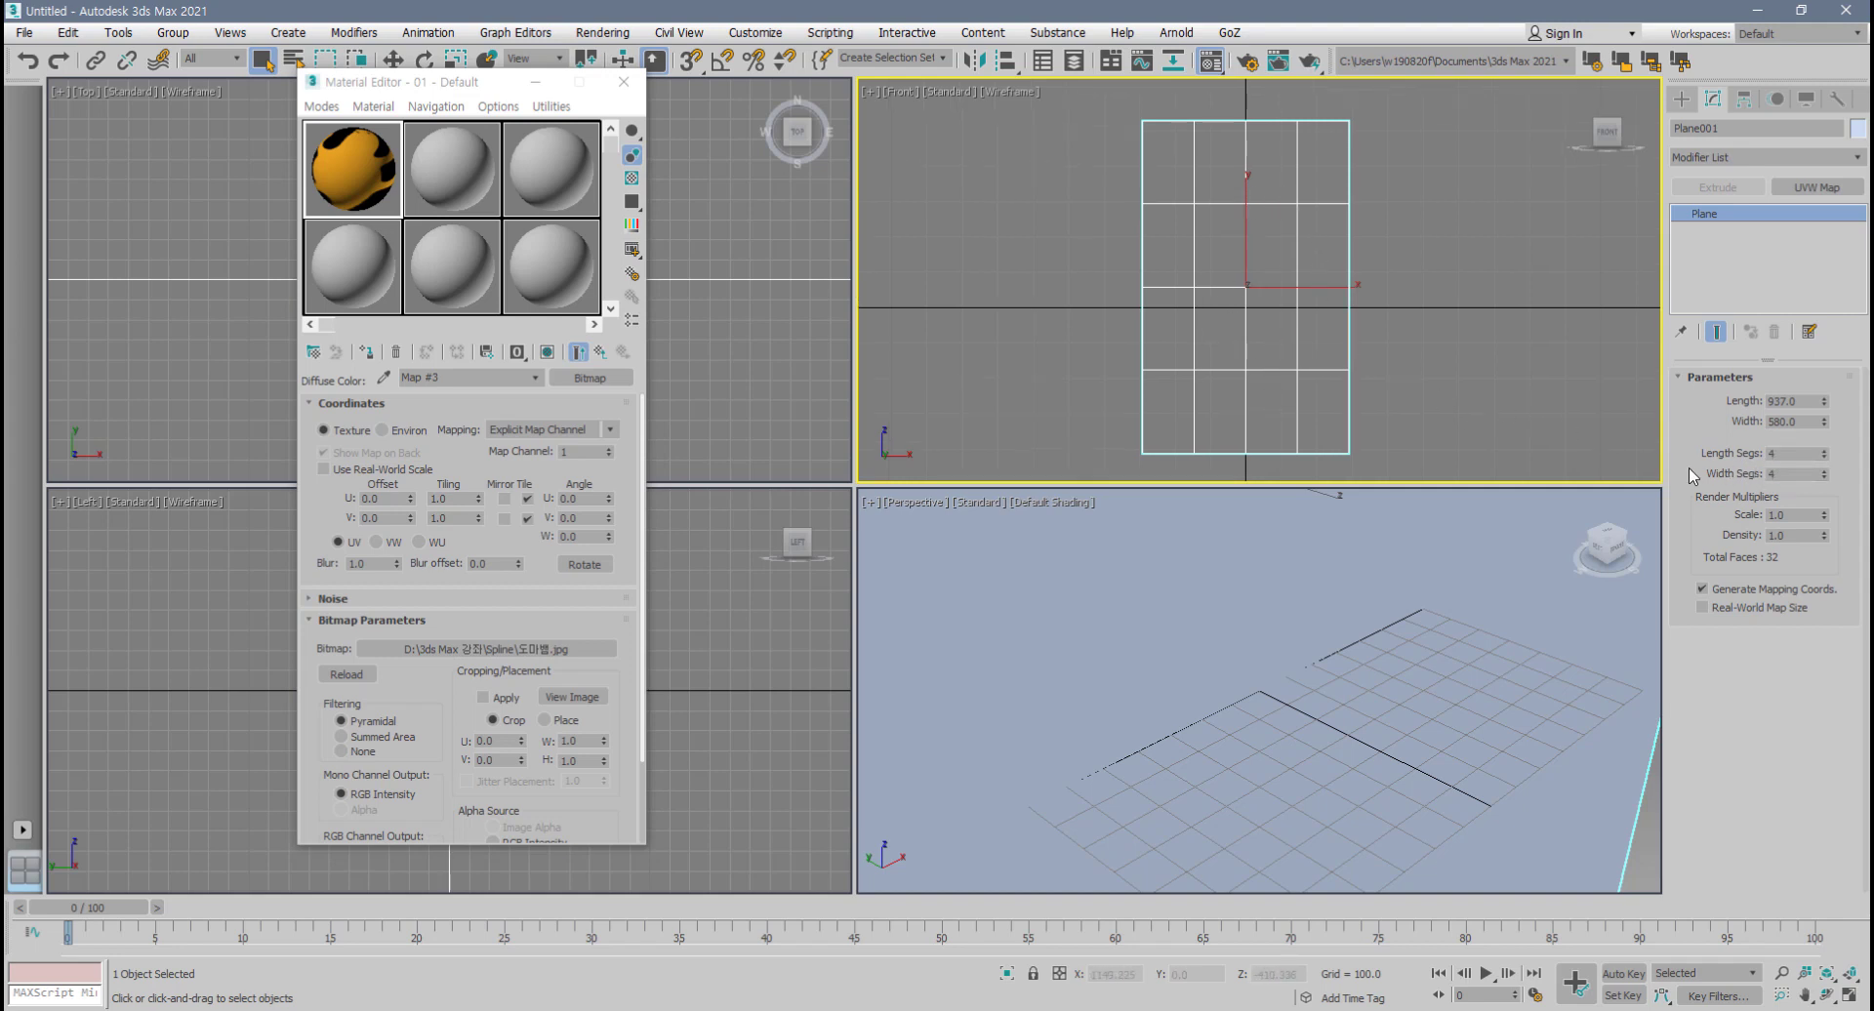
double_click(1783, 455)
type("1")
key("Return")
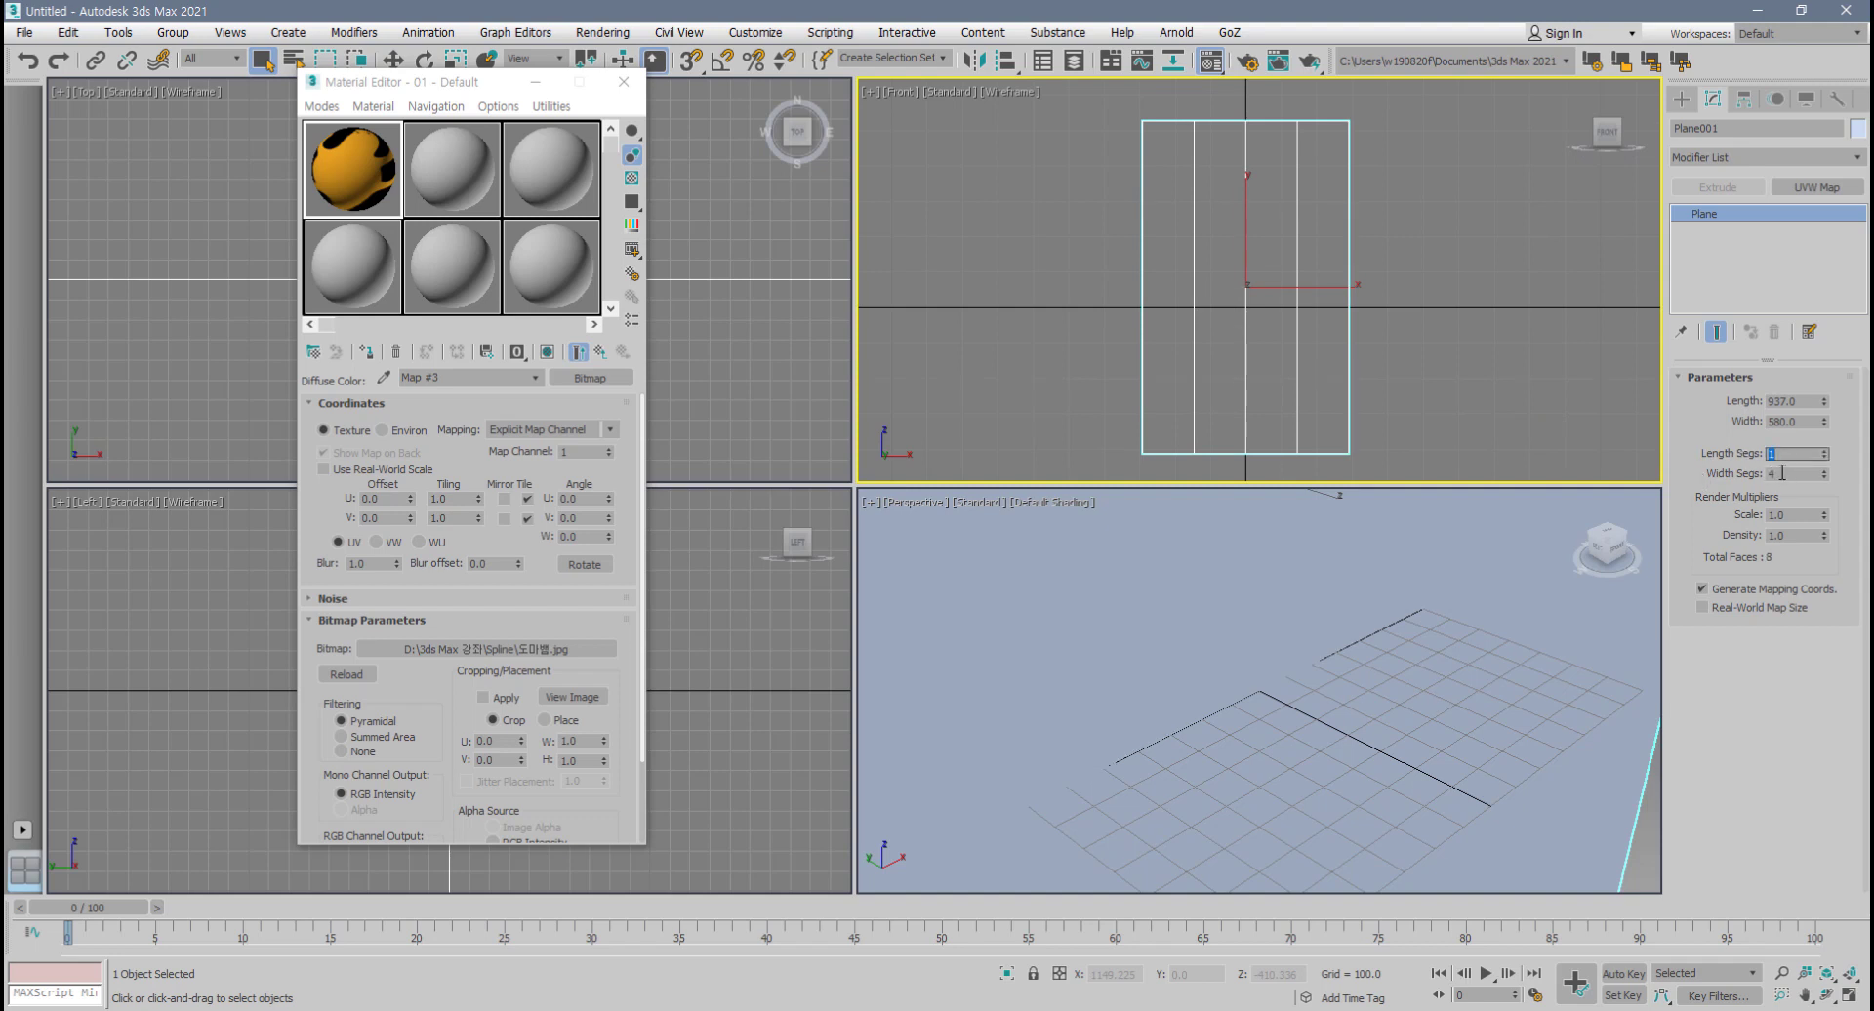
key("Tab")
type("1")
key("Return")
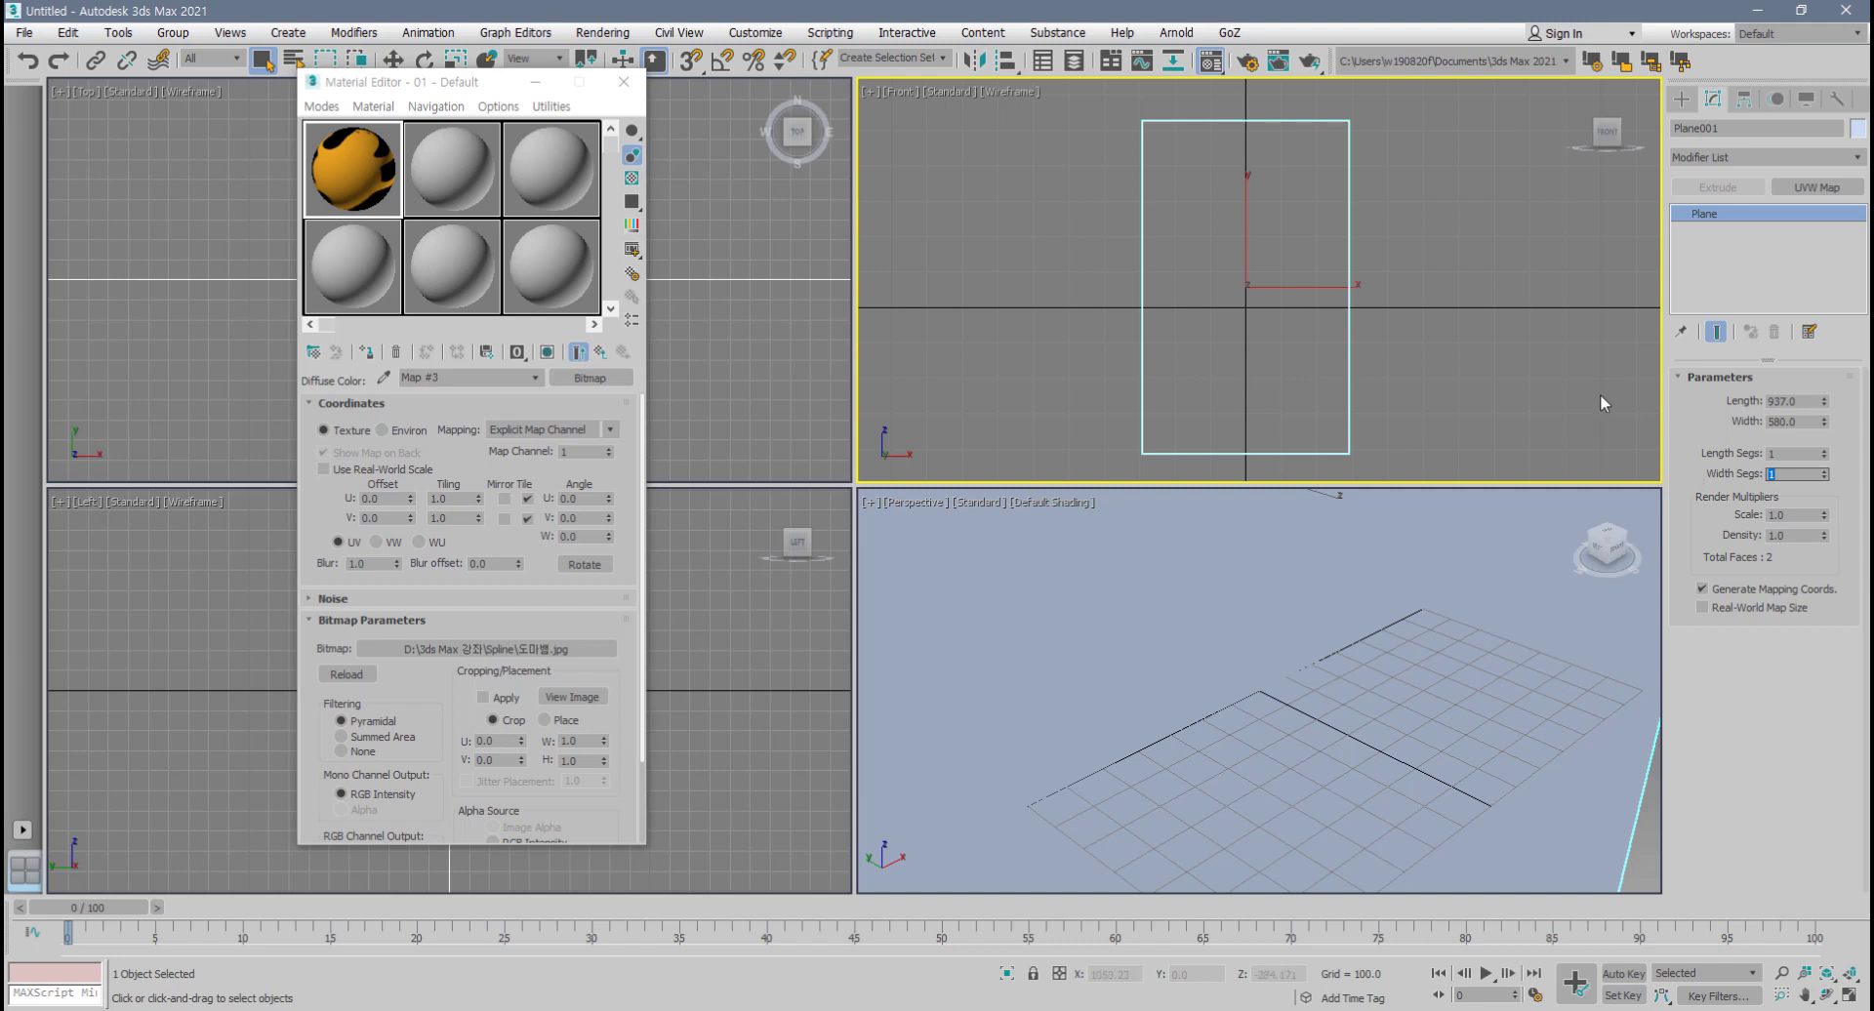
- Move the plane slightly in the Front viewport to about X 22, Z 105
scroll(1363, 377, "down", 3)
right_click(1257, 371)
left_click(1286, 382)
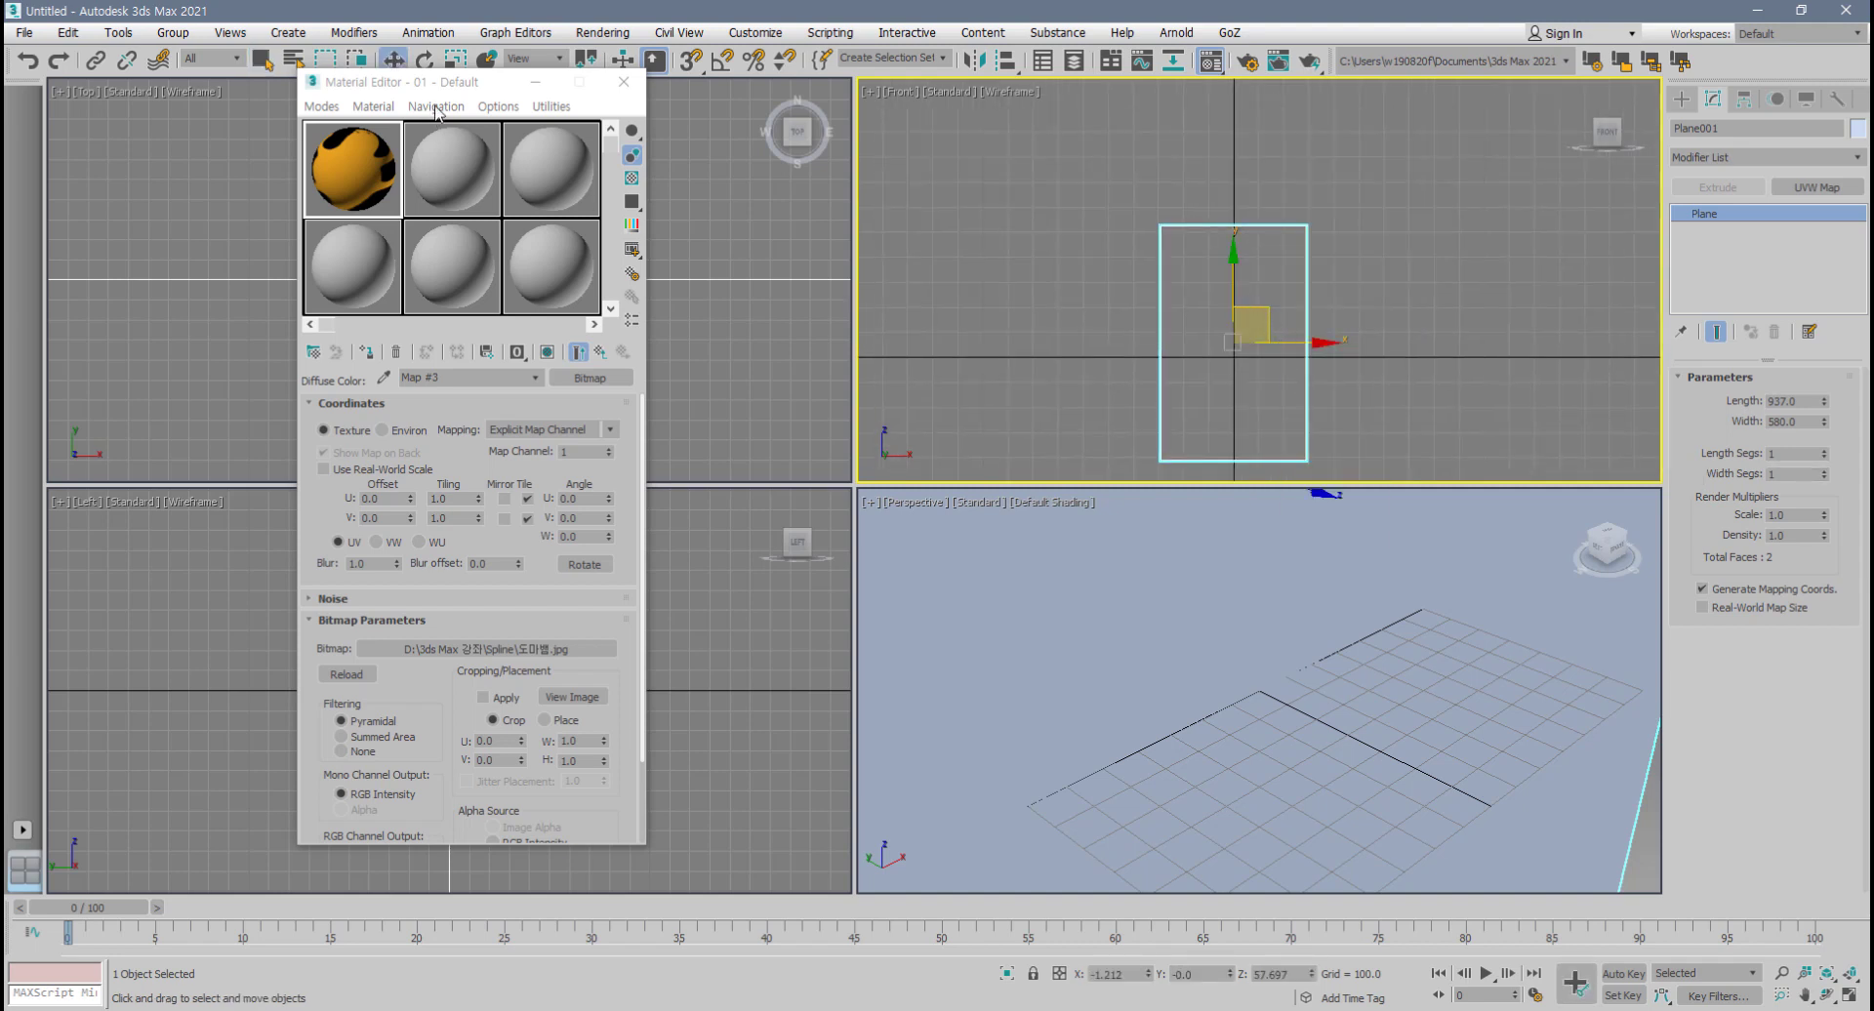
left_click_drag(430, 82, 433, 178)
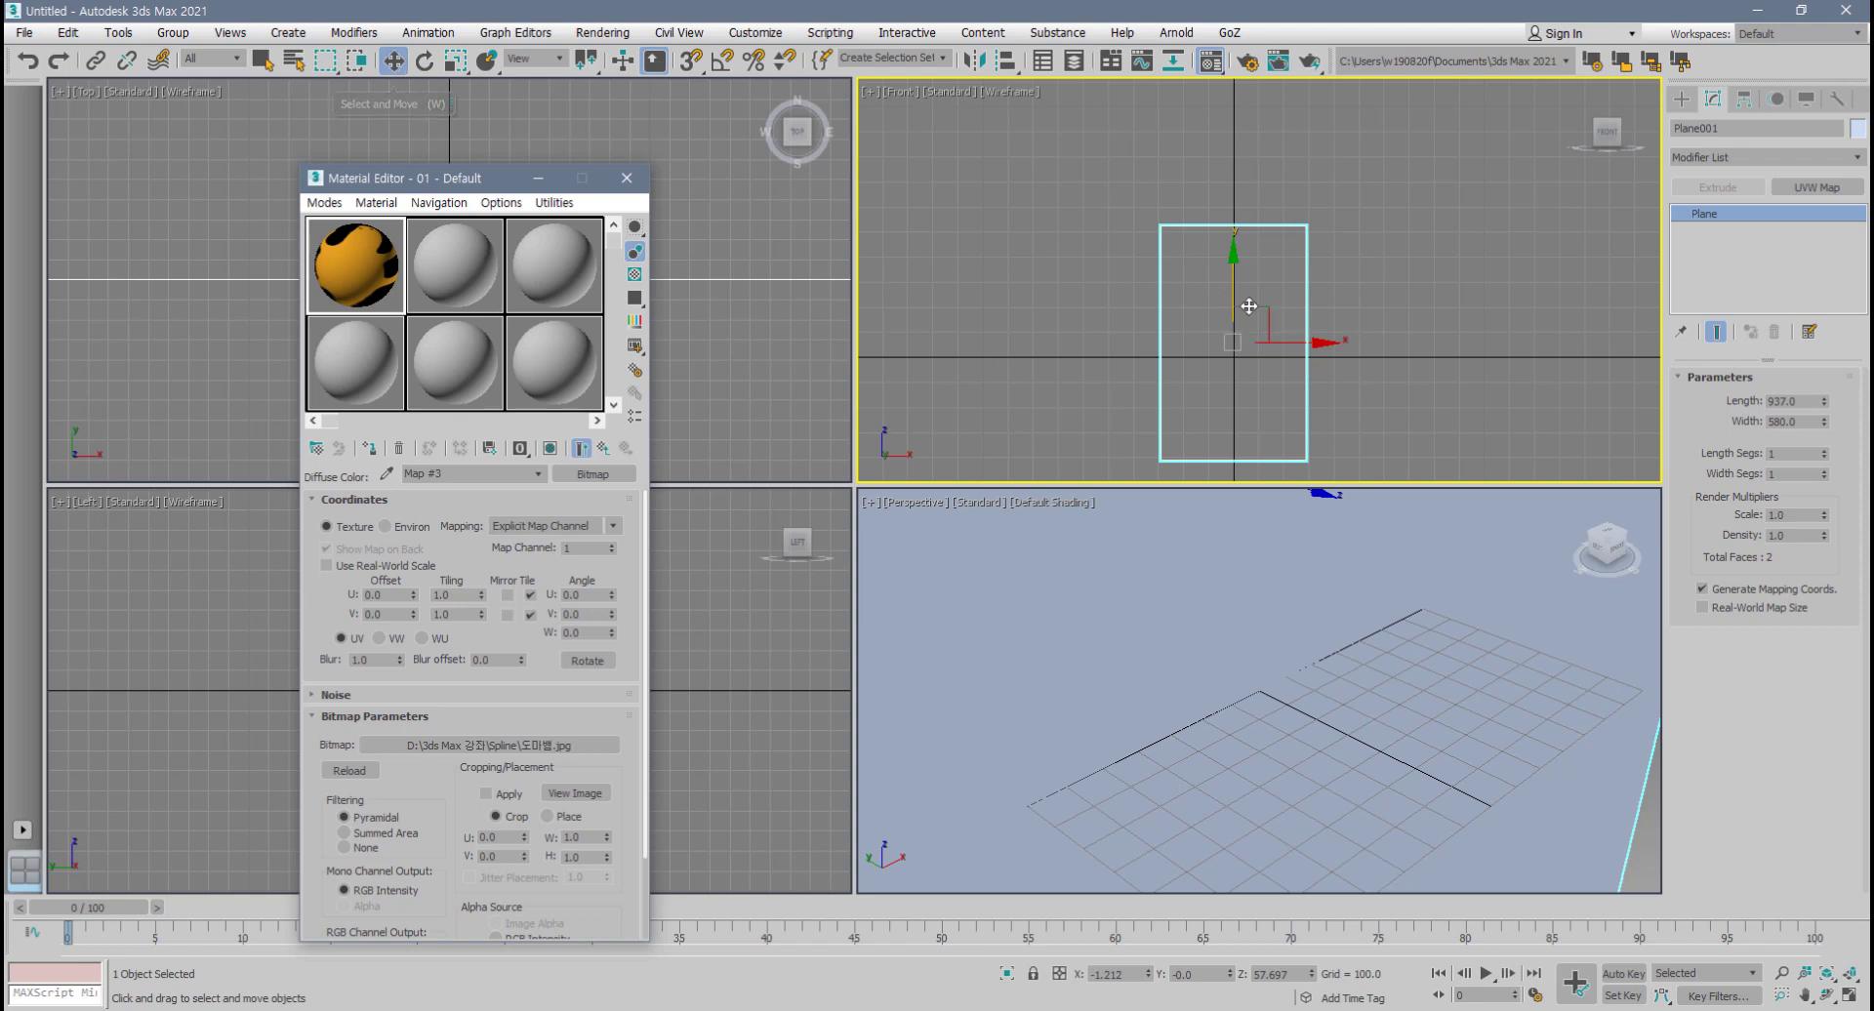
mouse_move(1276, 303)
left_mouse_down()
mouse_move(1196, 312)
mouse_move(1287, 250)
mouse_move(1308, 268)
mouse_move(1265, 296)
left_mouse_up()
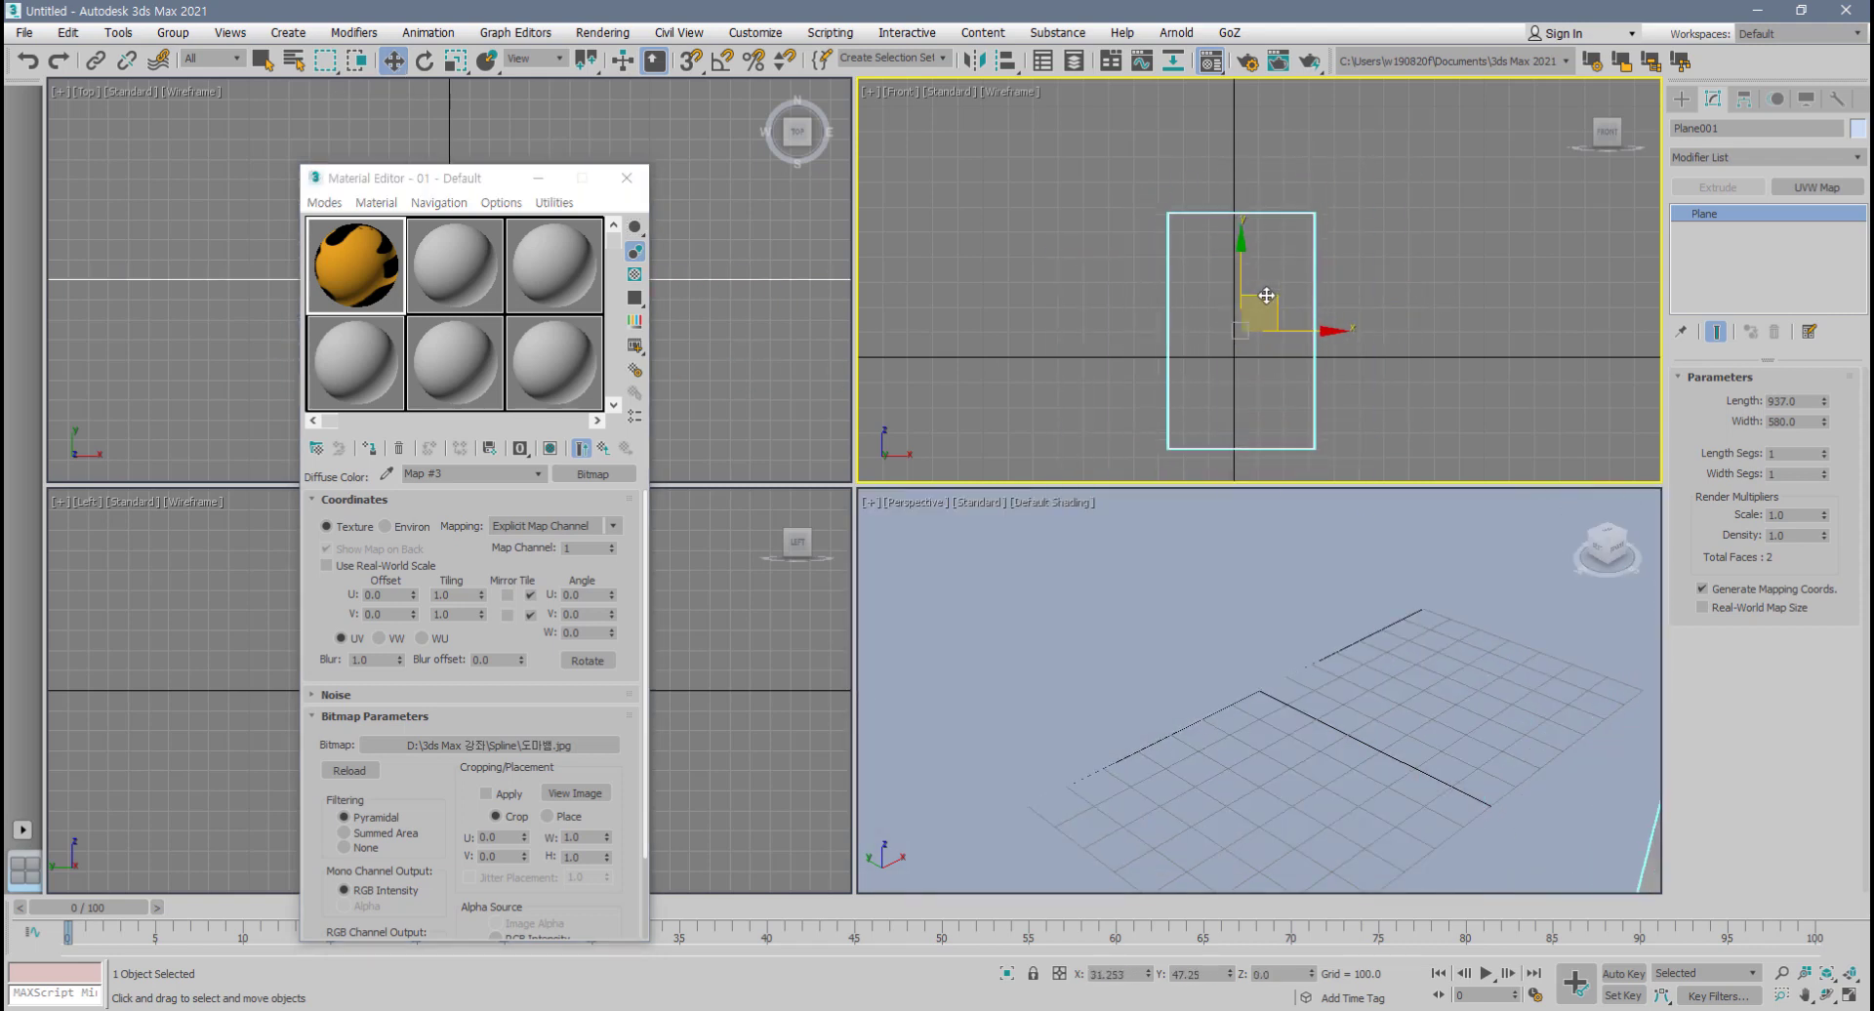
- Assign the lizard material to the selected plane and show its map in the Perspective viewport, viewed from the front
left_click_drag(441, 184, 507, 135)
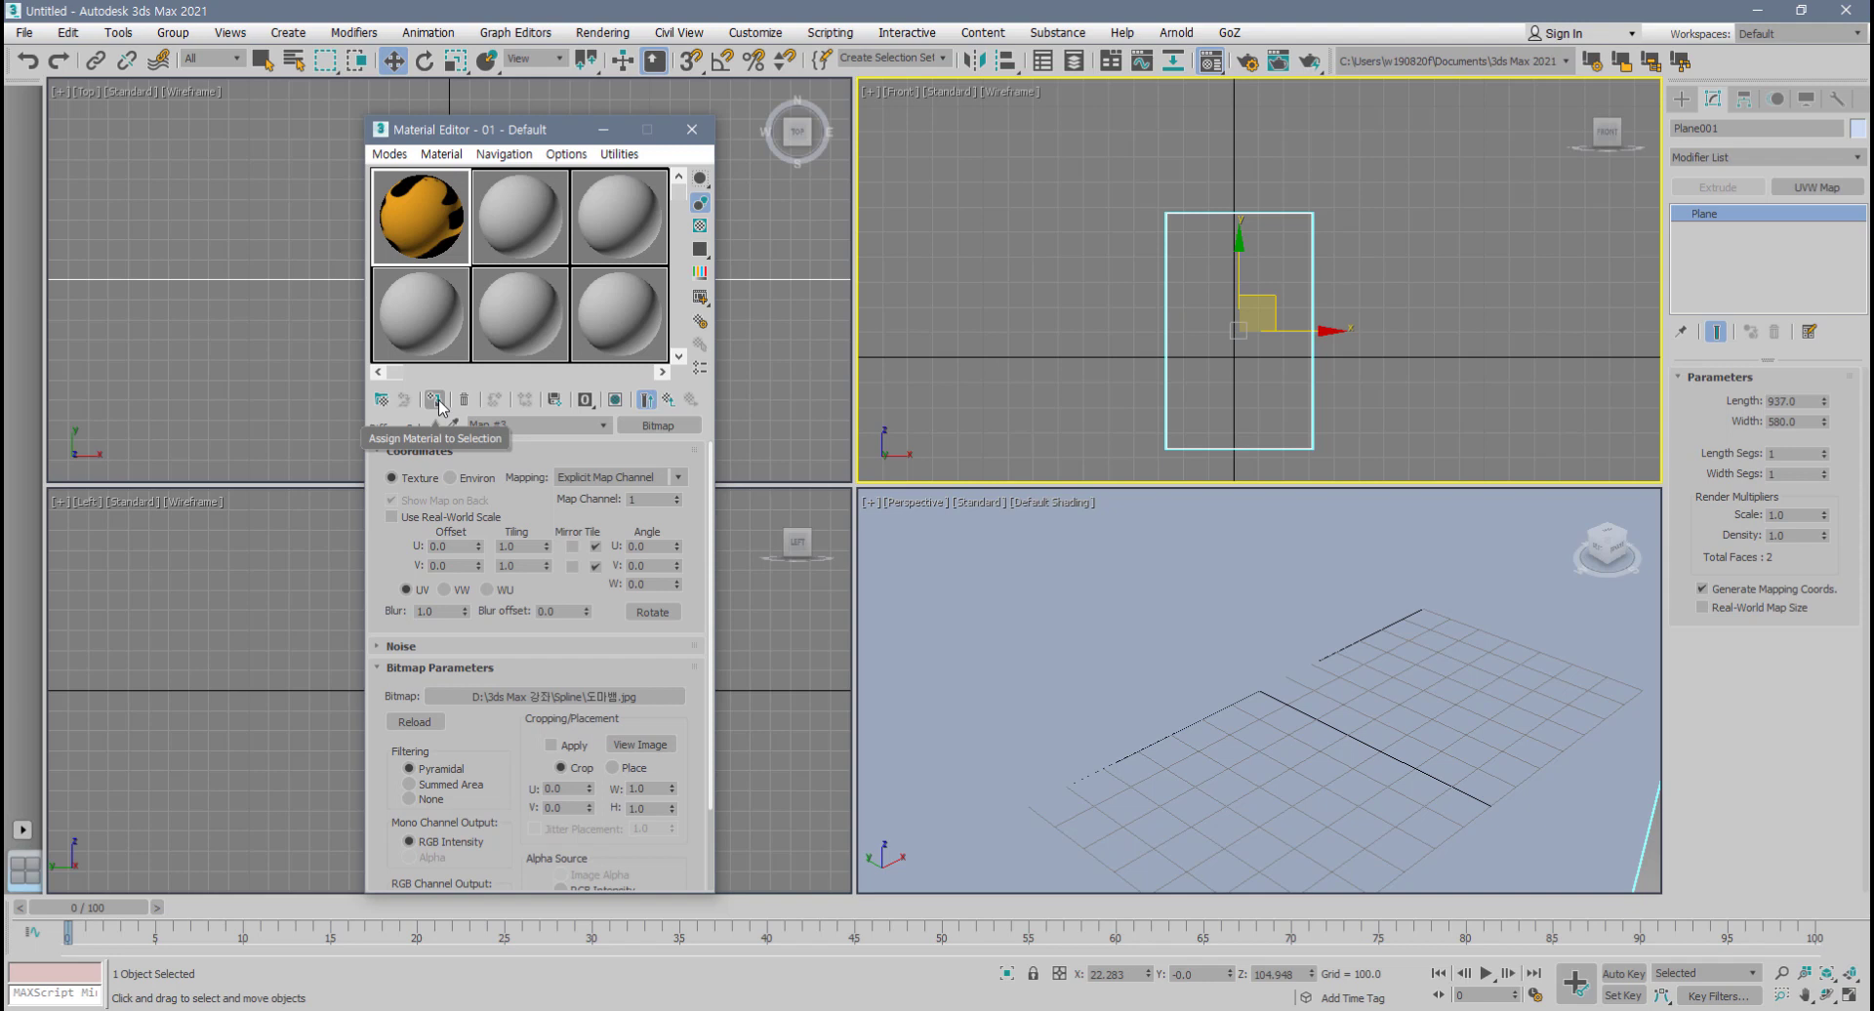
left_click(435, 400)
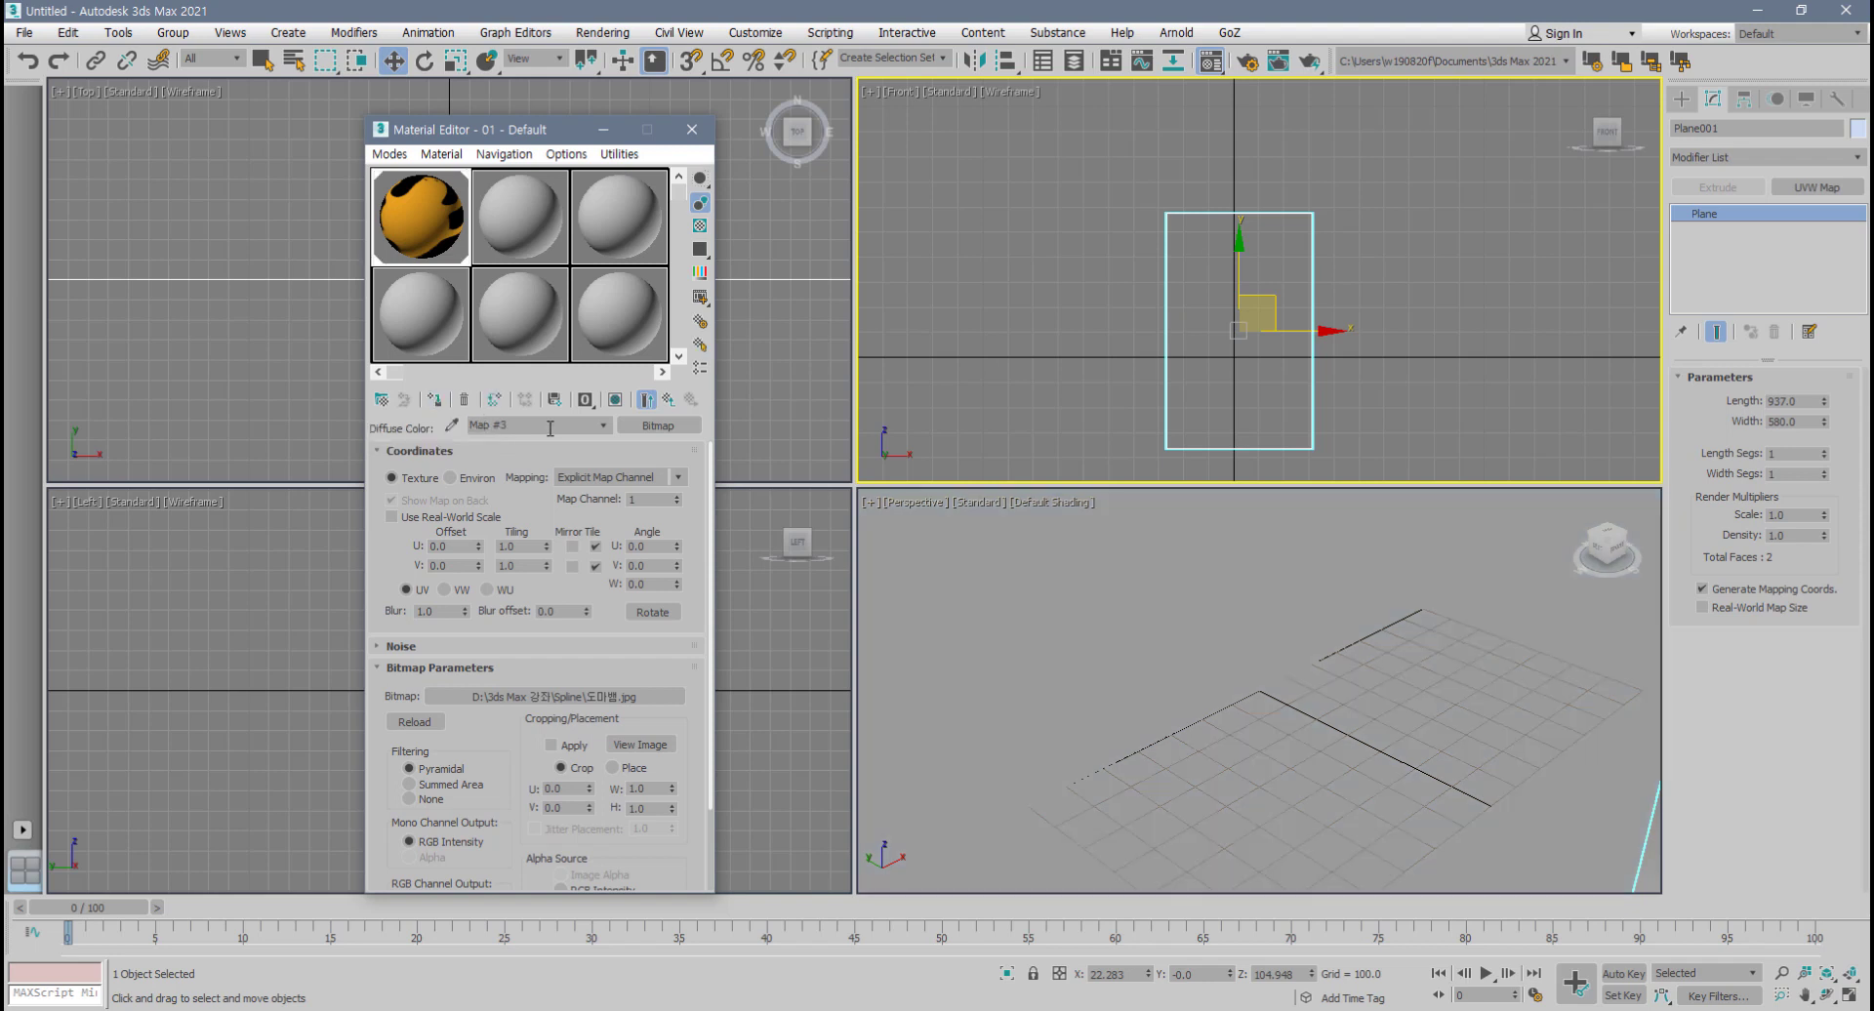
left_click(616, 400)
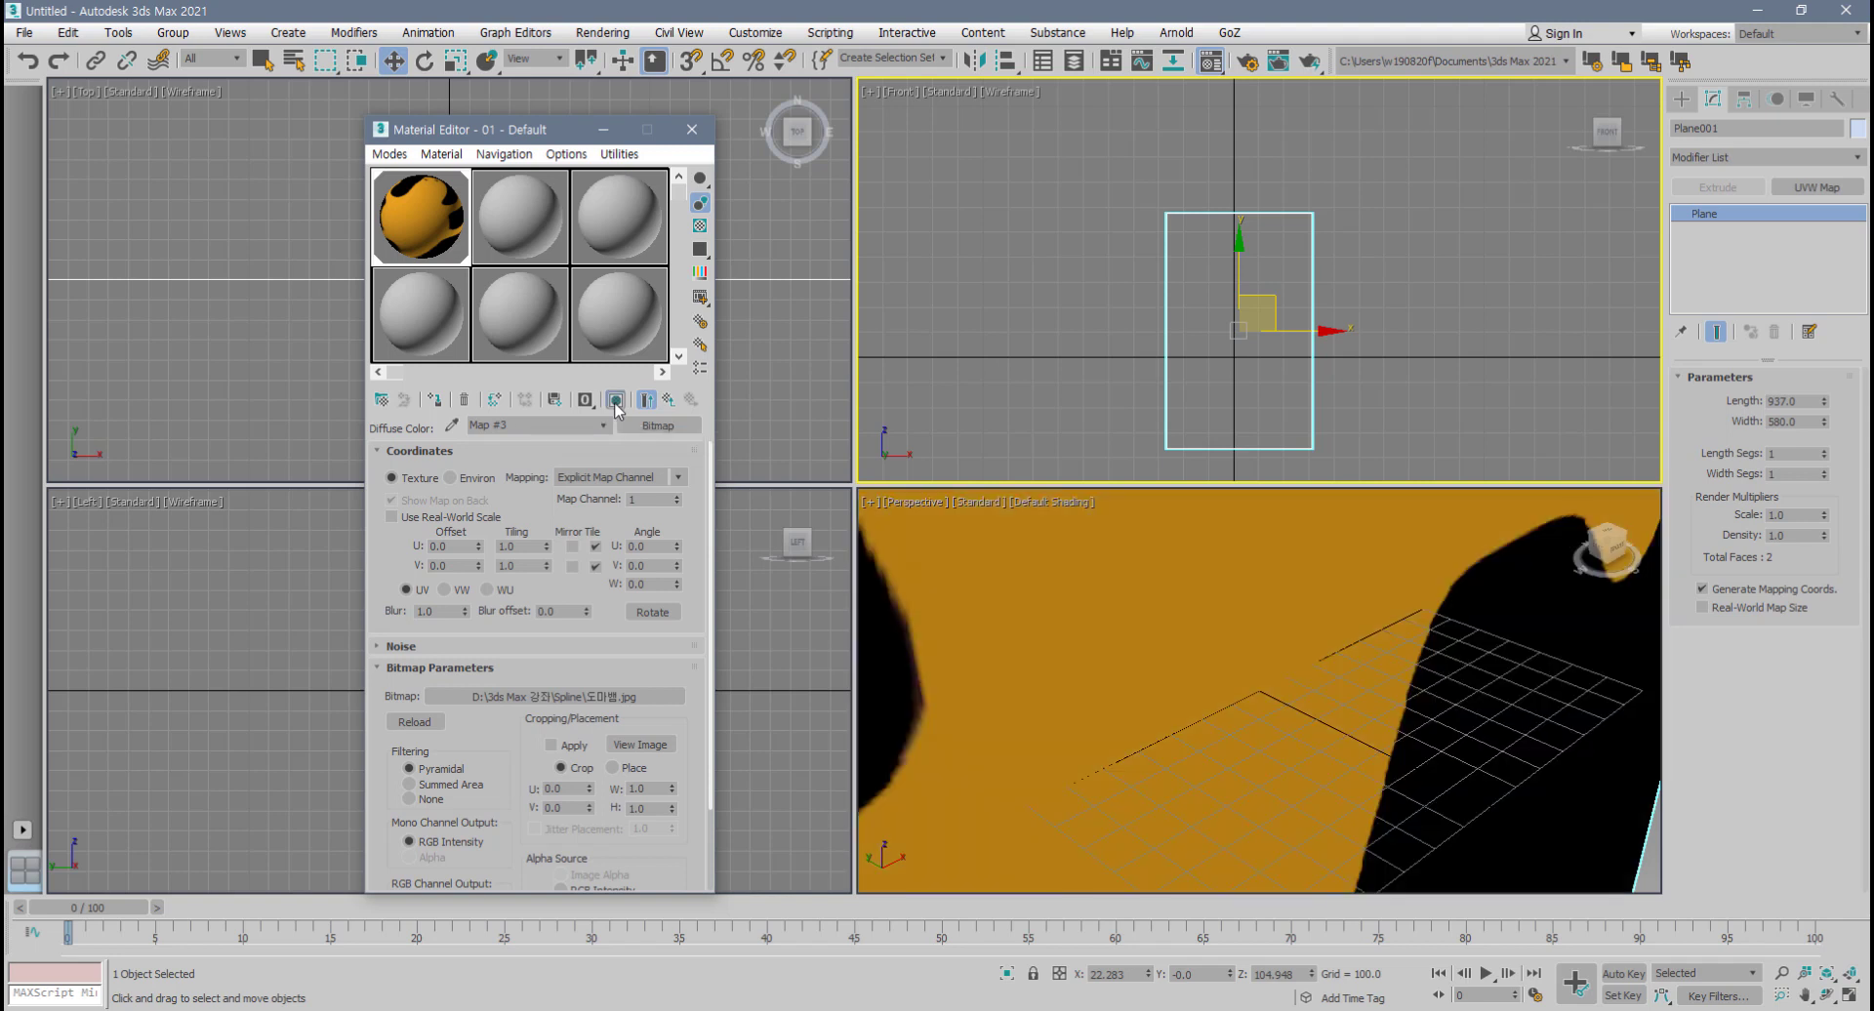
scroll(1385, 756, "down", 12)
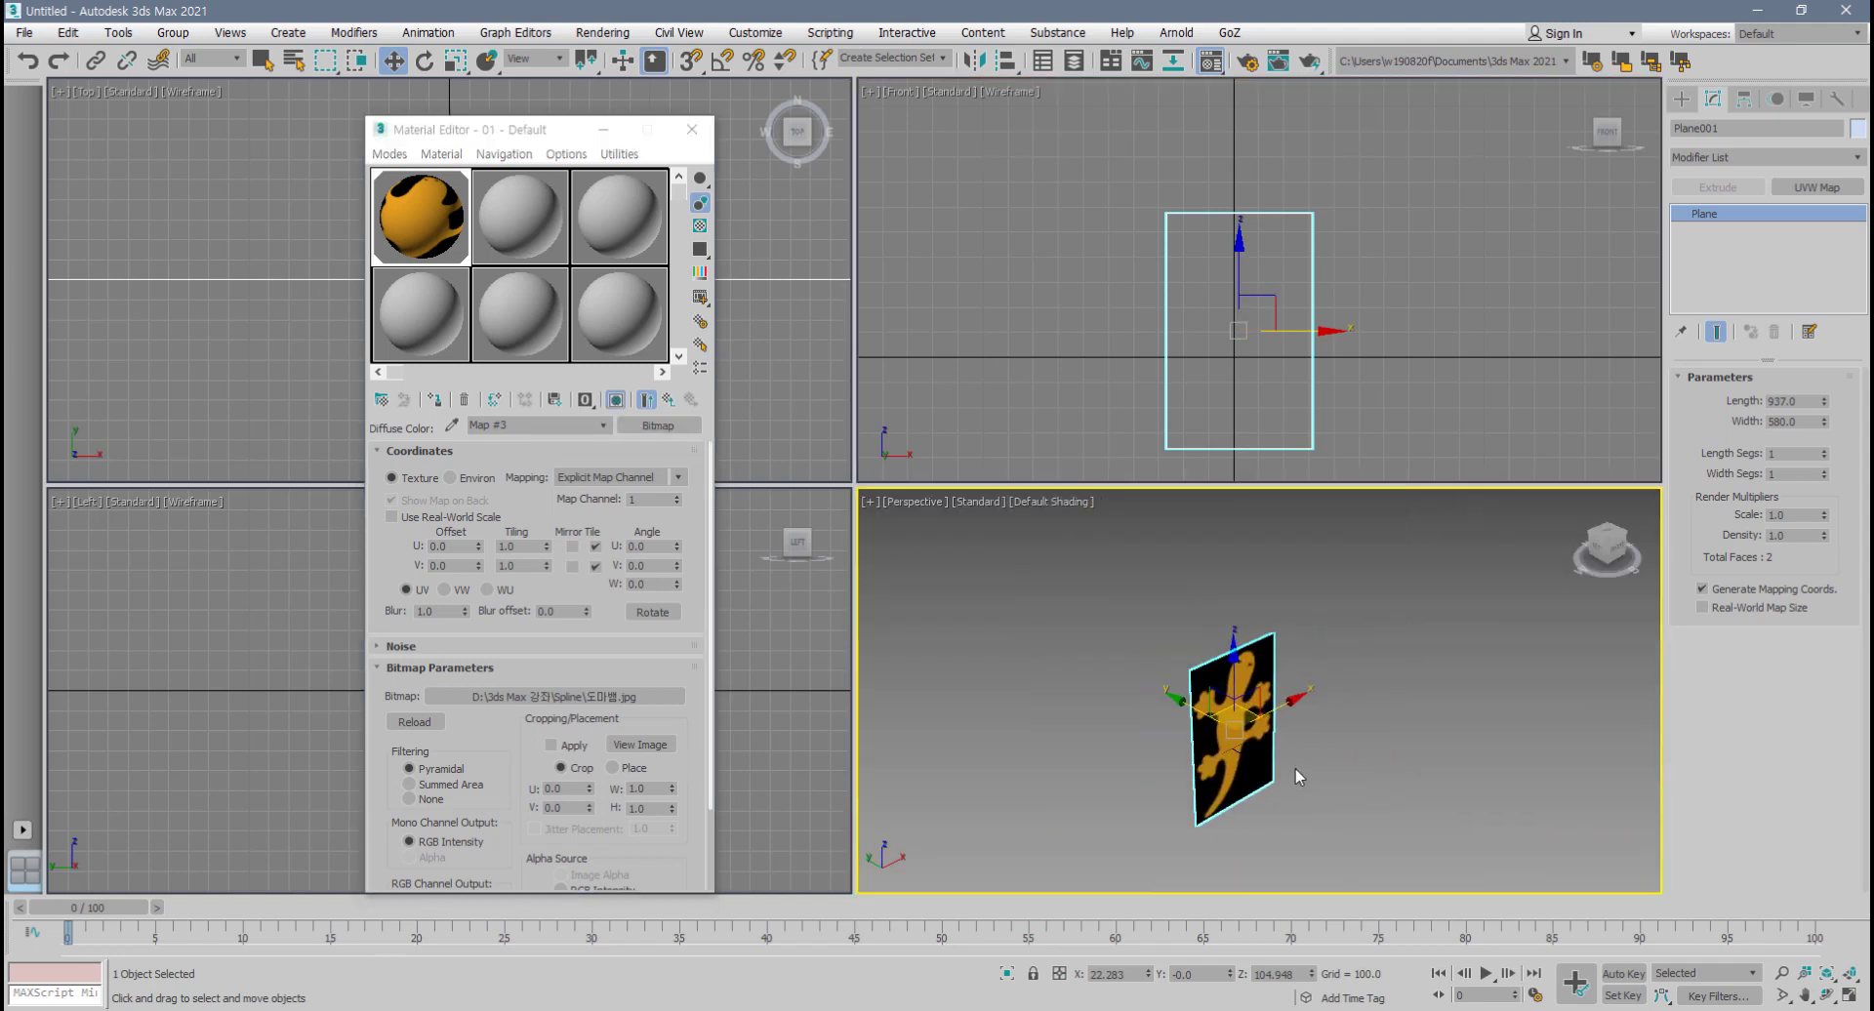
middle_click_drag(1298, 777, 1188, 692, "alt")
scroll(1237, 717, "up", 7)
scroll(1182, 694, "down", 1)
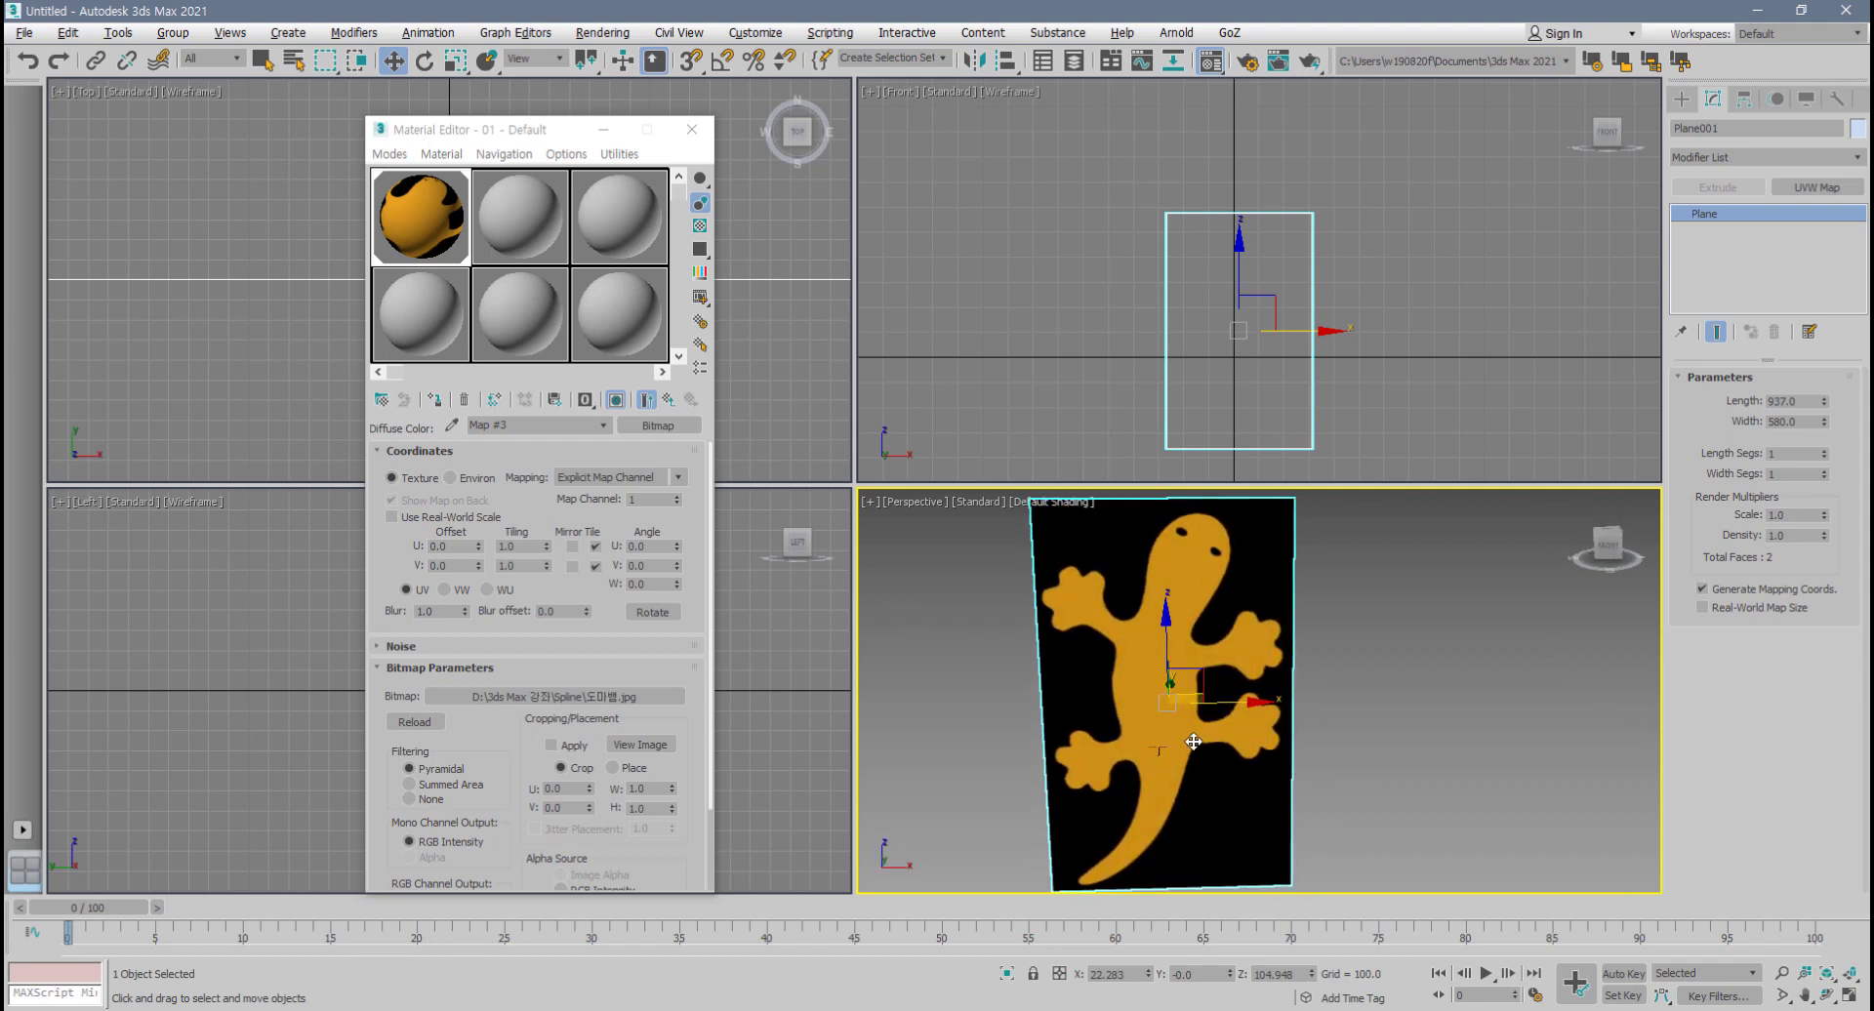
- Nudge the plane to about X 11, Z 94 and switch the Front viewport to Default Shading
left_click(1232, 354)
left_click_drag(1275, 302, 1256, 291)
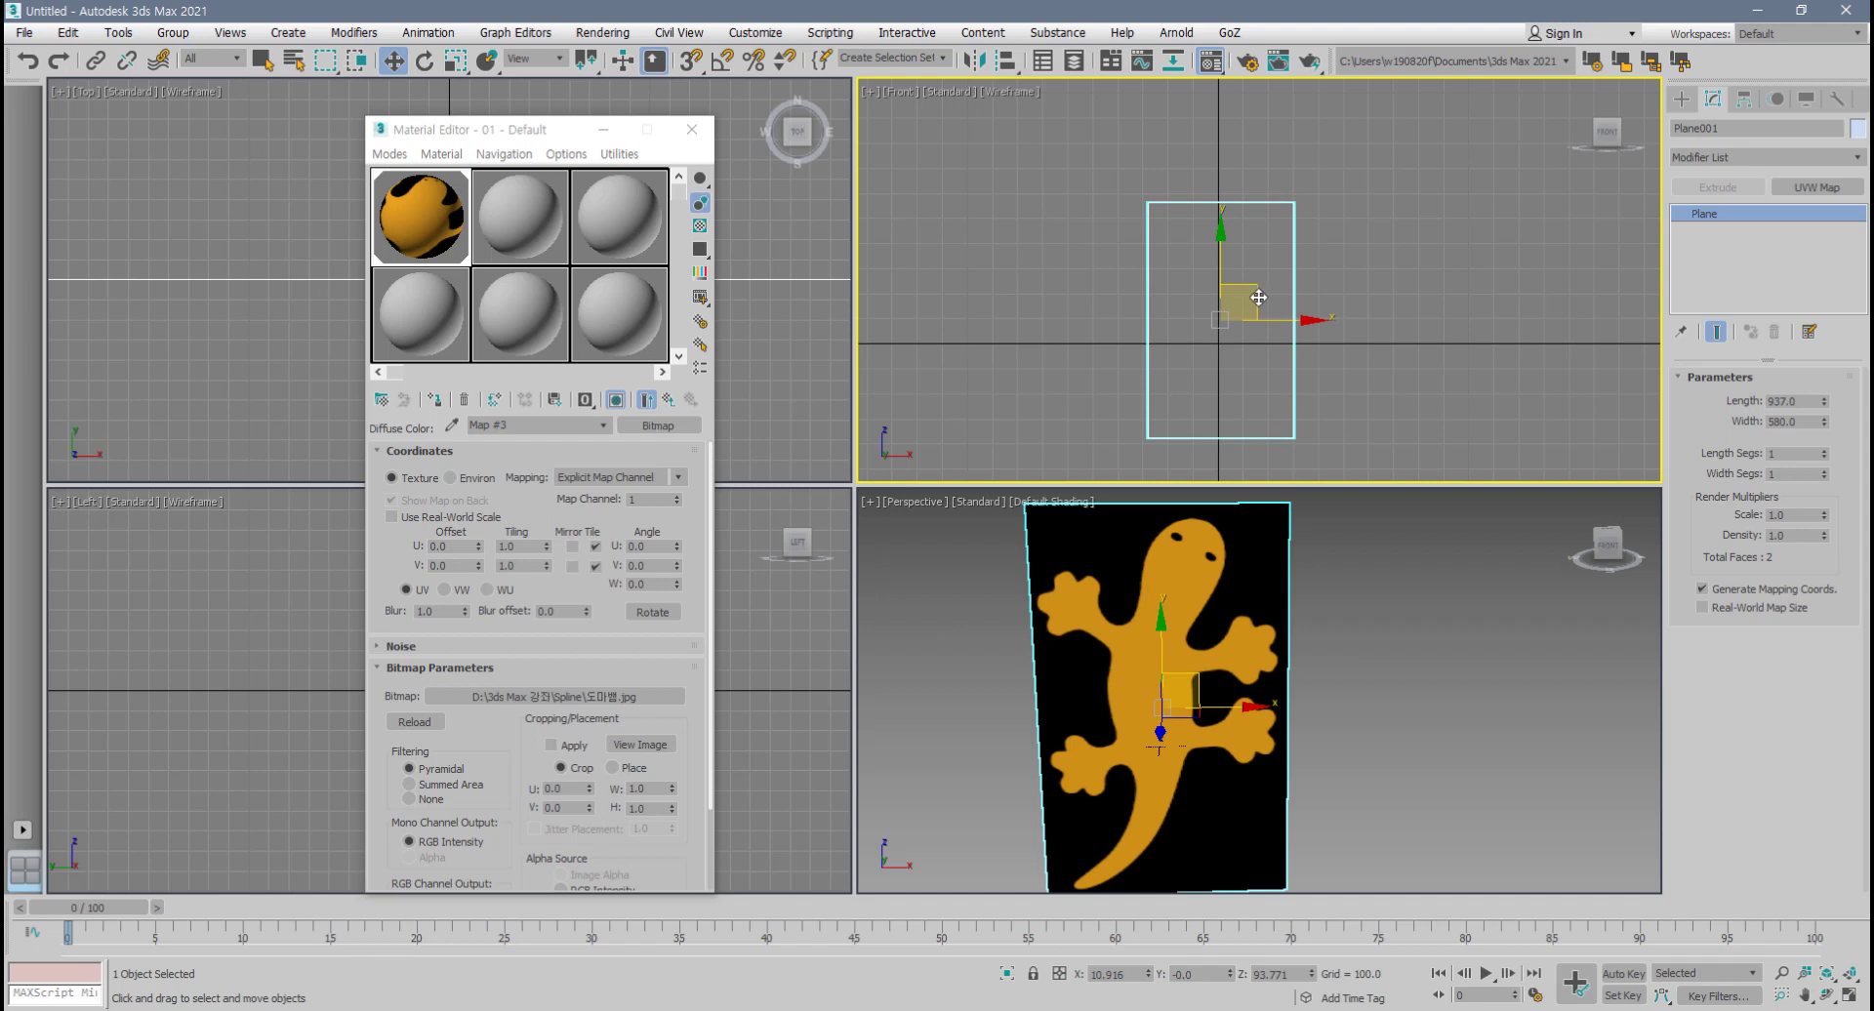
key("F3")
key("F3")
key("F3")
key("F3")
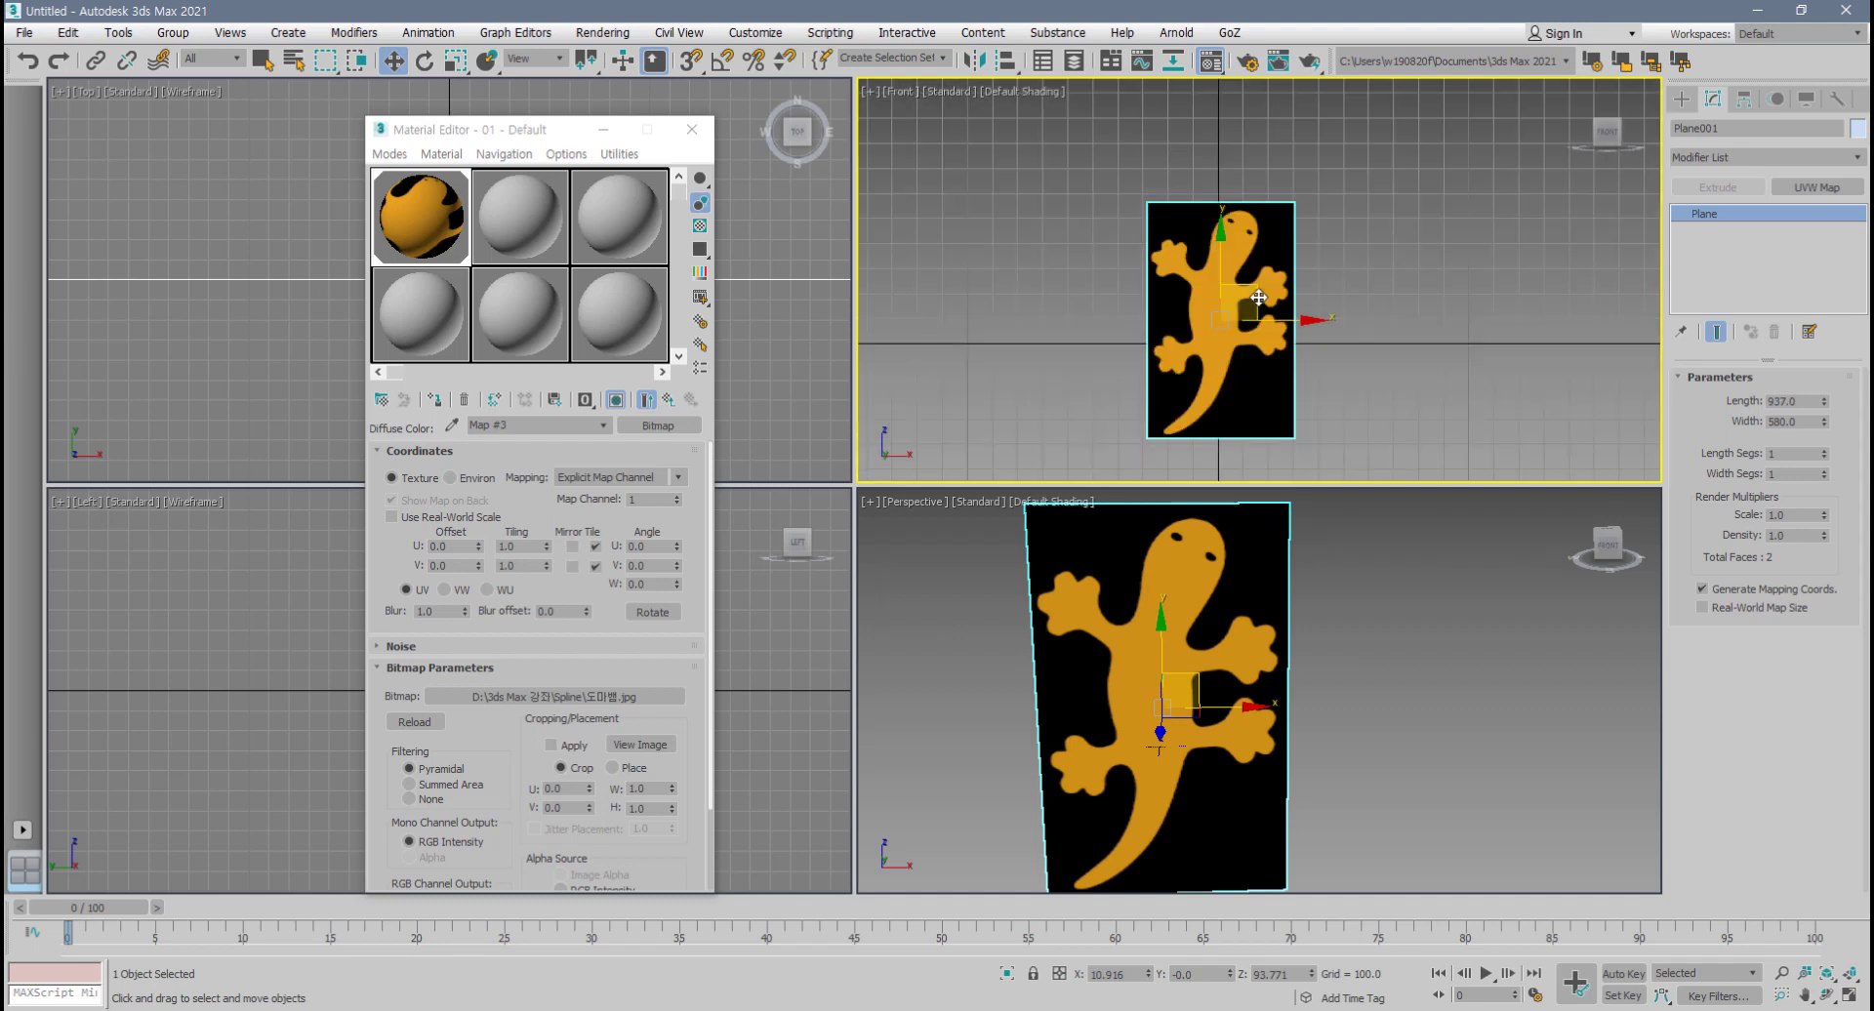
key("F3")
scroll(1222, 347, "up", 2)
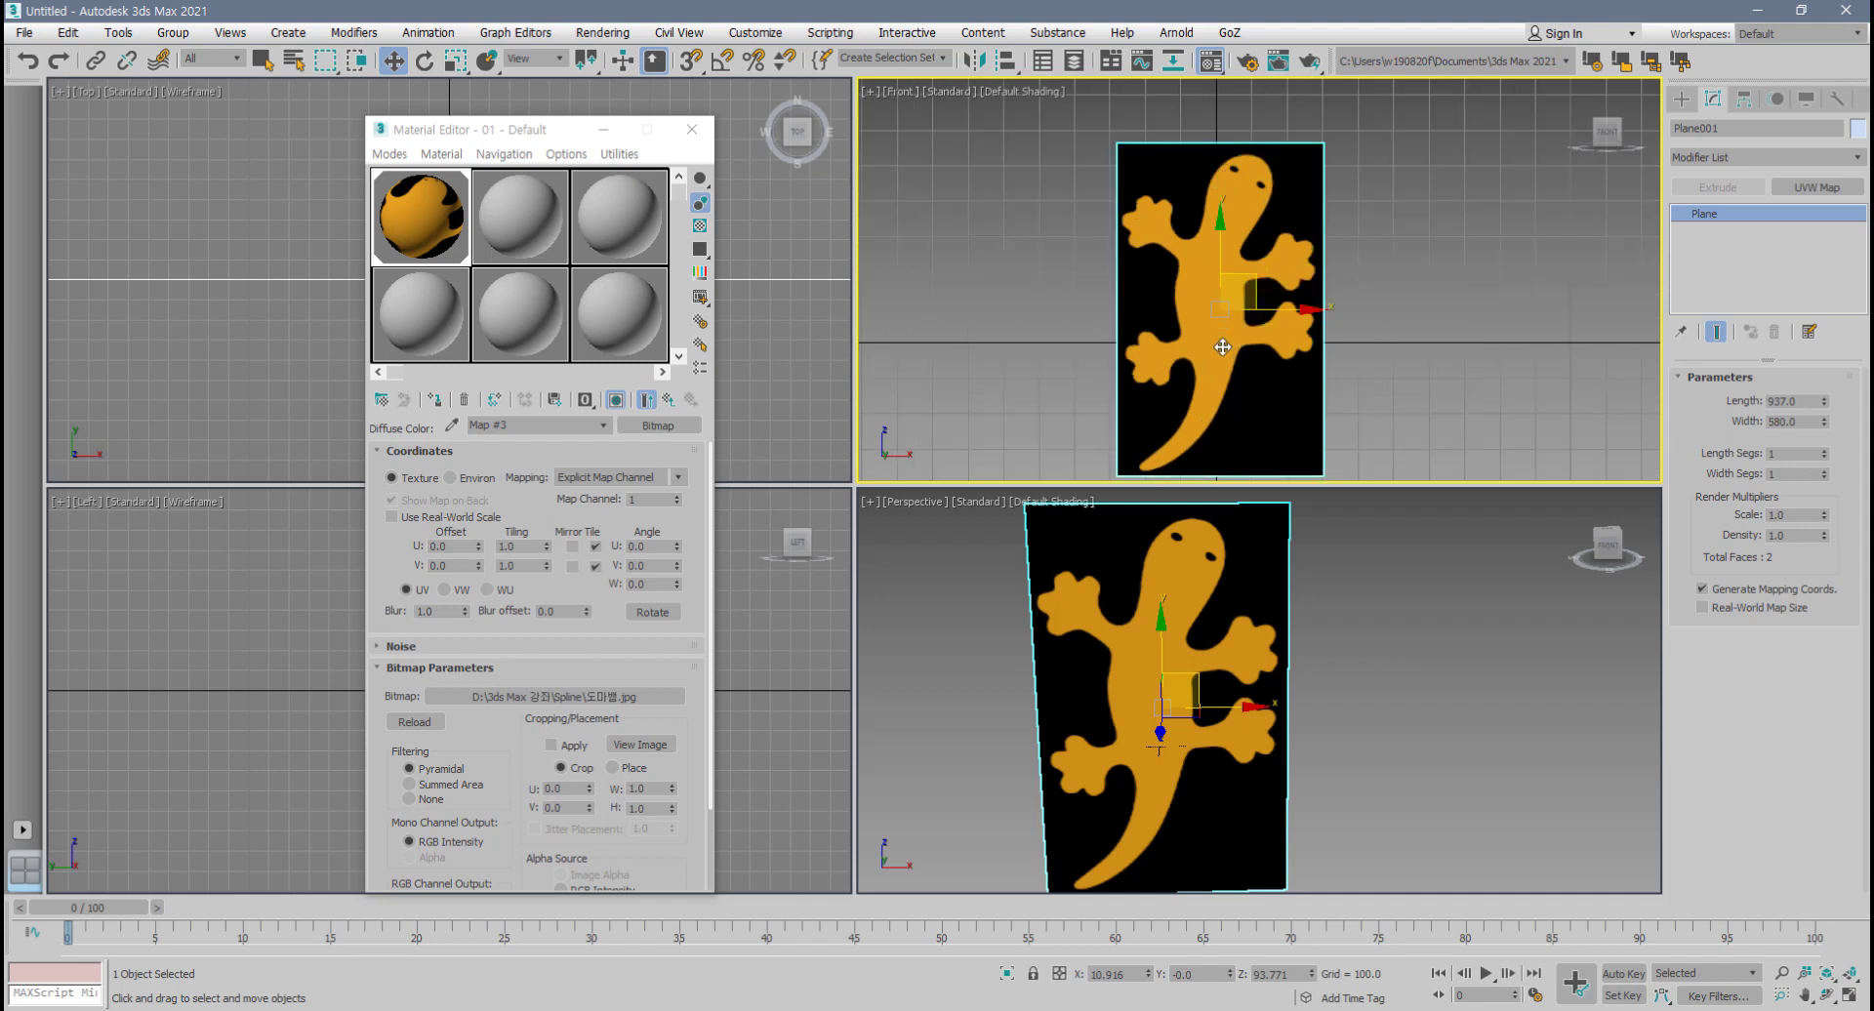
- Examine the lizard plane's back and front sides in the Perspective viewport
left_click(1268, 626)
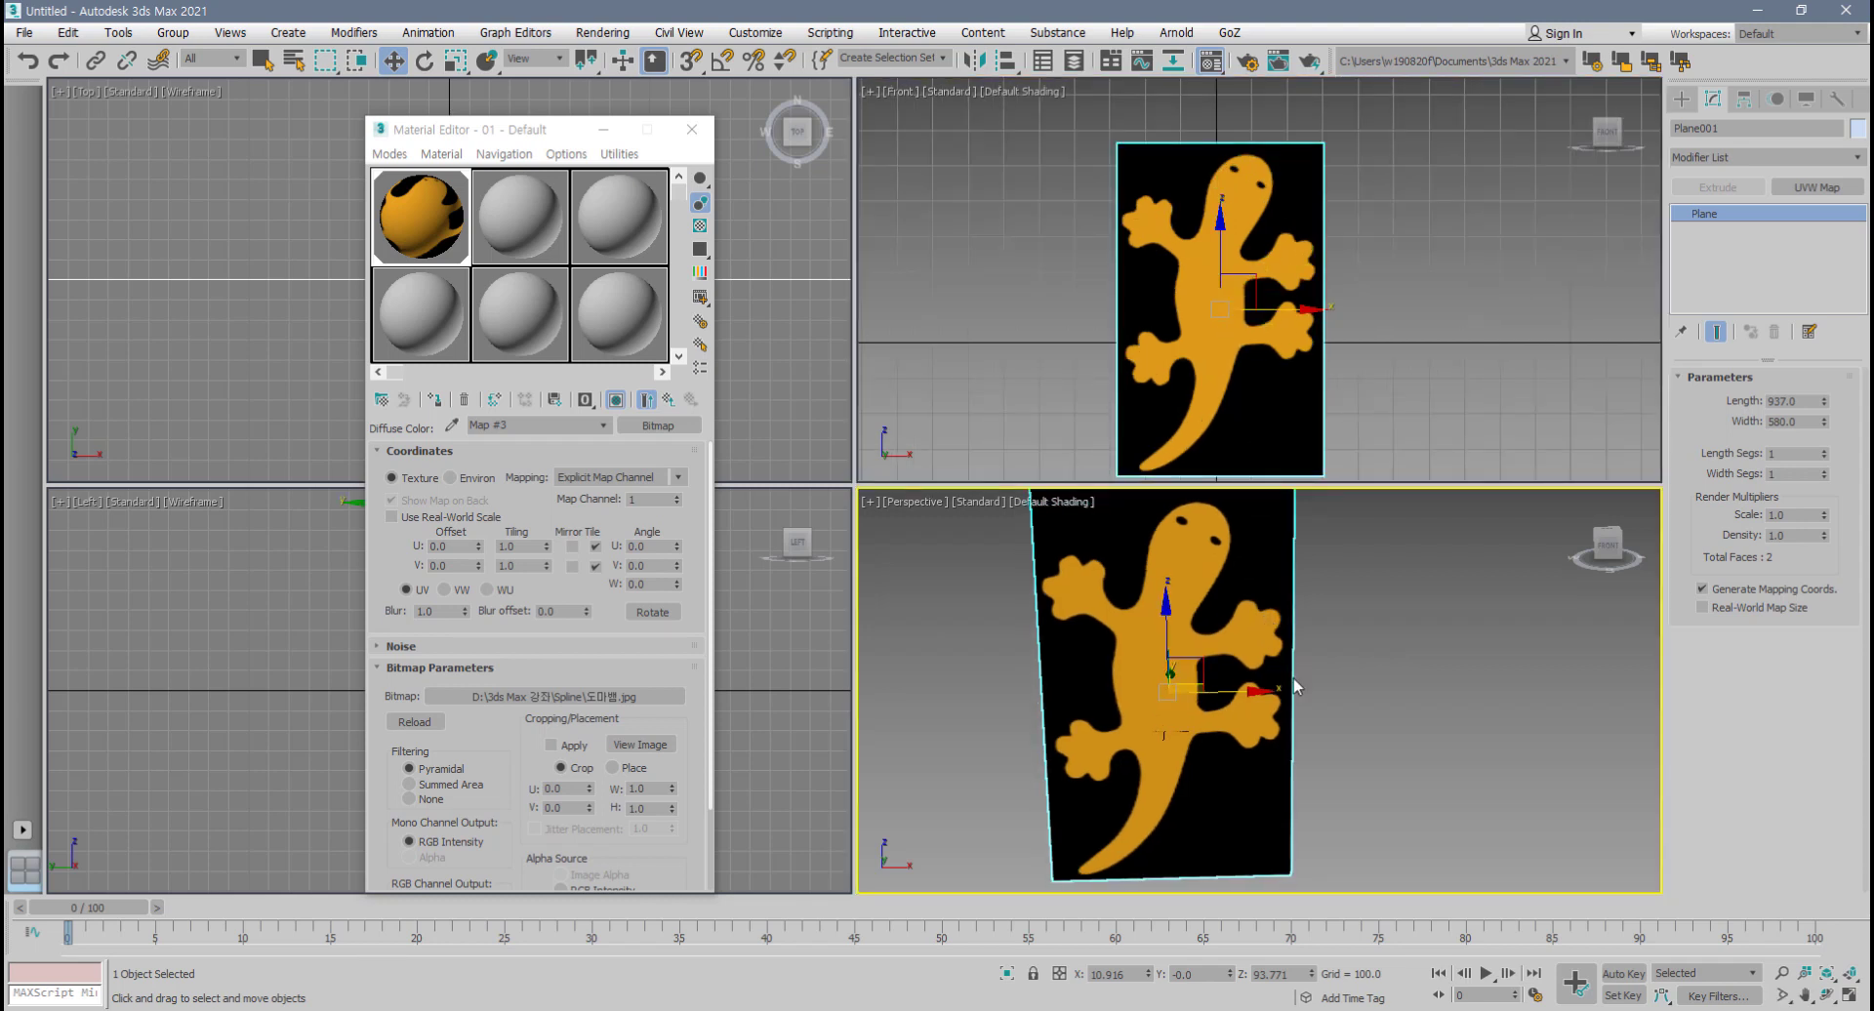
scroll(1302, 688, "down", 2)
middle_click_drag(1304, 690, 981, 689, "alt")
middle_click_drag(1184, 682, 1155, 701)
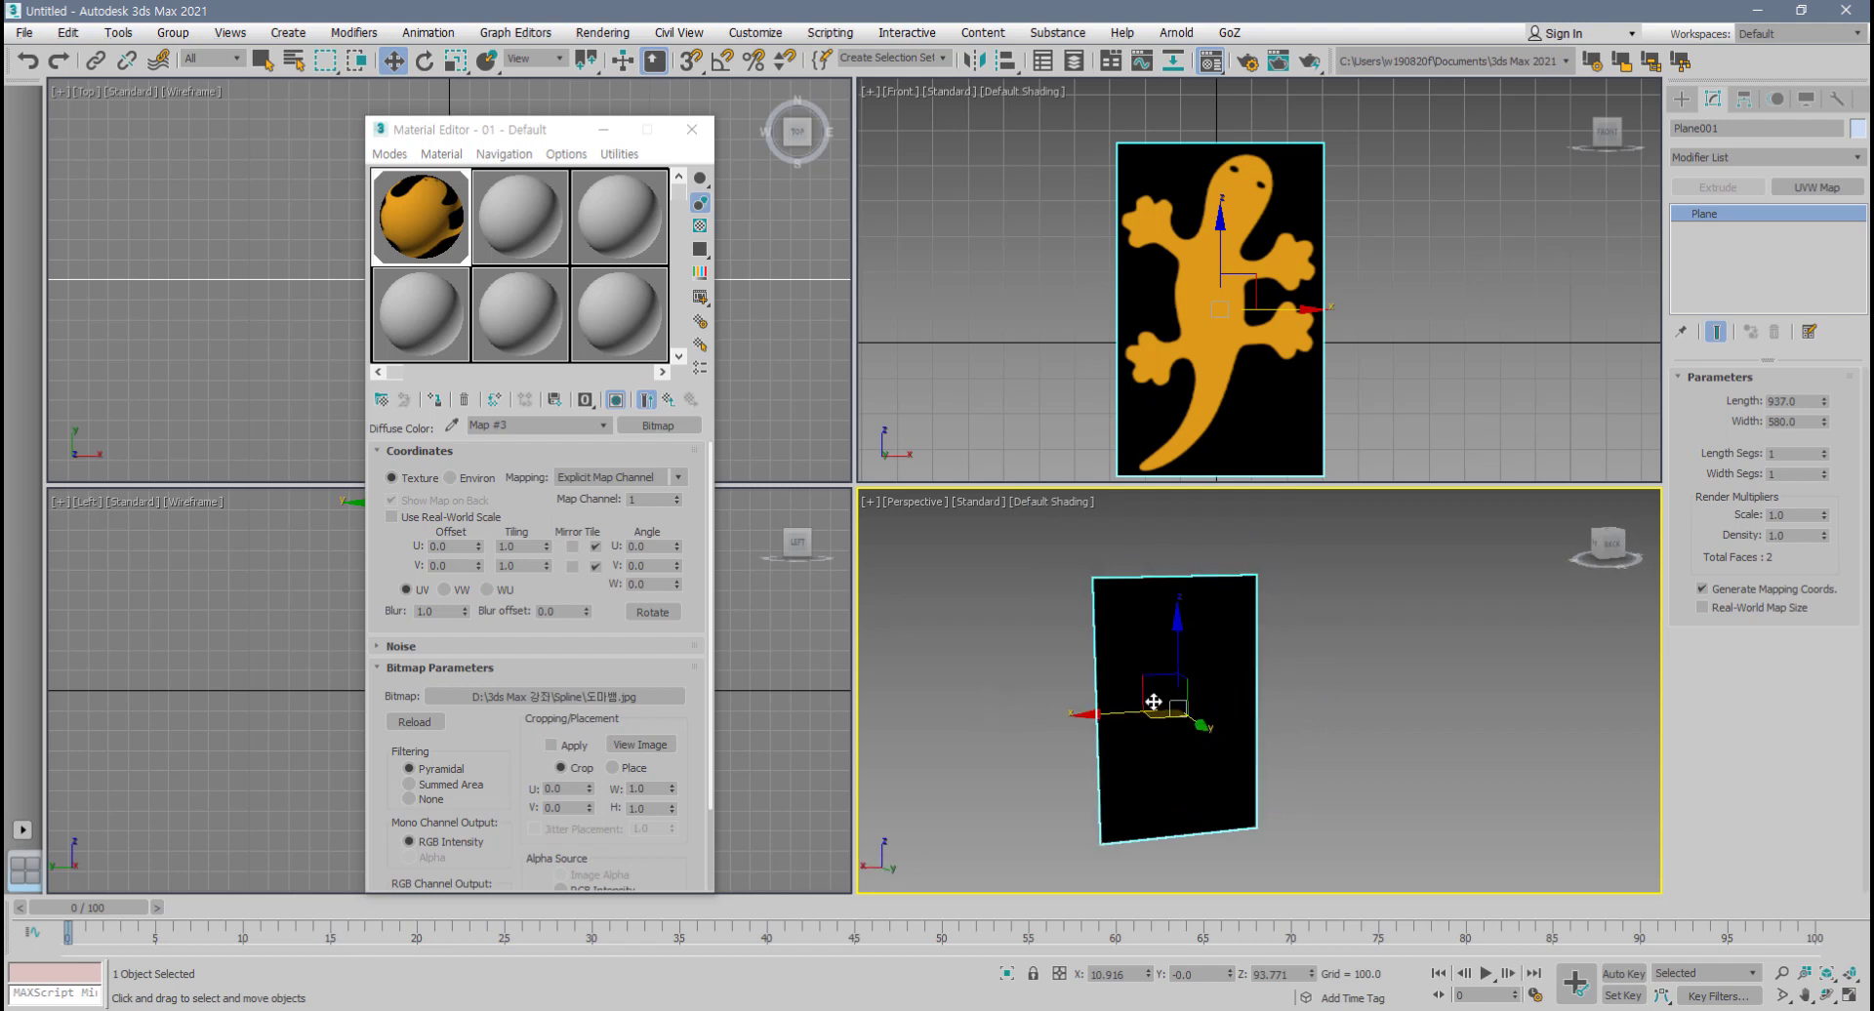
scroll(1157, 697, "up", 3)
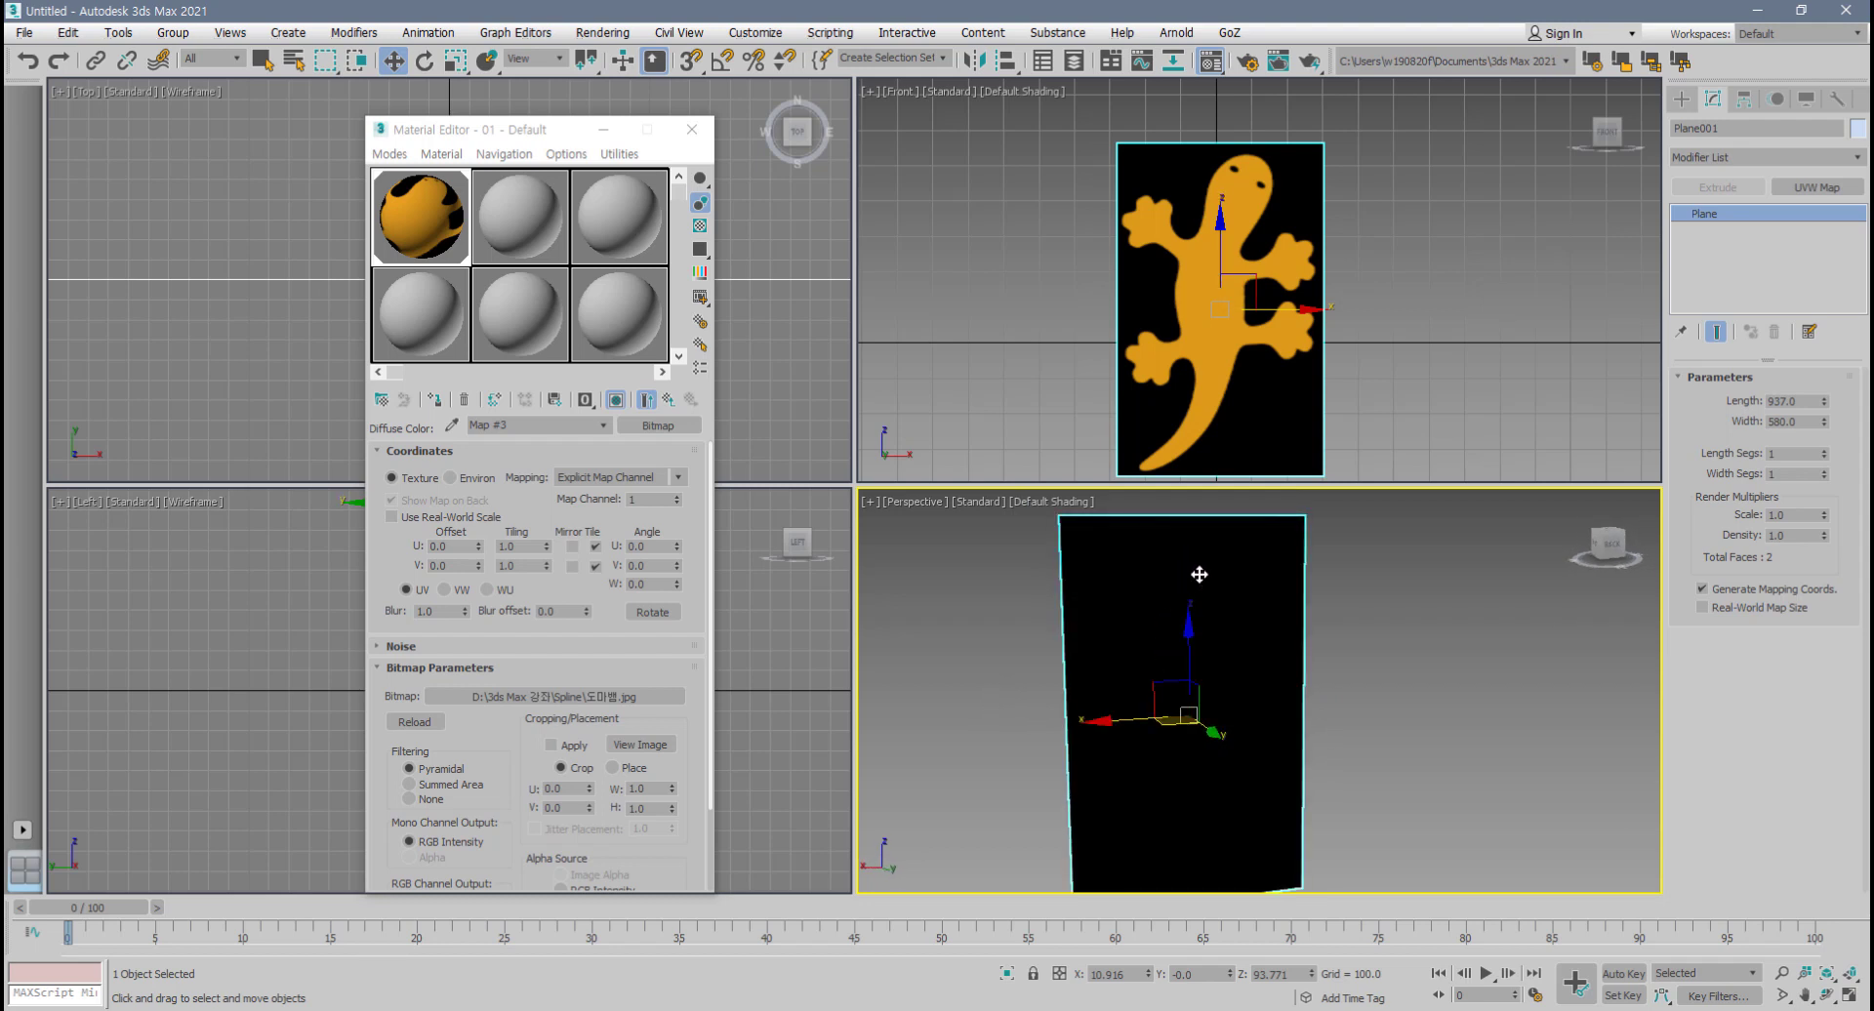
scroll(1169, 671, "down", 2)
middle_click_drag(1158, 681, 1413, 704, "alt")
- Create a teapot with a radius of about 50 in the Top viewport, just in front of the lizard plane
left_click_drag(488, 128, 468, 539)
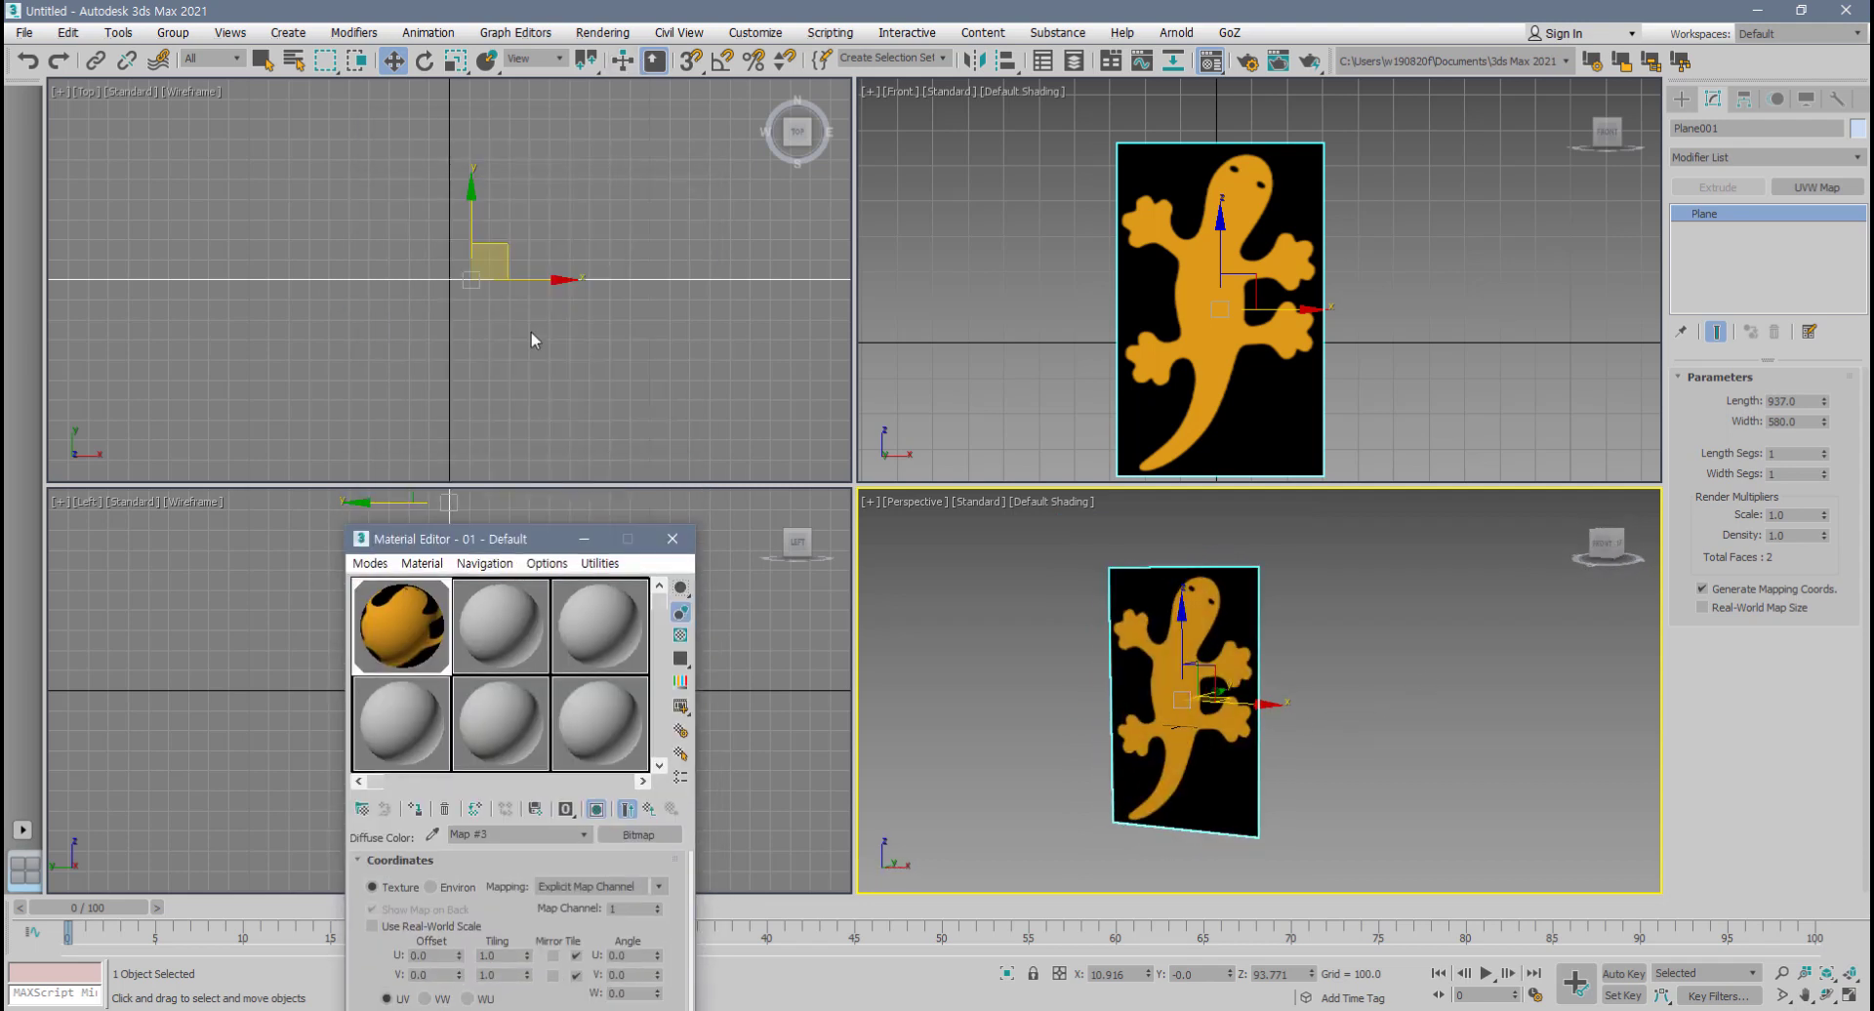
right_click(530, 331)
left_click(1681, 99)
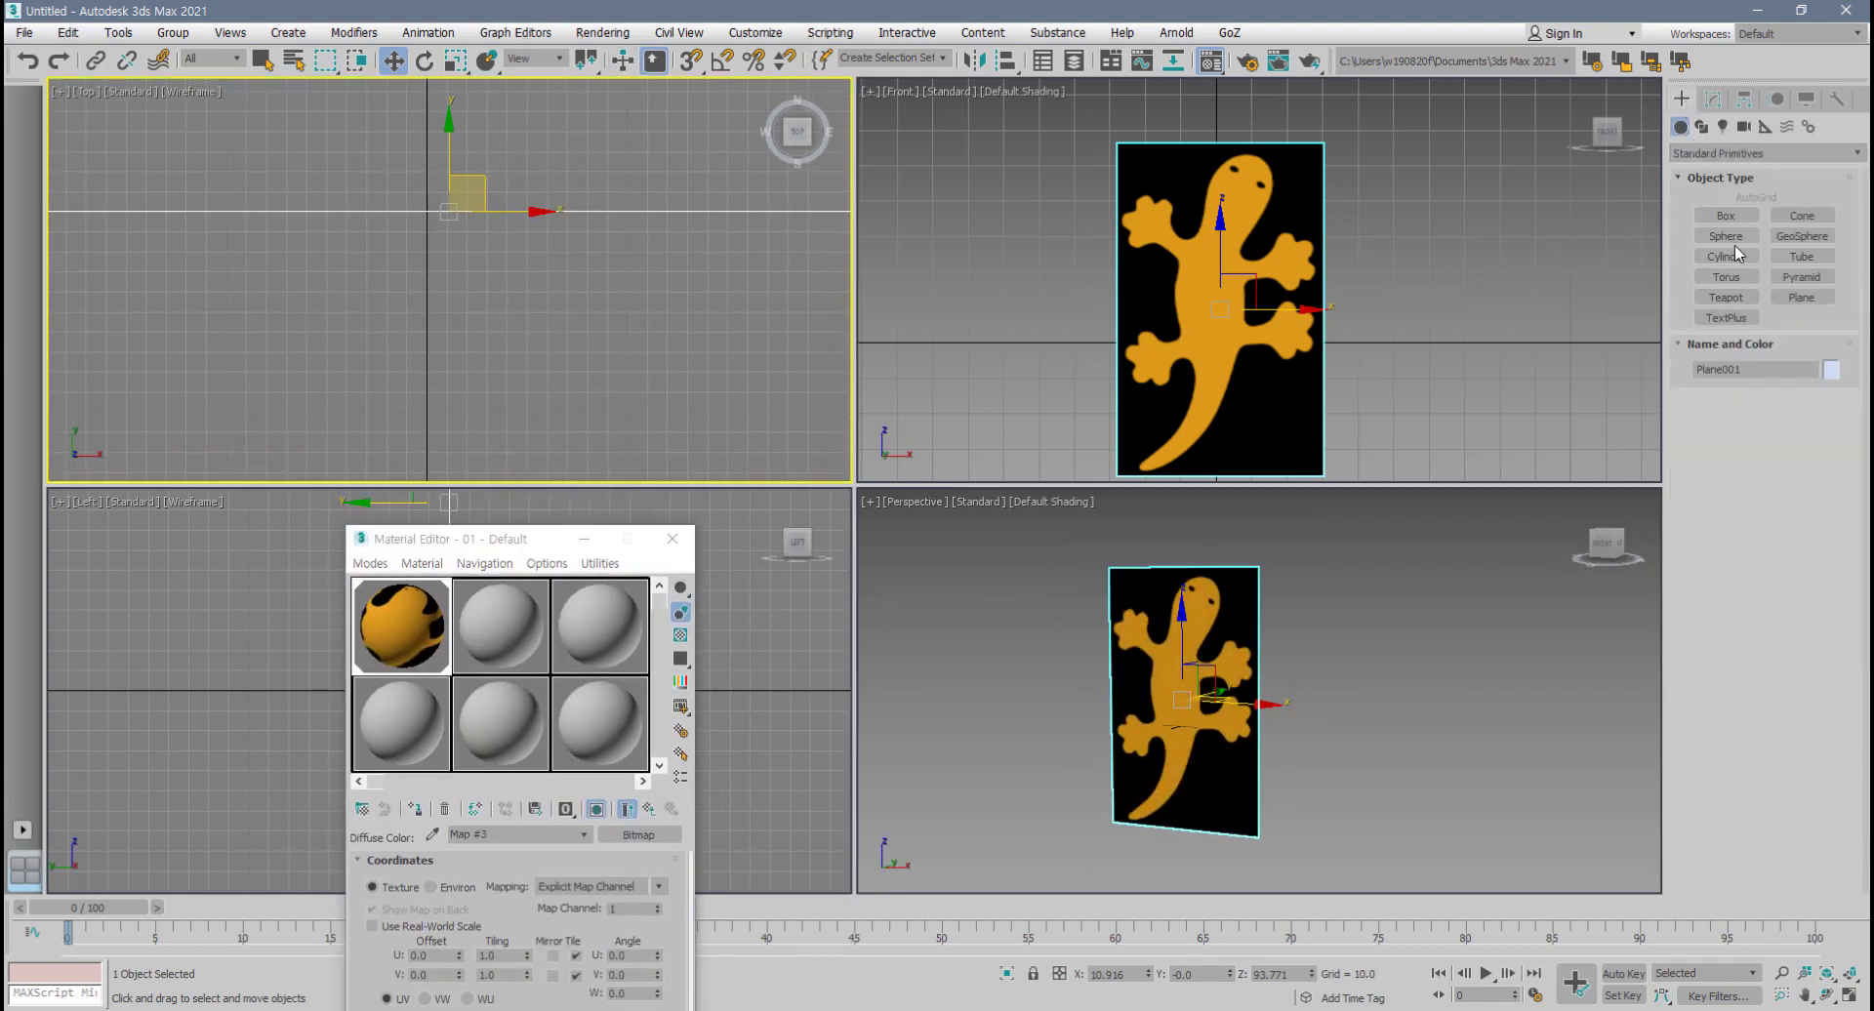
left_click(1726, 298)
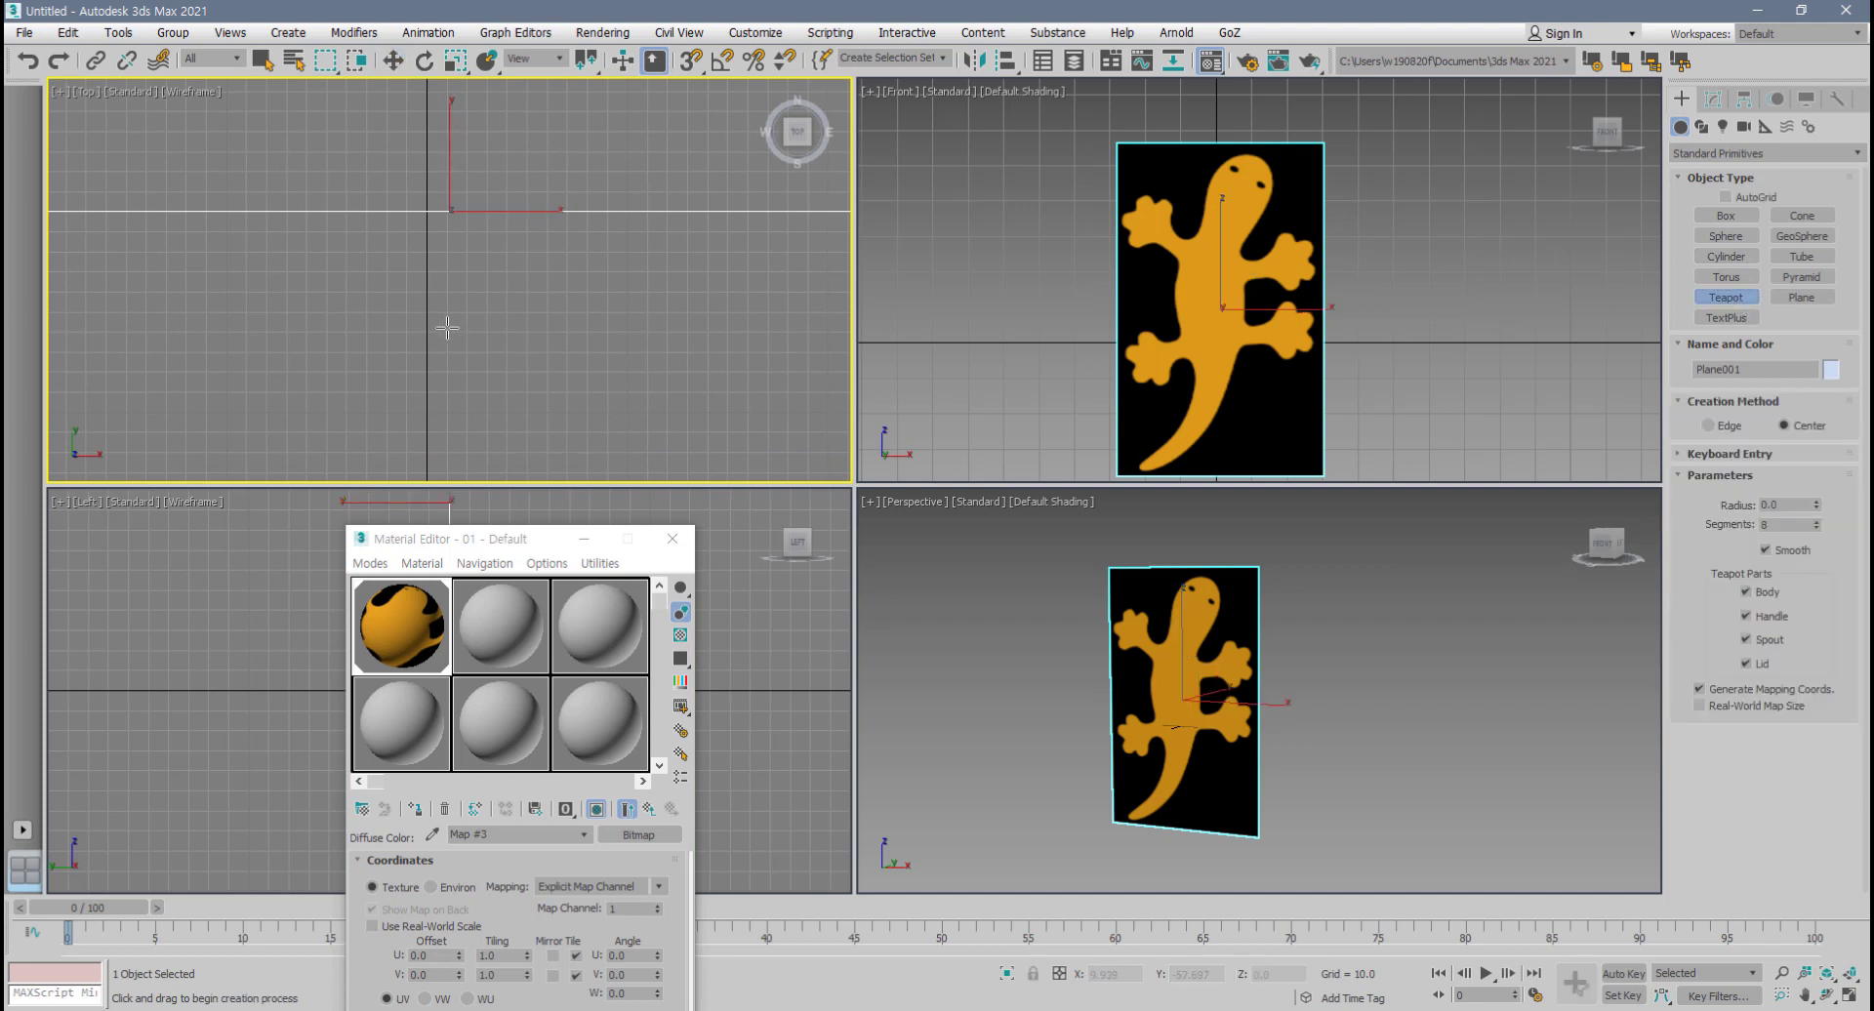
left_click_drag(448, 328, 451, 427)
- Examine the teapot against the lizard plane from the front and from behind in the maximized Perspective viewport
scroll(1118, 746, "up", 3)
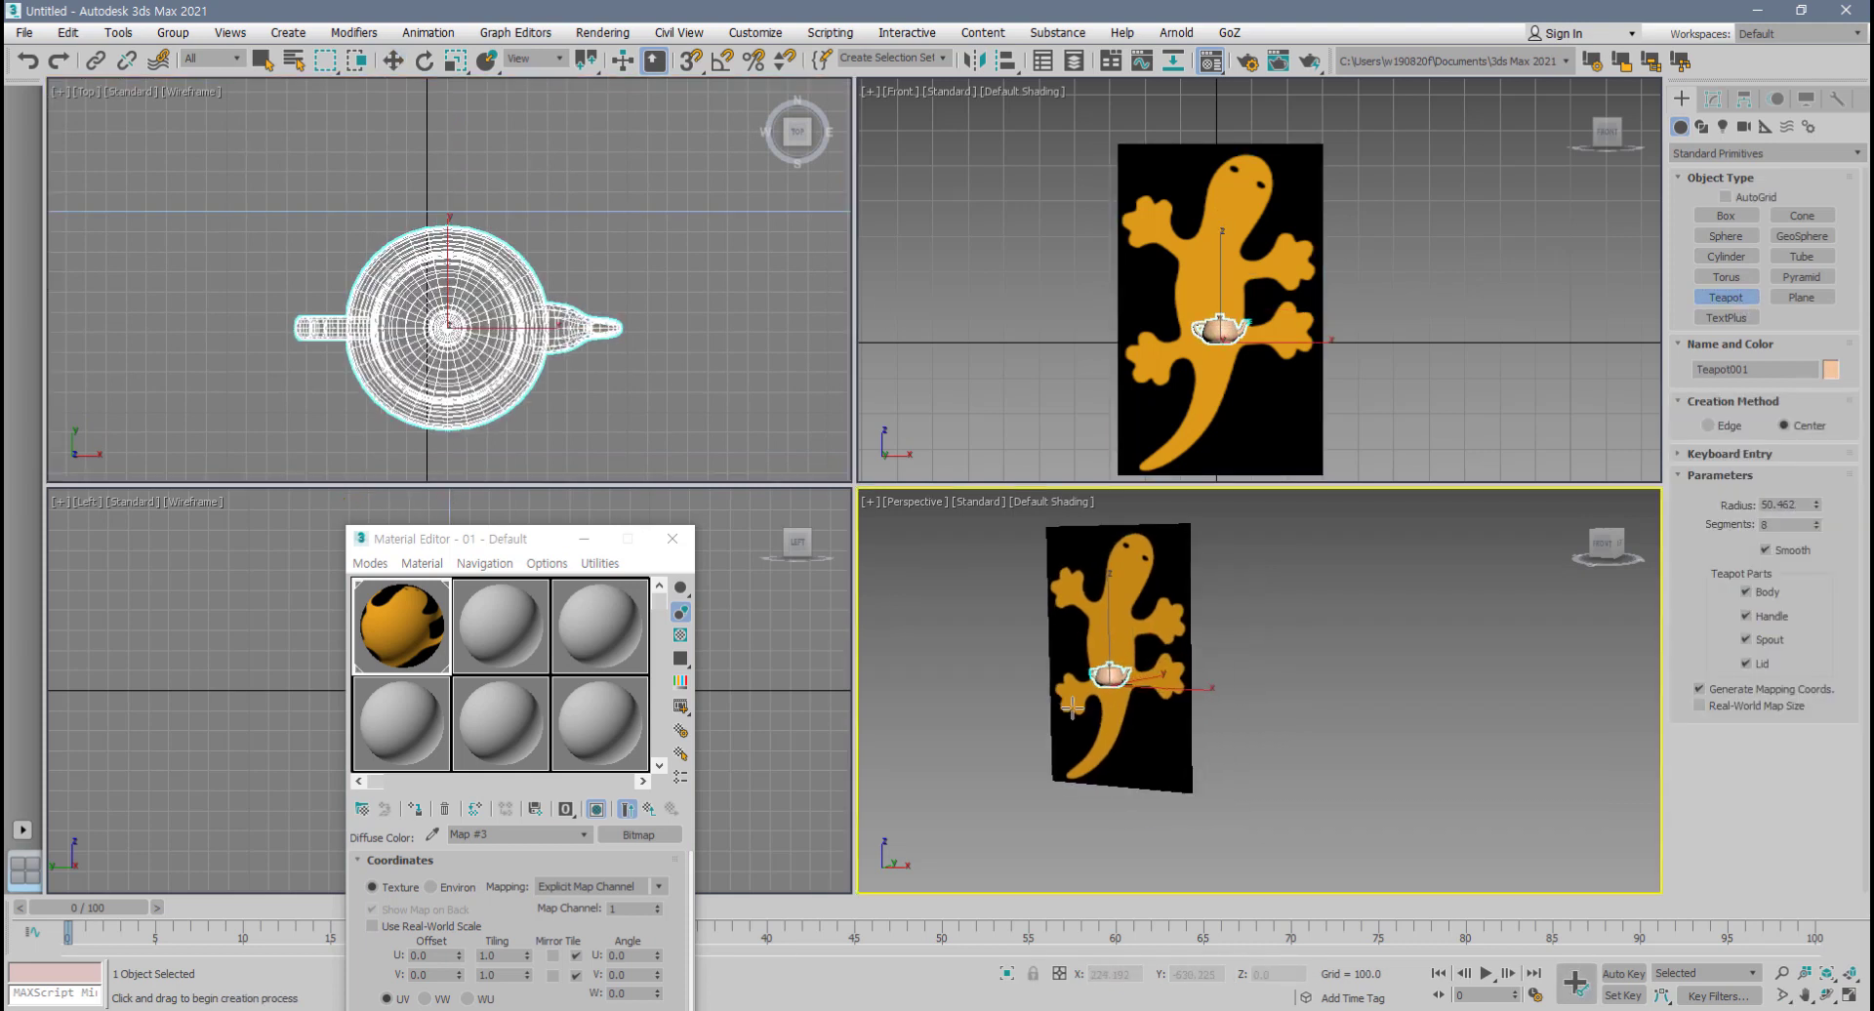
middle_click_drag(1117, 753, 1117, 727)
key("alt+w")
scroll(961, 576, "up", 6)
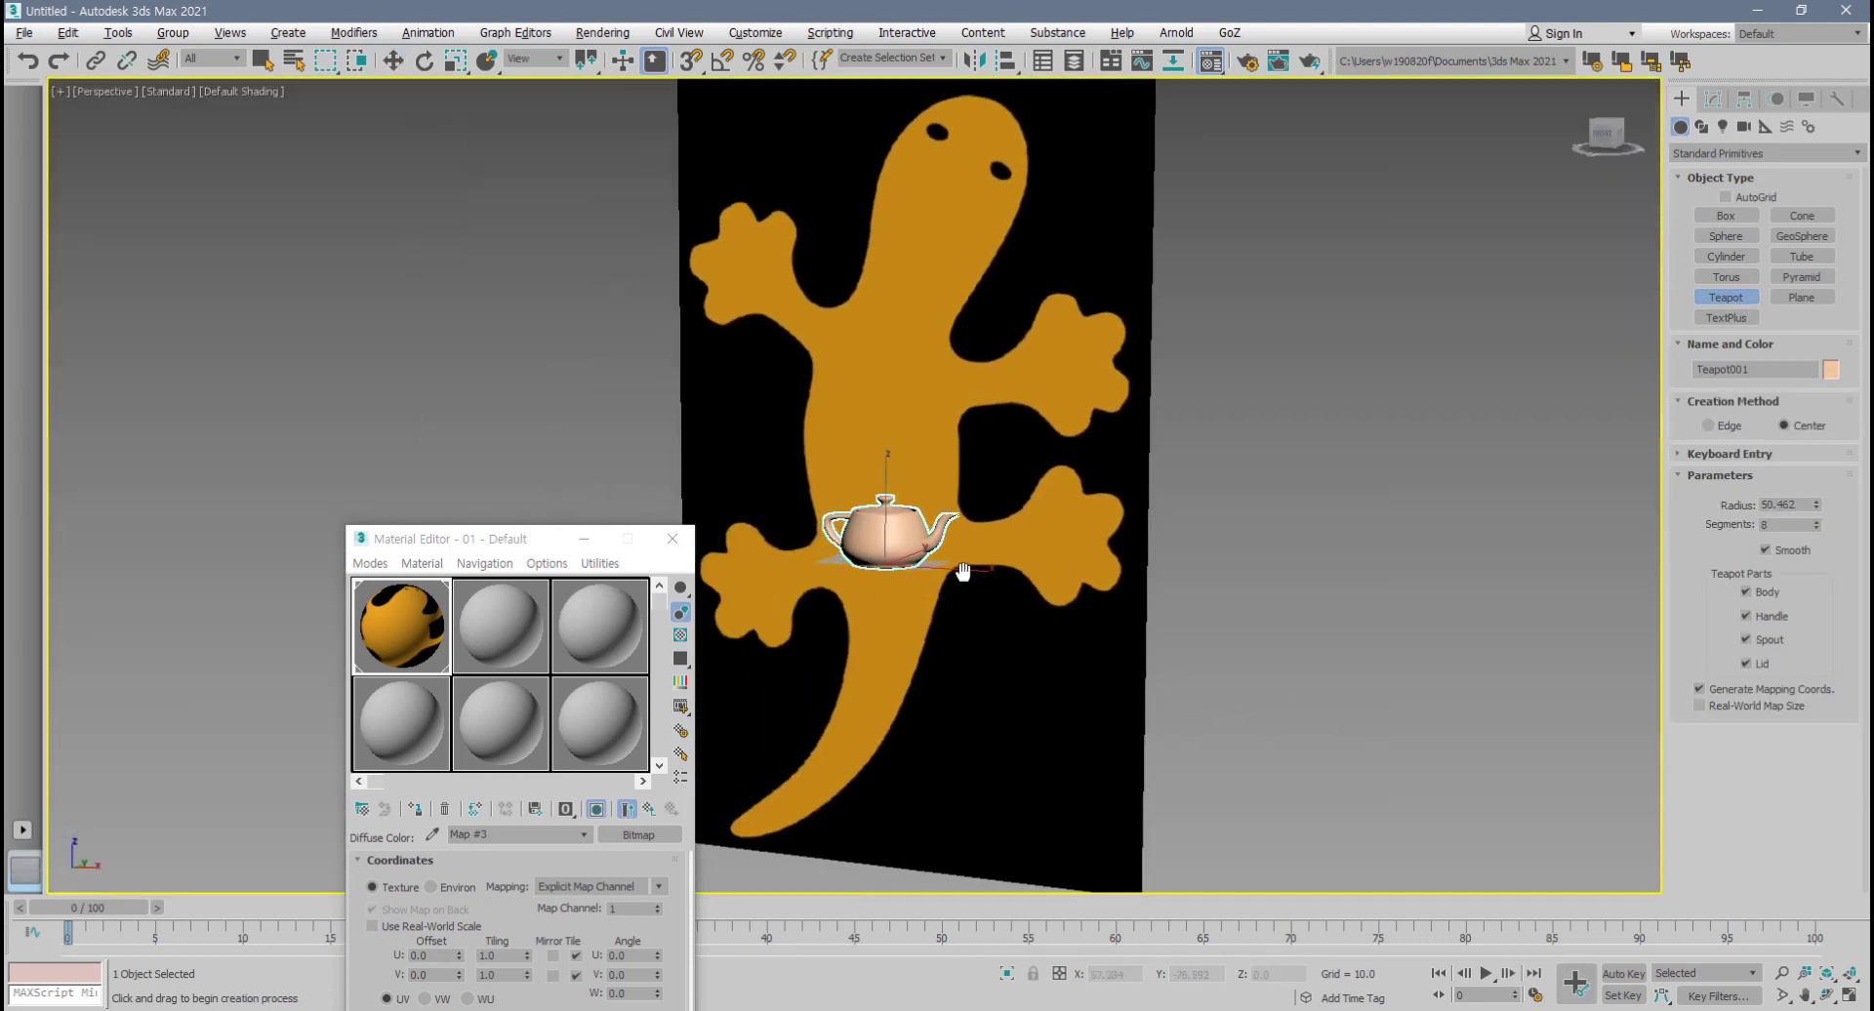
middle_click_drag(1057, 600, 809, 613, "alt")
scroll(1011, 517, "down", 3)
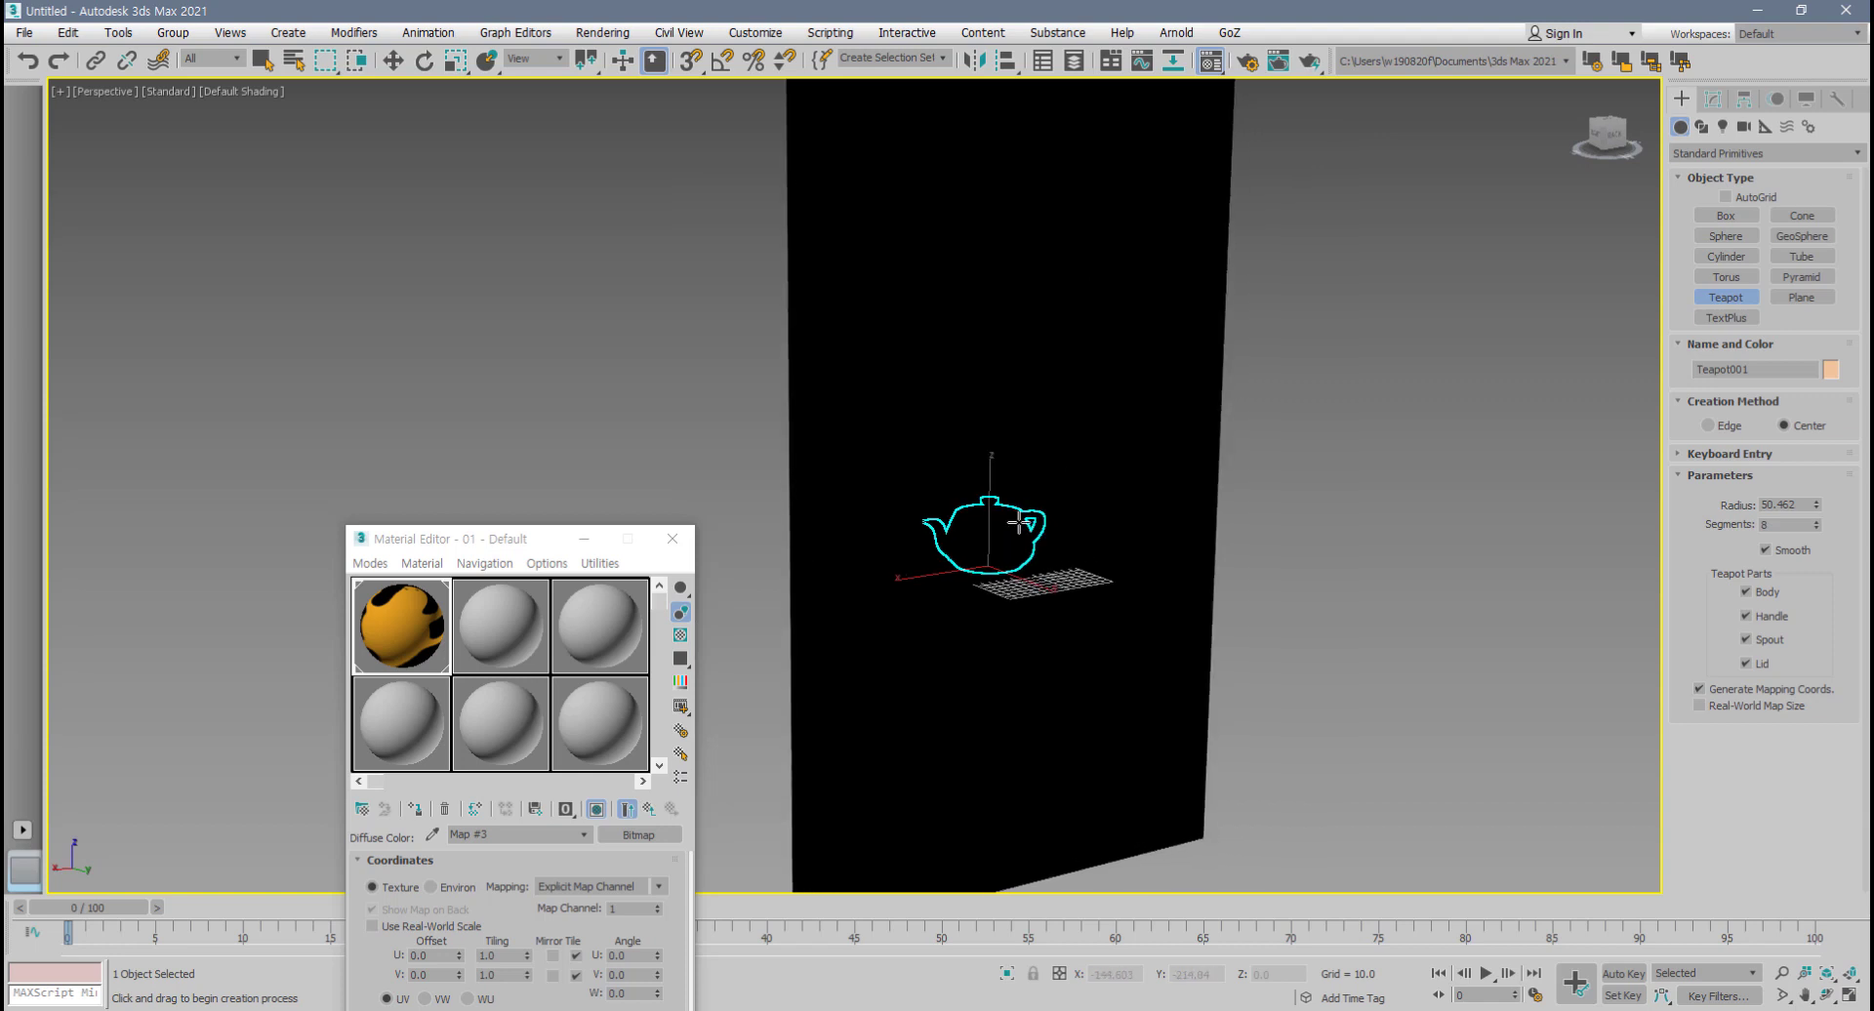
scroll(1011, 517, "down", 3)
mouse_move(1058, 507)
middle_mouse_down("alt")
mouse_move(1204, 485)
mouse_move(1074, 529)
mouse_move(1093, 508)
middle_mouse_up("alt")
- Select the lizard plane and, in its object properties, enable Freeze and Backface Cull and disable Show Frozen in Gray
key("w")
left_click(1085, 469)
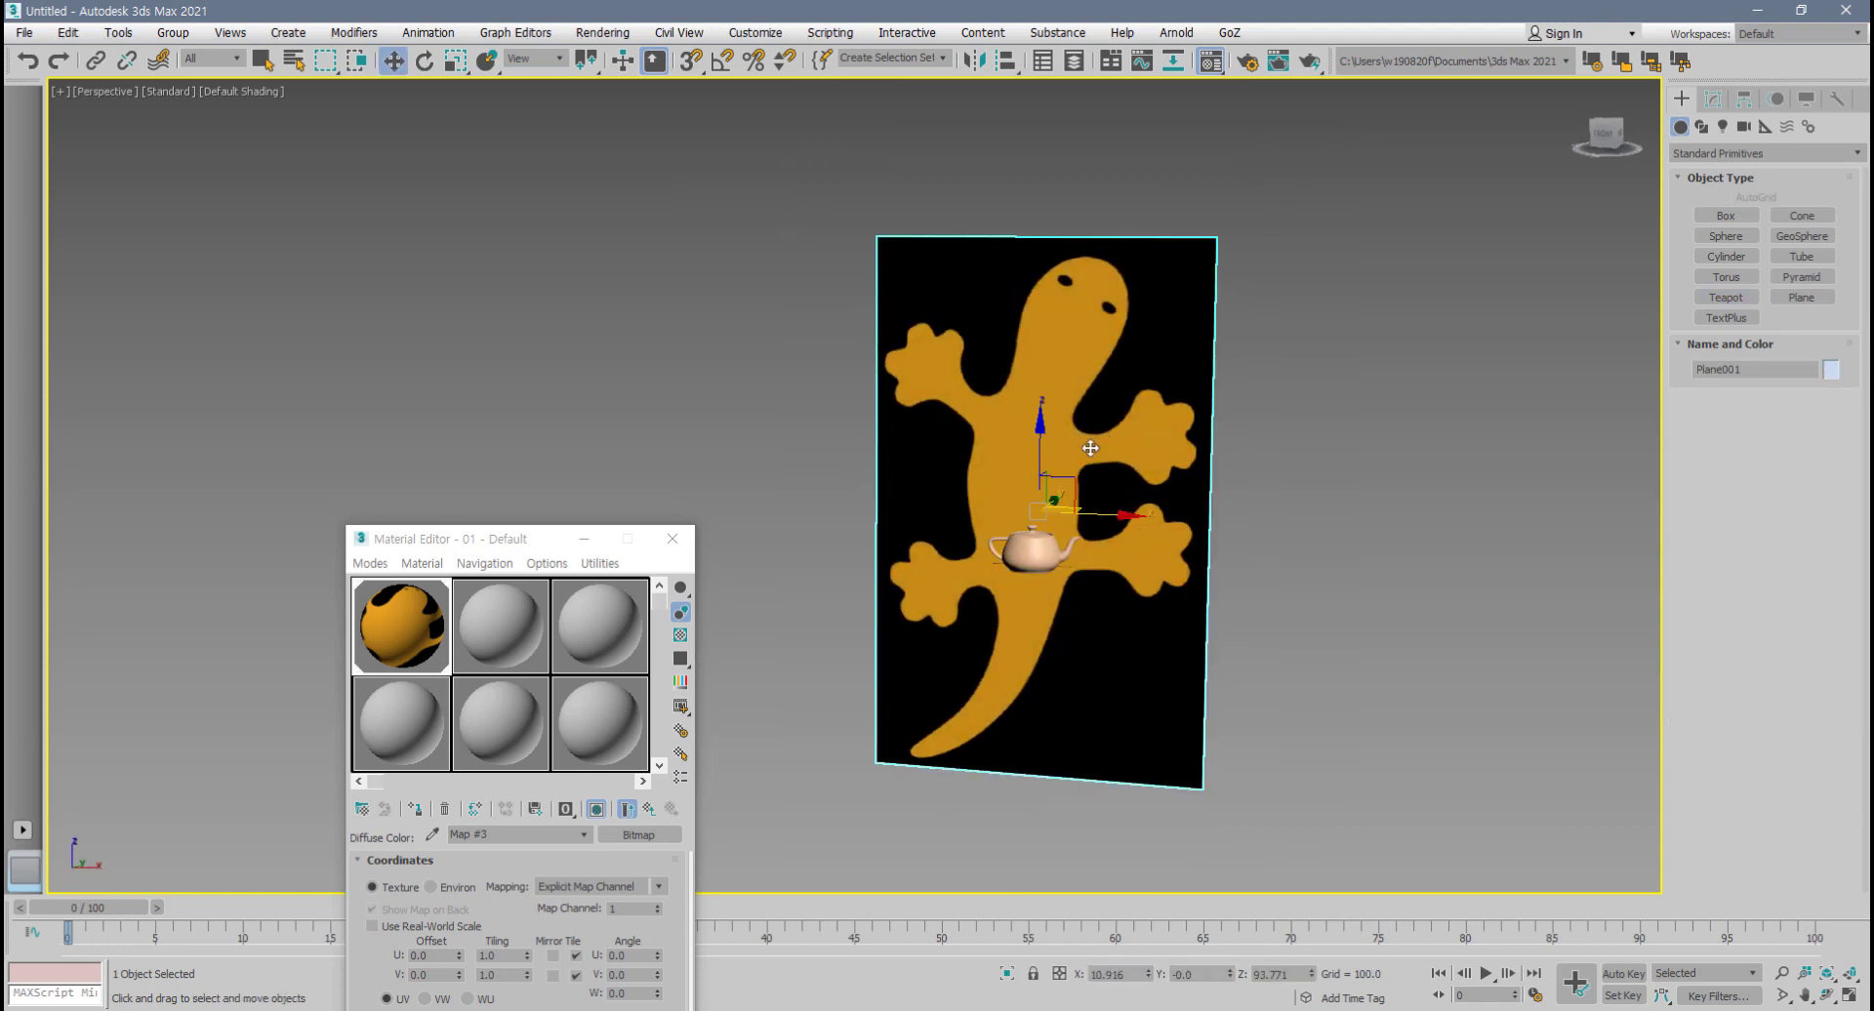
key("alt+w")
middle_click_drag(1297, 683, 1265, 635)
scroll(1171, 635, "up", 3)
key("alt+w")
scroll(1124, 624, "down", 3)
middle_click_drag(1126, 627, 1190, 591)
left_click(1212, 404)
left_click(1101, 413)
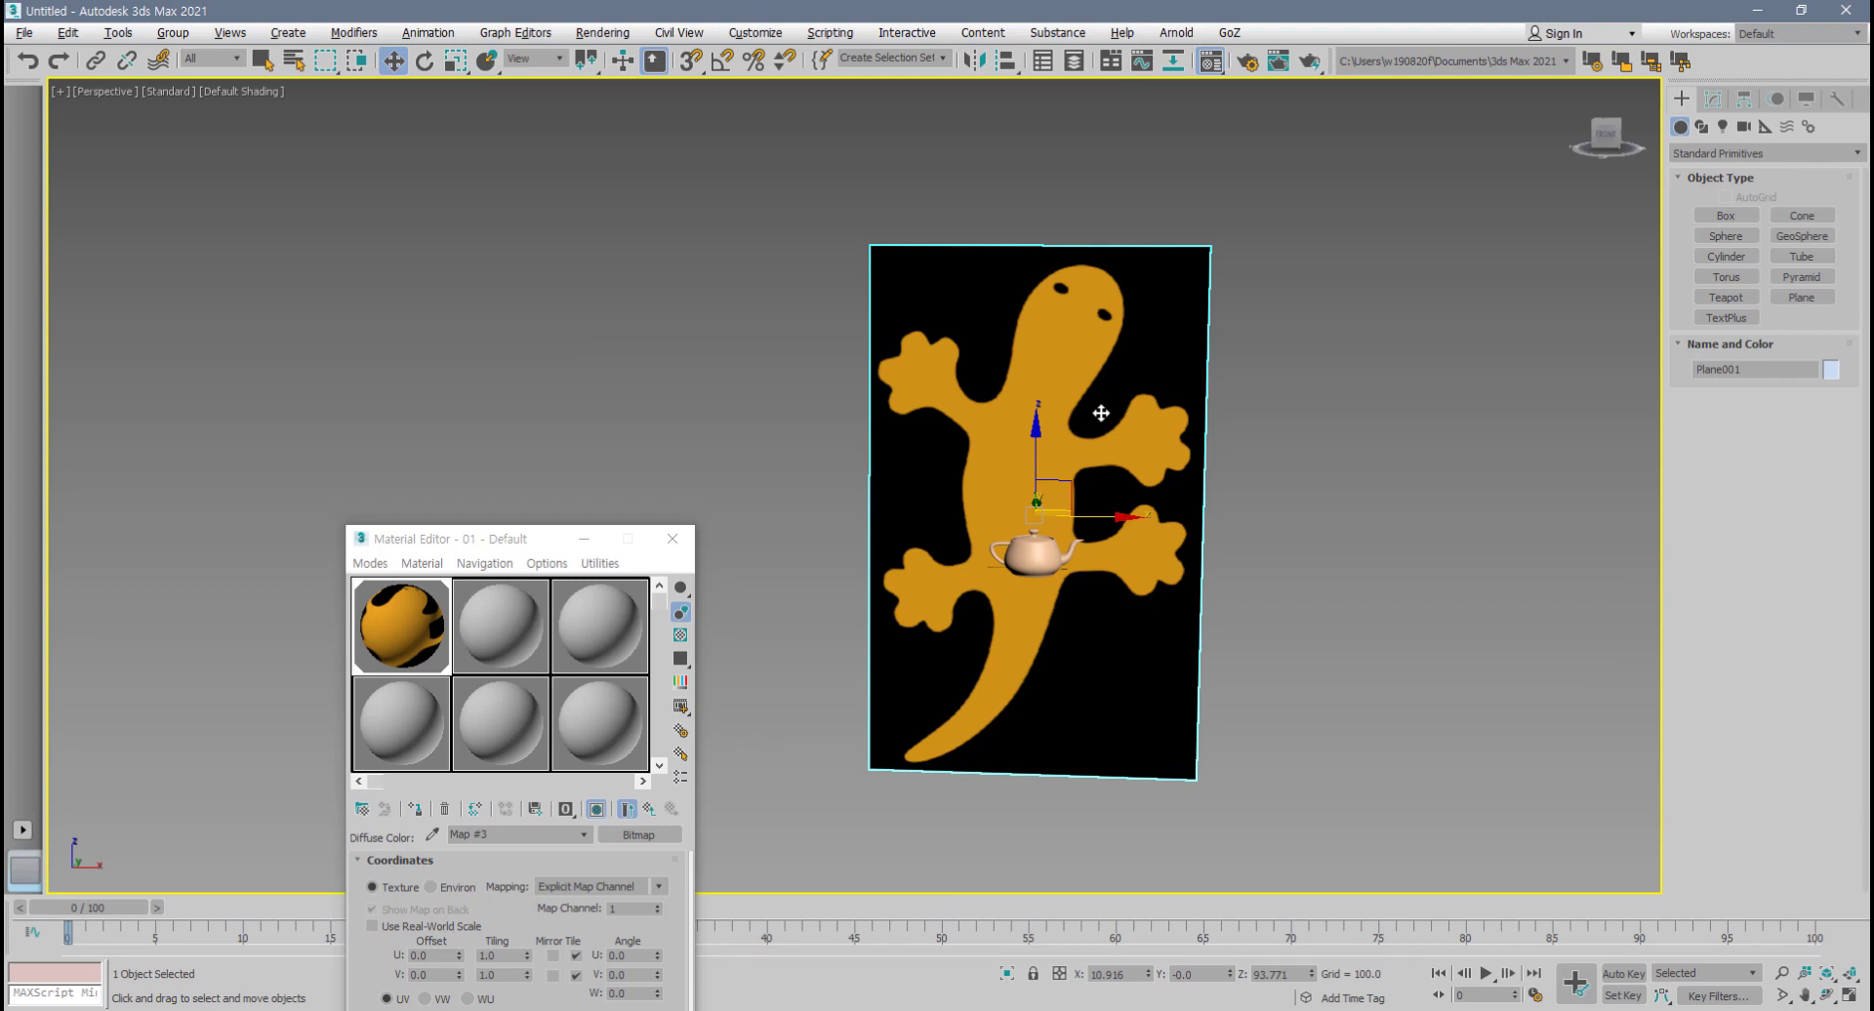
right_click(1041, 376)
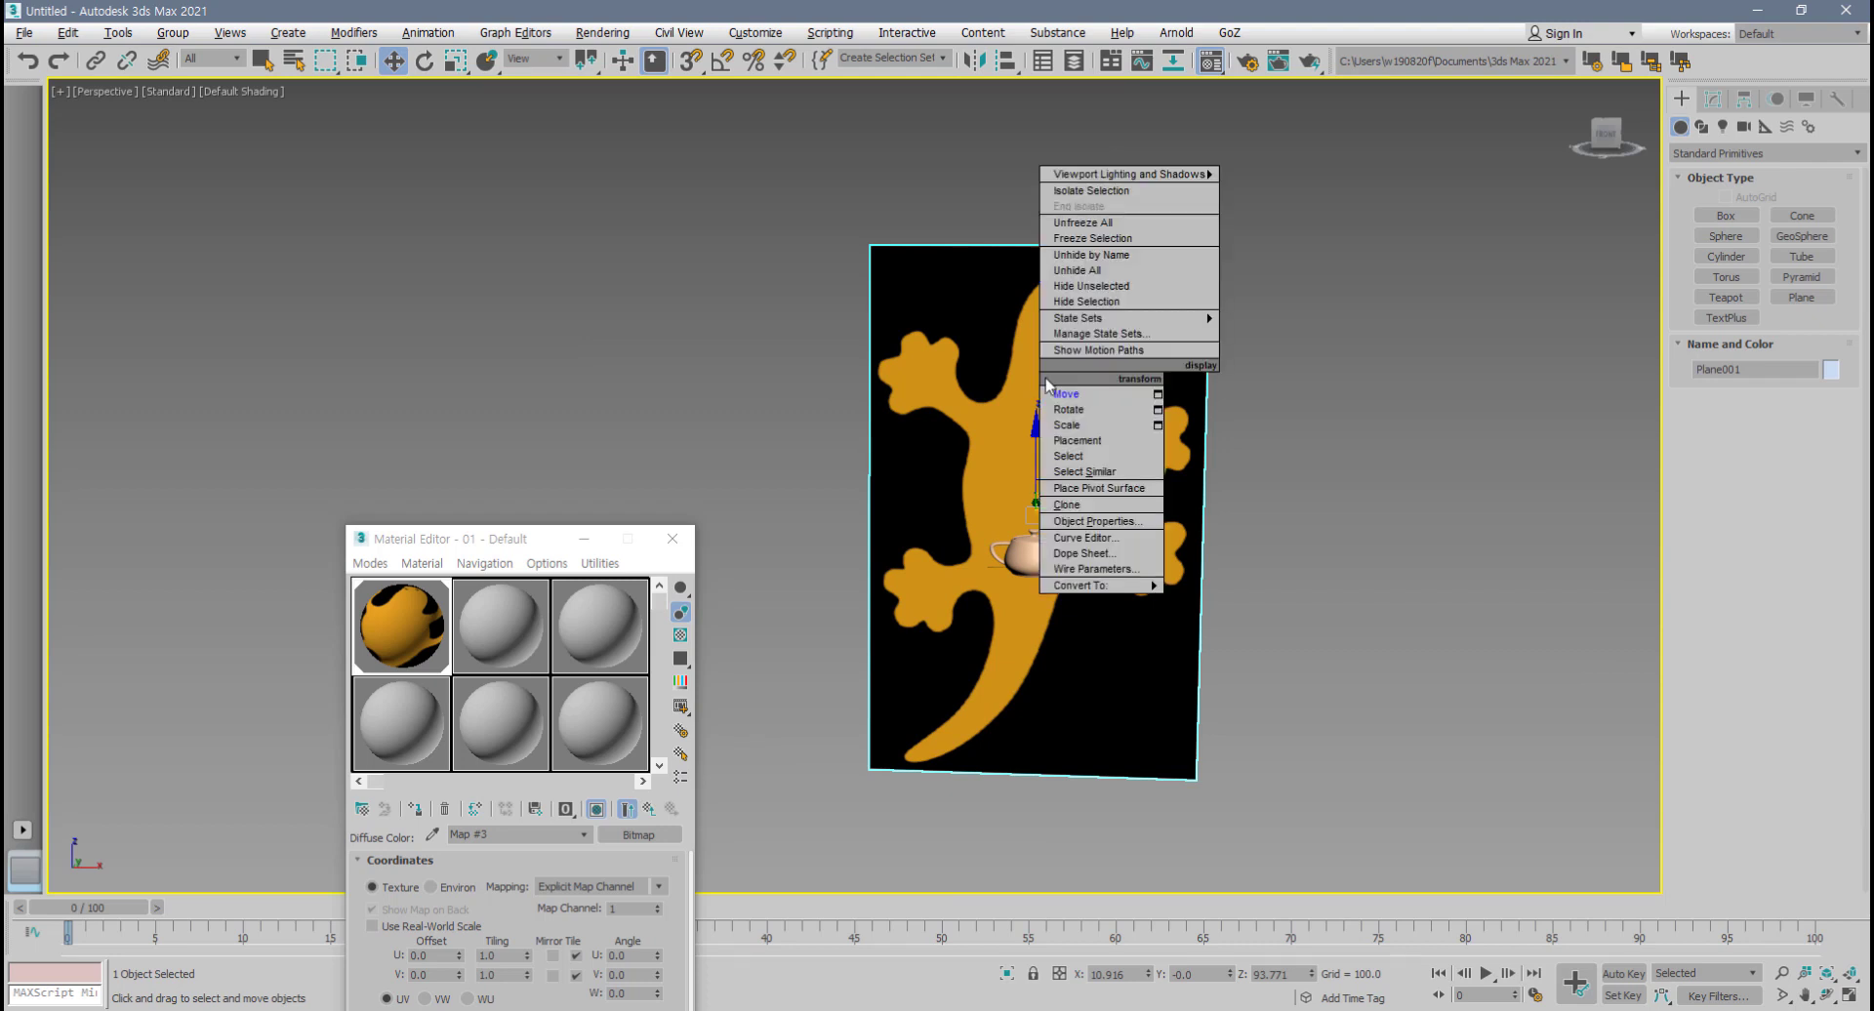
left_click(1128, 522)
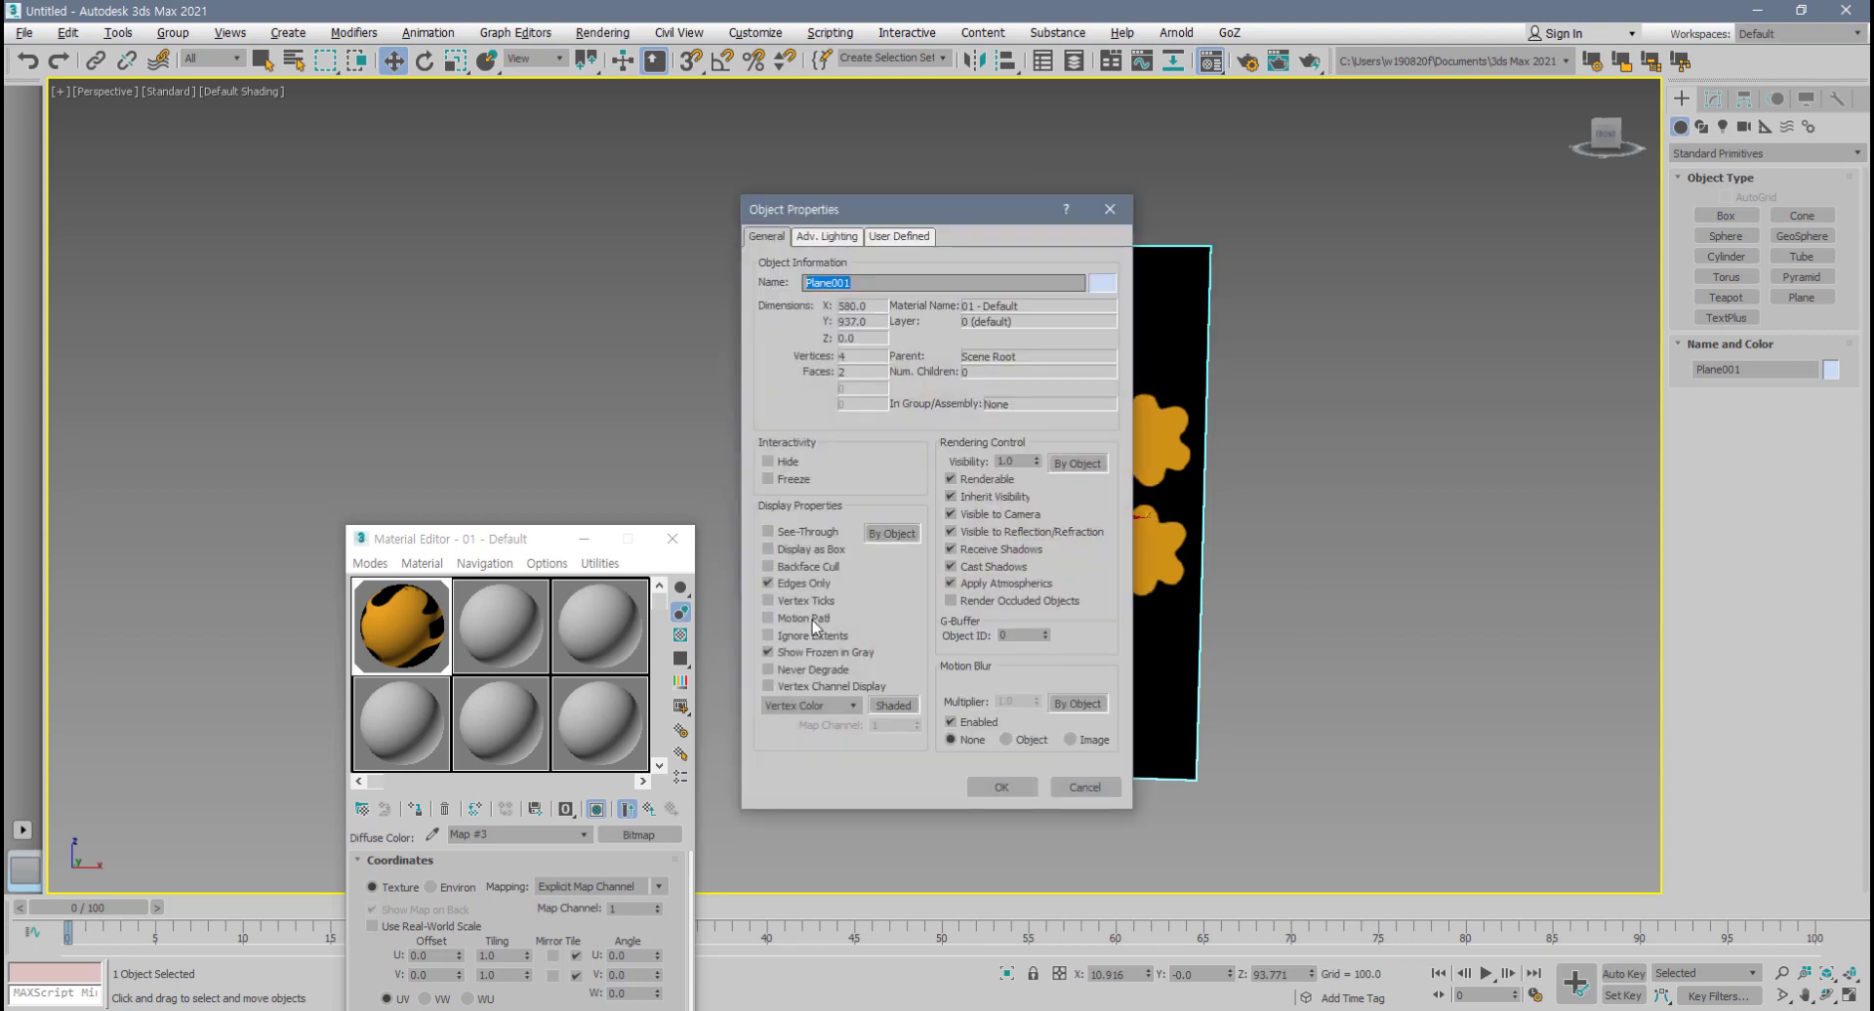
left_click(769, 567)
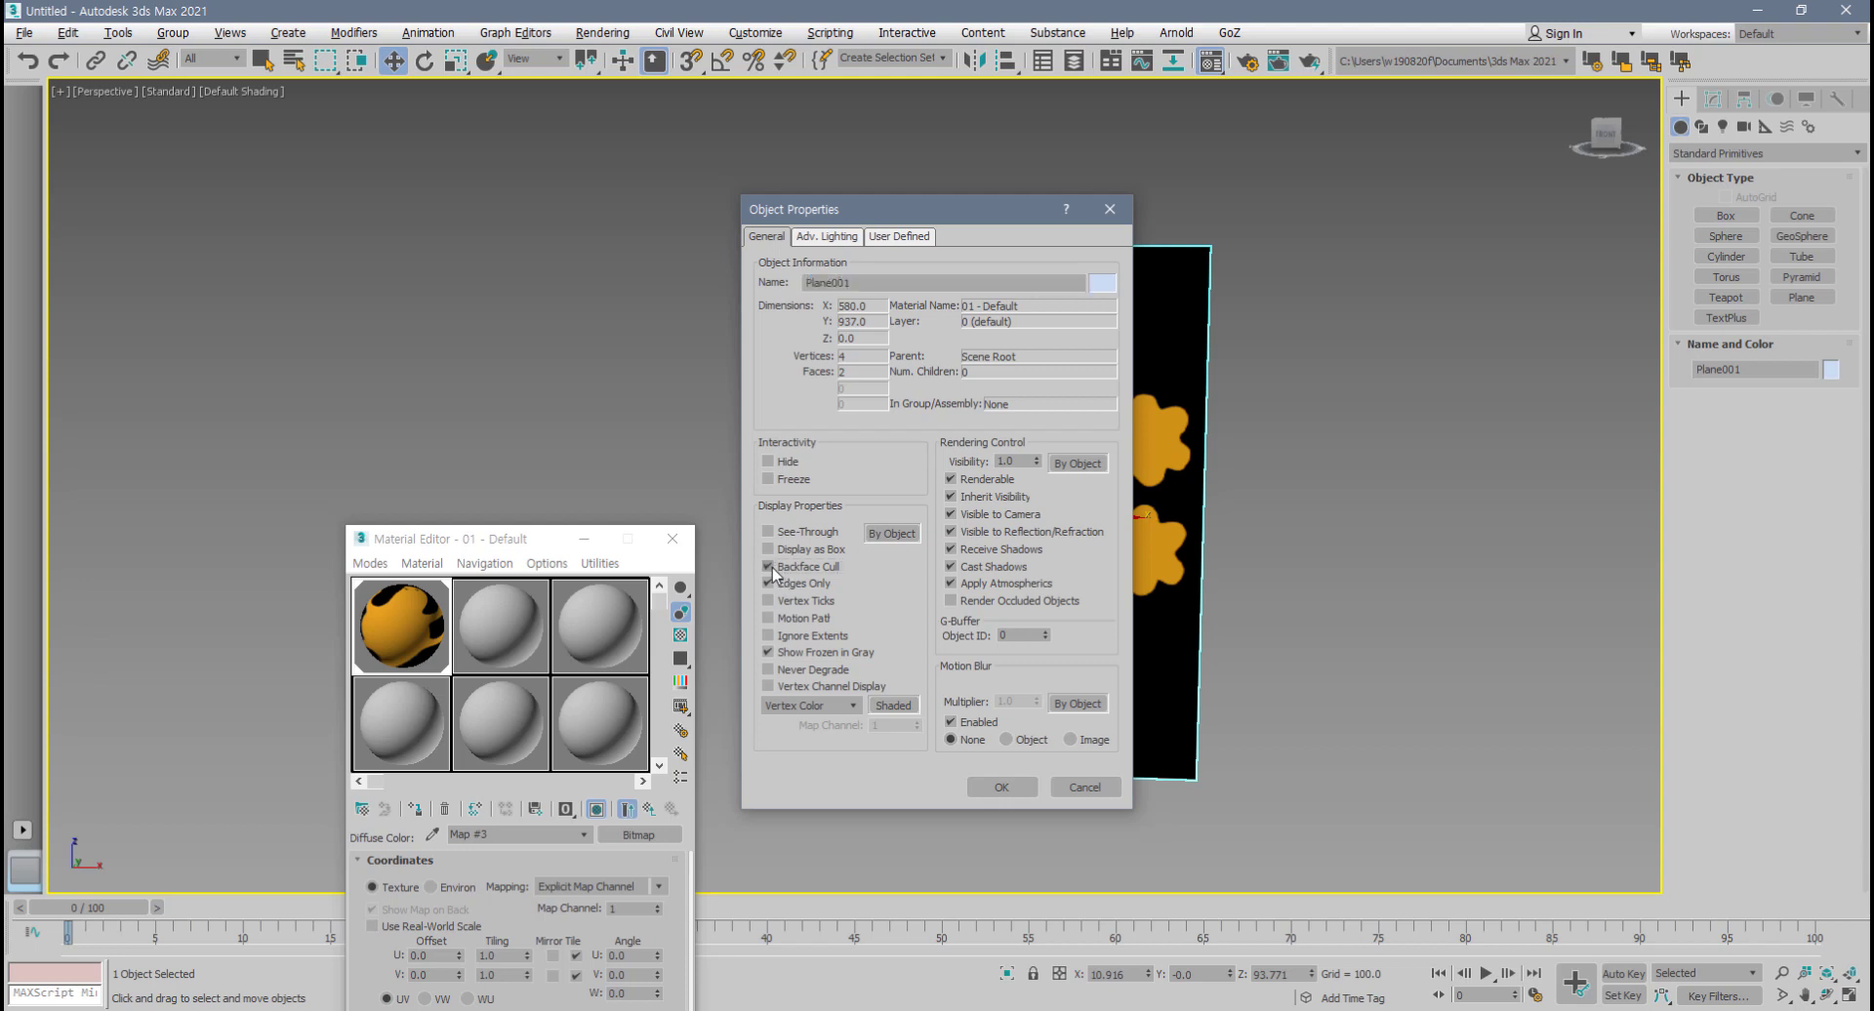
left_click(768, 581)
left_click(768, 583)
left_click_drag(933, 206, 714, 199)
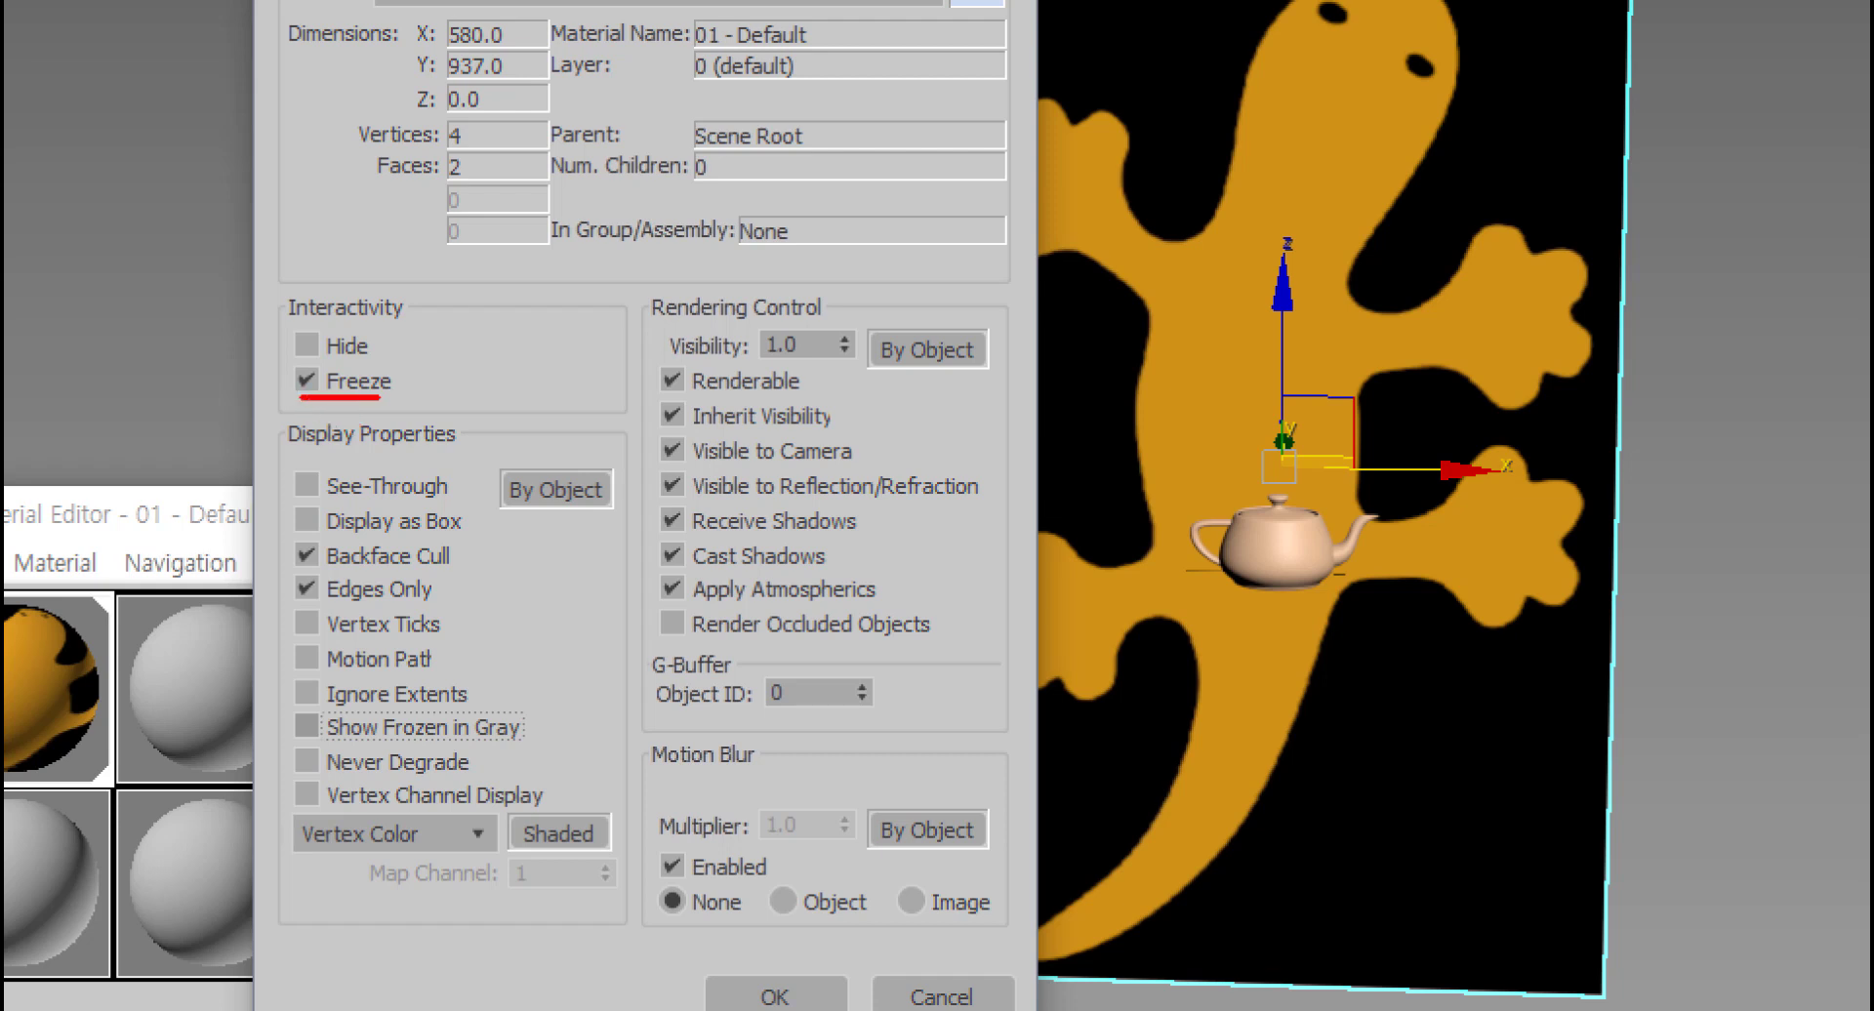
left_click_drag(303, 398, 389, 397)
left_click_drag(303, 573, 444, 569)
left_click_drag(330, 736, 522, 729)
left_click_drag(290, 369, 291, 402)
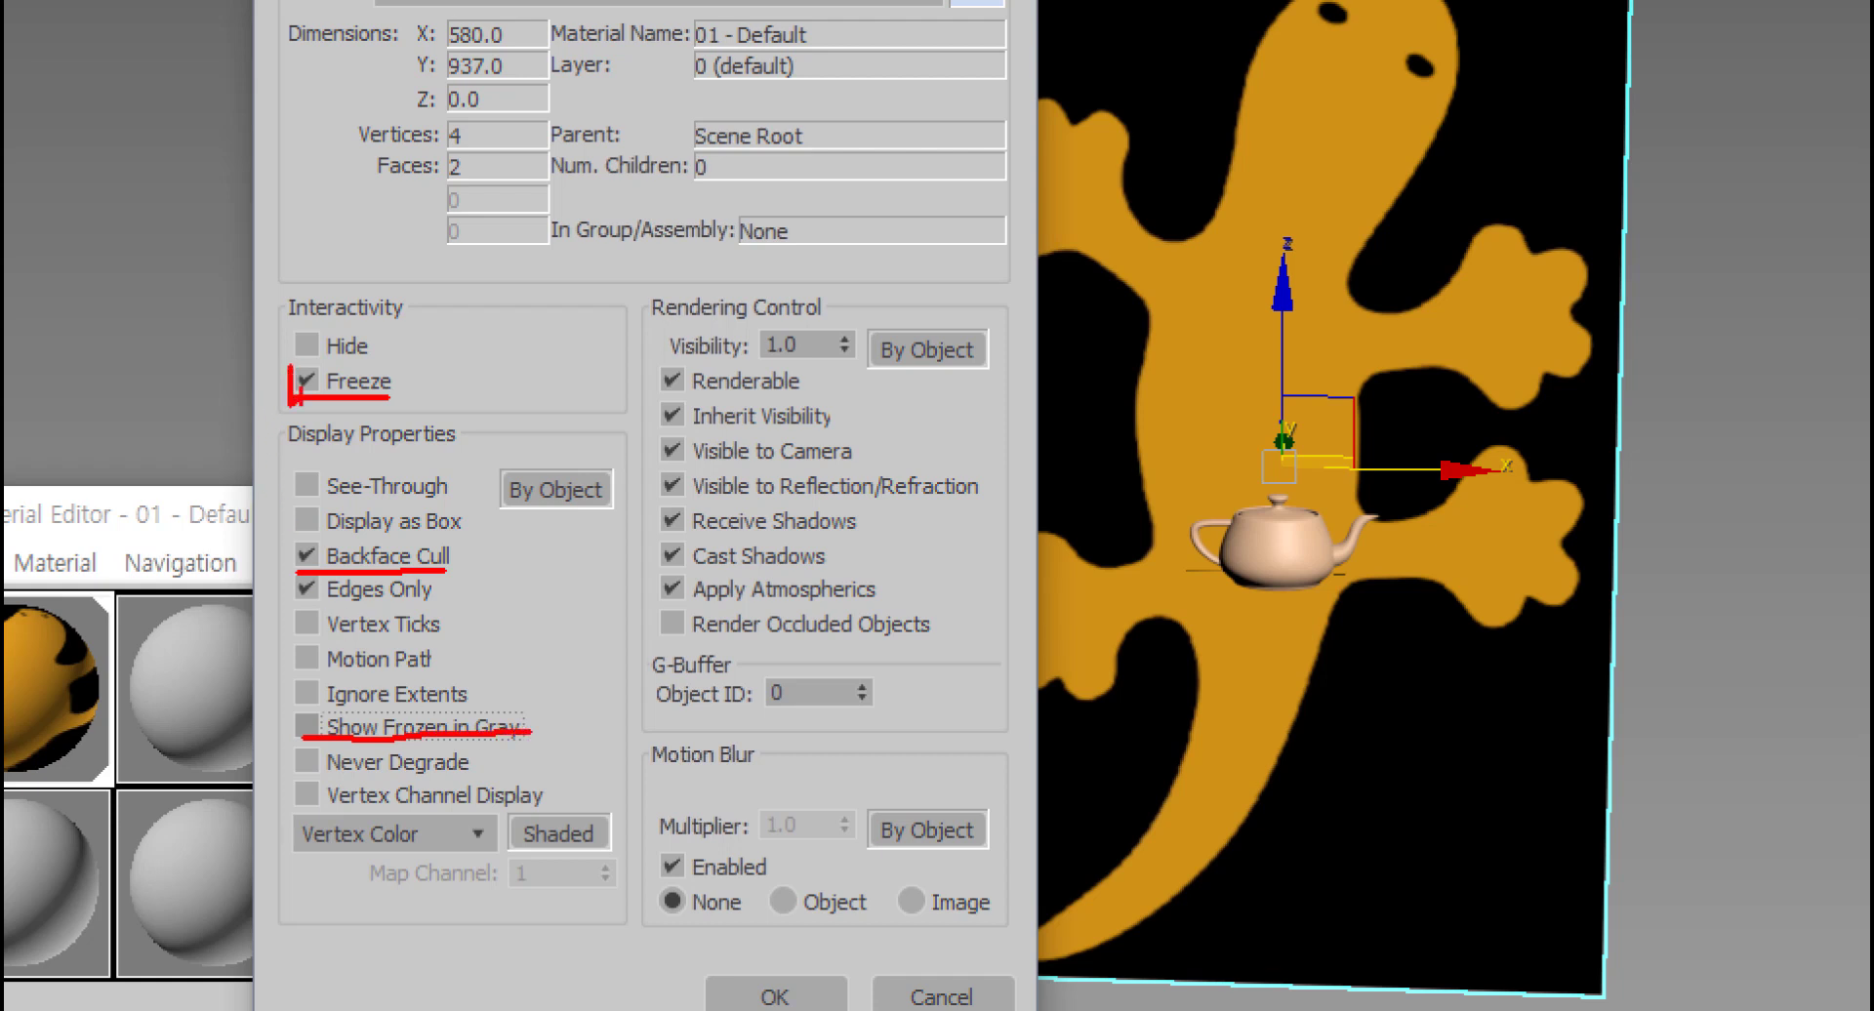
left_click_drag(274, 548, 295, 551)
left_click_drag(280, 722, 306, 719)
key("Escape")
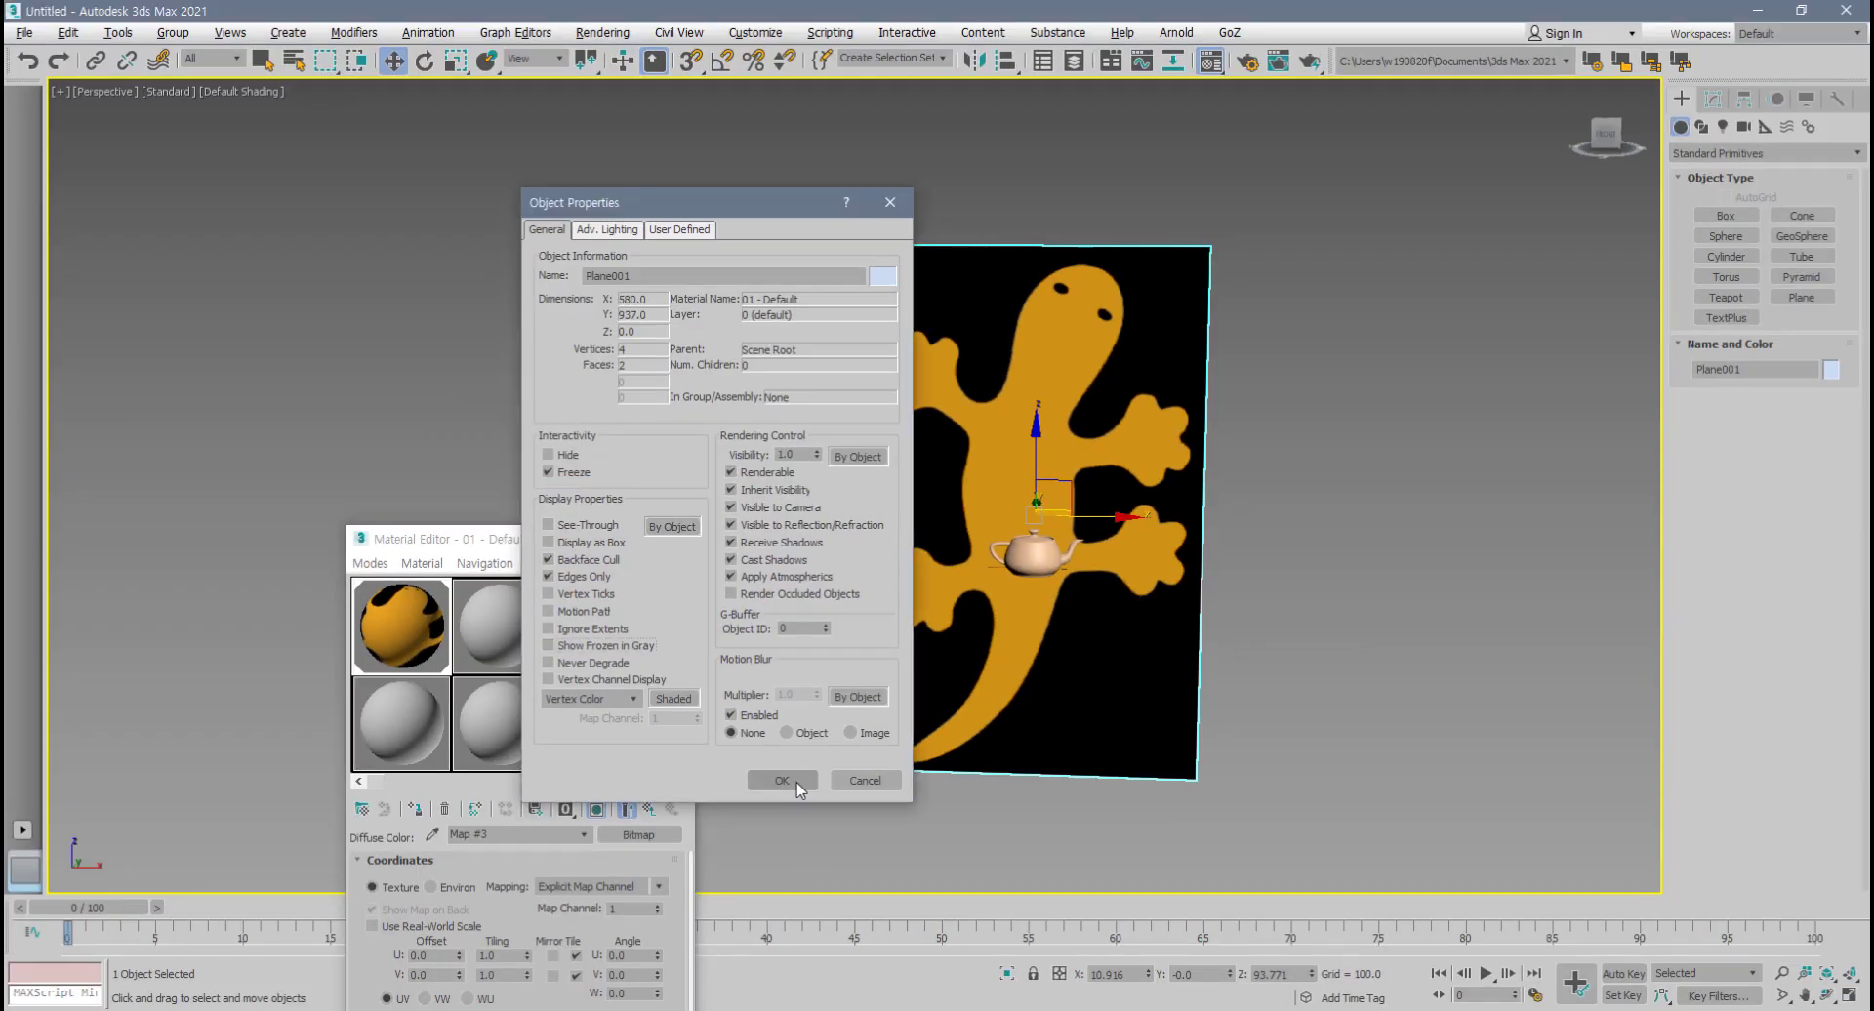
- Apply the plane's object properties and select the teapot from behind the plane
left_click(781, 781)
mouse_move(1085, 591)
middle_mouse_down("alt")
mouse_move(1149, 606)
mouse_move(898, 640)
mouse_move(1109, 569)
middle_mouse_up("alt")
scroll(1033, 571, "up", 3)
left_click(984, 536)
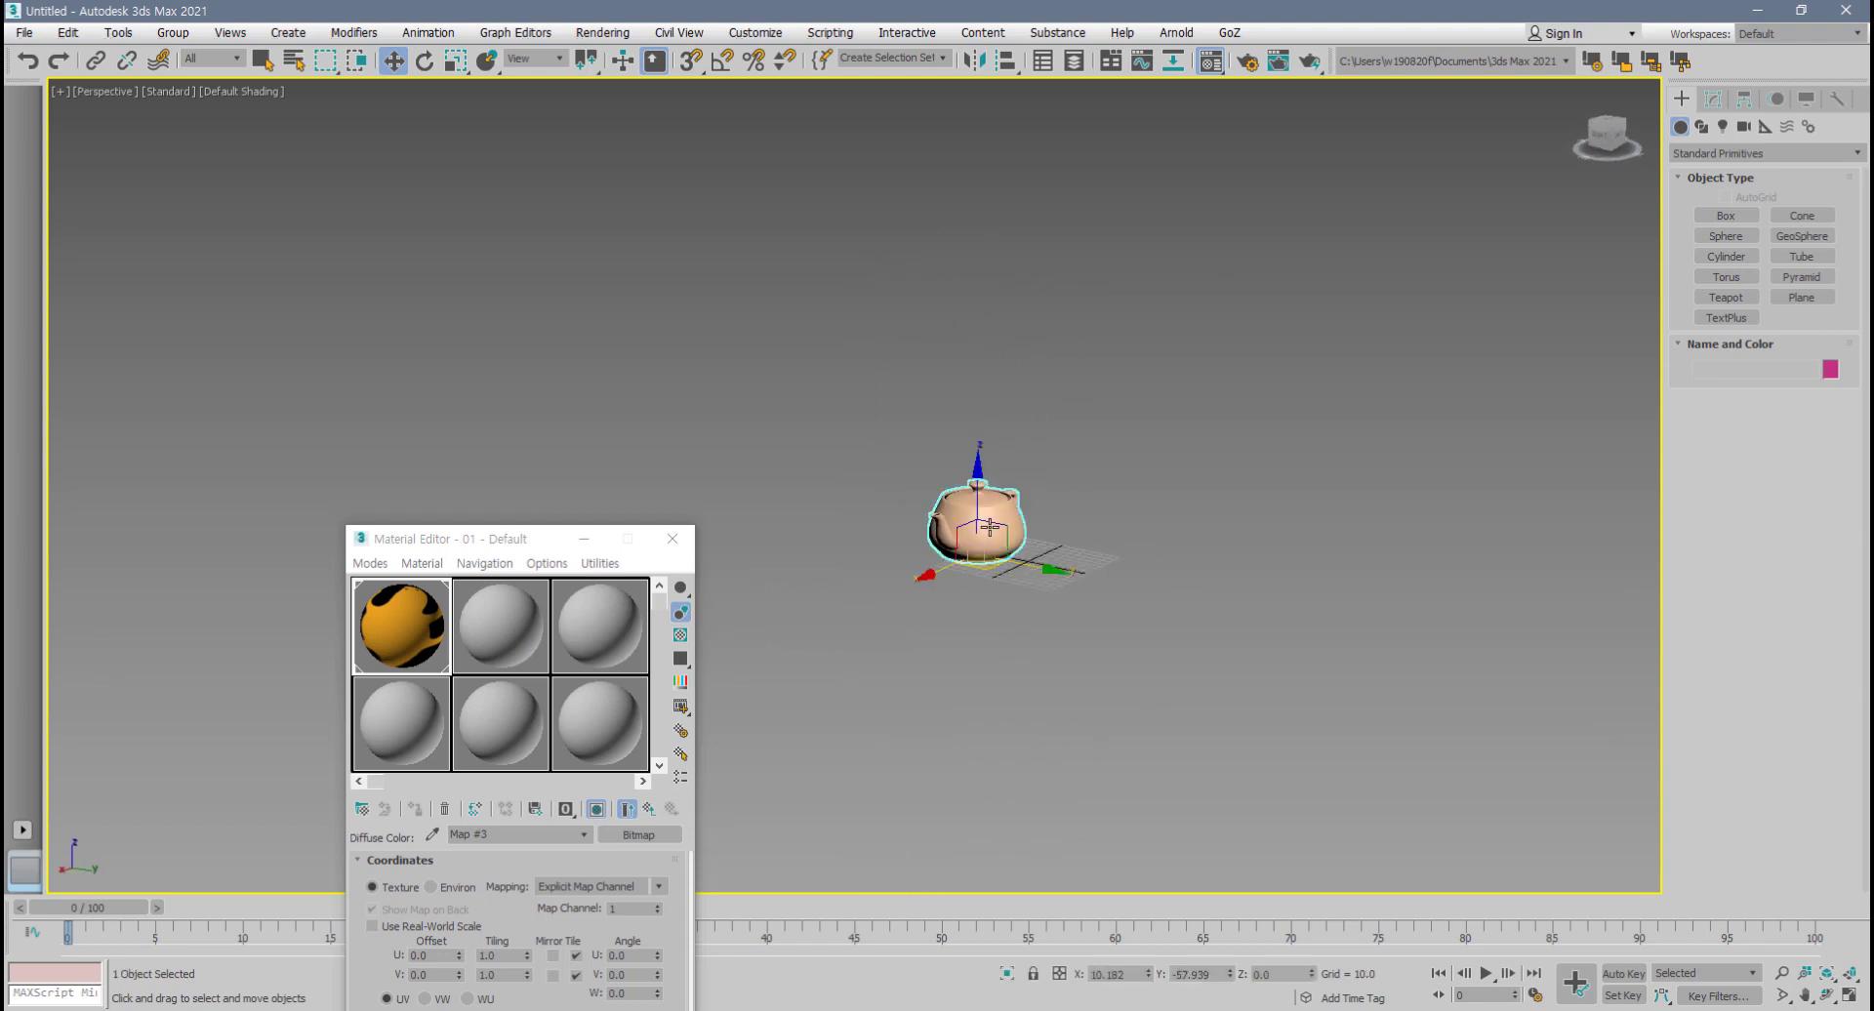
middle_click_drag(983, 536, 1110, 615, "alt")
scroll(1108, 613, "down", 3)
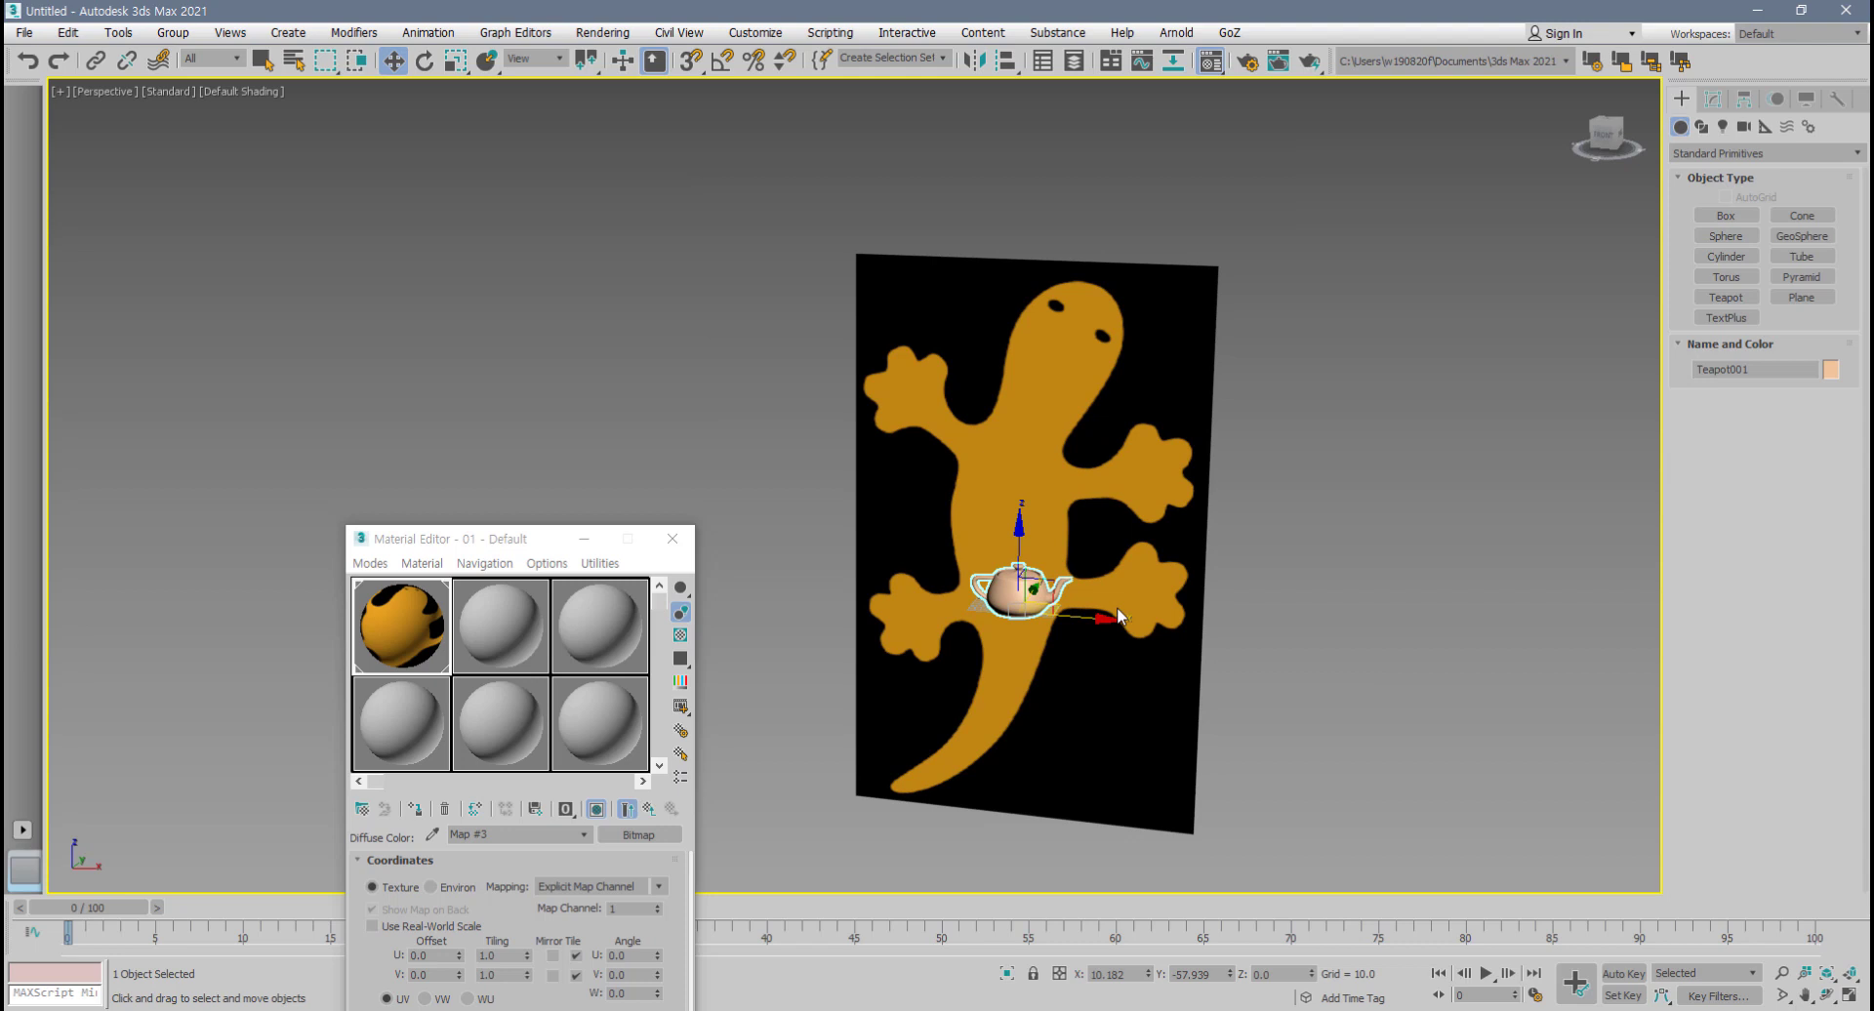
- Turn on edged faces in the Perspective viewport and compare the plane's display from behind with edges on and off
key("F4")
scroll(1117, 607, "up", 2)
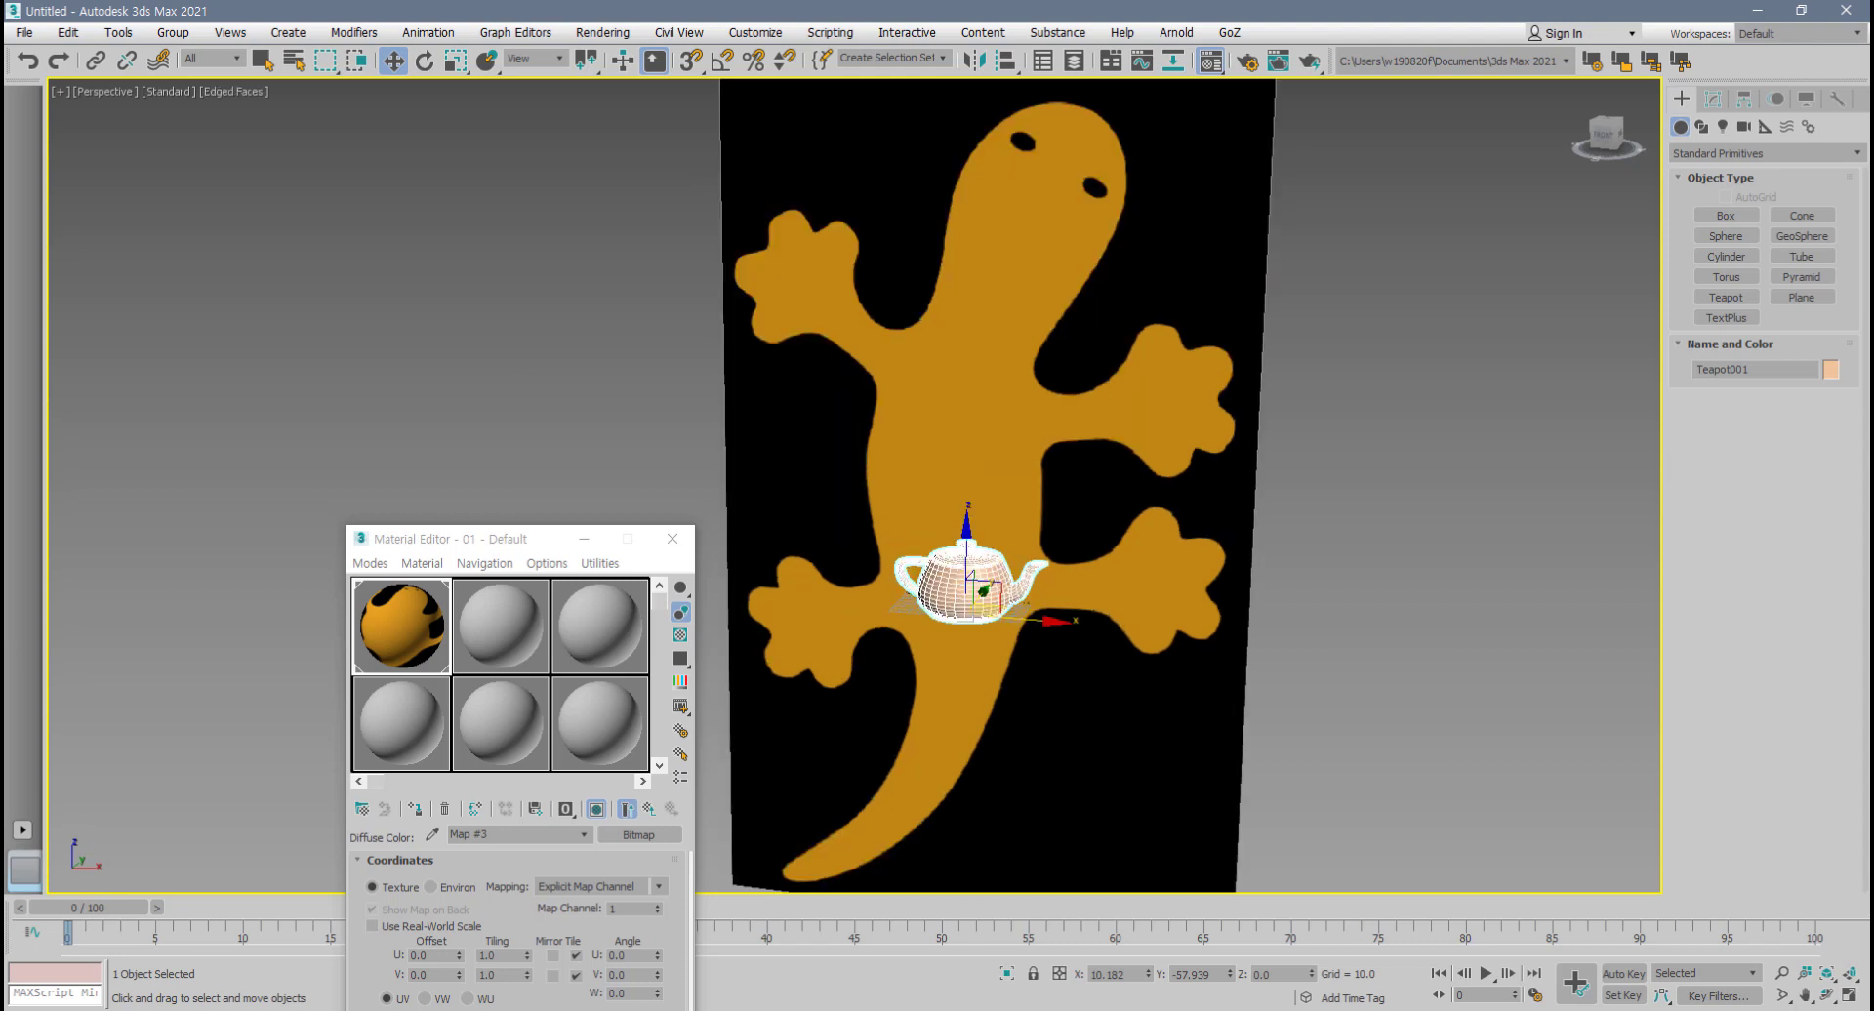
middle_click_drag(1046, 400, 951, 535, "alt")
mouse_move(1086, 406)
middle_mouse_down("alt")
mouse_move(988, 408)
mouse_move(1152, 408)
mouse_move(1057, 414)
middle_mouse_up("alt")
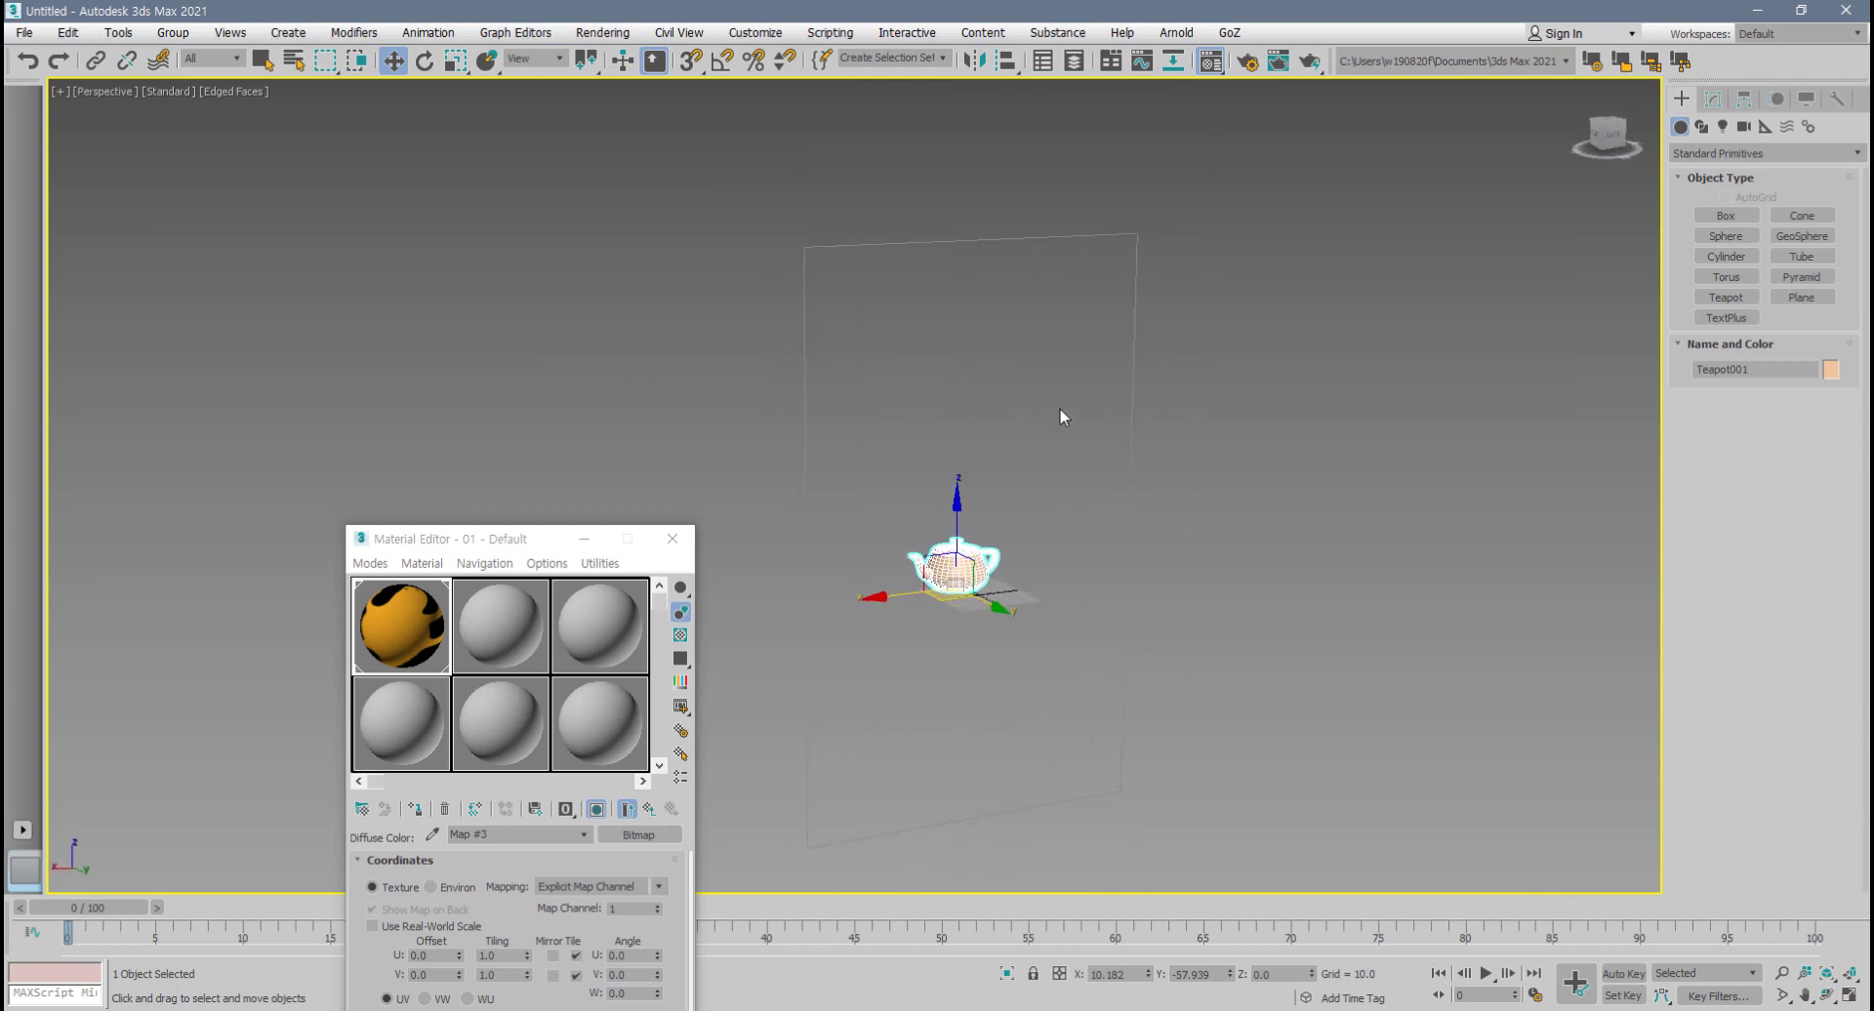
key("F4")
key("F4")
key("F4")
key("F4")
middle_click_drag(947, 607, 1209, 603, "alt")
- Close the Material Editor and delete the teapot
left_click(675, 543)
middle_click_drag(1005, 647, 1001, 616, "alt")
scroll(969, 588, "up", 2)
key("Delete")
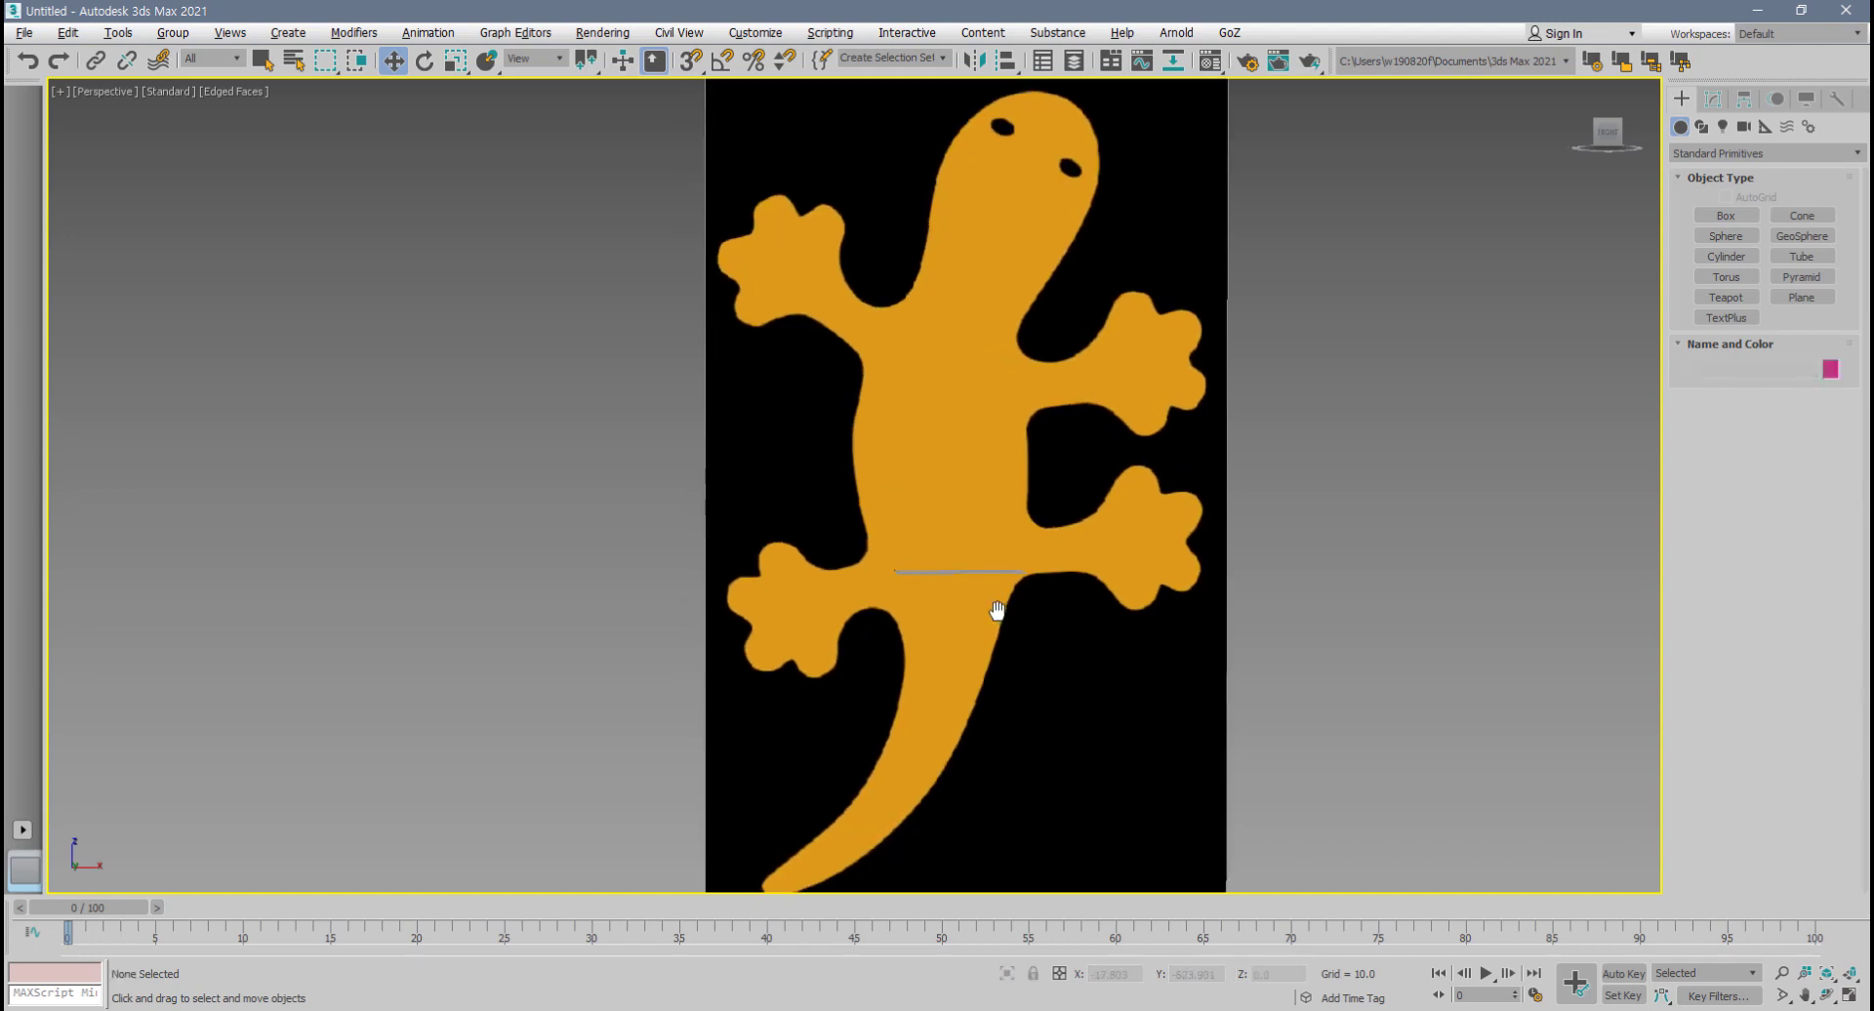
- Maximize the Front viewport on the lizard plane and hide its grid
key("alt+w")
middle_click_drag(1222, 581, 1172, 581)
mouse_move(1218, 325)
middle_mouse_down()
mouse_move(1220, 304)
mouse_move(1182, 334)
middle_mouse_up()
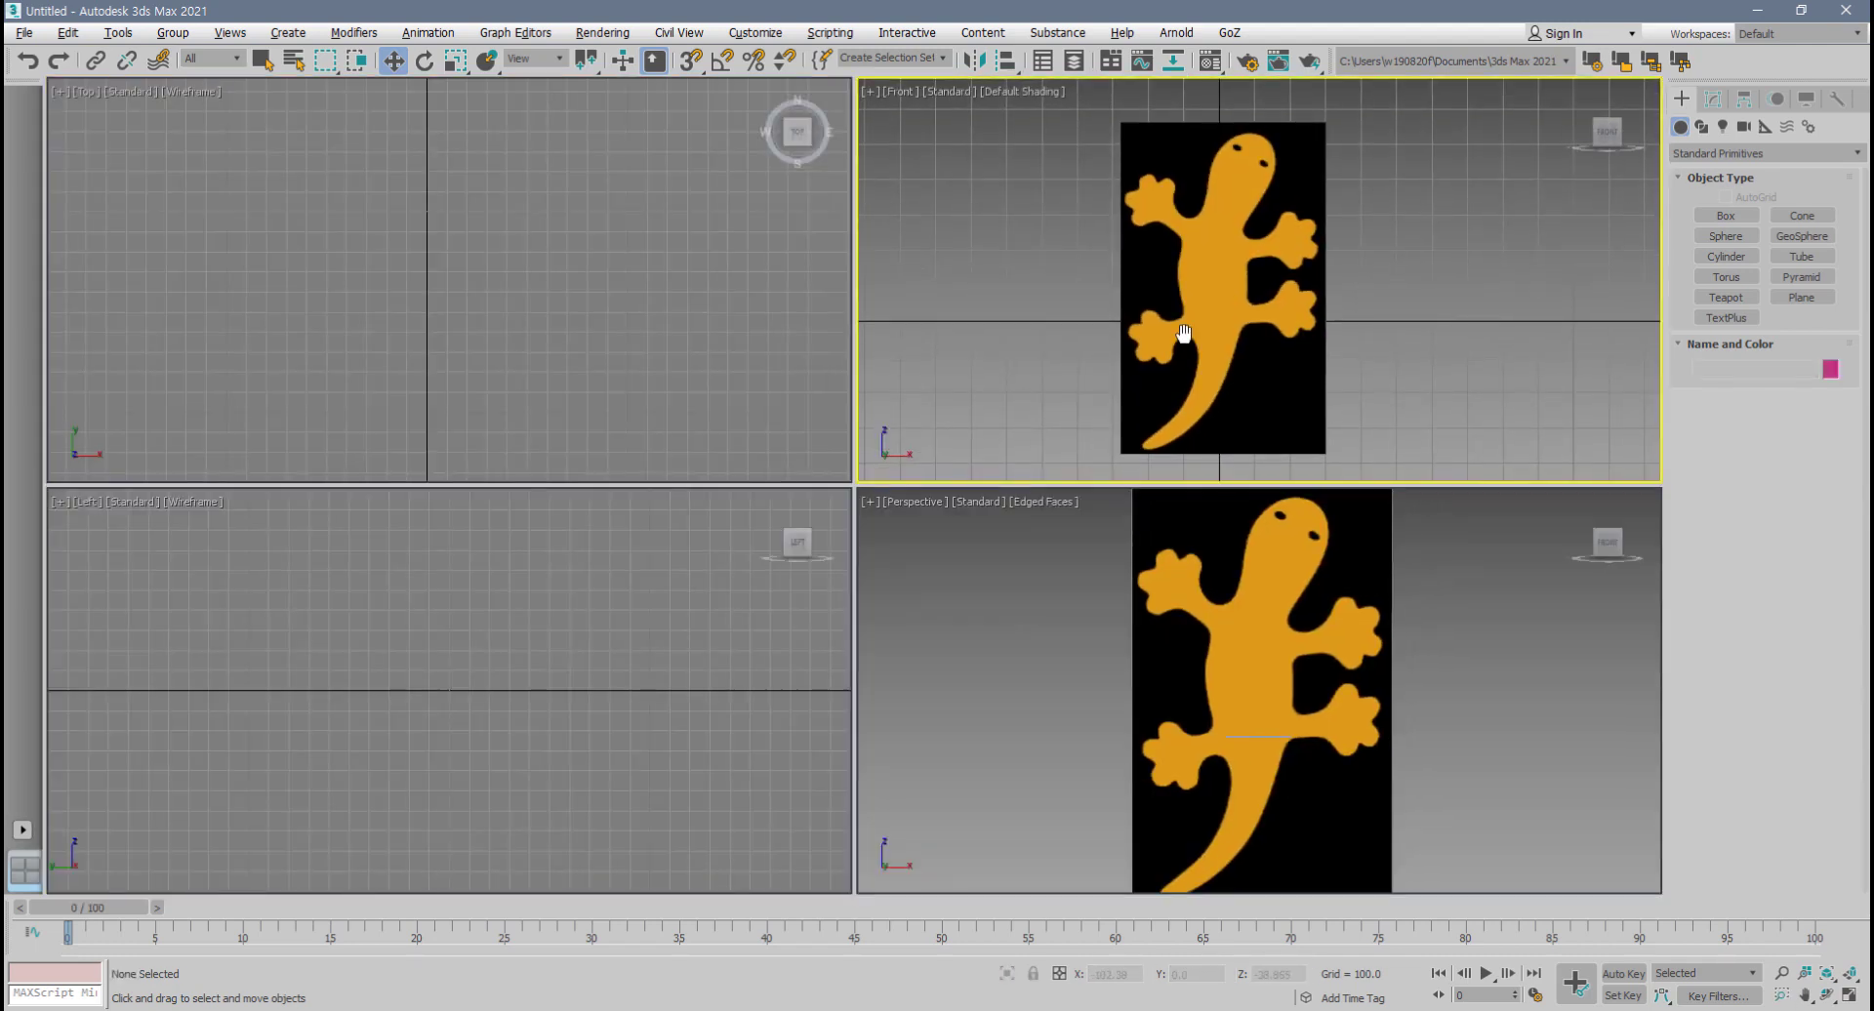
key("alt+w")
middle_click_drag(850, 553, 899, 596)
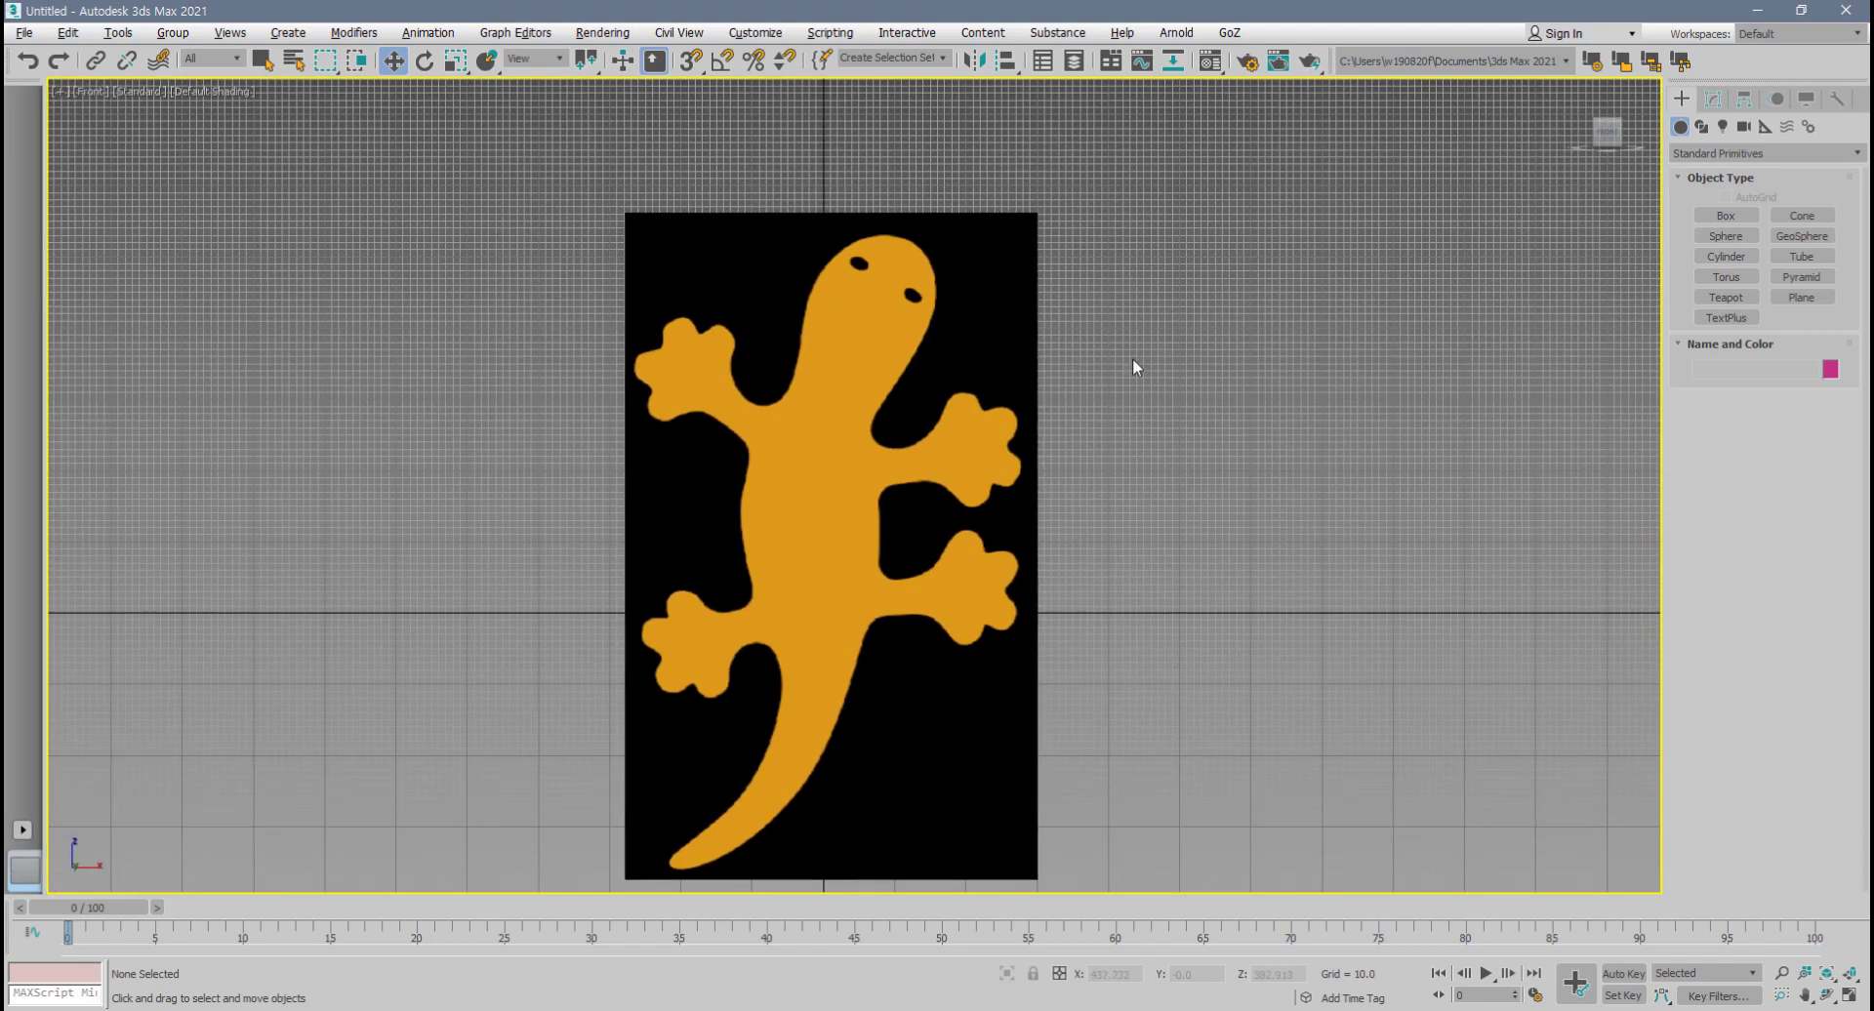
middle_click_drag(1132, 360, 1135, 355)
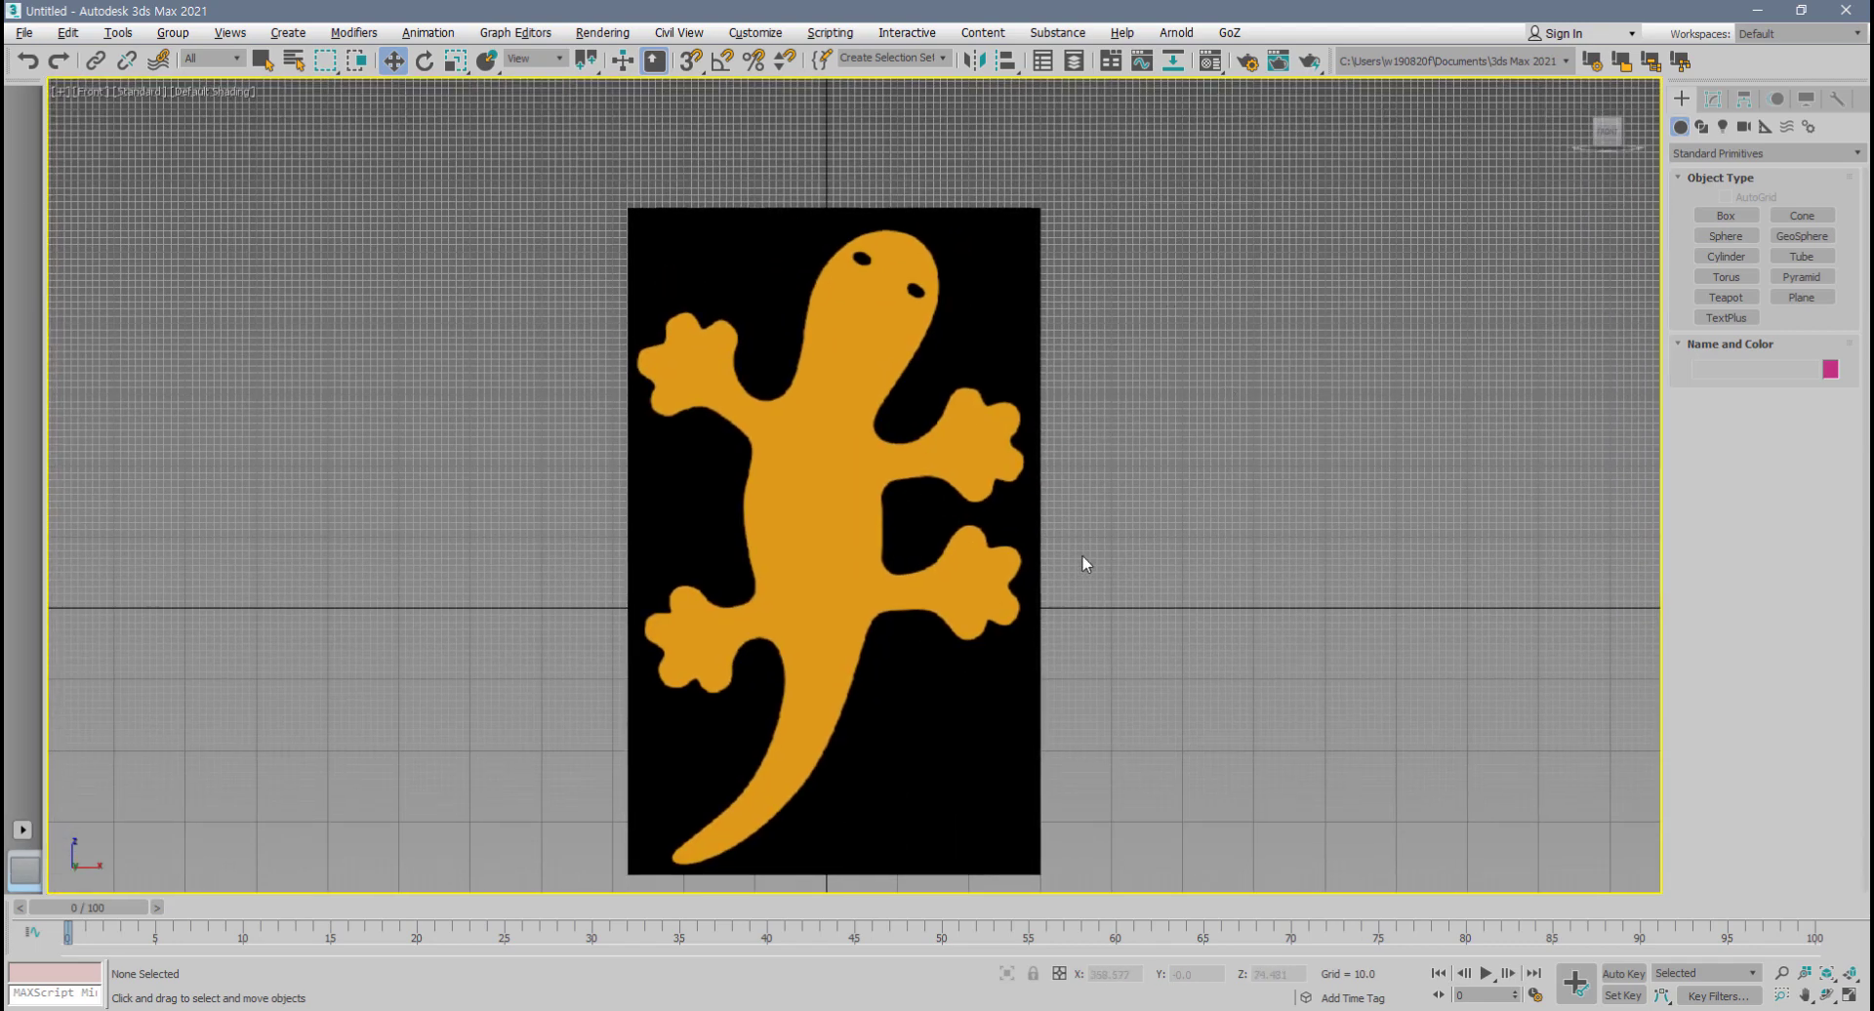
middle_click_drag(1083, 554, 1077, 504)
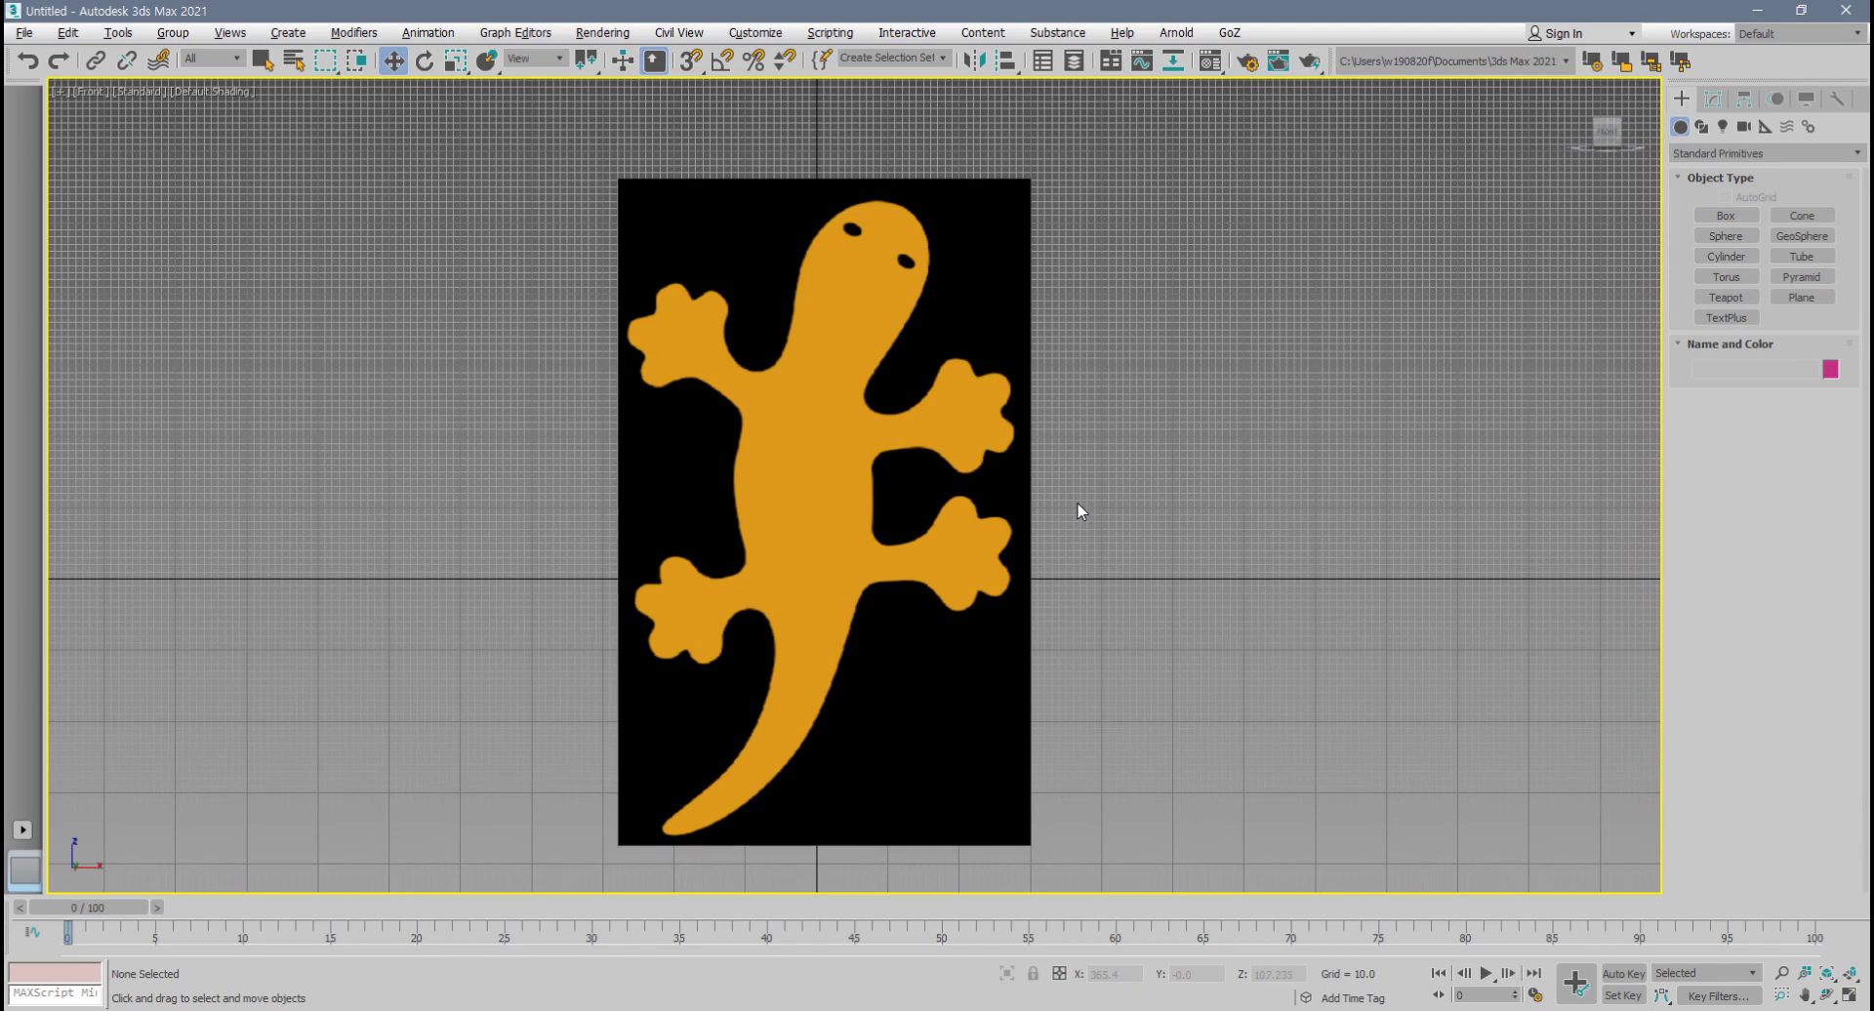
key("g")
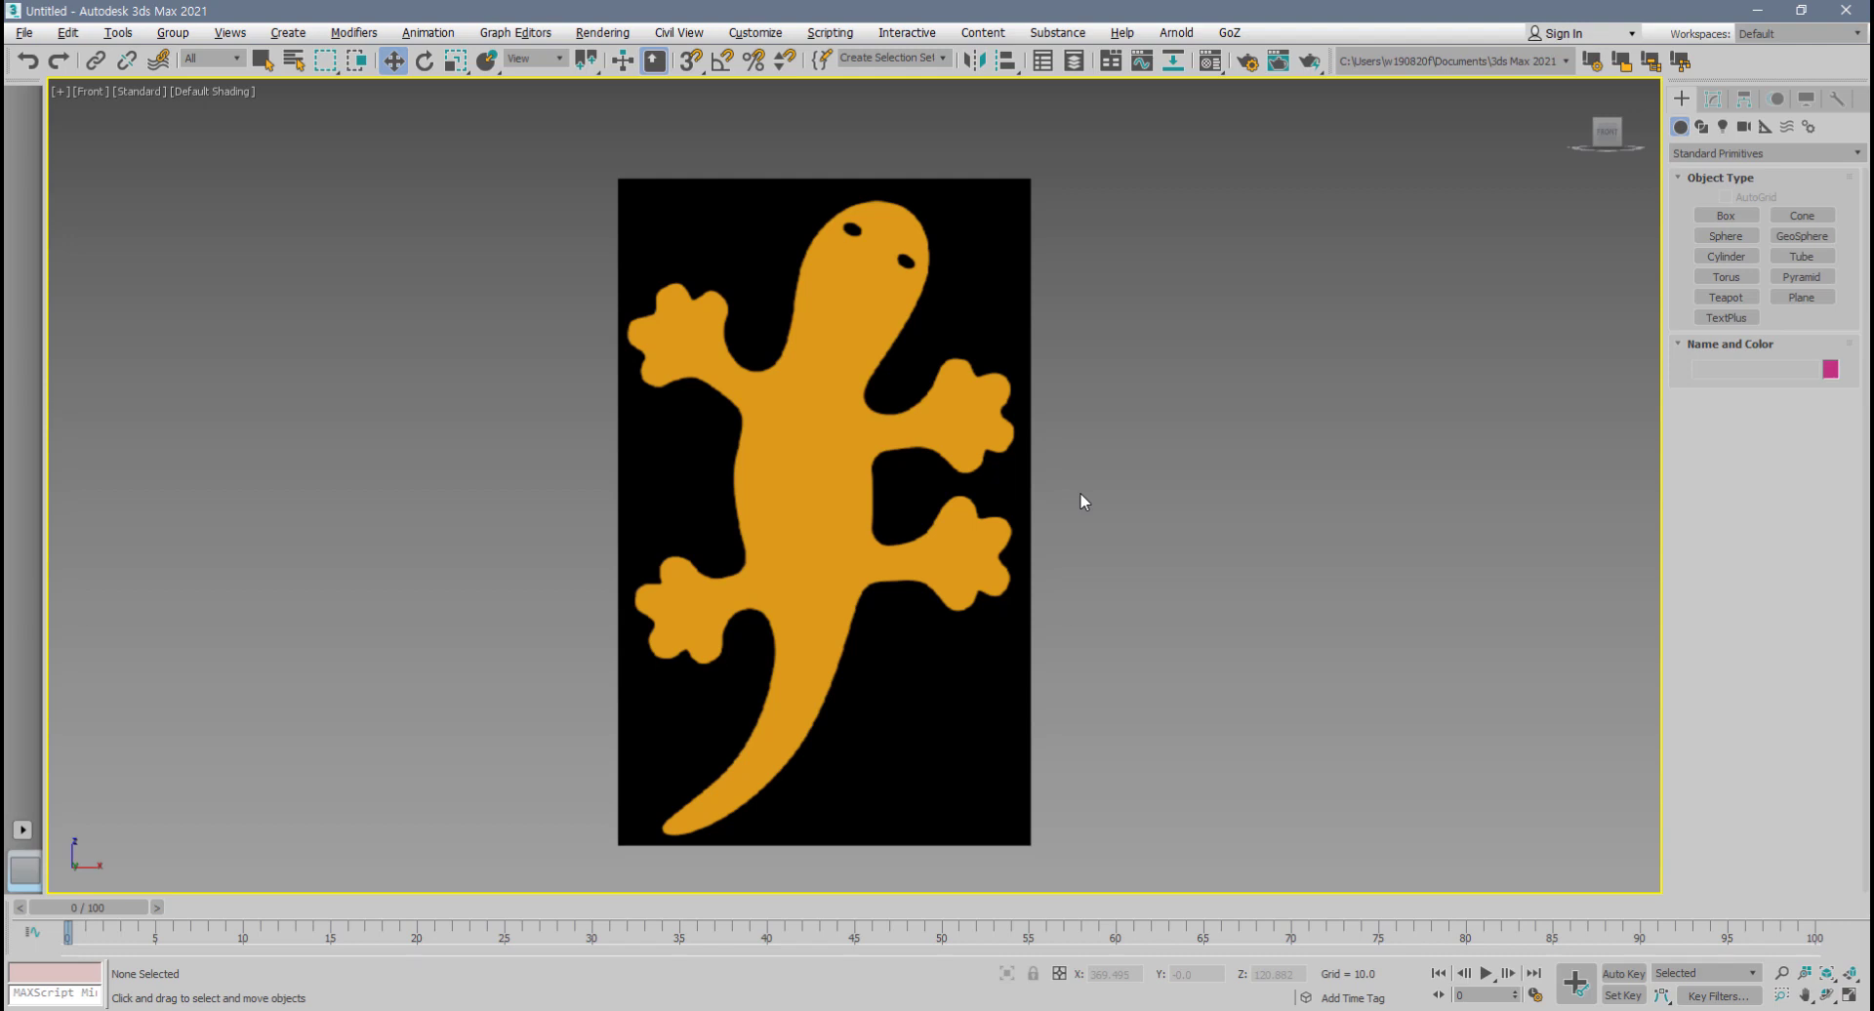
- Draw an open zigzag spline line with seven Corner vertices in the empty area beside the lizard plane
middle_click_drag(1075, 493, 970, 418)
scroll(902, 455, "up", 2)
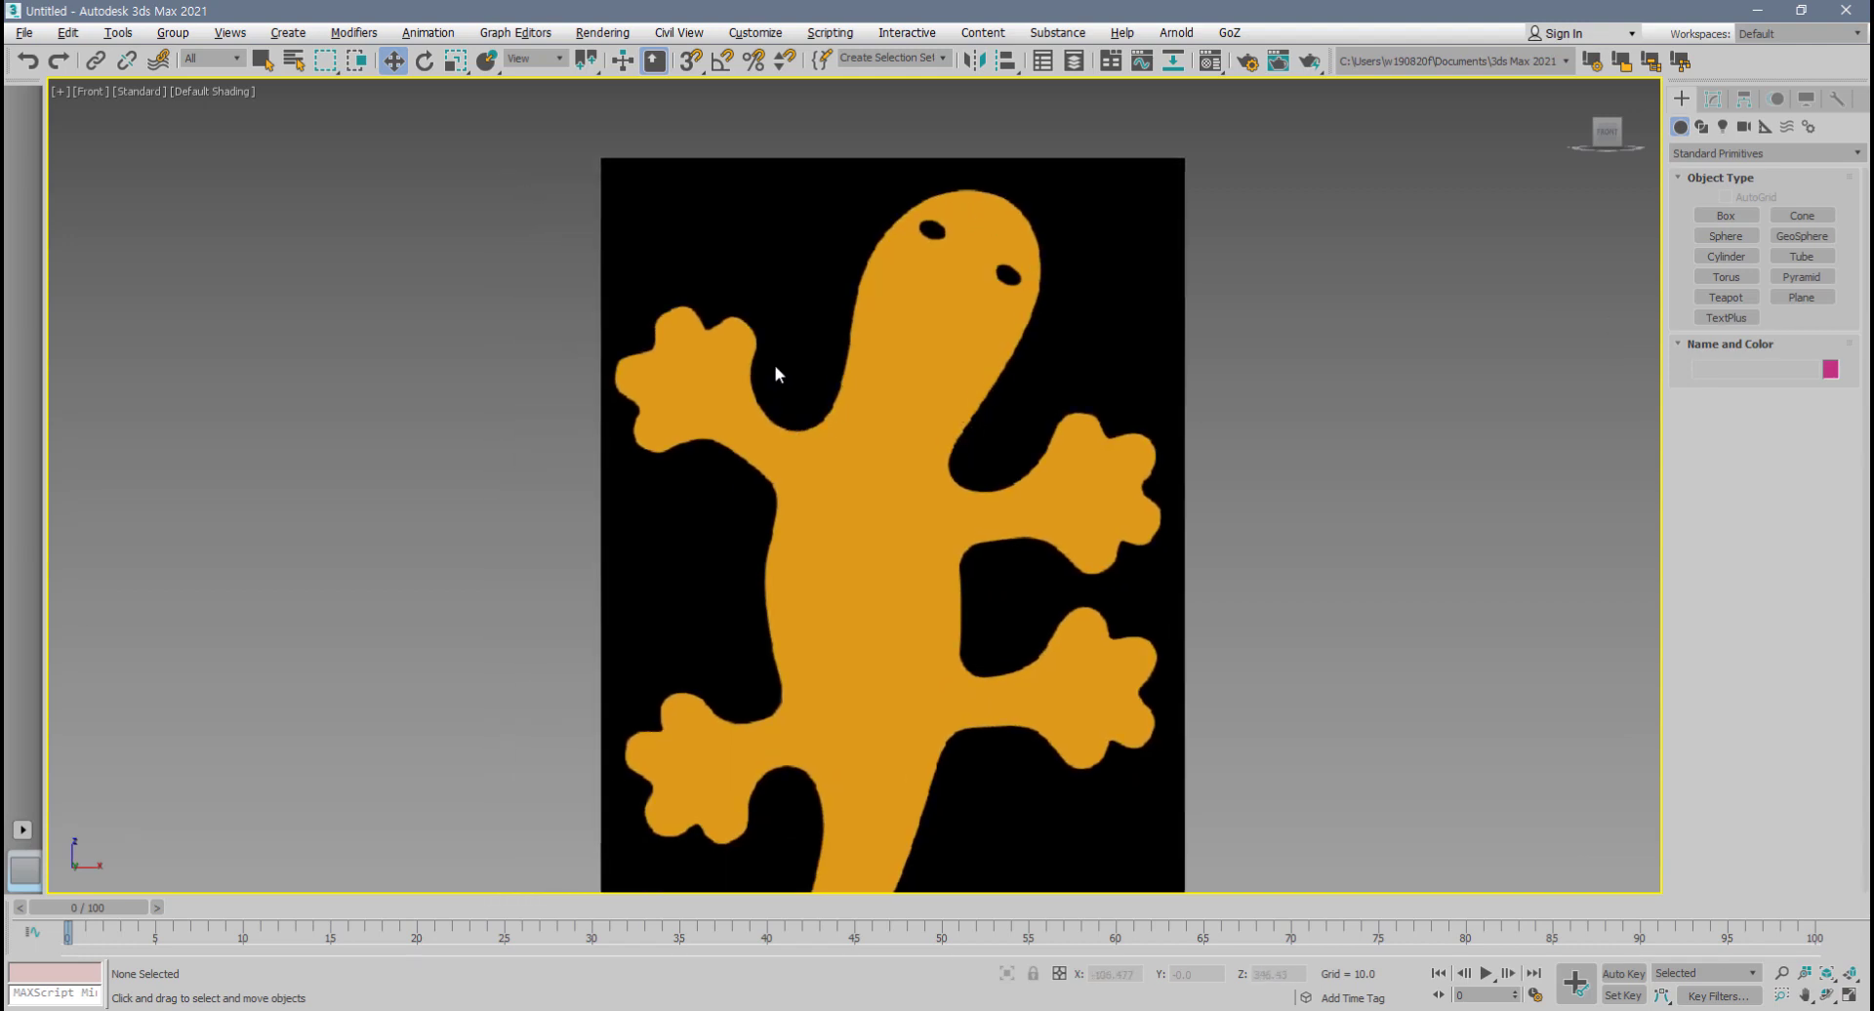
middle_click_drag(651, 424, 652, 406)
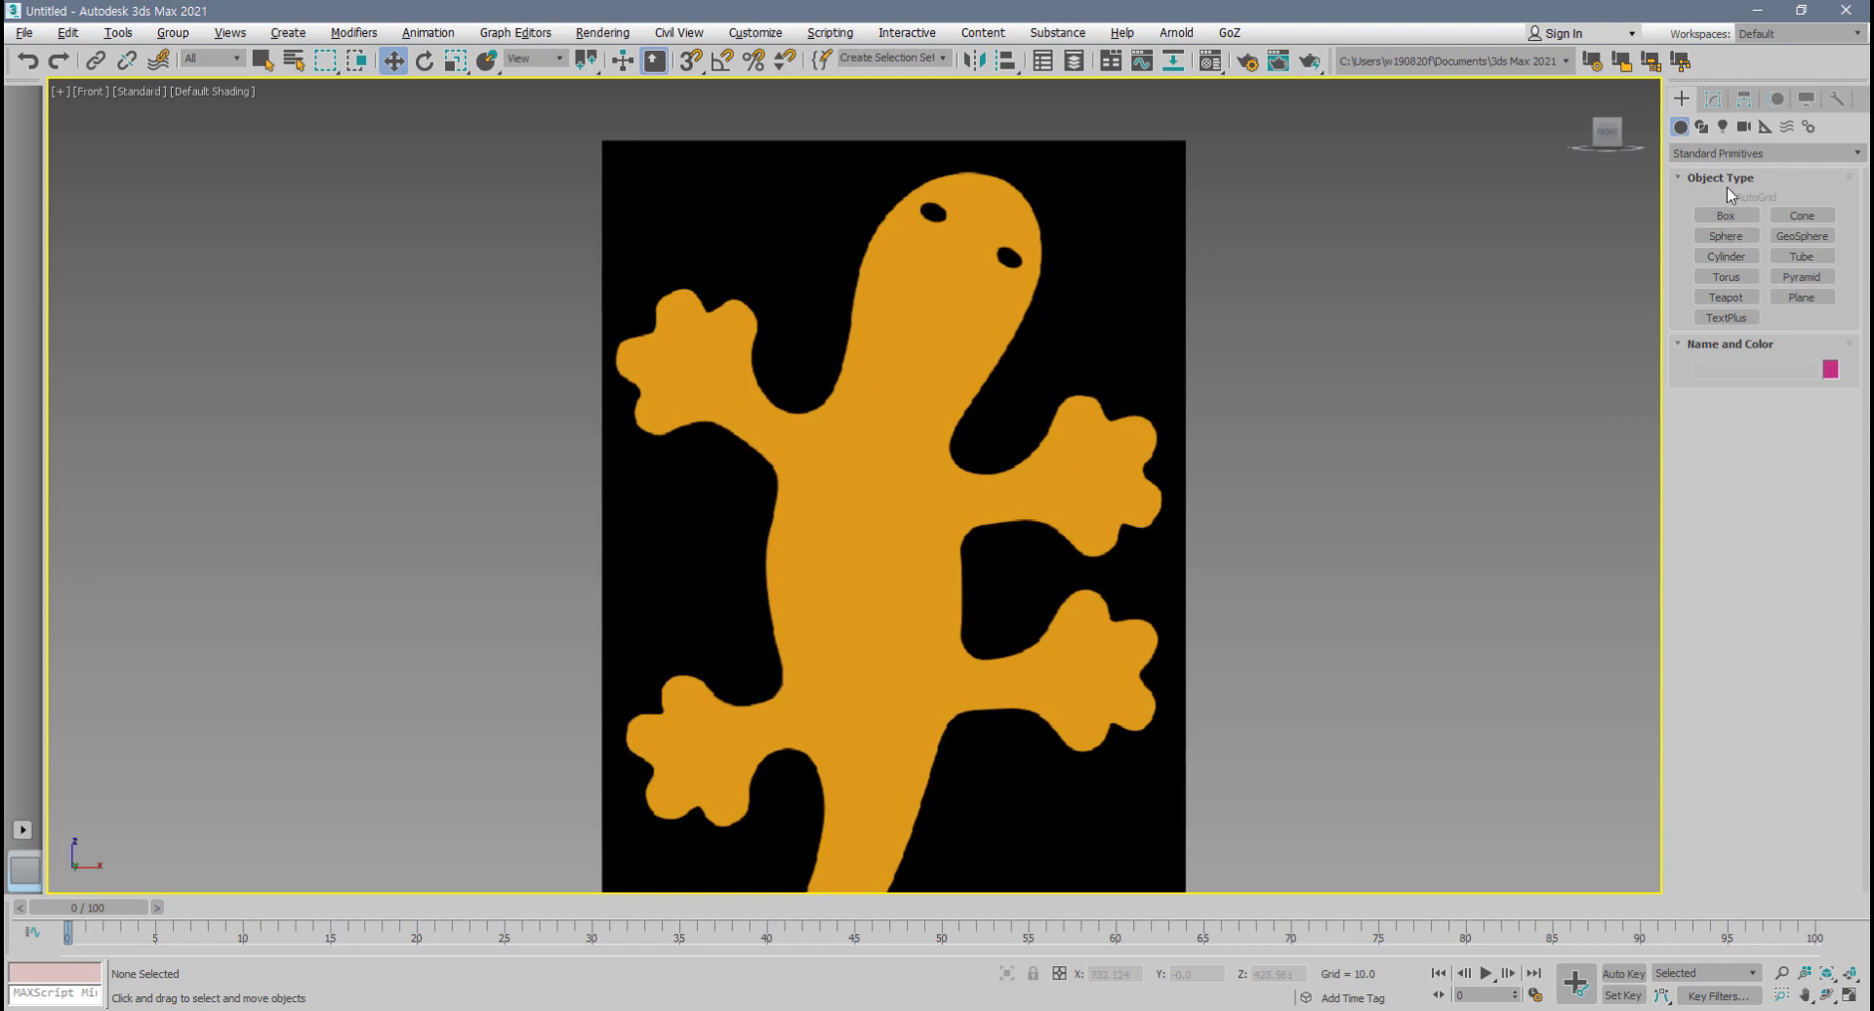
left_click(1702, 129)
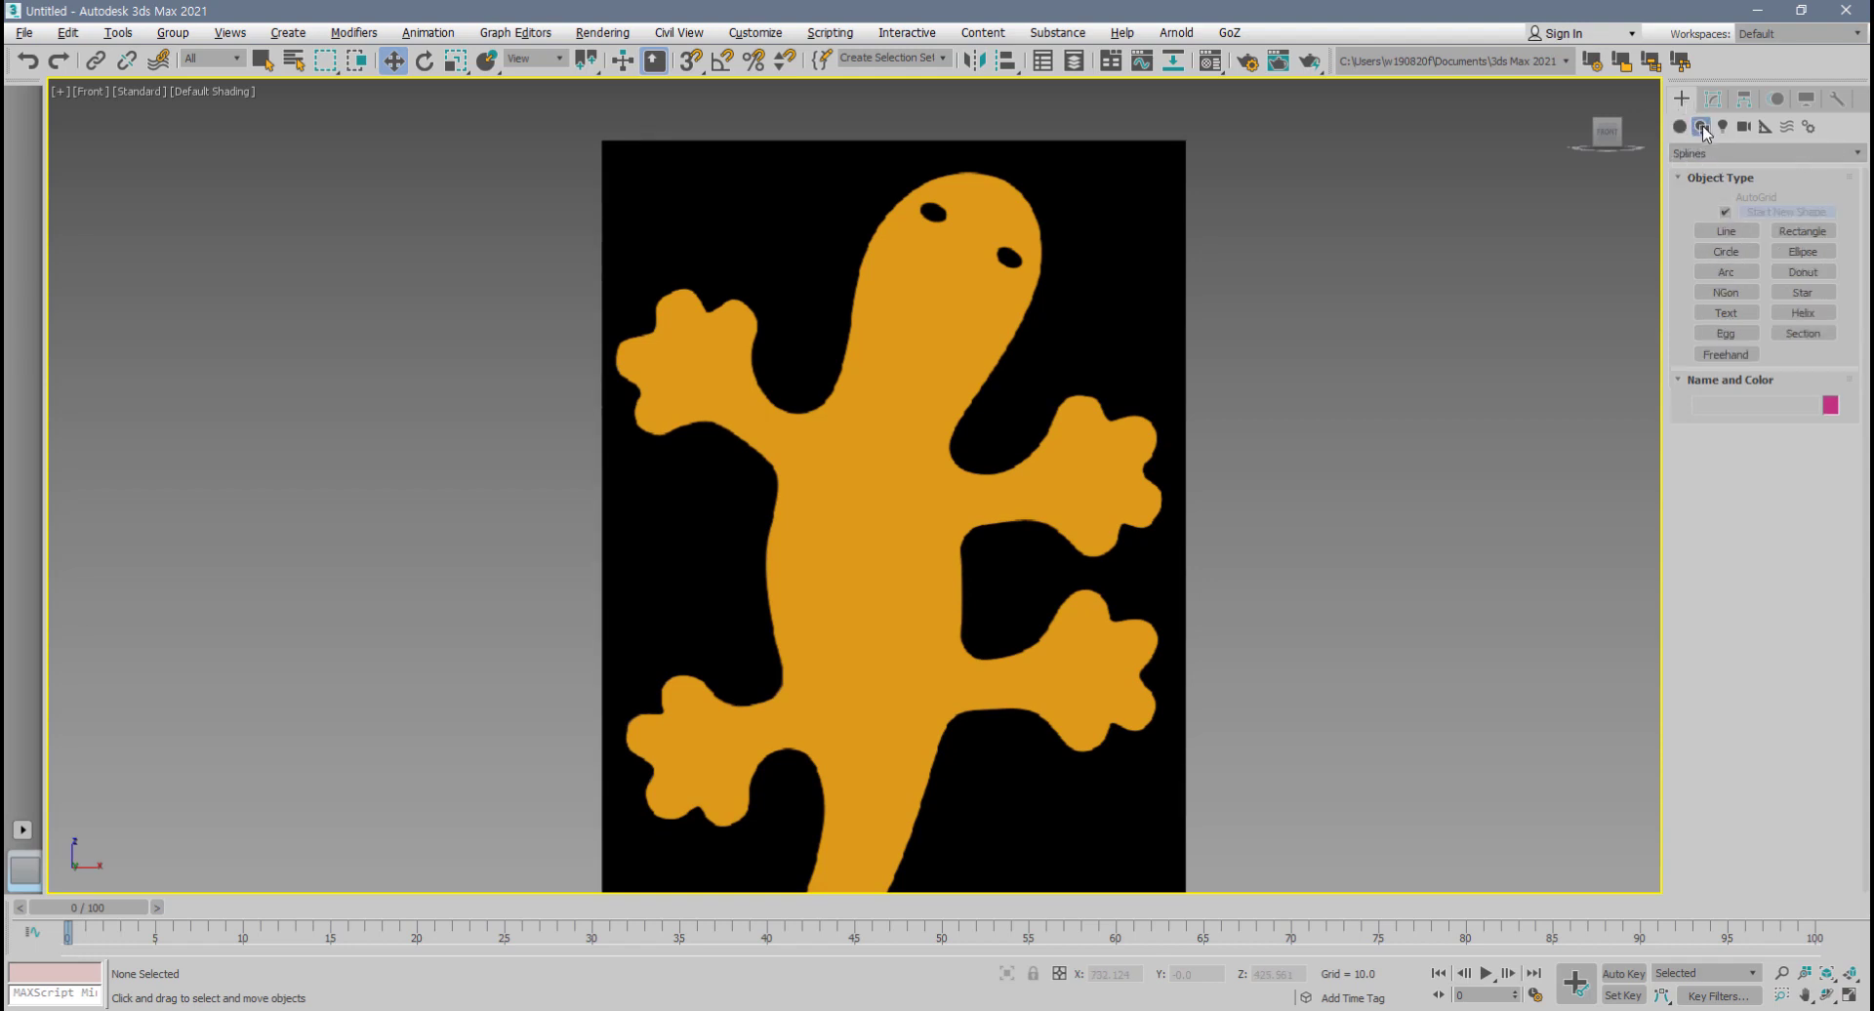
left_click(1730, 233)
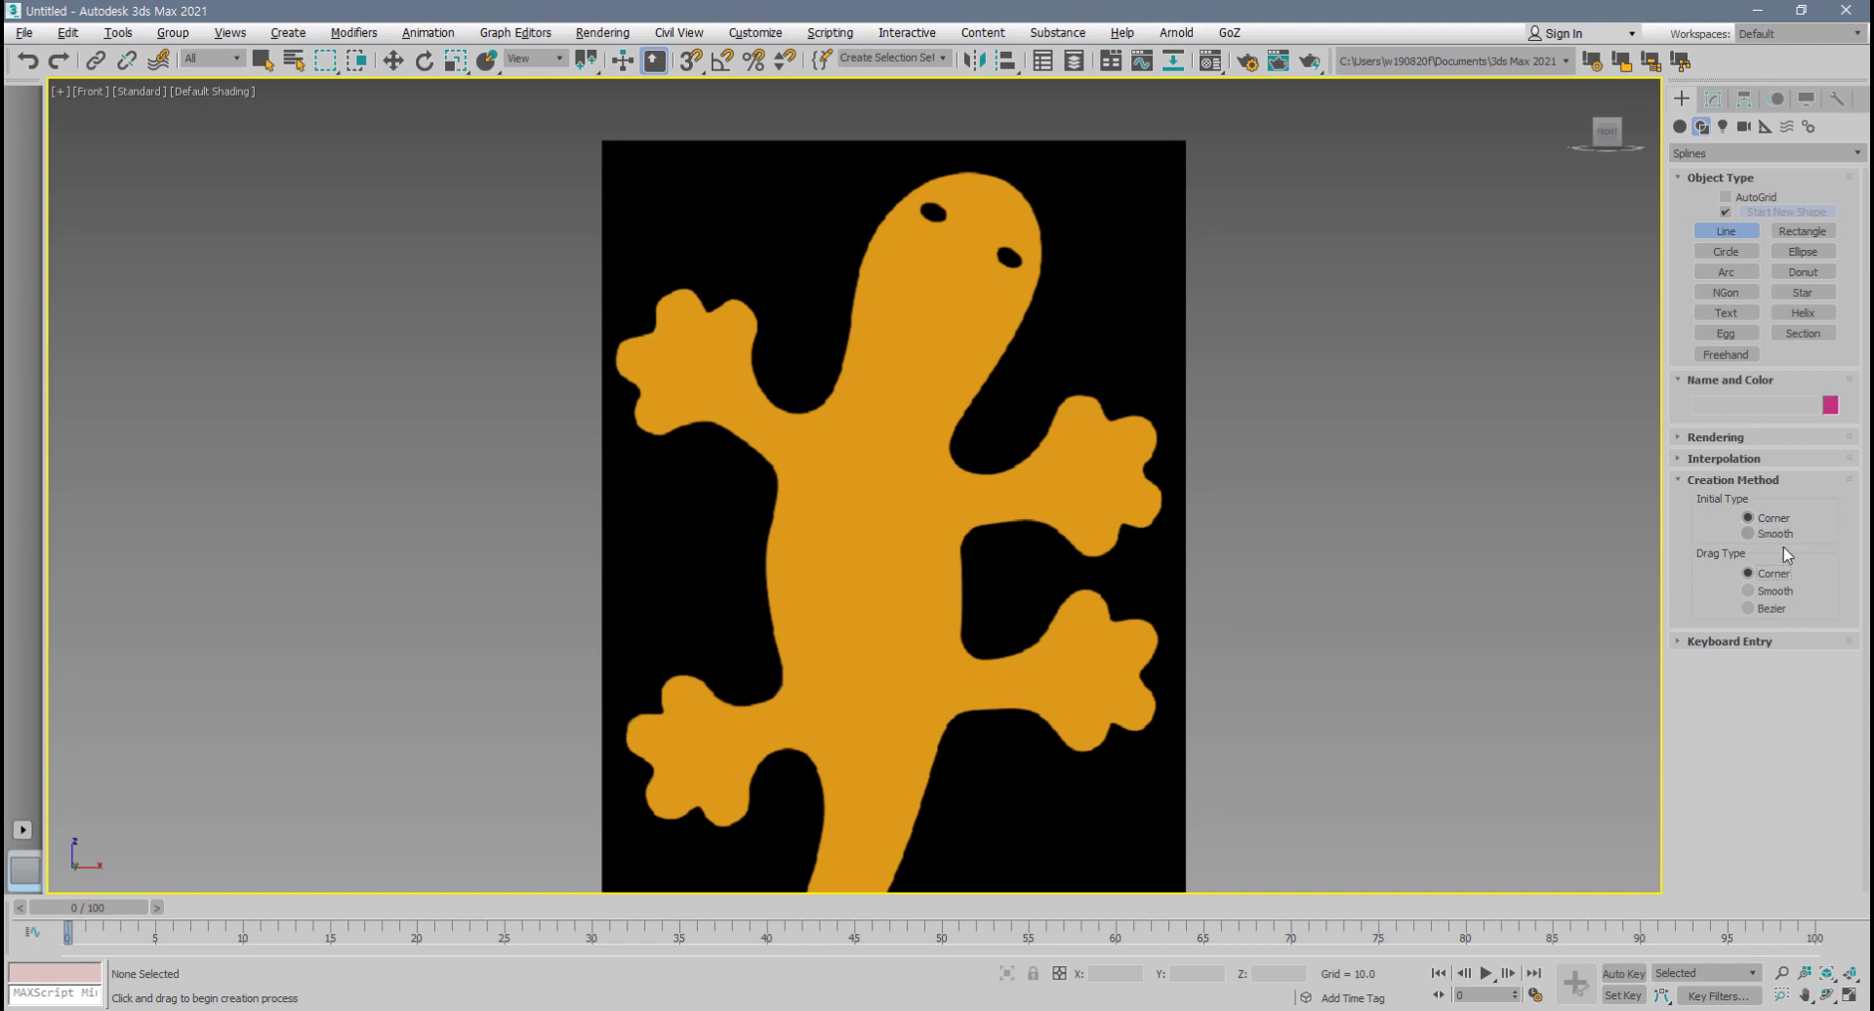
middle_click_drag(1401, 523, 1209, 539)
left_click(1136, 432)
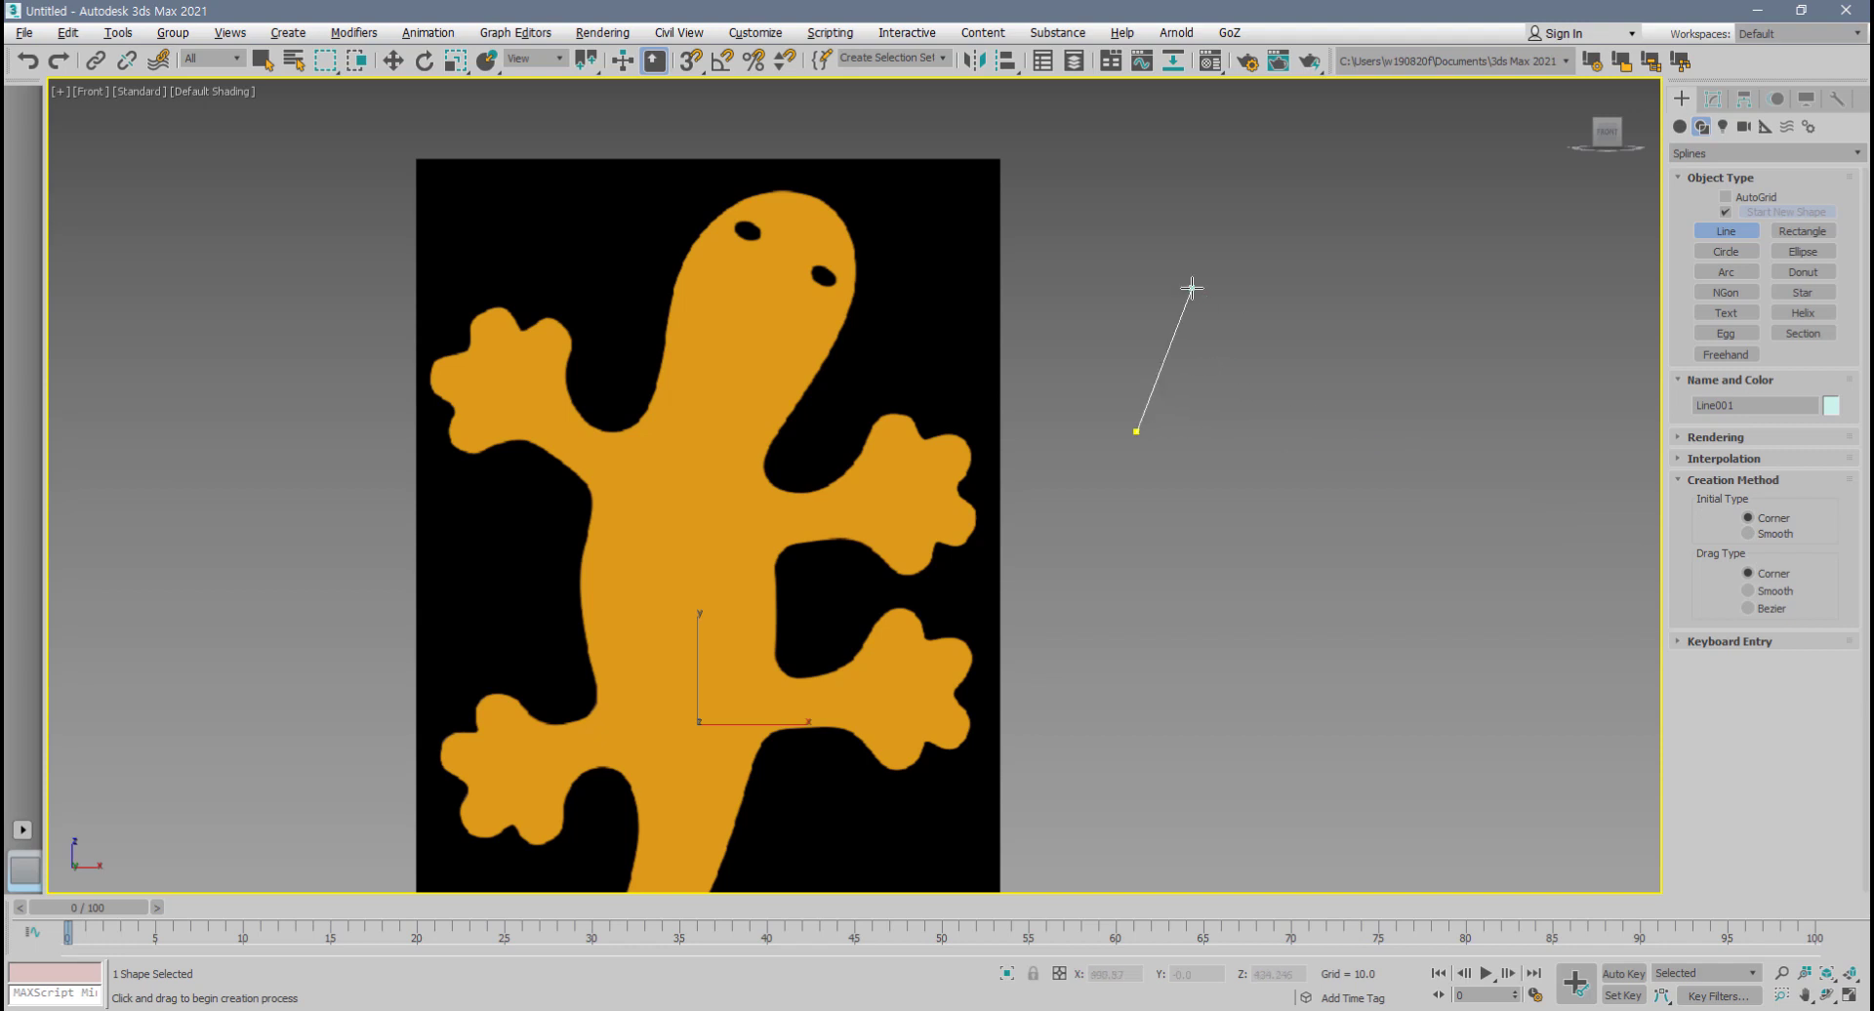
left_click(1239, 287)
left_click(1382, 355)
left_click(1456, 270)
left_click(1572, 453)
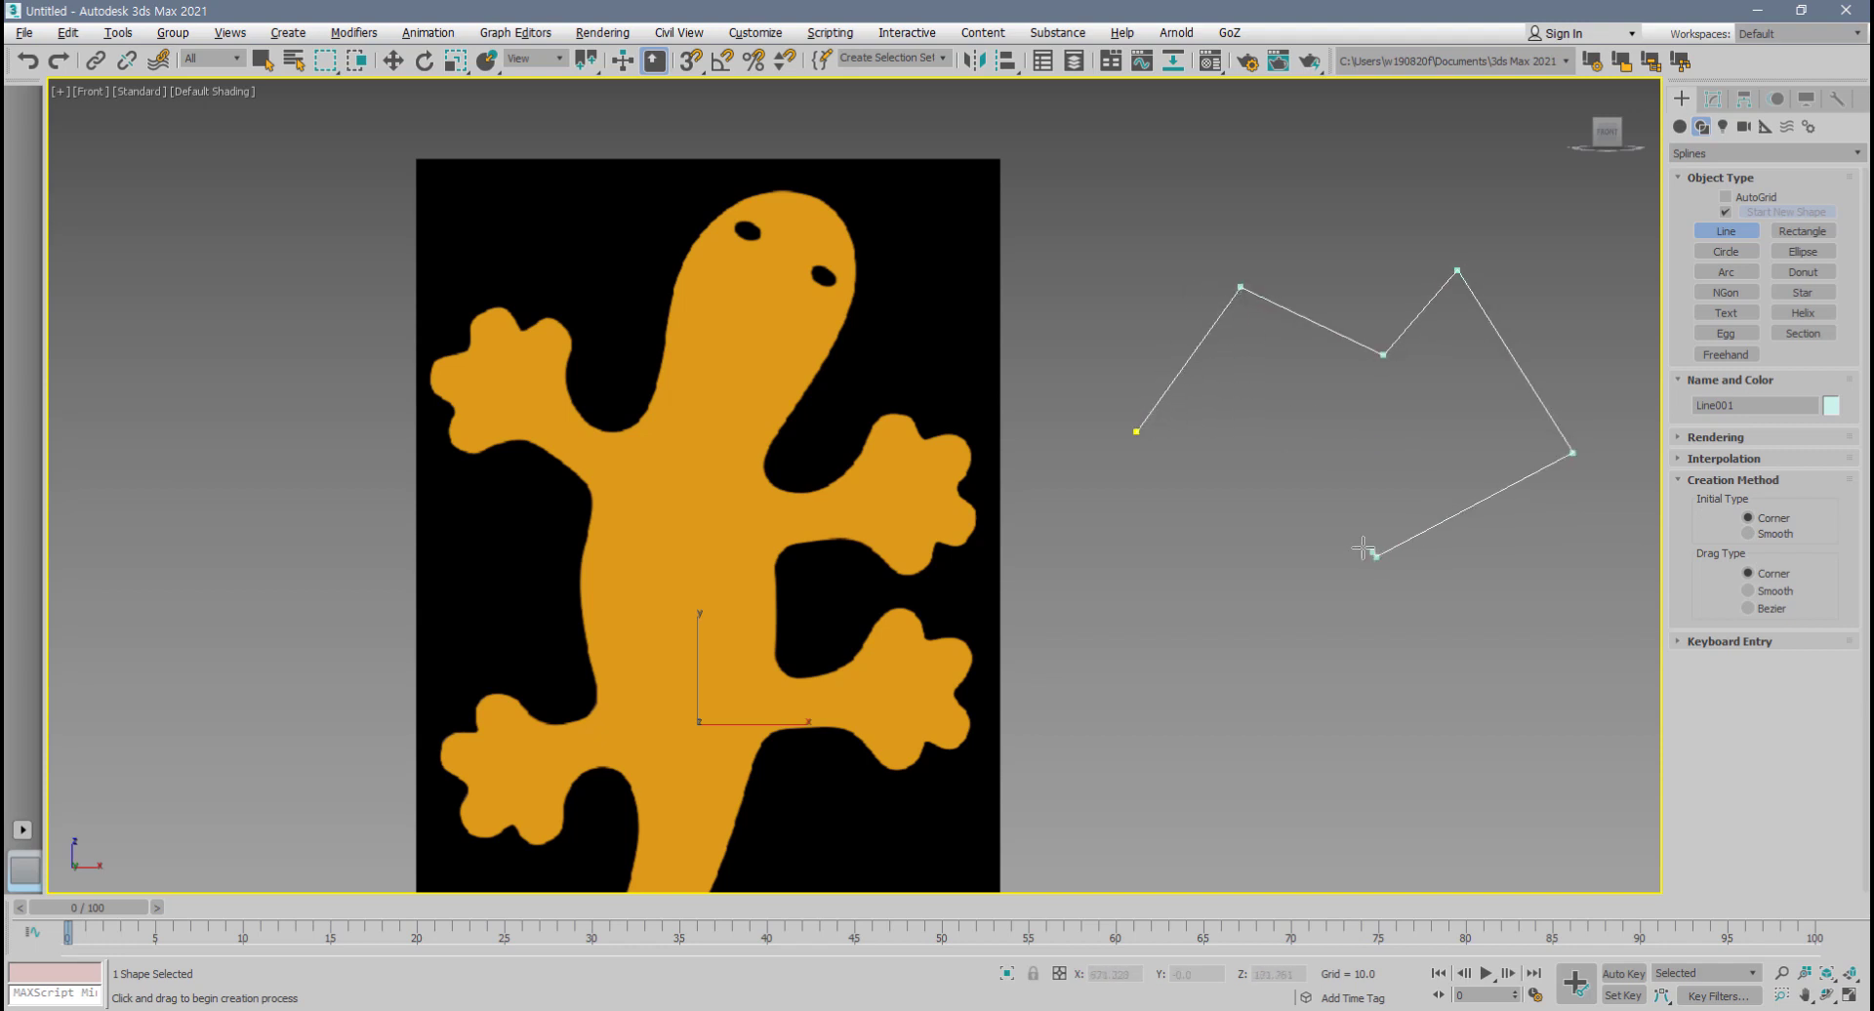
left_click(1375, 555)
left_click(1313, 632)
right_click(1202, 686)
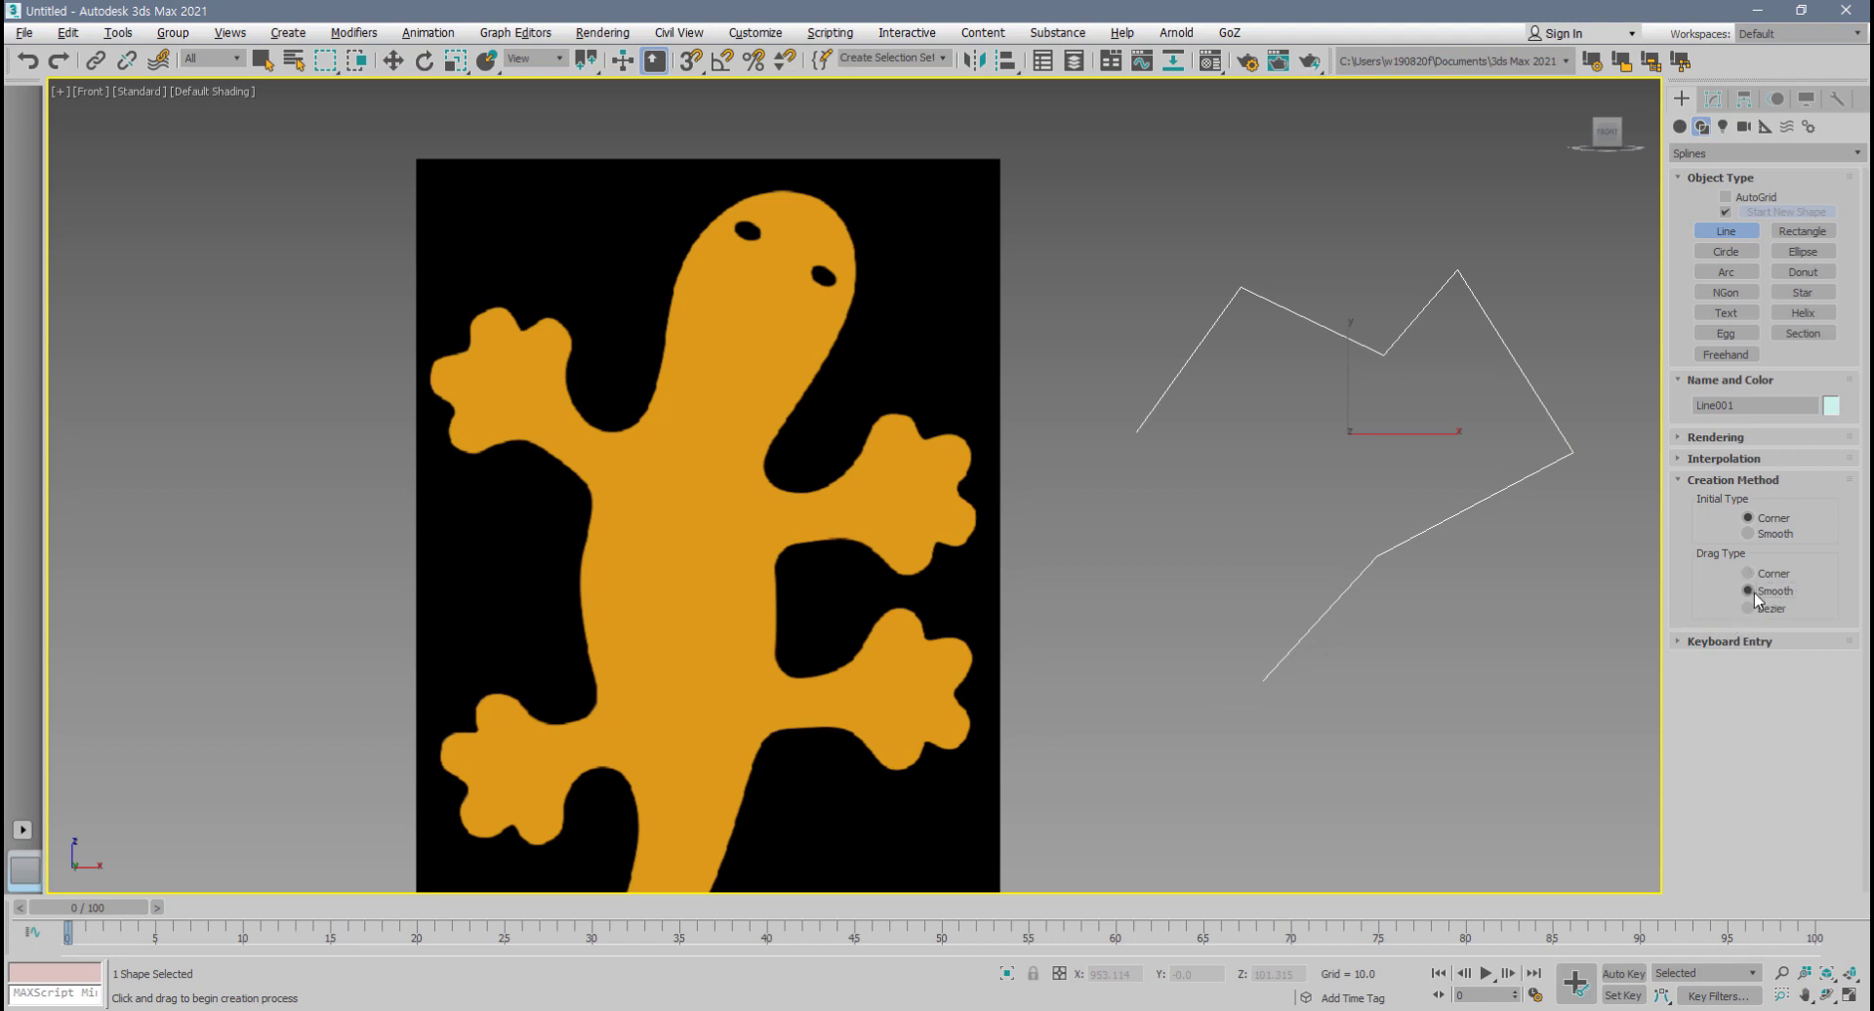
- Draw an open four-vertex practice curve with the Smooth drag type beside the lizard plane, overlapping the zigzag line
left_click(1102, 564)
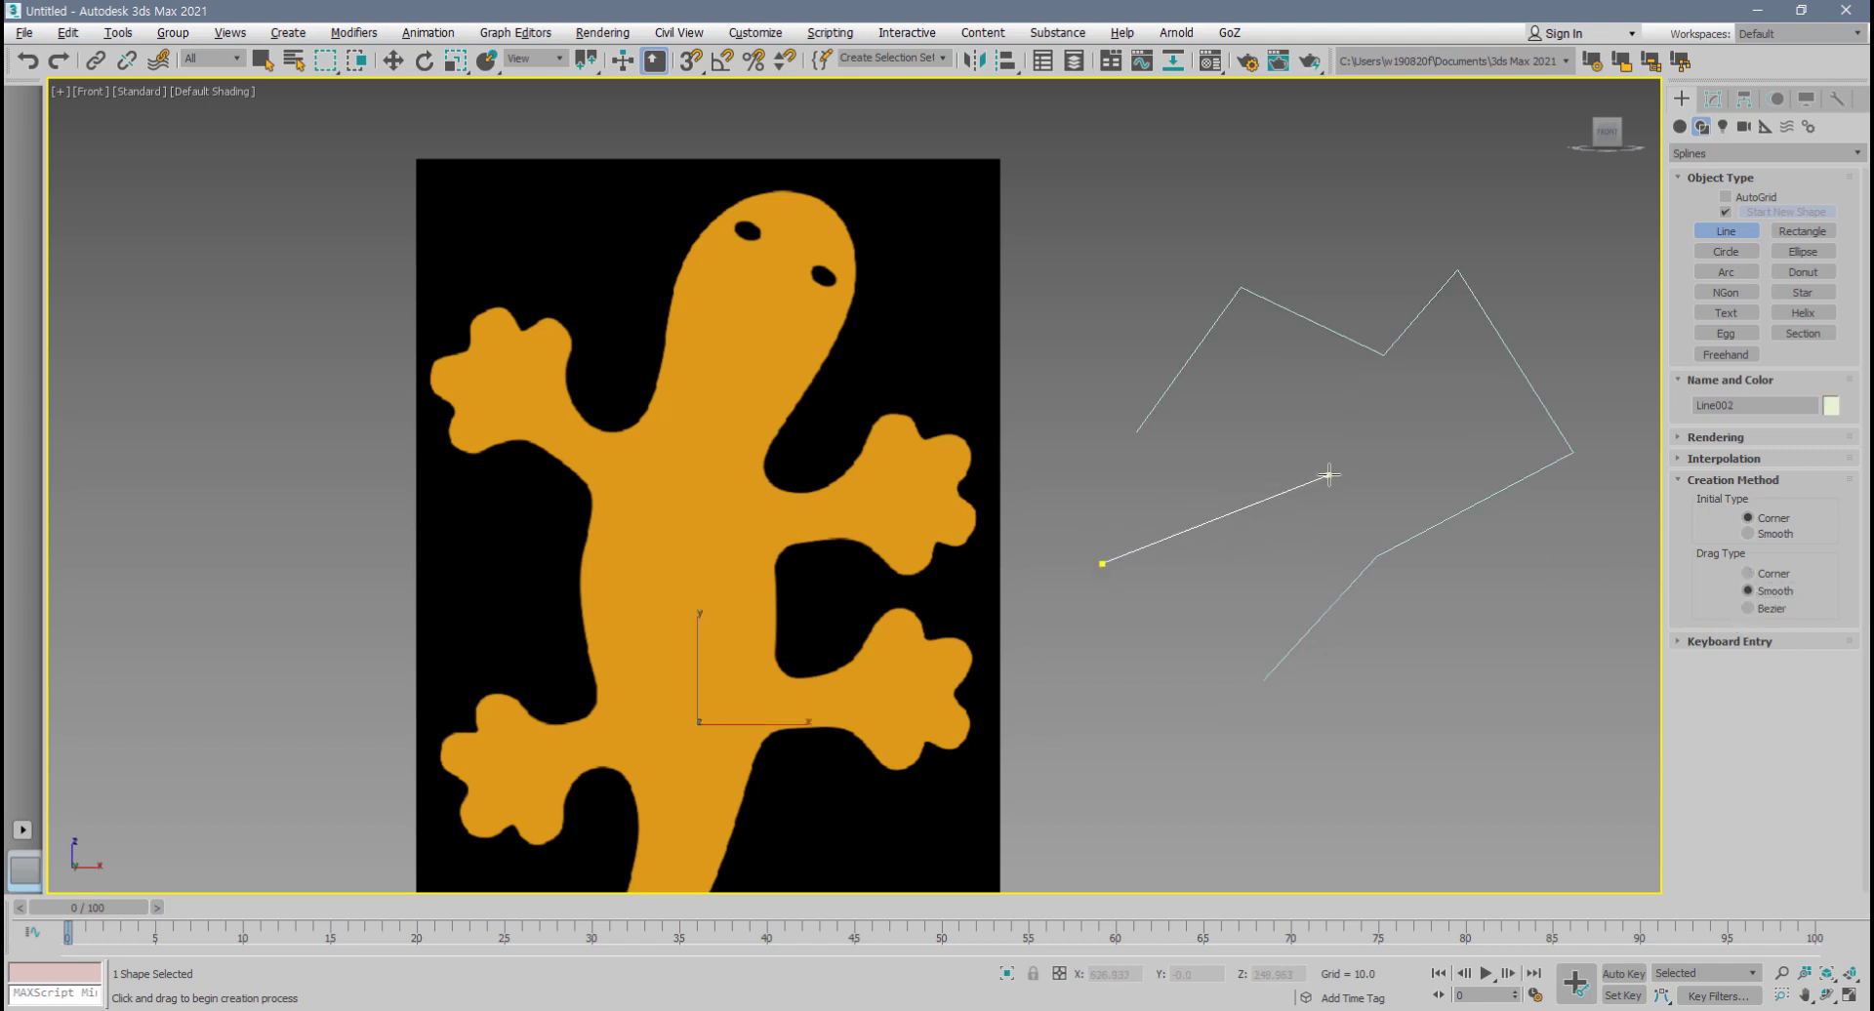
left_click_drag(1328, 475, 1360, 488)
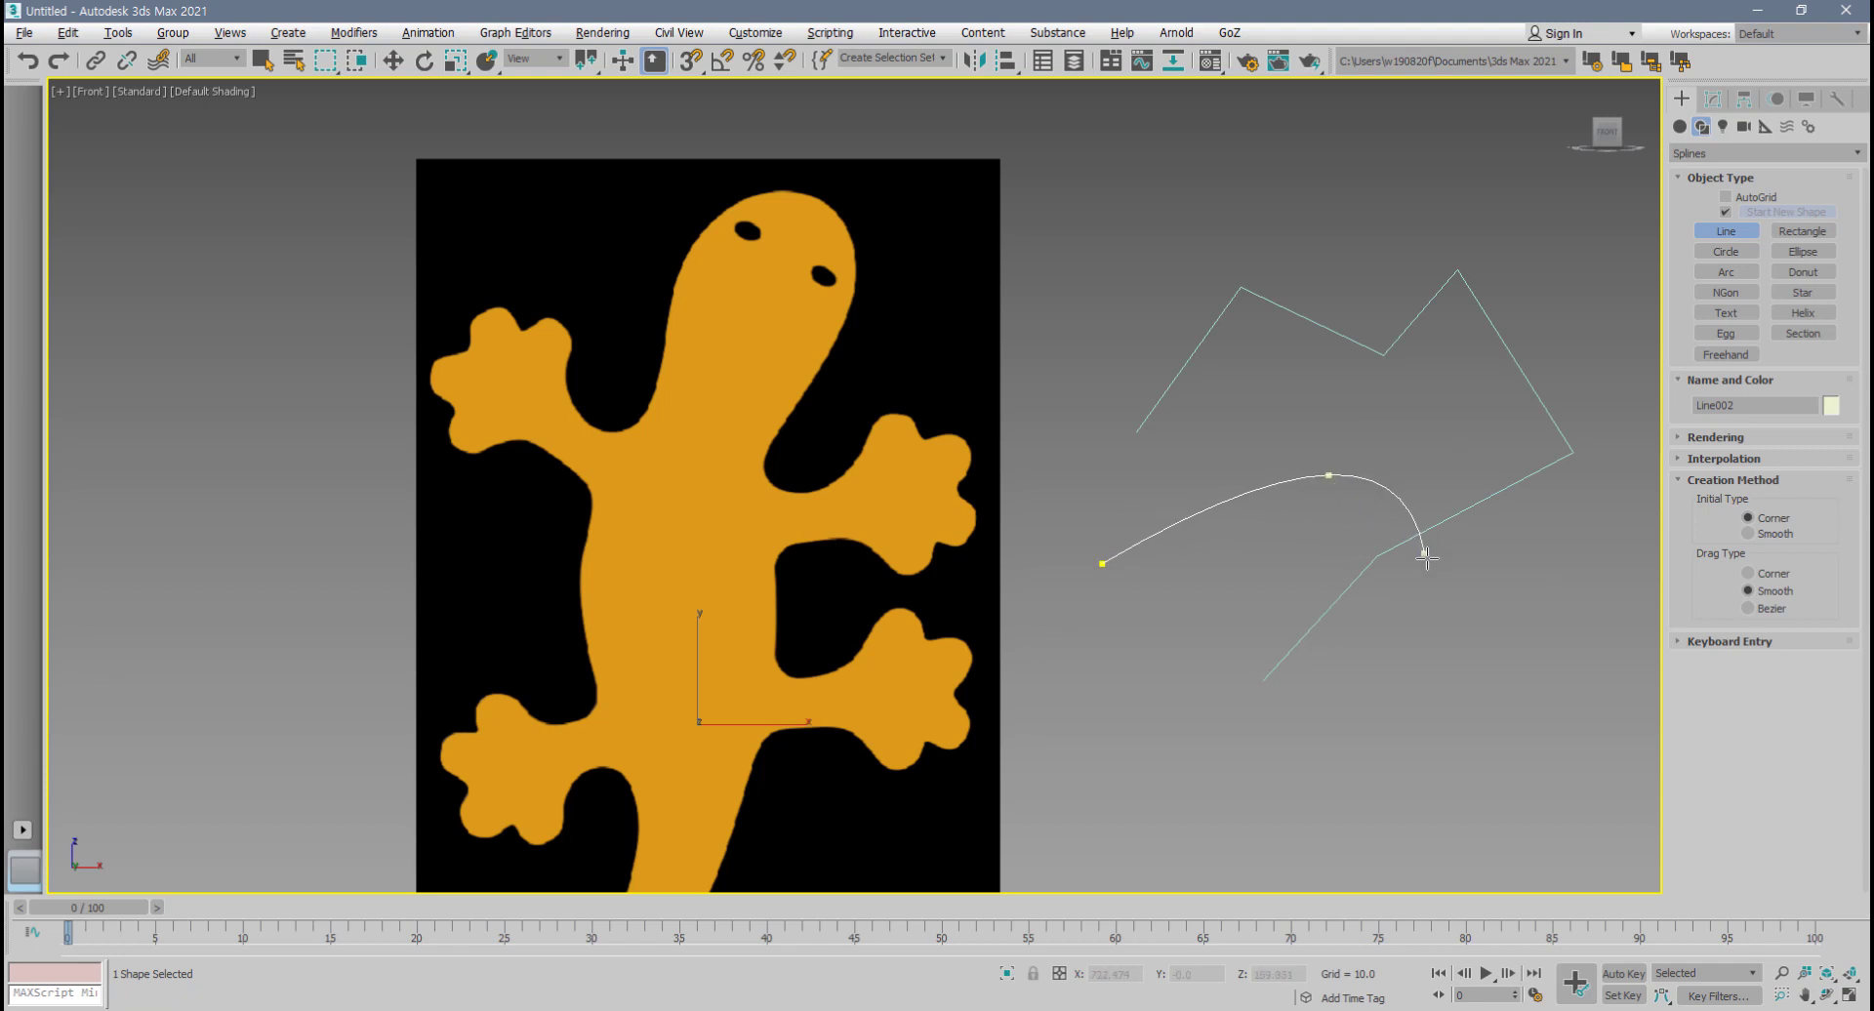
left_click_drag(1386, 666, 1380, 673)
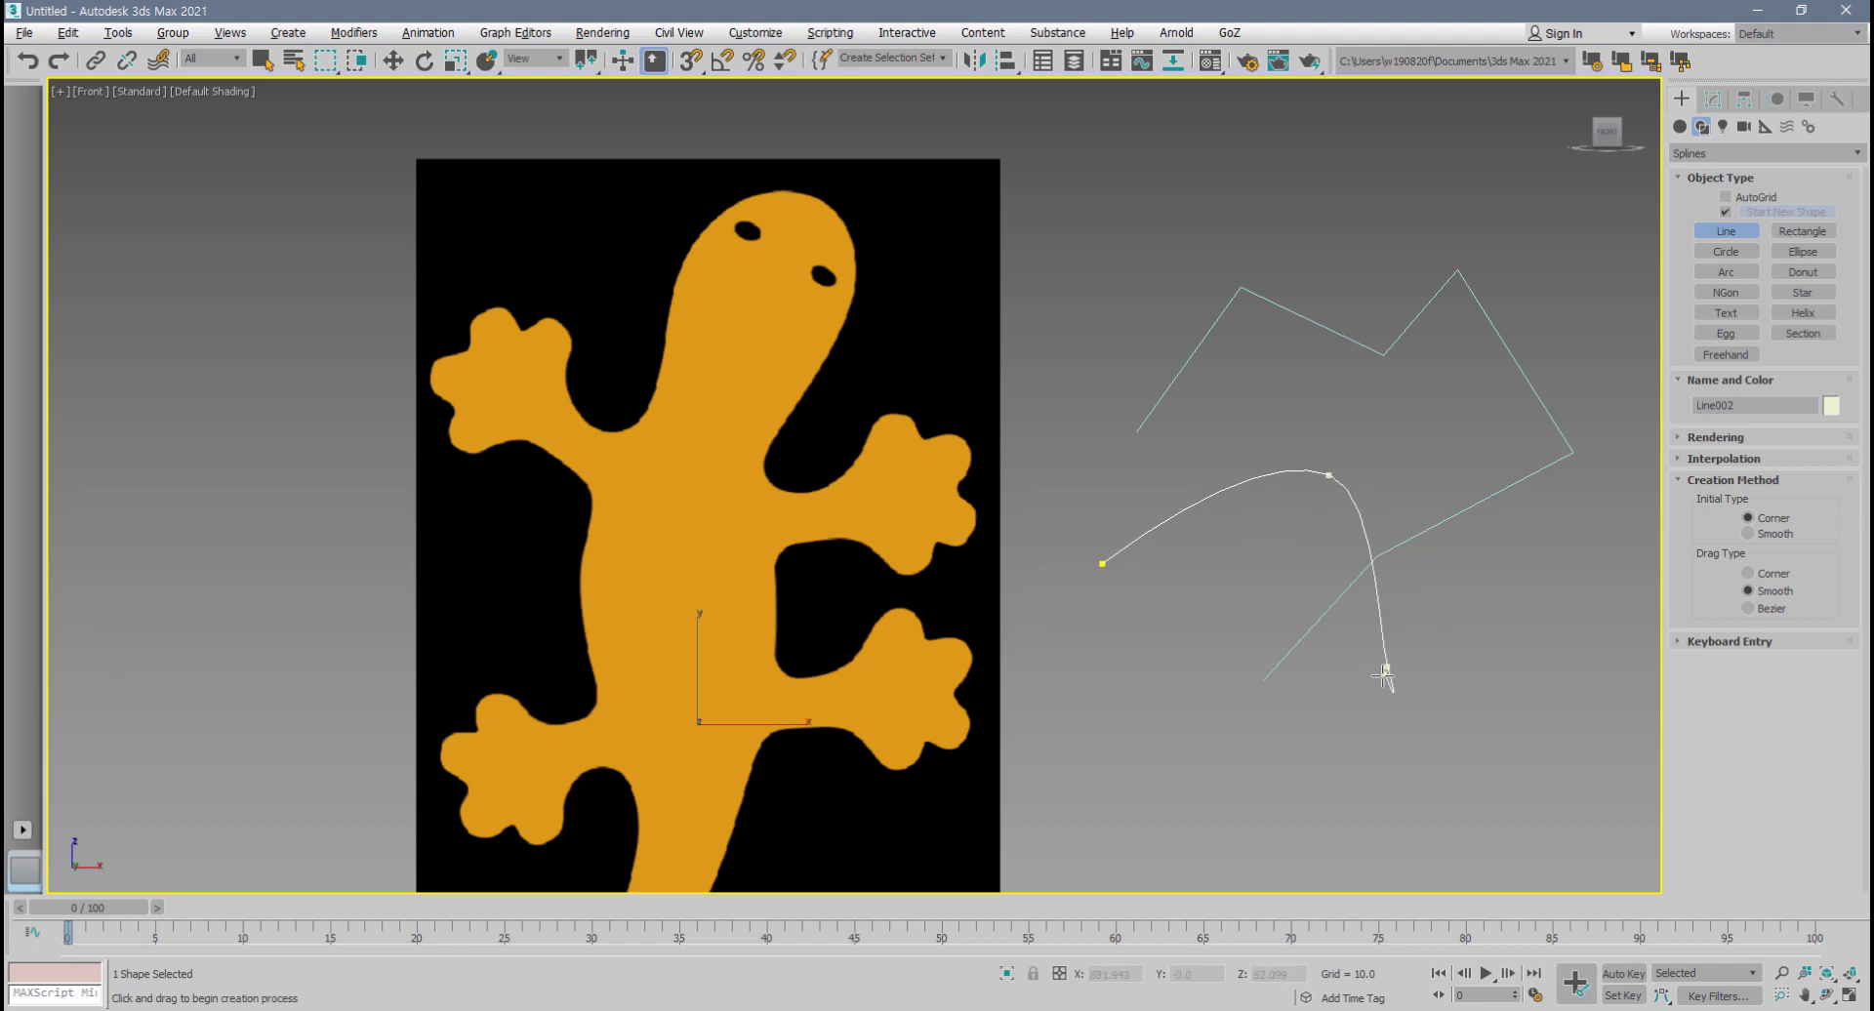
left_click(1084, 681)
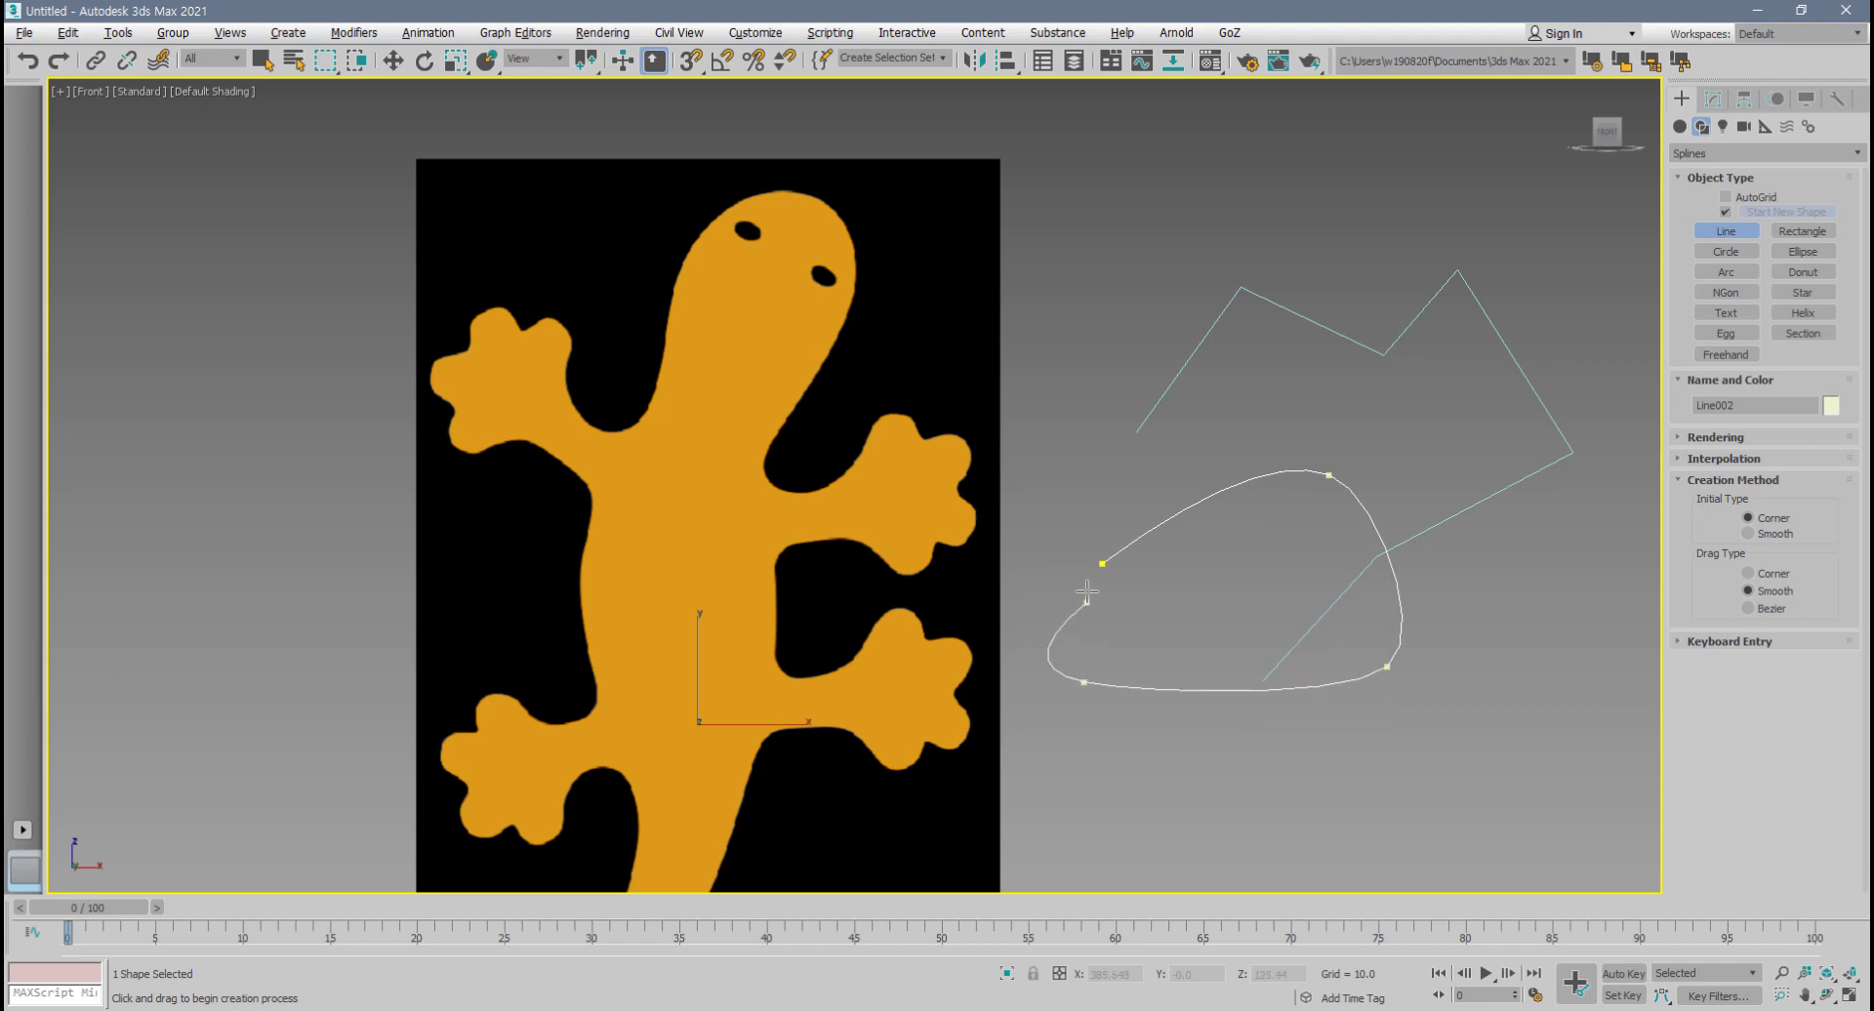
right_click(1095, 462)
key("w")
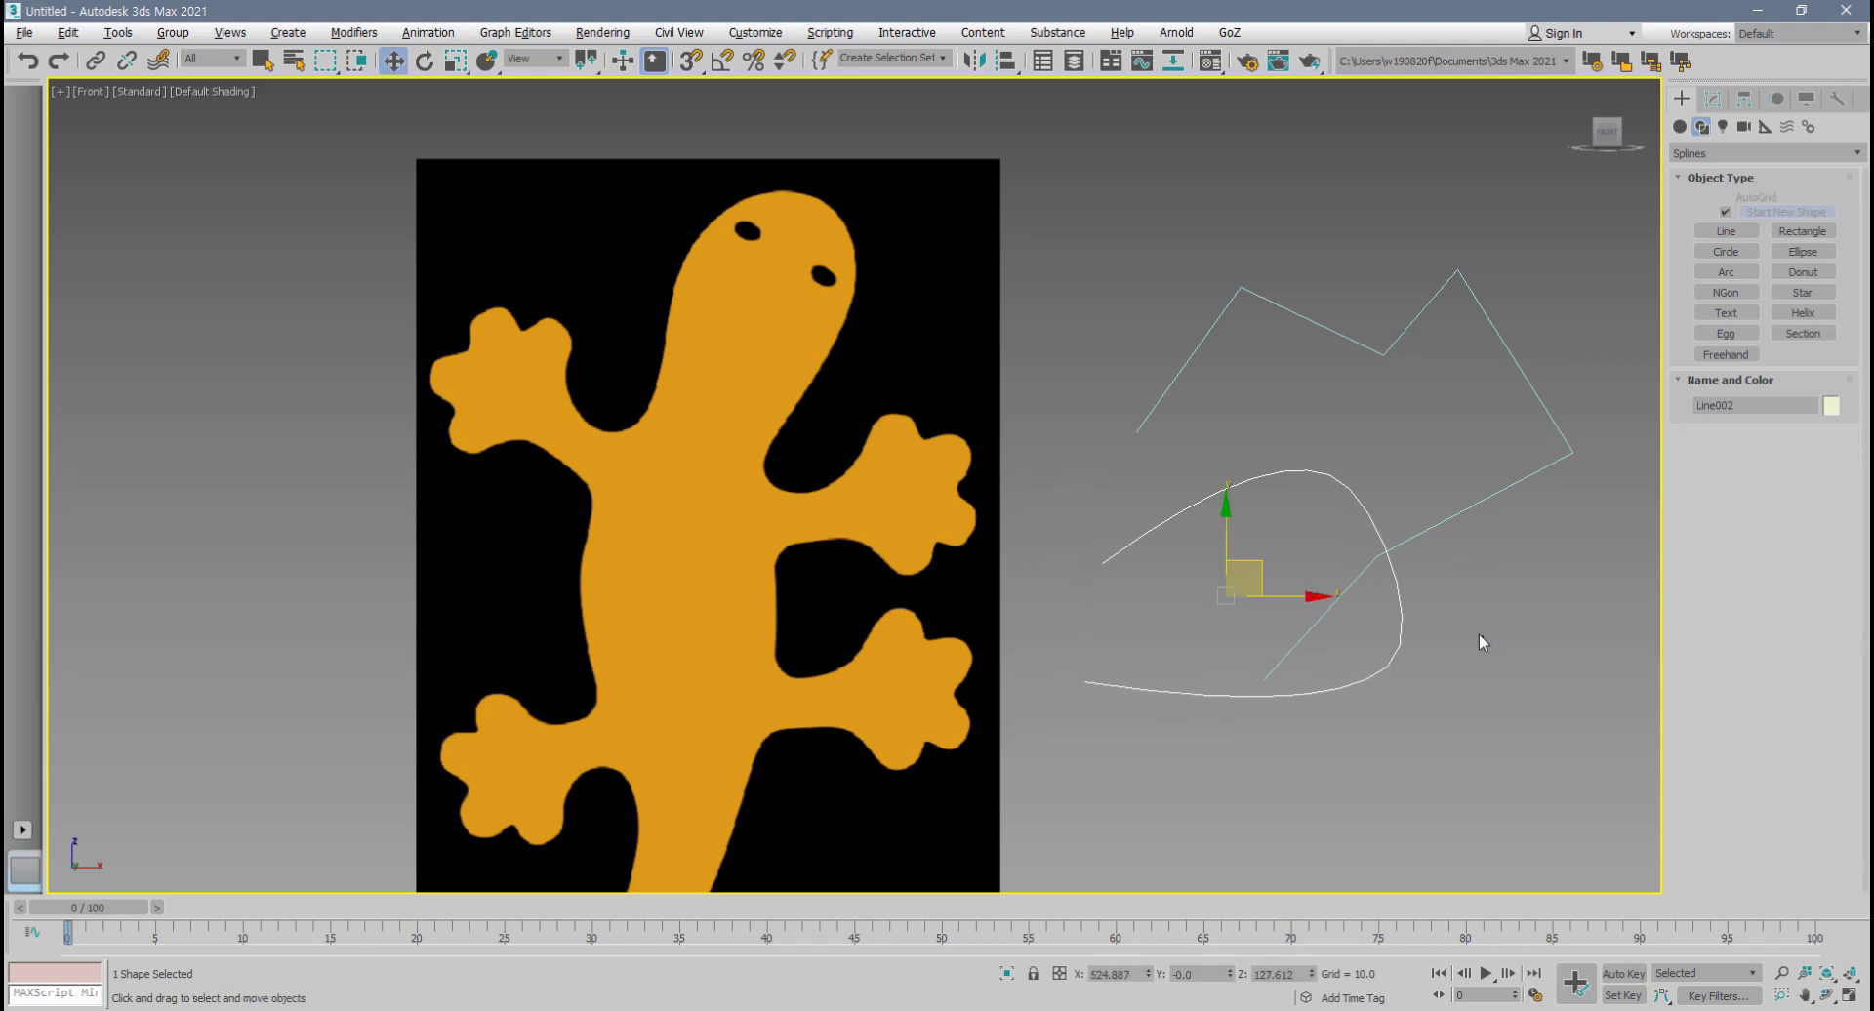
- Delete both practice lines and set the Line tool's drag type to Corner
left_click_drag(1480, 642, 1317, 516)
key("Delete")
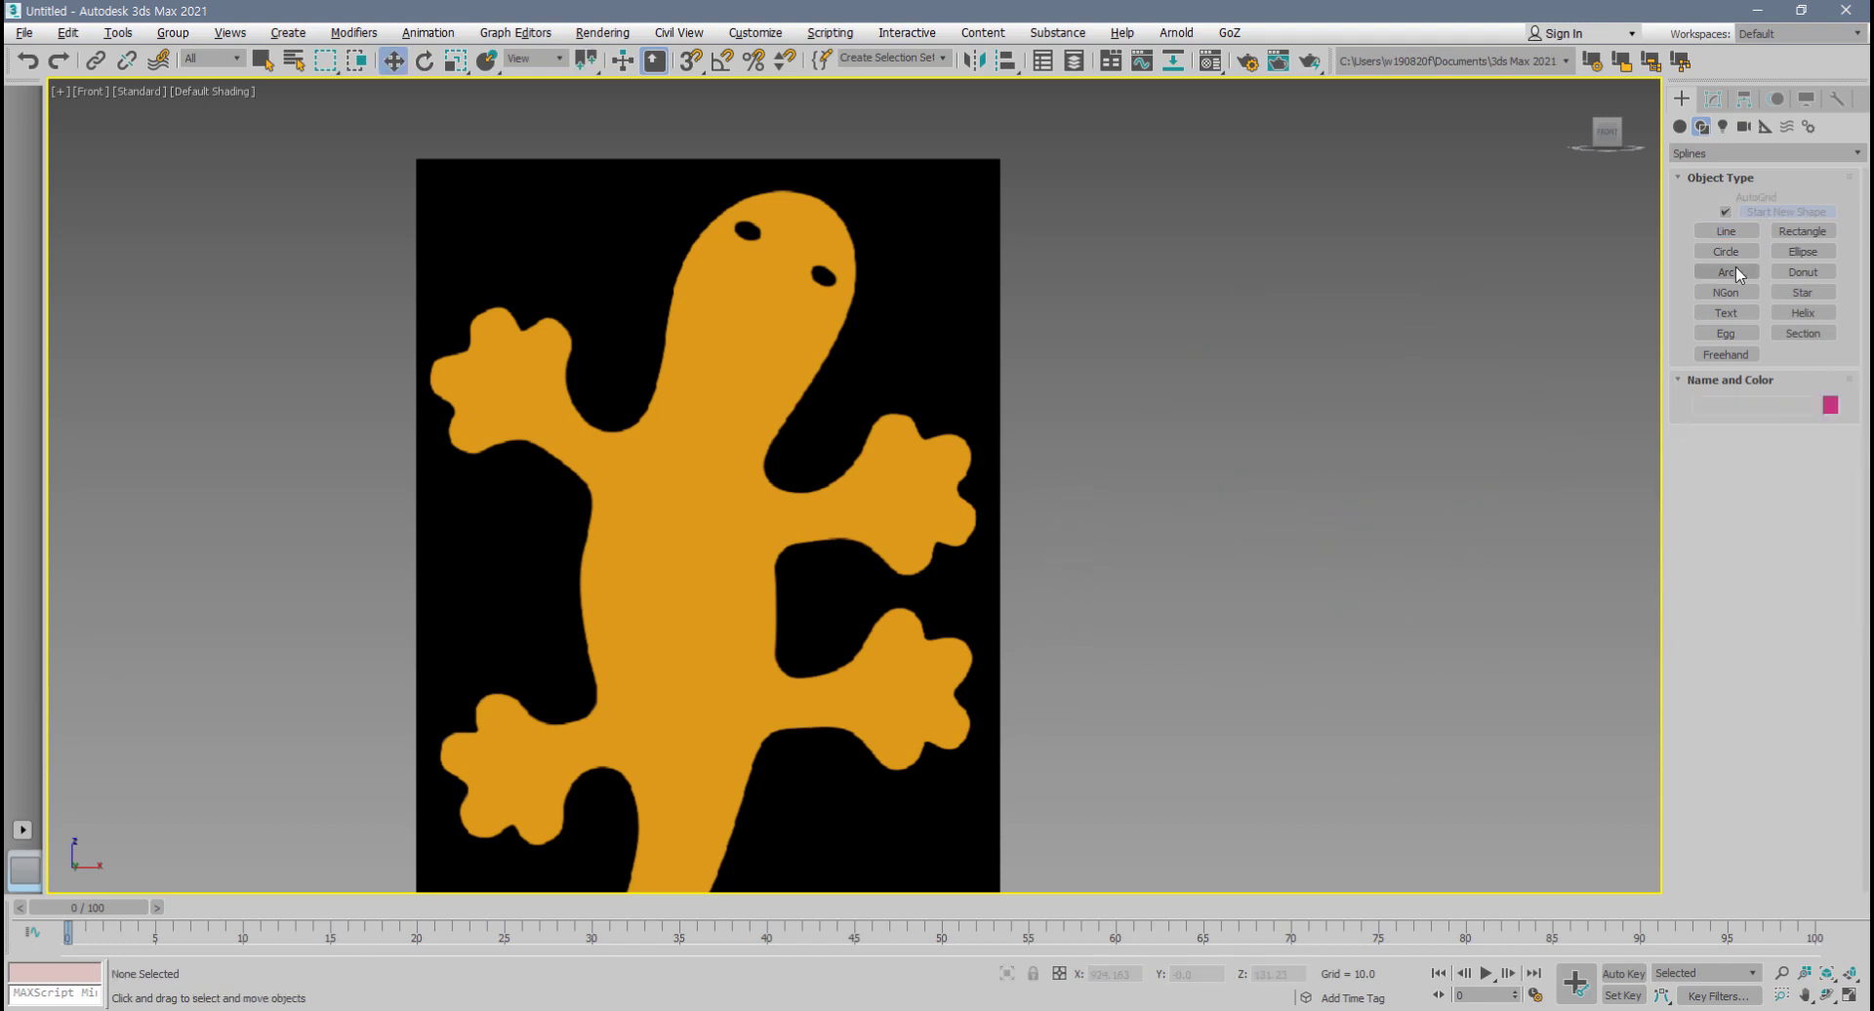
left_click(1725, 232)
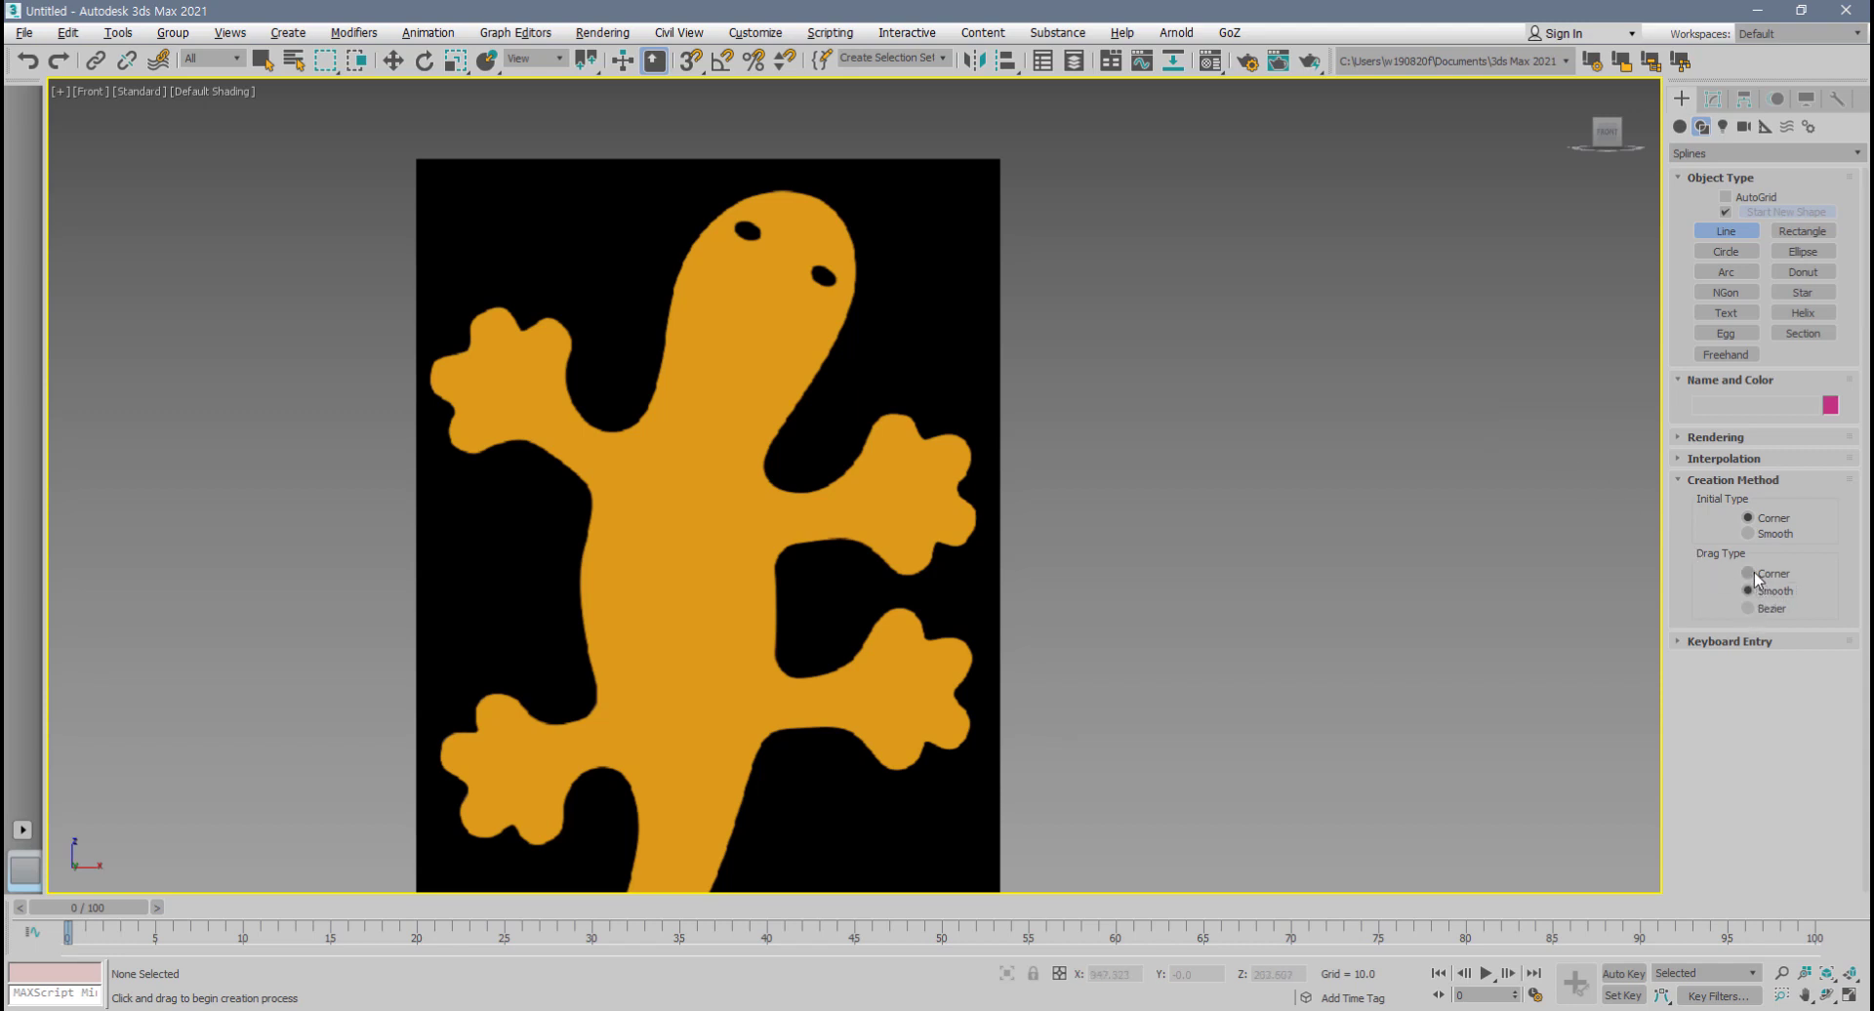
left_click(1752, 574)
- Start a corner-vertex line at the head's right side and trace over the head and neck to the upper-left leg
middle_click_drag(716, 399, 889, 489)
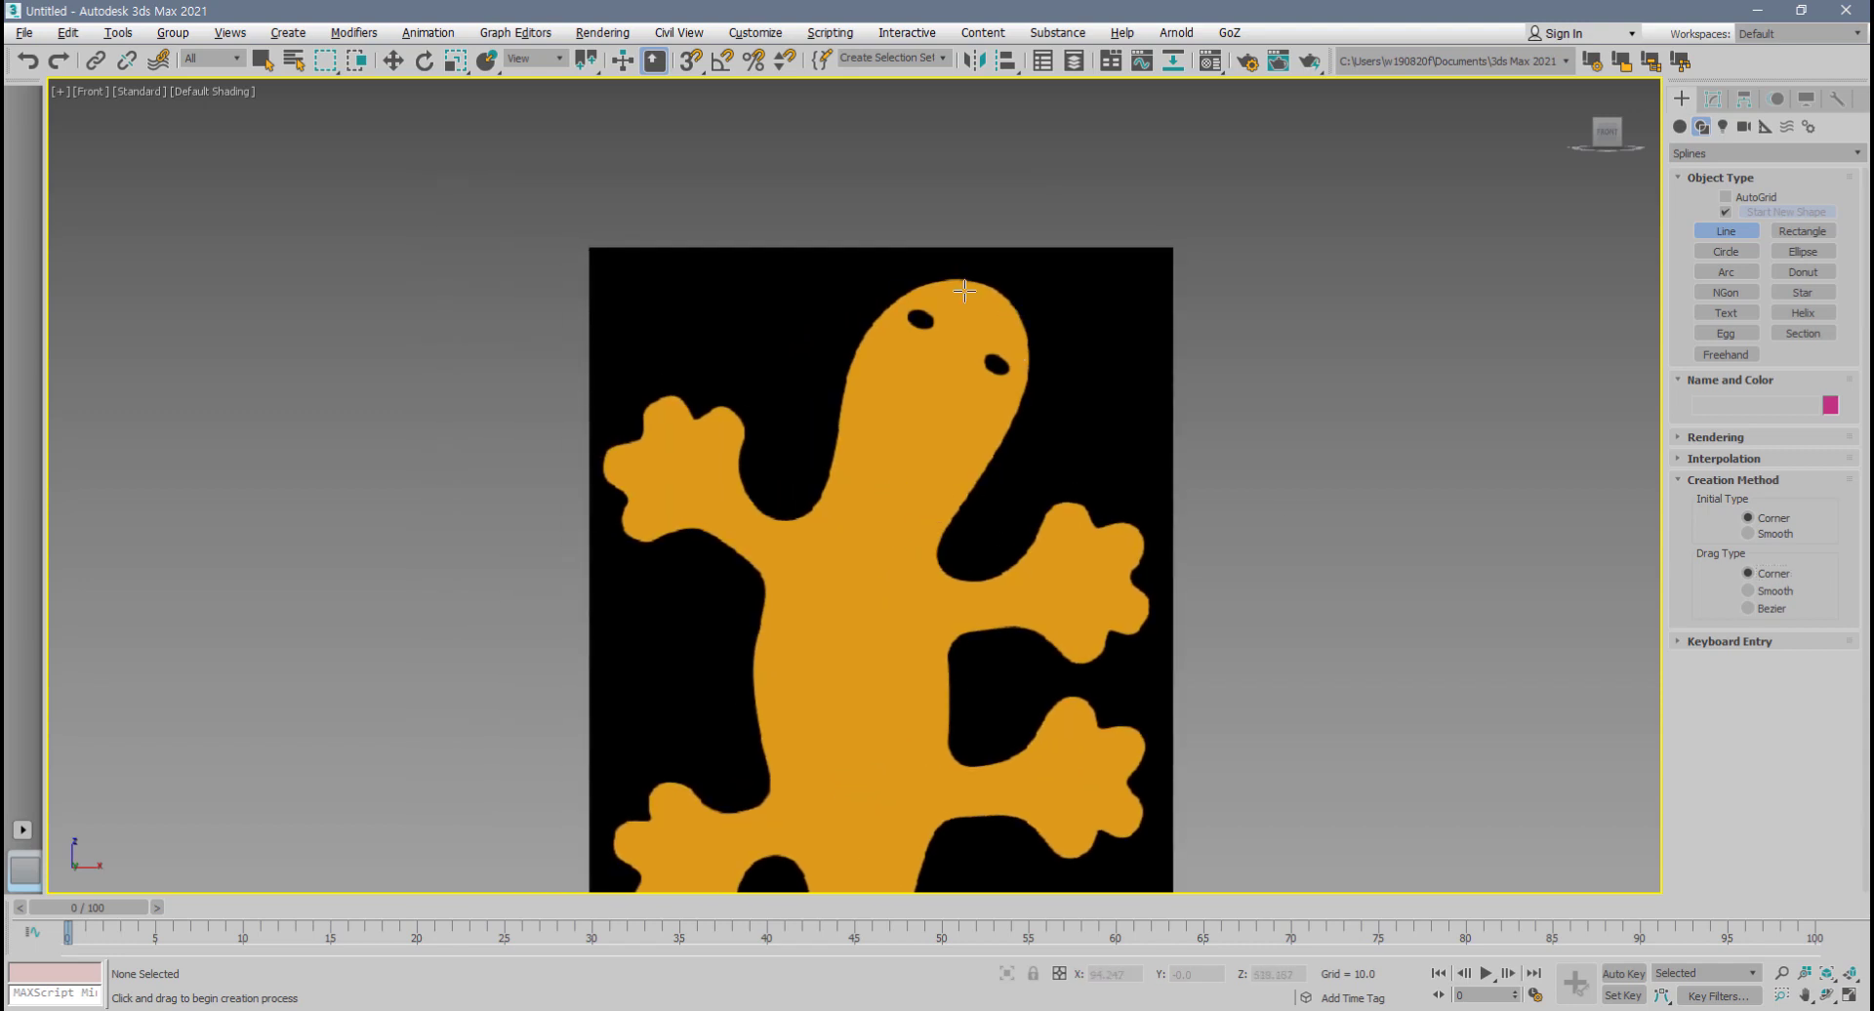
scroll(862, 502, "down", 3)
middle_click_drag(971, 584, 941, 497)
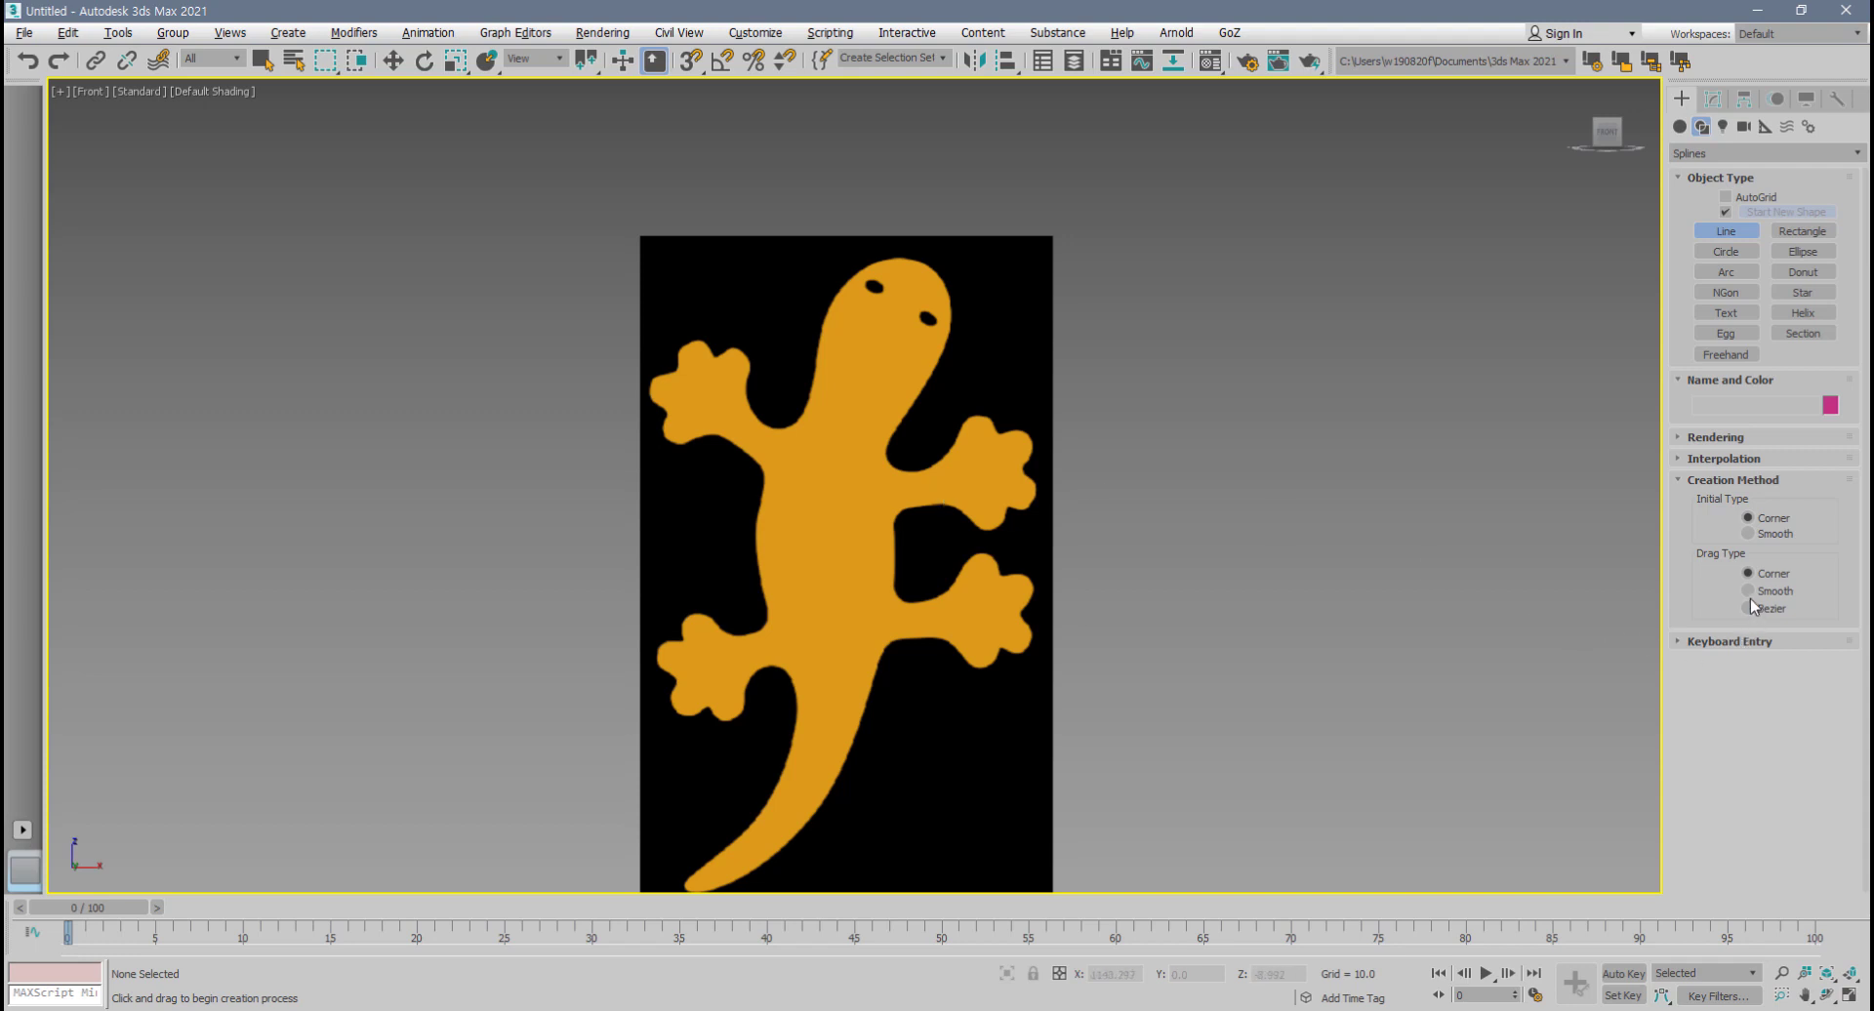
scroll(927, 410, "up", 2)
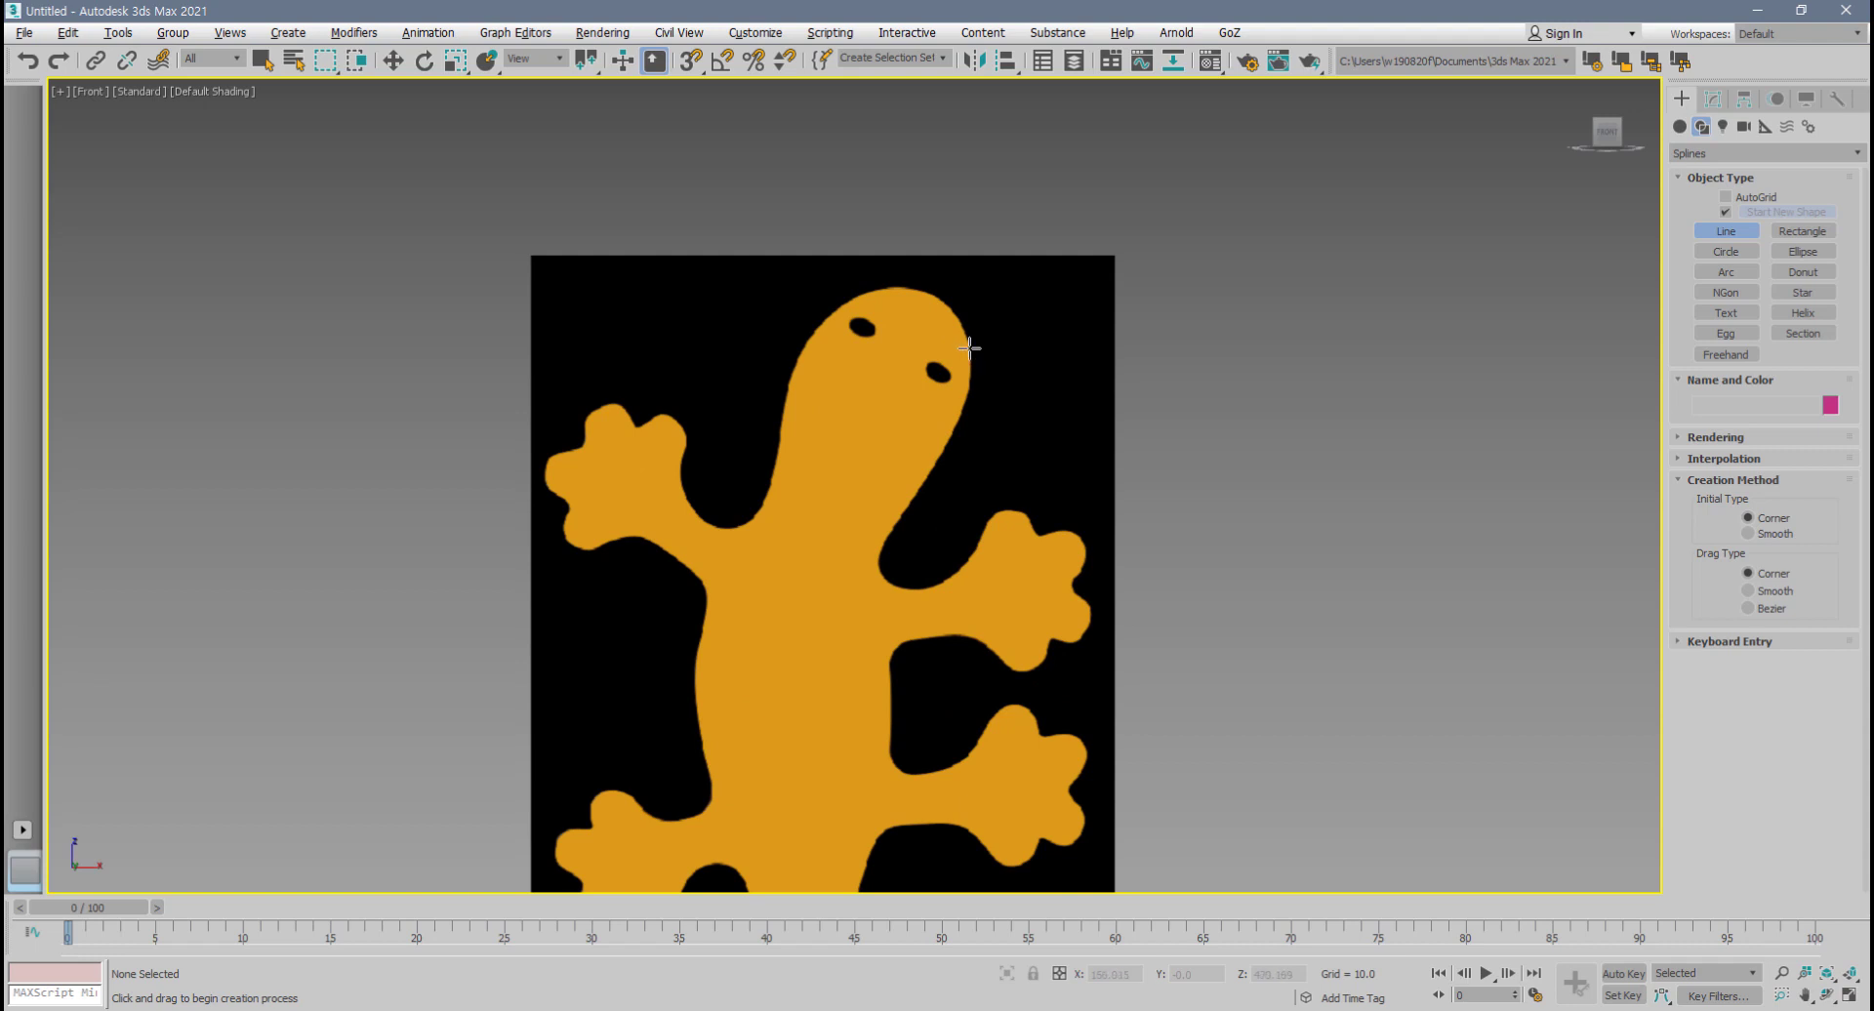
left_click(969, 347)
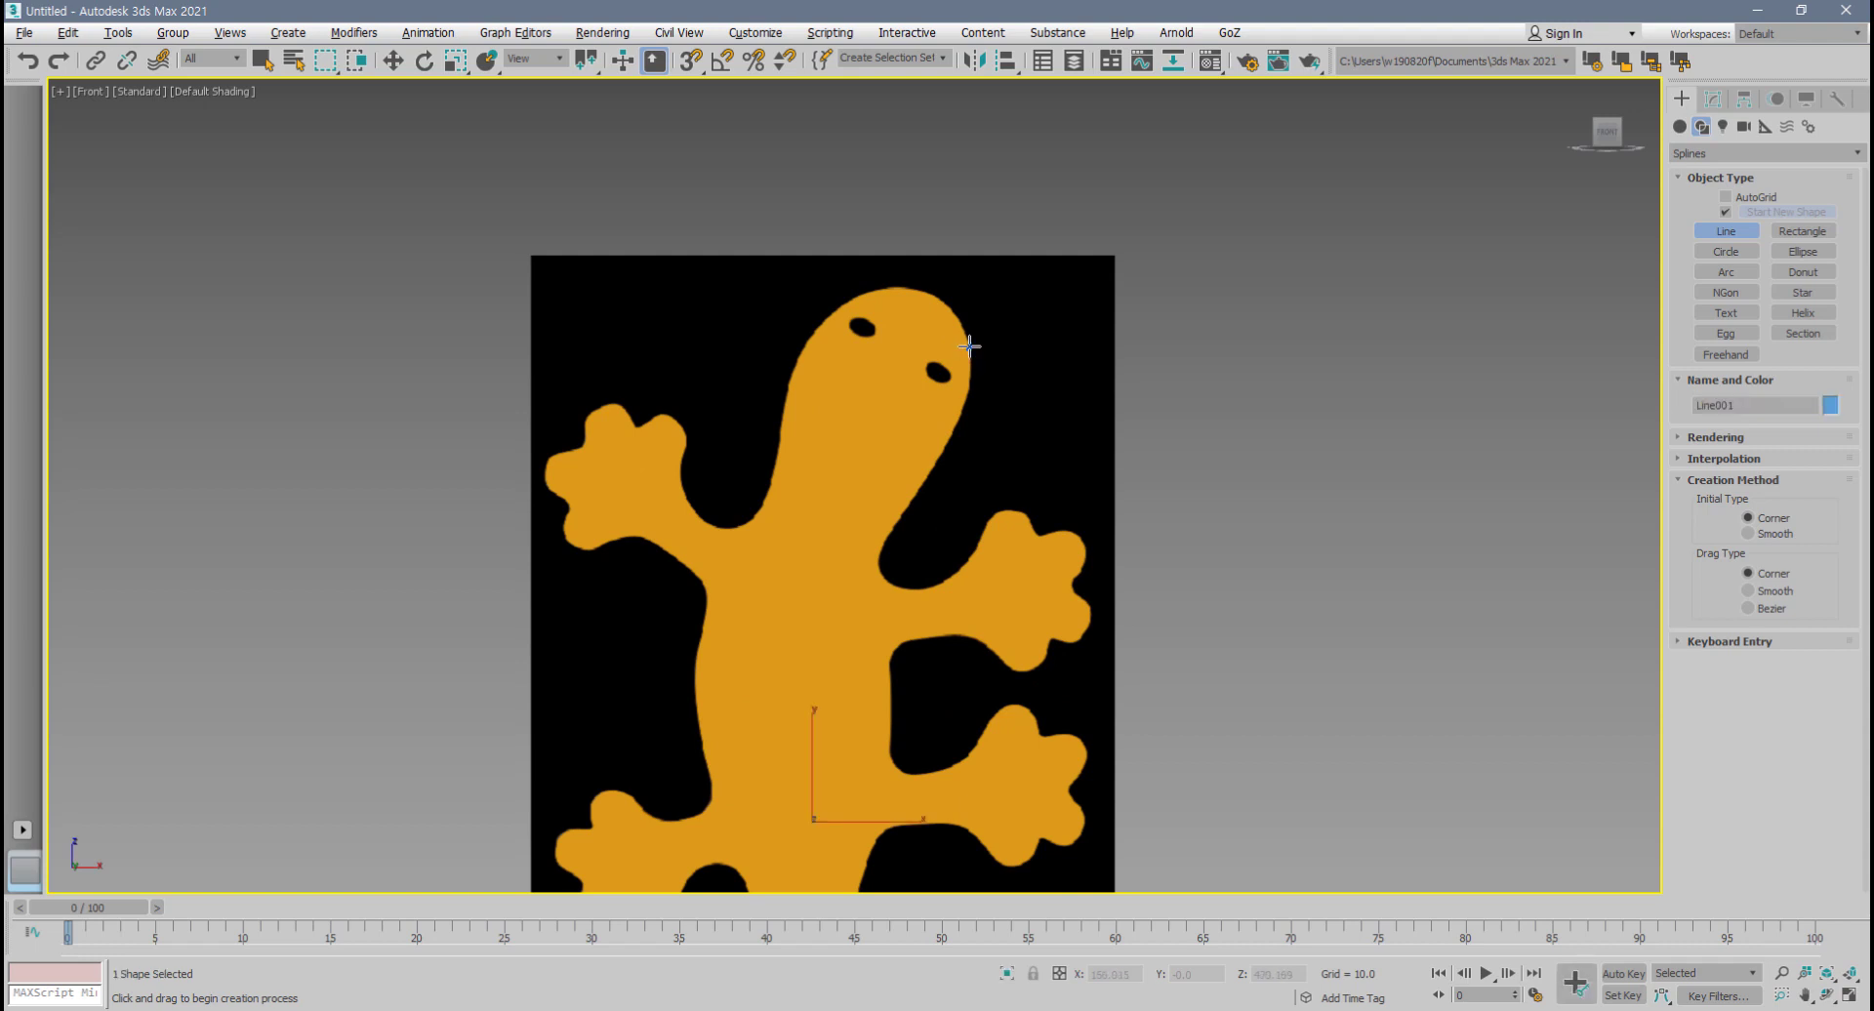
left_click(901, 286)
left_click(800, 346)
left_click(776, 465)
left_click(738, 527)
left_click(682, 499)
- Trace the toes of the lizard's upper-left foot with corner vertices at the tips and notches
scroll(686, 473, "up", 4)
left_click(679, 460)
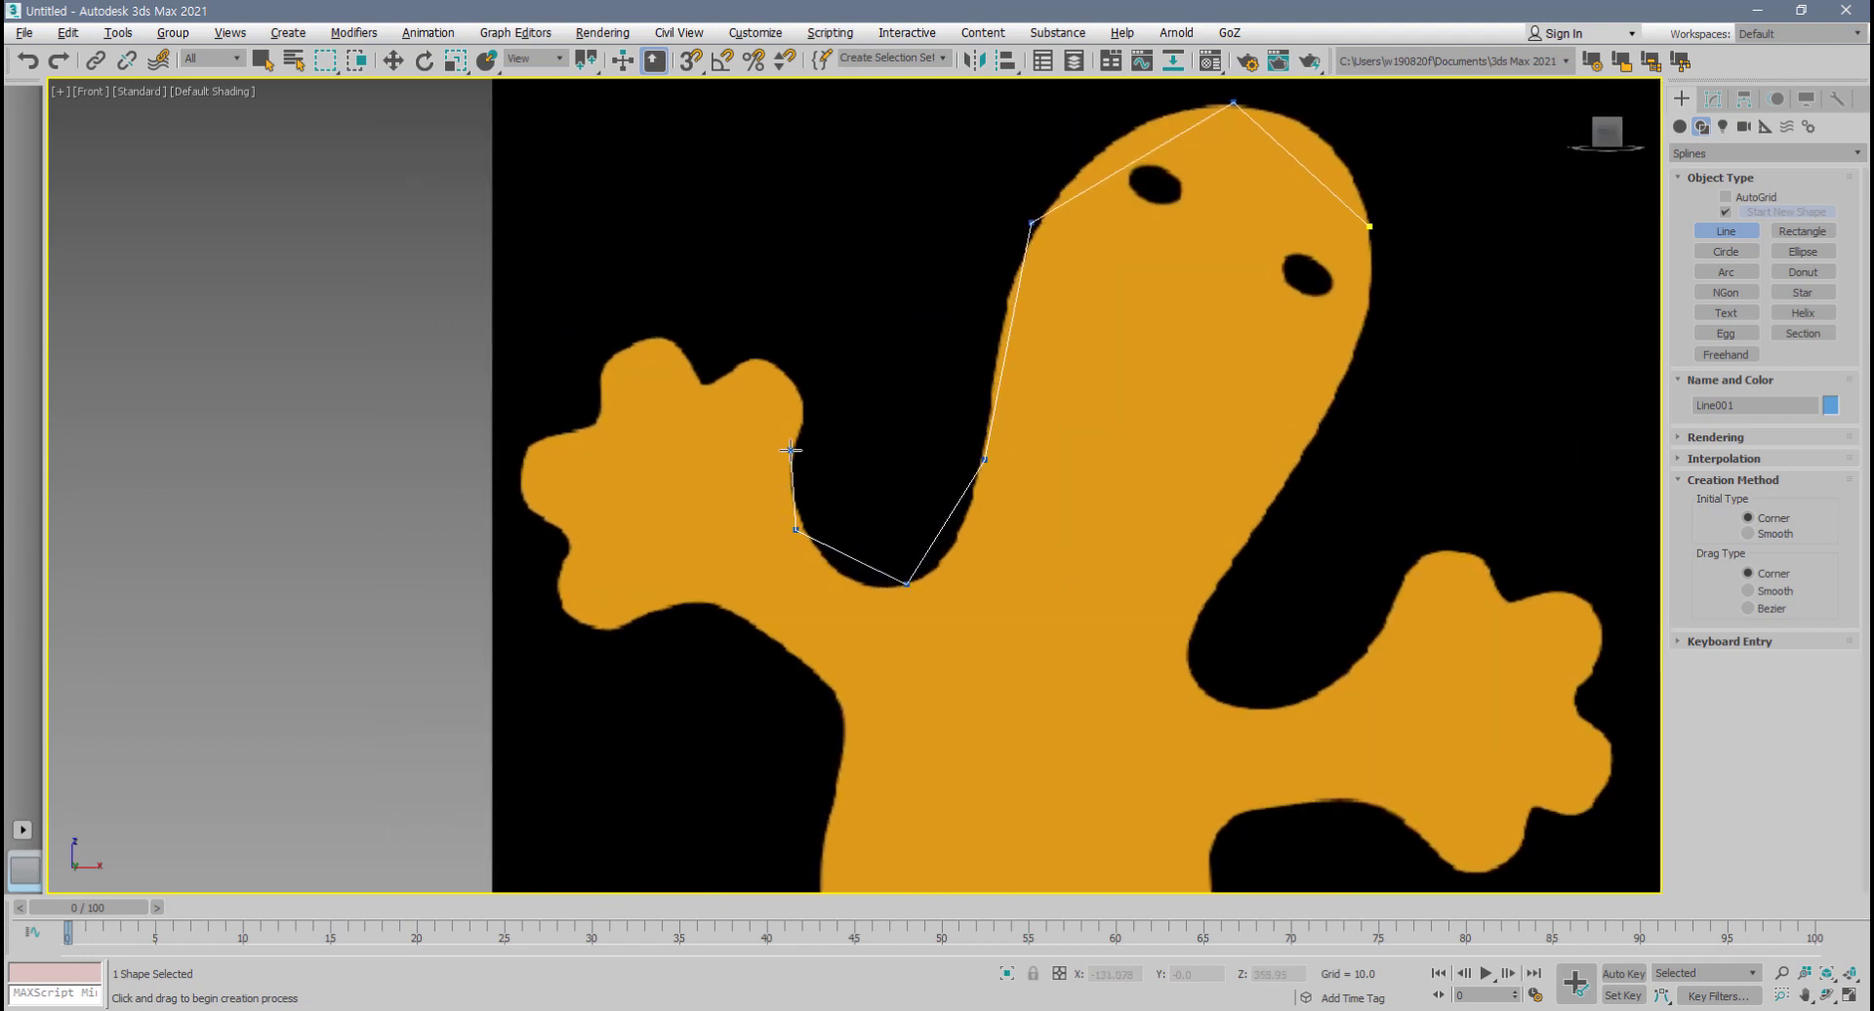
left_click(789, 376)
left_click(707, 382)
left_click(669, 343)
left_click(626, 347)
left_click(598, 382)
left_click(598, 421)
left_click(548, 434)
left_click(522, 472)
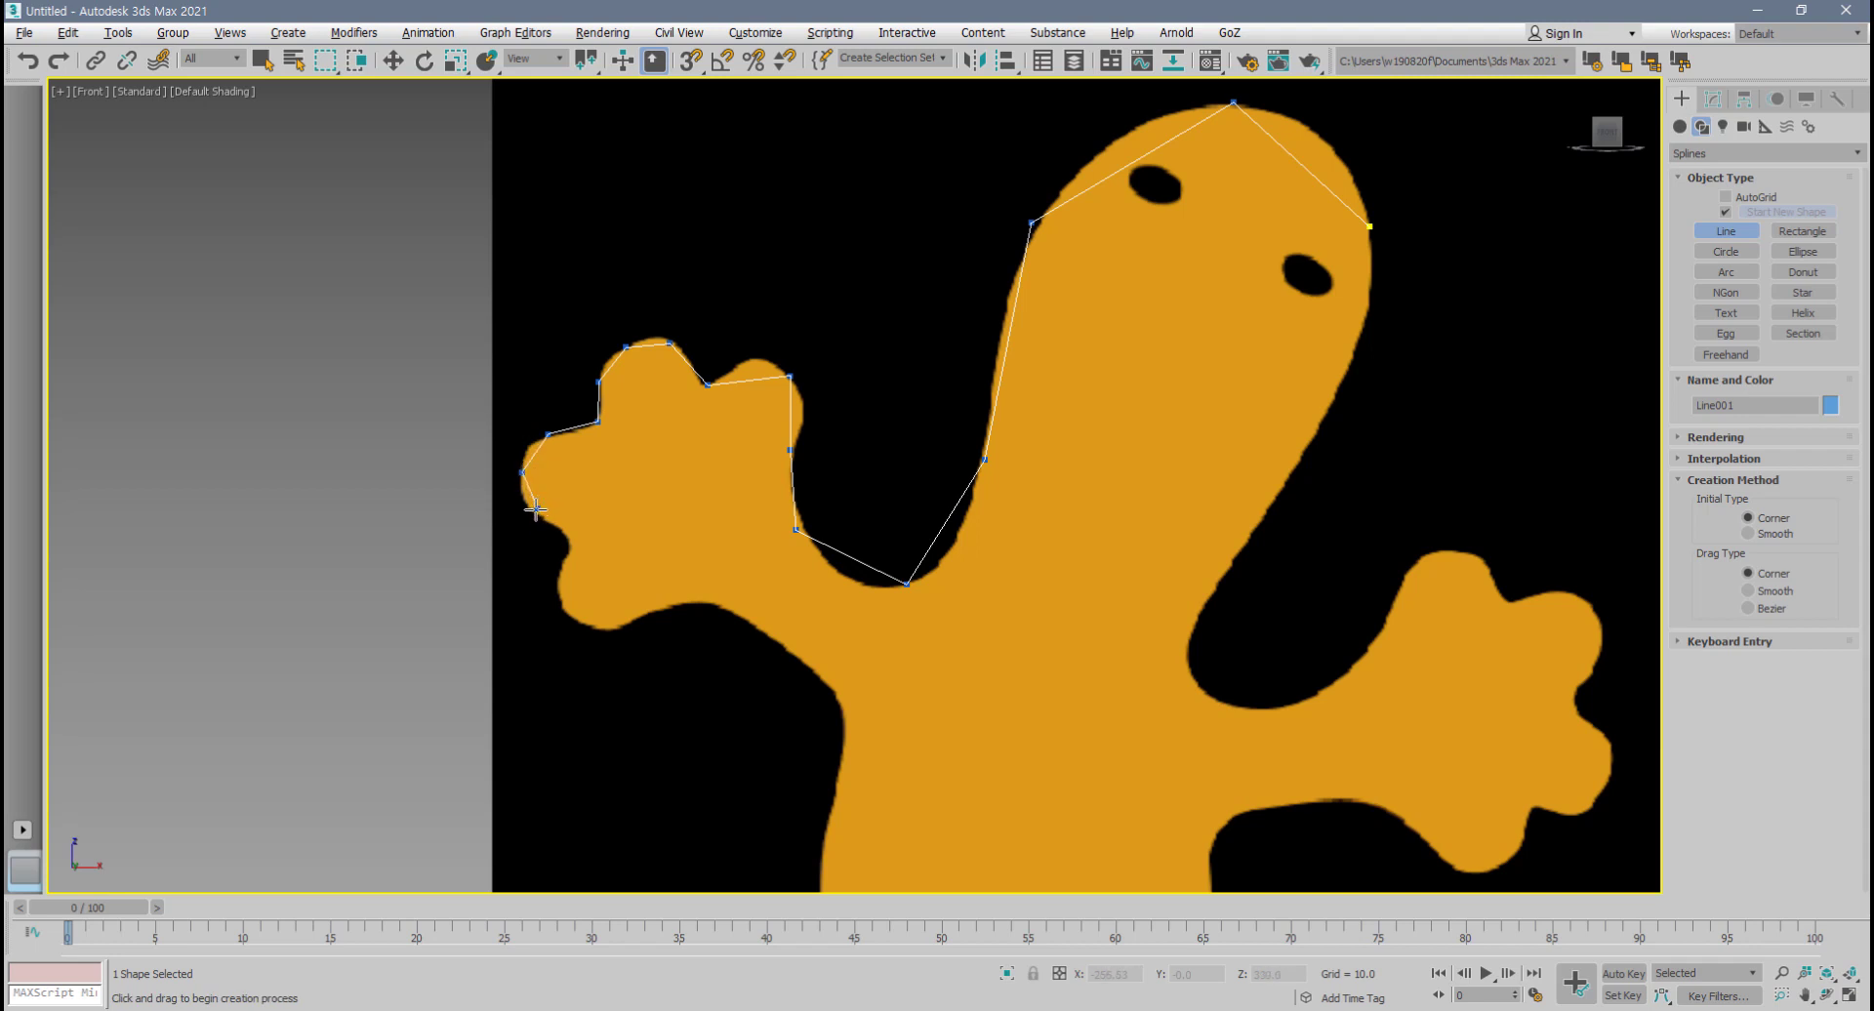
left_click(533, 512)
left_click(570, 537)
left_click(556, 583)
left_click(590, 624)
- Continue the outline along the underside of the upper-left leg and down the body's left flank to the lower-left leg
left_click(651, 613)
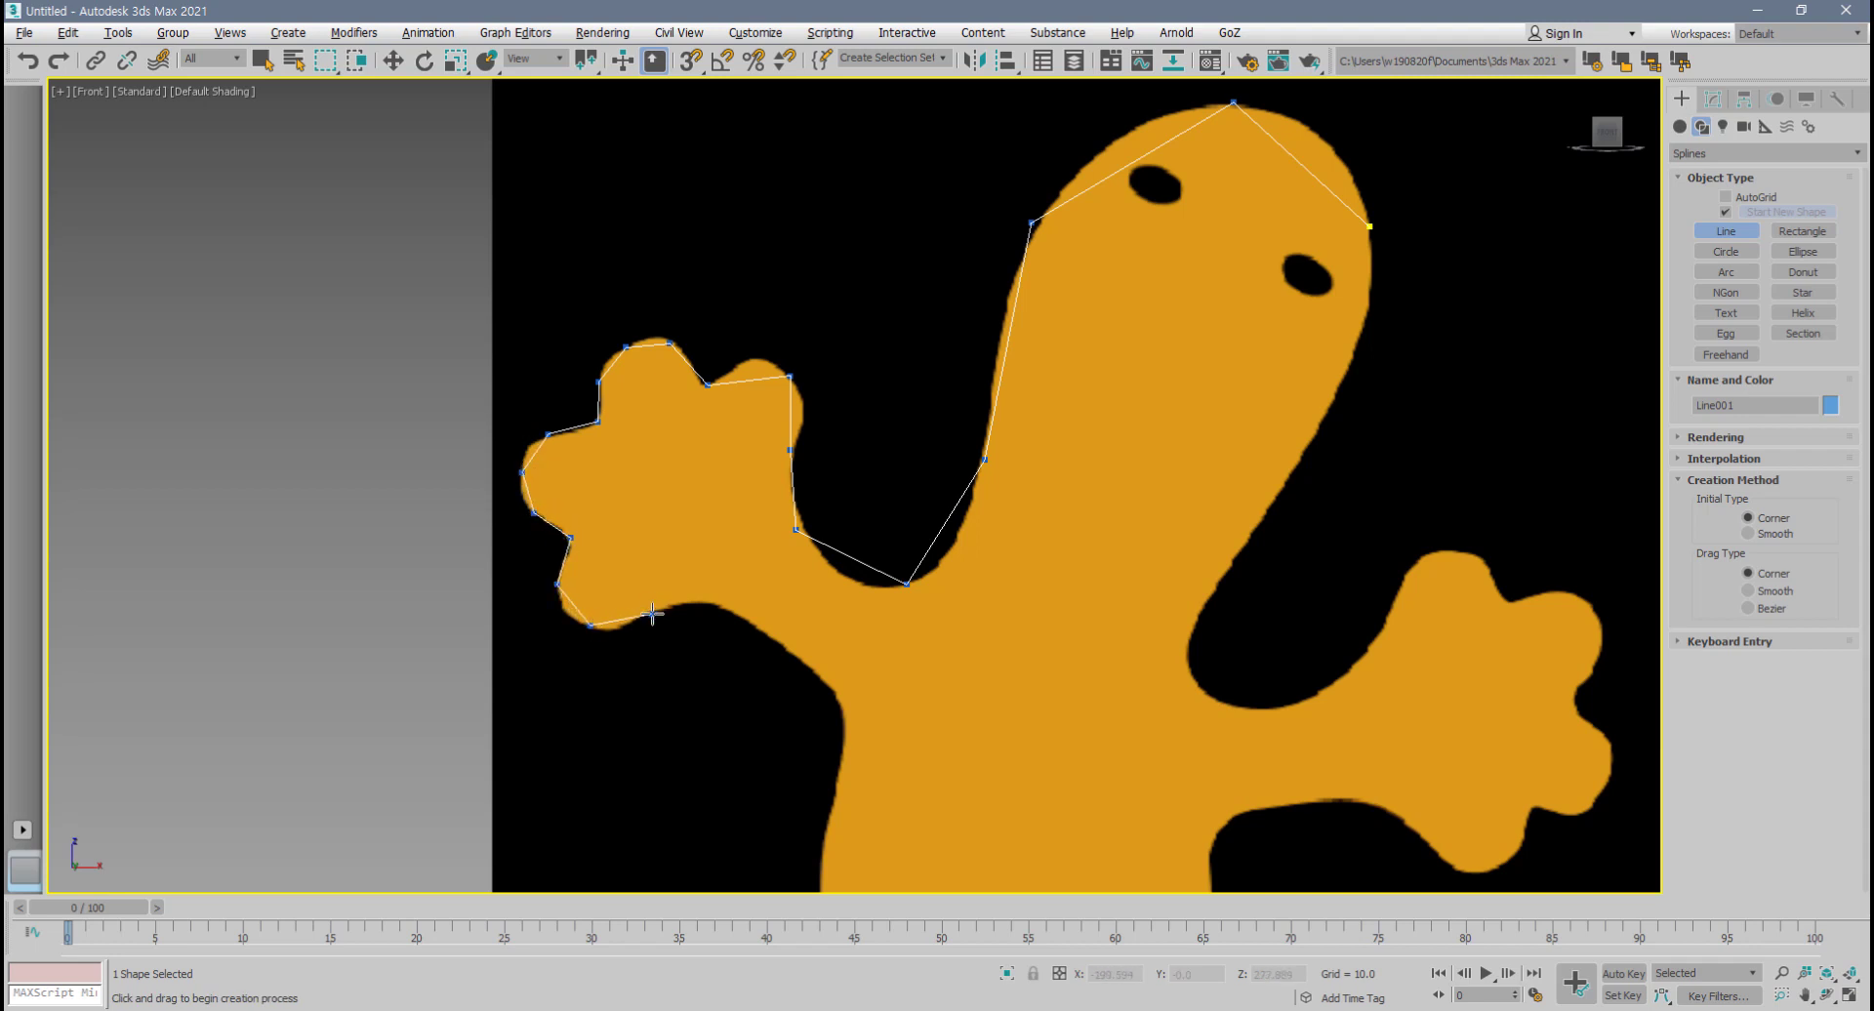
left_click(717, 598)
left_click(787, 645)
middle_click_drag(848, 703, 813, 449)
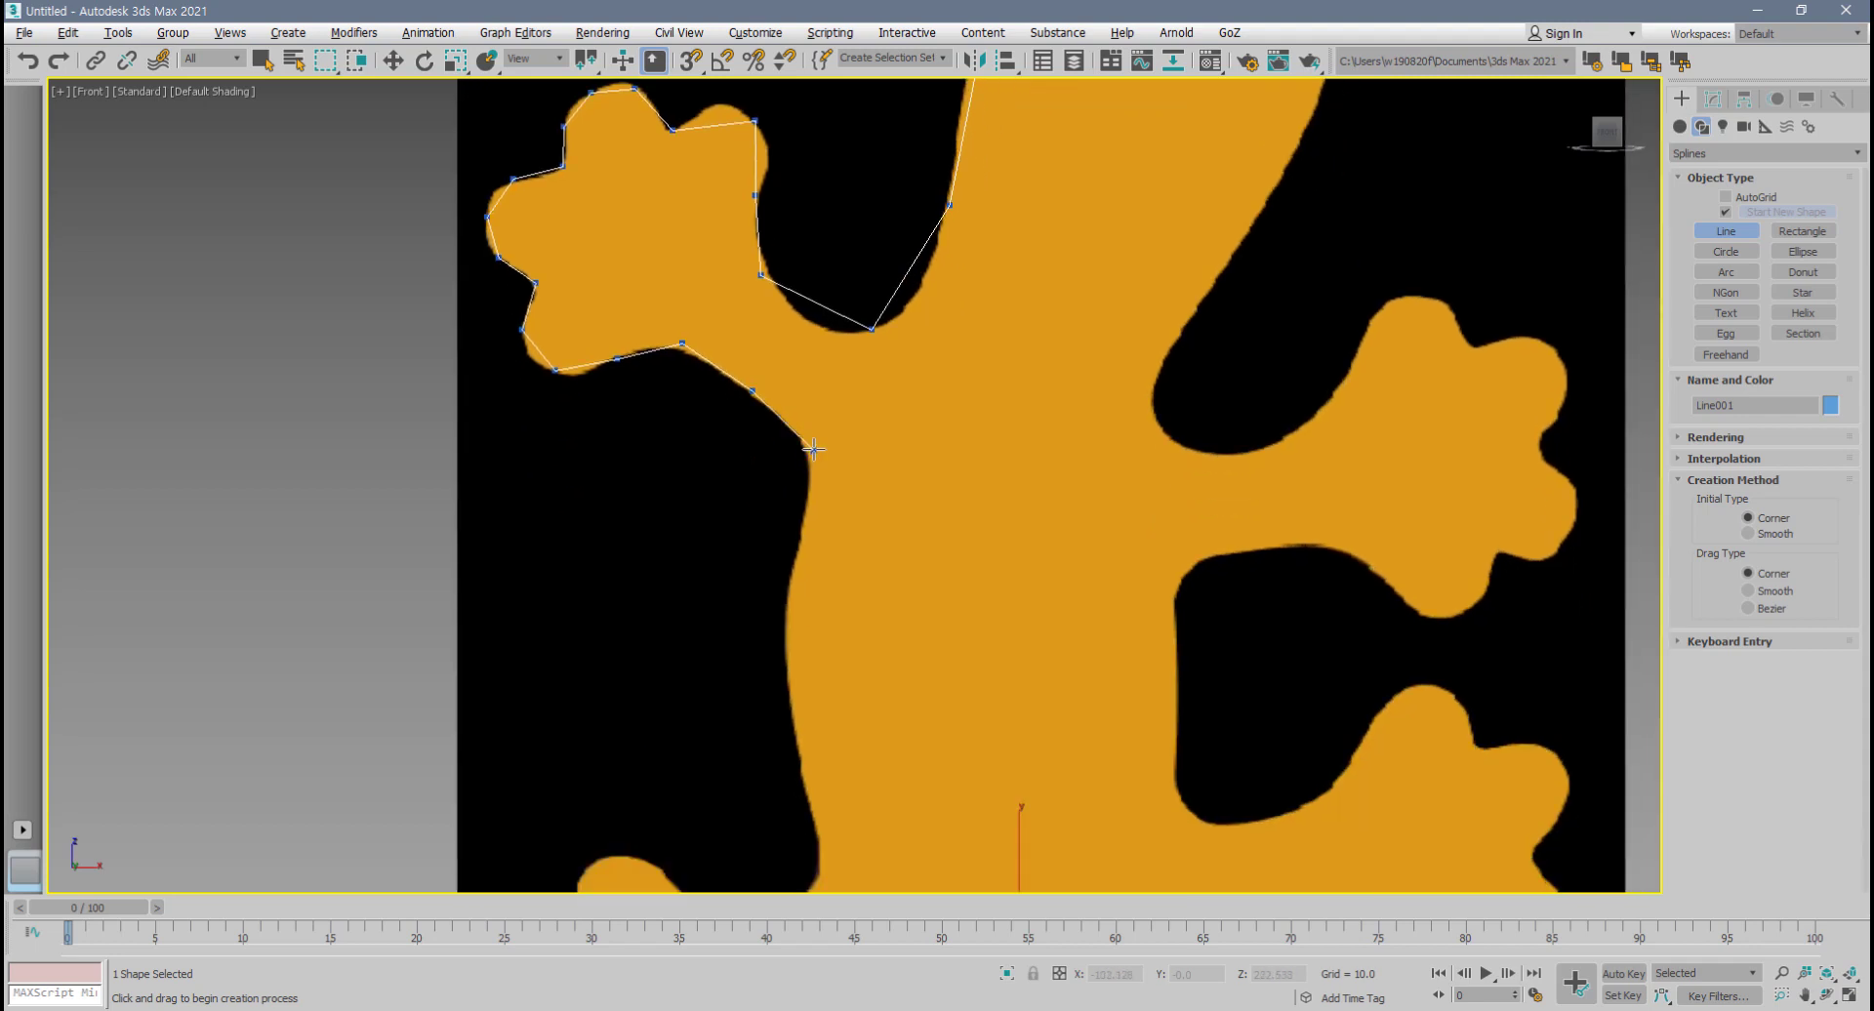
left_click(810, 465)
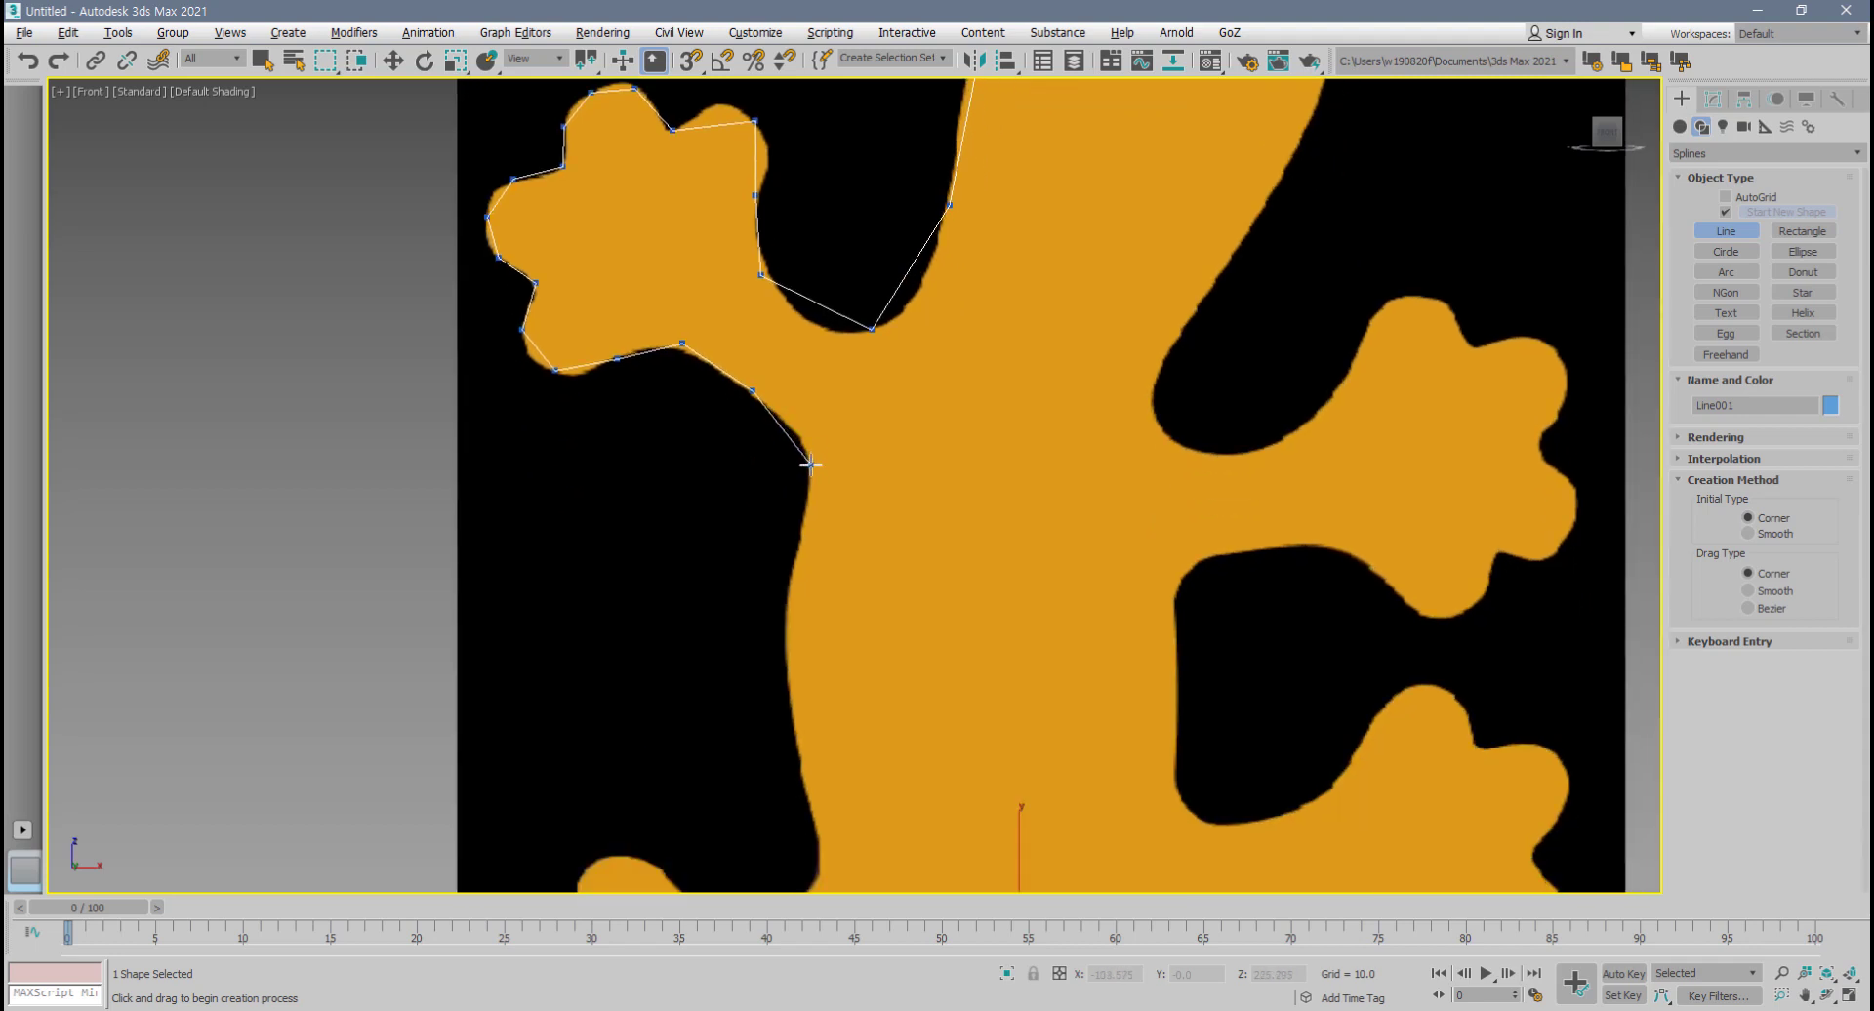
left_click(787, 583)
middle_click_drag(786, 583, 768, 489)
left_click(772, 615)
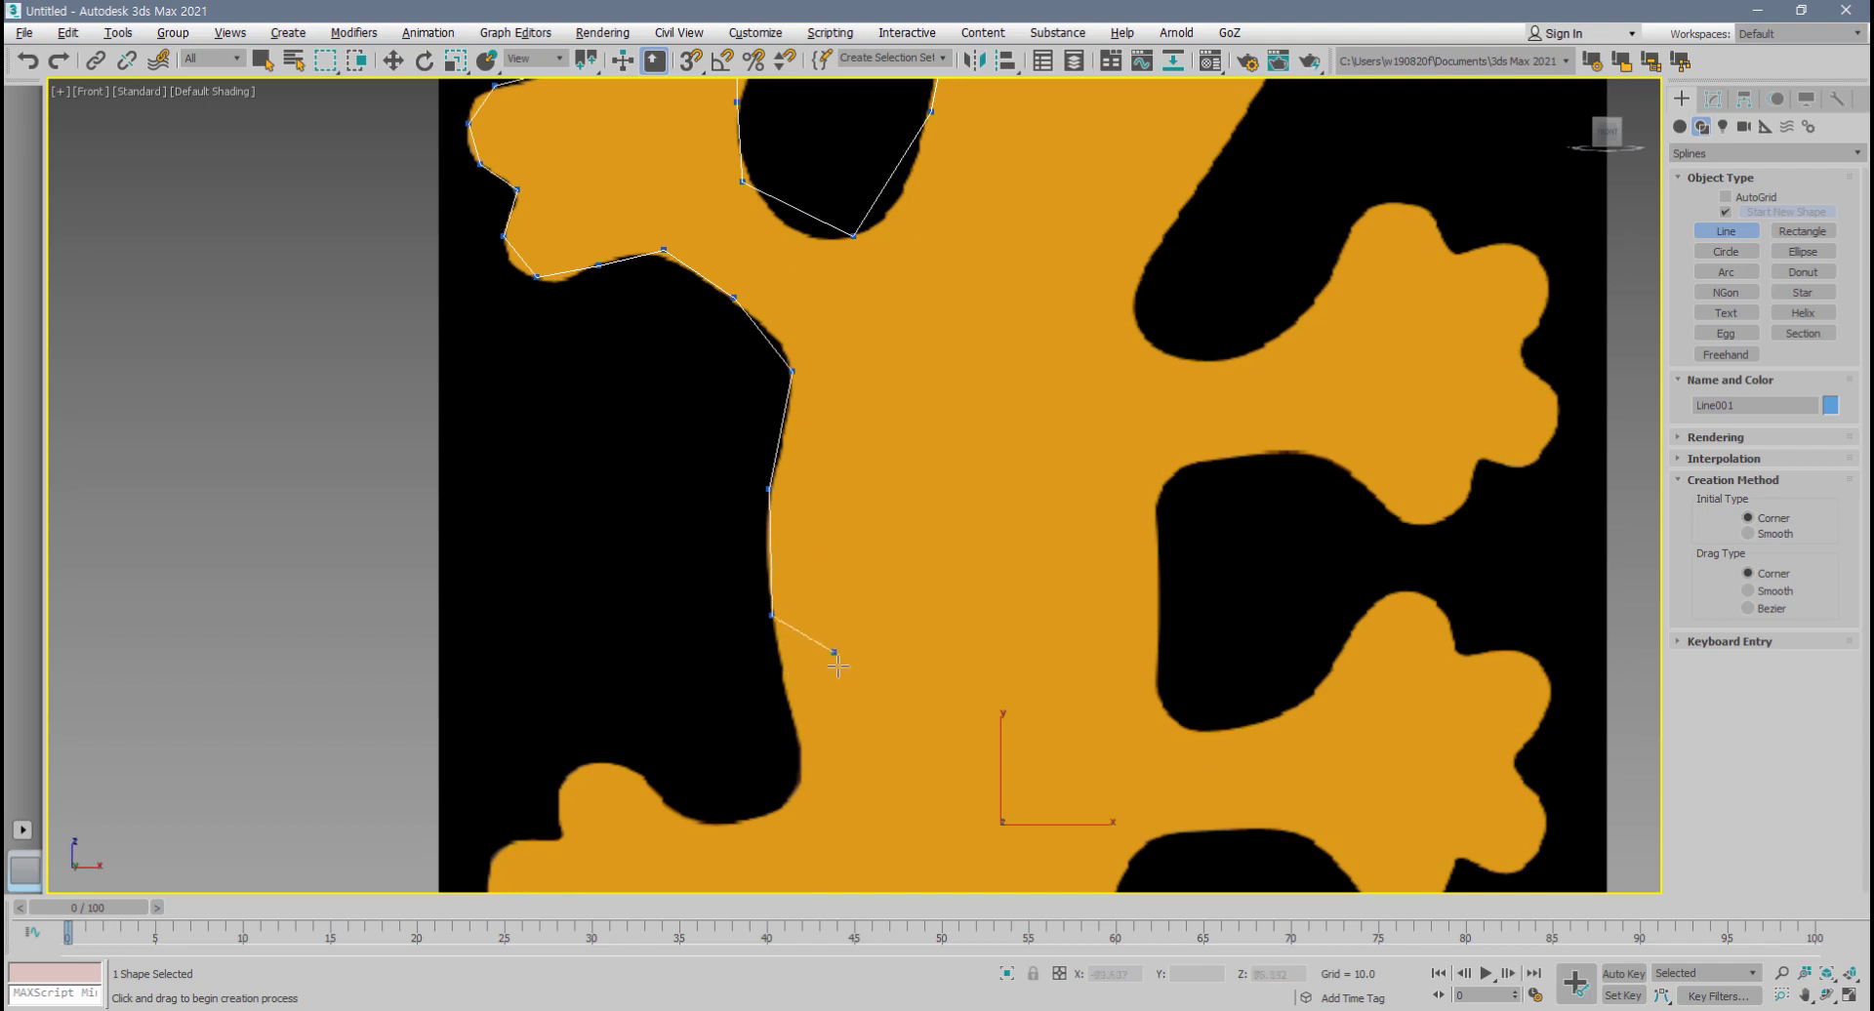
middle_click_drag(837, 666, 800, 441)
left_click(766, 556)
- Trace the top of the lower-left leg and around the toes of its foot
scroll(758, 581, "down", 1)
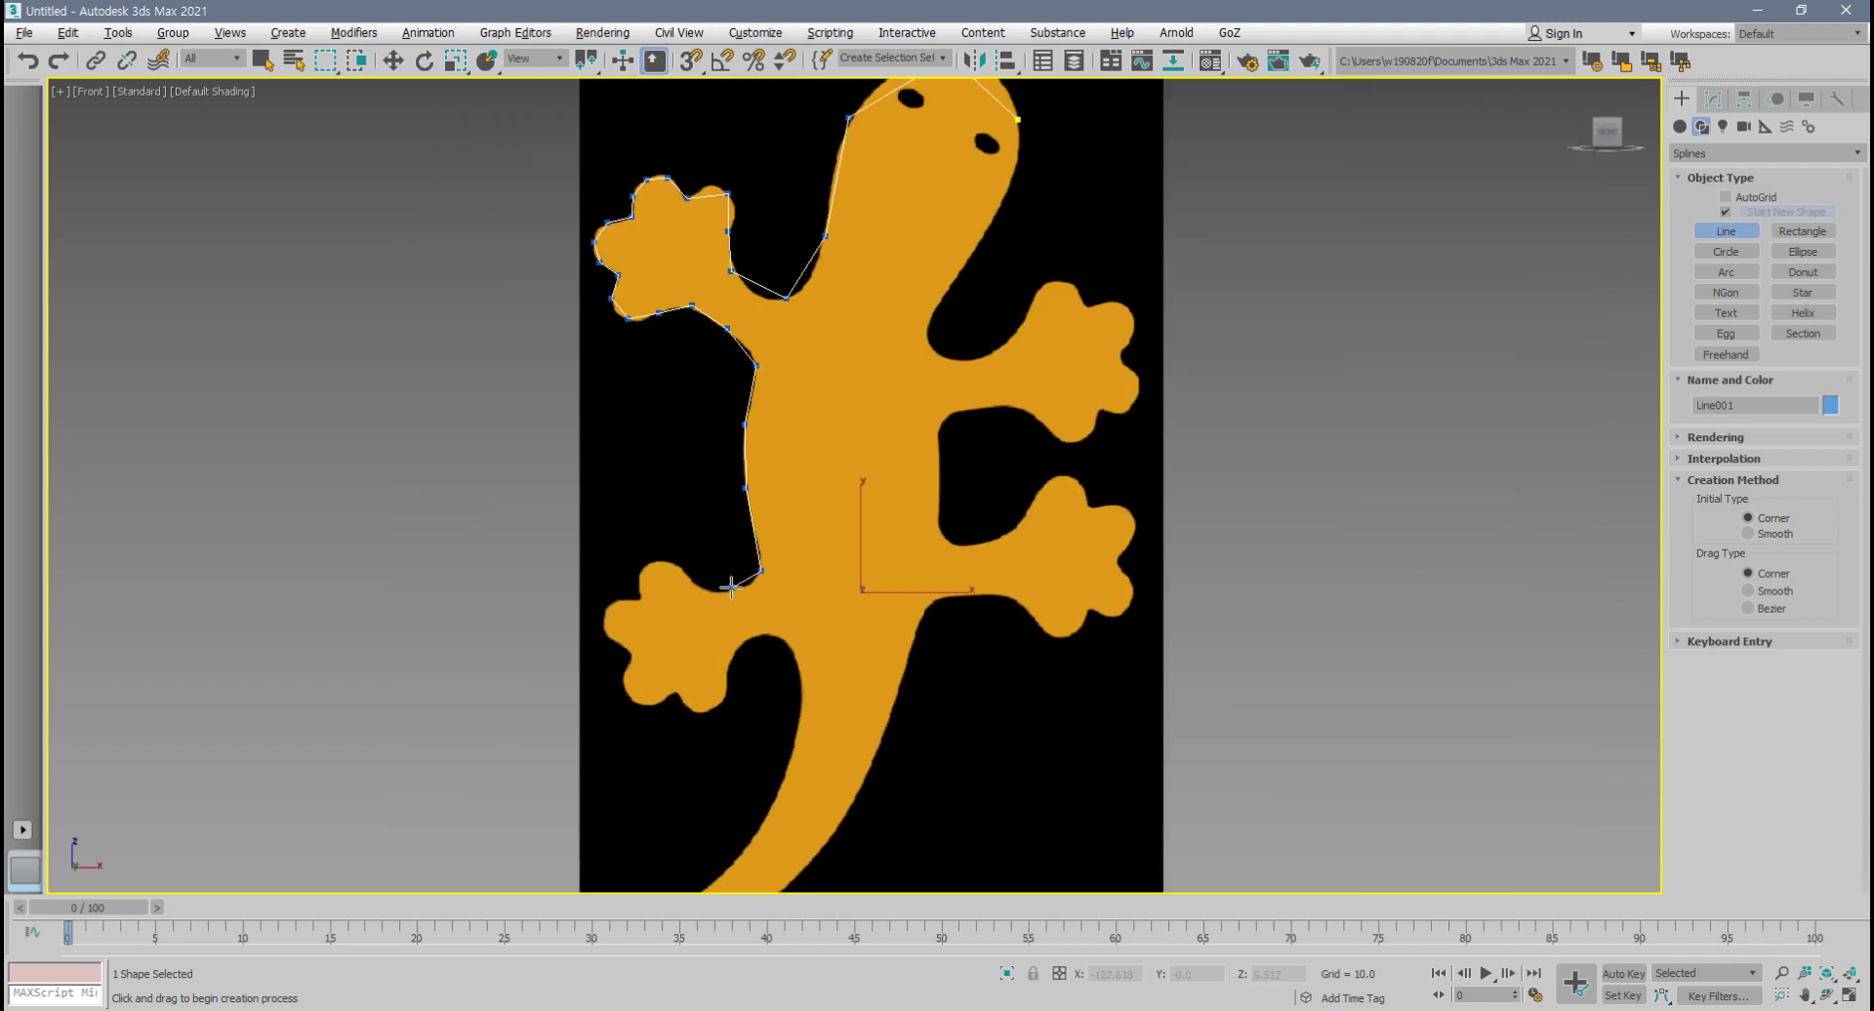
left_click(724, 592)
left_click(689, 580)
left_click(612, 606)
left_click(605, 632)
left_click(629, 652)
left_click(625, 690)
left_click(651, 705)
left_click(702, 715)
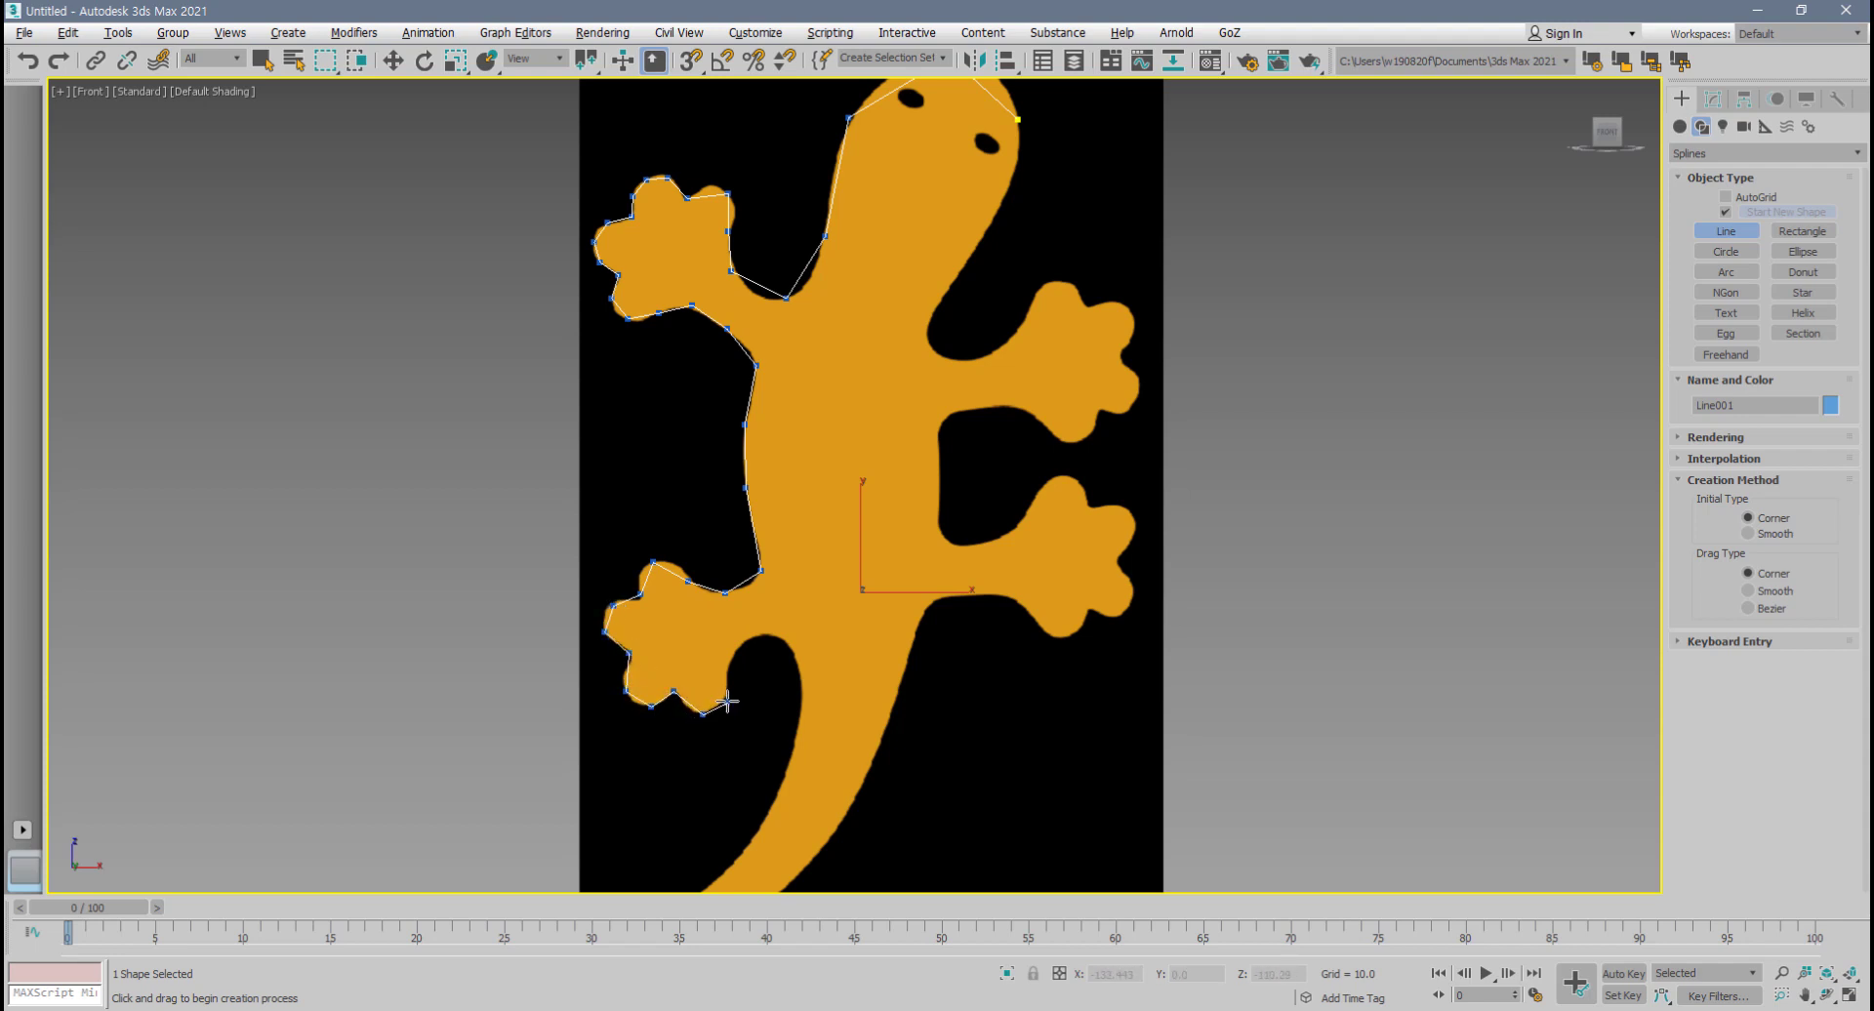
left_click(726, 697)
- Continue the outline around the inside of the lower-left leg and down the tail's left edge to the tip
left_click(728, 659)
left_click(758, 632)
left_click(801, 661)
scroll(804, 720, "down", 2)
middle_click_drag(804, 722, 840, 629)
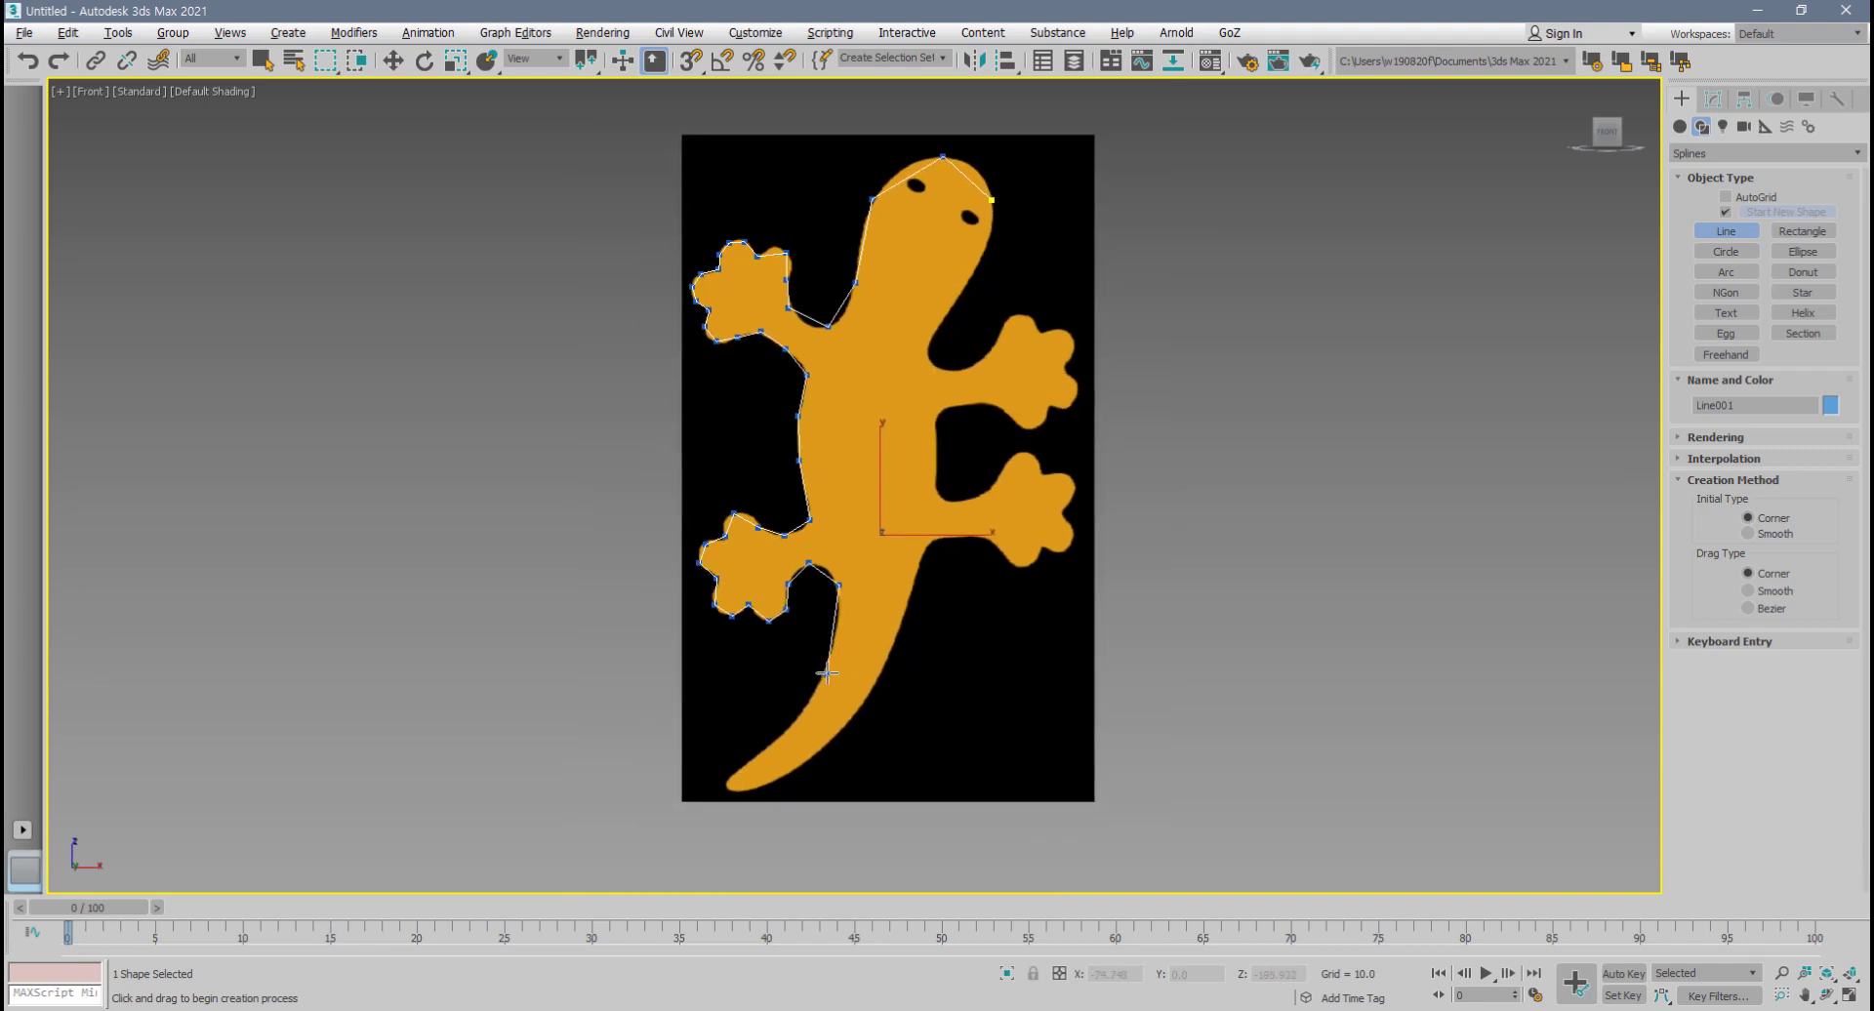
left_click(828, 670)
left_click(786, 738)
left_click(726, 784)
- Trace around the tail tip and up the tail's right edge to the base of the lower-right leg
left_click(763, 783)
left_click(831, 736)
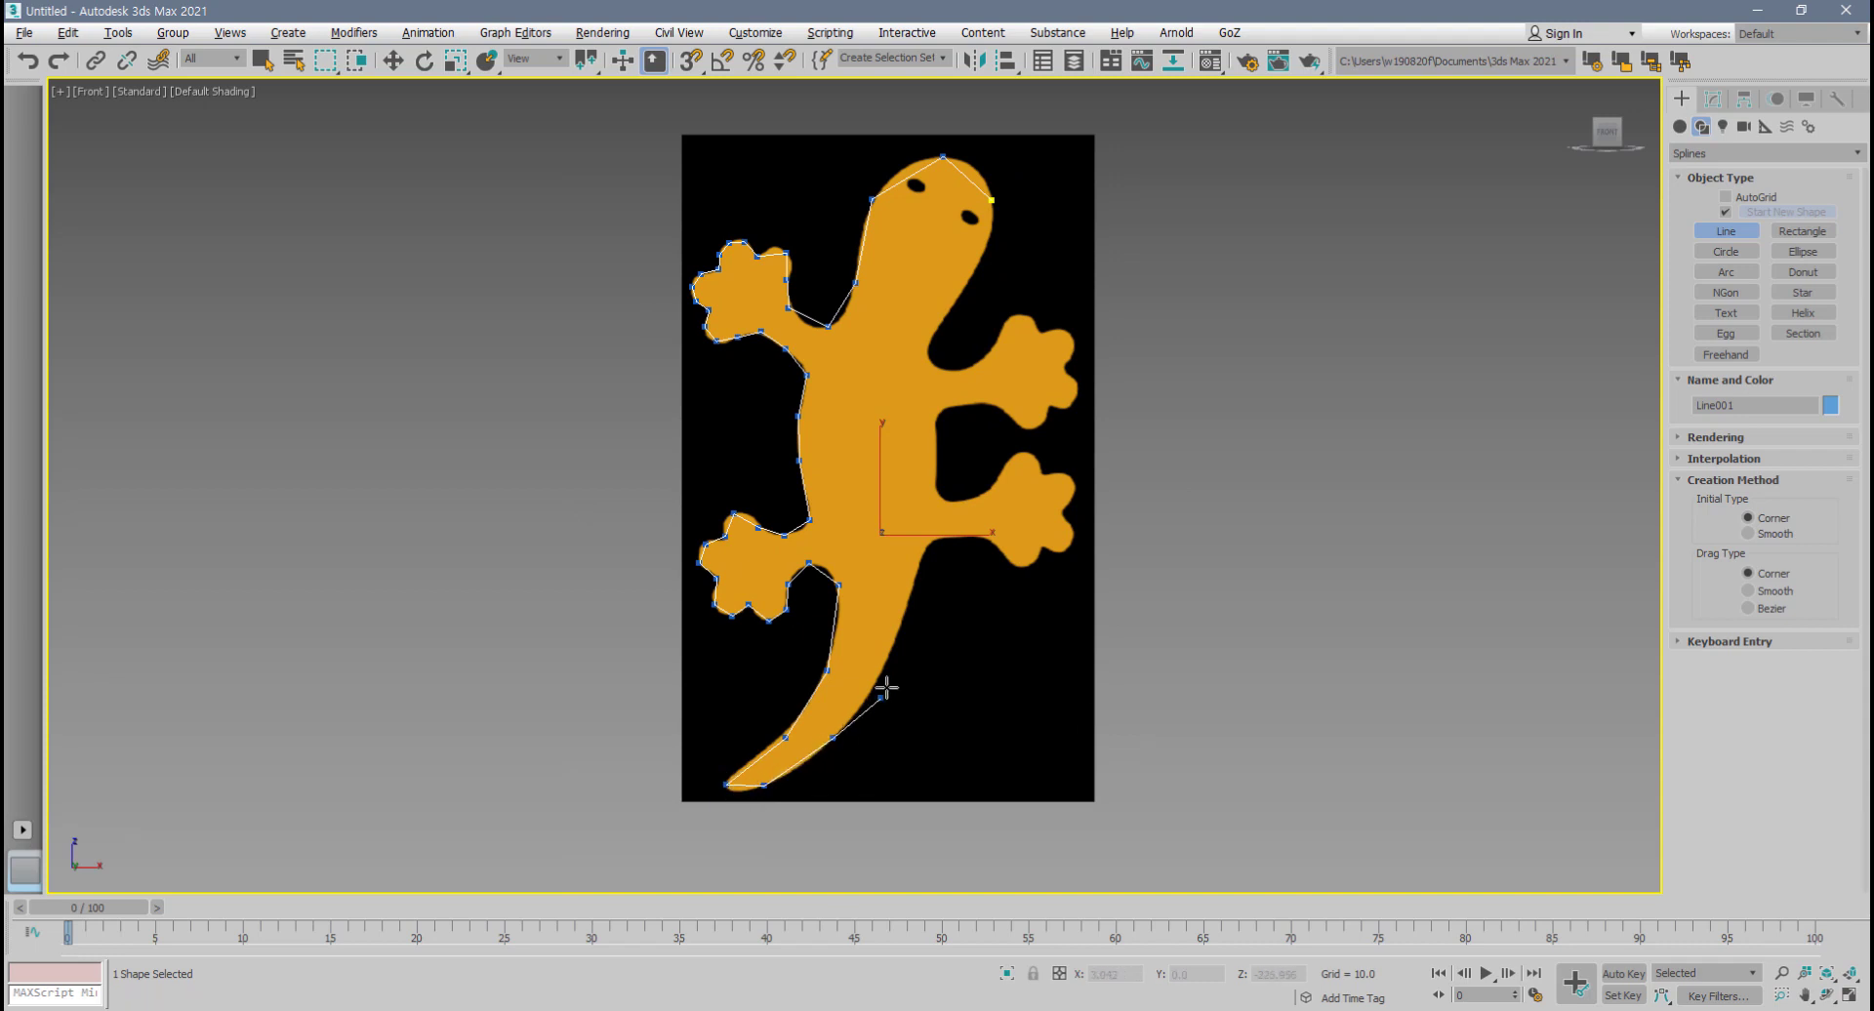
left_click(894, 650)
left_click(921, 559)
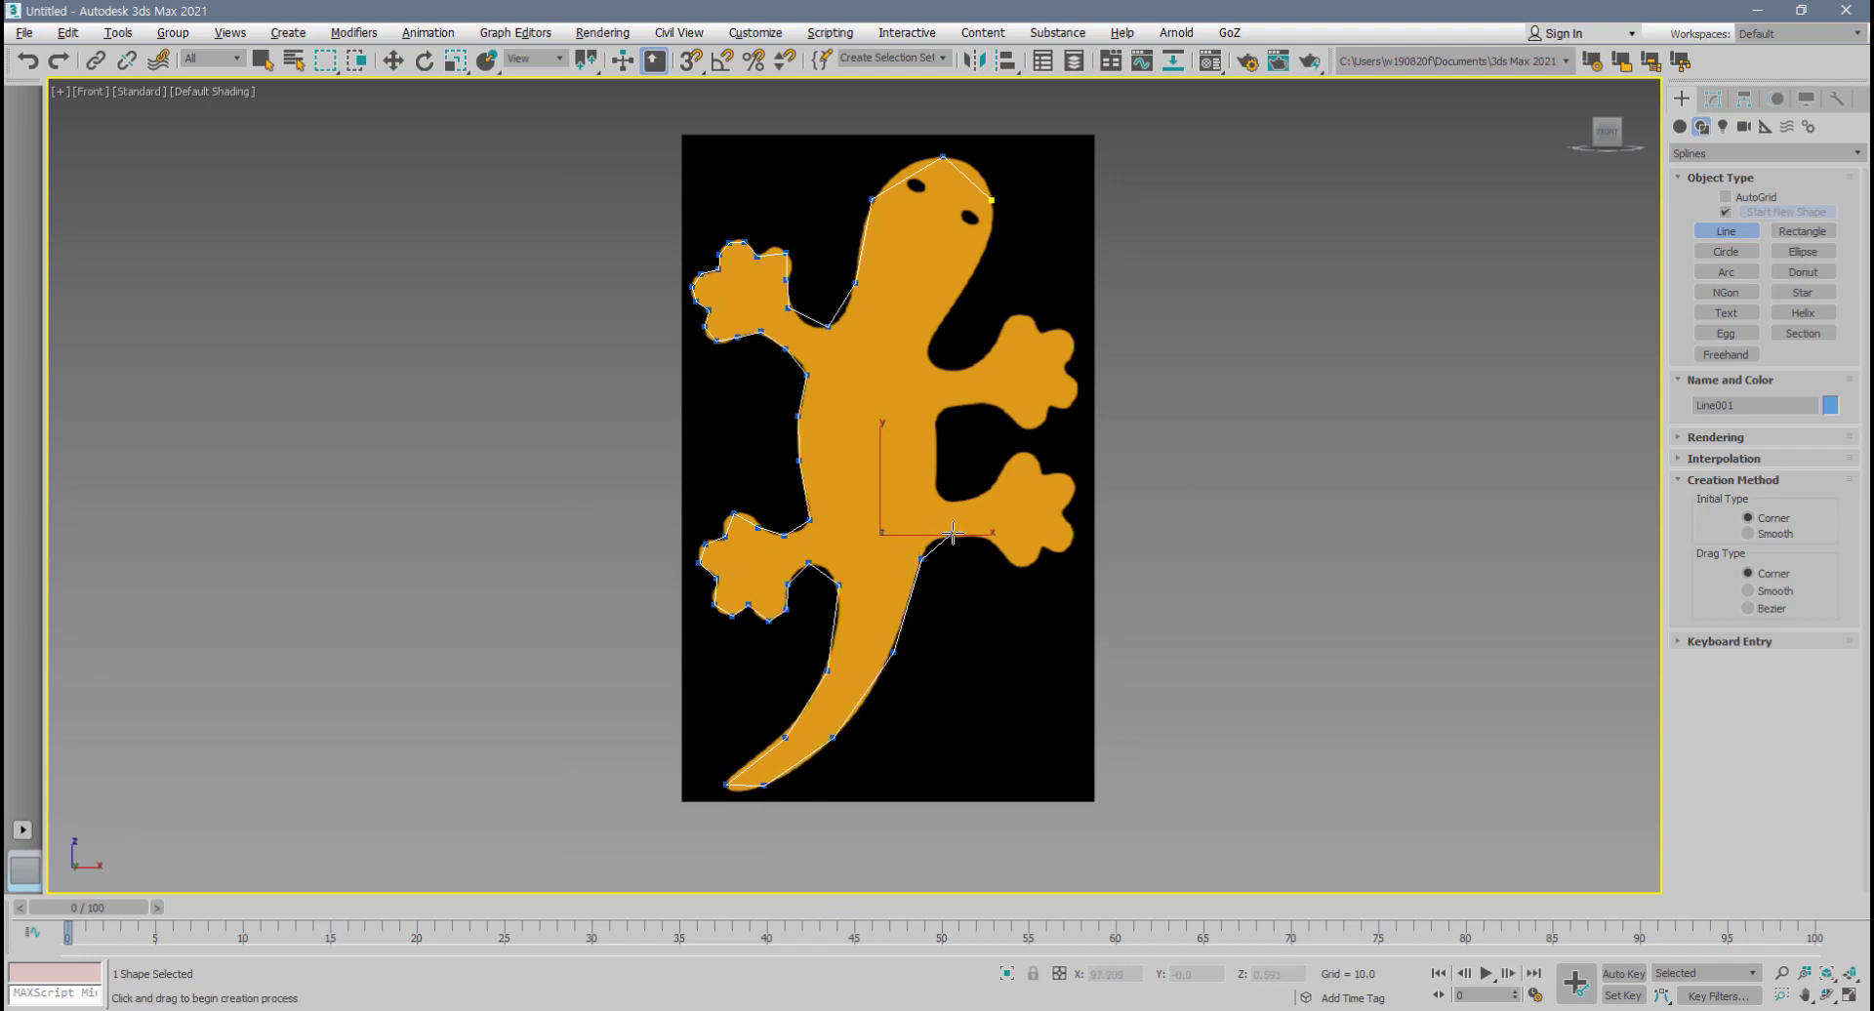
- Trace the underside of the lower-right leg and around all the toes of its foot
scroll(1008, 537, "up", 3)
left_click(1031, 598)
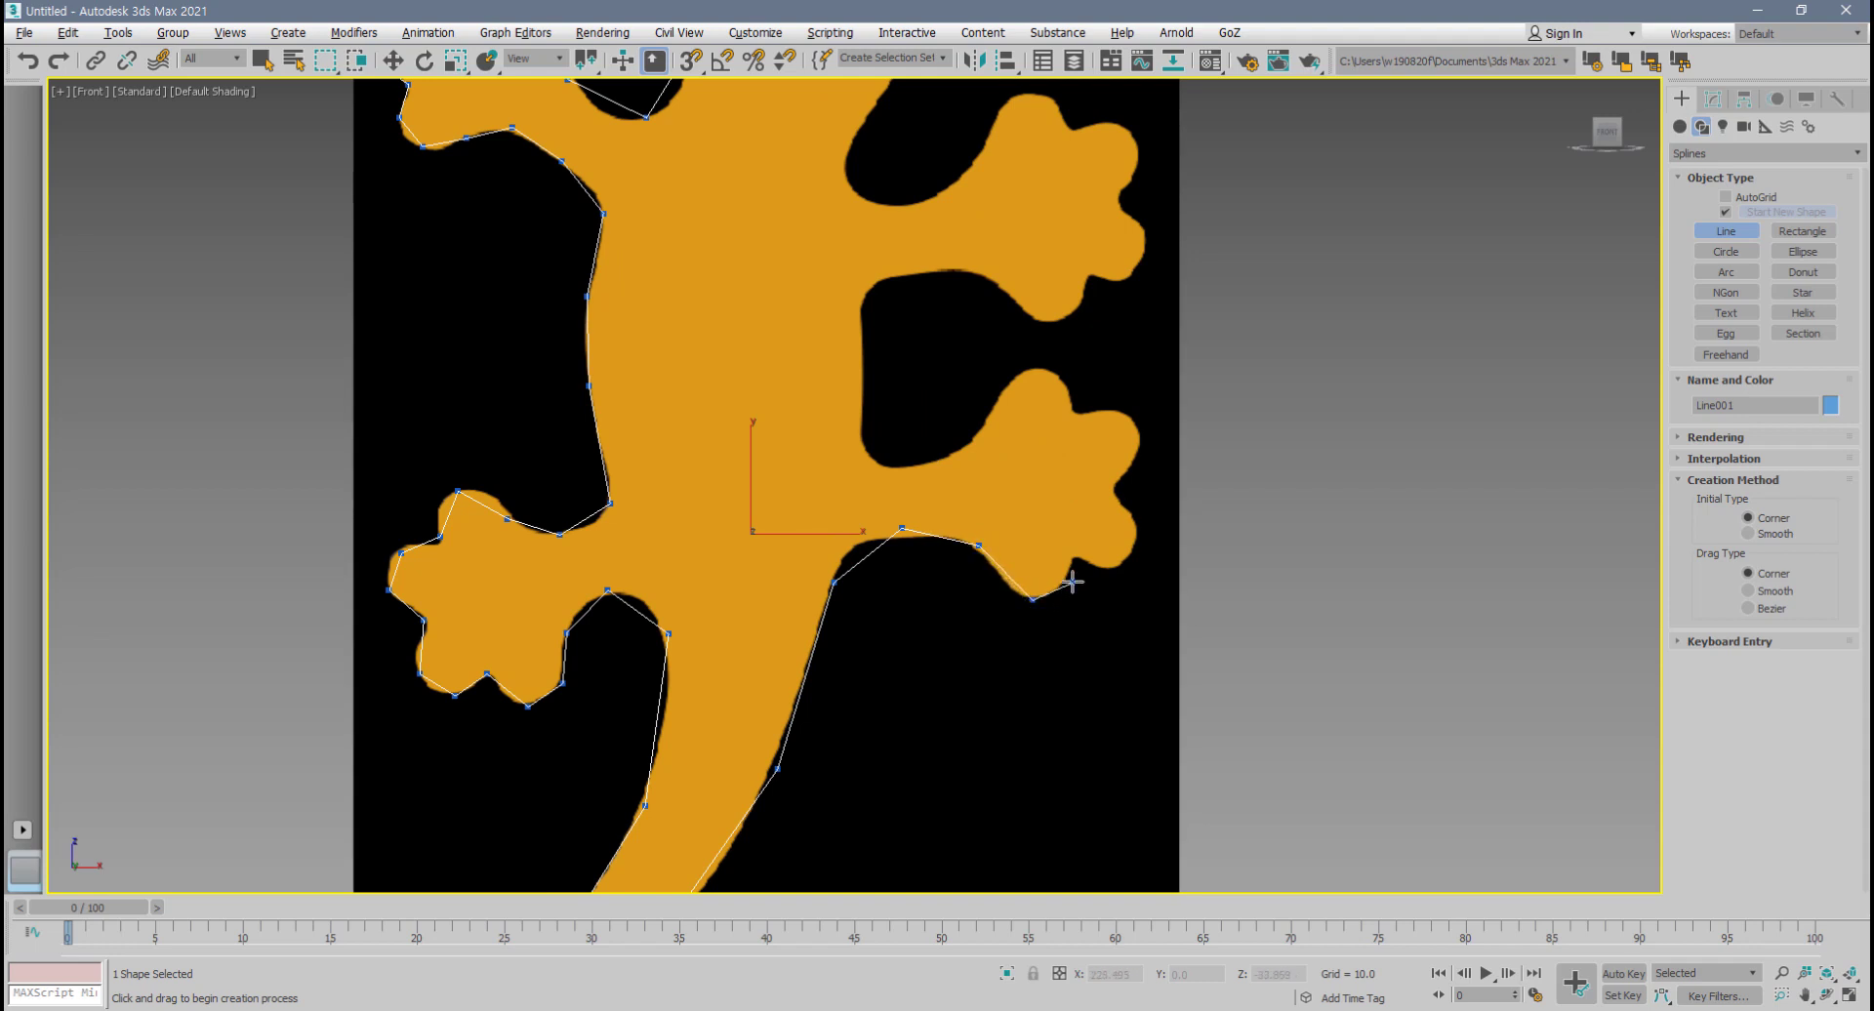
left_click(1066, 578)
left_click(1075, 558)
left_click(1106, 570)
left_click(1134, 540)
left_click(1130, 513)
left_click(1111, 492)
left_click(1140, 440)
left_click(1122, 413)
left_click(1080, 415)
left_click(1024, 372)
left_click(988, 410)
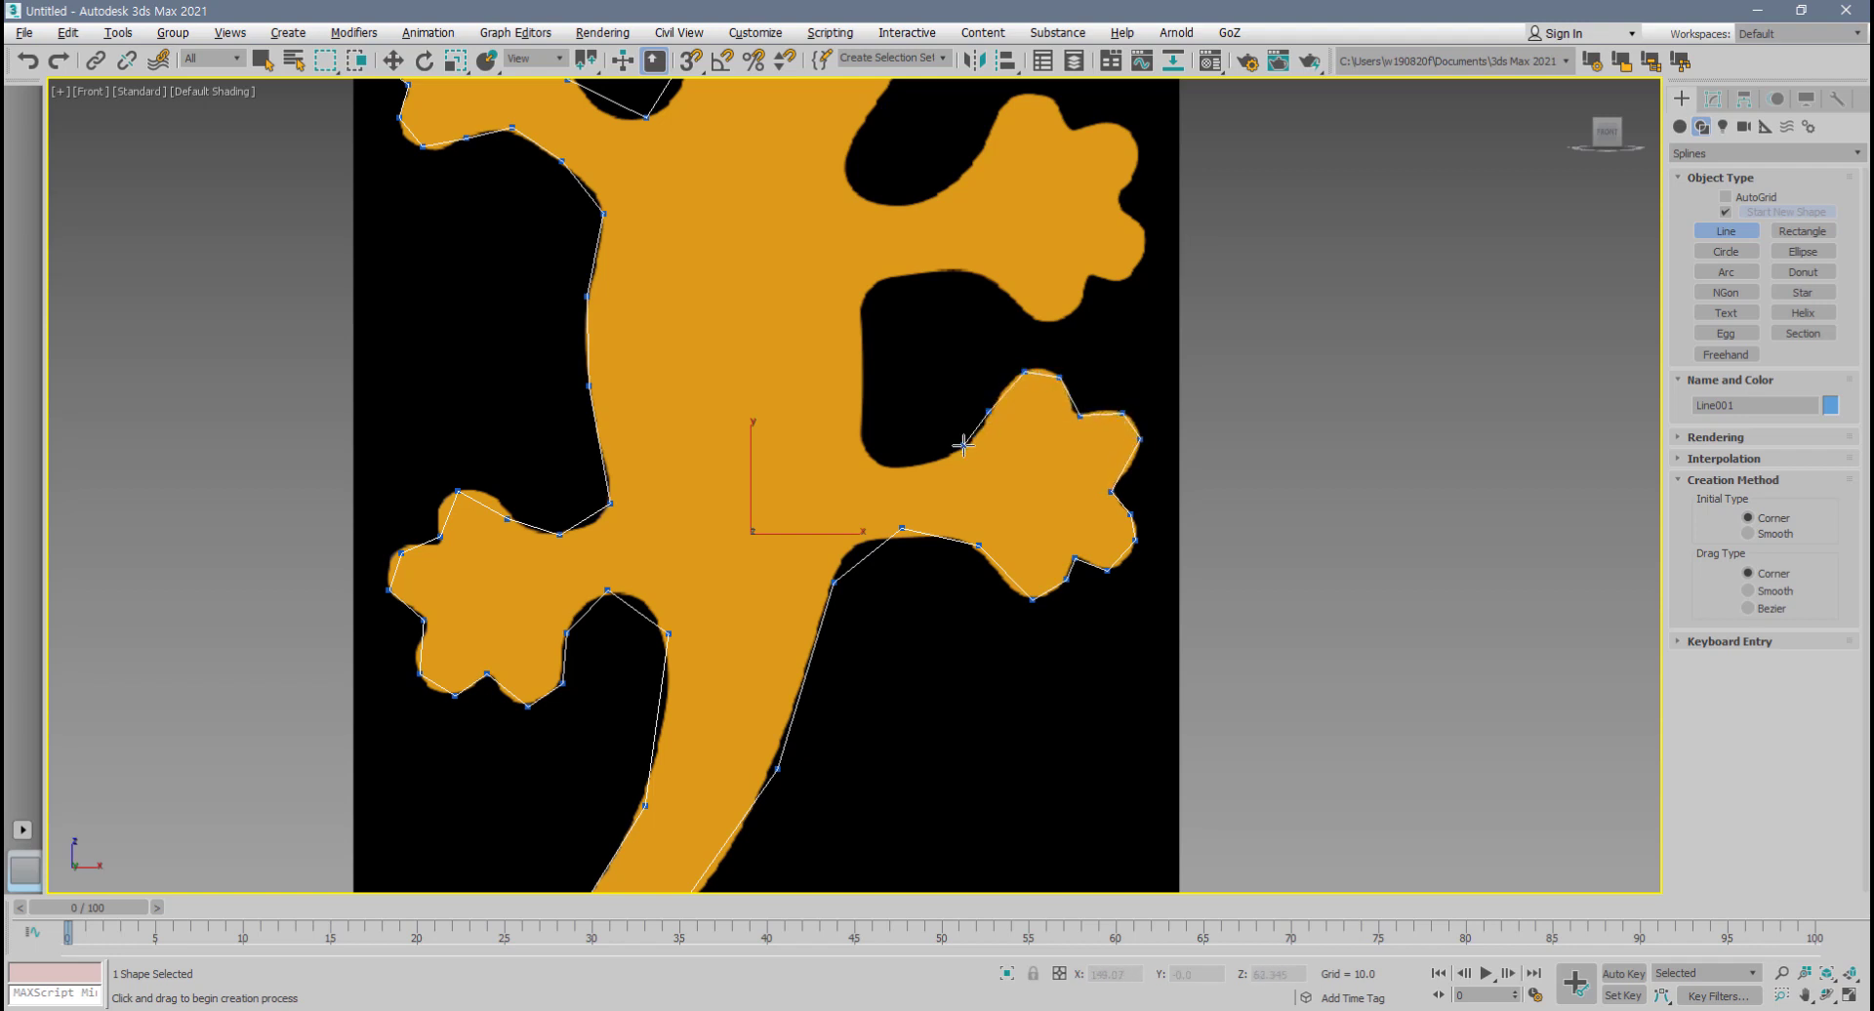
- Continue the outline along the top of the lower-right leg and up the body's right flank to the upper-right leg
left_click(962, 452)
left_click(856, 430)
left_click(862, 354)
left_click(859, 305)
left_click(881, 280)
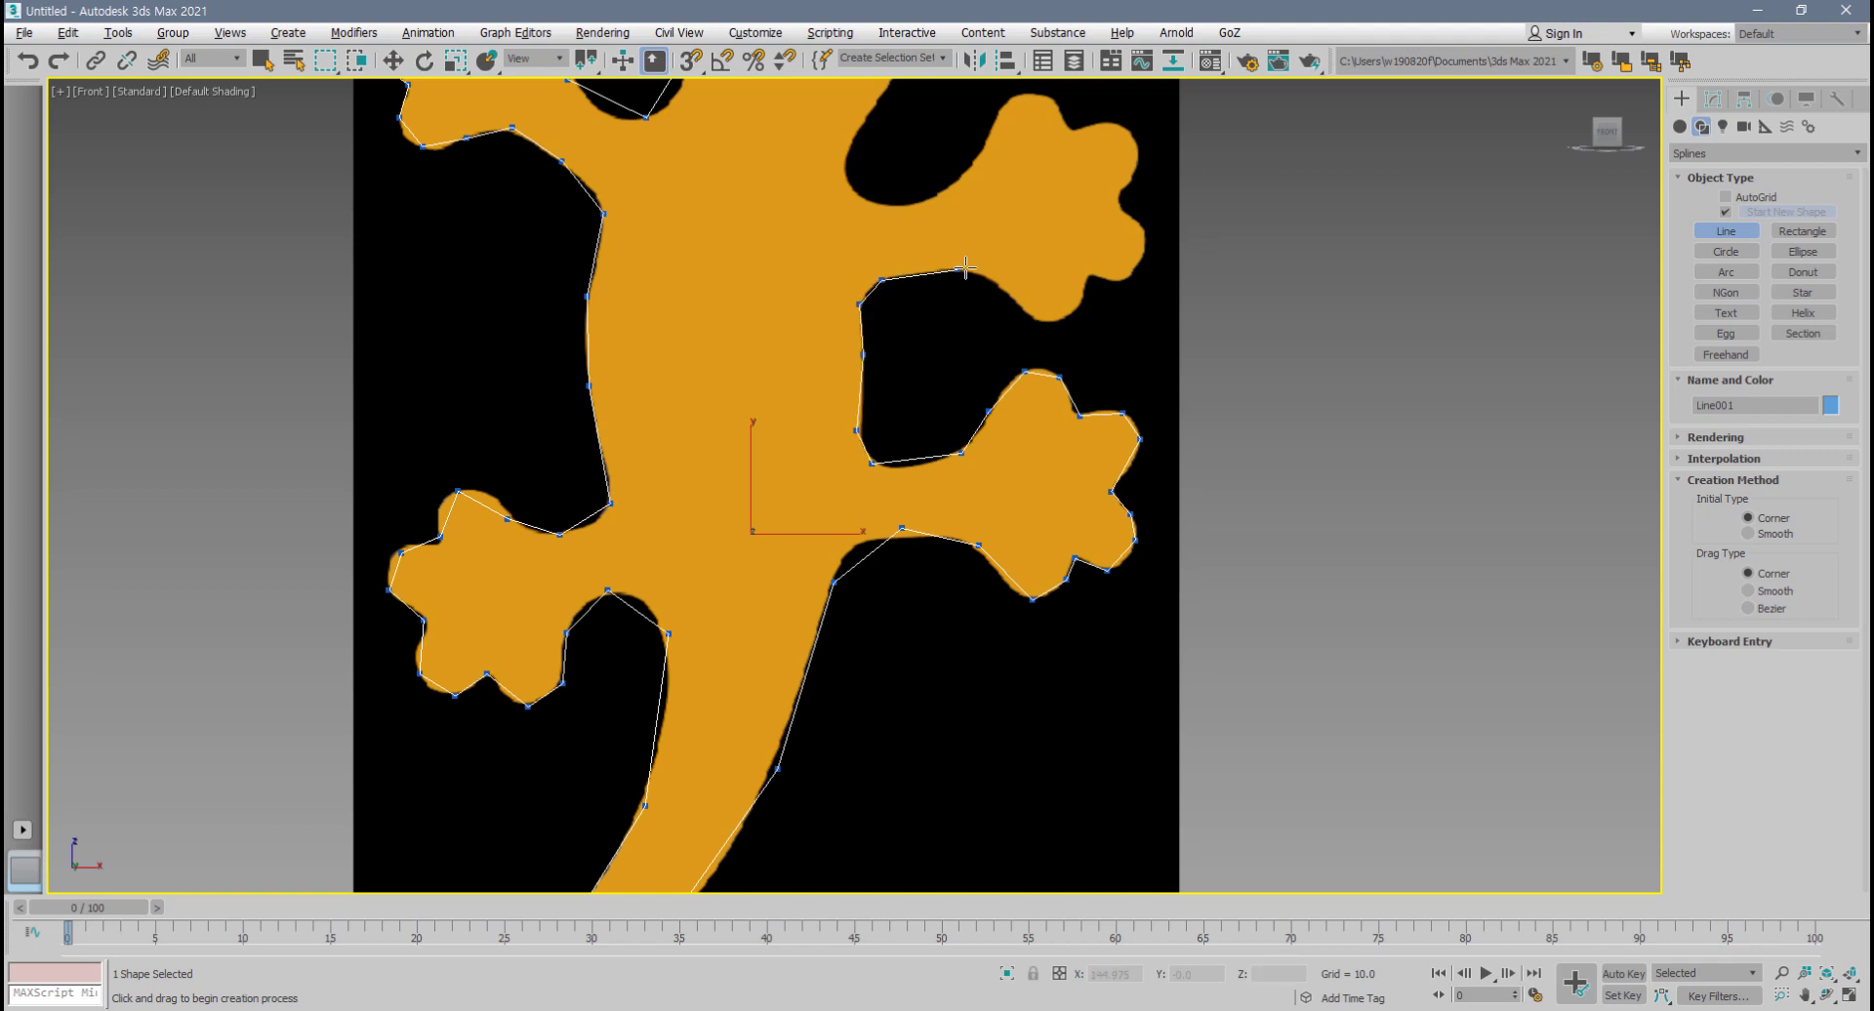
- Trace the underside of the upper-right leg and around the toes of its foot
left_click(1012, 292)
left_click(1060, 321)
left_click(1122, 278)
left_click(1146, 253)
middle_click_drag(1145, 244, 1075, 477)
scroll(1078, 472, "up", 2)
left_click(1065, 462)
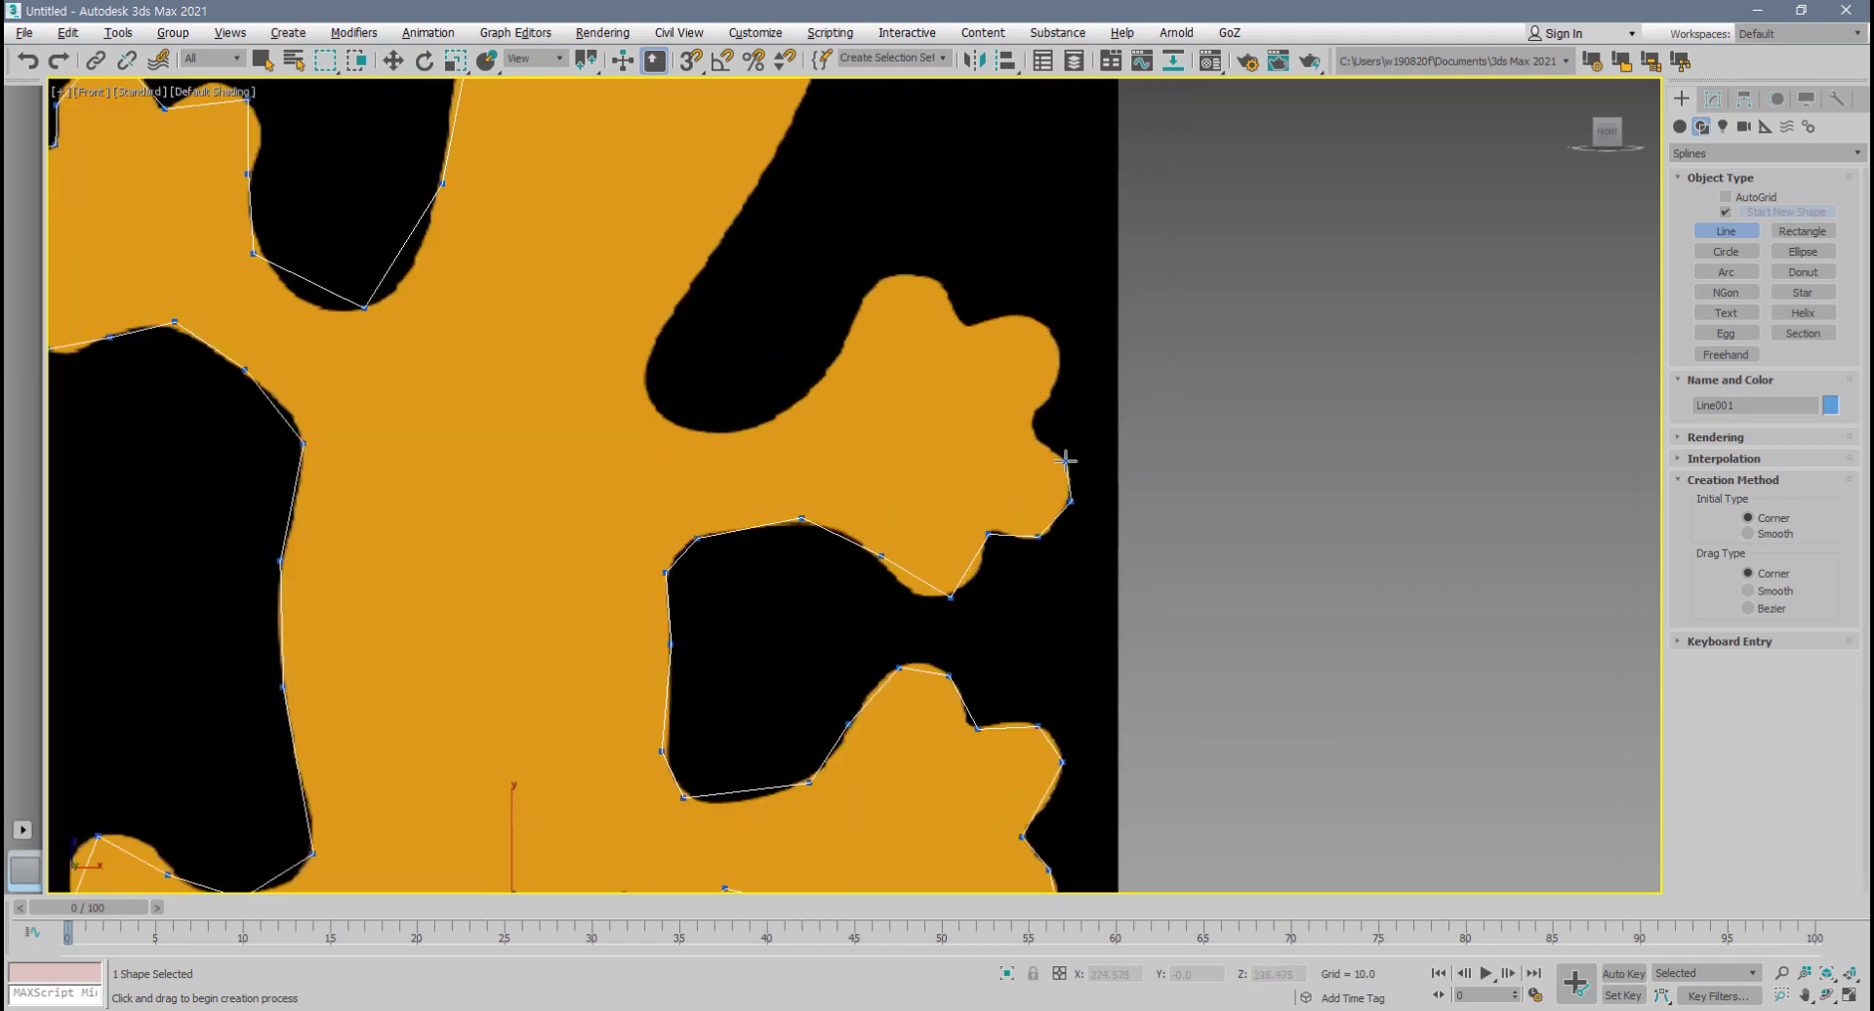
left_click(1036, 406)
left_click(1060, 364)
left_click(970, 325)
left_click(917, 276)
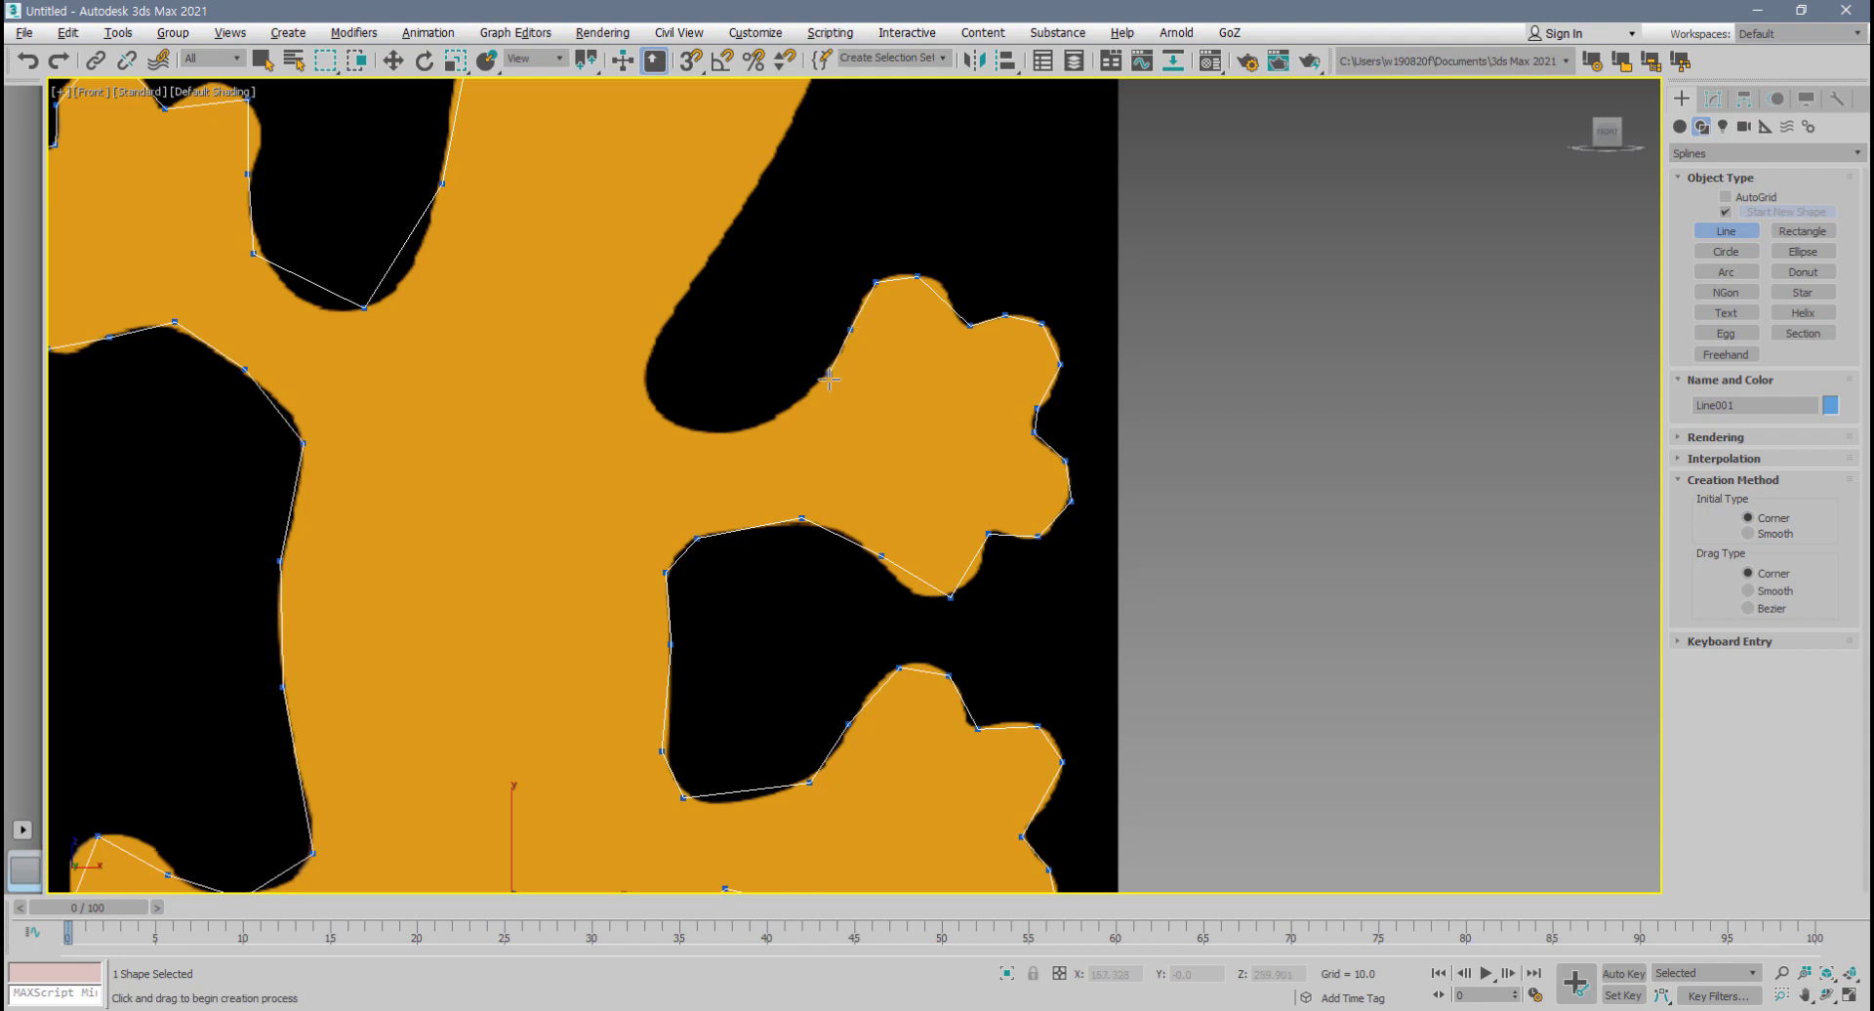
- Trace the top of the upper-right leg and the neck back to the first vertex on the head, and close the spline
left_click(779, 417)
left_click(680, 428)
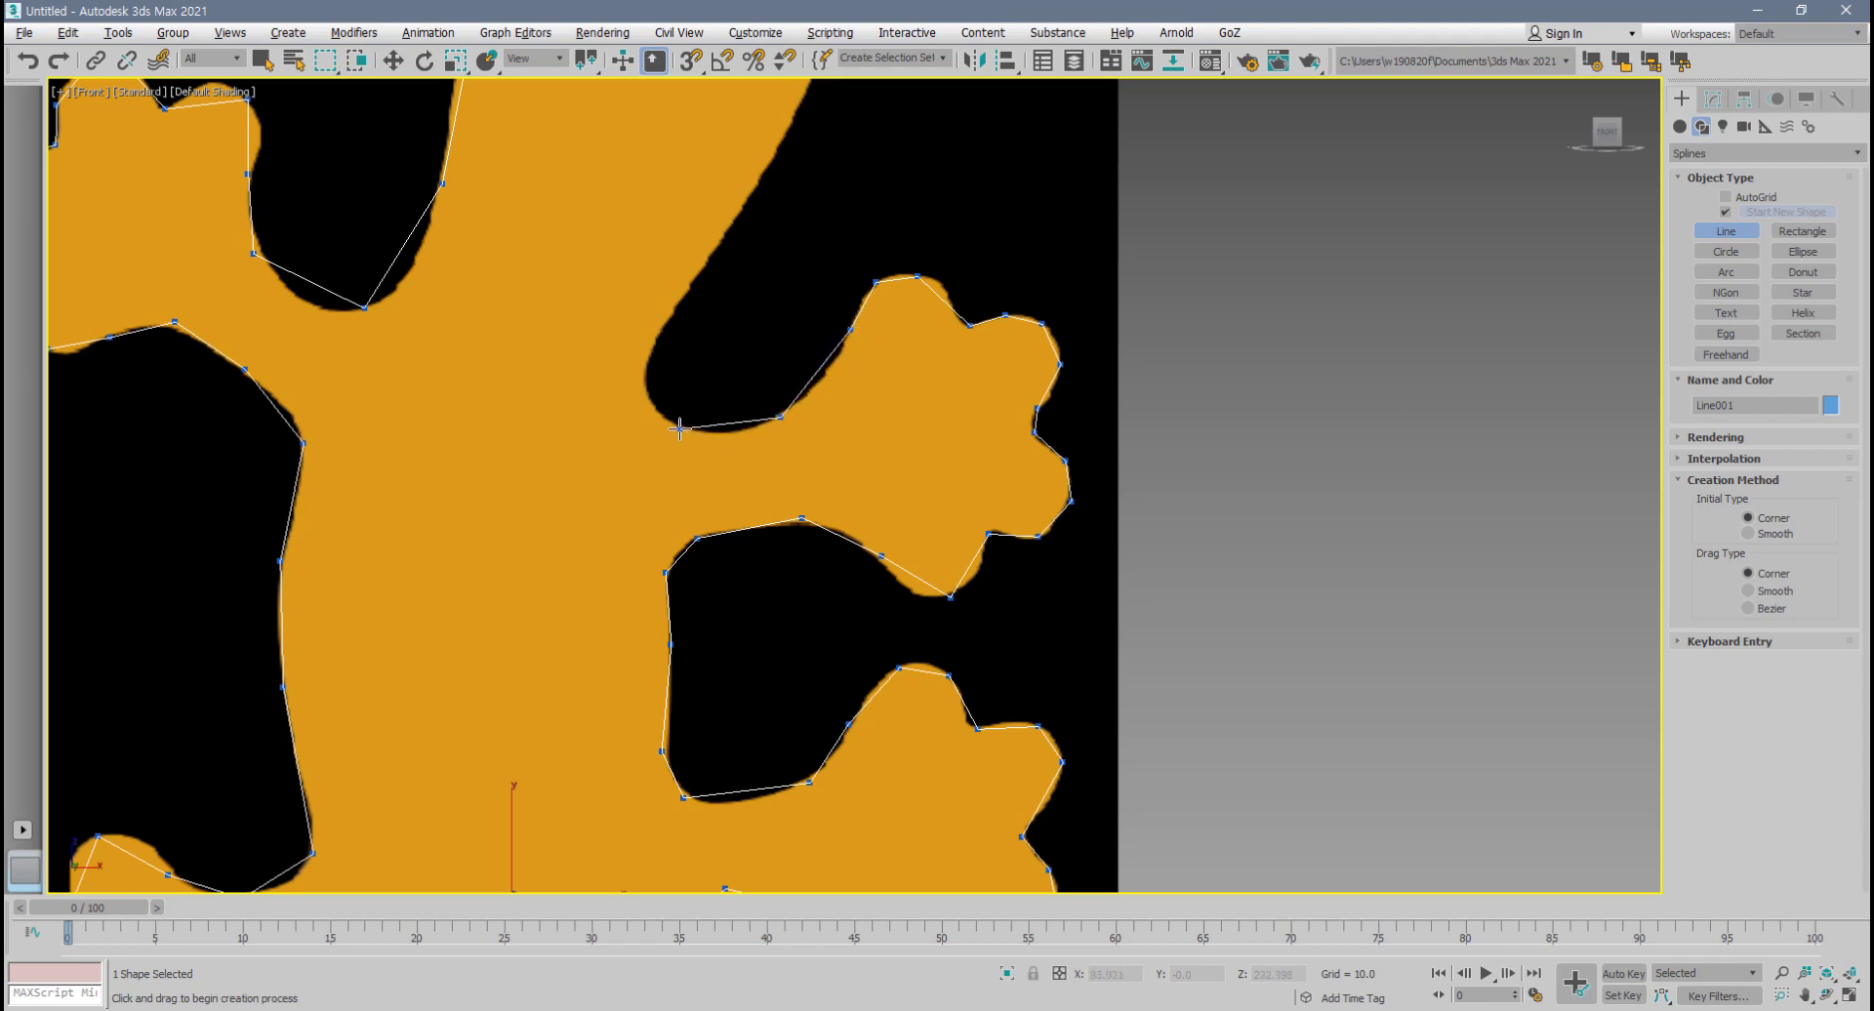
left_click(639, 369)
left_click(709, 265)
scroll(716, 263, "down", 3)
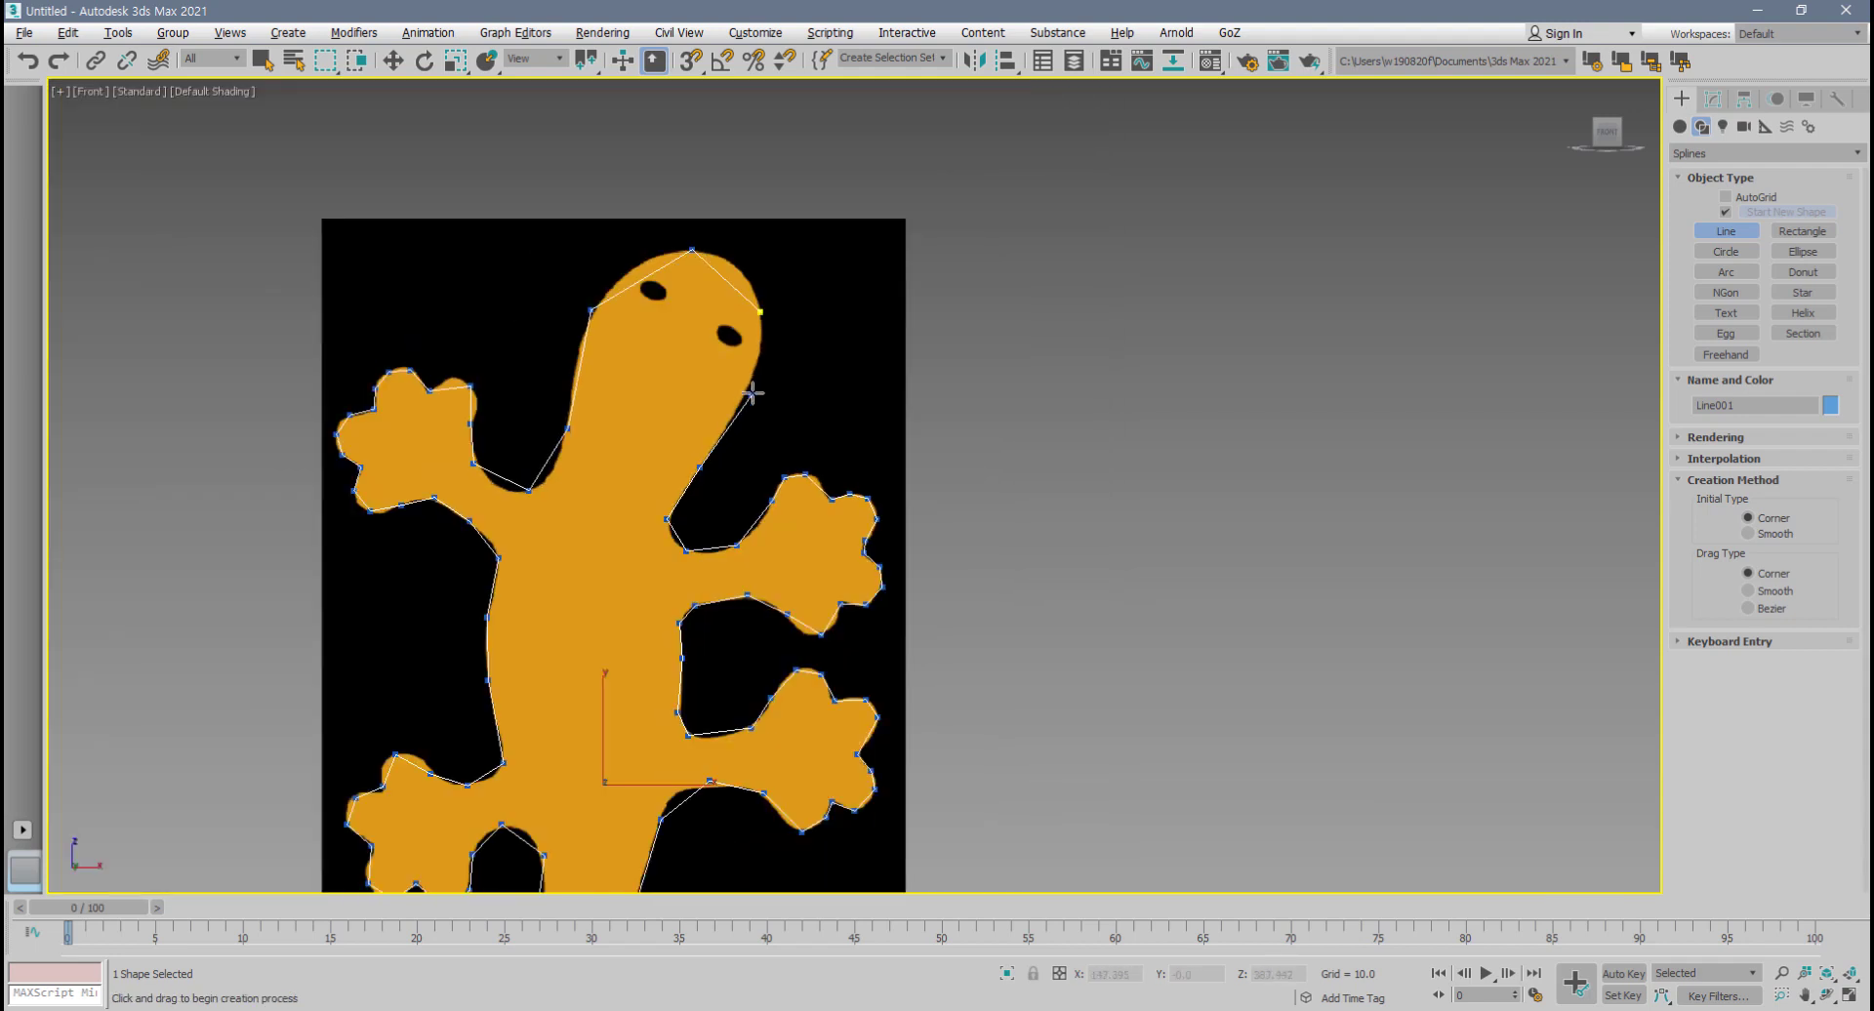
left_click(759, 313)
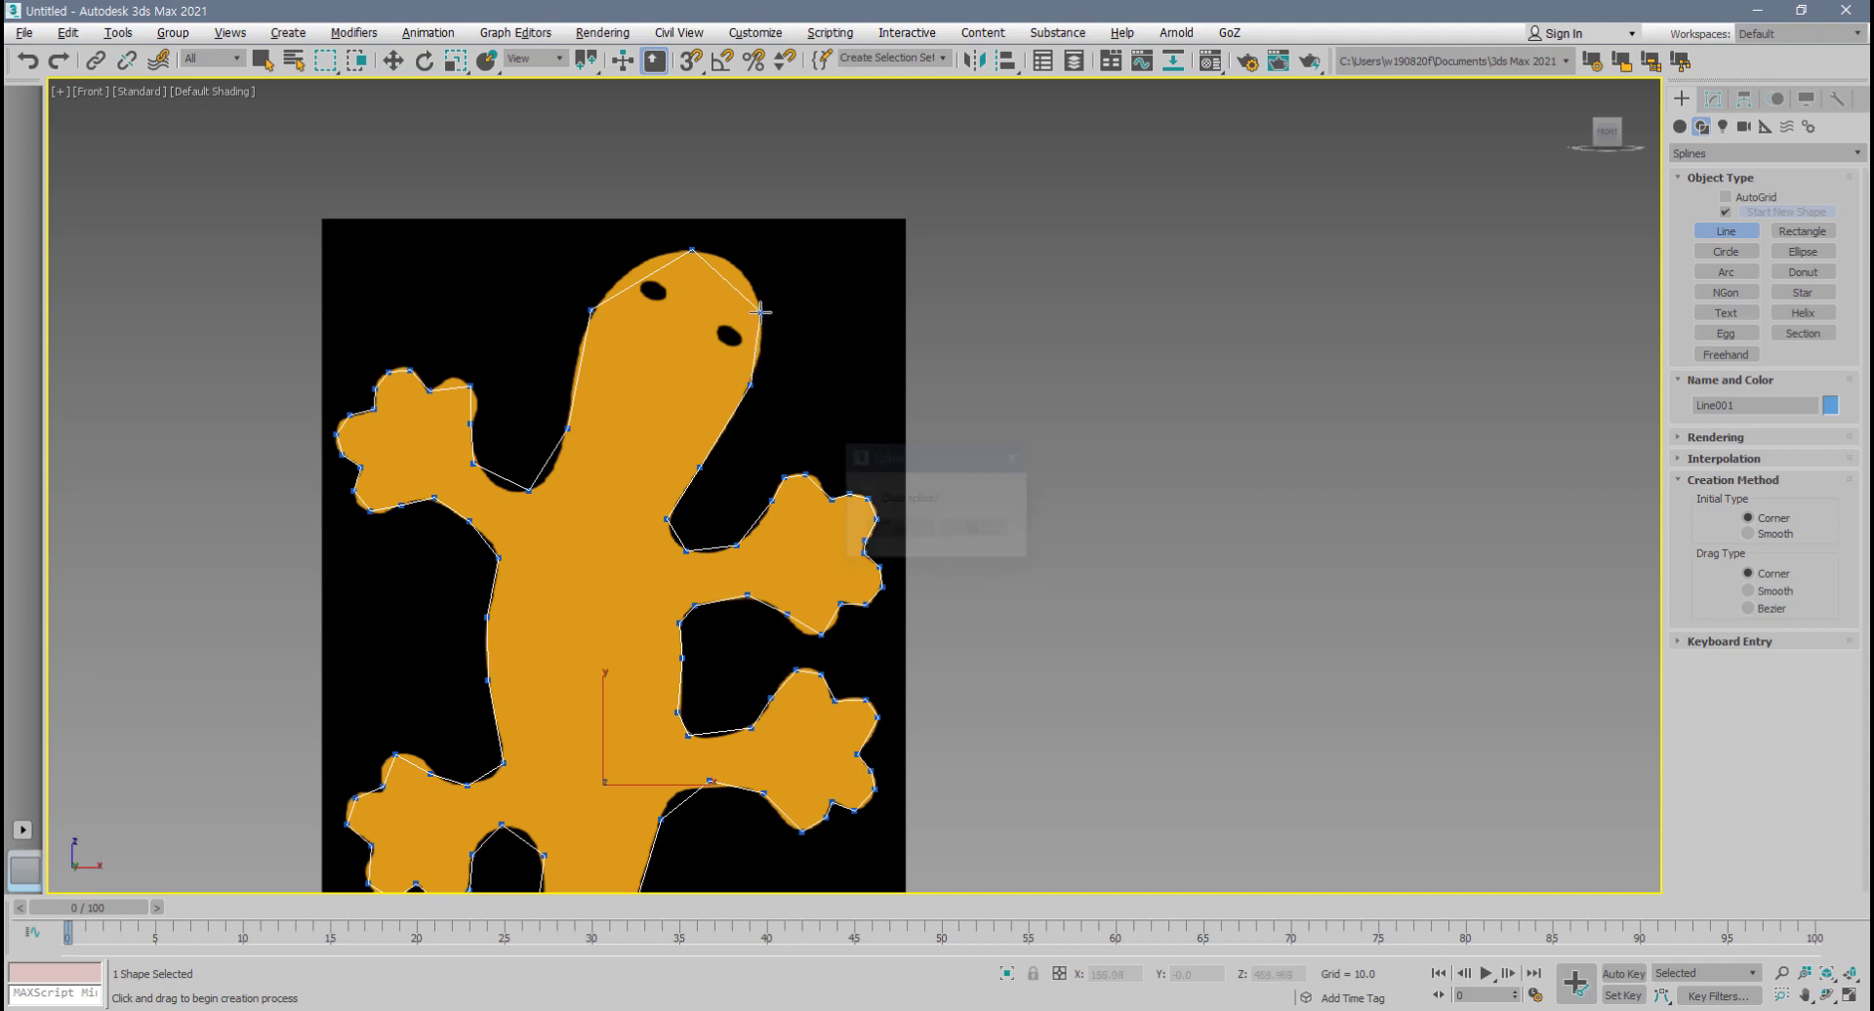
left_click(899, 531)
- Enter vertex editing on the traced lizard line and select all of its vertices
middle_click_drag(803, 502, 906, 528)
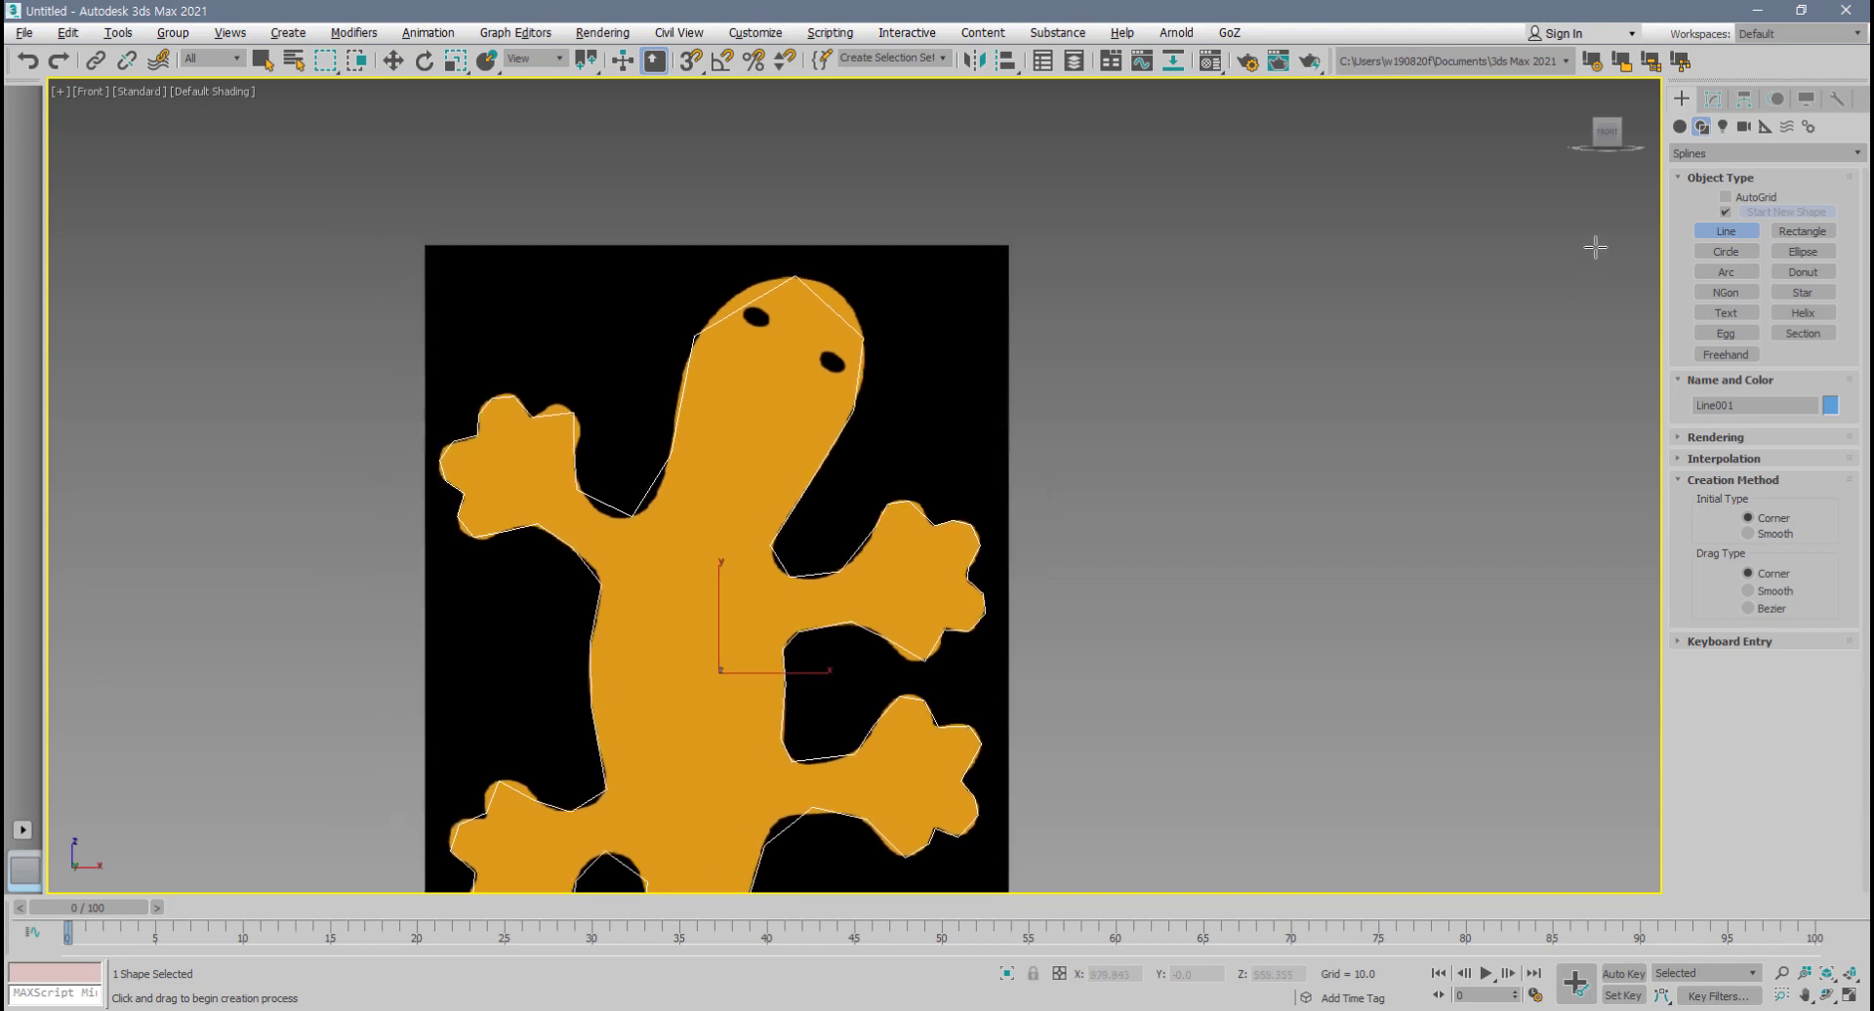
left_click(1713, 108)
middle_click_drag(1024, 705, 1122, 600)
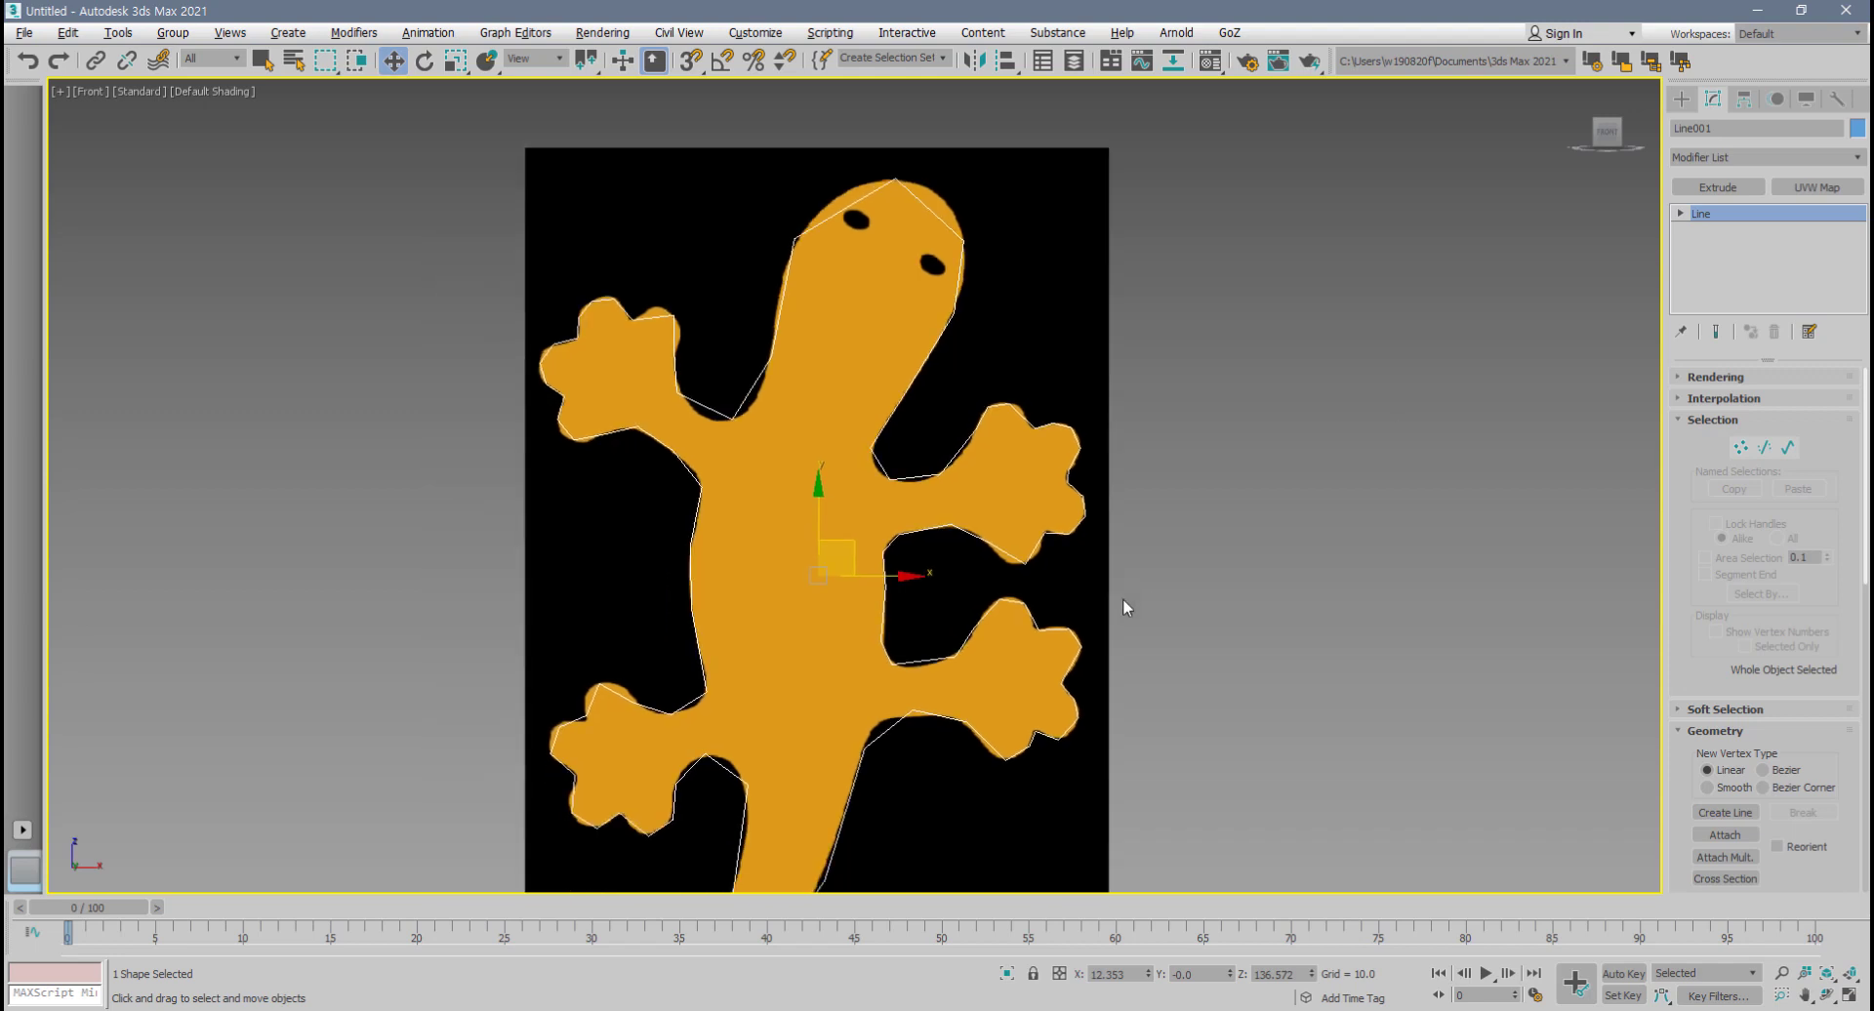
scroll(1122, 599, "down", 4)
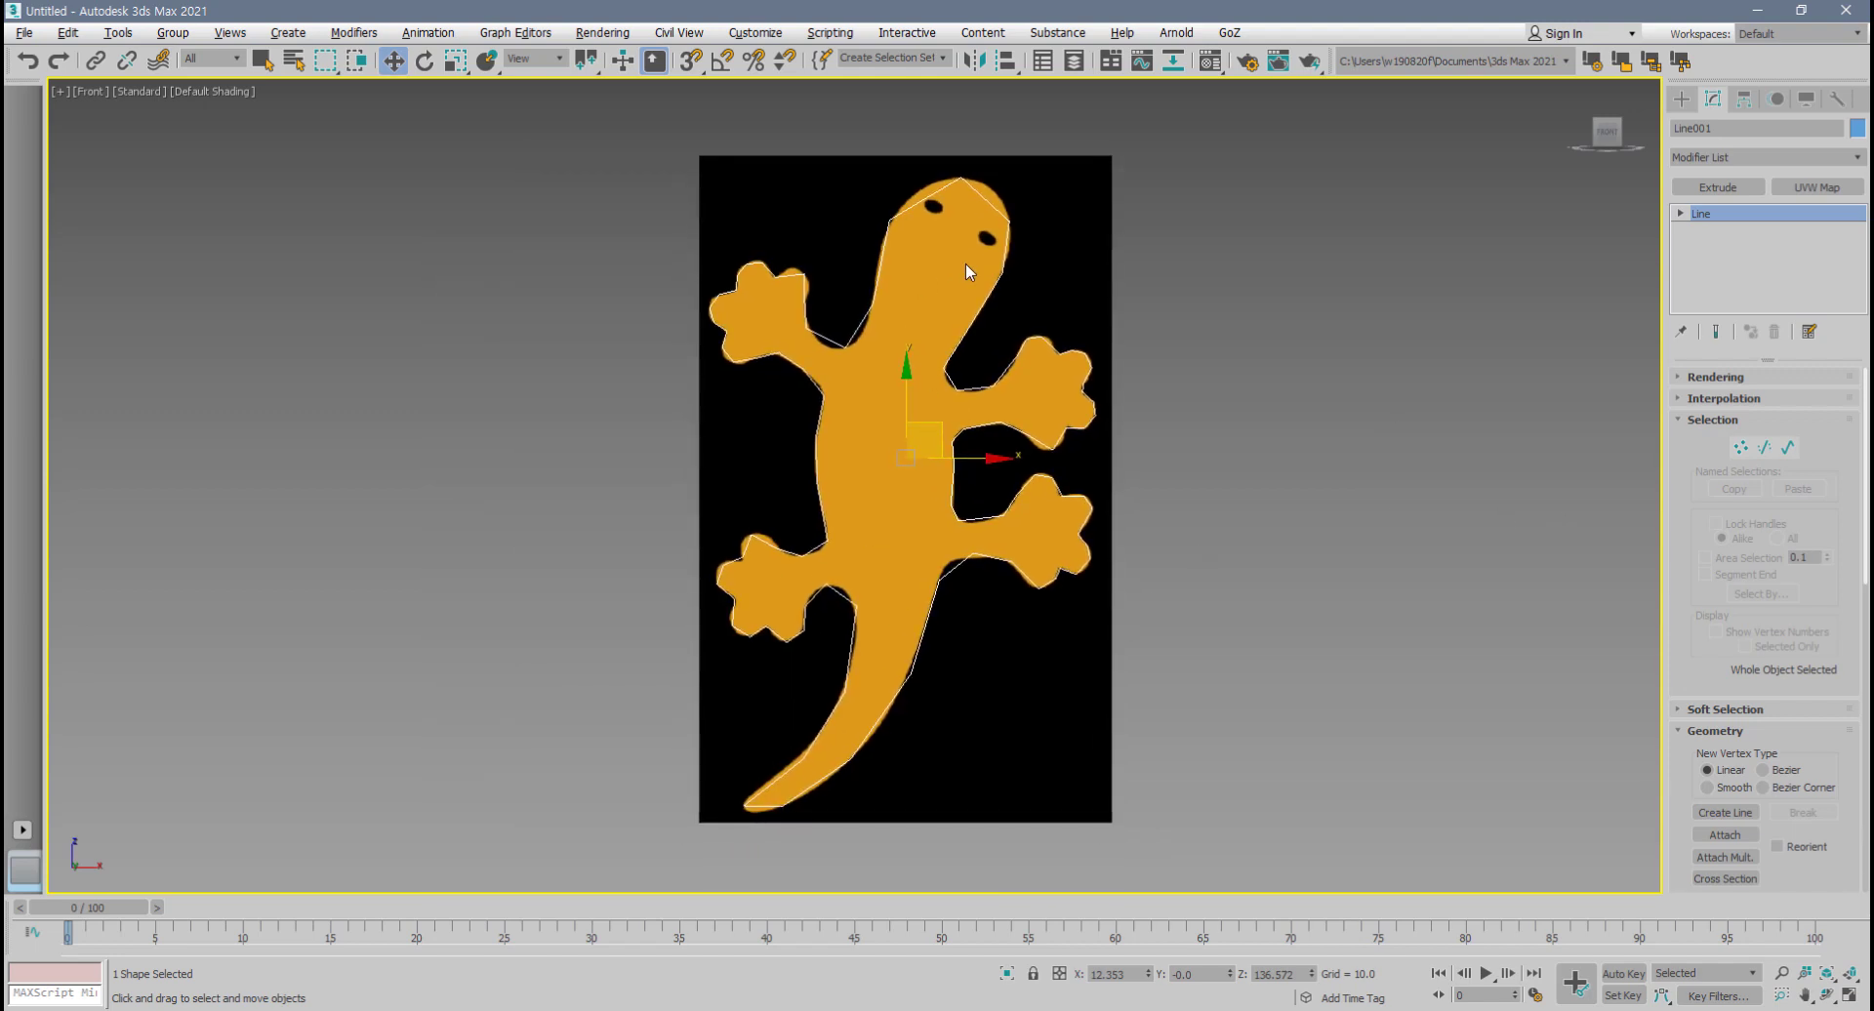
left_click(1741, 448)
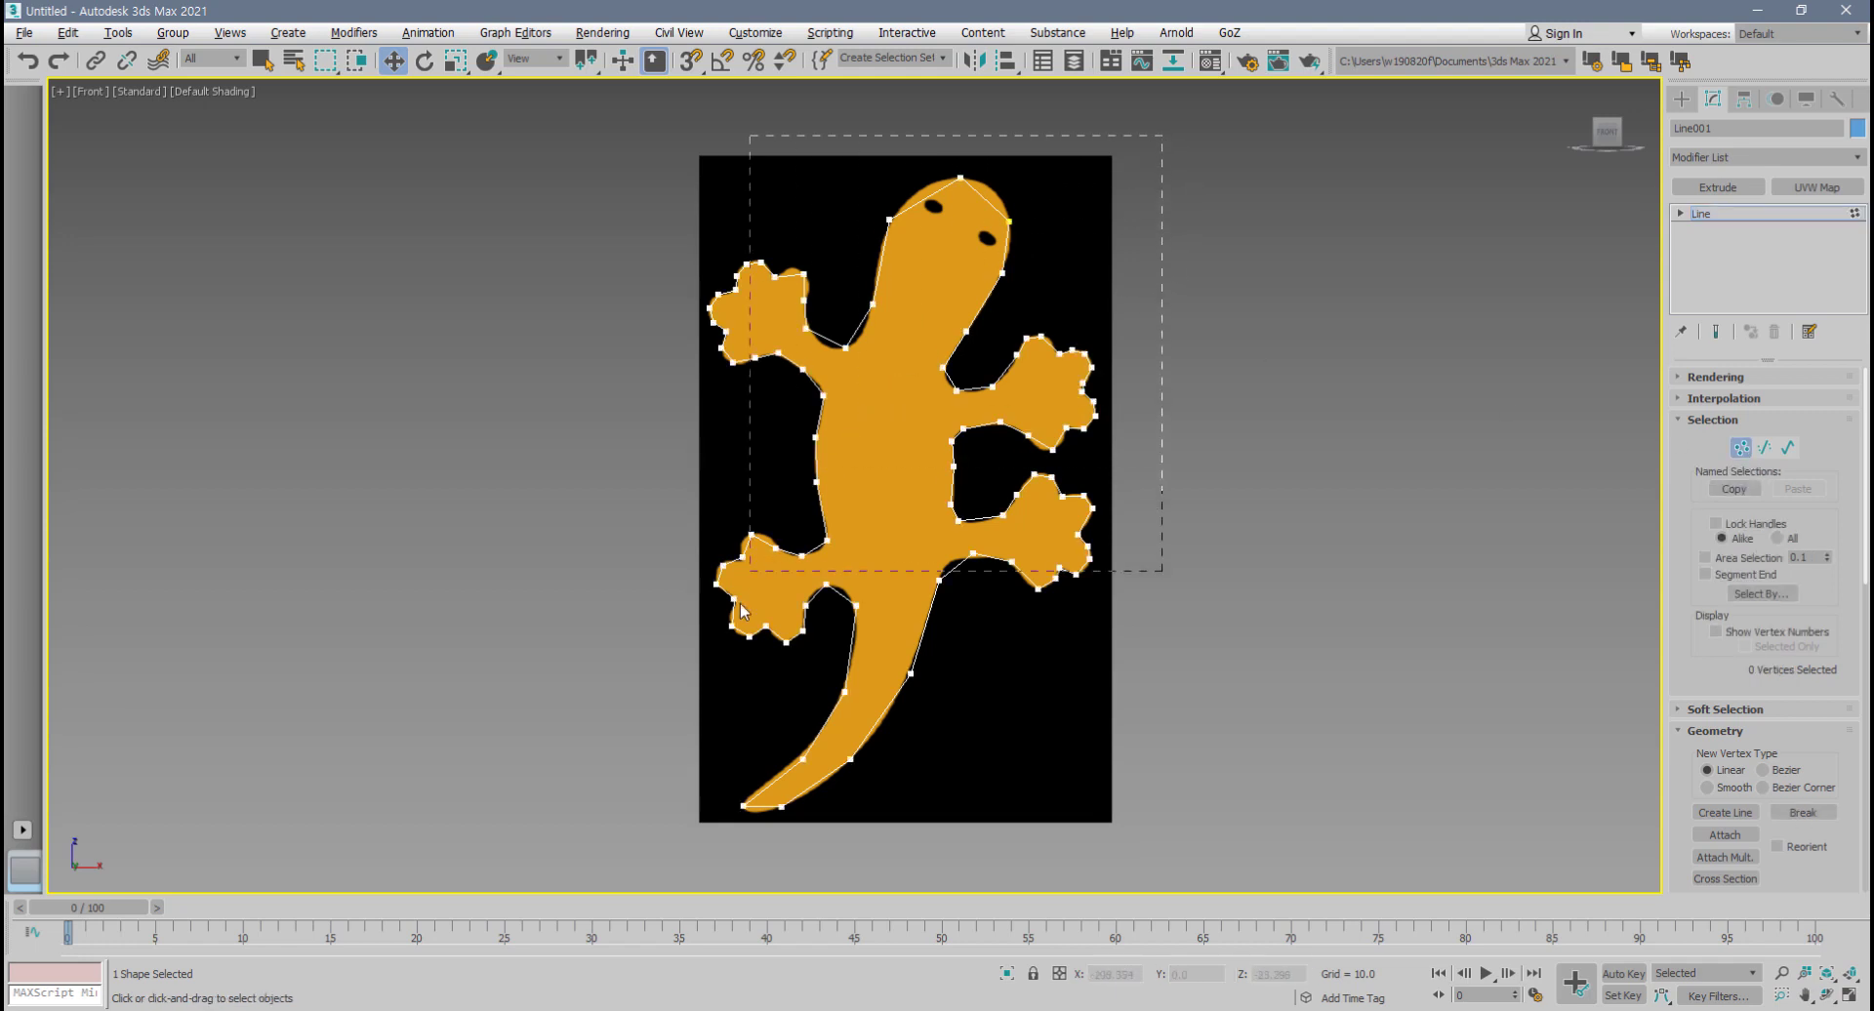
left_click_drag(582, 836, 570, 849)
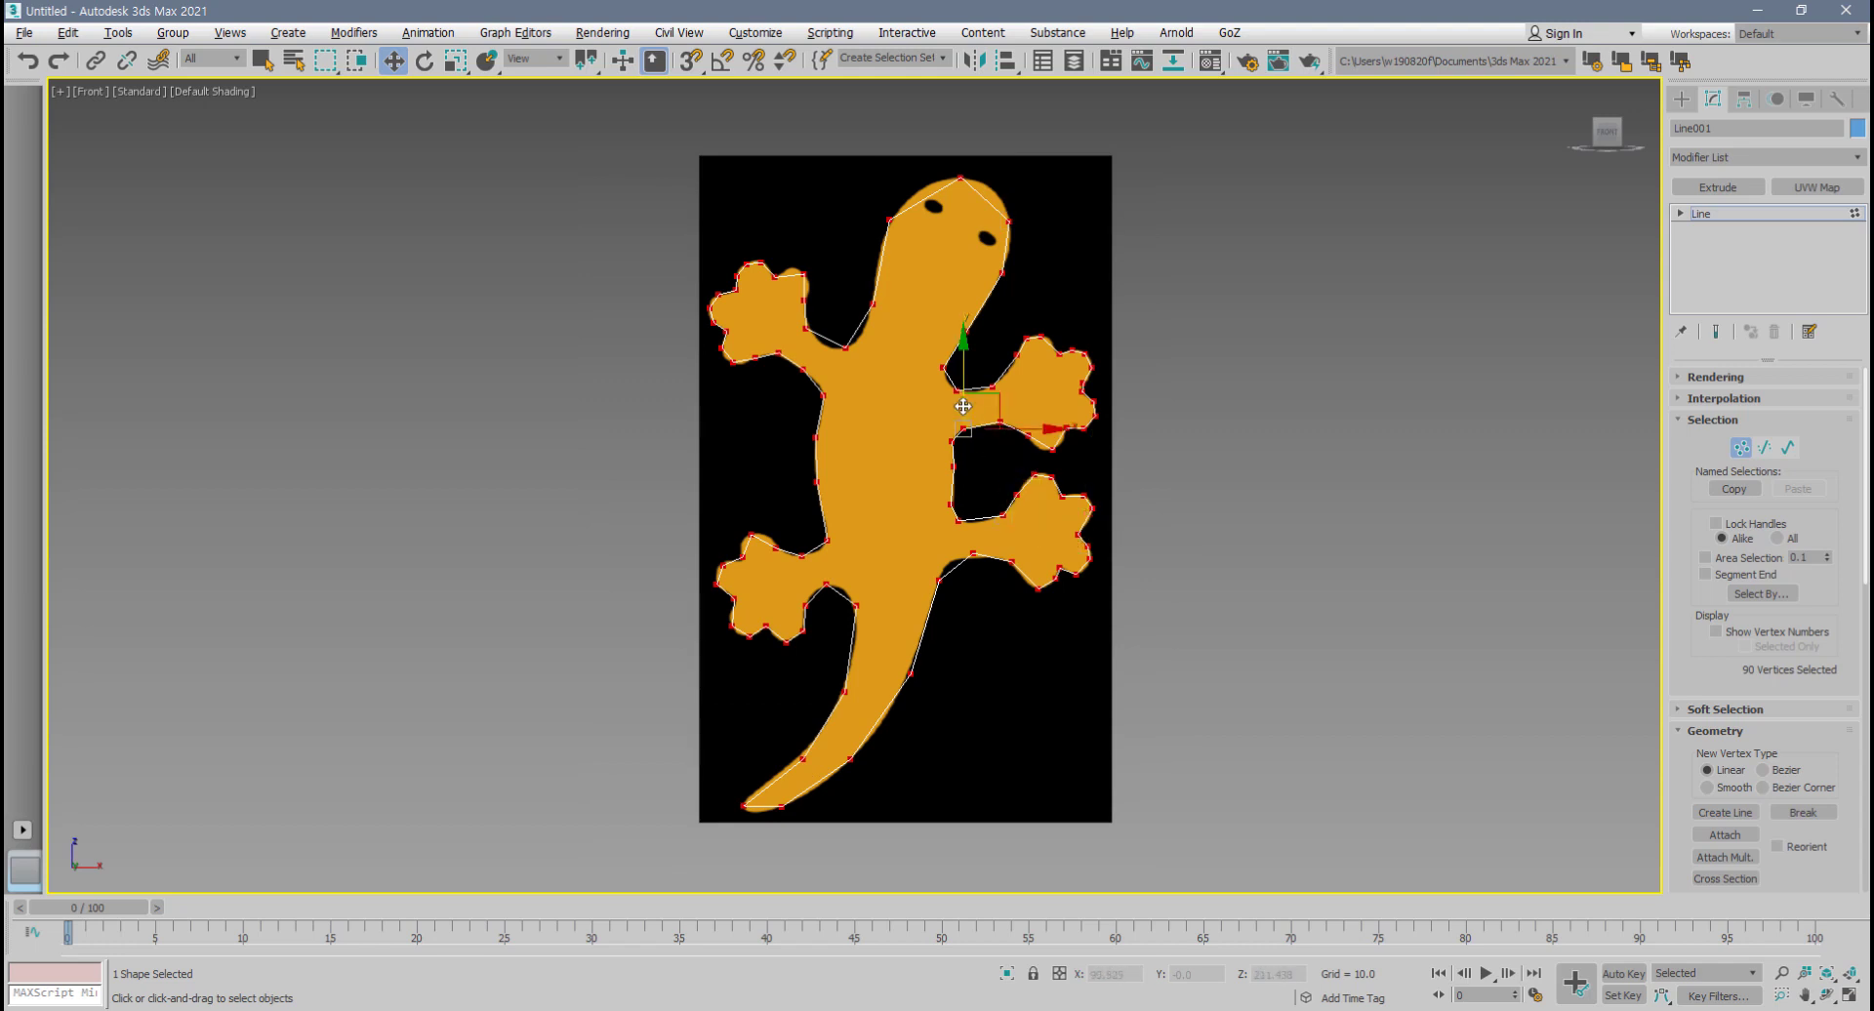
- Convert all selected vertices of the lizard outline to Smooth, clear the selection and check the curve against the image
right_click(958, 401)
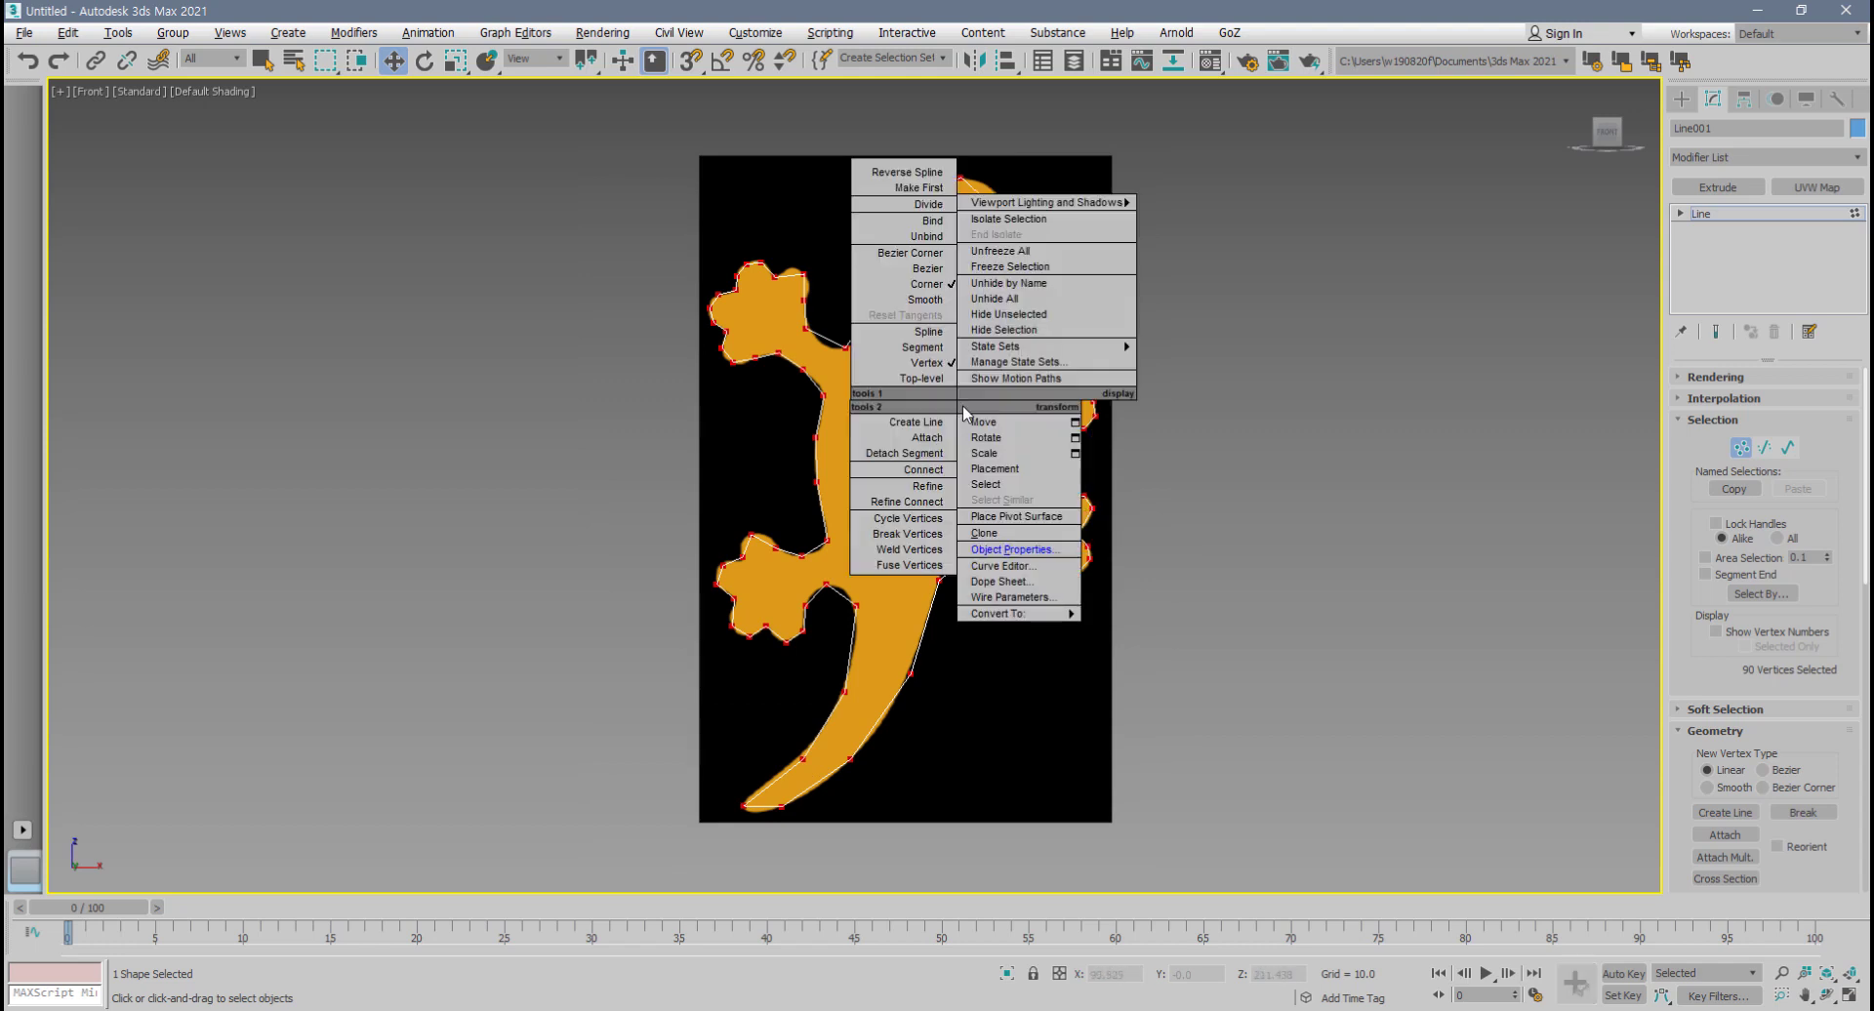
left_click(927, 303)
right_click(911, 353)
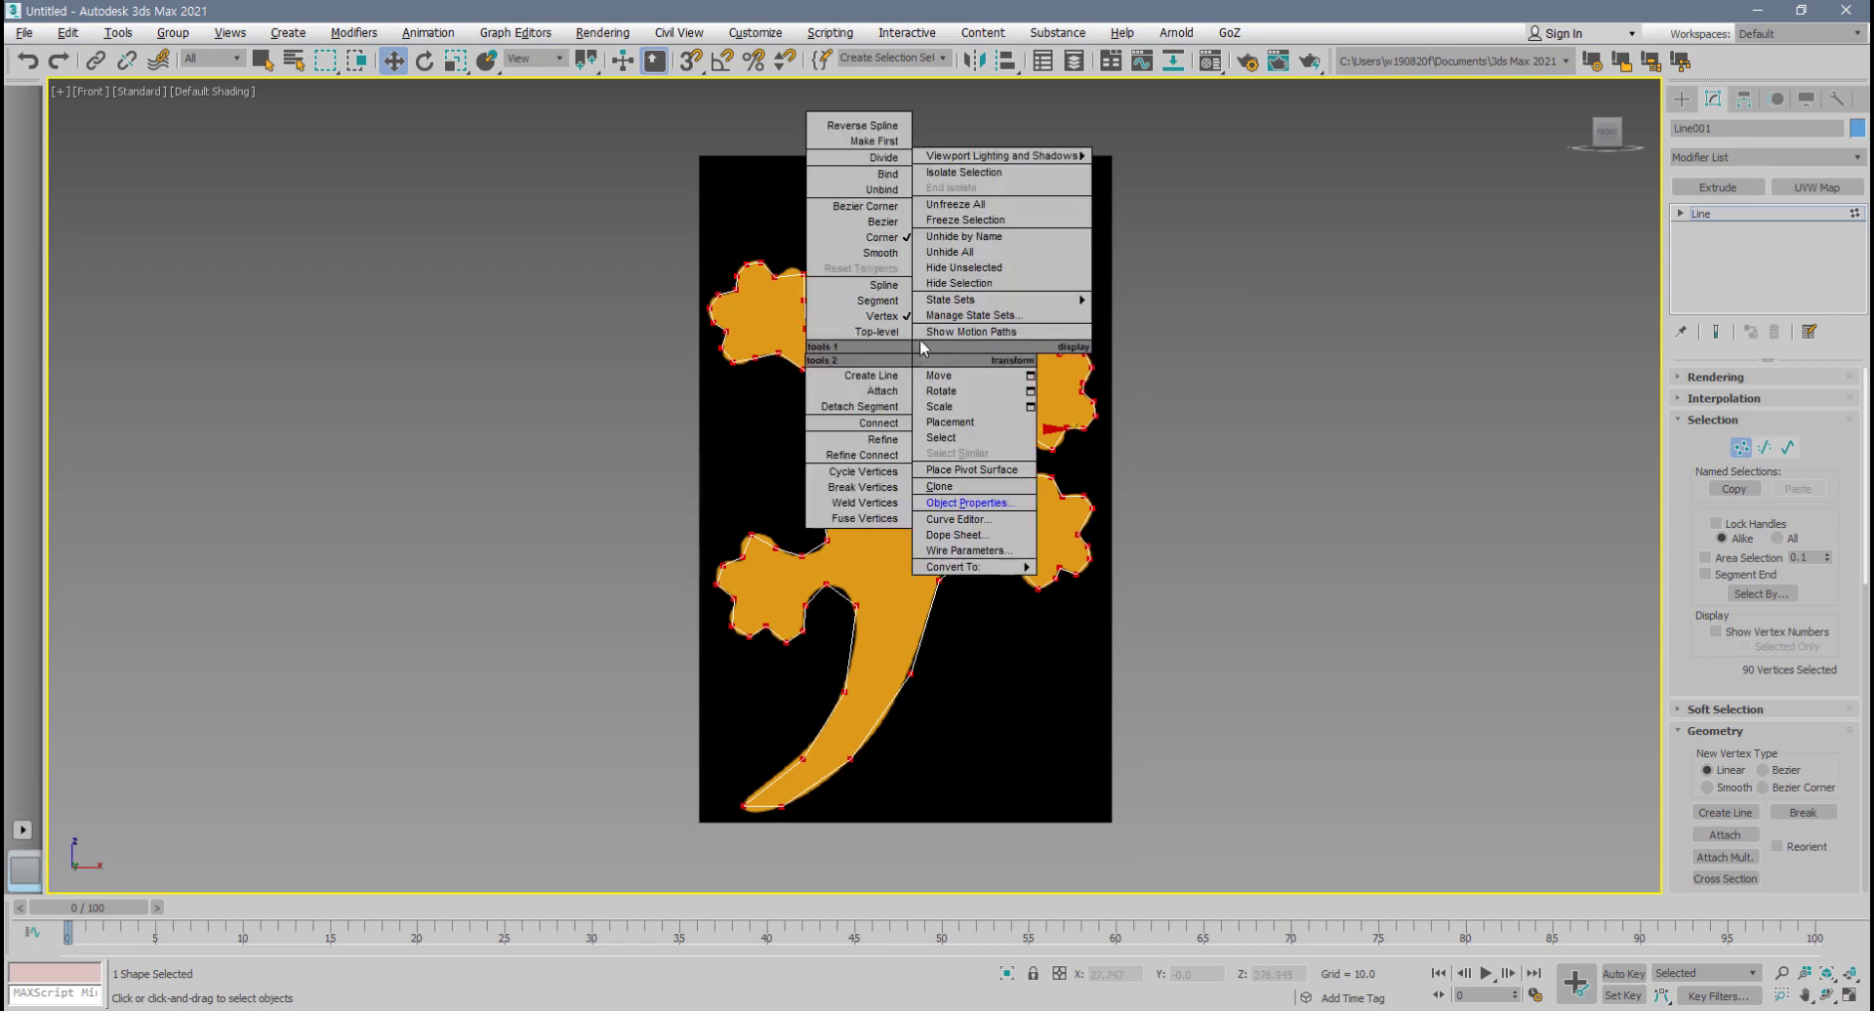
left_click(879, 254)
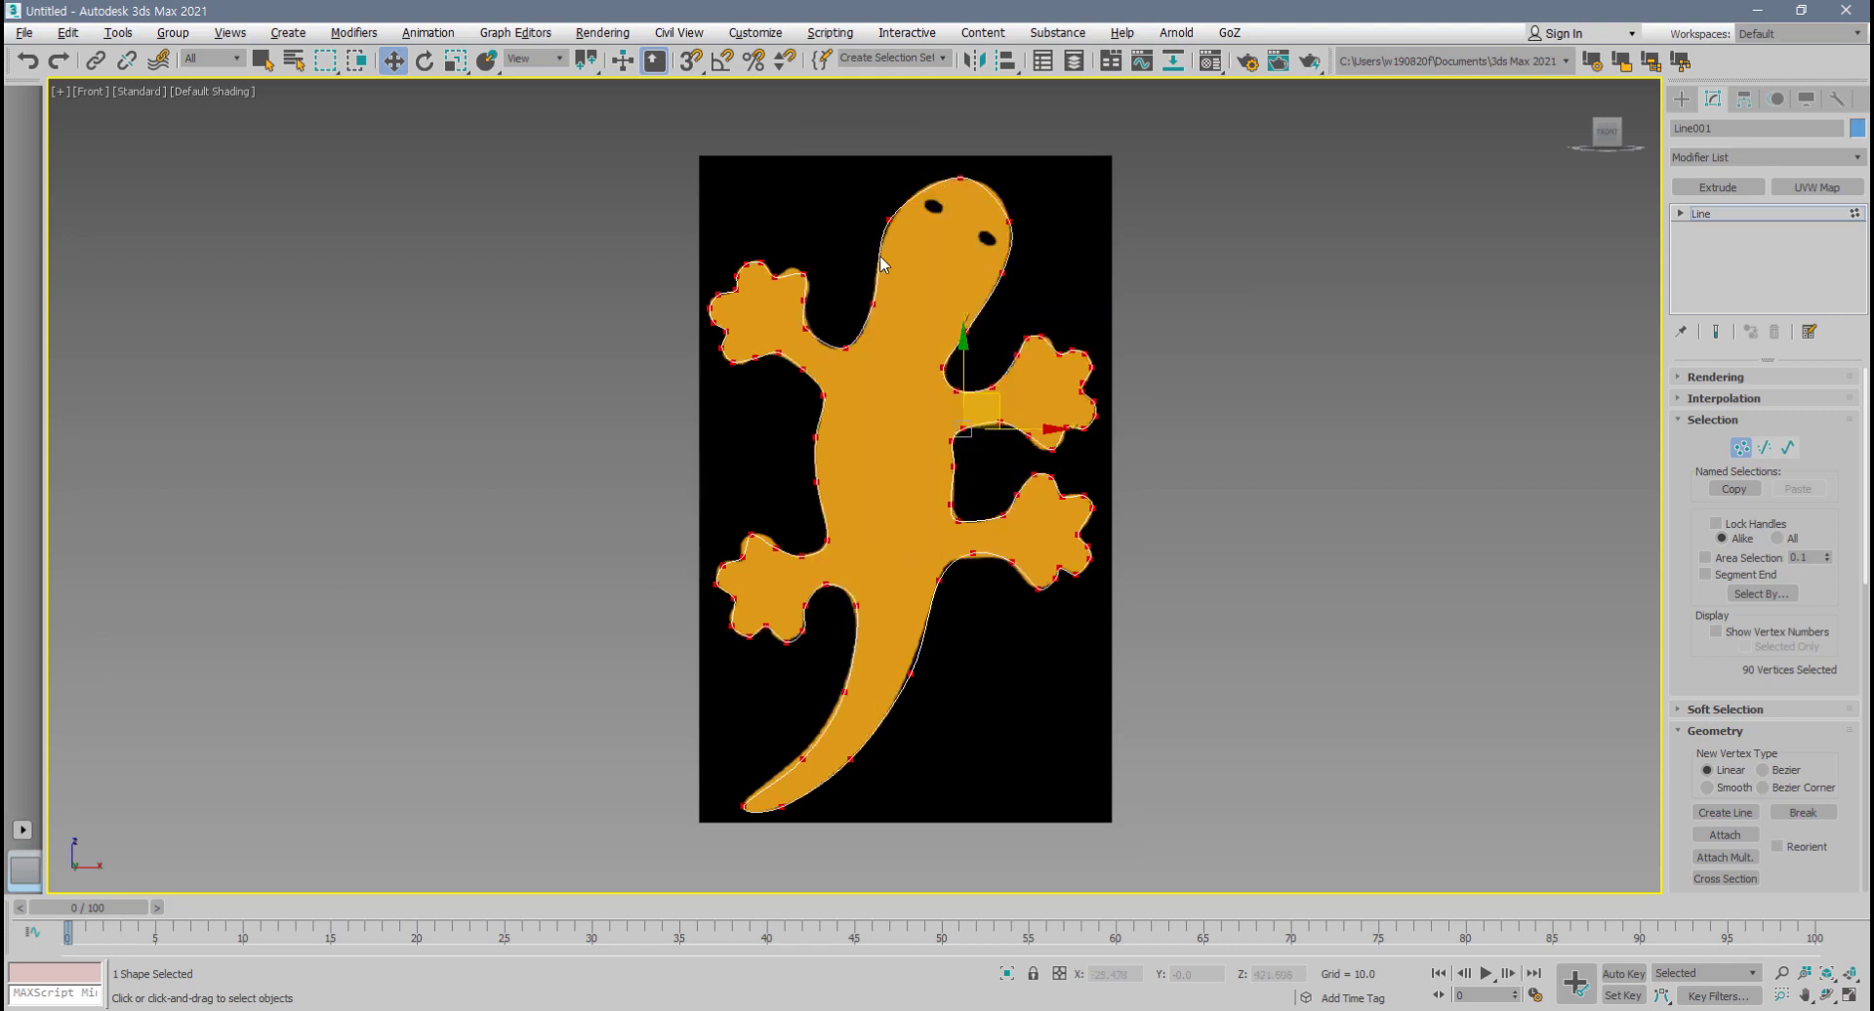
left_click(862, 478)
scroll(1011, 448, "up", 8)
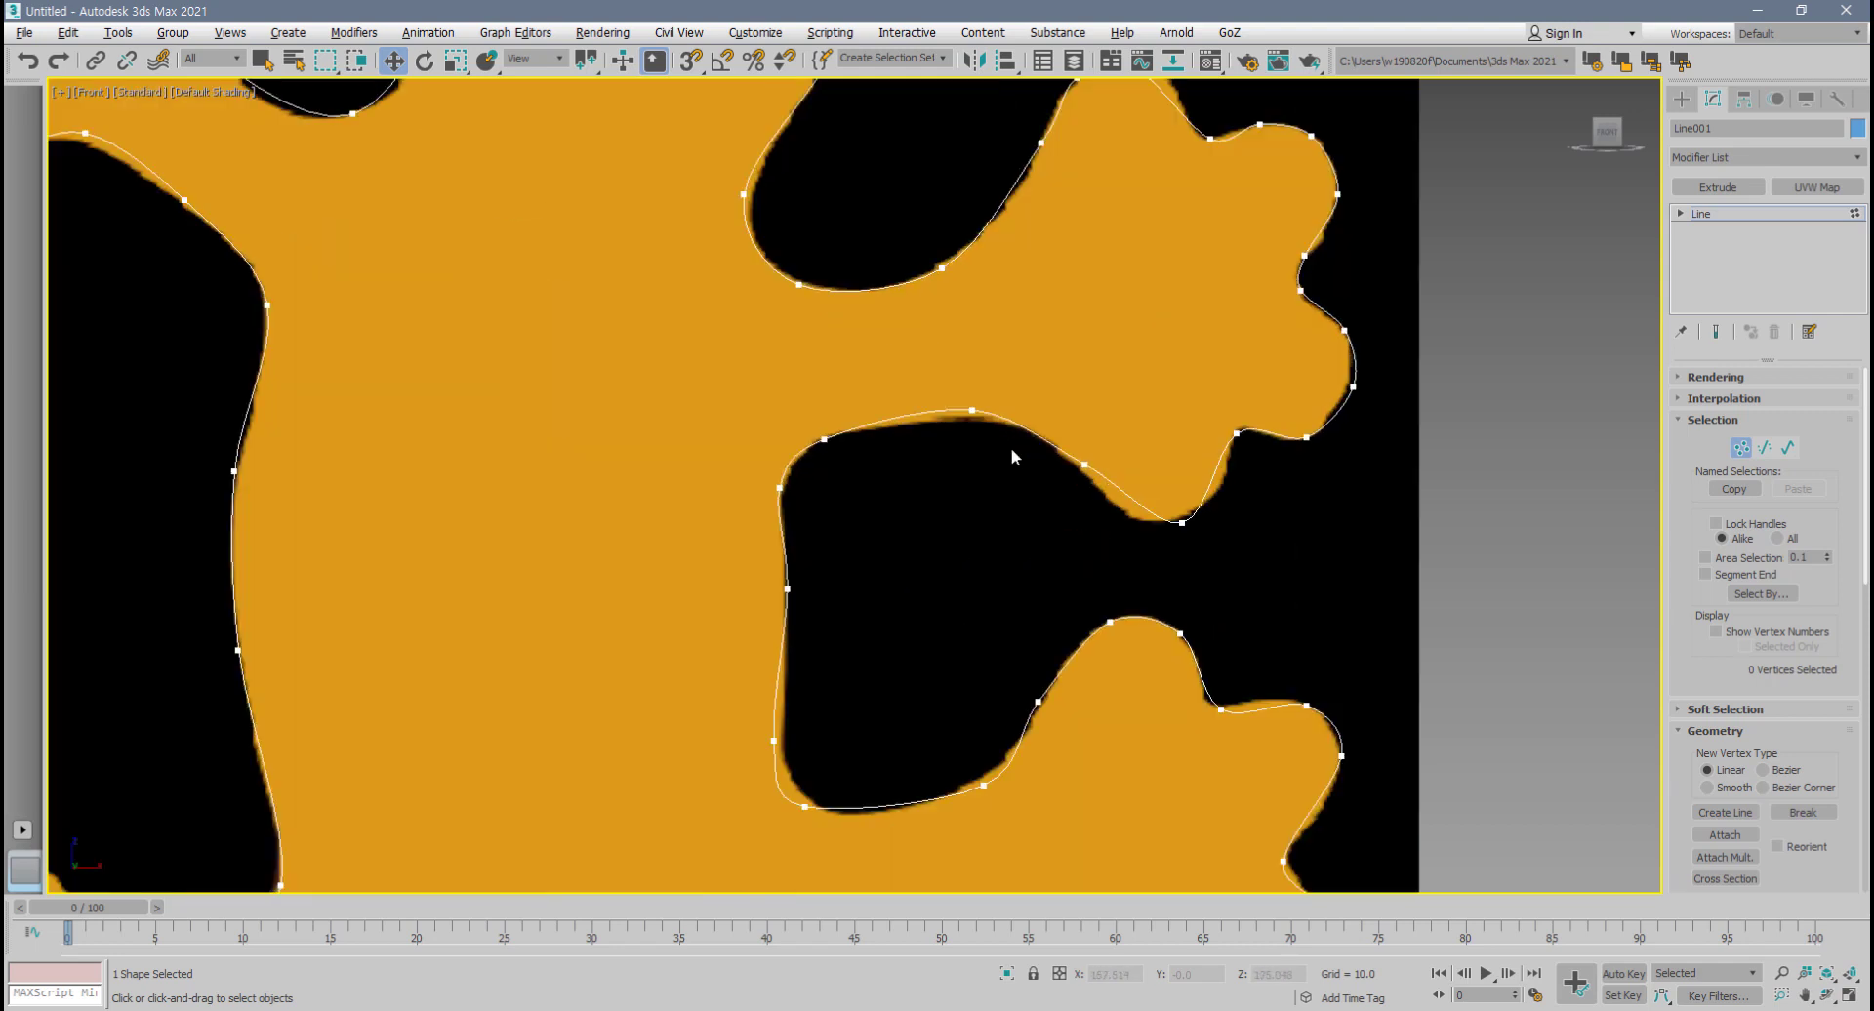
scroll(1011, 449, "down", 8)
scroll(1011, 447, "down", 3)
- Reselect every vertex of the lizard outline and convert them all to Bezier
middle_click_drag(1011, 447, 952, 449)
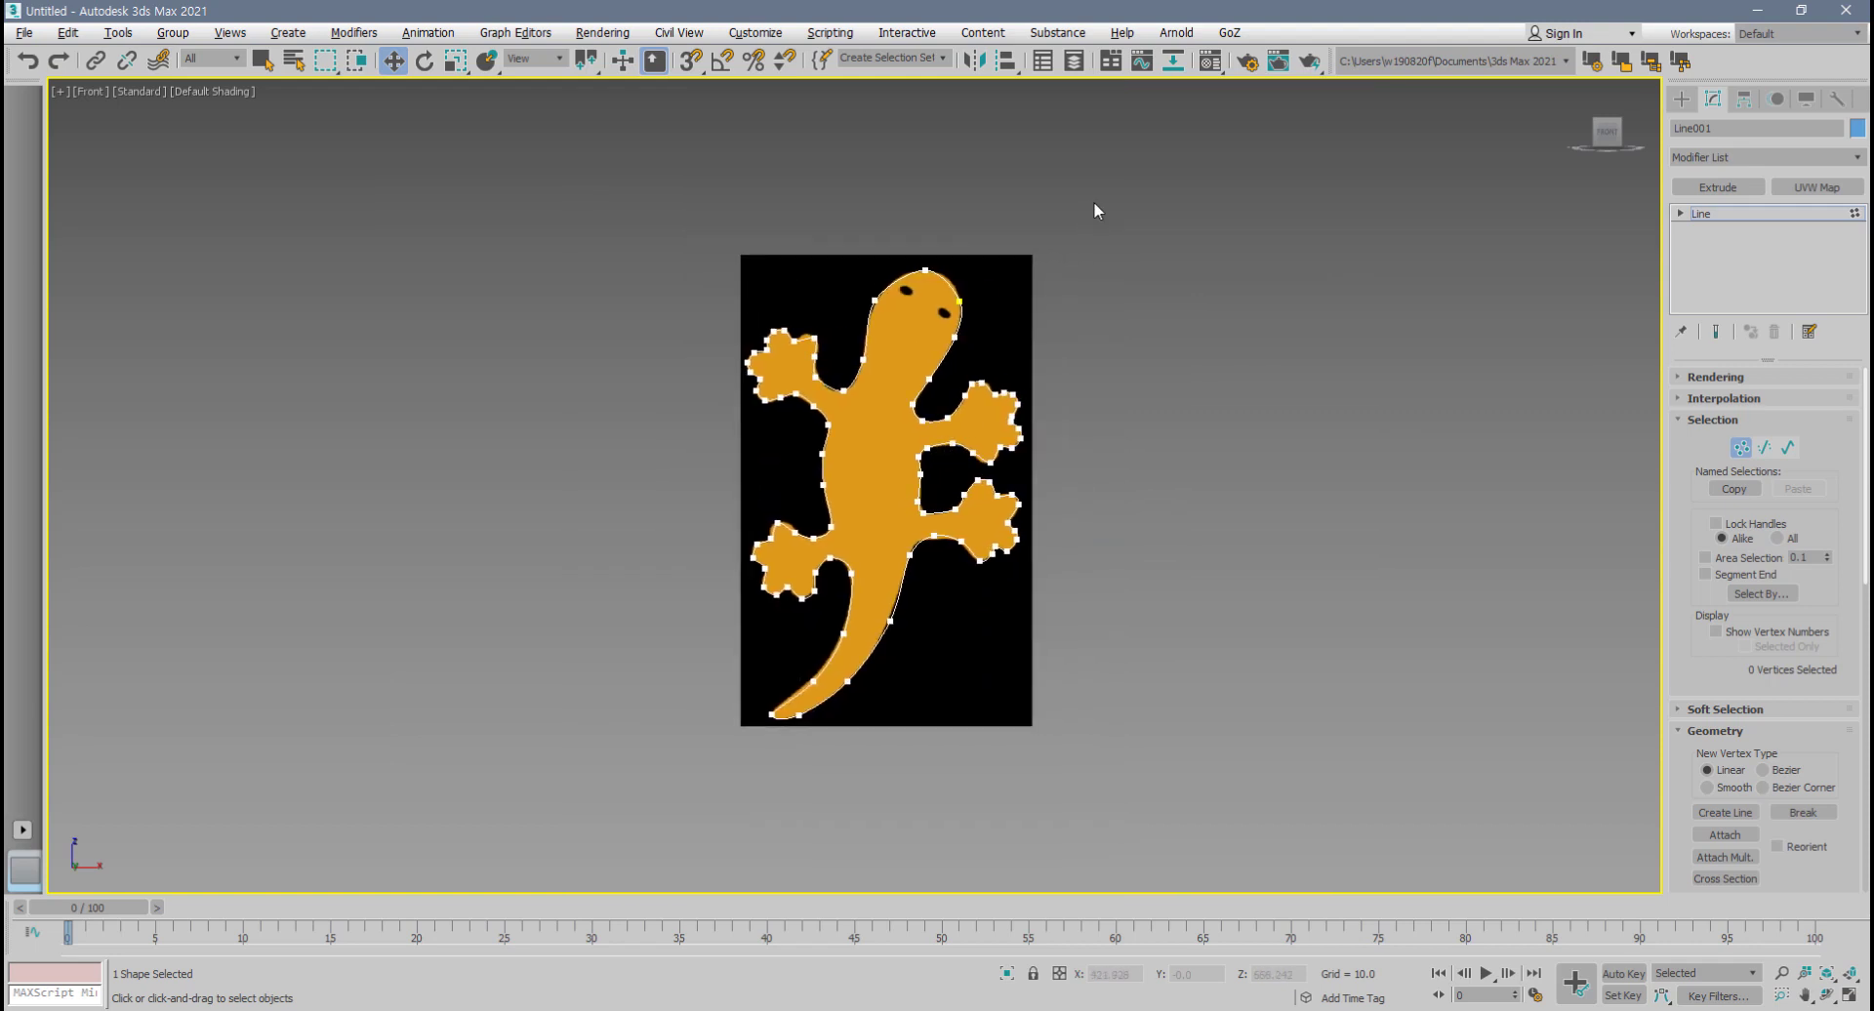
left_click_drag(667, 811, 1062, 229)
scroll(926, 402, "up", 3)
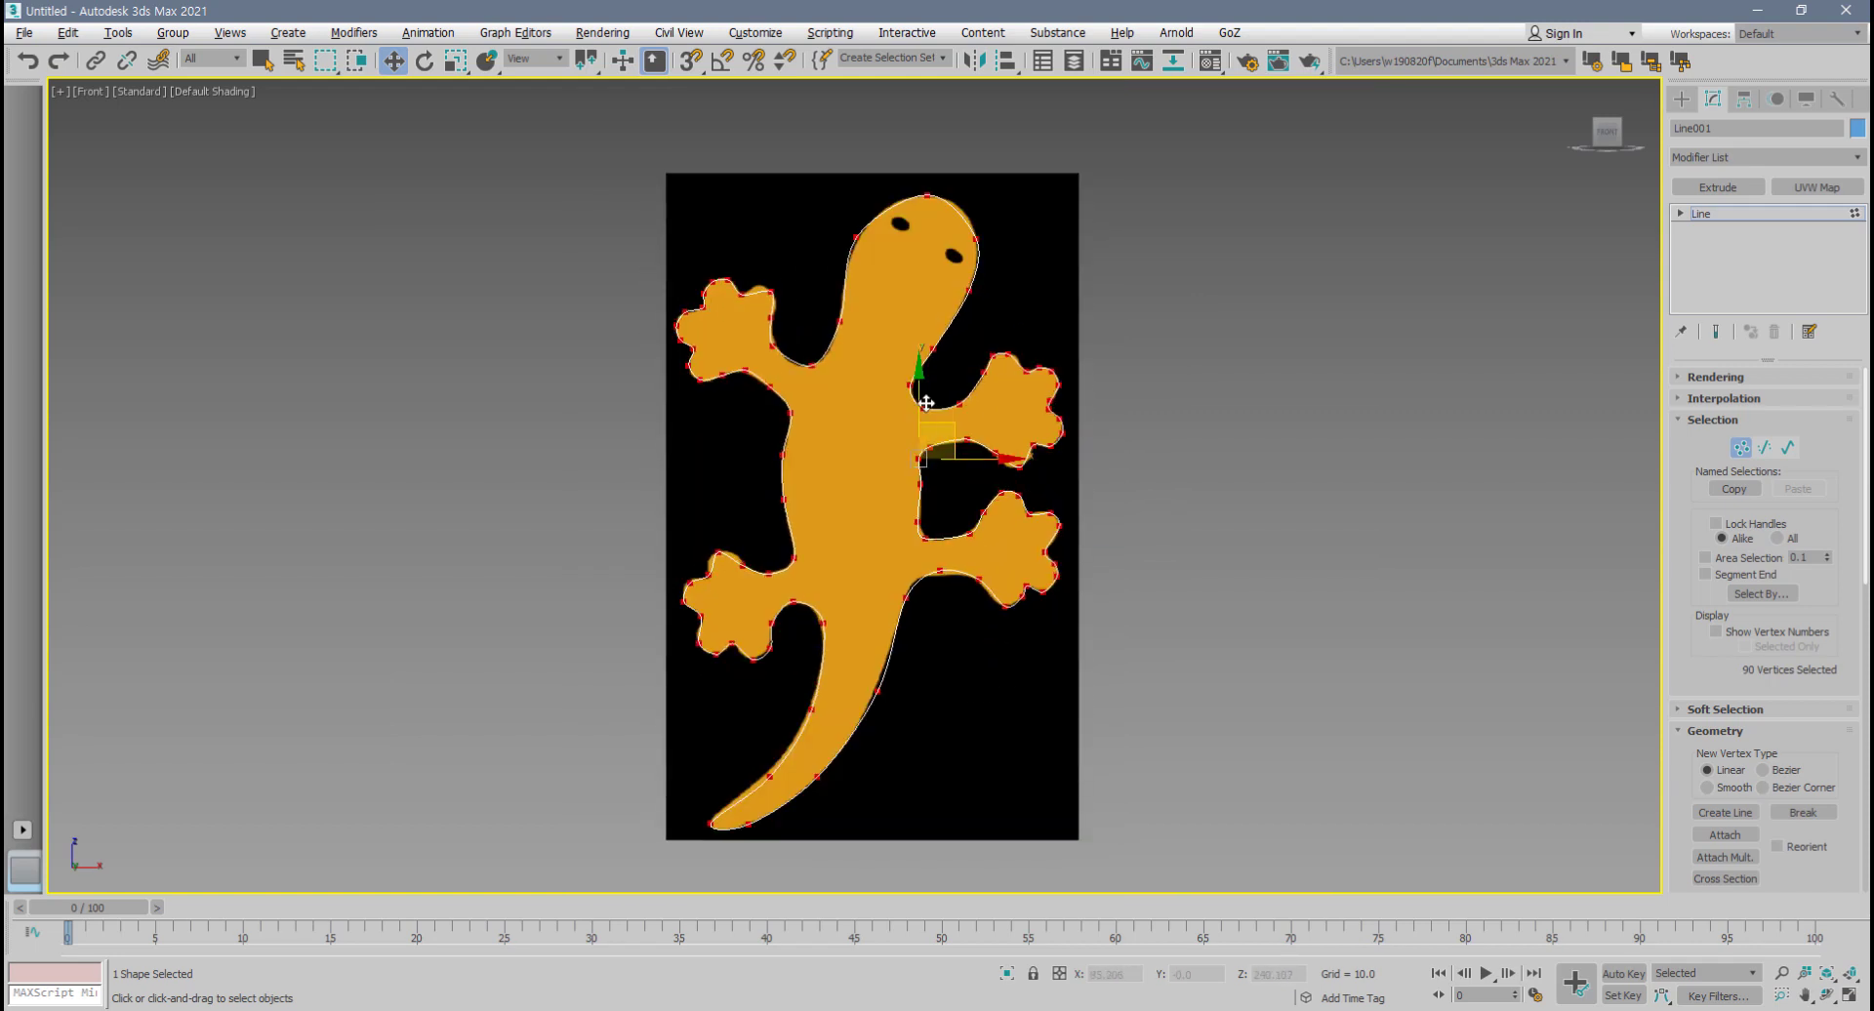
right_click(927, 402)
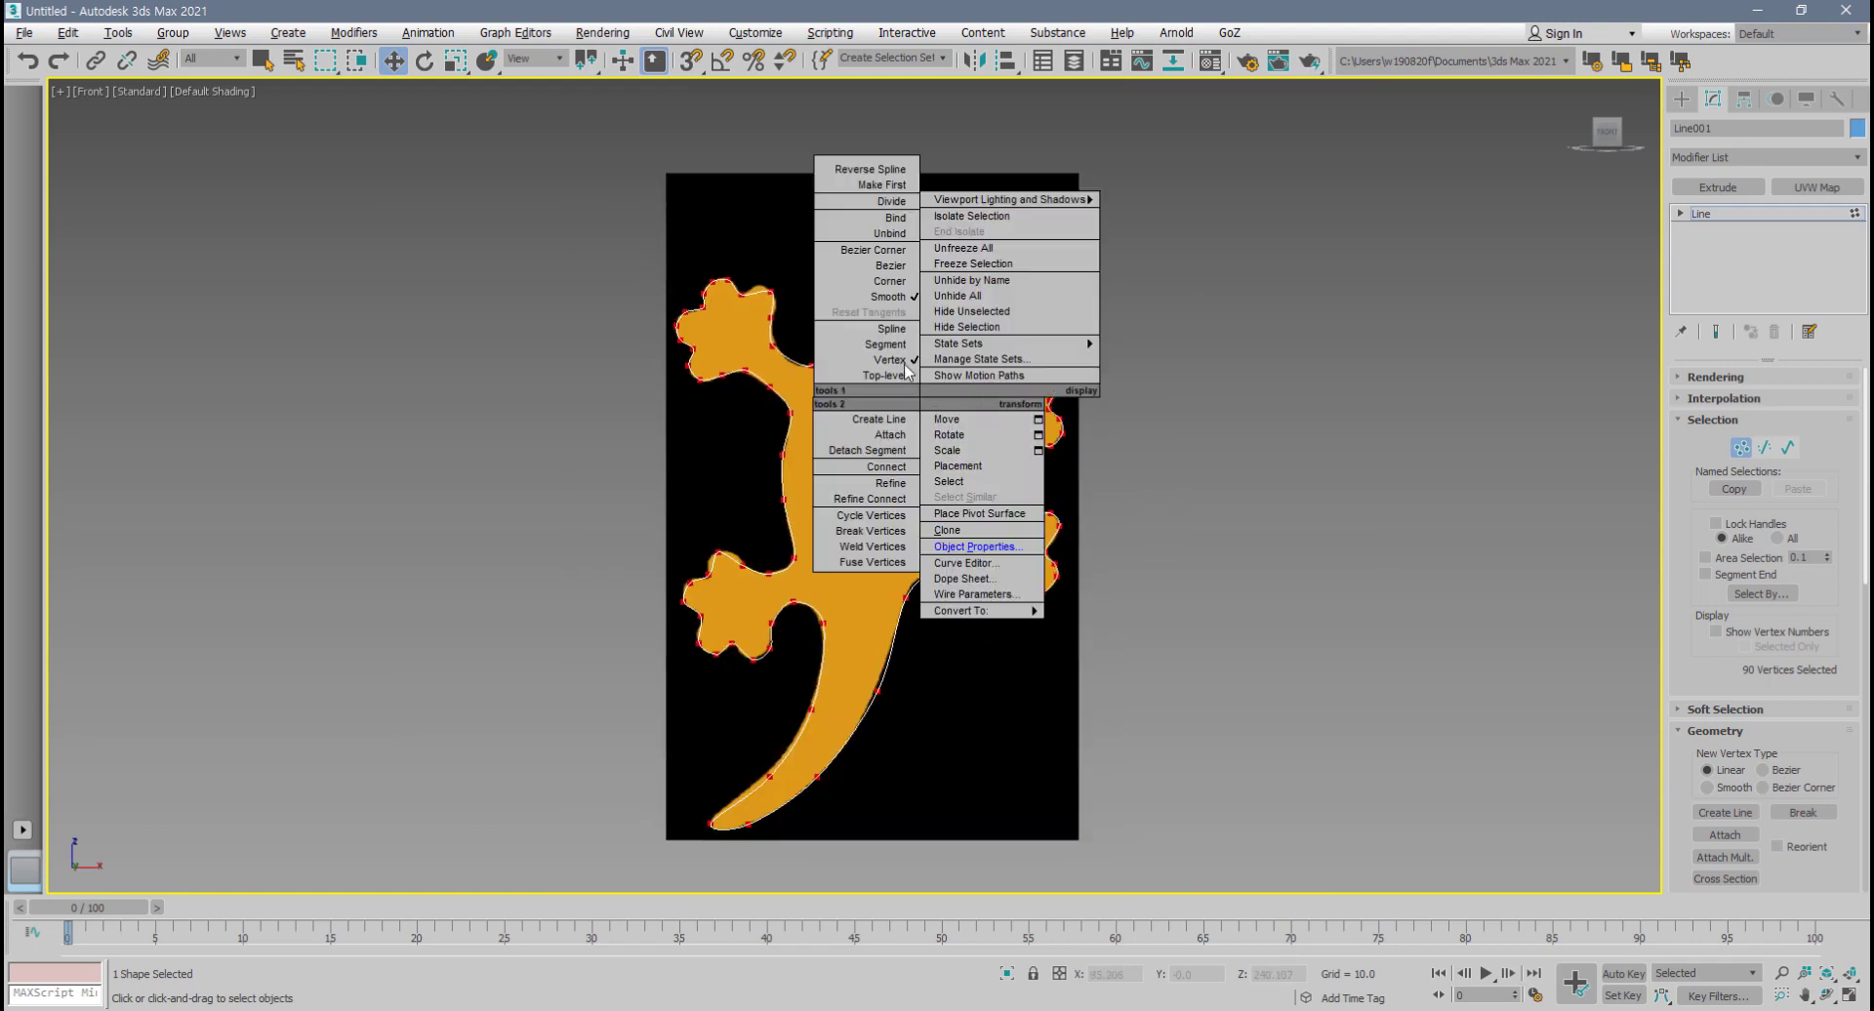
left_click(877, 267)
- Adjust the Bezier handles of the vertices at the head's left side and top so the curve follows the image edge
scroll(915, 256, "up", 5)
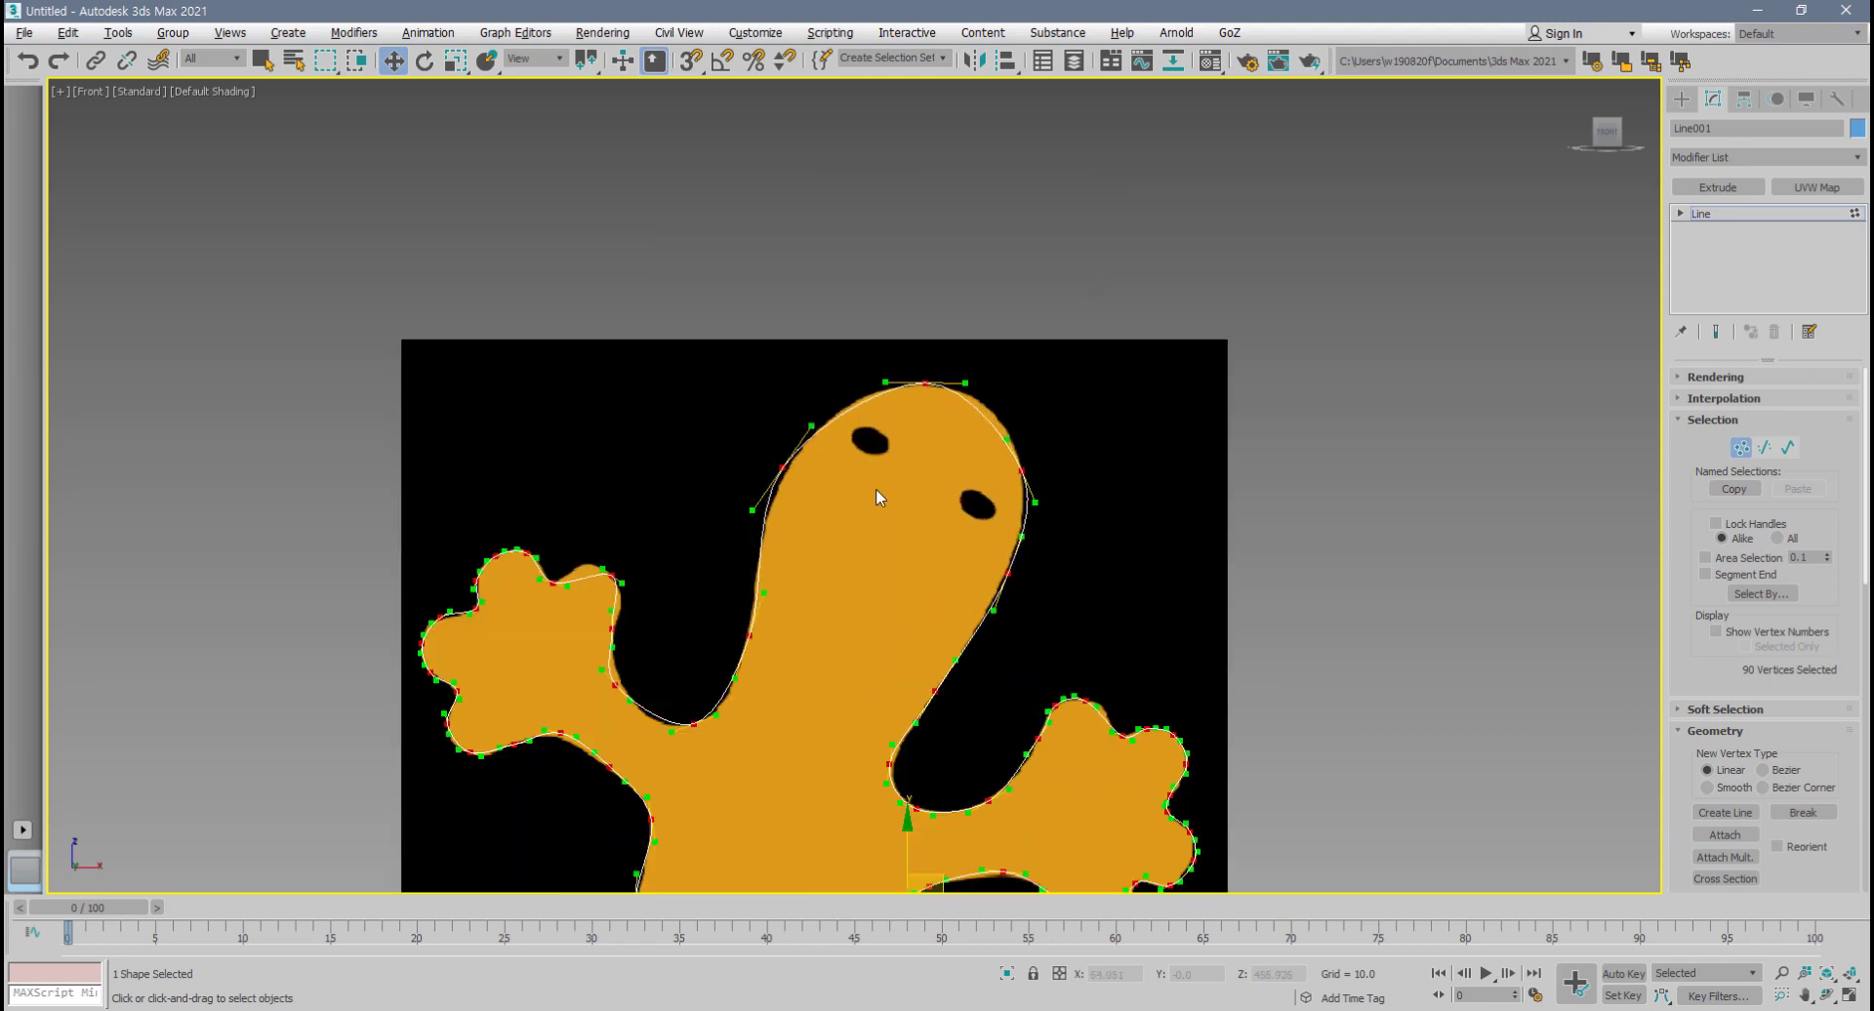
left_click(746, 459)
scroll(747, 458, "up", 3)
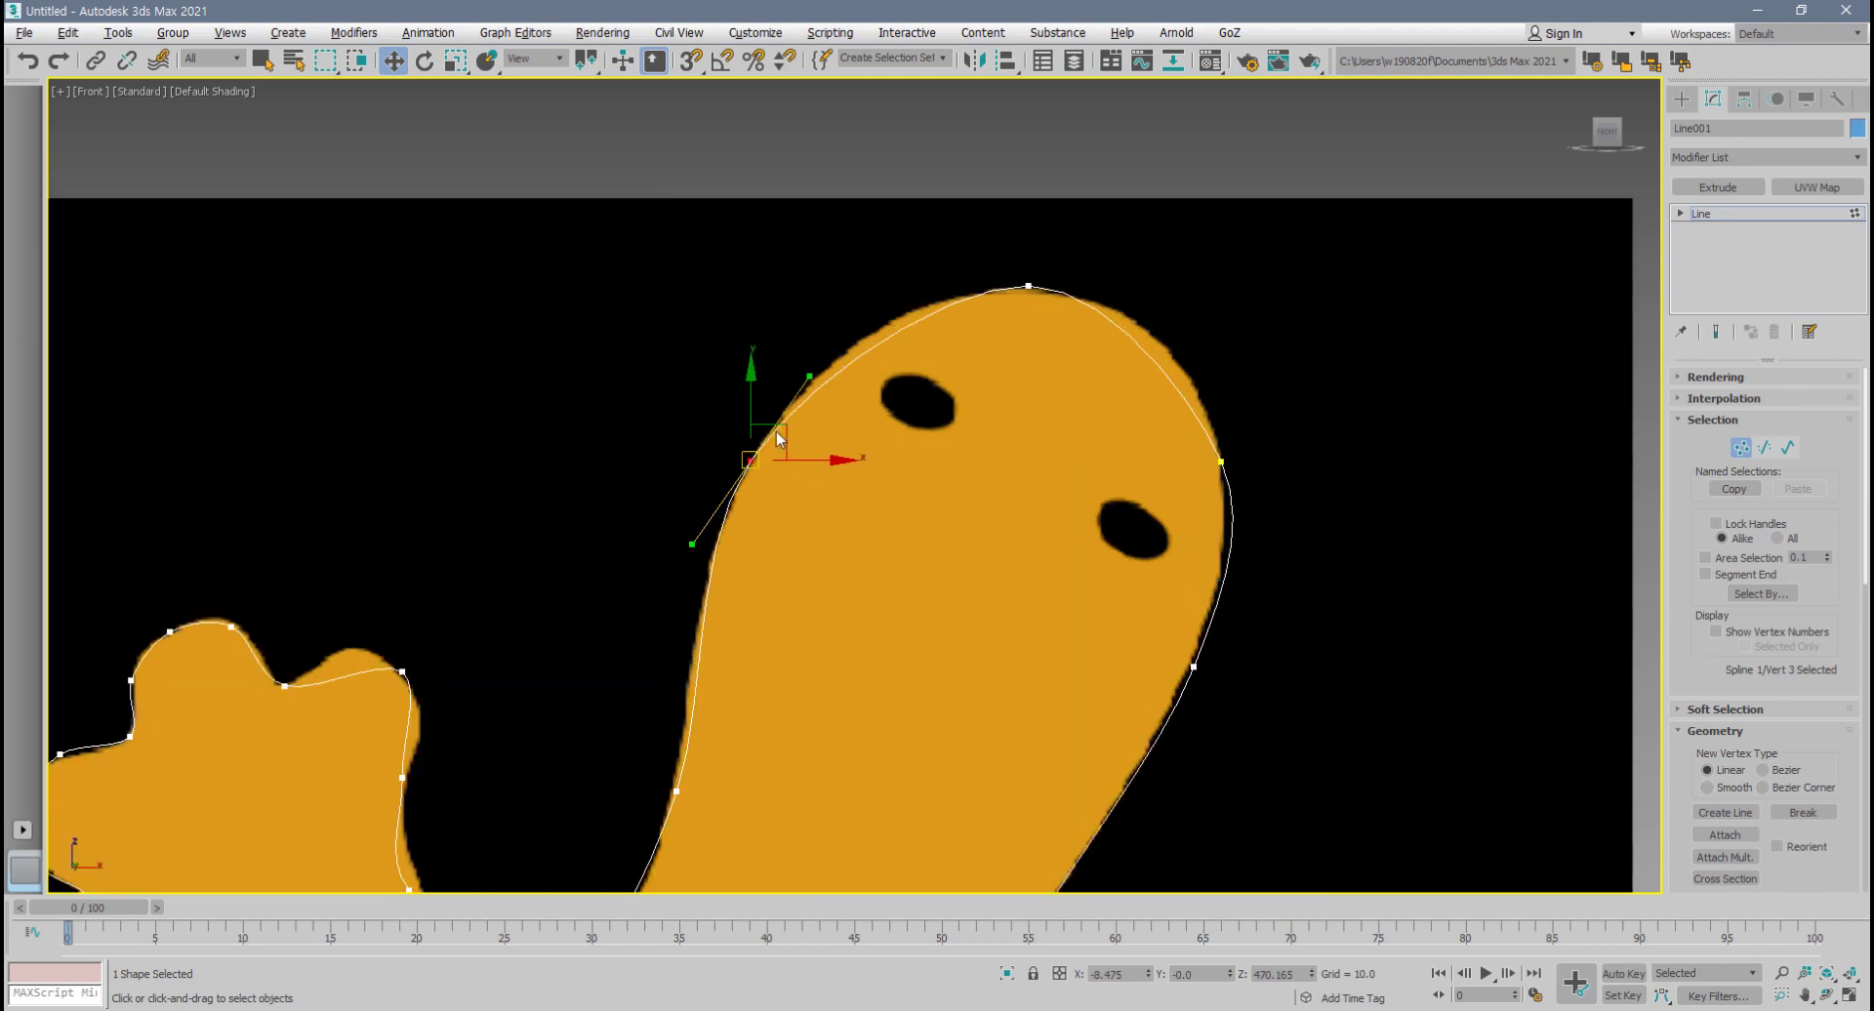
left_click_drag(808, 379, 797, 365)
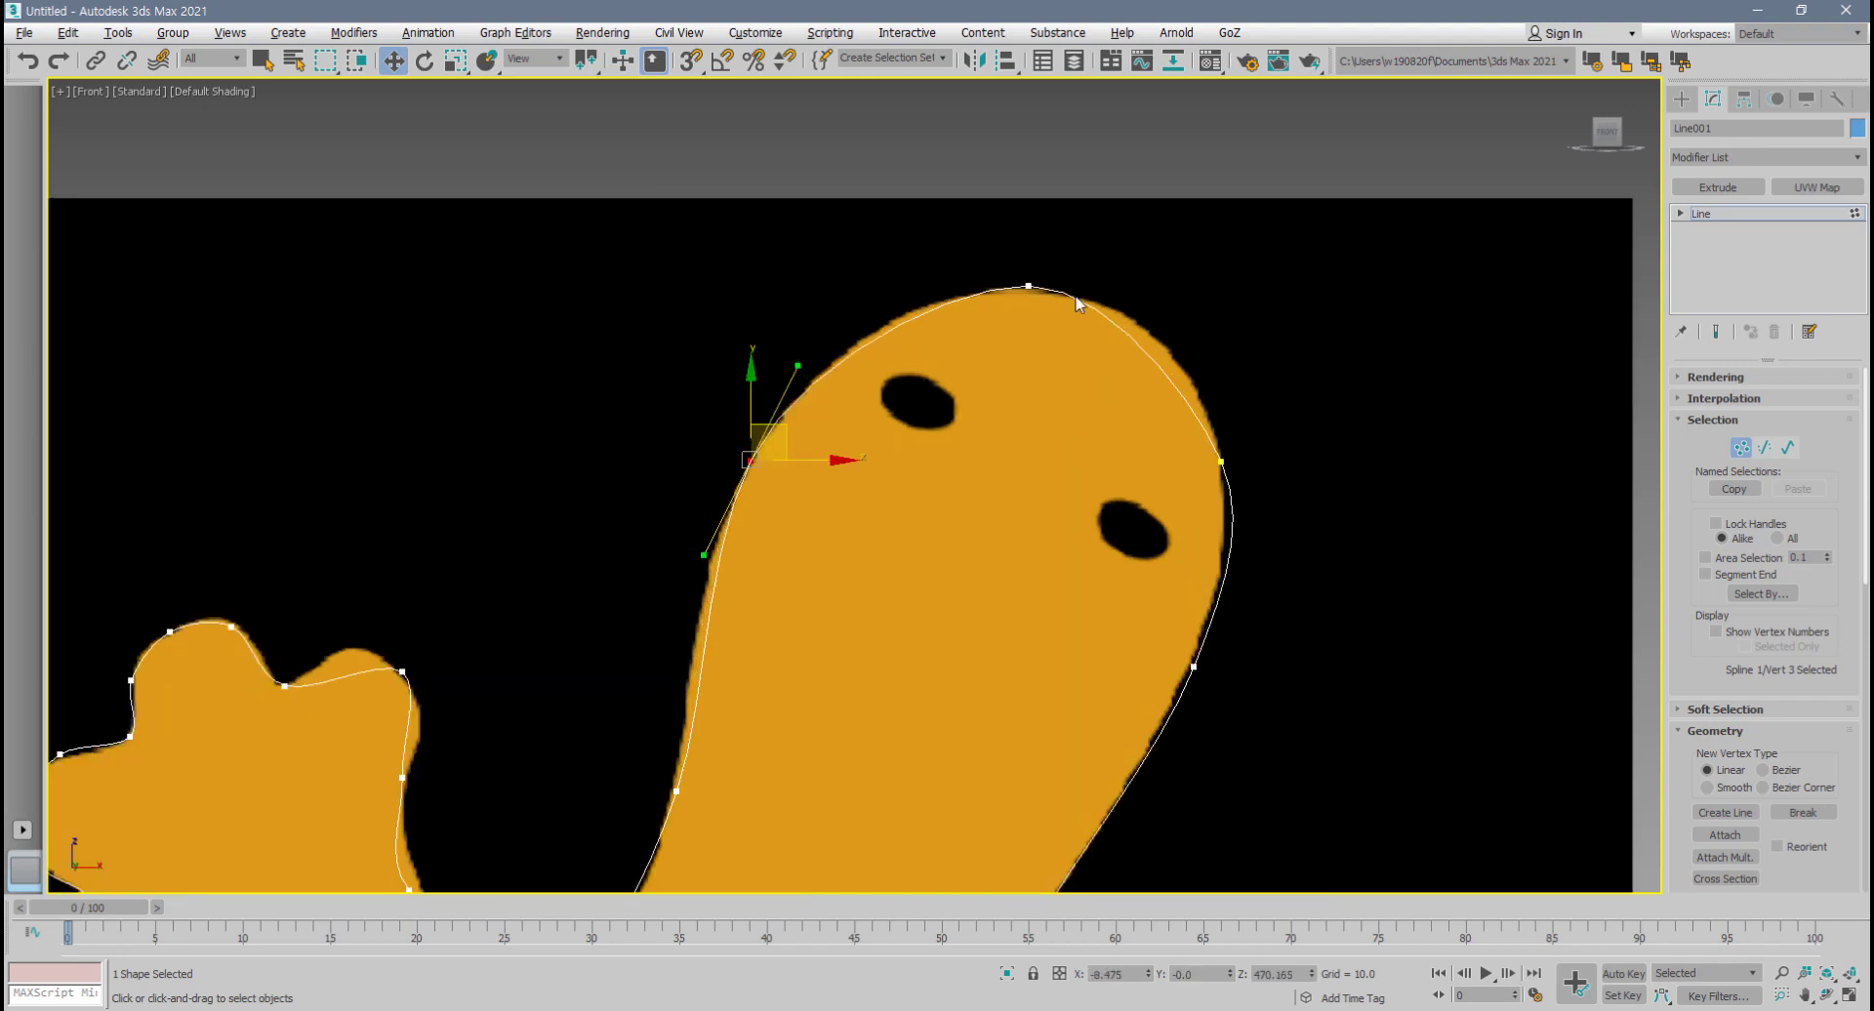
left_click(1028, 286)
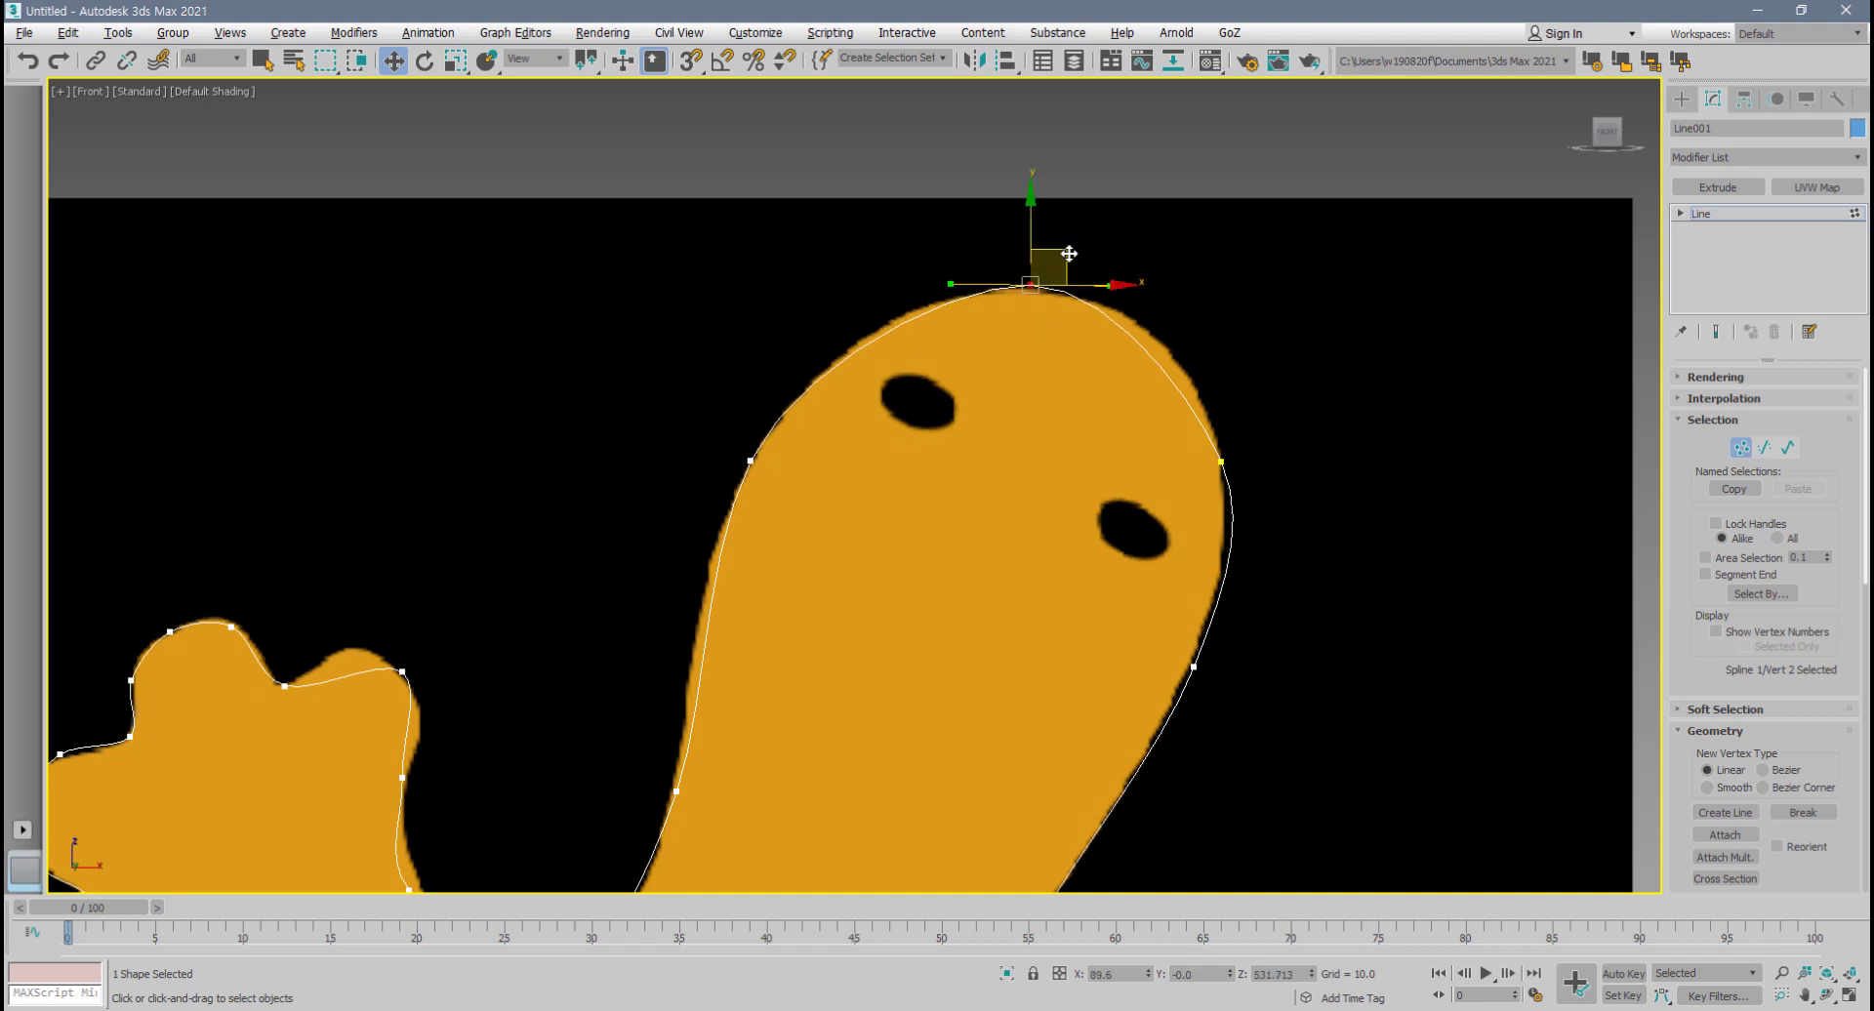
left_click_drag(950, 288, 929, 284)
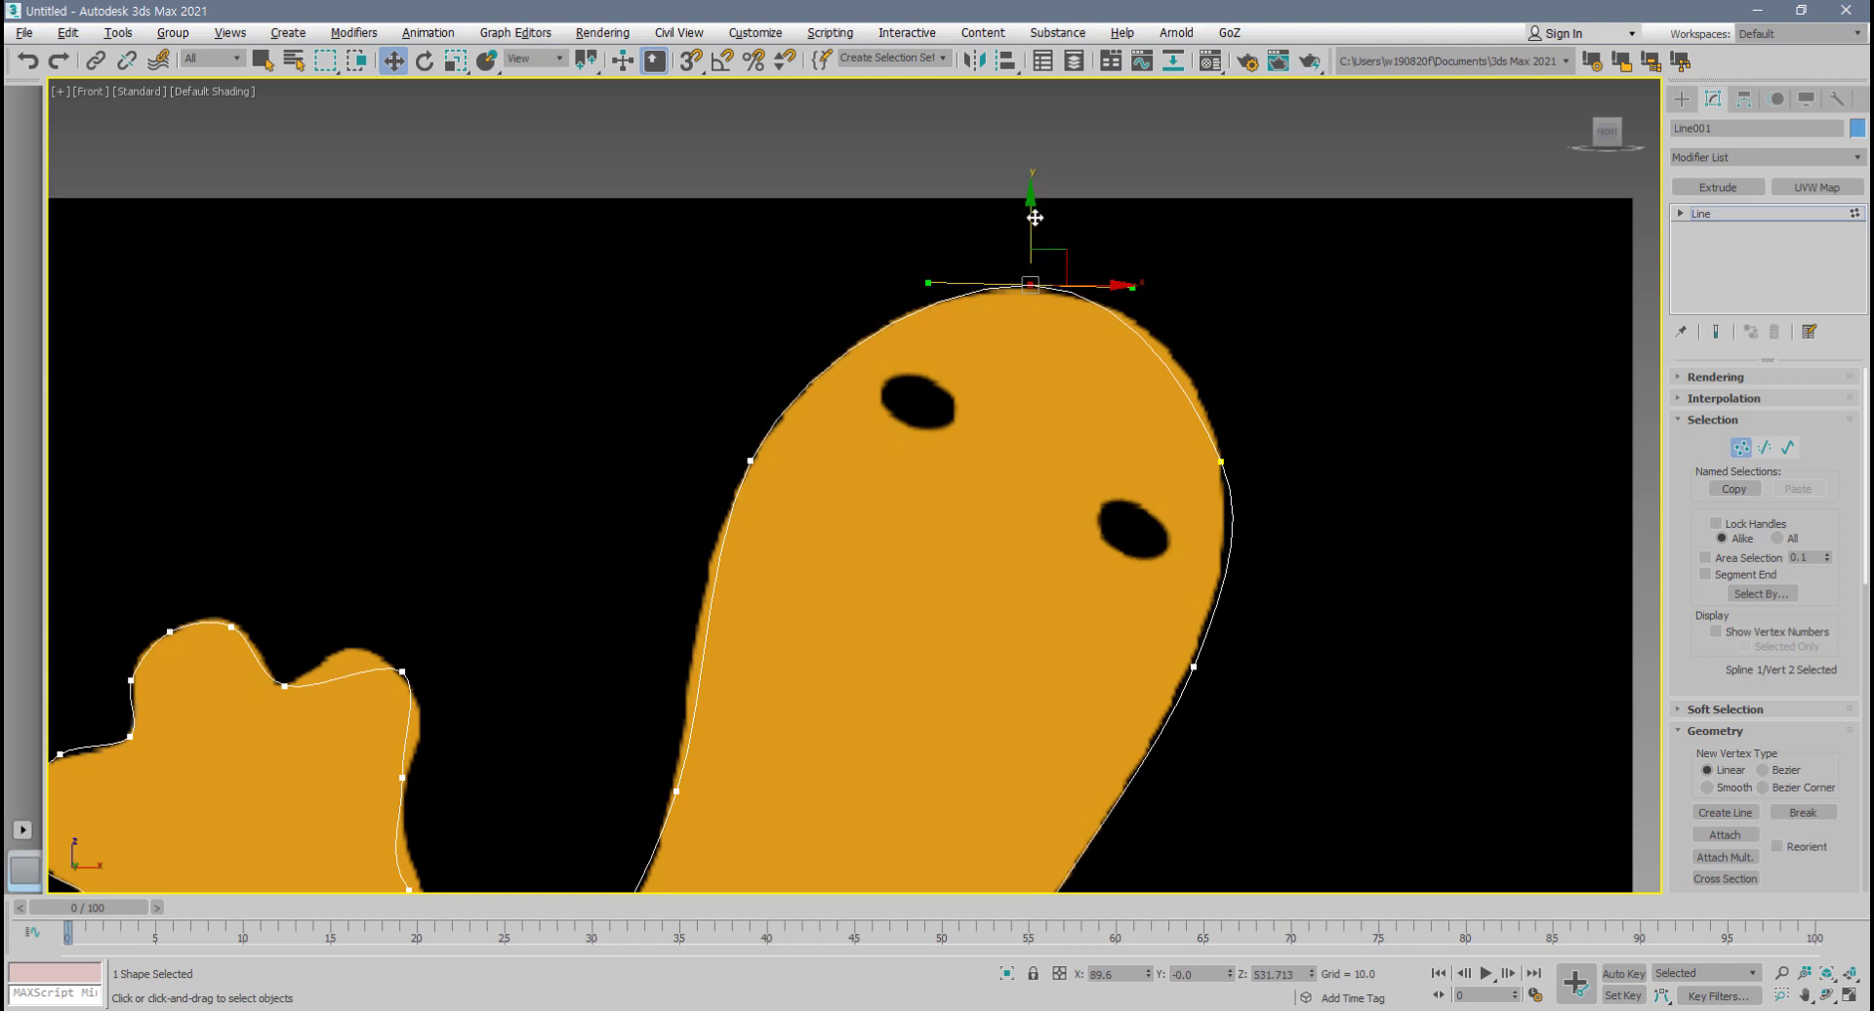
mouse_move(927, 290)
left_mouse_down()
mouse_move(921, 260)
mouse_move(953, 313)
mouse_move(928, 300)
left_mouse_up()
left_click_drag(1199, 297, 1009, 294)
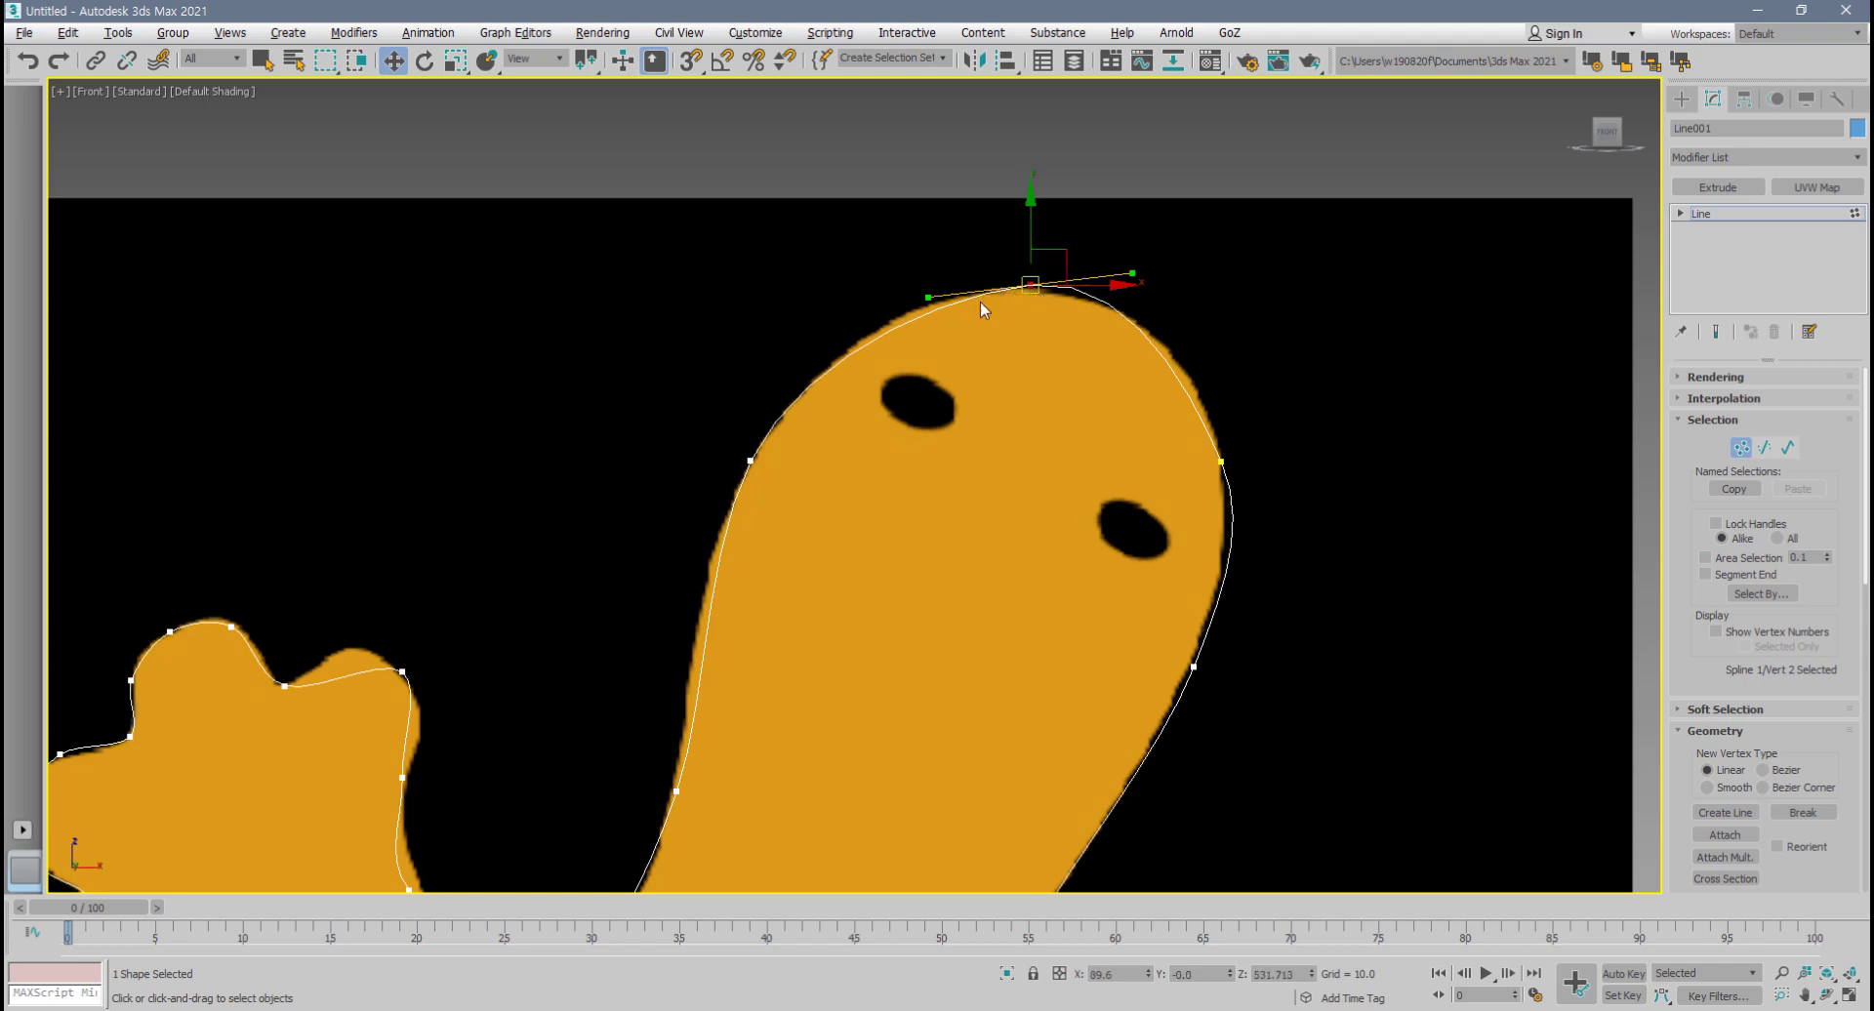
left_click_drag(927, 297, 905, 283)
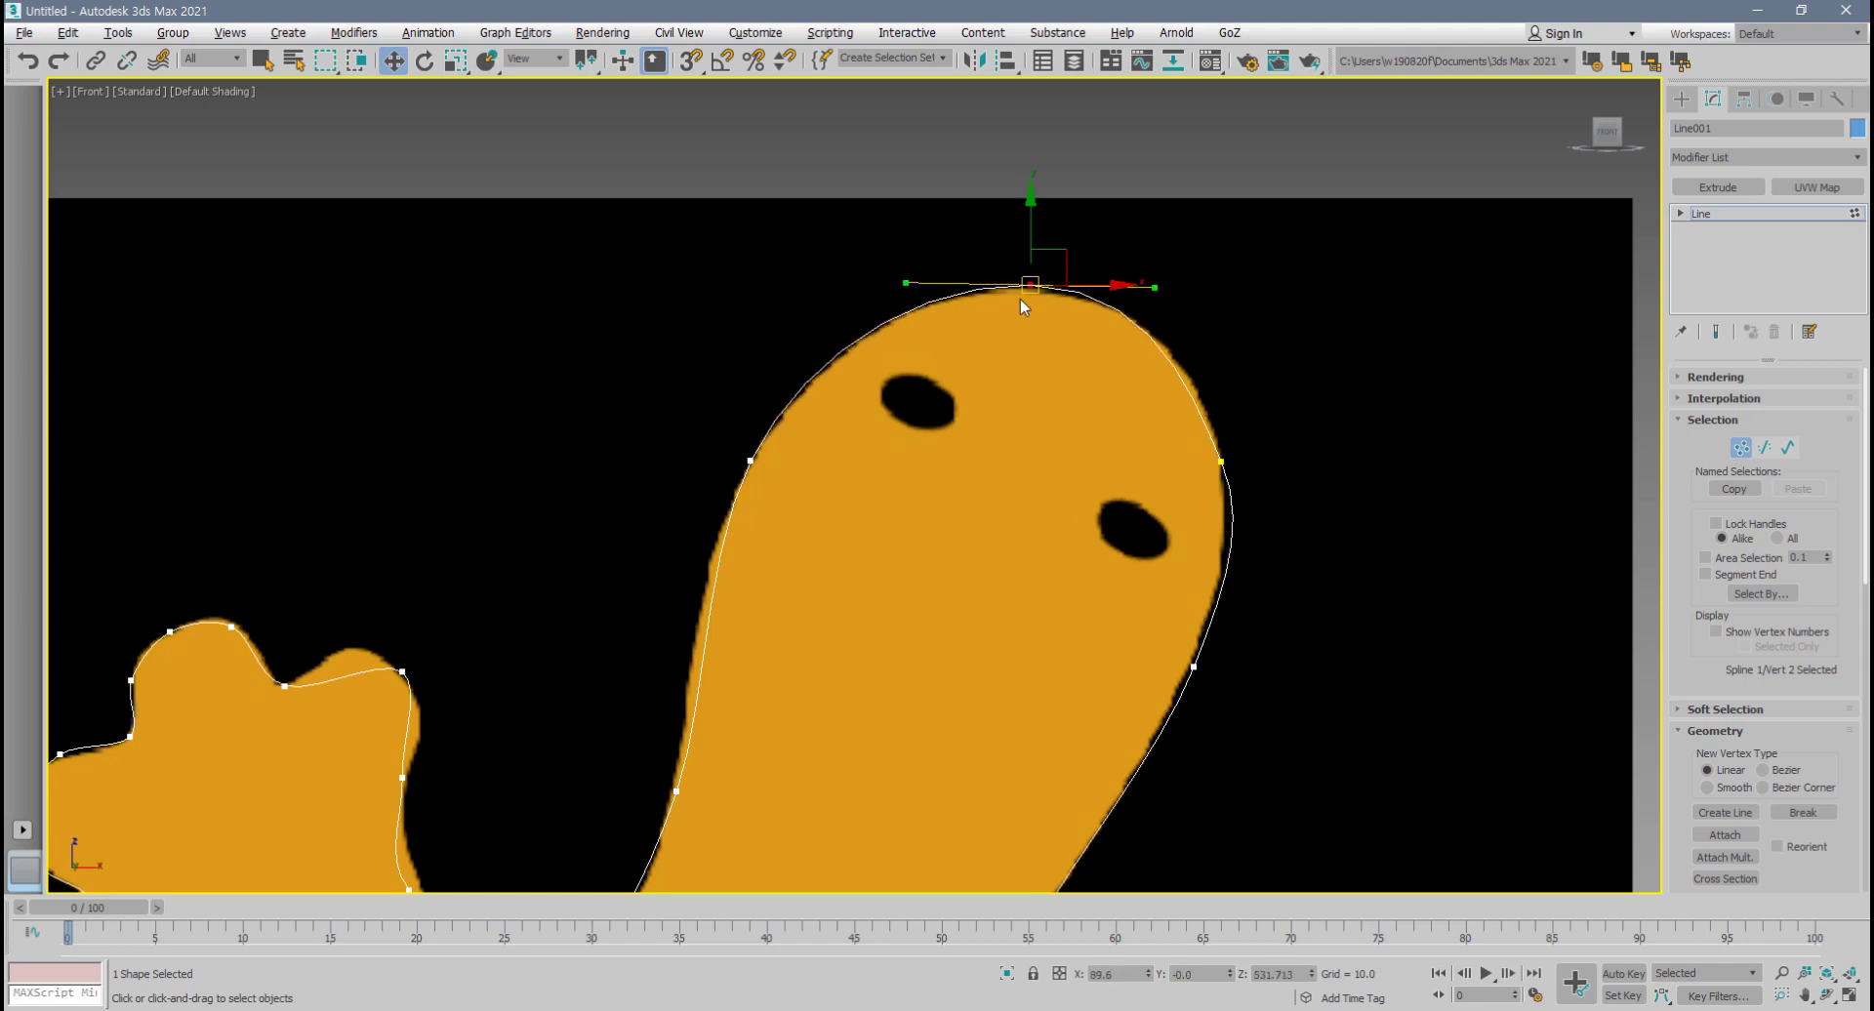
- Fit the curve along the head's right side and neck to the image by adjusting its vertices and Bezier handles
left_click(1221, 461)
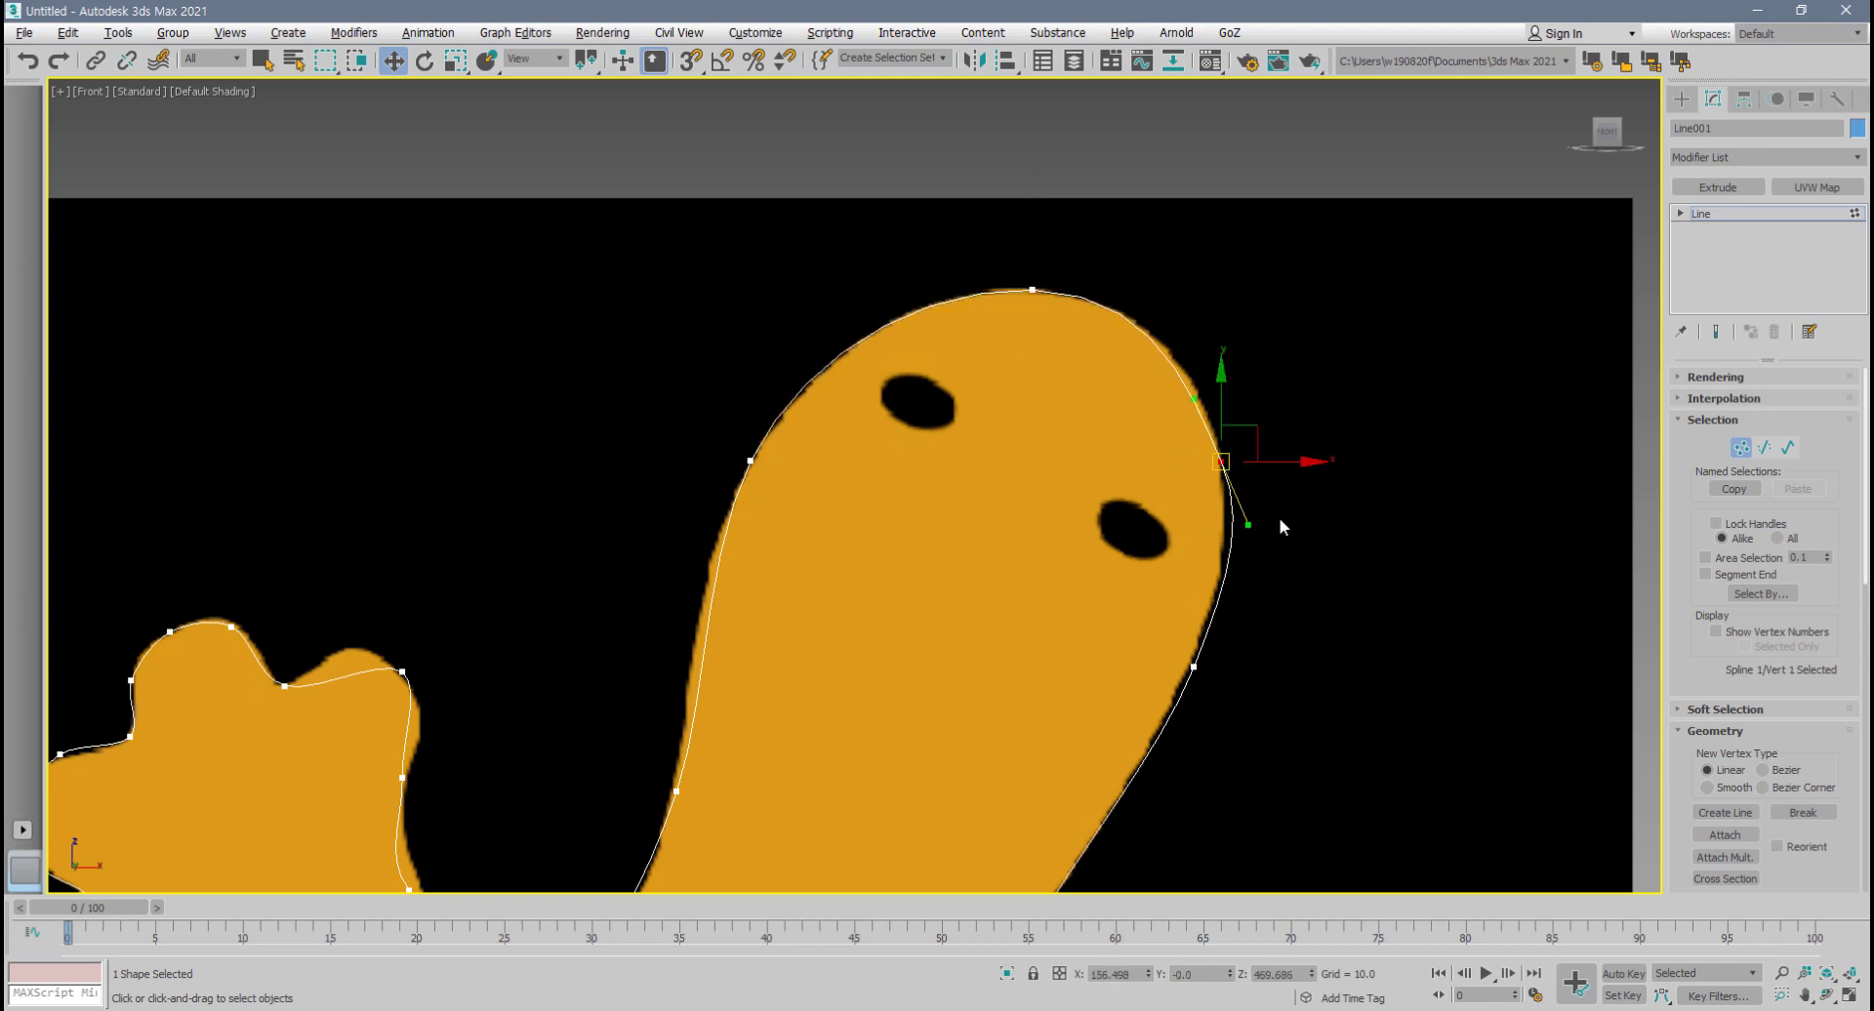
scroll(1220, 503, "up", 2)
left_click_drag(1152, 501, 1133, 519)
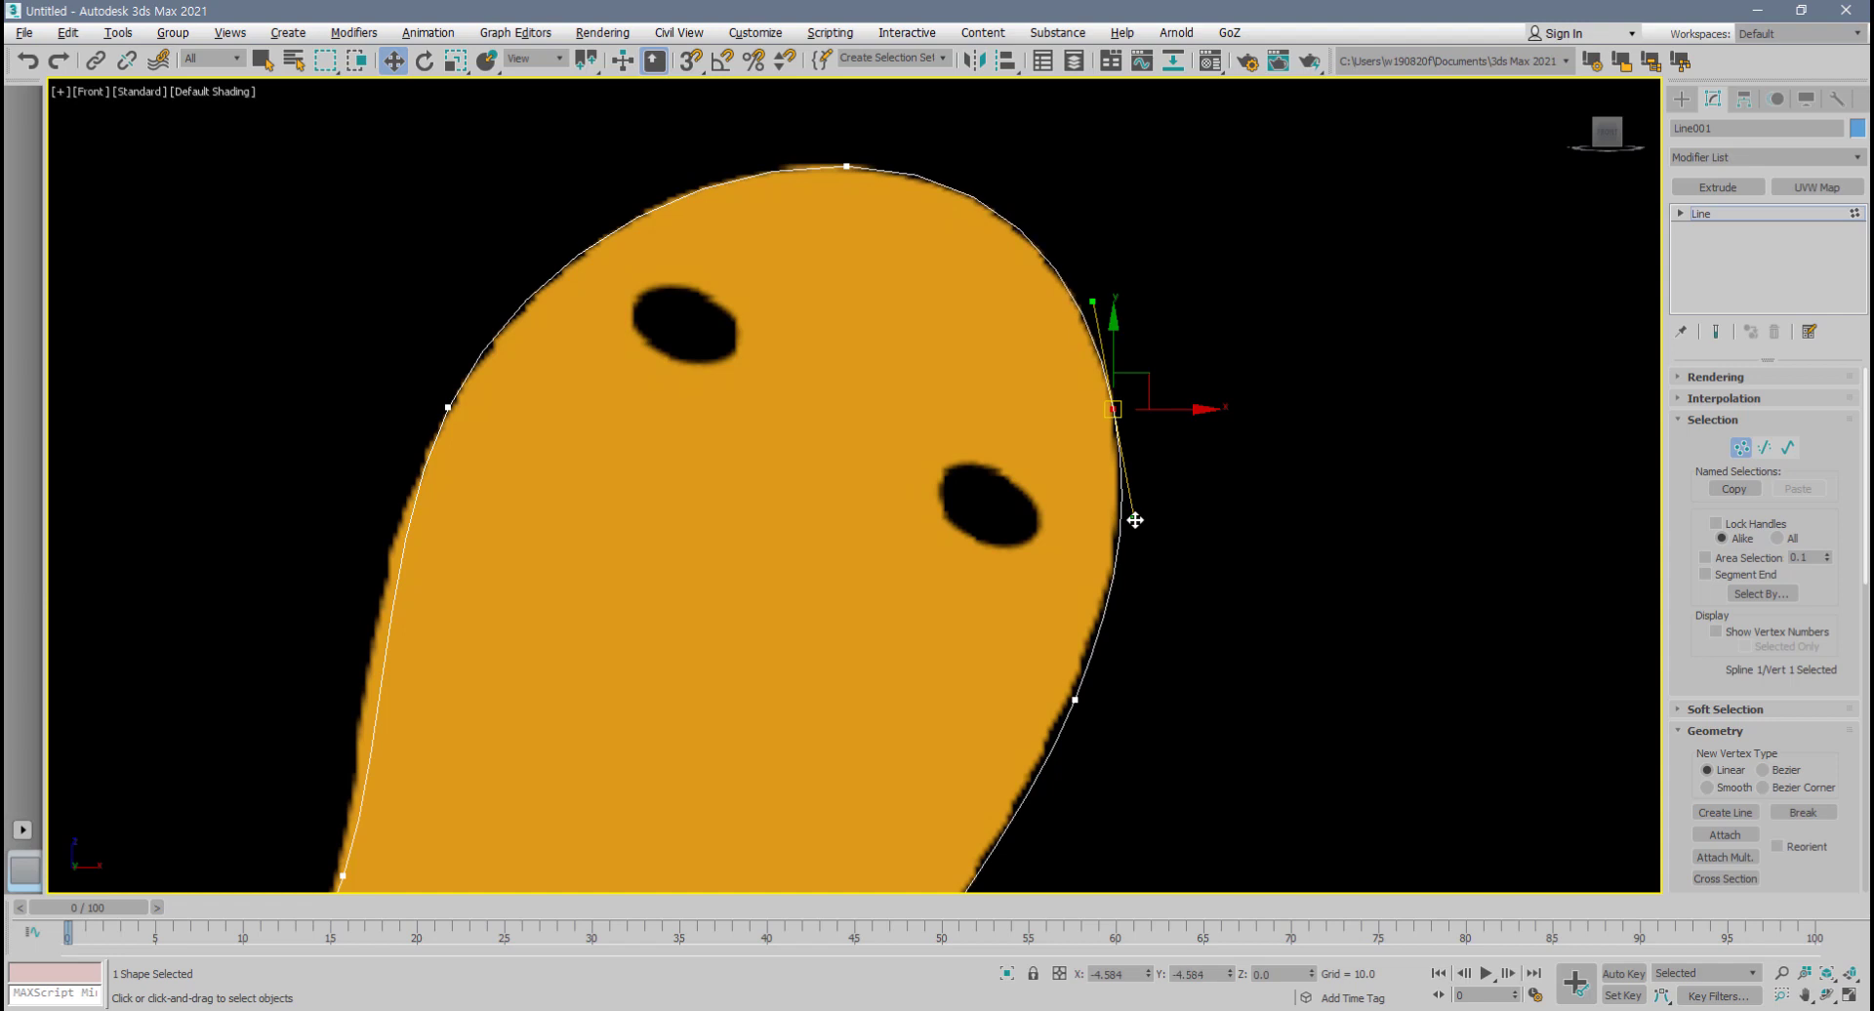
middle_click_drag(1141, 671, 1141, 533)
left_click(1074, 563)
scroll(1085, 618, "down", 3)
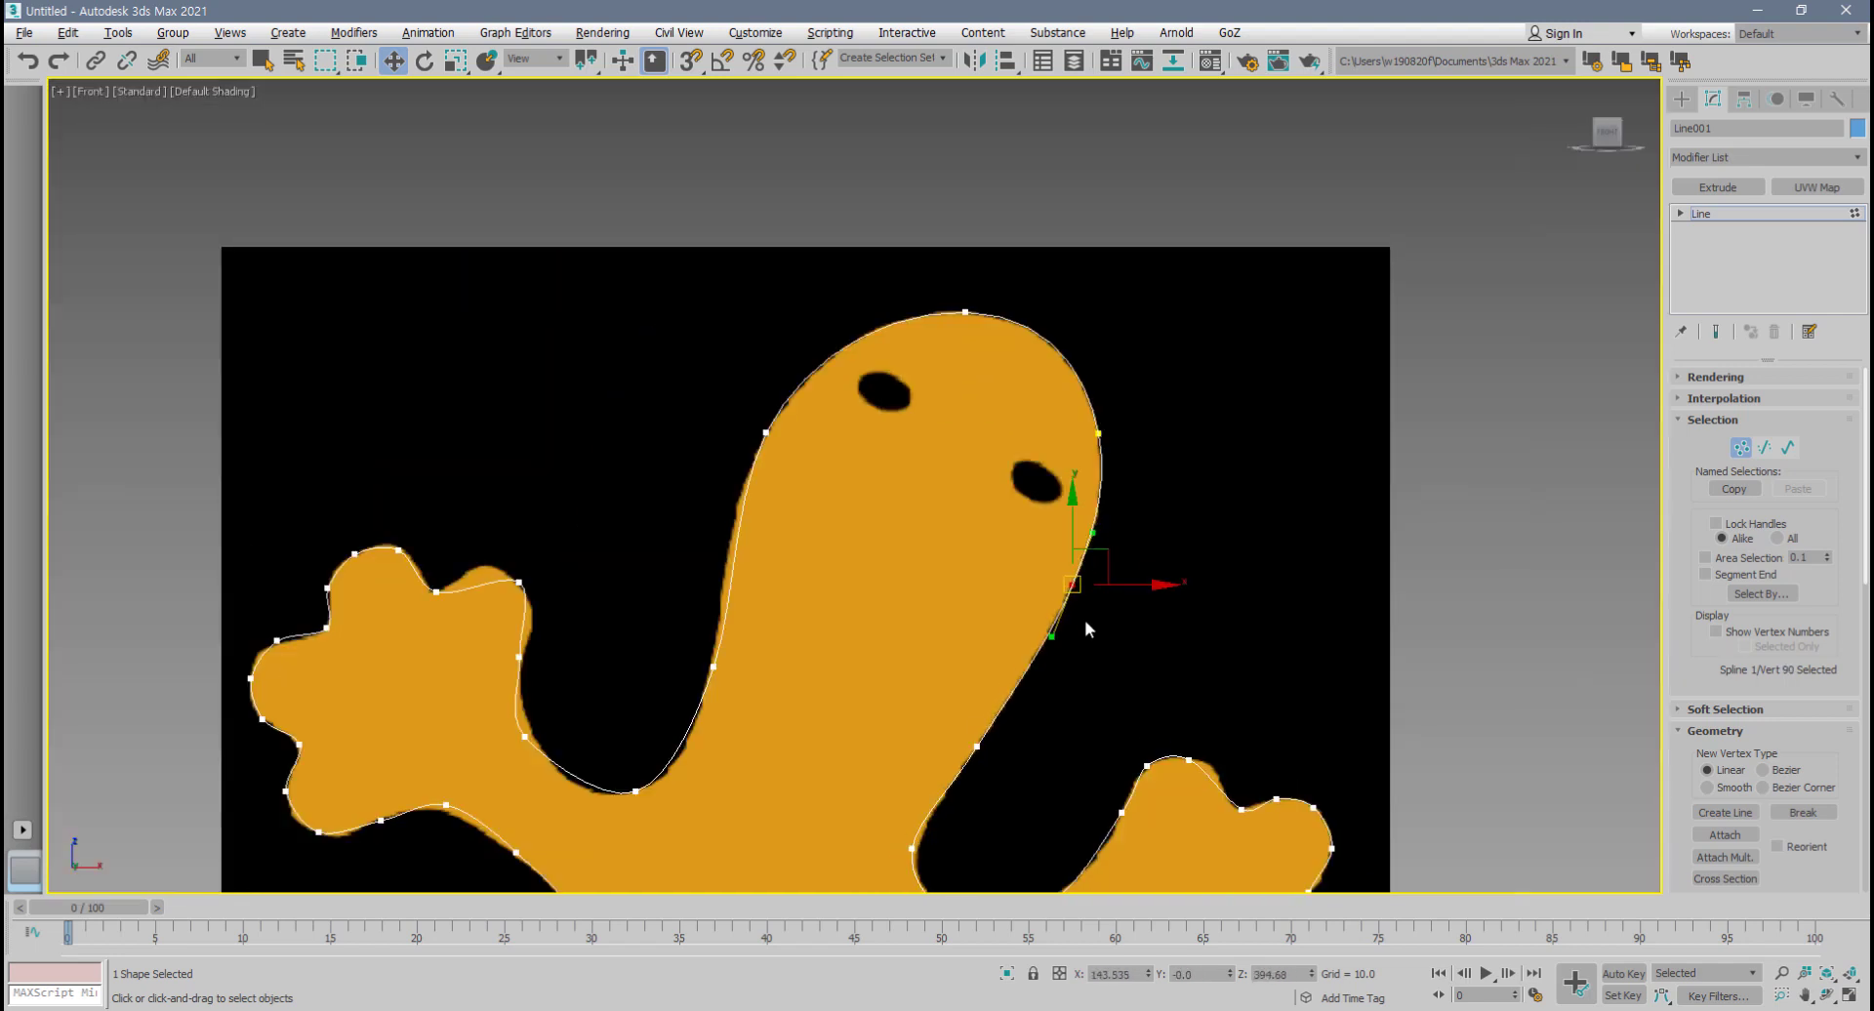
middle_click_drag(1086, 619, 994, 586)
left_click(983, 584)
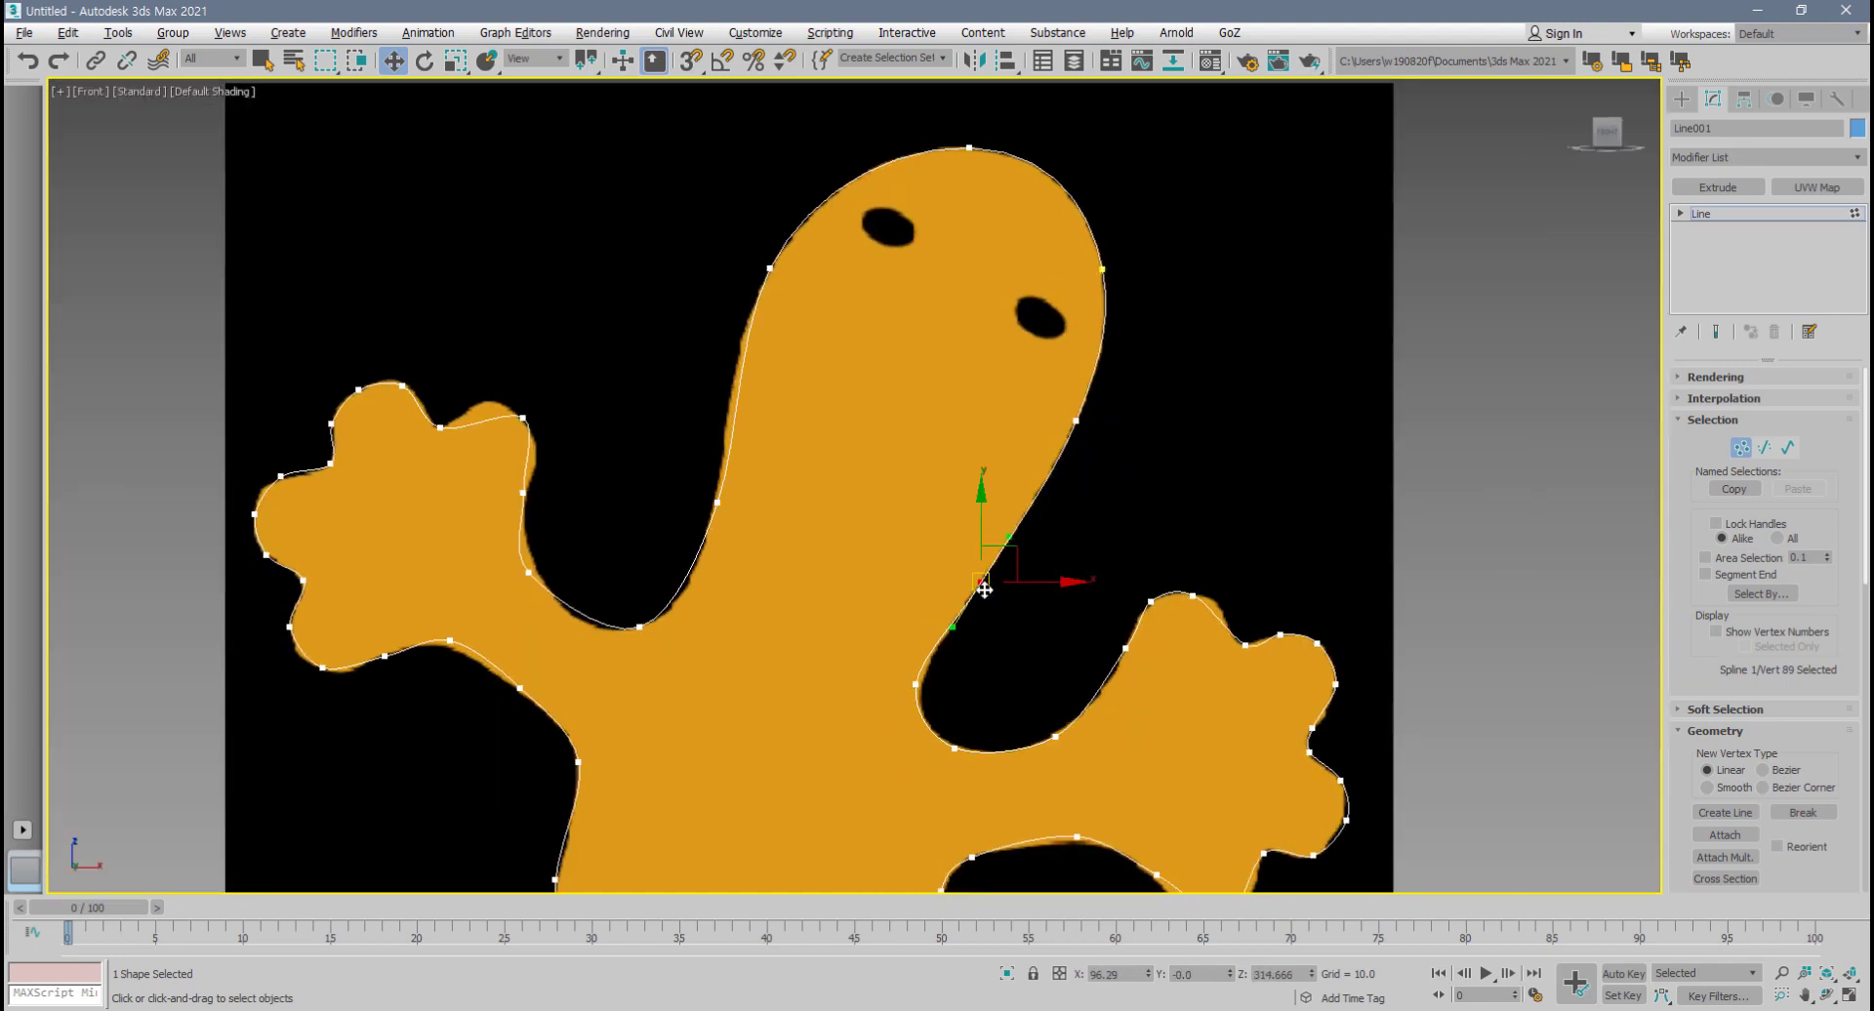
left_click_drag(955, 628, 952, 626)
- Reposition the vertices around the hollow between the neck and the upper-right leg to match the image edge
scroll(998, 650, "up", 3)
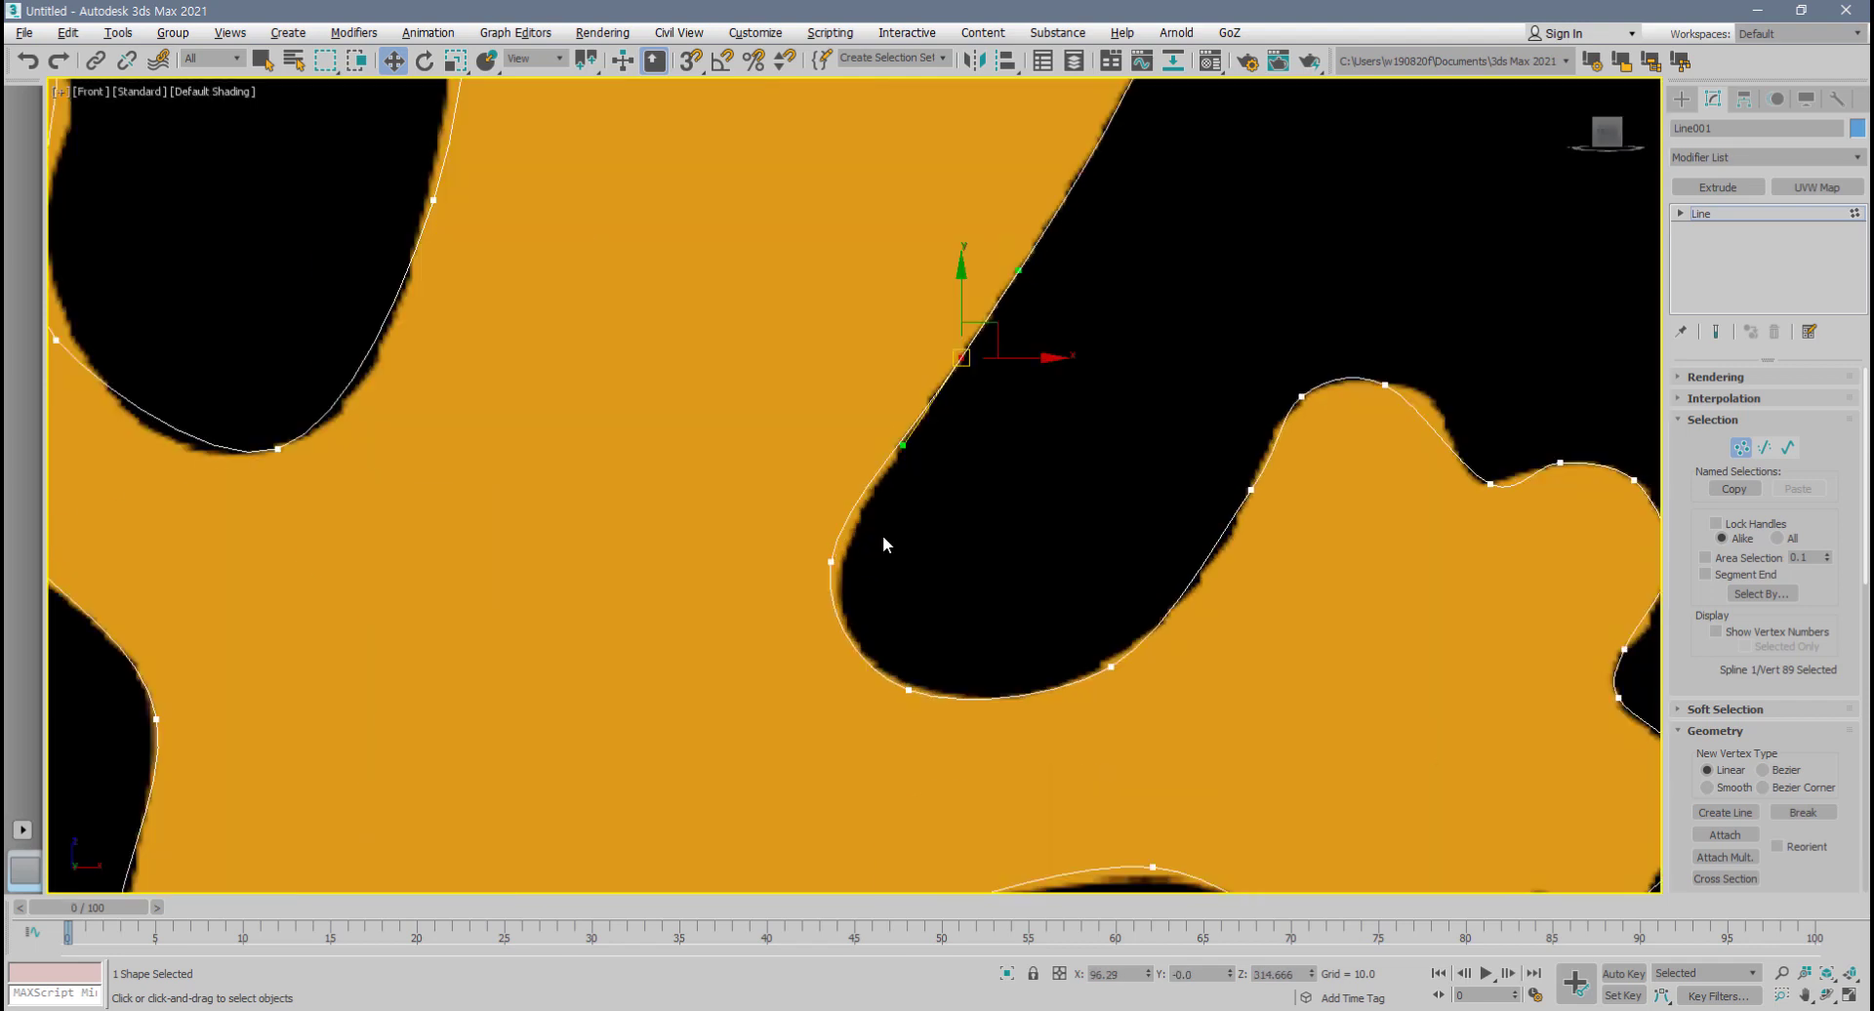
left_click(829, 557)
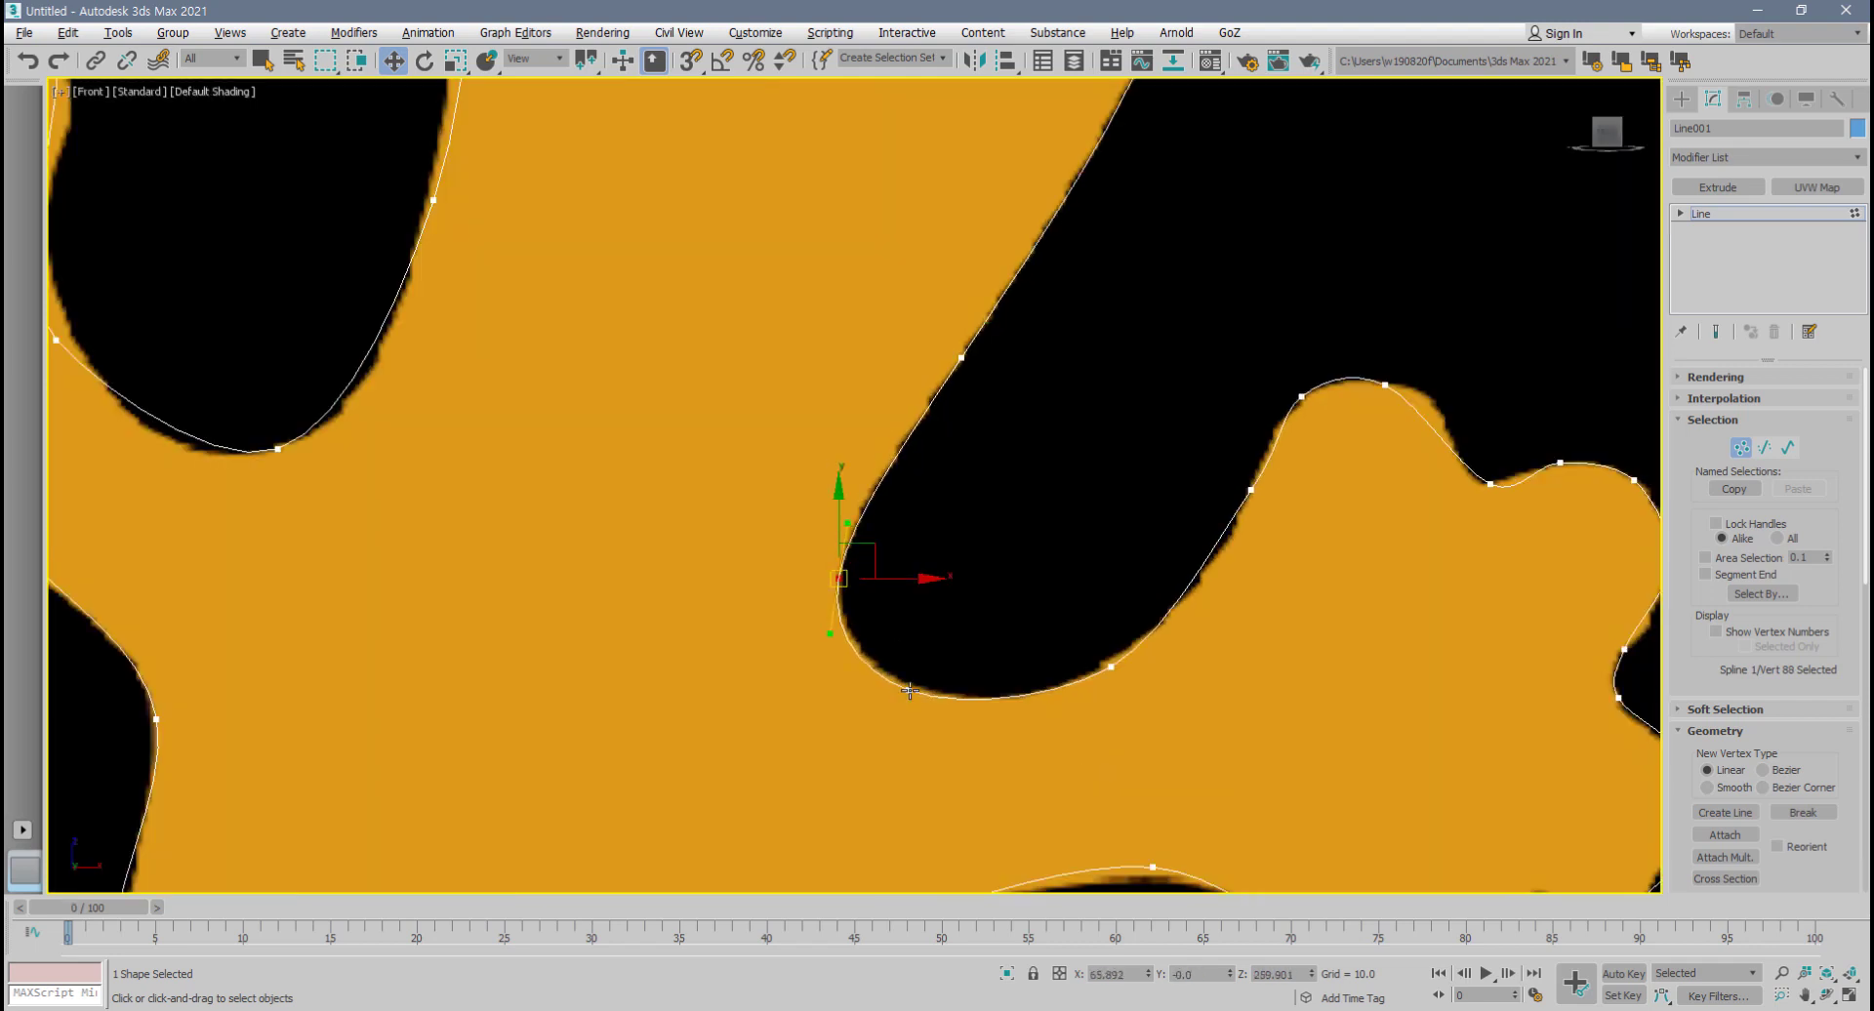
left_click(915, 689)
middle_click_drag(1107, 664, 853, 662)
left_click(949, 618)
left_click(986, 511)
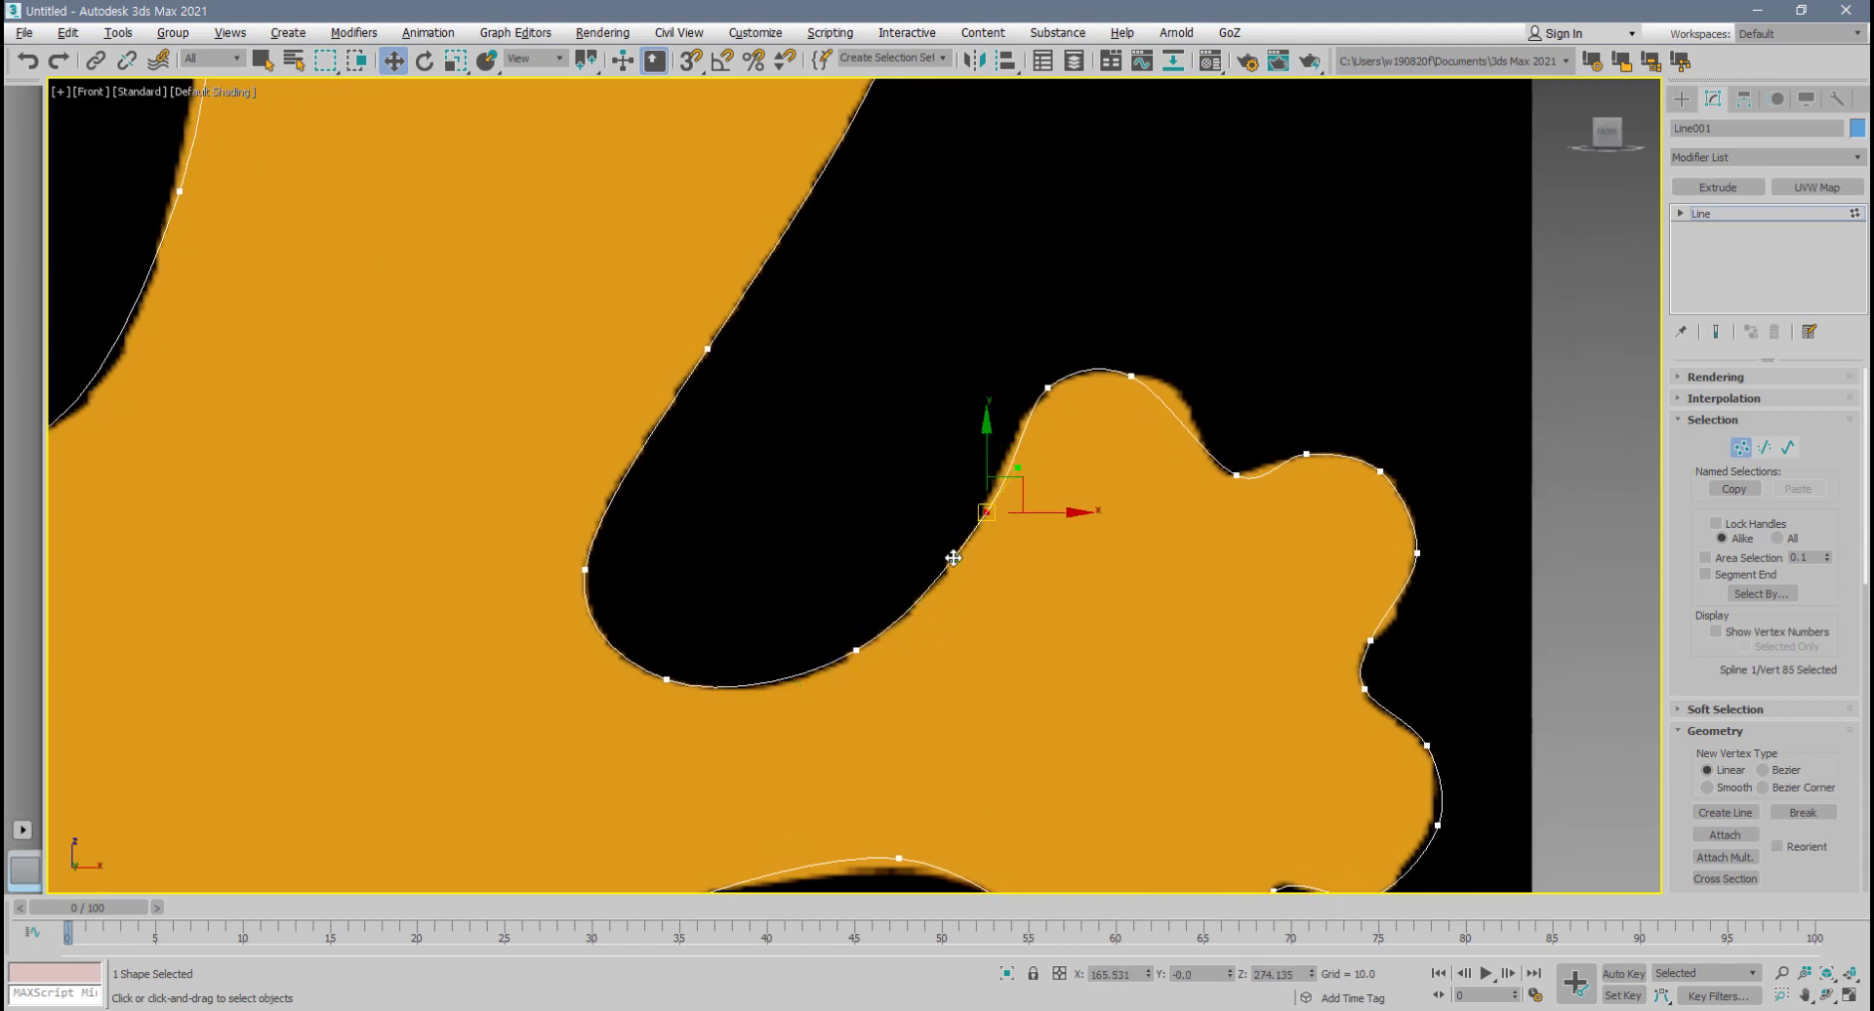
- Move the vertices of the upper-right foot's top toe and the notch beside it onto the image contour
left_click(1048, 388)
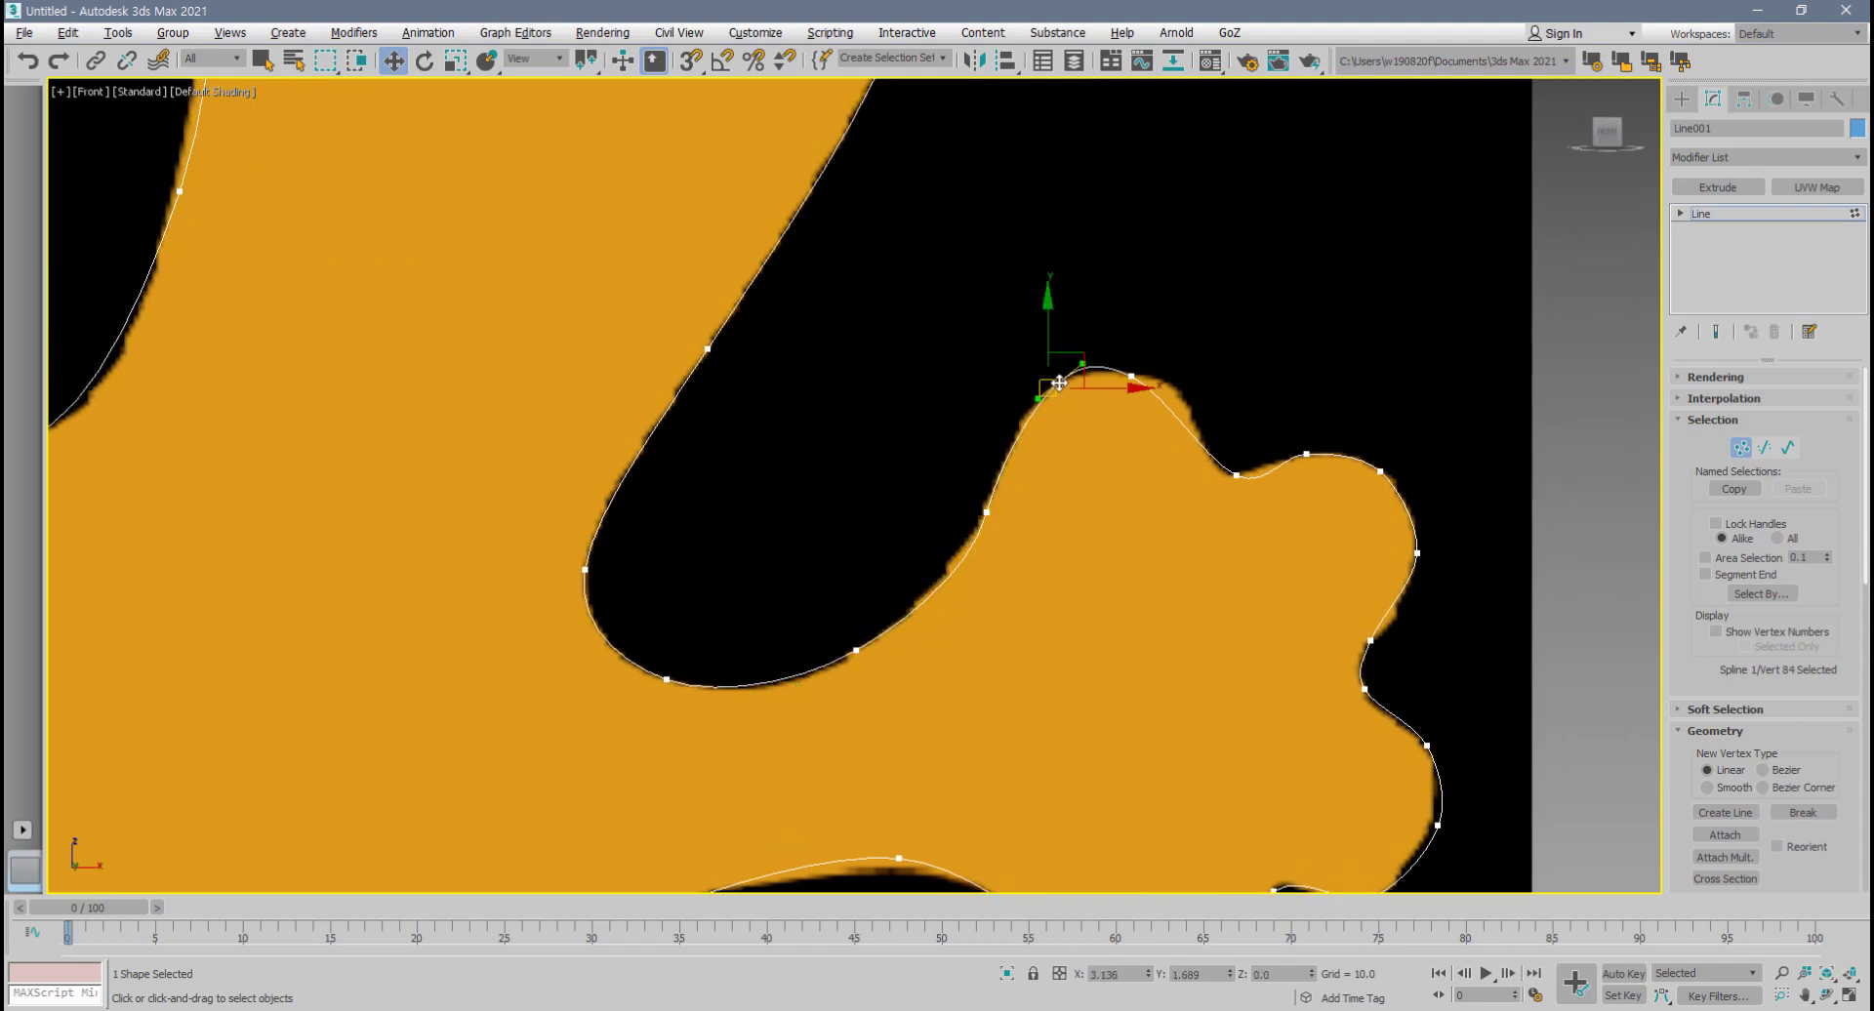
left_click_drag(1059, 383, 1163, 382)
left_click(1131, 376)
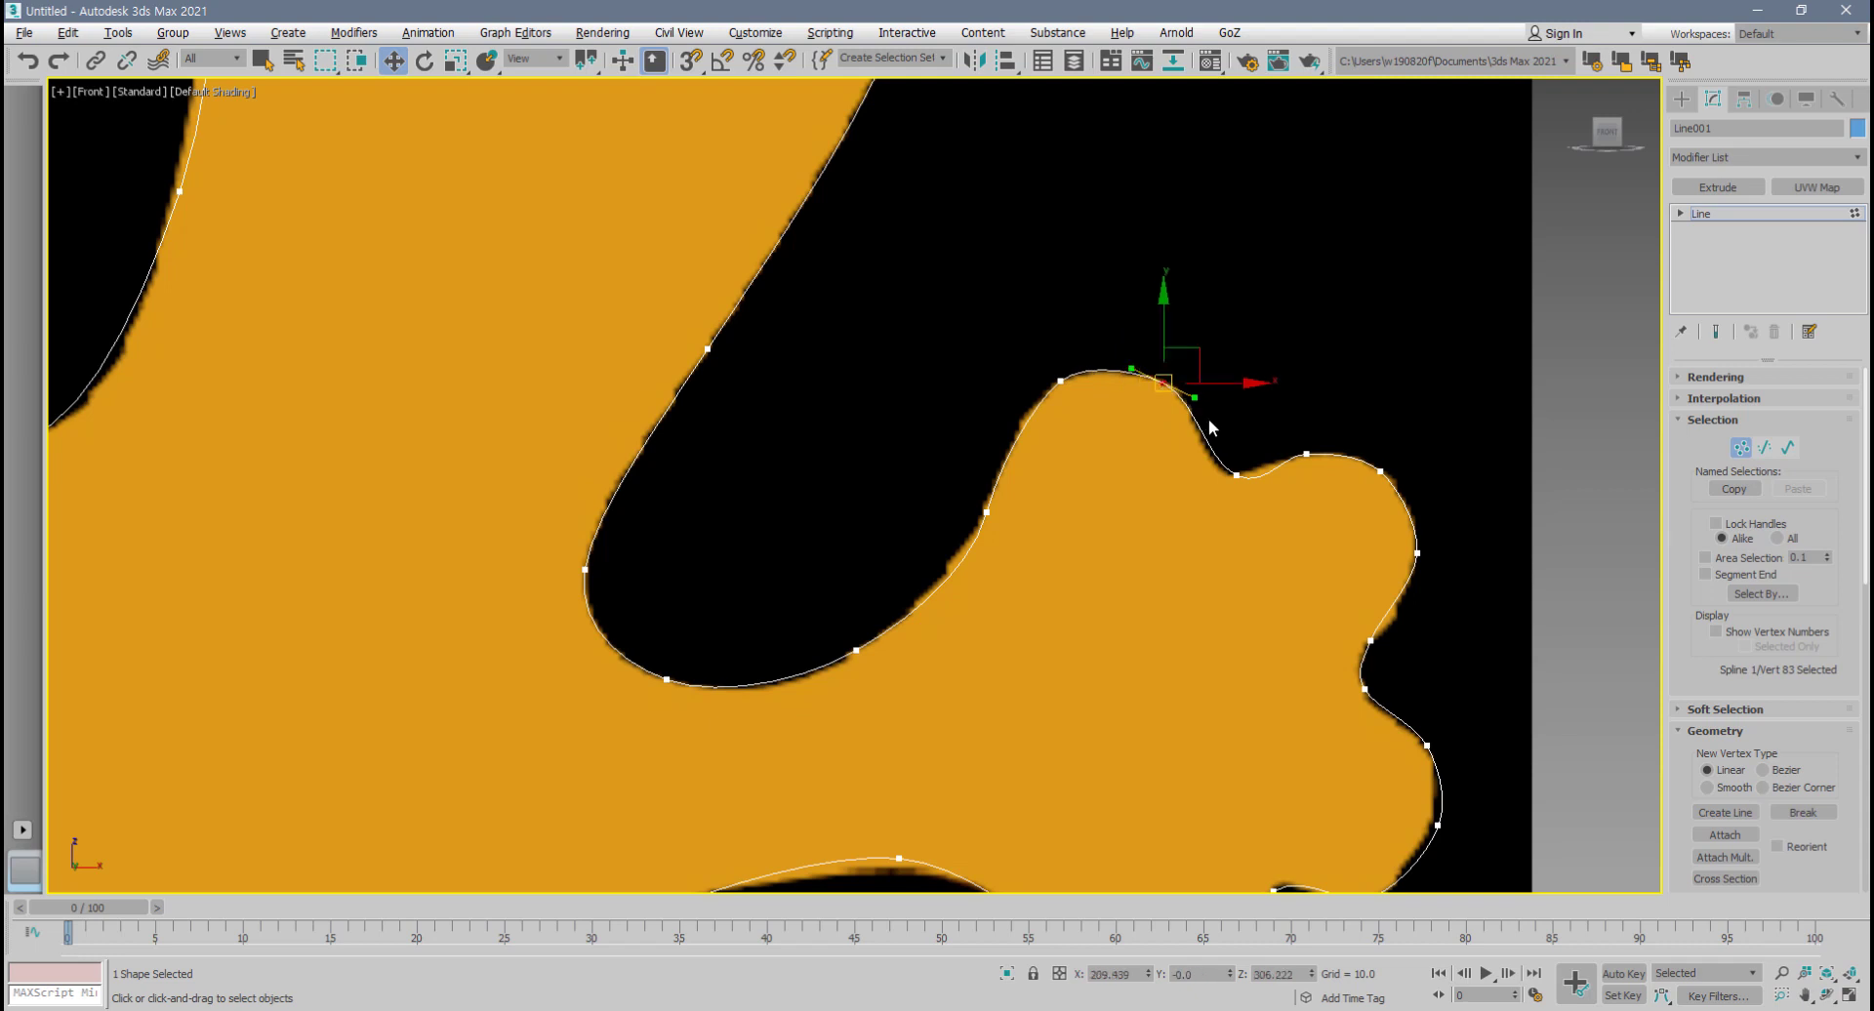
left_click(1235, 474)
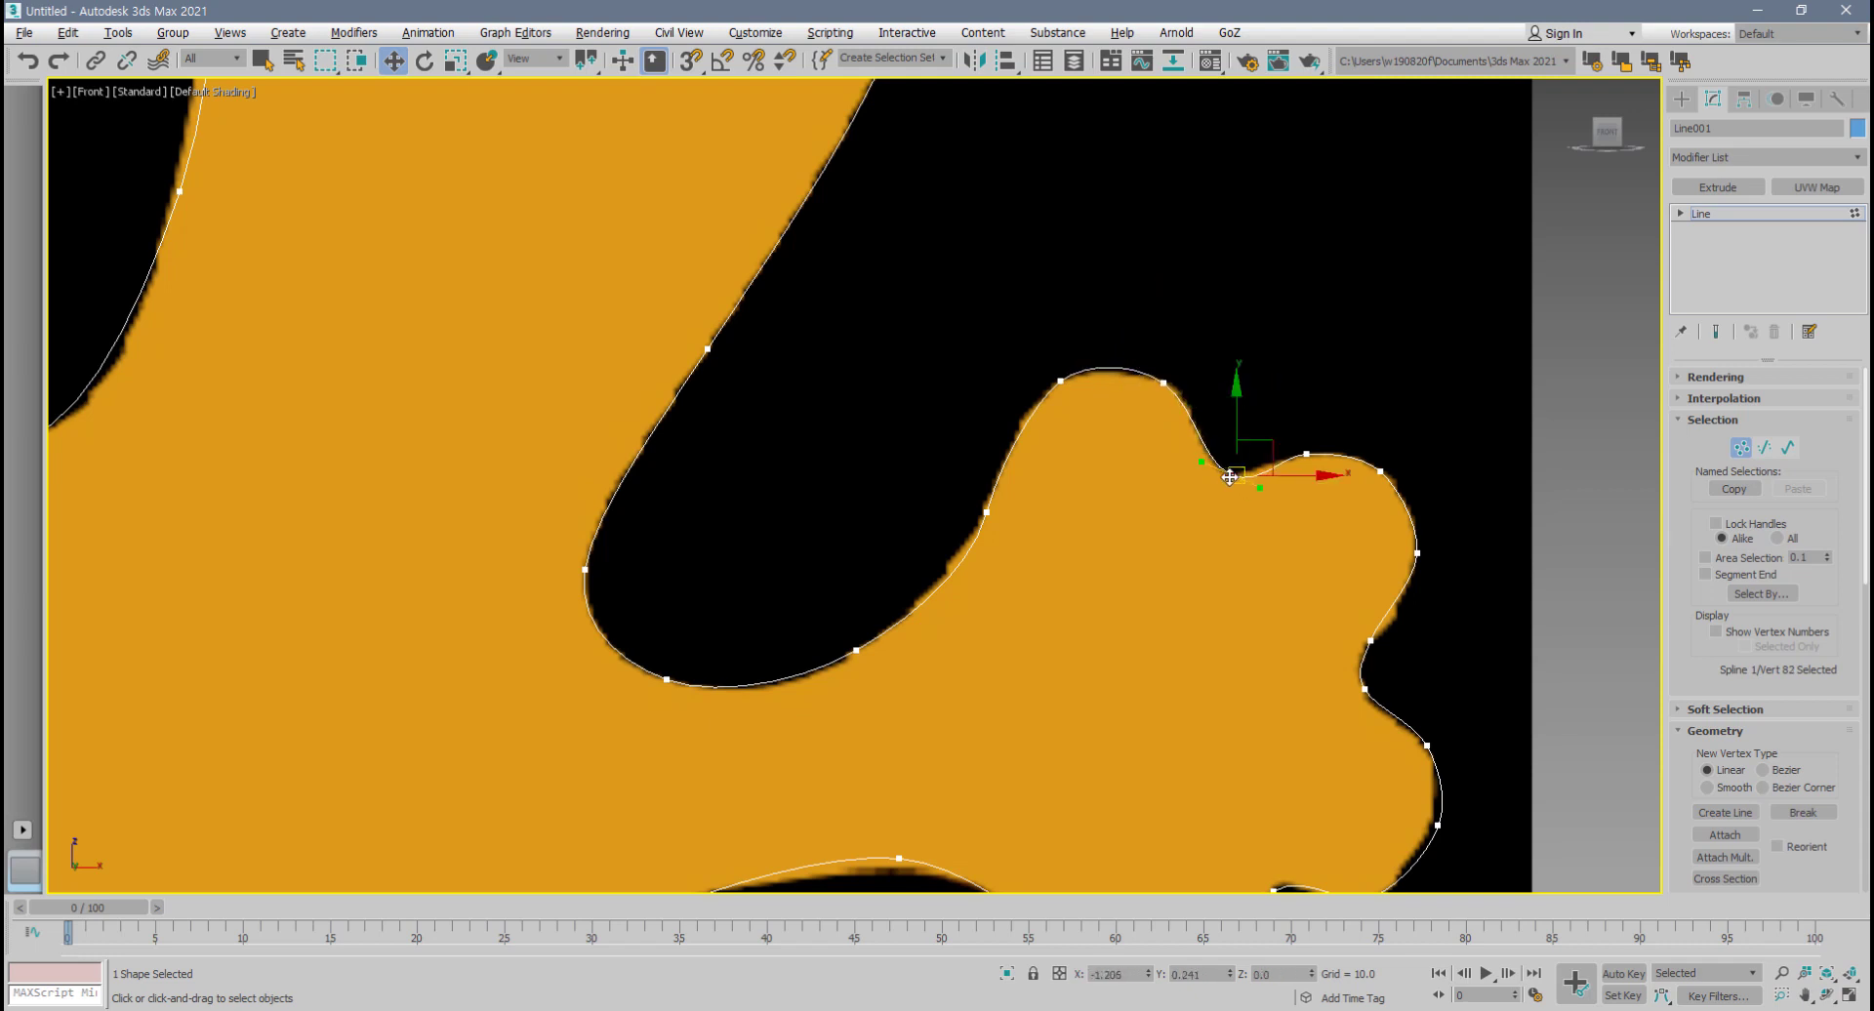
left_click_drag(1236, 474, 1208, 477)
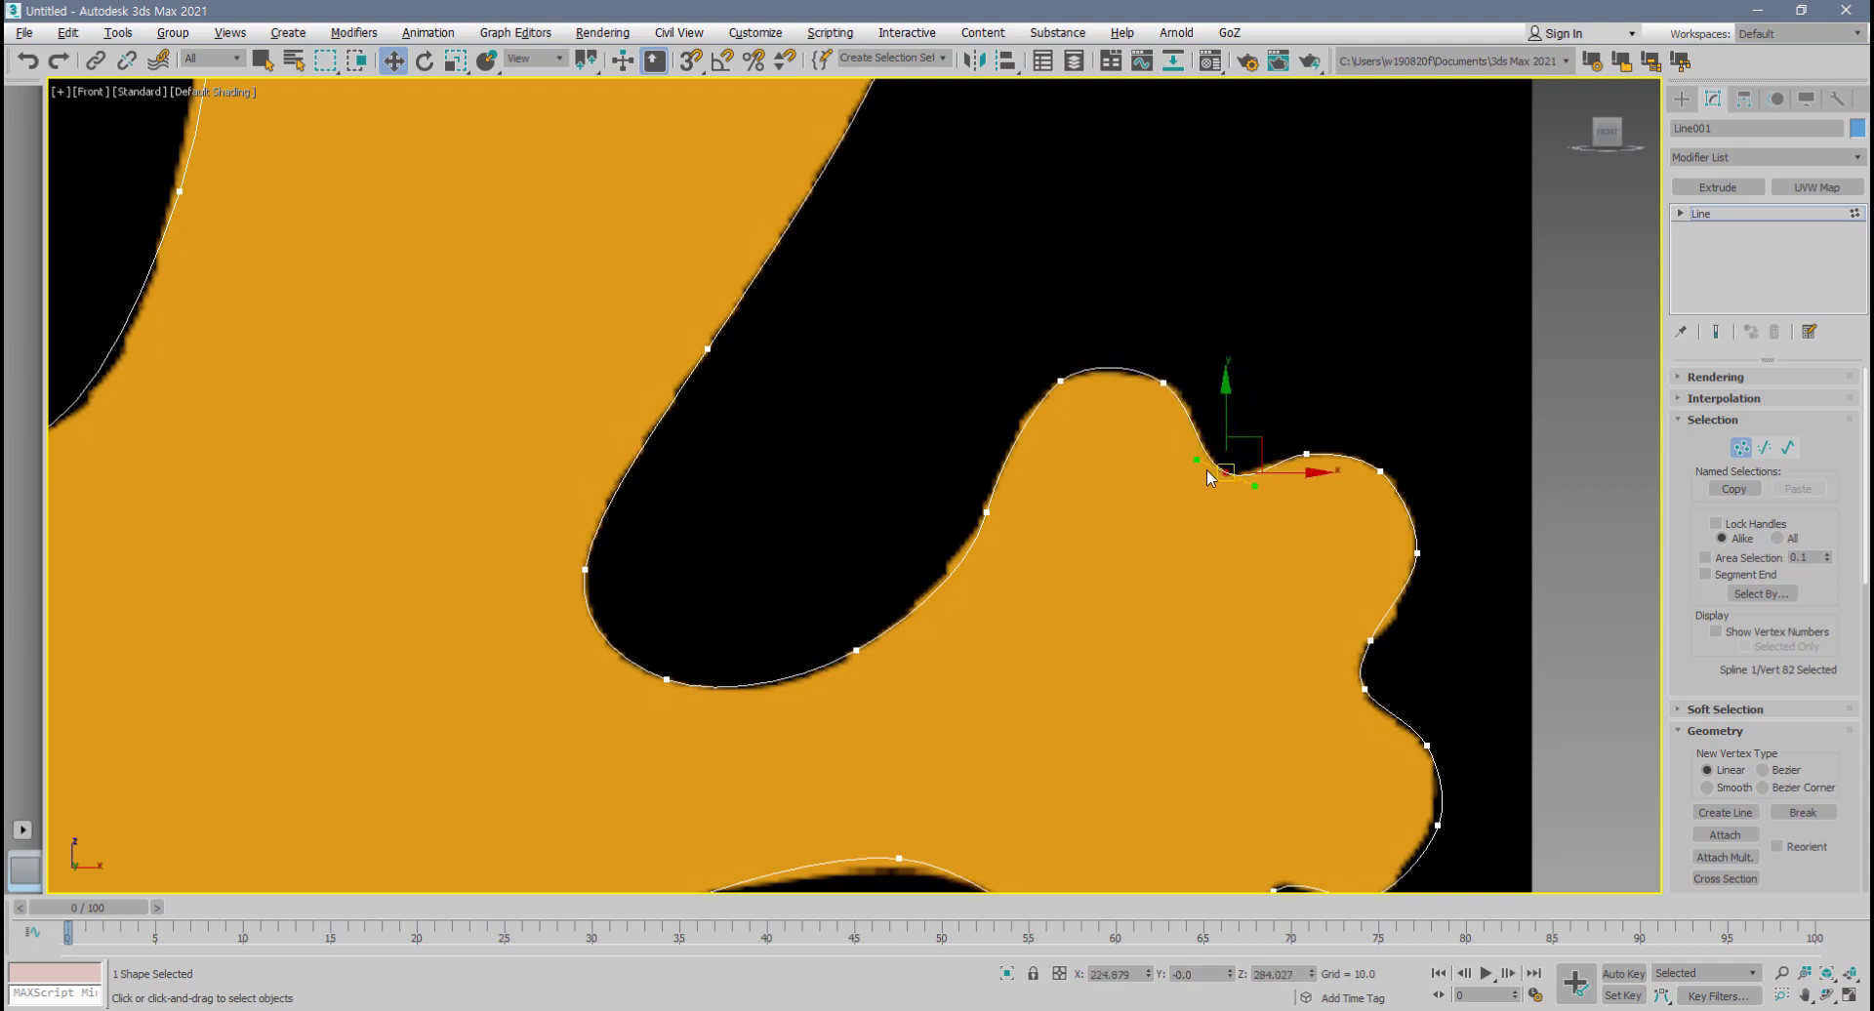
- Fine-tune the vertices around the upper-right foot's second toe and the notch below it to match the image
left_click(1305, 453)
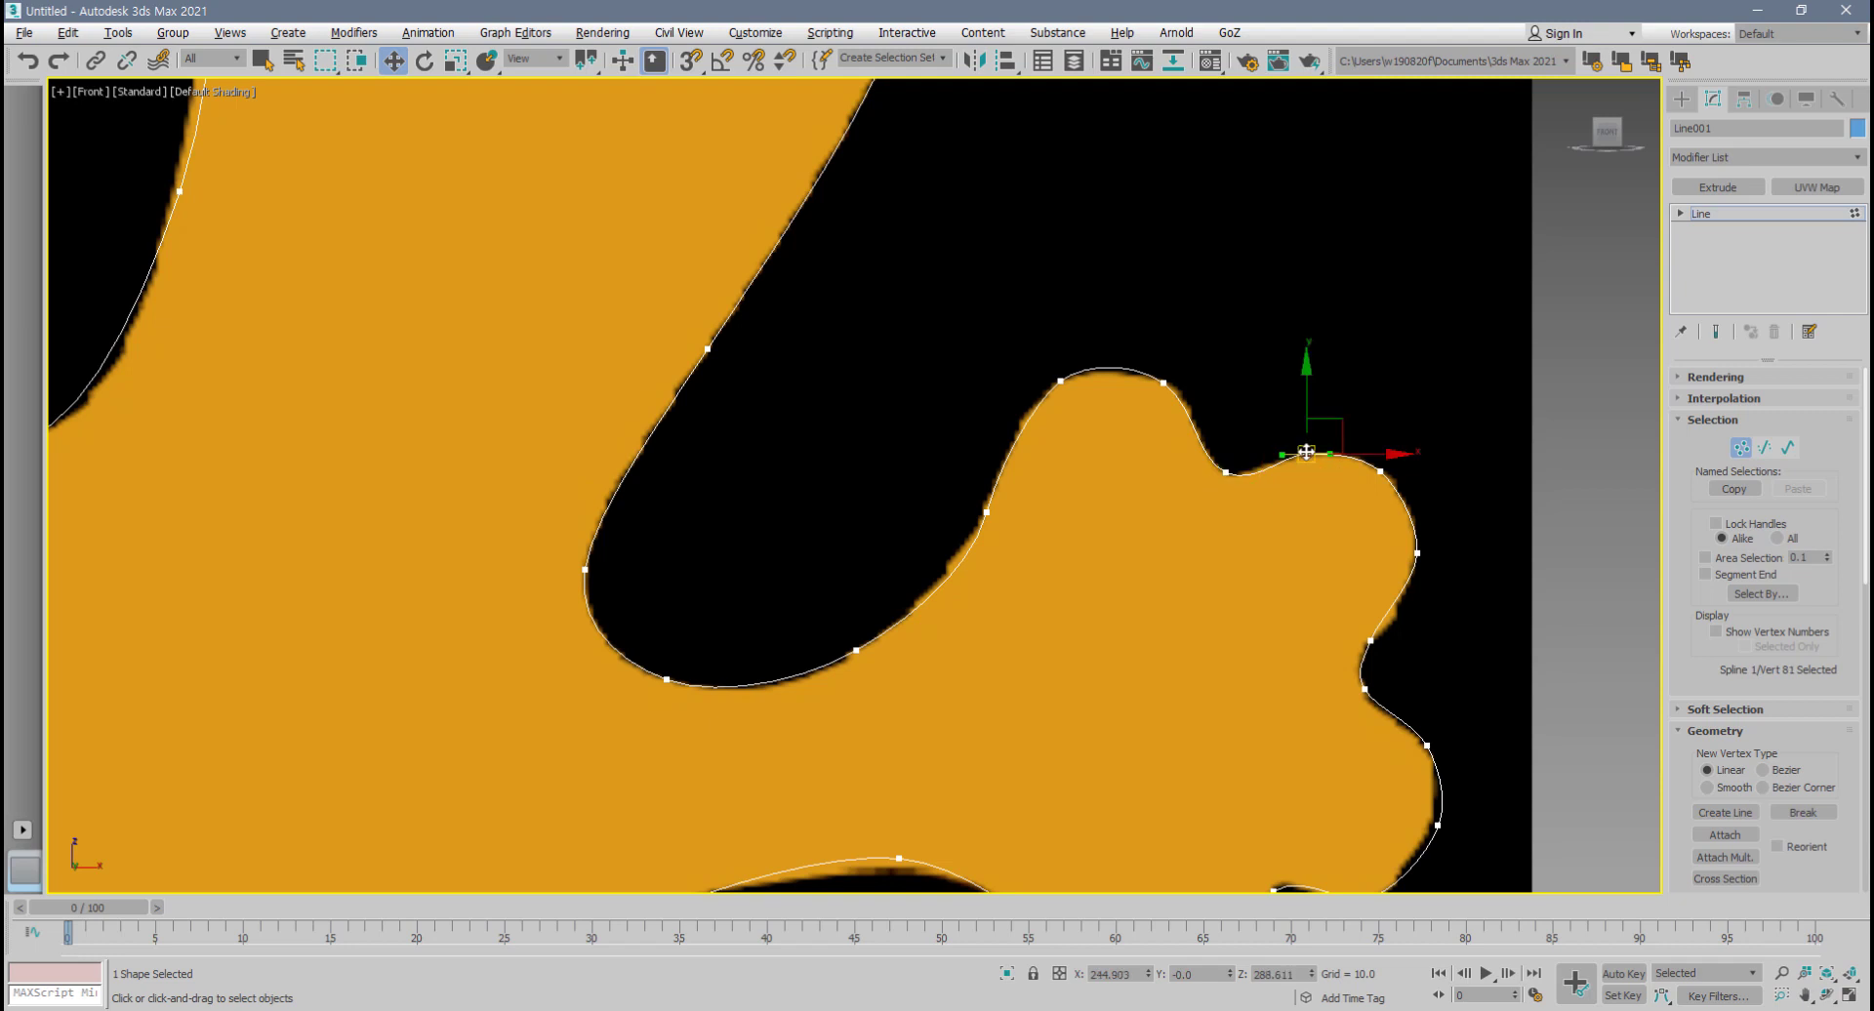
left_click(1164, 383)
left_click(1849, 727)
middle_click_drag(1413, 576, 1103, 452)
left_click(1108, 434)
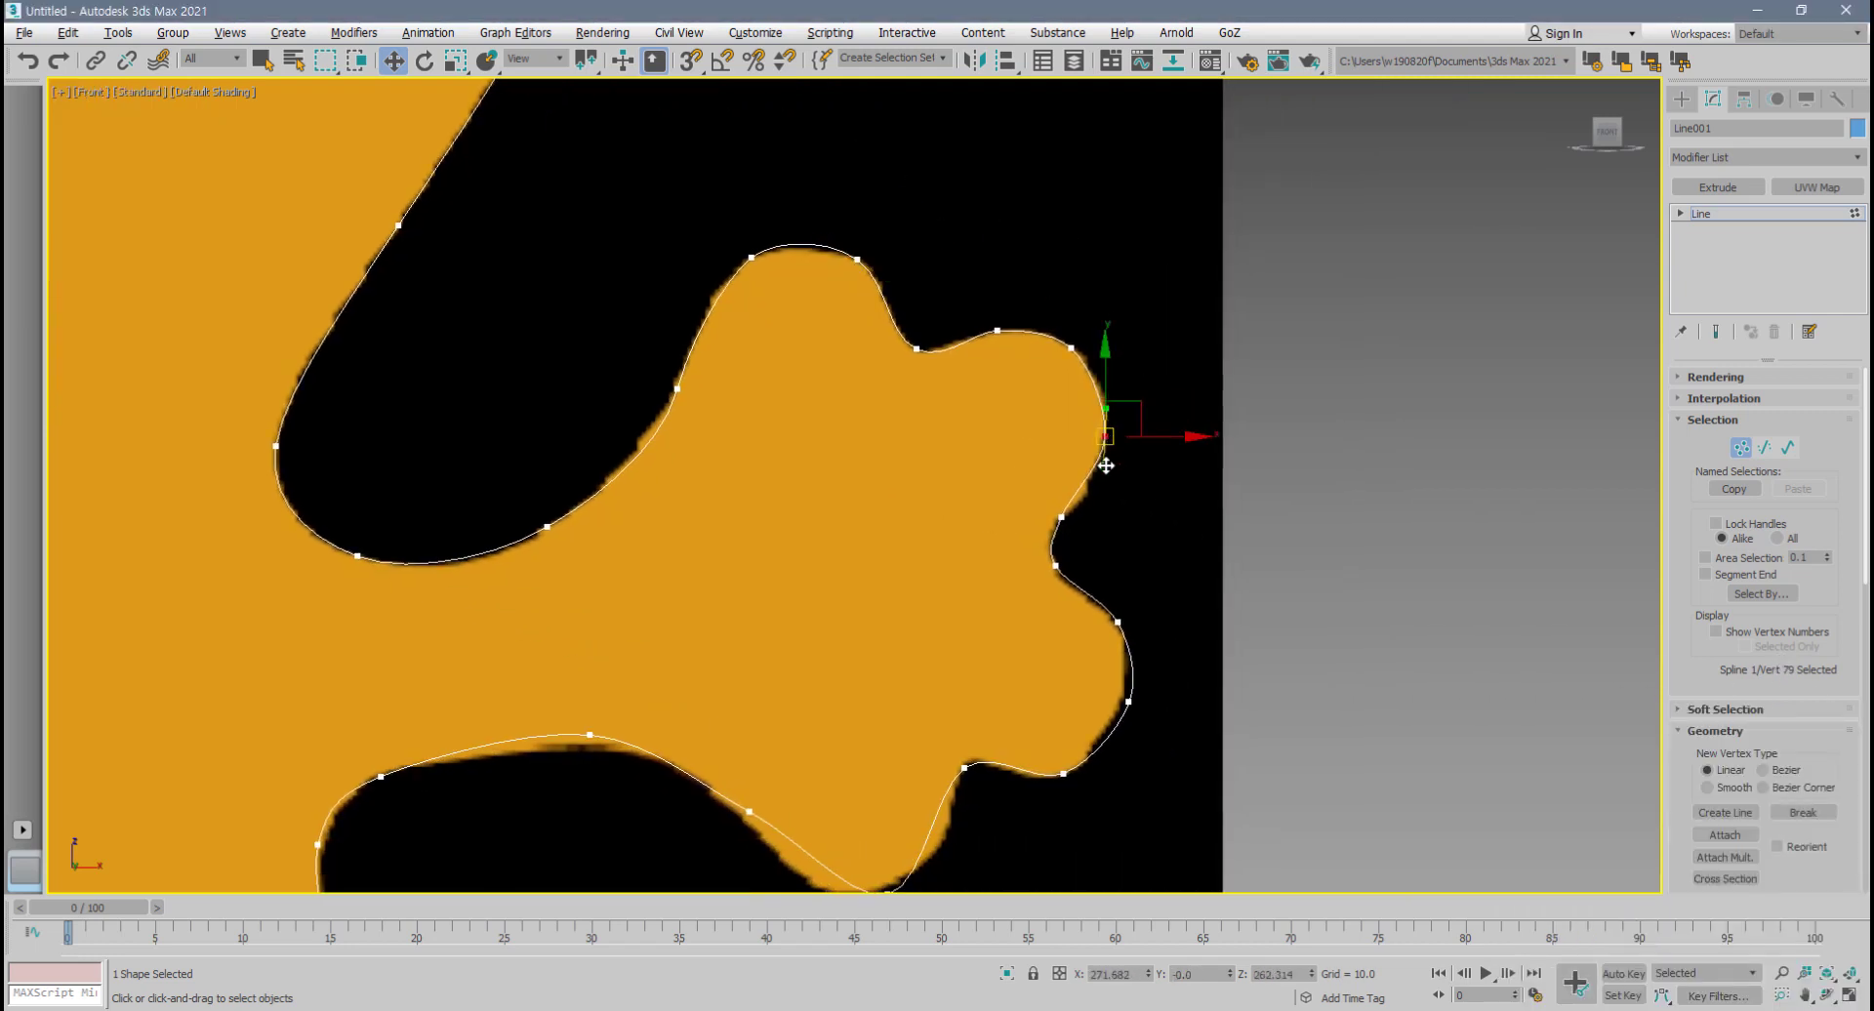
left_click(1057, 519)
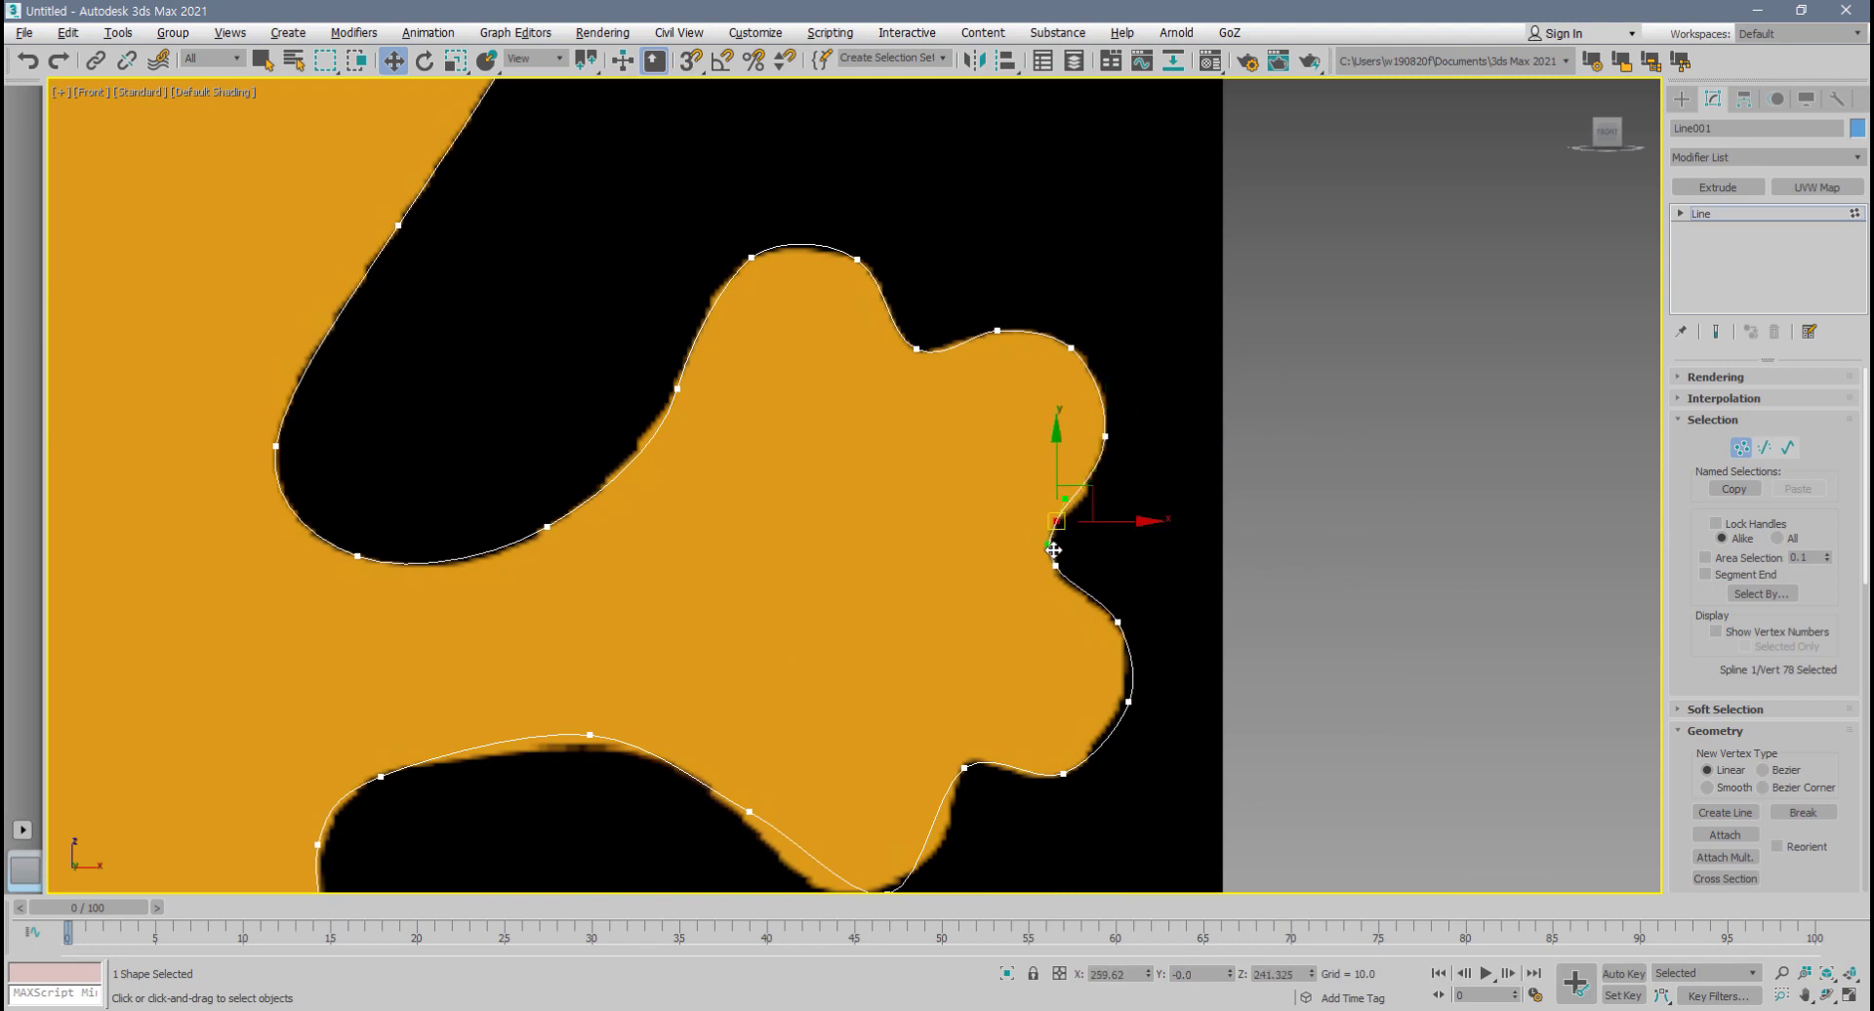
left_click(1055, 565)
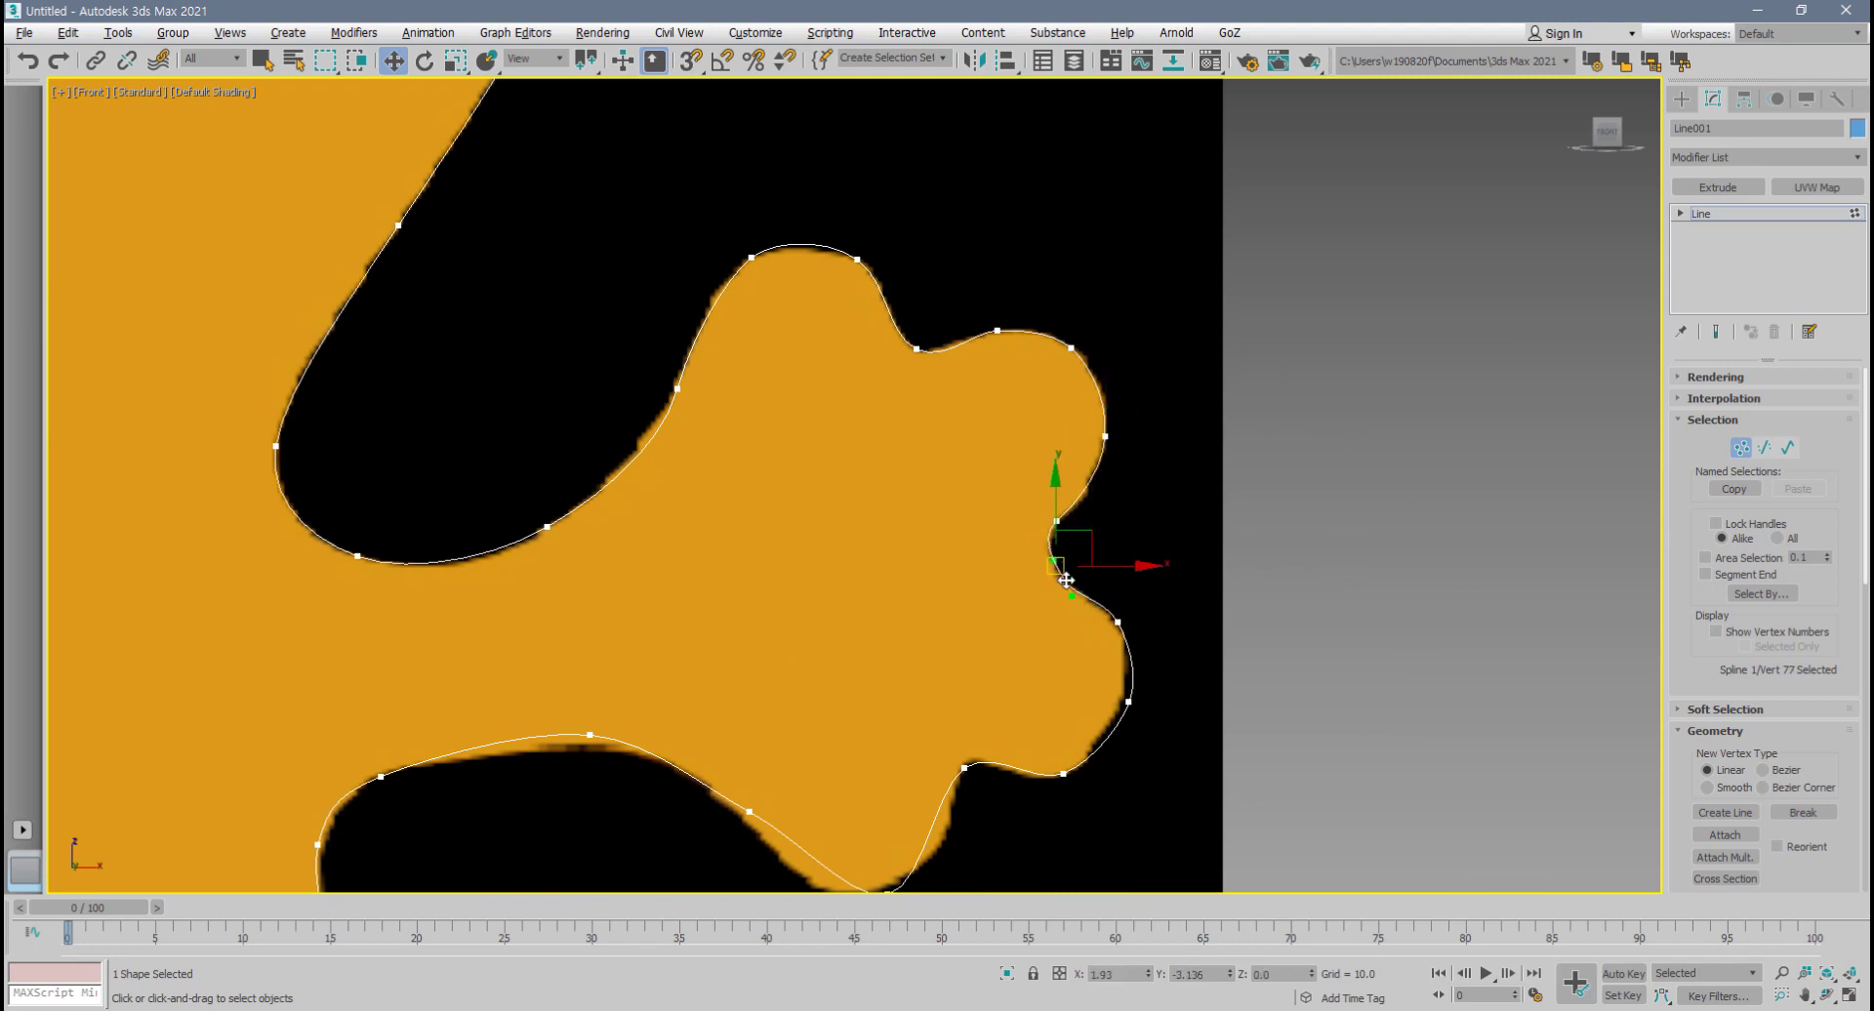
- Reposition the vertices around the upper-right foot's third toe so the curve follows its rounded edge
scroll(1062, 562, "up", 3)
left_click(1059, 551)
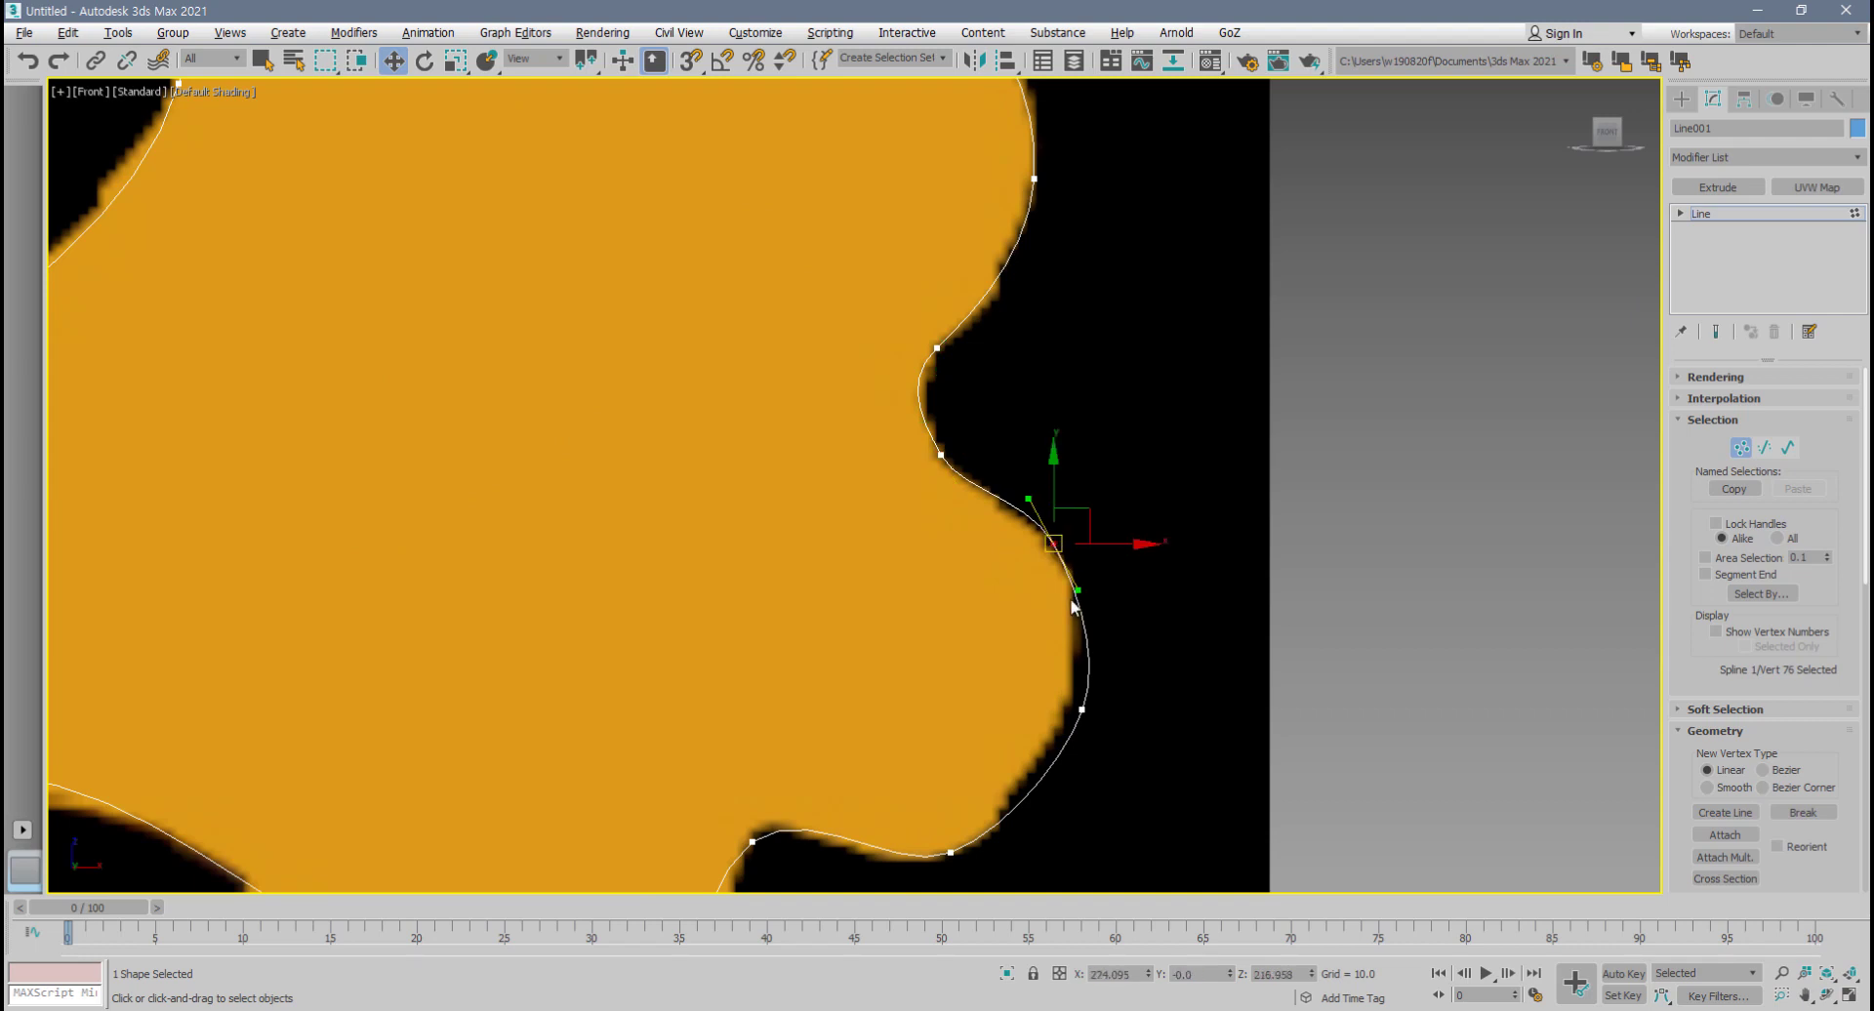
middle_click_drag(1085, 588, 1090, 463)
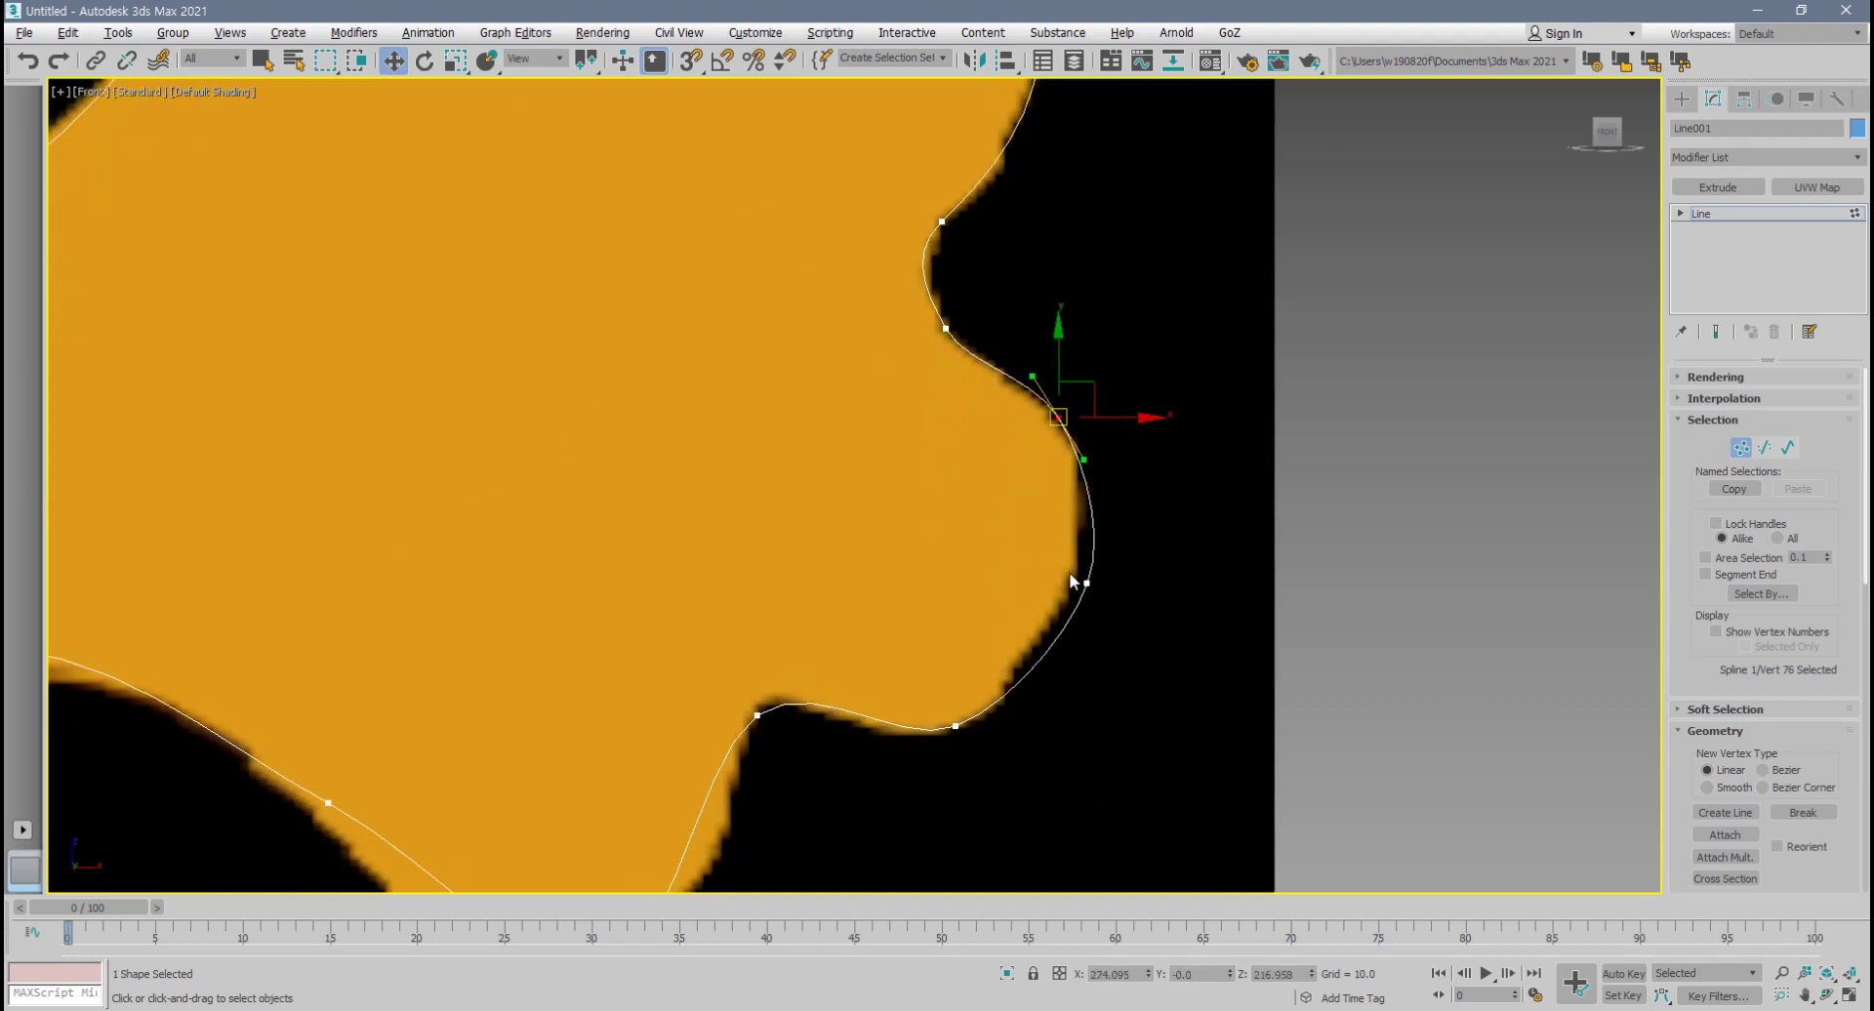
left_click(1074, 581)
middle_click_drag(1079, 631, 1210, 457)
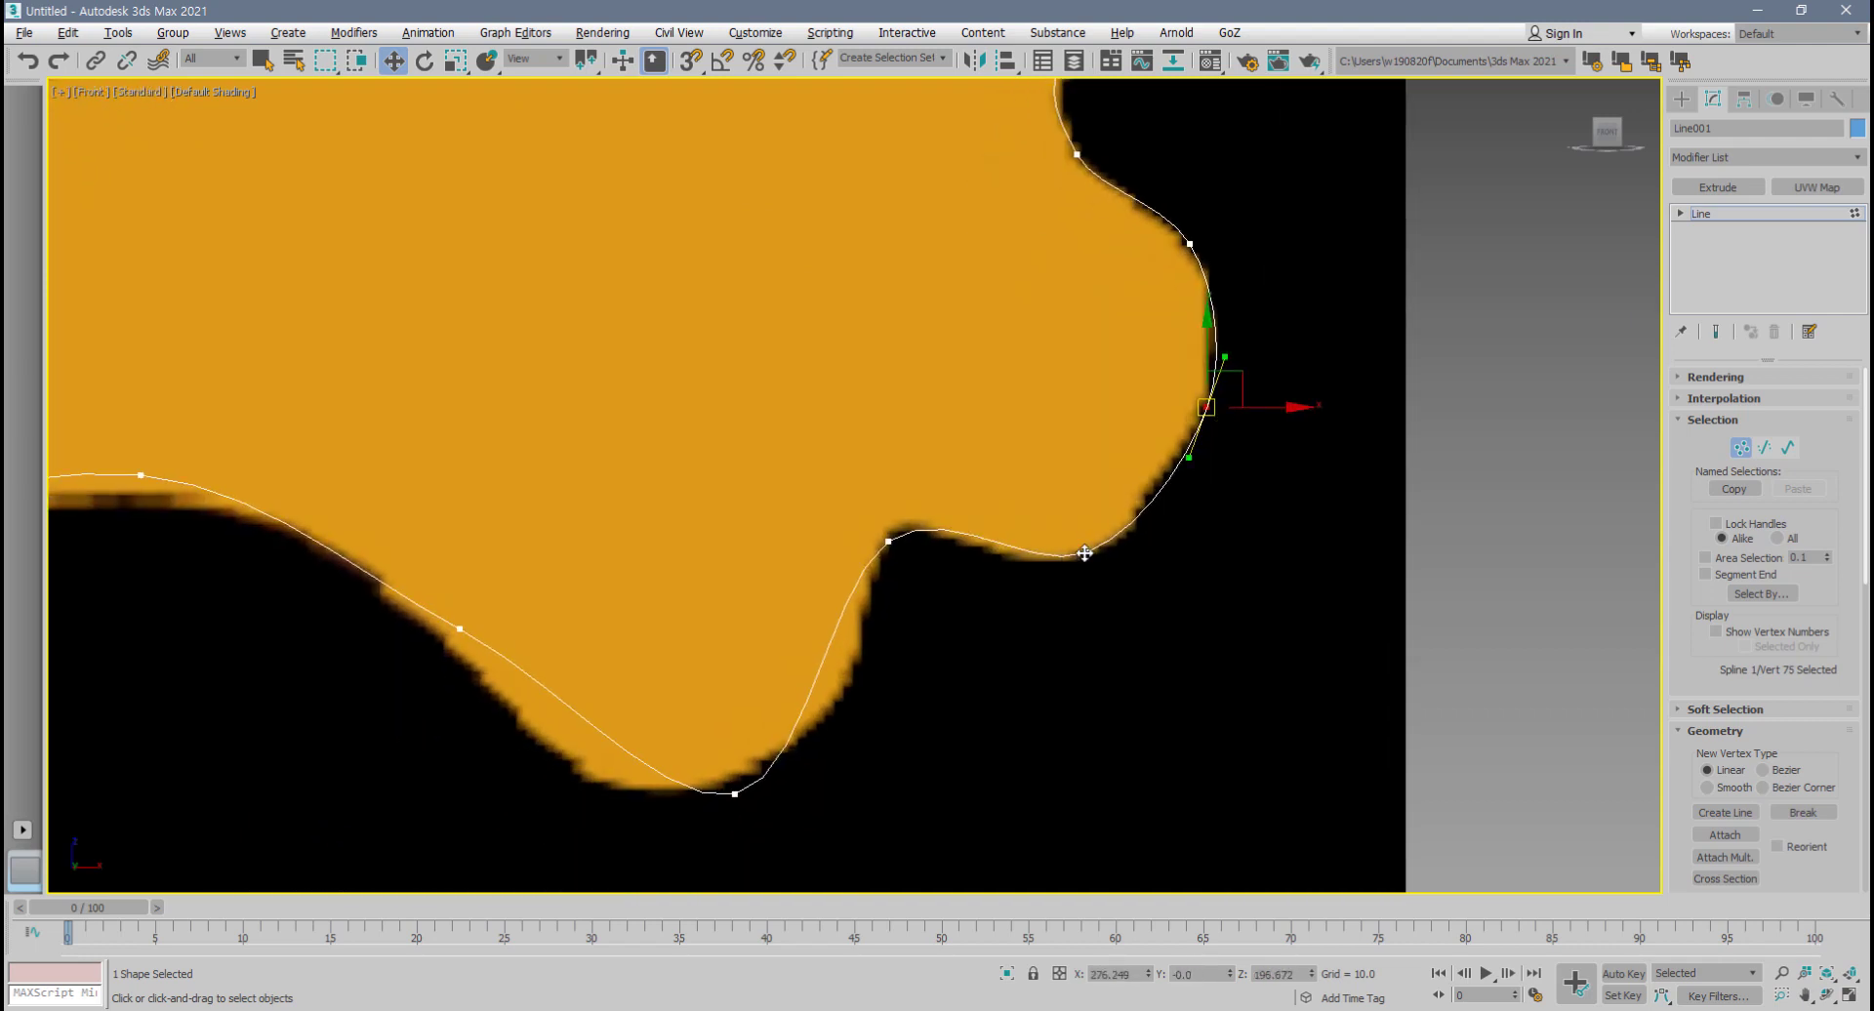
left_click(1080, 553)
- Adjust the vertices and Bezier handles of the notch and the lowest toe of the upper-right foot to follow the image edge
left_click(889, 535)
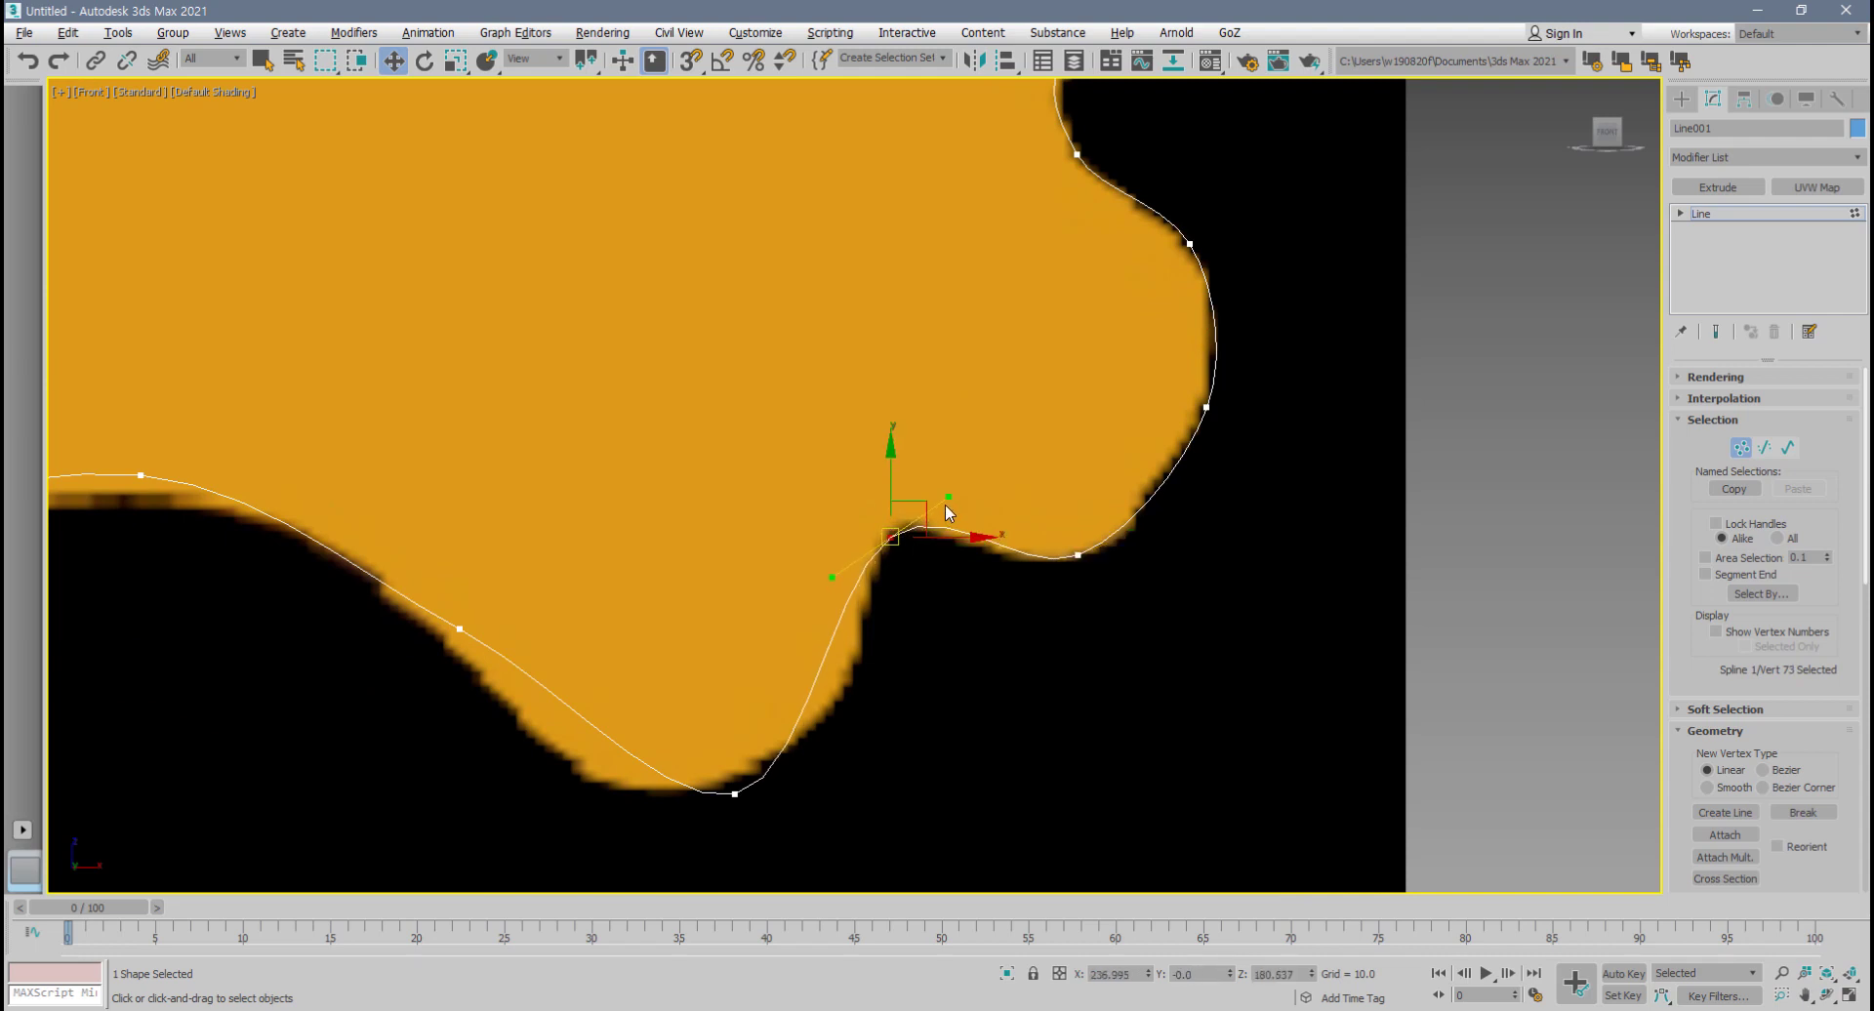
left_click_drag(945, 506, 852, 559)
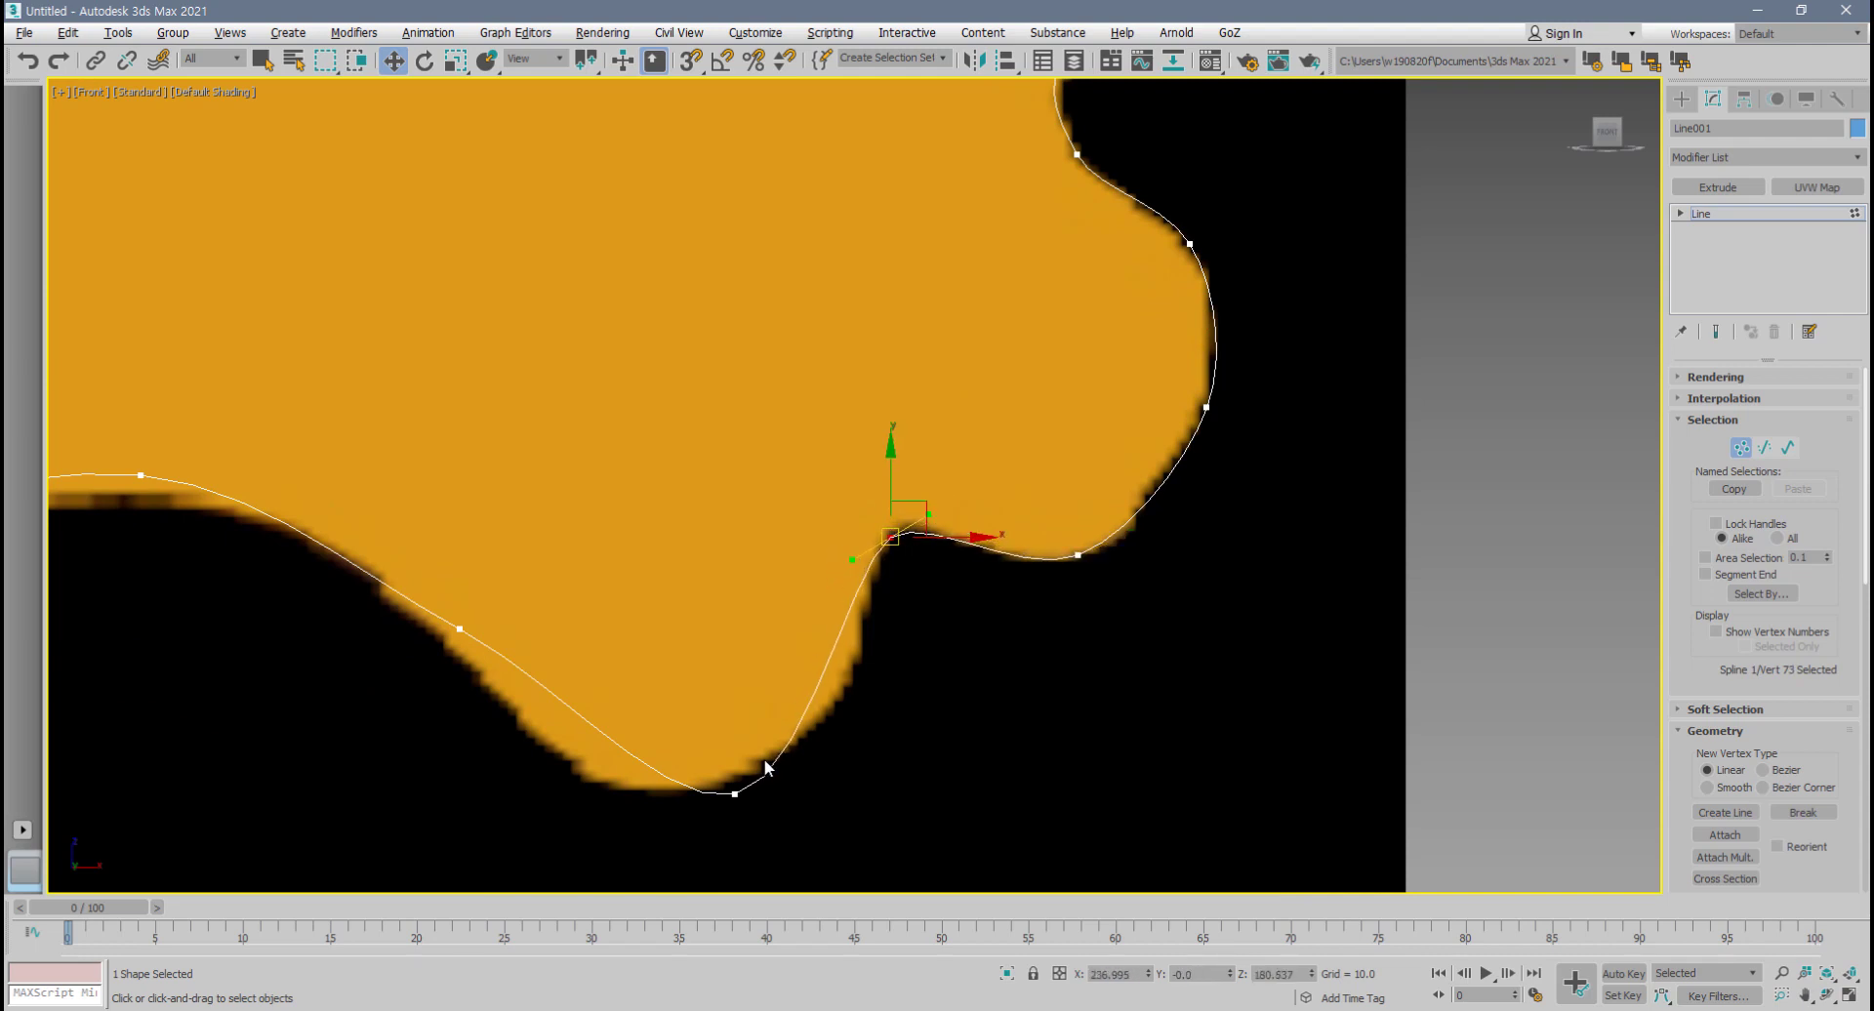
left_click_drag(733, 794, 652, 811)
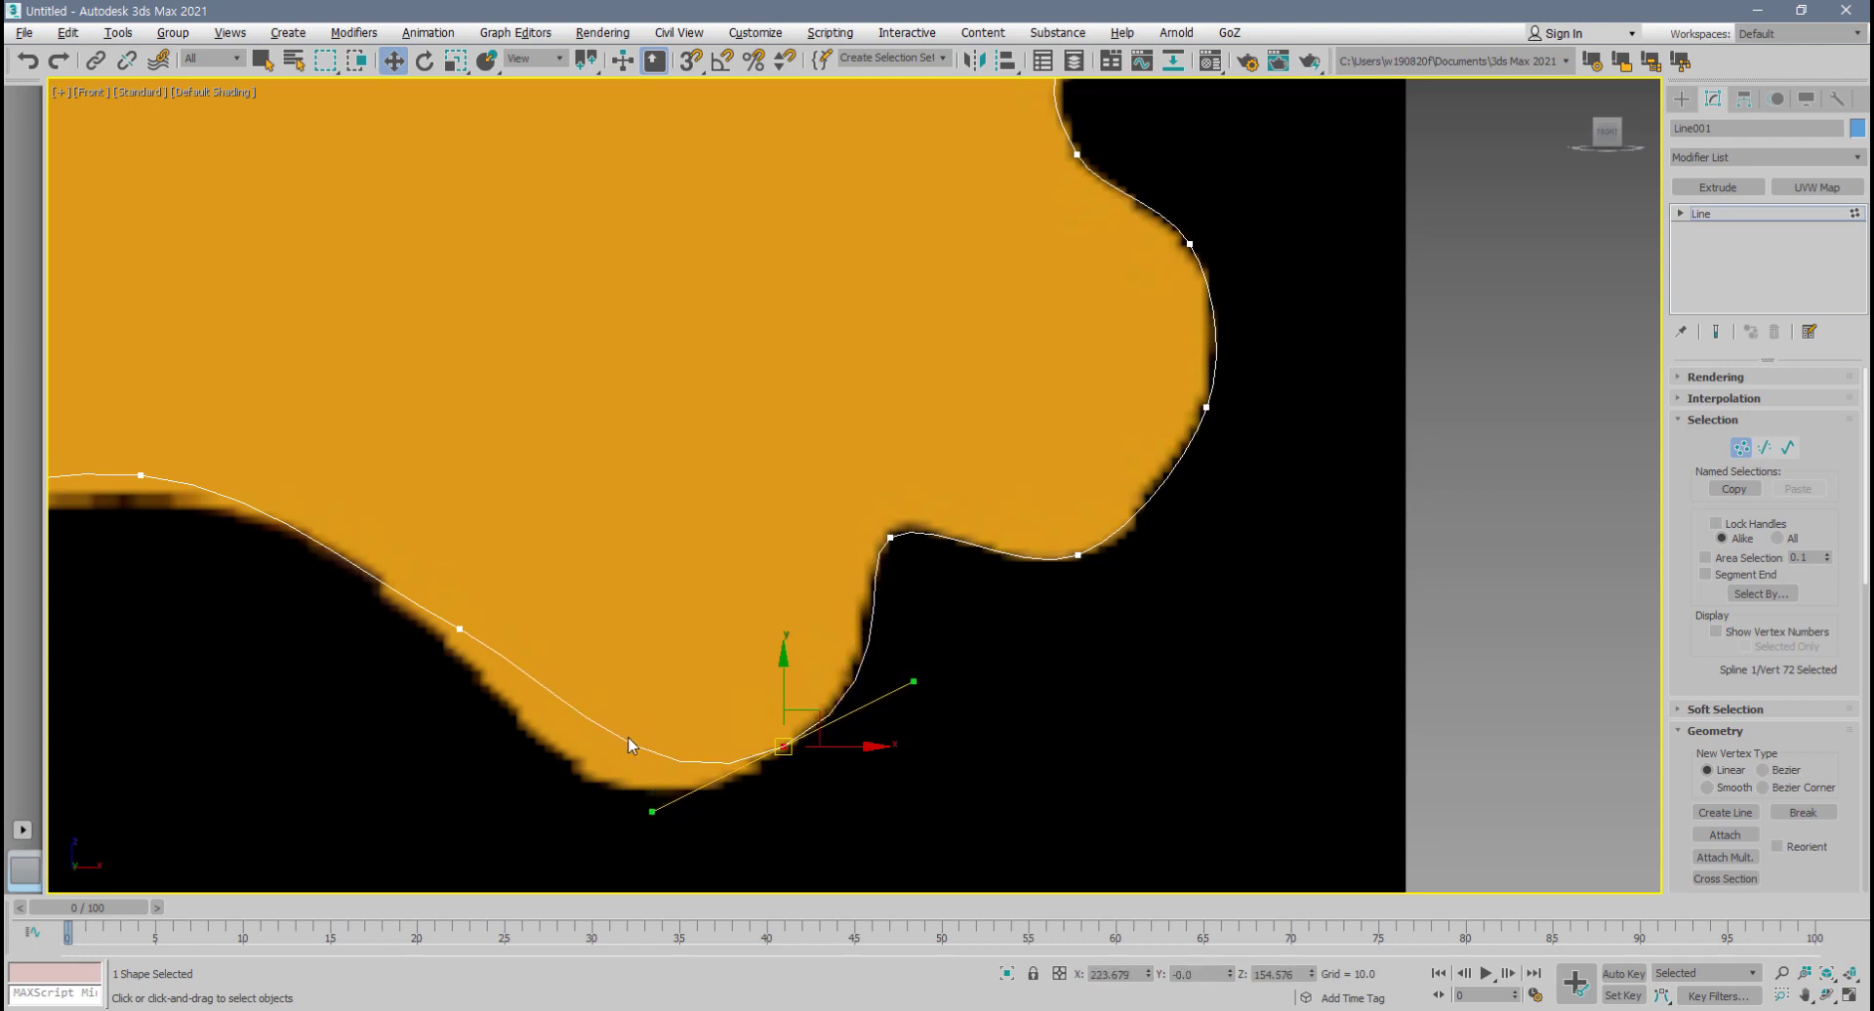
middle_click_drag(479, 659, 543, 621)
left_click(525, 592)
mouse_move(525, 593)
left_mouse_down()
mouse_move(536, 648)
mouse_move(583, 698)
mouse_move(518, 611)
left_mouse_up()
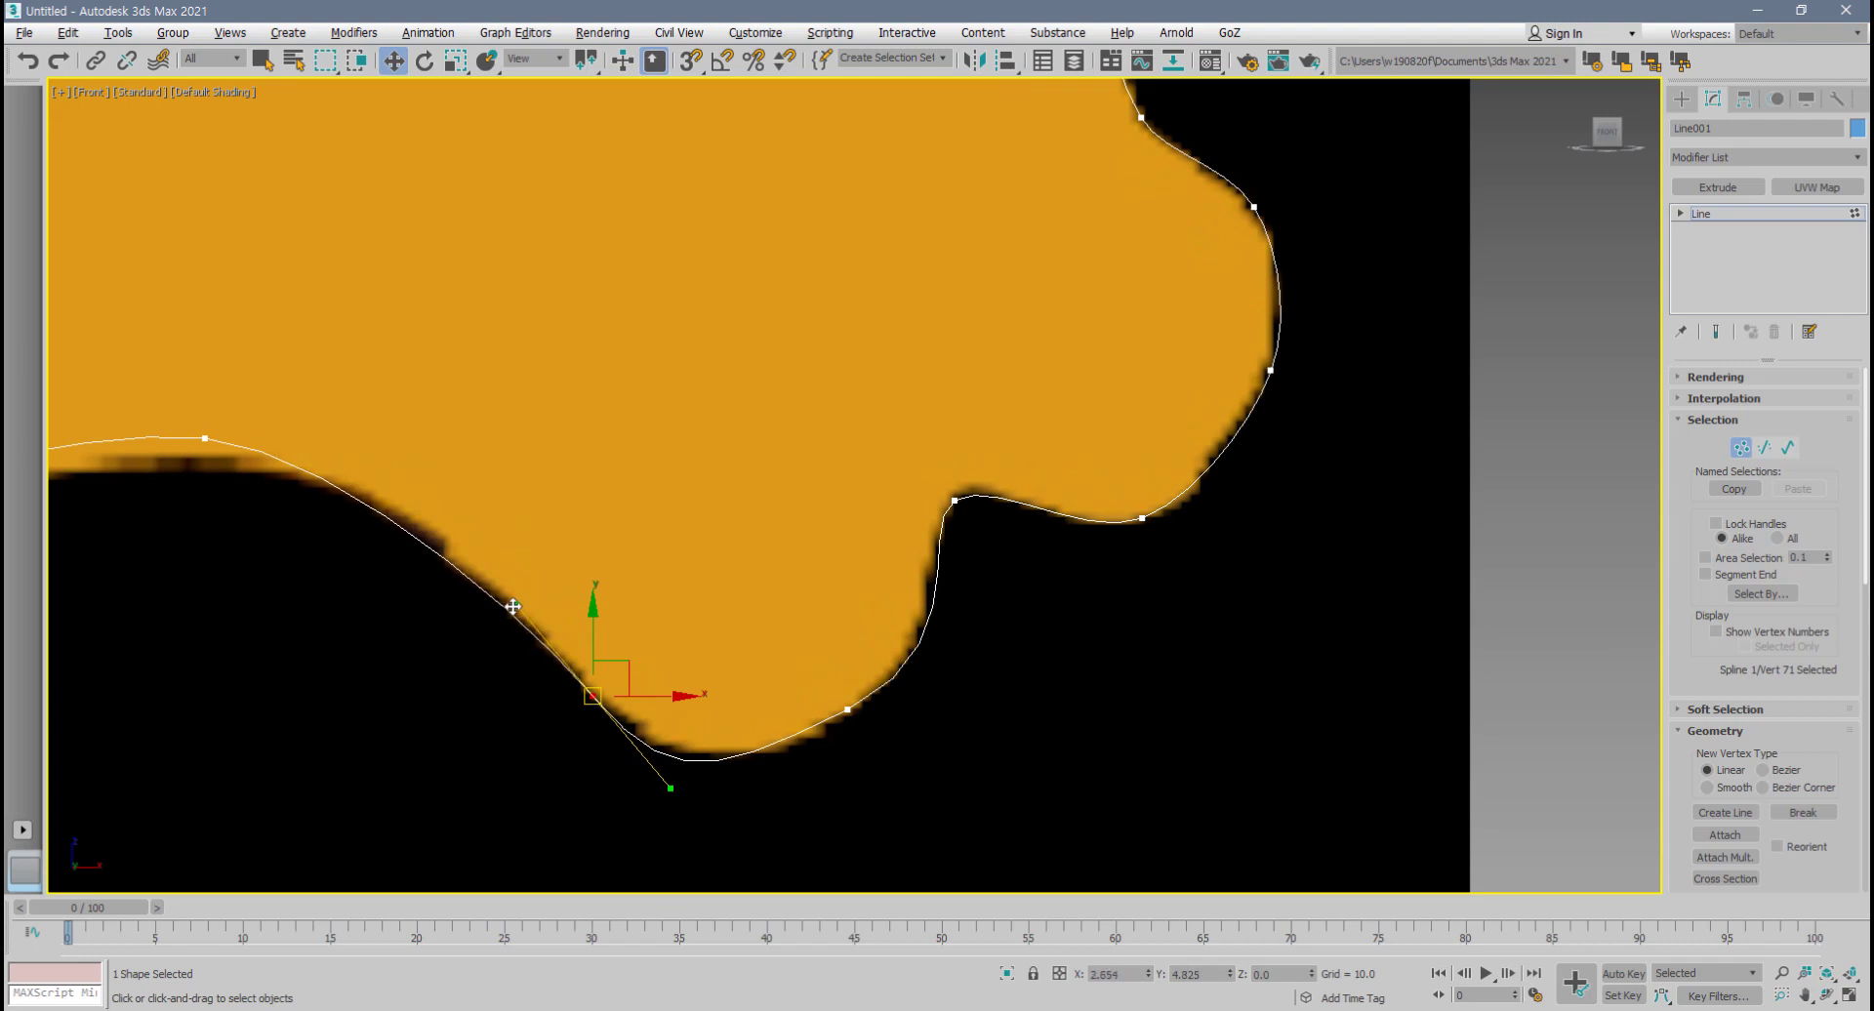
left_click(845, 710)
left_click(589, 698)
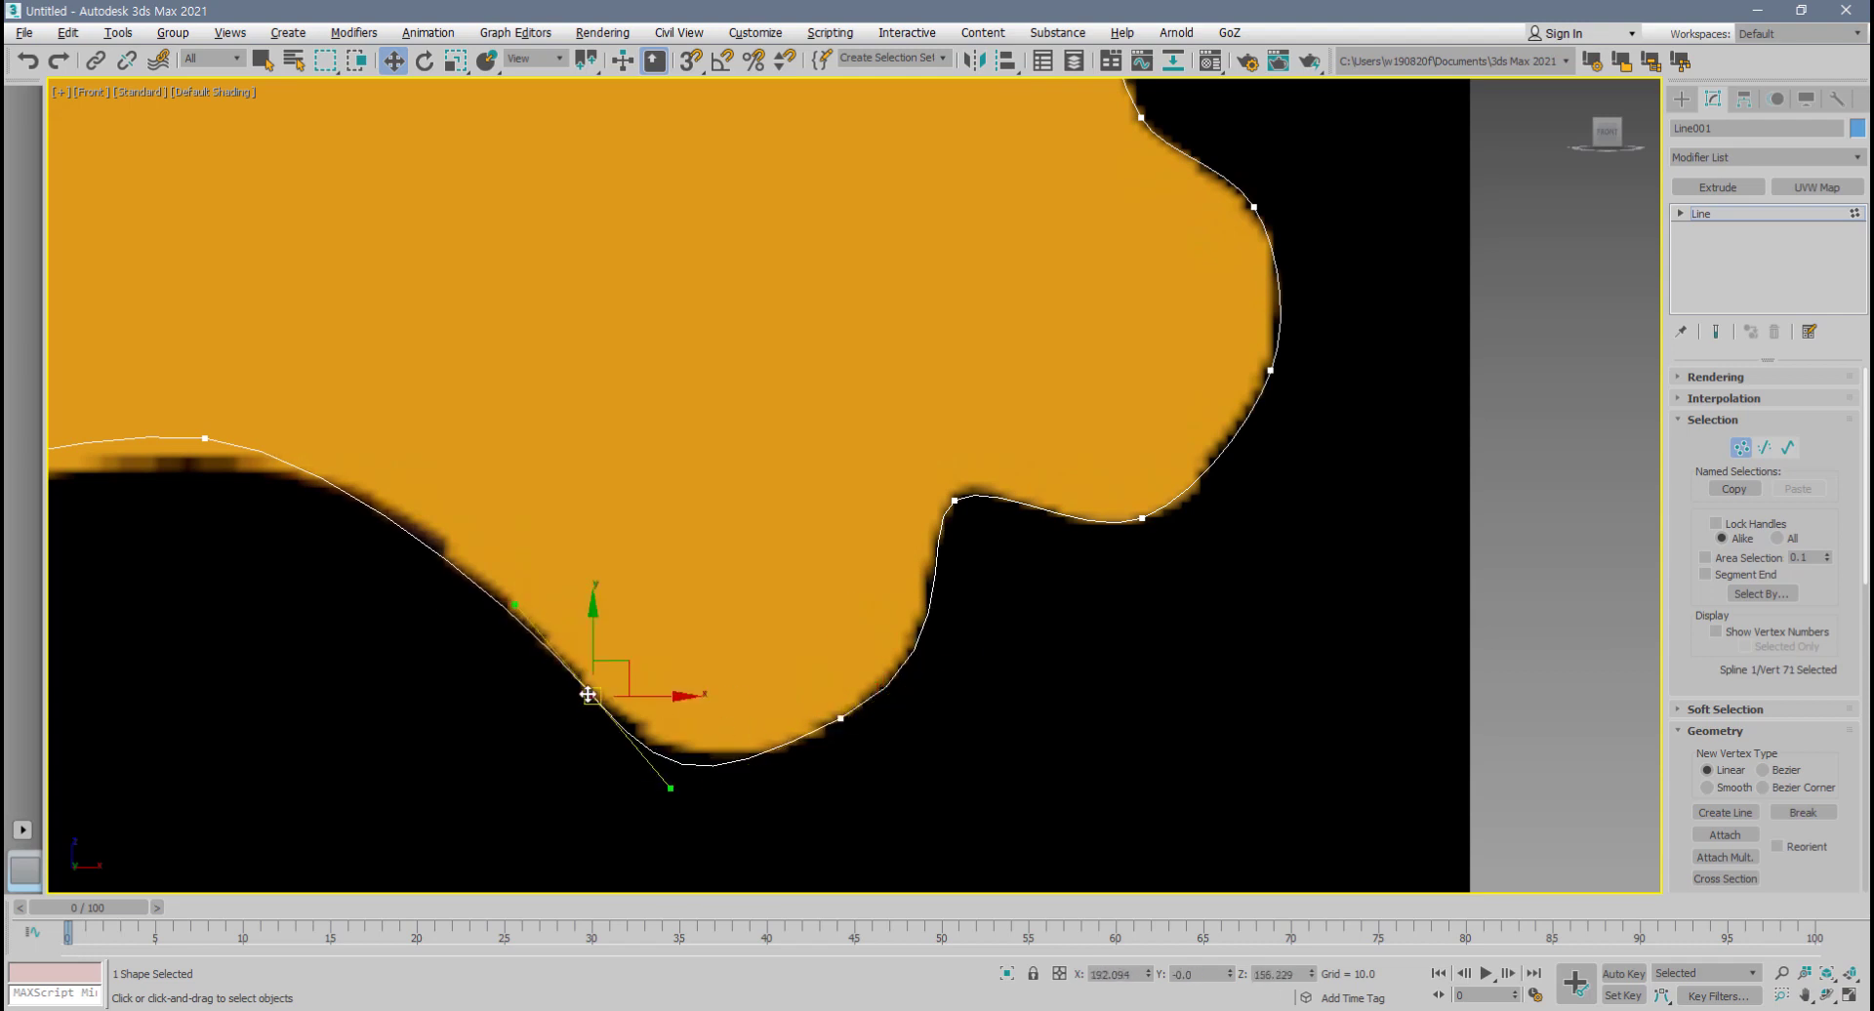
- Reposition the vertices along the underside of the upper-right leg so the curve matches the image
scroll(811, 602, "down", 2)
middle_click_drag(811, 602, 1096, 618)
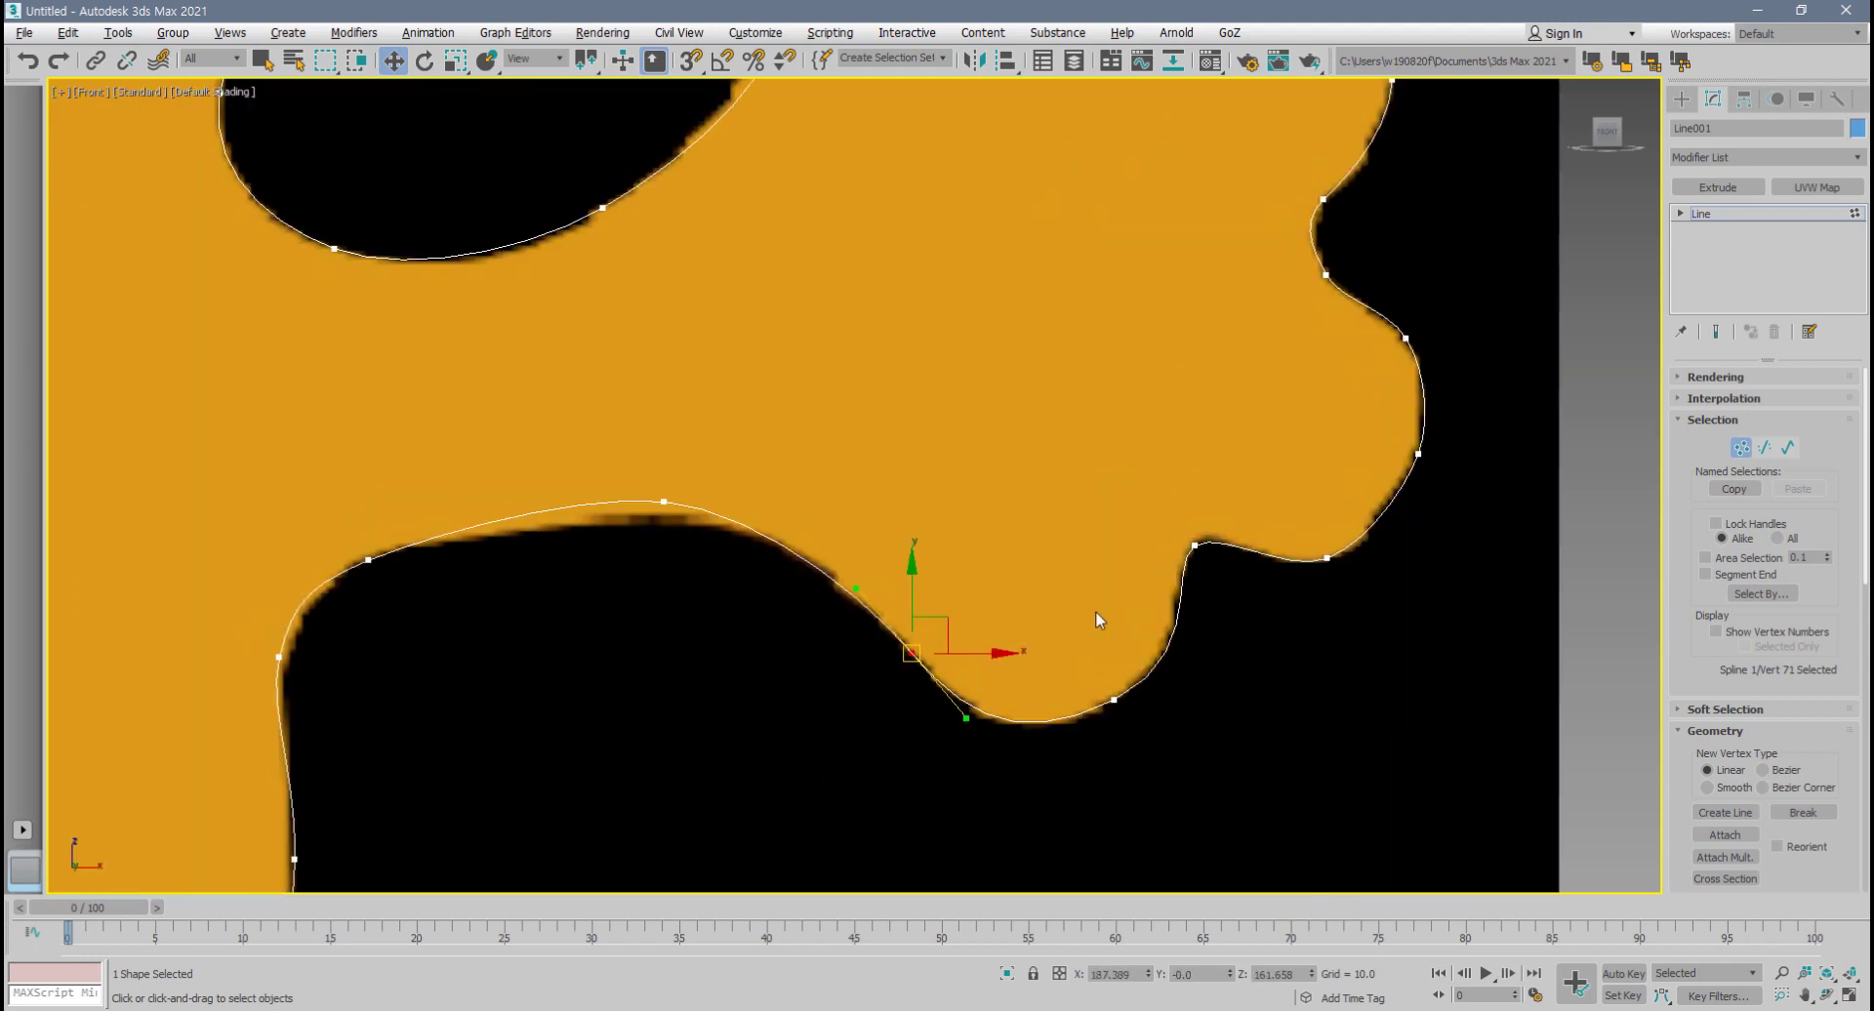
left_click_drag(668, 503, 691, 521)
middle_click_drag(574, 550, 629, 524)
left_click(368, 559)
left_click_drag(441, 529, 460, 522)
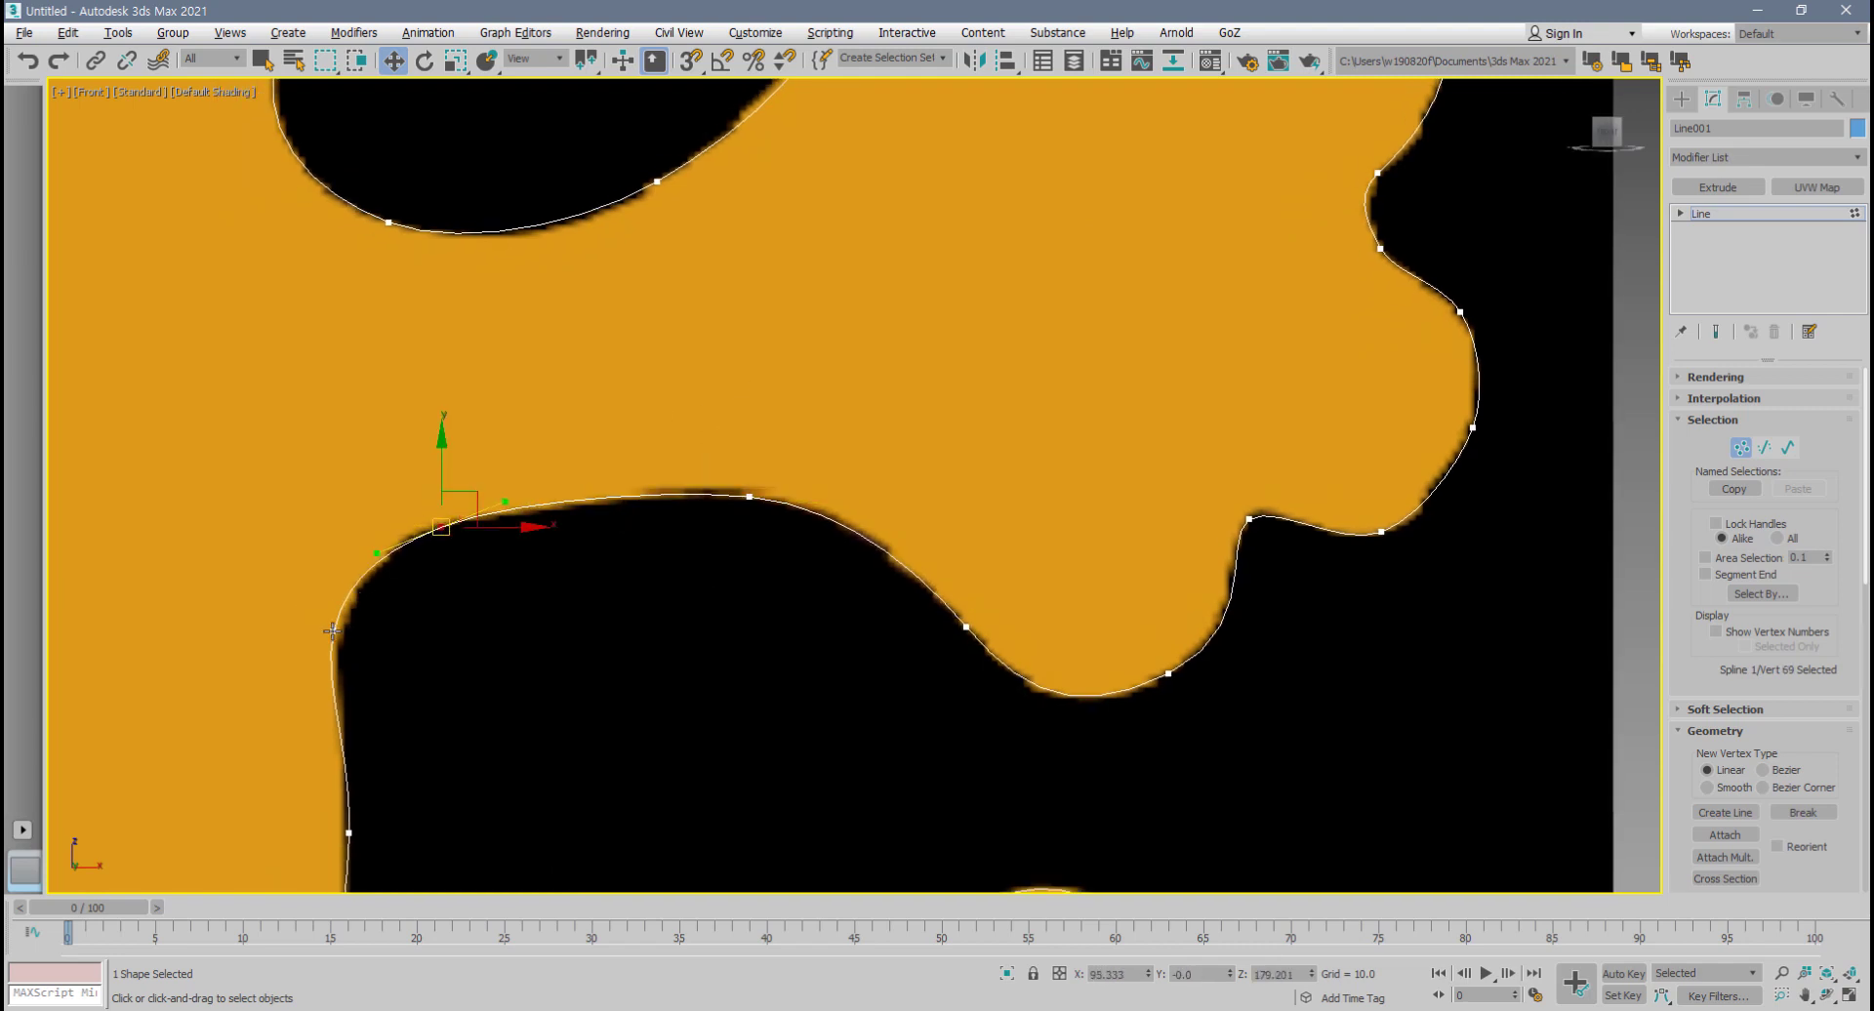
- Move the vertices of the upper-right leg's inner corner and the adjoining body side onto the image edge
left_click(332, 631)
middle_click_drag(471, 685, 611, 453)
left_click_drag(488, 600, 483, 652)
scroll(574, 346, "down", 2)
left_click(500, 402)
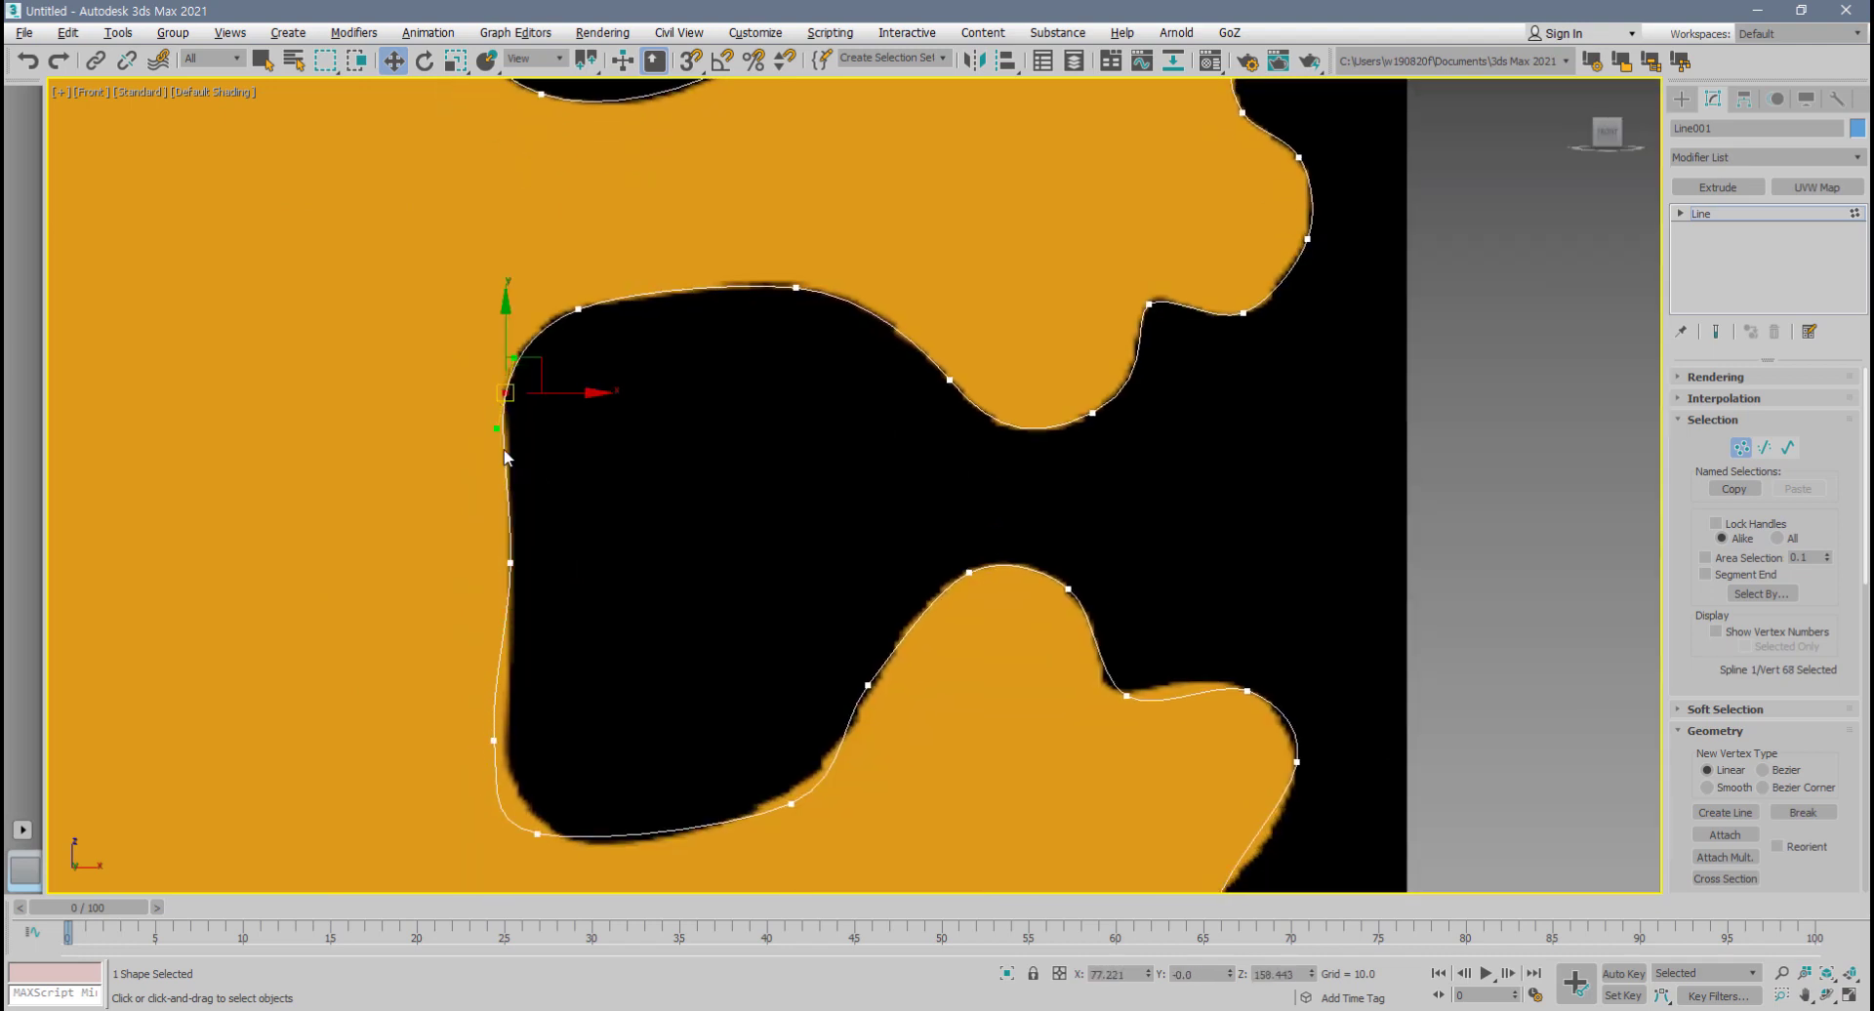
left_click(508, 561)
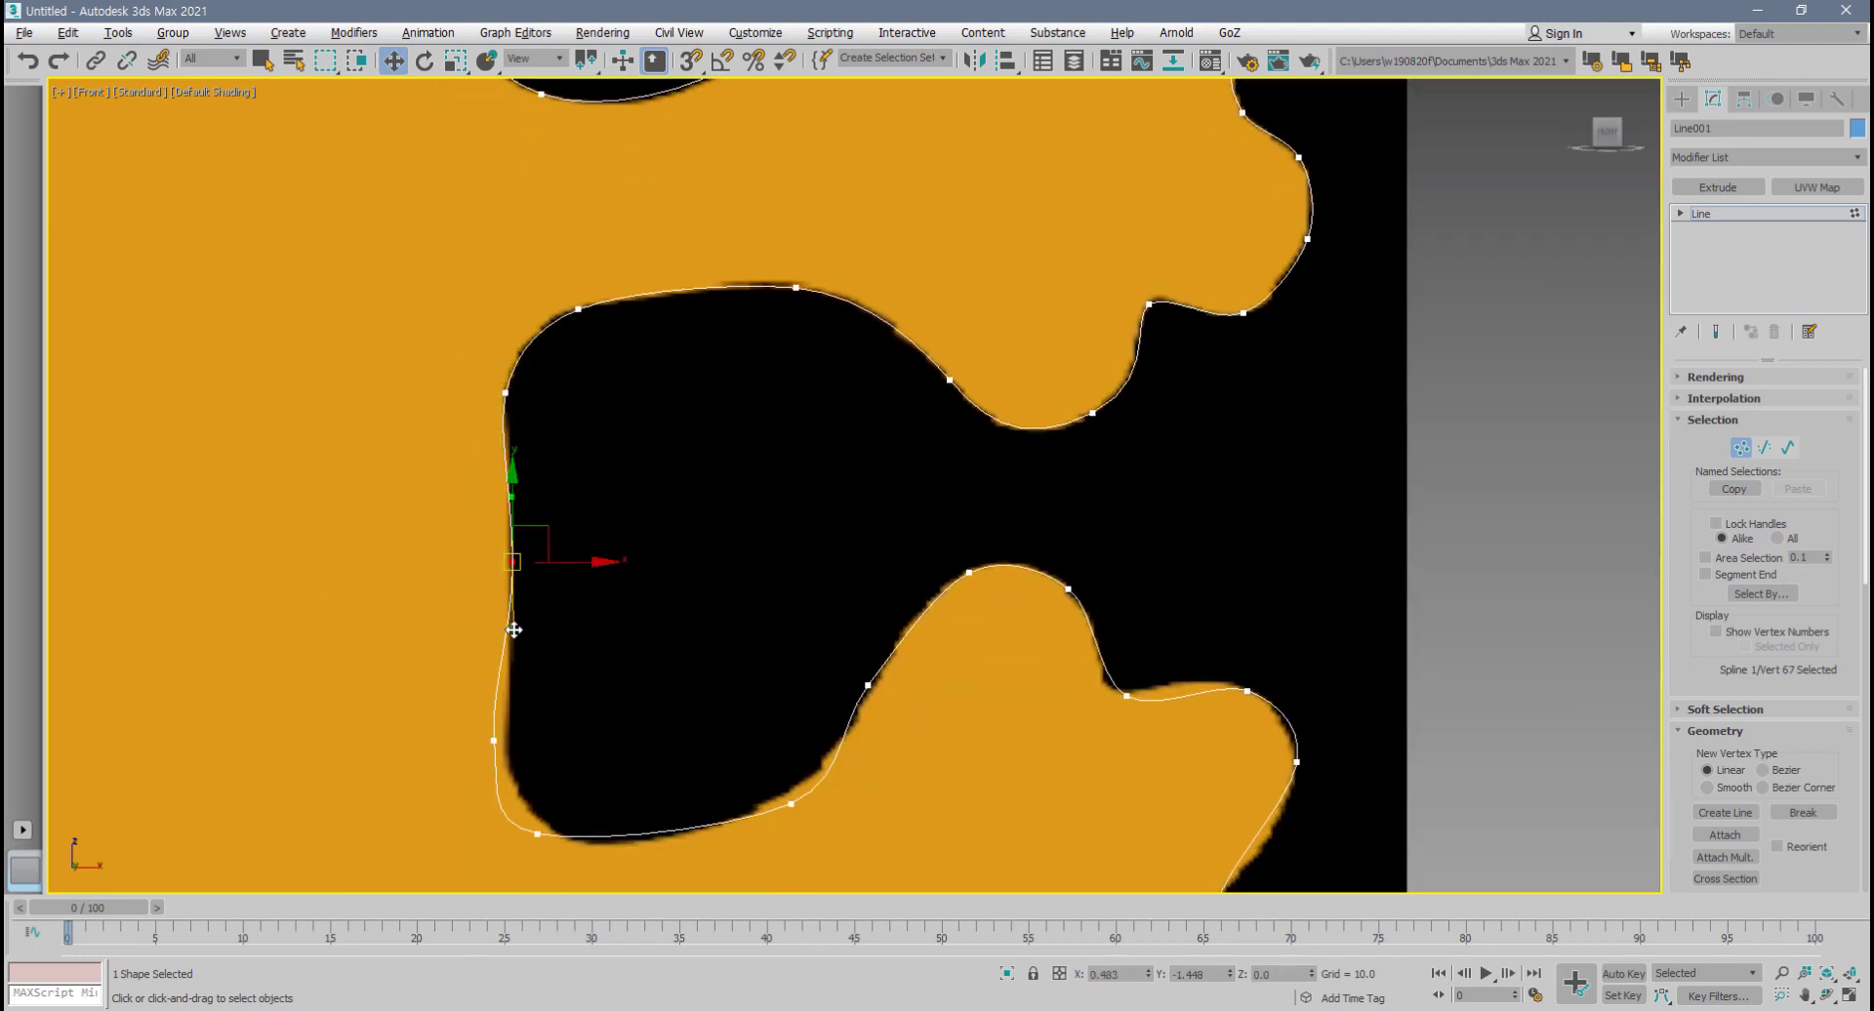
- Widen the command panel to two columns so that the line's Geometry settings are fully accessible
middle_click_drag(556, 620, 571, 561)
left_click_drag(1688, 656, 1678, 549)
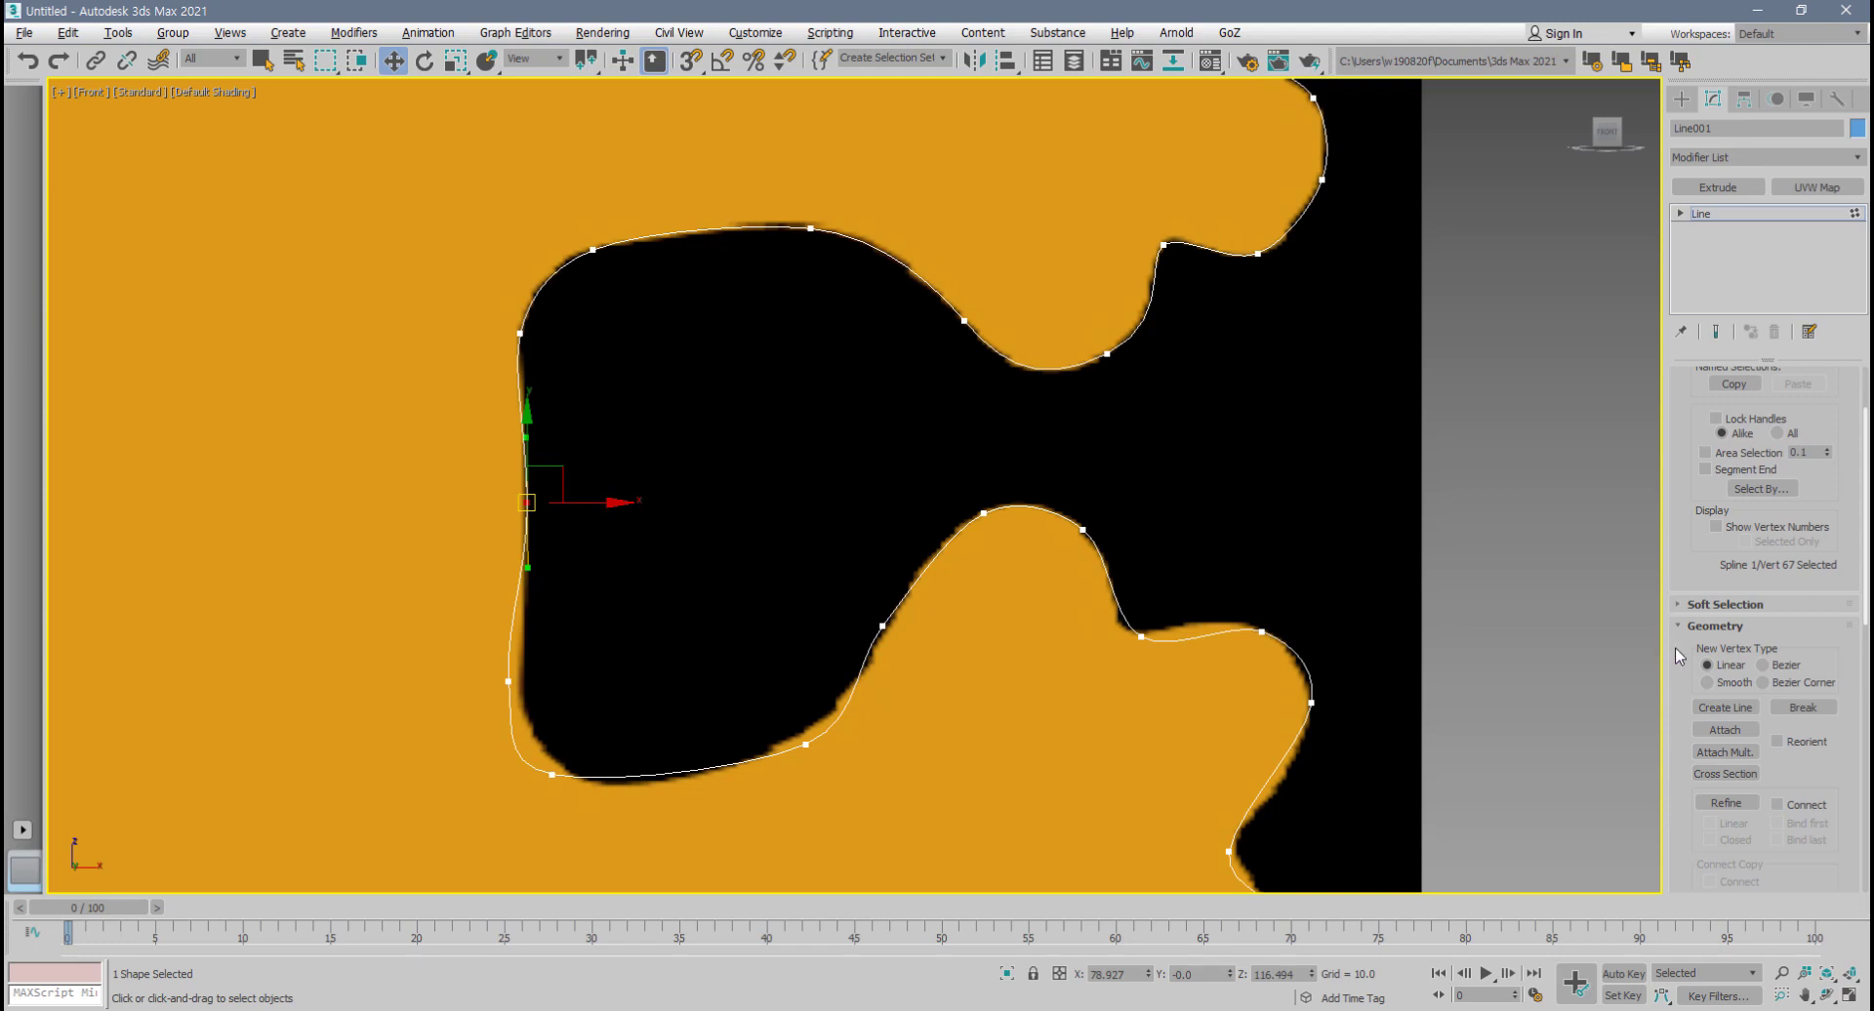
left_click_drag(1665, 644, 1443, 685)
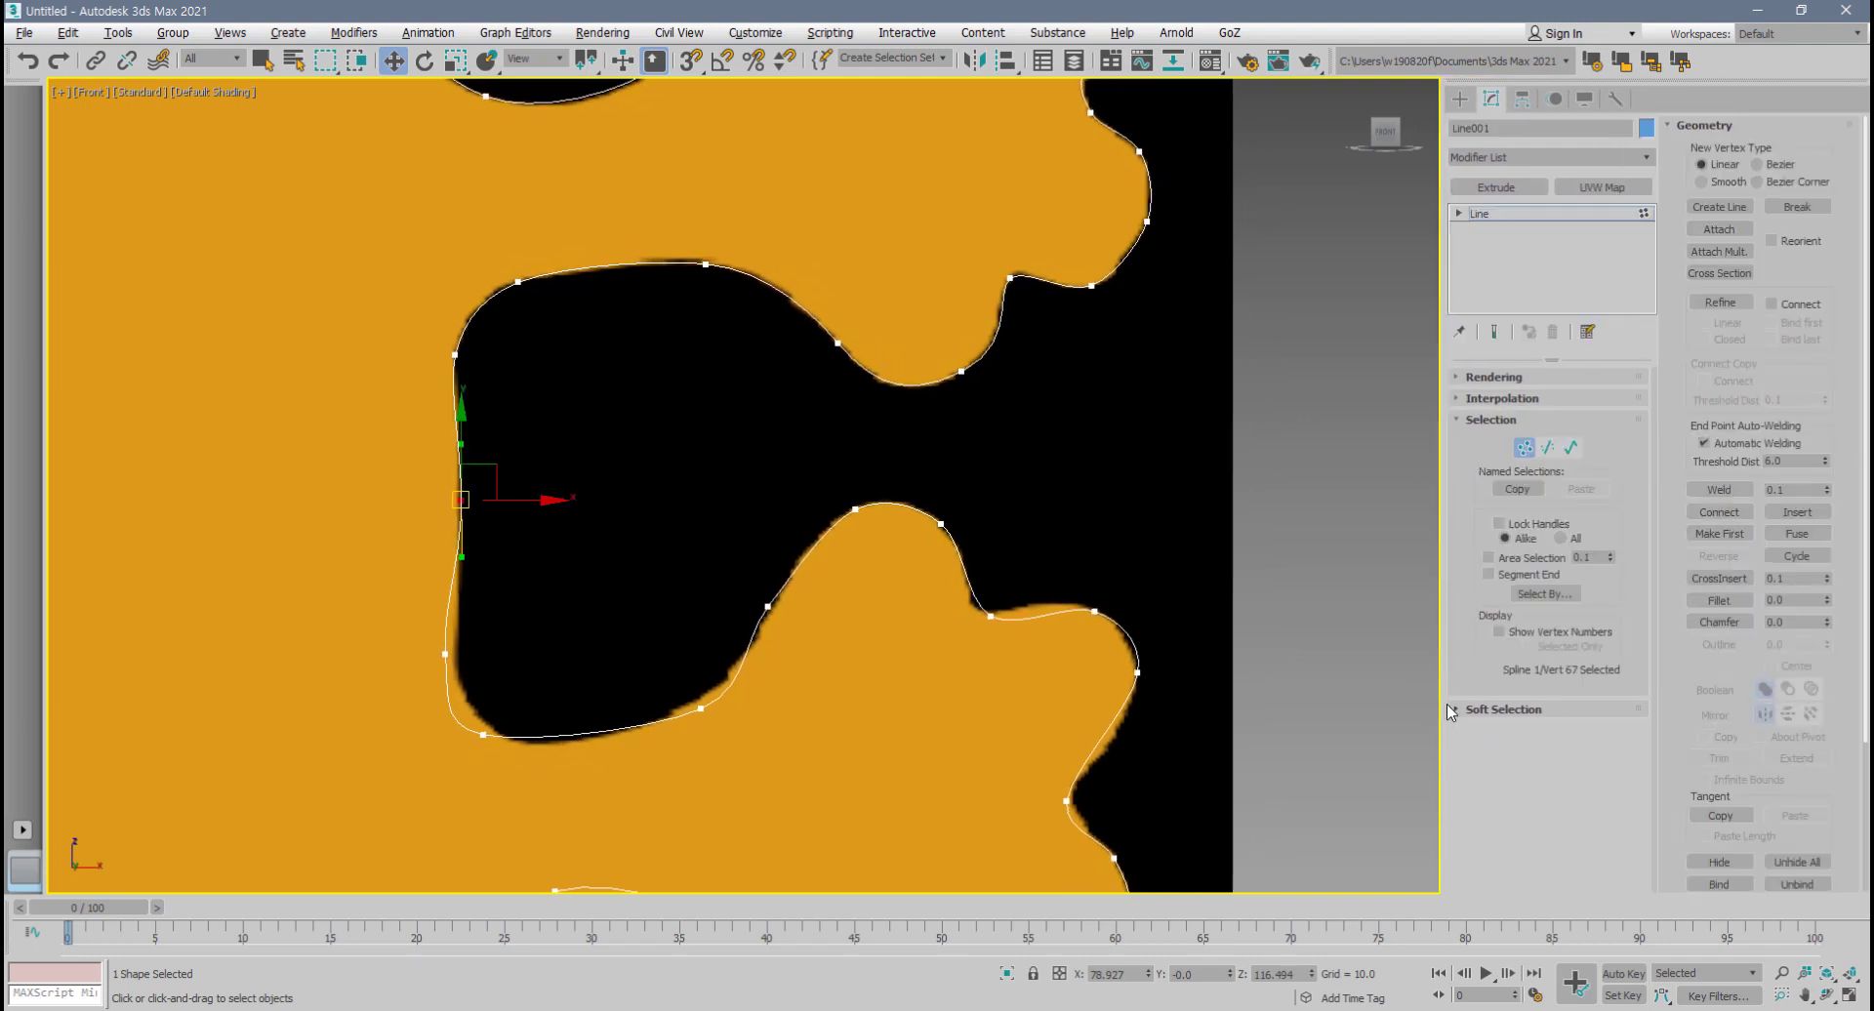
mouse_move(1441, 705)
left_mouse_down()
mouse_move(1278, 717)
mouse_move(1519, 715)
mouse_move(1435, 721)
left_mouse_up()
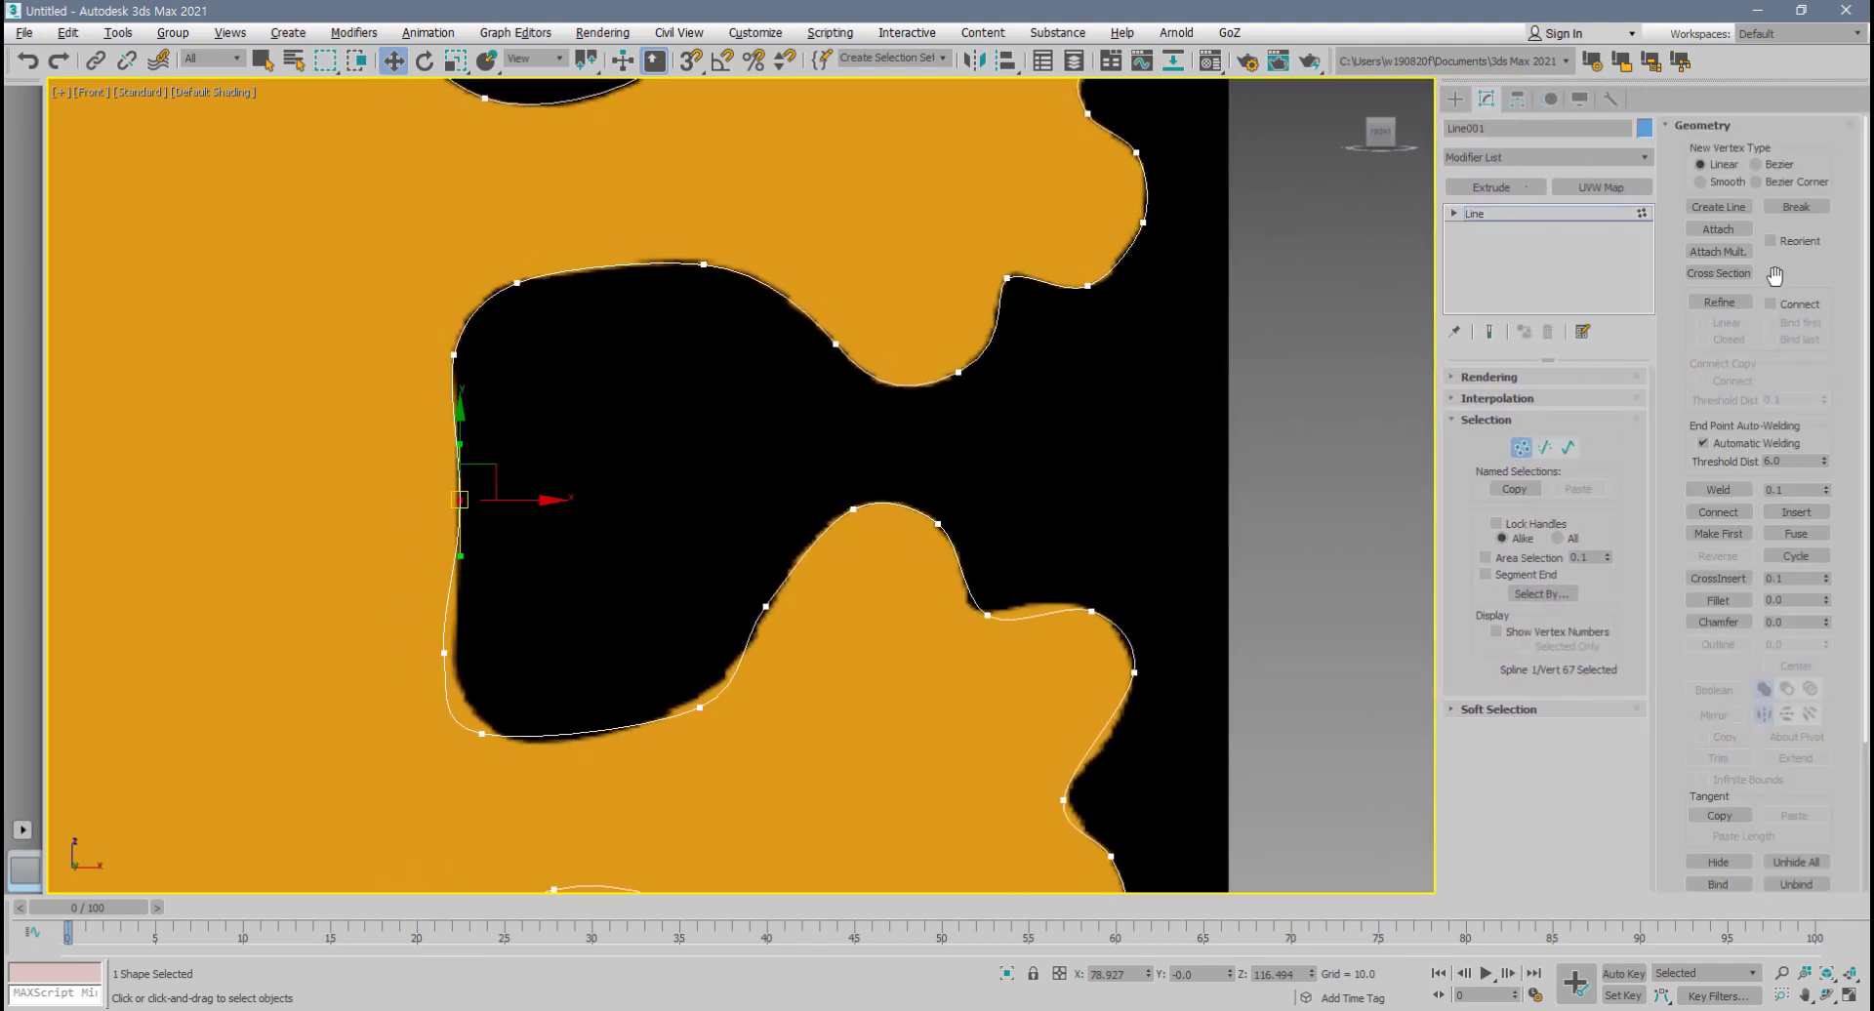
- Try adding a vertex with Refine on the lower edge of the hollow between the right legs, and delete it
left_click(1733, 304)
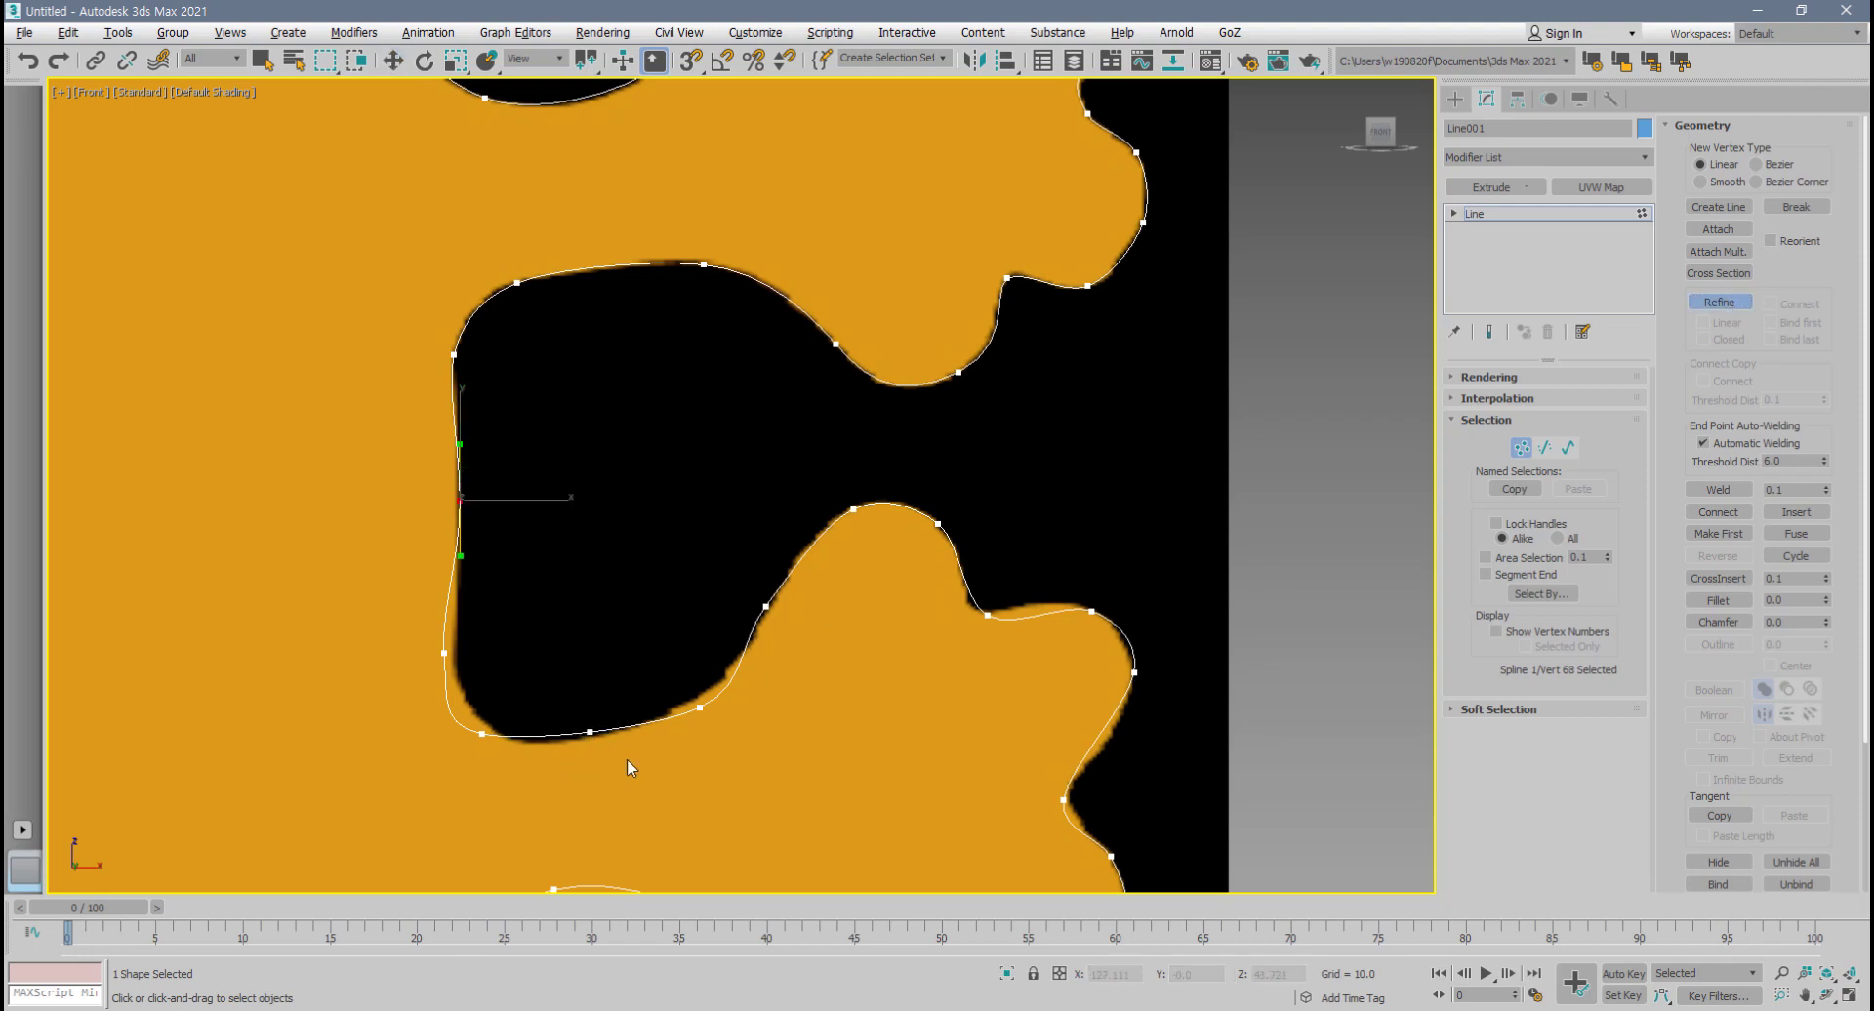
key("w")
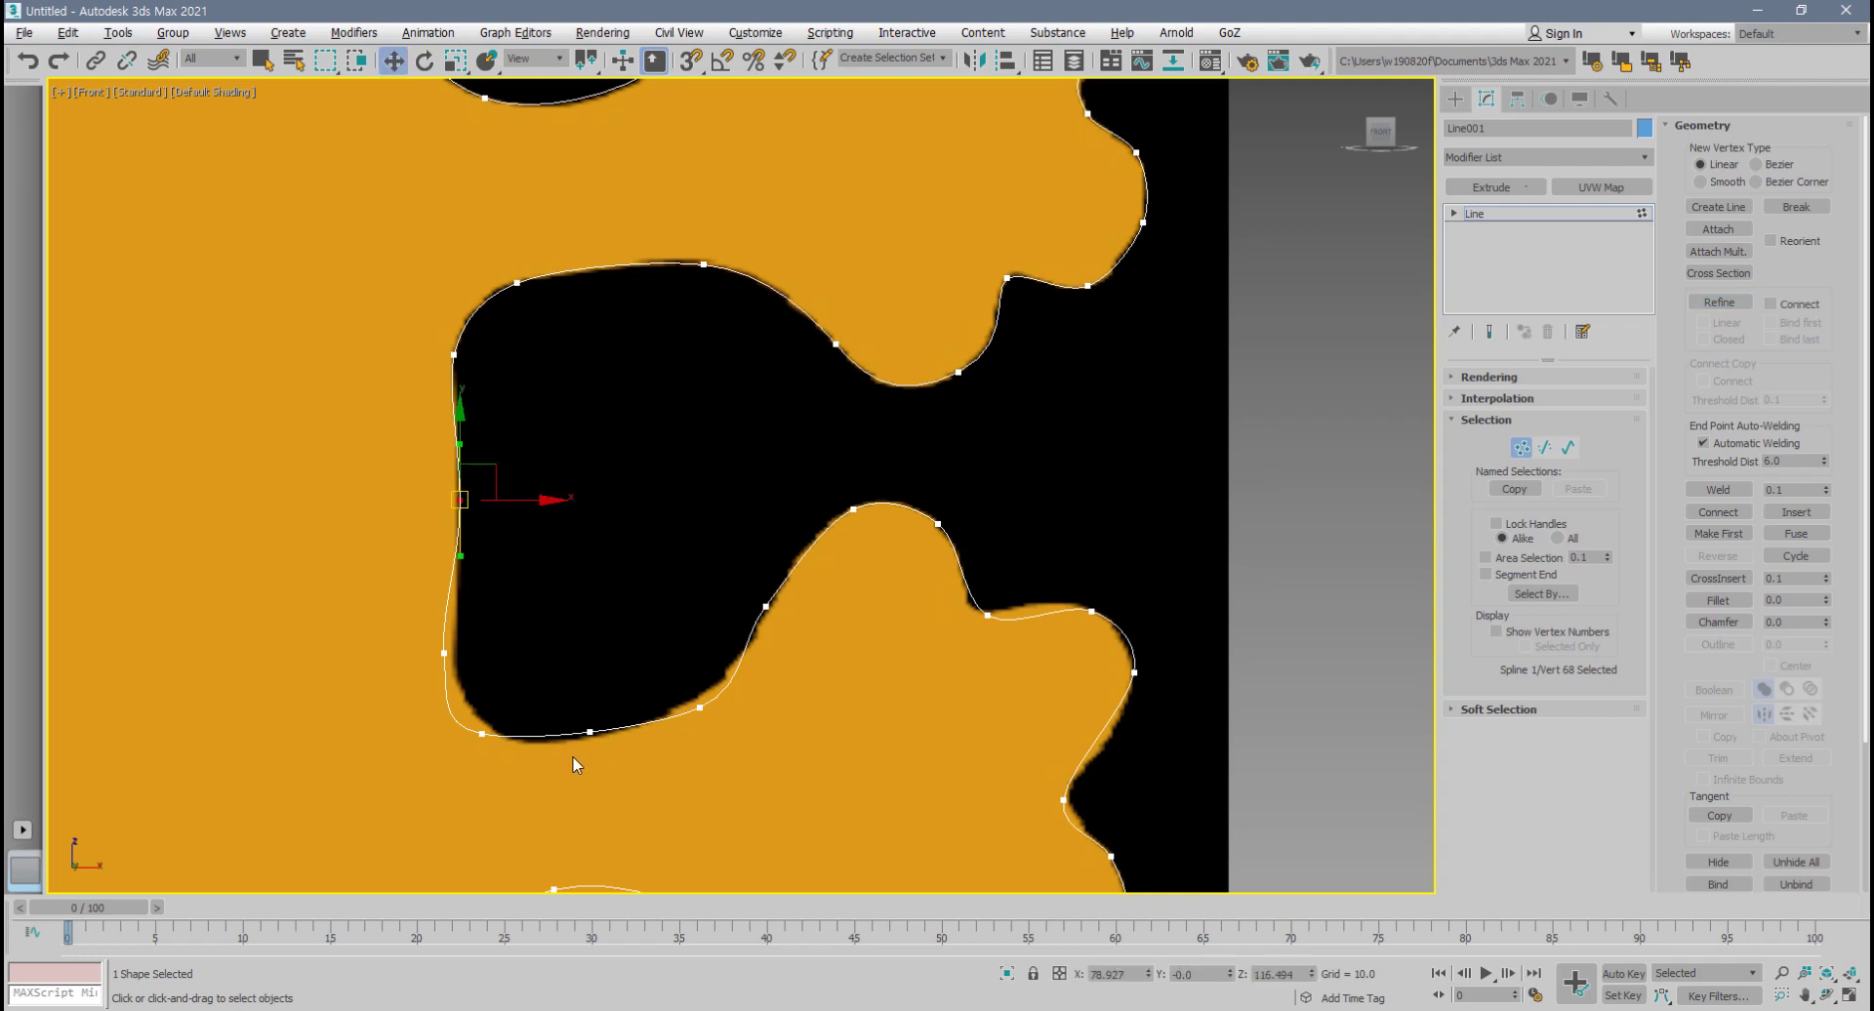
left_click(589, 731)
left_click(566, 775)
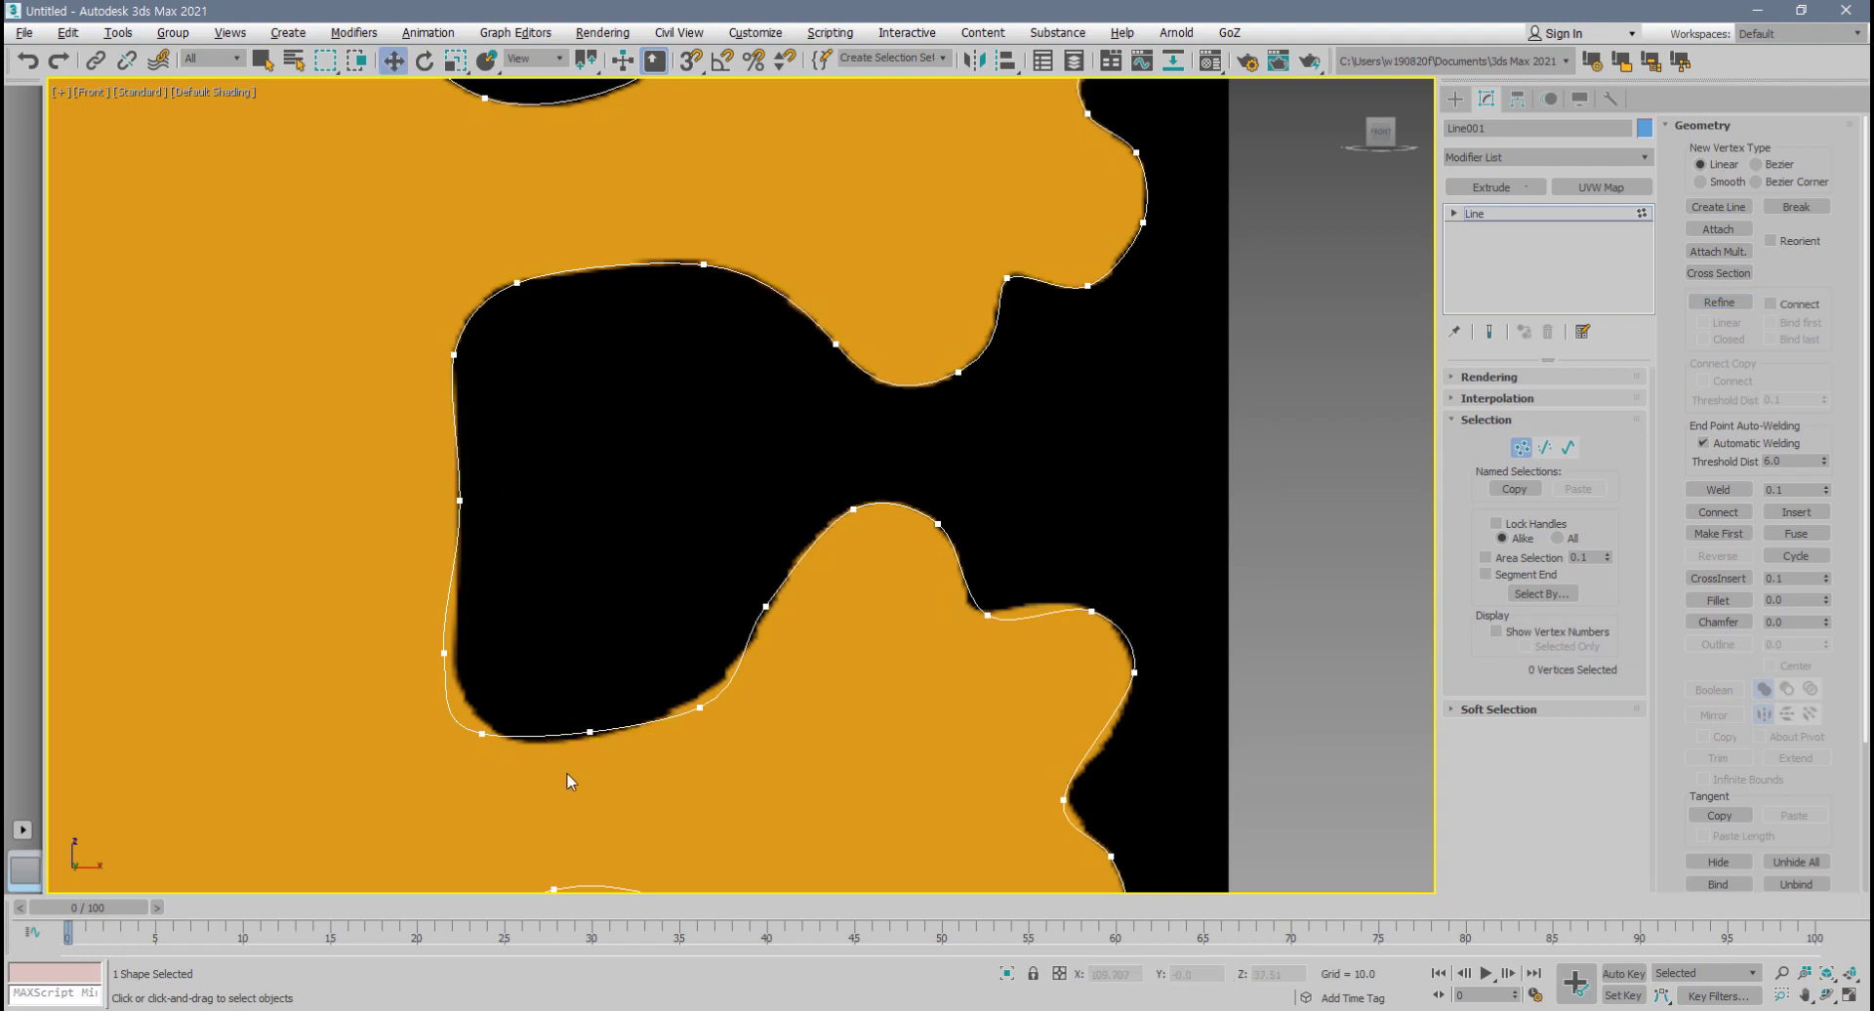
left_click_drag(567, 773, 628, 697)
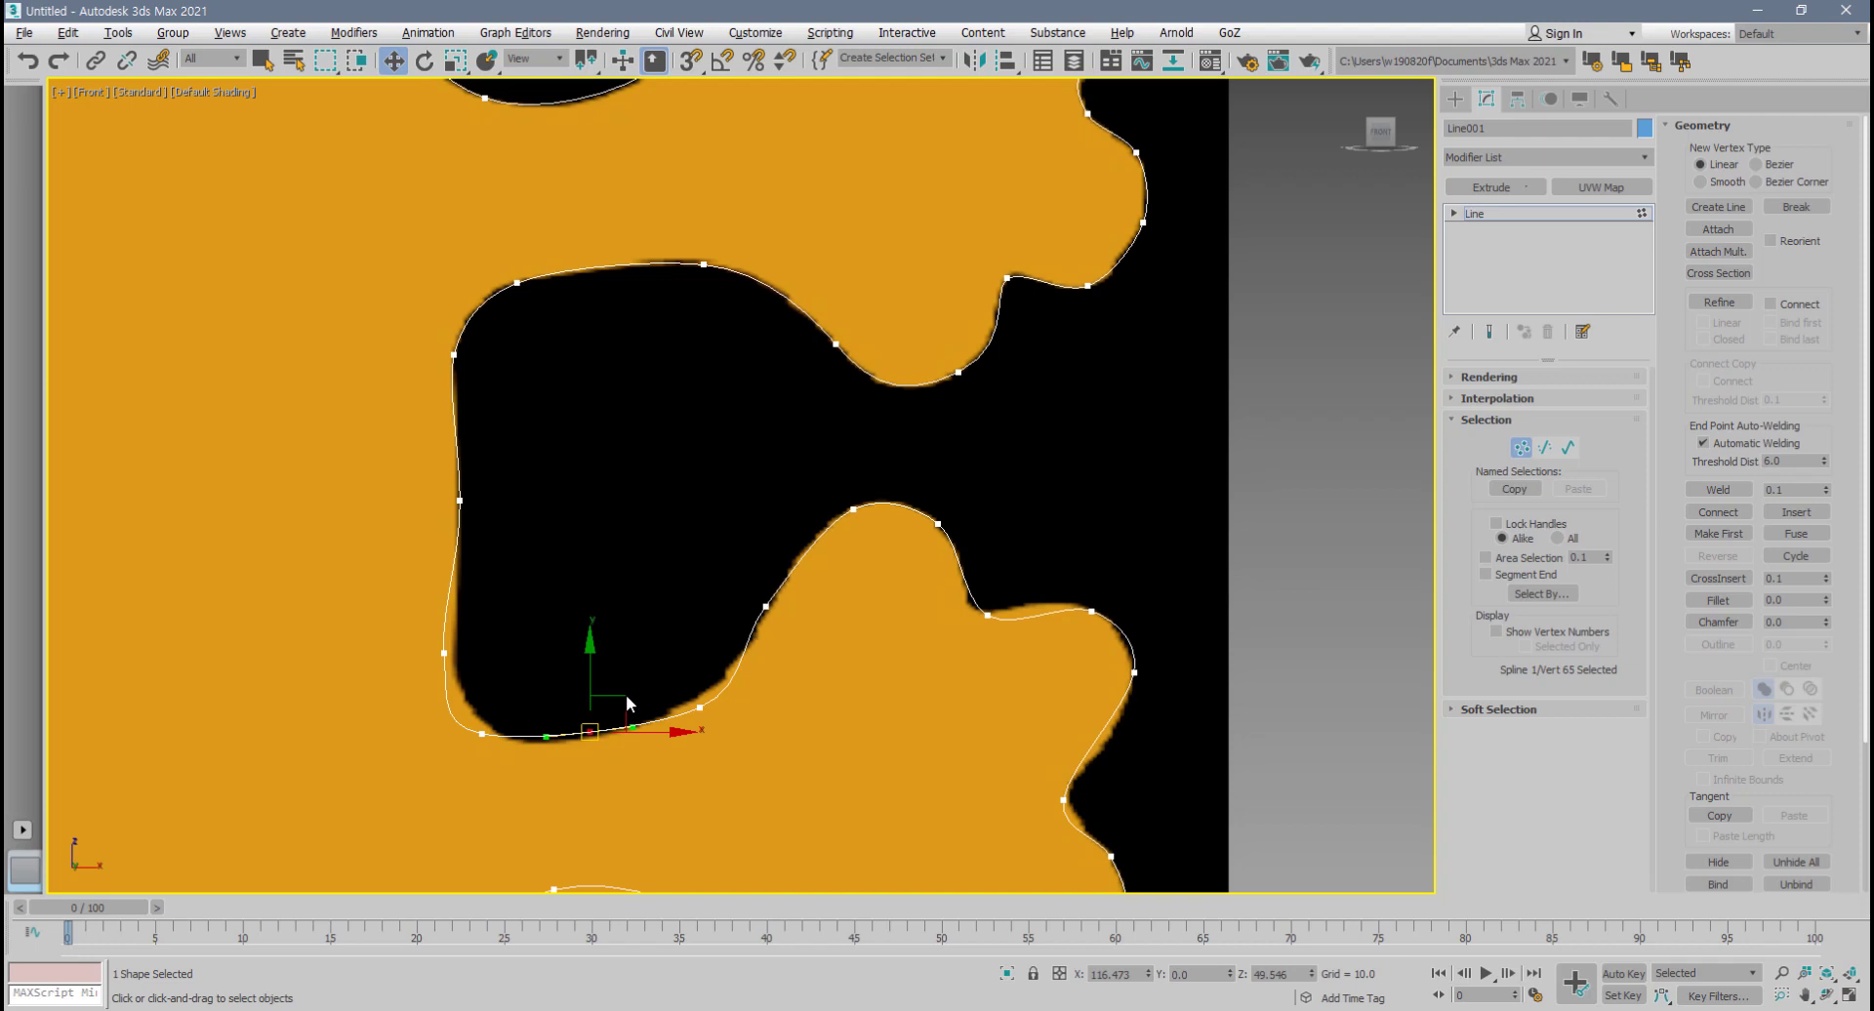
key("Delete")
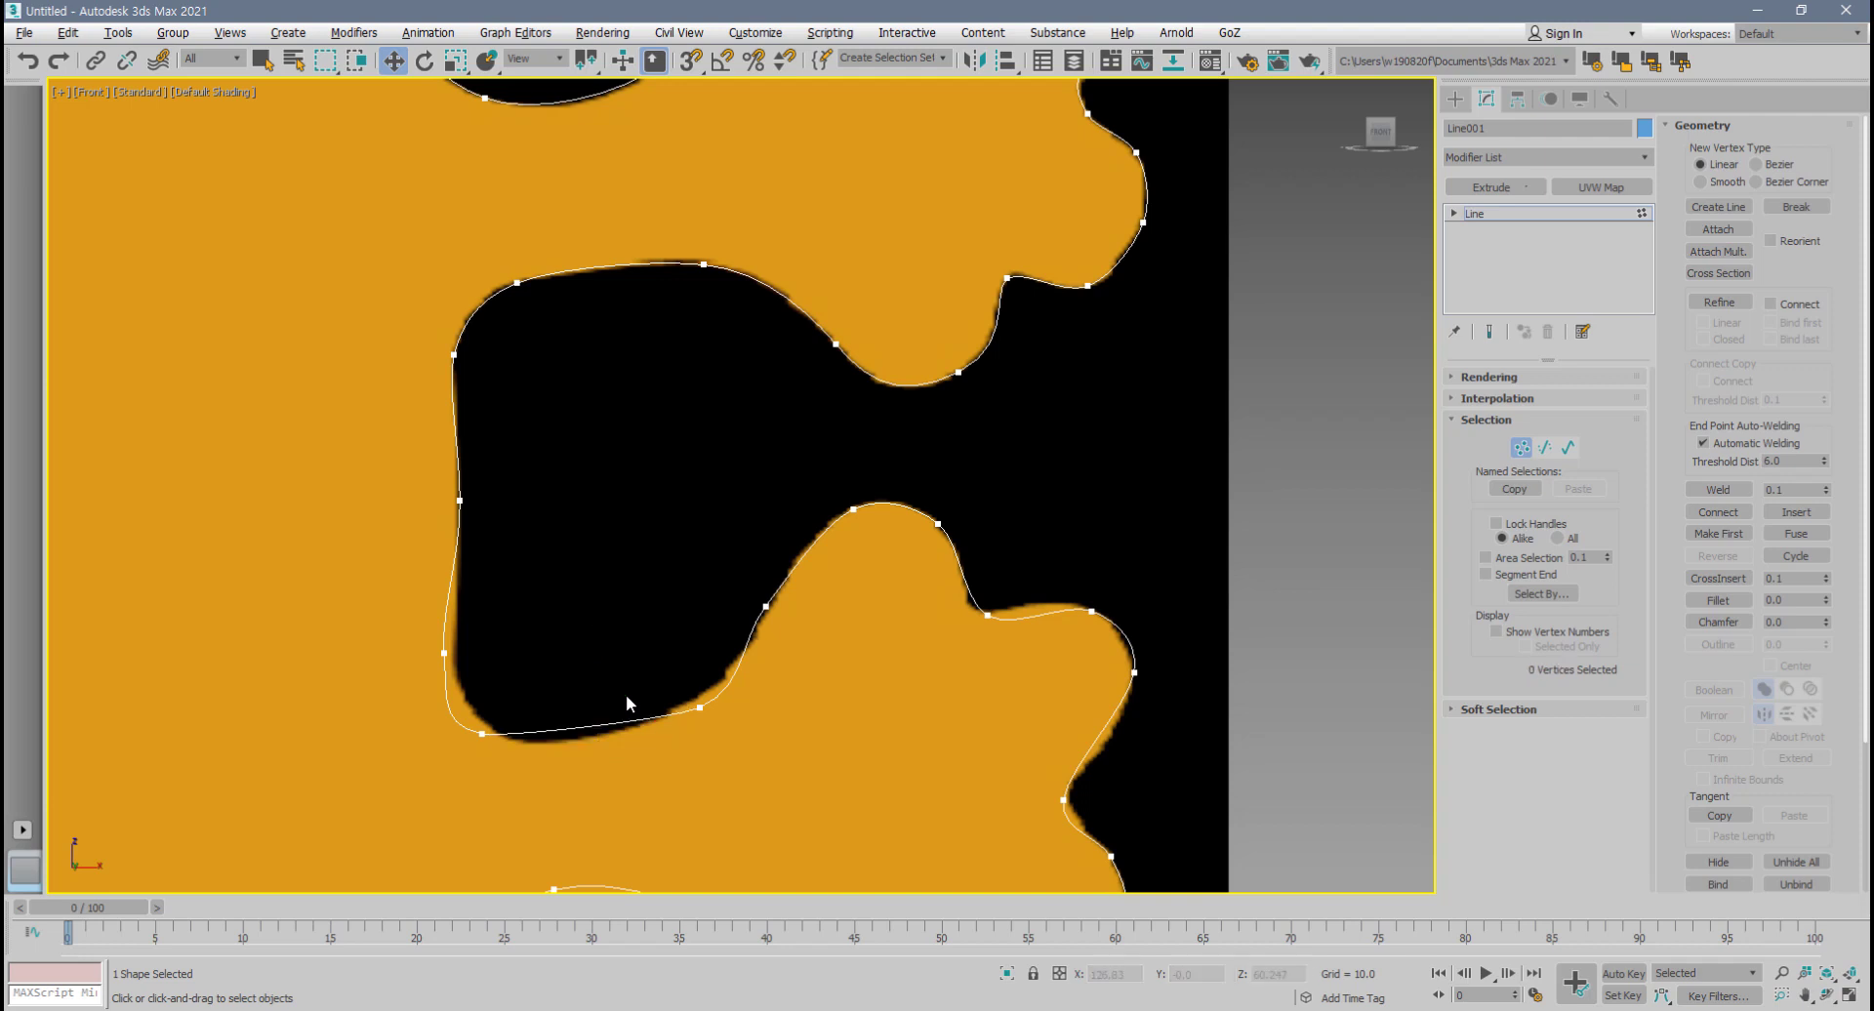
- Reposition the vertices along the body side and the rounded lower corner of the hollow between the right legs to fit the image
left_click_drag(459, 500, 444, 557)
left_click_drag(443, 654, 459, 676)
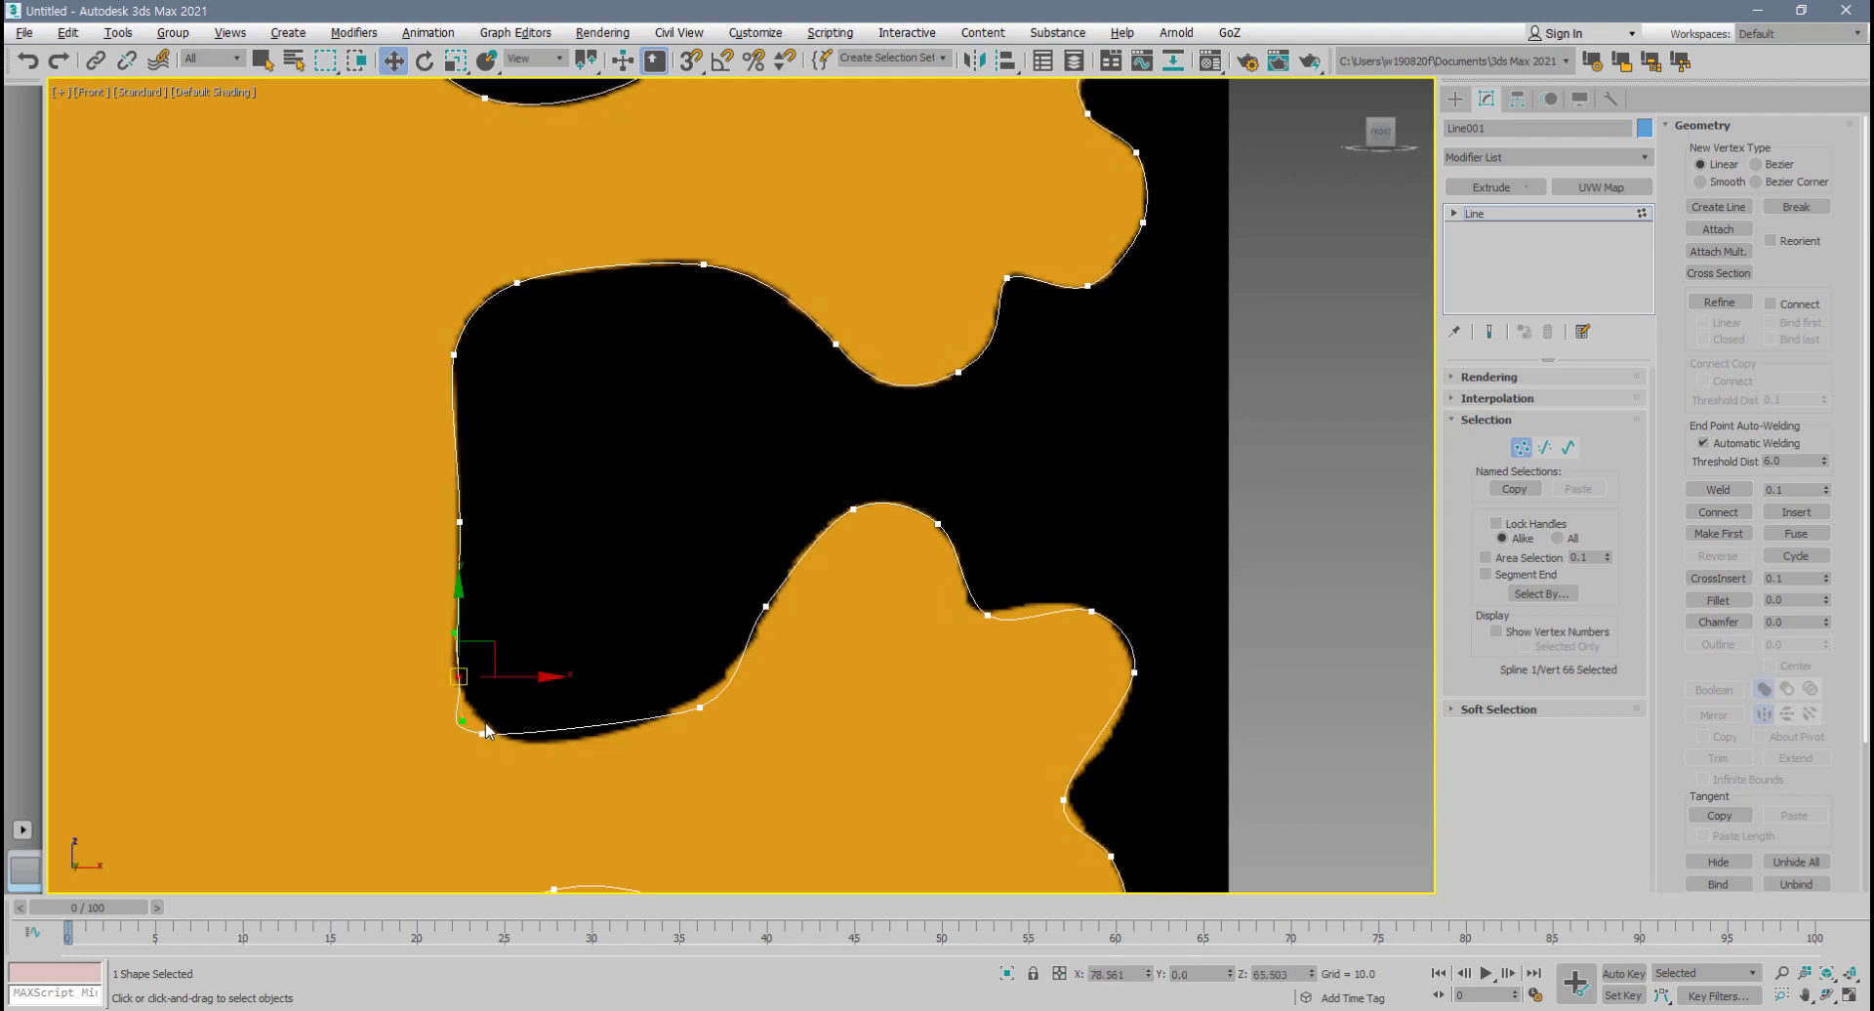
left_click(482, 733)
left_click_drag(537, 746, 597, 759)
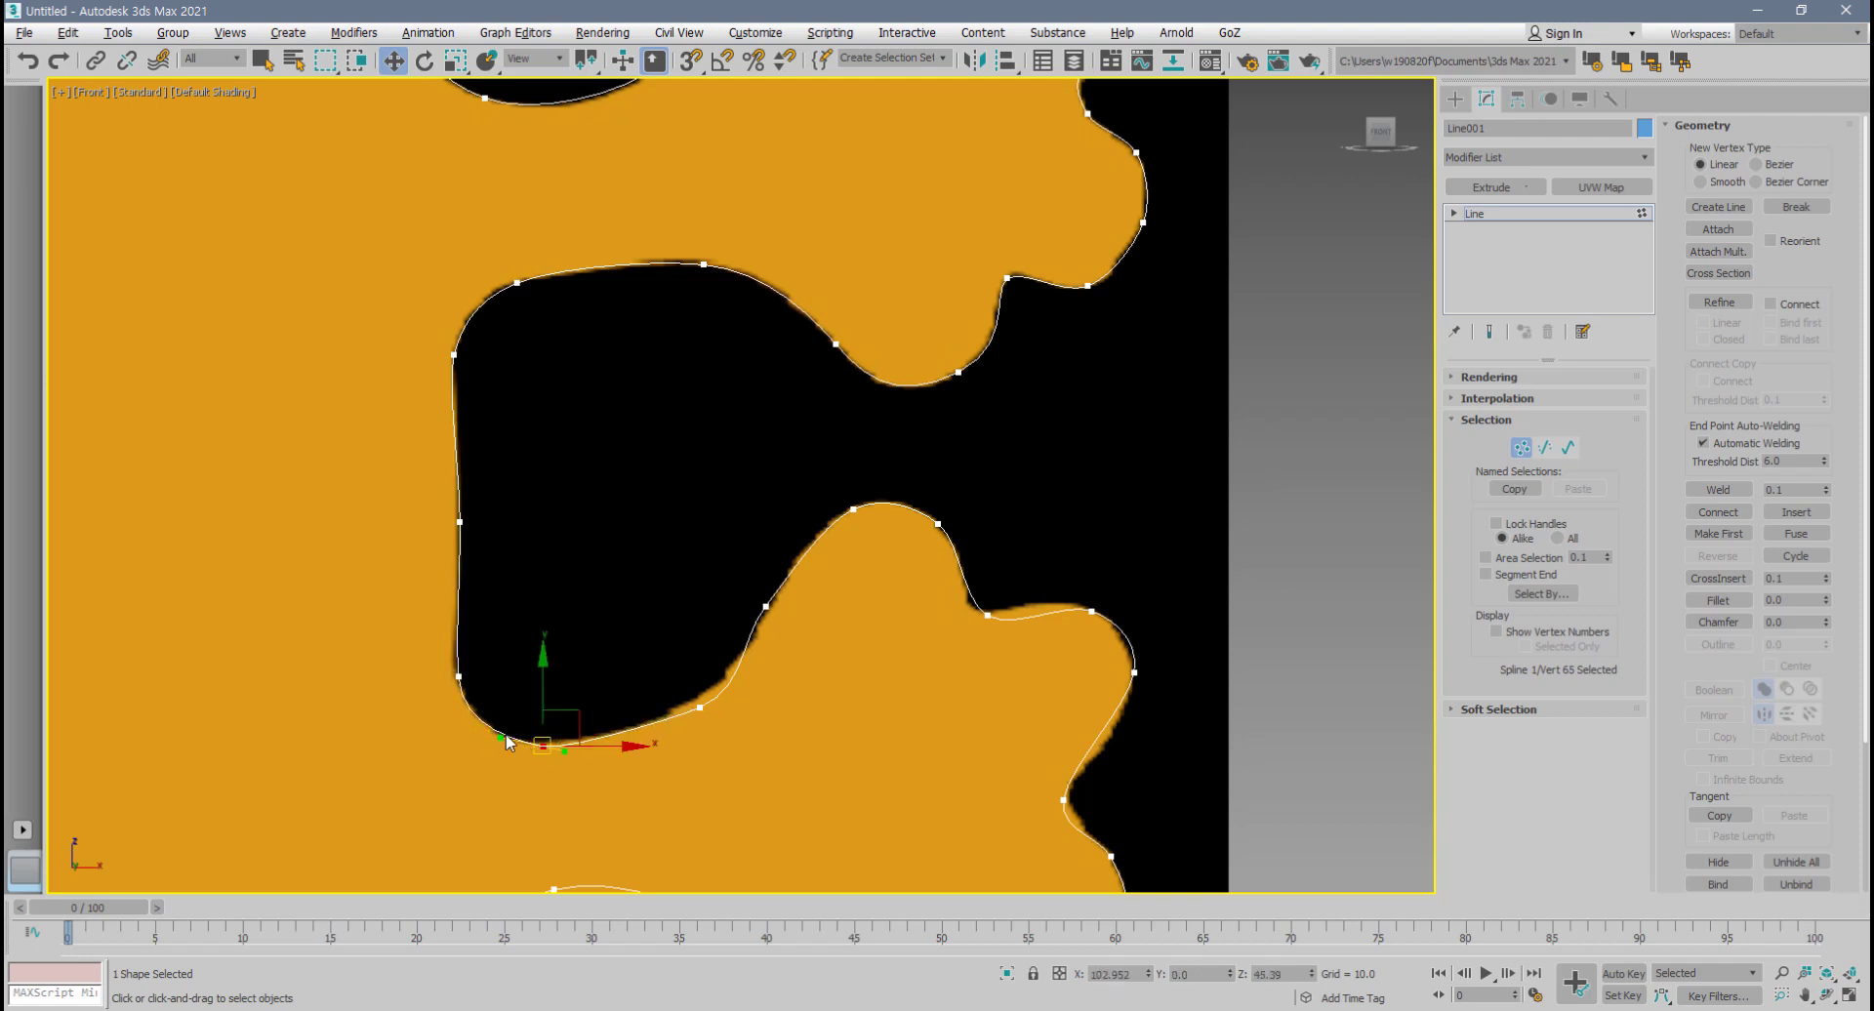
left_click(458, 675)
left_click_drag(701, 707, 689, 699)
- Align the vertices around the lower-right foot's top toe and the notch beside it with the image contour
left_click(766, 605)
left_click_drag(777, 598, 787, 591)
left_click(848, 508)
left_click(940, 525)
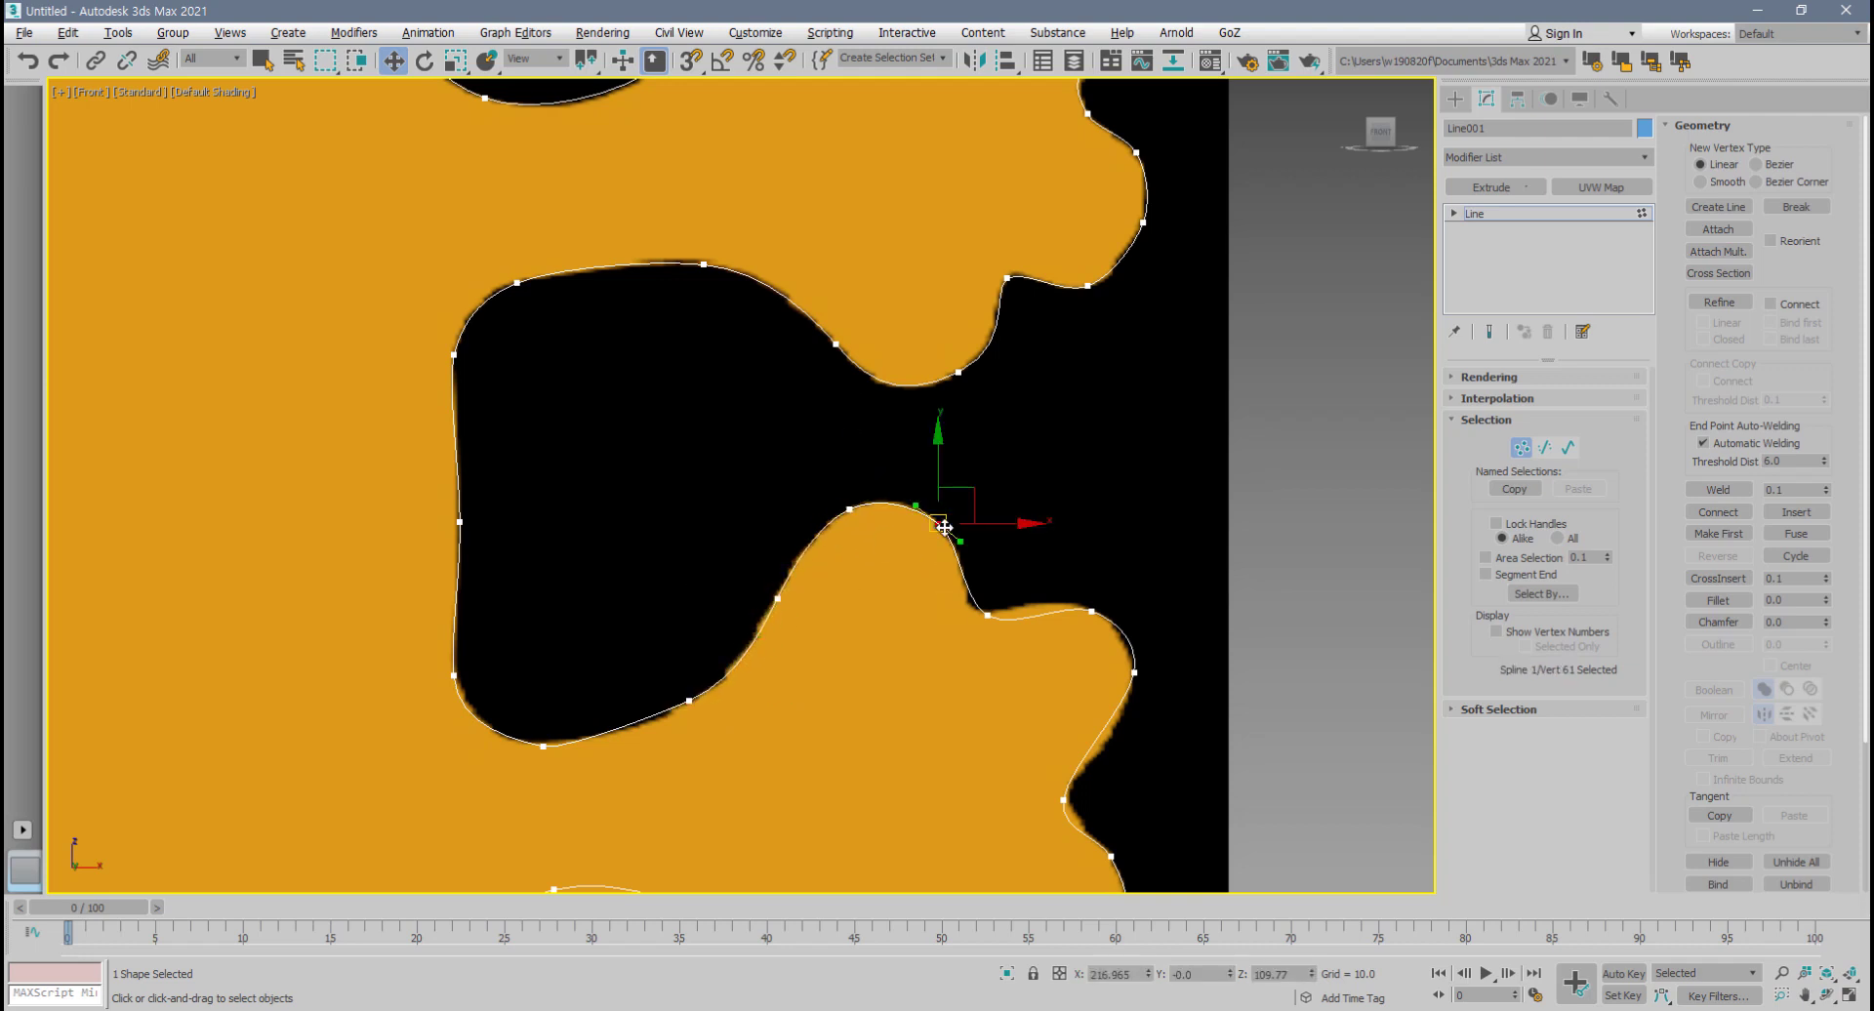
left_click(984, 611)
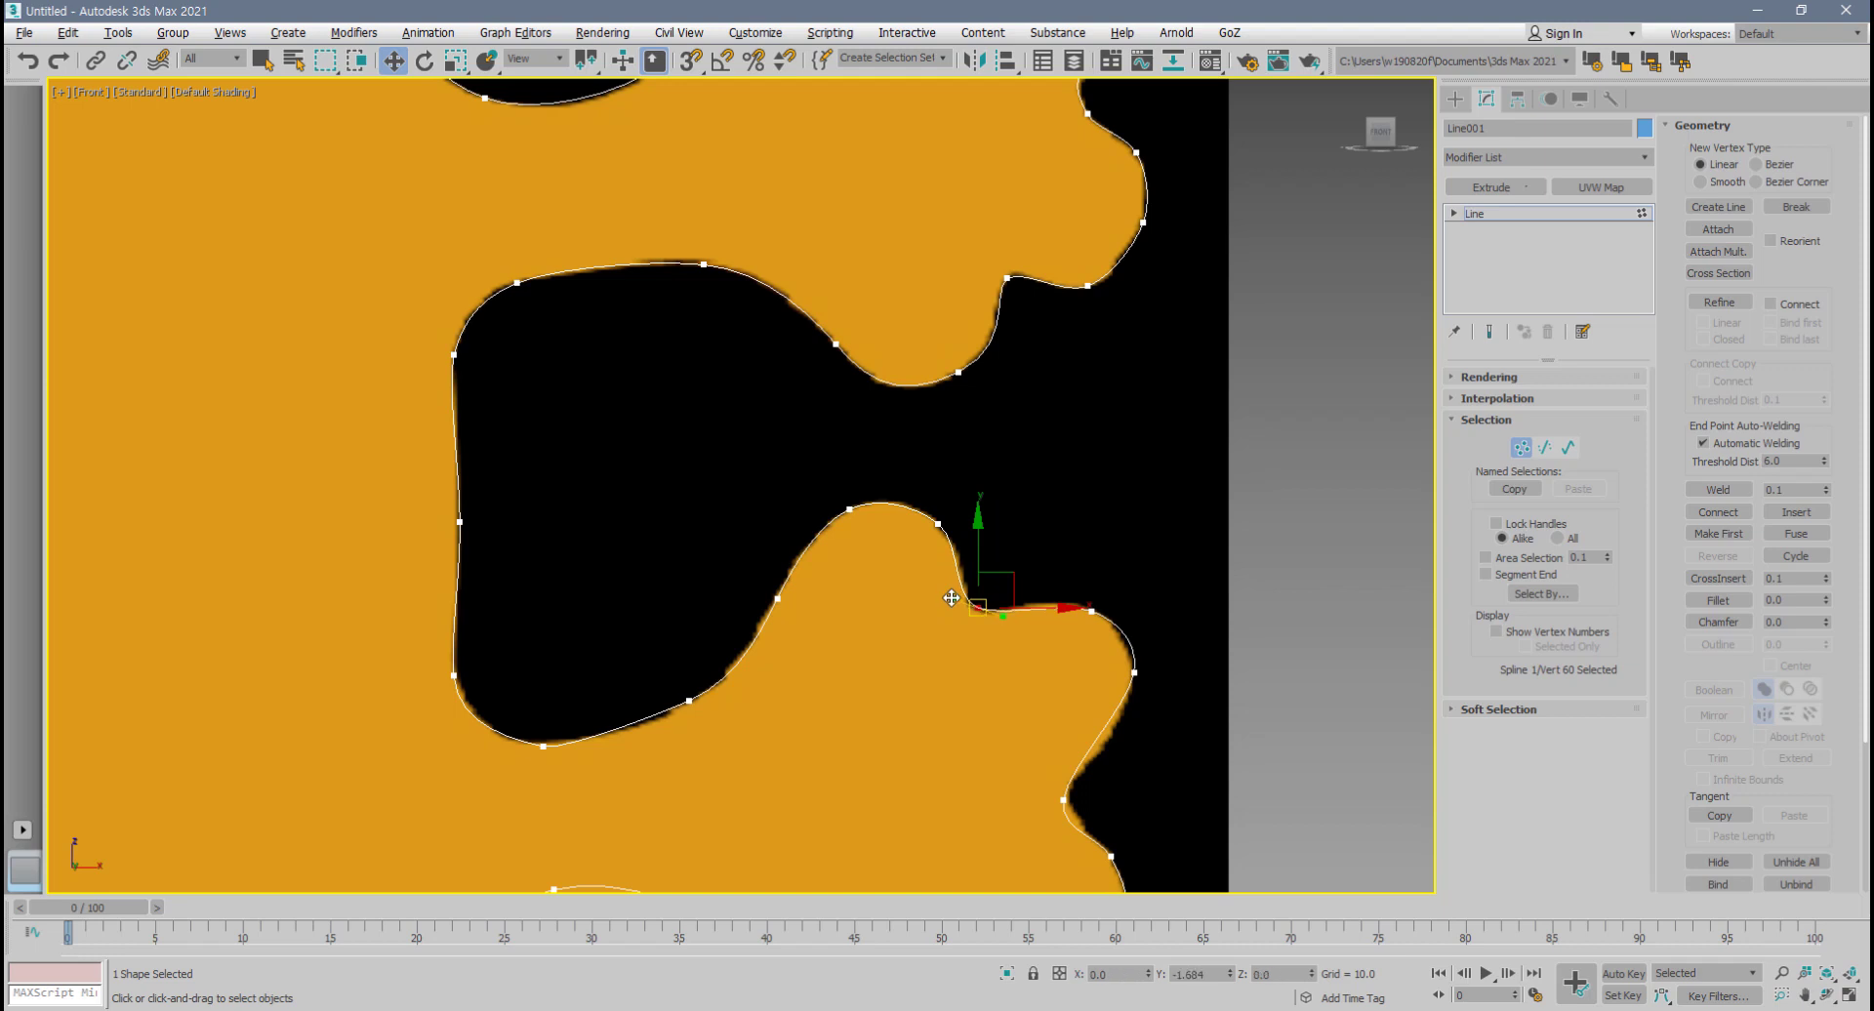
- Fine-tune the vertices around the lower-right foot's second toe and the notch below it to match the image
left_click(1079, 635)
left_click_drag(1088, 614, 1083, 606)
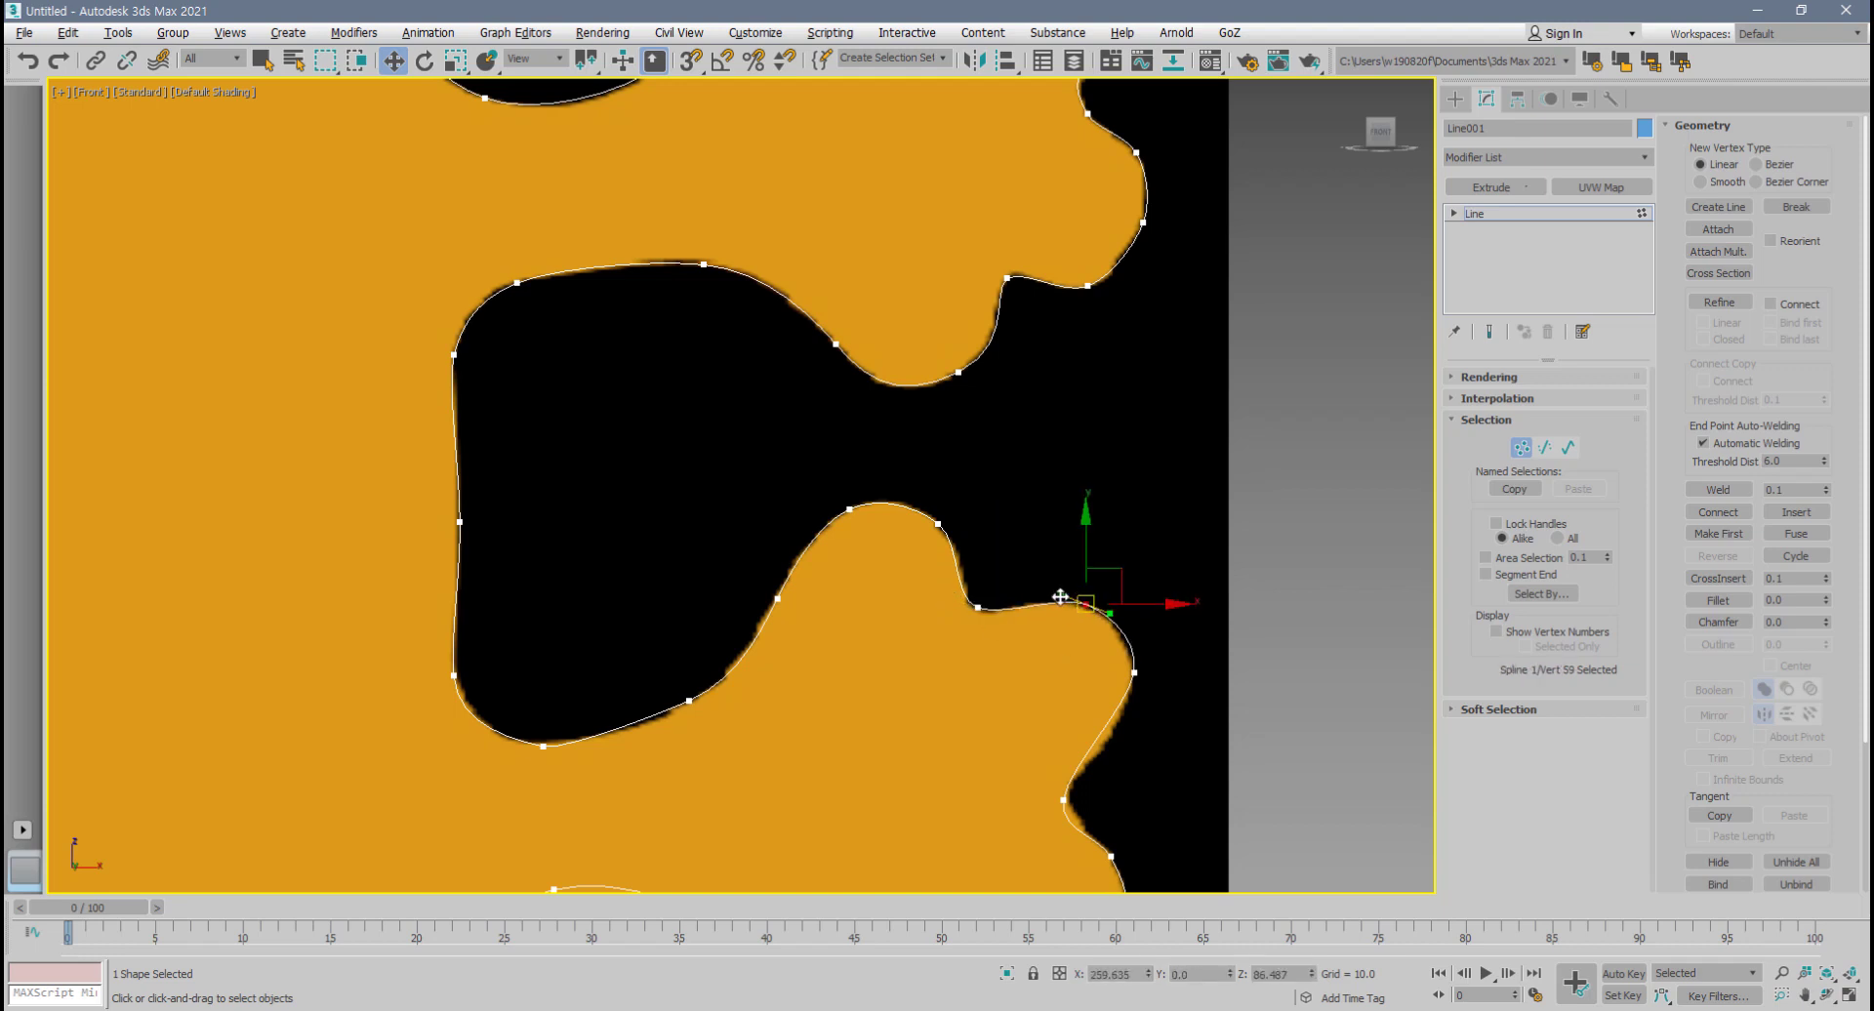
left_click(1134, 673)
left_click_drag(1135, 678, 1131, 691)
left_click(1093, 712)
left_click(1133, 686)
left_click(915, 640)
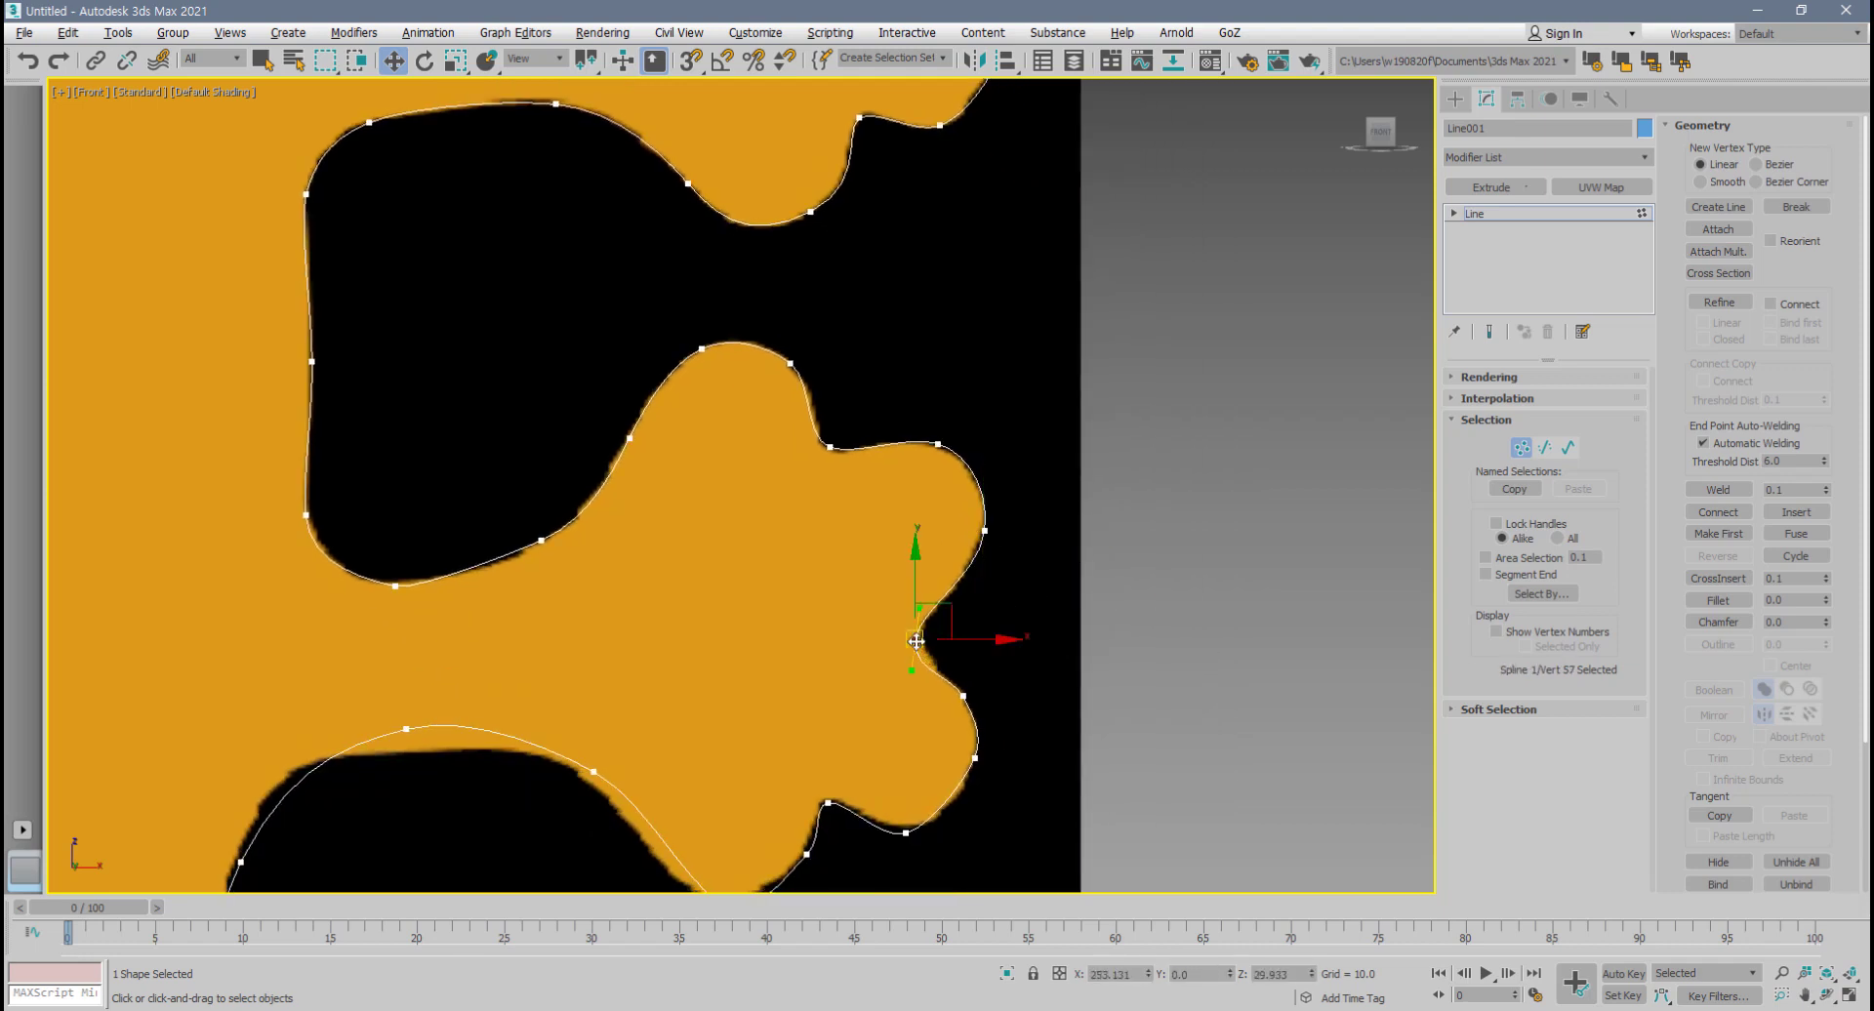
- Move the vertices around the lower-right foot's third toe onto its rounded image edge
scroll(976, 705, "up", 2)
left_click(974, 708)
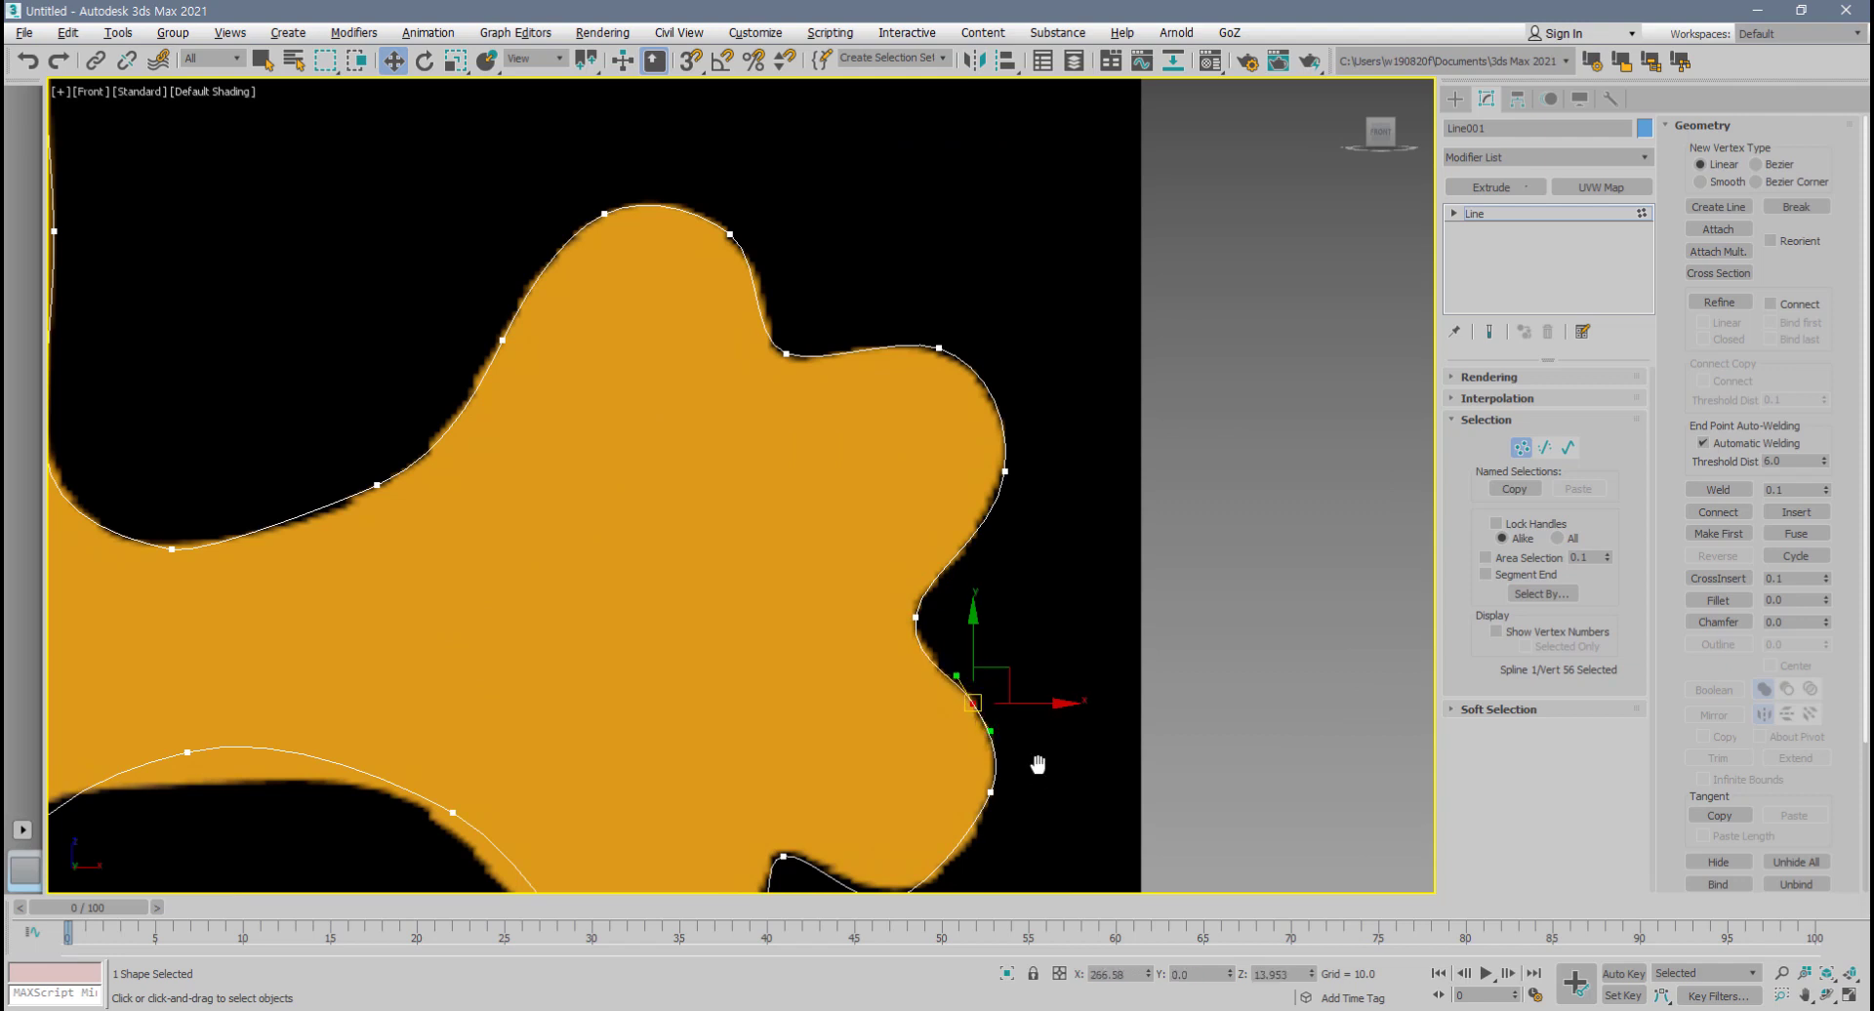
middle_click_drag(1038, 764, 964, 690)
left_click(969, 673)
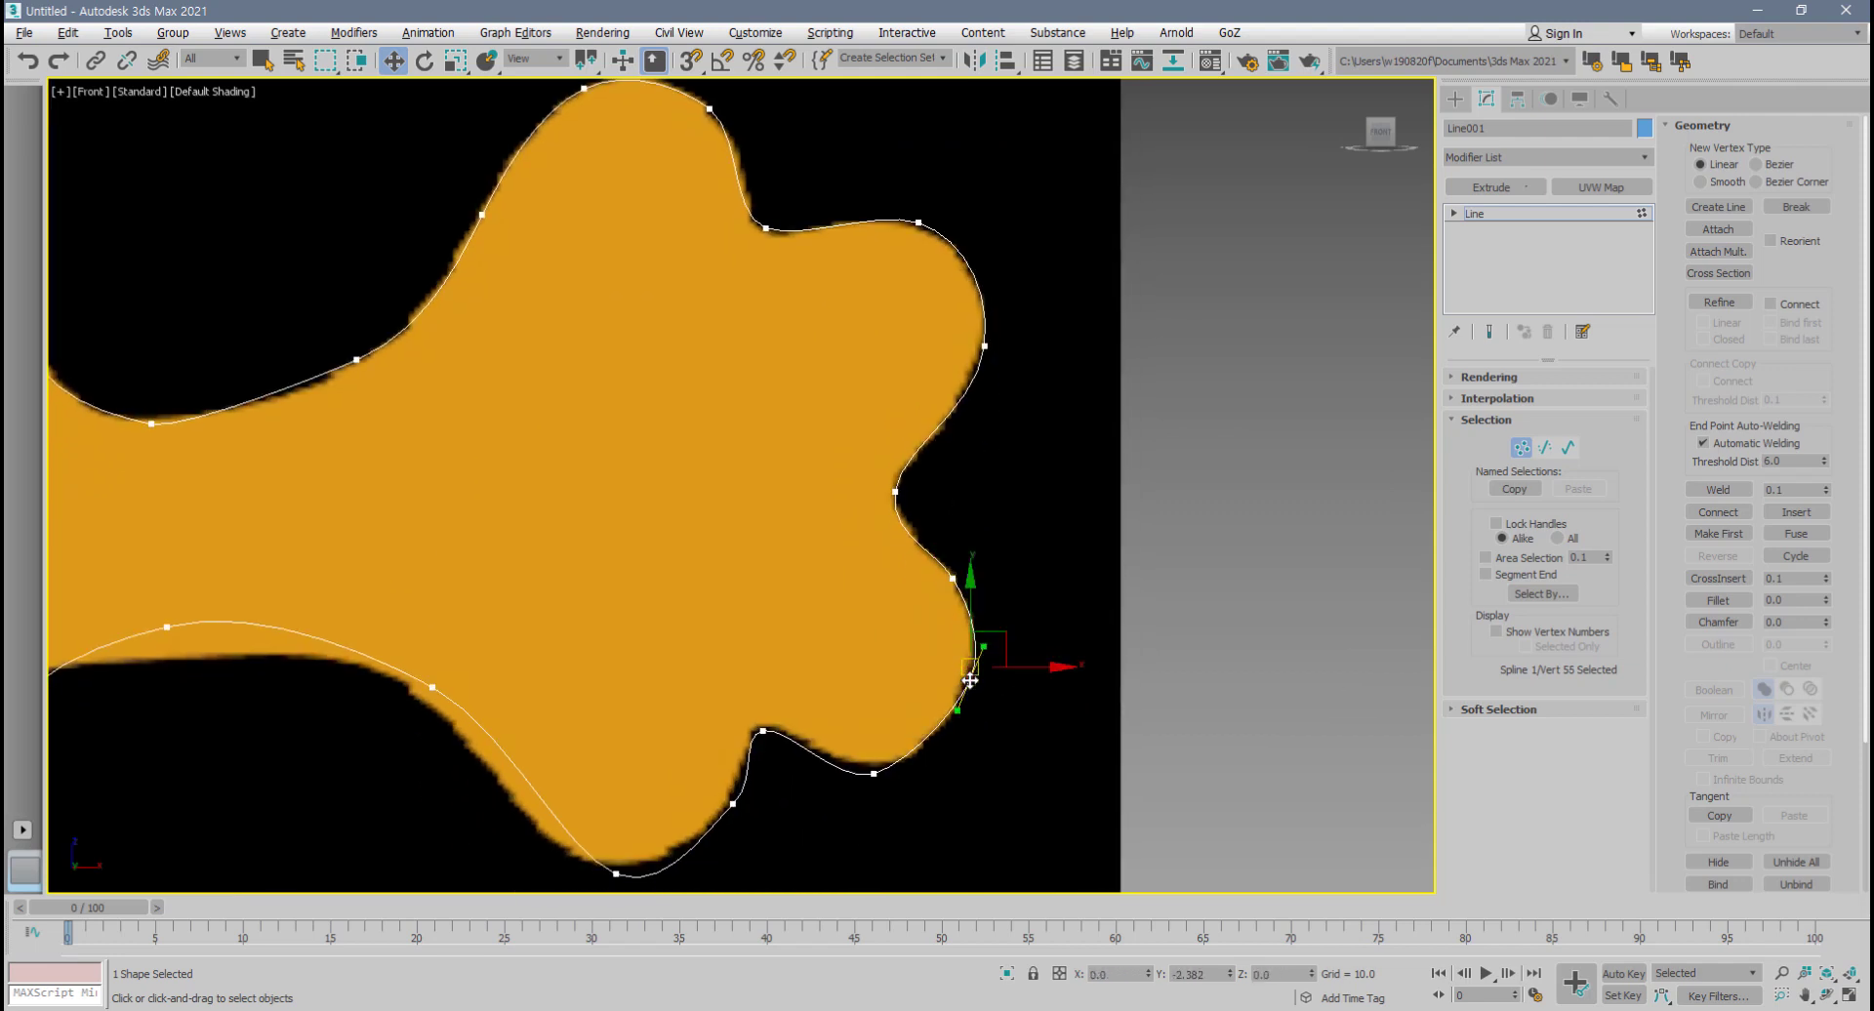
left_click(888, 765)
- Reposition the vertices of the notch below the third toe and the lower-right foot's lowest toe to follow the image
left_click(759, 729)
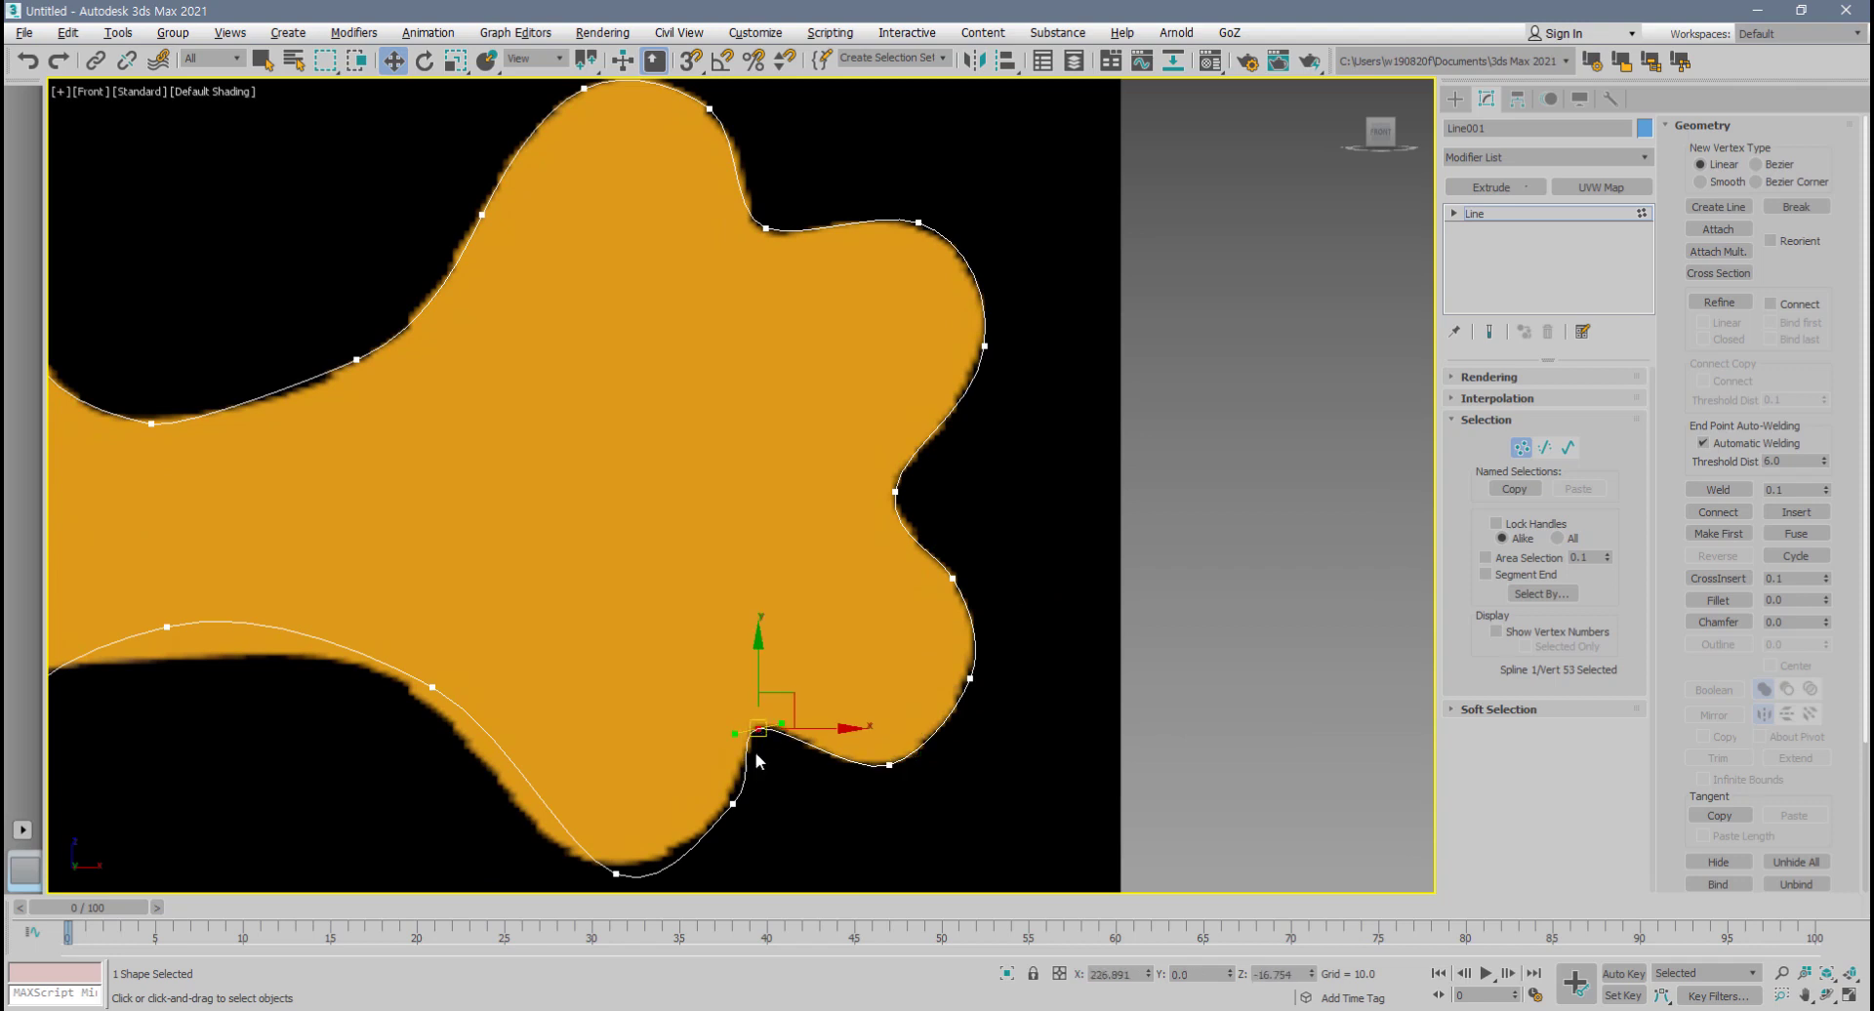
left_click(733, 804)
middle_click_drag(698, 839, 765, 728)
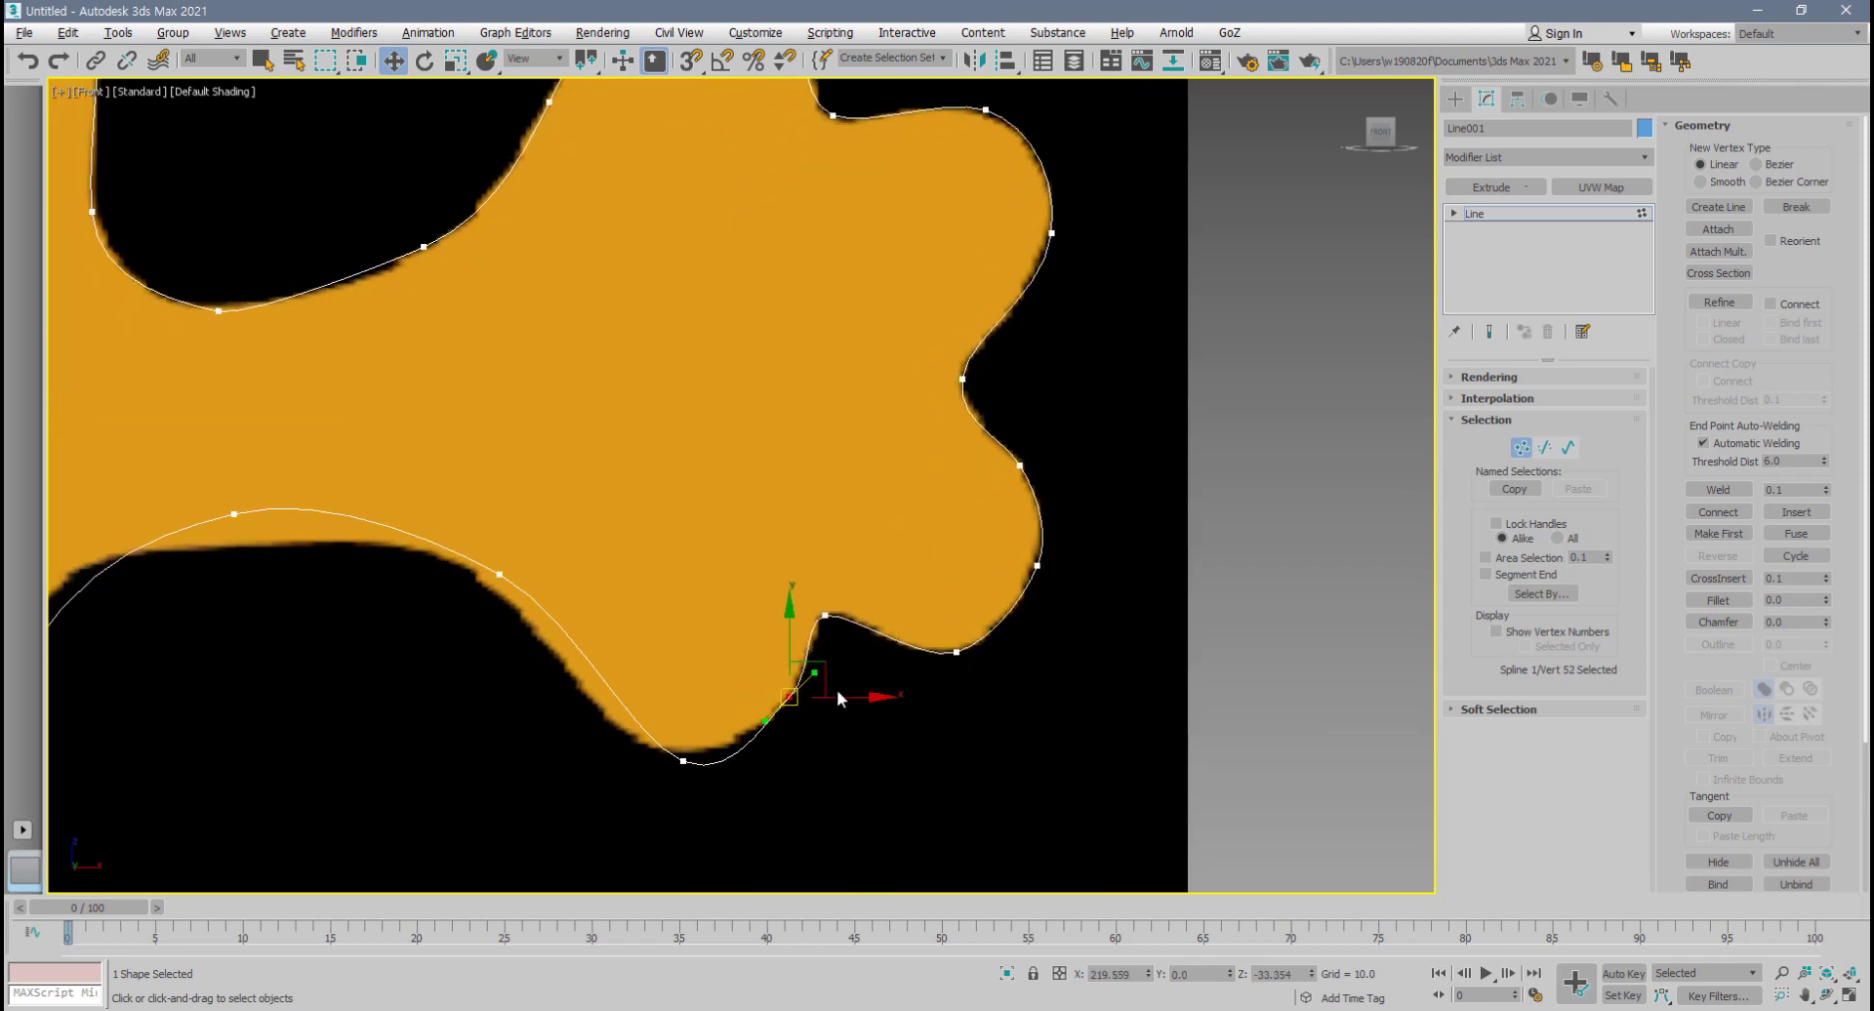
left_click(682, 761)
left_click_drag(663, 750, 640, 738)
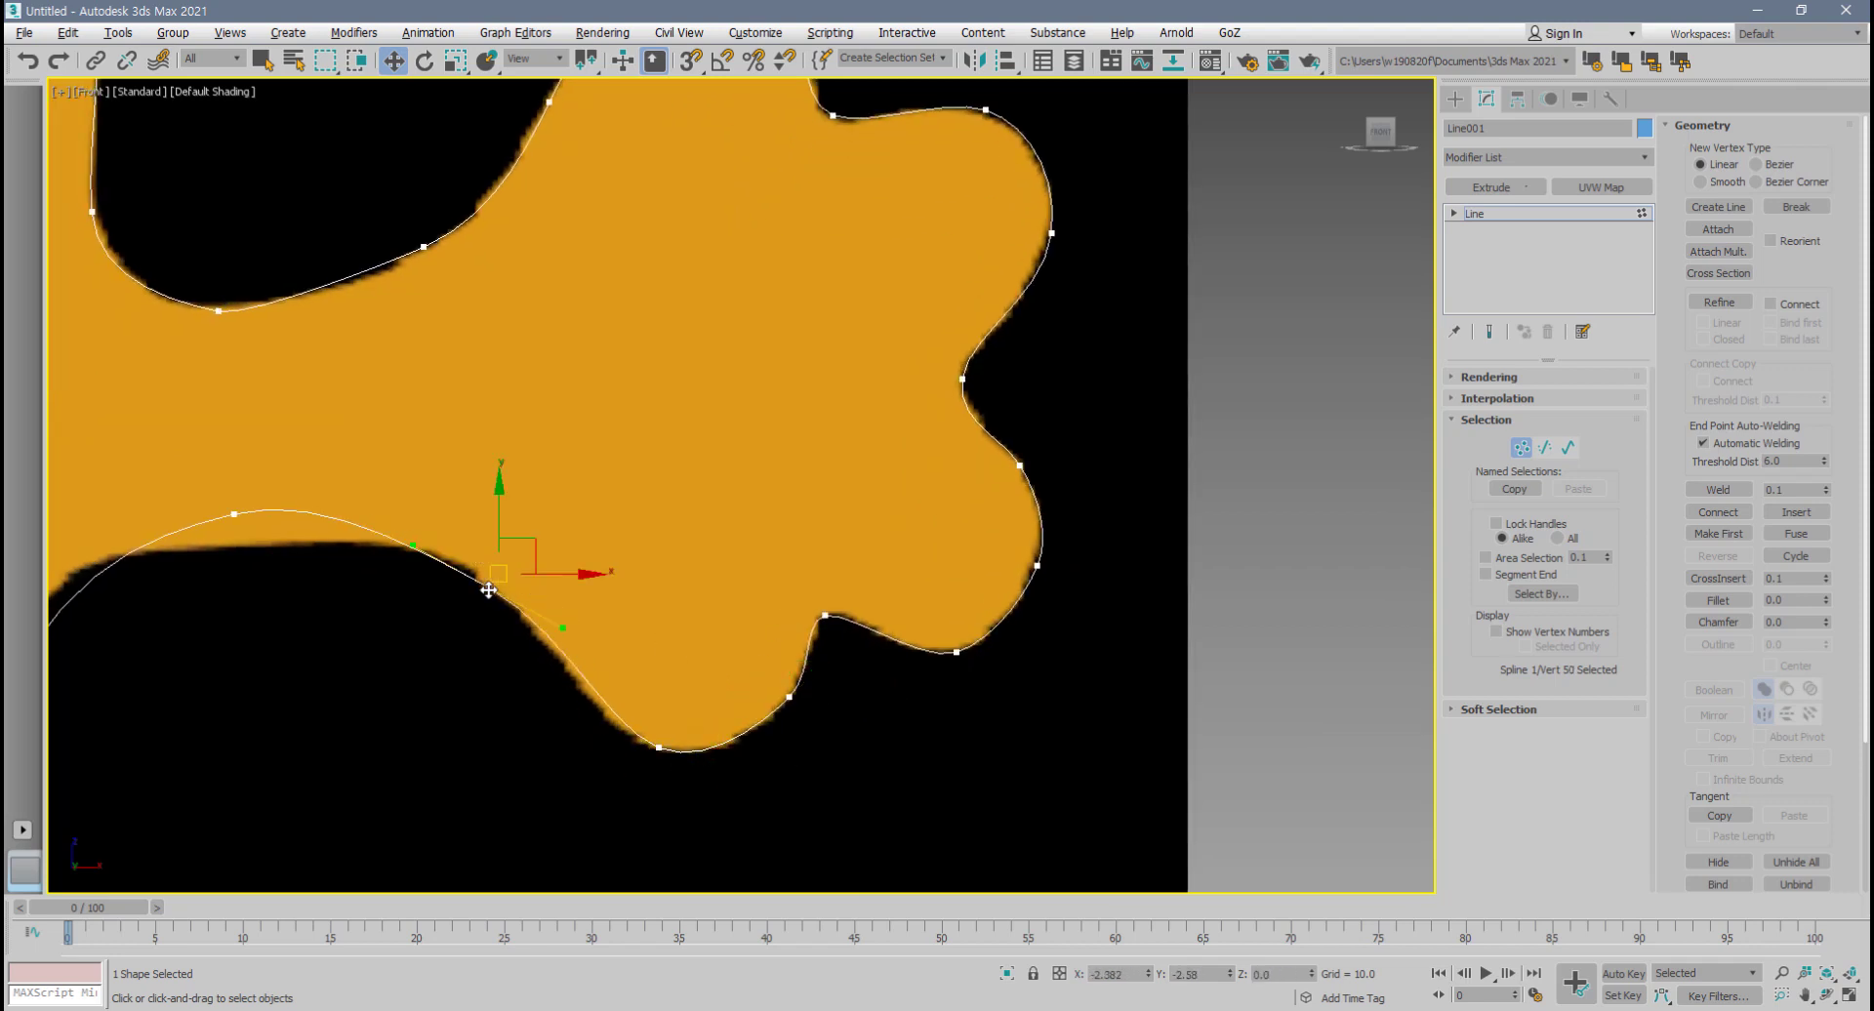
- Adjust the vertices and Bezier handles along the underside of the lower-right leg until the curve fits the image edge
left_click(495, 579)
middle_click_drag(485, 594, 734, 622)
left_click_drag(483, 542, 436, 617)
left_click(408, 593)
left_click(701, 635)
left_click(723, 611)
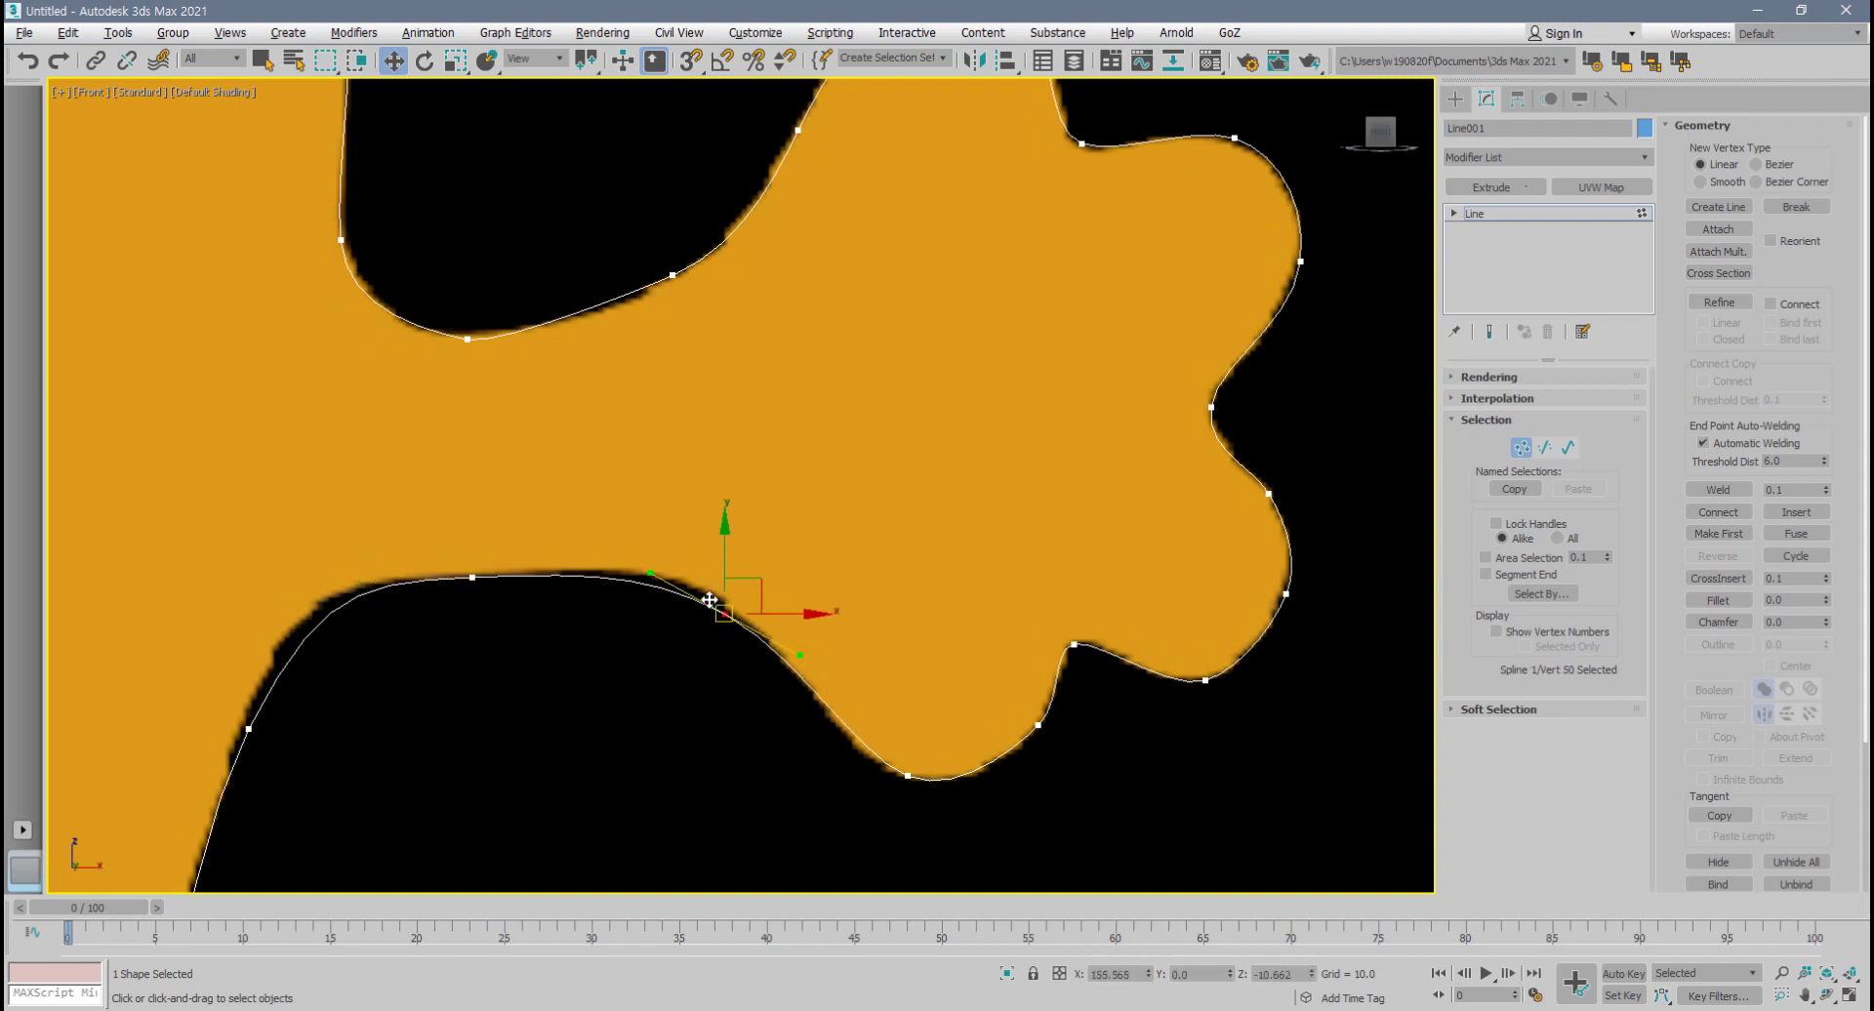
left_click_drag(654, 572, 661, 552)
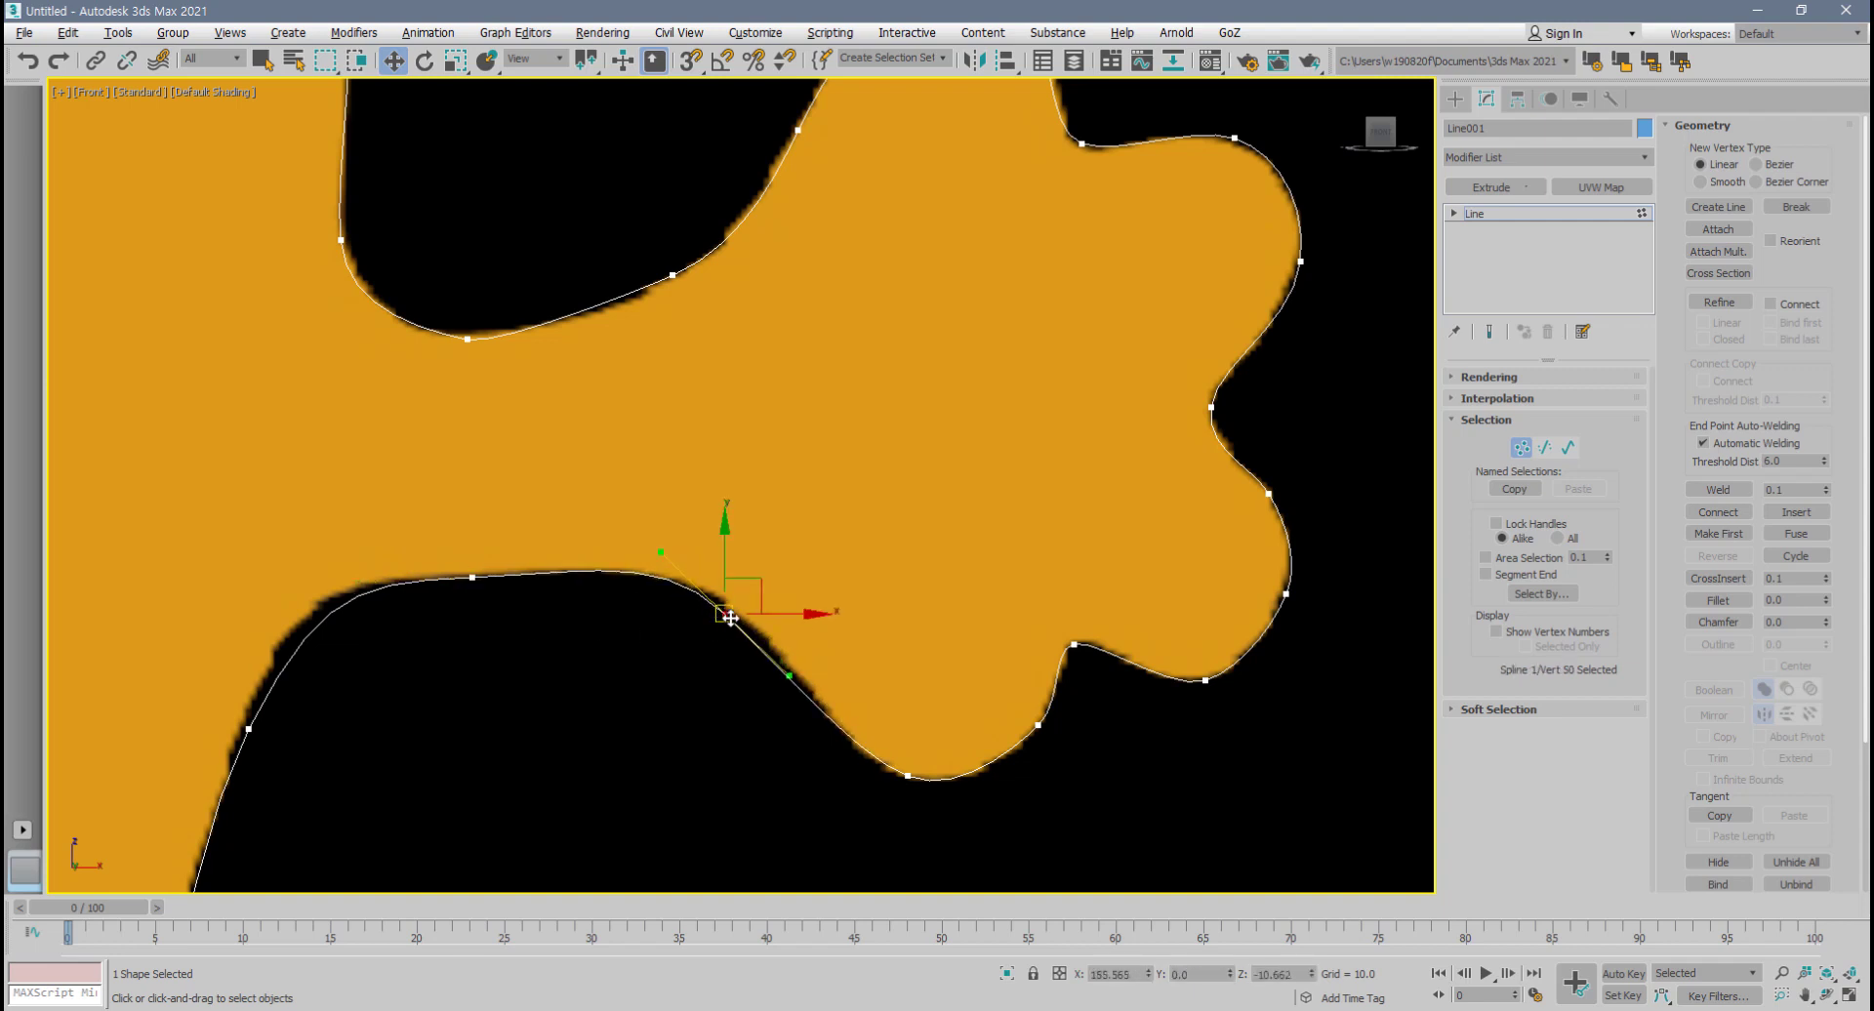
left_click_drag(730, 618, 751, 627)
- Align the vertex joining the lower-right leg to the tail and the next one along the tail's outer edge, including their handles
middle_click_drag(340, 676, 539, 545)
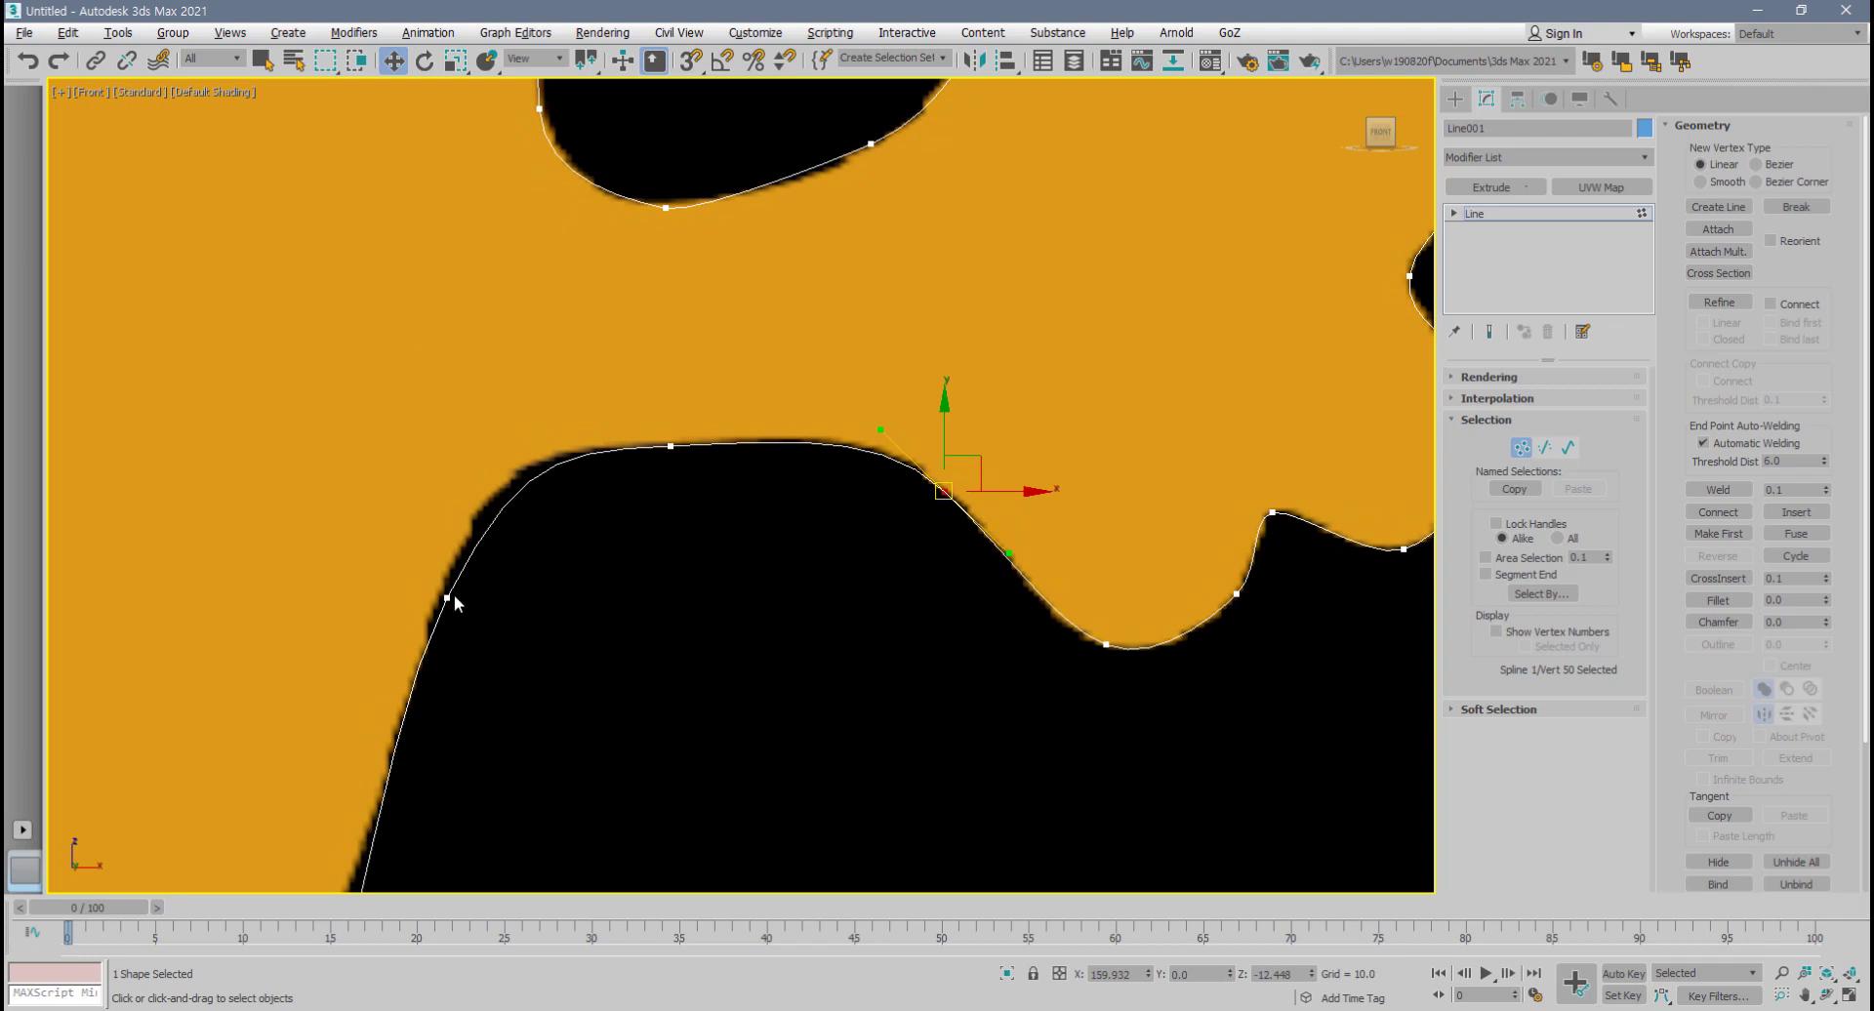
left_click_drag(447, 598, 442, 587)
left_click_drag(370, 728, 411, 658)
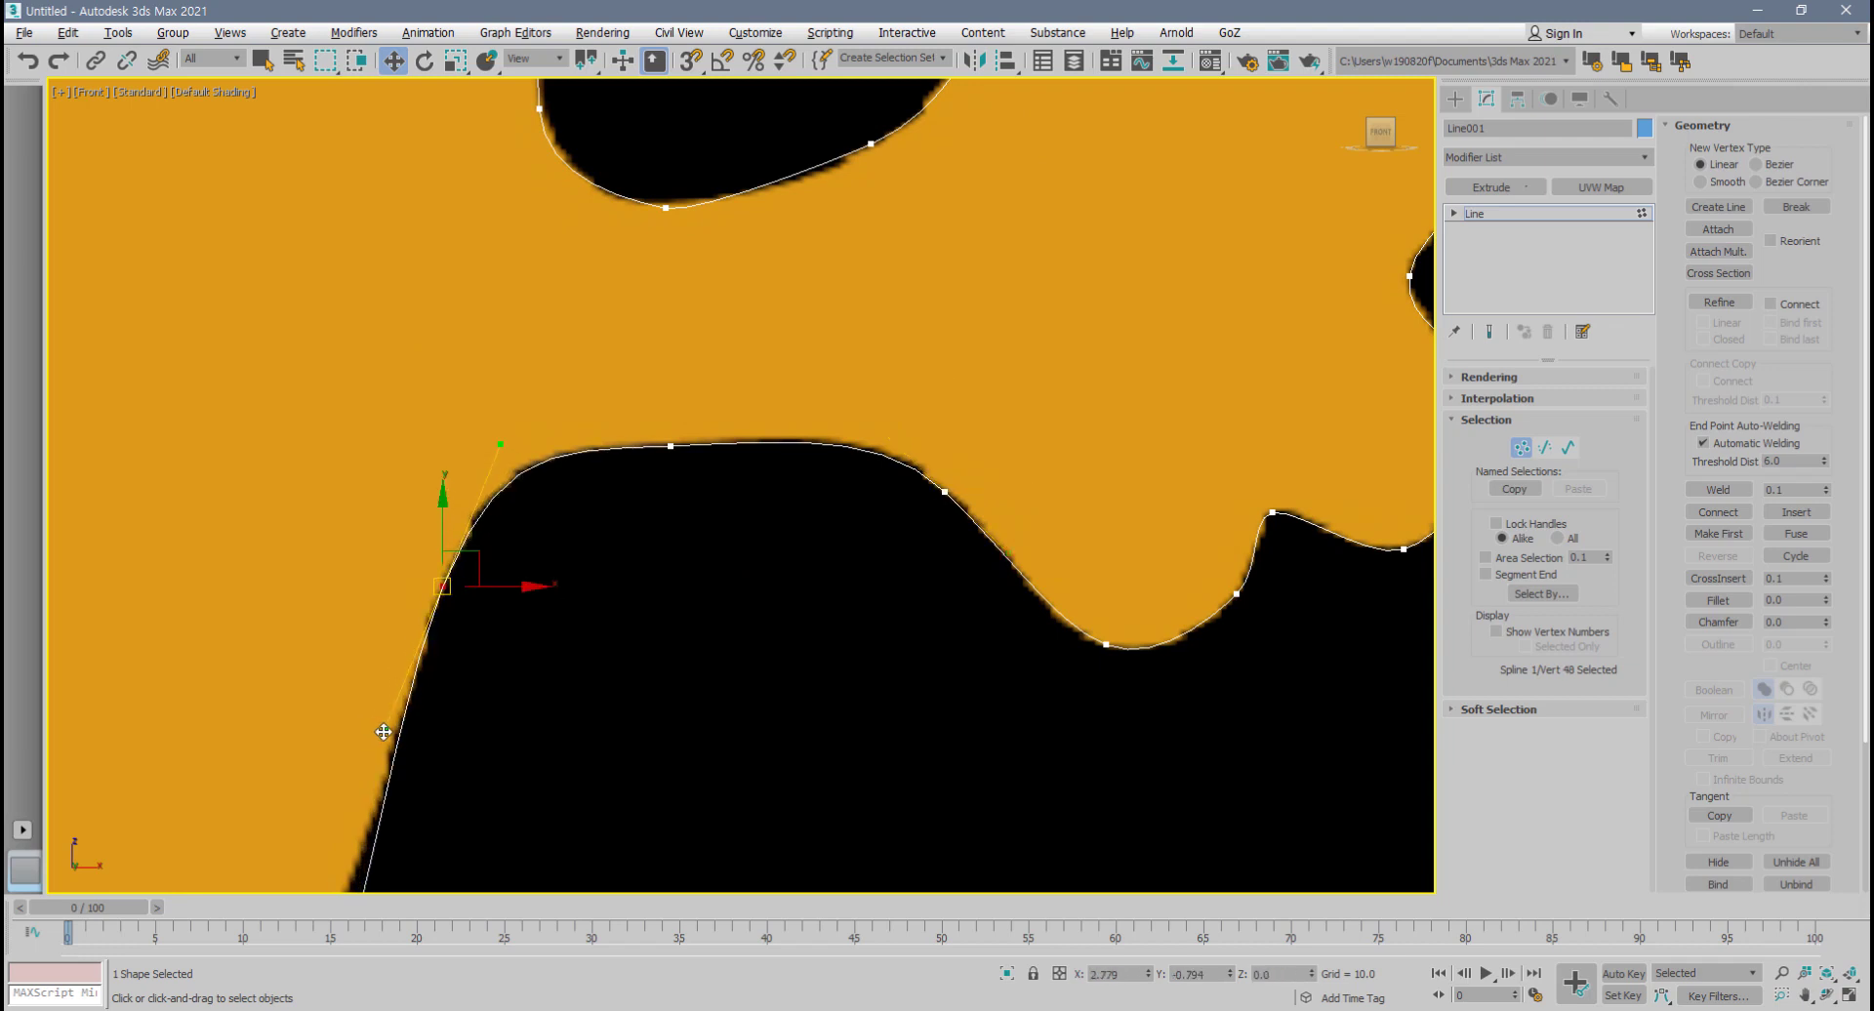
middle_click_drag(480, 700, 627, 508)
left_click(497, 721)
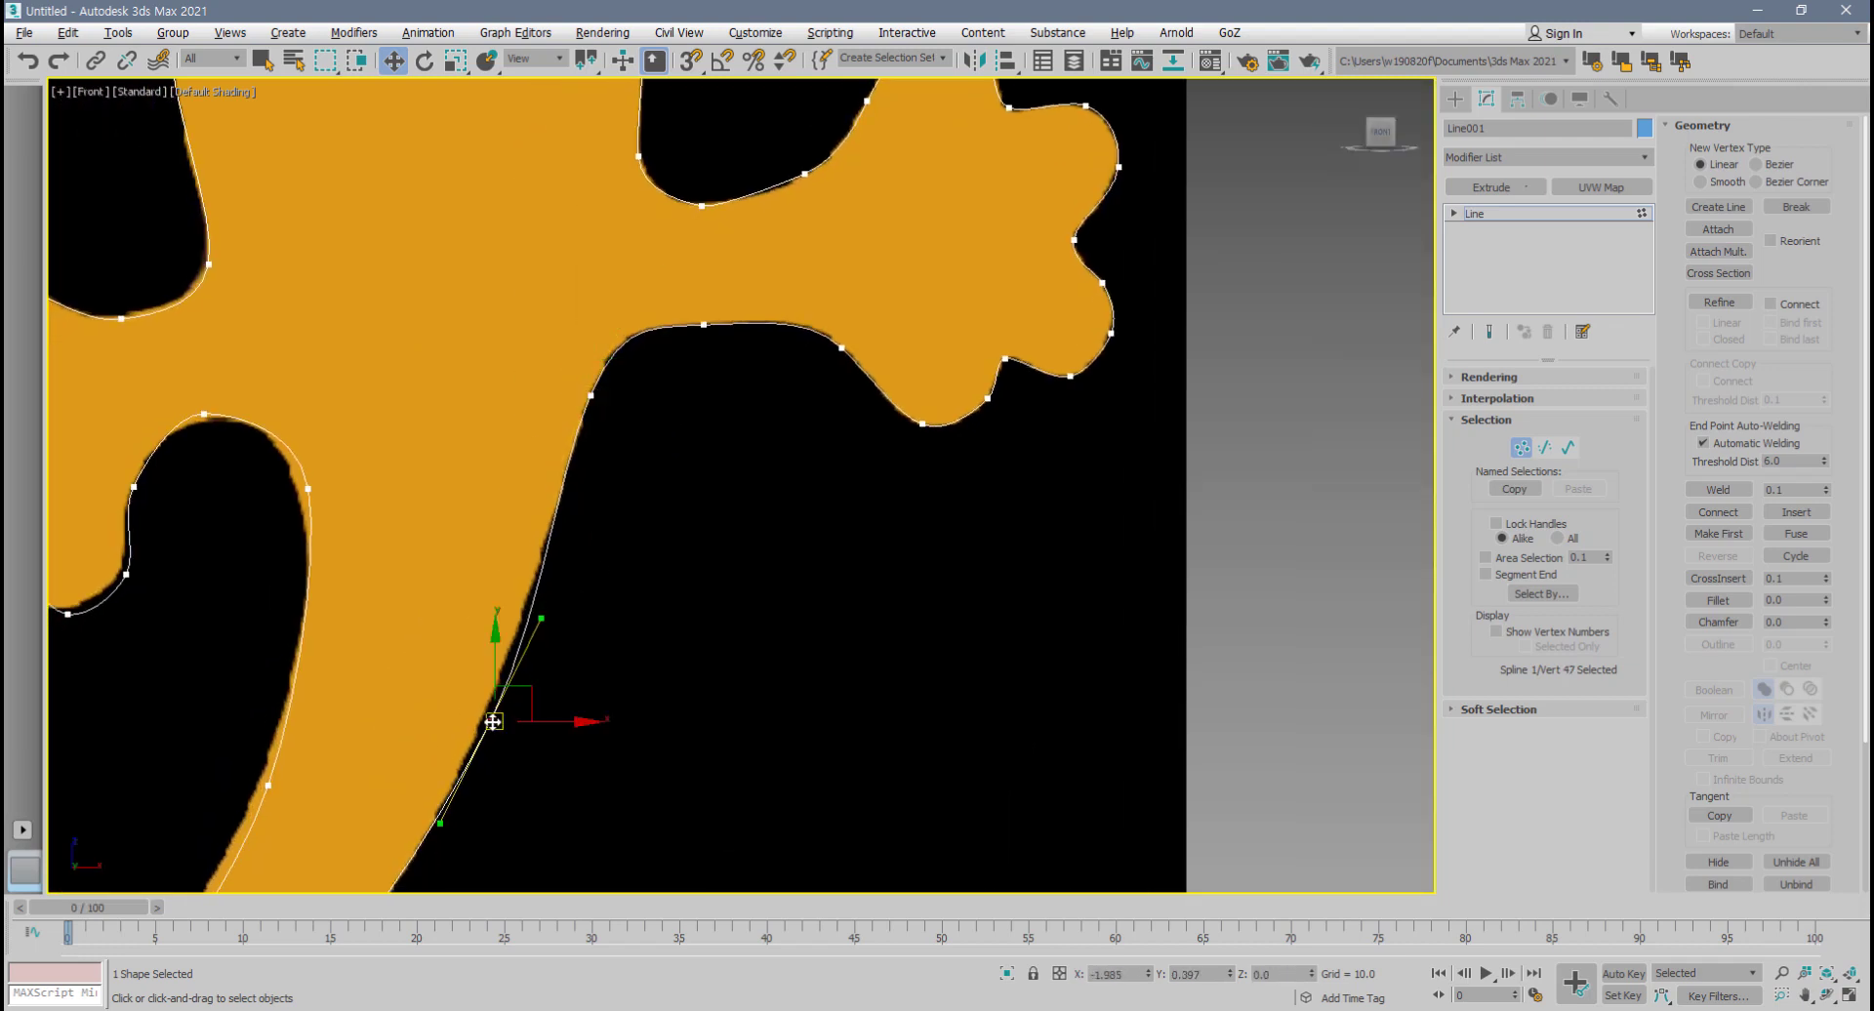
middle_click_drag(499, 723, 695, 317)
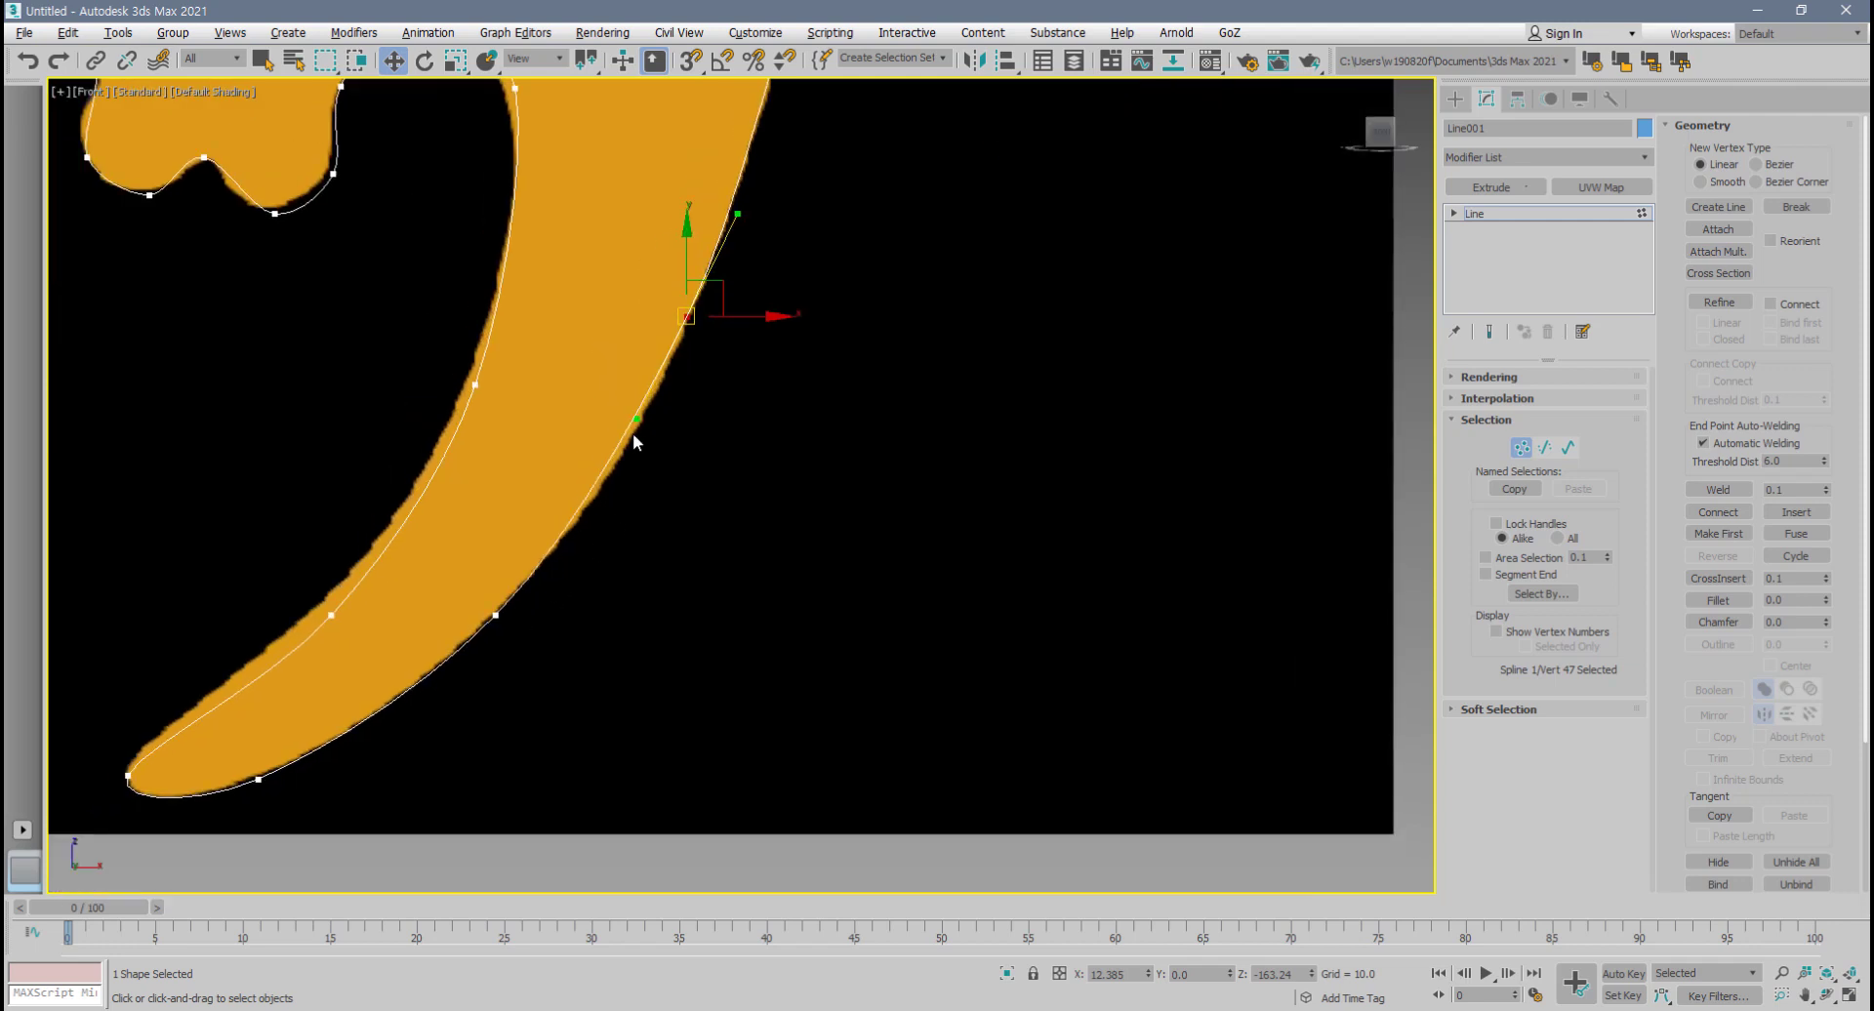
left_click_drag(637, 424, 641, 431)
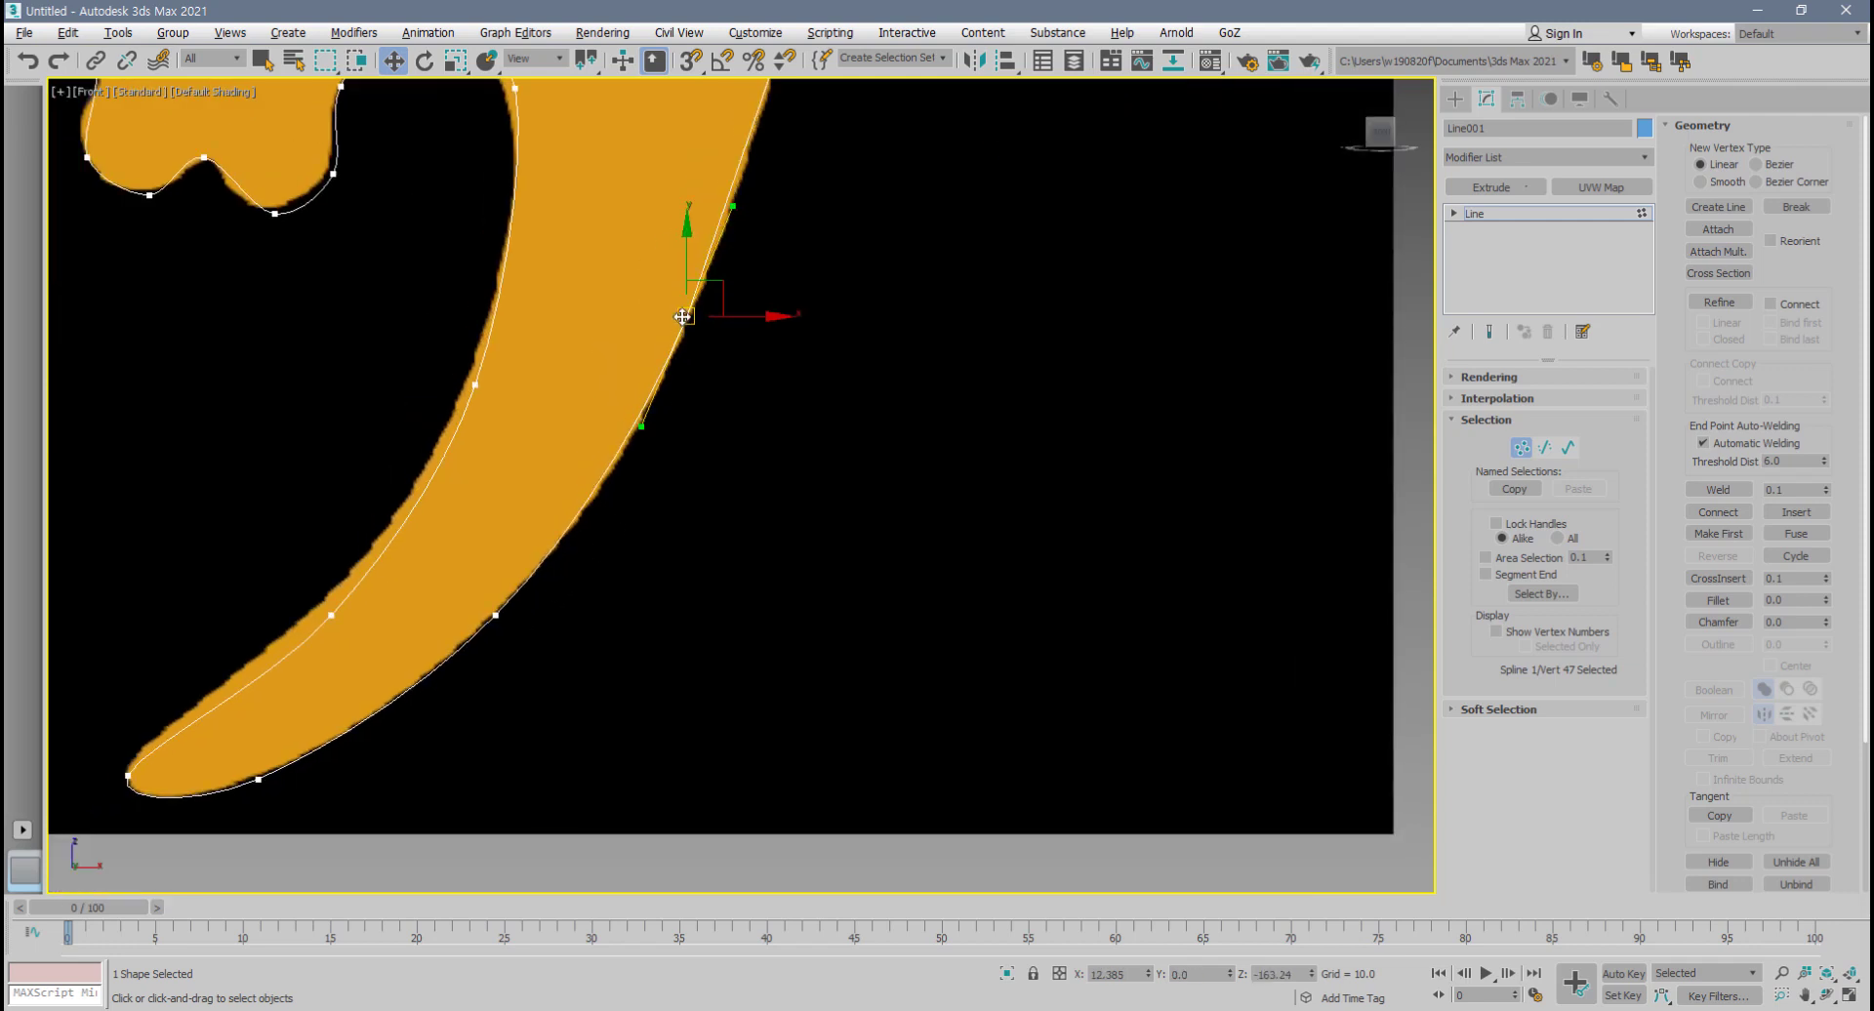
- Align the remaining vertices along the tail's outer edge and the tail-tip vertex with its Bezier handle to the image
left_click_drag(684, 316, 689, 315)
left_click(499, 613)
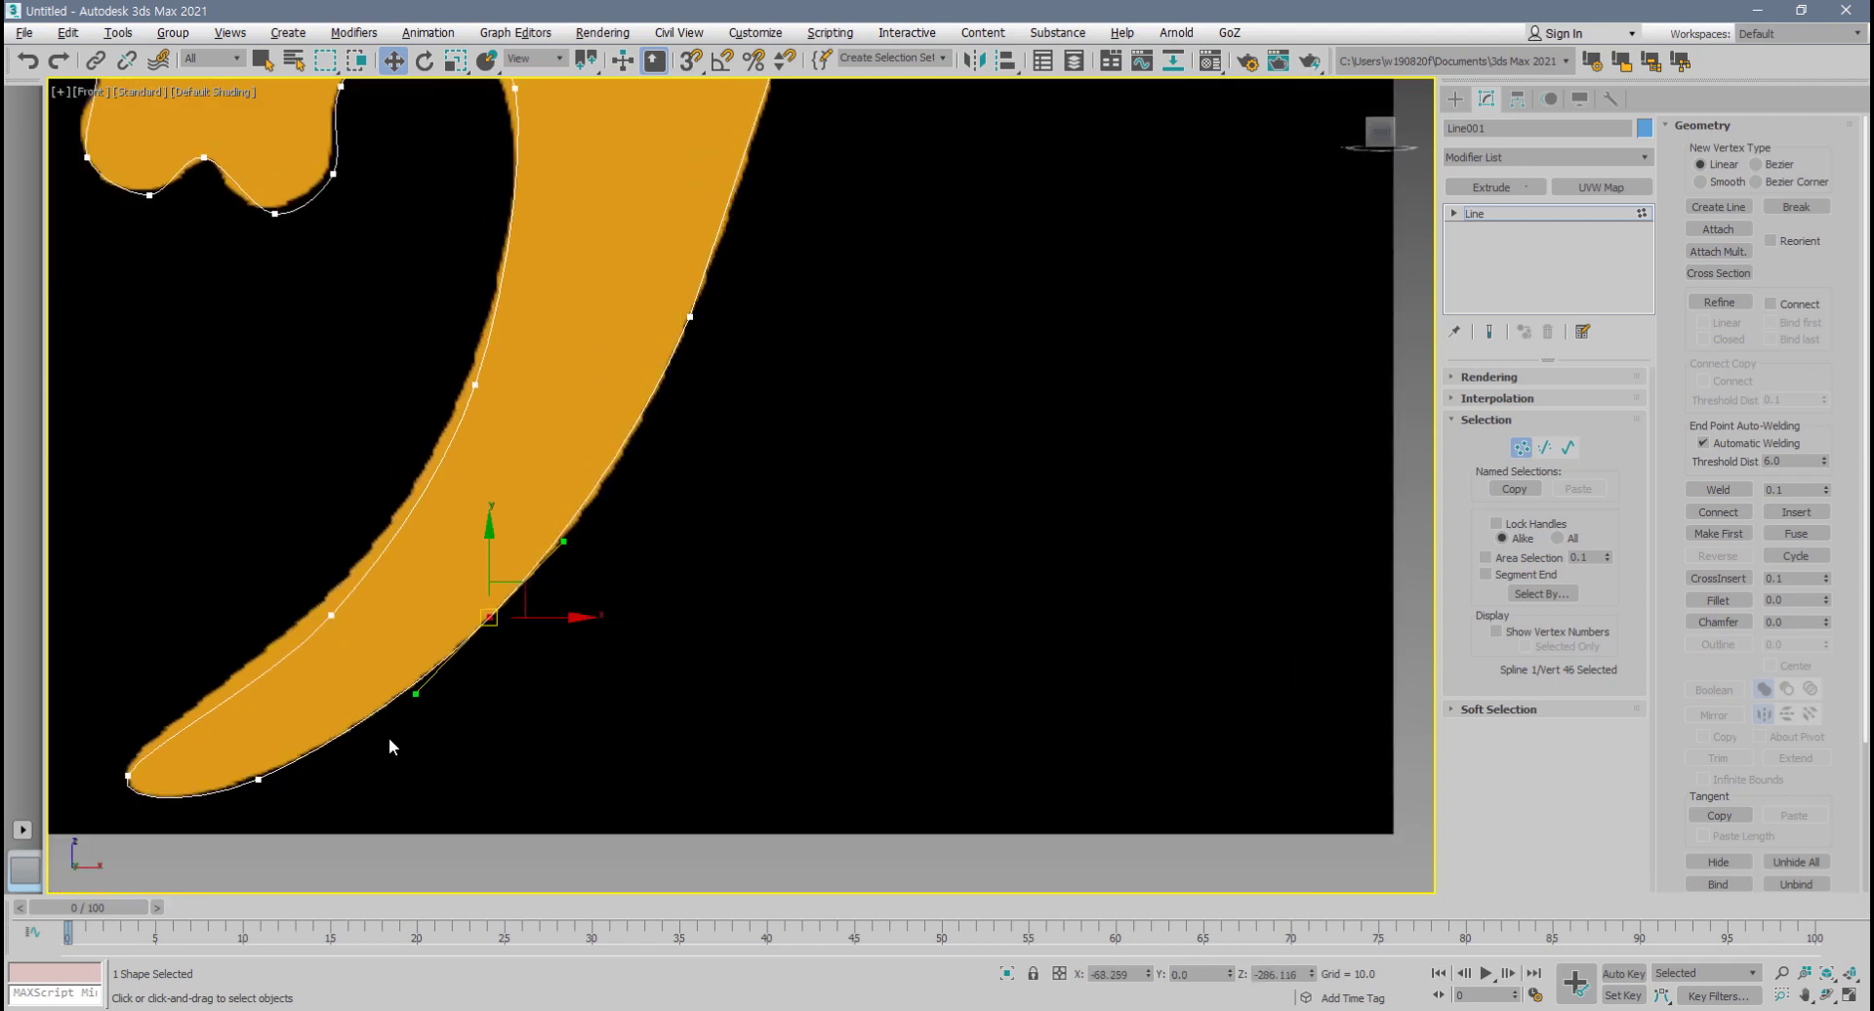
middle_click_drag(389, 736, 488, 640)
left_click(480, 627)
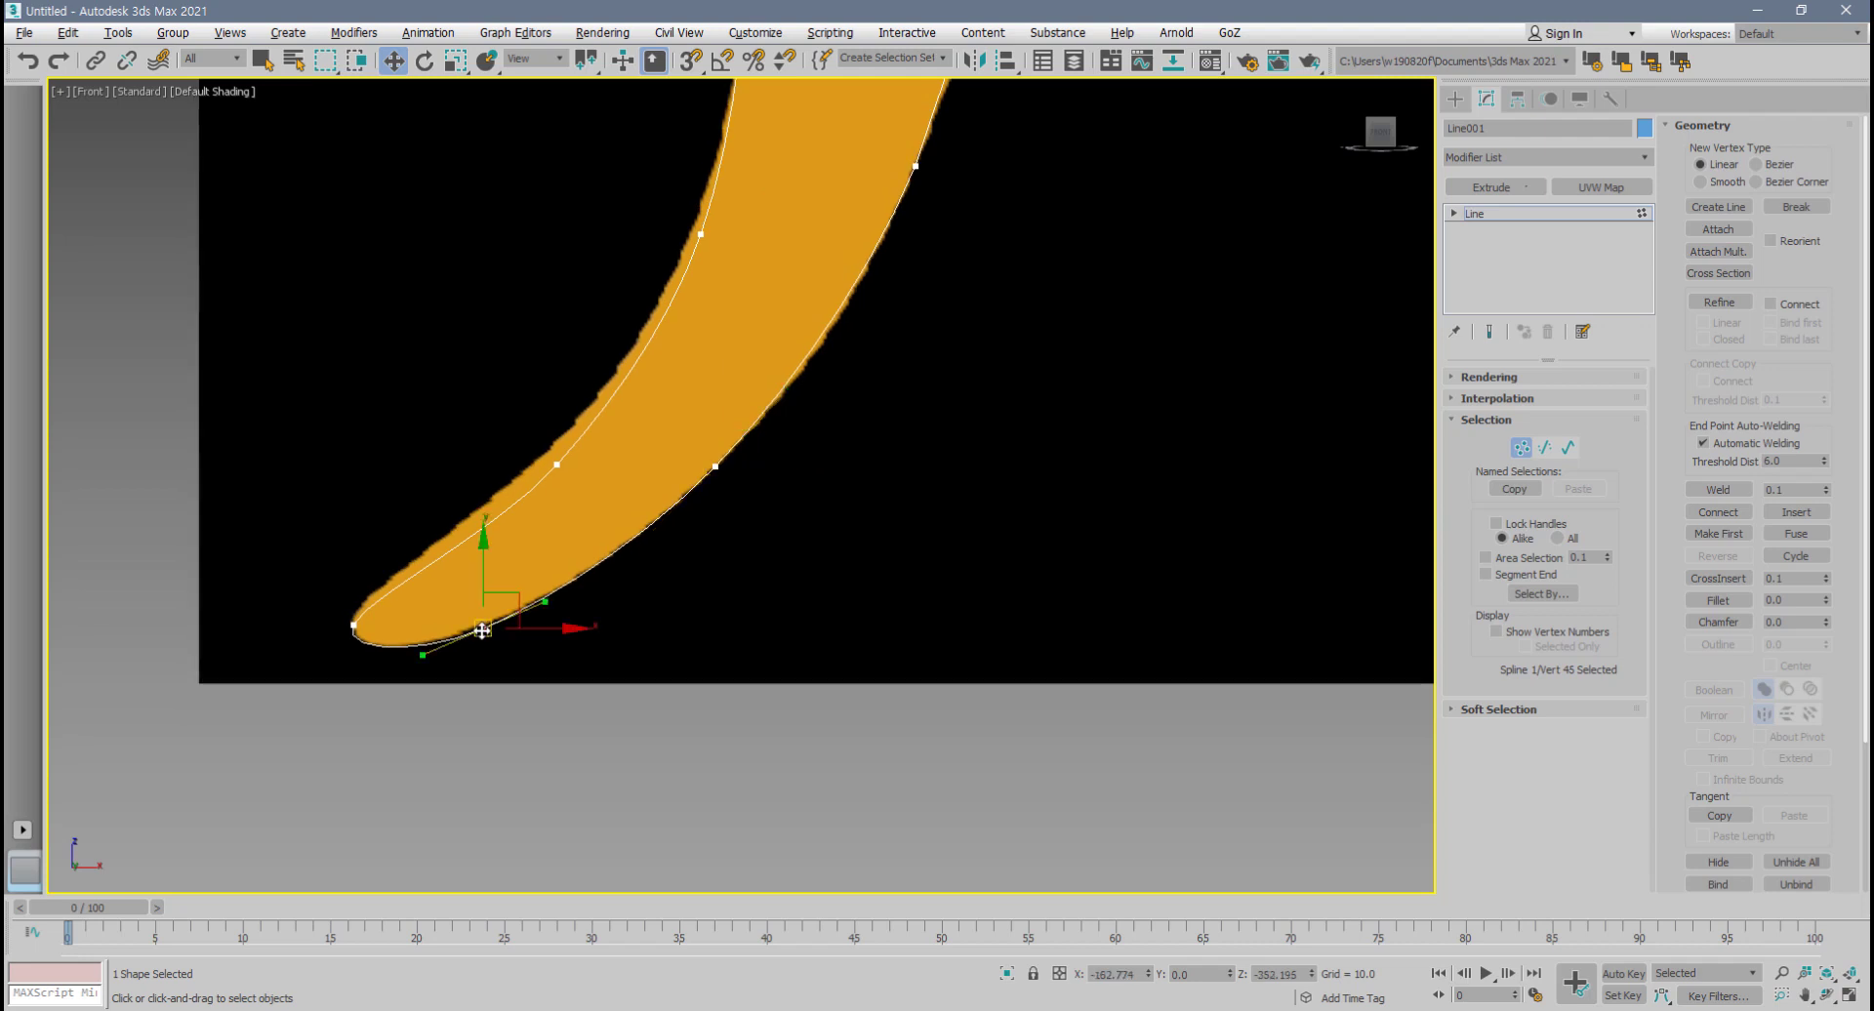
left_click(354, 617)
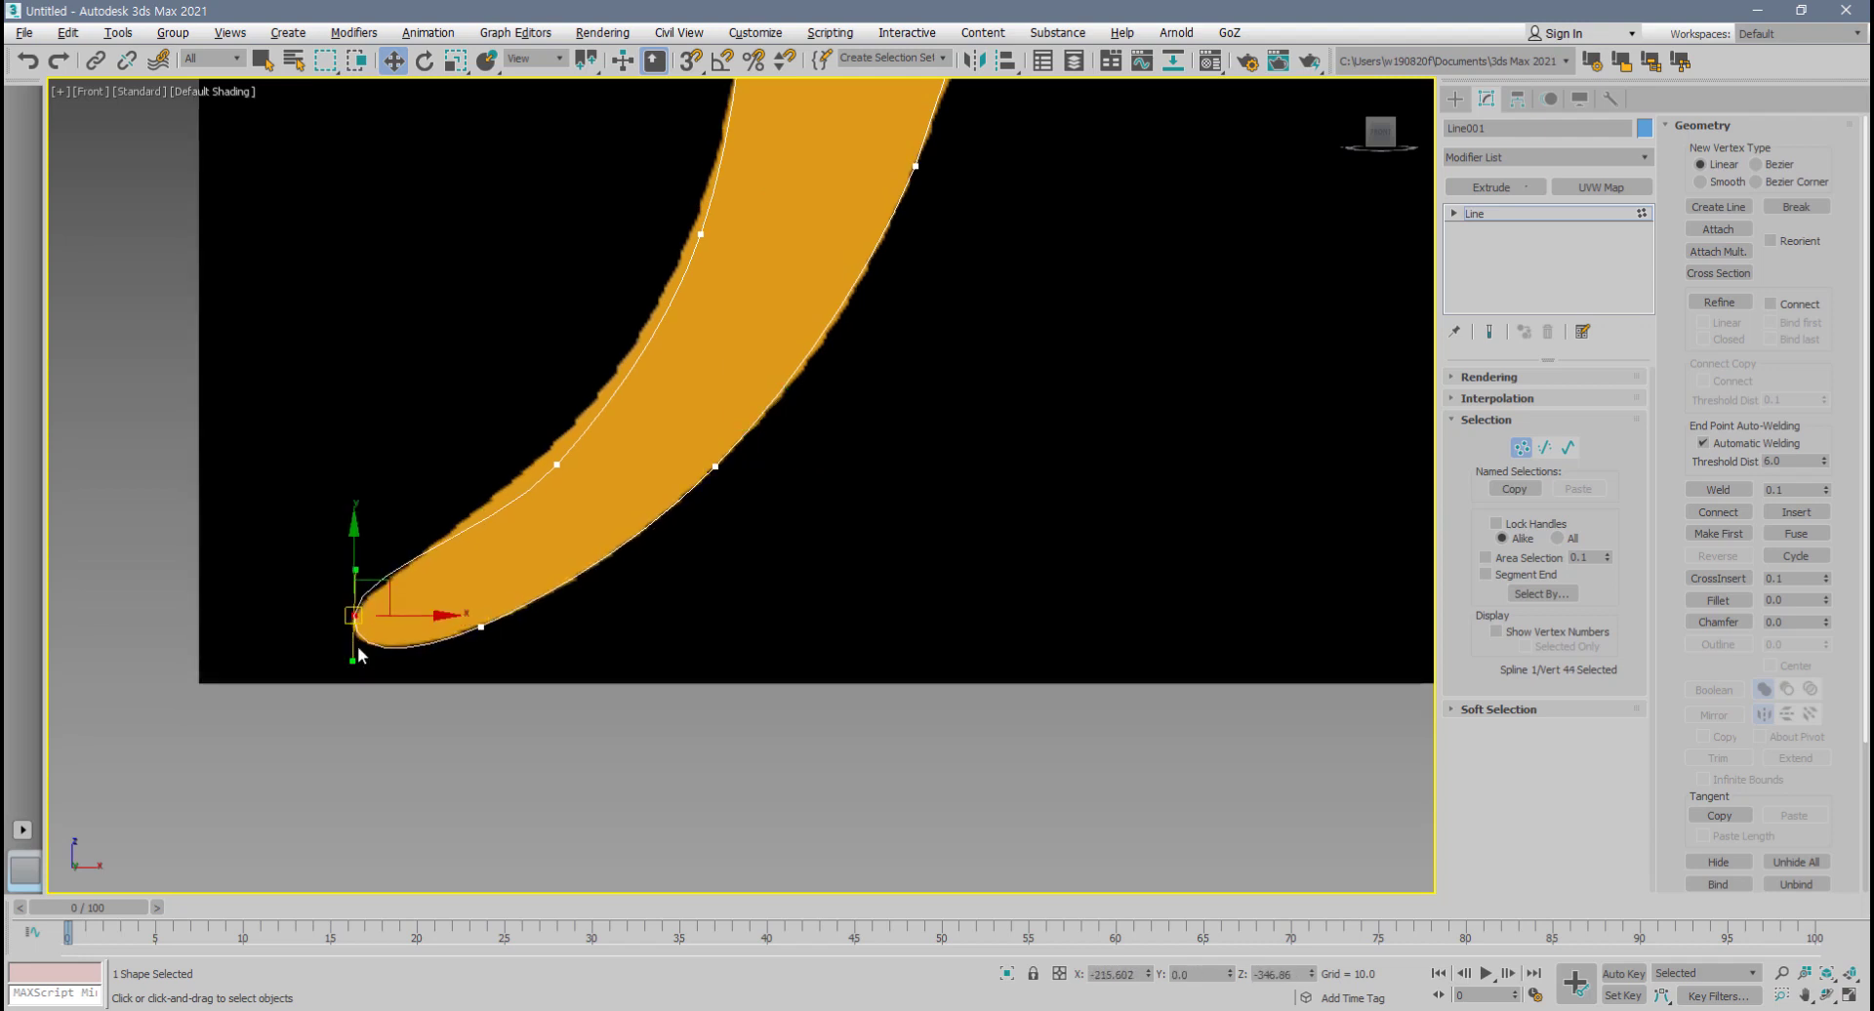
left_click_drag(358, 650, 353, 661)
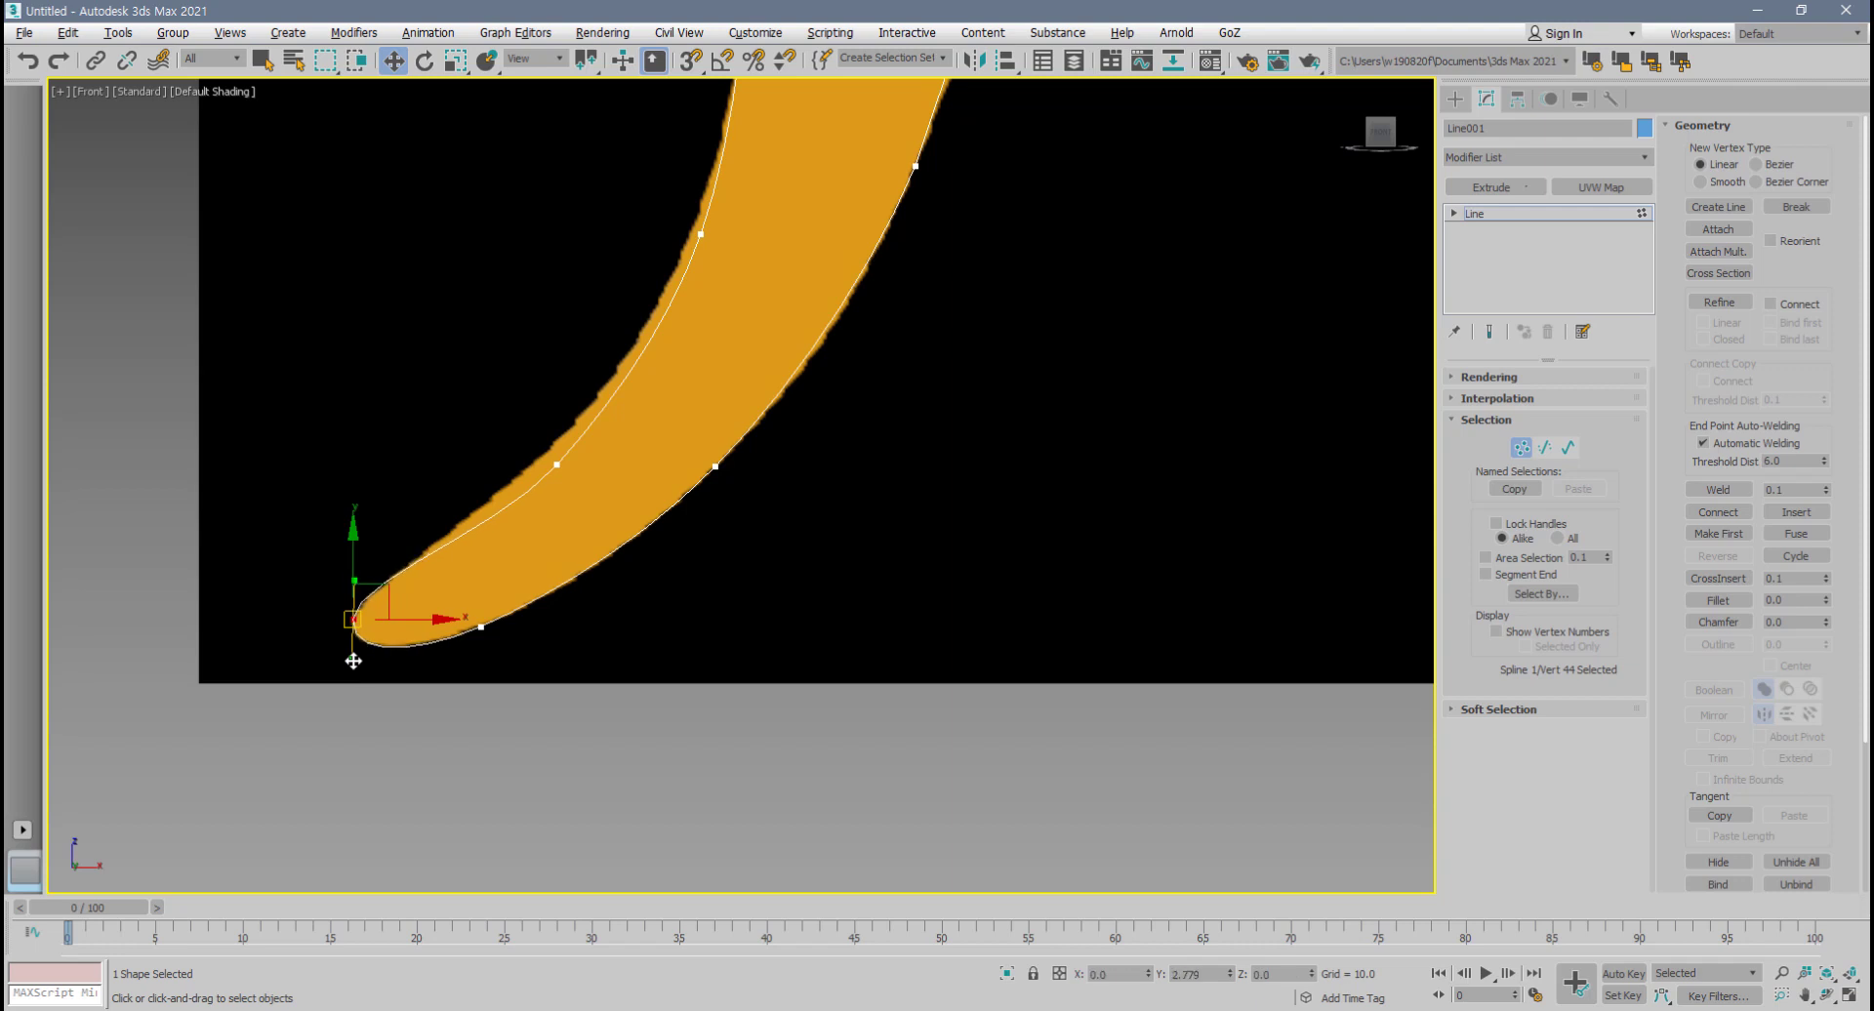
- Move the two vertices along the tail's inner edge outward onto the image edge
middle_click_drag(534, 517, 534, 564)
left_click(557, 511)
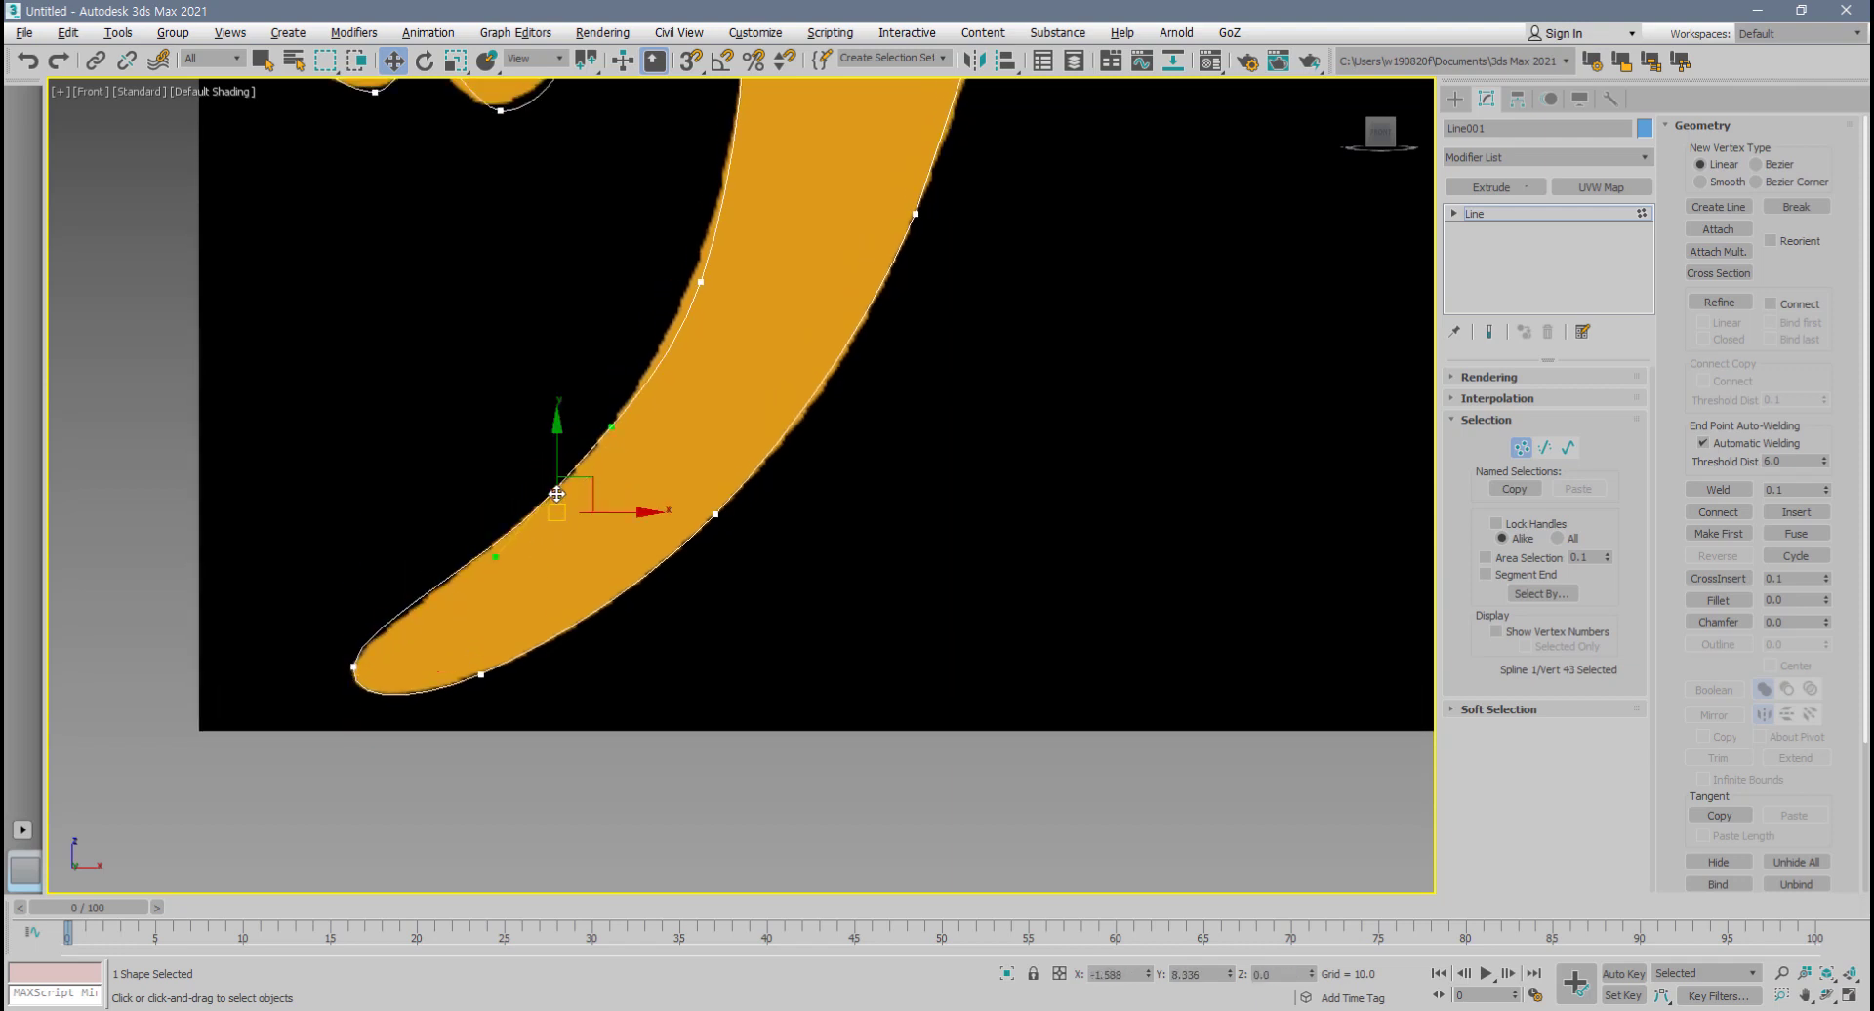
left_click_drag(556, 494, 554, 492)
middle_click_drag(681, 413, 691, 566)
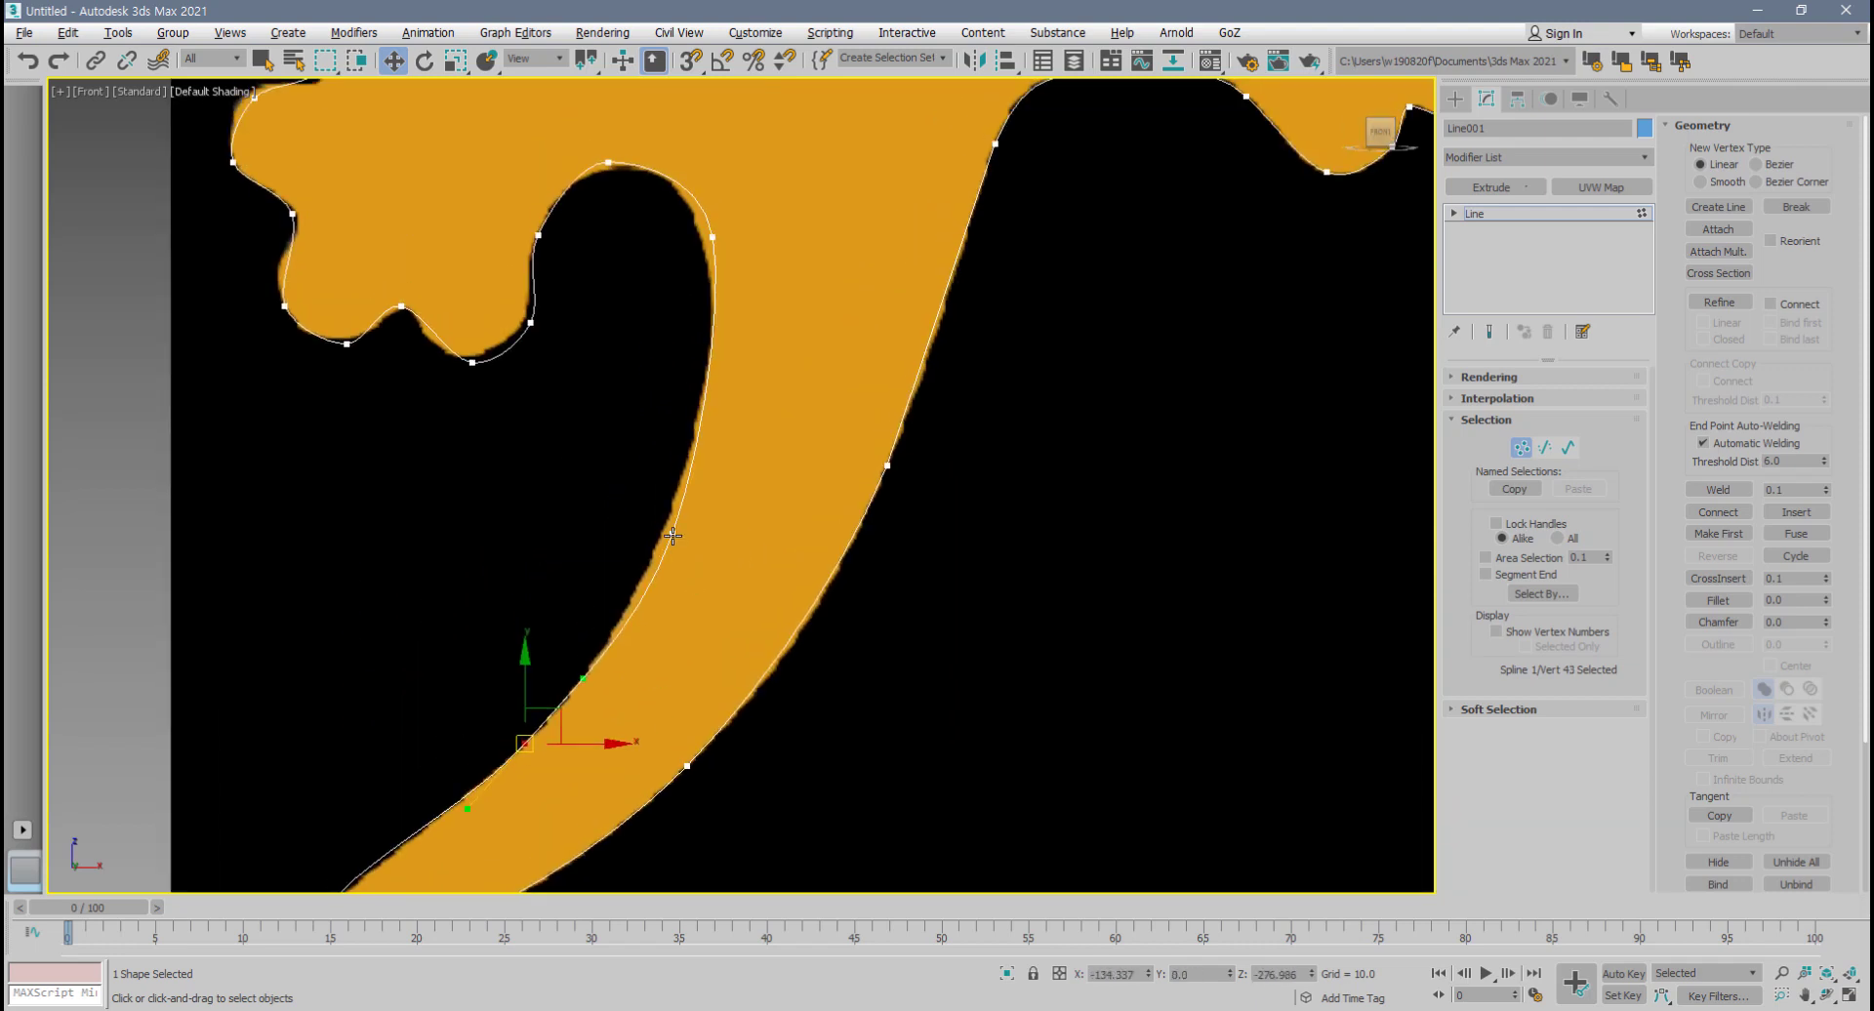
left_click(672, 534)
- Fit the vertices and handles curving from the tail's inner edge into the underside of the lower-left leg to the image
middle_click_drag(726, 236, 732, 503)
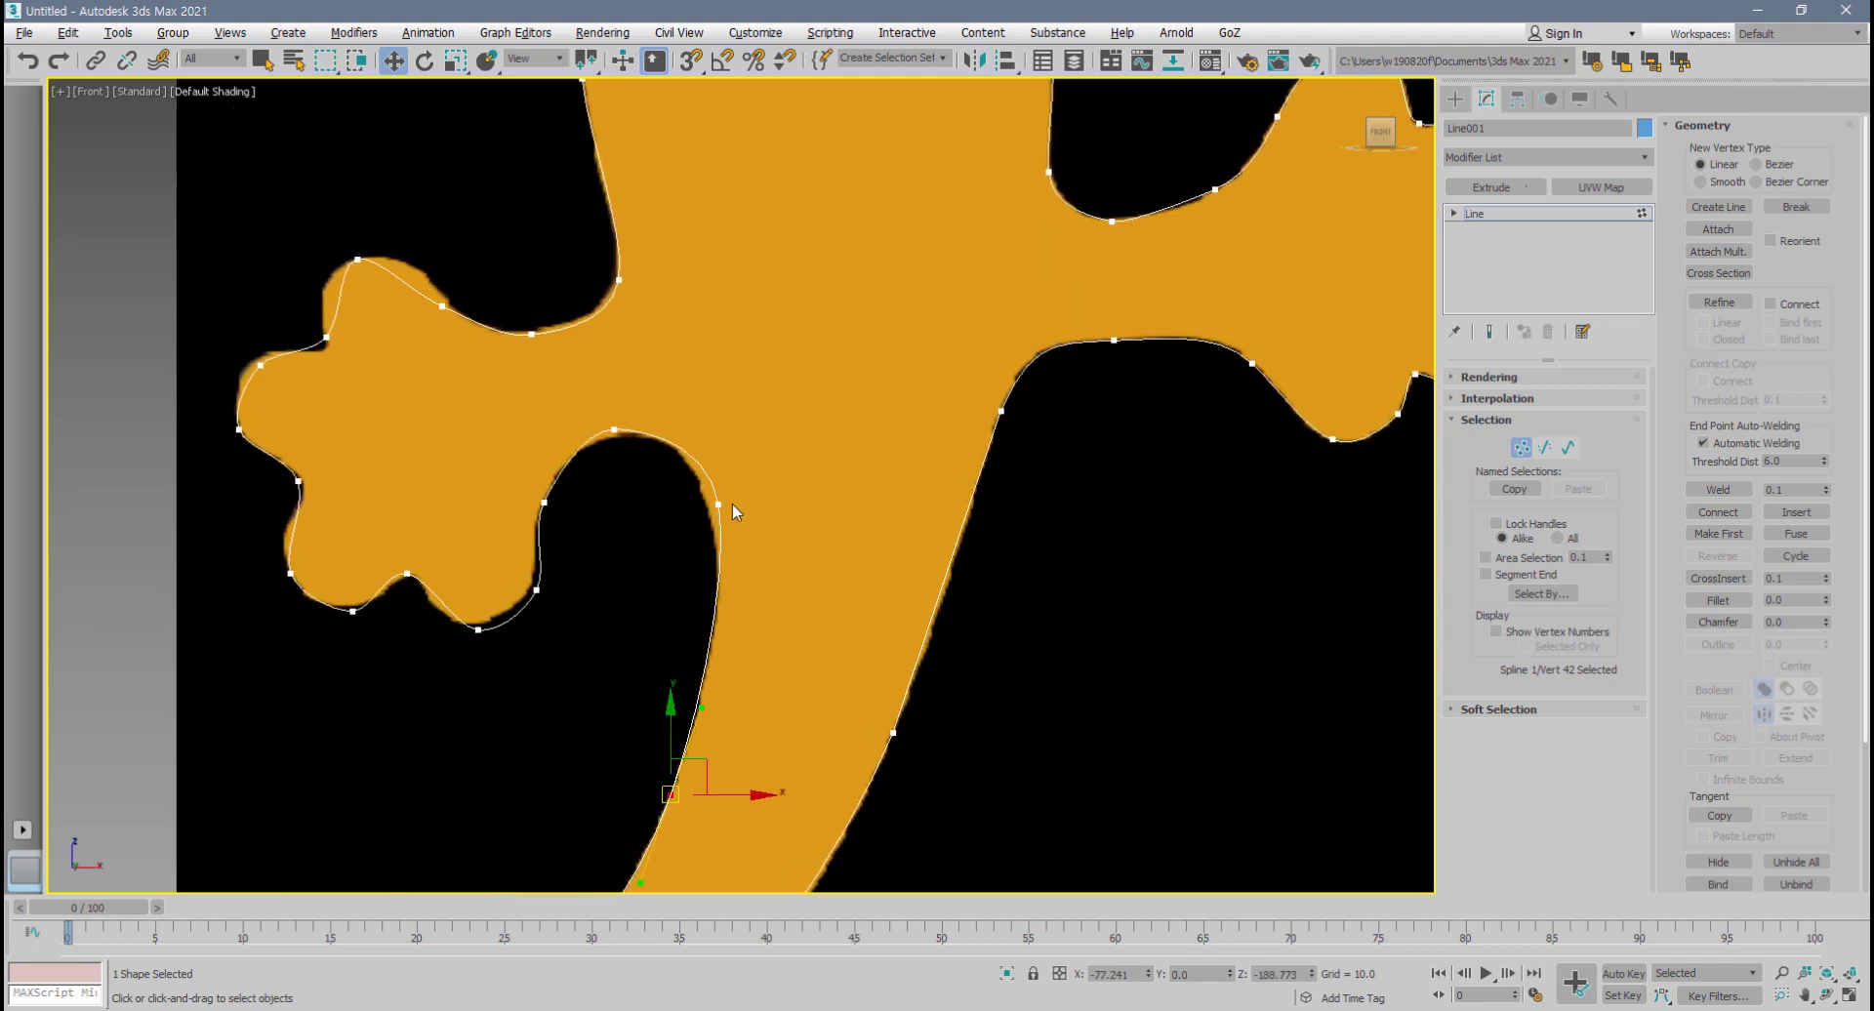
left_click_drag(719, 504, 715, 511)
left_click_drag(729, 574, 732, 580)
middle_click_drag(630, 454, 642, 535)
left_click(628, 510)
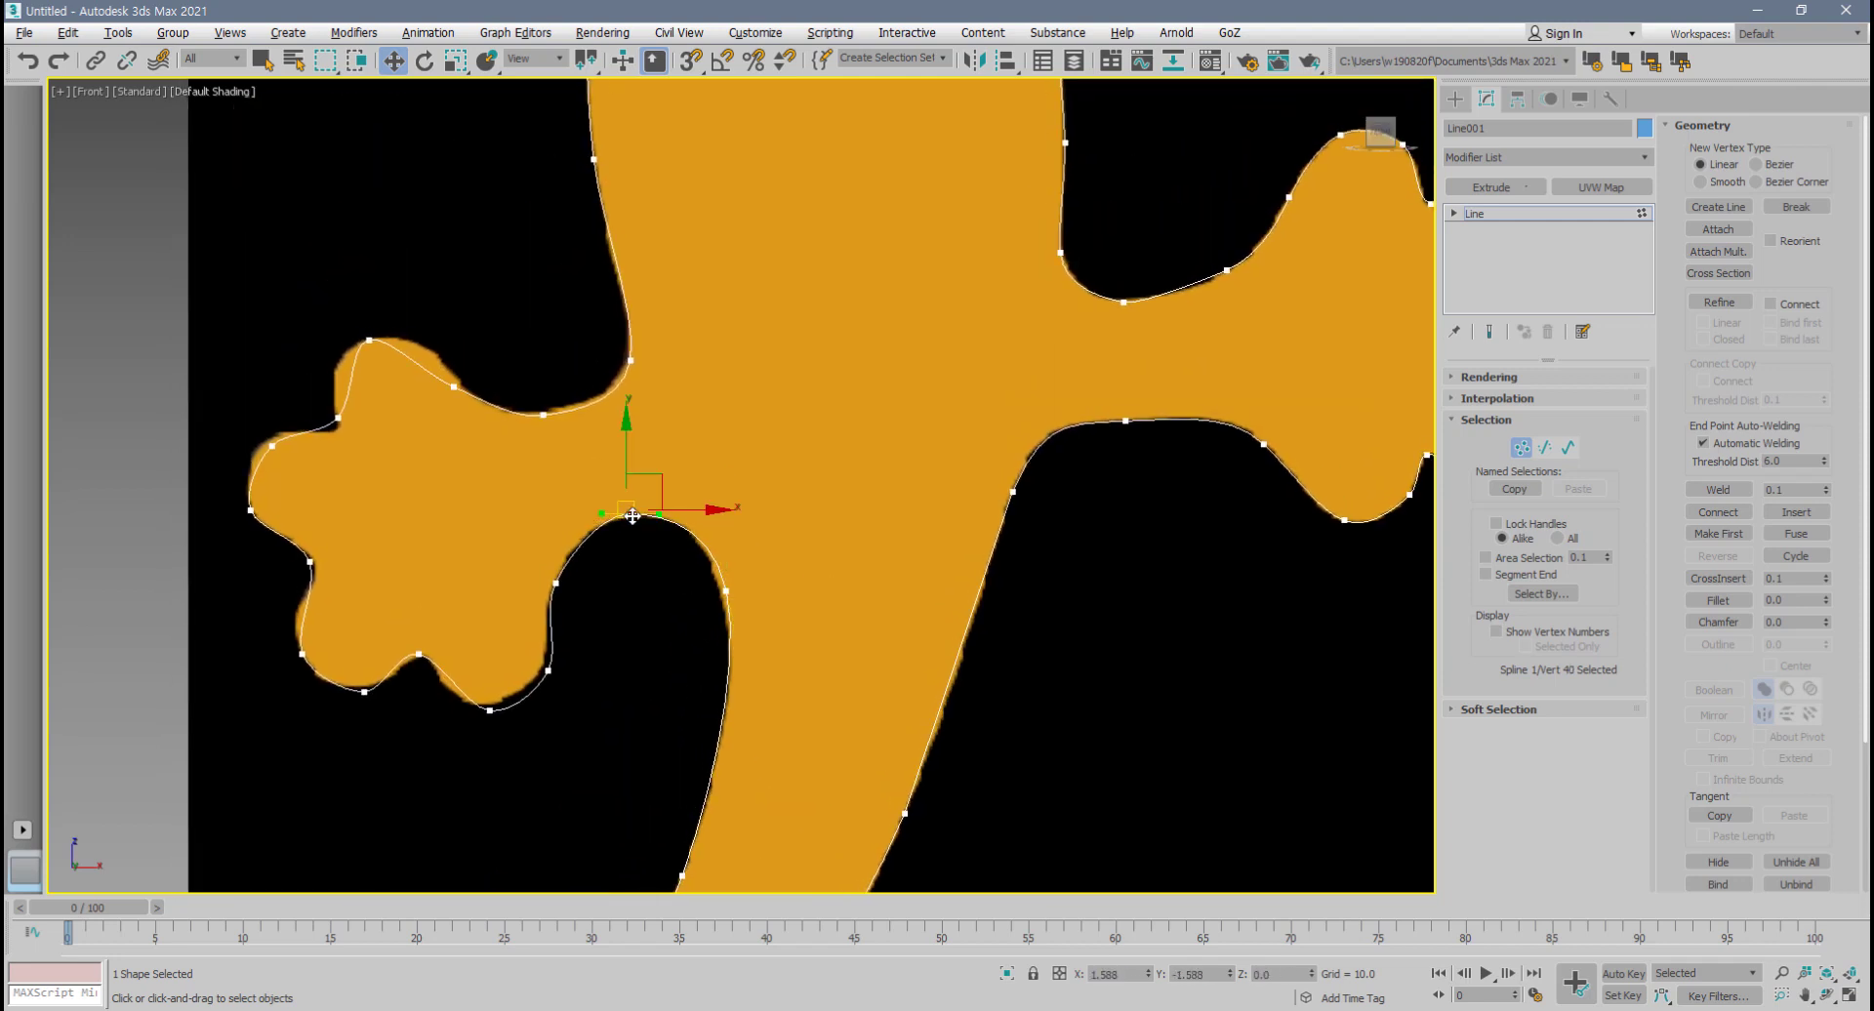
left_click(555, 582)
- Nudge the vertex on the upper edge of the lower-right leg, just before the foot, onto the image edge
scroll(1012, 455, "down", 5)
scroll(1012, 456, "up", 5)
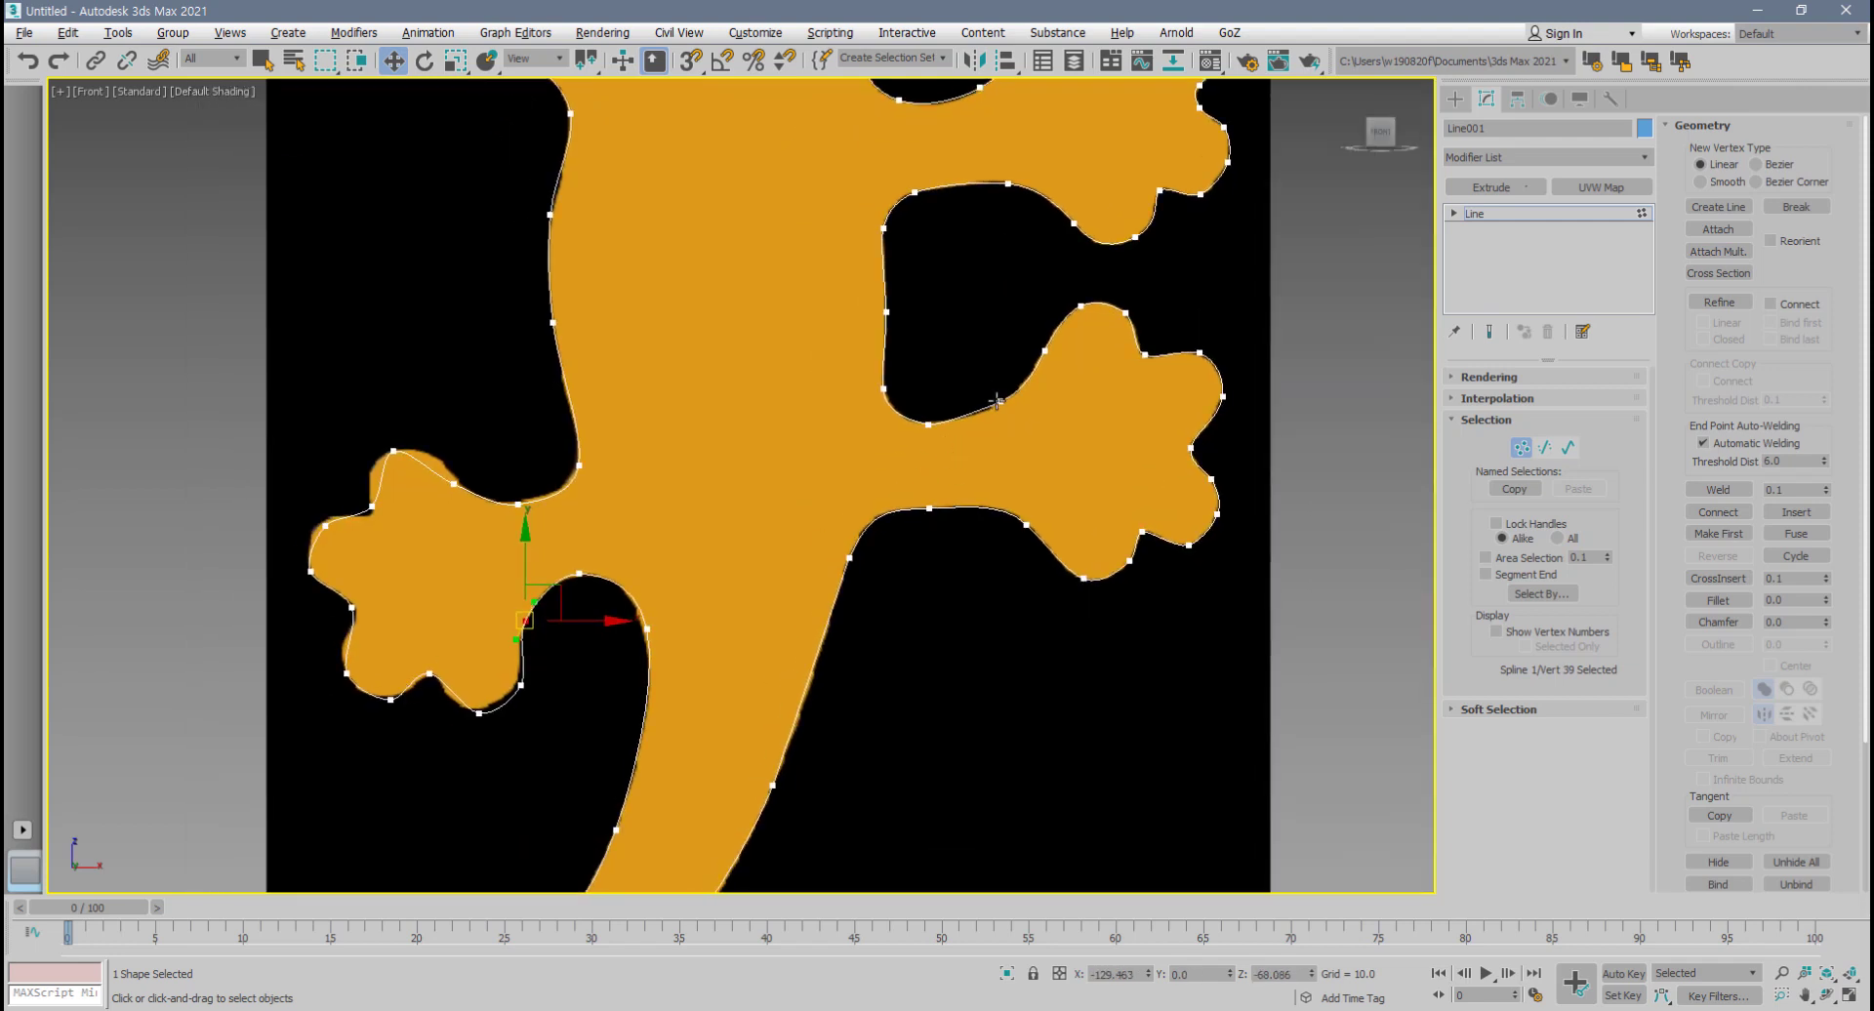
left_click(996, 400)
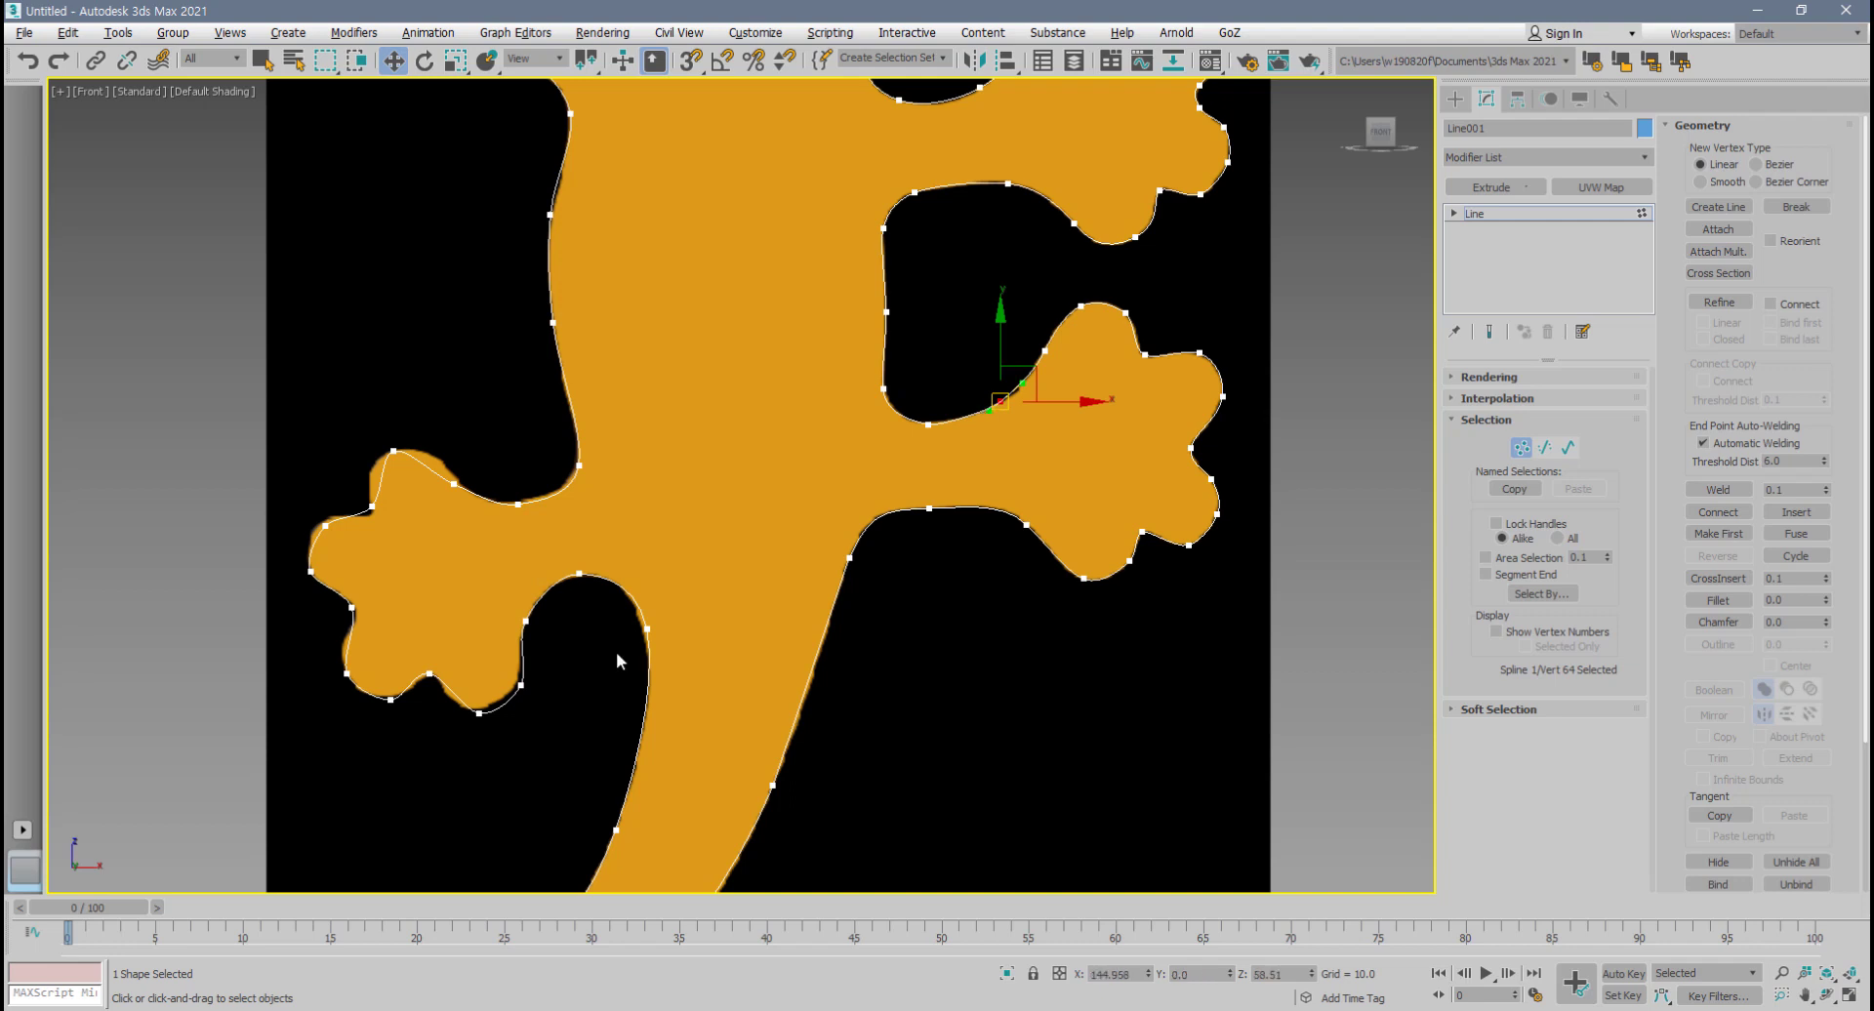
- Reposition the vertices around the lower-left foot's toe nearest the tail and the notch beside it to follow the image
middle_click_drag(616, 652, 675, 607)
scroll(609, 613, "up", 3)
left_click(520, 685)
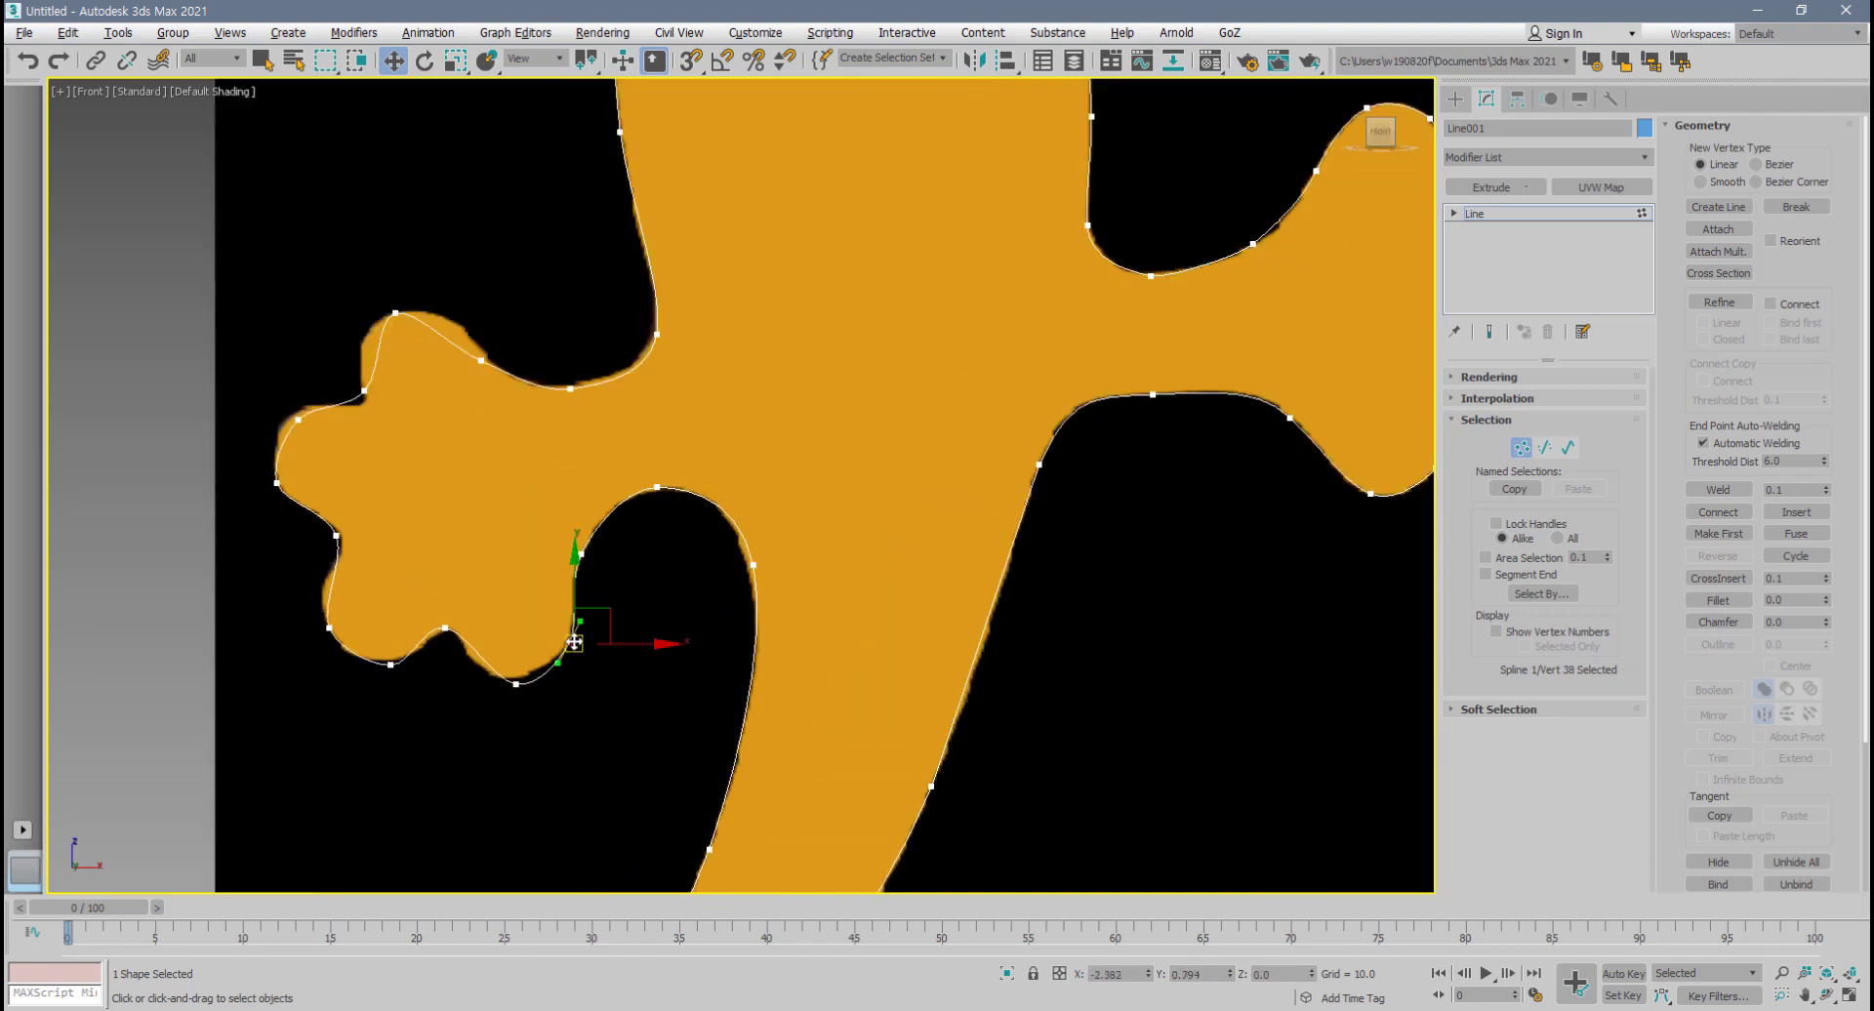
left_click(510, 680)
left_click(446, 627)
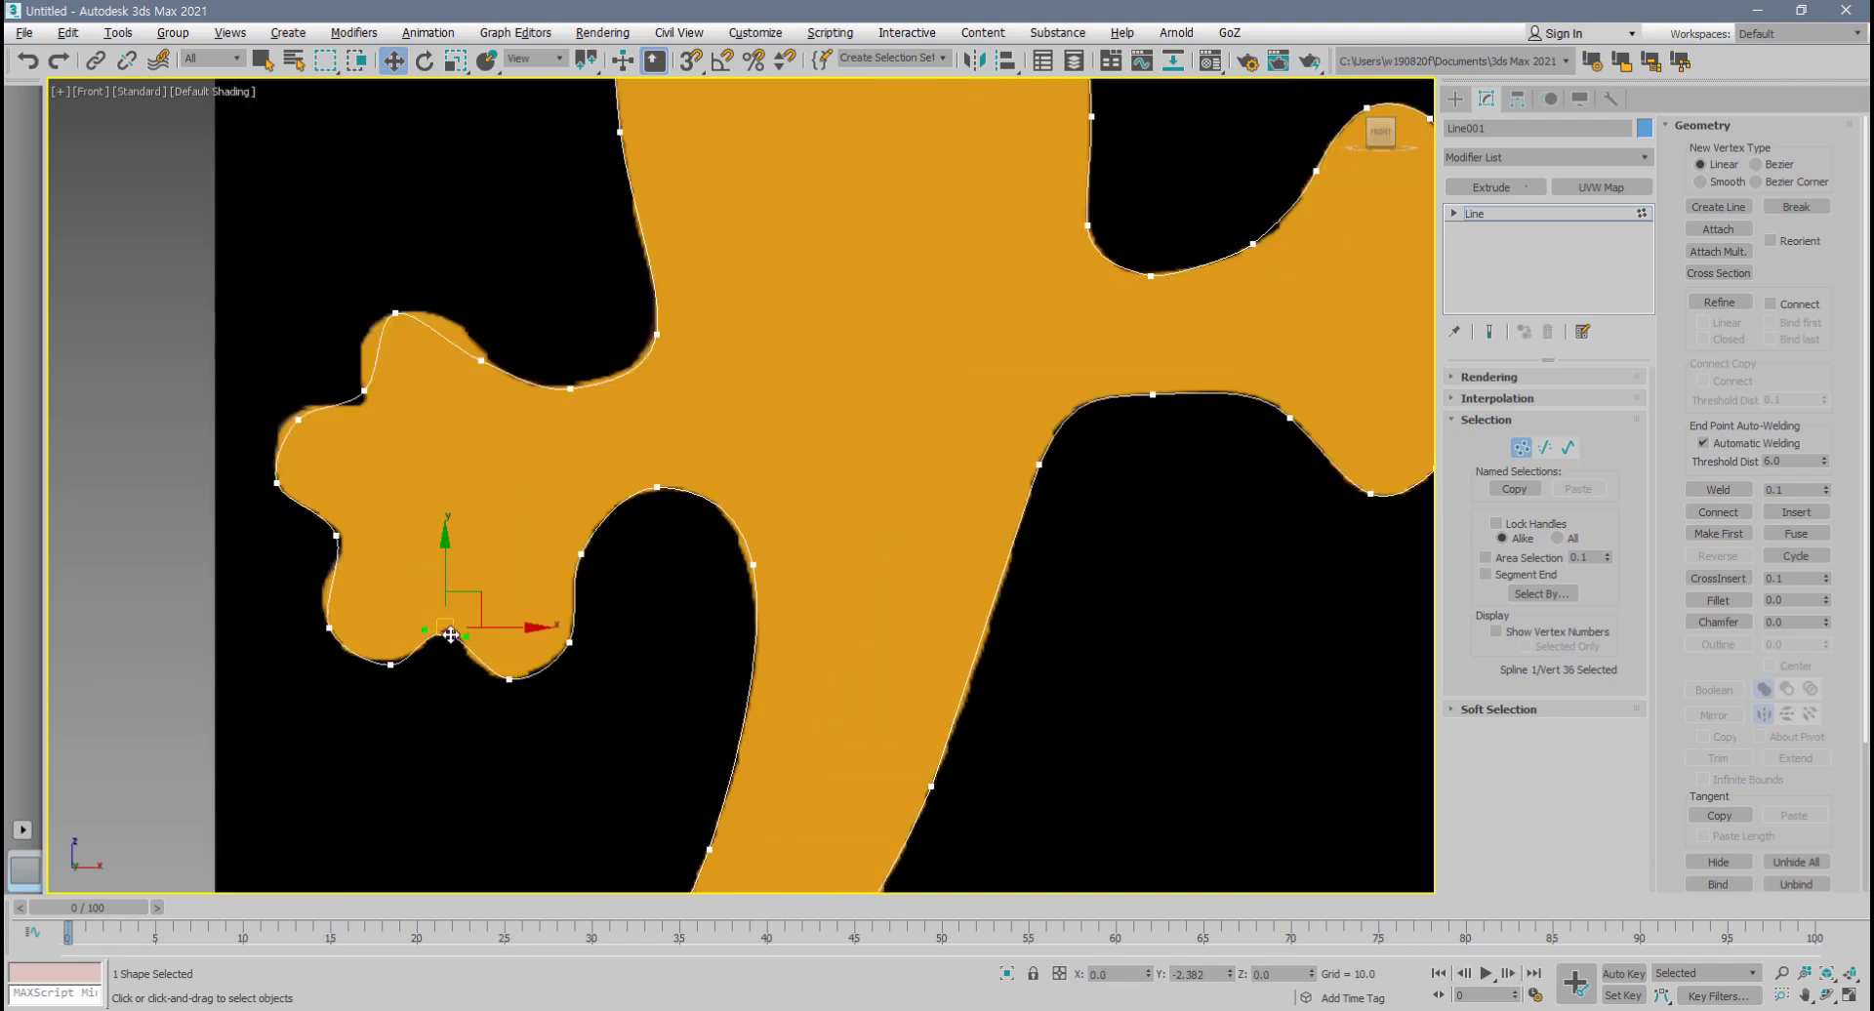
- Shift the bottom vertex of the toe nearest the tail and lengthen its Bezier handles to round the curve along the image
scroll(476, 678, "up", 5)
left_click(616, 696)
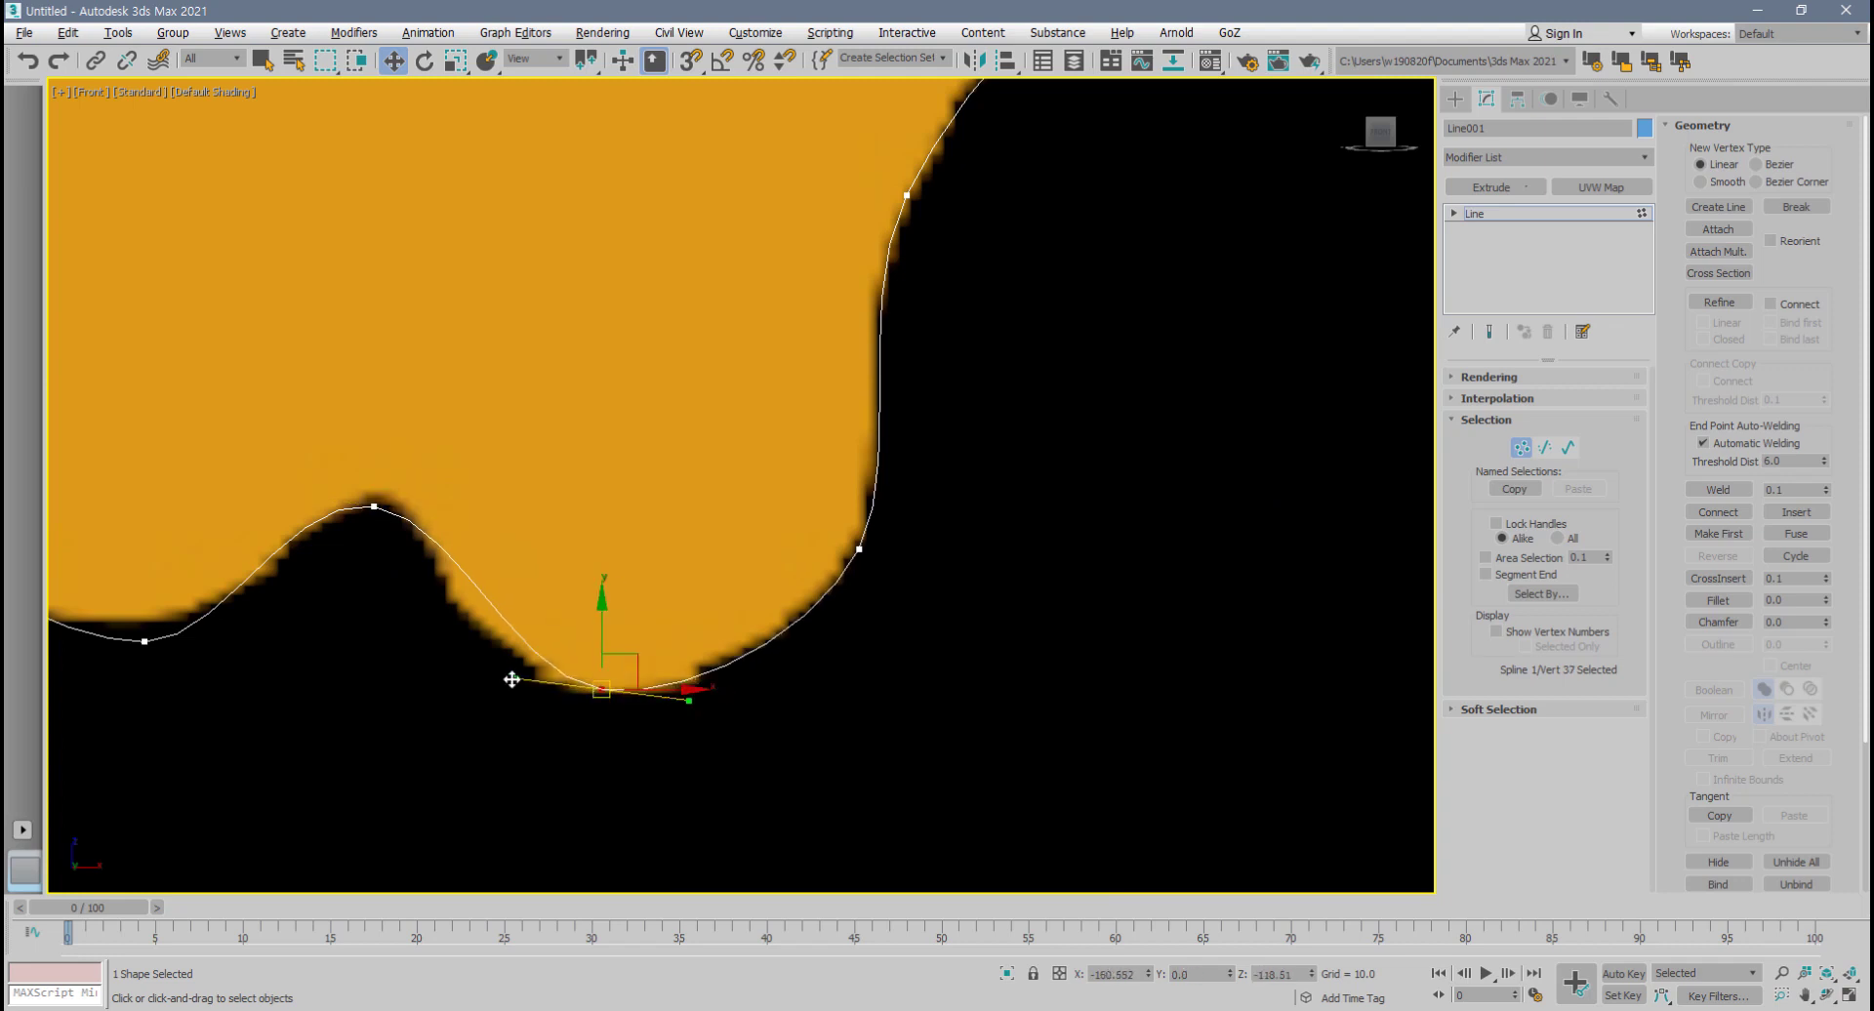
left_click_drag(601, 690, 591, 691)
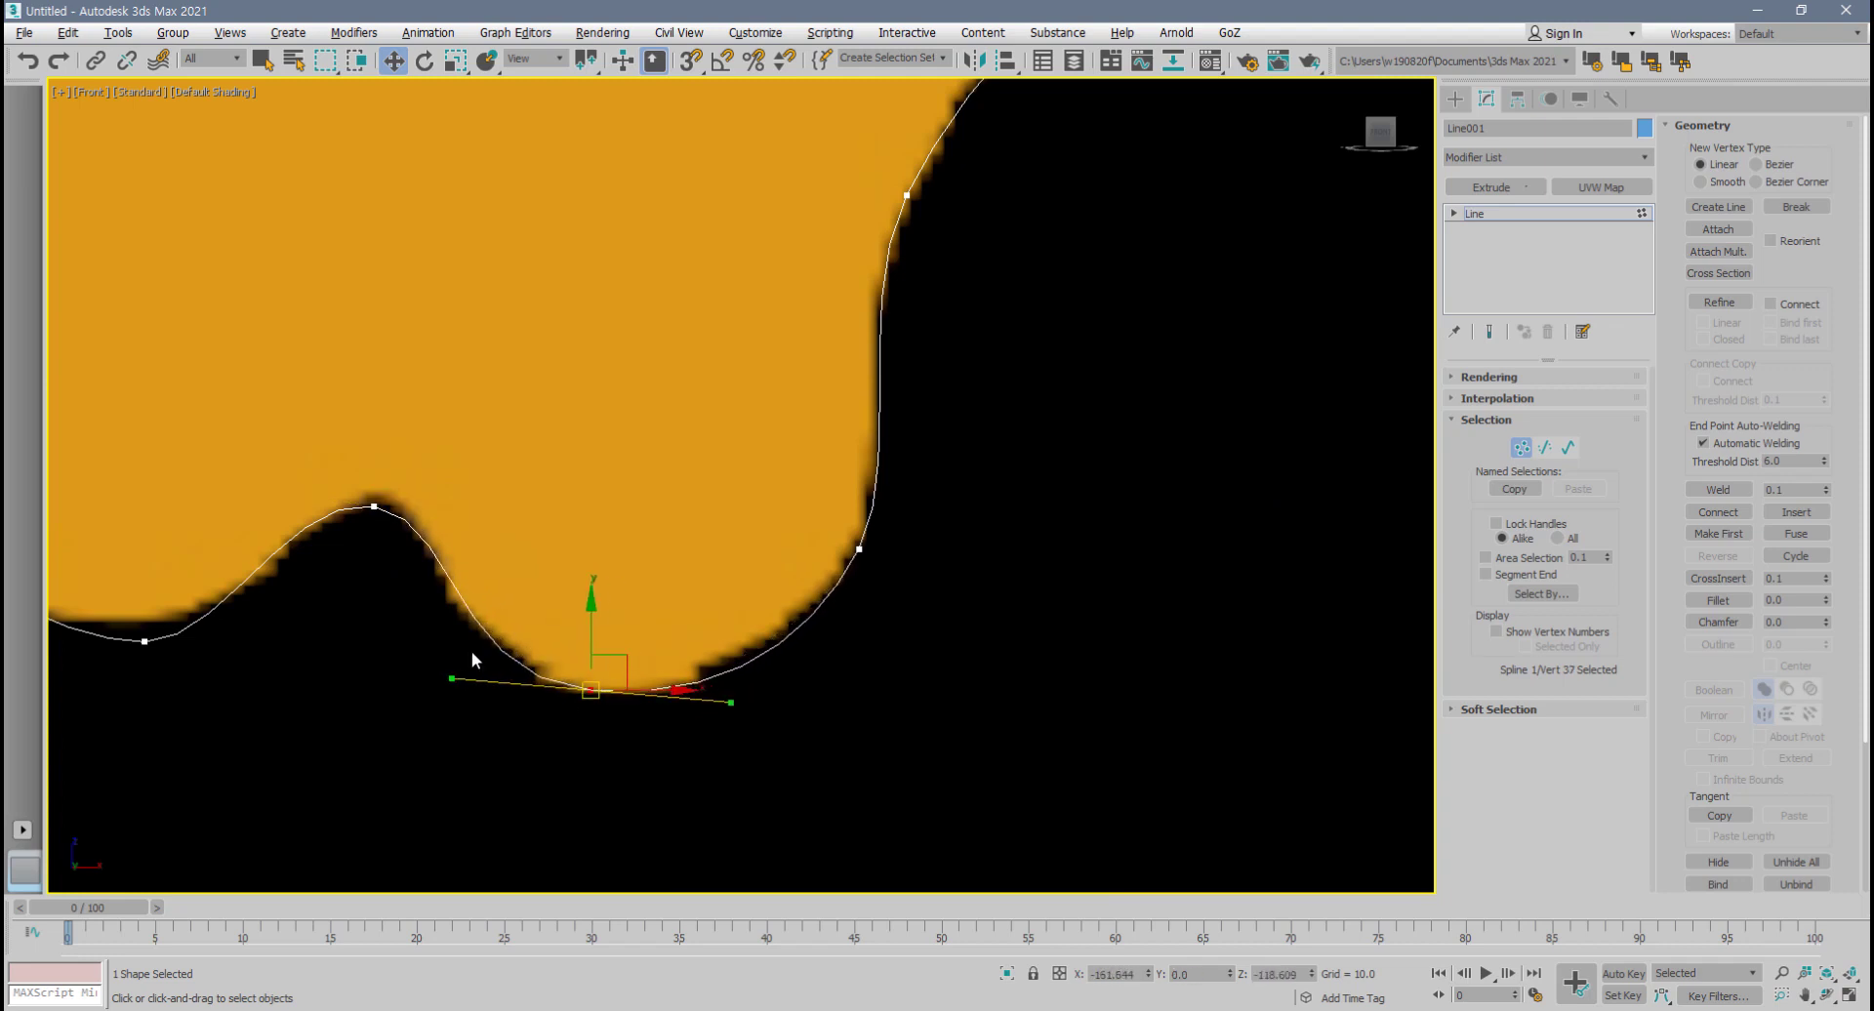
- Adjust the bottom vertex of the lower-left foot's second toe from the tail to fit the image edge
middle_click_drag(472, 653, 729, 614)
left_click(400, 603)
middle_click_drag(319, 582, 505, 628)
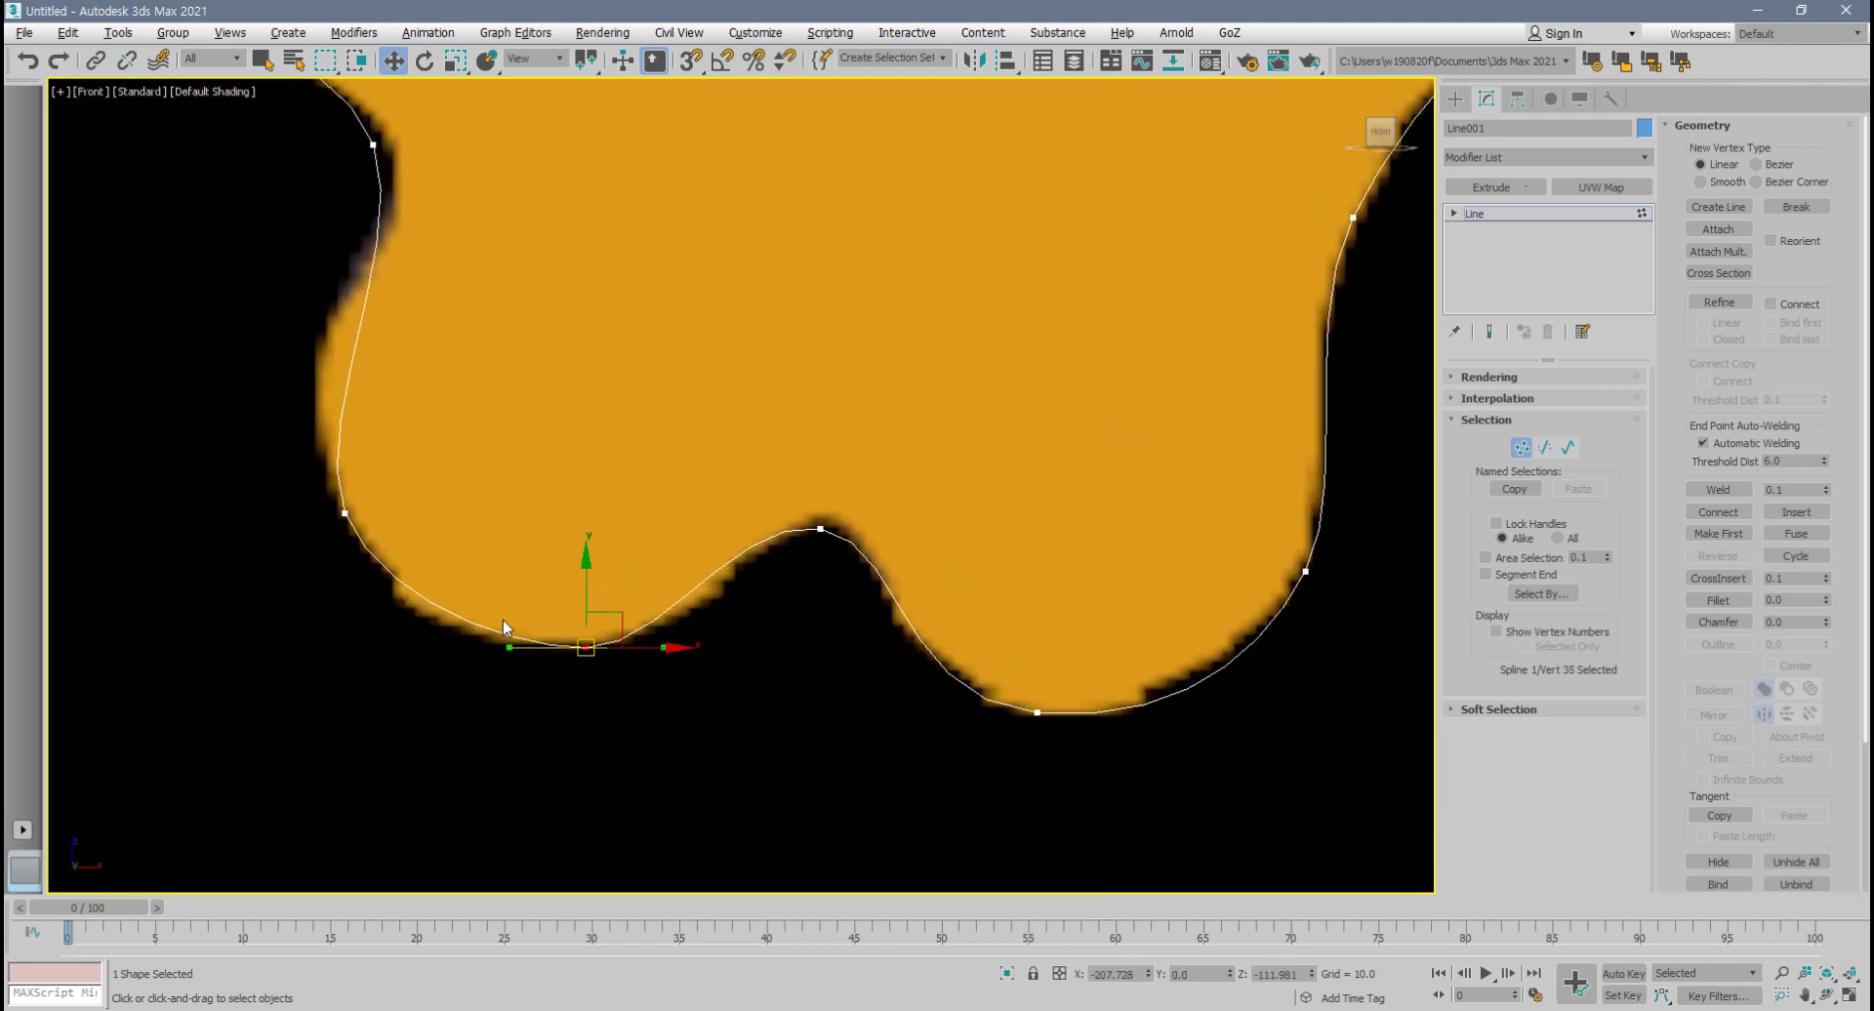
- Adjust the spline vertices and Bezier handles around the lower-left limb's bottom-left lobe to follow the orange outline
left_click_drag(348, 522, 341, 516)
left_click_drag(377, 597, 399, 629)
middle_click_drag(309, 432, 363, 568)
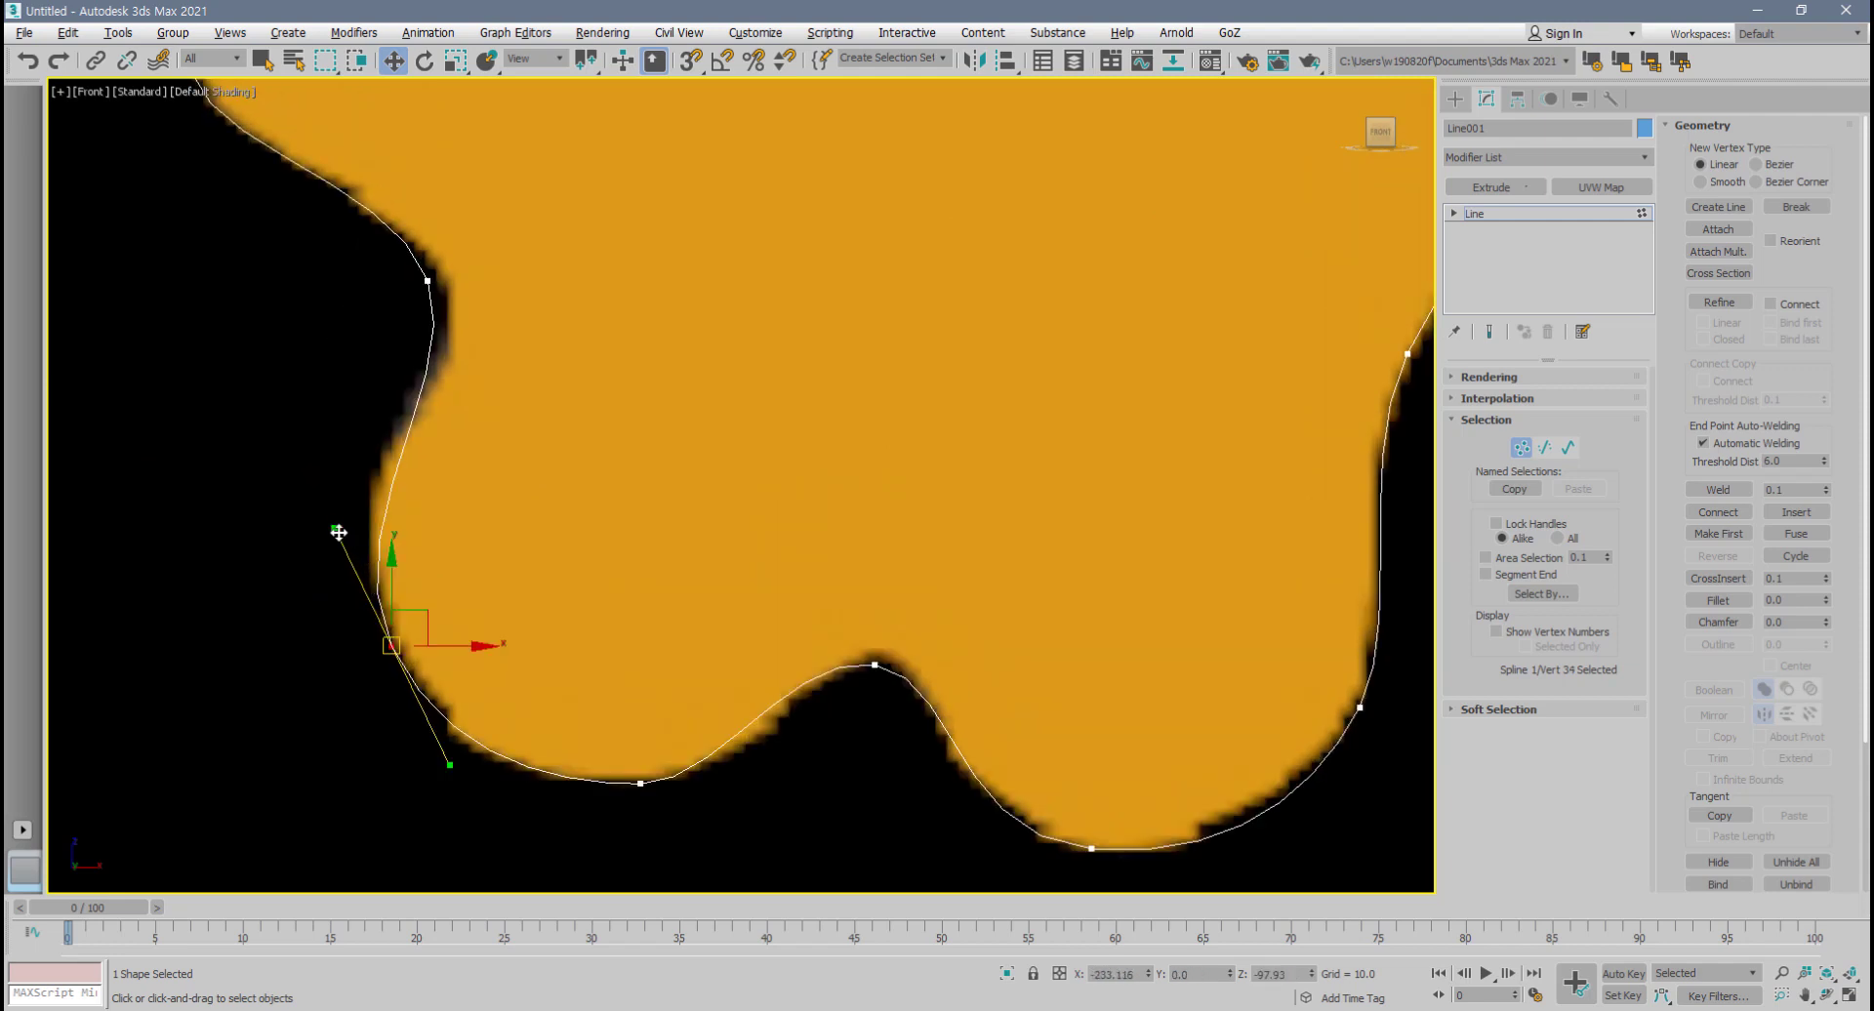
left_click_drag(339, 532, 326, 502)
middle_click_drag(422, 324, 543, 624)
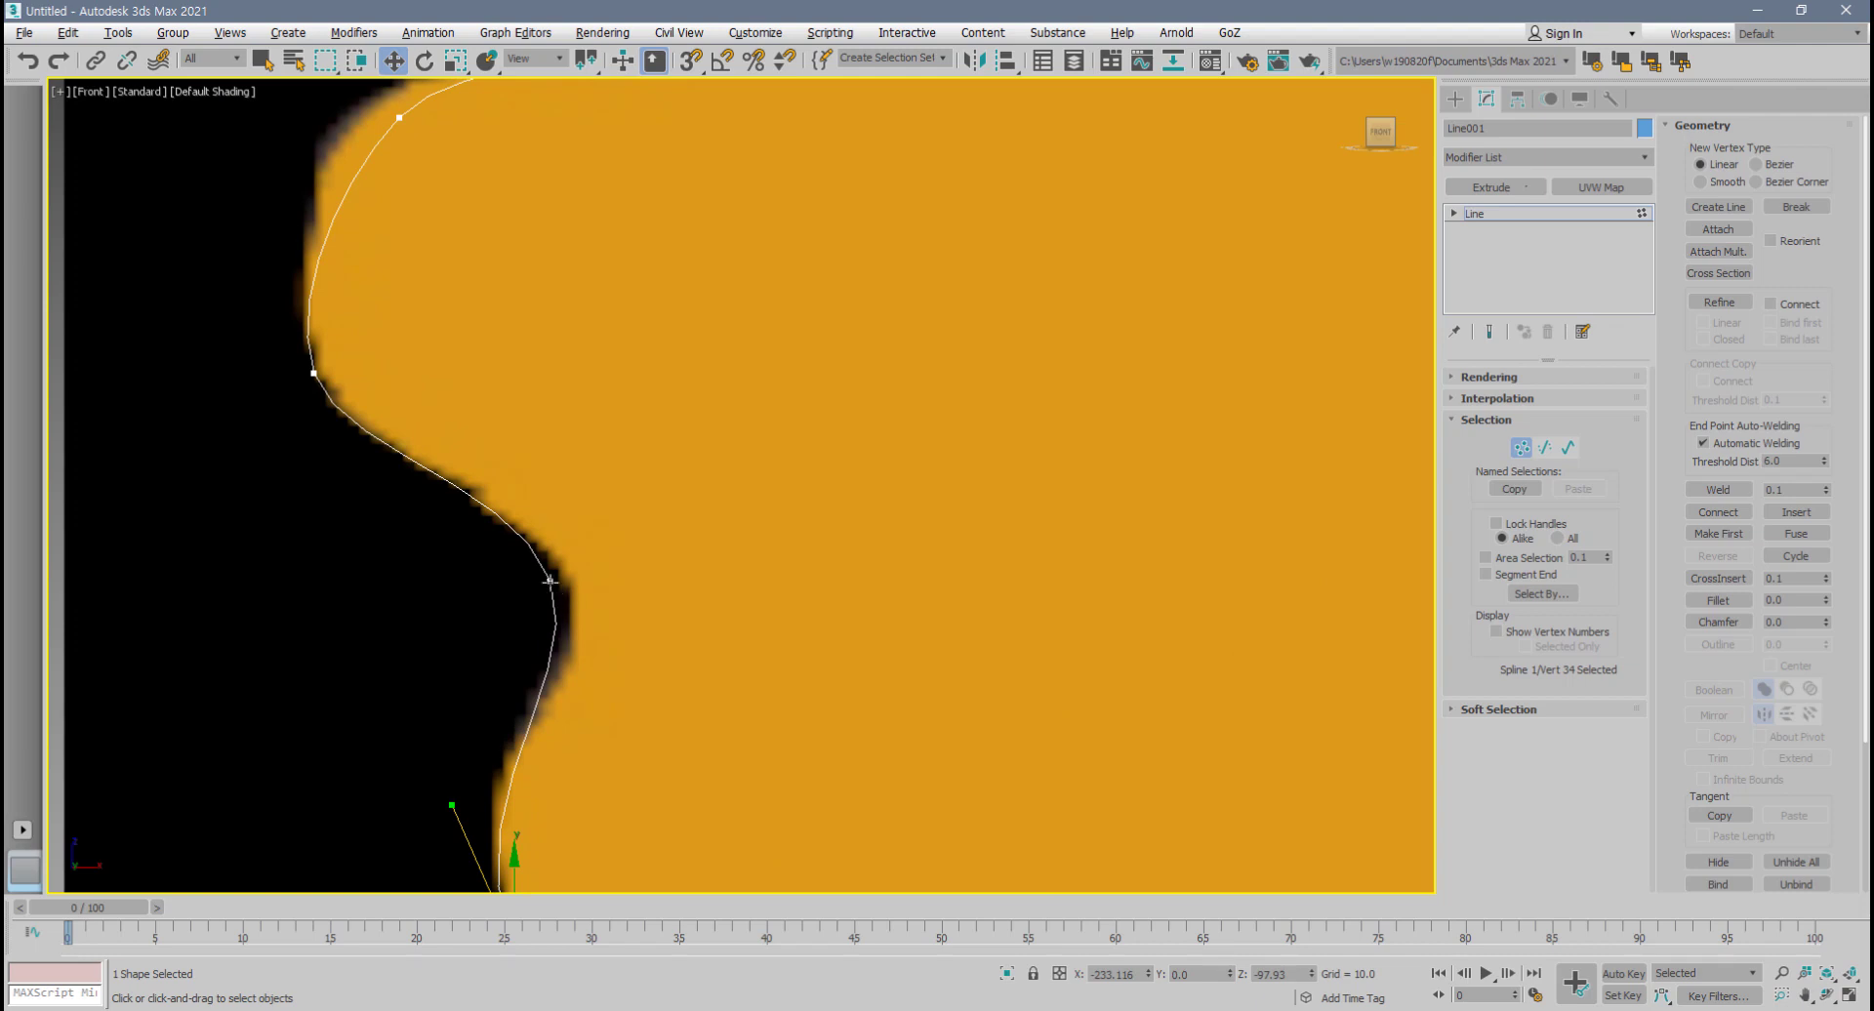
left_click(550, 580)
scroll(599, 671, "down", 3)
left_click(547, 809)
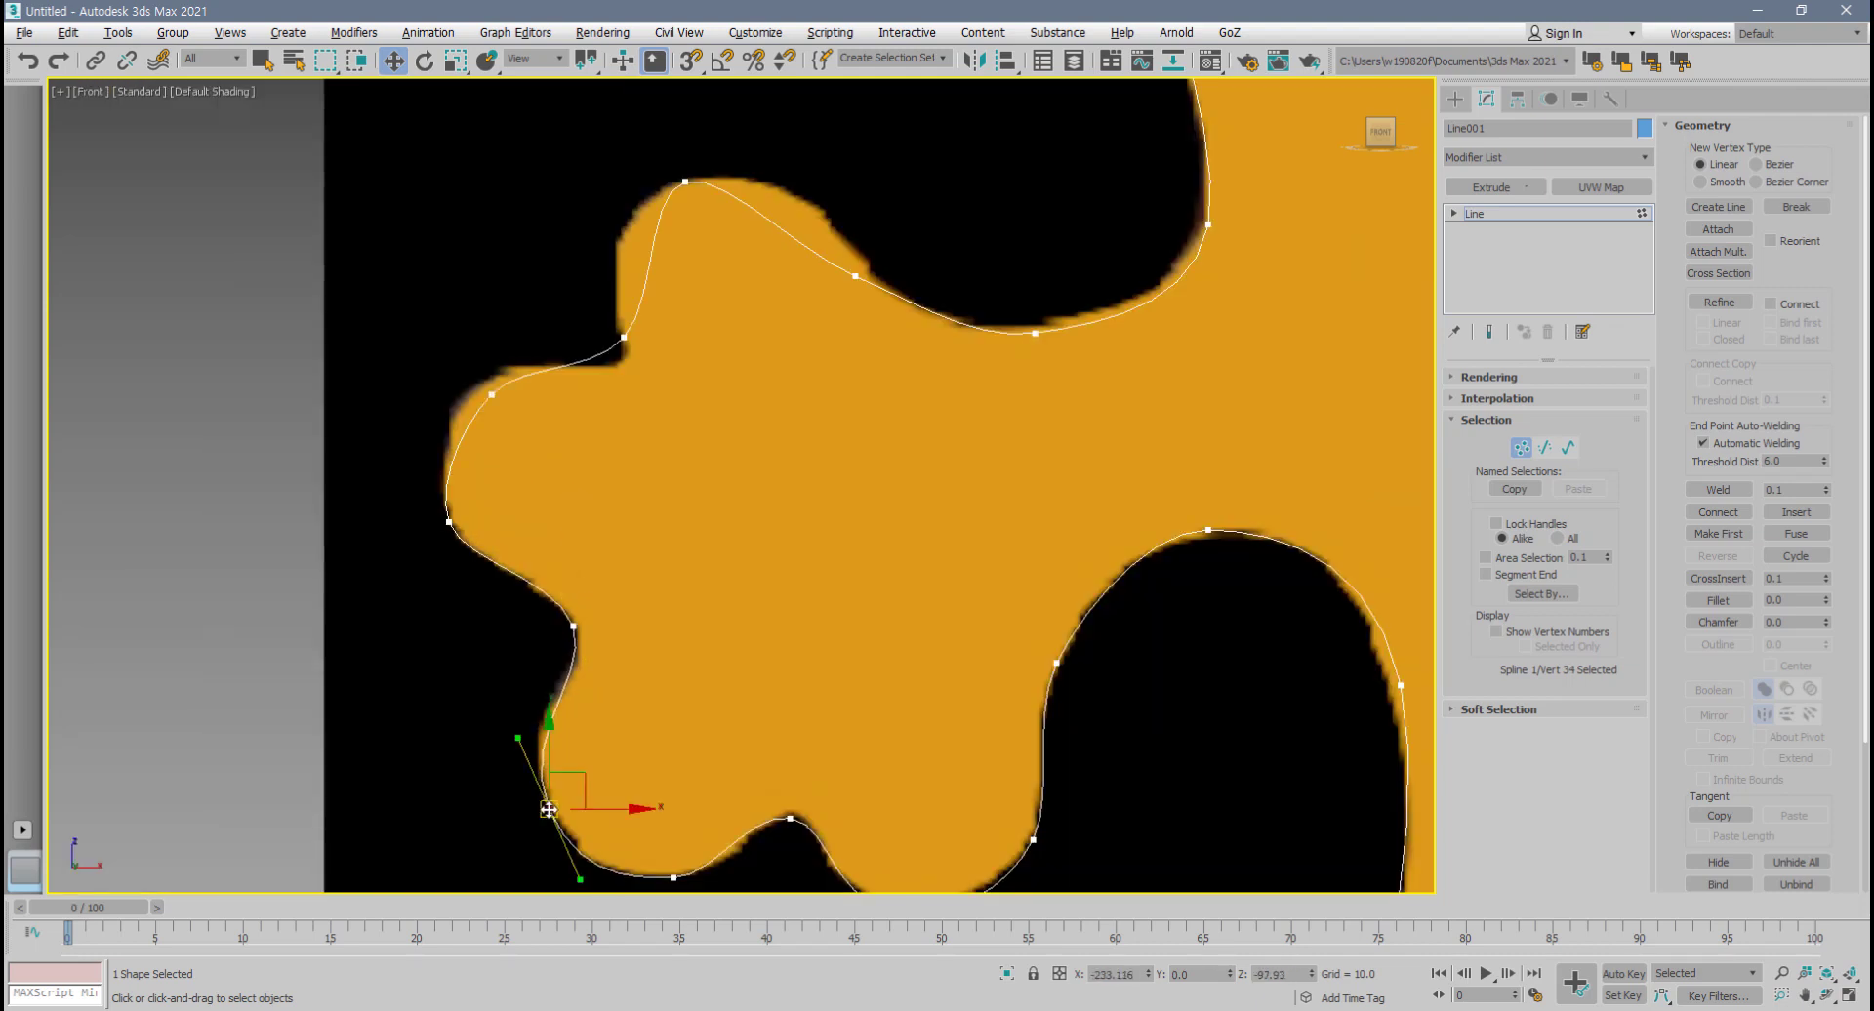
left_click_drag(527, 739, 514, 725)
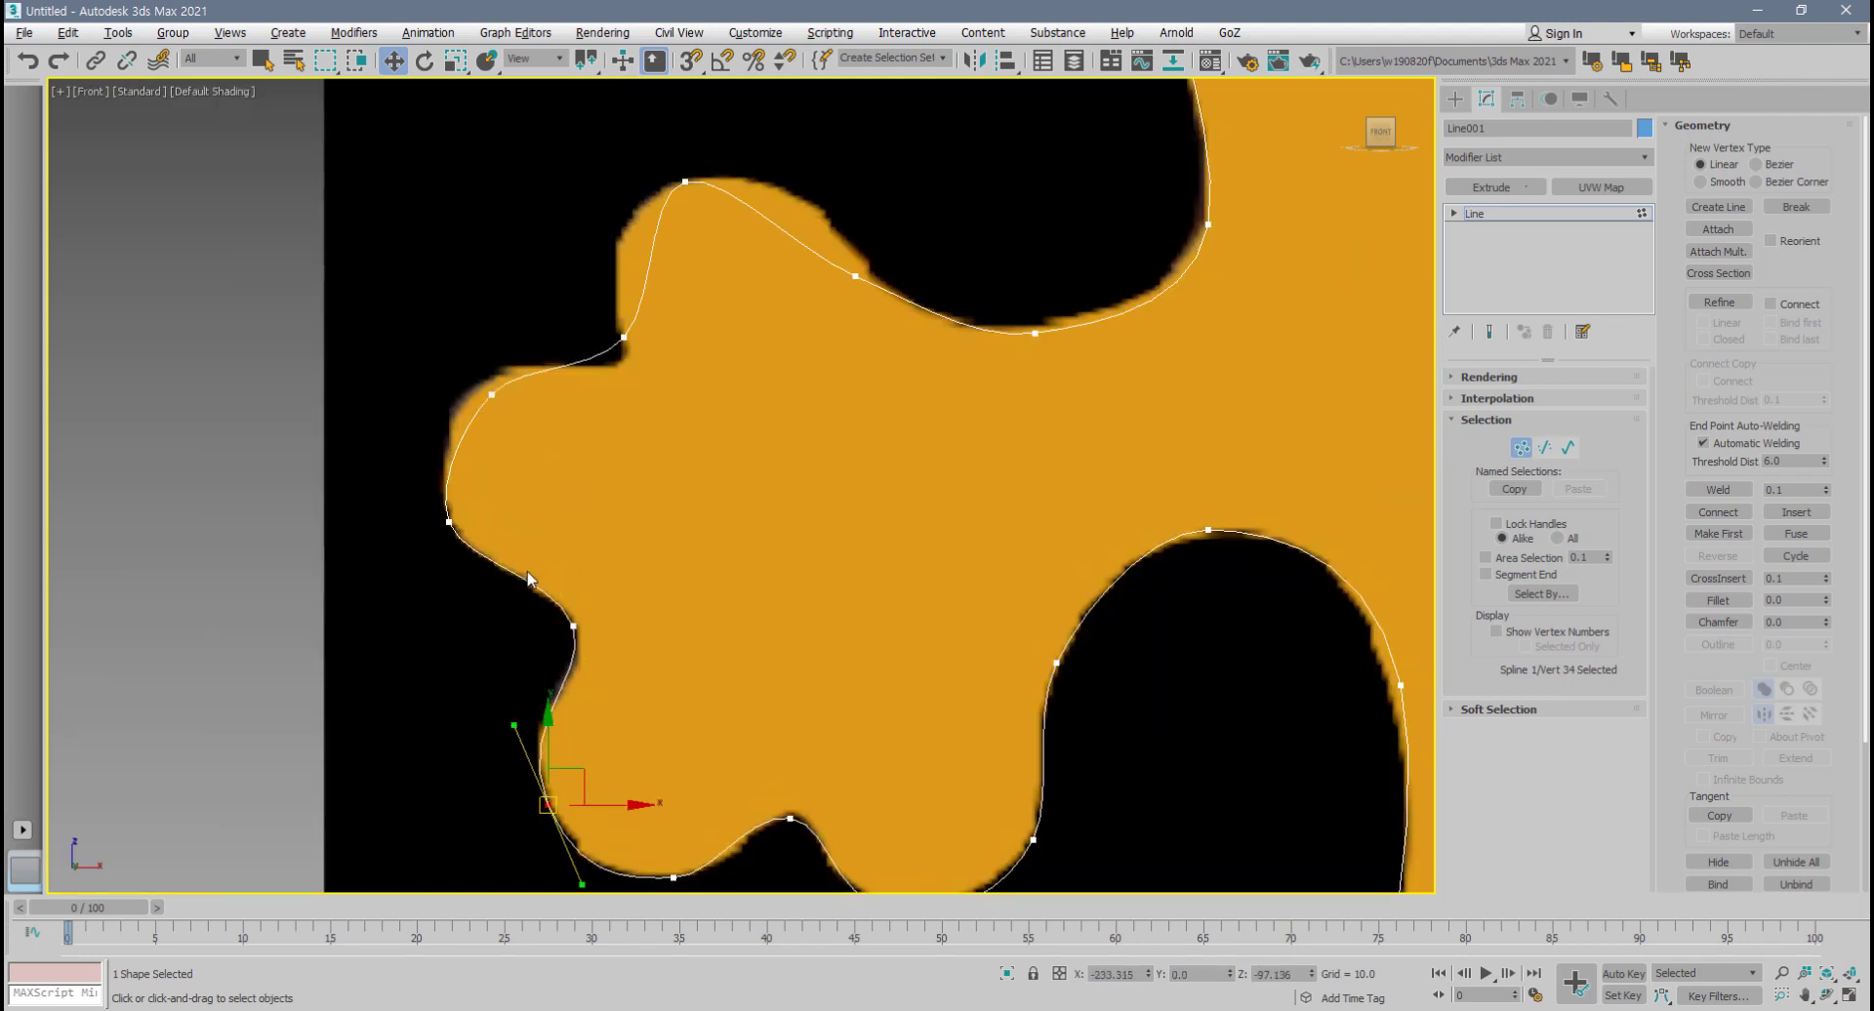
- Reposition the vertices on the limb's leftmost lobe and the notch above it, and lengthen the lobe's upper handle to match the outline
left_click(449, 520)
left_click(488, 391)
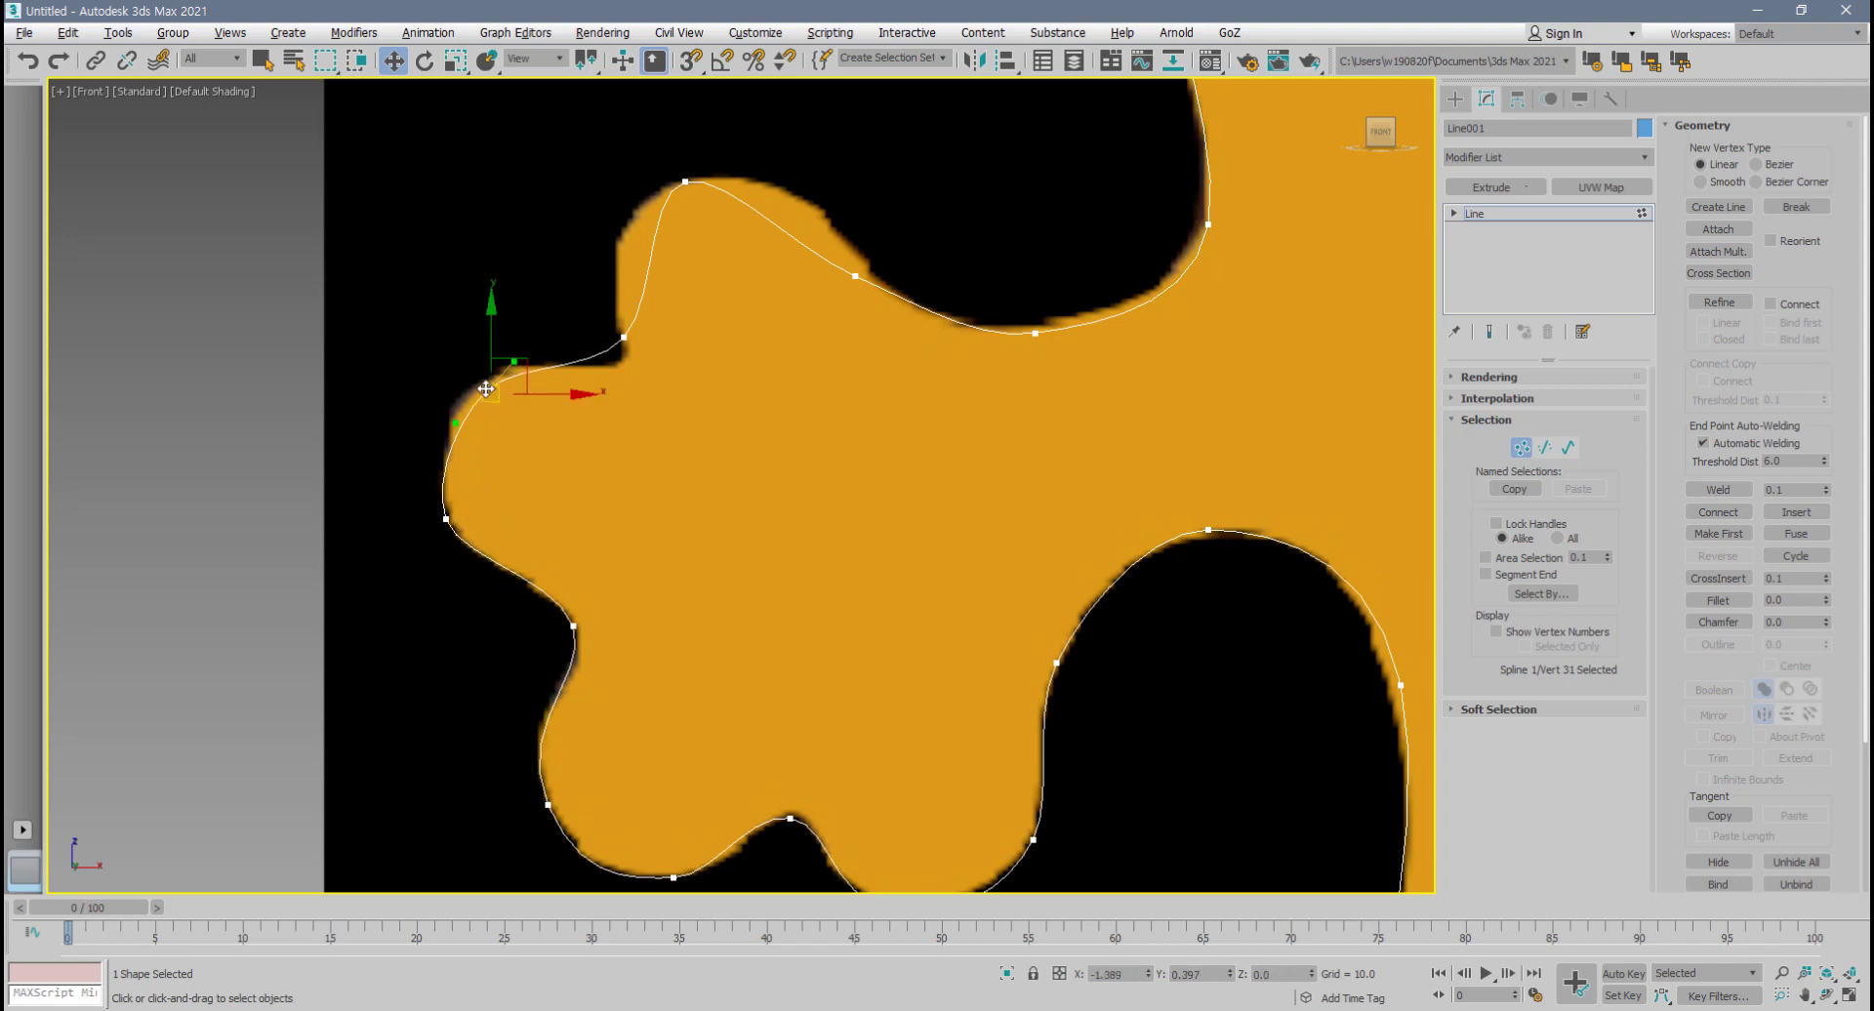
left_click(624, 337)
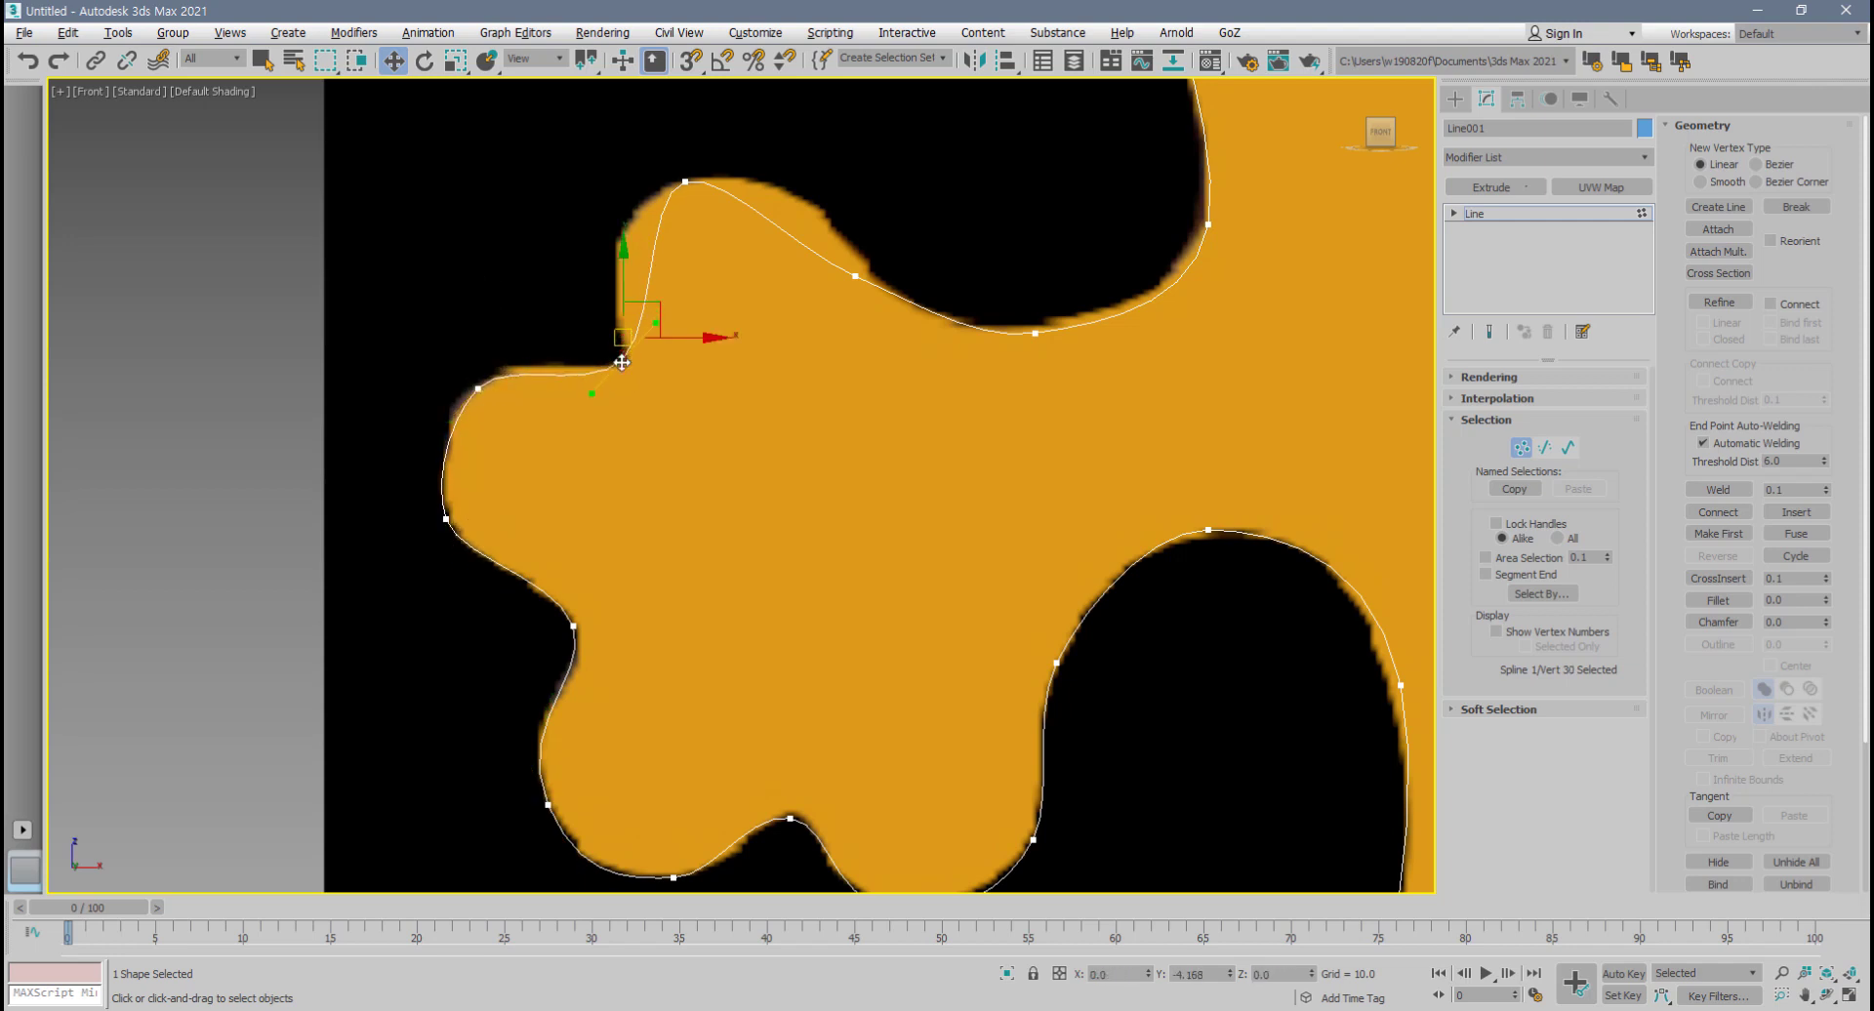
left_click_drag(623, 337, 623, 358)
left_click(479, 387)
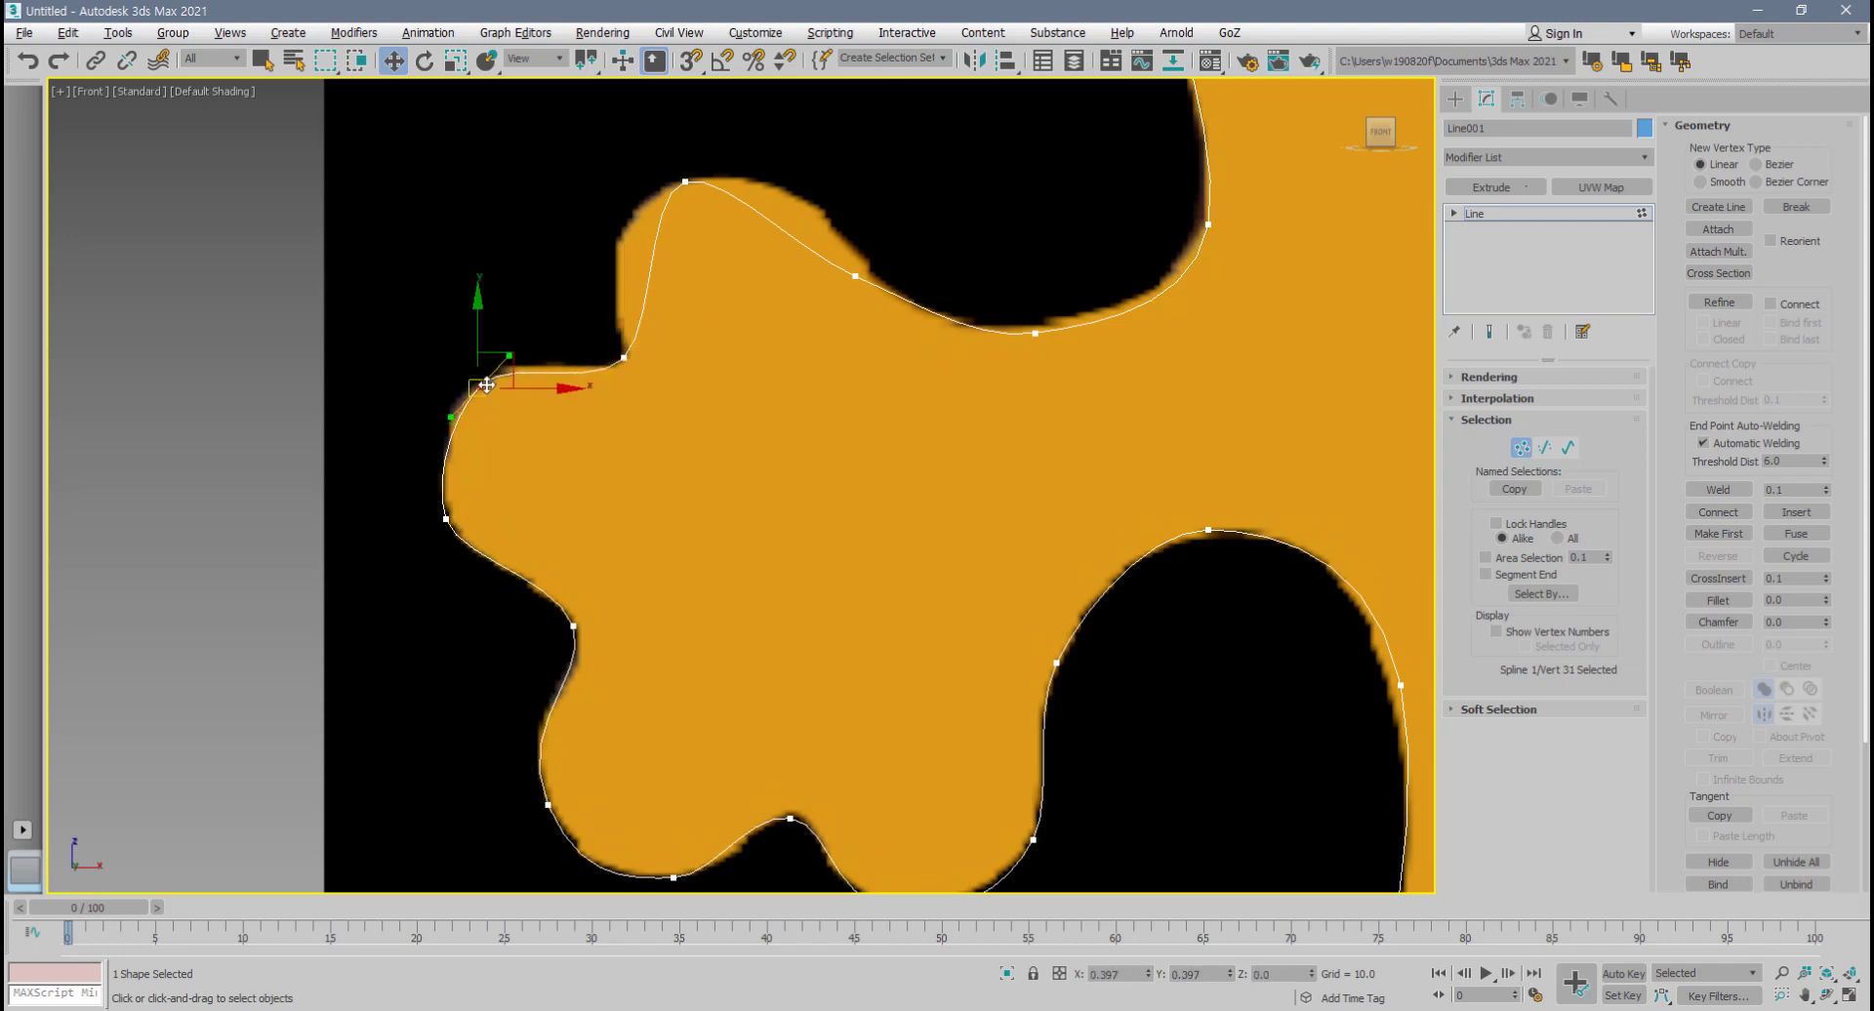
left_click_drag(512, 357, 519, 345)
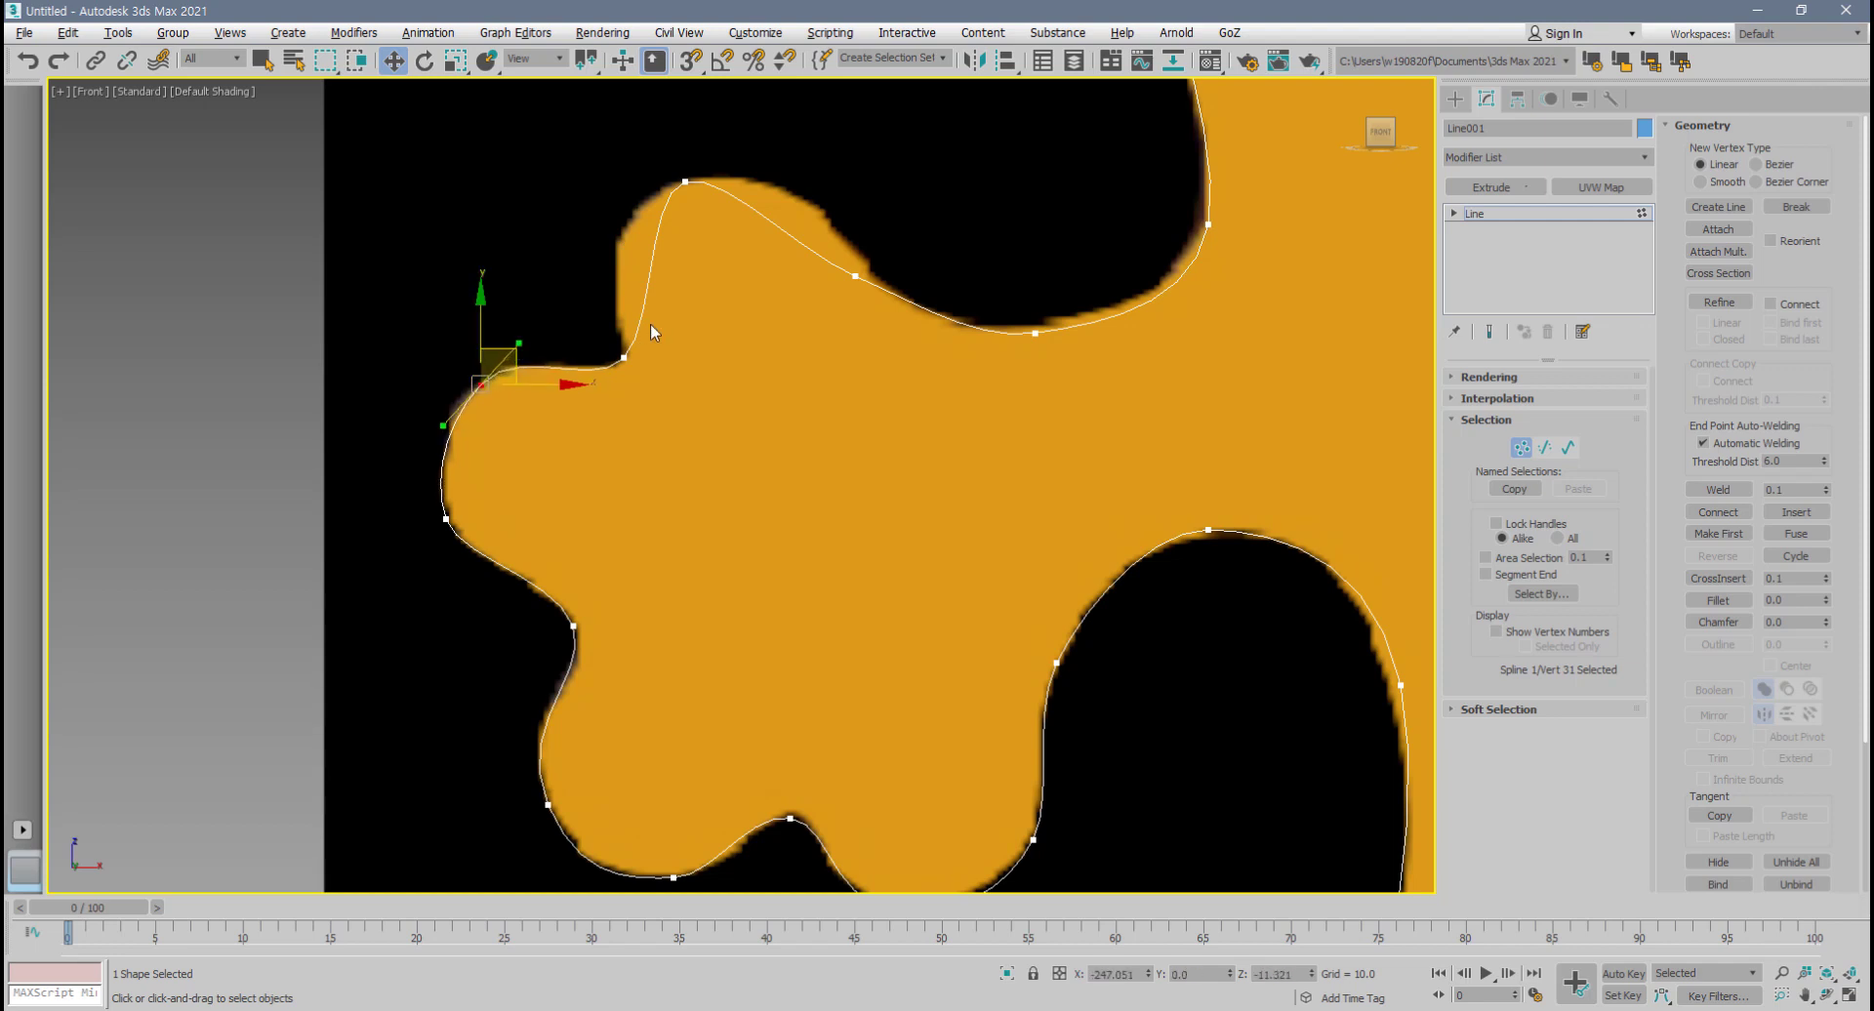
- Move the vertex atop the limb's upper lobe left and stretch its Bezier handles to round the curve along the orange edge
middle_click_drag(650, 324, 614, 490)
left_click(649, 348)
left_click_drag(609, 367, 524, 395)
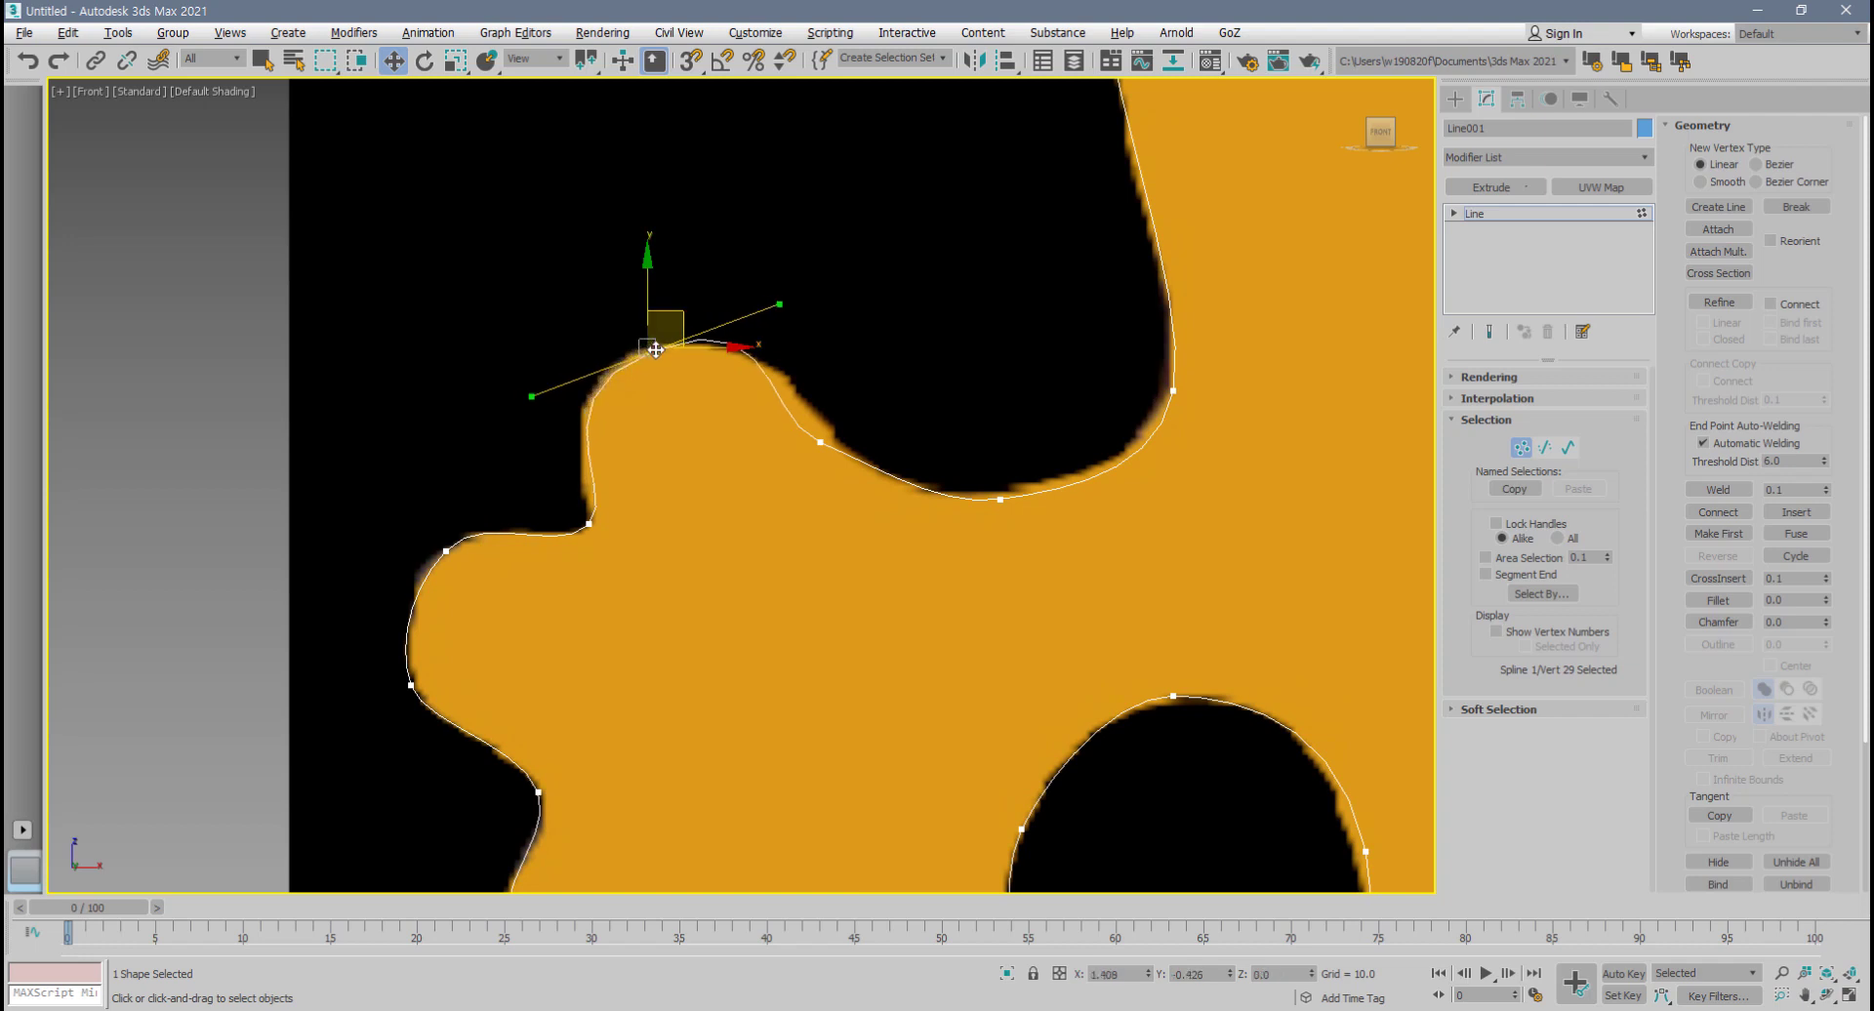
- Slide the three vertices along the concave curve between the upper lobe and the body onto the orange edge
left_click(820, 442)
left_click_drag(853, 458, 898, 482)
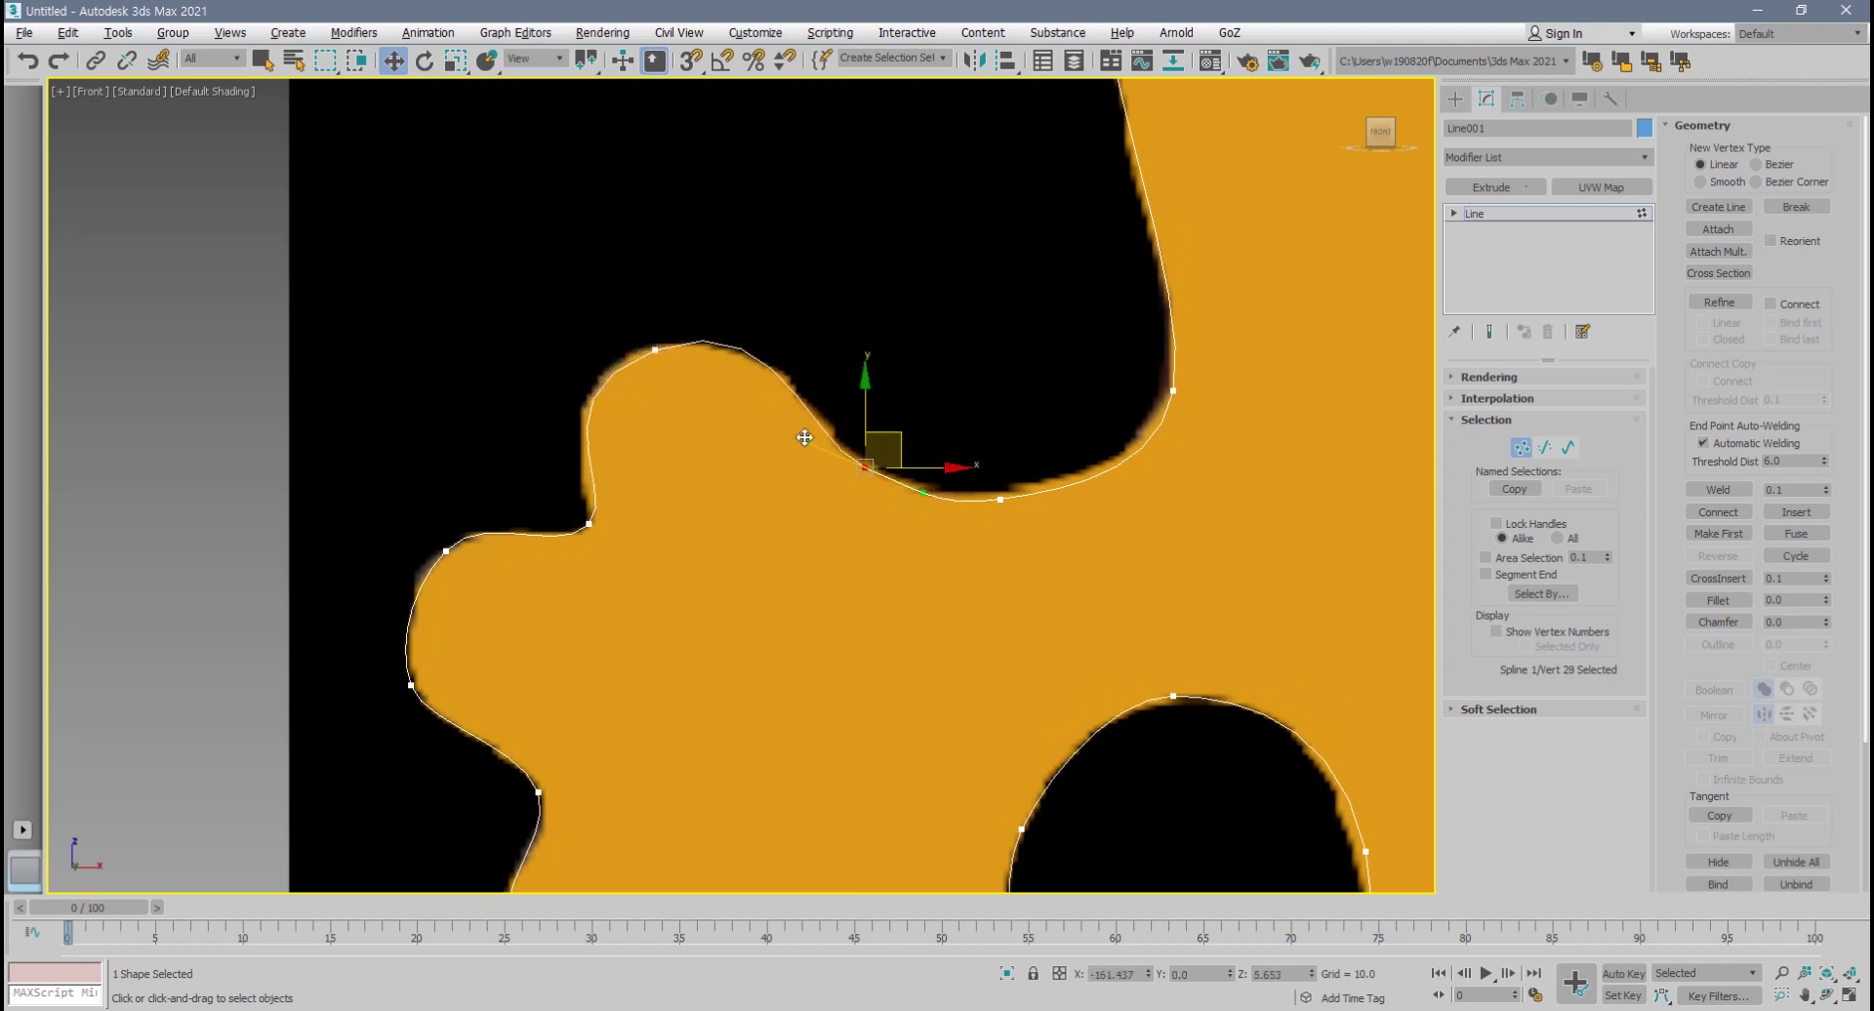
left_click(1001, 500)
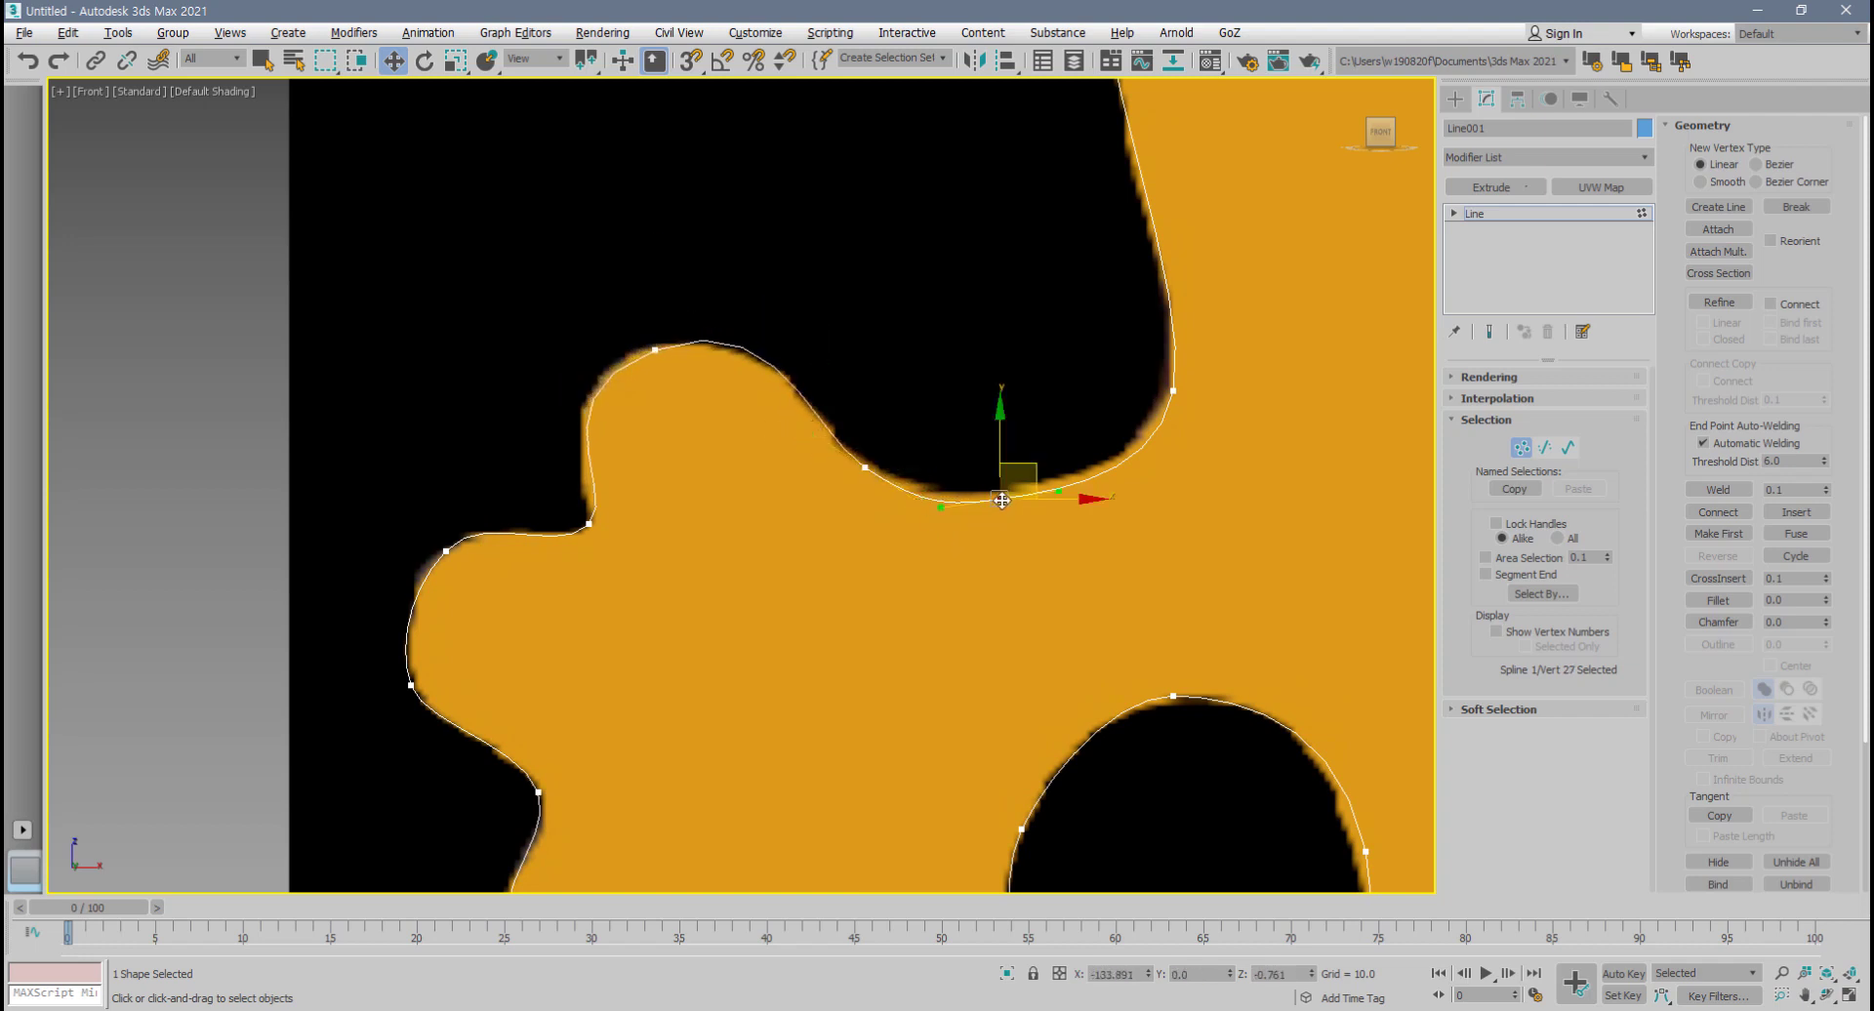
left_click(862, 467)
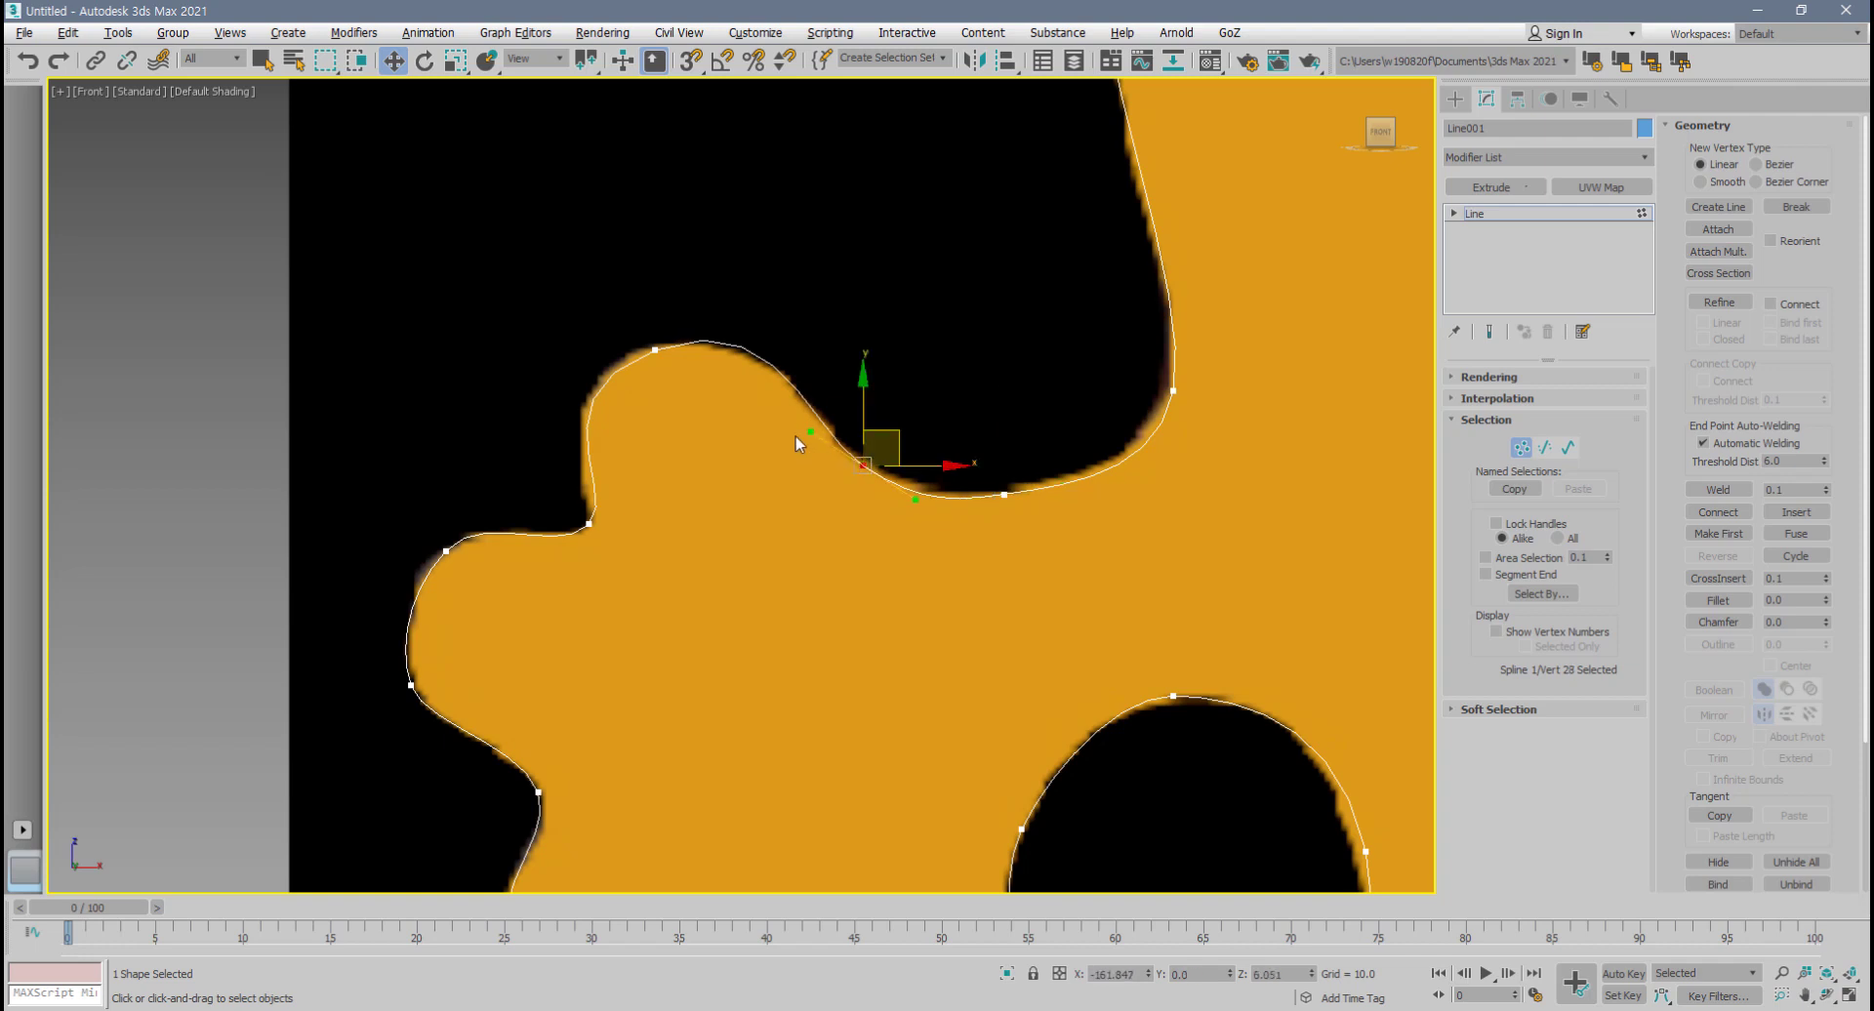
left_click(1004, 495)
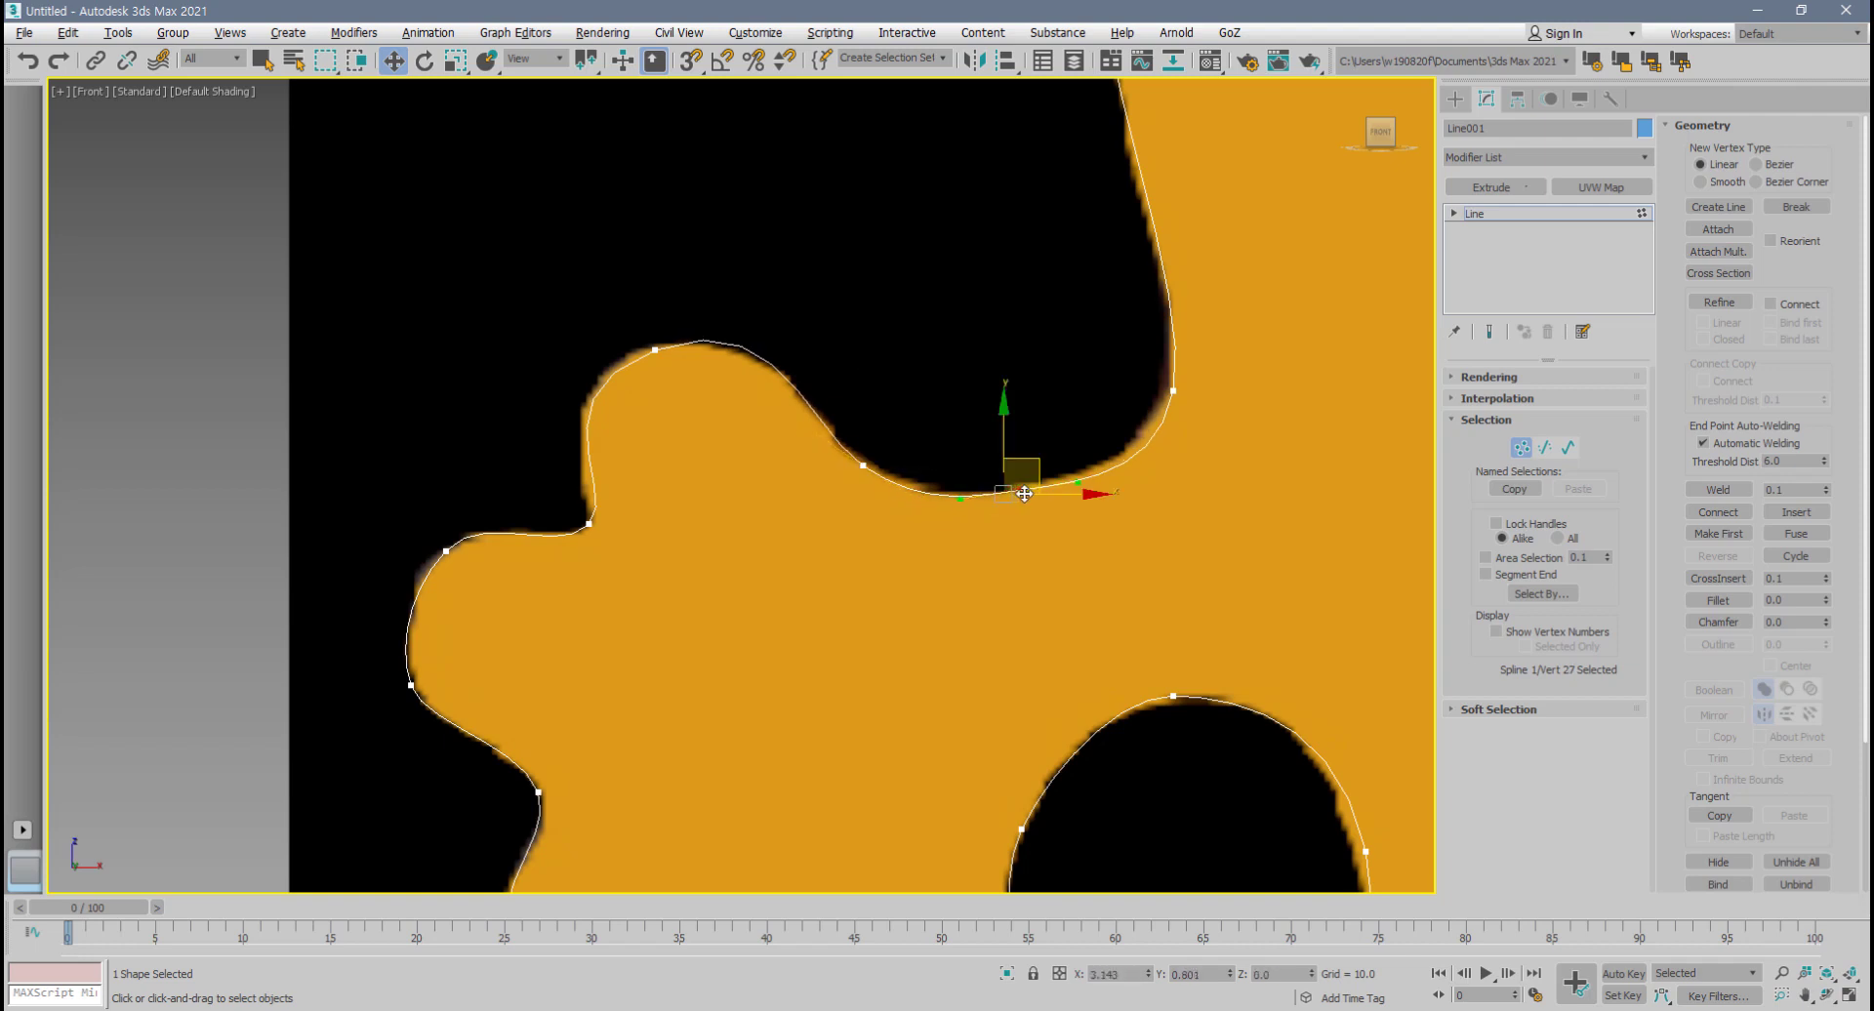
left_click_drag(1033, 491, 1058, 484)
left_click(1173, 399)
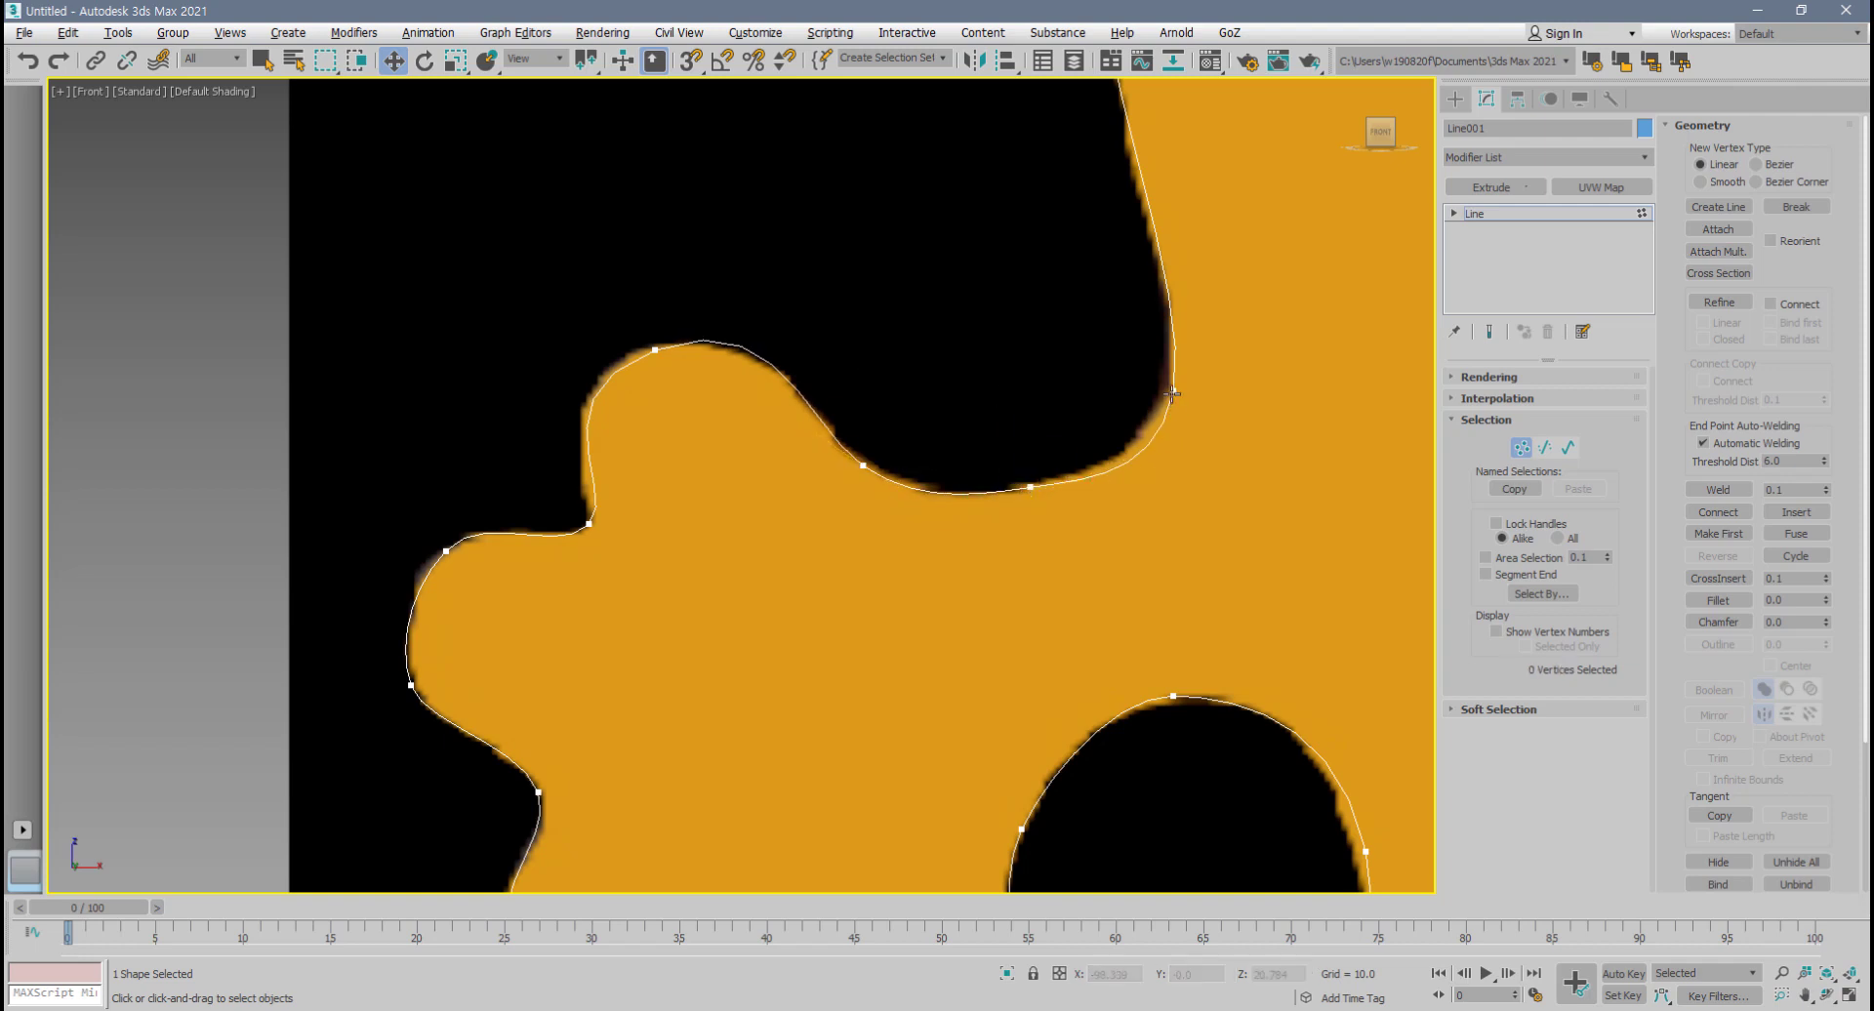
left_click_drag(1173, 392, 1167, 374)
- Refine the upper lobe's top vertex and shorten the handles of the notch vertex to its lower left
left_click(864, 466)
scroll(876, 582, "up", 5)
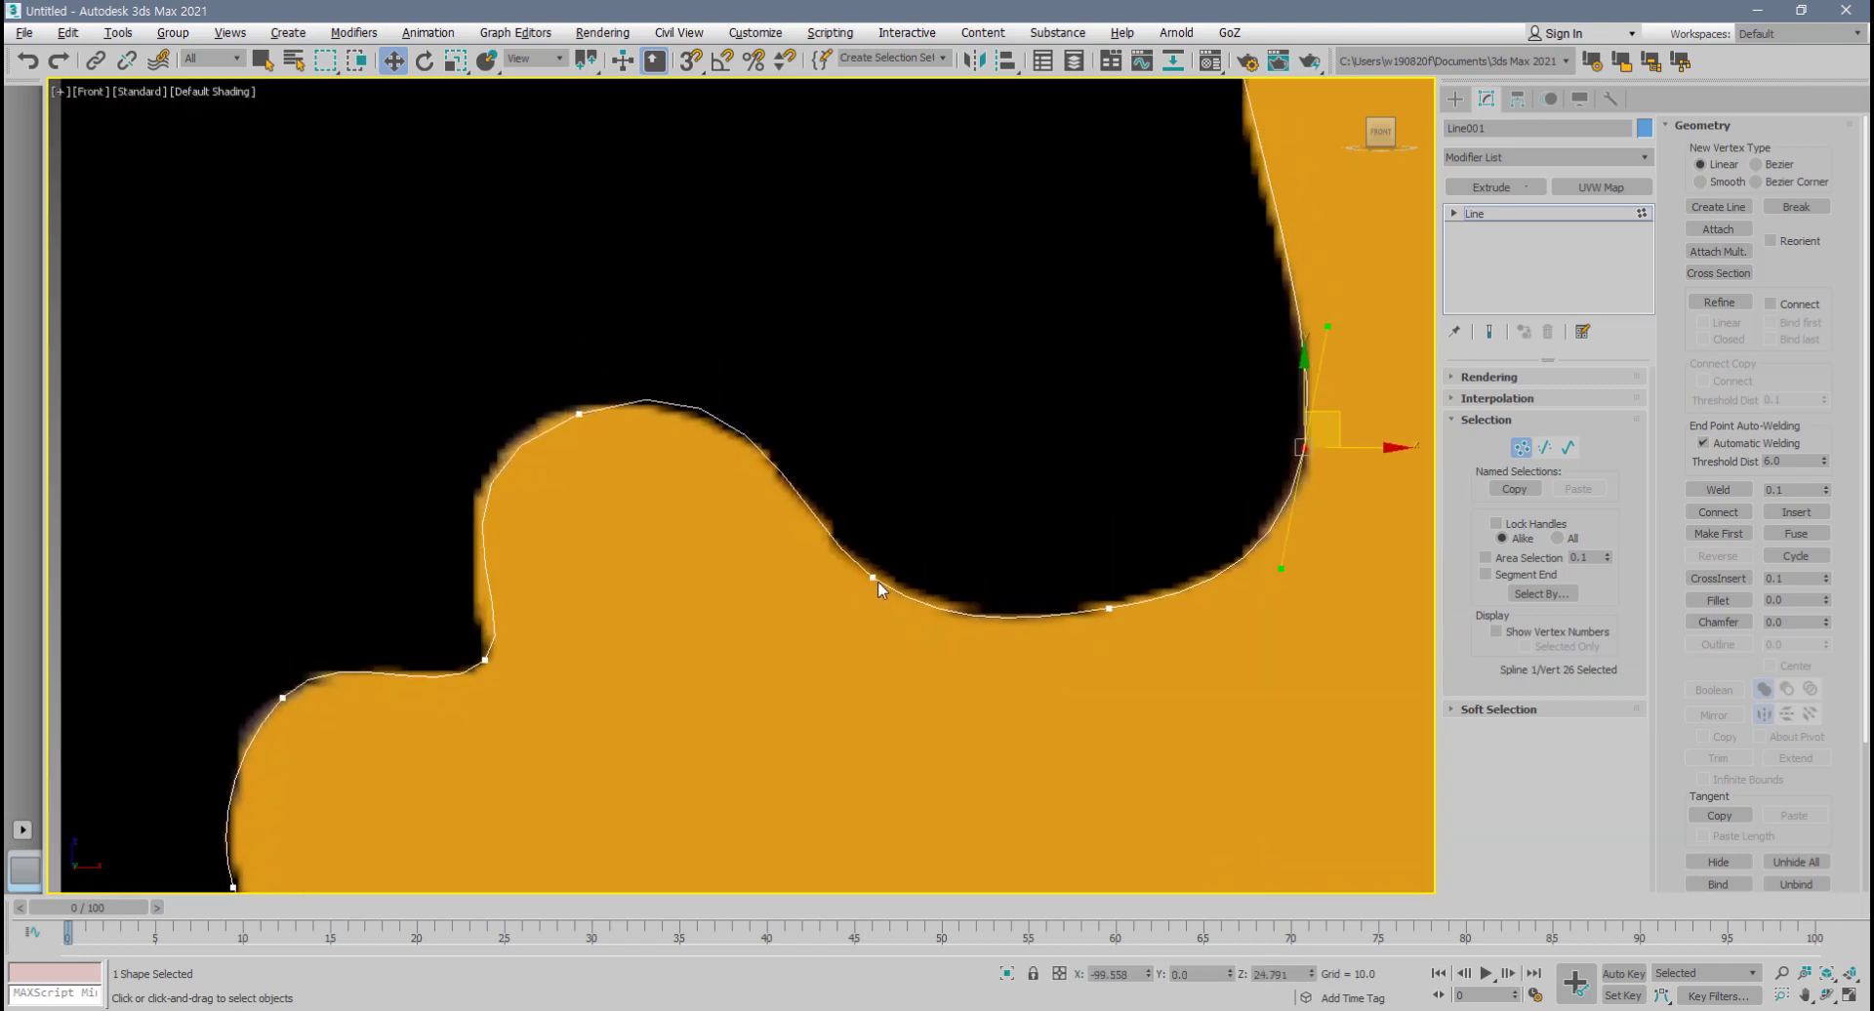
left_click_drag(473, 371, 436, 342)
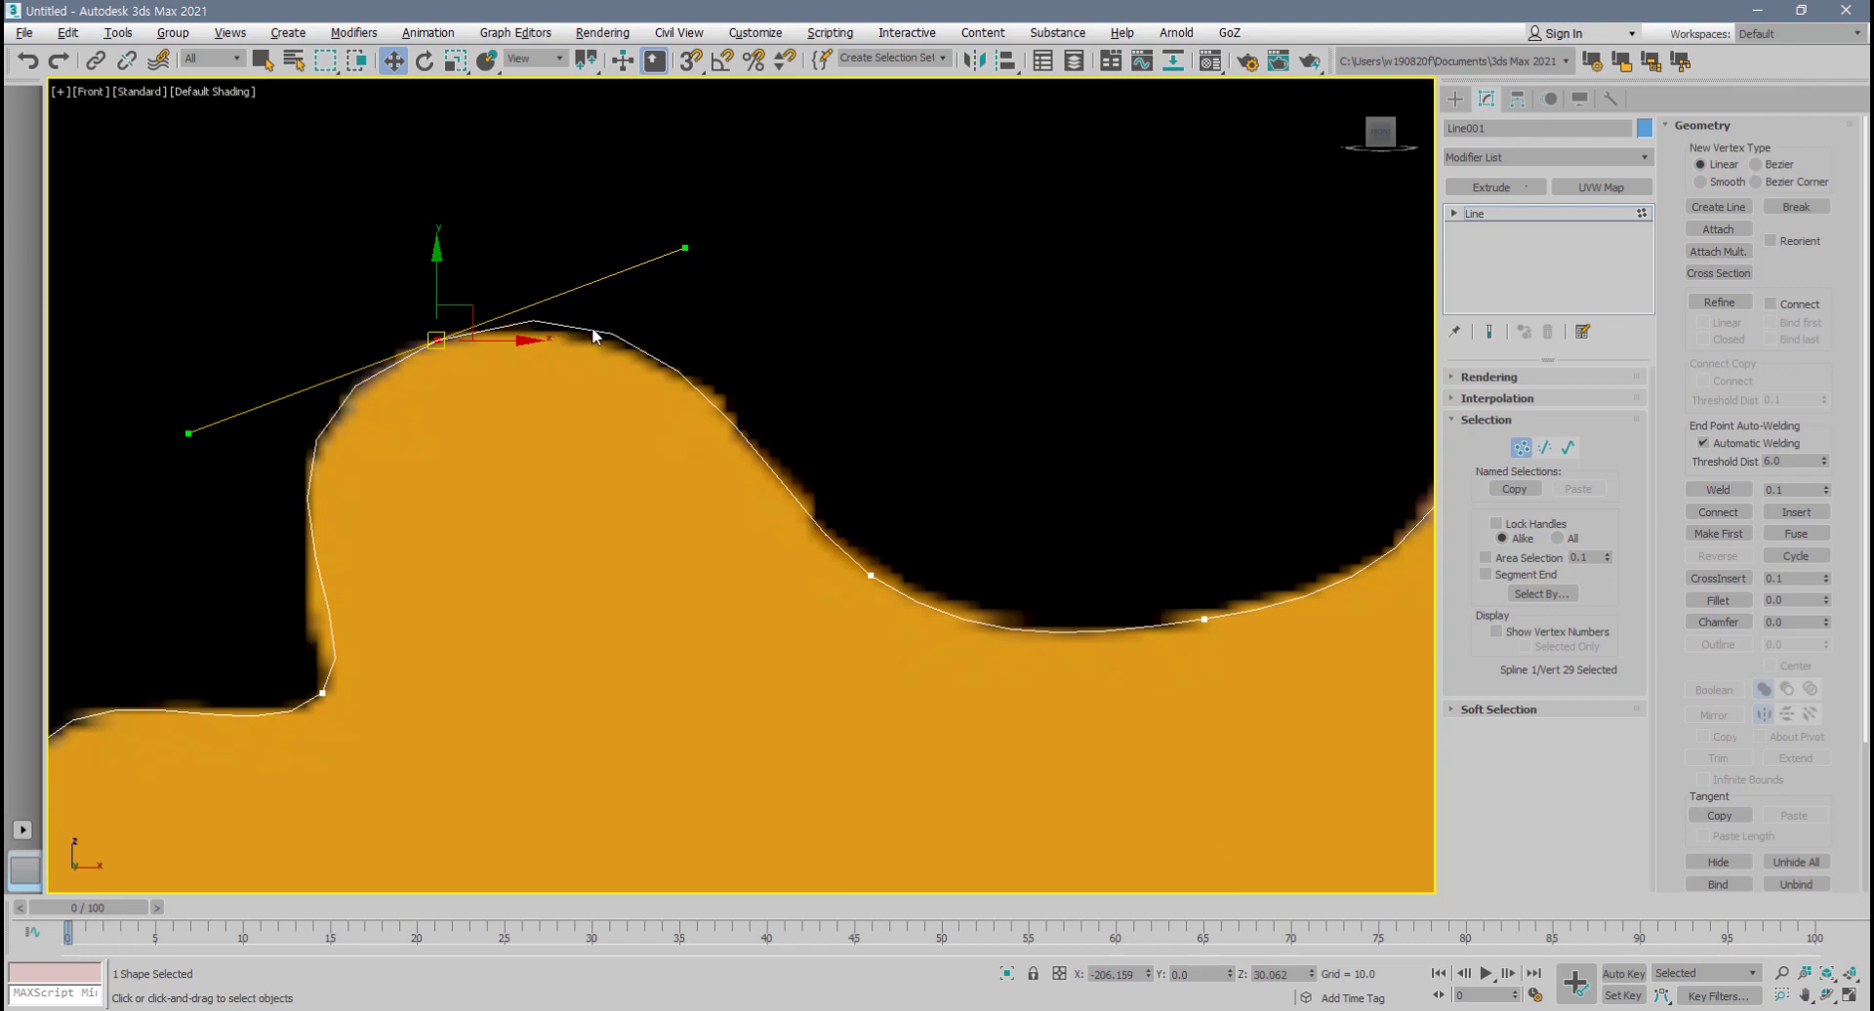
left_click(325, 694)
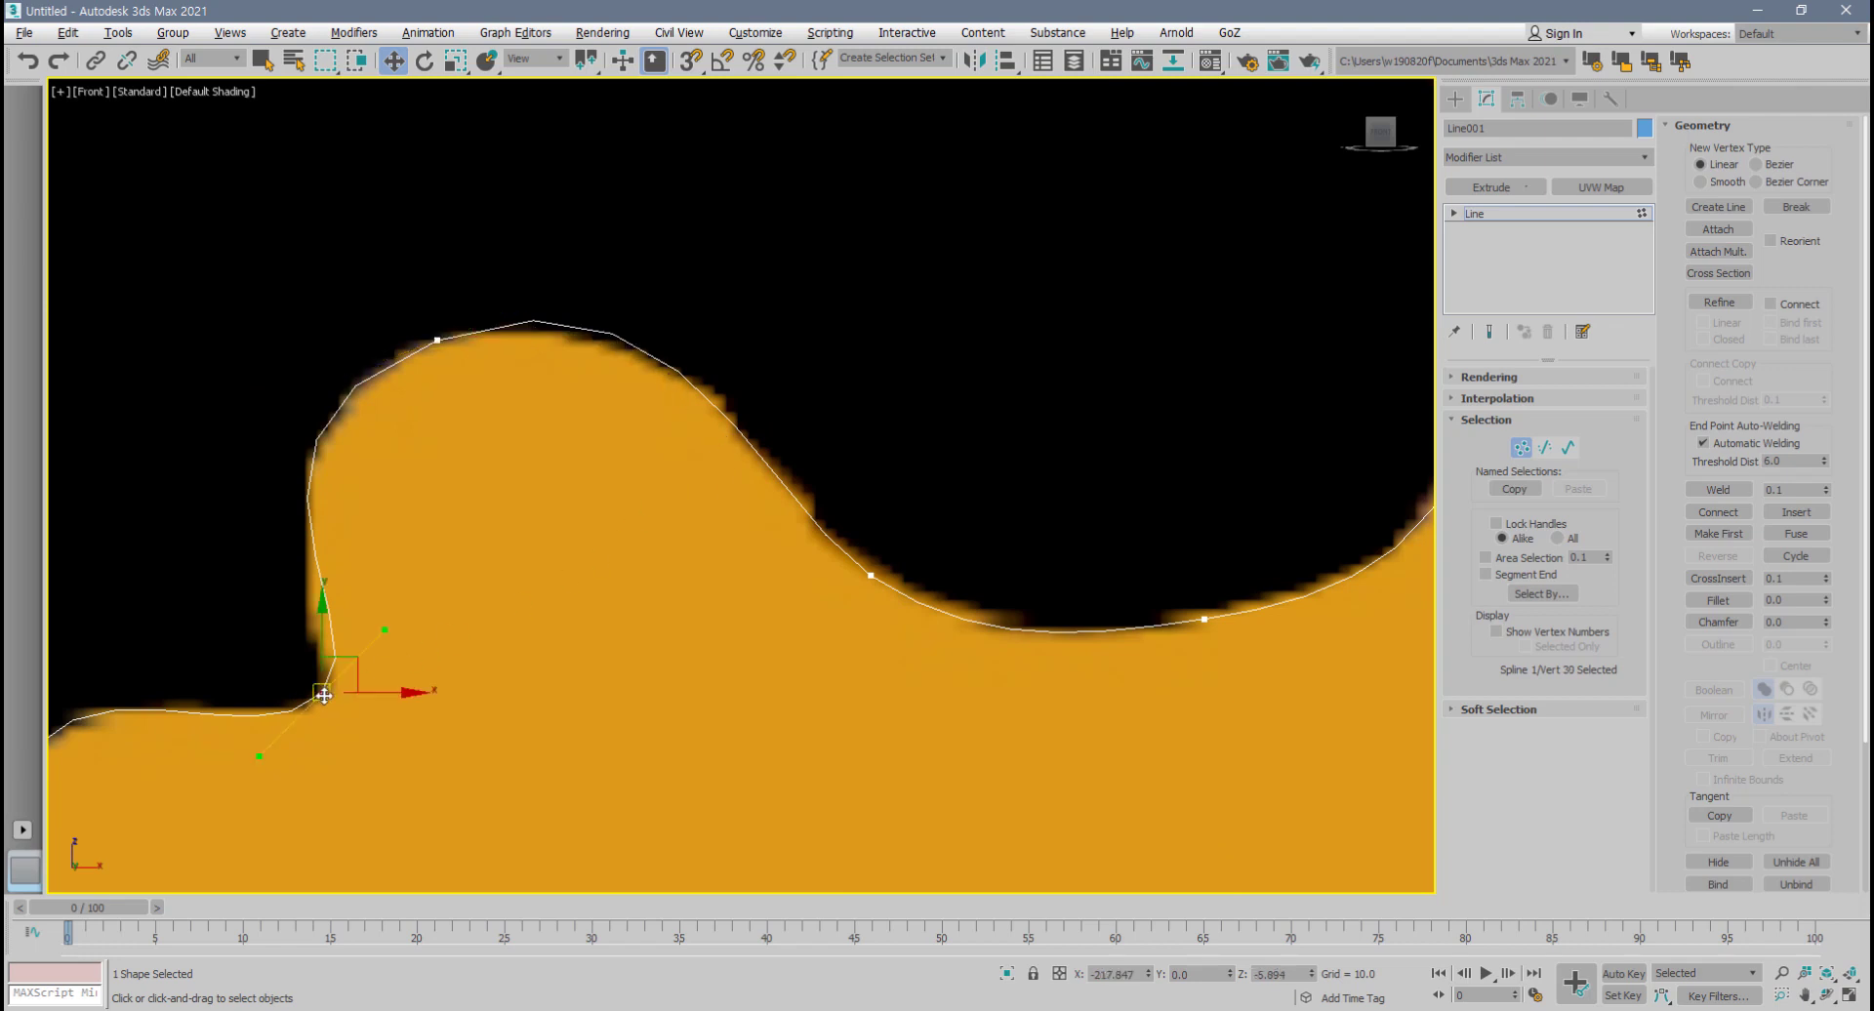
left_click_drag(382, 639, 367, 662)
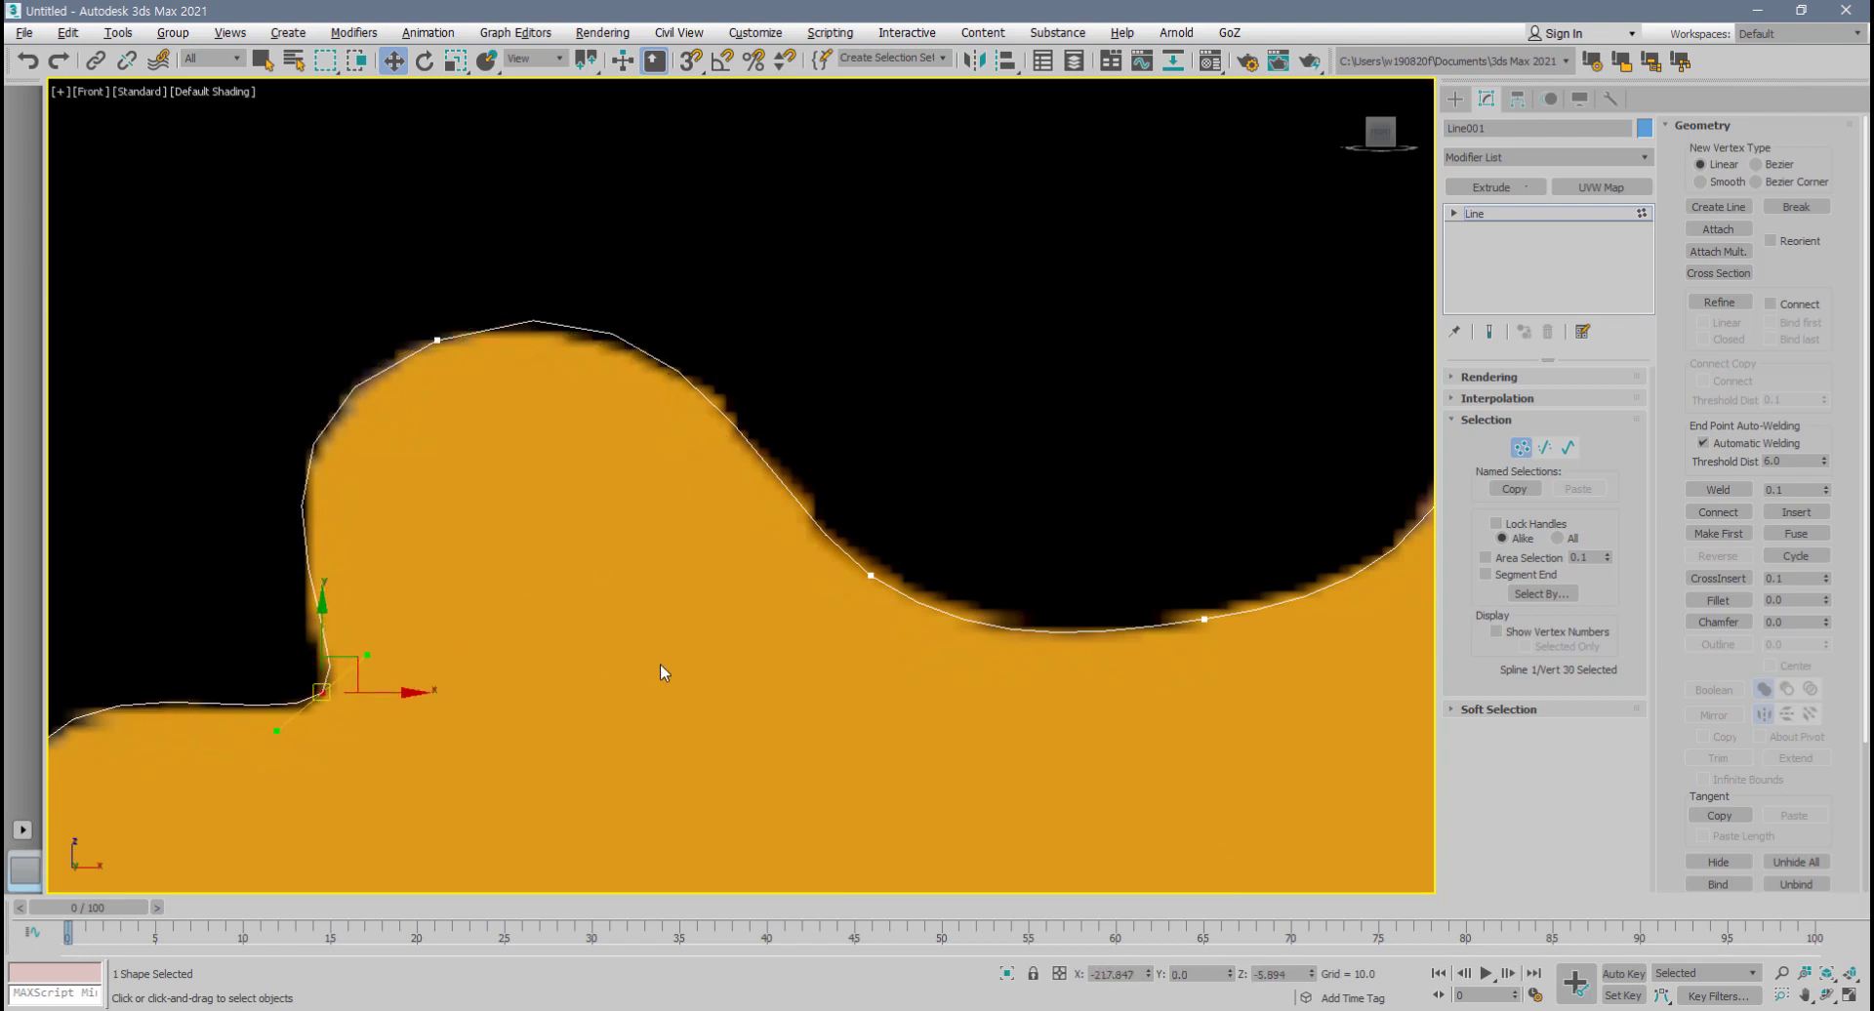
- Reduce the line's interpolation steps to 2 and check the curve around the upper lobe
scroll(842, 609, "down", 3)
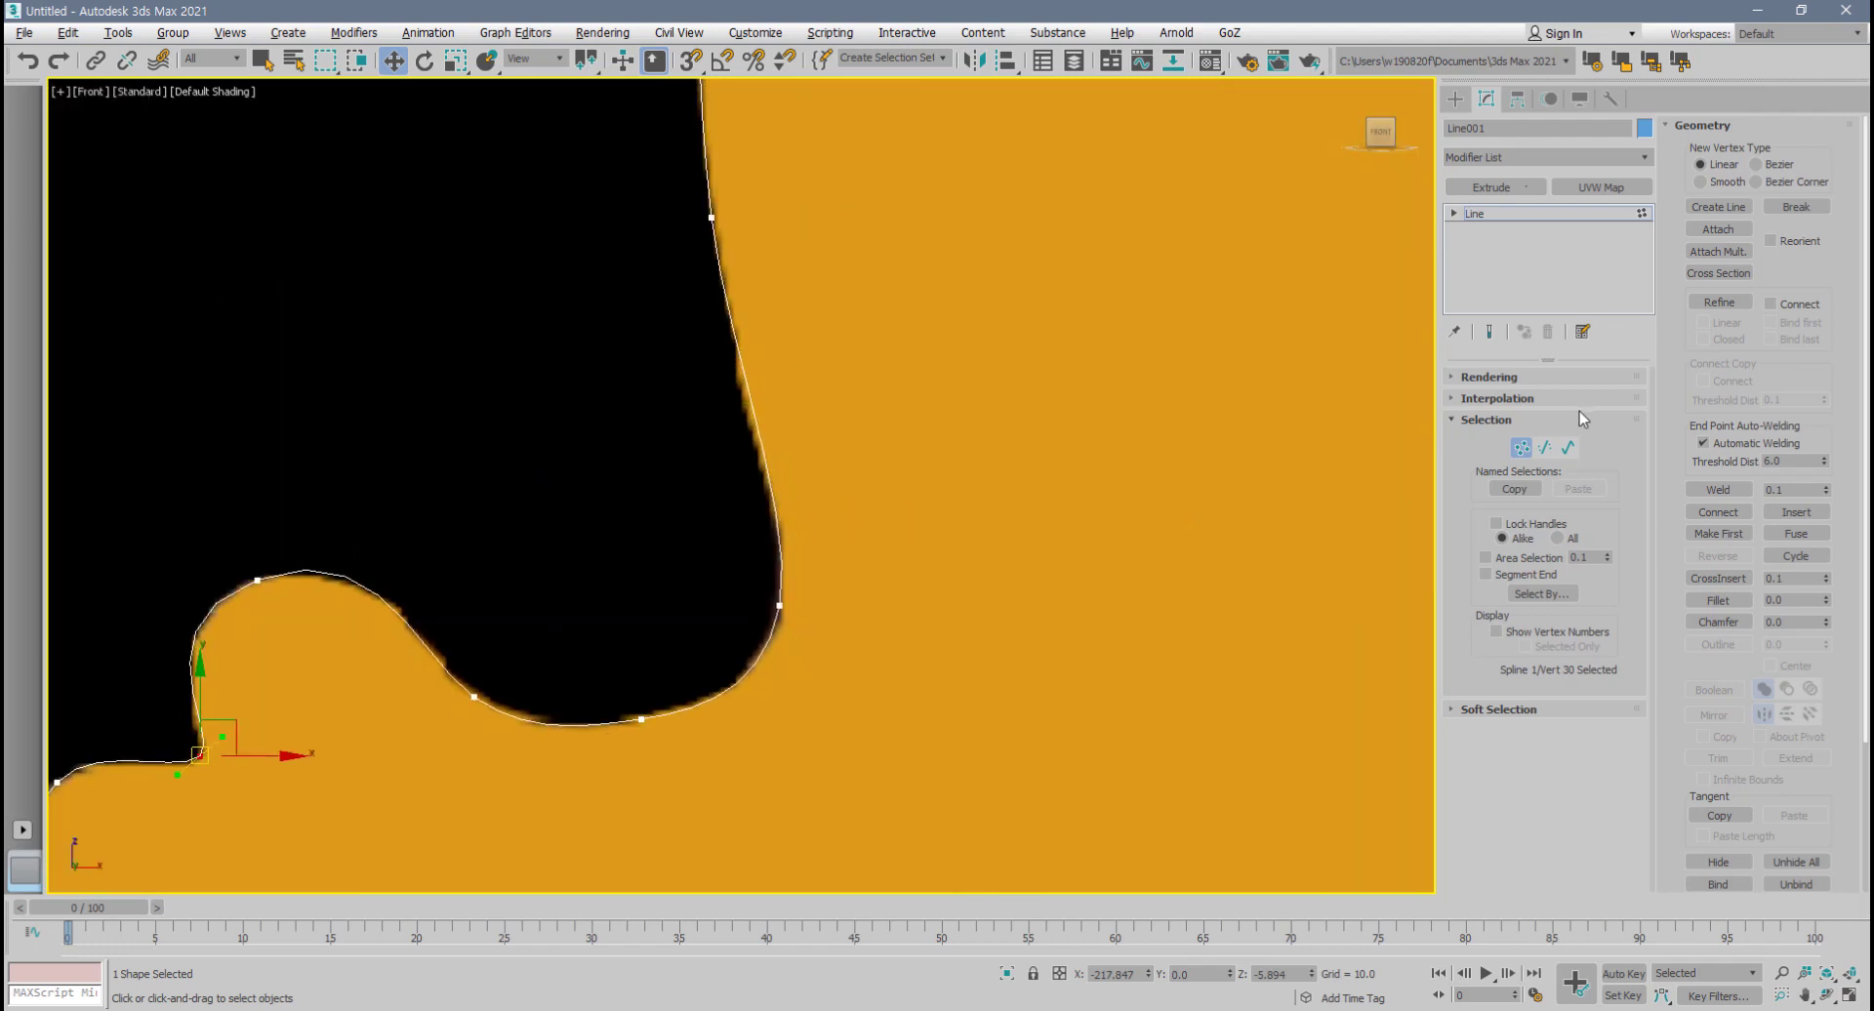
left_click(1456, 400)
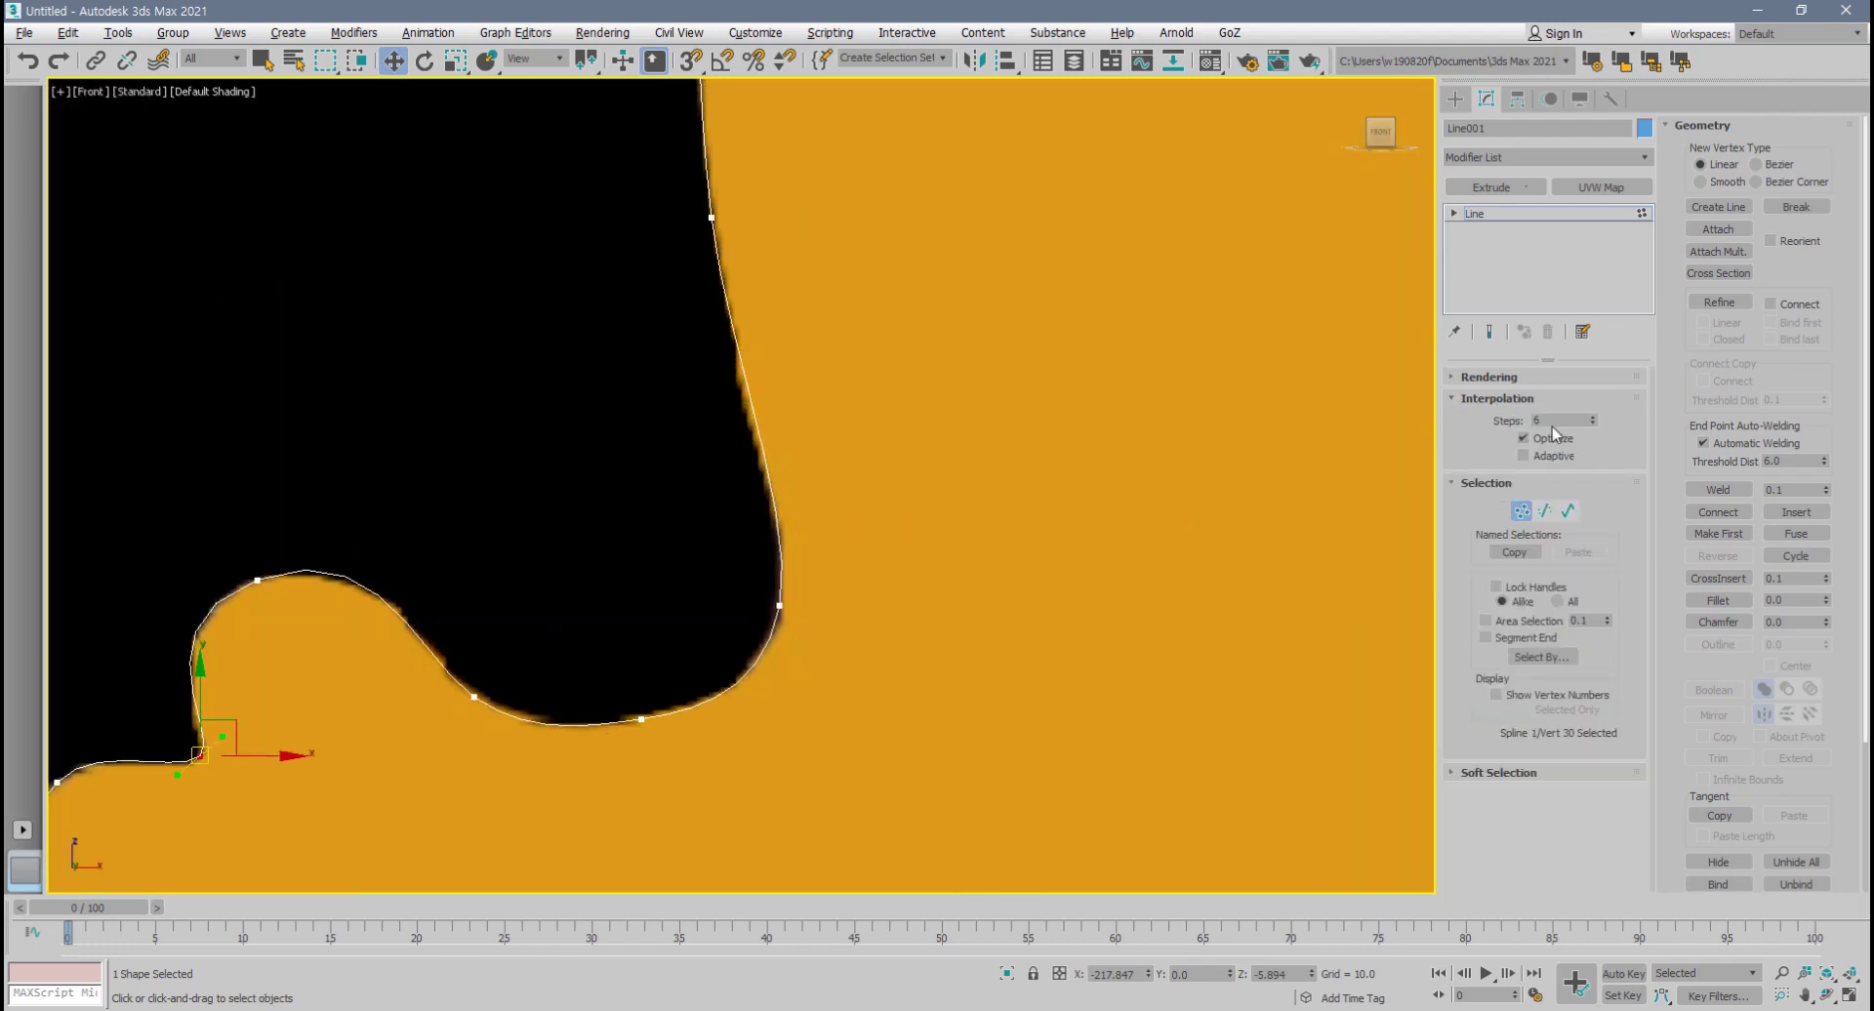
double_click(1534, 421)
left_click(1592, 422)
left_click(1592, 422)
left_click(1593, 422)
scroll(815, 578, "up", 2)
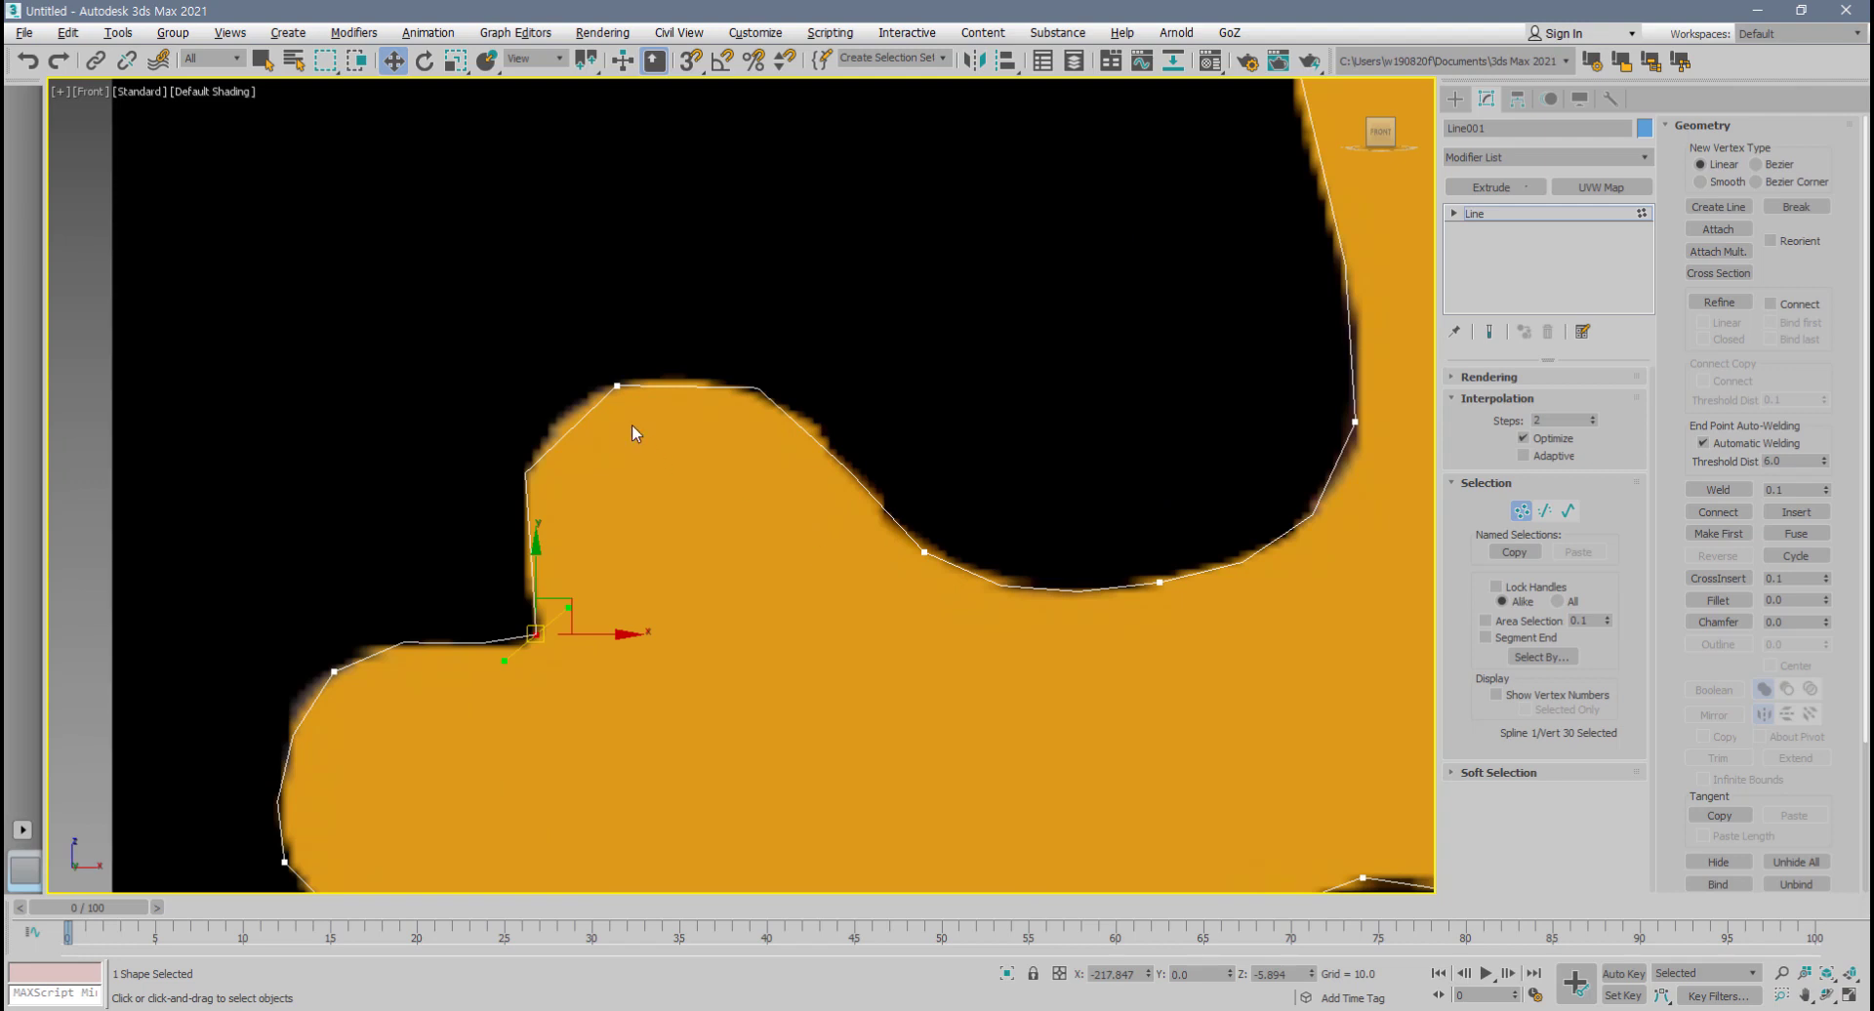
middle_click_drag(906, 531, 885, 552)
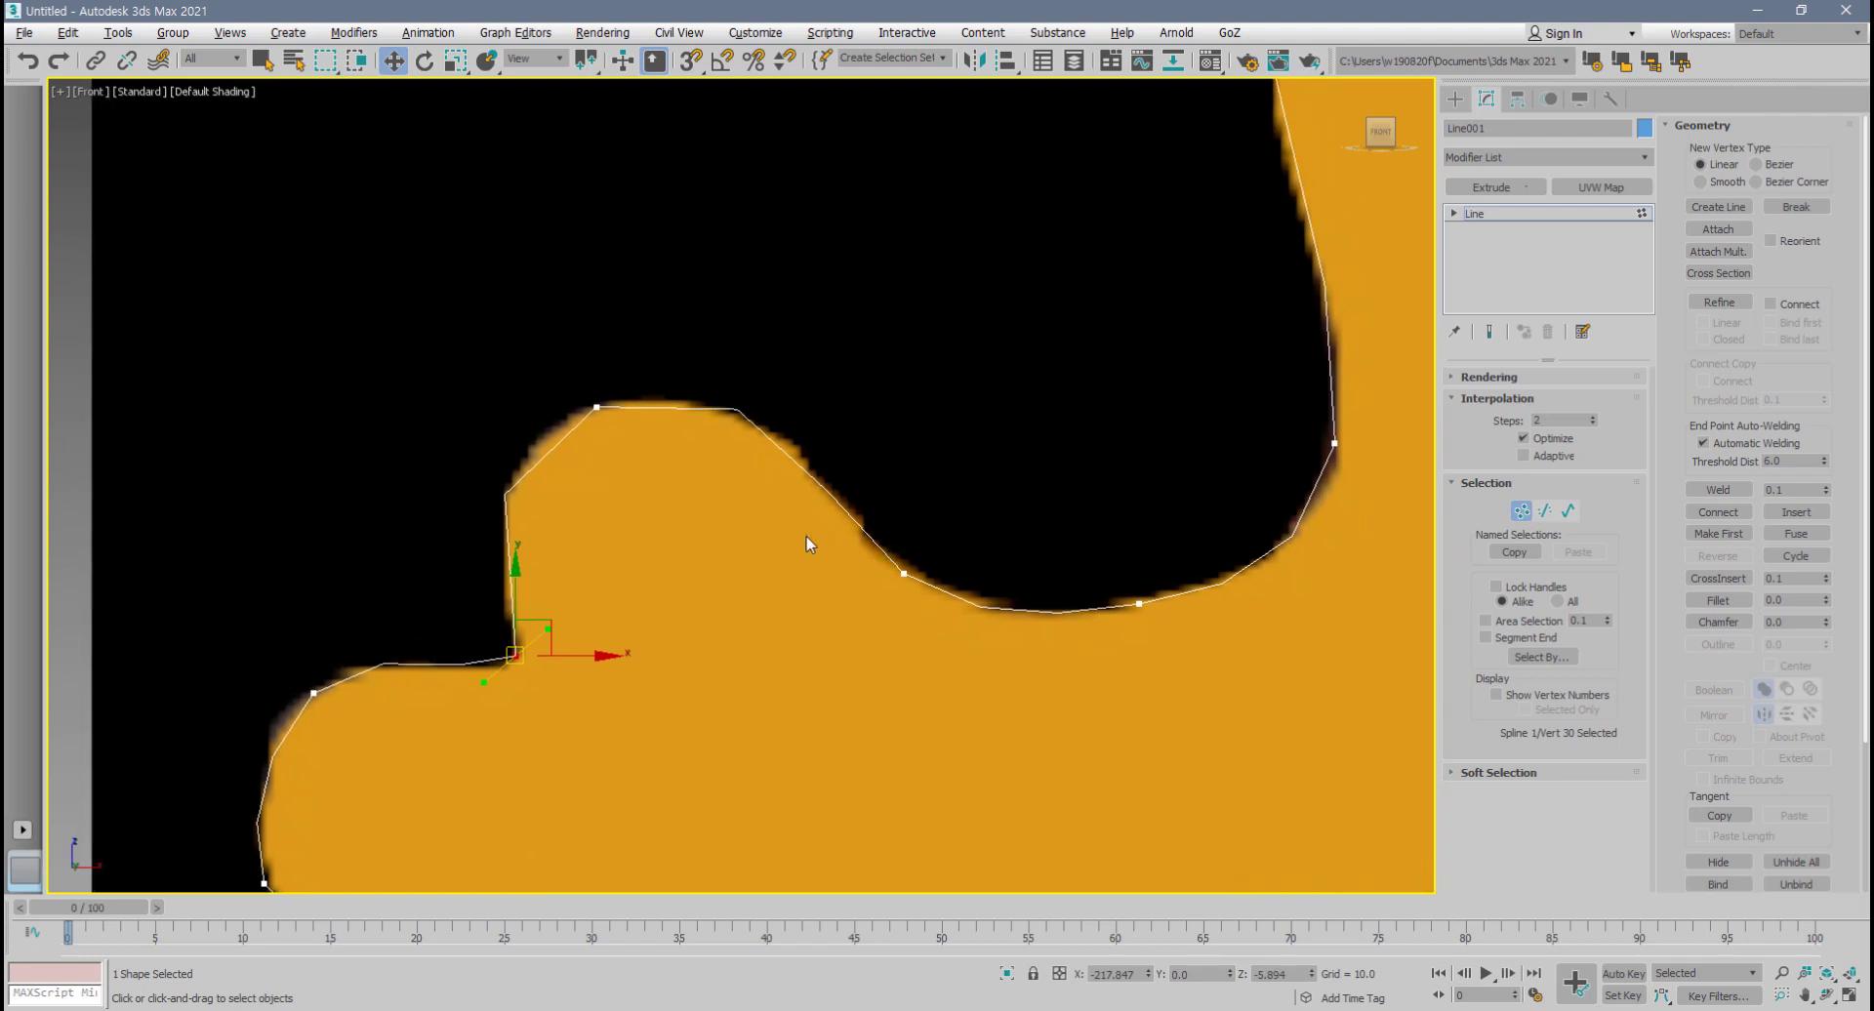
- Raise the line's interpolation steps to 14 to compare the curve's smoothness
left_click(1593, 420)
left_click(1592, 420)
left_click(1592, 419)
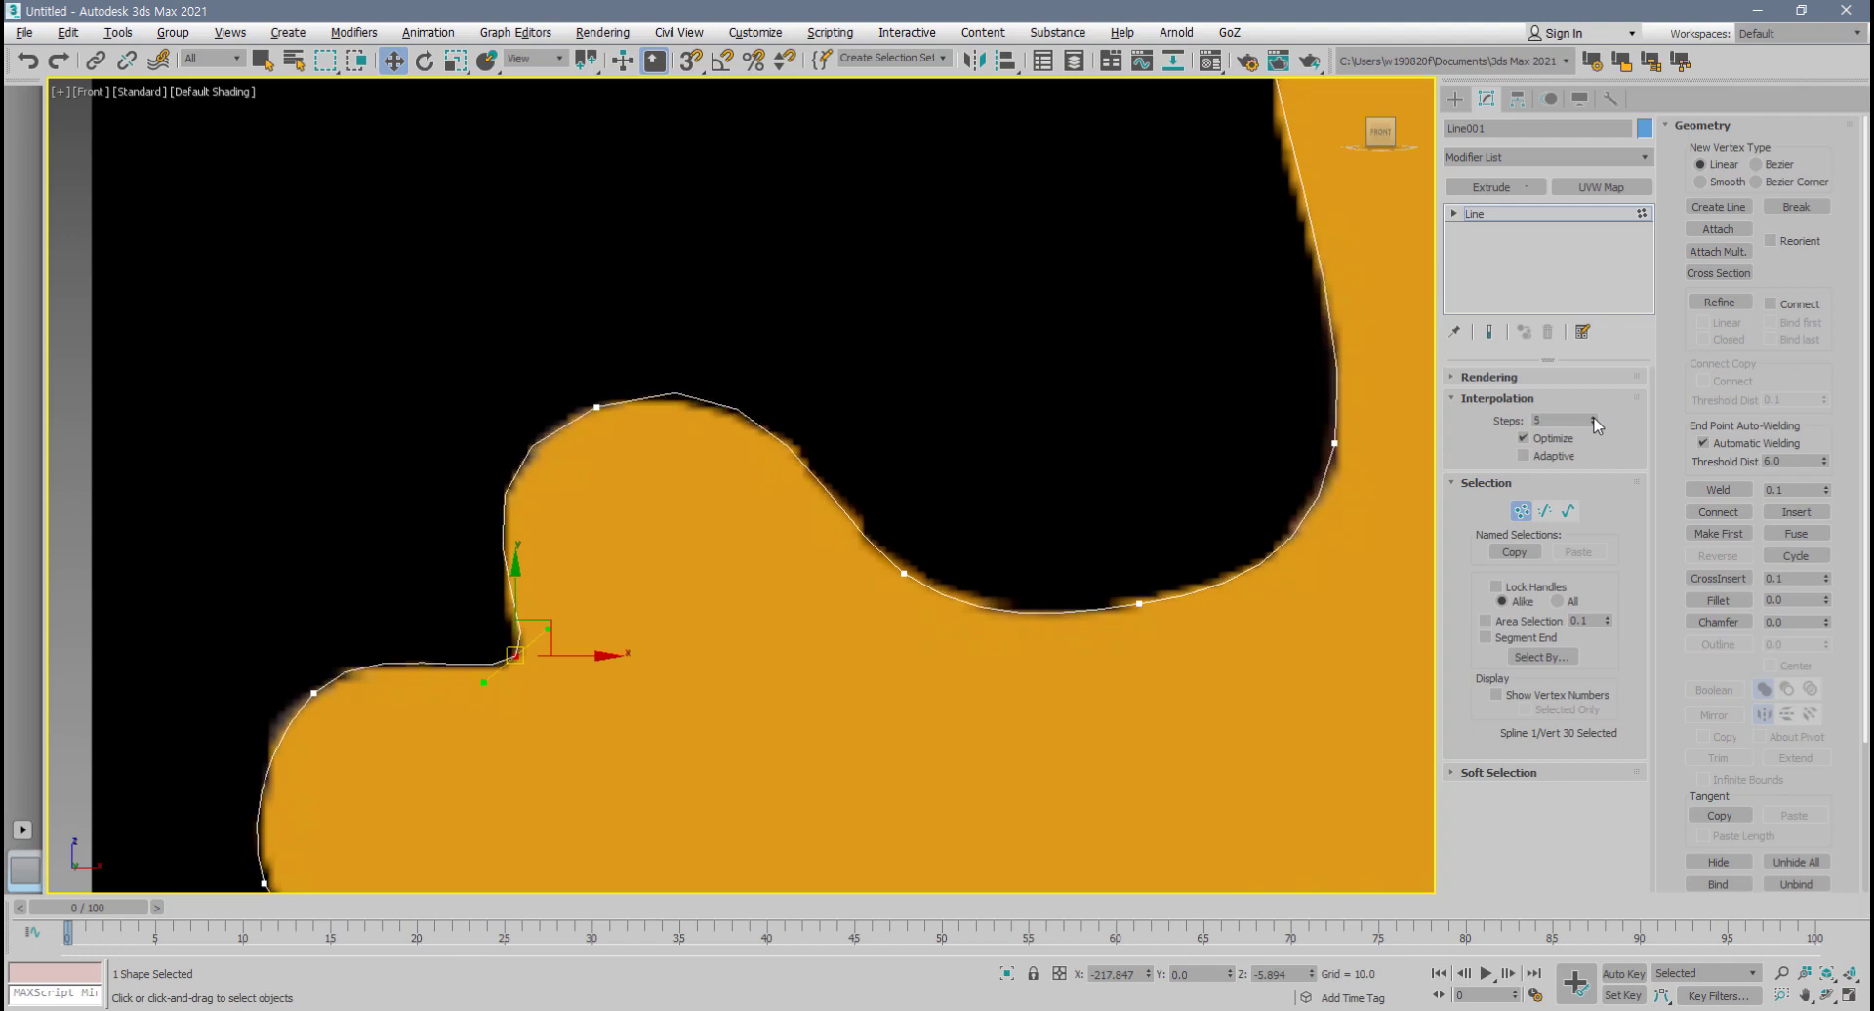
left_click(1593, 419)
left_click(1593, 420)
left_click(1593, 420)
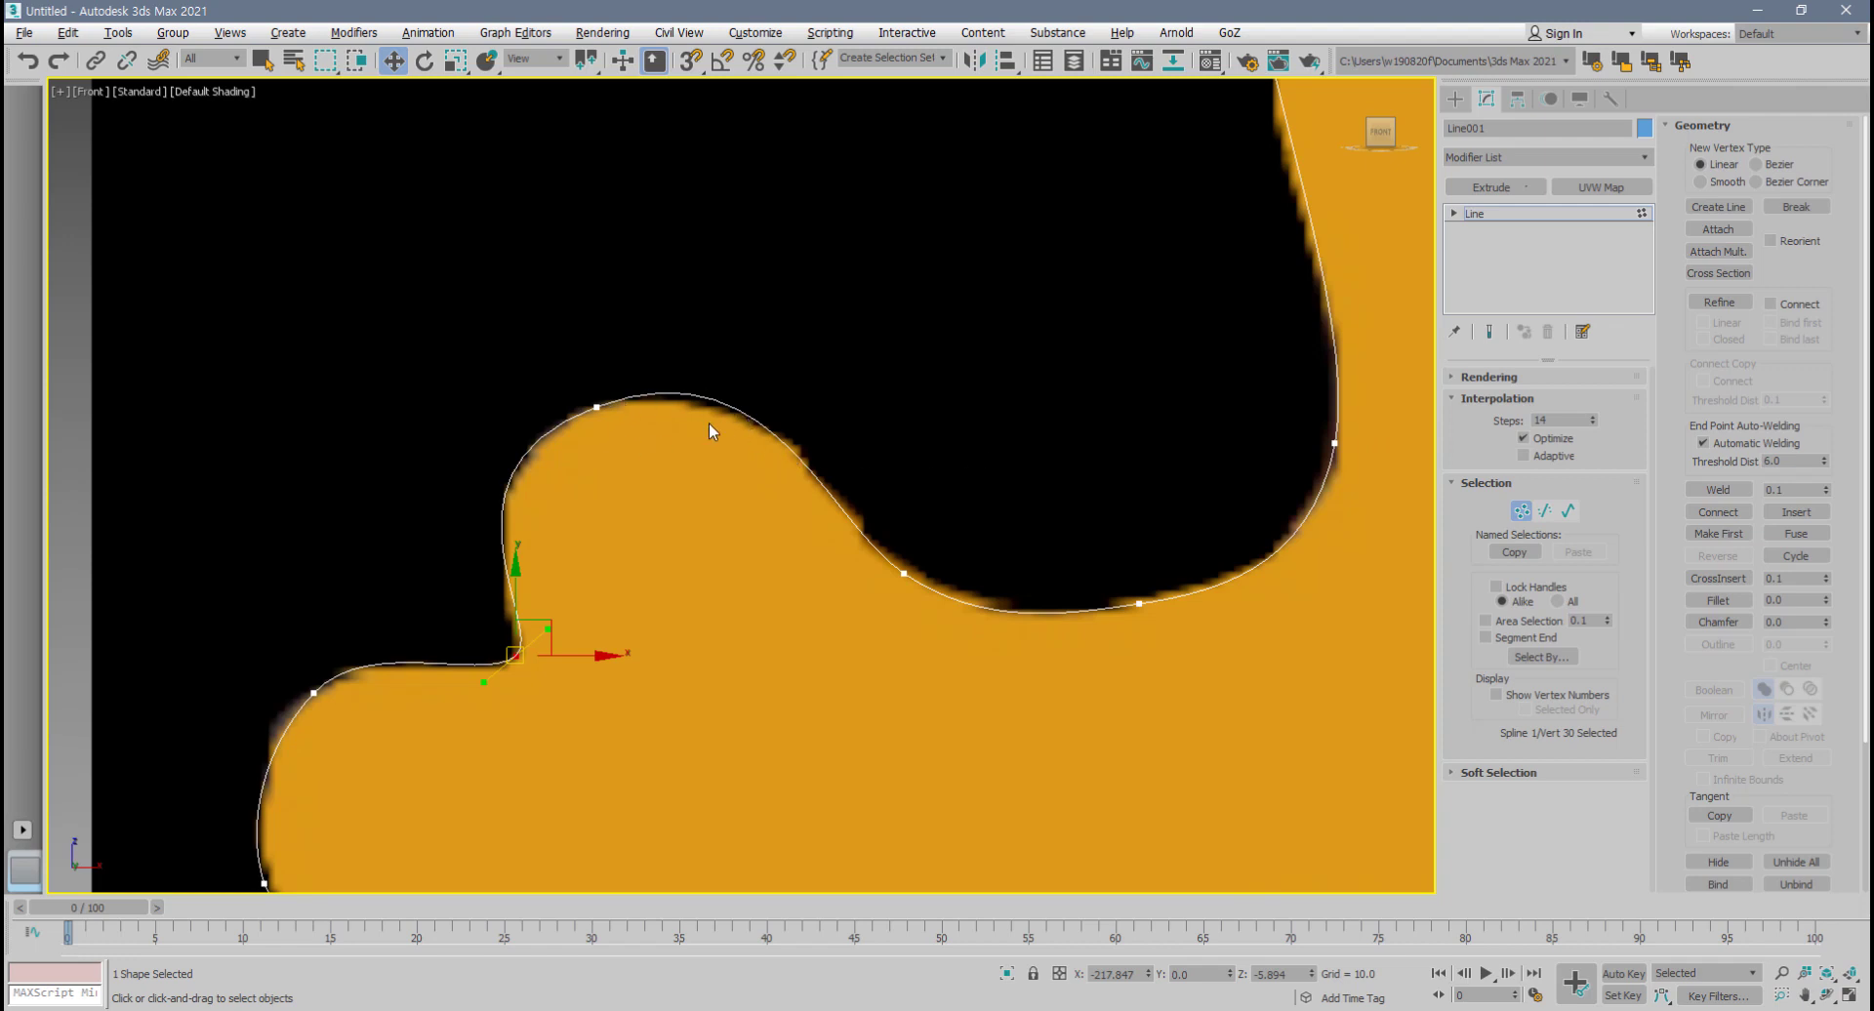
- Lower the line's interpolation steps to 1 to compare the coarse curve
left_click(1593, 424)
left_click(1593, 424)
left_click(1593, 423)
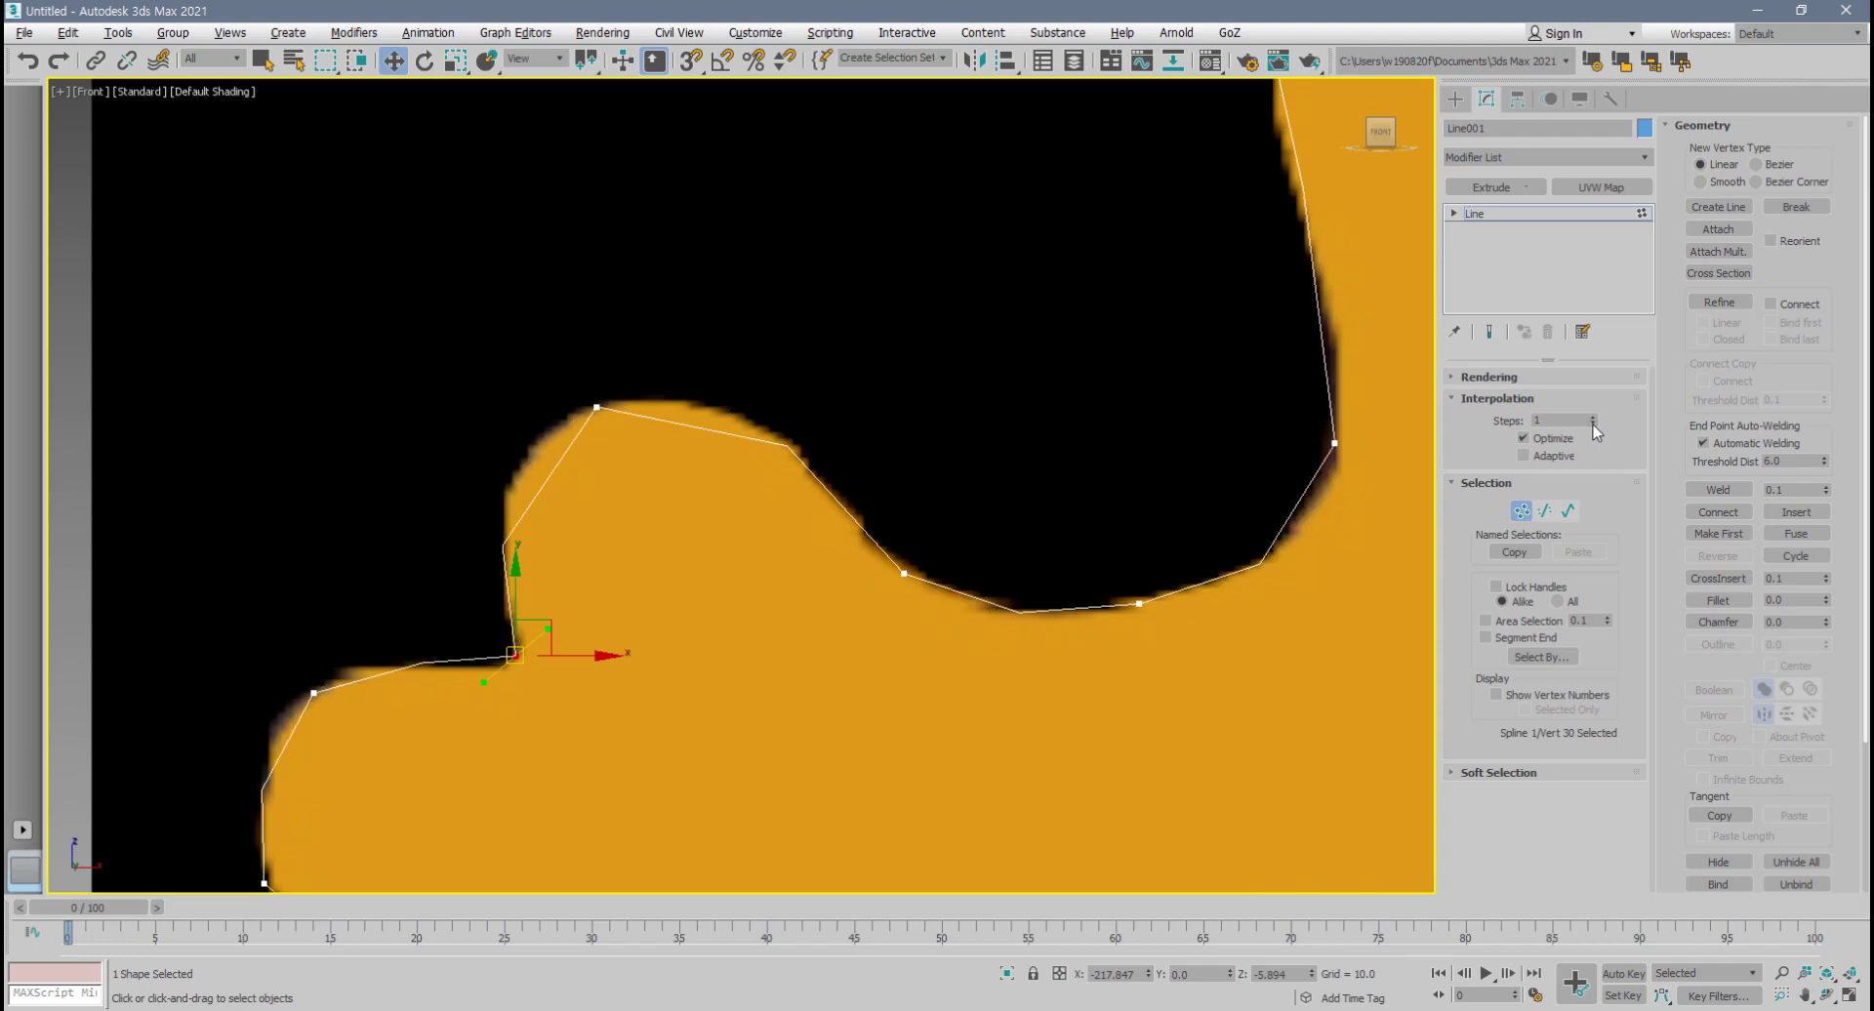
left_click(1592, 423)
left_click(1592, 424)
left_click(1593, 424)
- Set the line's interpolation steps to 9
left_click(1593, 416)
left_click(1593, 415)
left_click(1593, 416)
left_click(1593, 415)
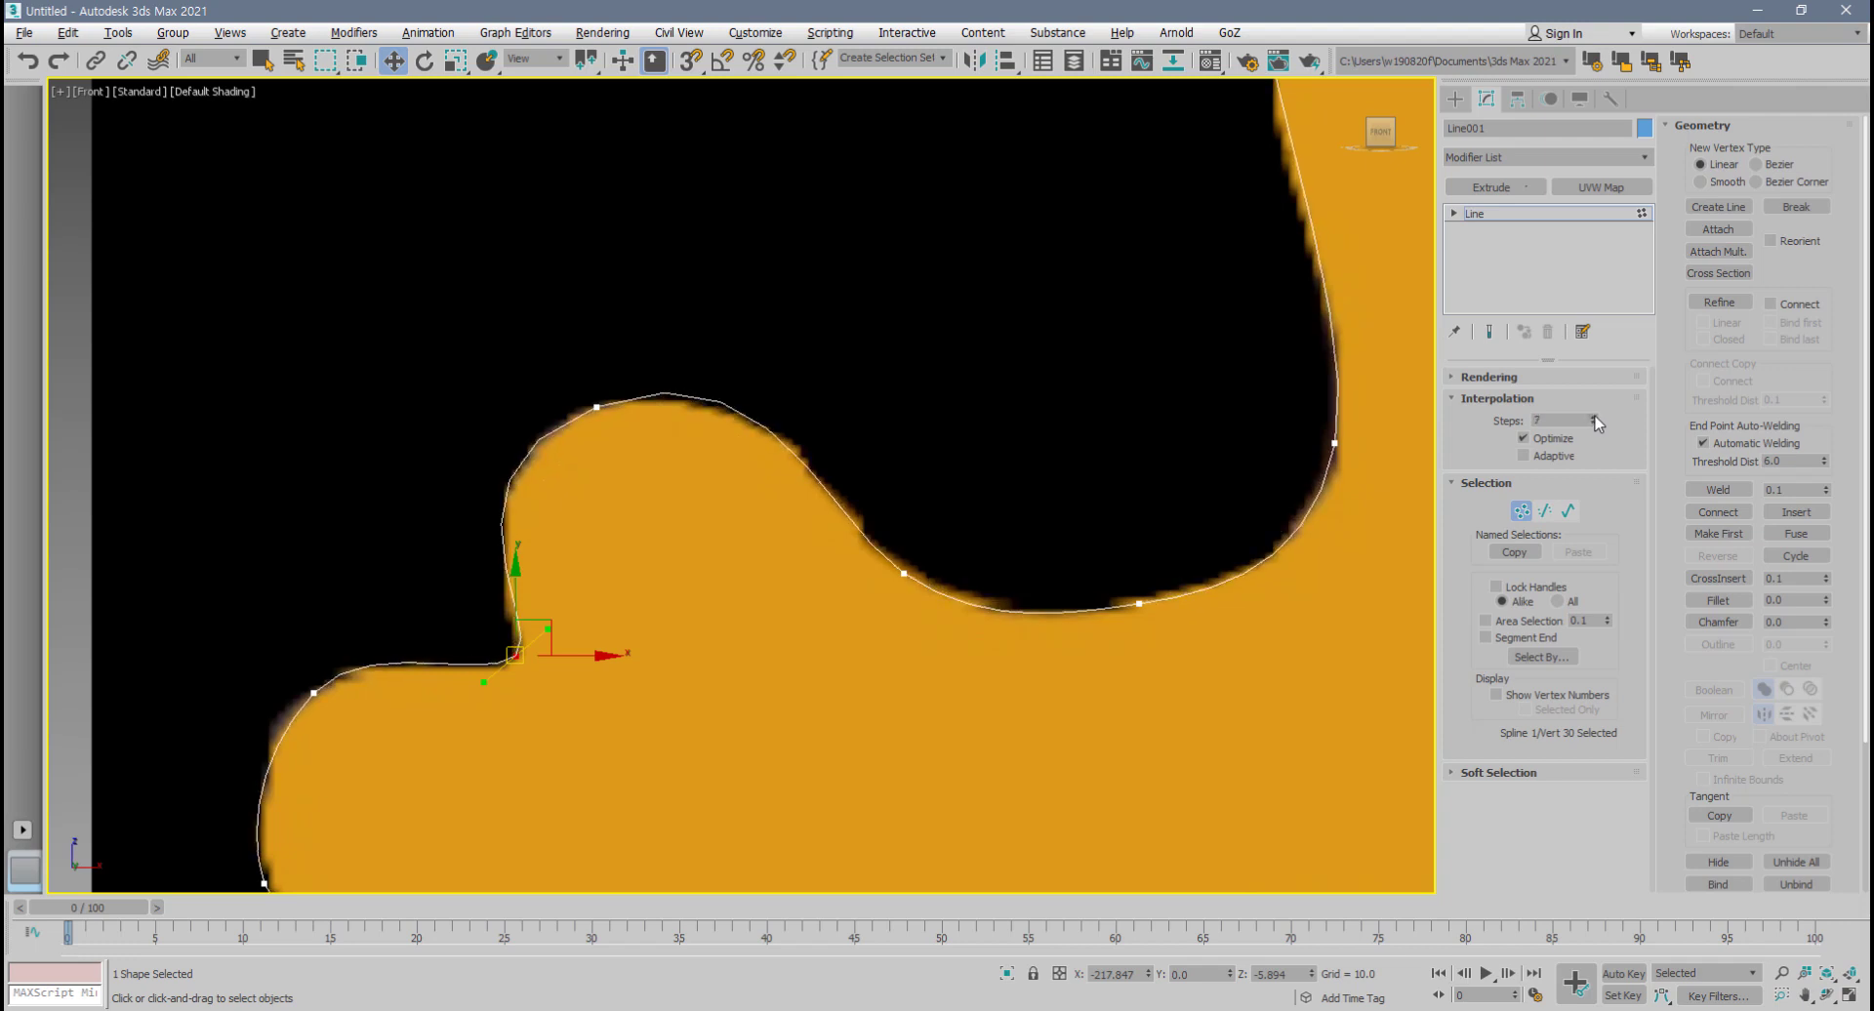
left_click(1592, 416)
left_click(1593, 423)
middle_click_drag(1259, 552, 976, 667)
left_click(1593, 417)
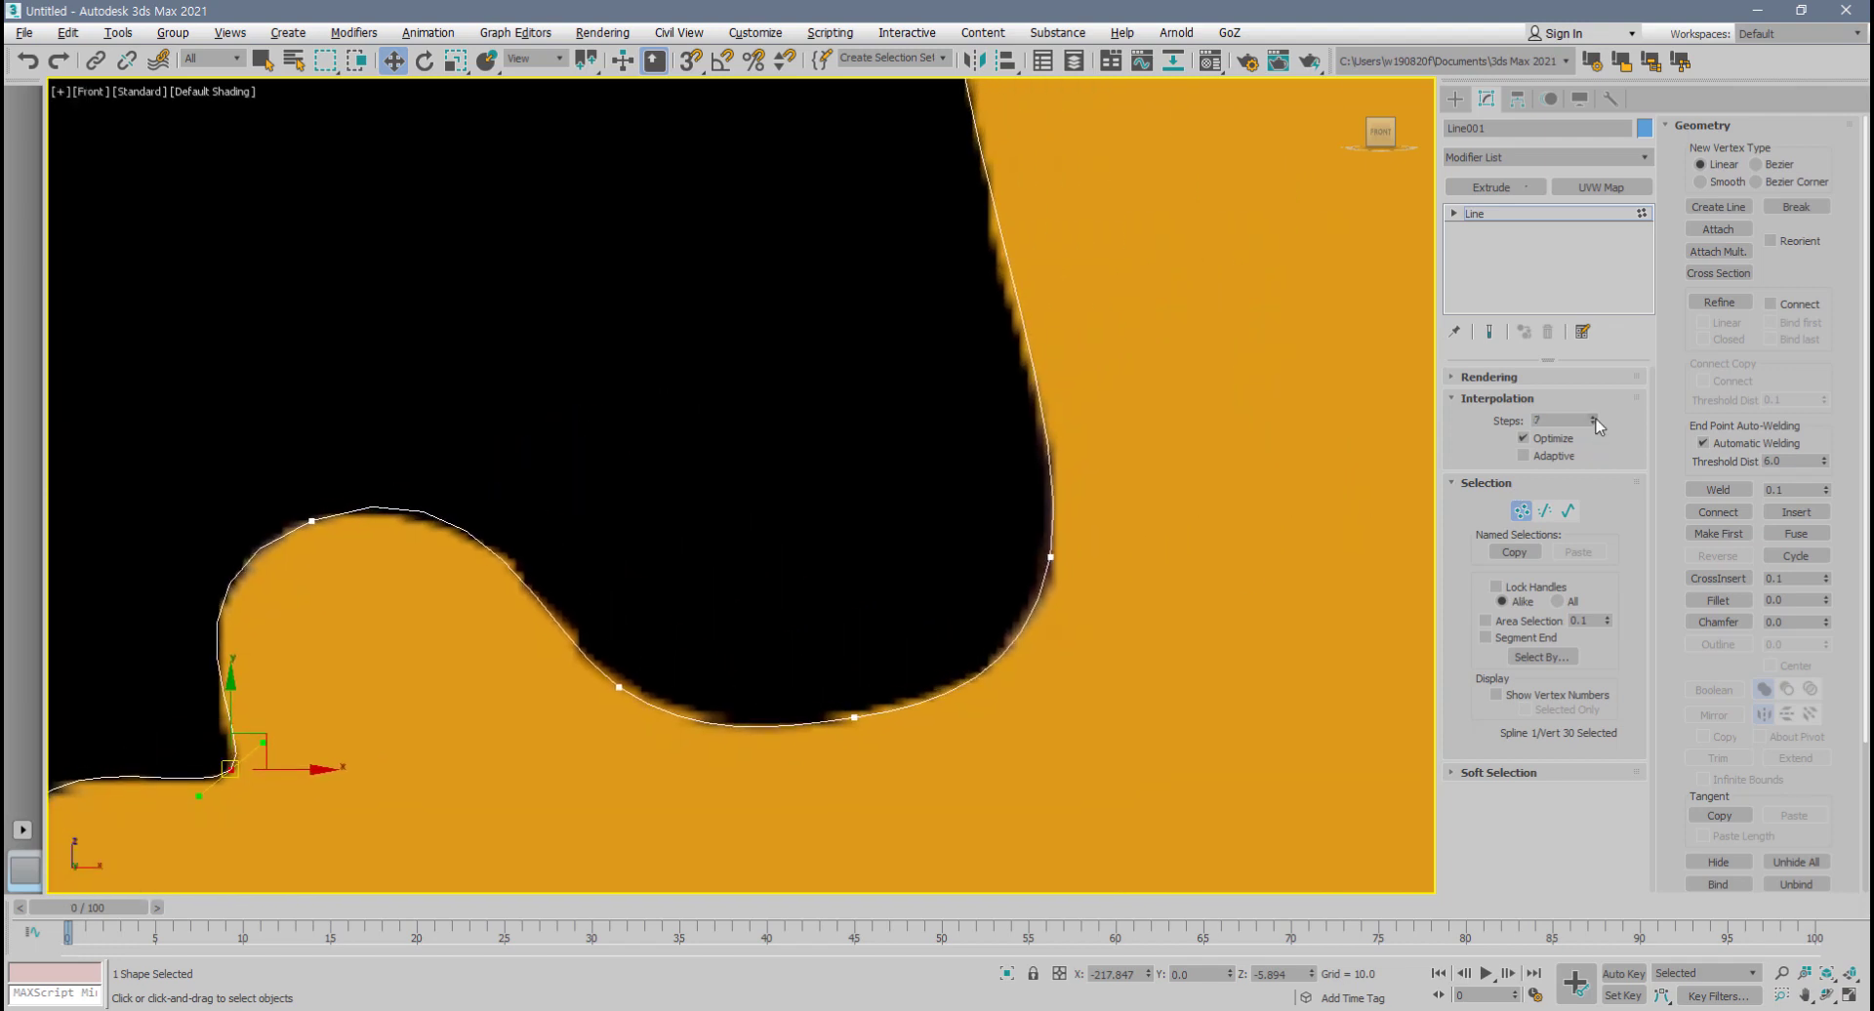
left_click(1593, 417)
- Move the two vertices on the body's left side slightly downward so the spline follows the orange edge
scroll(1019, 554, "down", 2)
middle_click_drag(1002, 285, 931, 535)
scroll(909, 550, "down", 5)
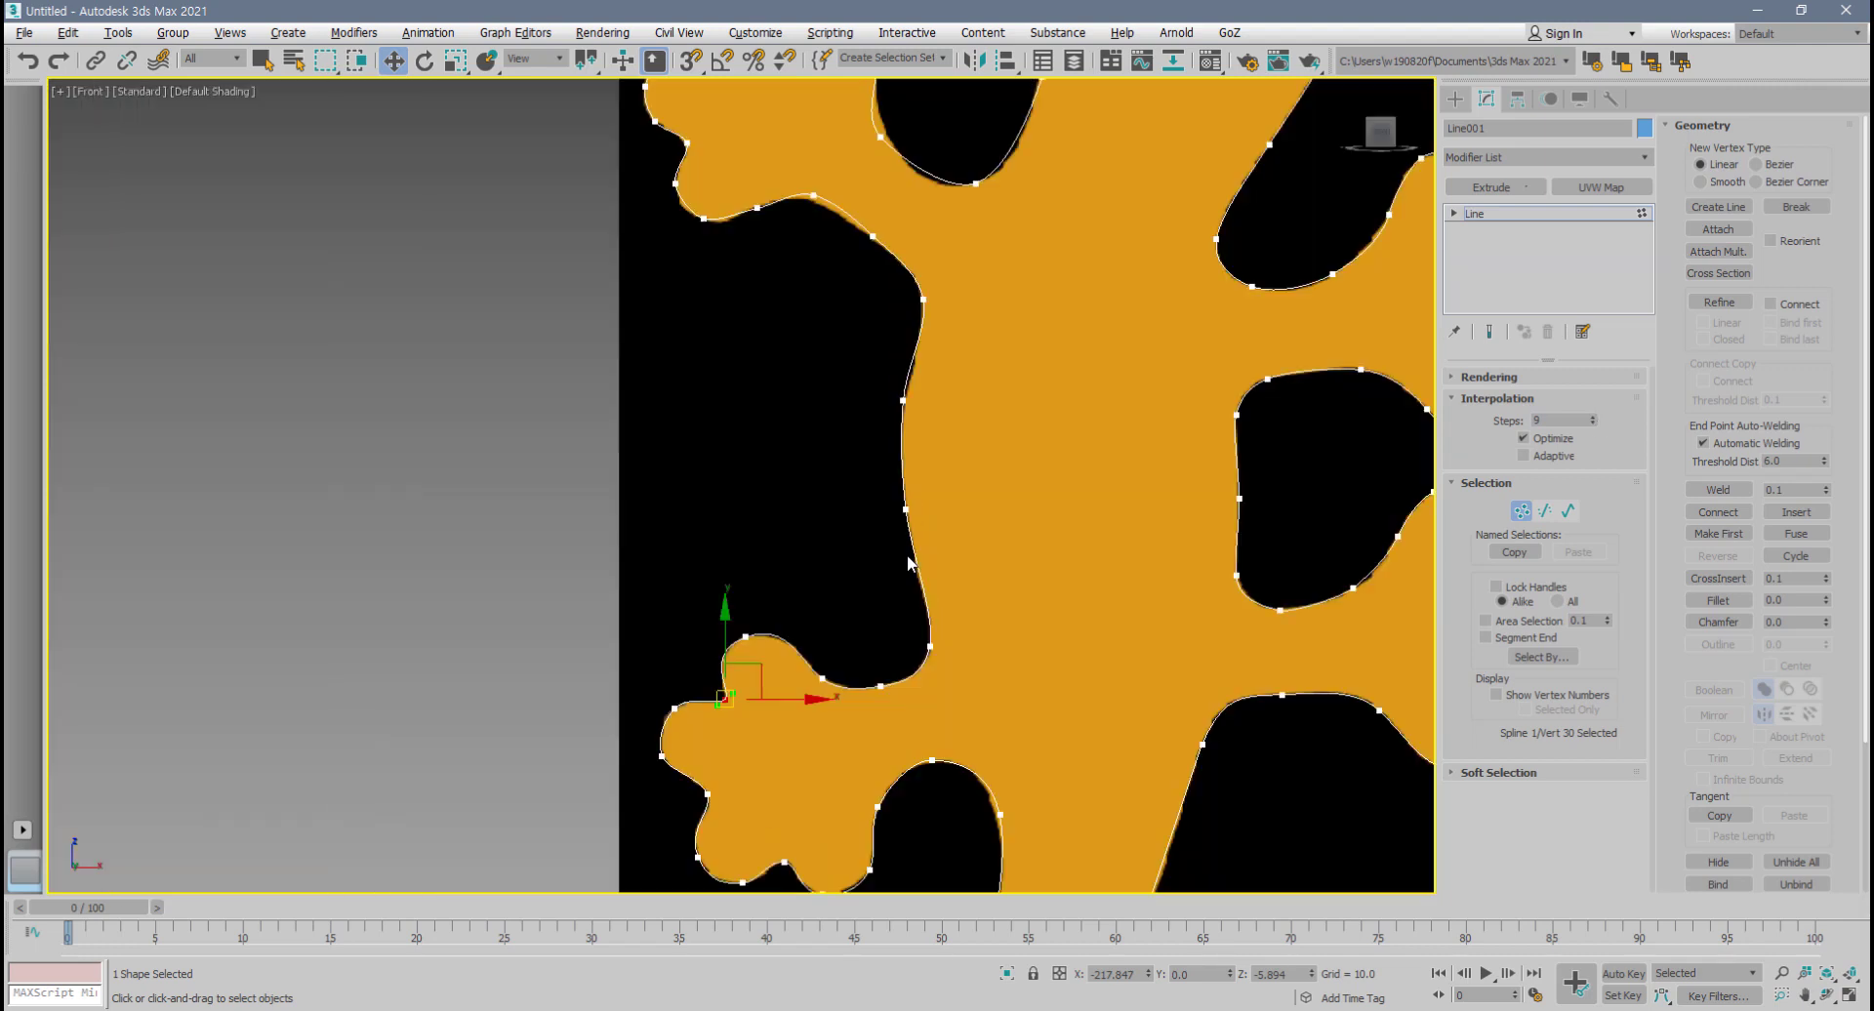
middle_click_drag(919, 423, 860, 664)
scroll(861, 664, "up", 2)
left_click(837, 636)
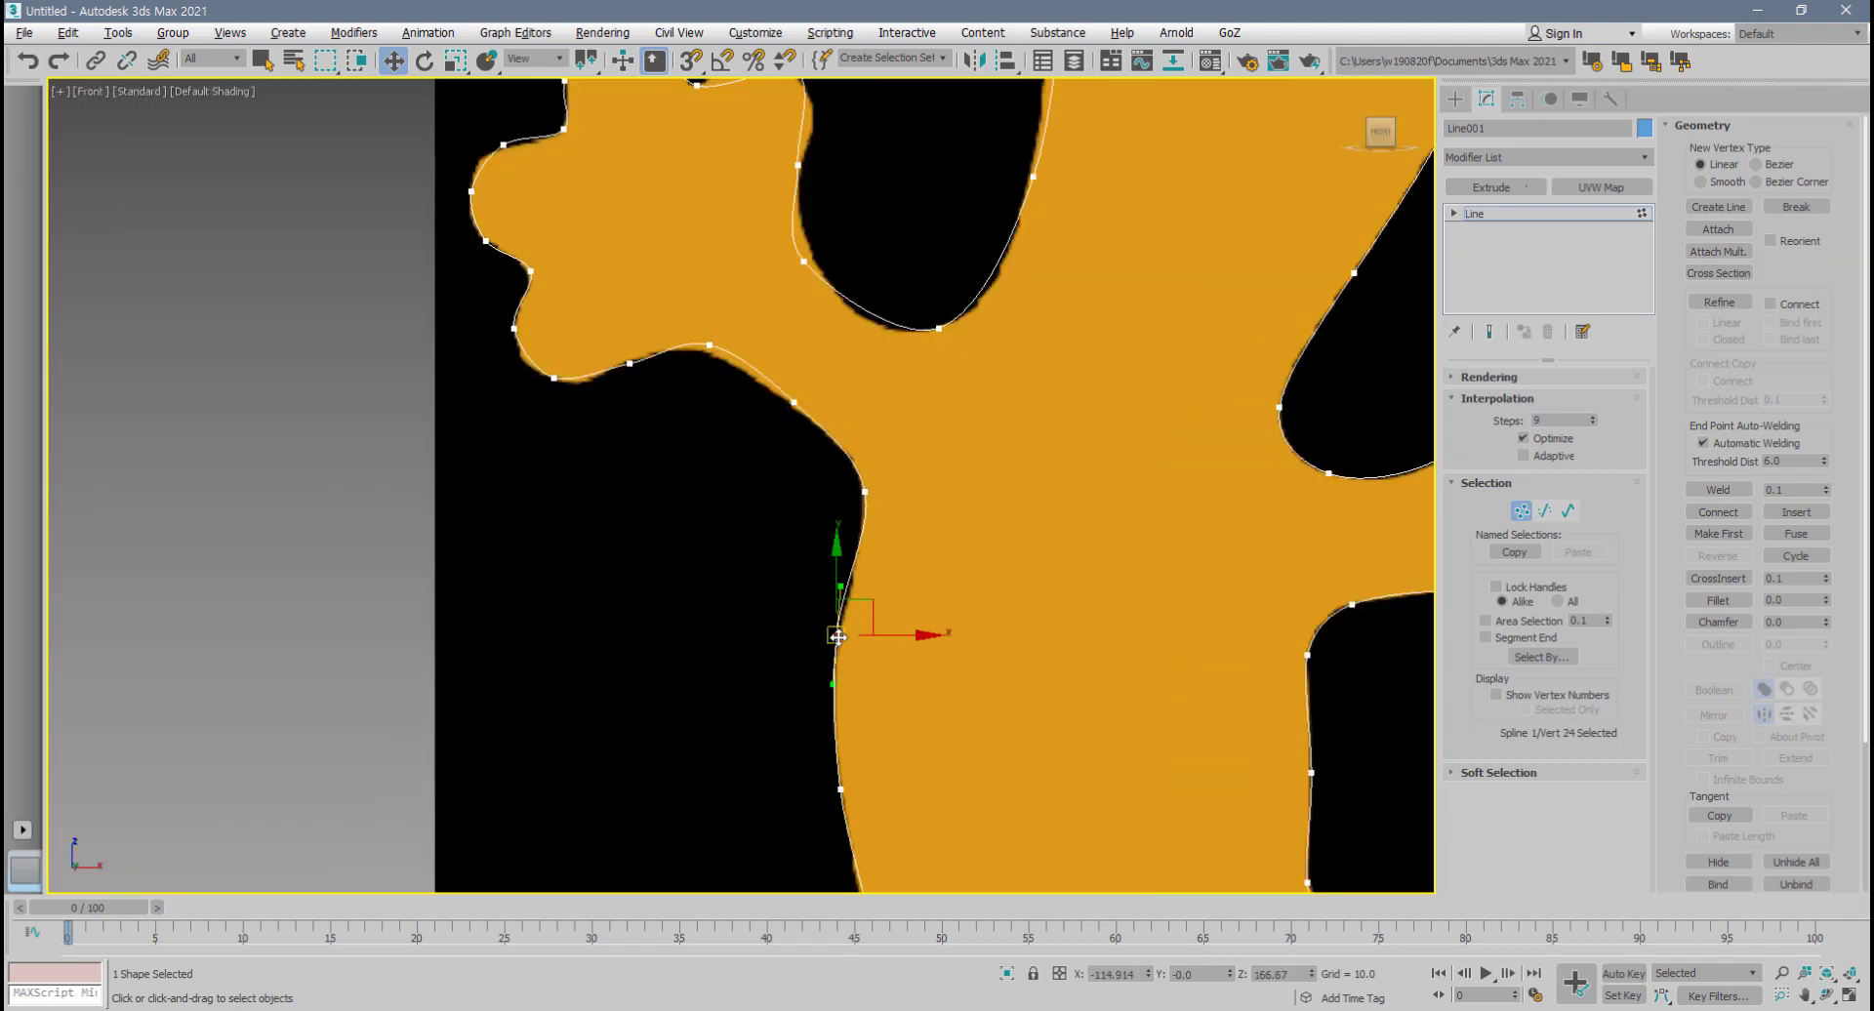
left_click(841, 788)
left_click_drag(840, 788, 844, 815)
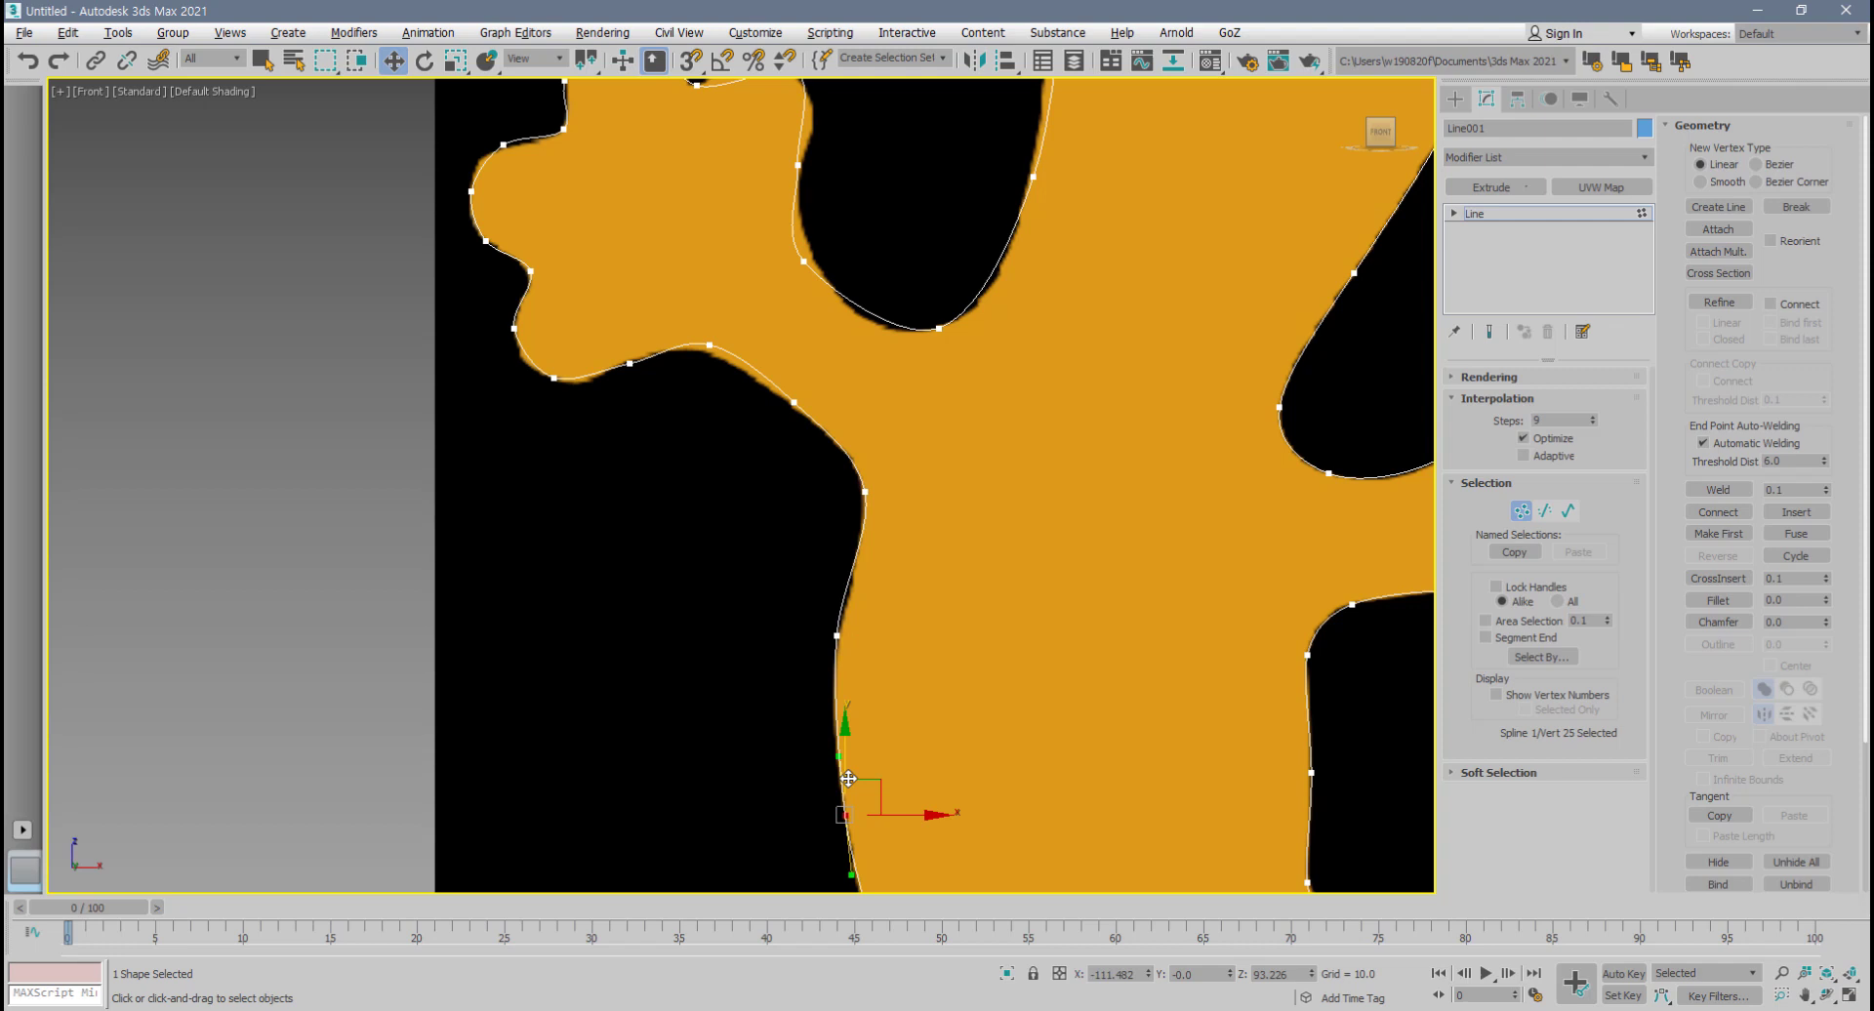
left_click(838, 635)
left_click_drag(837, 636, 834, 644)
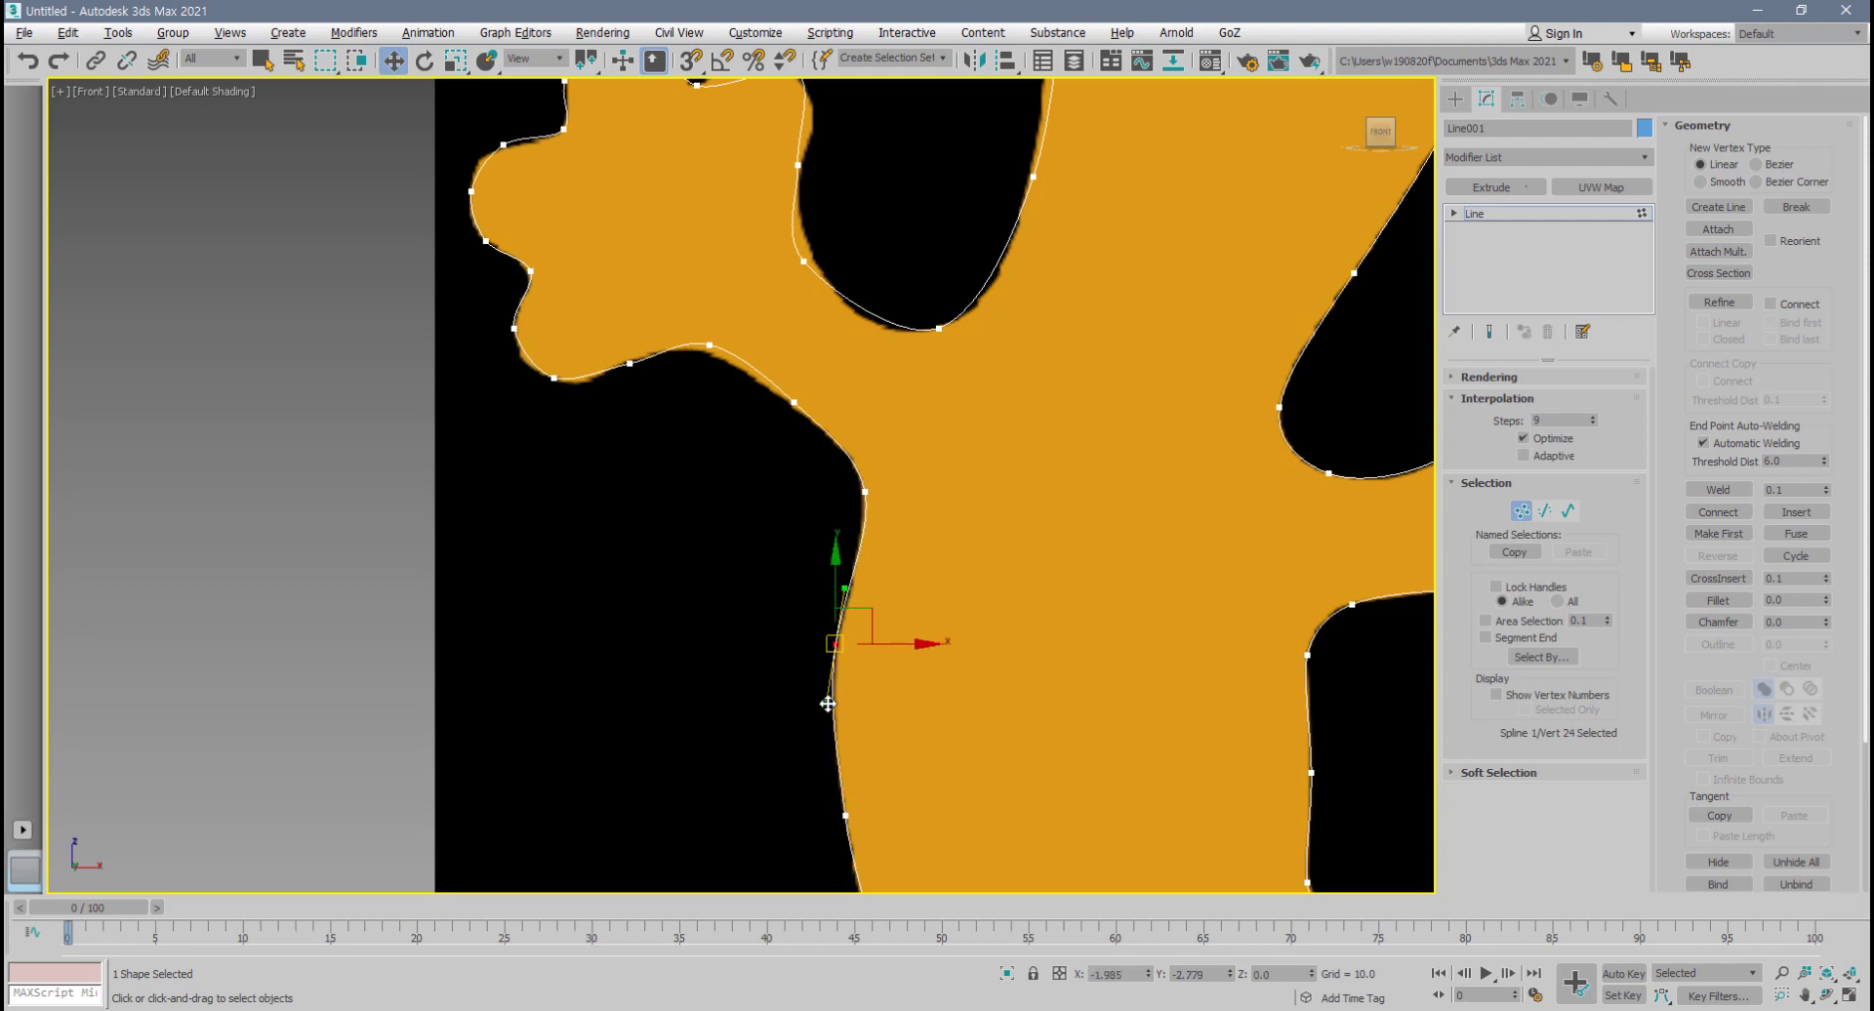
- Nudge the vertices from the left armpit along the underside of the left arm onto the orange edge
middle_click_drag(953, 595, 947, 647)
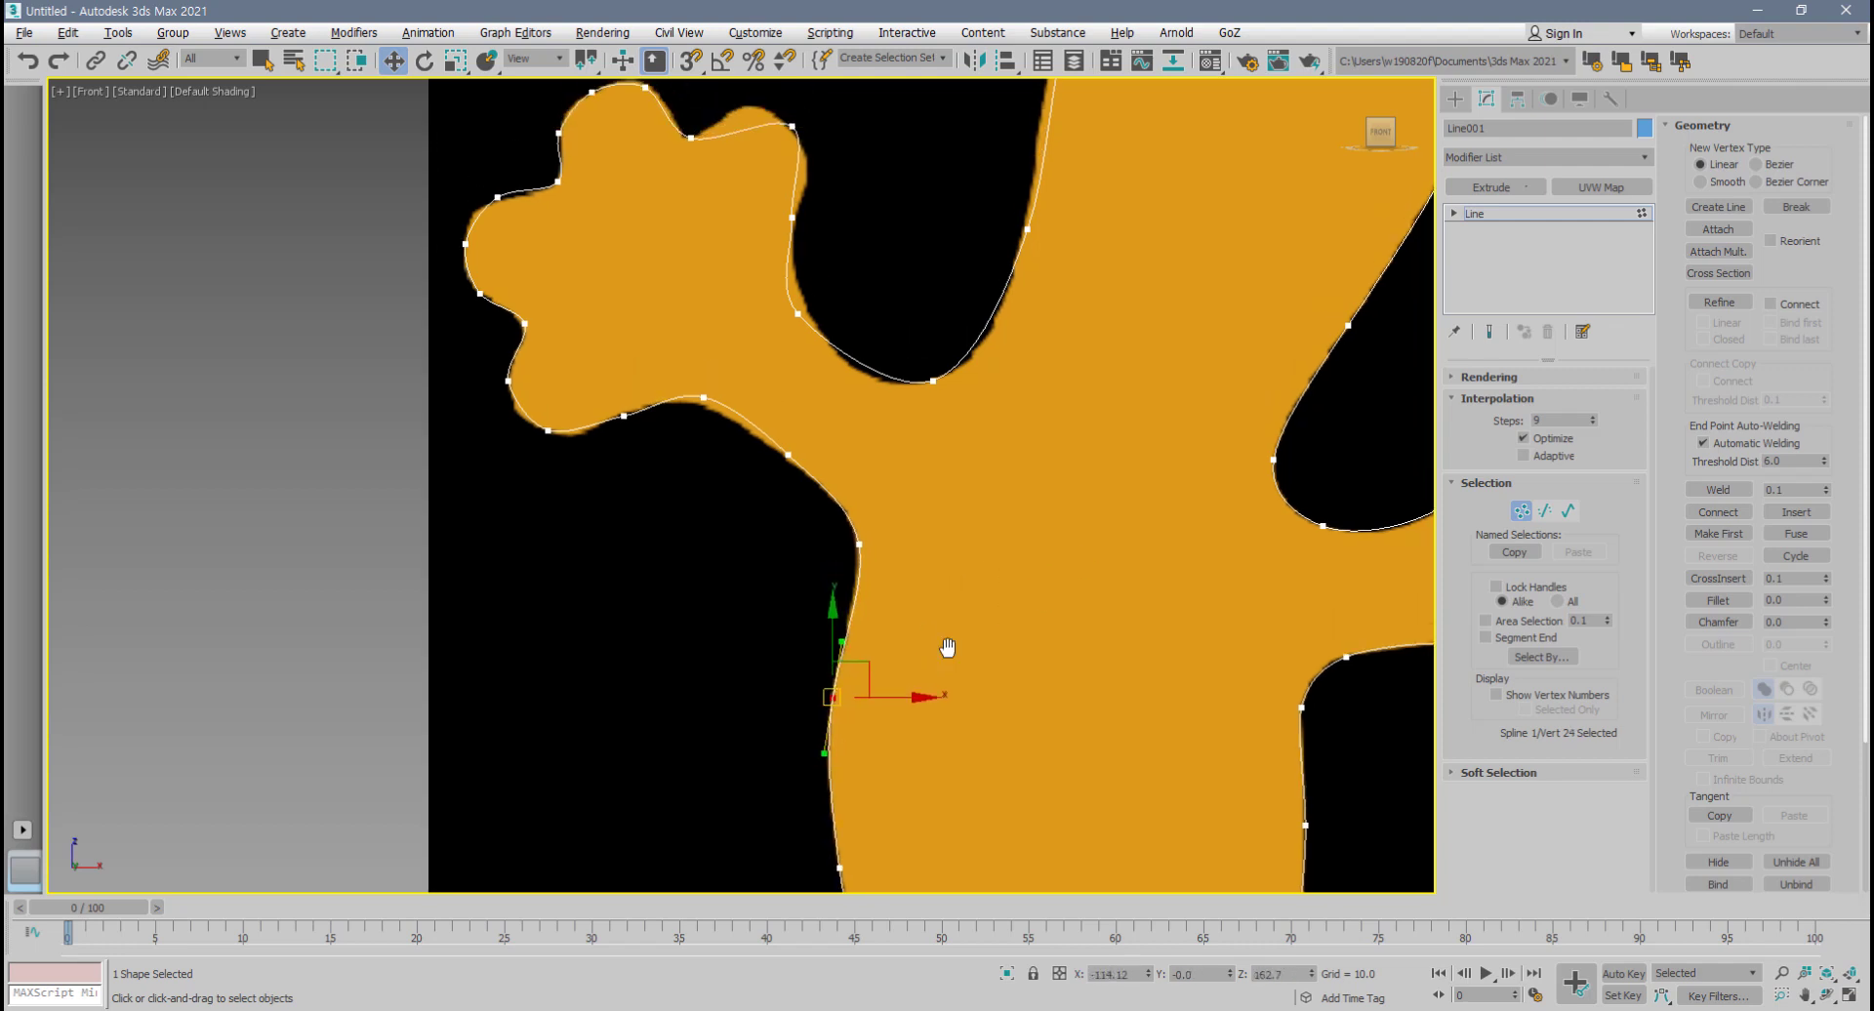
scroll(891, 440, "up", 3)
left_click(840, 583)
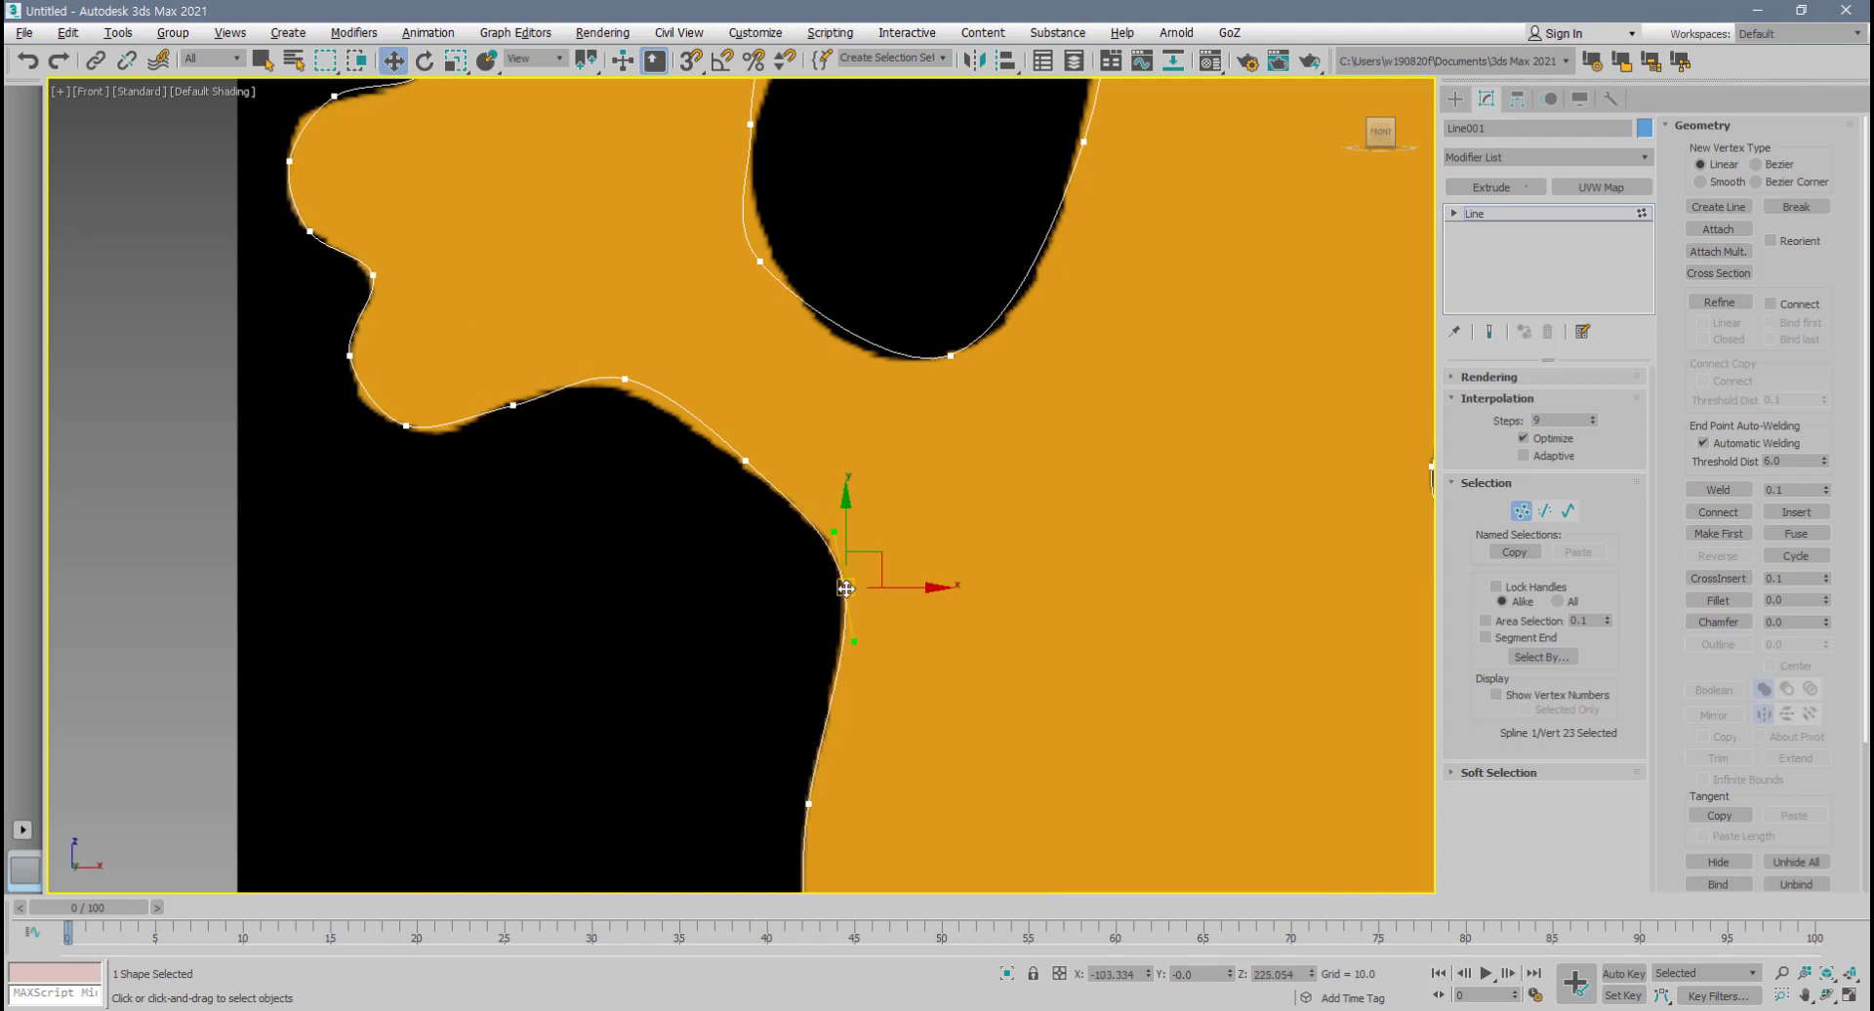
left_click(745, 466)
left_click(623, 381)
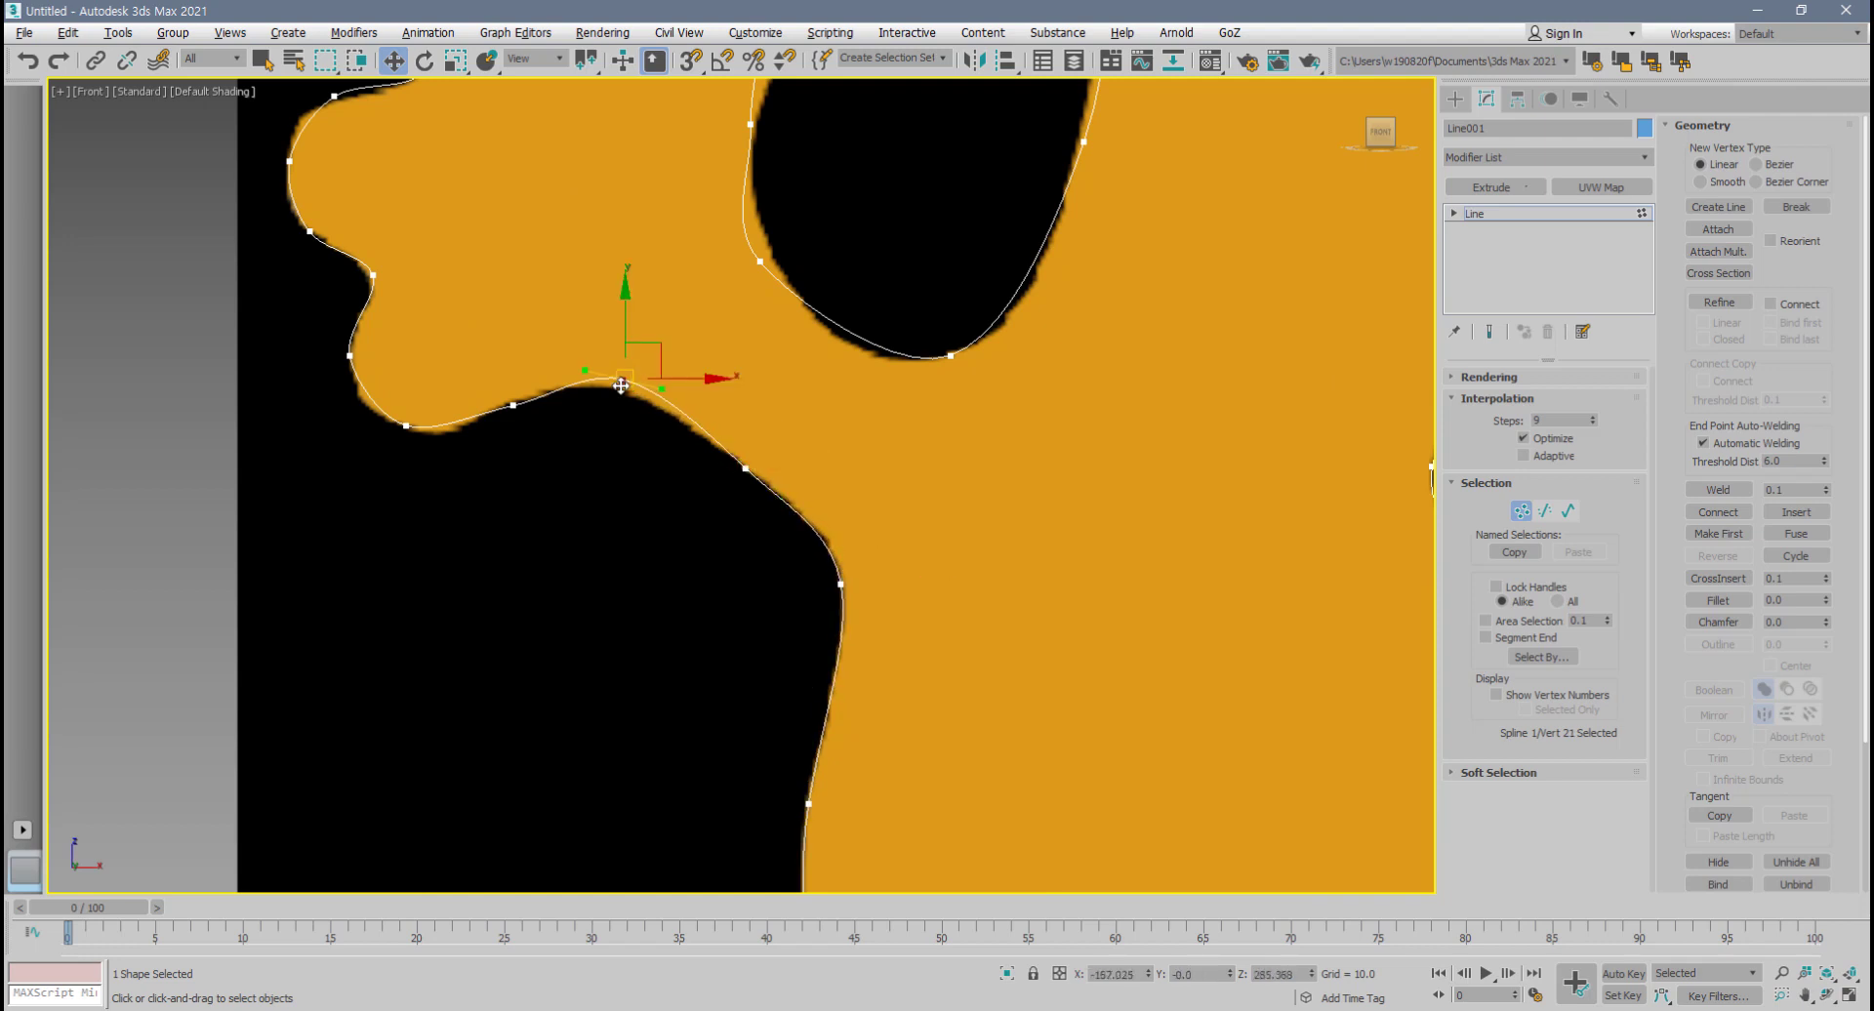
left_click_drag(621, 385, 502, 406)
- Adjust the vertices around the left hand's lowest finger and the notch above it to follow the orange edge
left_click(406, 426)
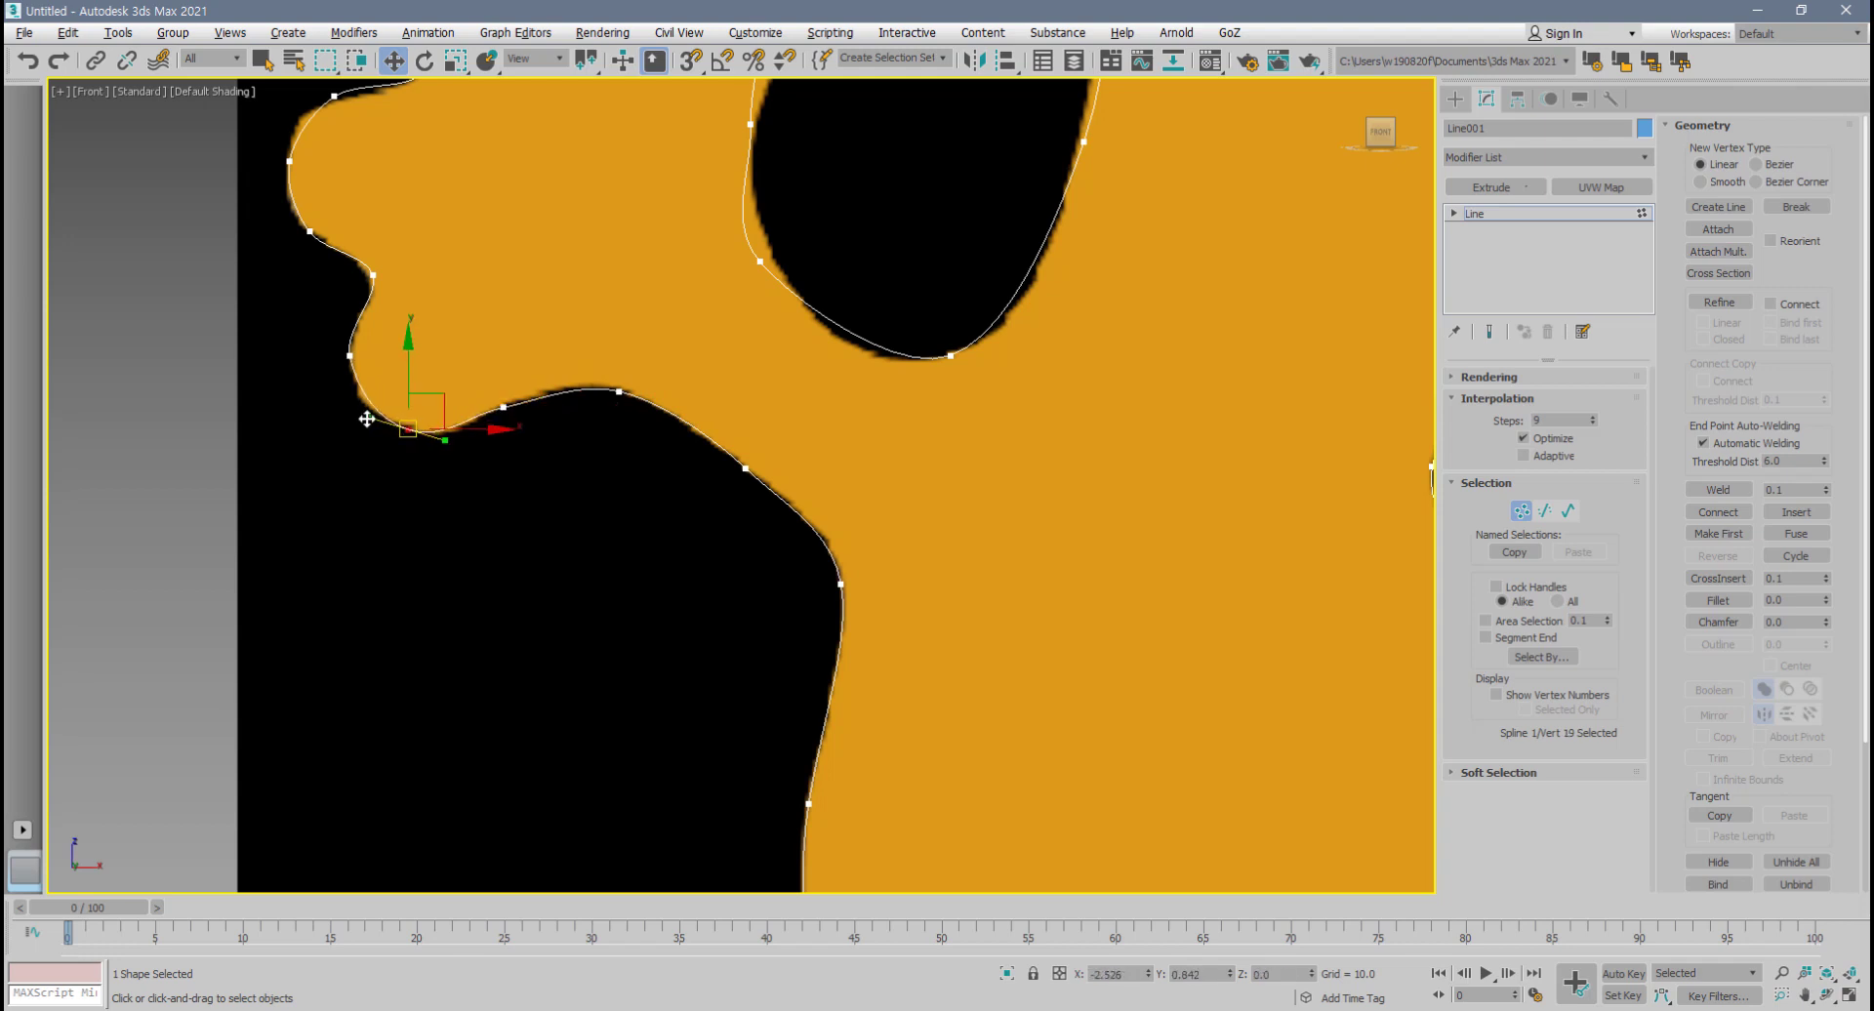
scroll(371, 419, "up", 5)
left_click_drag(410, 374, 413, 400)
scroll(430, 391, "down", 2)
scroll(429, 390, "down", 2)
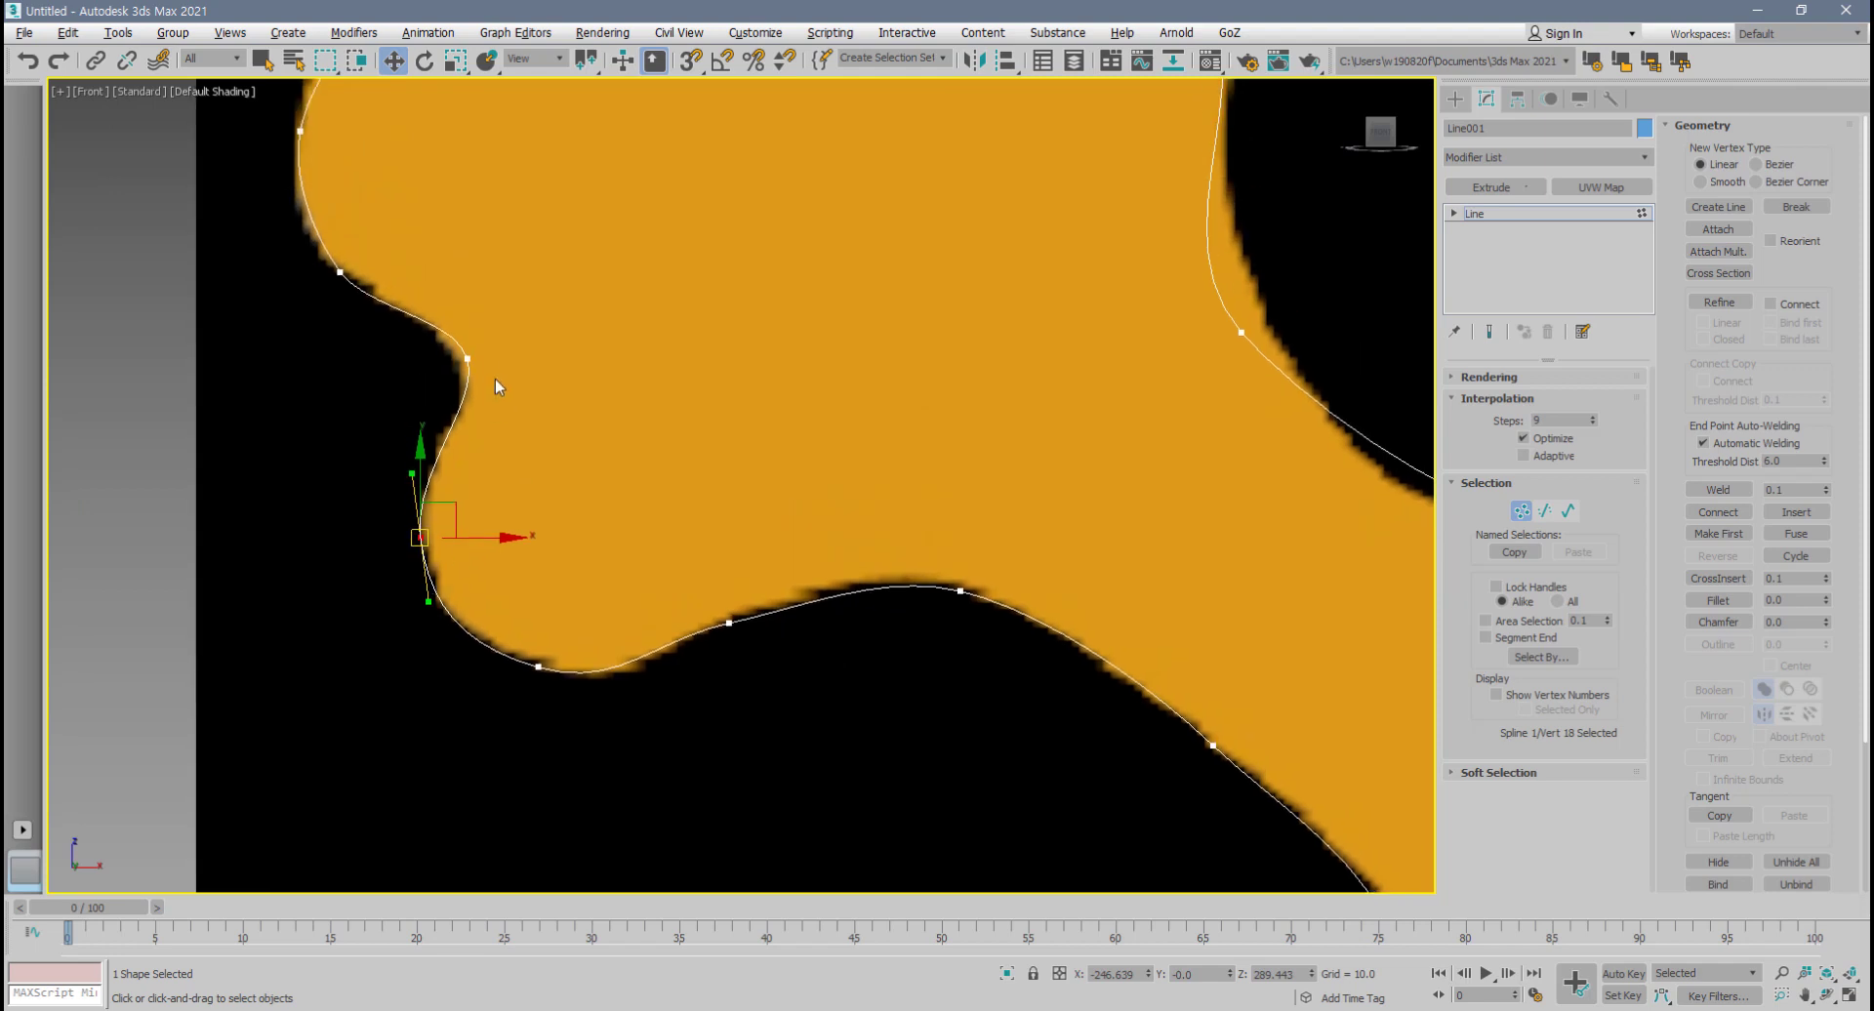
left_click(469, 344)
middle_click_drag(461, 418, 449, 639)
scroll(401, 482, "up", 3)
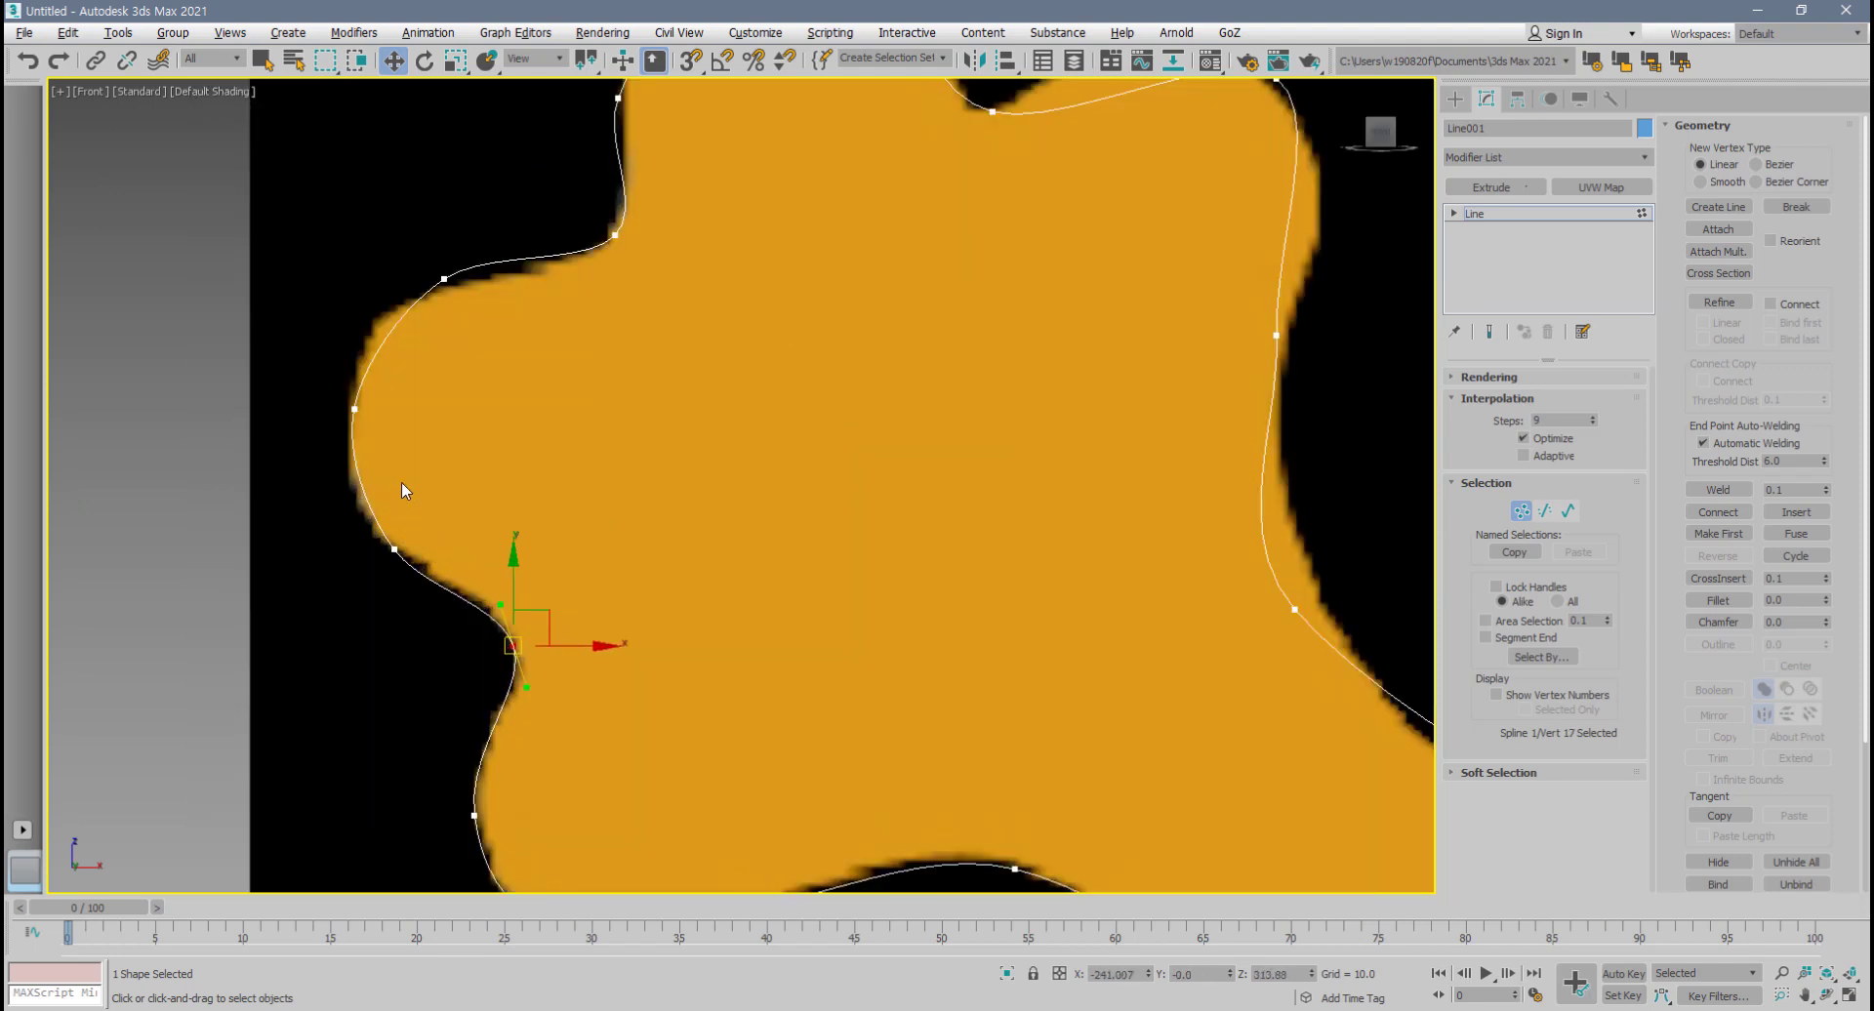
- Move the vertices at the tip and upper side of the left hand's outermost finger onto the orange edge
left_click(353, 410)
middle_click_drag(449, 295, 408, 448)
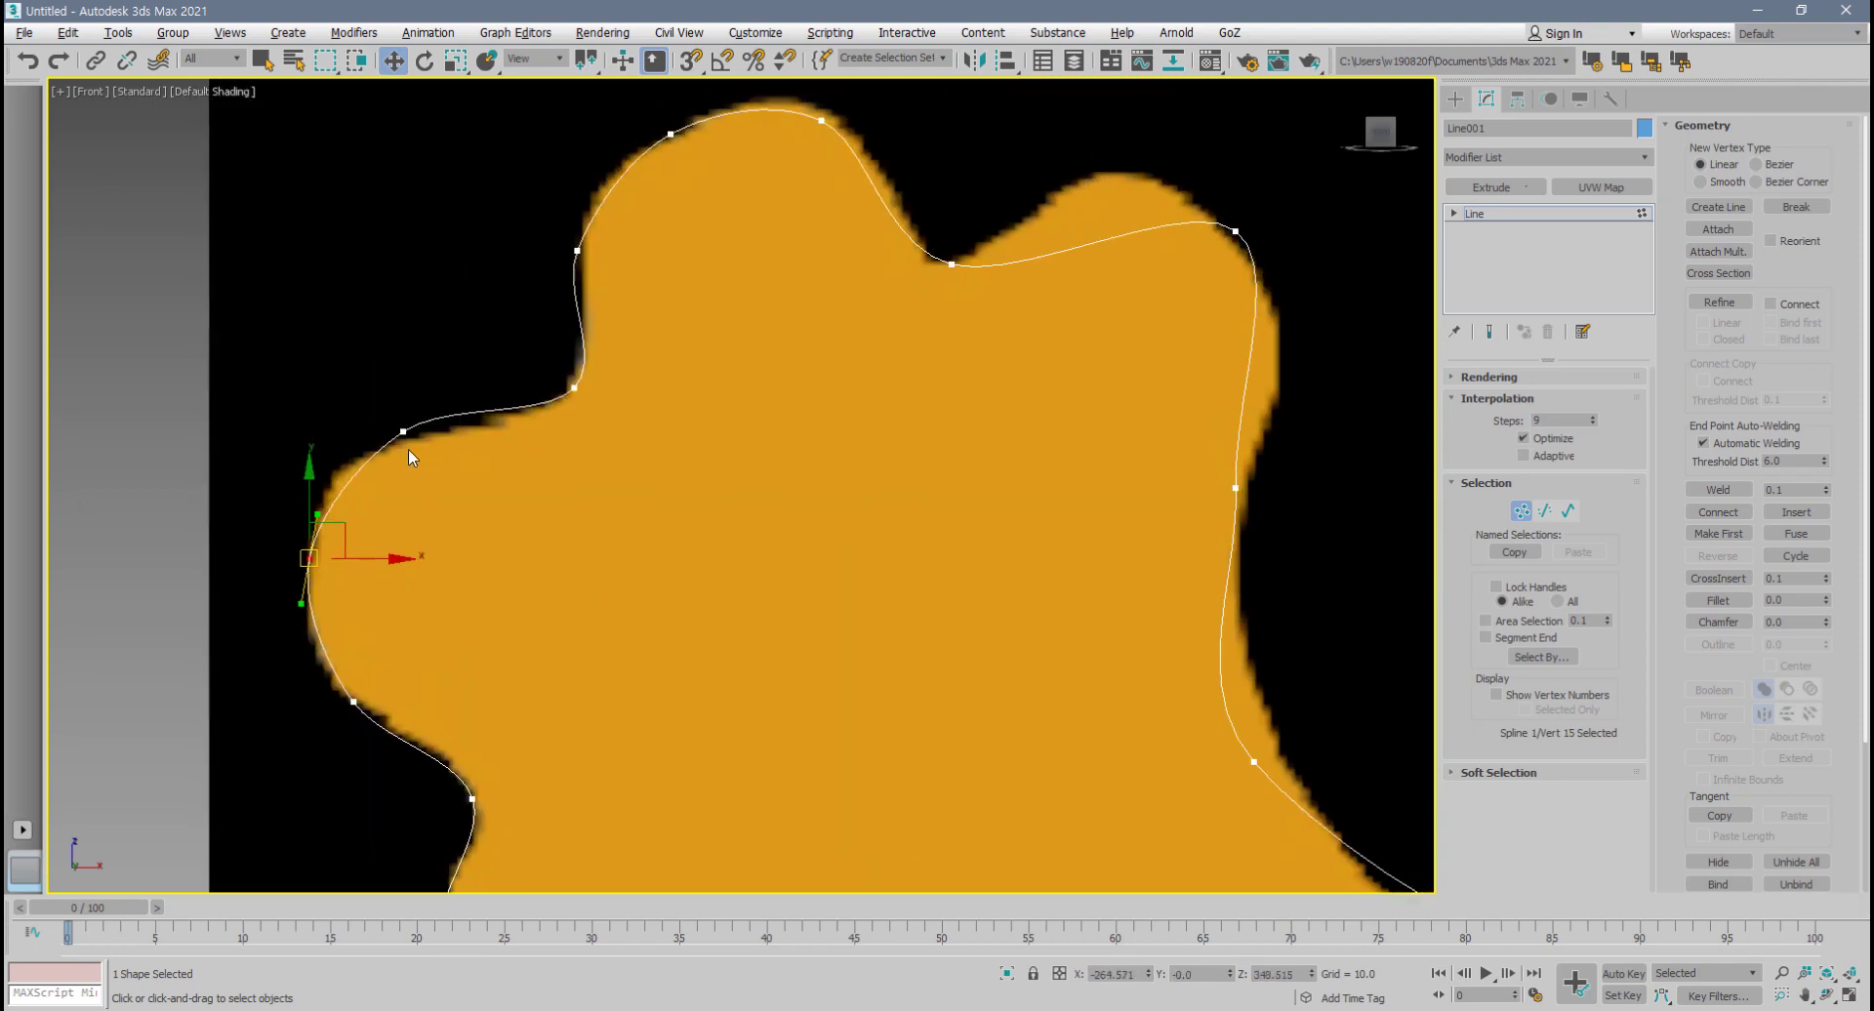
left_click(396, 437)
left_click_drag(395, 436, 443, 415)
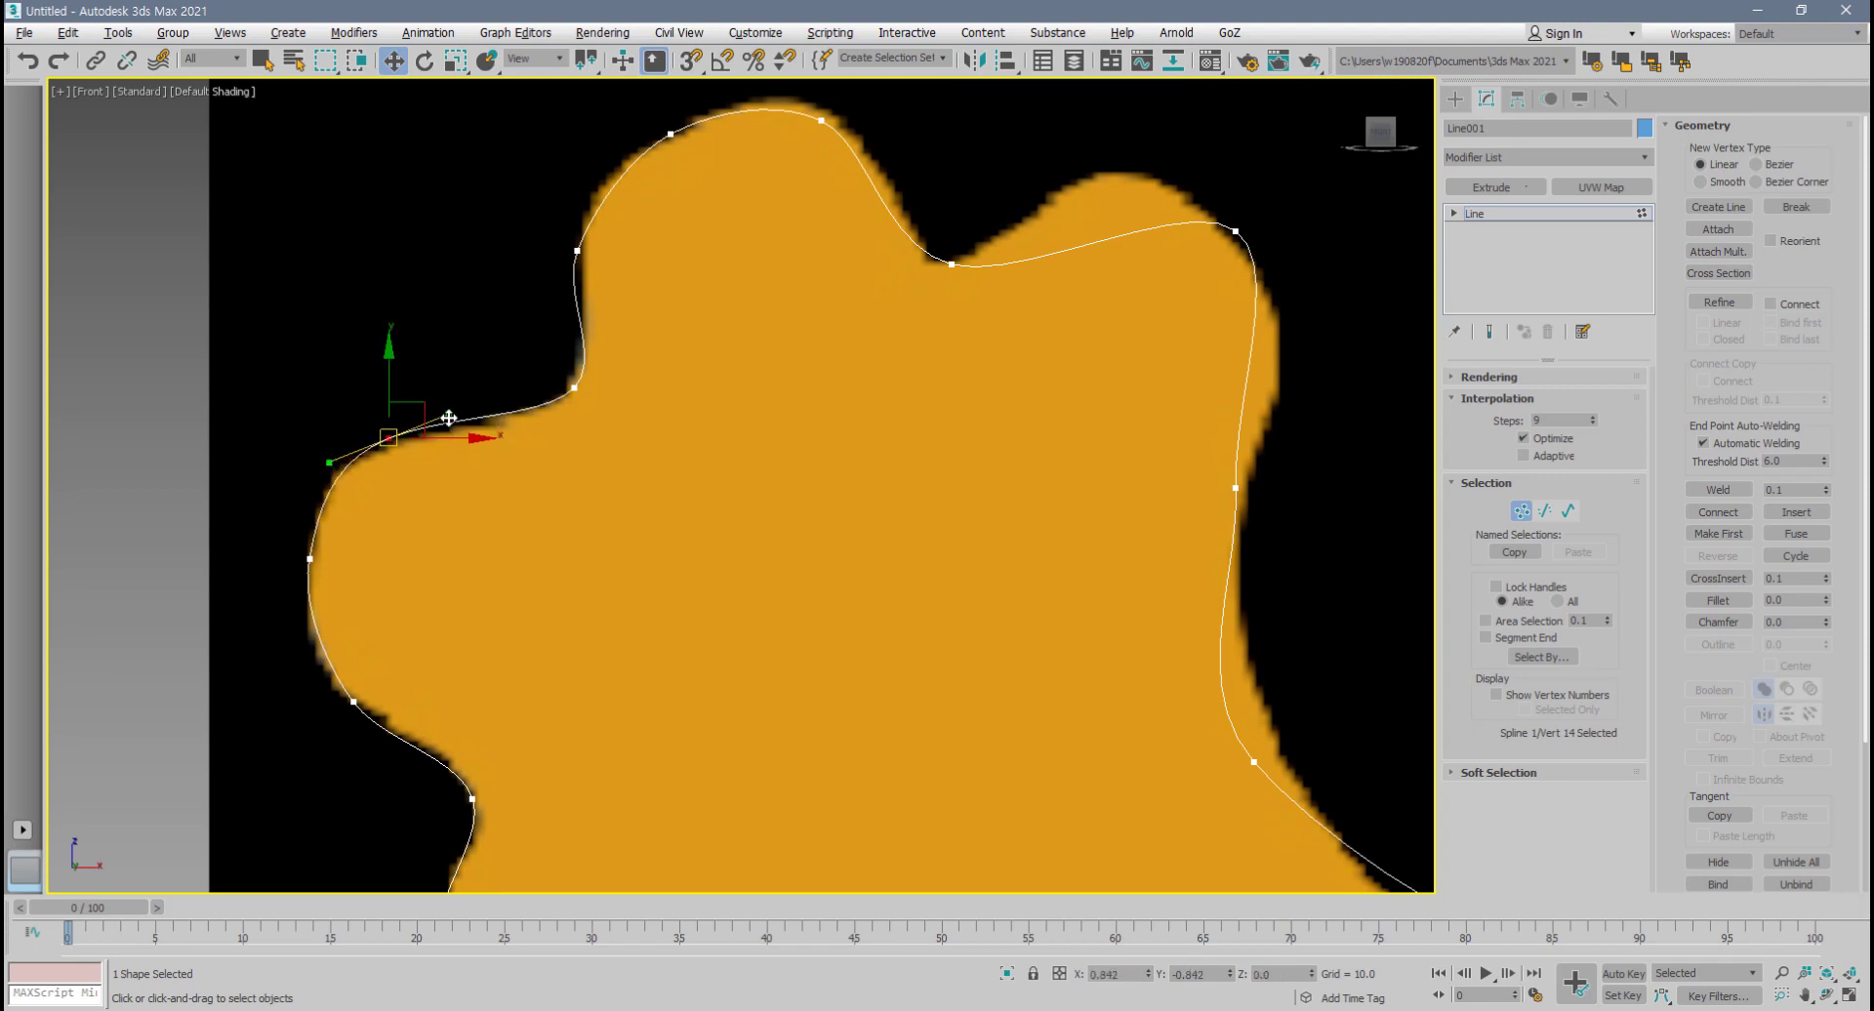
- Reposition the vertices from the notch around the left hand's tallest finger so the spline follows its outline
left_click(574, 388)
left_click_drag(612, 364, 604, 369)
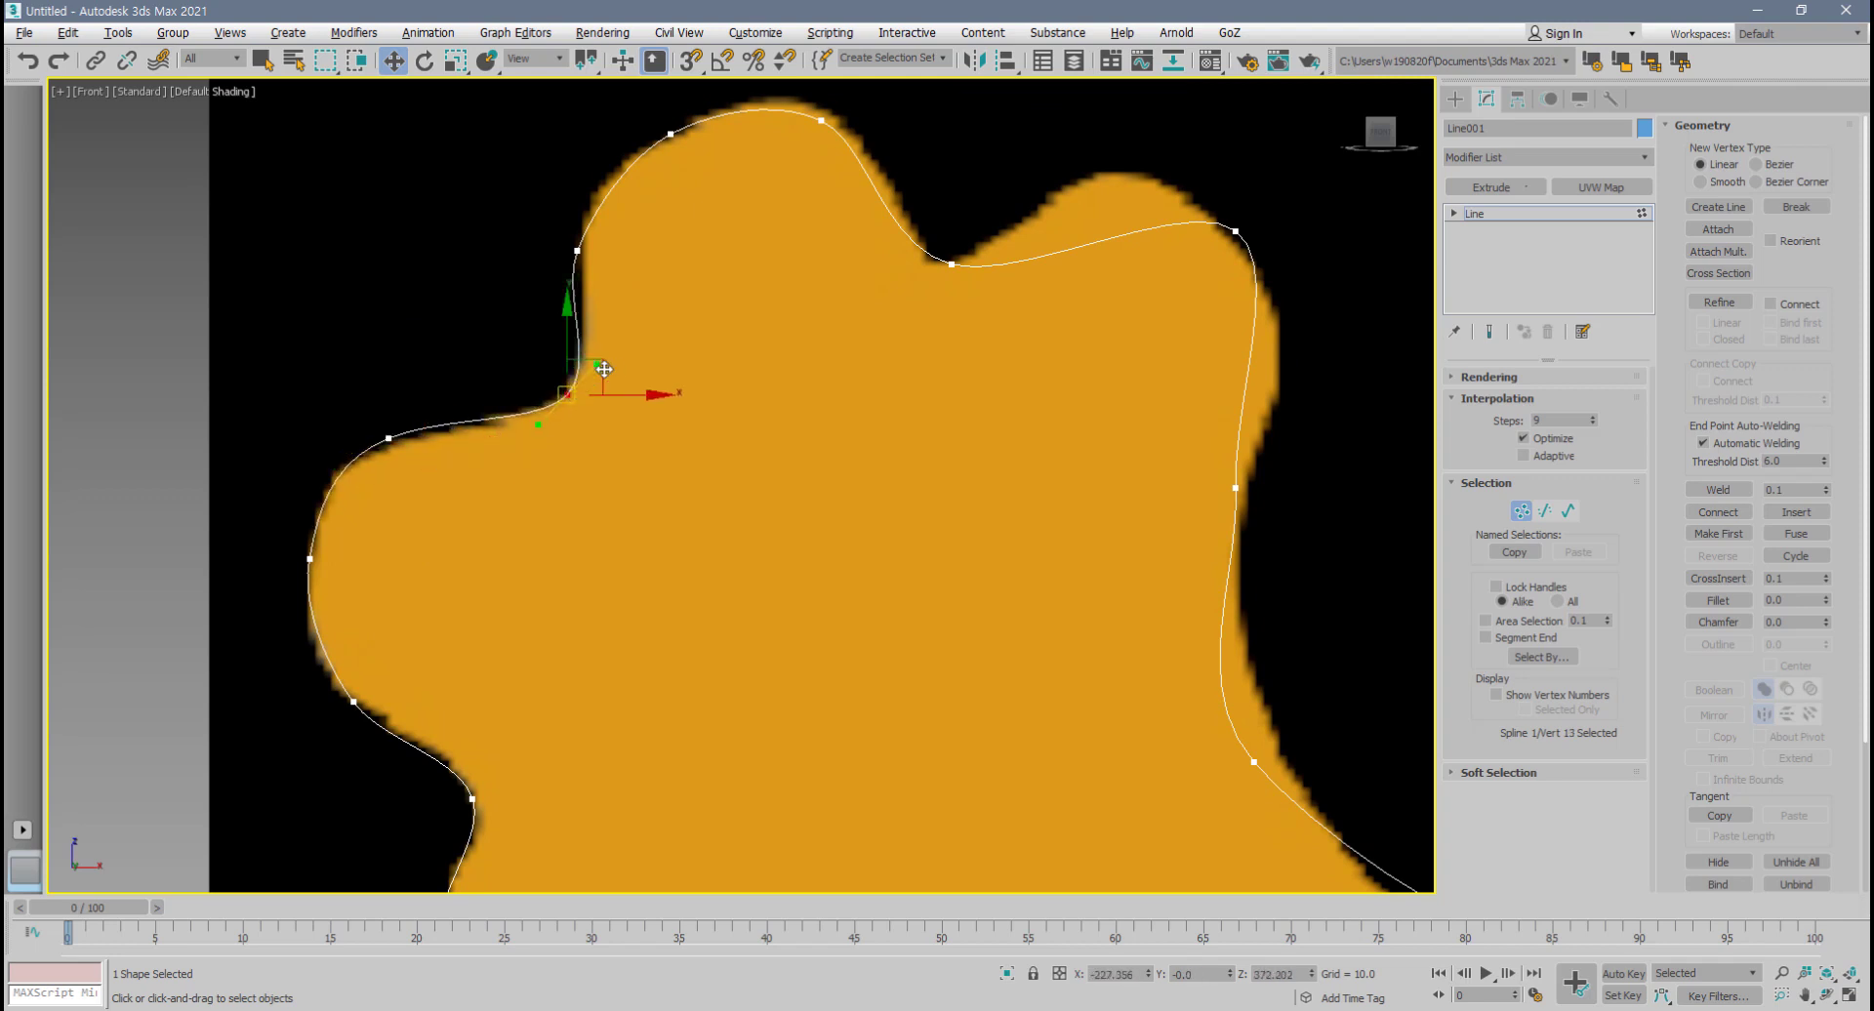
left_click(576, 250)
middle_click_drag(674, 134, 530, 331)
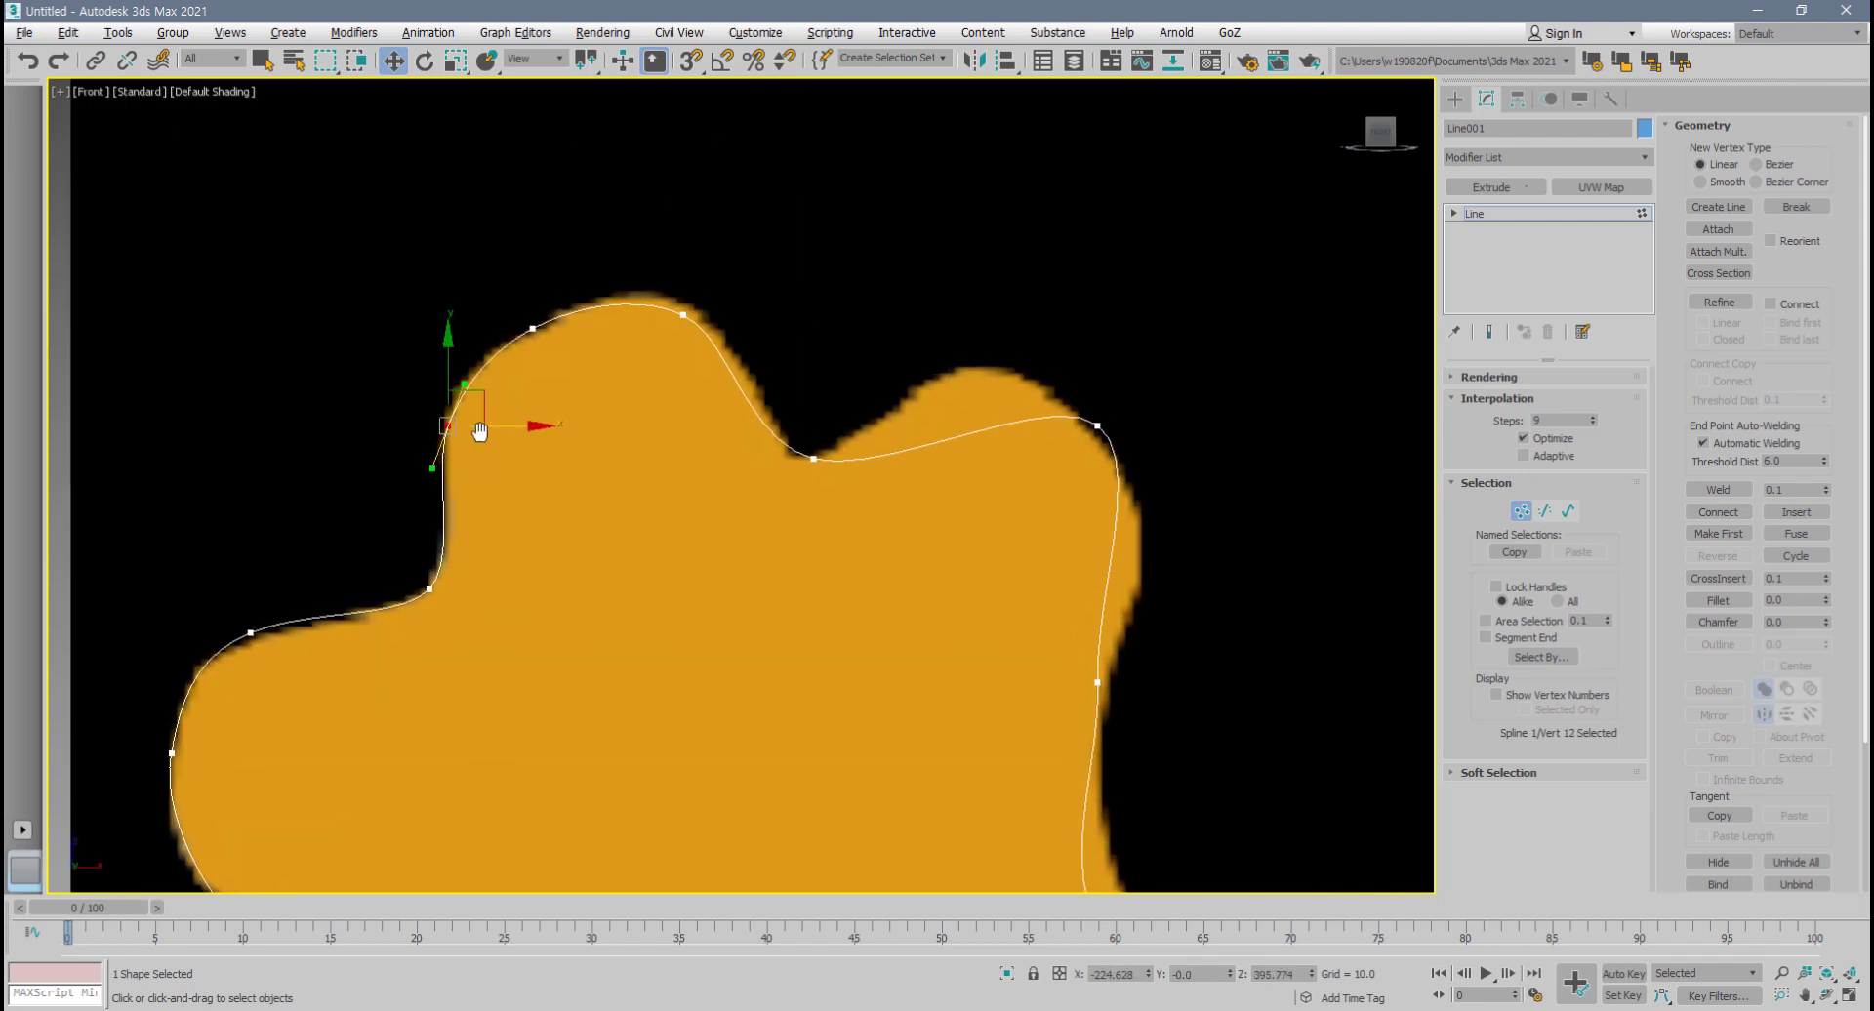
left_click(530, 330)
left_click_drag(678, 319, 689, 312)
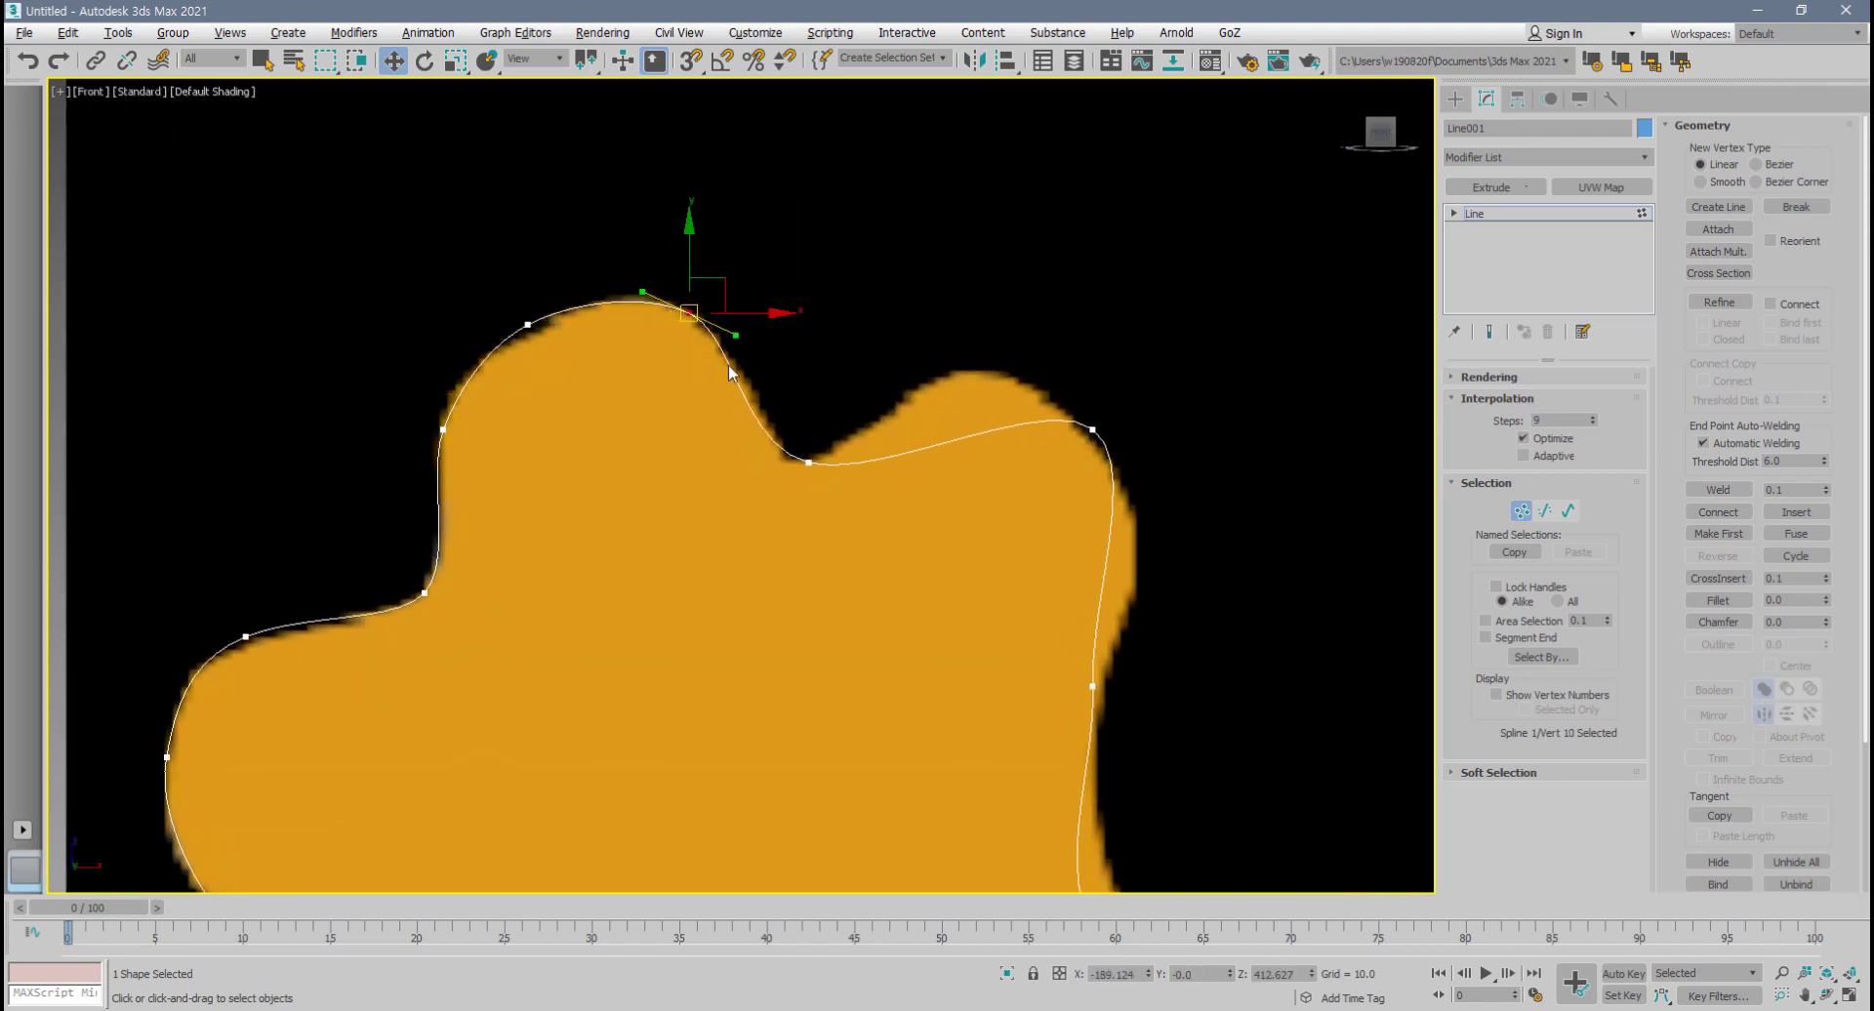
- Move the vertices at the notch and finger nearest the head, and lengthen the fingertip's Bezier handles to match its rounded outline
left_click_drag(808, 461, 800, 457)
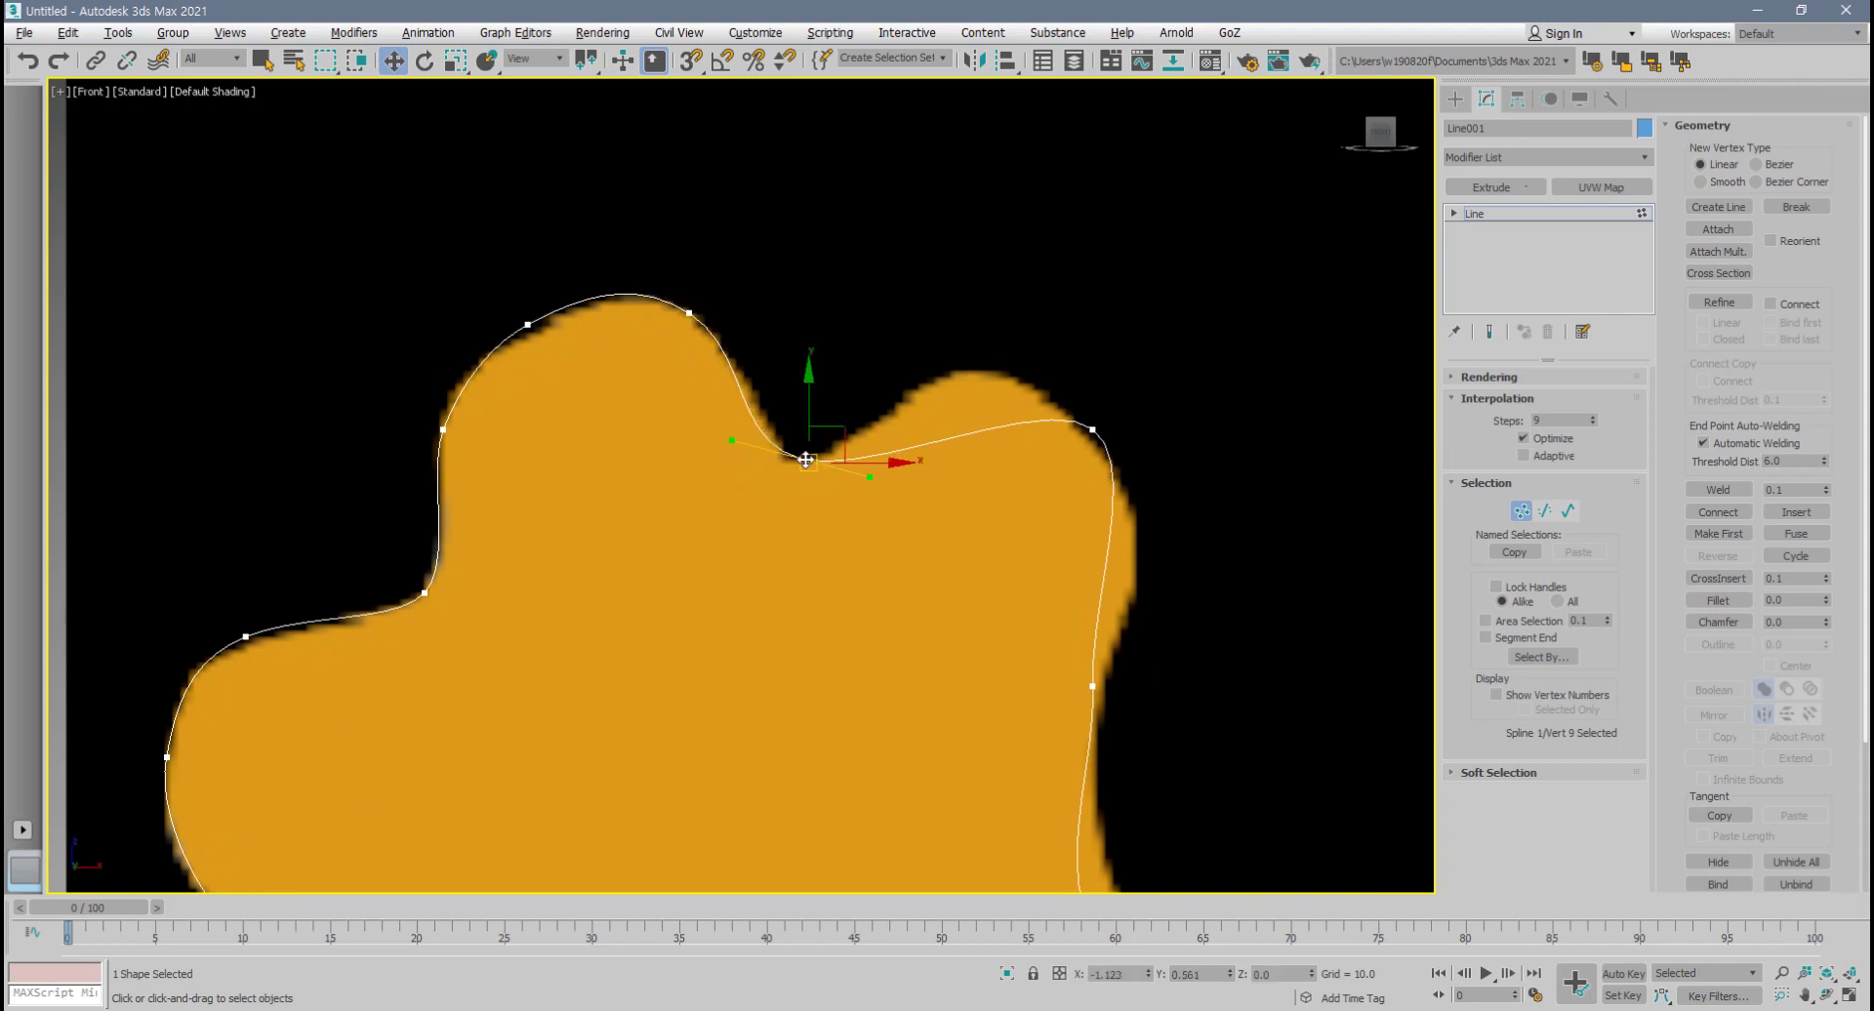
left_click_drag(1094, 430, 912, 292)
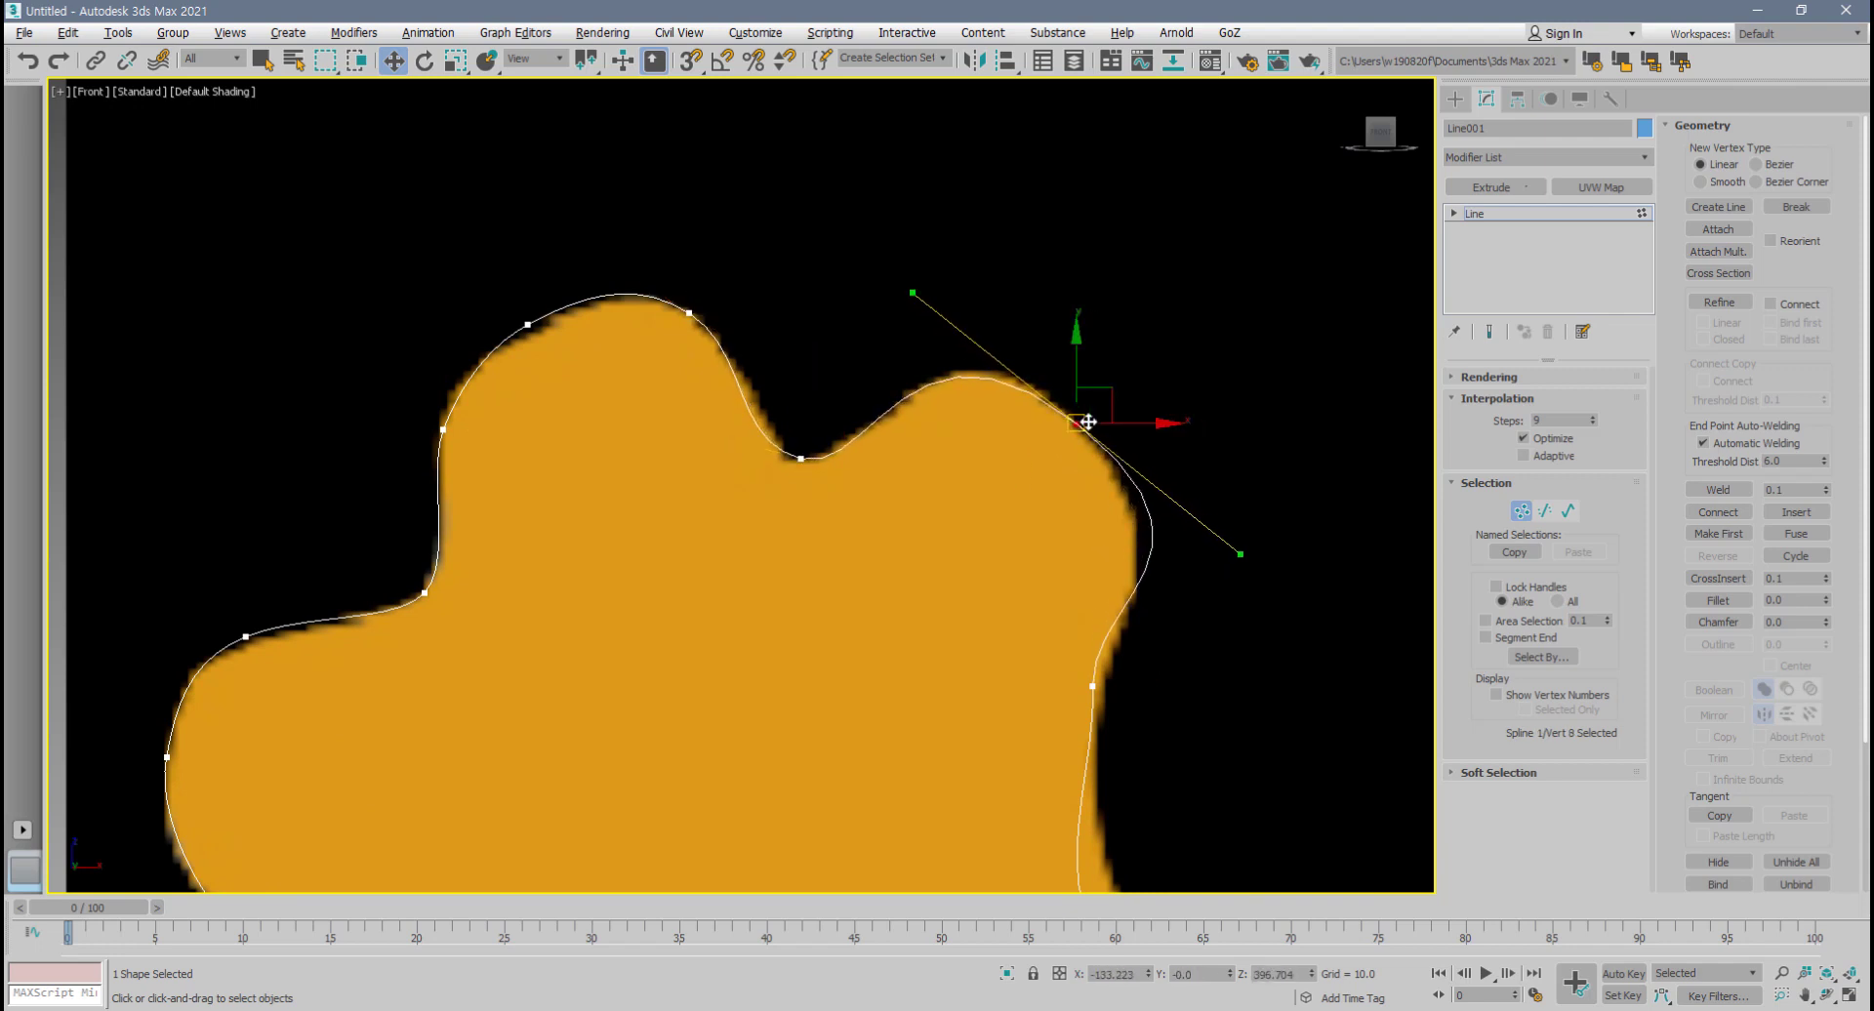
left_click_drag(1077, 422, 1071, 415)
left_click_drag(909, 289, 925, 301)
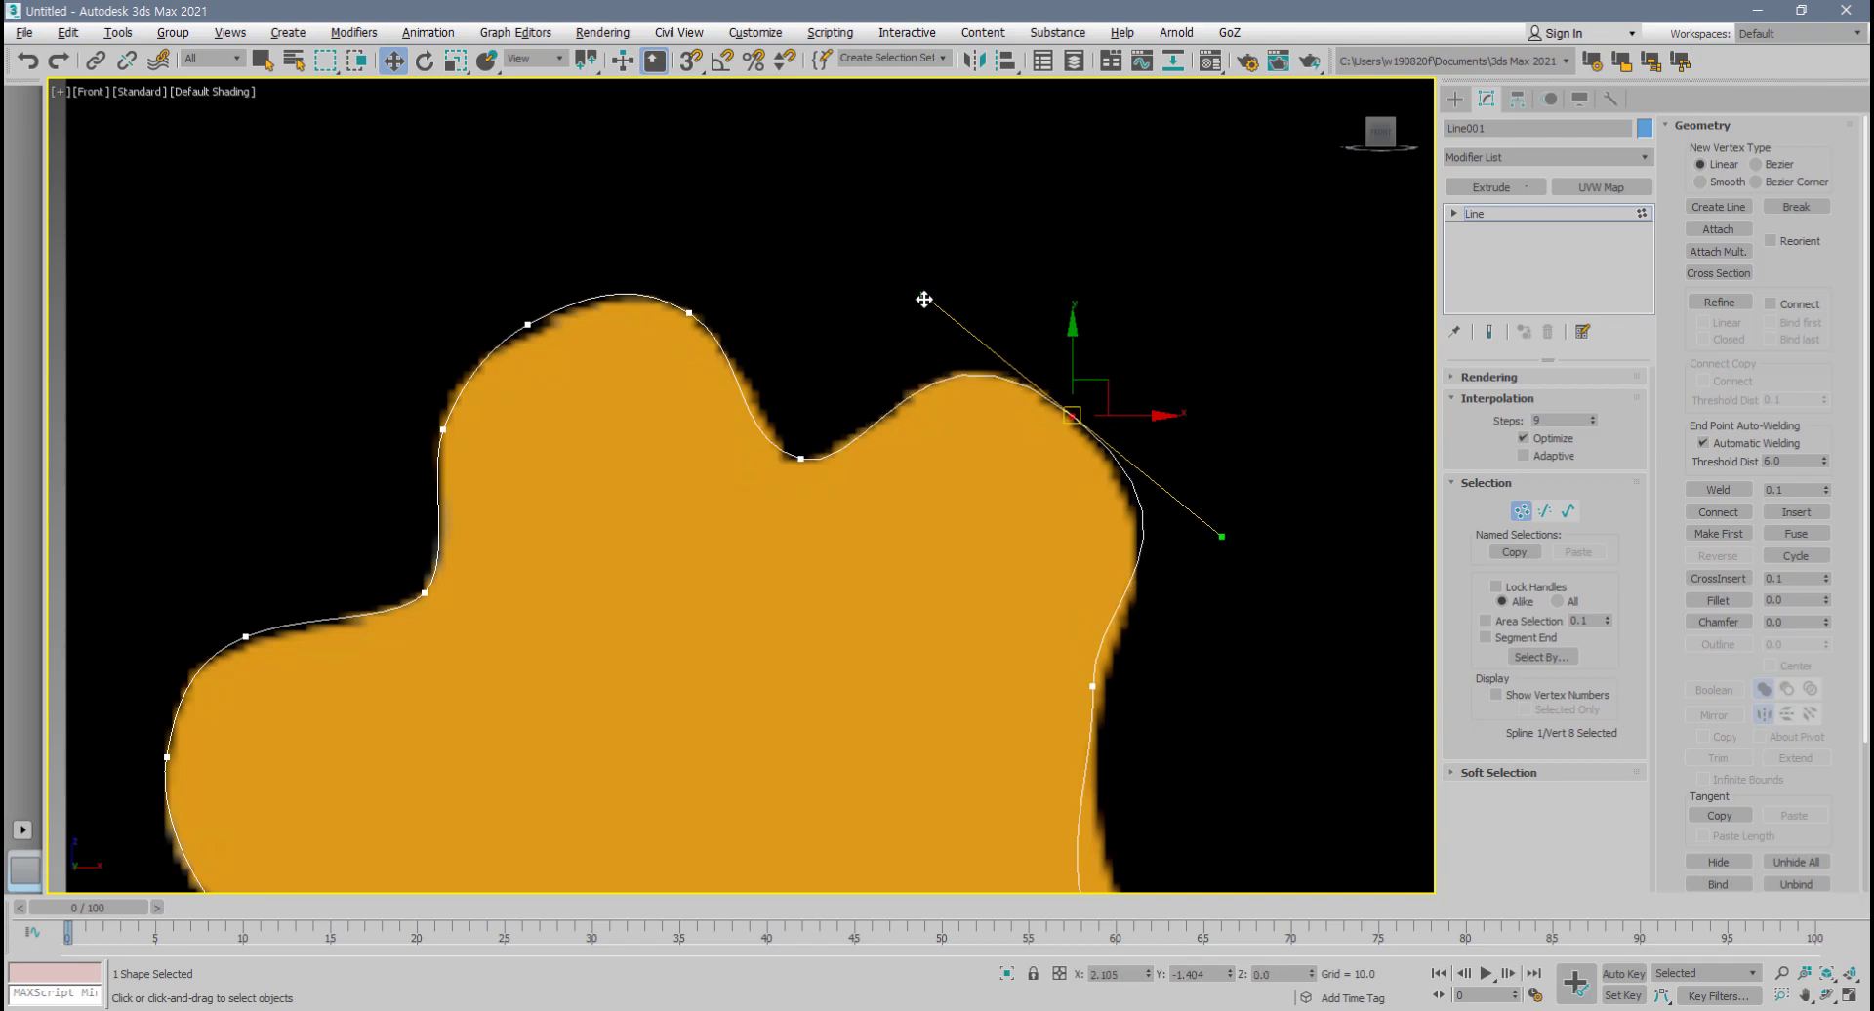
left_click(800, 457)
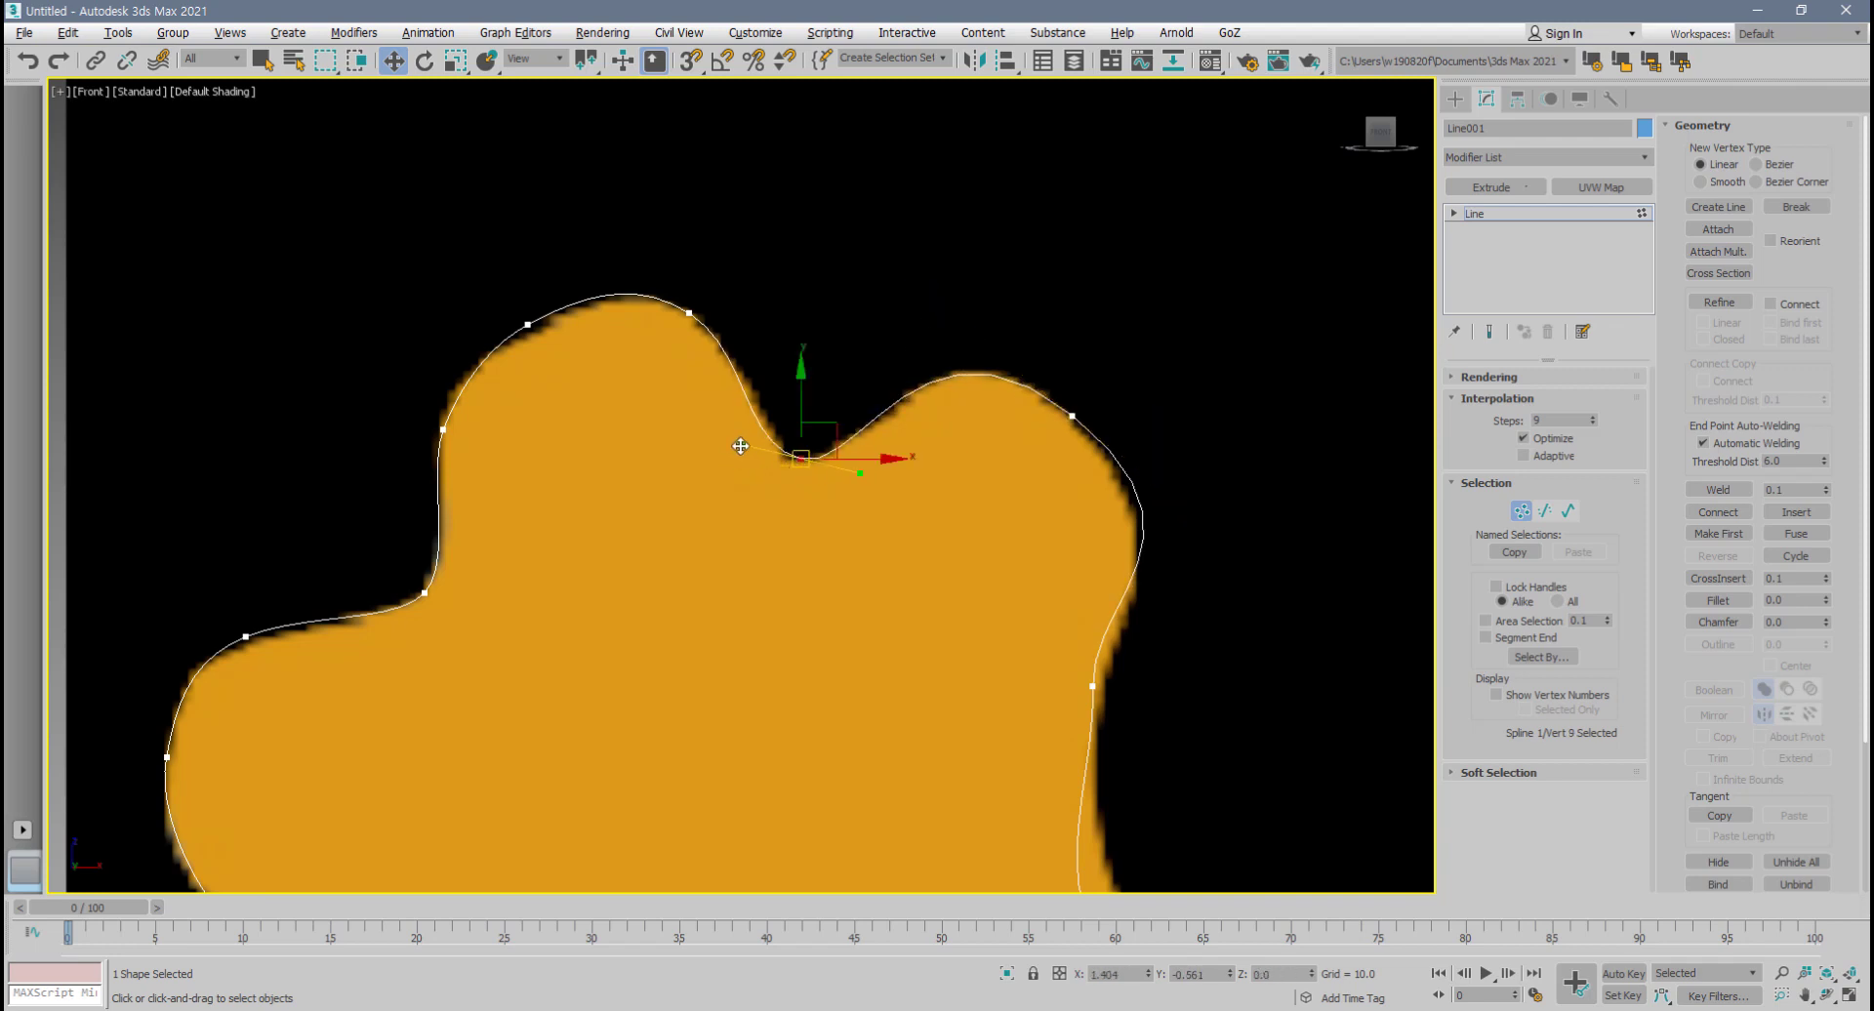
- Move the vertex below the left hand's inner finger onto the wrist edge and shorten its Bezier handles
middle_click_drag(737, 446, 632, 313)
left_click(987, 552)
left_click_drag(1004, 584, 995, 592)
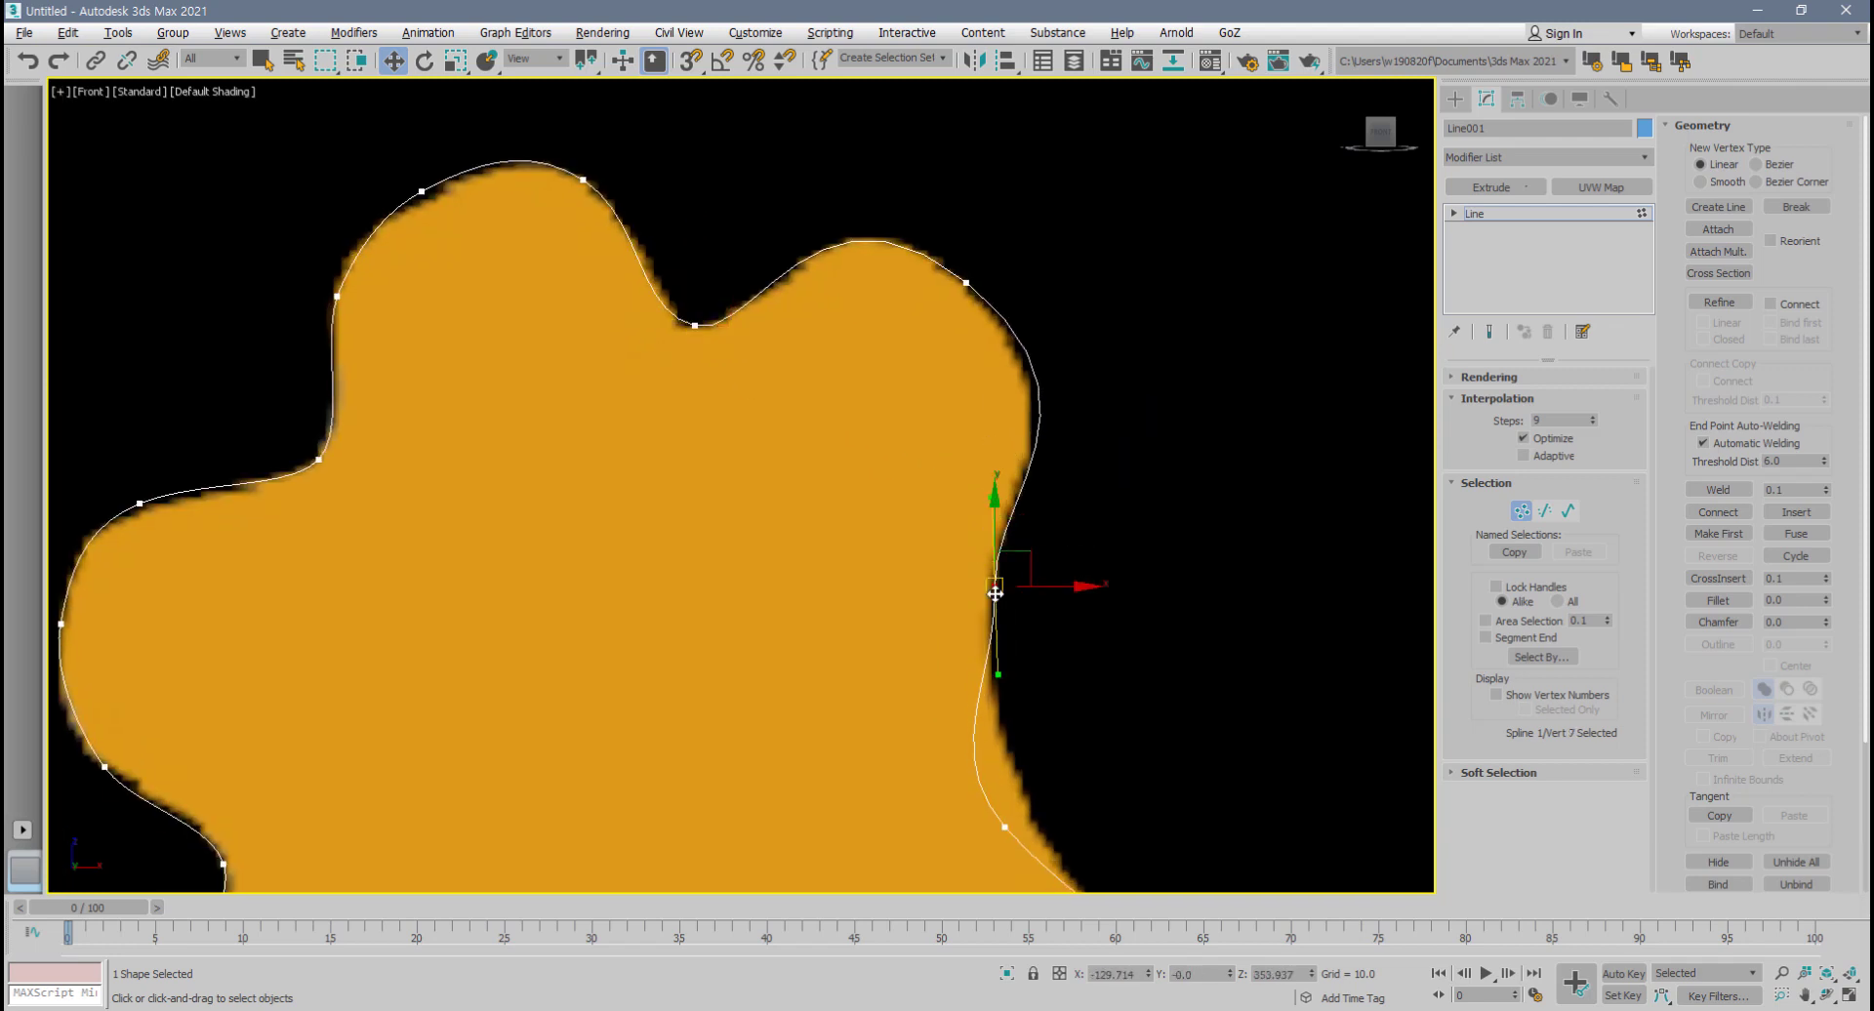
left_click_drag(999, 669, 994, 556)
- Fit the curve between the left hand and neck by moving its two lower vertices and lengthening the bottom vertex's handles
scroll(1021, 640, "down", 5)
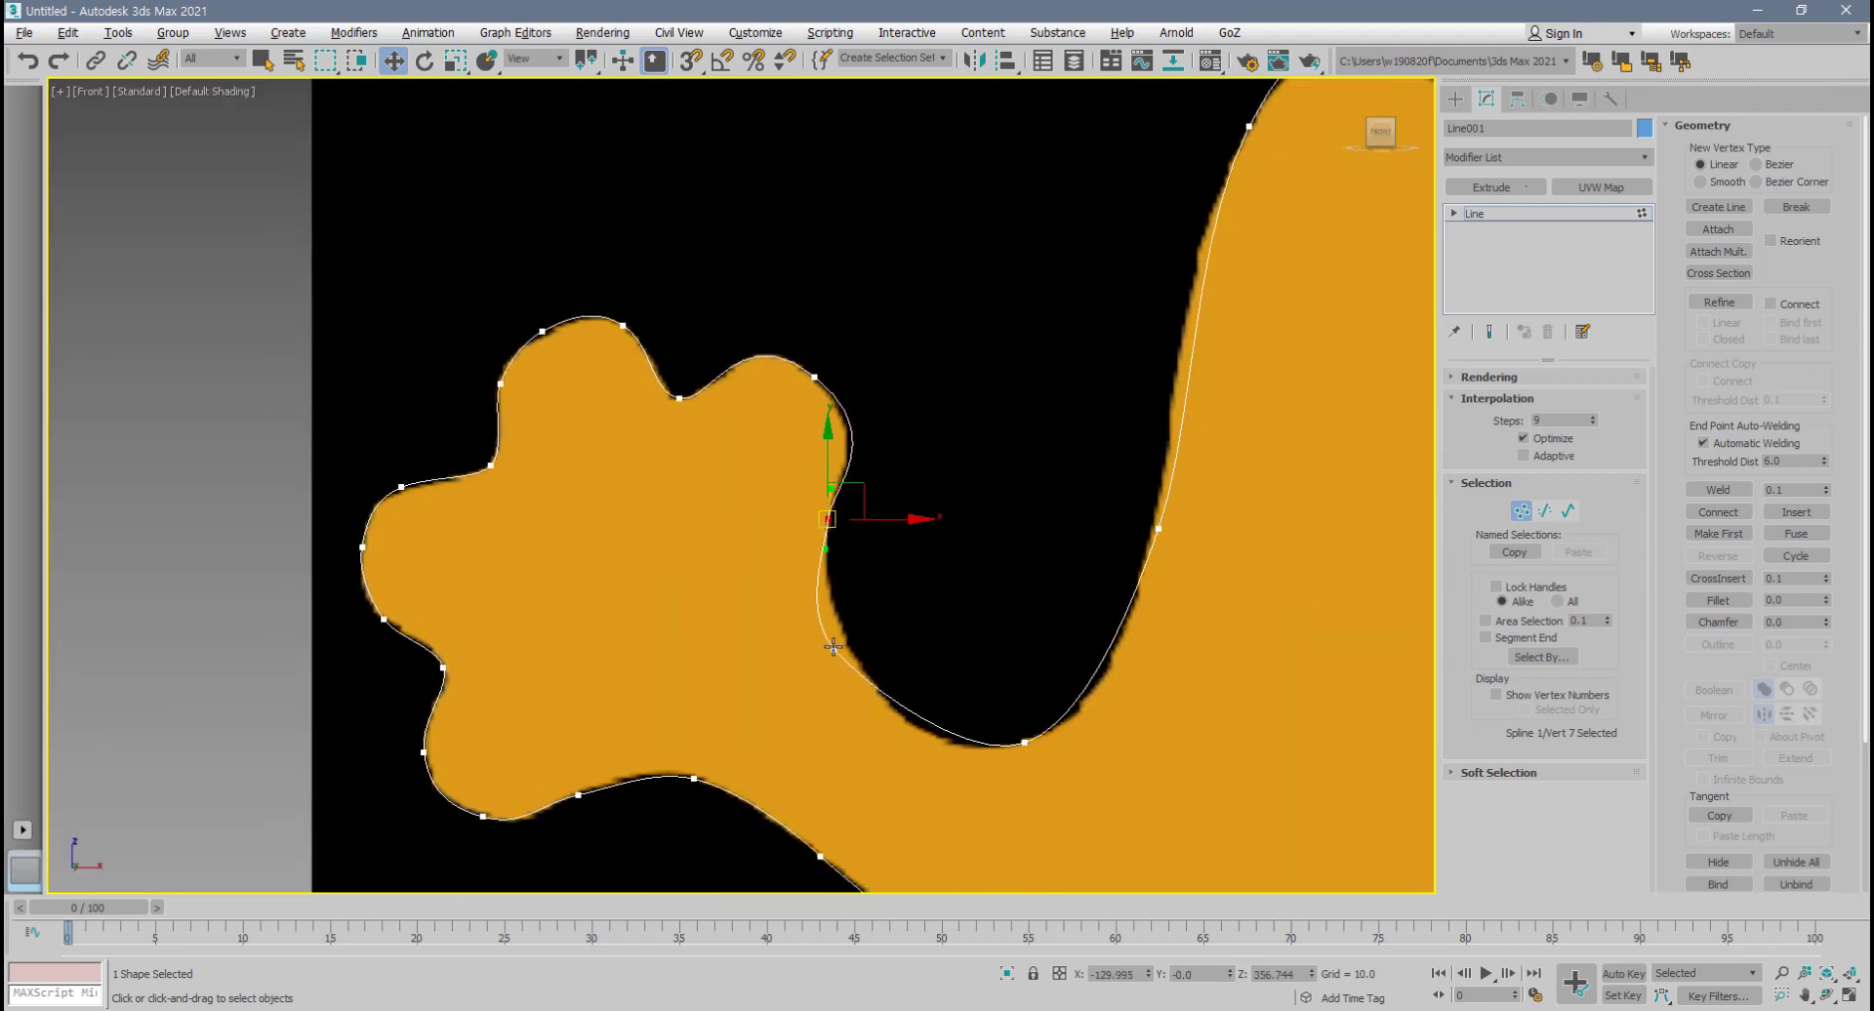
left_click(861, 671)
middle_click_drag(989, 735, 893, 735)
left_click(923, 741)
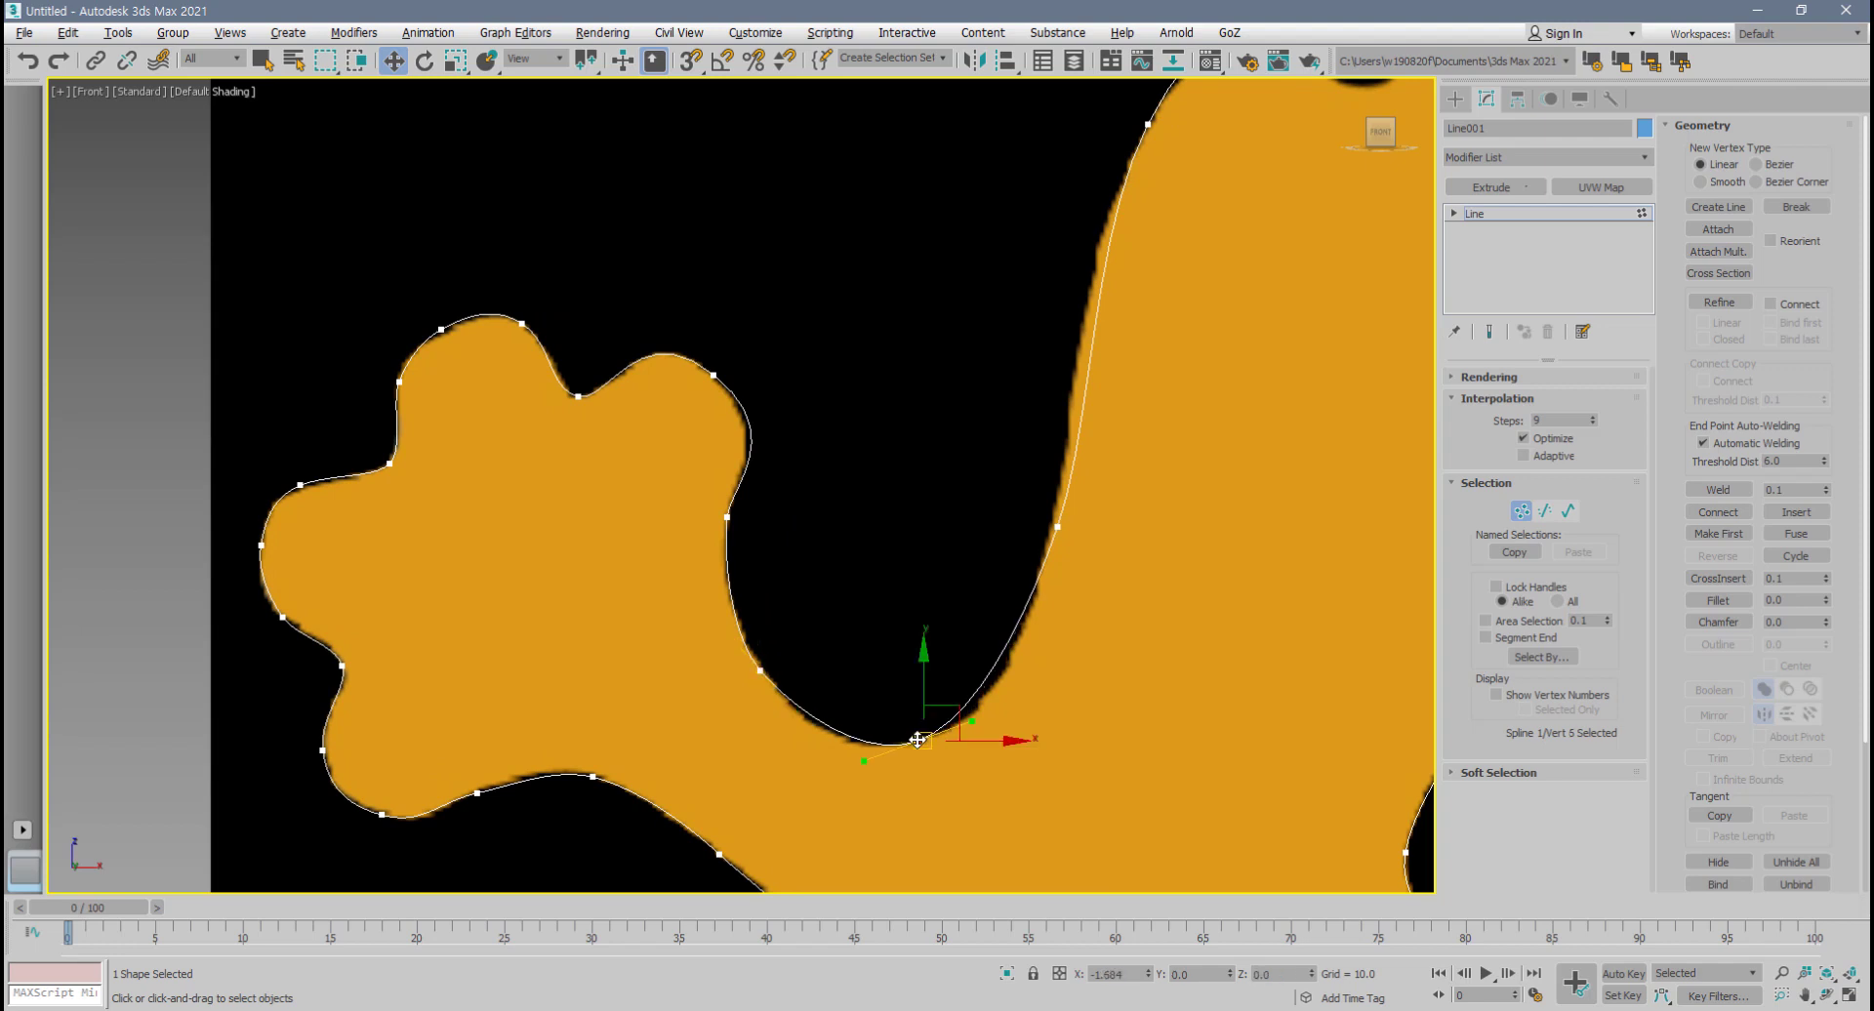
left_click_drag(859, 758, 834, 758)
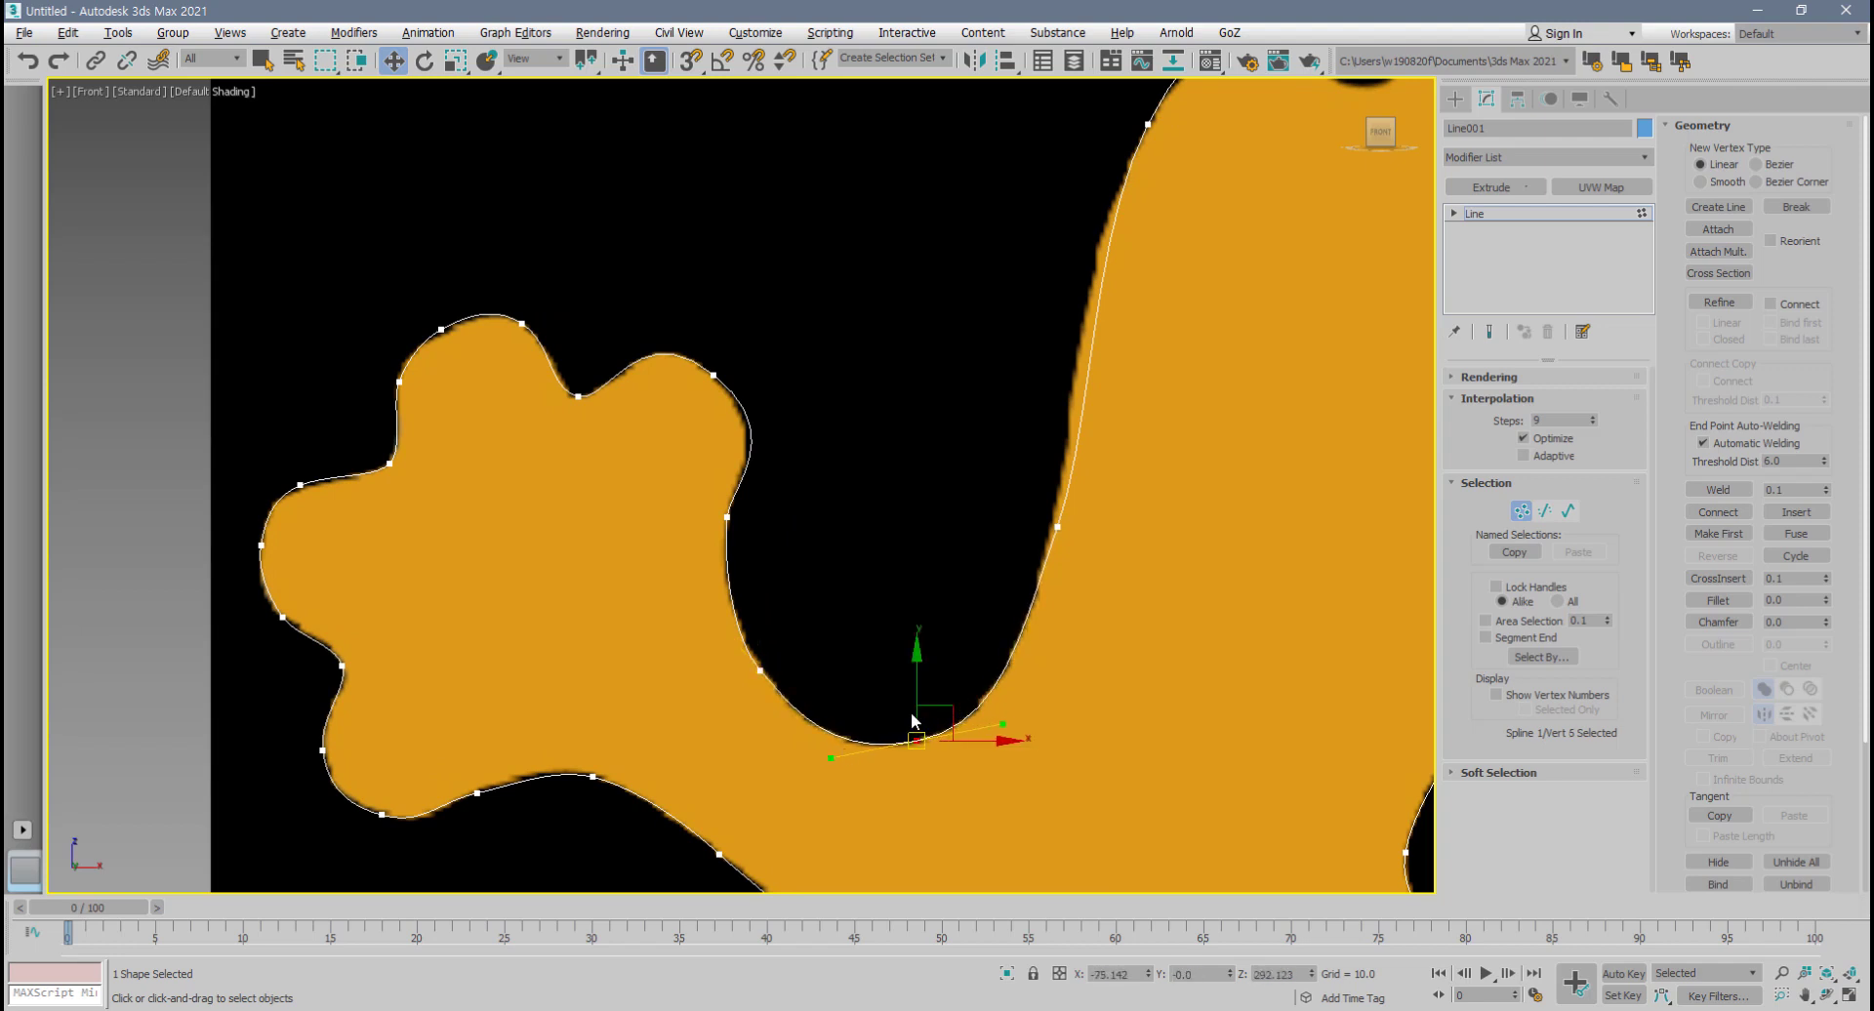
- Adjust the vertices and Bezier handles up the left side of the neck and head, and deselect all vertices
middle_click_drag(1077, 539, 798, 671)
left_click(788, 659)
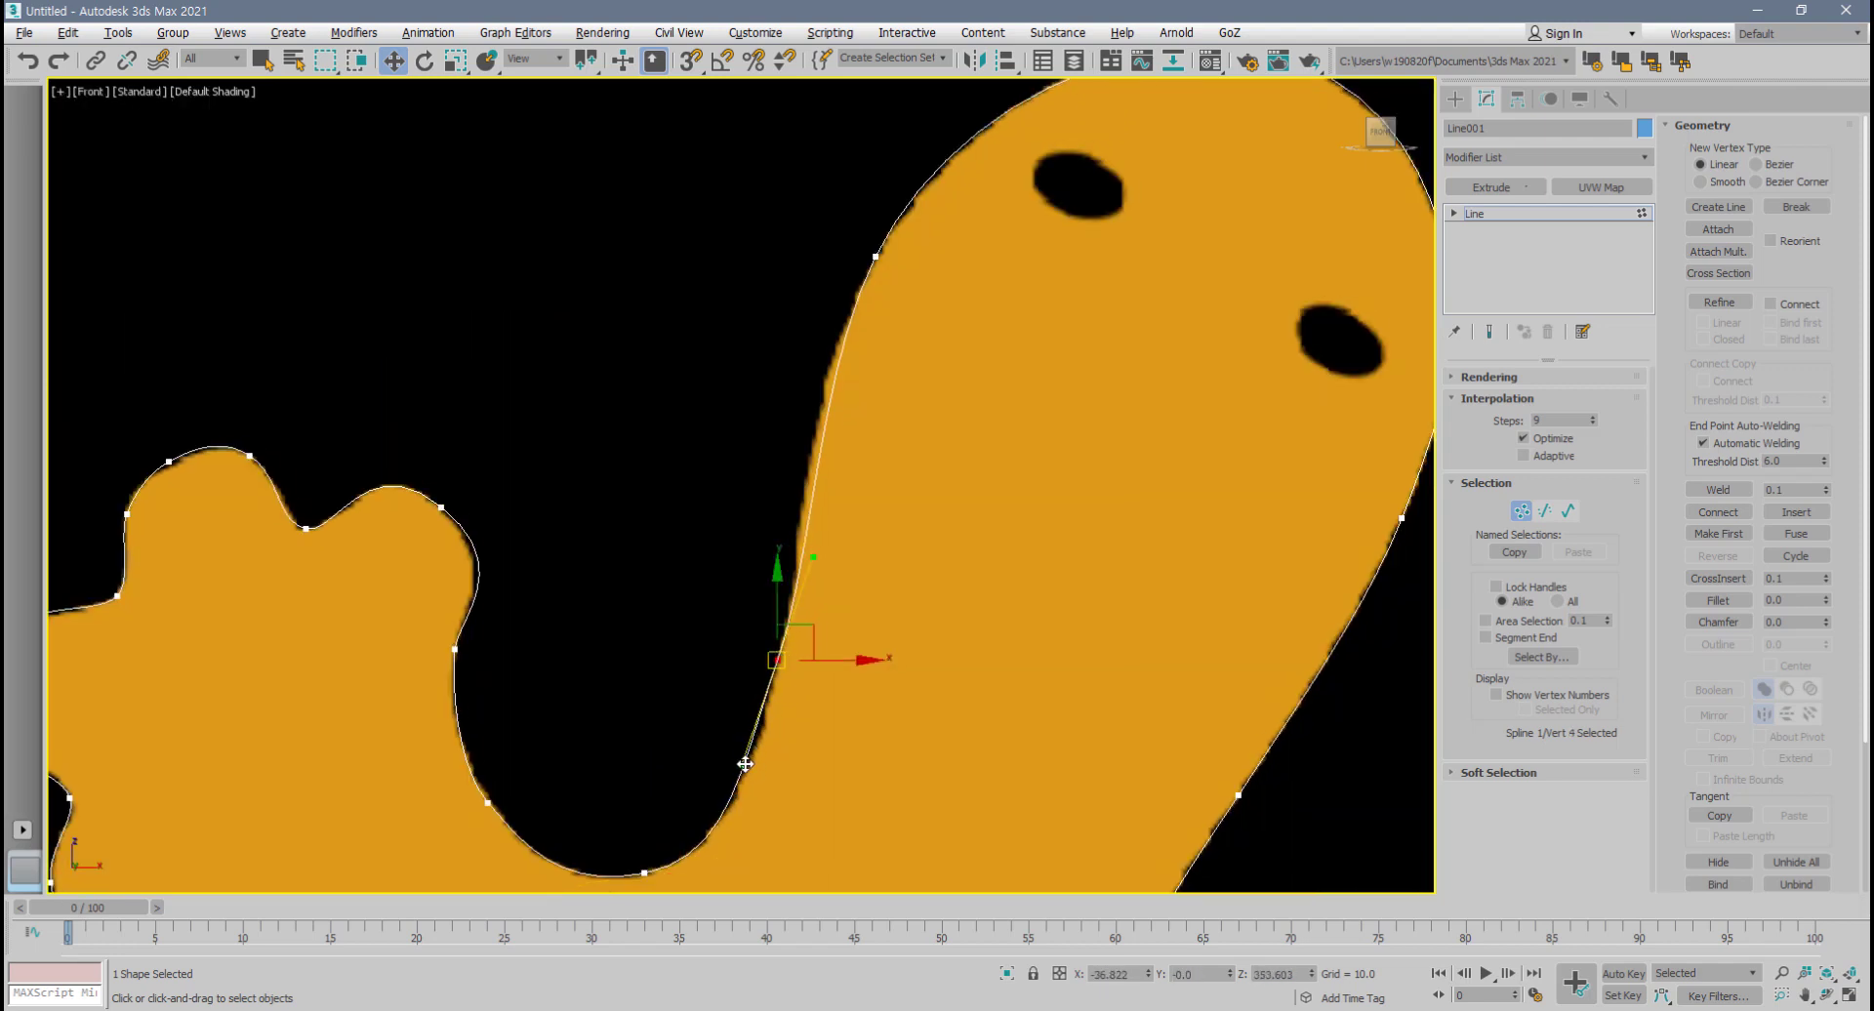
middle_click_drag(829, 553, 709, 777)
left_click(748, 478)
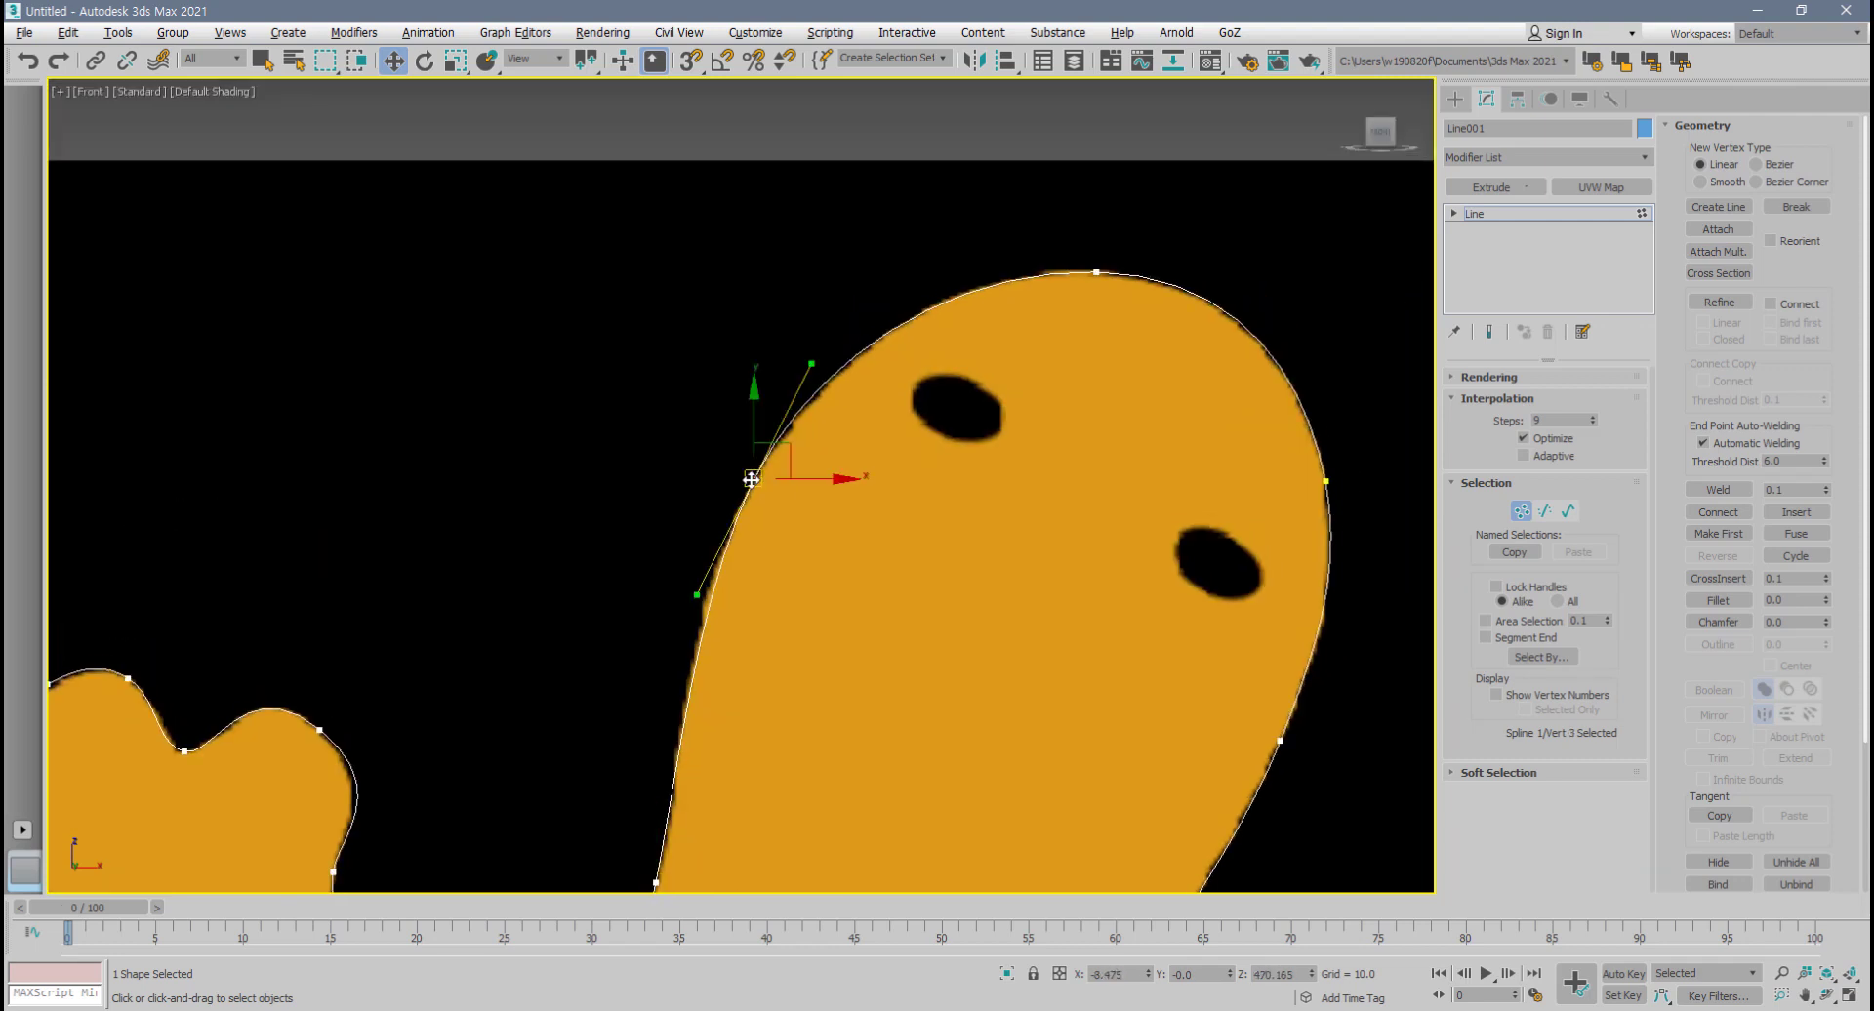
left_click_drag(734, 503, 687, 604)
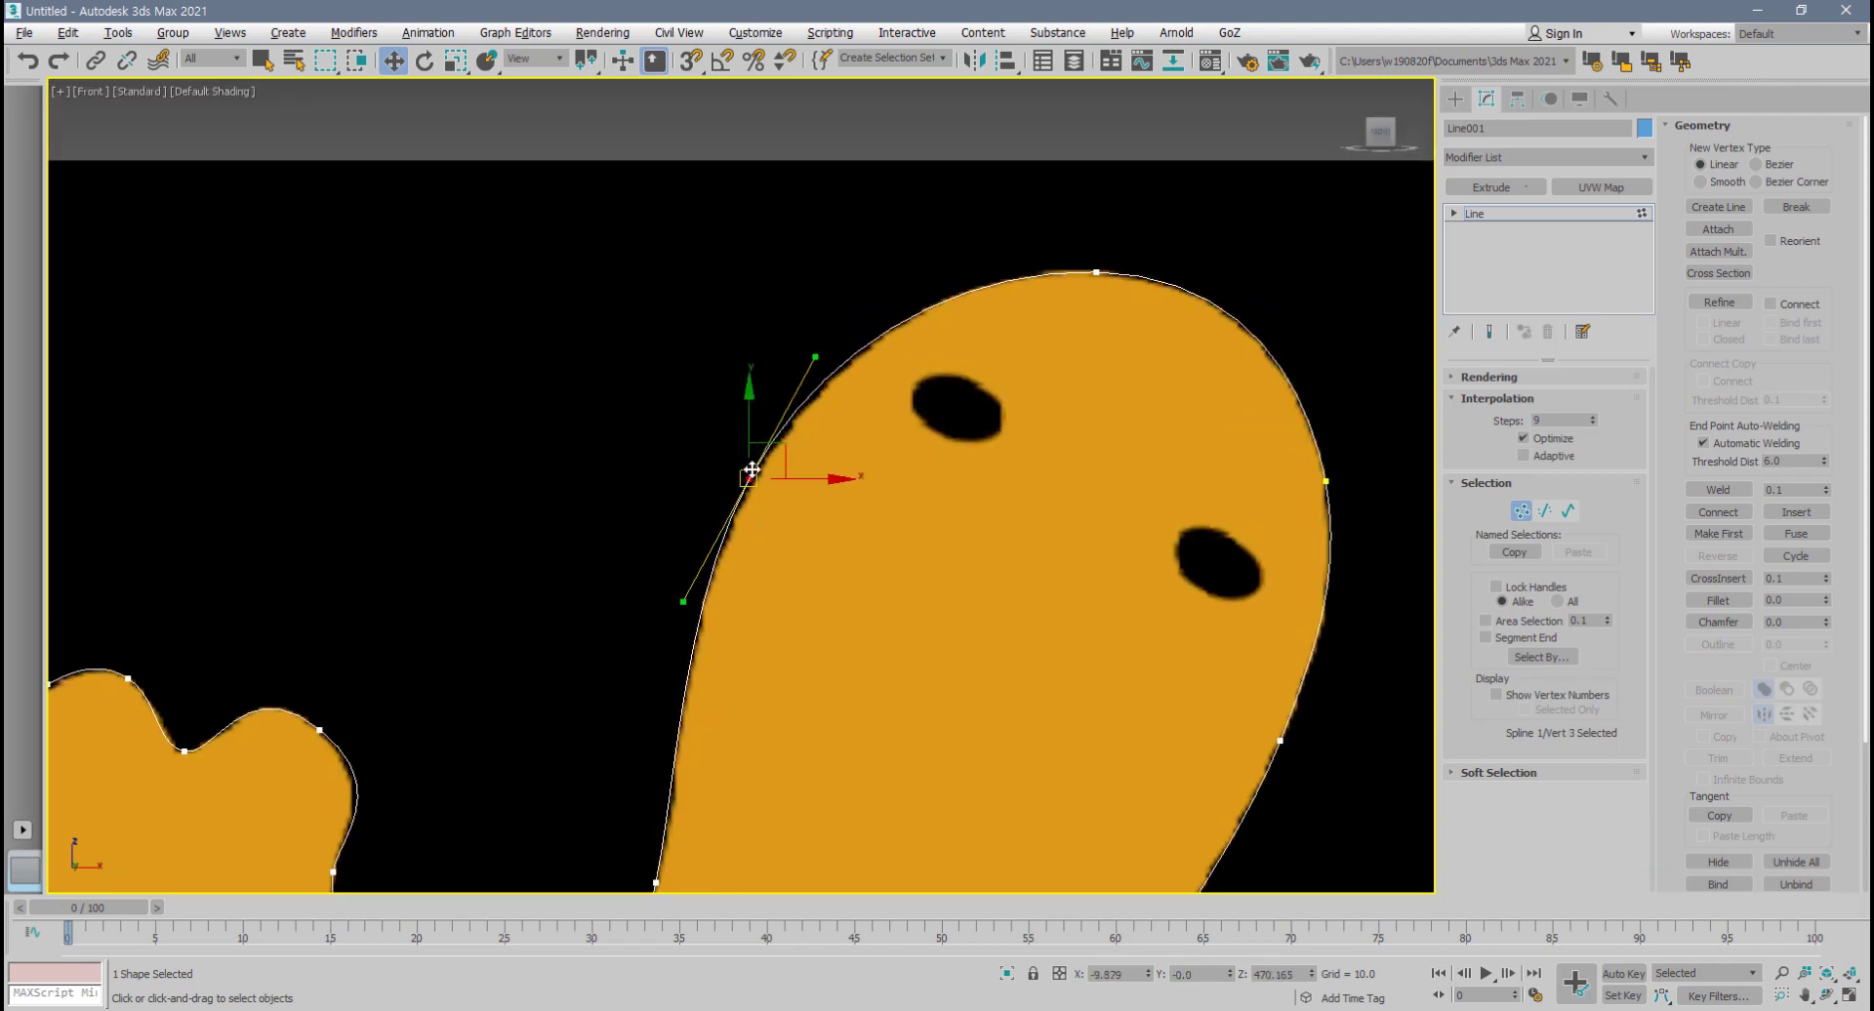
left_click_drag(754, 479, 758, 481)
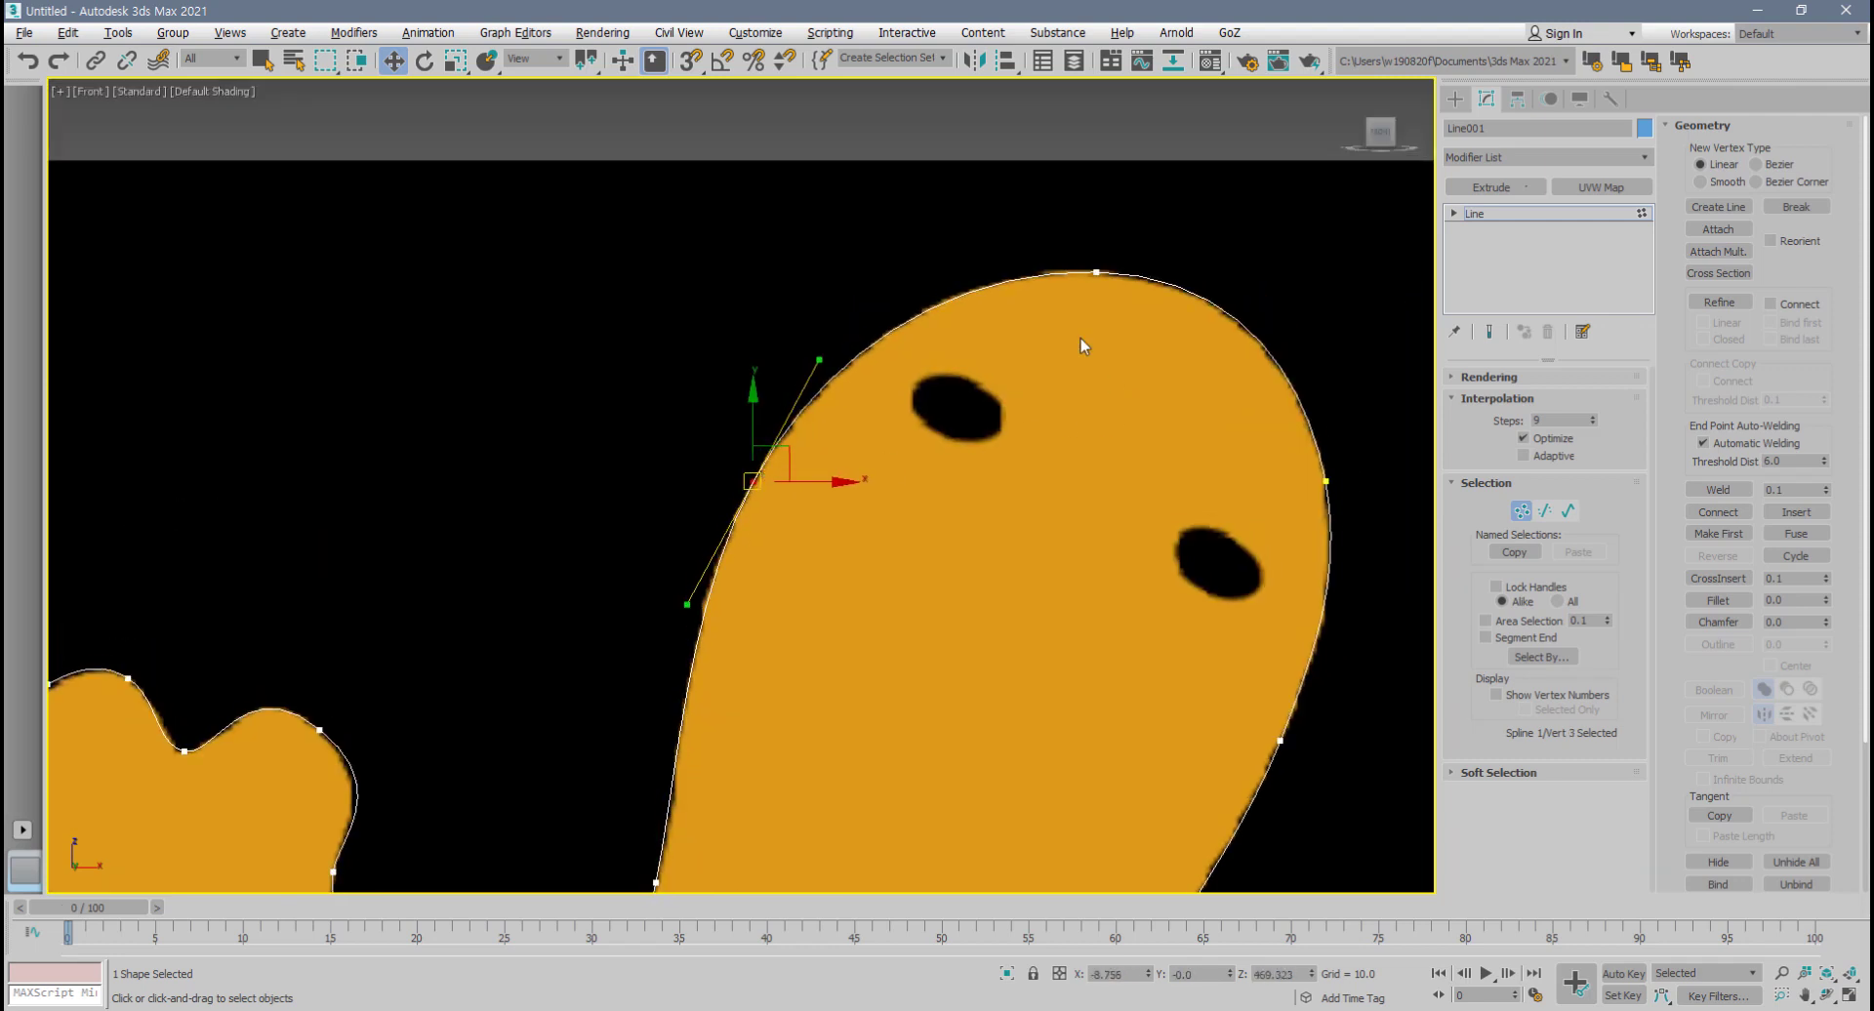
left_click(1094, 271)
scroll(1116, 490, "down", 5)
left_click(988, 478)
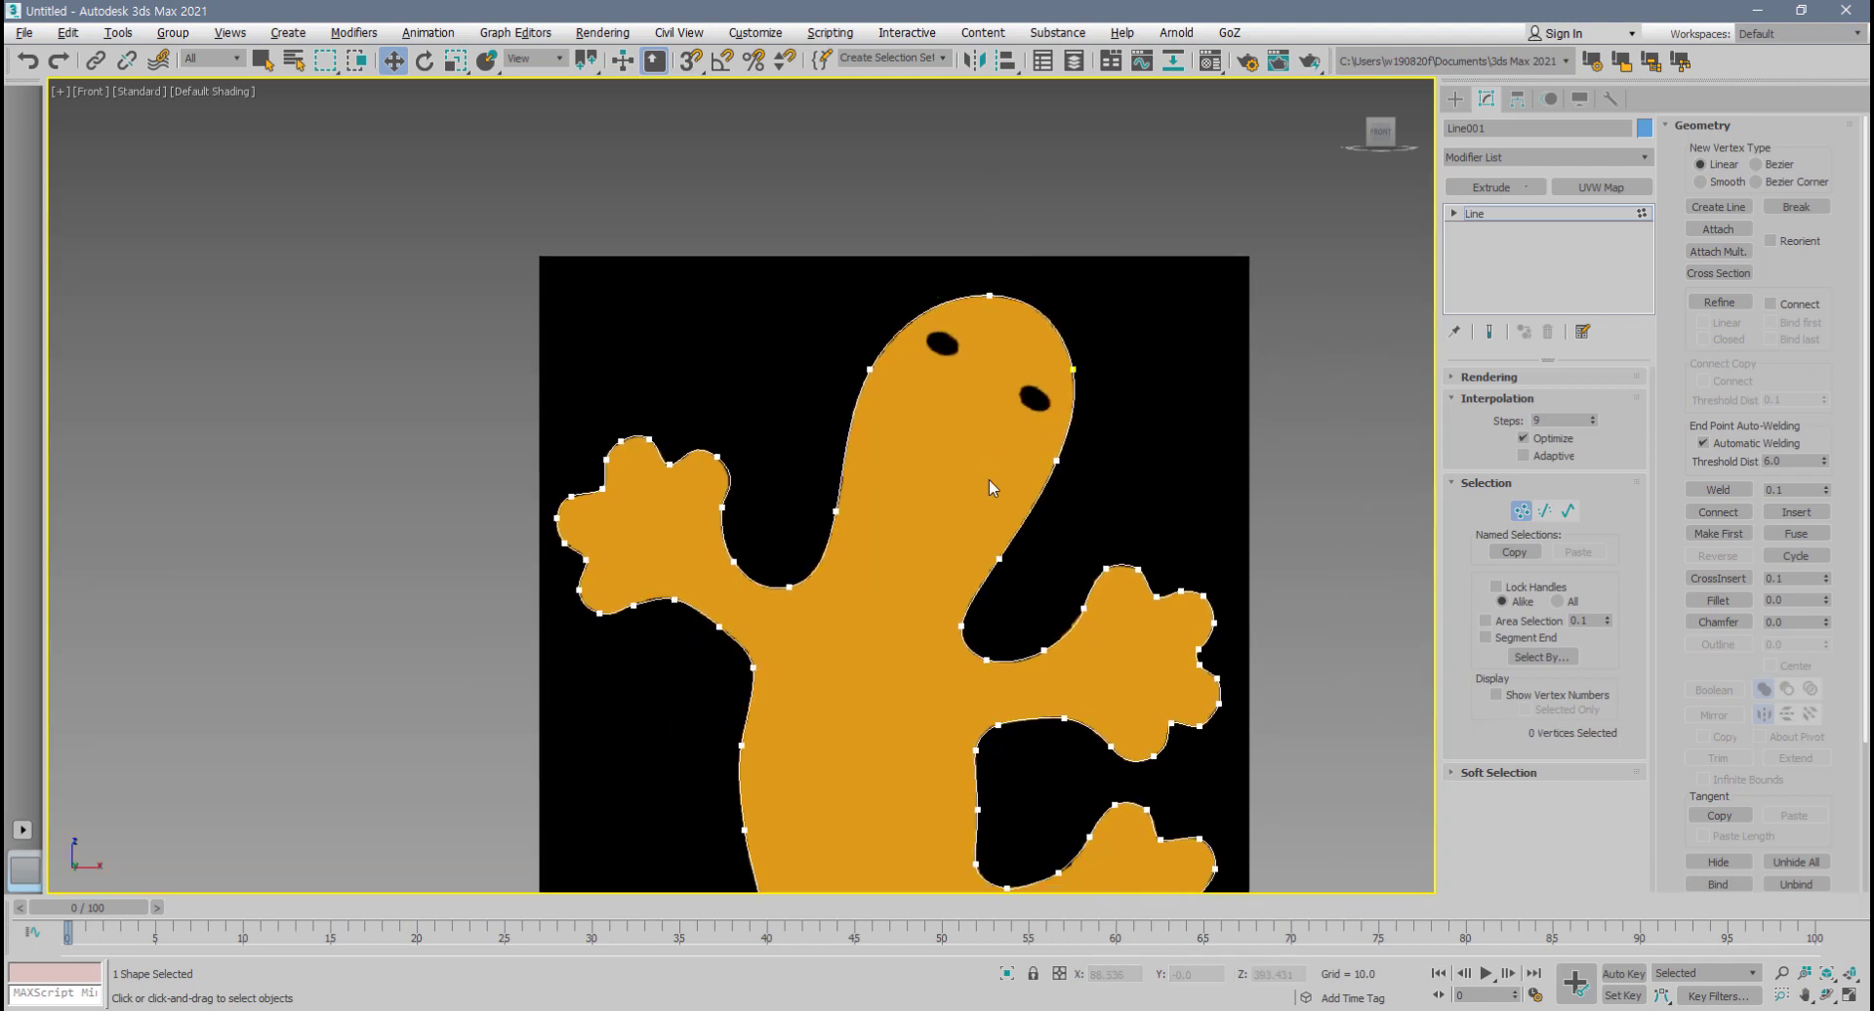
- Start the Ellipse spline tool for tracing the figure's eyes
scroll(988, 478, "down", 4)
scroll(878, 483, "up", 7)
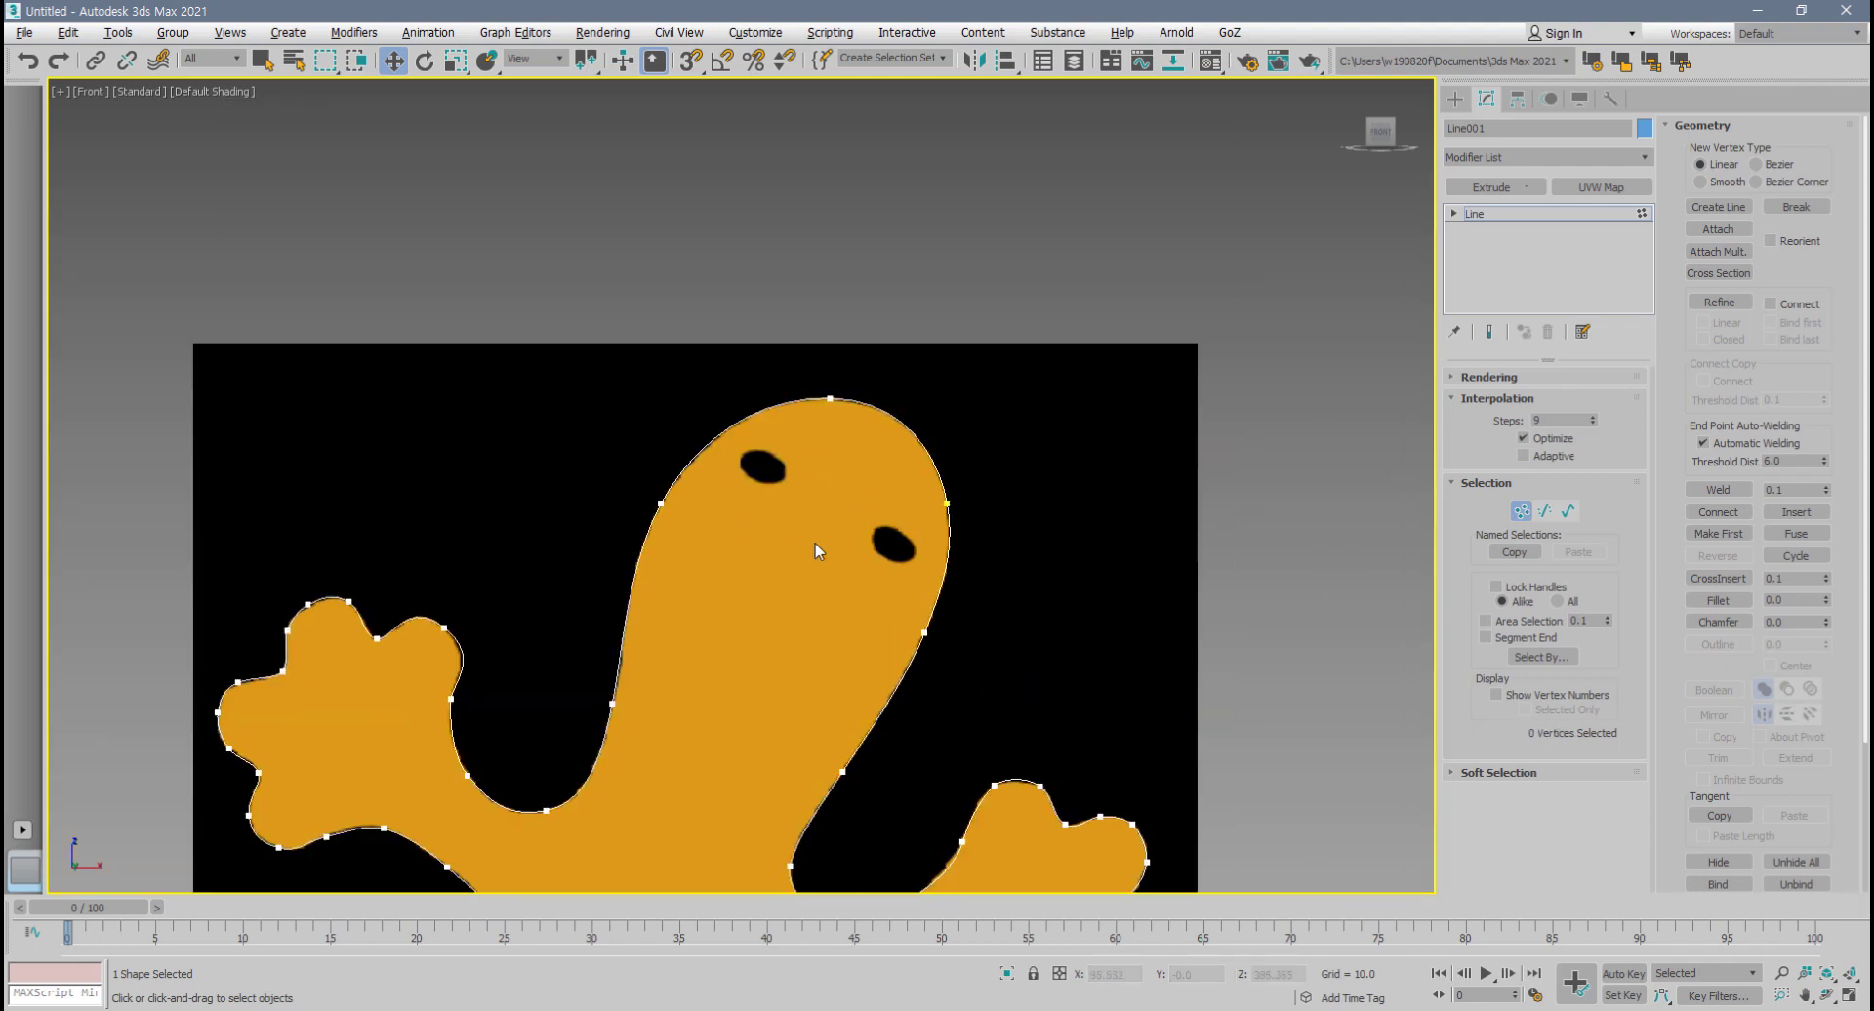
scroll(861, 523, "up", 2)
left_click(1455, 99)
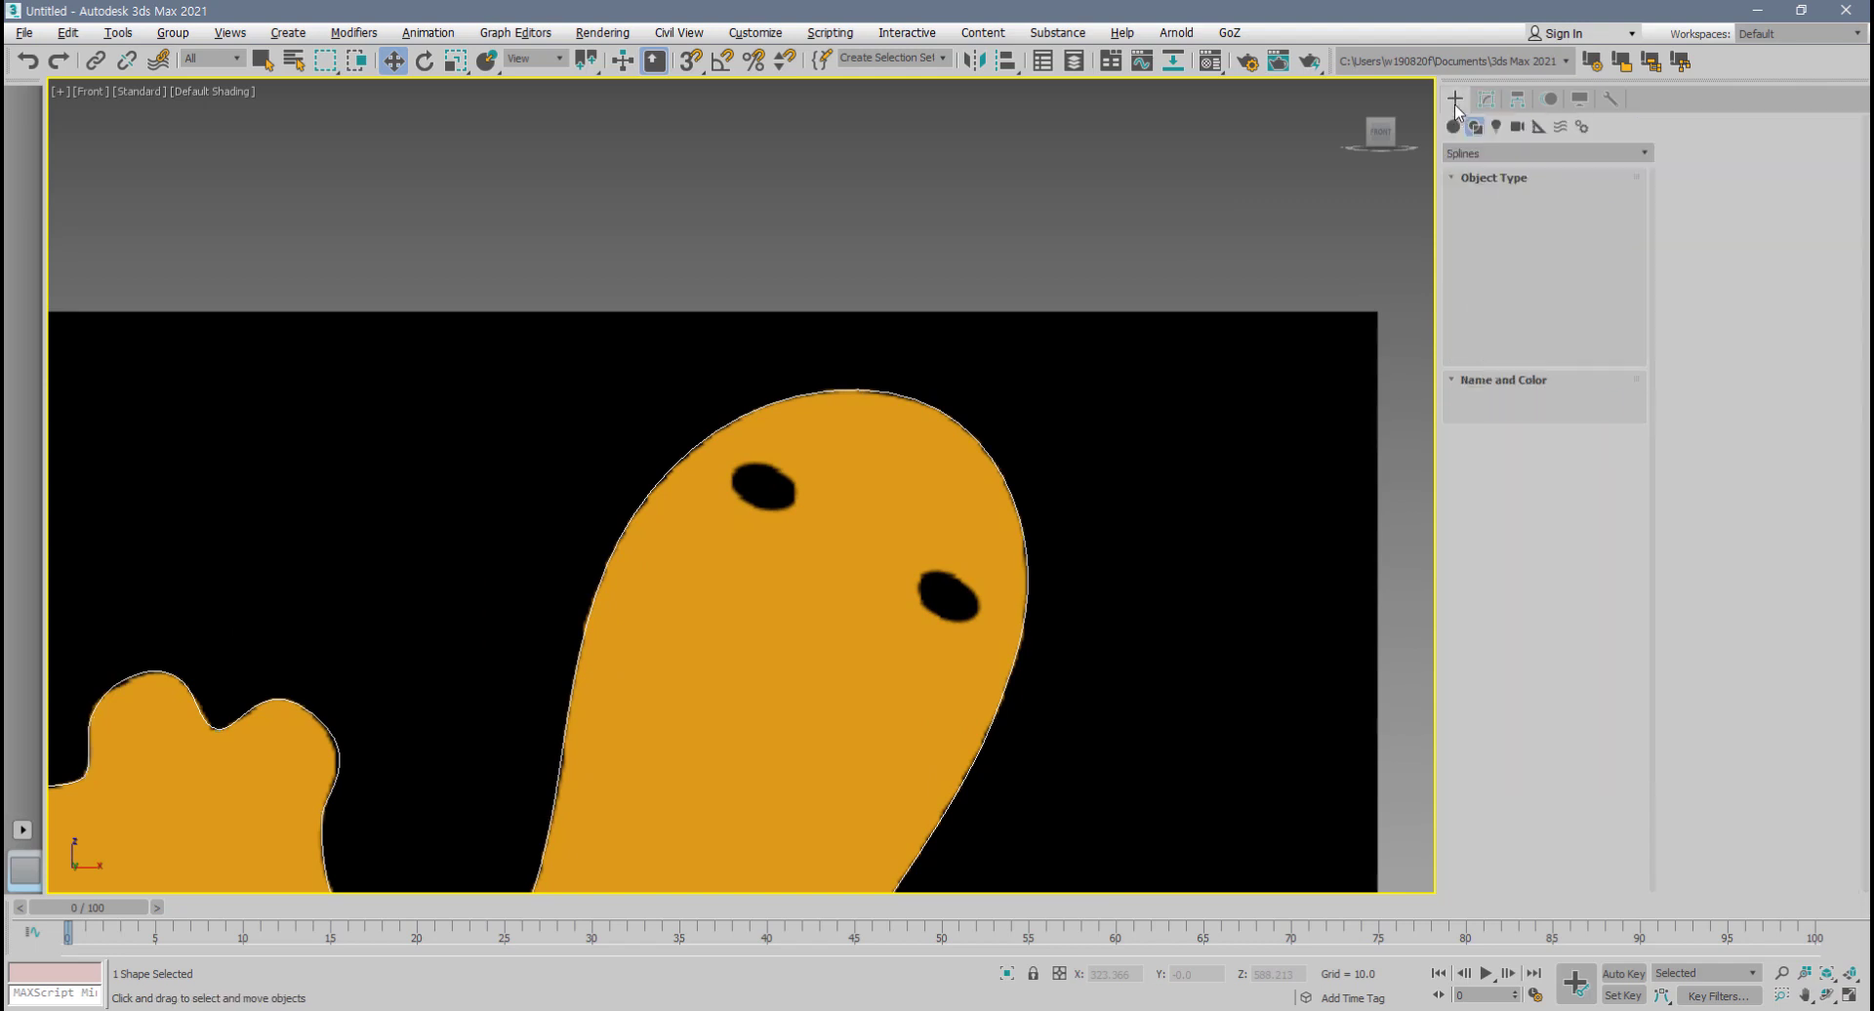
middle_click_drag(1085, 515, 1114, 520)
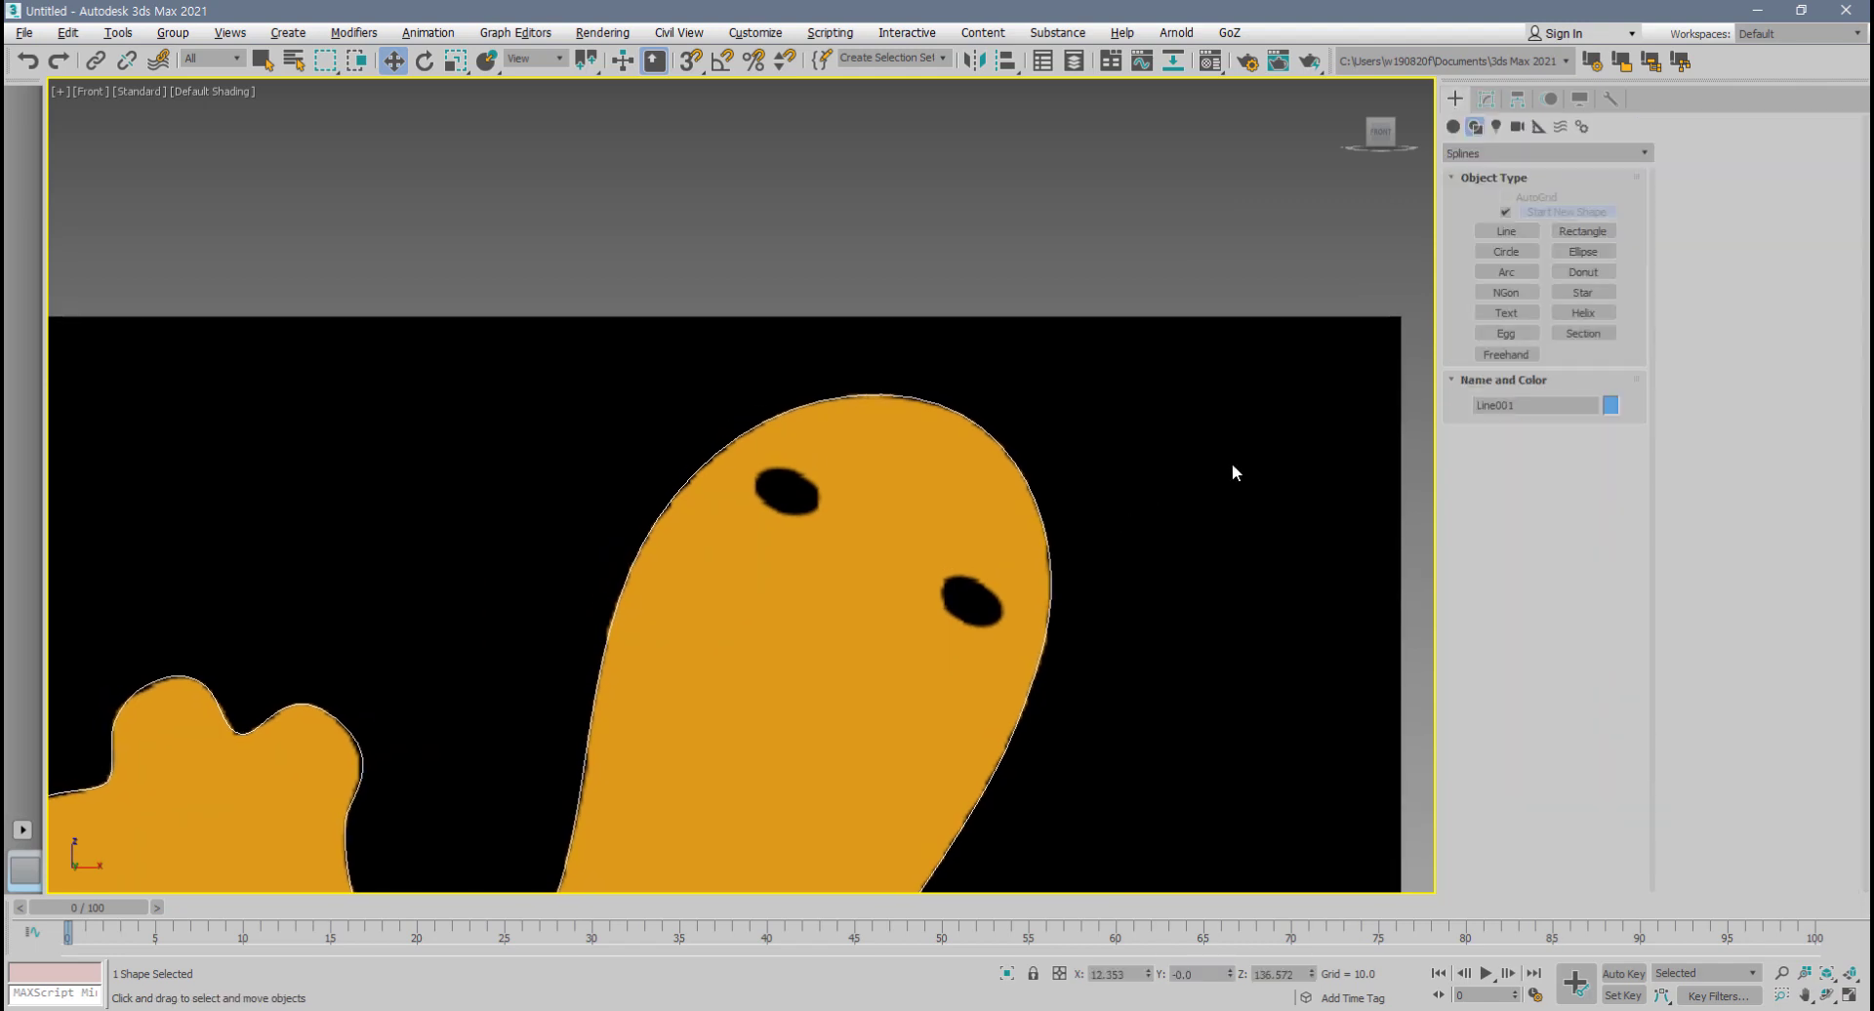
left_click(1586, 254)
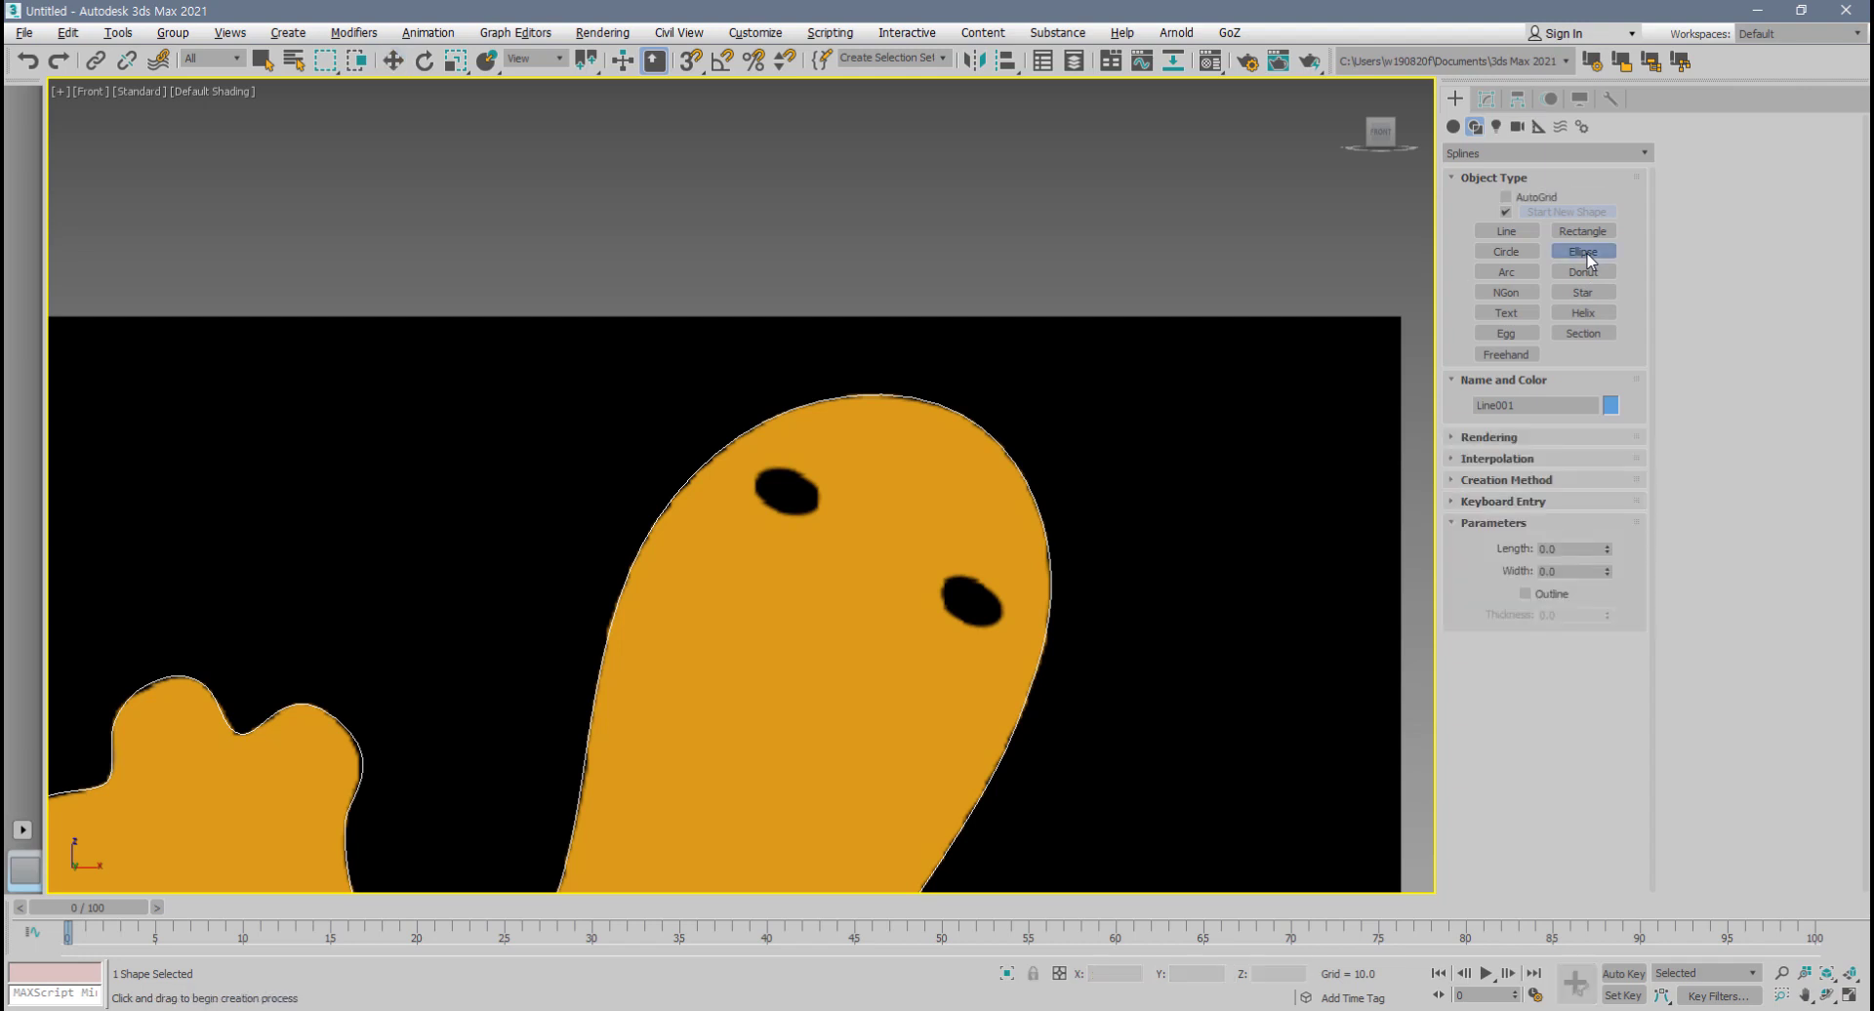
- Try drawing an ellipse over the right eye with the Edge creation method, and undo it
left_click_drag(951, 585, 1019, 625)
right_click(1019, 624)
left_click(1511, 484)
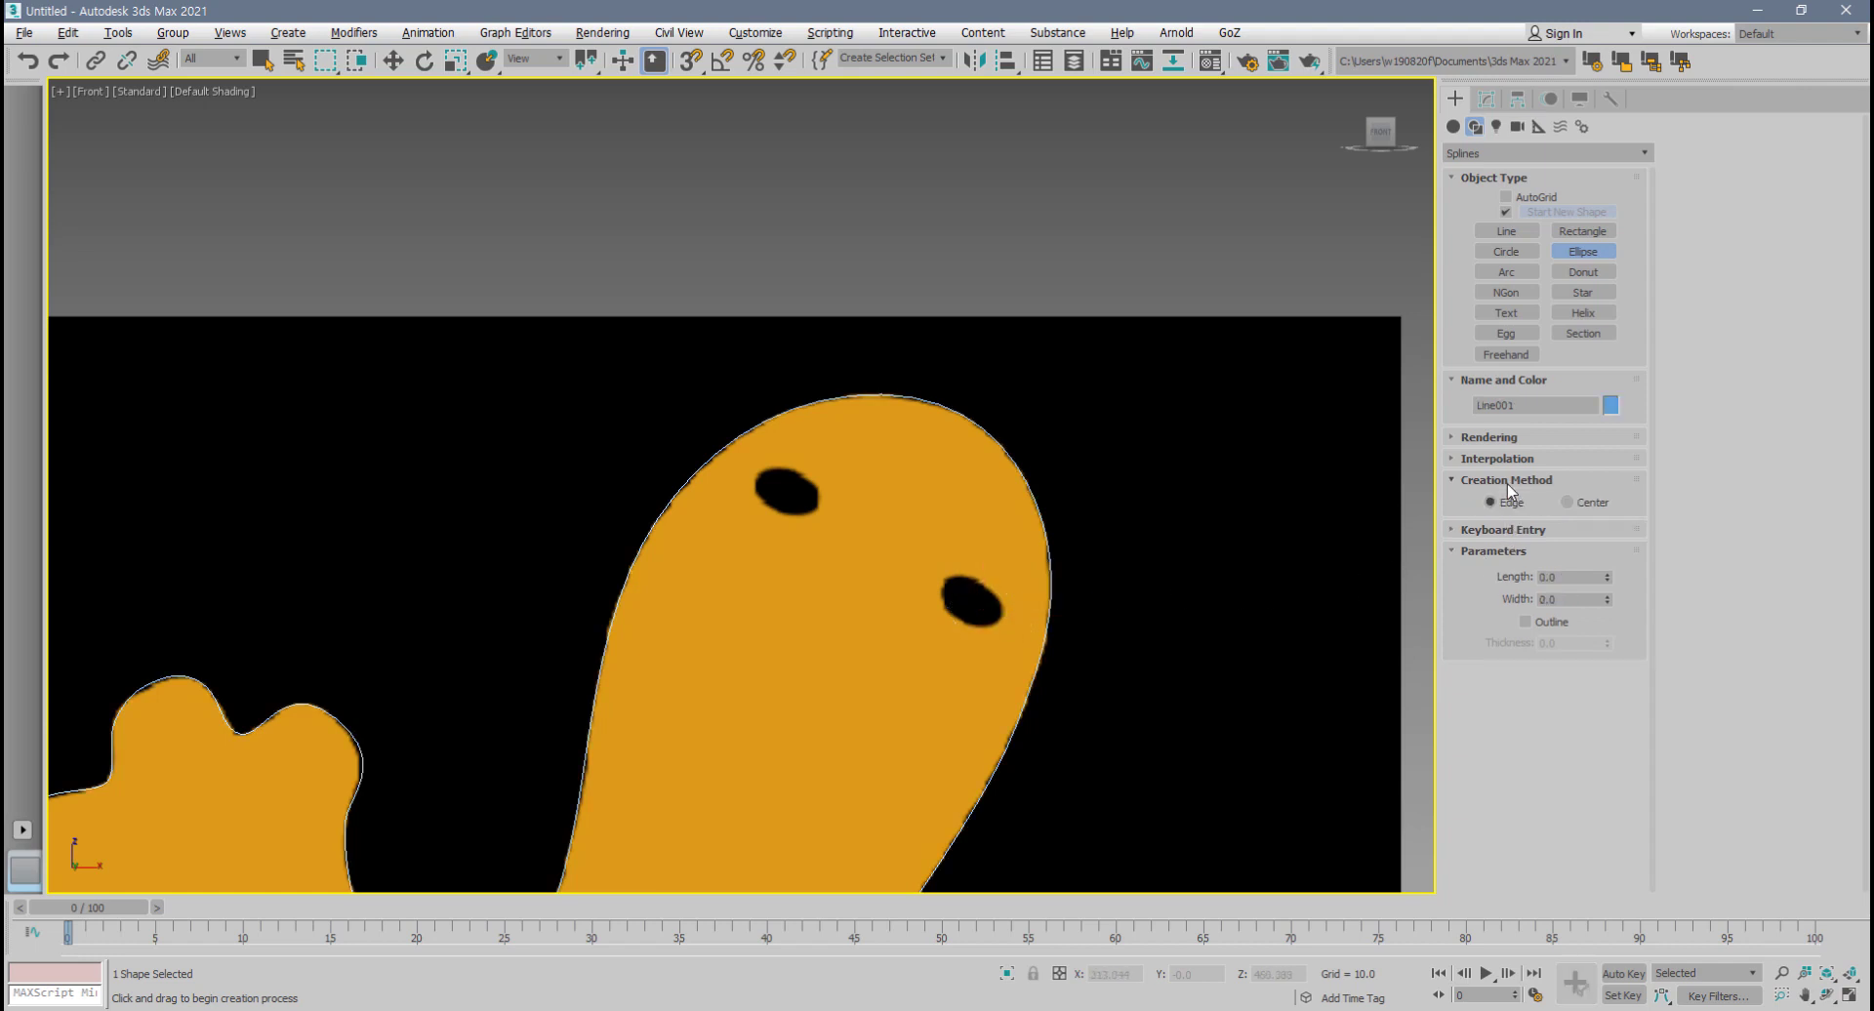
left_click(1510, 483)
left_click(1511, 483)
left_click_drag(944, 574, 1015, 634)
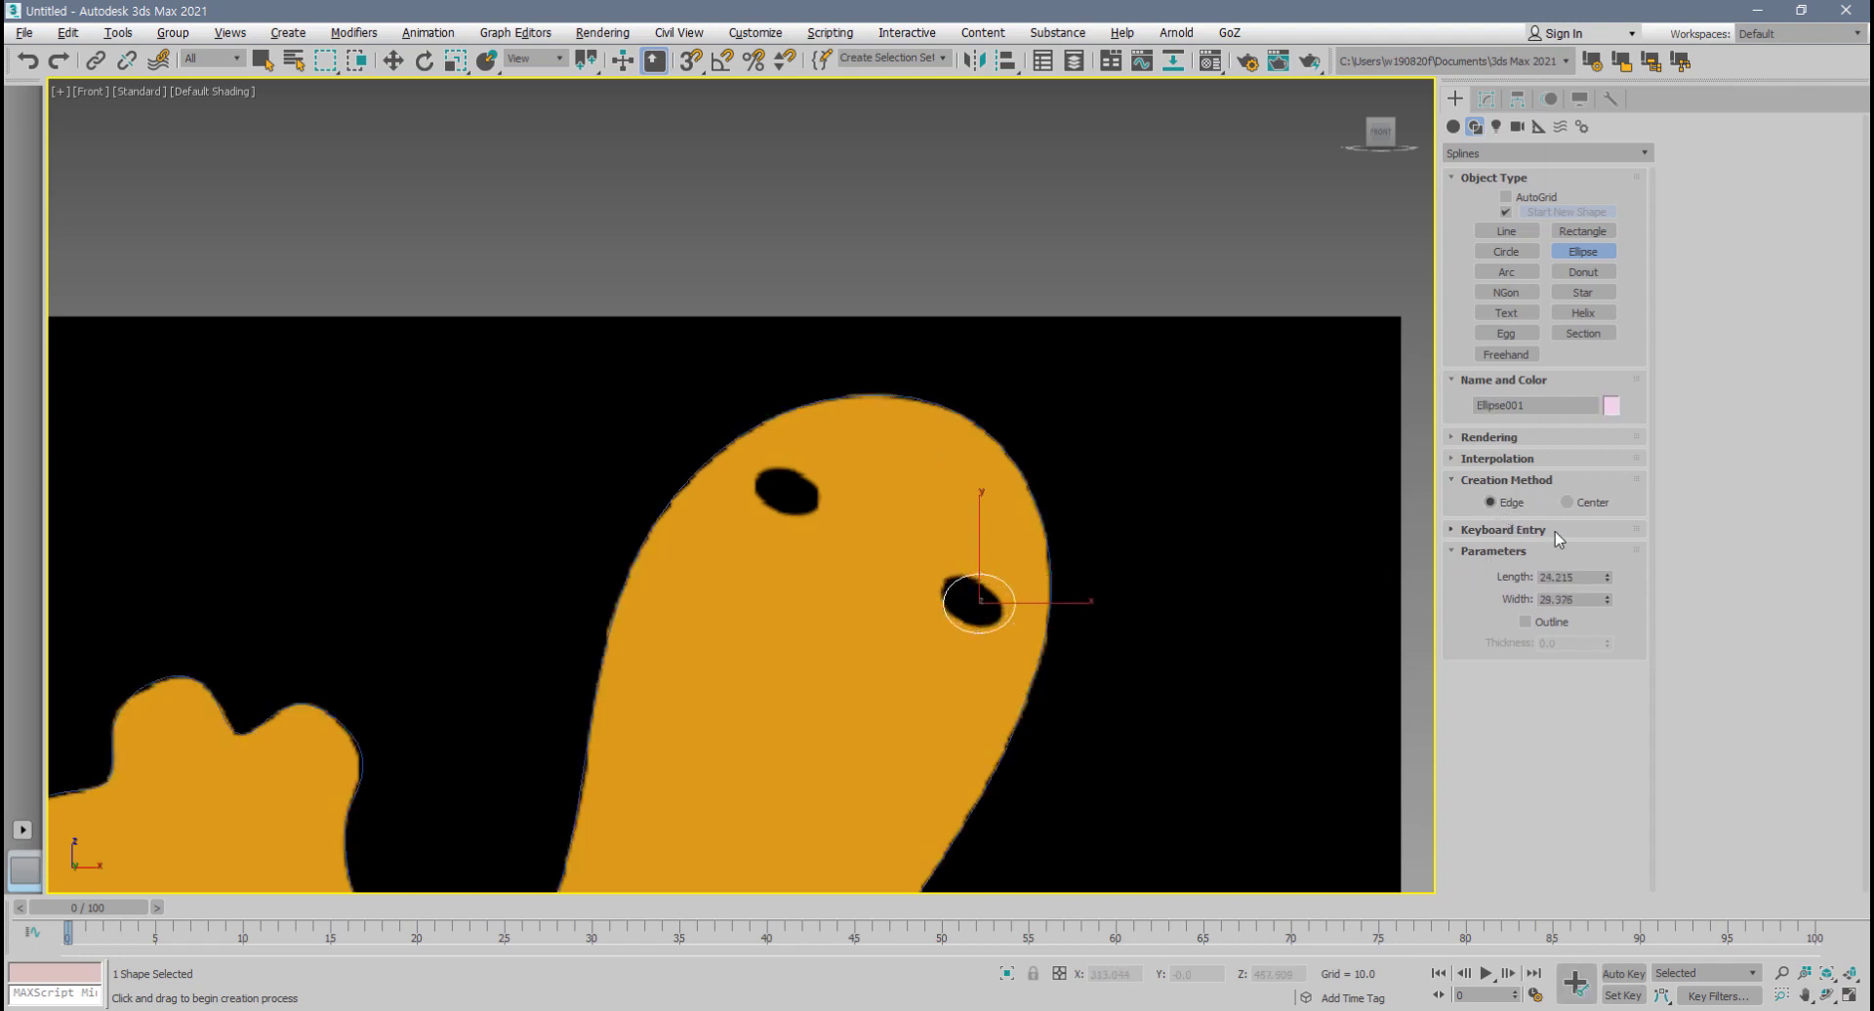
key("ctrl+z")
- Try drawing an ellipse from the right eye's middle with the Center creation method, and undo it
left_click(1566, 502)
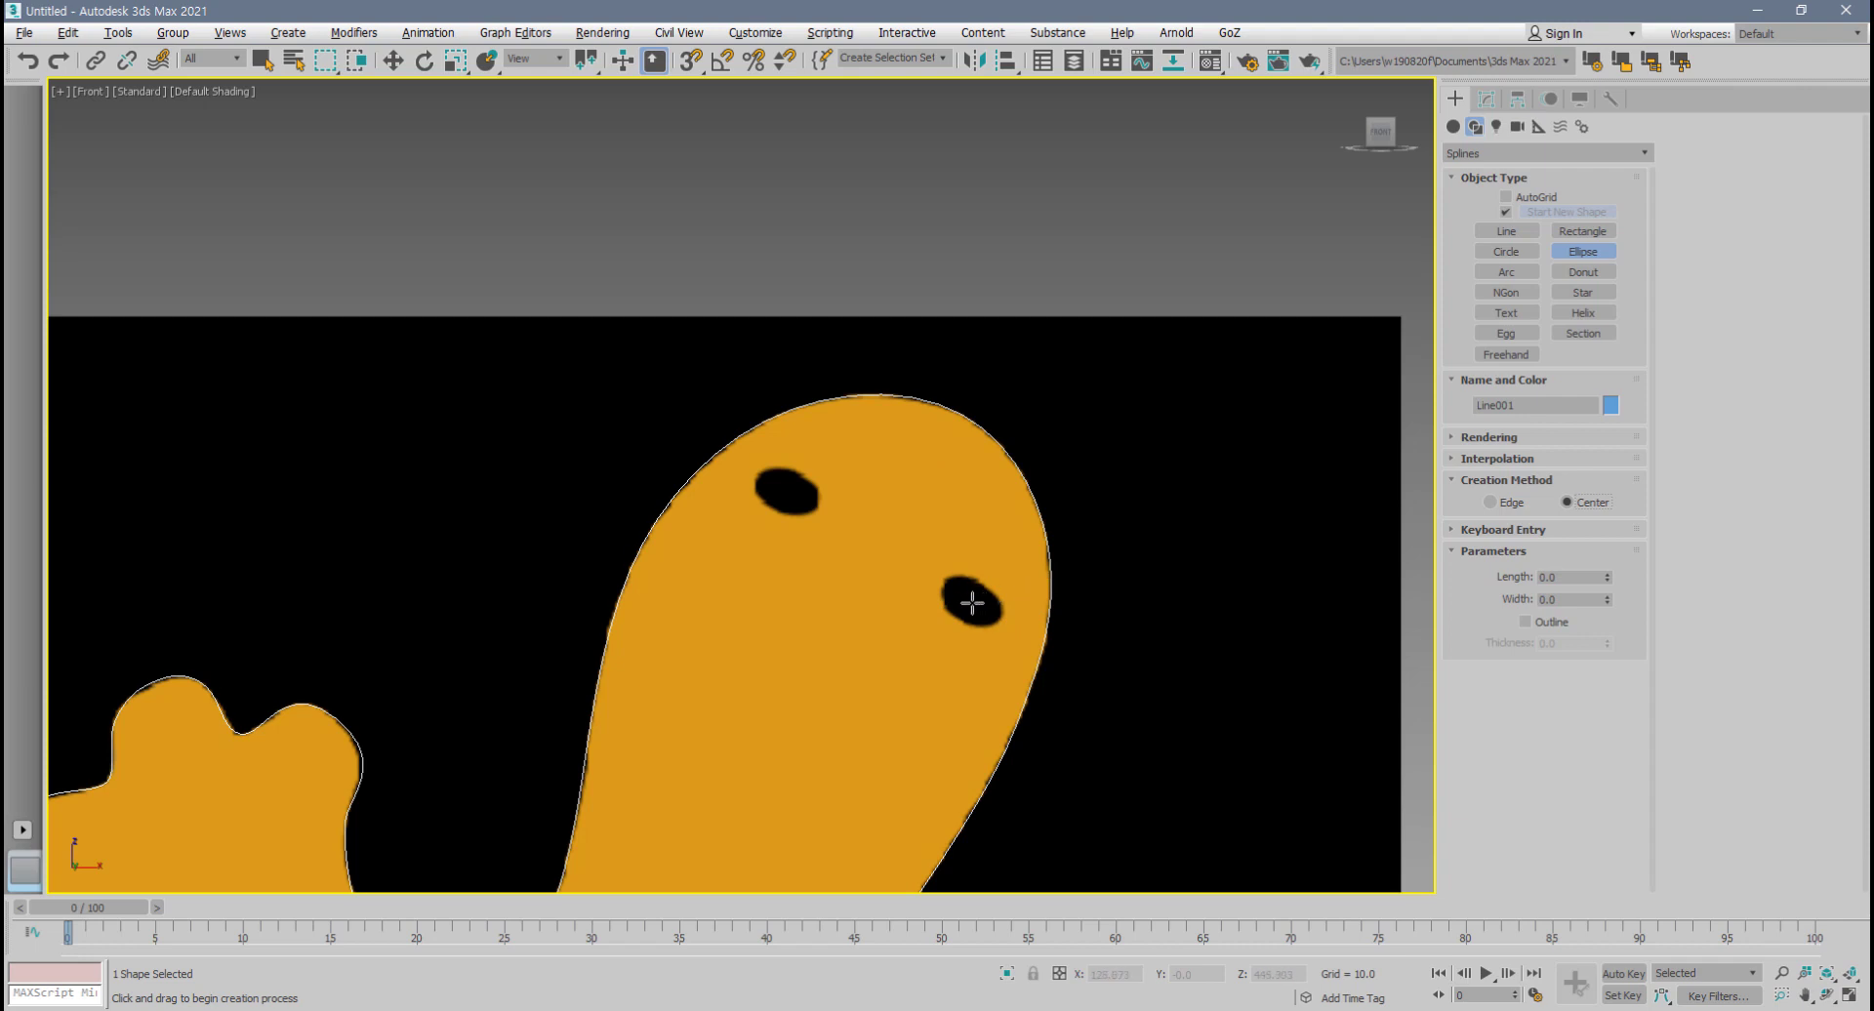
left_click_drag(973, 603, 1009, 624)
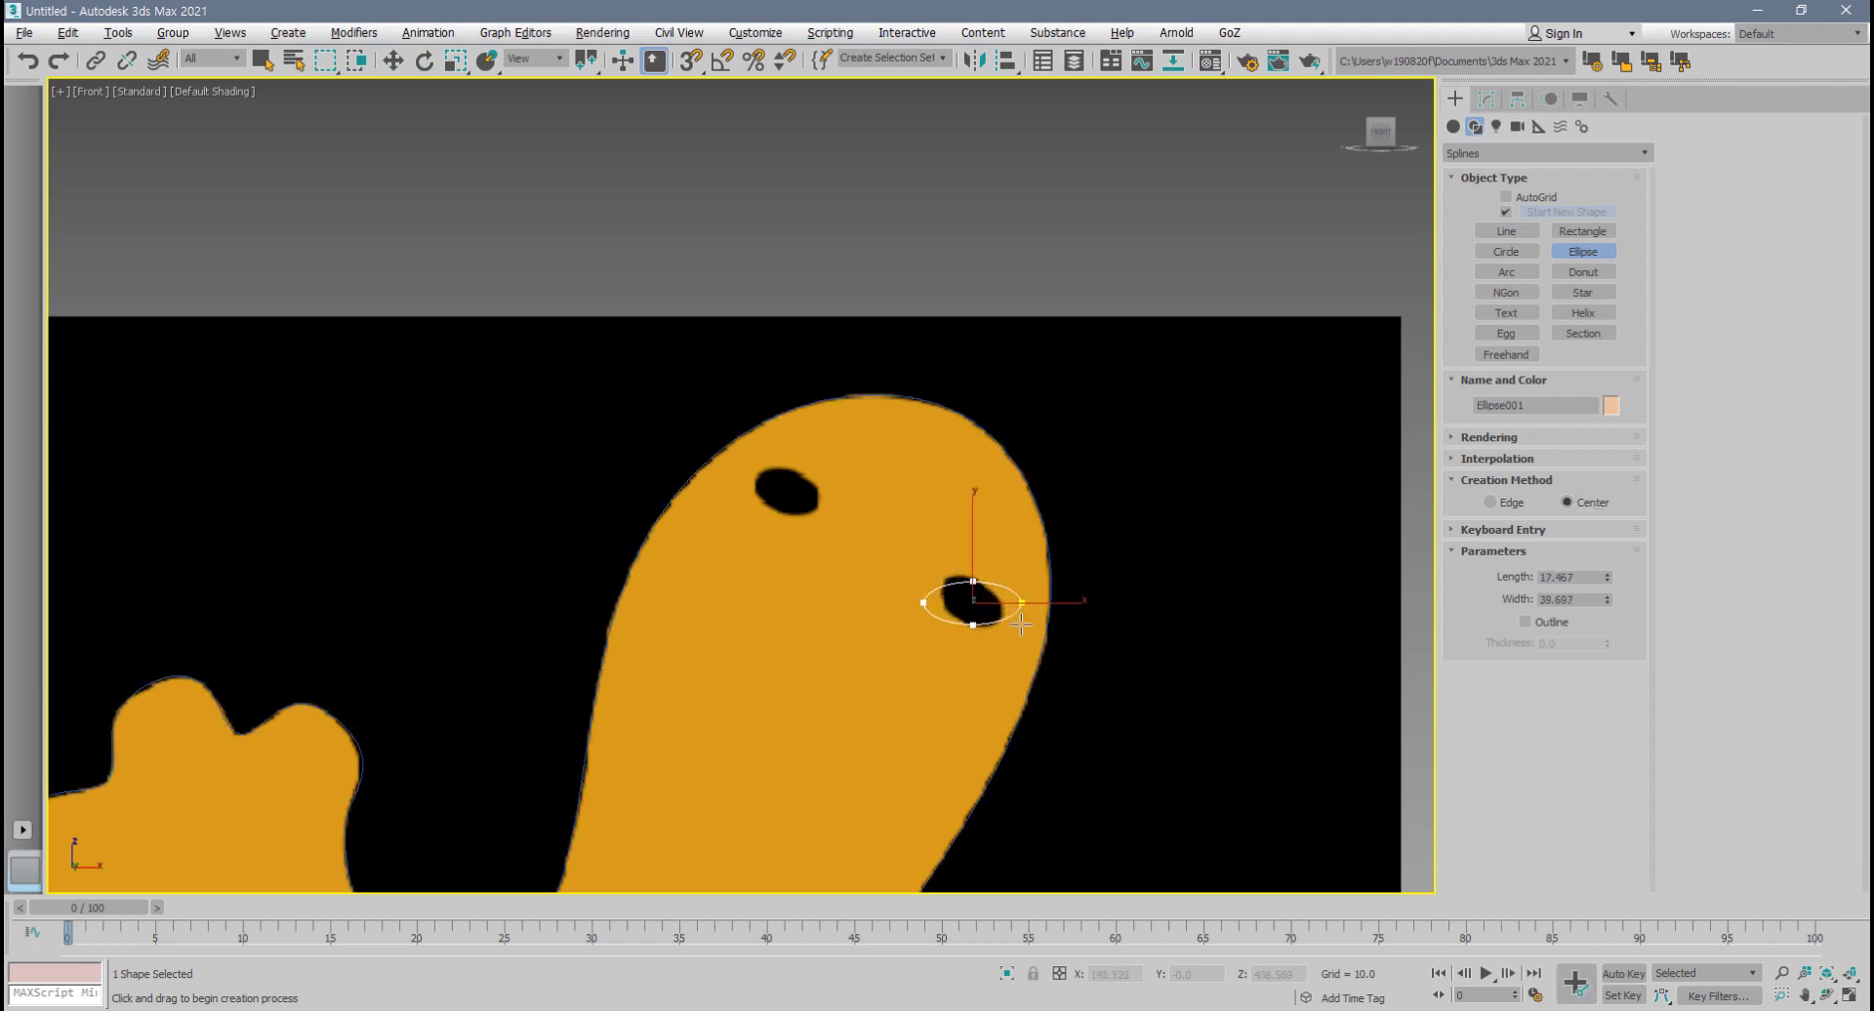
key("ctrl+z")
- Draw an ellipse about 15.1 long and 28.6 wide over the left eye using the Edge creation method
left_click(1490, 503)
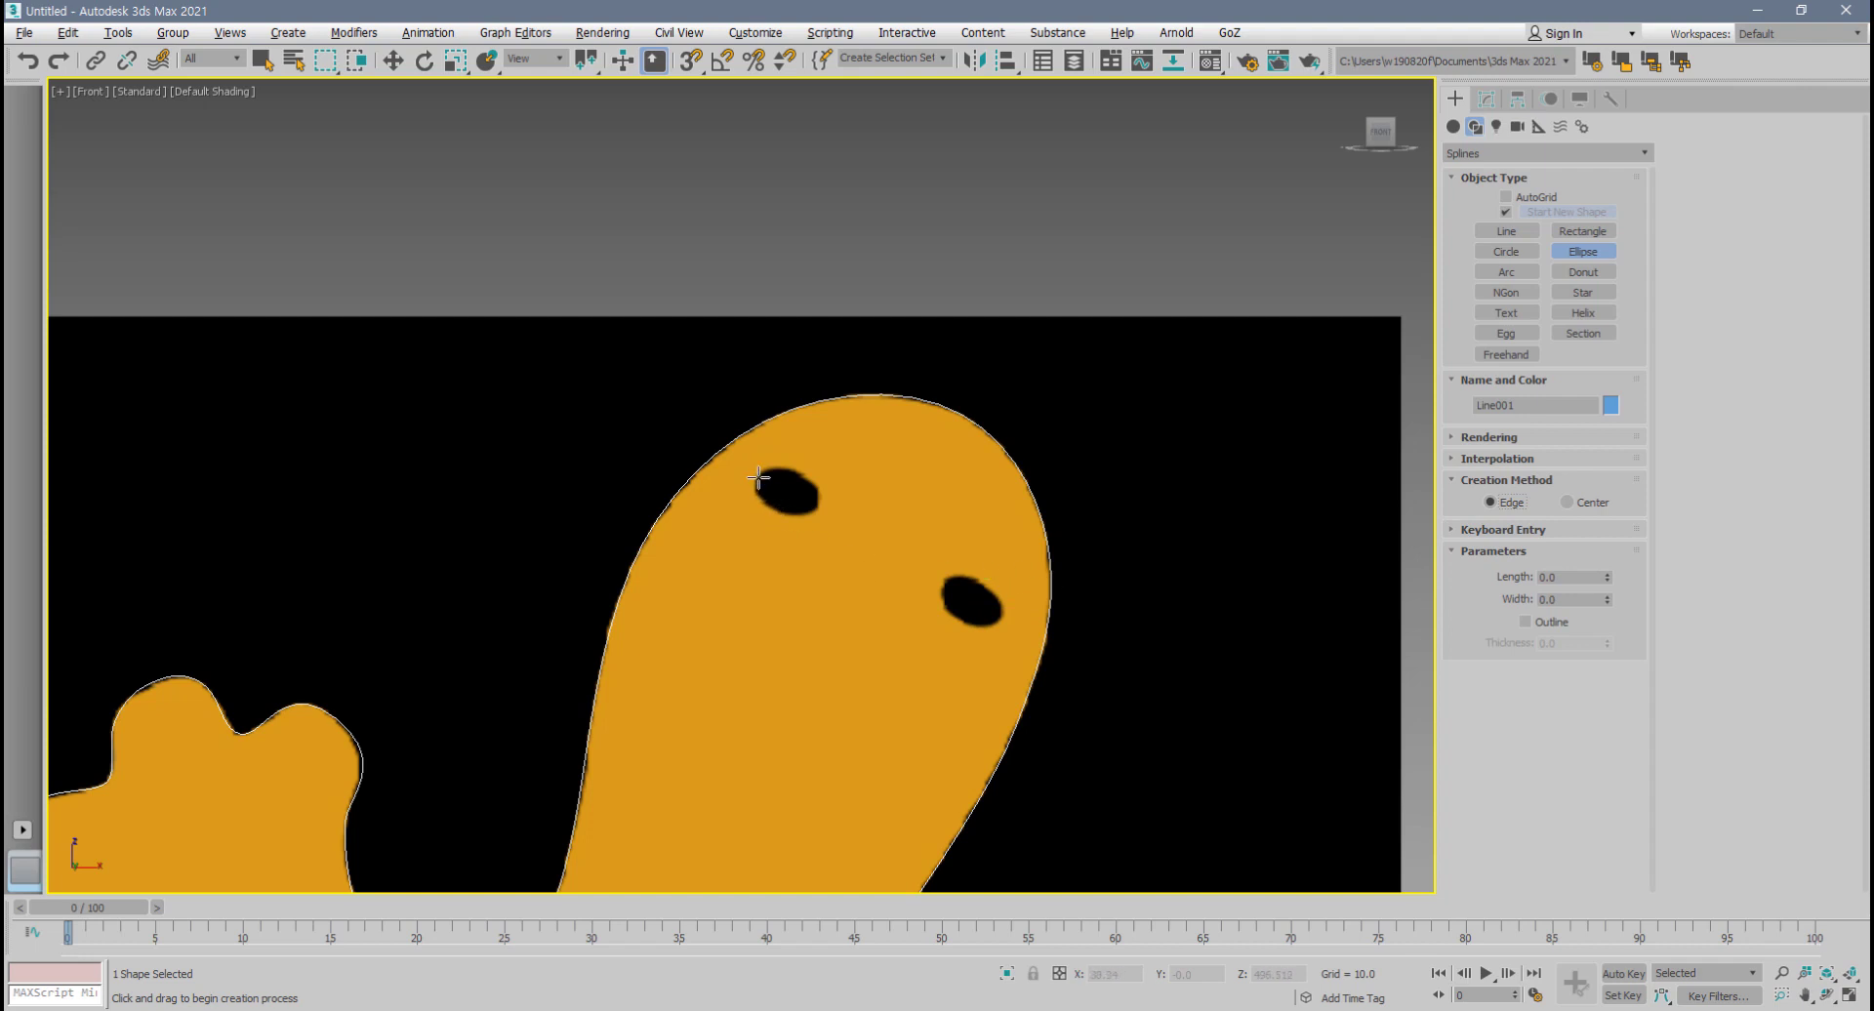
left_click_drag(757, 478, 828, 516)
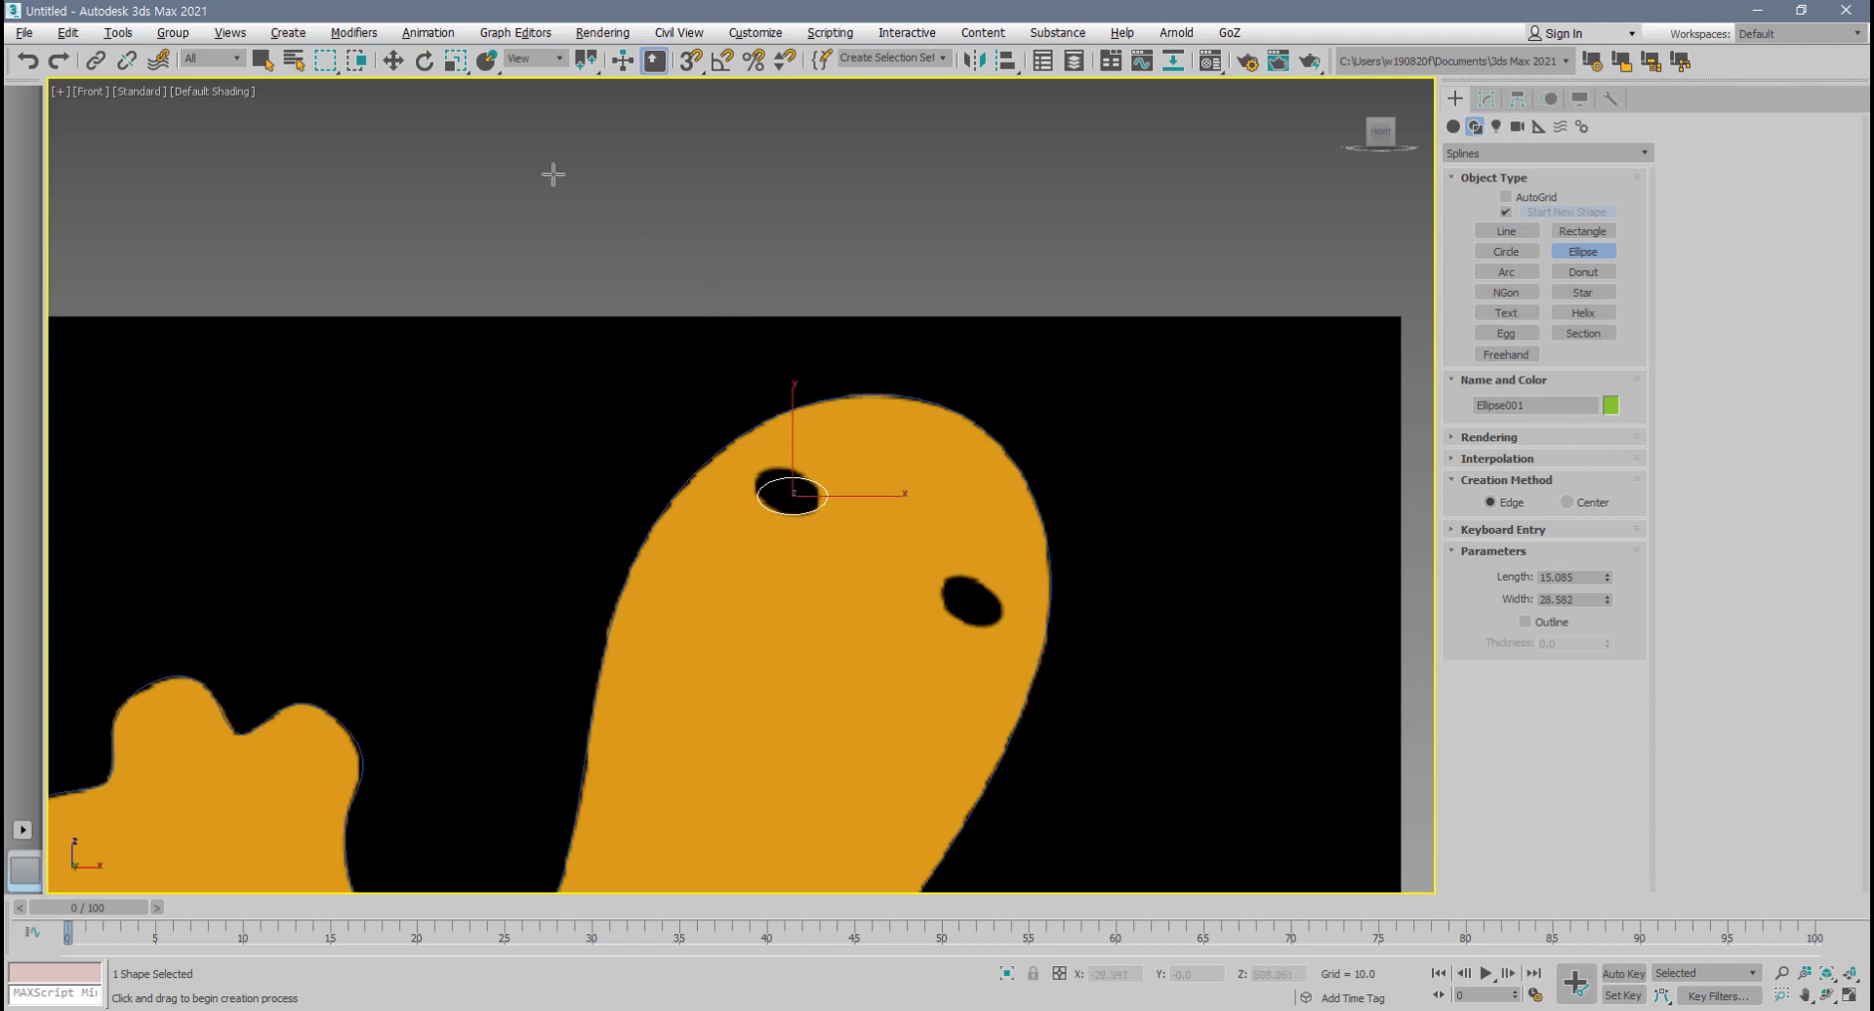
- Rotate and align the ellipse to match the left eye's tilt, and set its length to 18.253
left_click(424, 61)
scroll(837, 493, "up", 2)
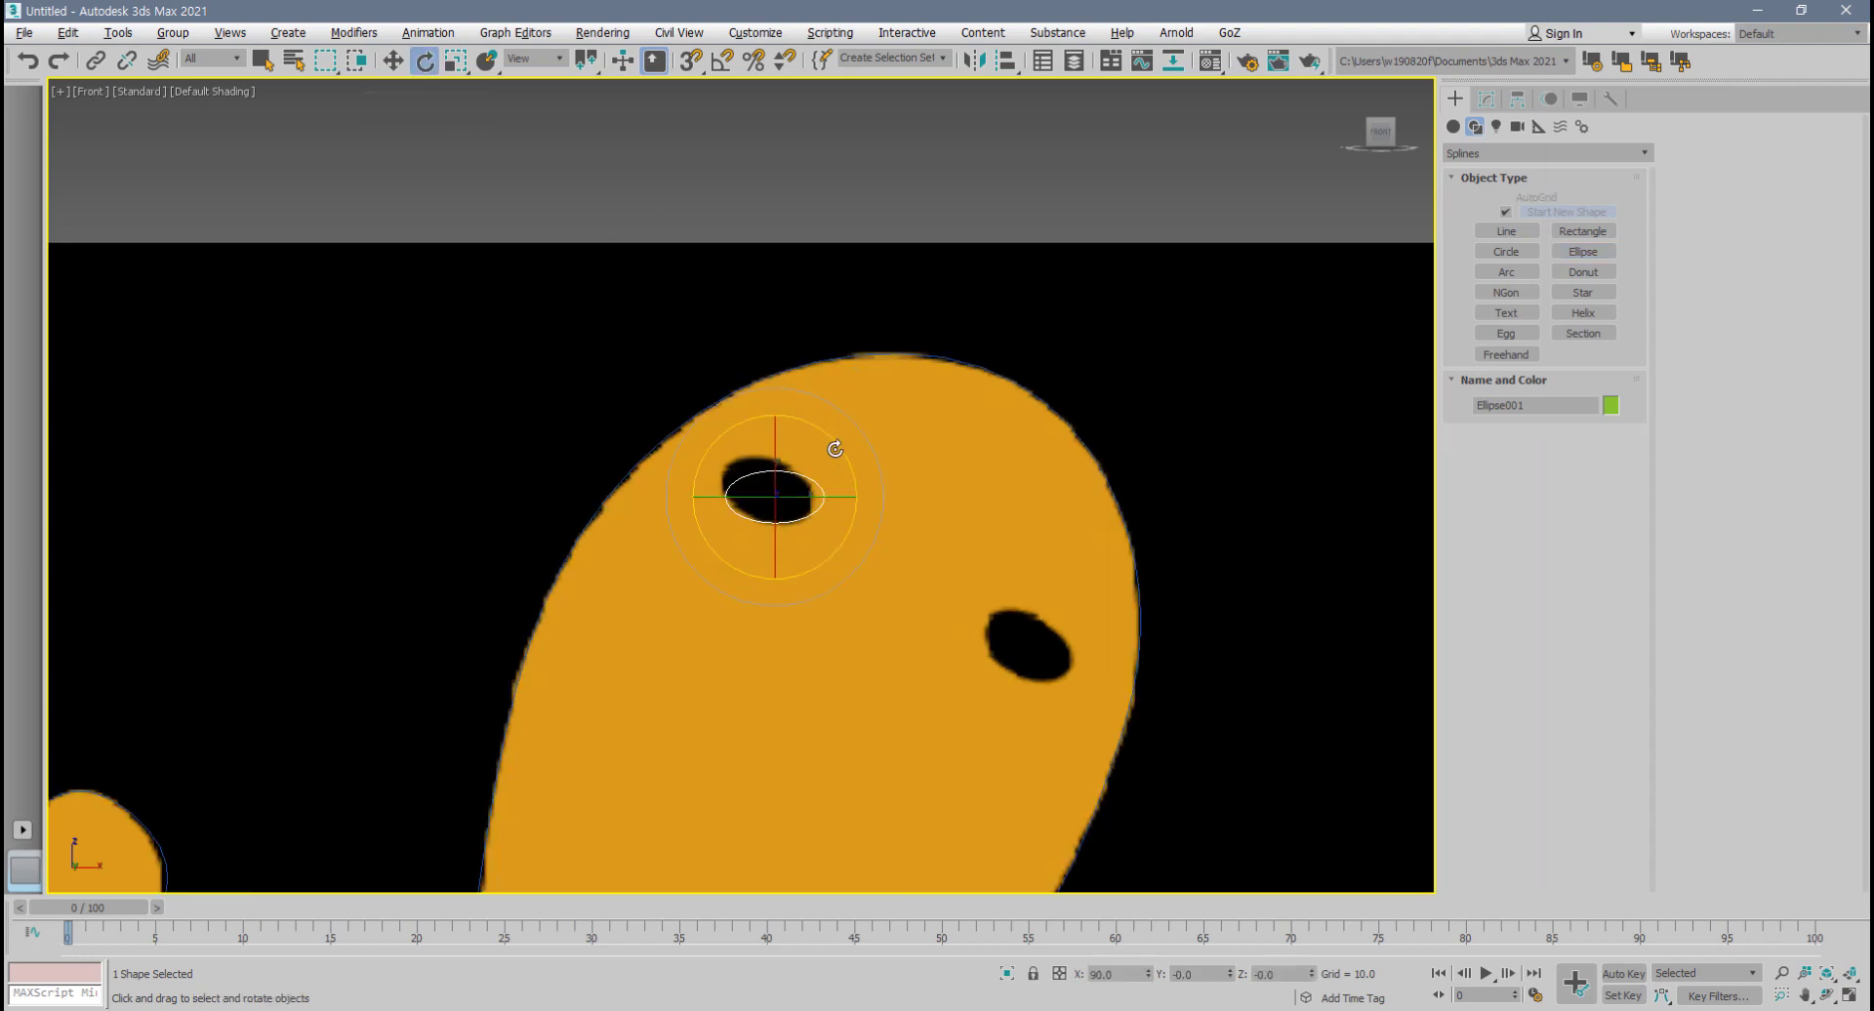
mouse_move(834, 449)
left_mouse_down()
mouse_move(850, 484)
mouse_move(797, 462)
mouse_move(829, 455)
left_mouse_up()
key("w")
key("e")
key("w")
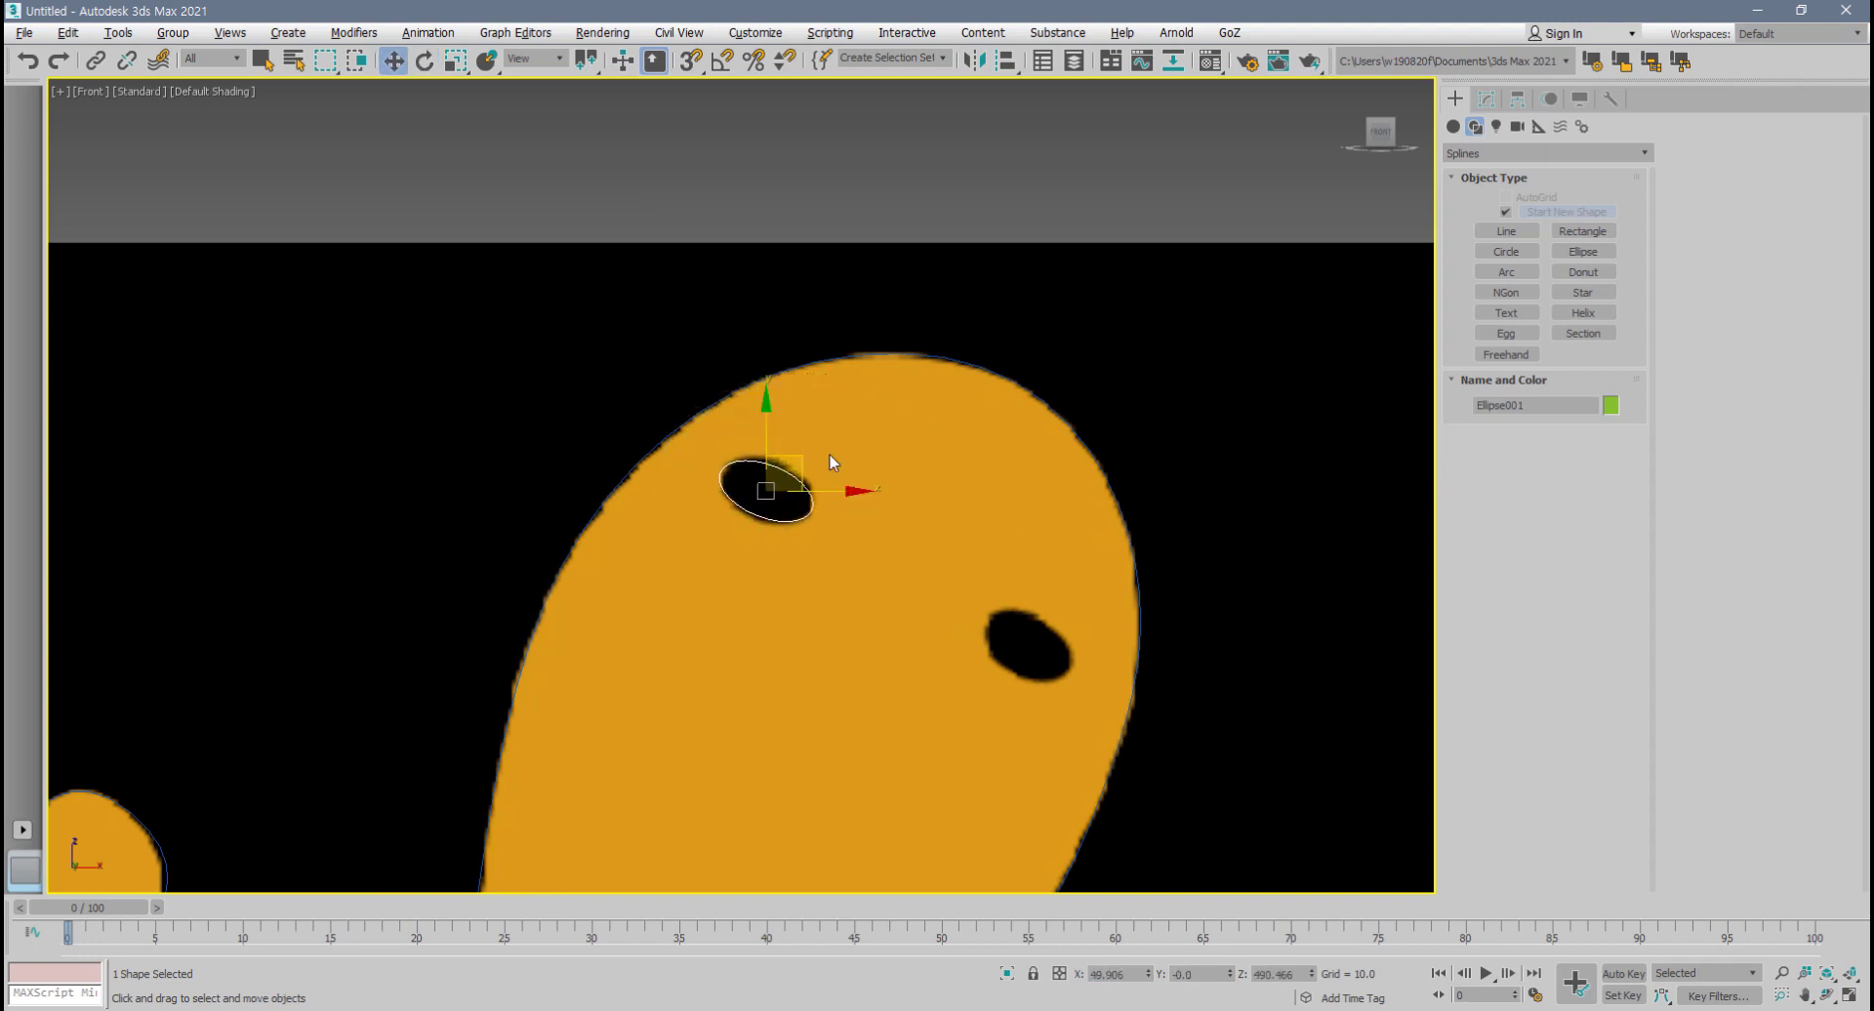
left_click(1487, 99)
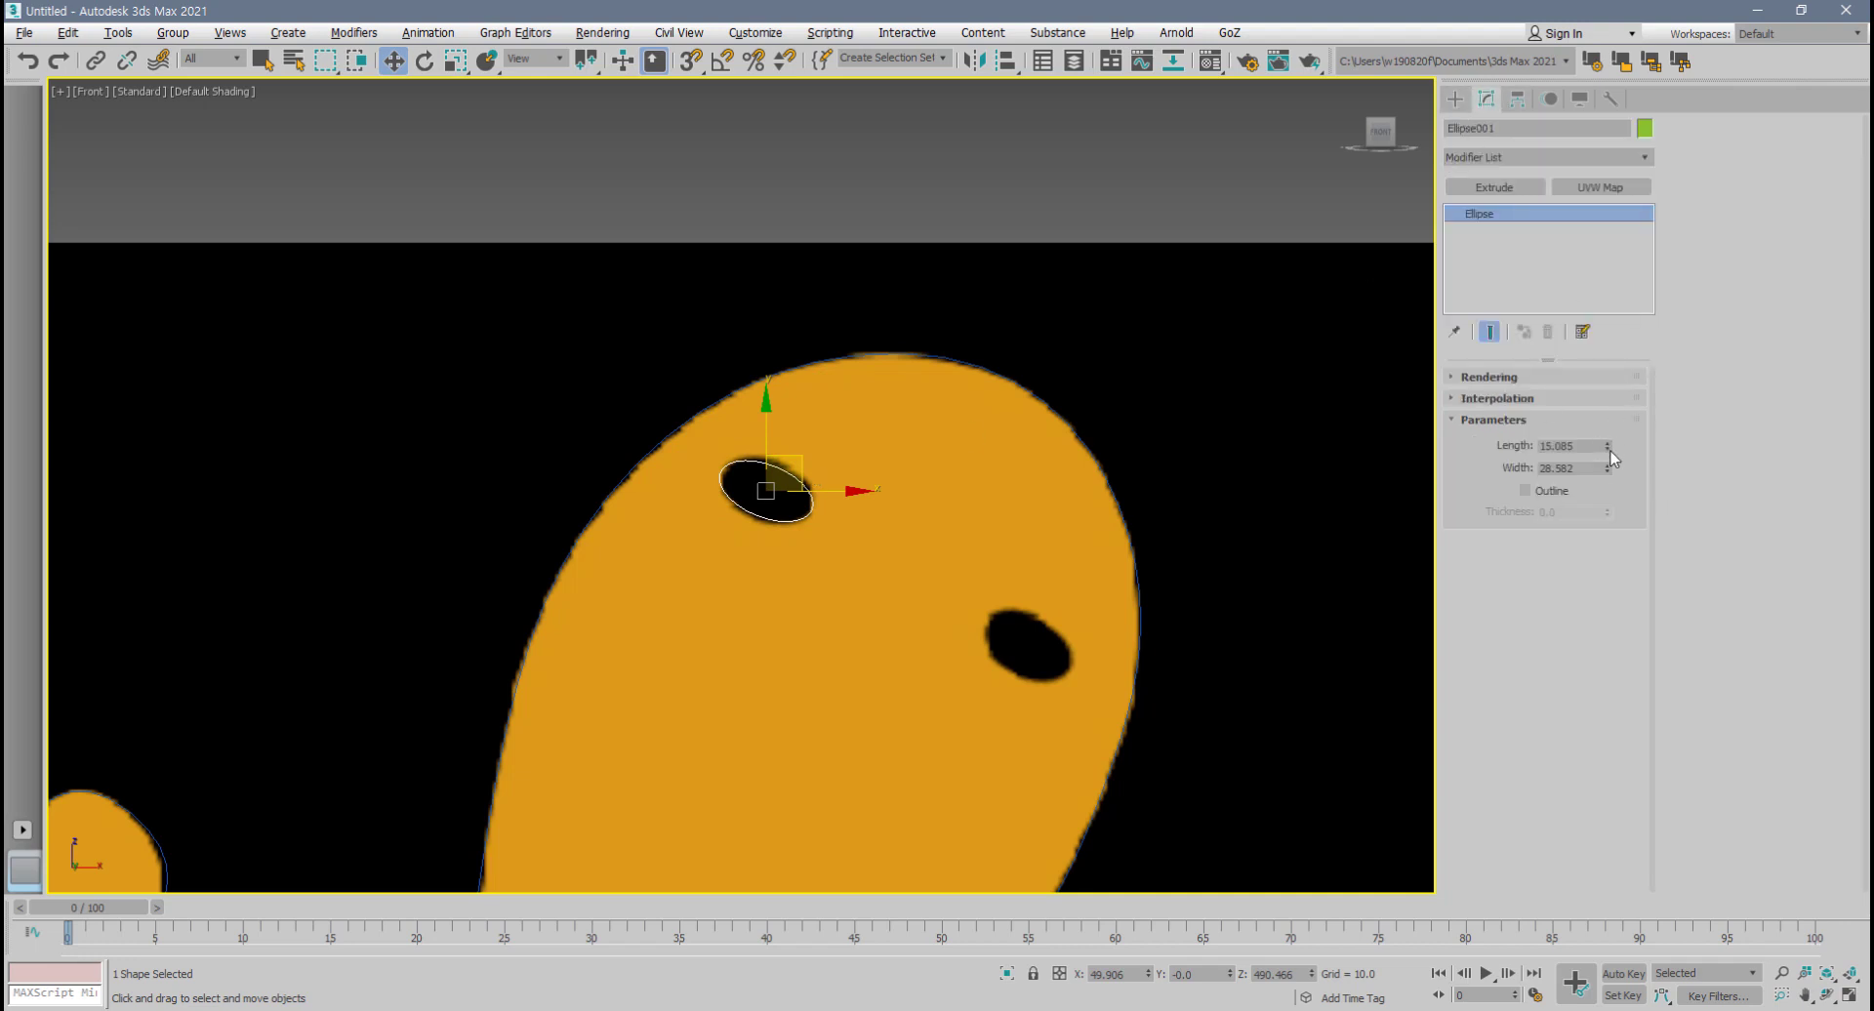
left_click_drag(1607, 444, 1614, 424)
- Clone the ellipse as a single copy onto the right eye and fine-tune its alignment there
mouse_move(802, 456)
left_mouse_down("shift")
mouse_move(755, 538)
mouse_move(1065, 608)
left_mouse_up("shift")
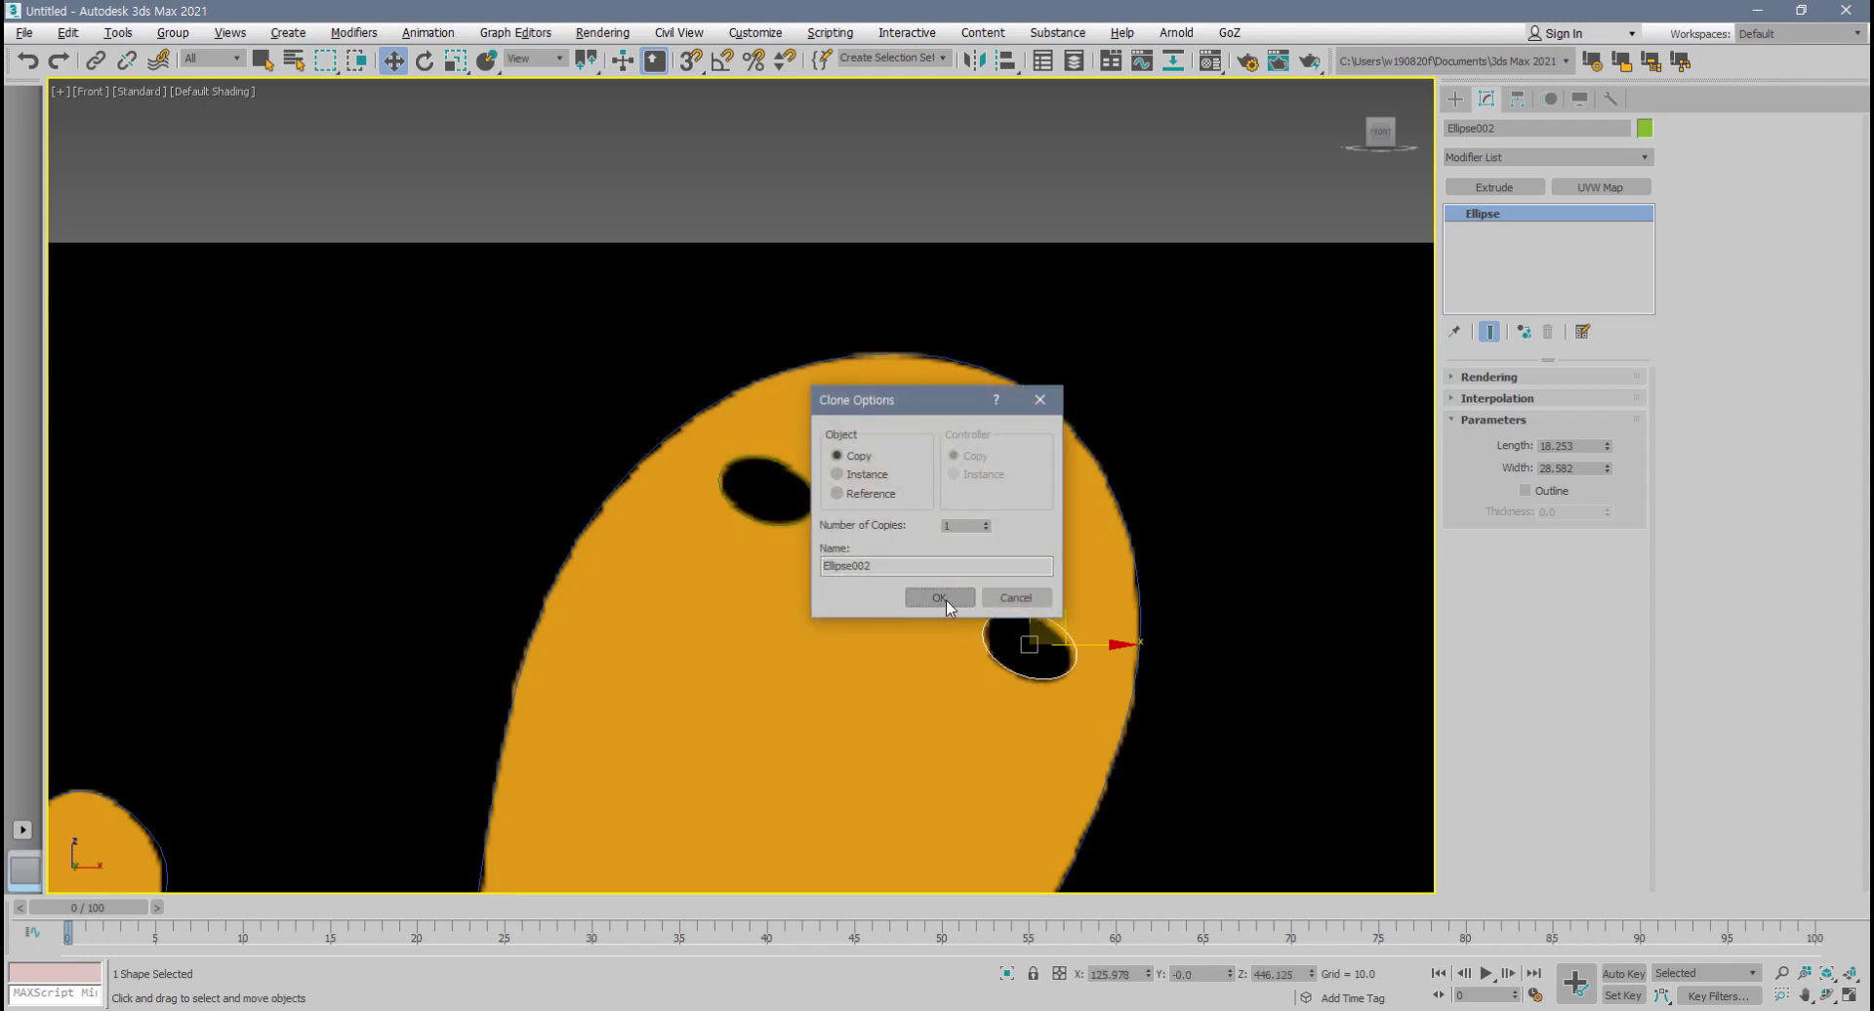
left_click(939, 597)
middle_click_drag(946, 592, 886, 548)
key("e")
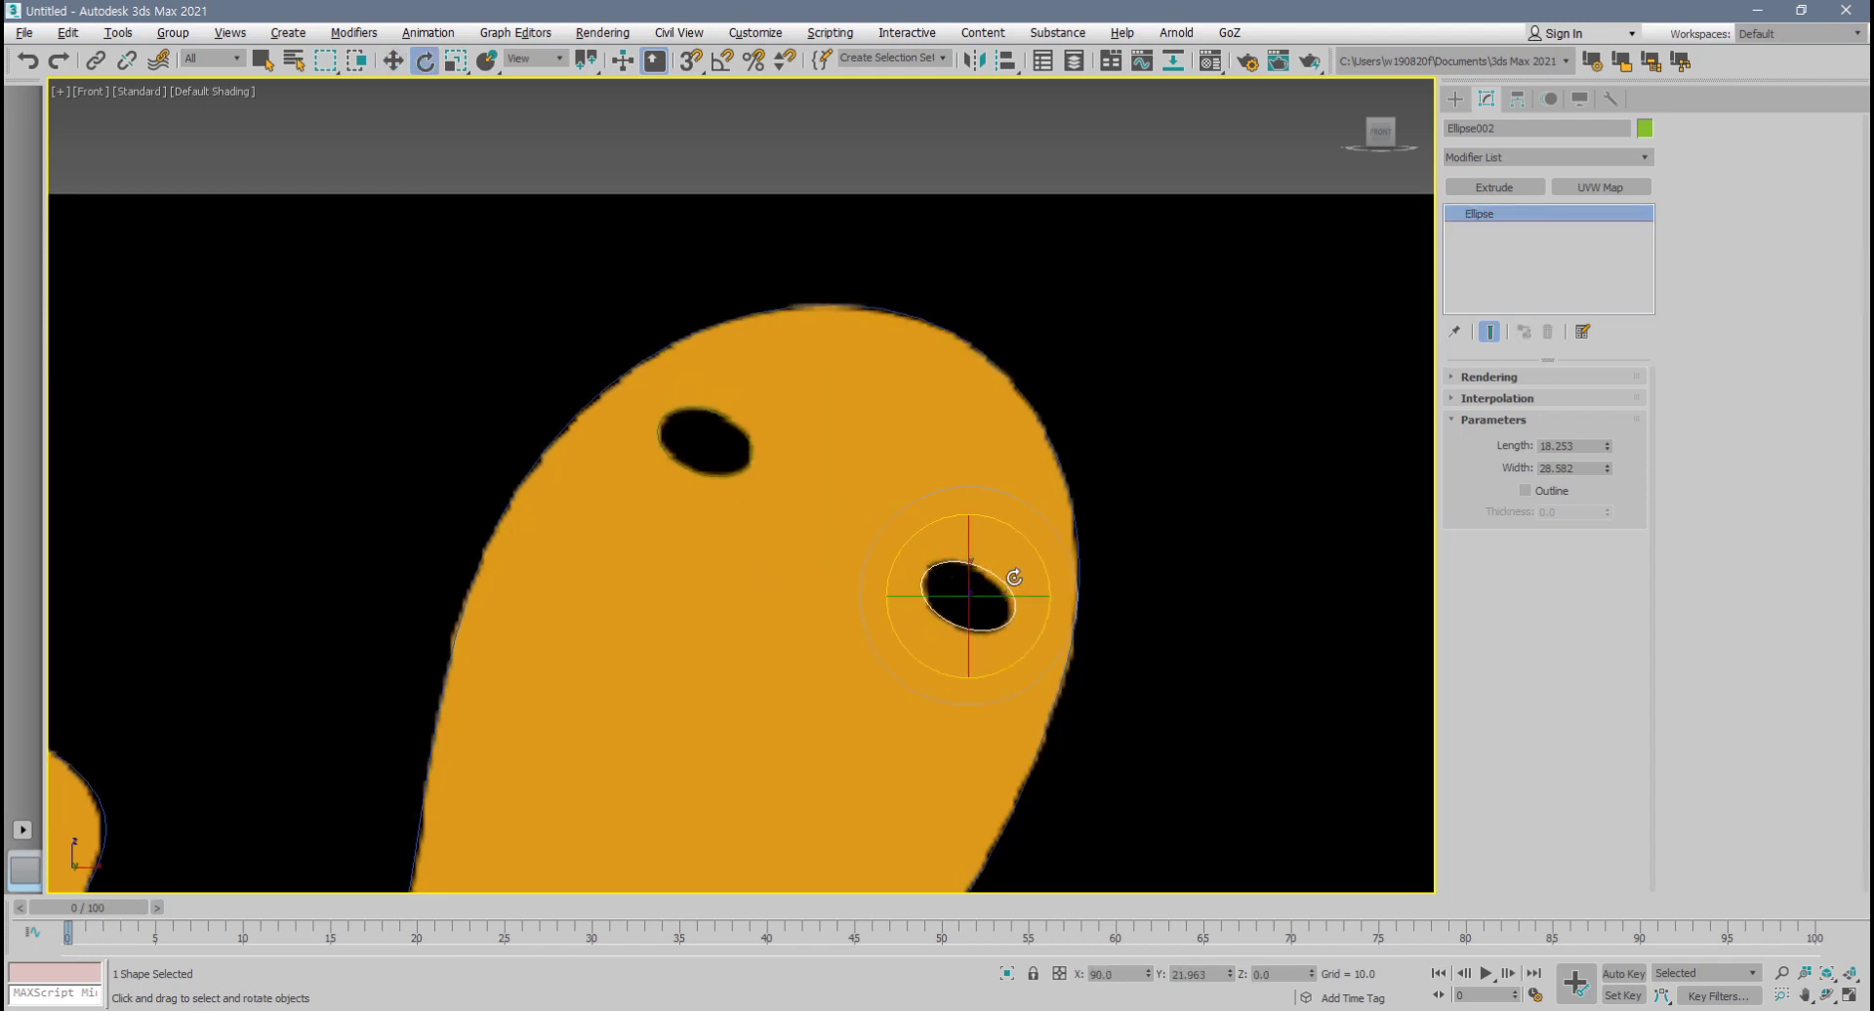
key("w")
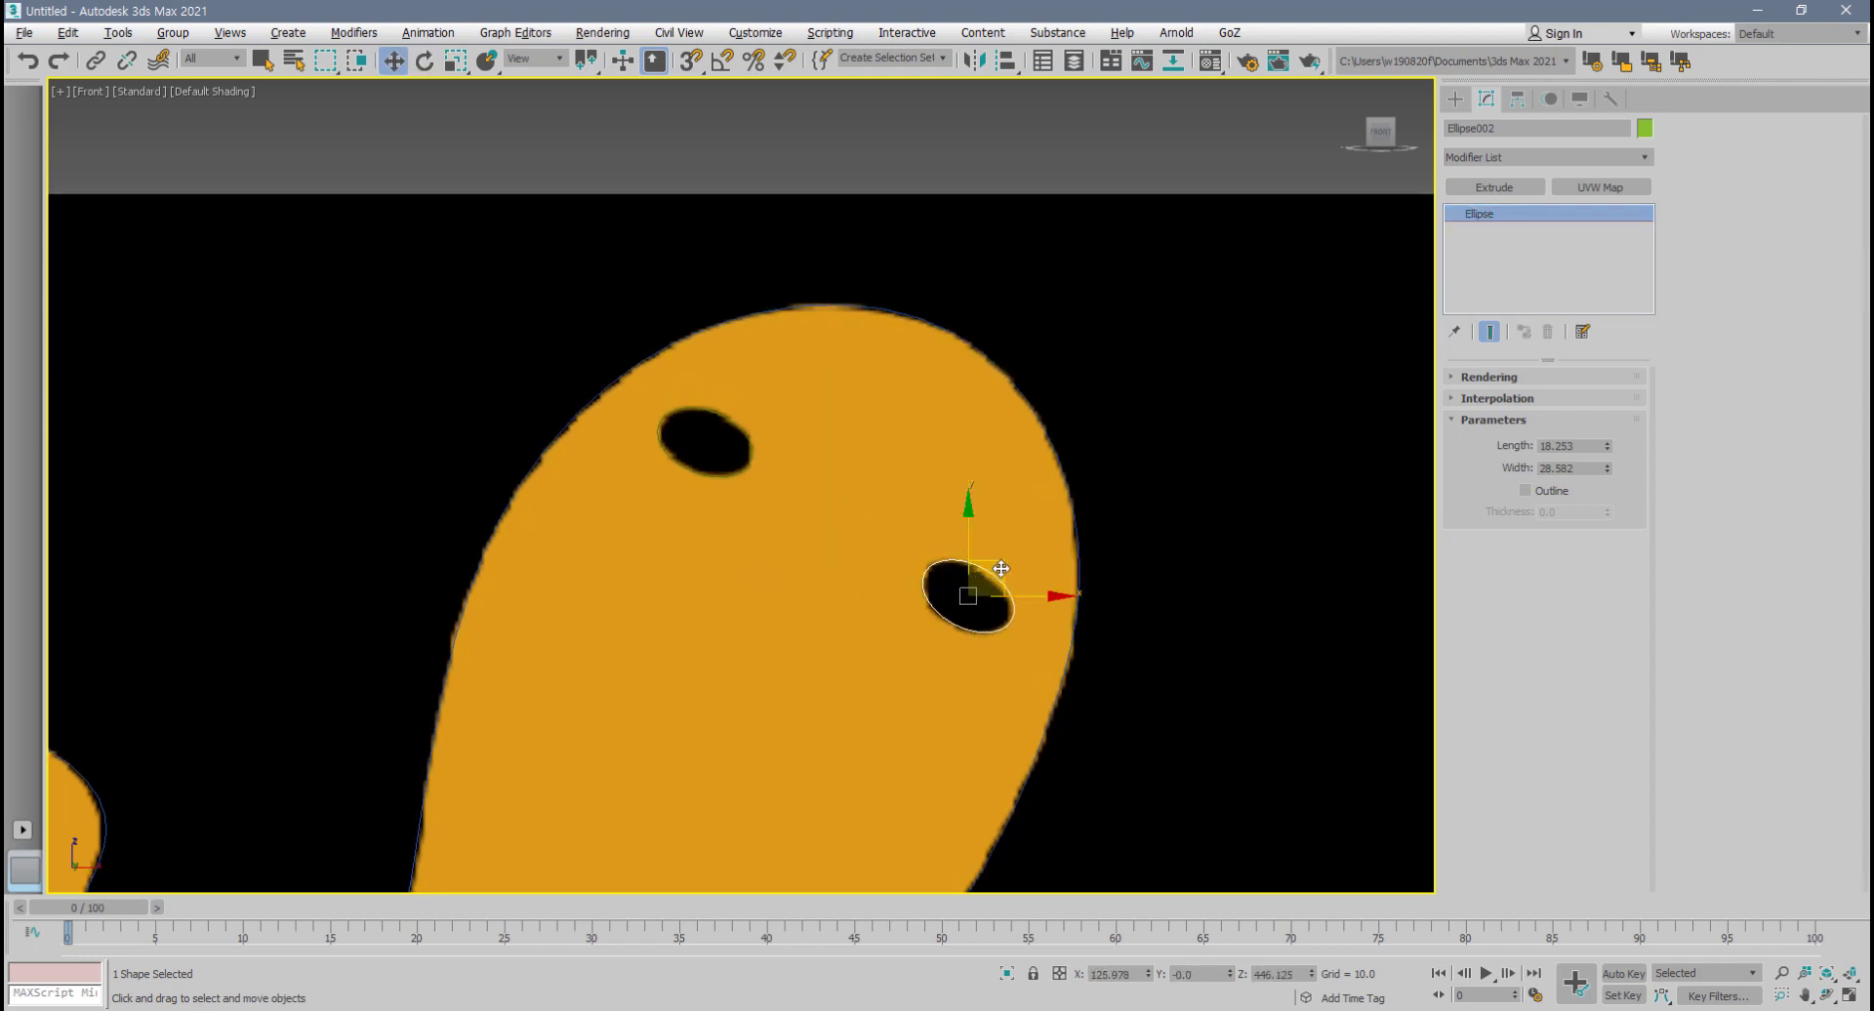
scroll(1132, 632, "down", 3)
middle_click_drag(1132, 632, 952, 512)
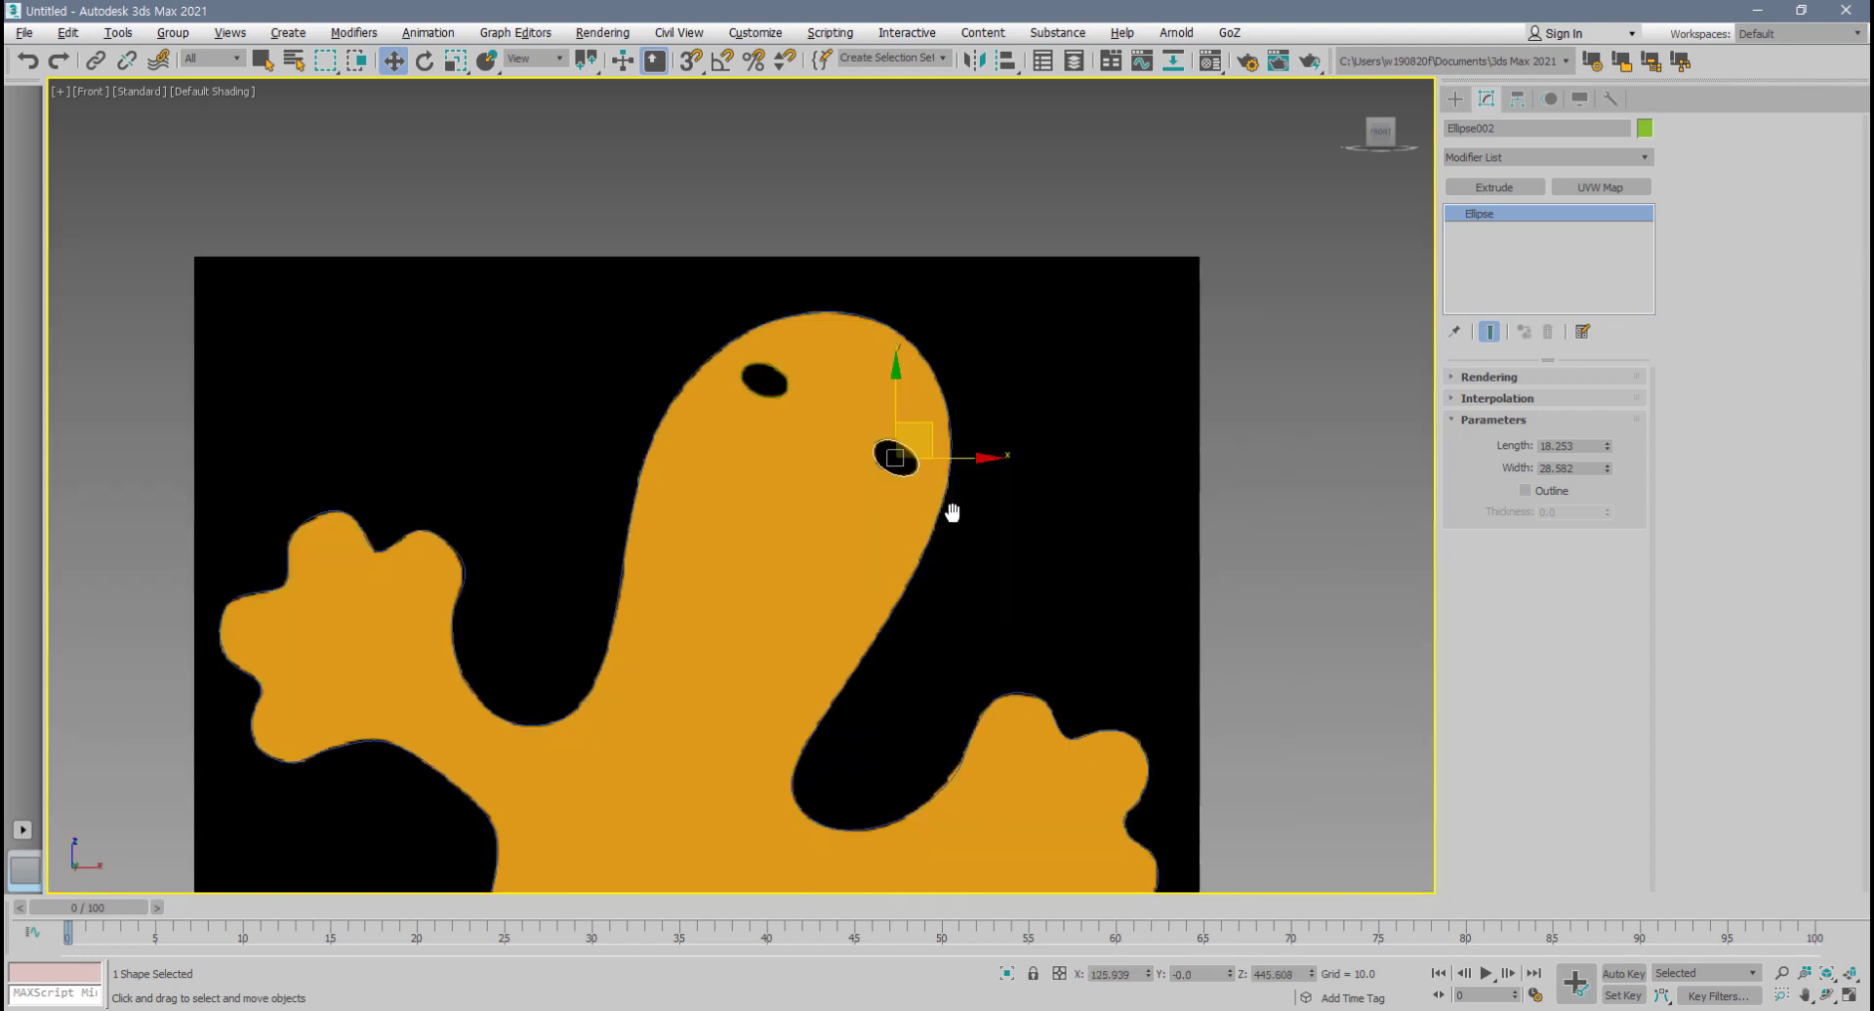
- Select the figure's outline spline and show it at an angle in a maximized Perspective view
scroll(951, 512, "down", 3)
middle_click_drag(927, 586, 845, 498)
left_click(823, 493)
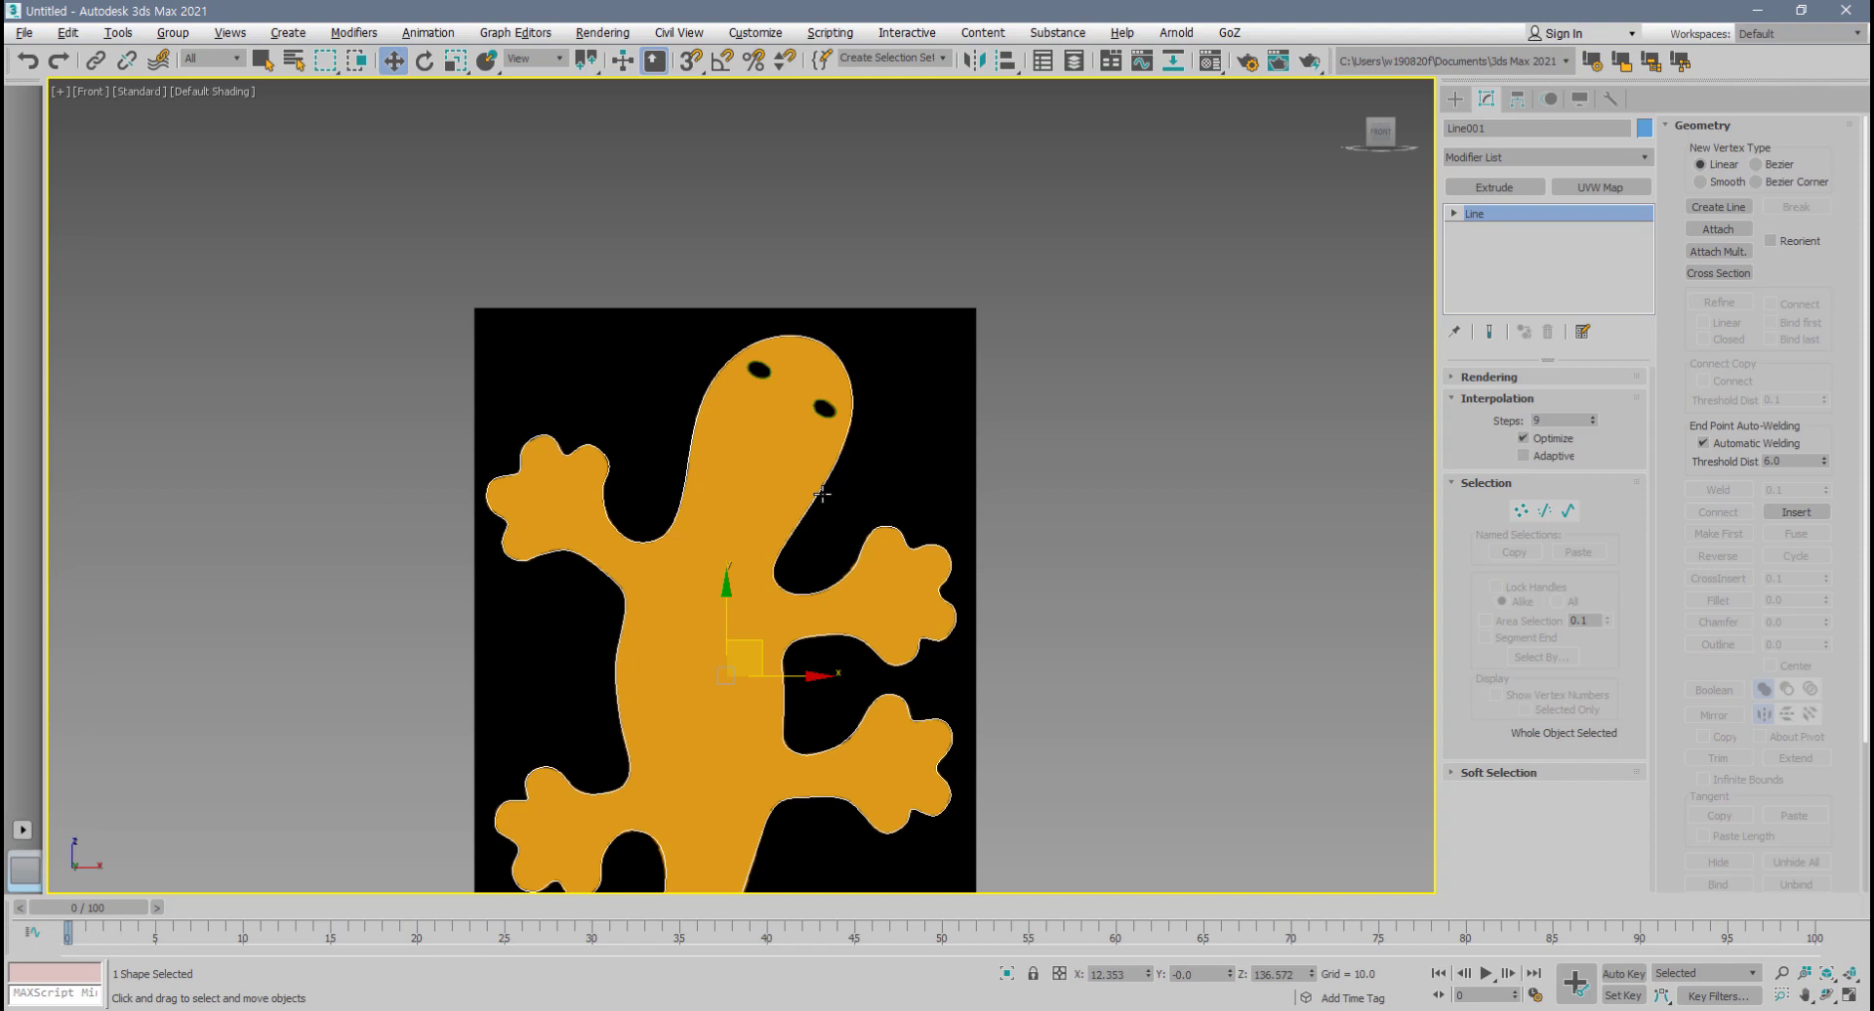
key("alt+w")
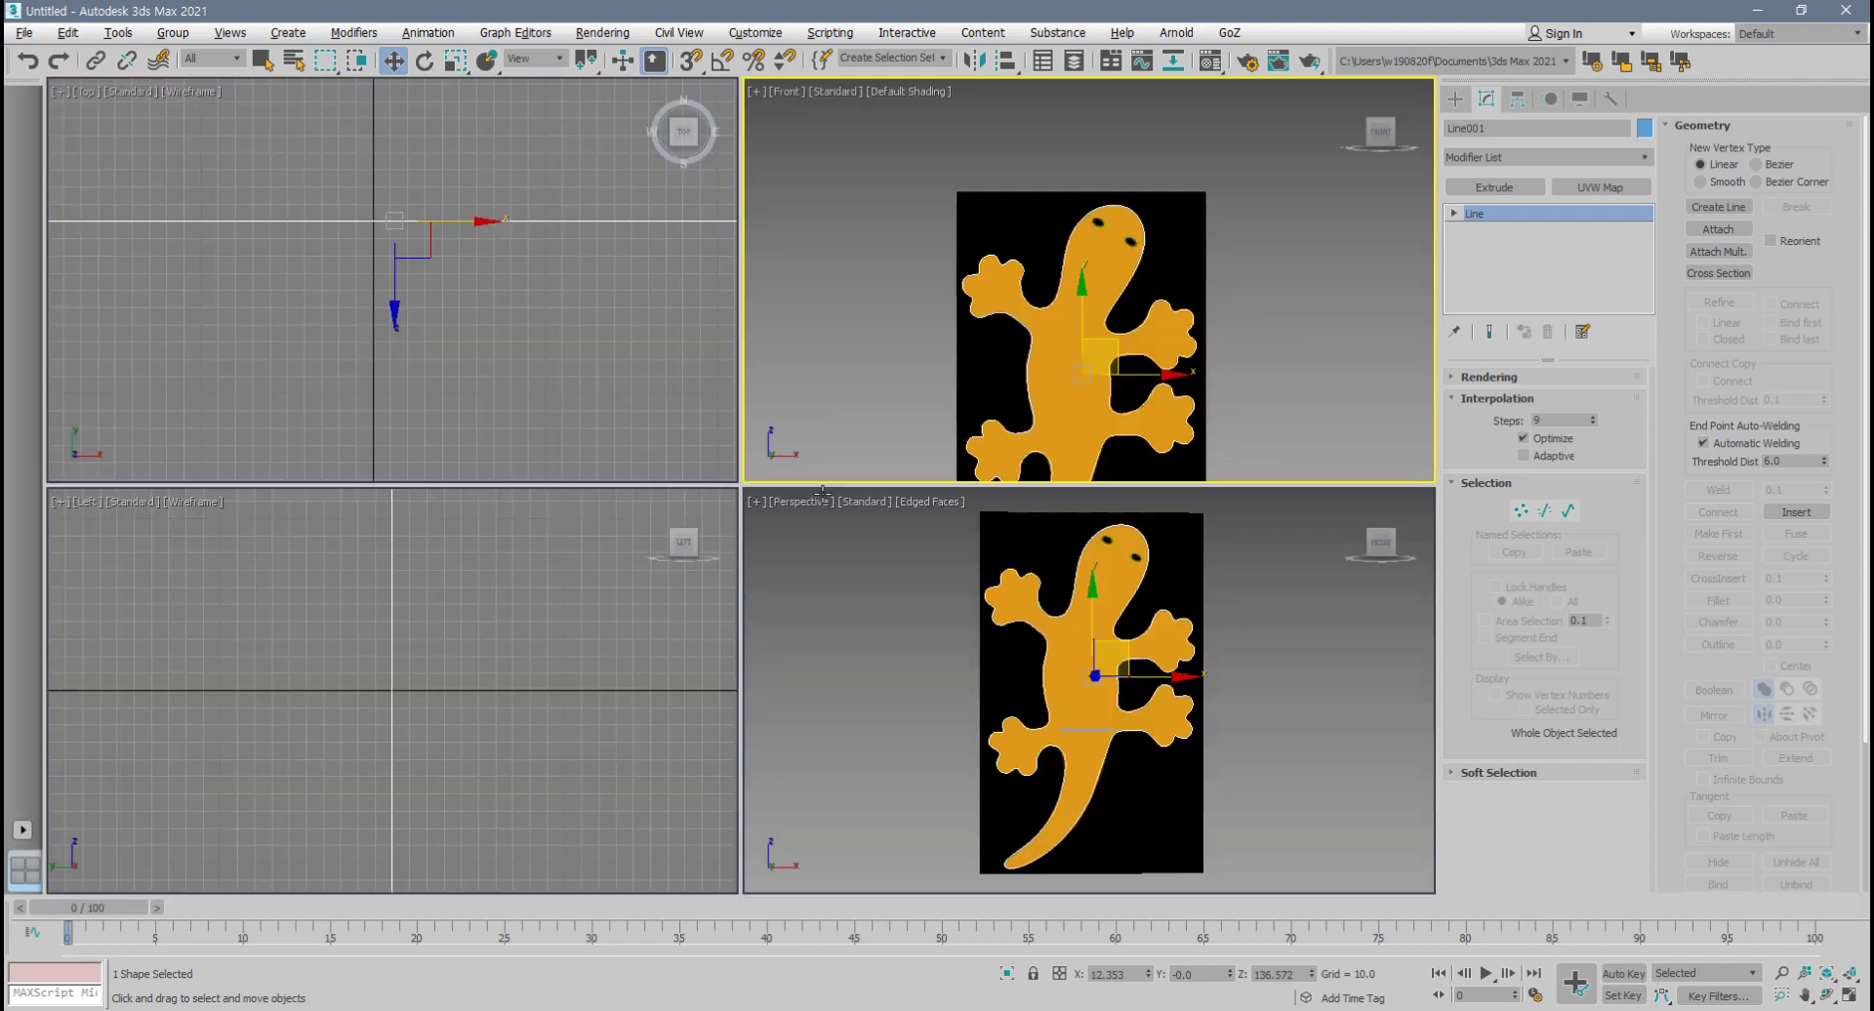
middle_click_drag(1310, 769, 808, 514, "alt")
key("alt+w")
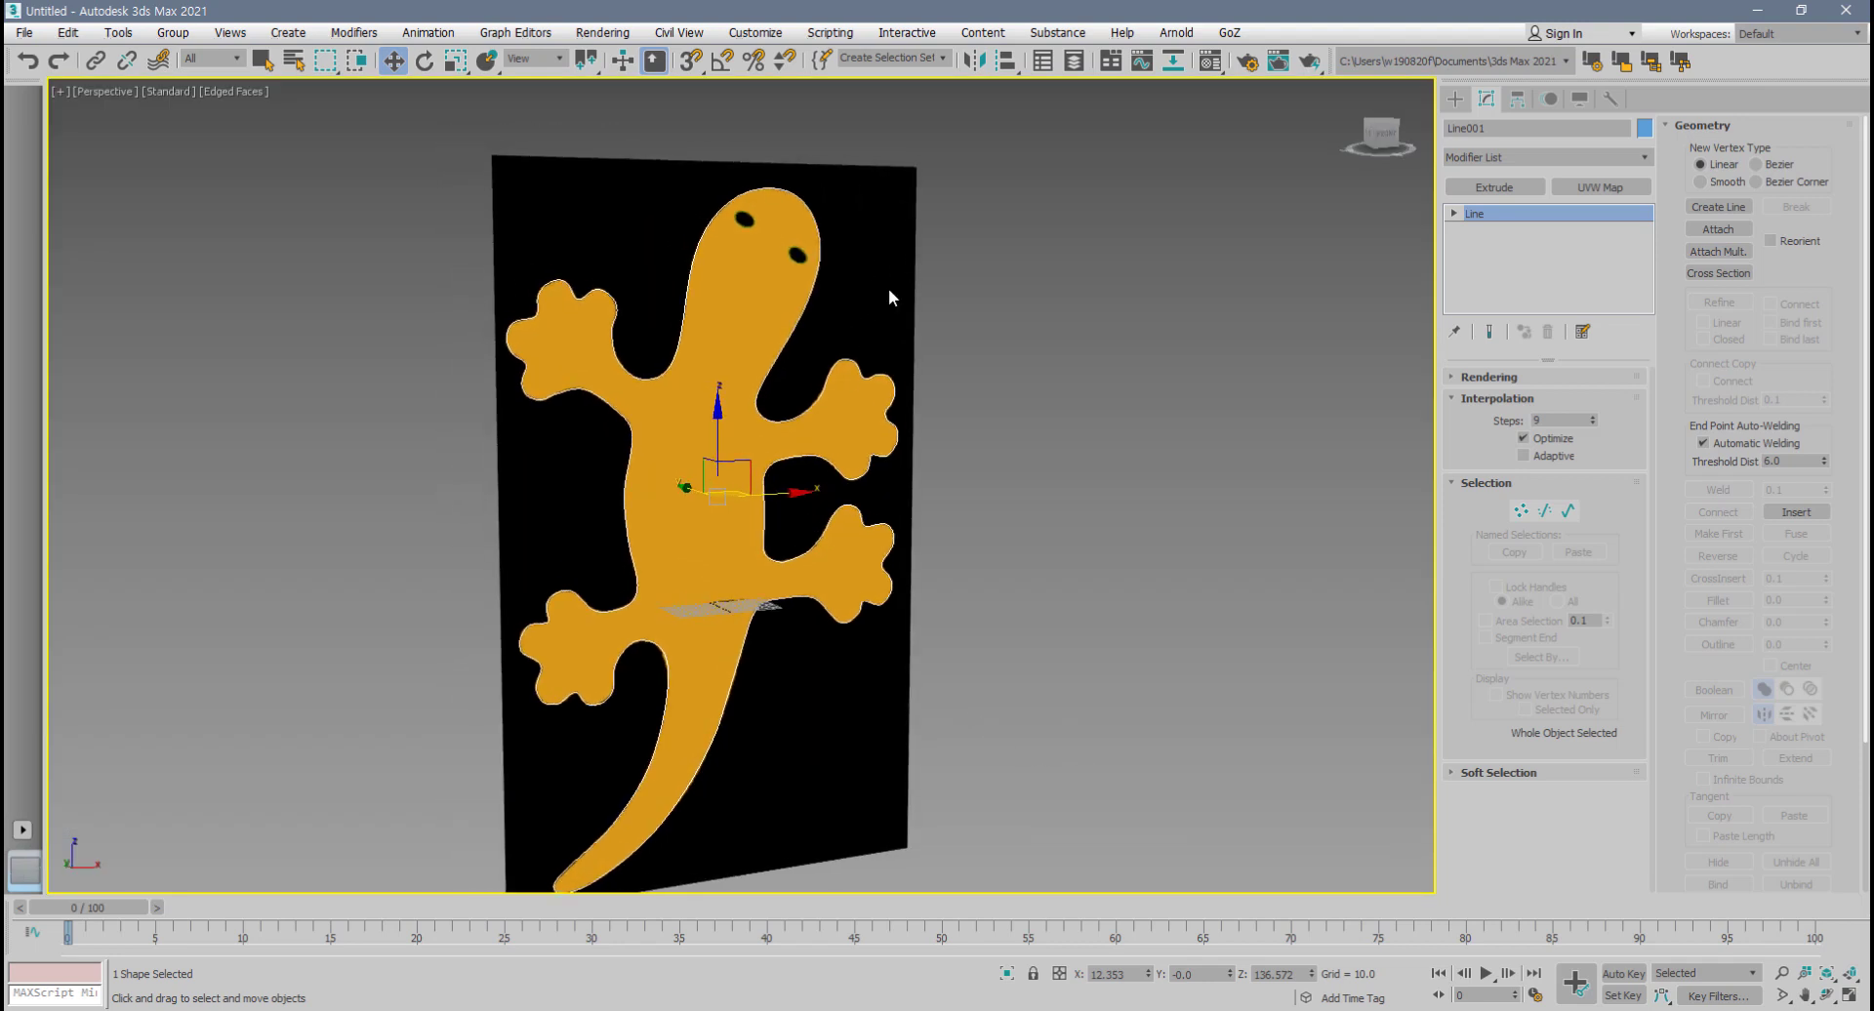
- Unfreeze all objects and delete the reference image plane behind the splines
left_click(956, 320)
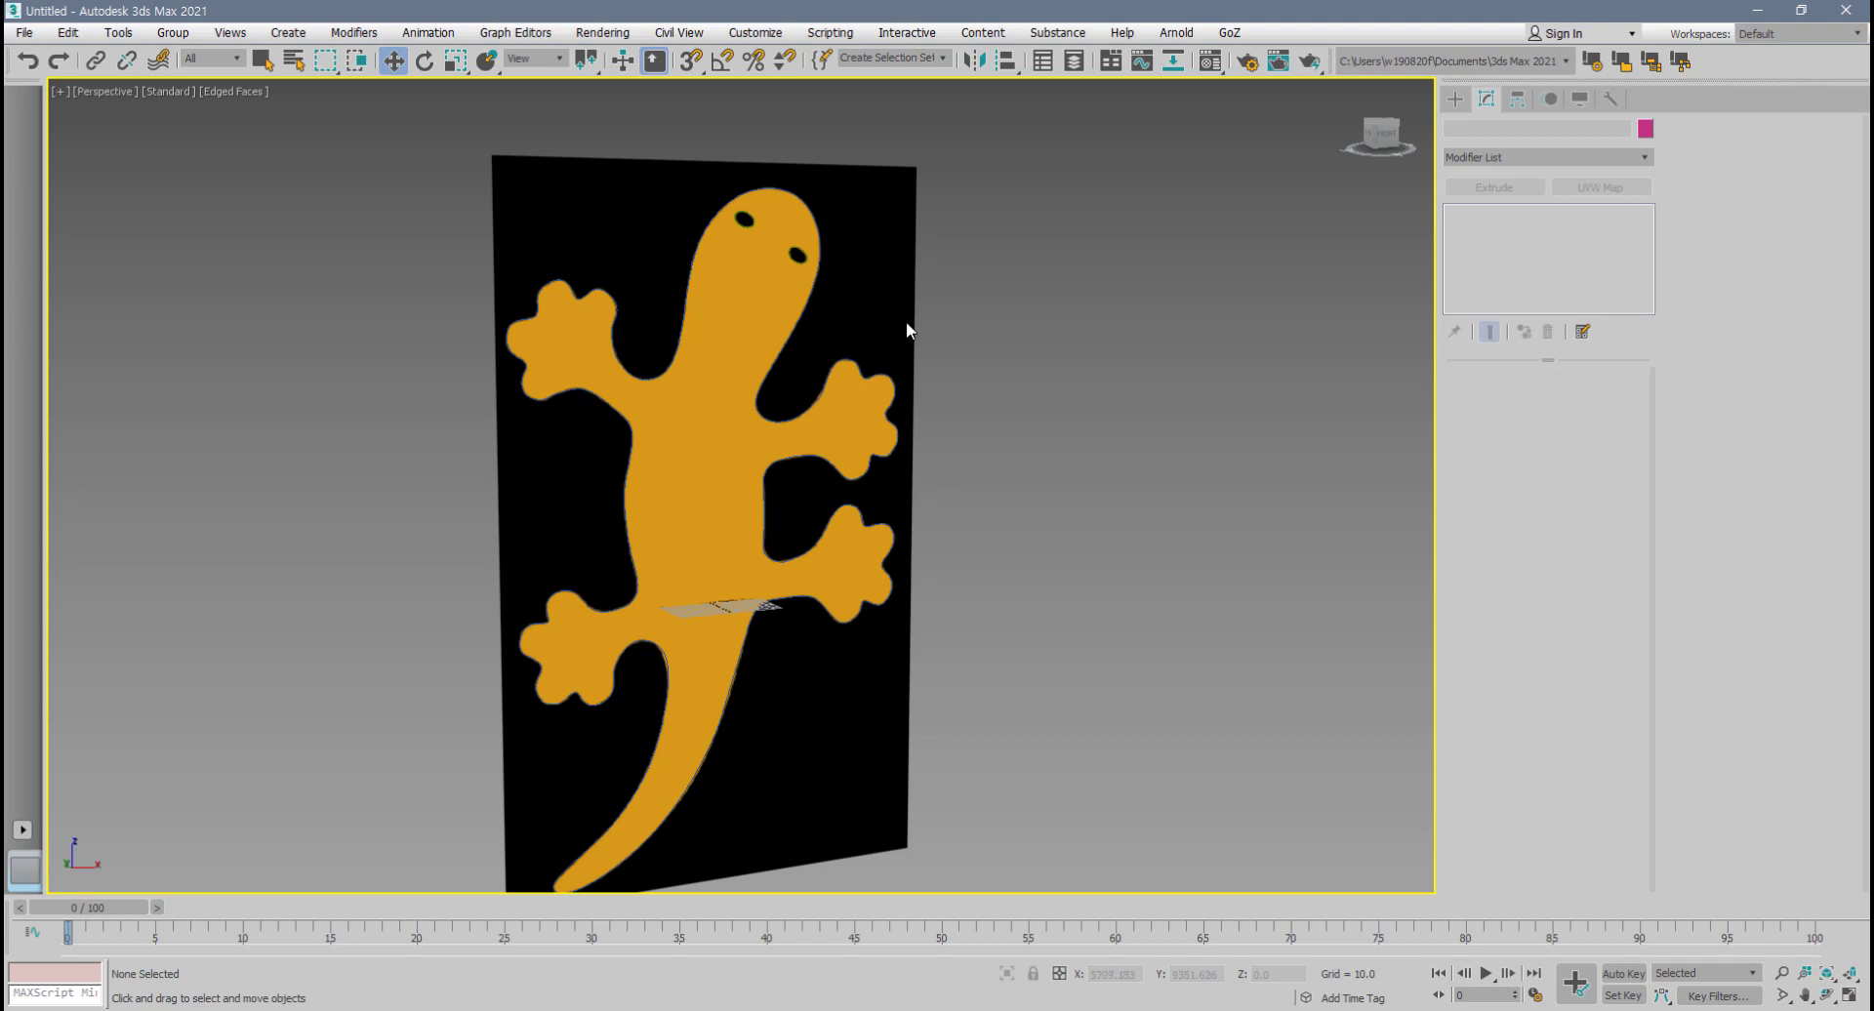
right_click(1015, 305)
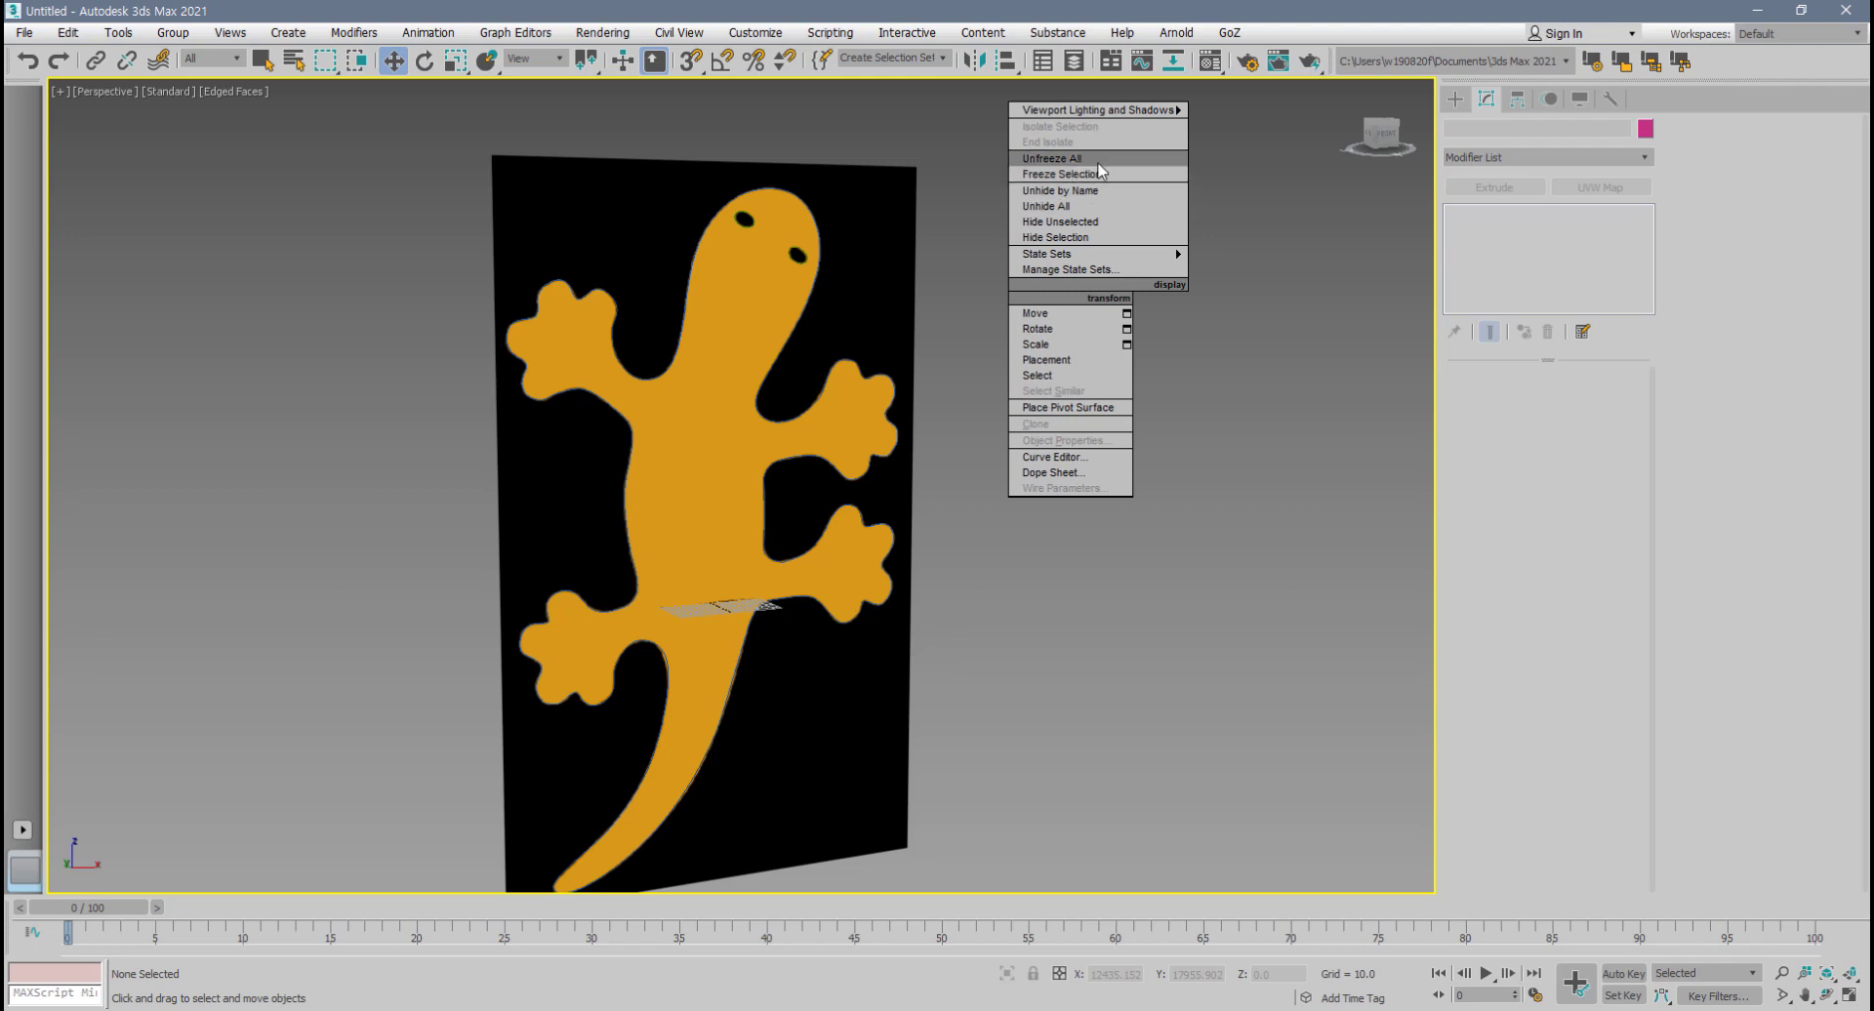
left_click(1052, 158)
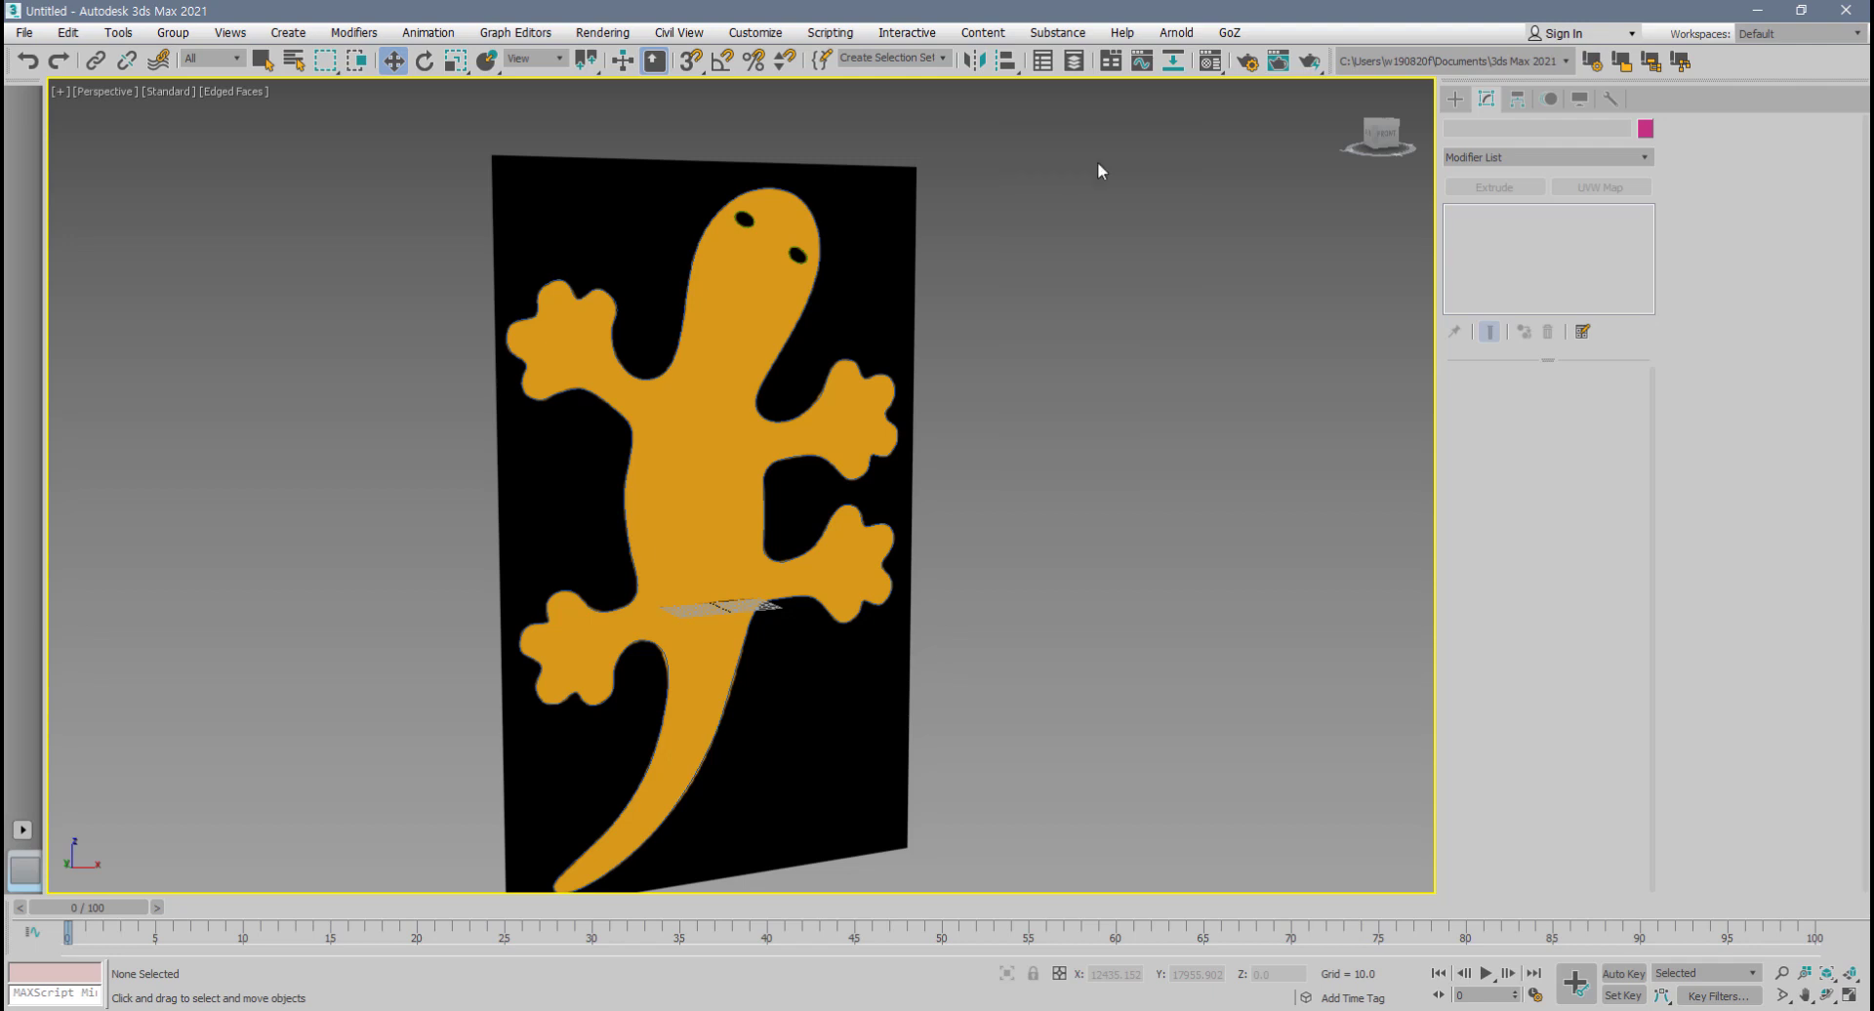
left_click(910, 238)
left_click_drag(893, 252, 1146, 238)
key("Delete")
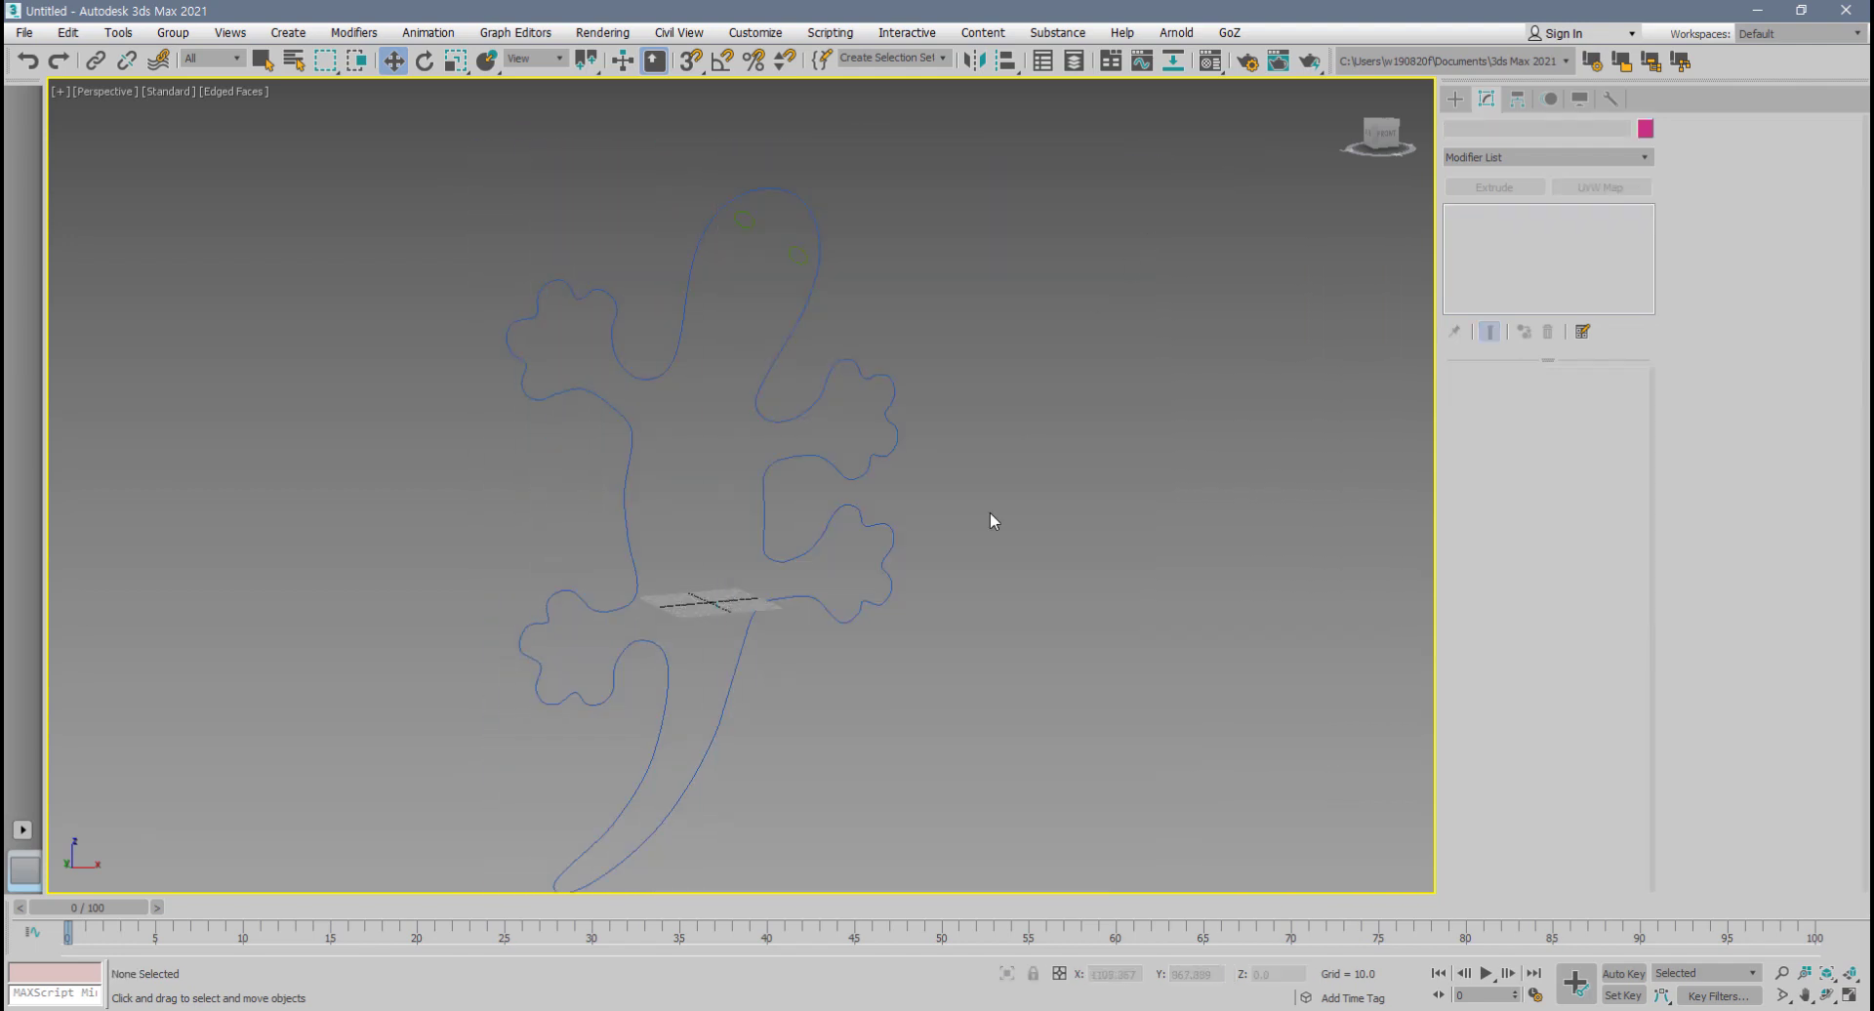
- Return to a frontal Perspective view of the splines and select the body outline
scroll(713, 633, "up", 6)
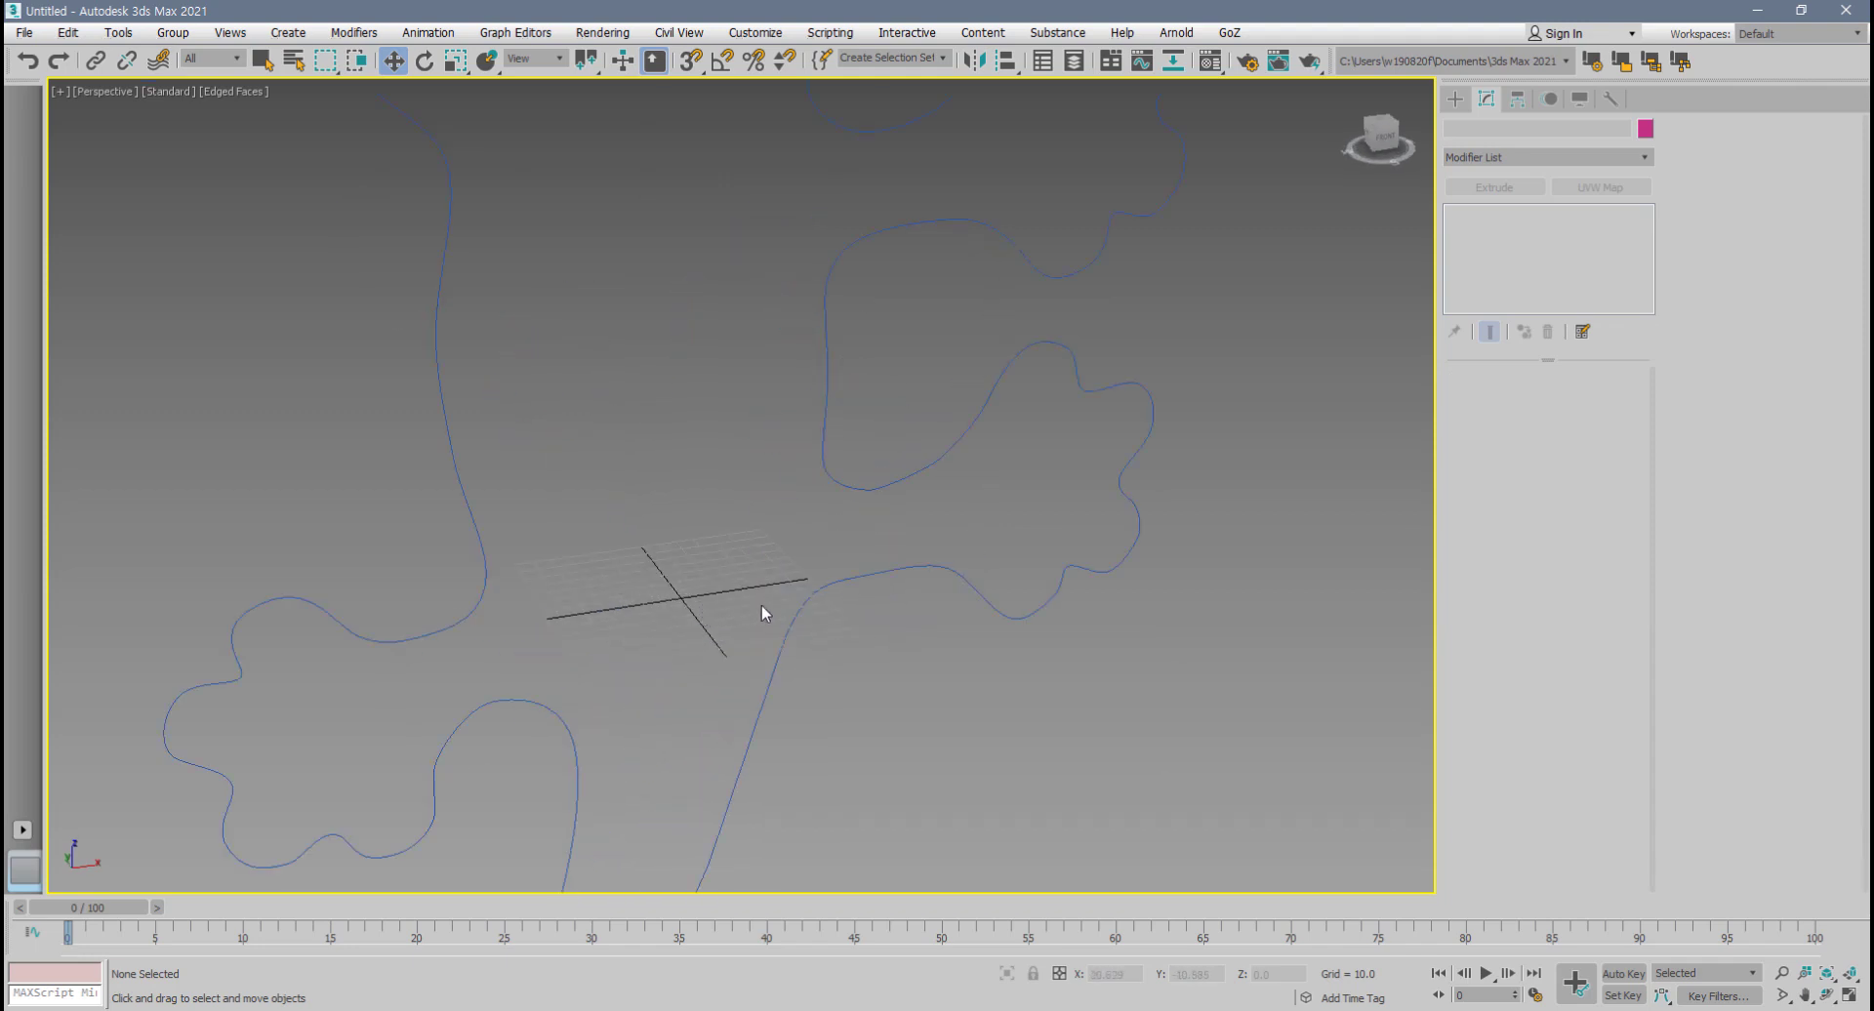
middle_click_drag(761, 615, 843, 588)
scroll(870, 594, "down", 6)
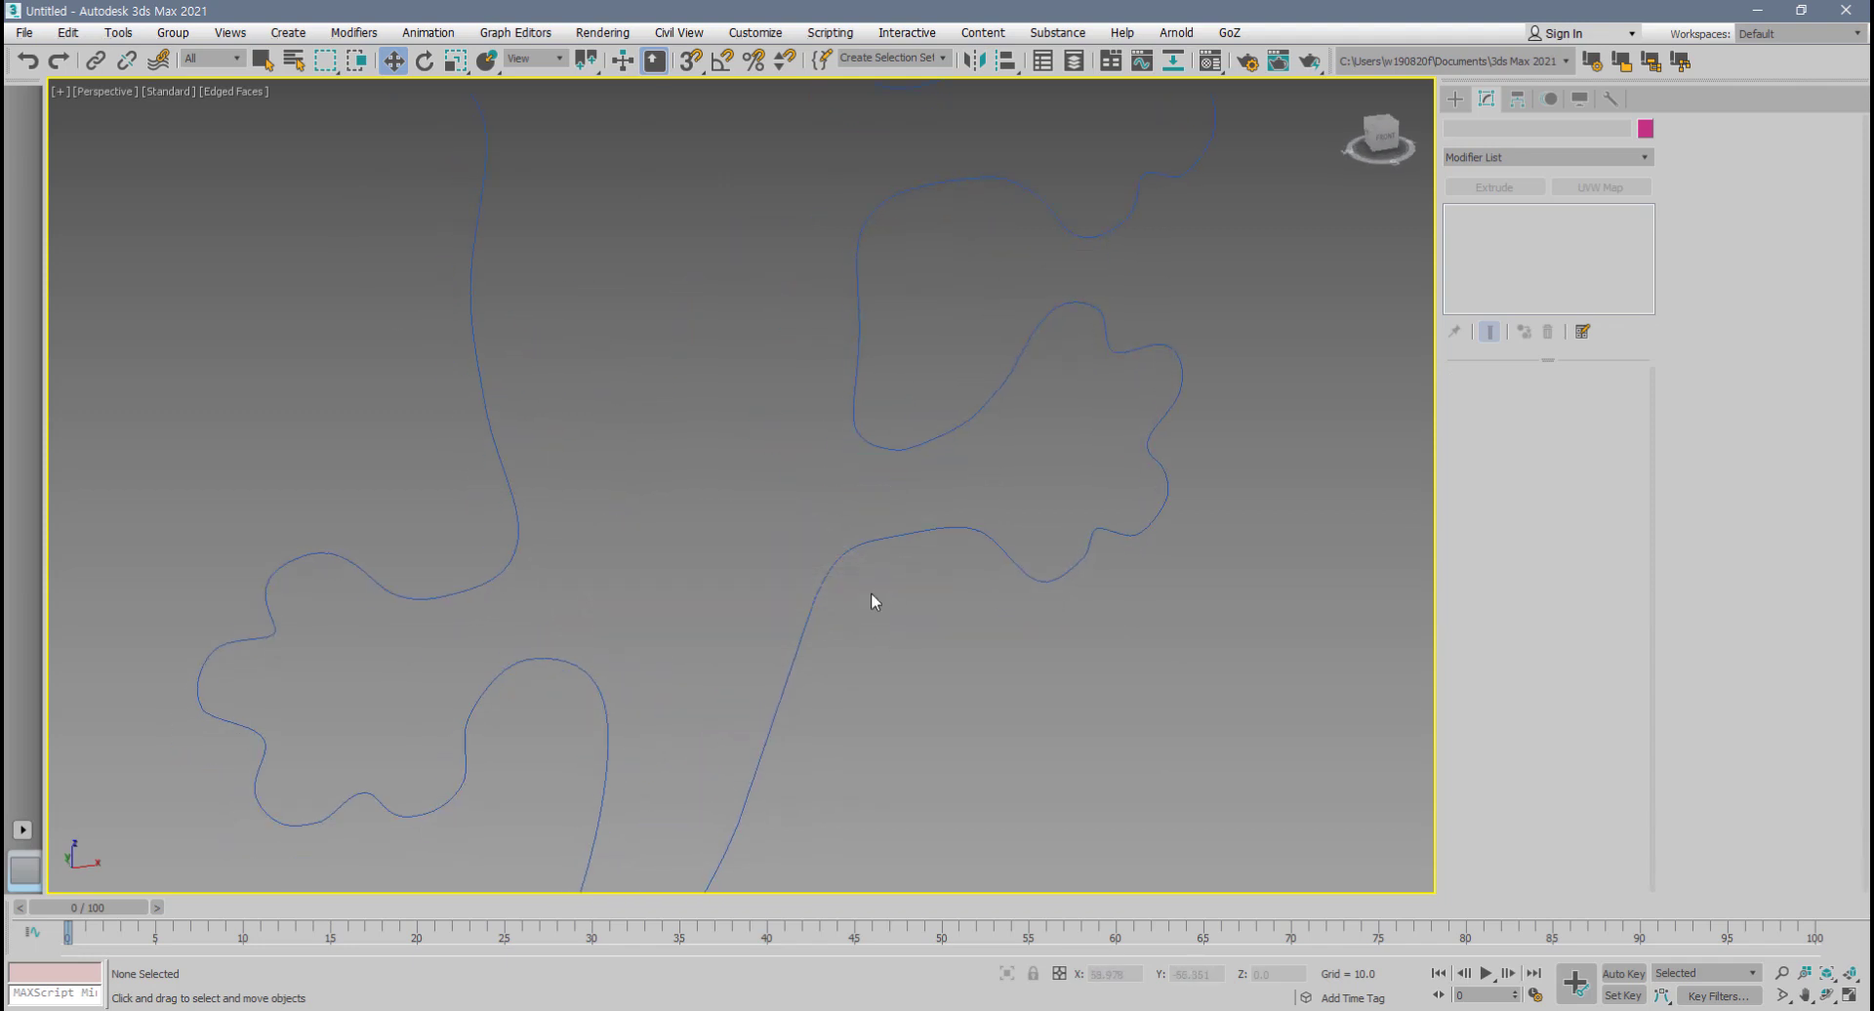
mouse_move(780, 593)
middle_mouse_down("alt")
mouse_move(803, 565)
mouse_move(793, 613)
middle_mouse_up("alt")
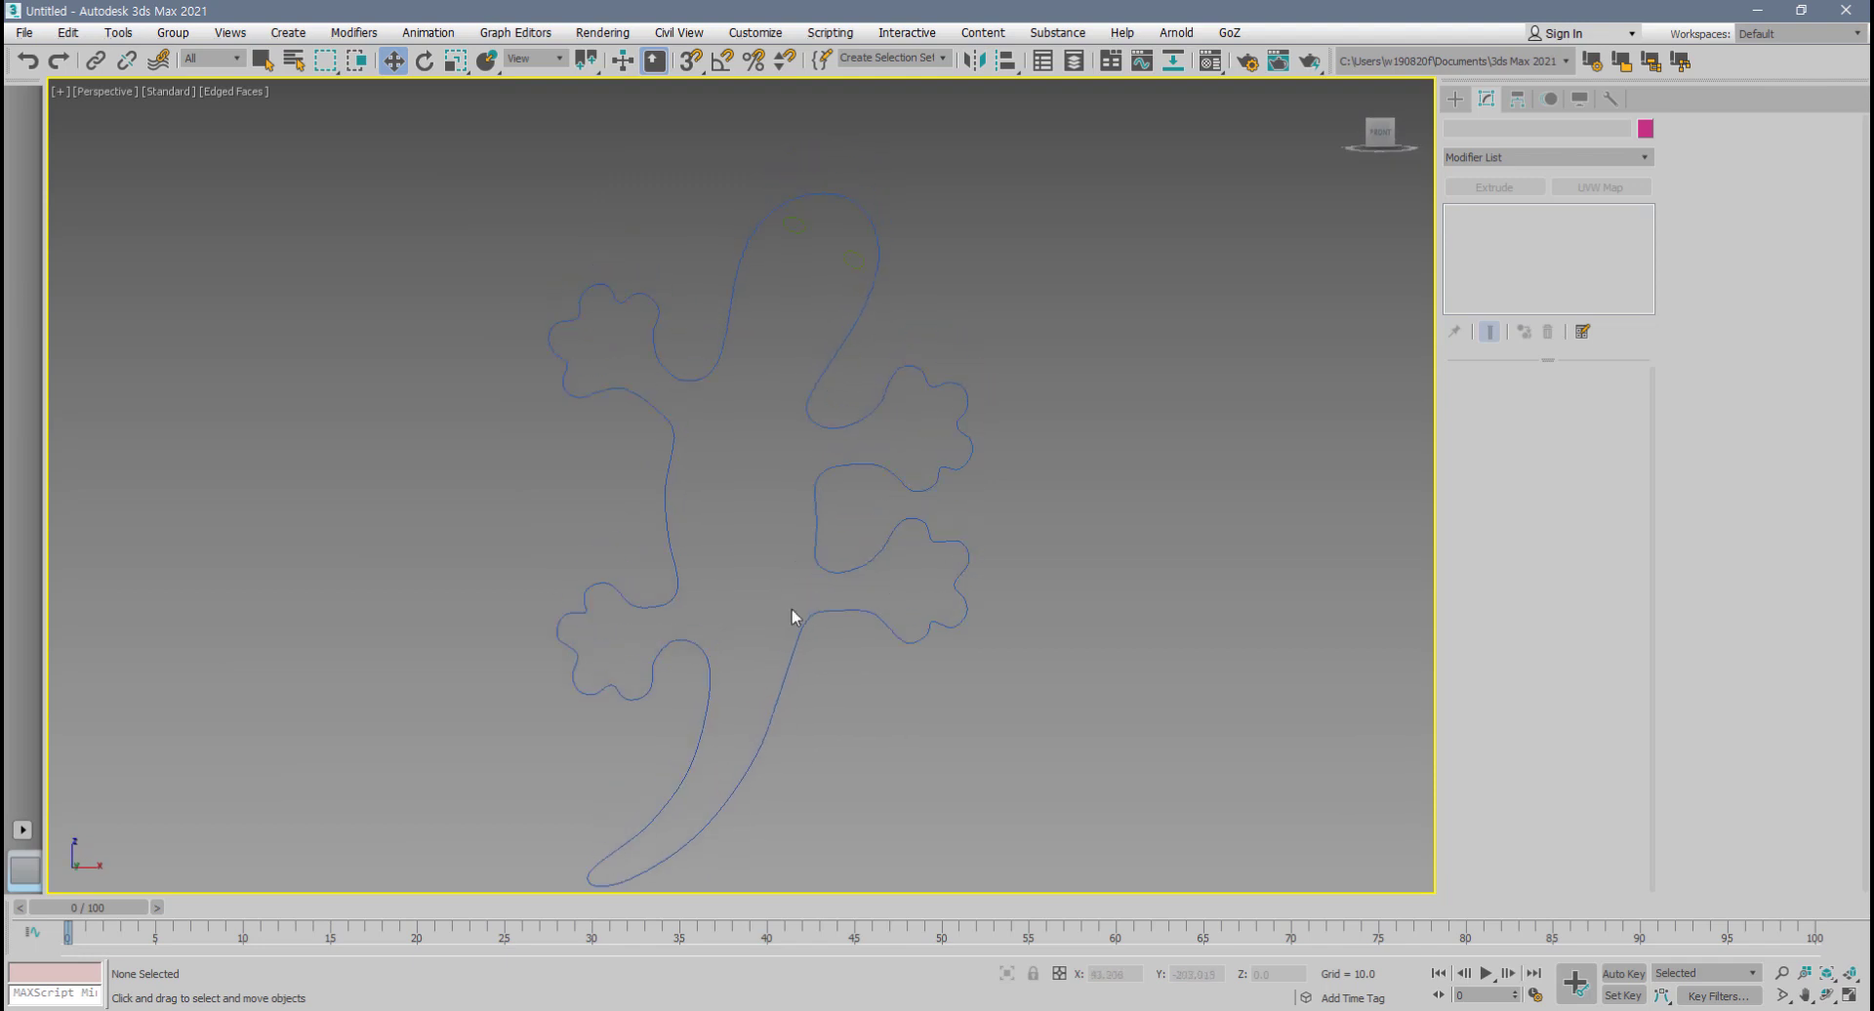
left_click(858, 470)
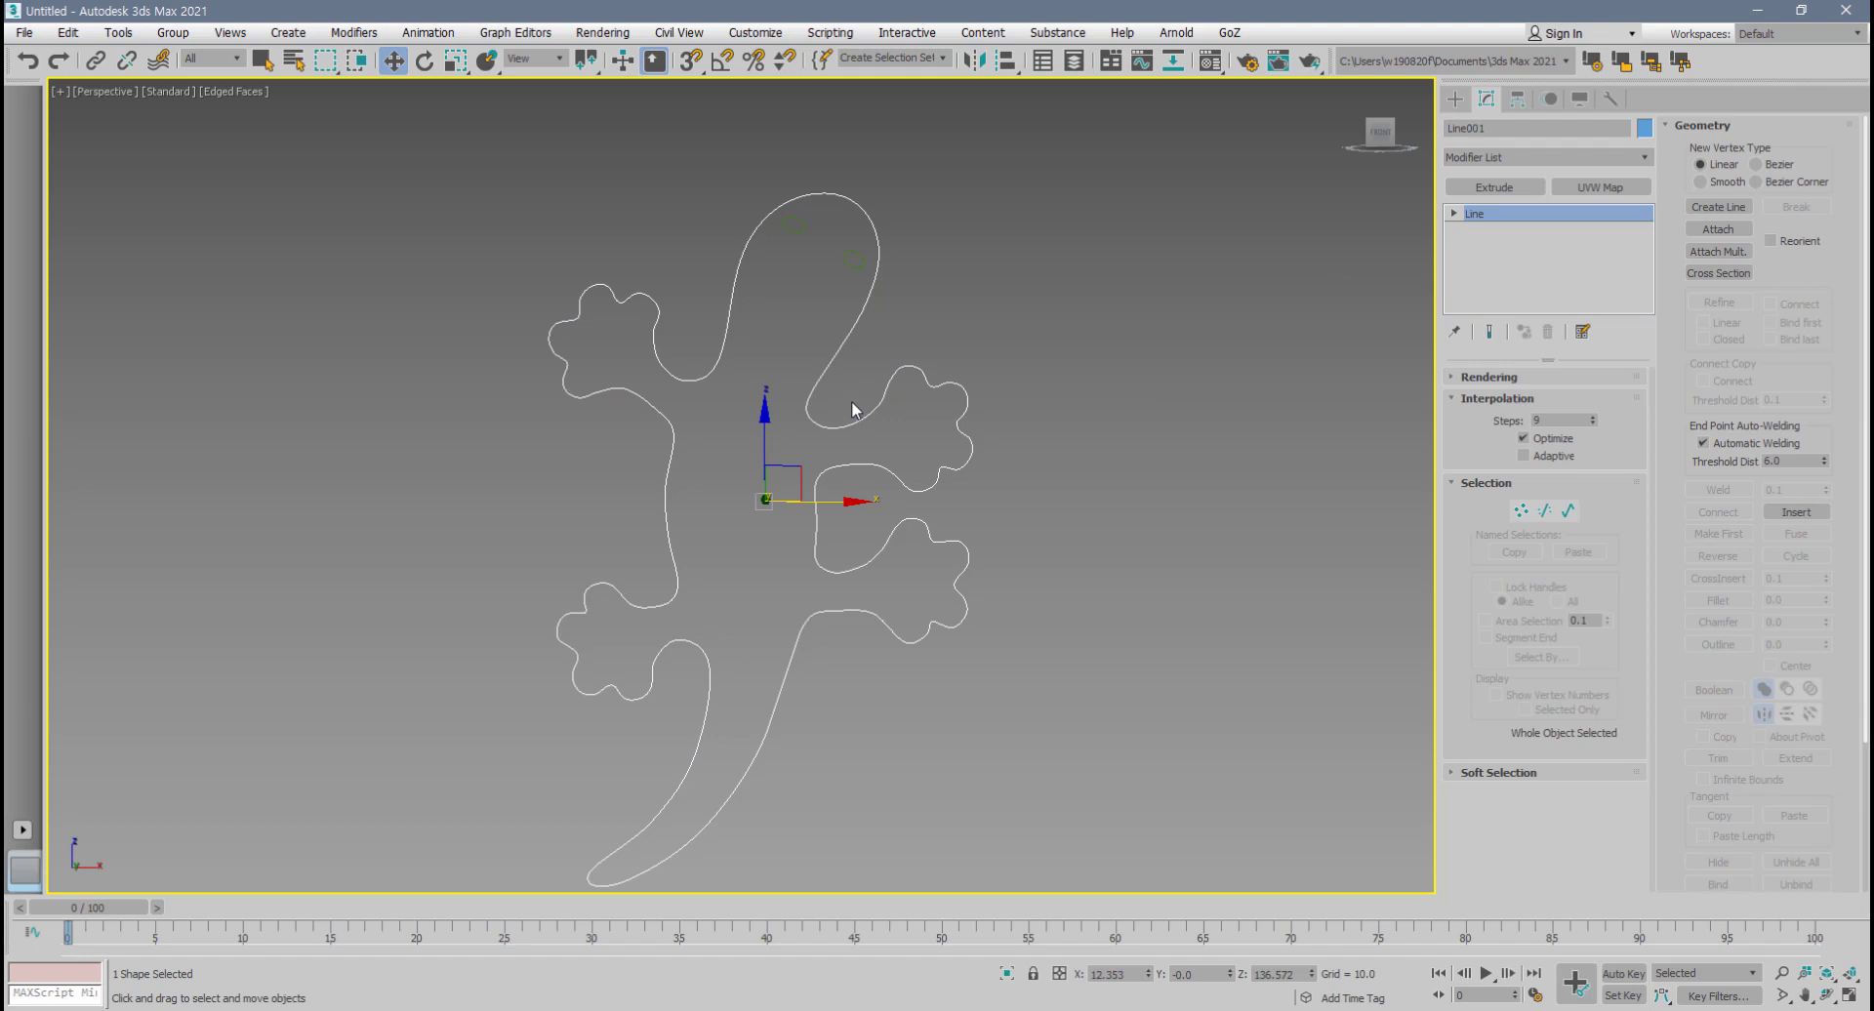
left_click(1720, 232)
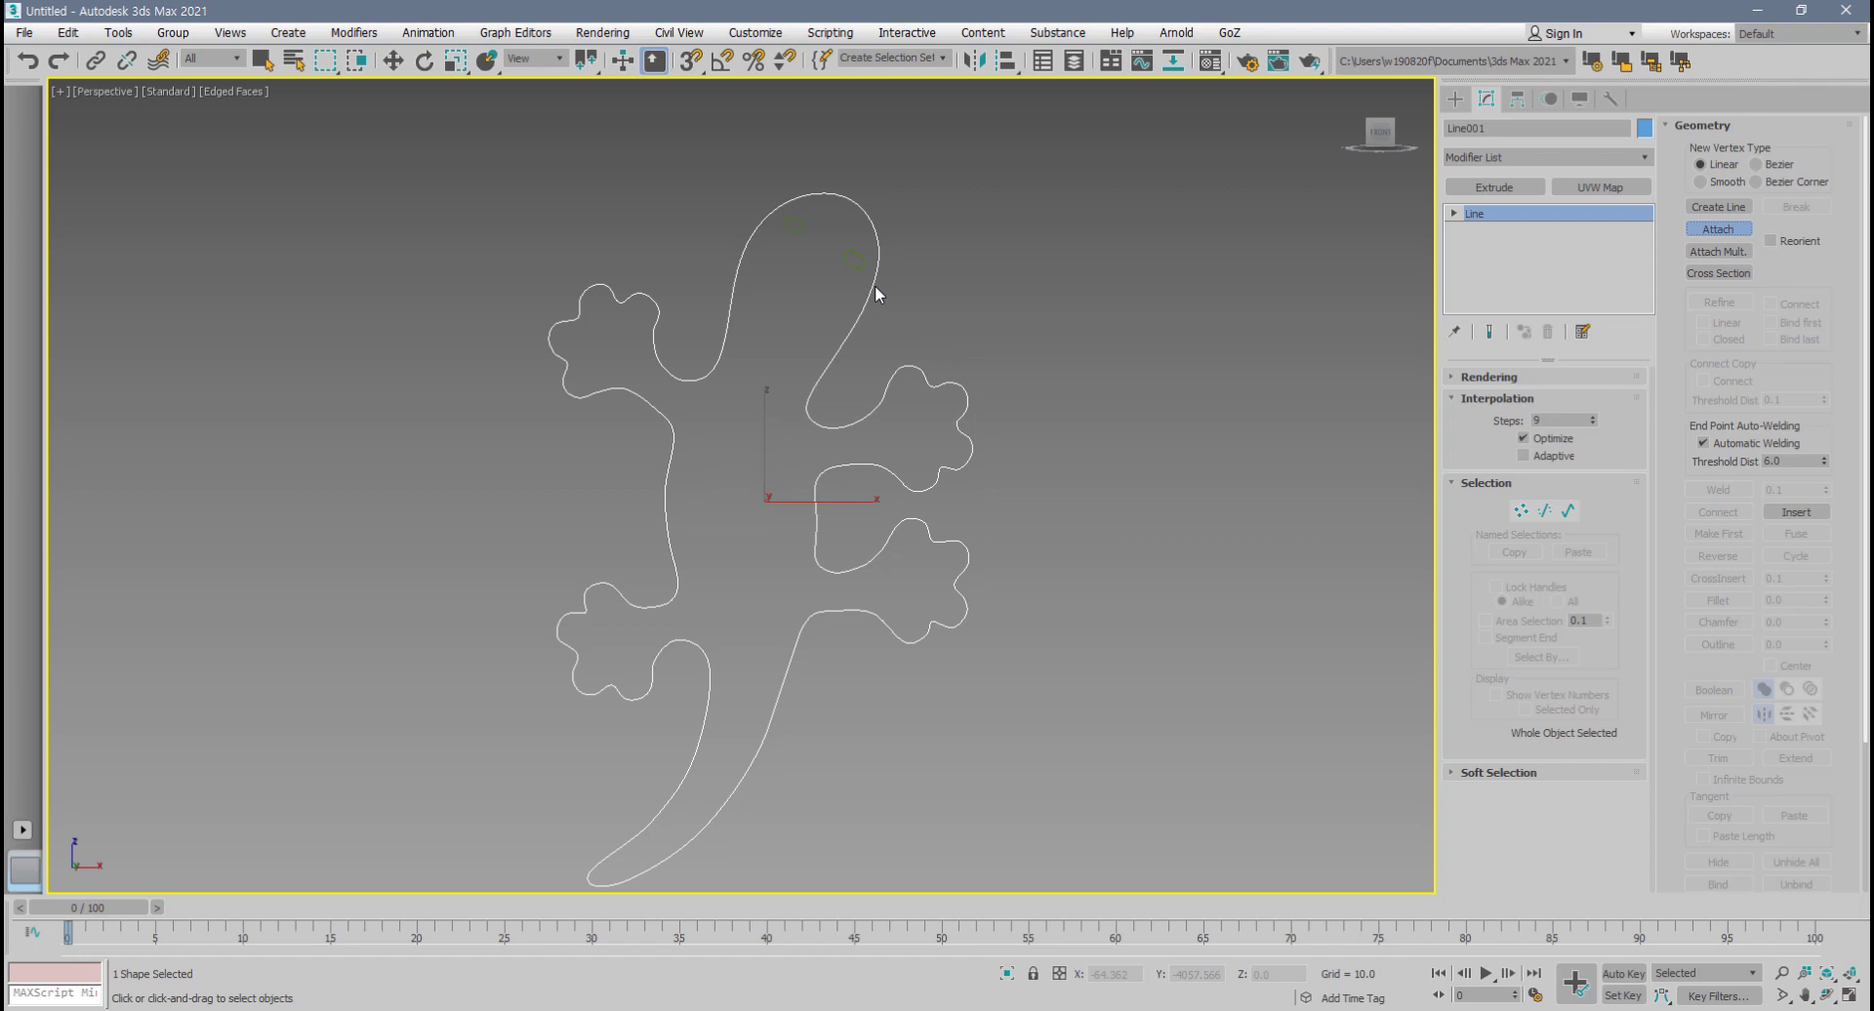
left_click(1715, 230)
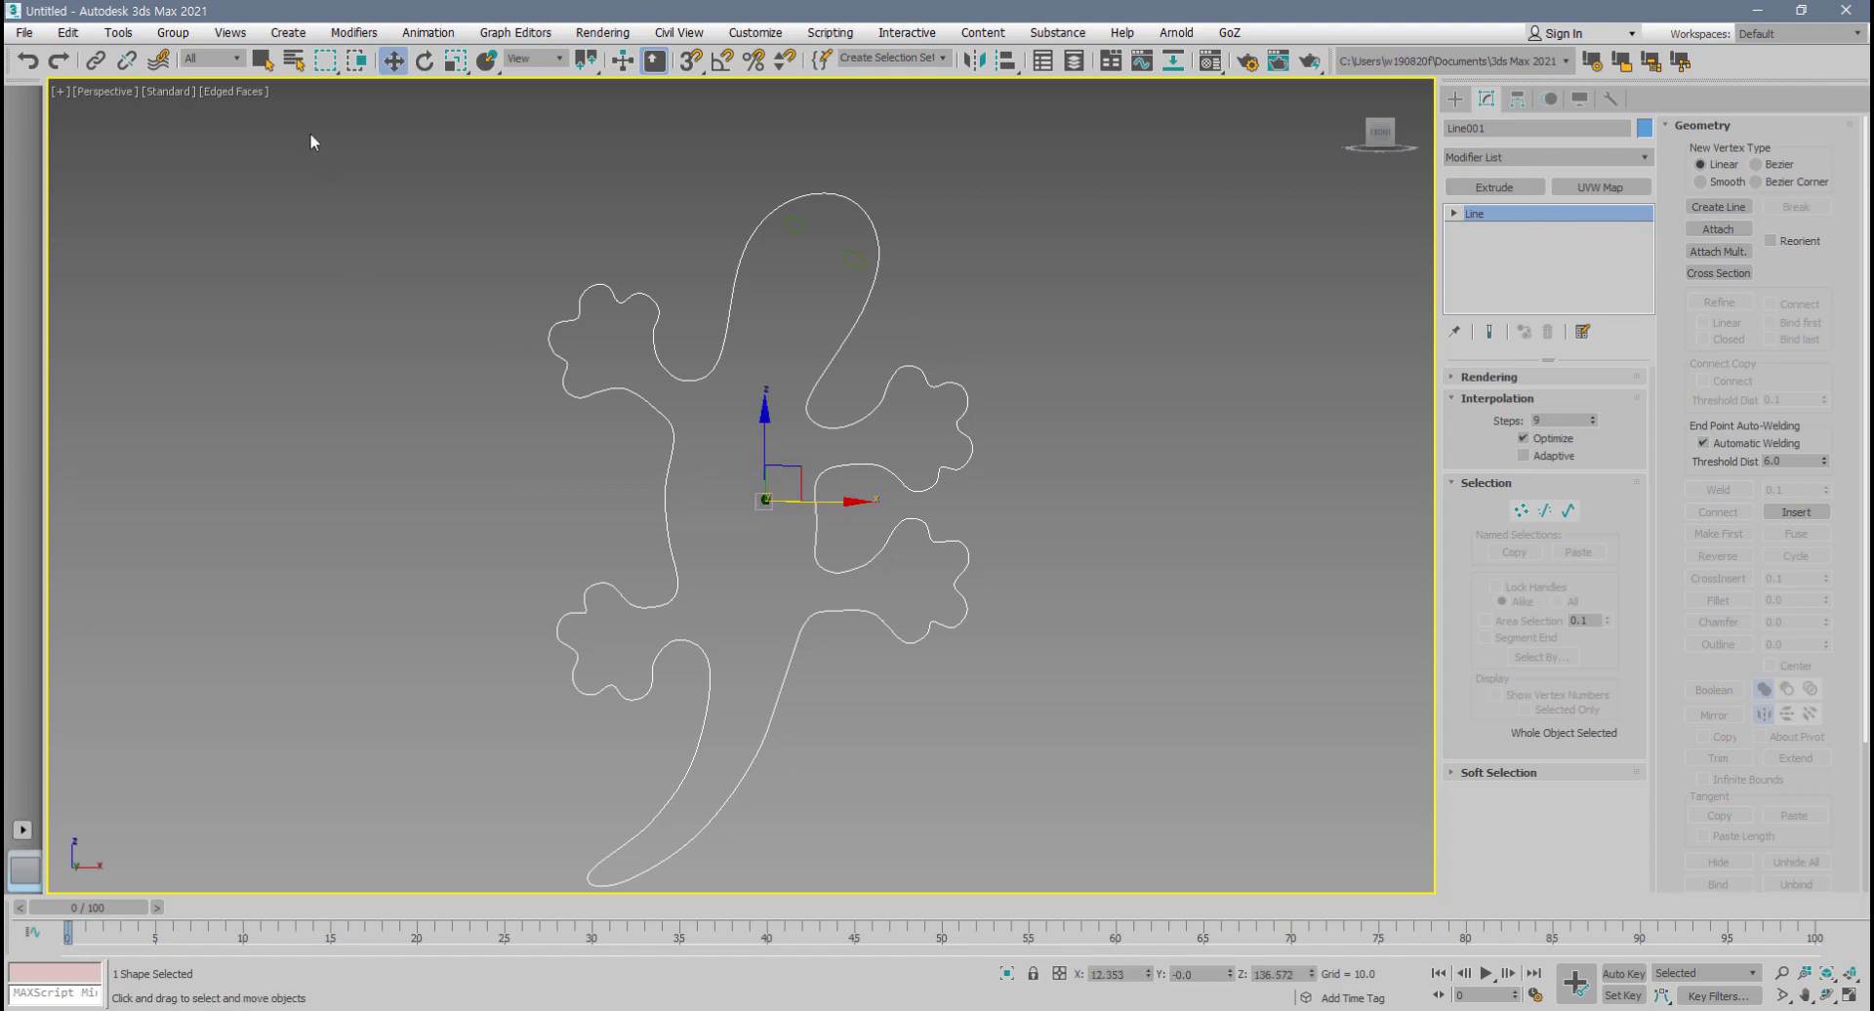
- Review the scene's list of shapes without changing the selection, keeping the body outline selected
left_click(294, 62)
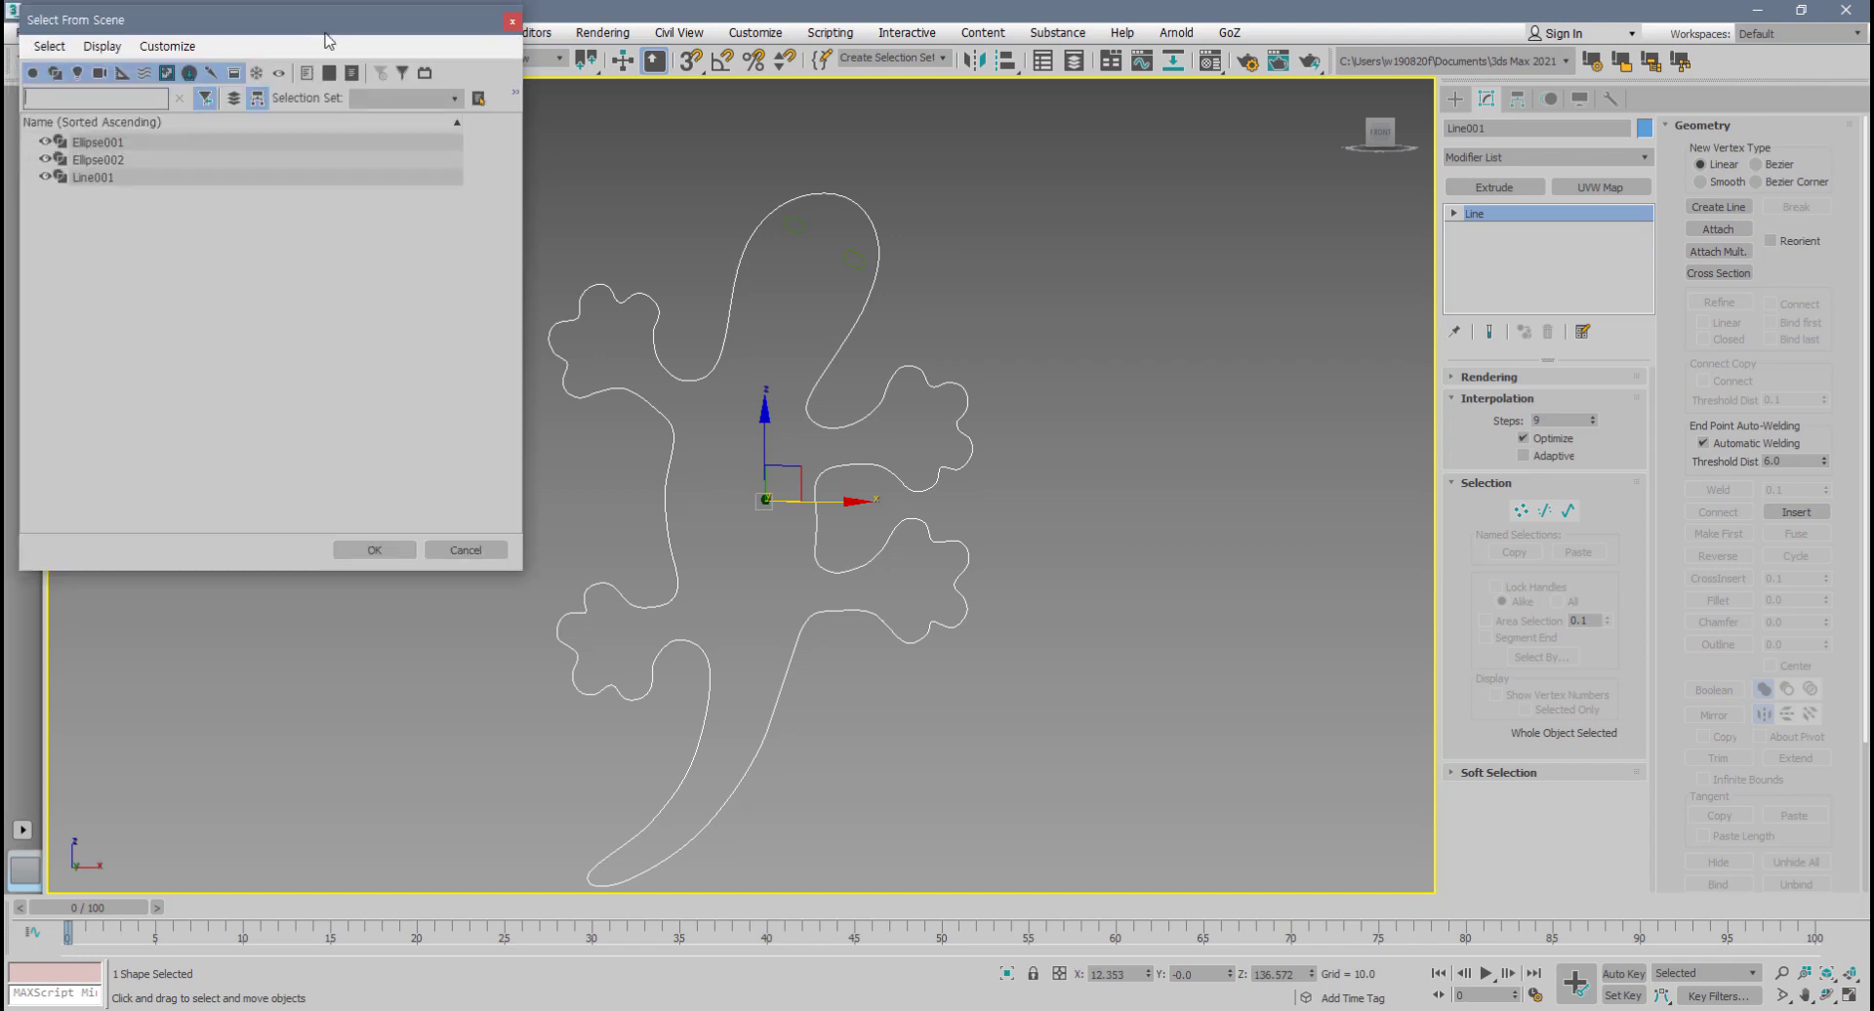
left_click_drag(326, 35, 493, 217)
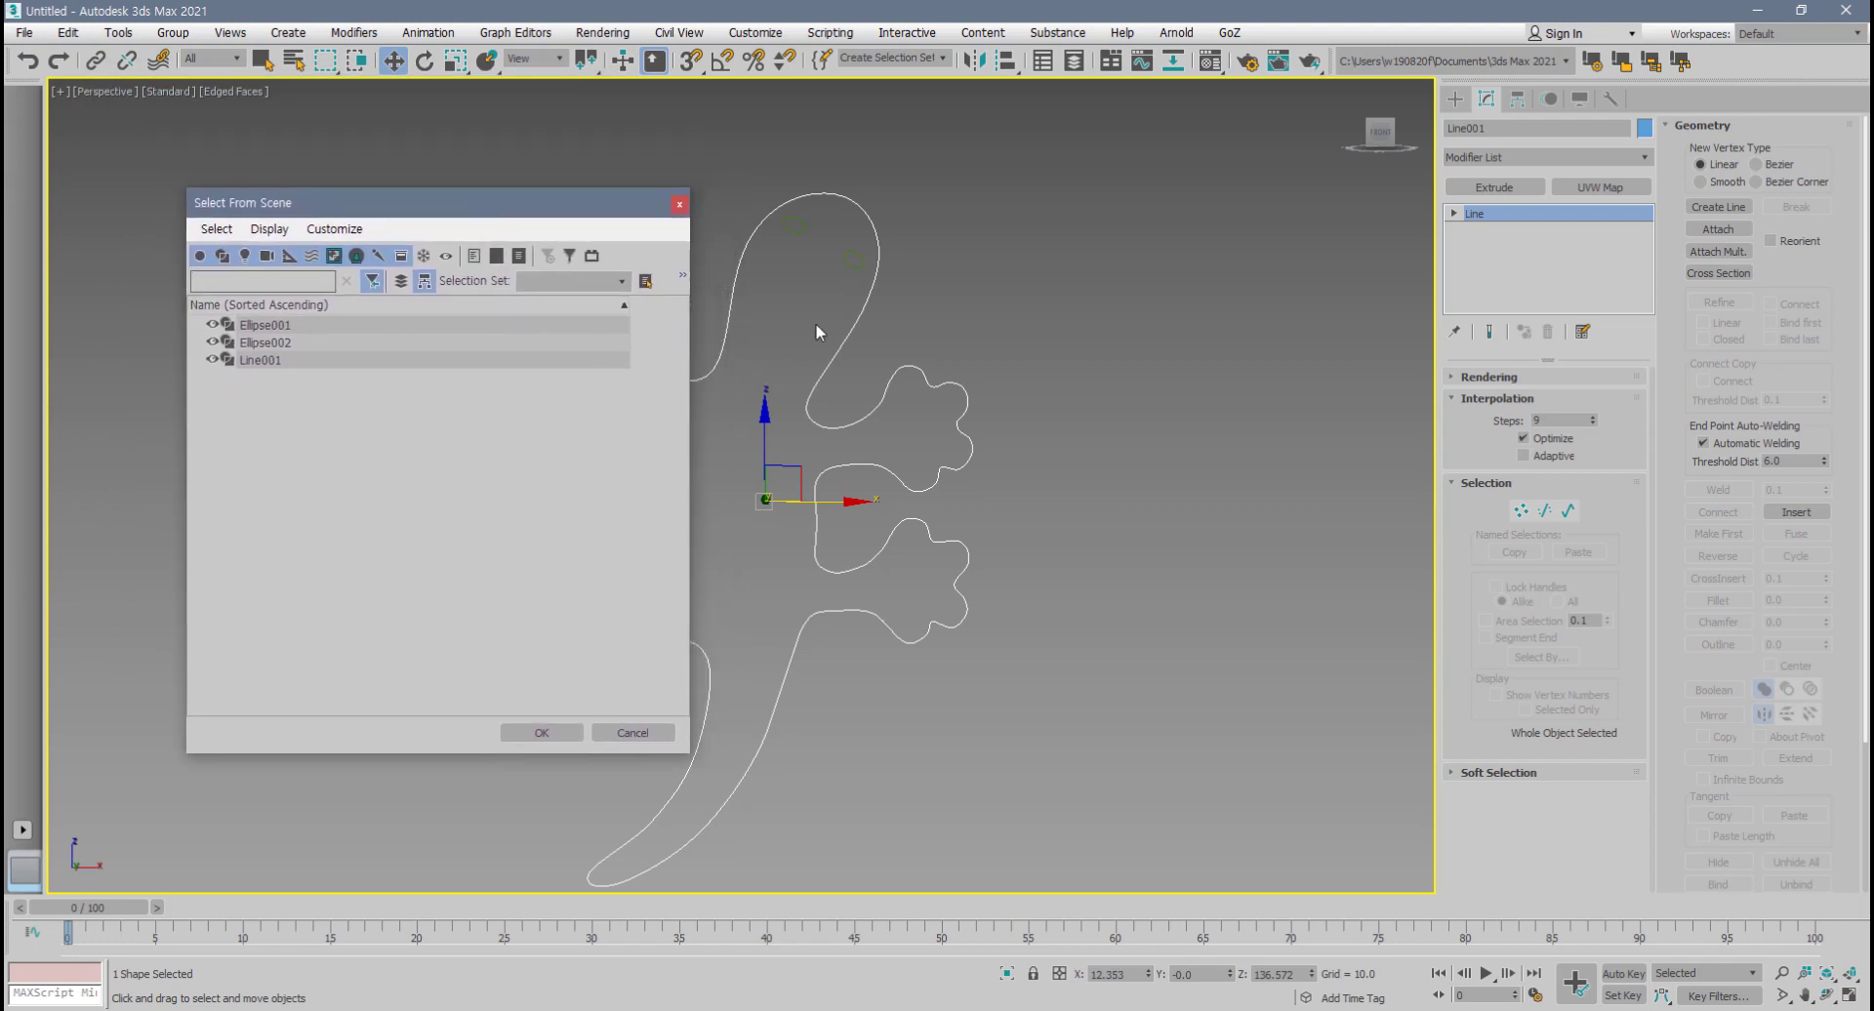
left_click(268, 361)
key("Up")
key("Up")
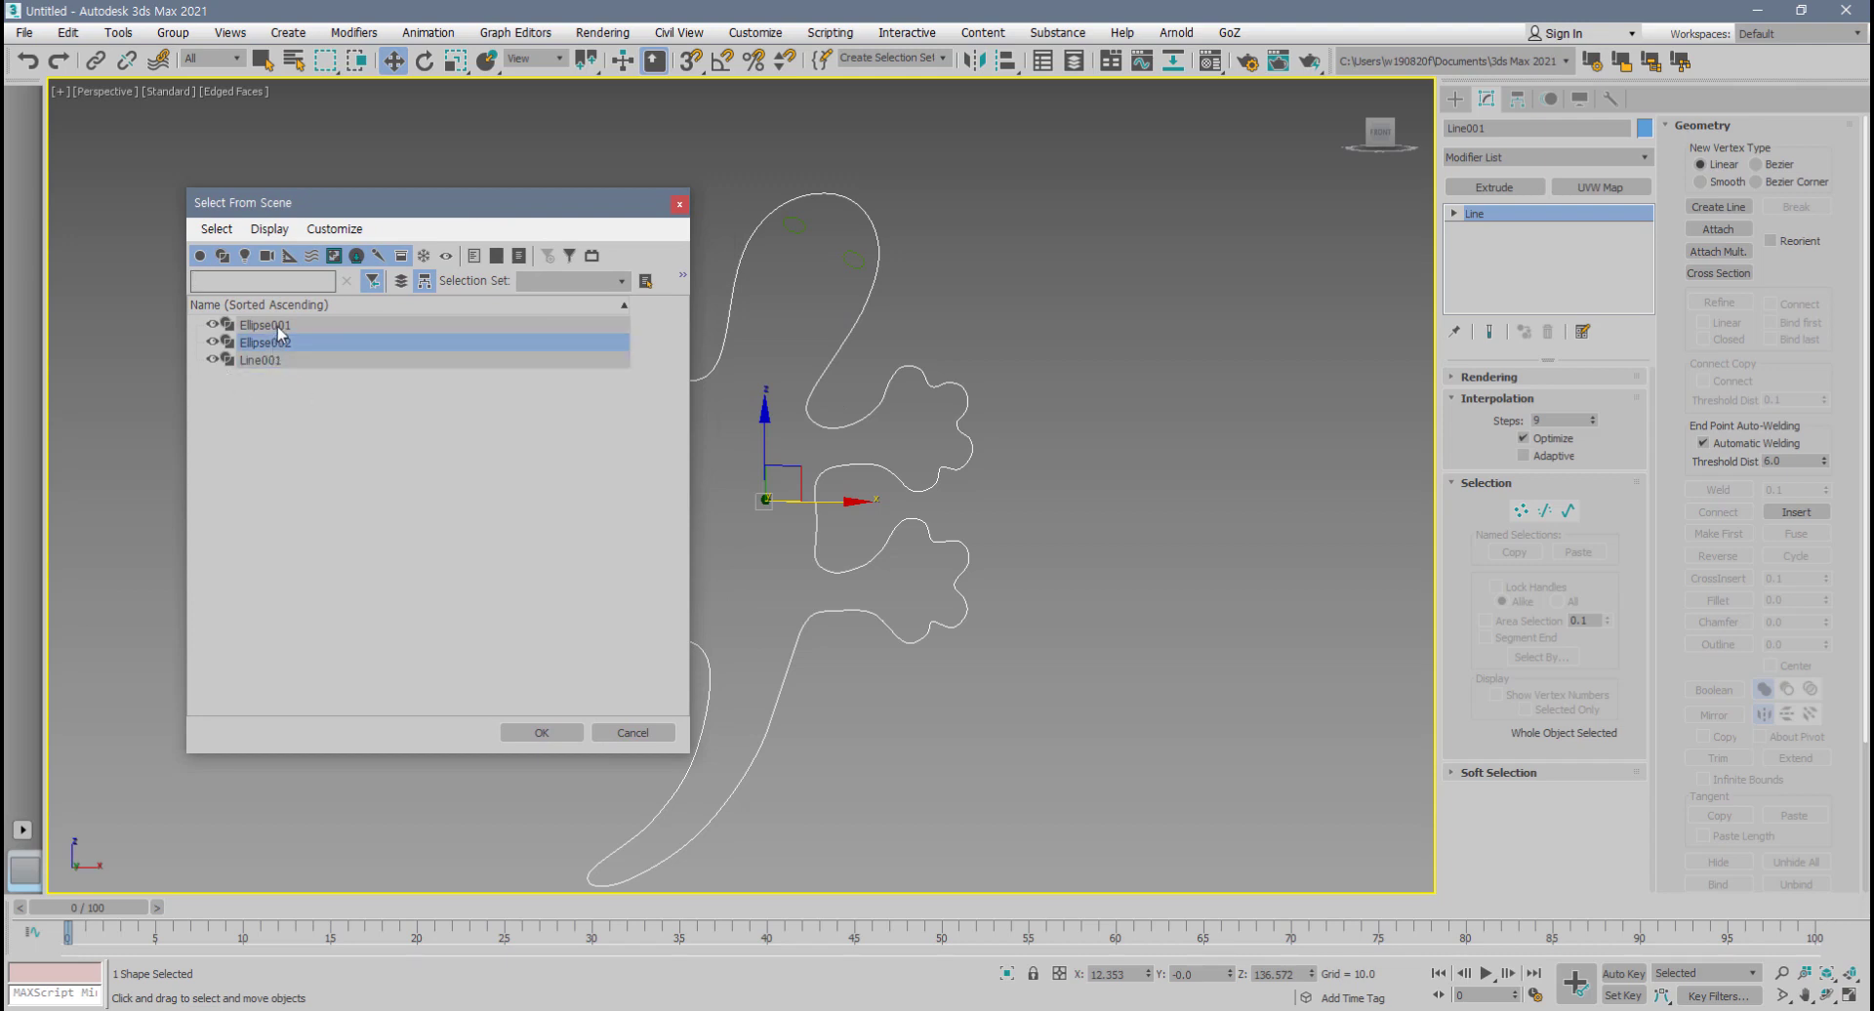
left_click(256, 359)
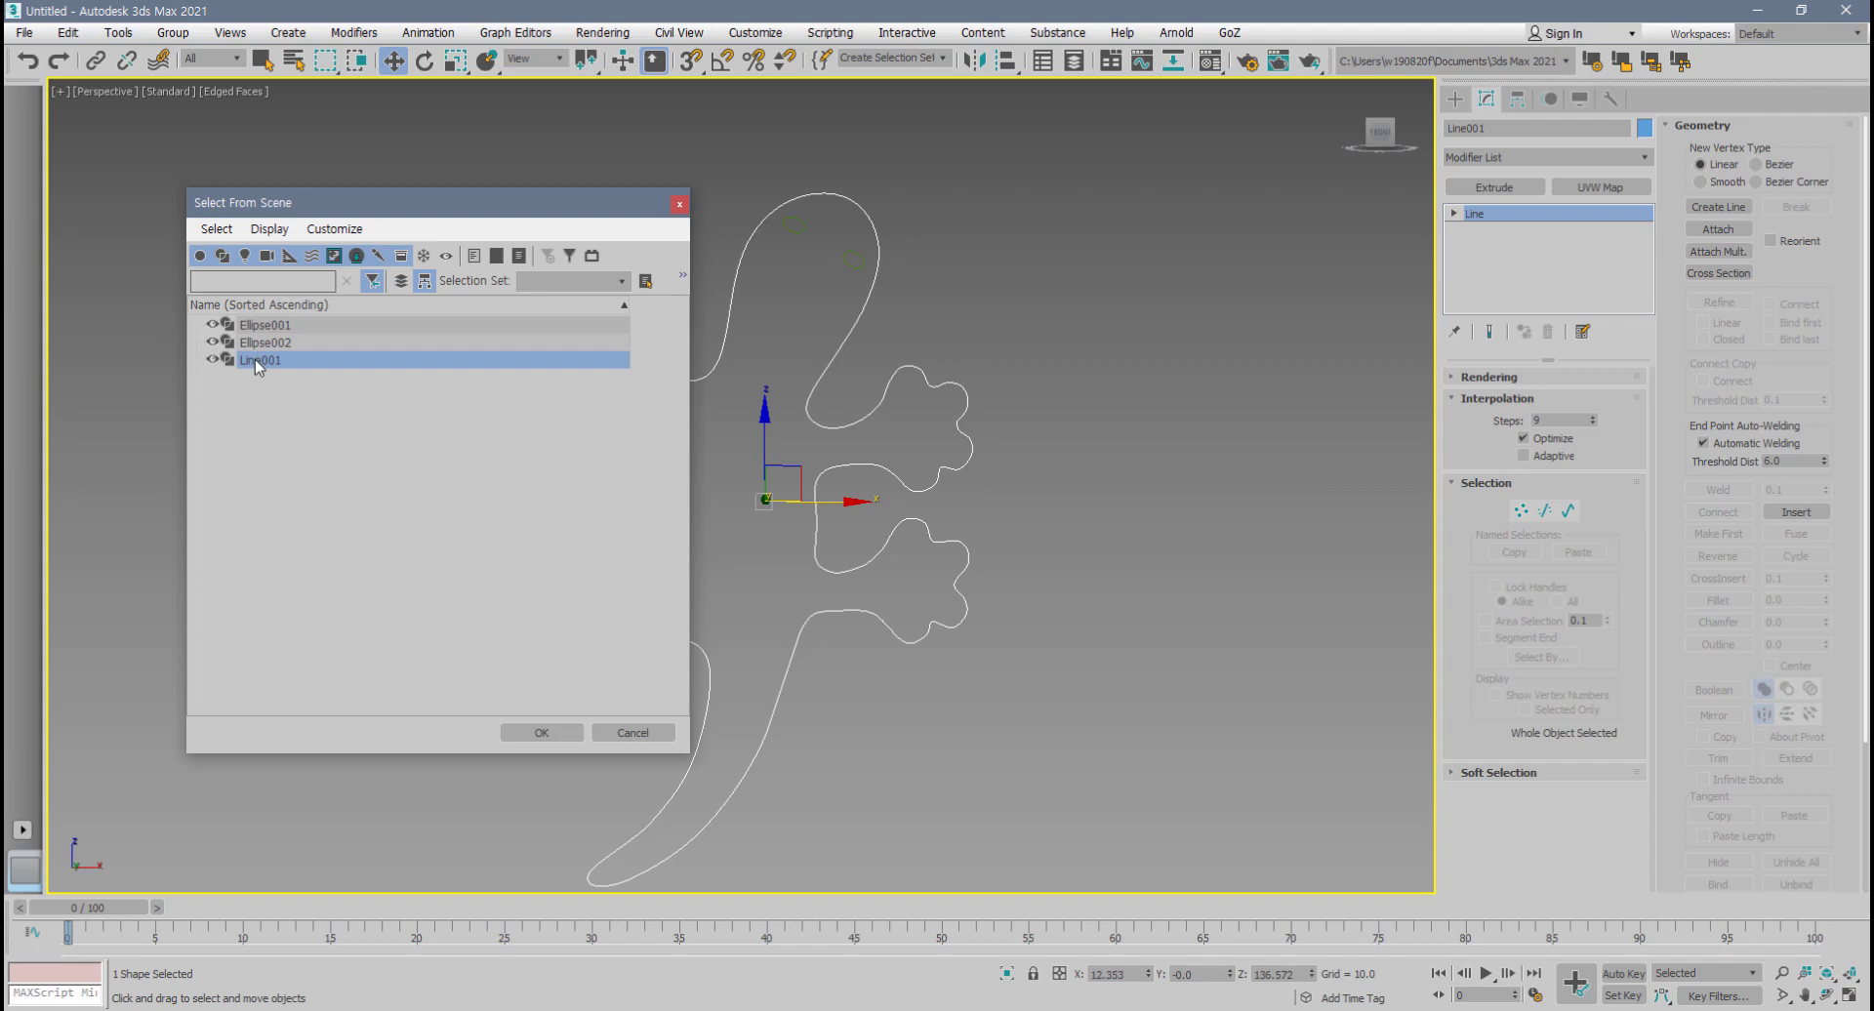
left_click(623, 730)
left_click(960, 648)
left_click(947, 632)
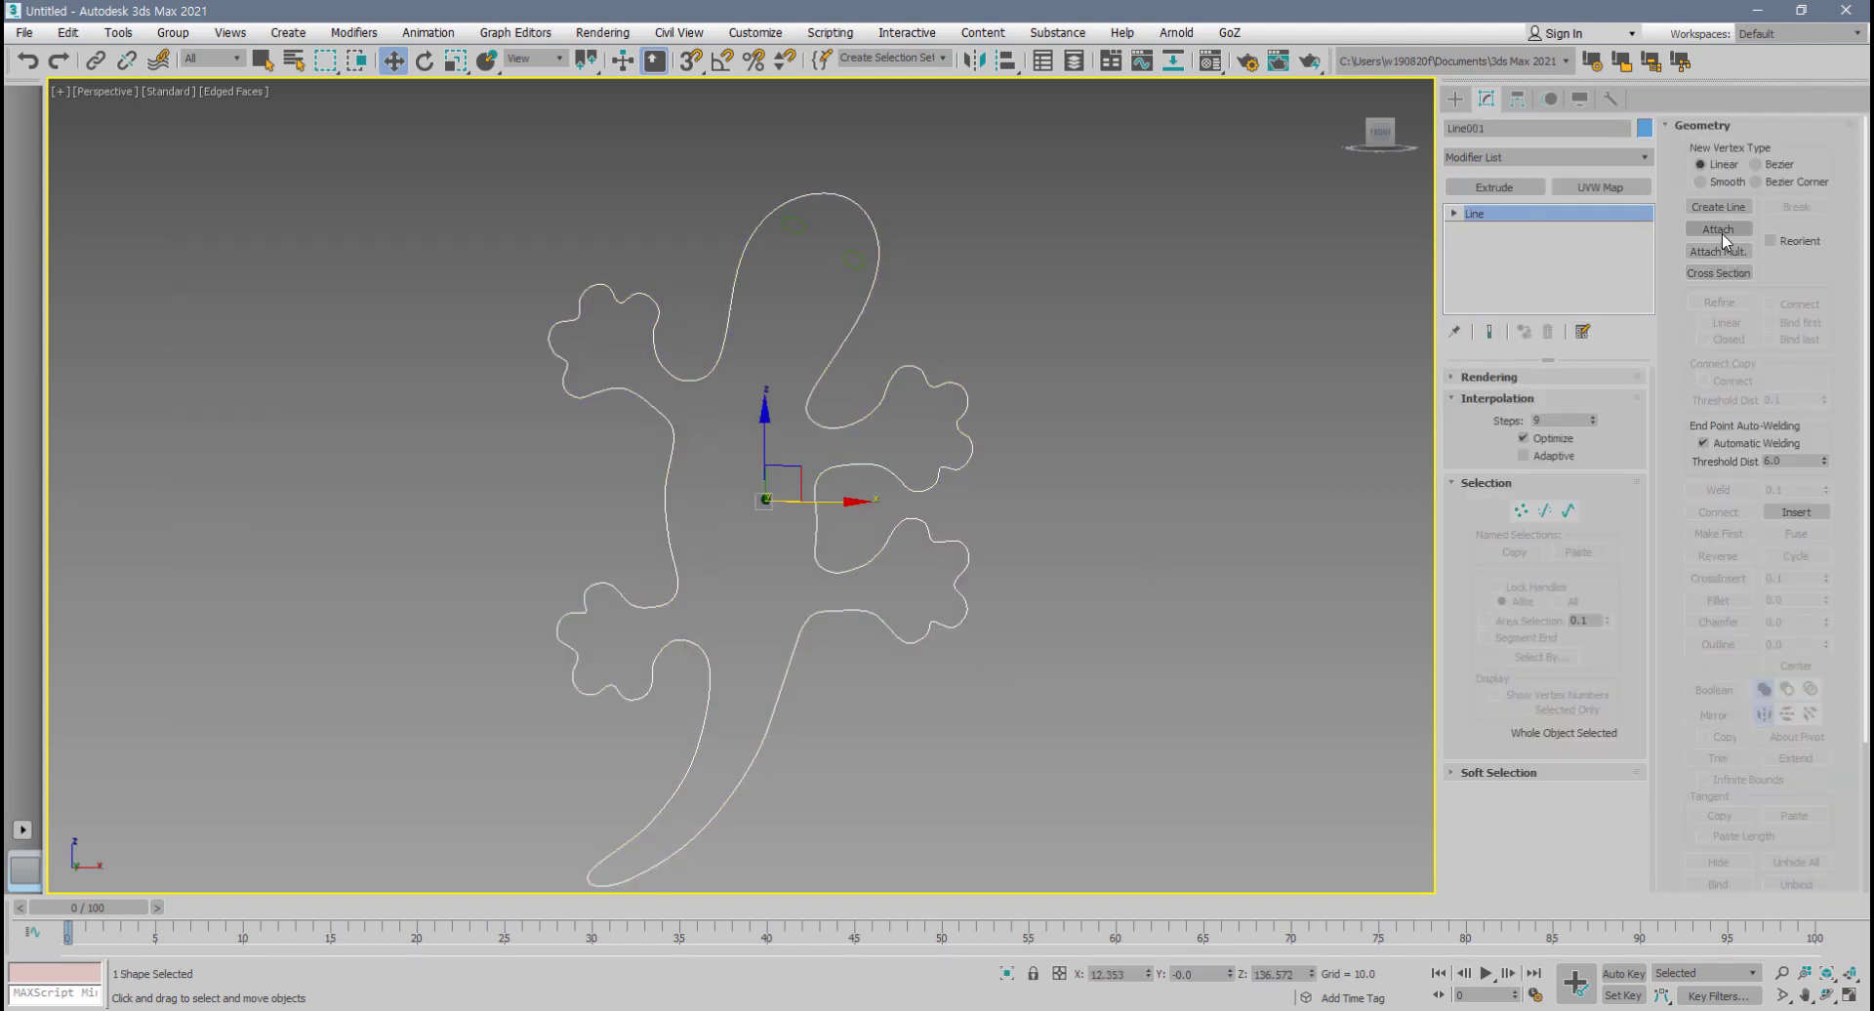
- Attach both eye ellipses to the body outline spline
left_click(854, 260)
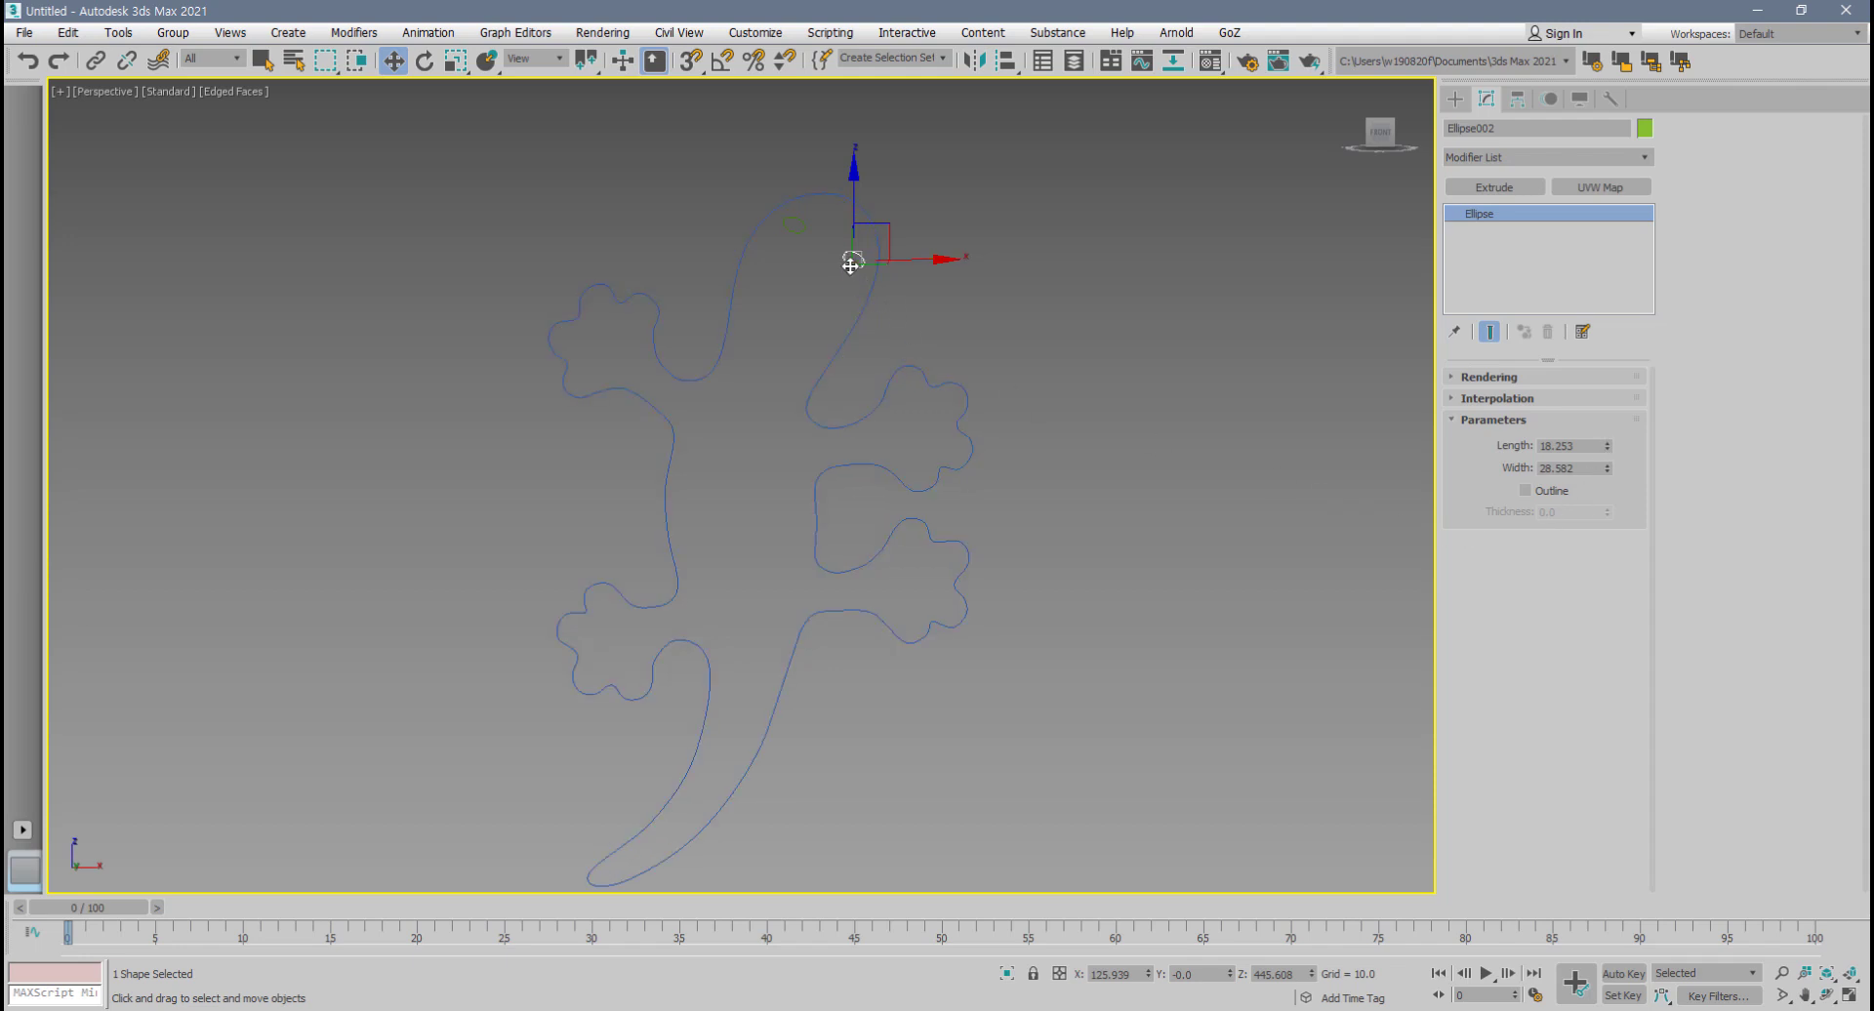
left_click(953, 382)
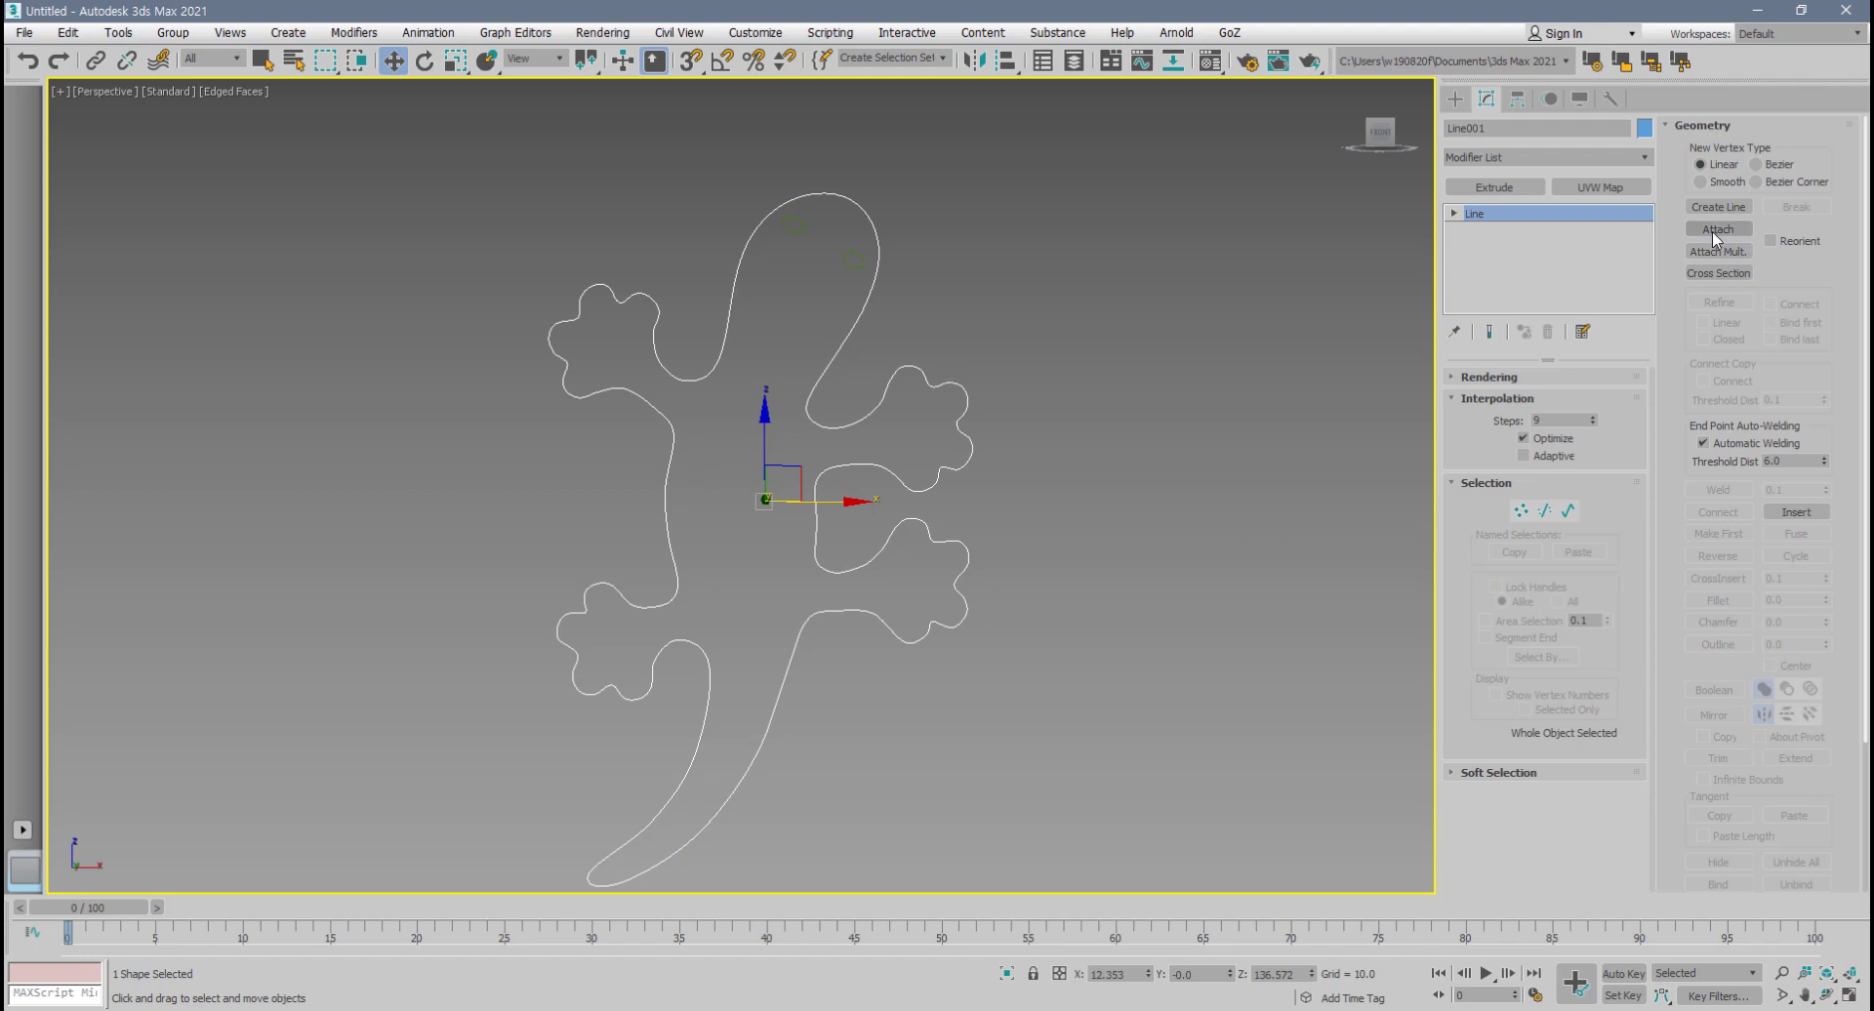
left_click(1717, 229)
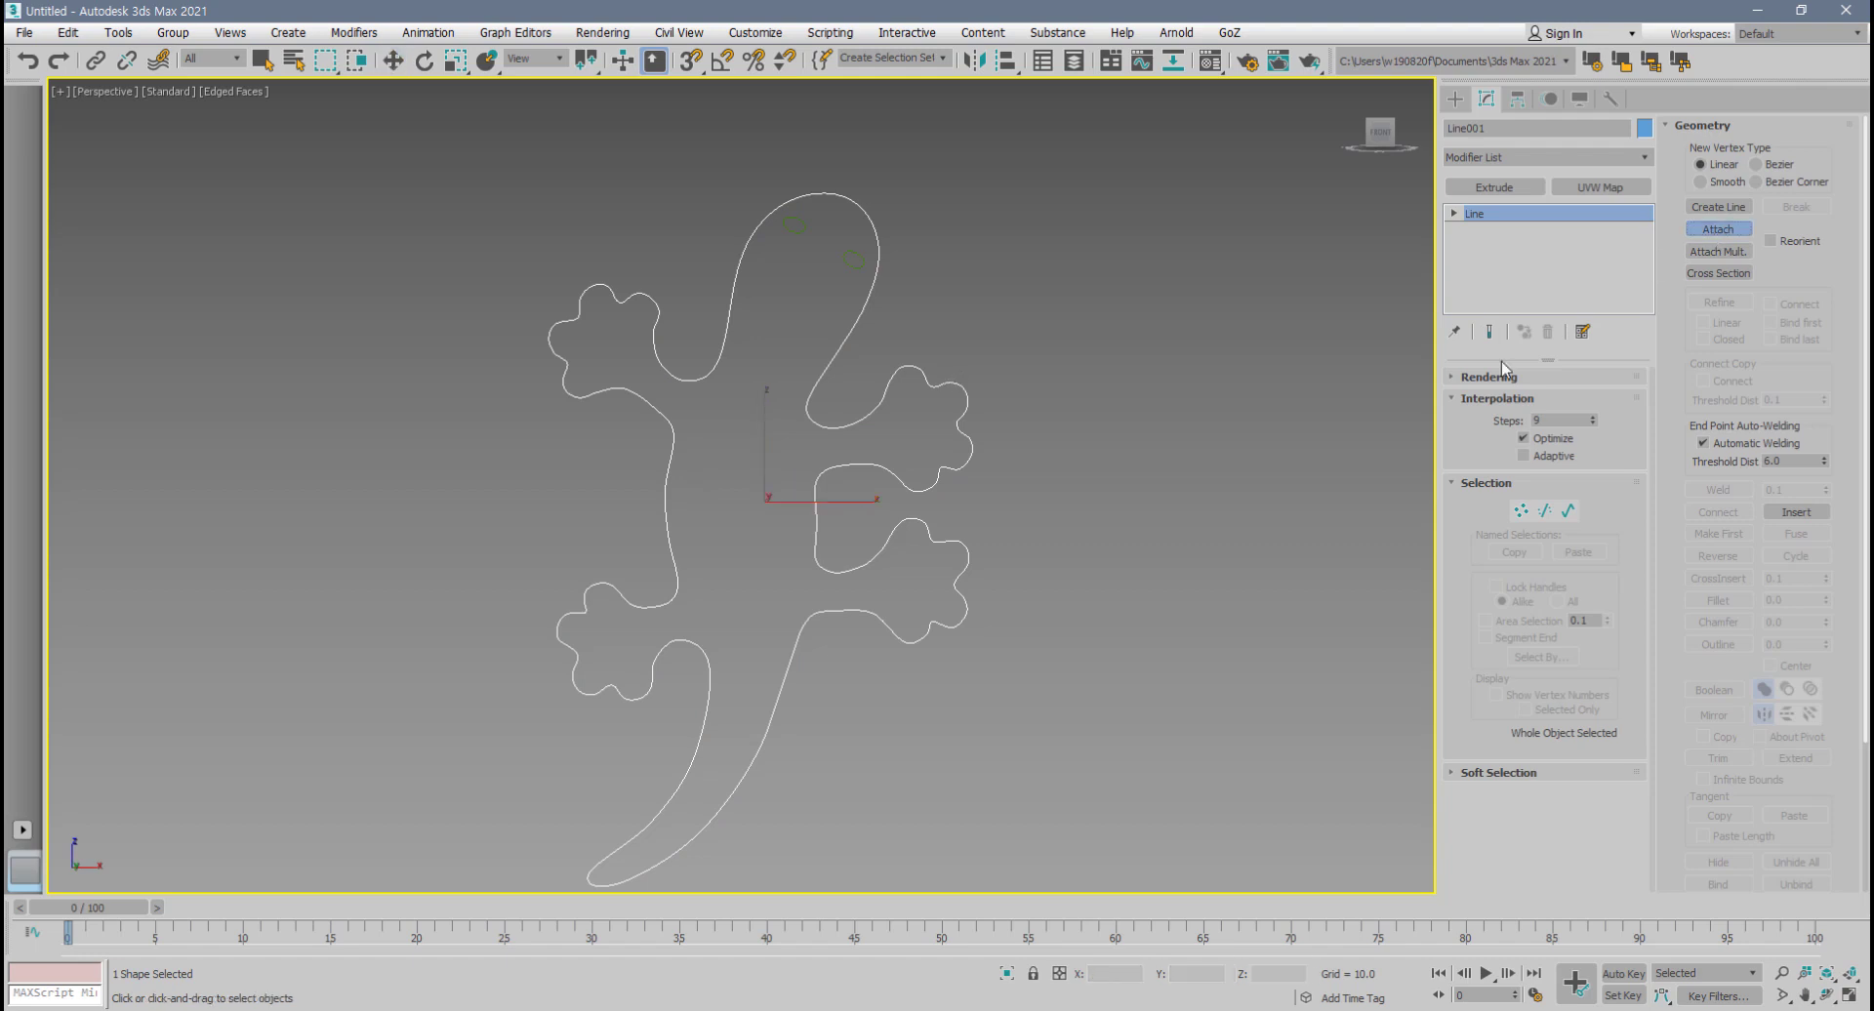
left_click(852, 264)
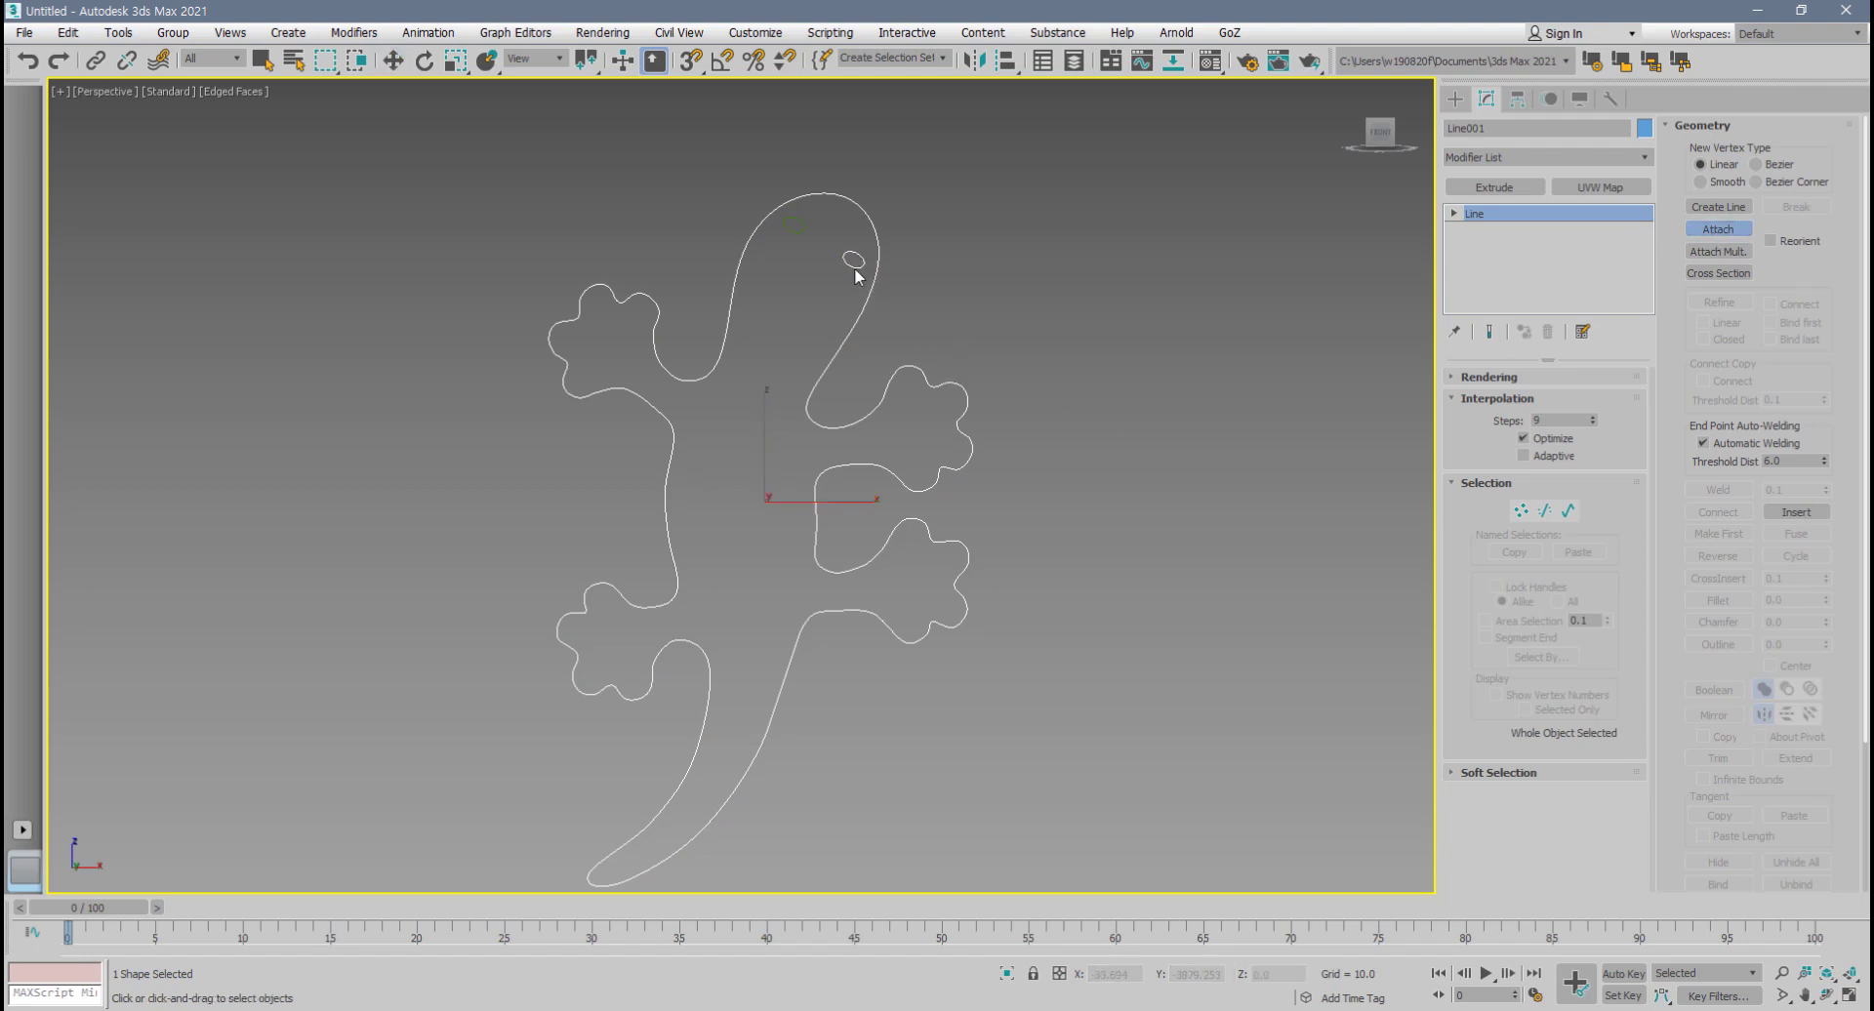
left_click(795, 228)
right_click(935, 331)
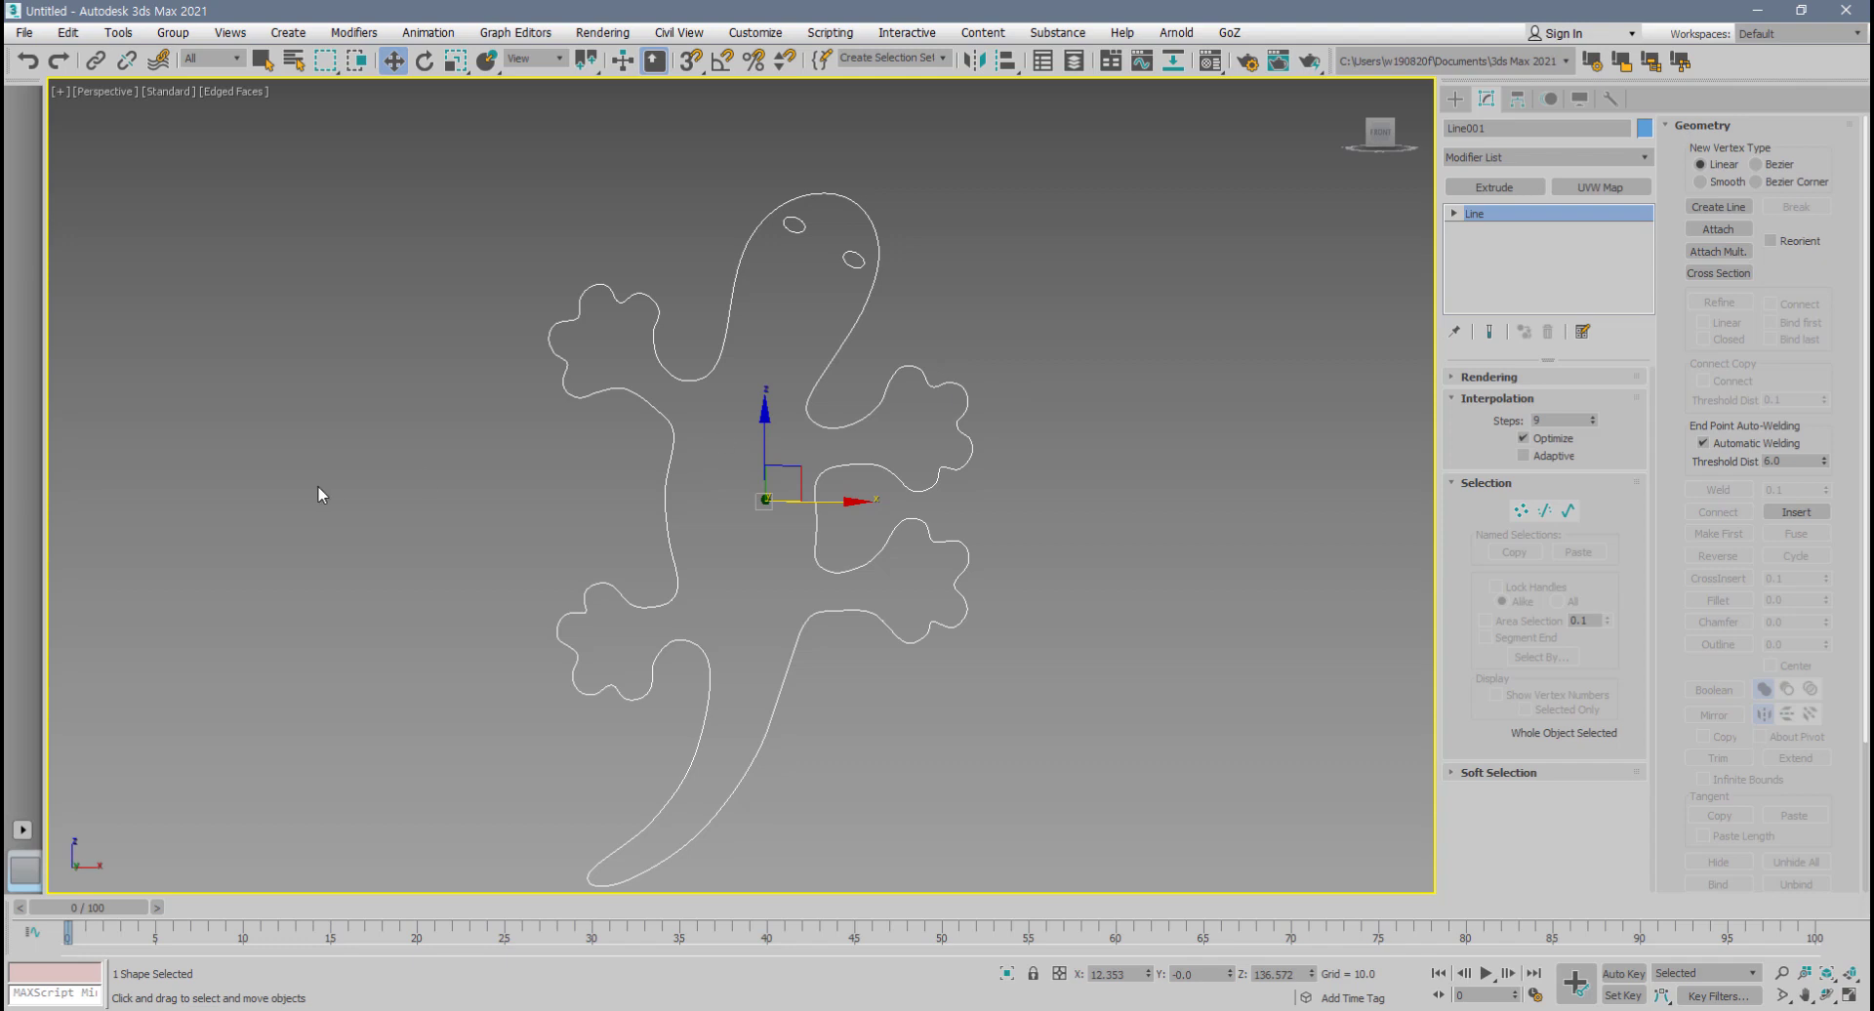
- Check the scene's object list to verify which shapes remain after attaching the eyes
left_click(294, 60)
left_click(80, 142)
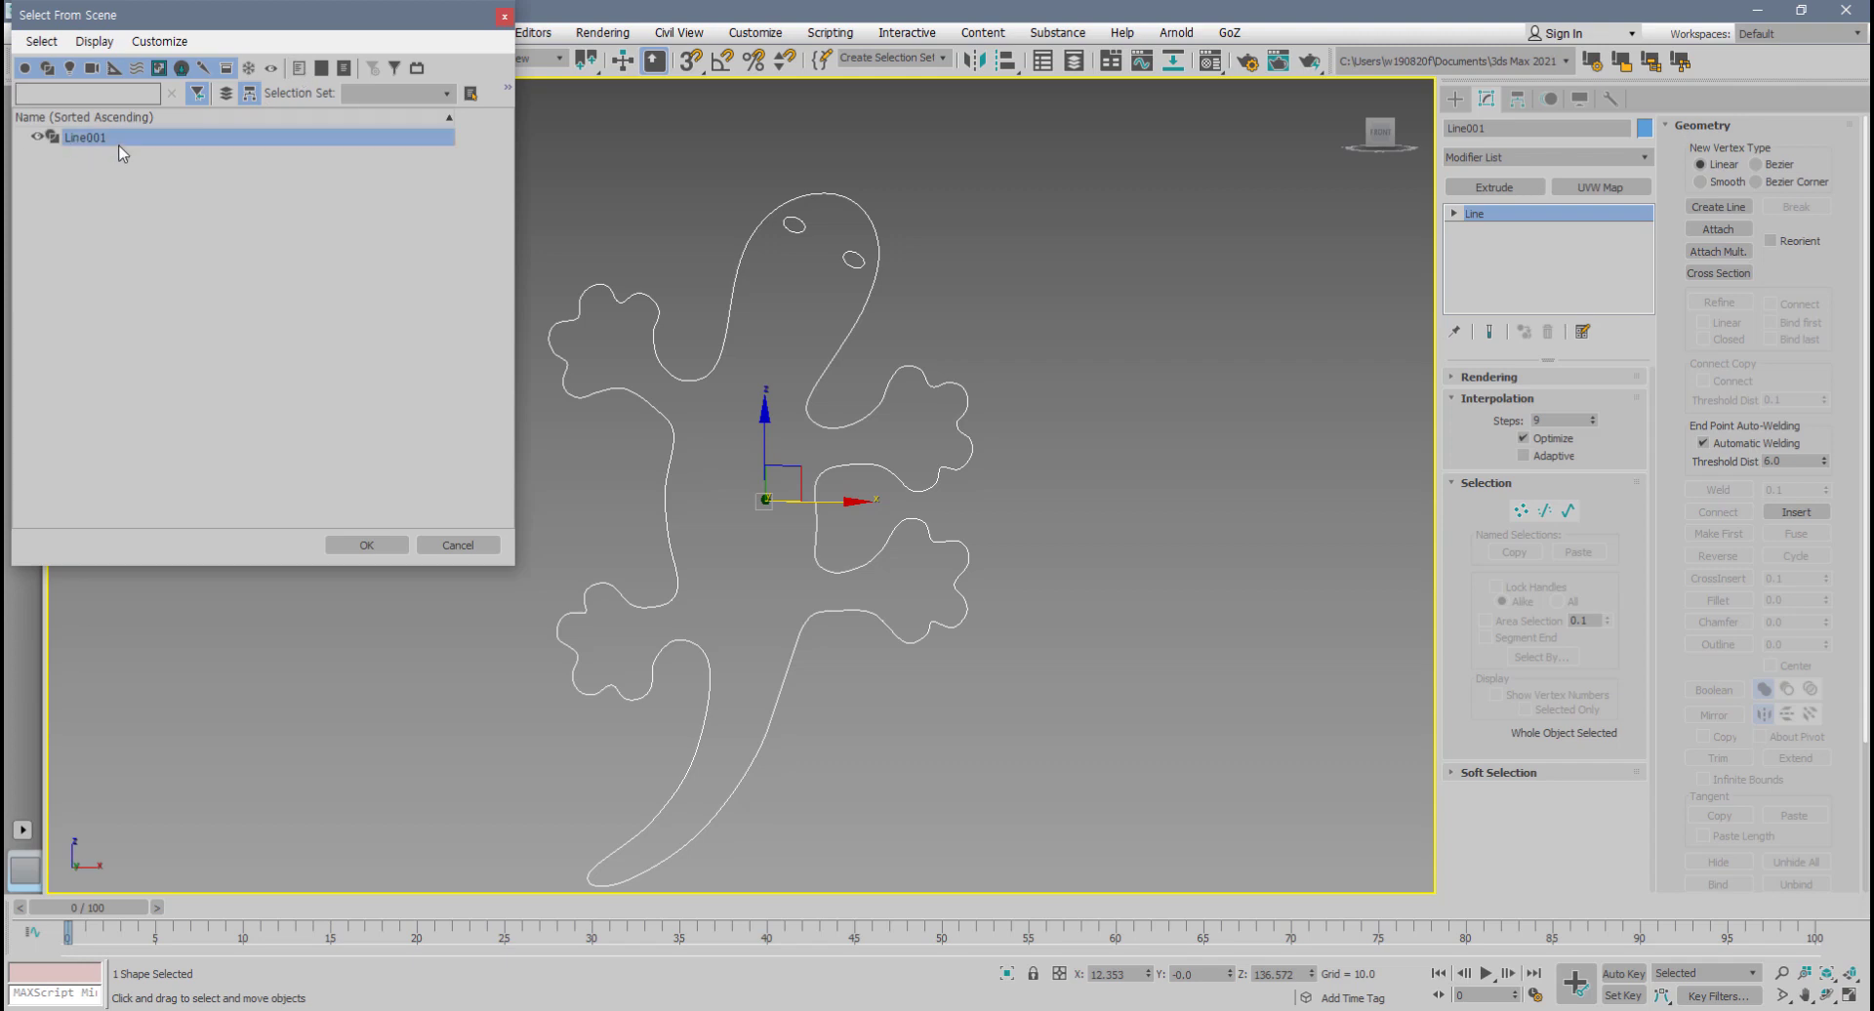
left_click(369, 545)
- Apply an Extrude modifier to the combined body and eye spline
middle_click_drag(1016, 518, 1003, 494)
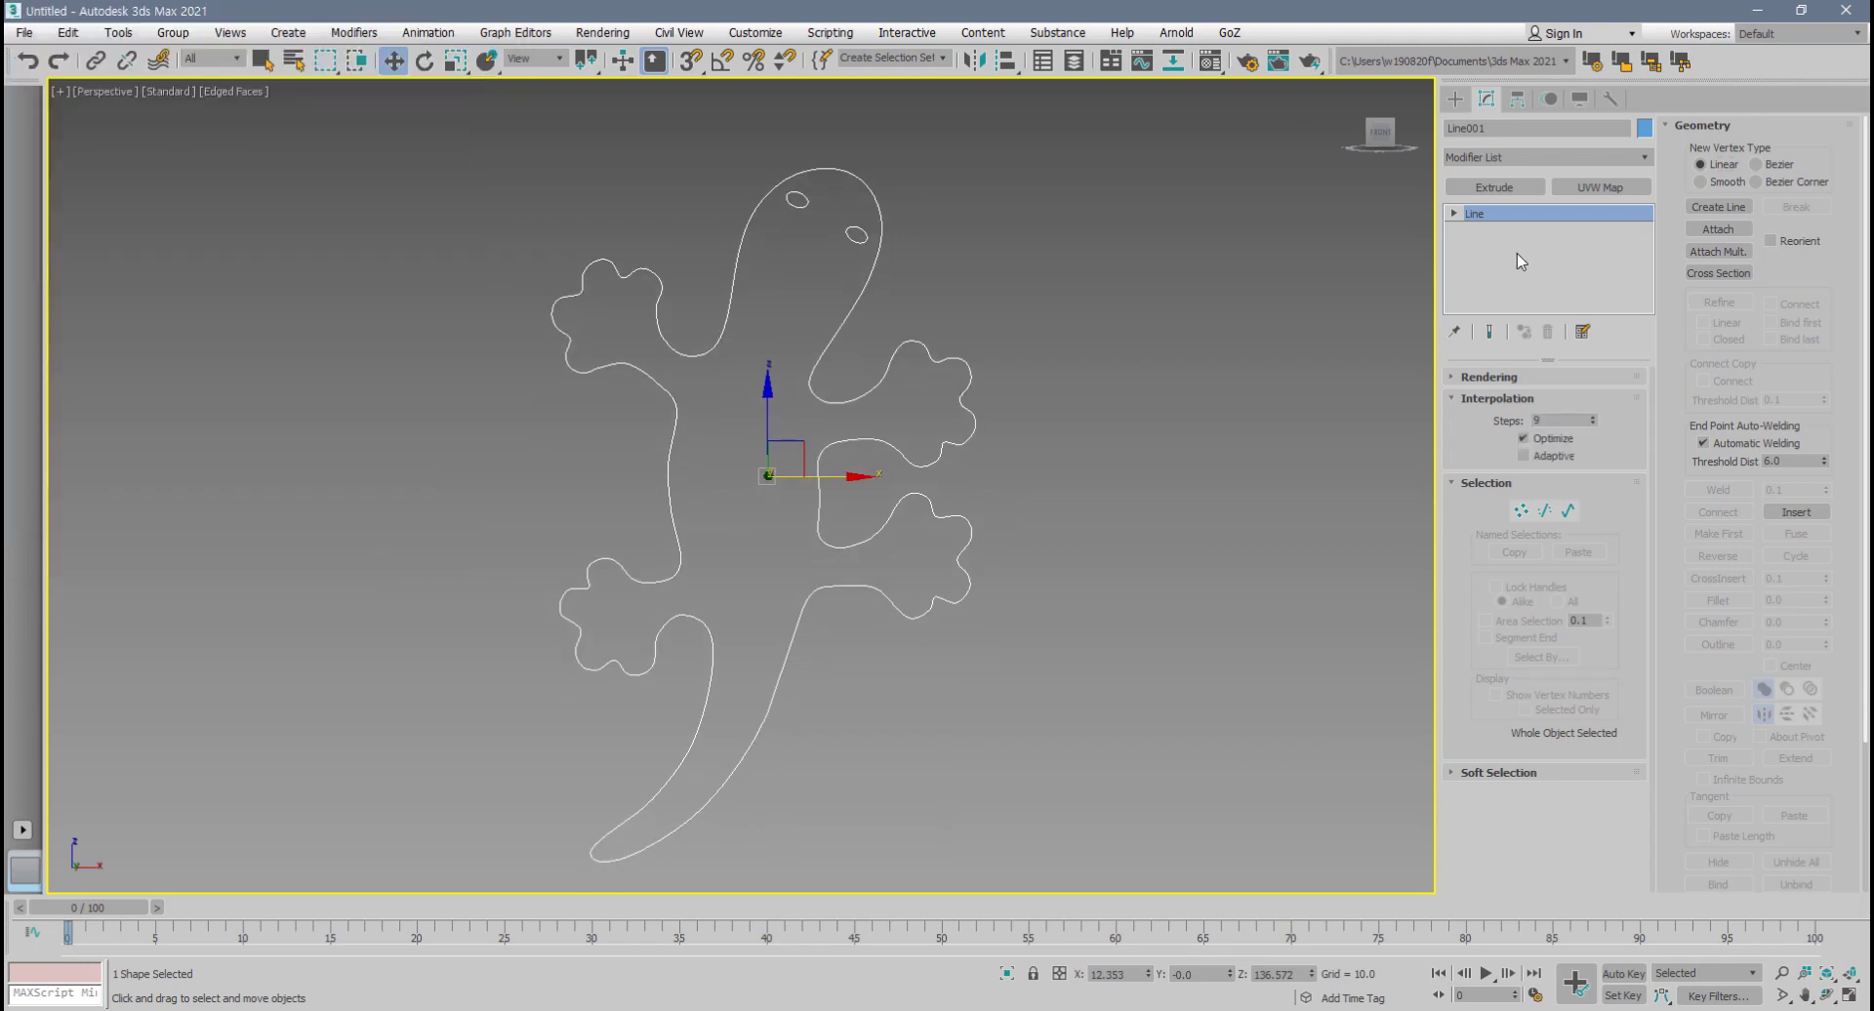
left_click(1506, 194)
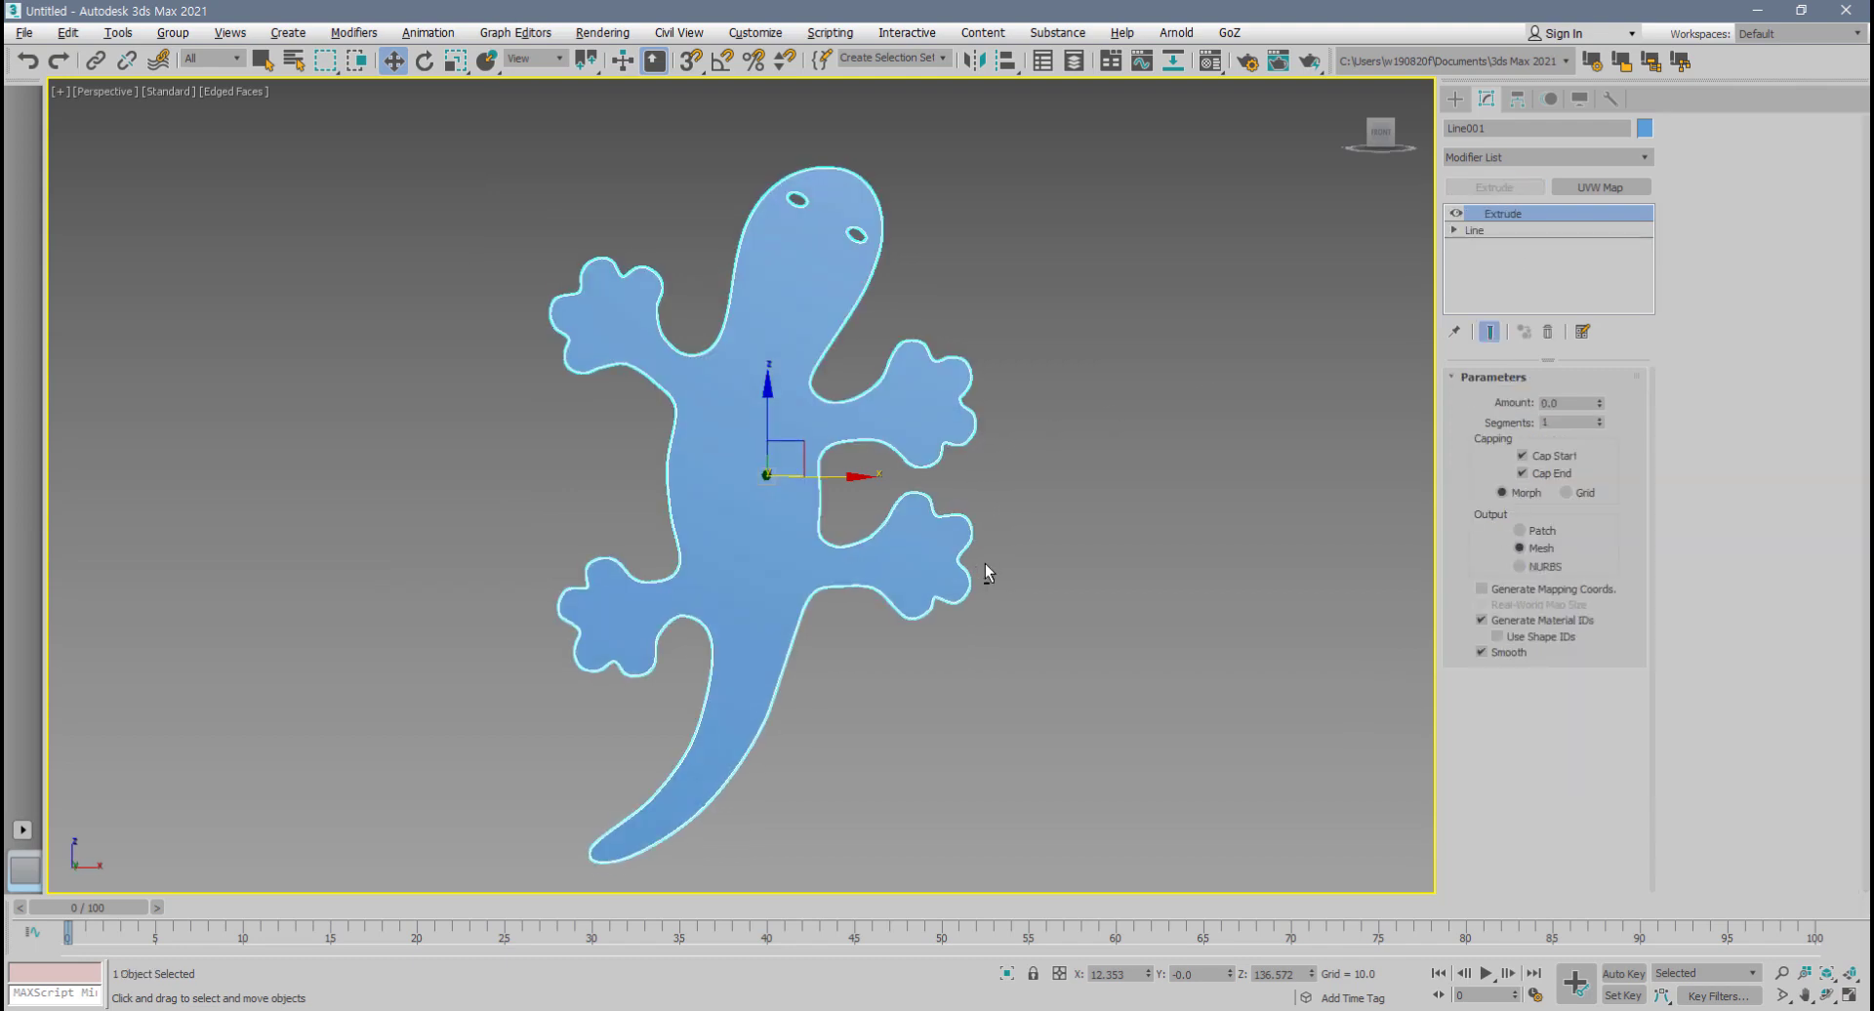
- Set the lizard's Extrude amount to 28
middle_click_drag(986, 564, 1015, 561, "alt")
left_click_drag(1599, 406, 1599, 337)
mouse_move(957, 489)
middle_mouse_down("alt")
mouse_move(765, 578)
mouse_move(683, 546)
mouse_move(929, 503)
middle_mouse_up("alt")
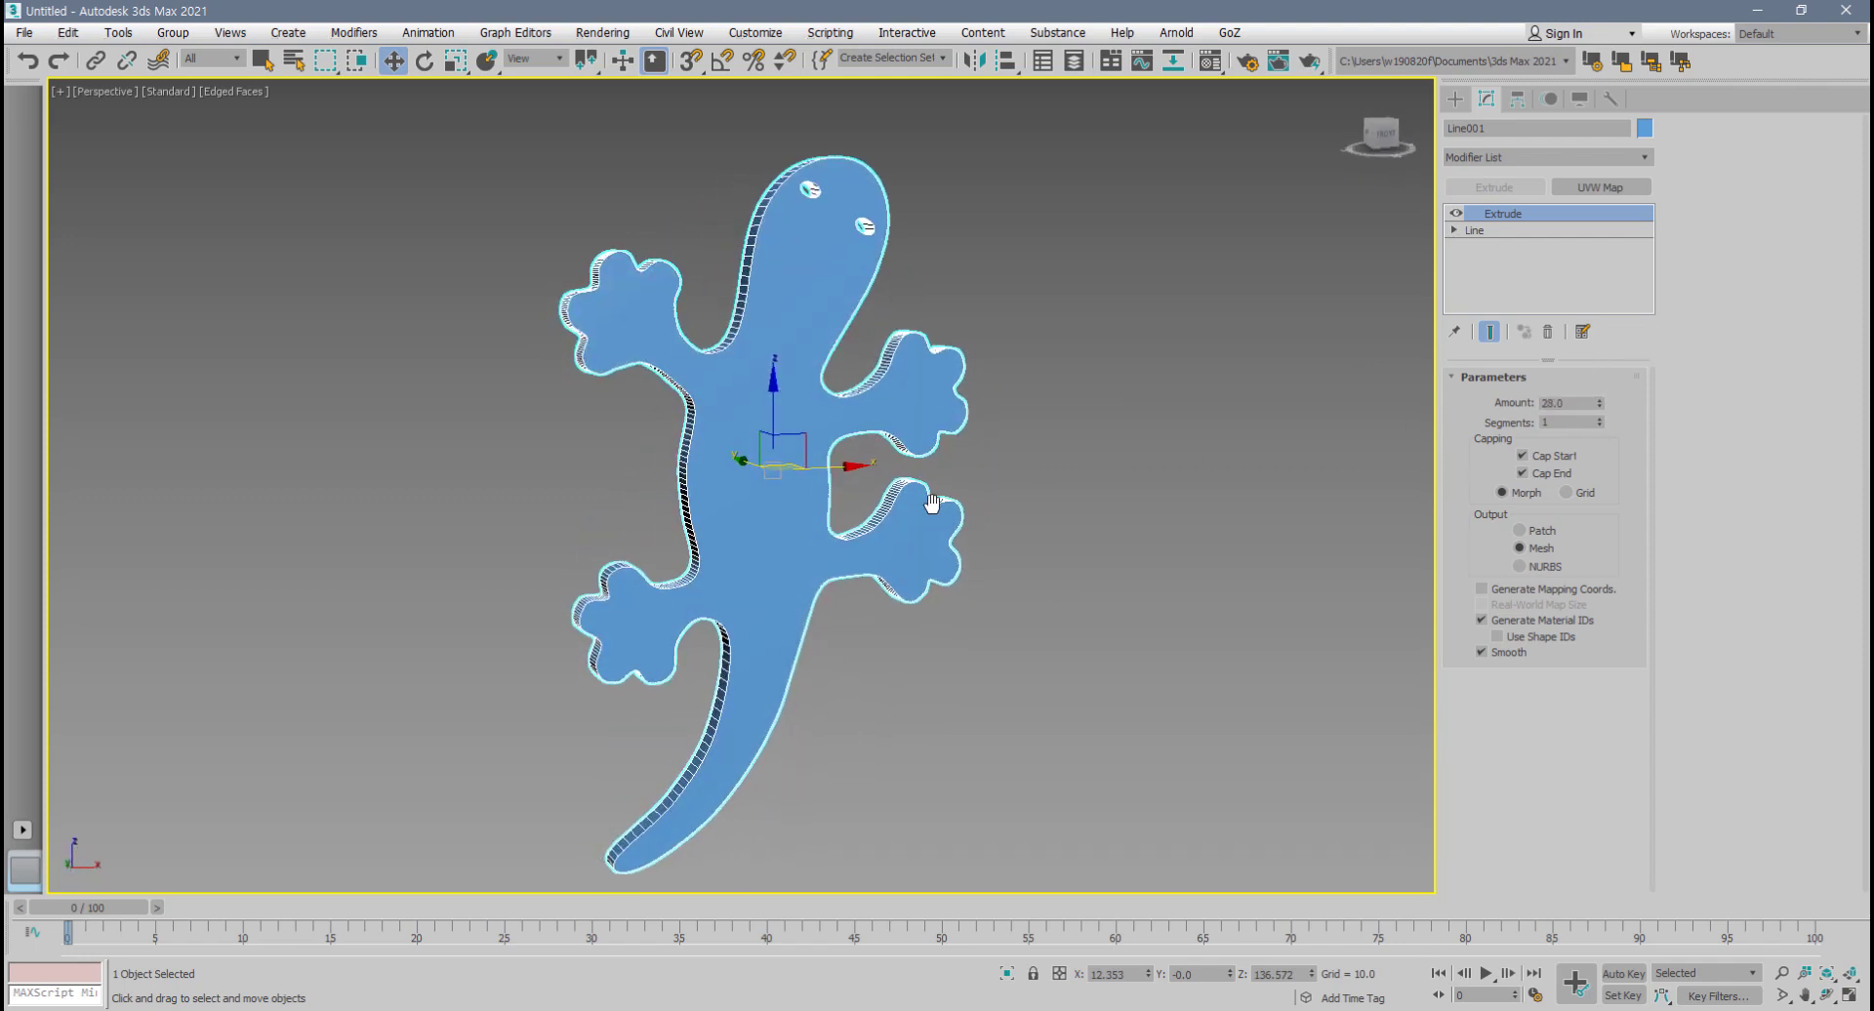
- Render the perspective view, examine the extruded lizard and its eye holes up close, and close the render
left_click(1309, 63)
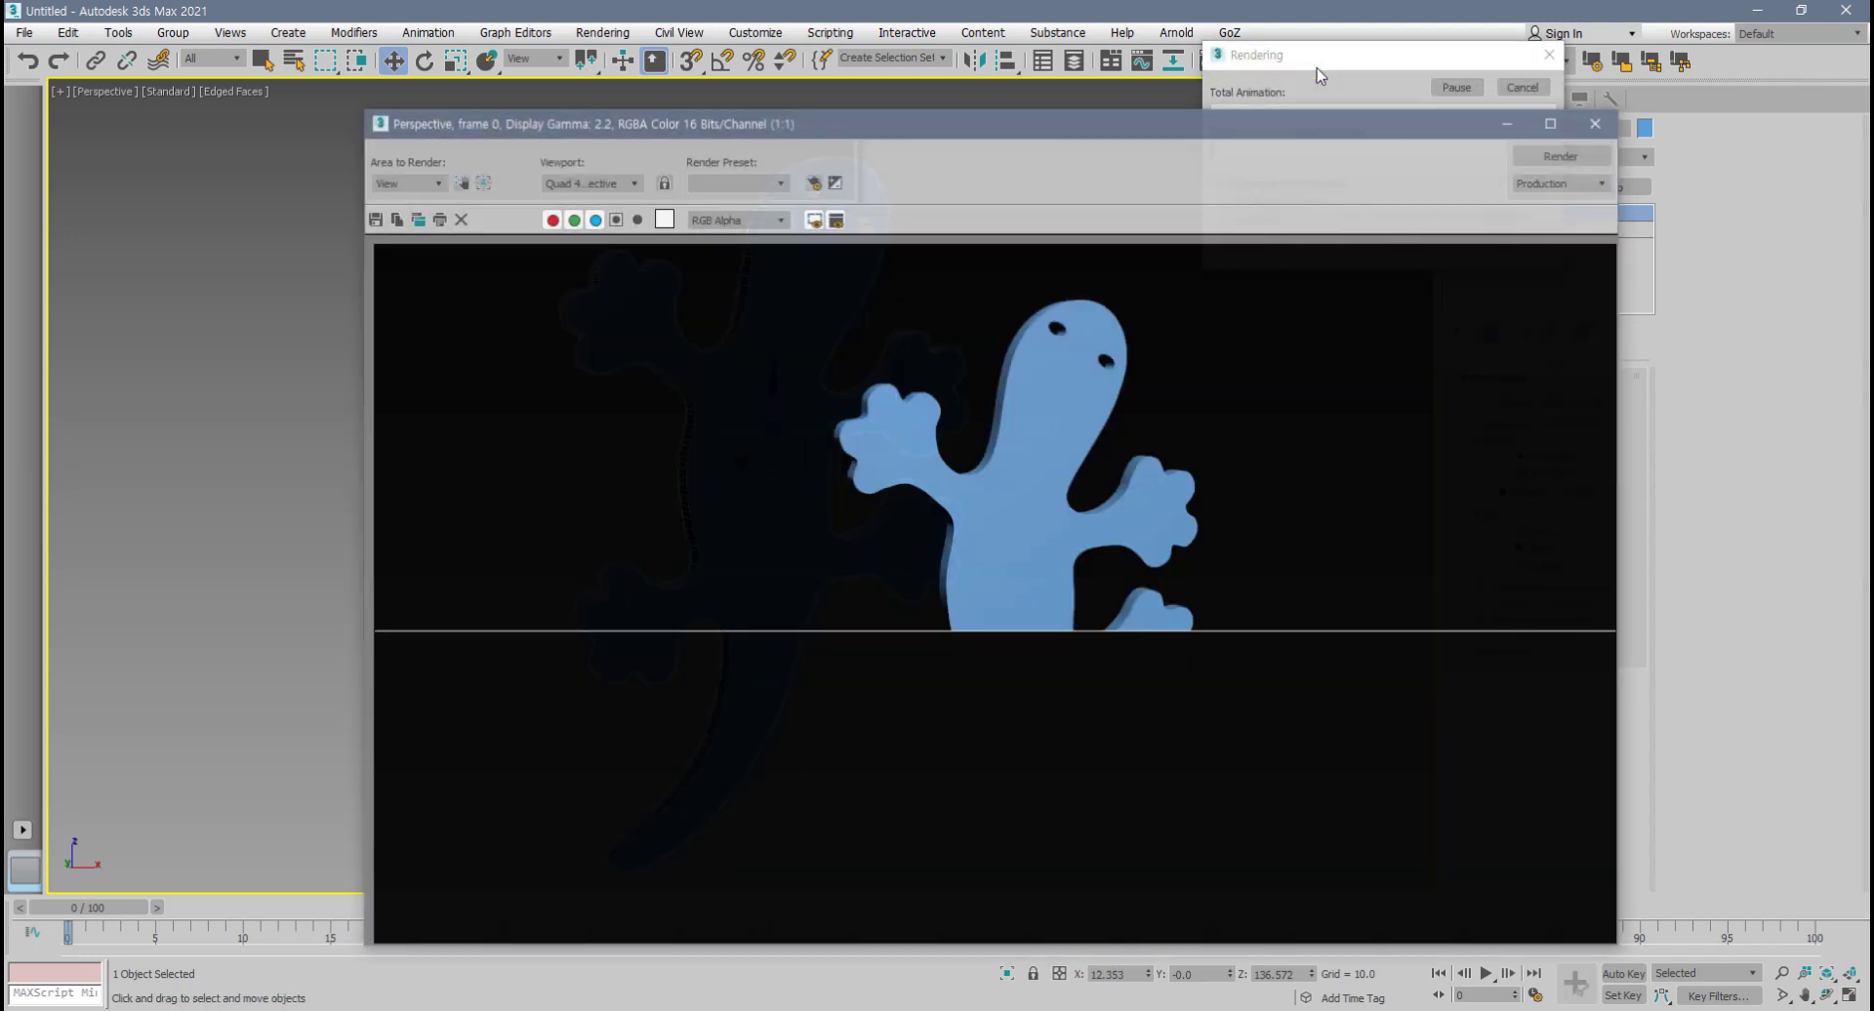
left_click_drag(1140, 135, 1020, 106)
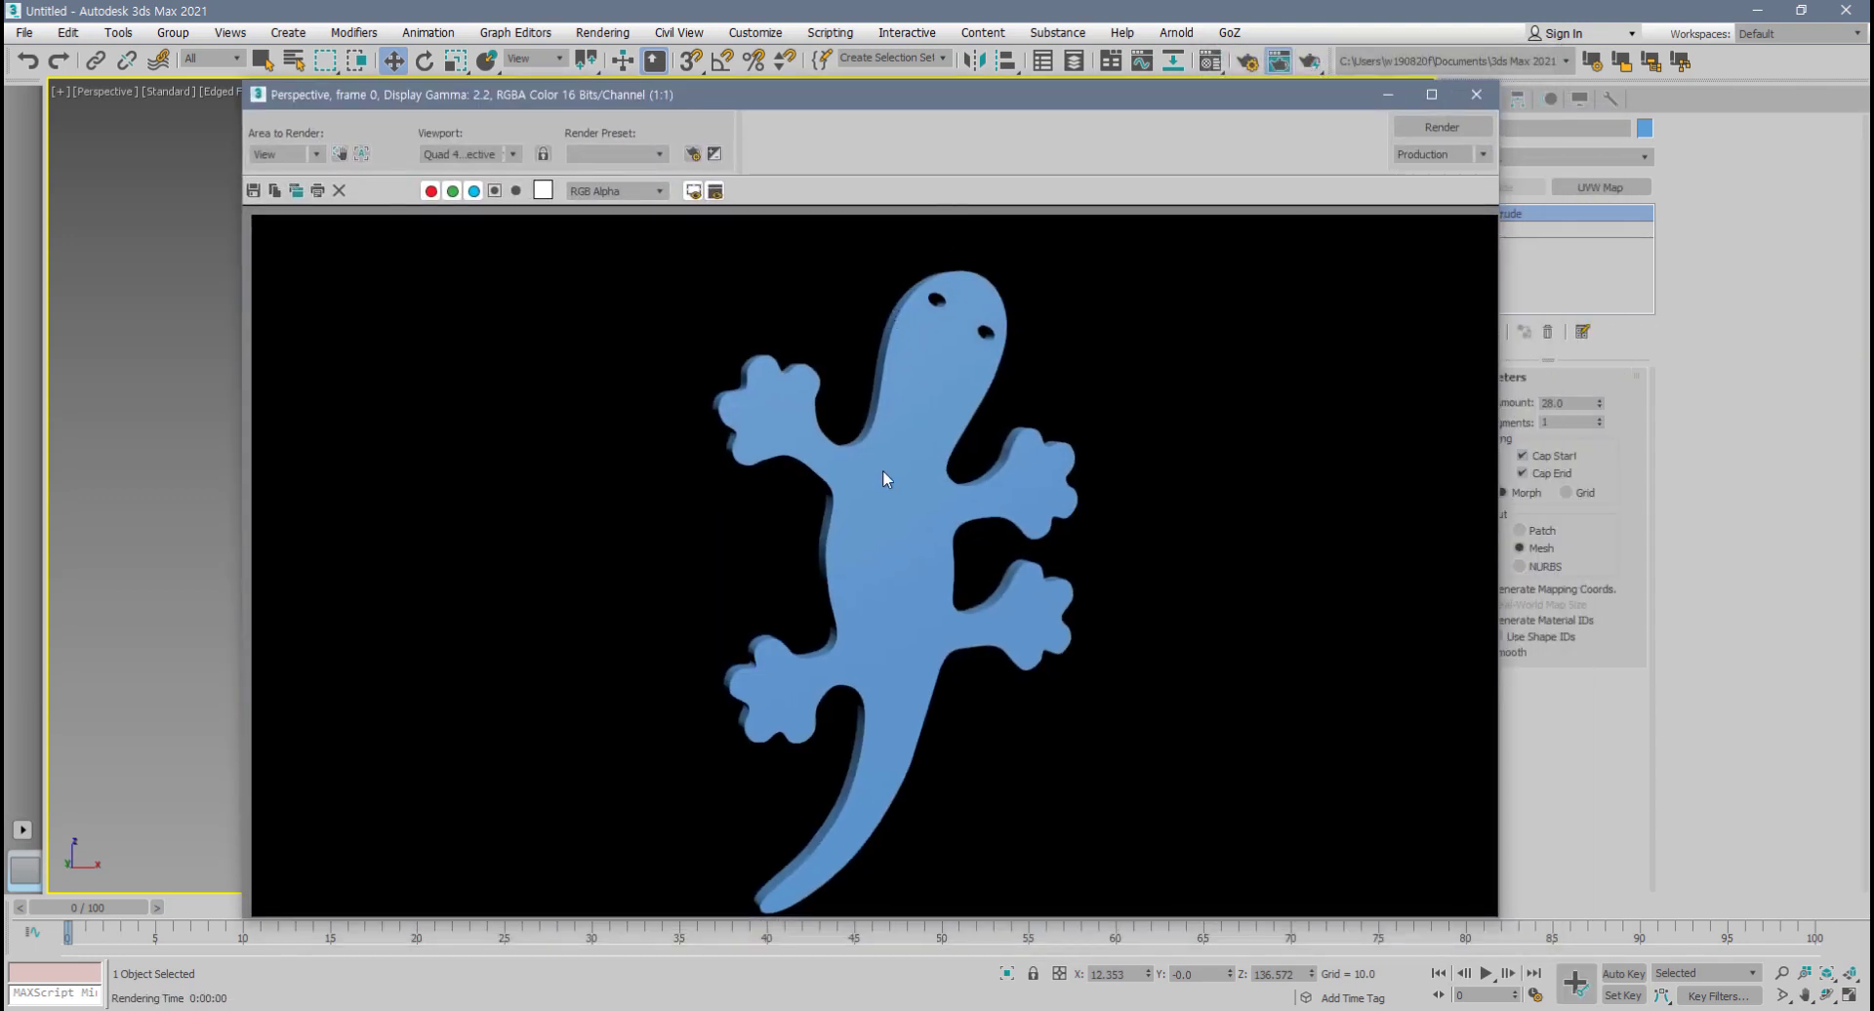
scroll(876, 444, "up", 1)
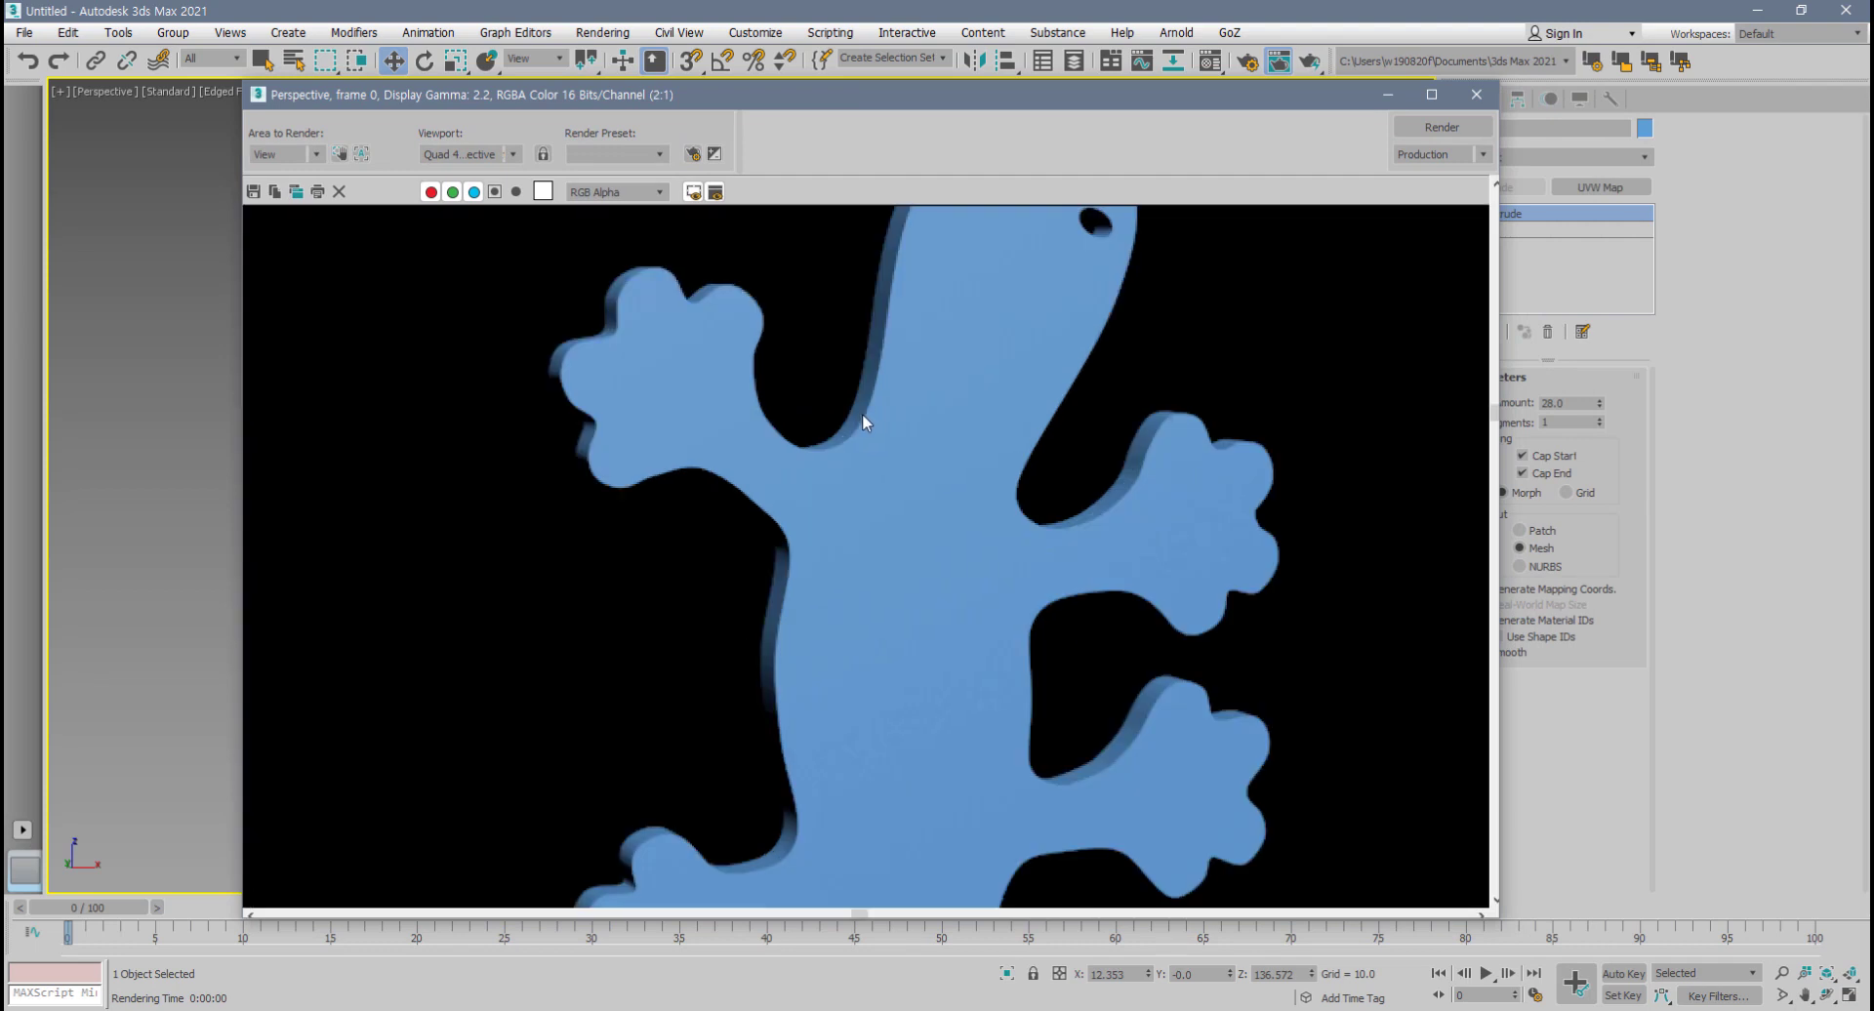
scroll(863, 421, "down", 1)
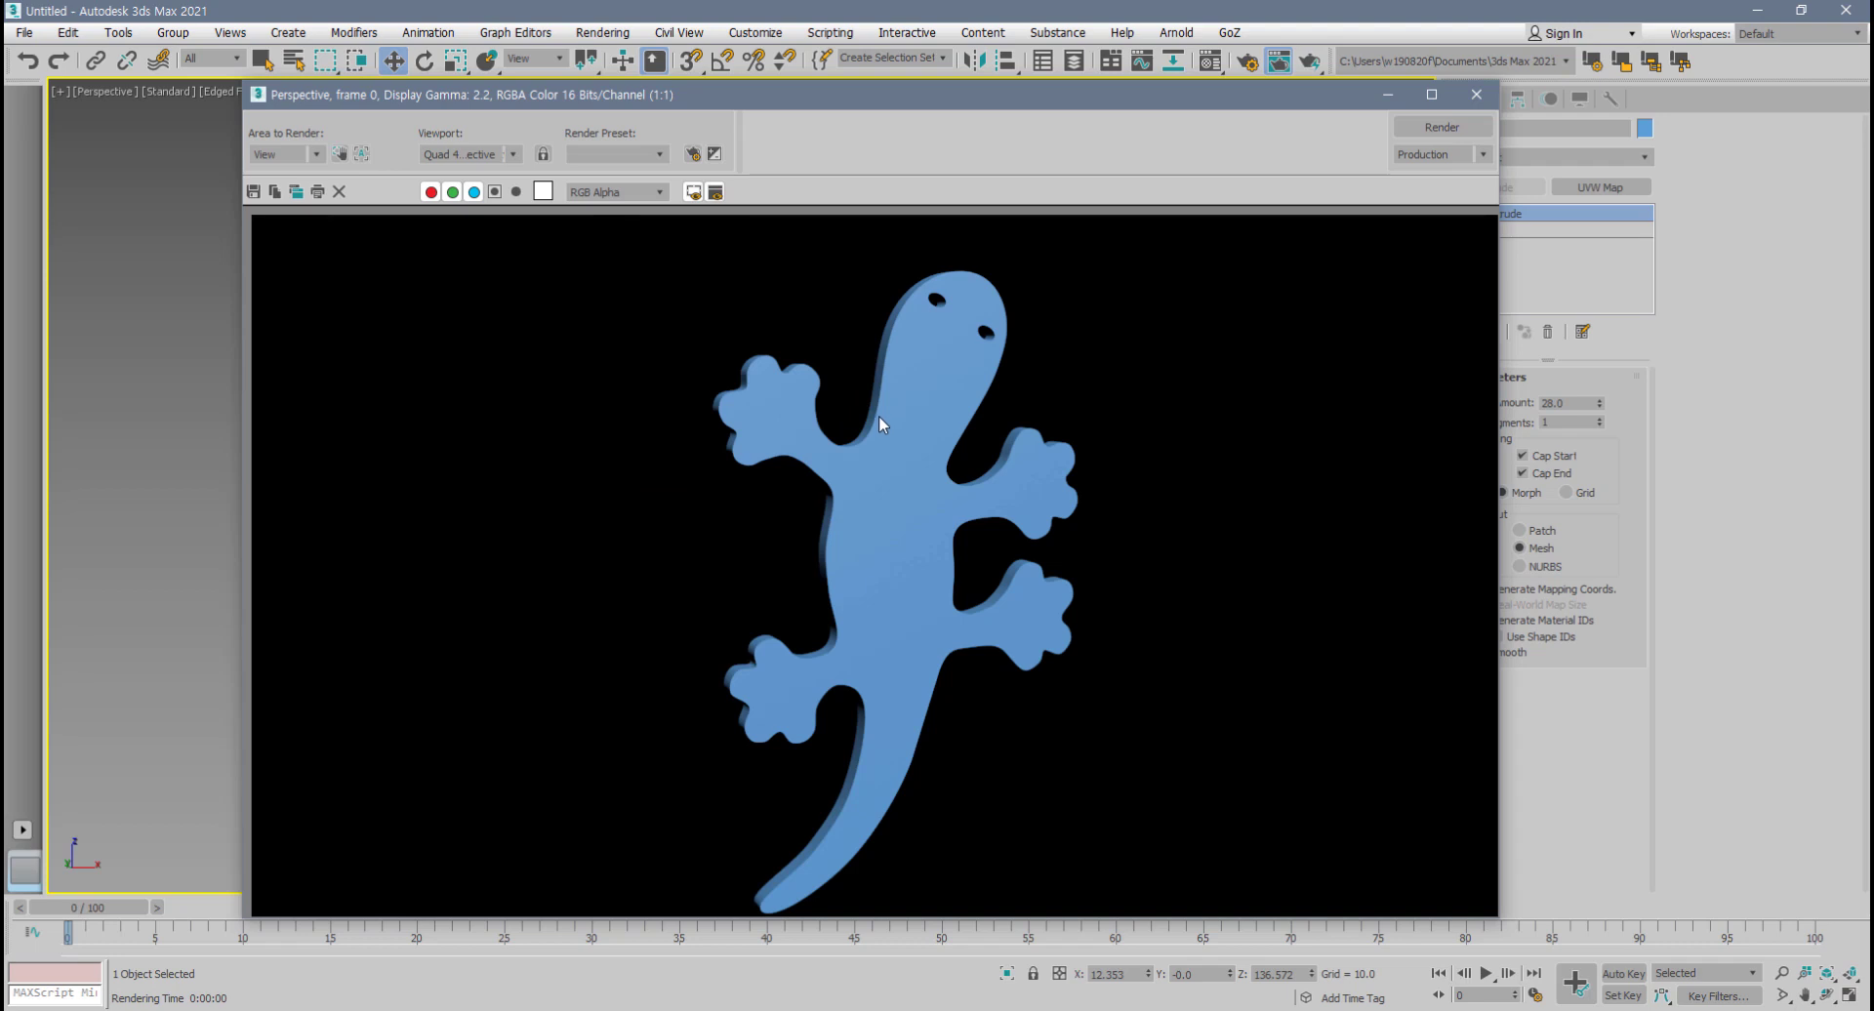
left_click(1476, 93)
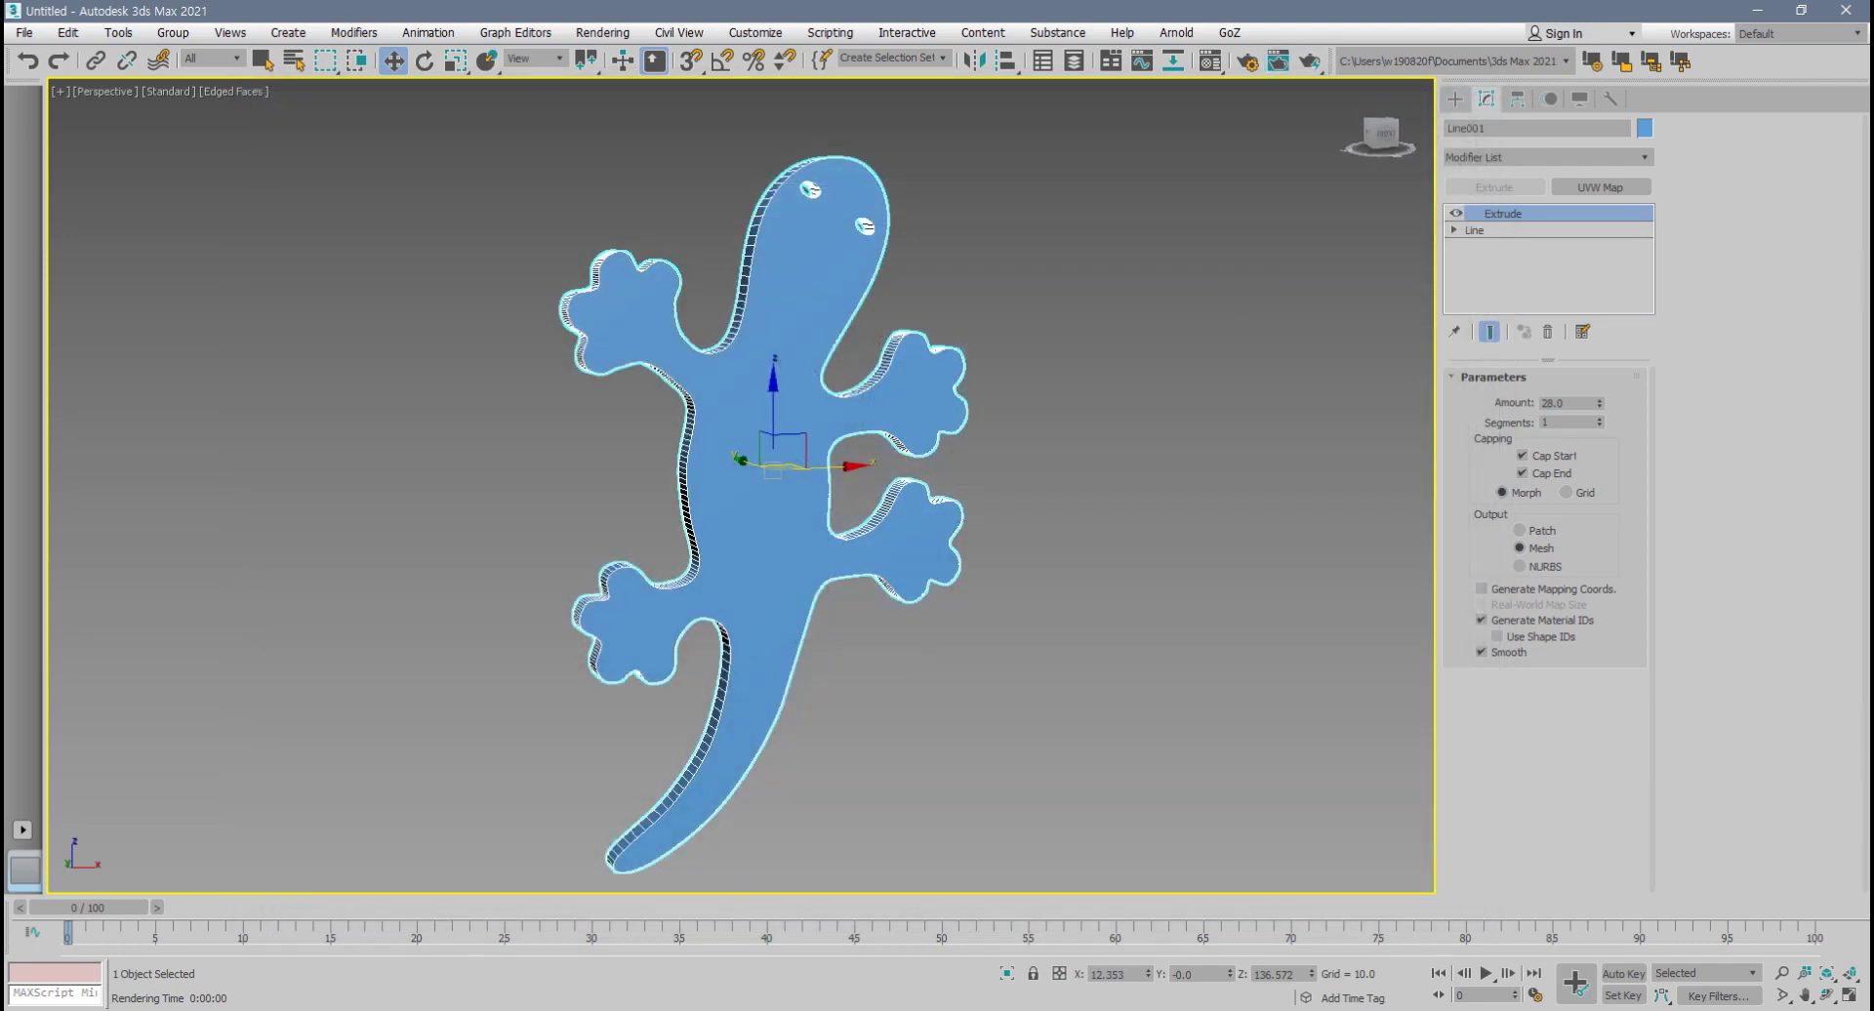
- Replace the Extrude modifier on the lizard spline with a Bevel modifier
middle_click(979, 582)
left_click(1549, 332)
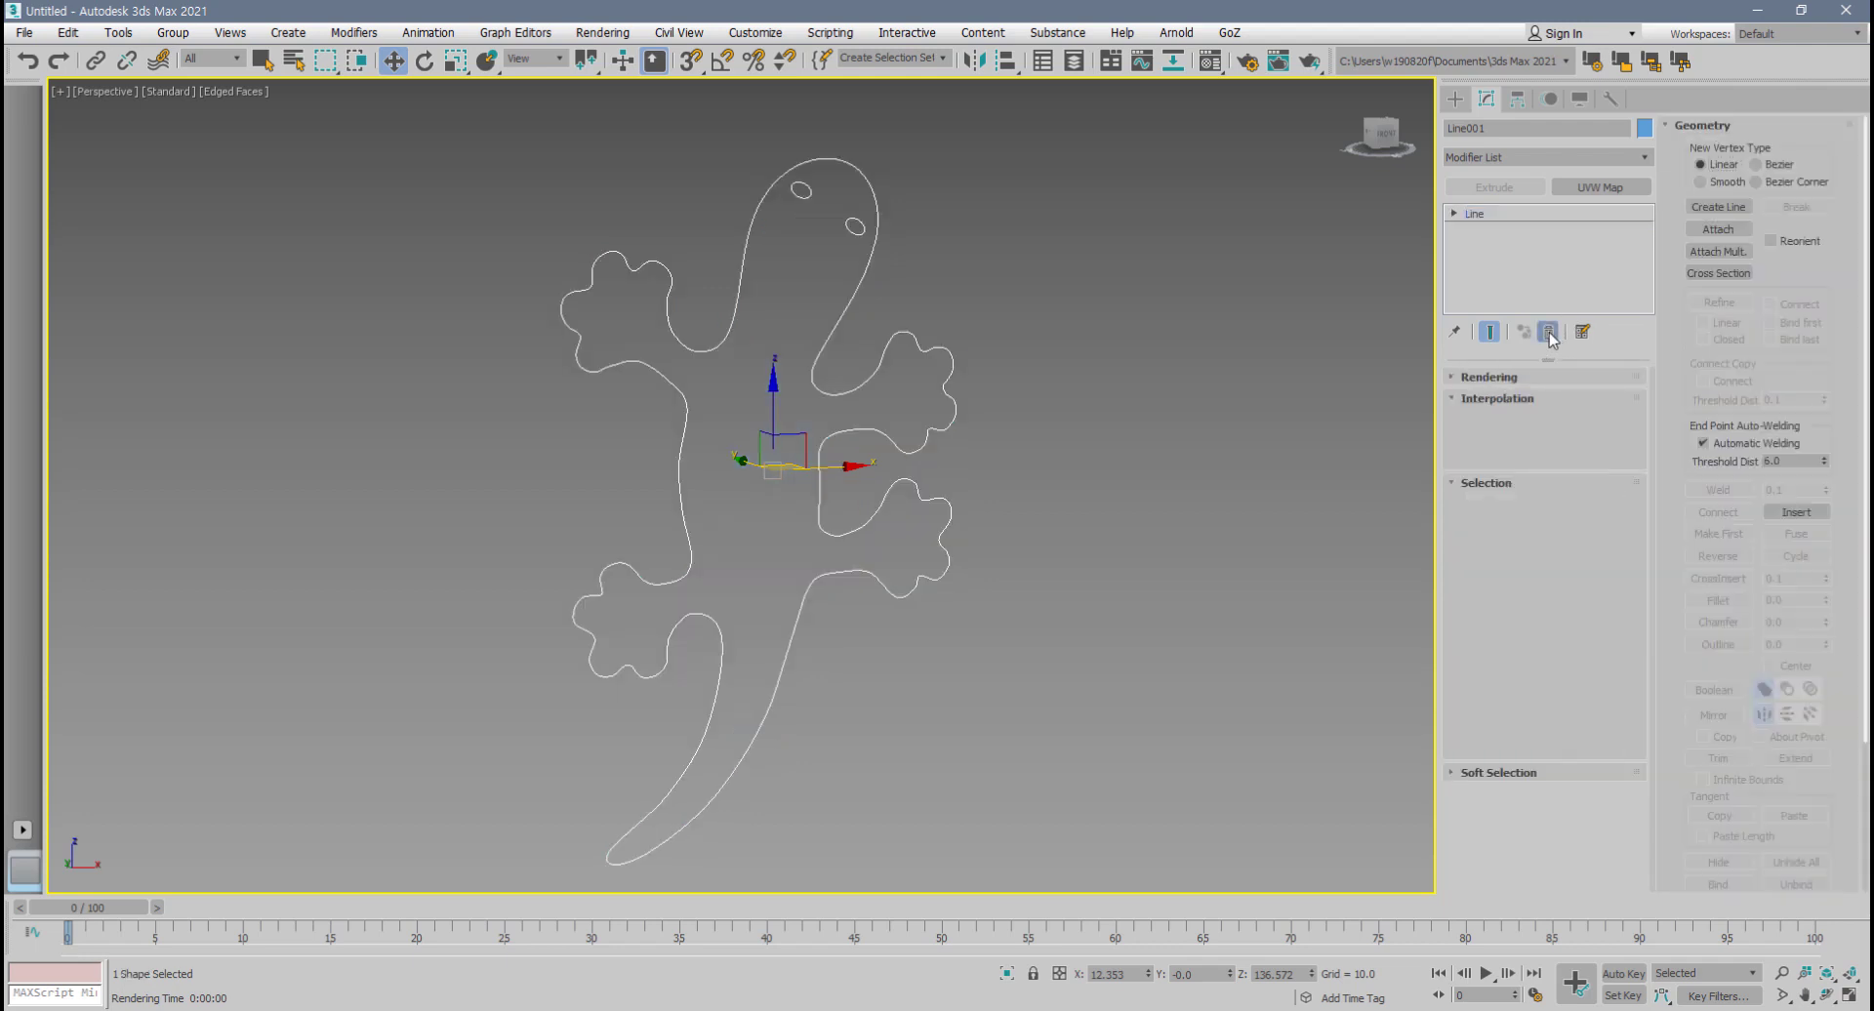
left_click(1645, 157)
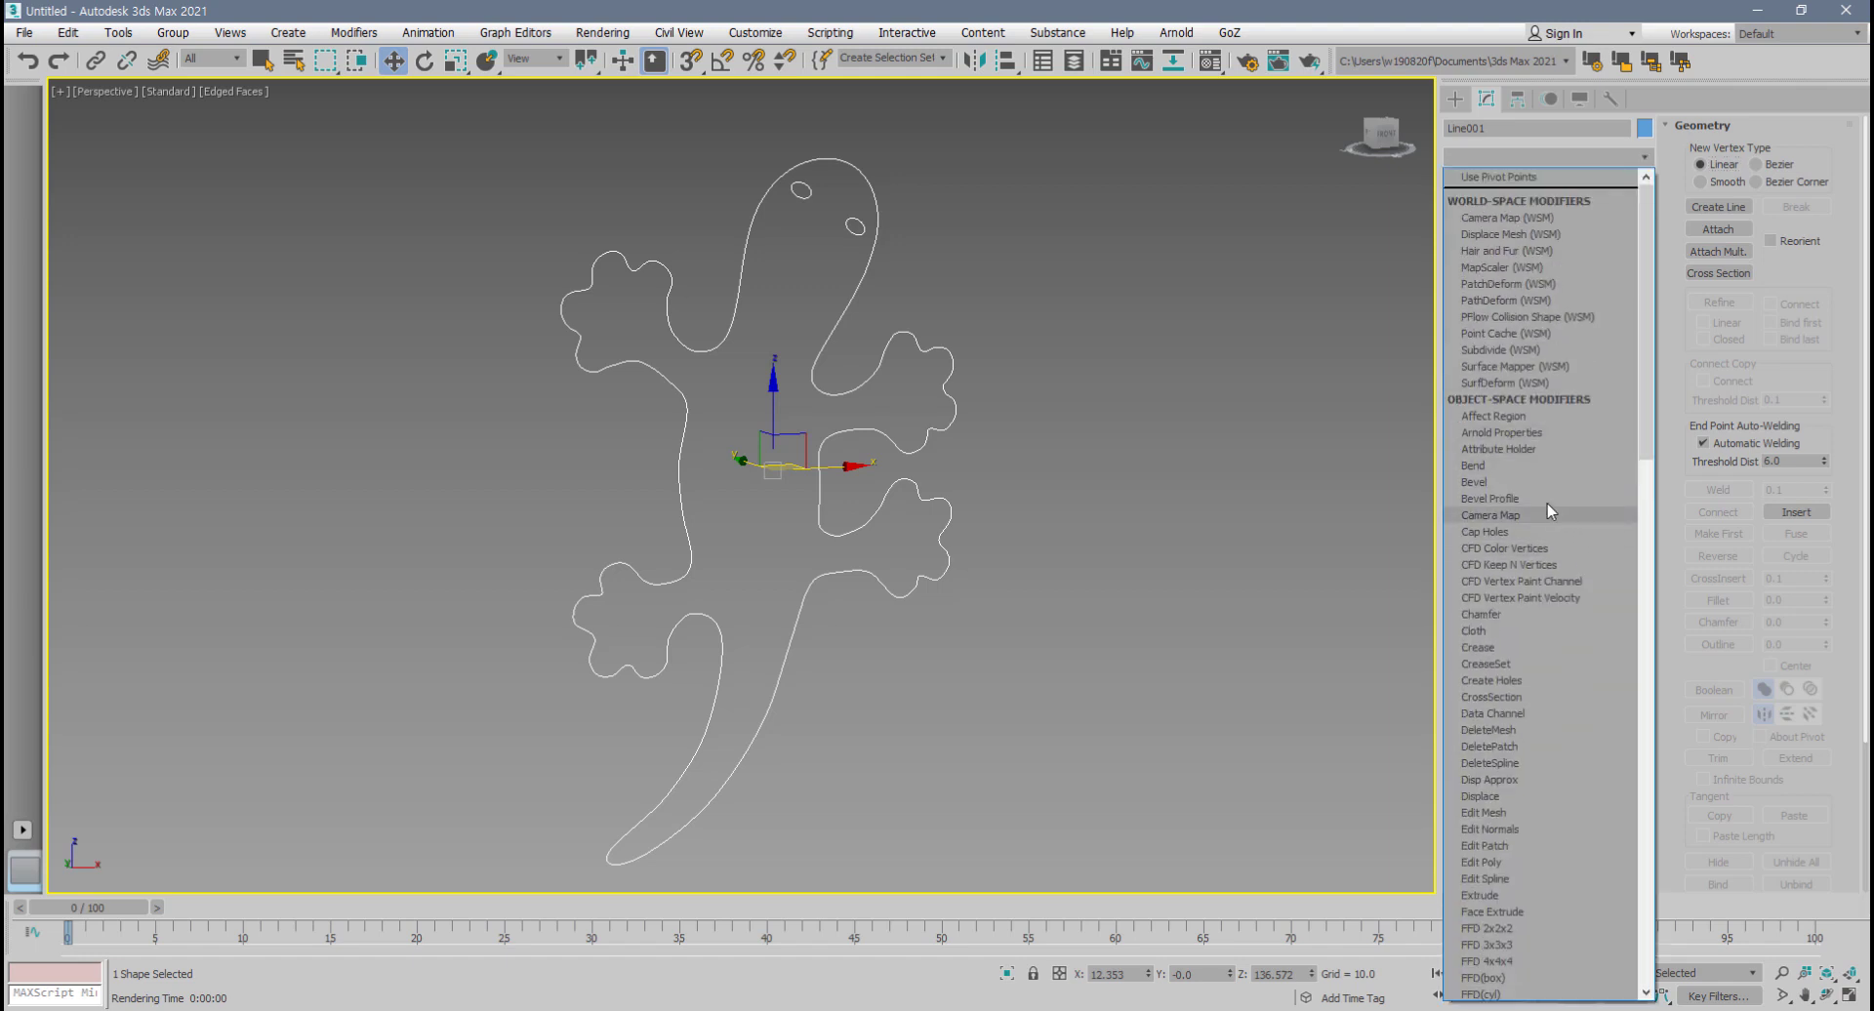
left_click(1507, 480)
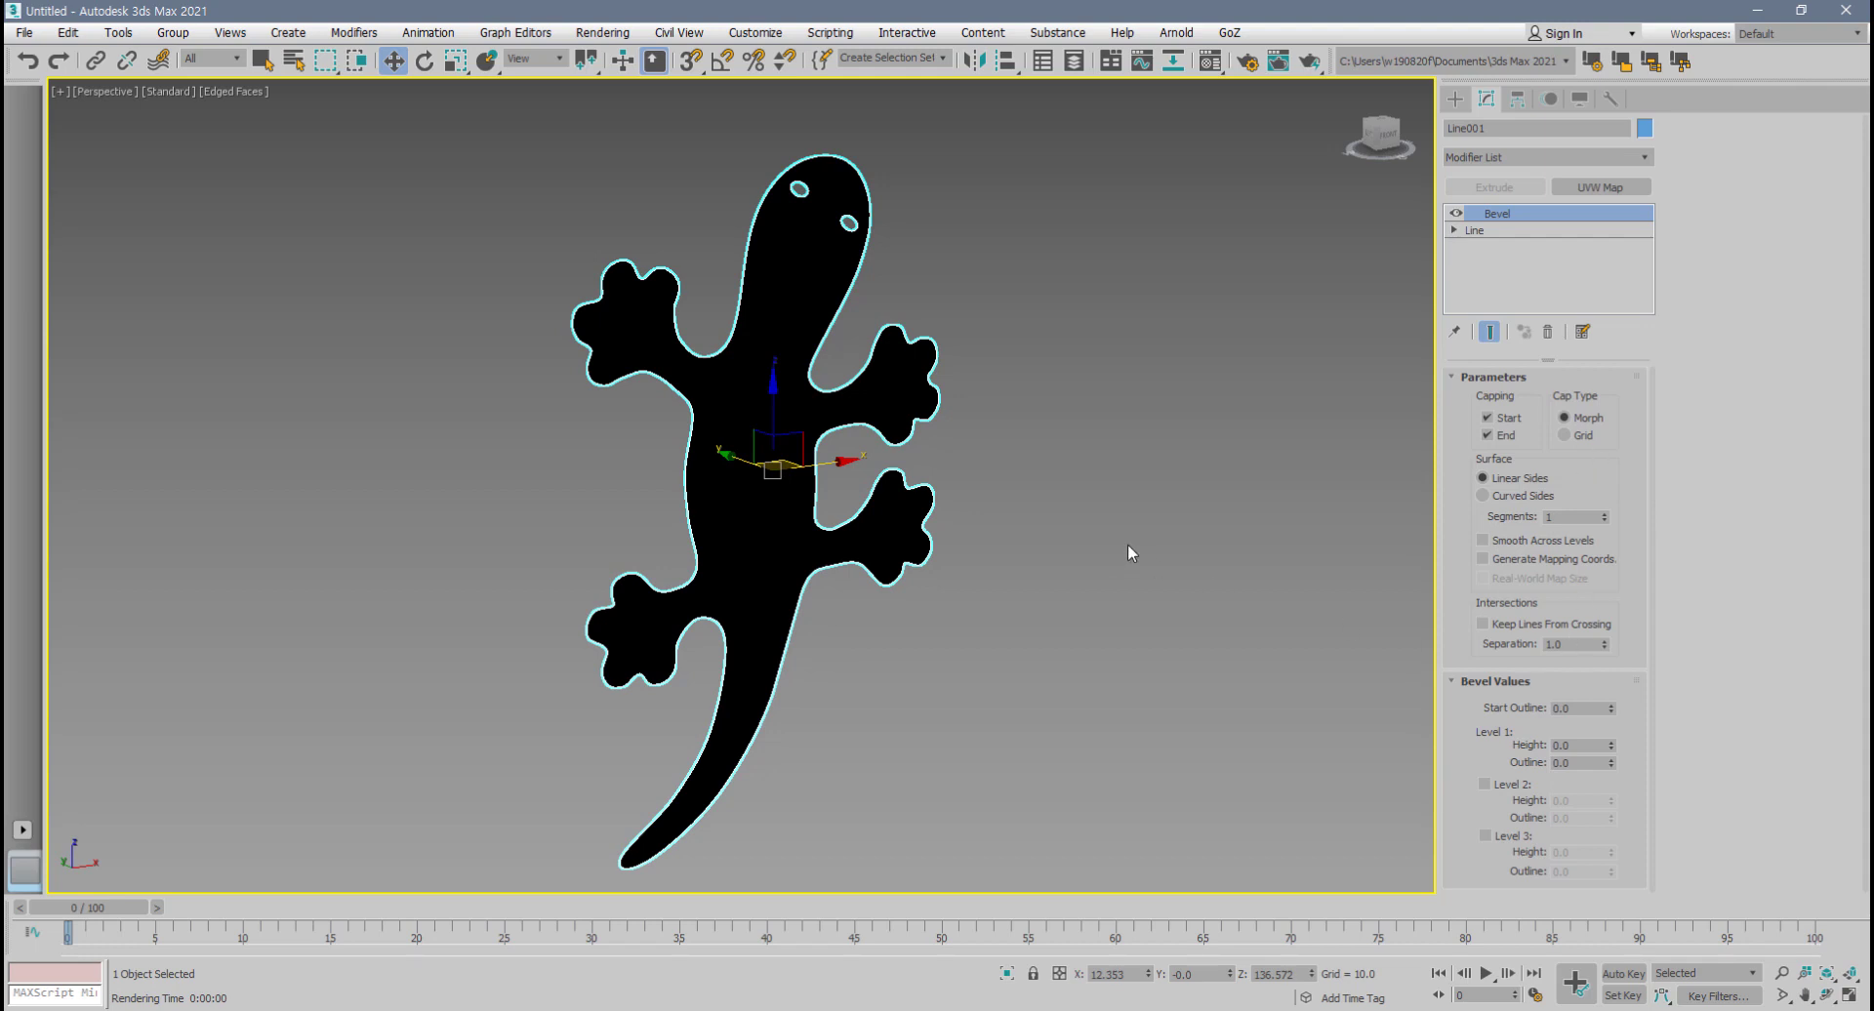
middle_click_drag(732, 606, 778, 640)
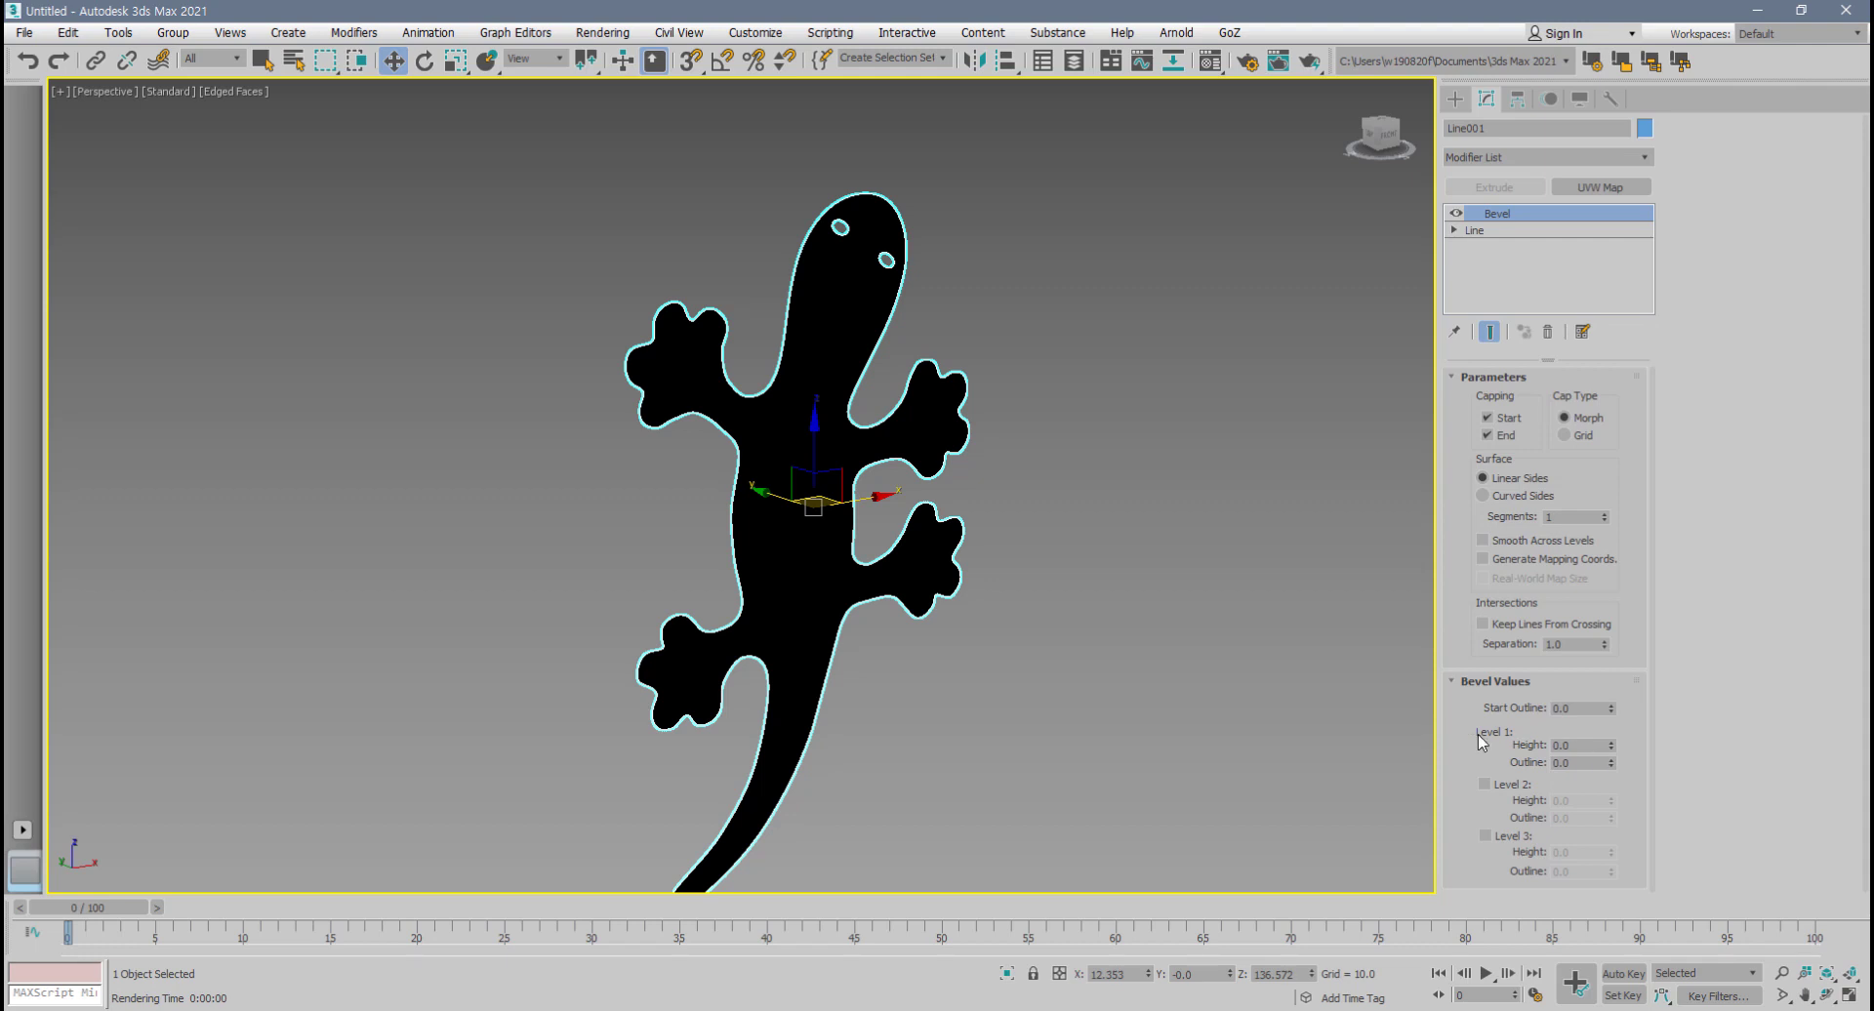
- Set the bevel's Level 1 height to 37.5 to give the lizard thickness
left_click_drag(1611, 745, 1620, 673)
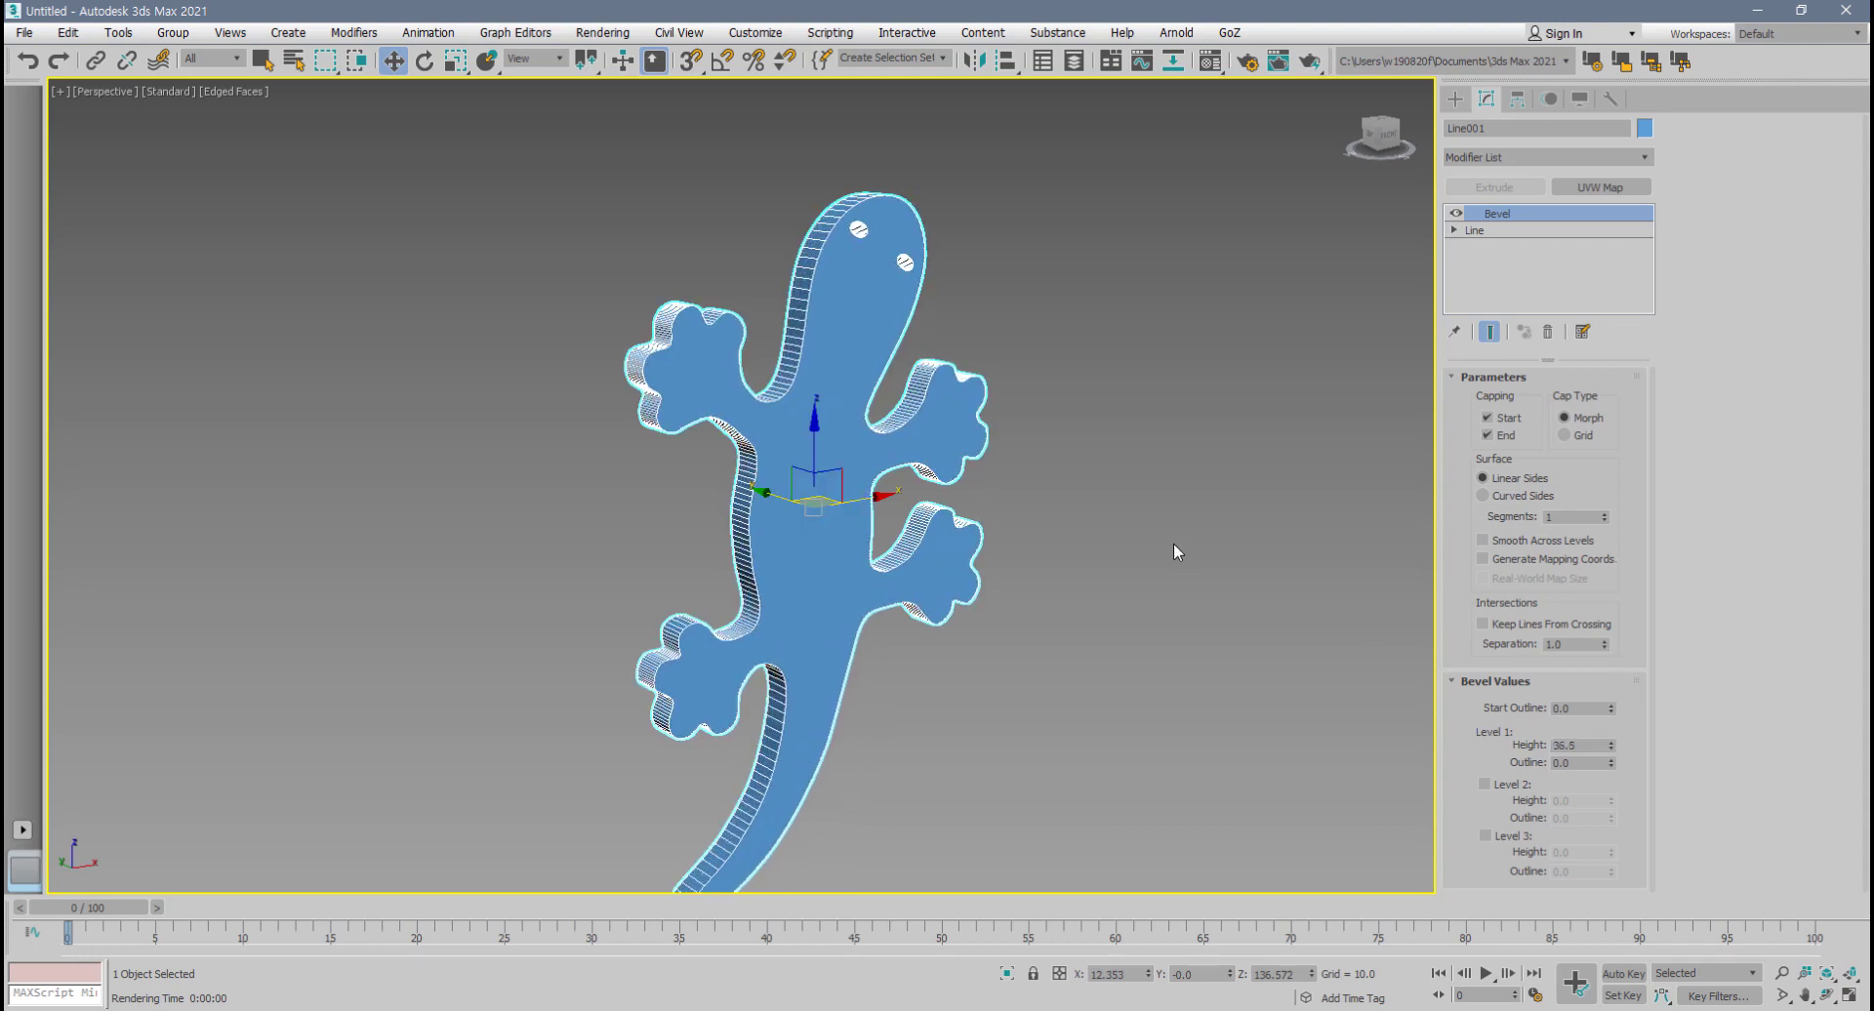
middle_click_drag(959, 517, 1000, 539, "alt")
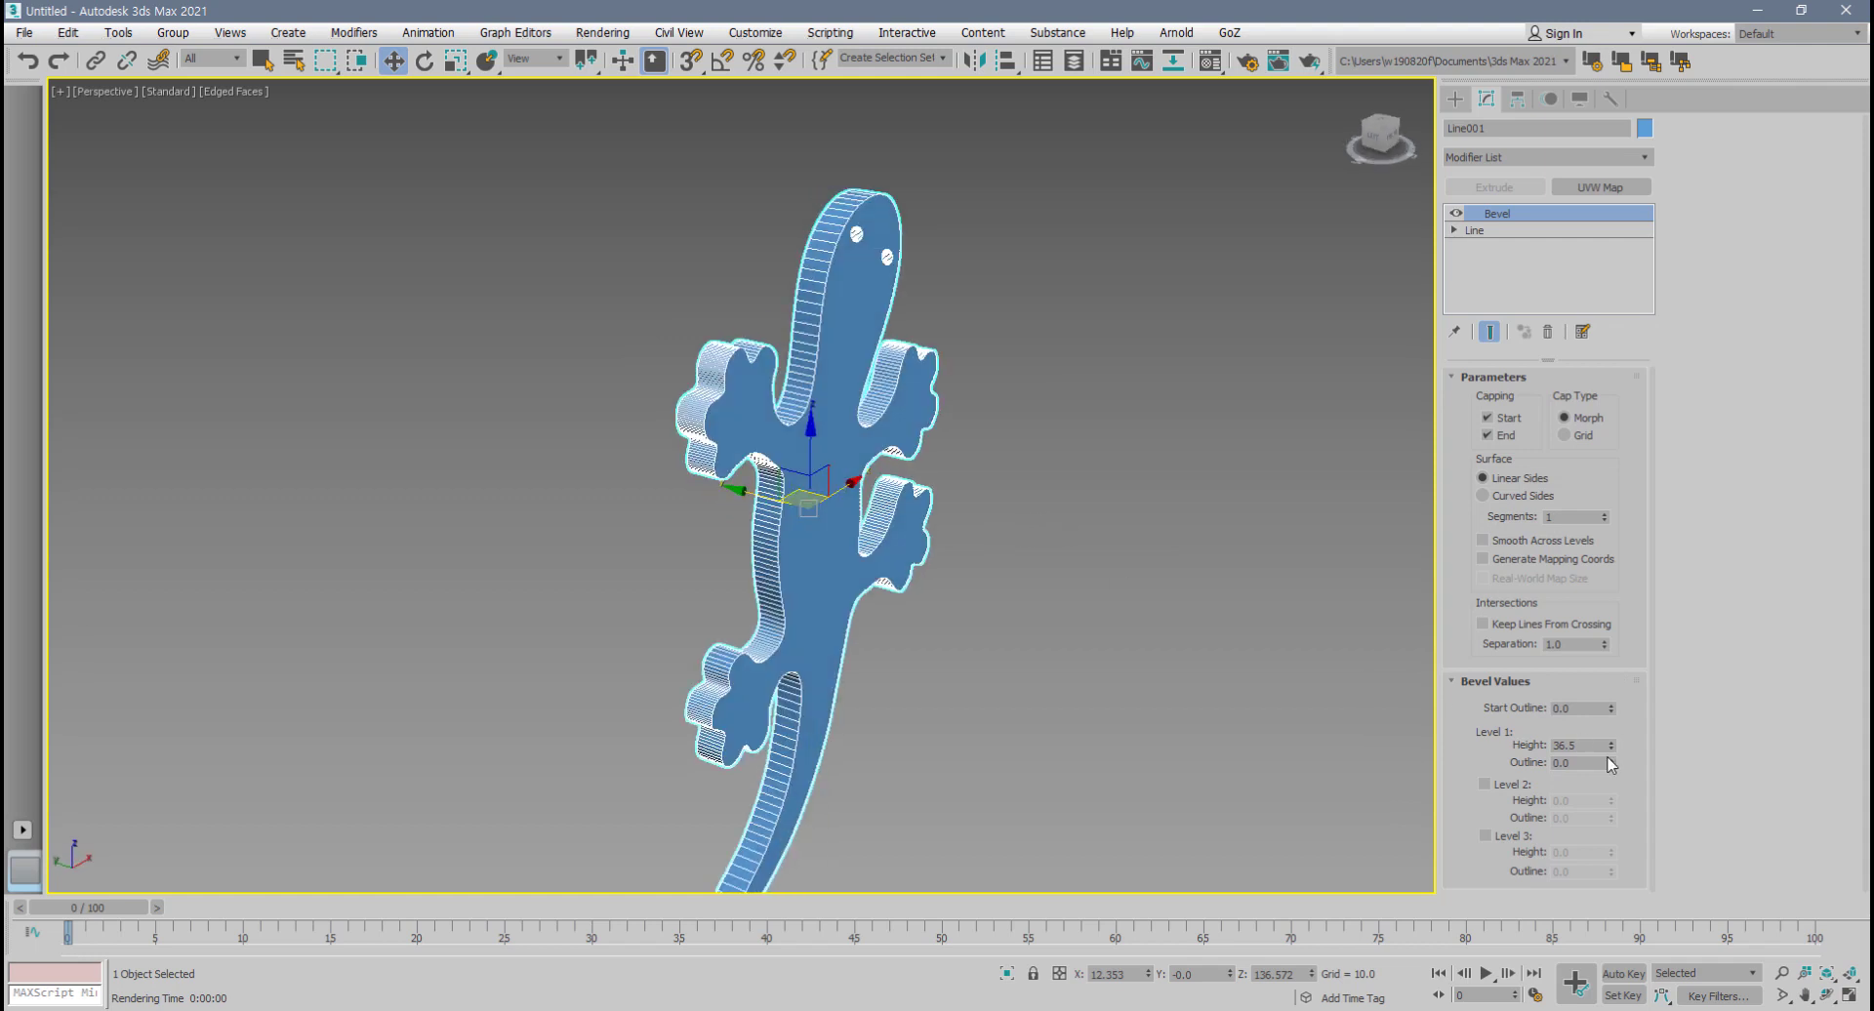
left_click_drag(1611, 747, 1613, 734)
scroll(1025, 628, "up", 4)
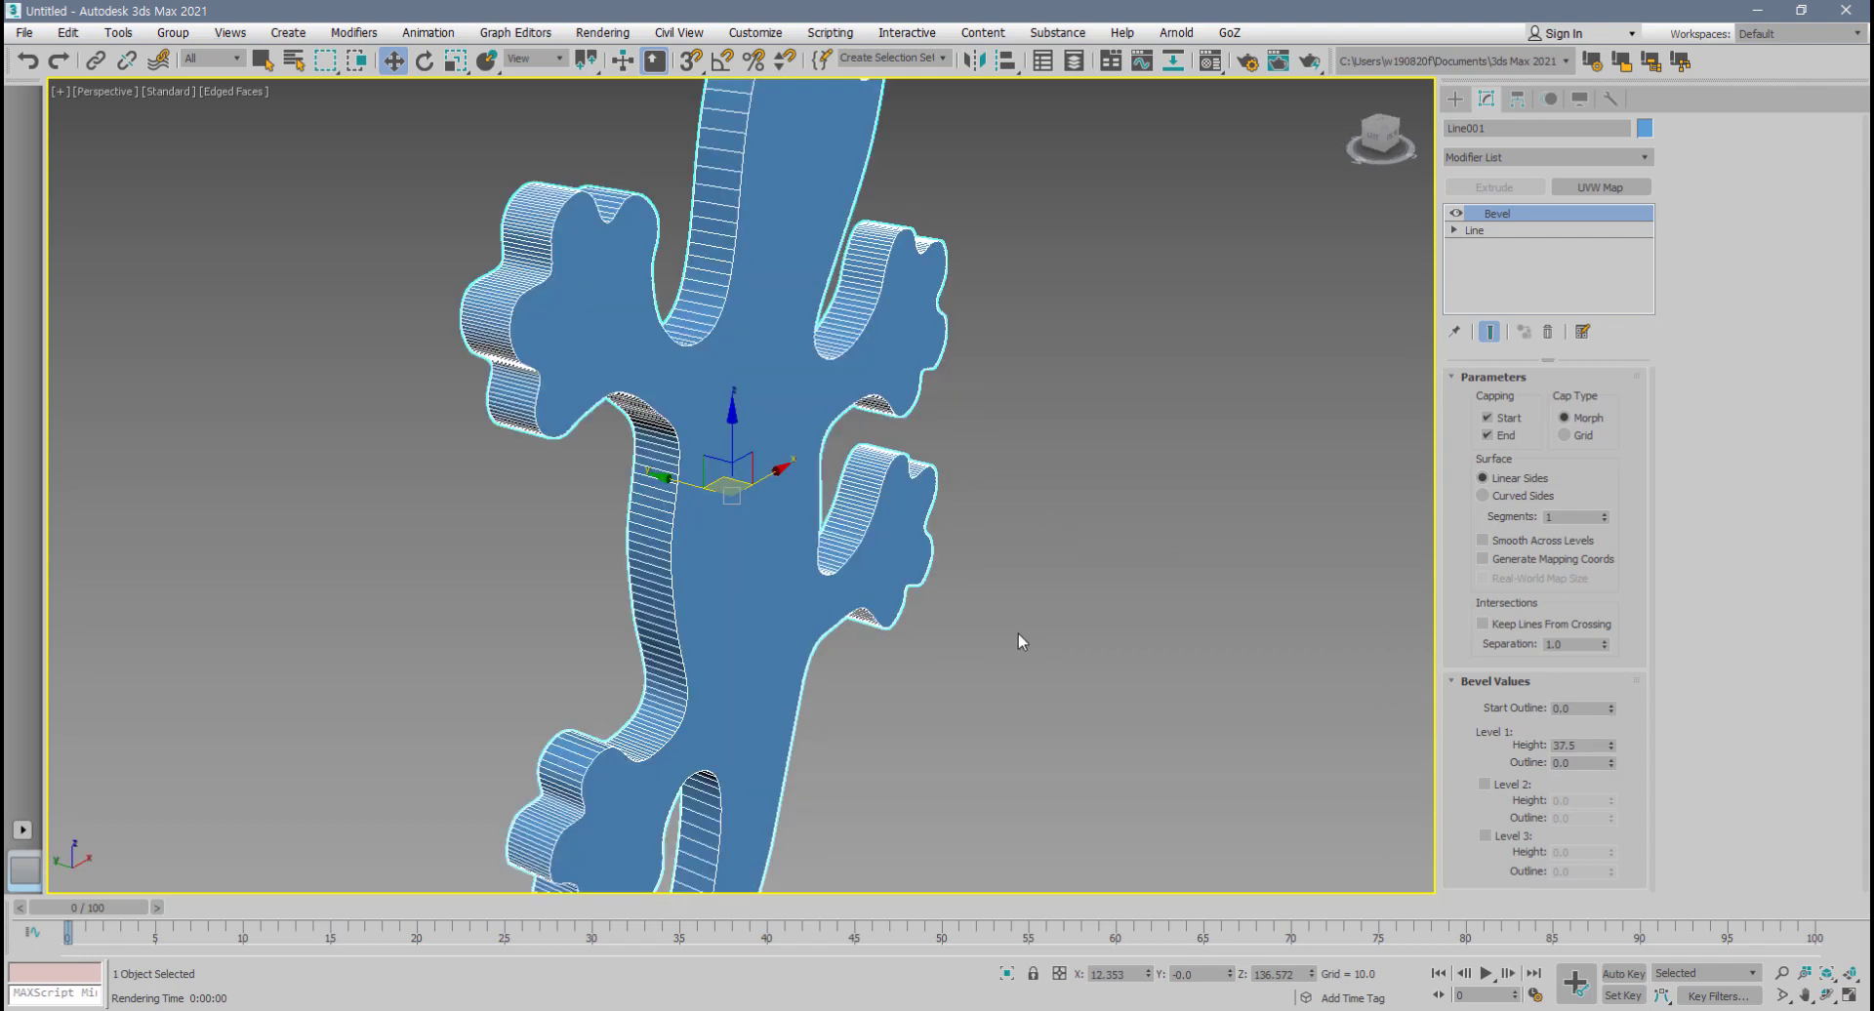
- Enable bevel Level 2 with a height of 7.0 and an outline of -6.2 to chamfer the front edges
left_click(1485, 785)
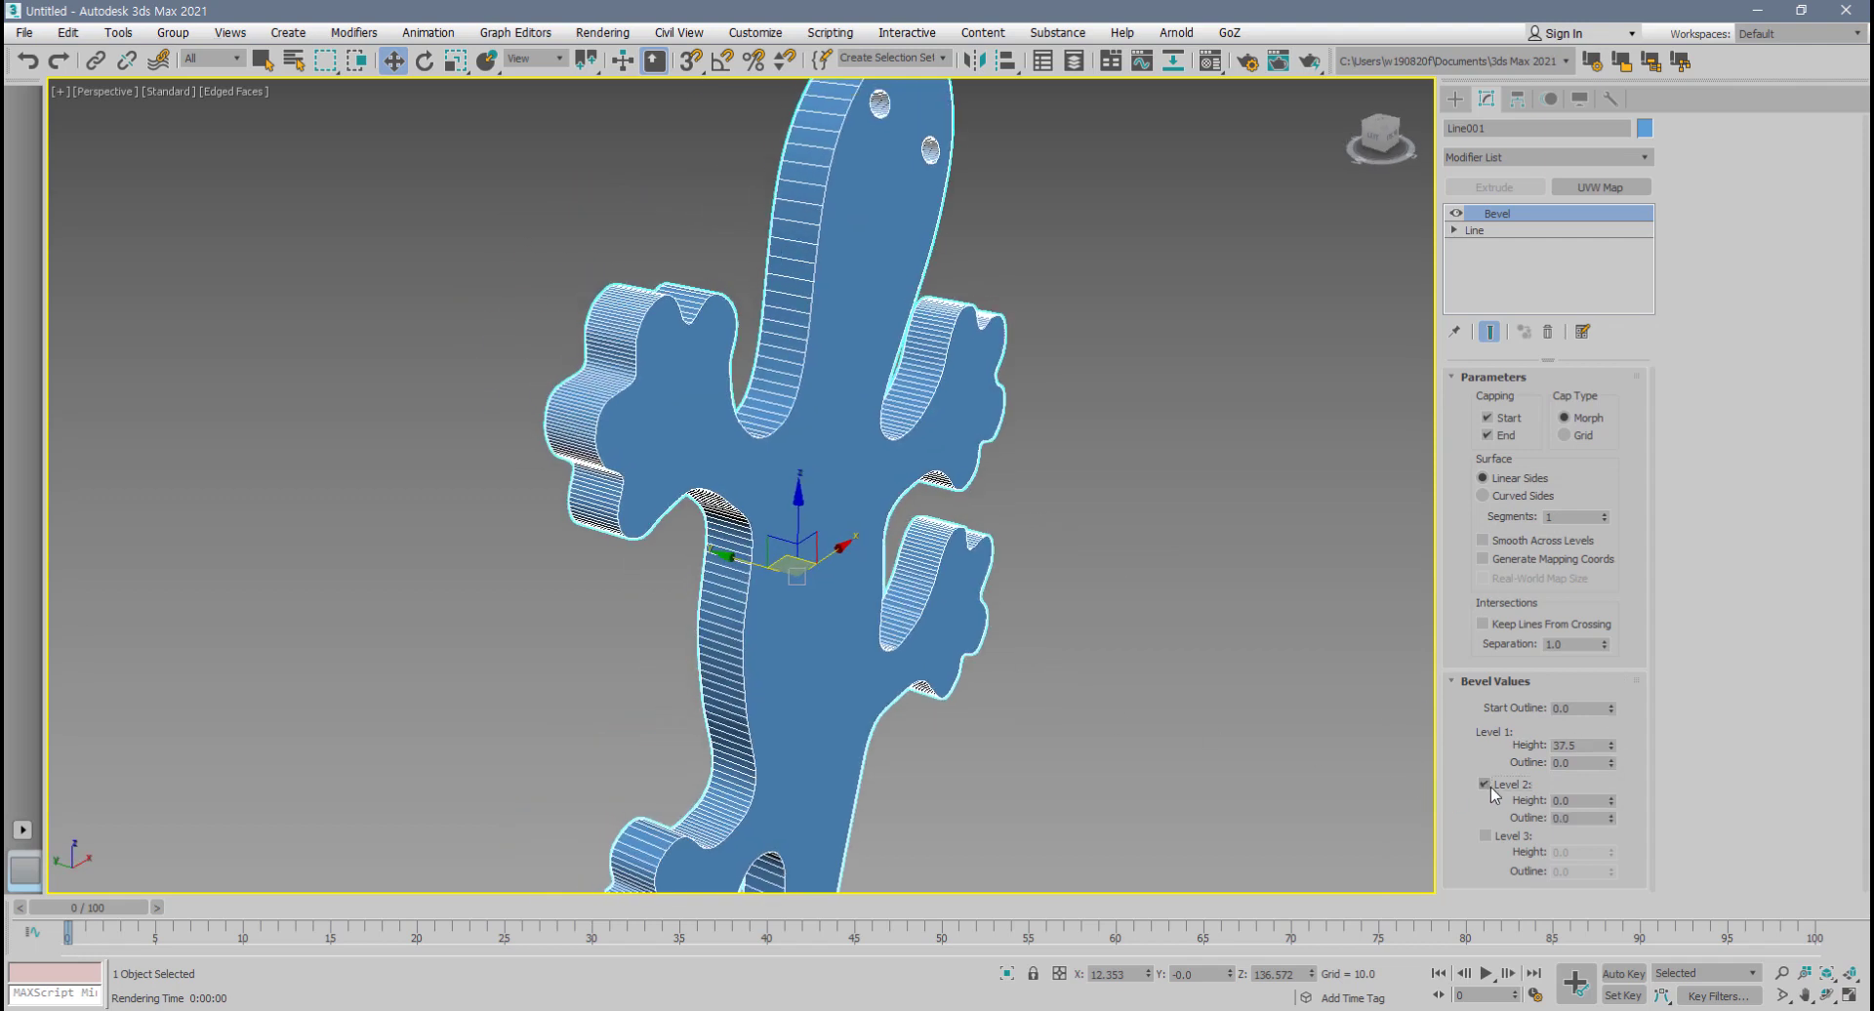
middle_click_drag(1221, 740, 1227, 755)
left_click_drag(1612, 809, 1606, 792)
key("F4")
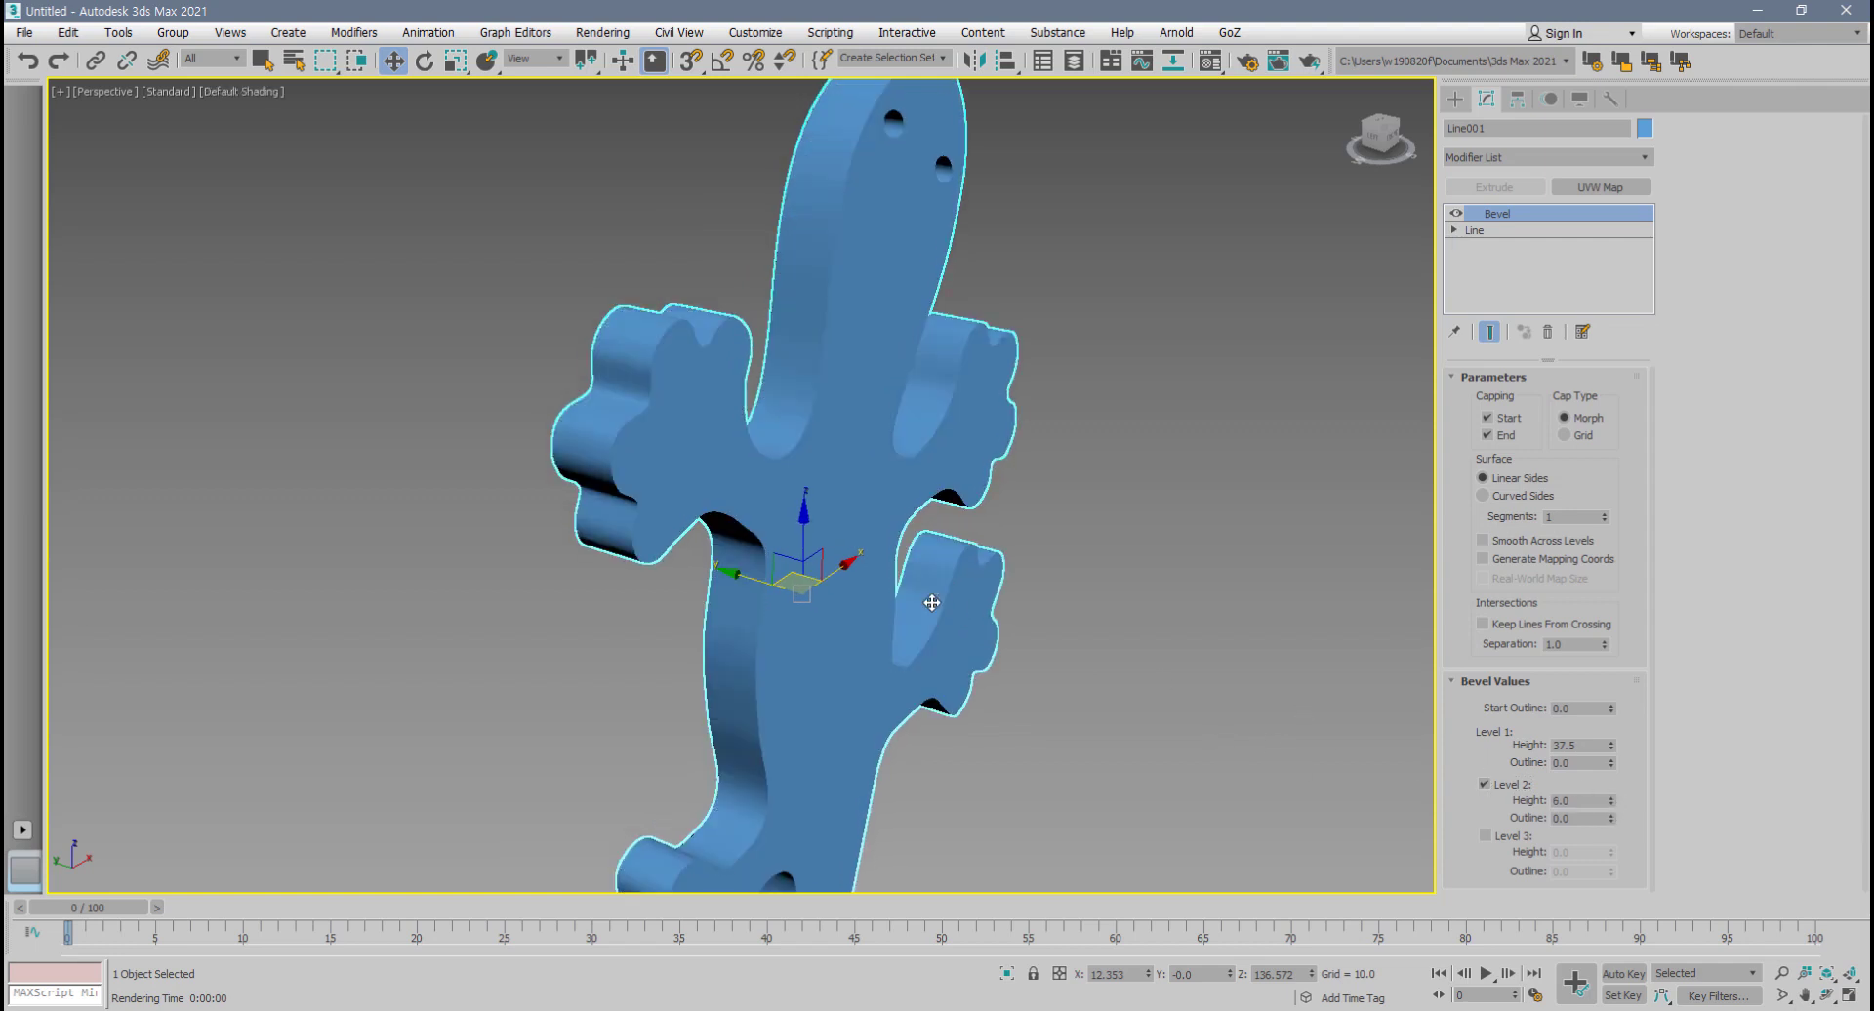
key("F4")
key("F4")
key("F4")
key("F4")
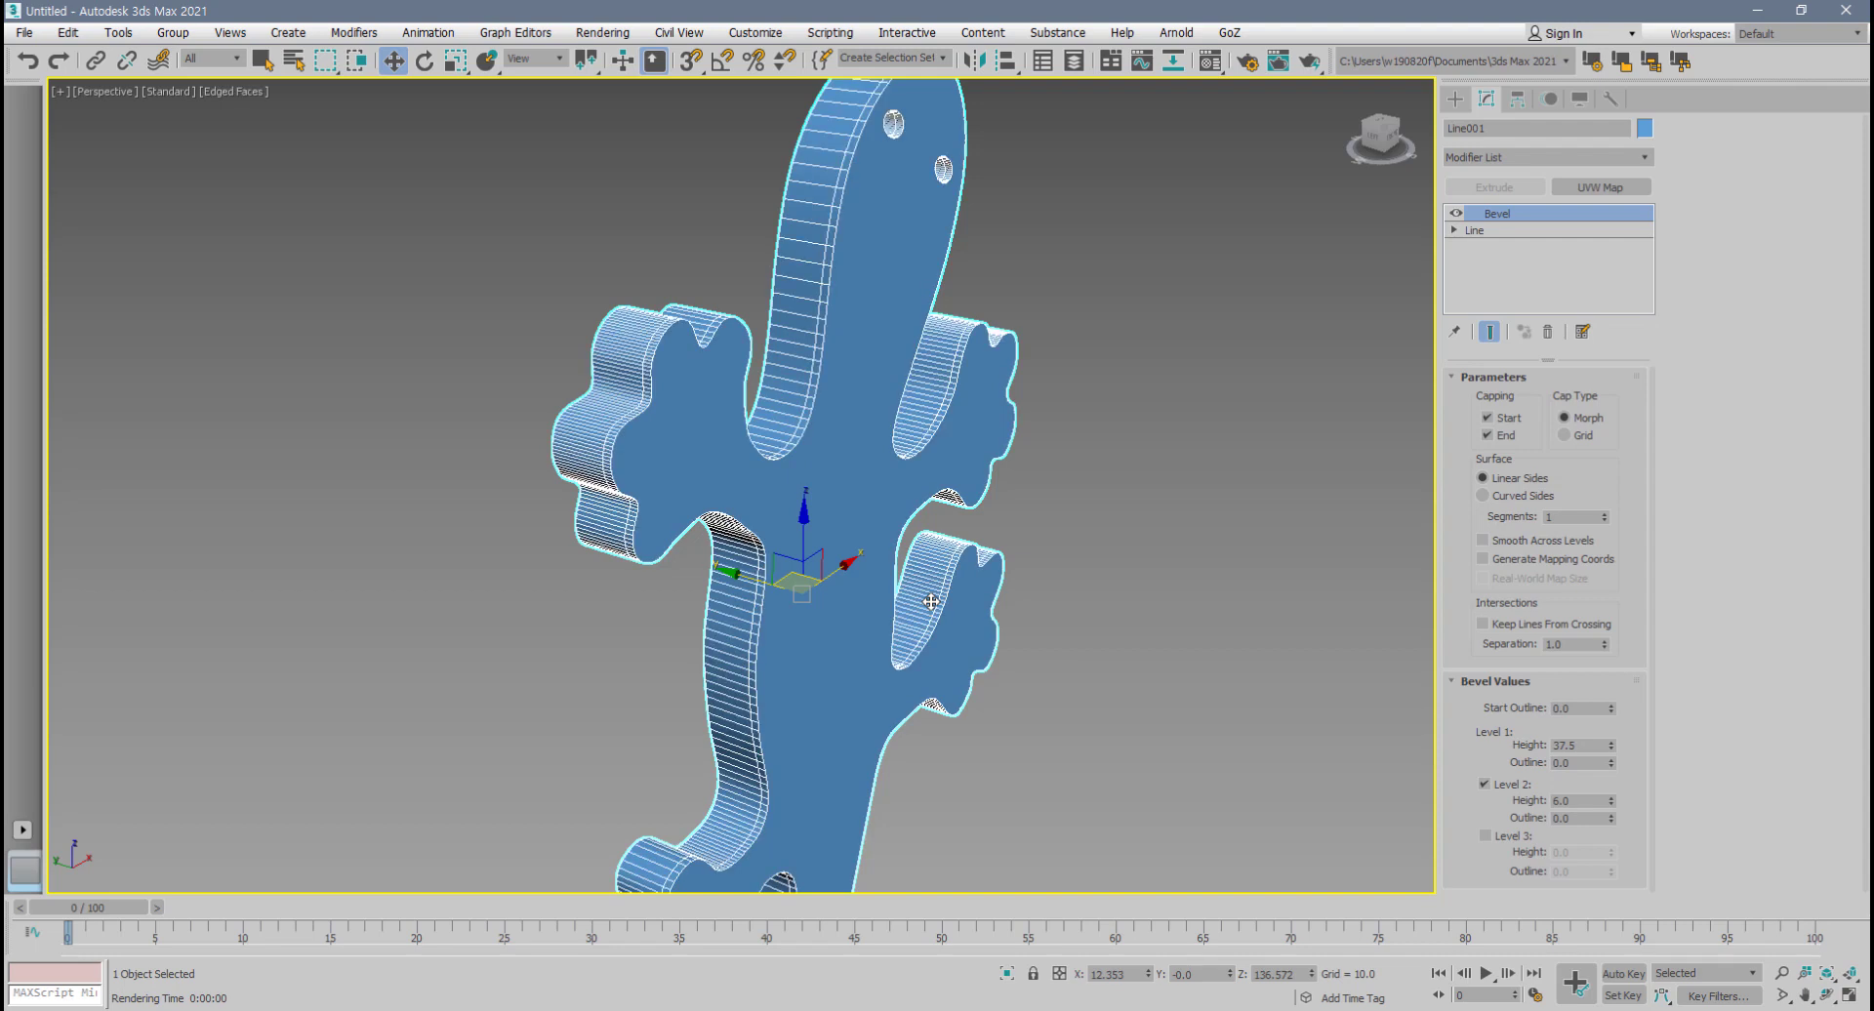
key("F4")
key("F4")
key("F4")
left_click_drag(1617, 804, 1618, 859)
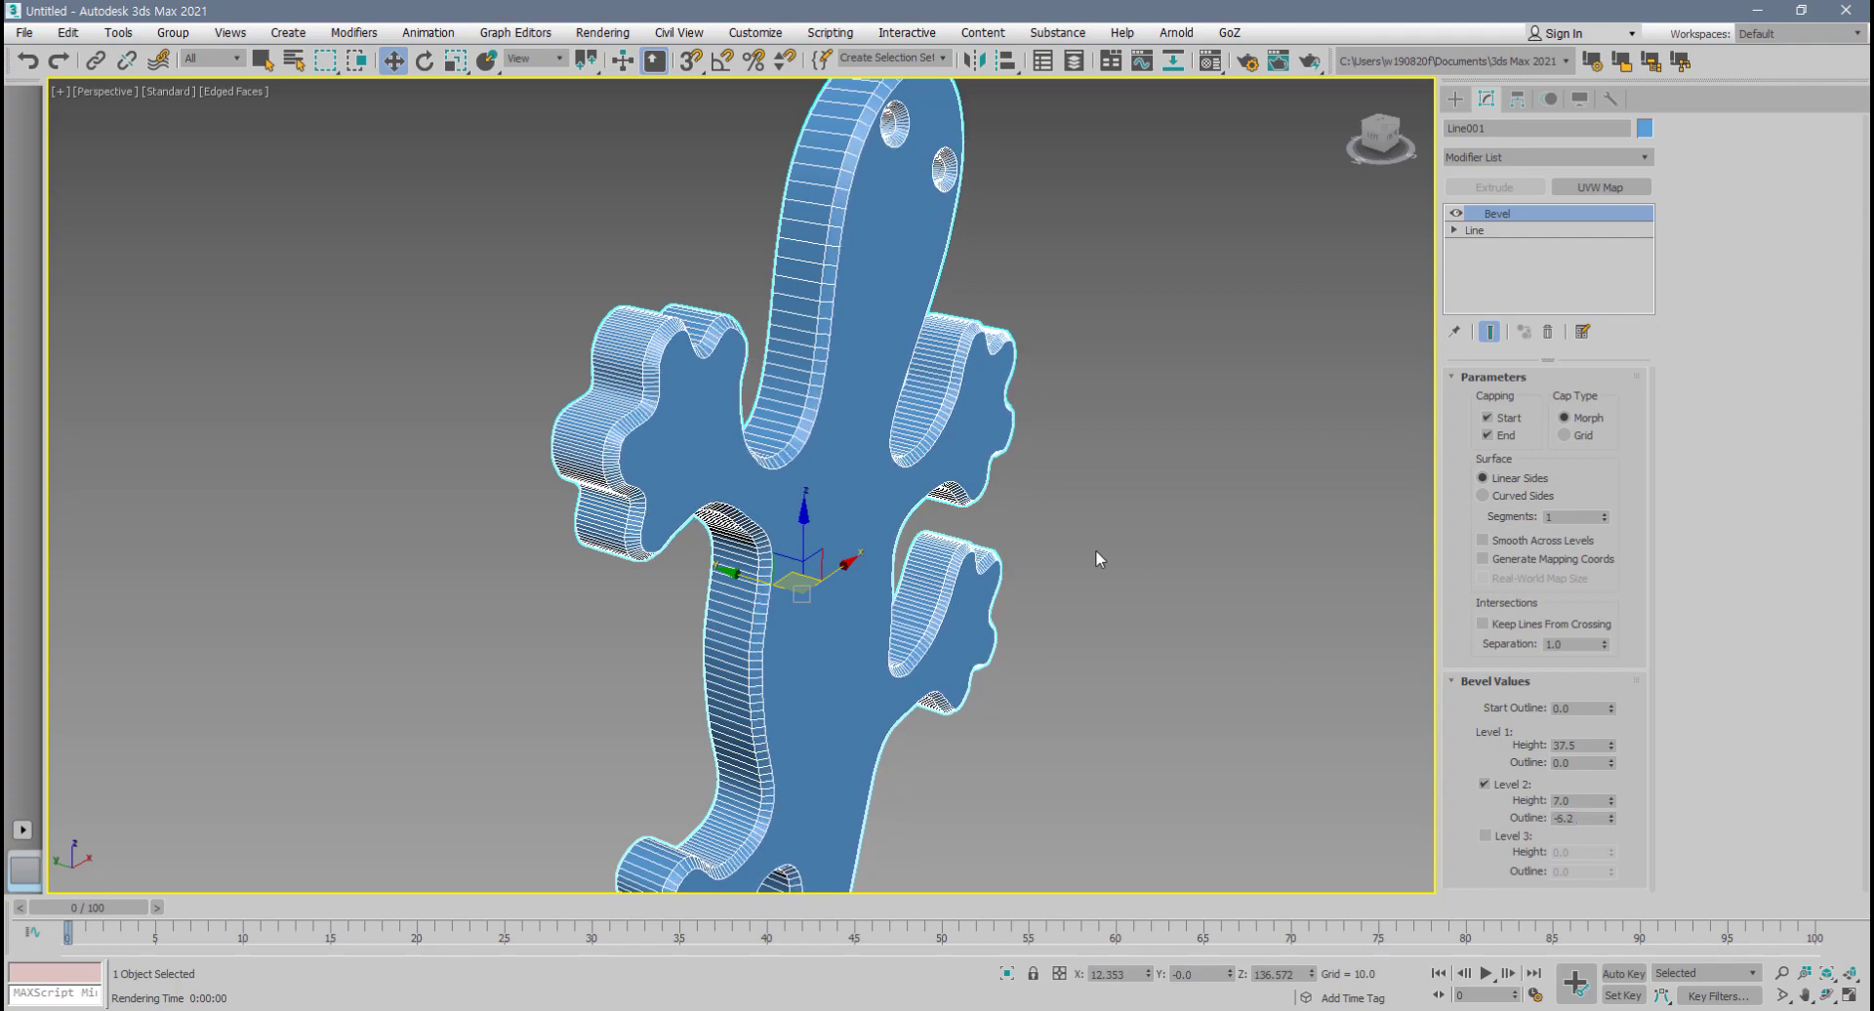
mouse_move(1095, 549)
middle_mouse_down("alt")
mouse_move(922, 632)
mouse_move(860, 546)
mouse_move(853, 796)
mouse_move(832, 448)
mouse_move(1056, 432)
mouse_move(1061, 537)
middle_mouse_up("alt")
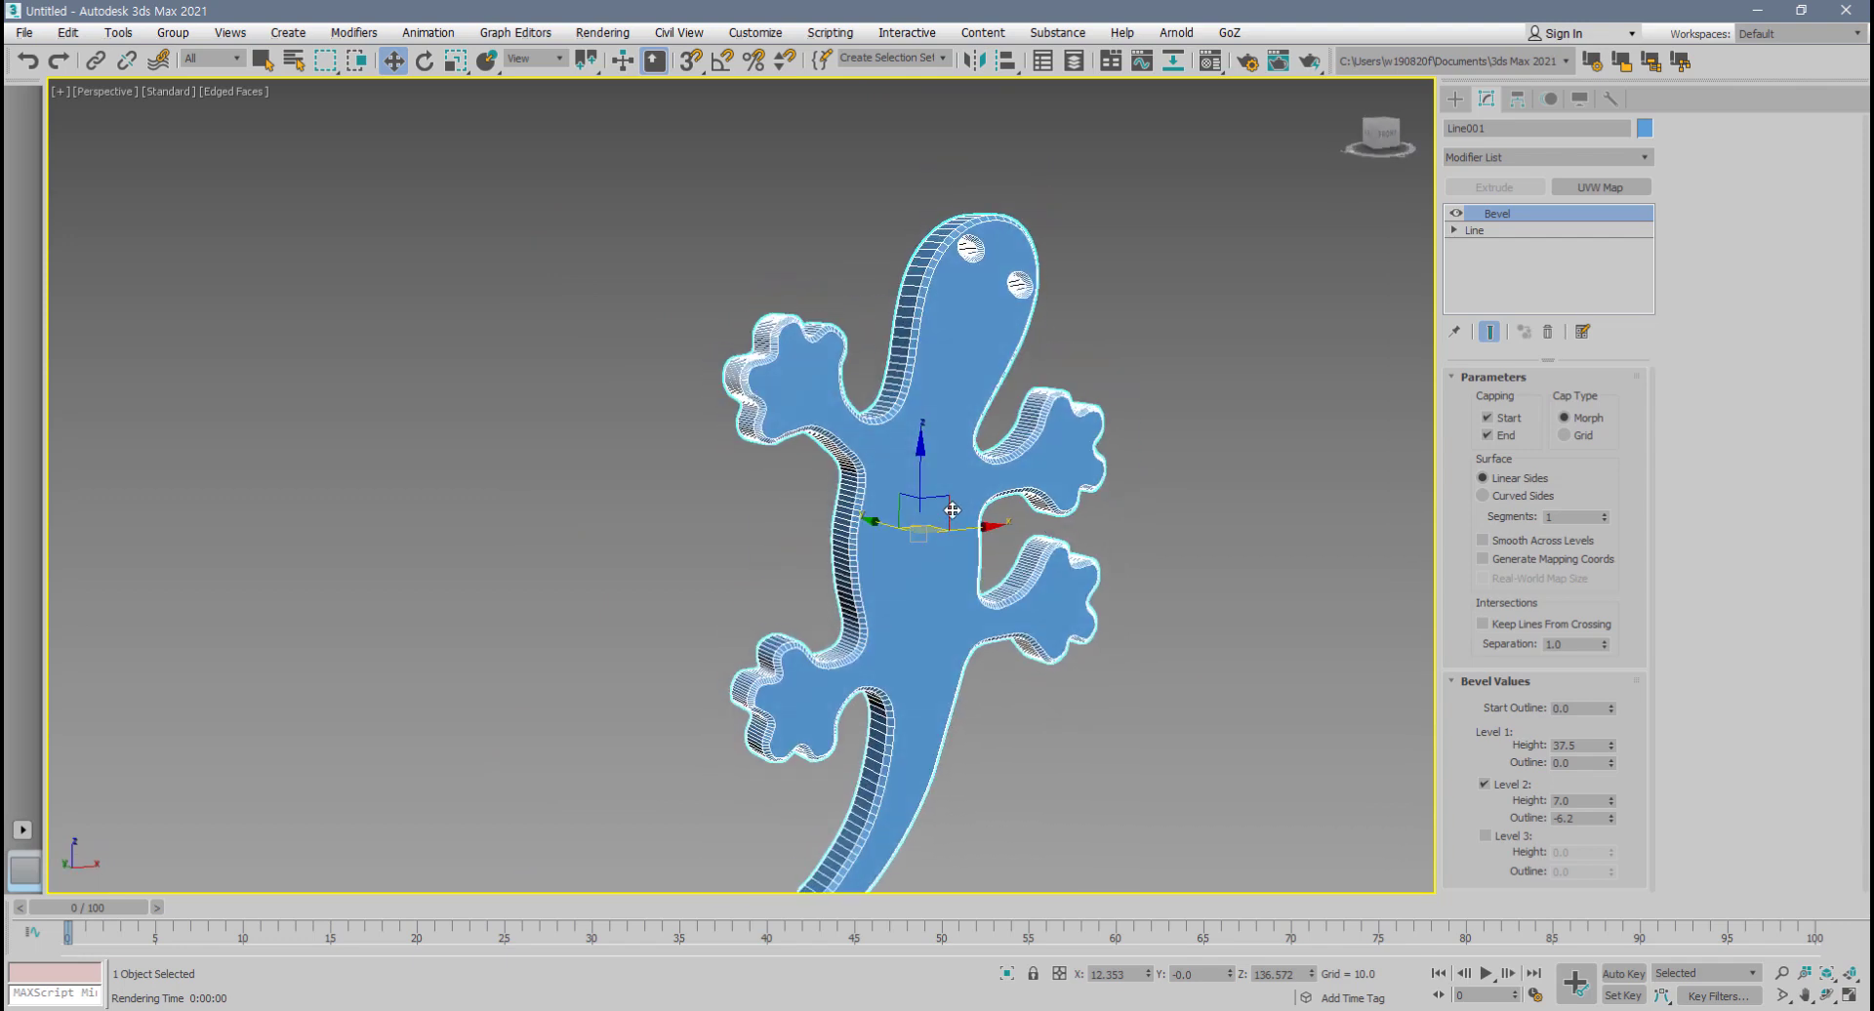
scroll(918, 561, "up", 5)
middle_click_drag(890, 598, 876, 597)
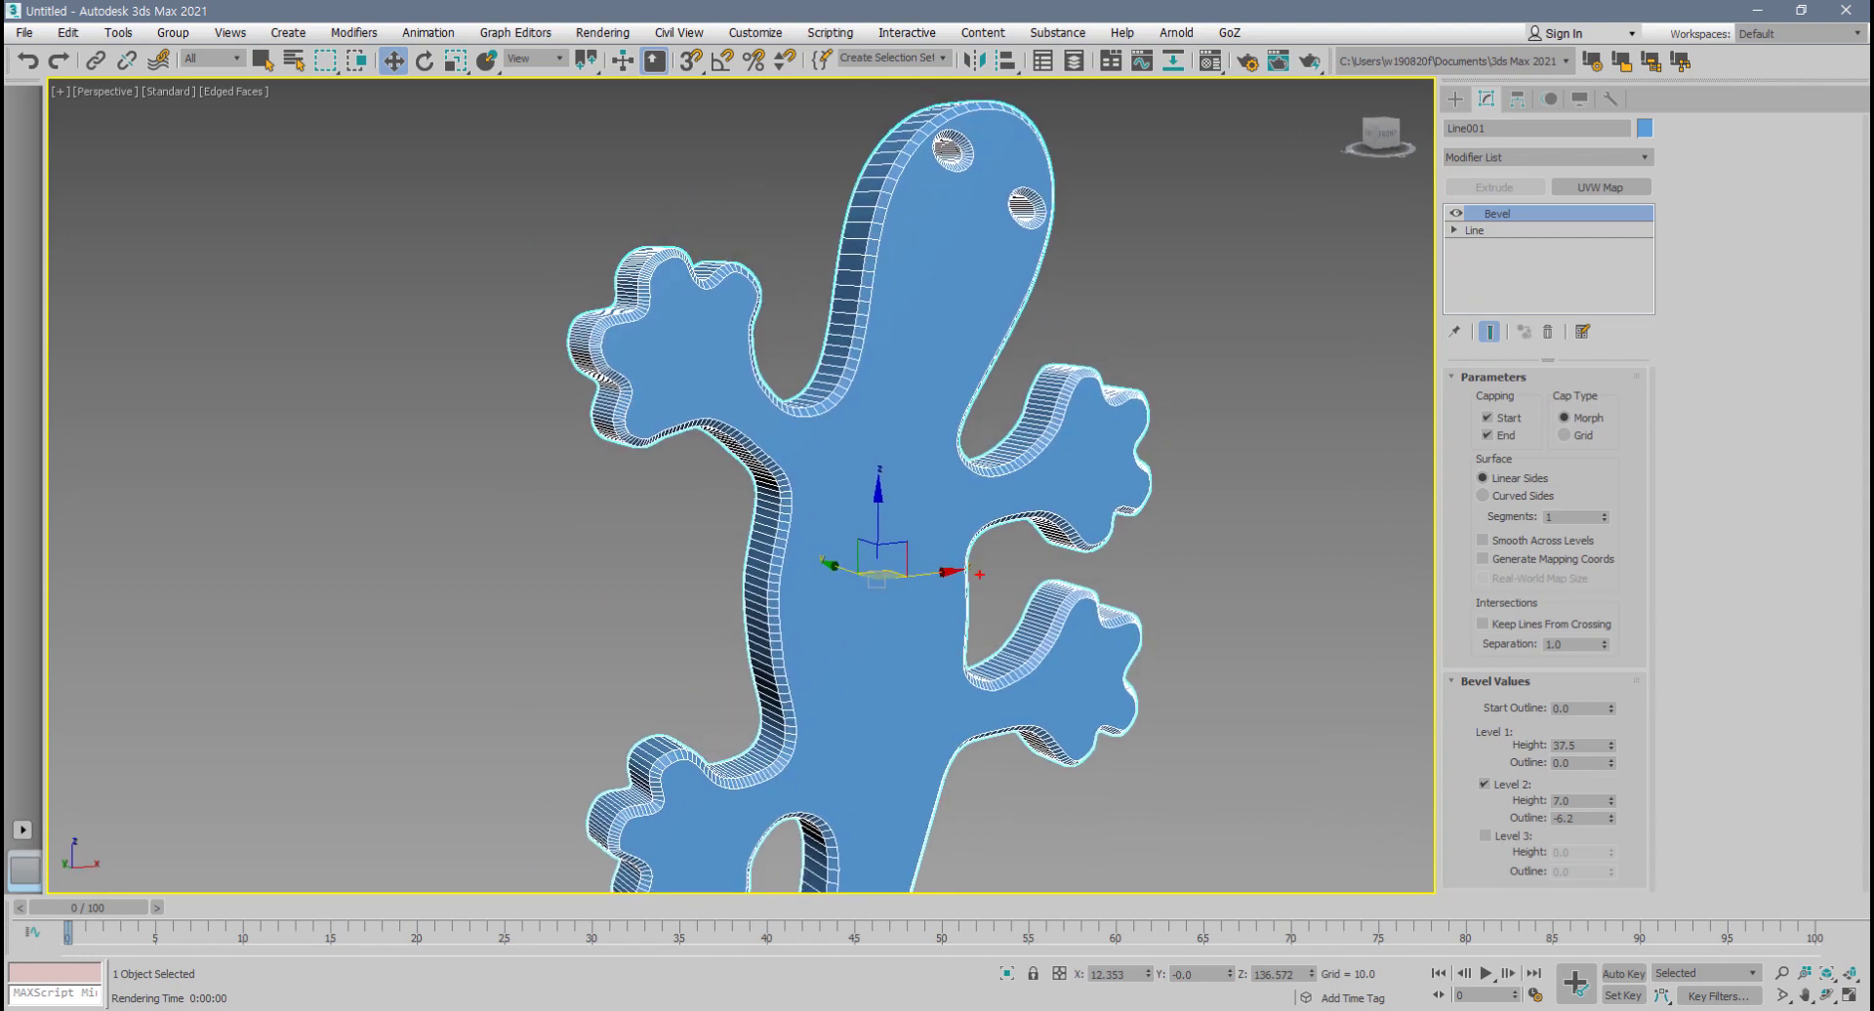
mouse_move(968, 578)
left_mouse_down()
mouse_move(825, 636)
mouse_move(761, 618)
left_mouse_up()
mouse_move(982, 105)
left_mouse_down()
mouse_move(993, 234)
mouse_move(927, 389)
mouse_move(851, 849)
left_mouse_up()
left_click_drag(766, 619, 957, 595)
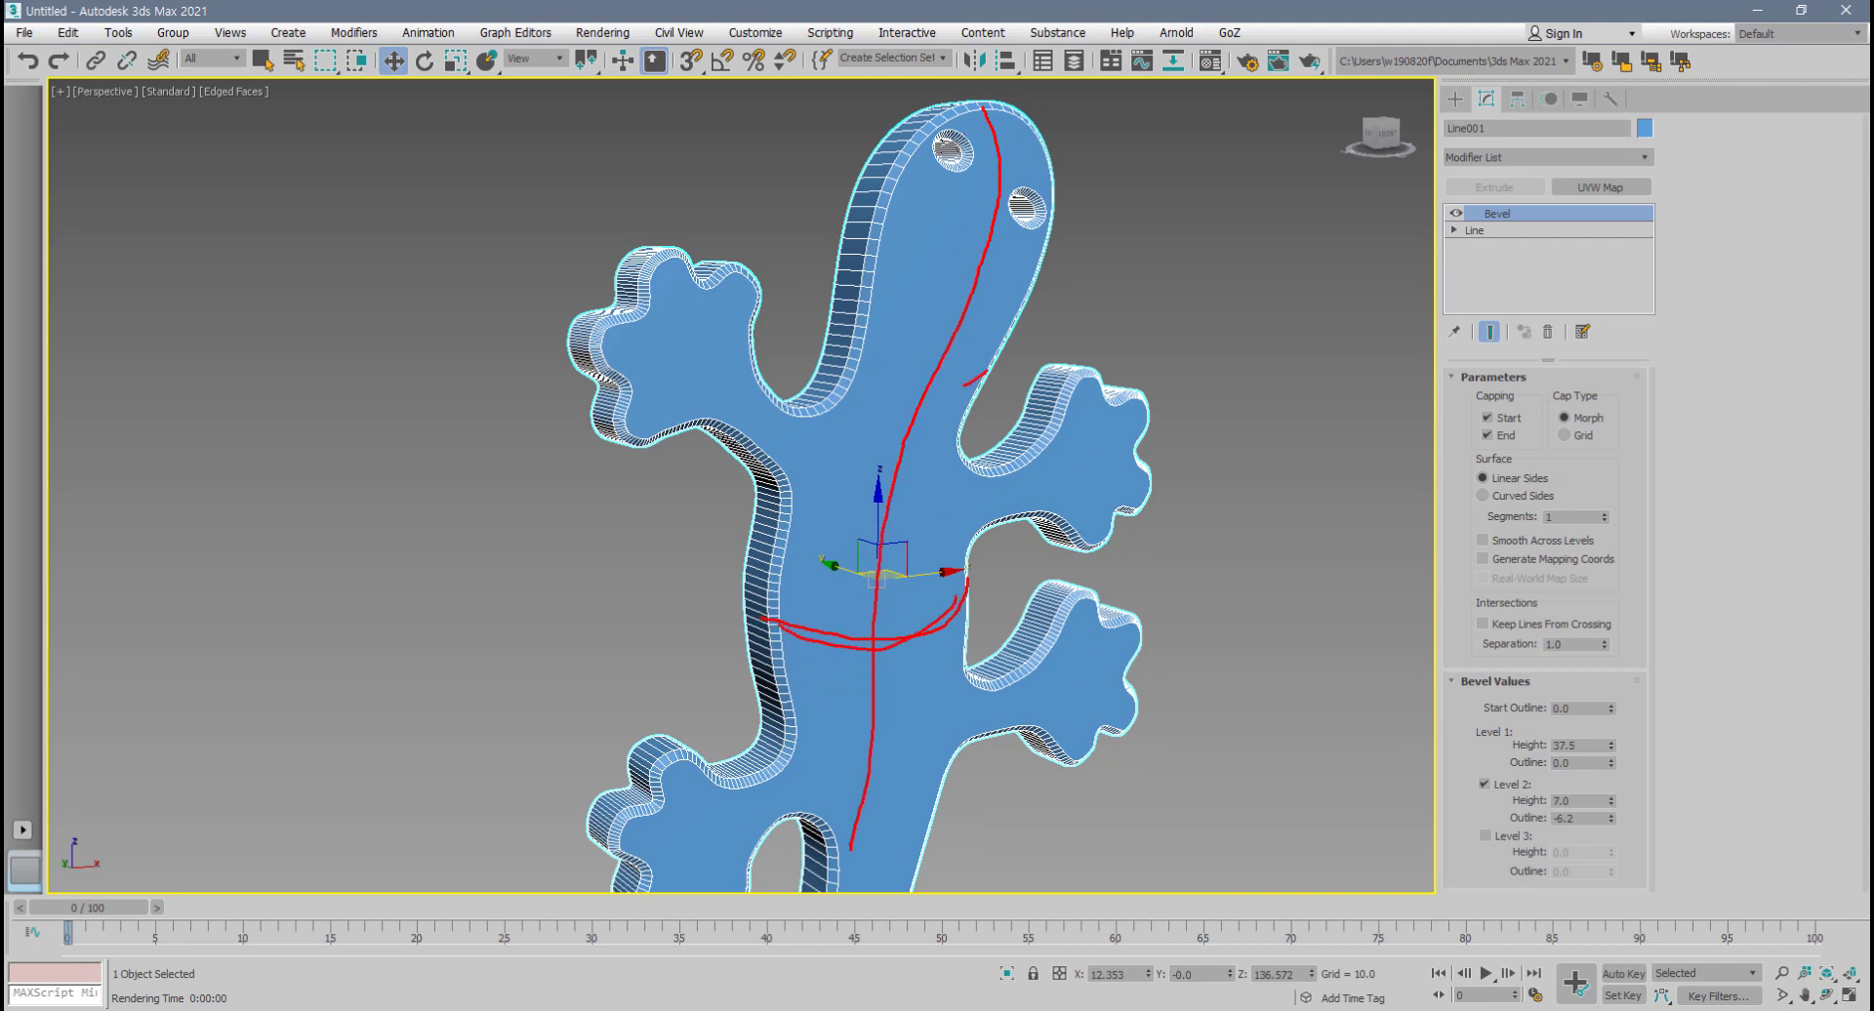
mouse_move(855, 357)
left_mouse_down()
mouse_move(963, 387)
mouse_move(995, 371)
left_mouse_up()
key("Escape")
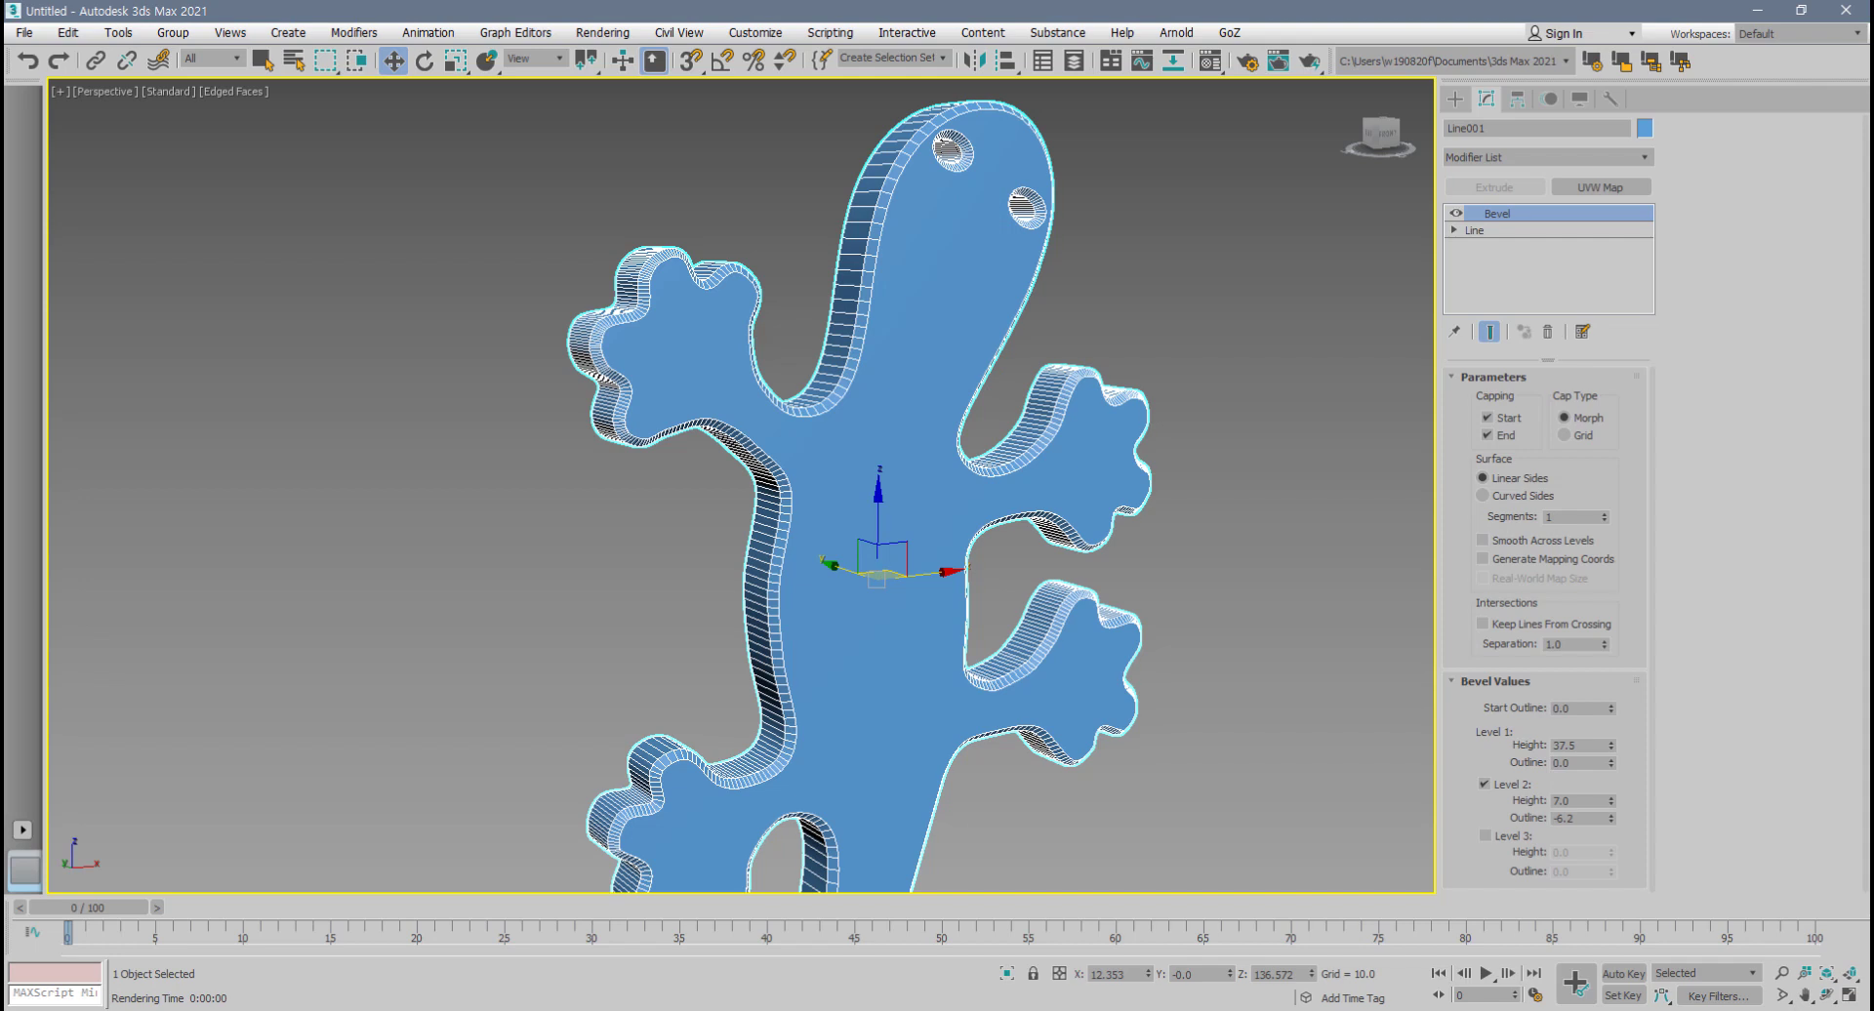
- Try a third bevel level with a height of 13.5 and an outline of -4.8
middle_click_drag(961, 553, 1000, 637, "alt")
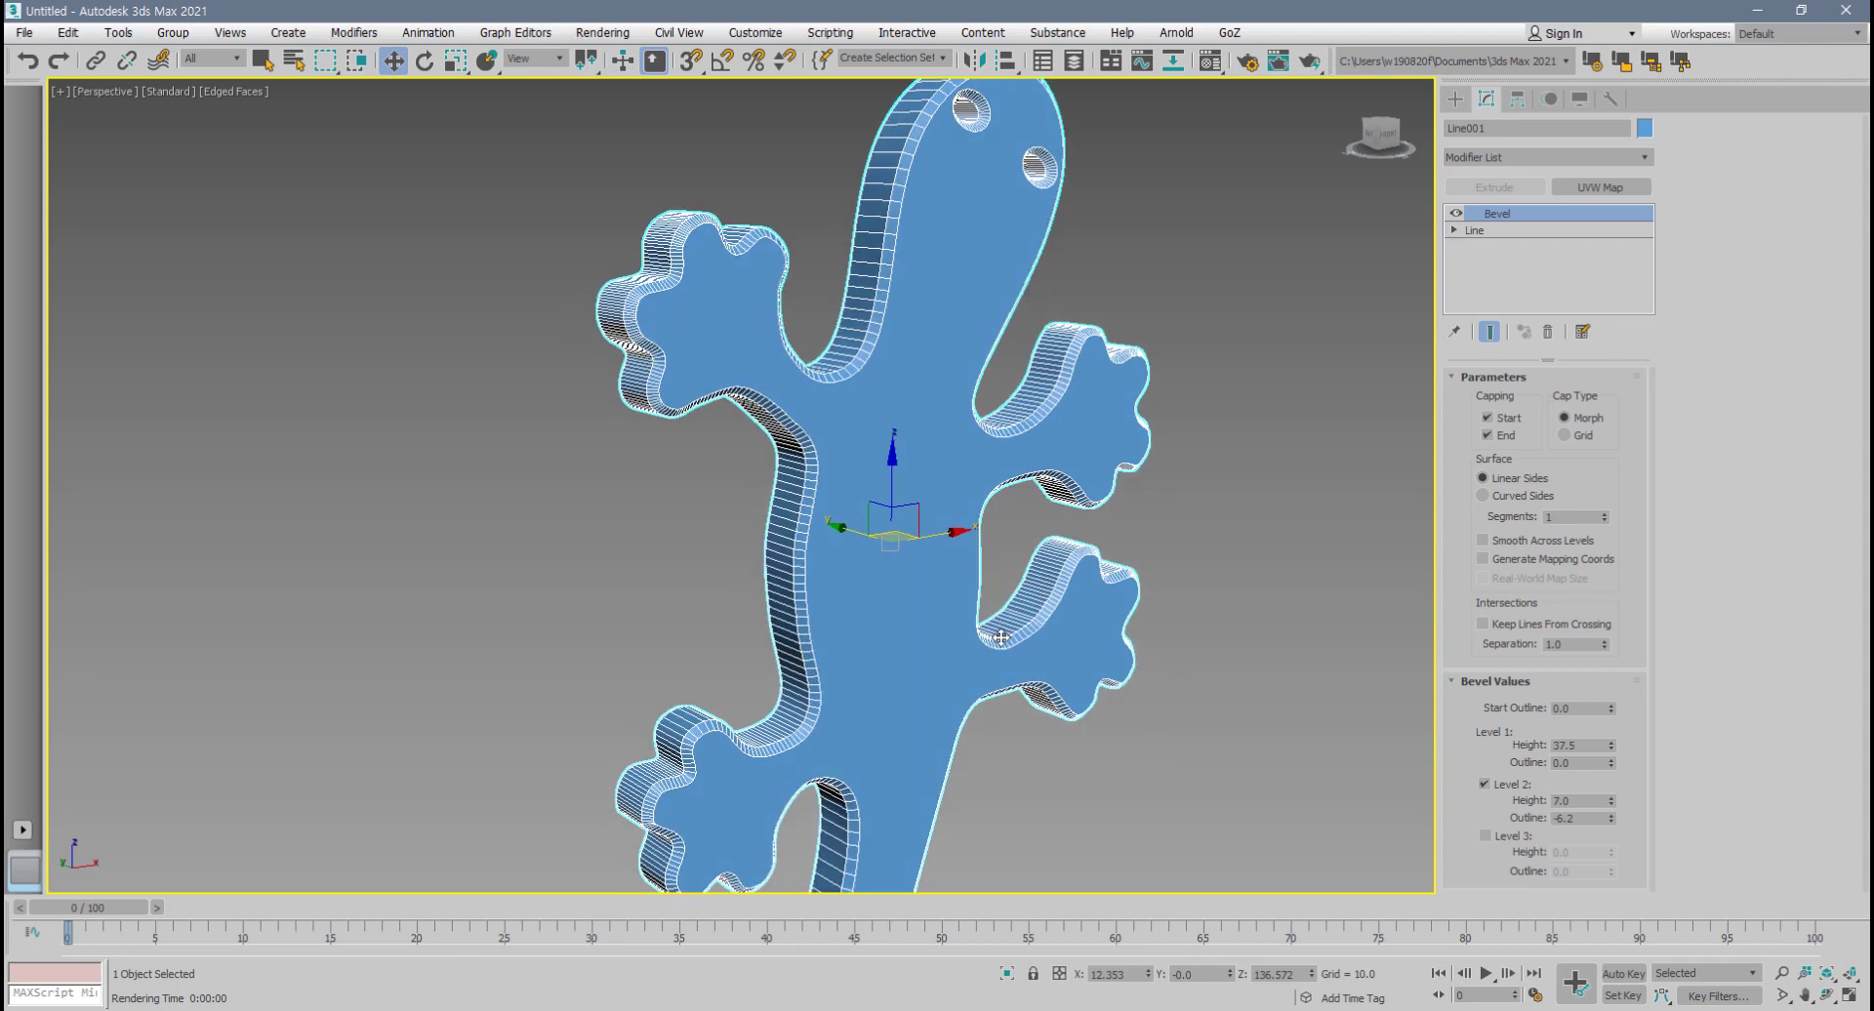
left_click(1486, 836)
left_click_drag(1611, 855, 1607, 961)
middle_click_drag(1190, 715, 1175, 741)
left_click_drag(1615, 879, 1616, 820)
middle_click_drag(1198, 687, 1066, 633, "alt")
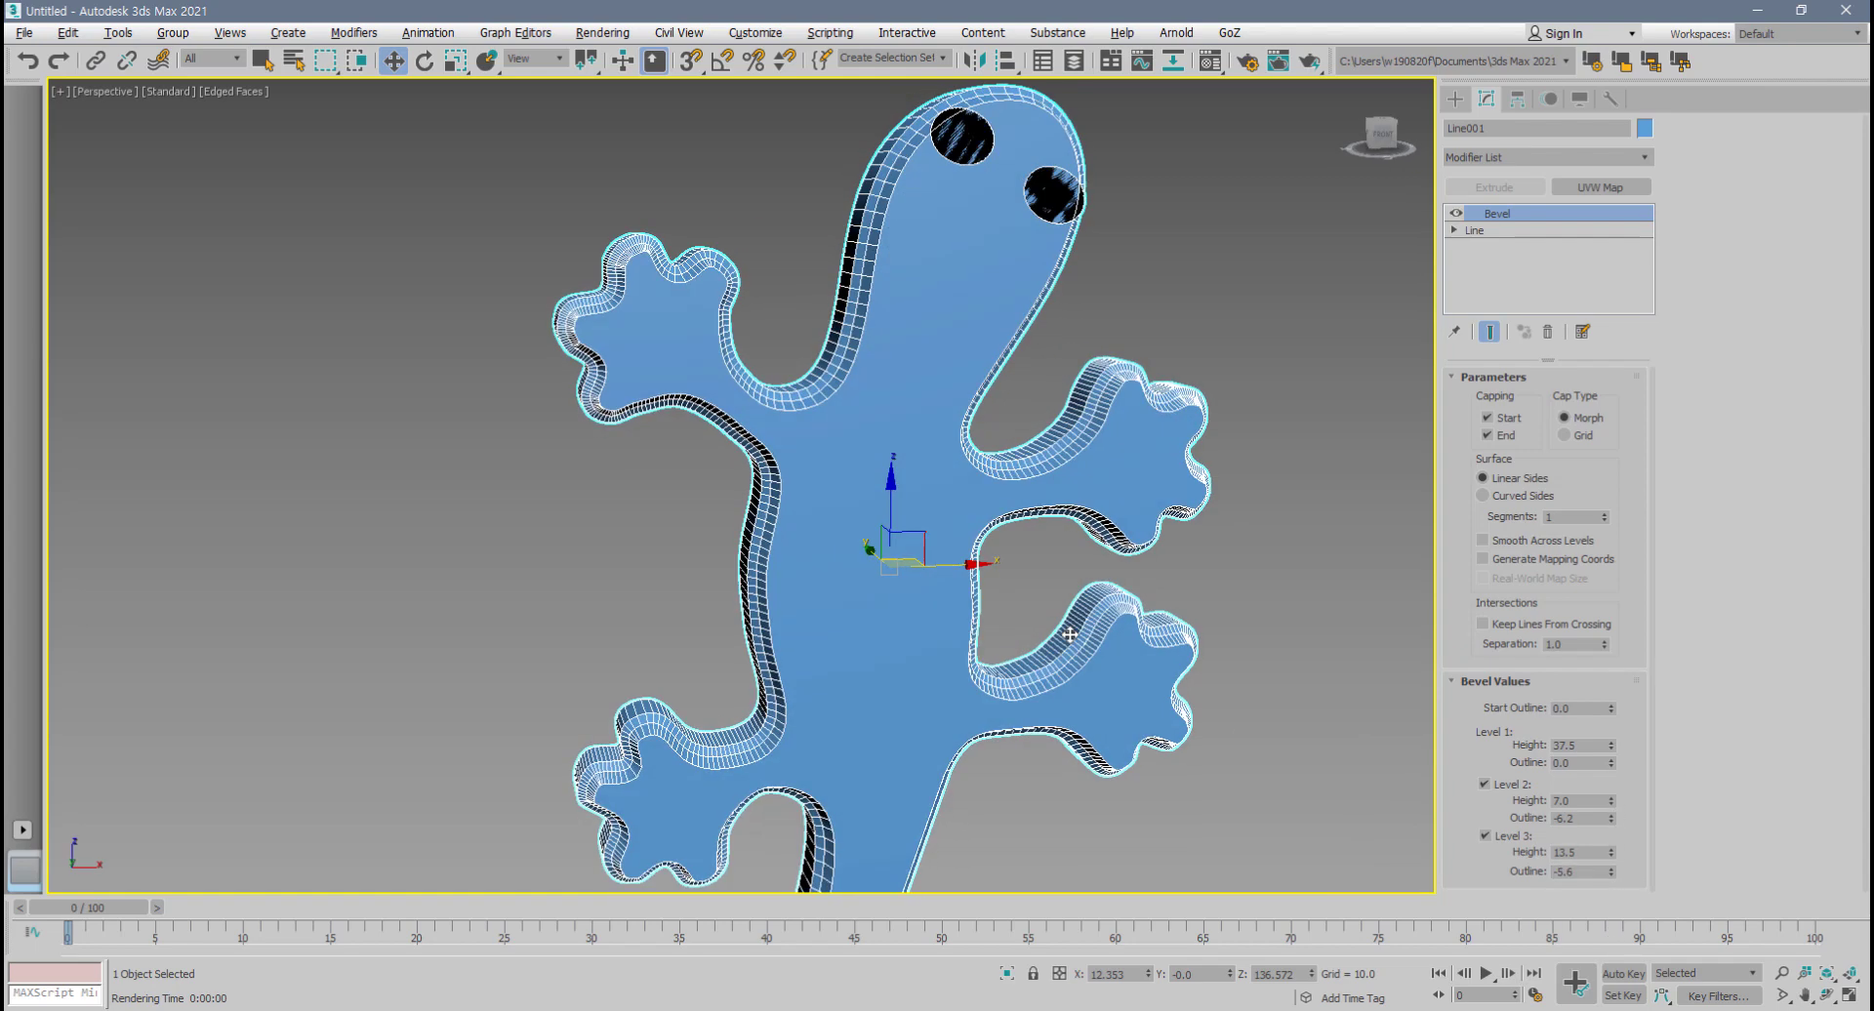
left_click_drag(1611, 871, 1612, 864)
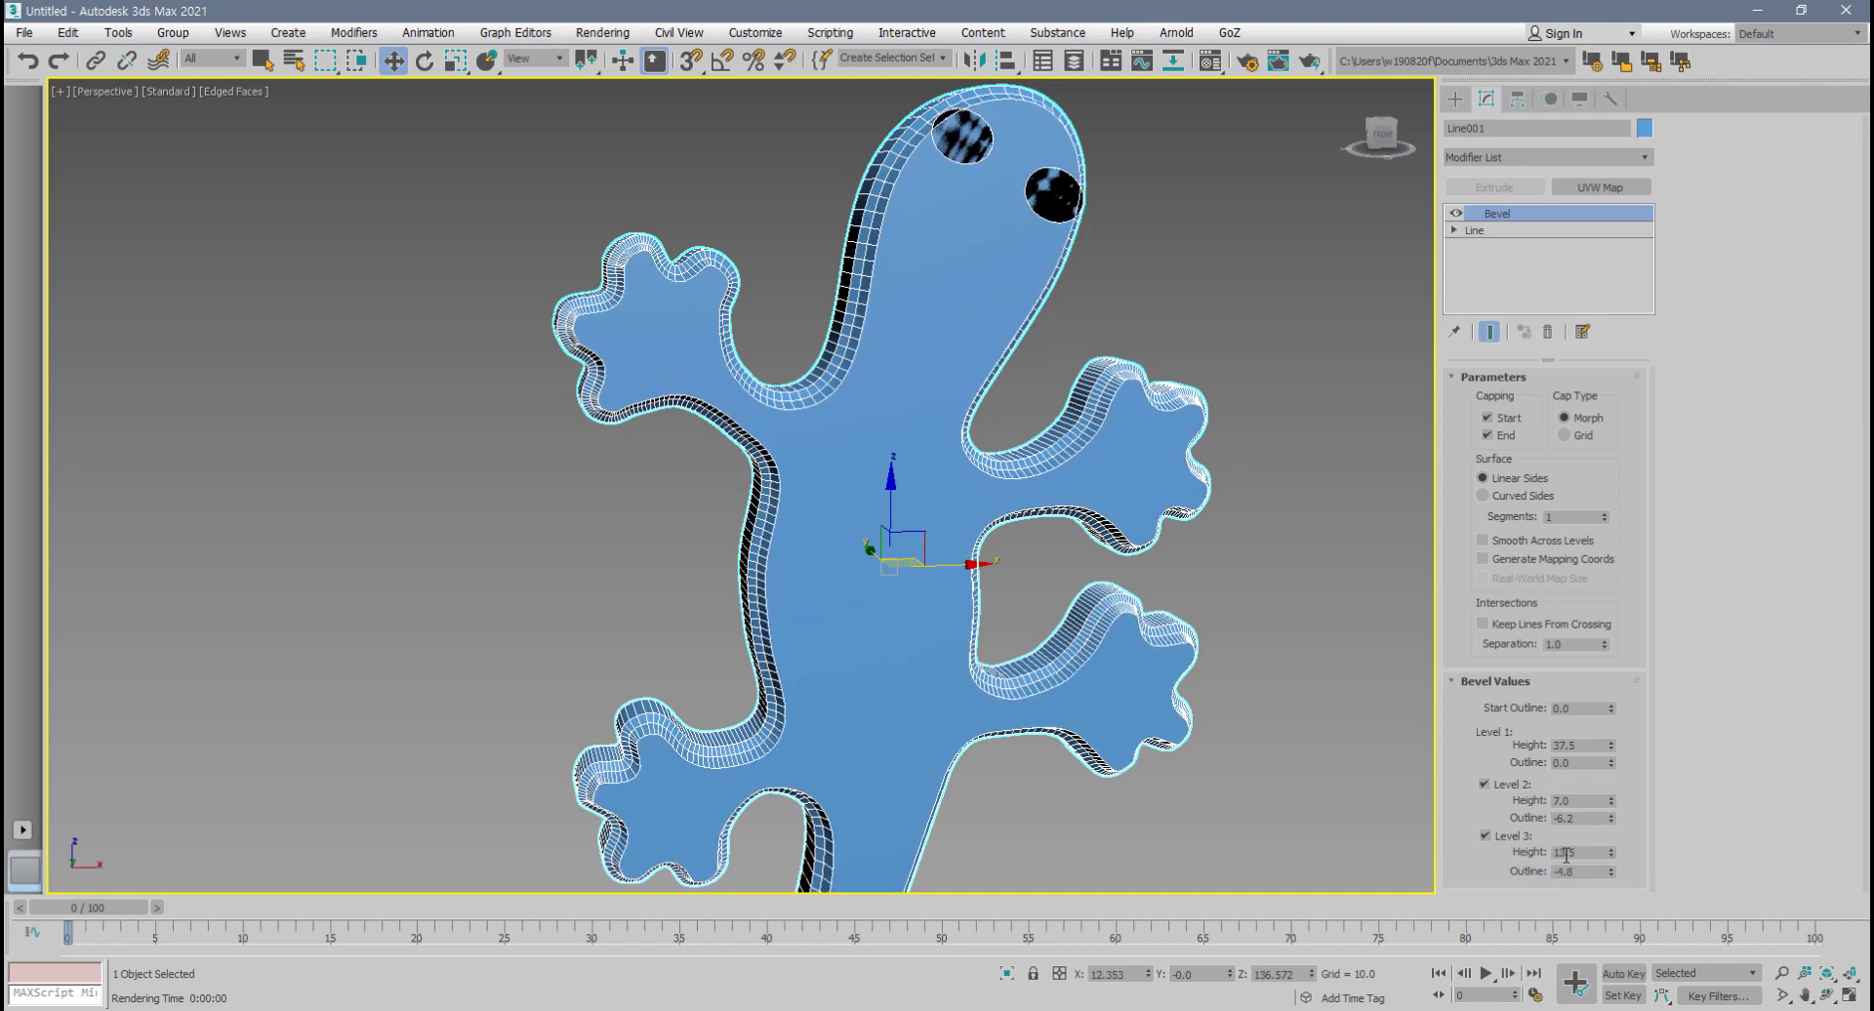
- Reset the Level 3 height and outline to zero and disable Level 3
right_click(1611, 852)
right_click(1612, 871)
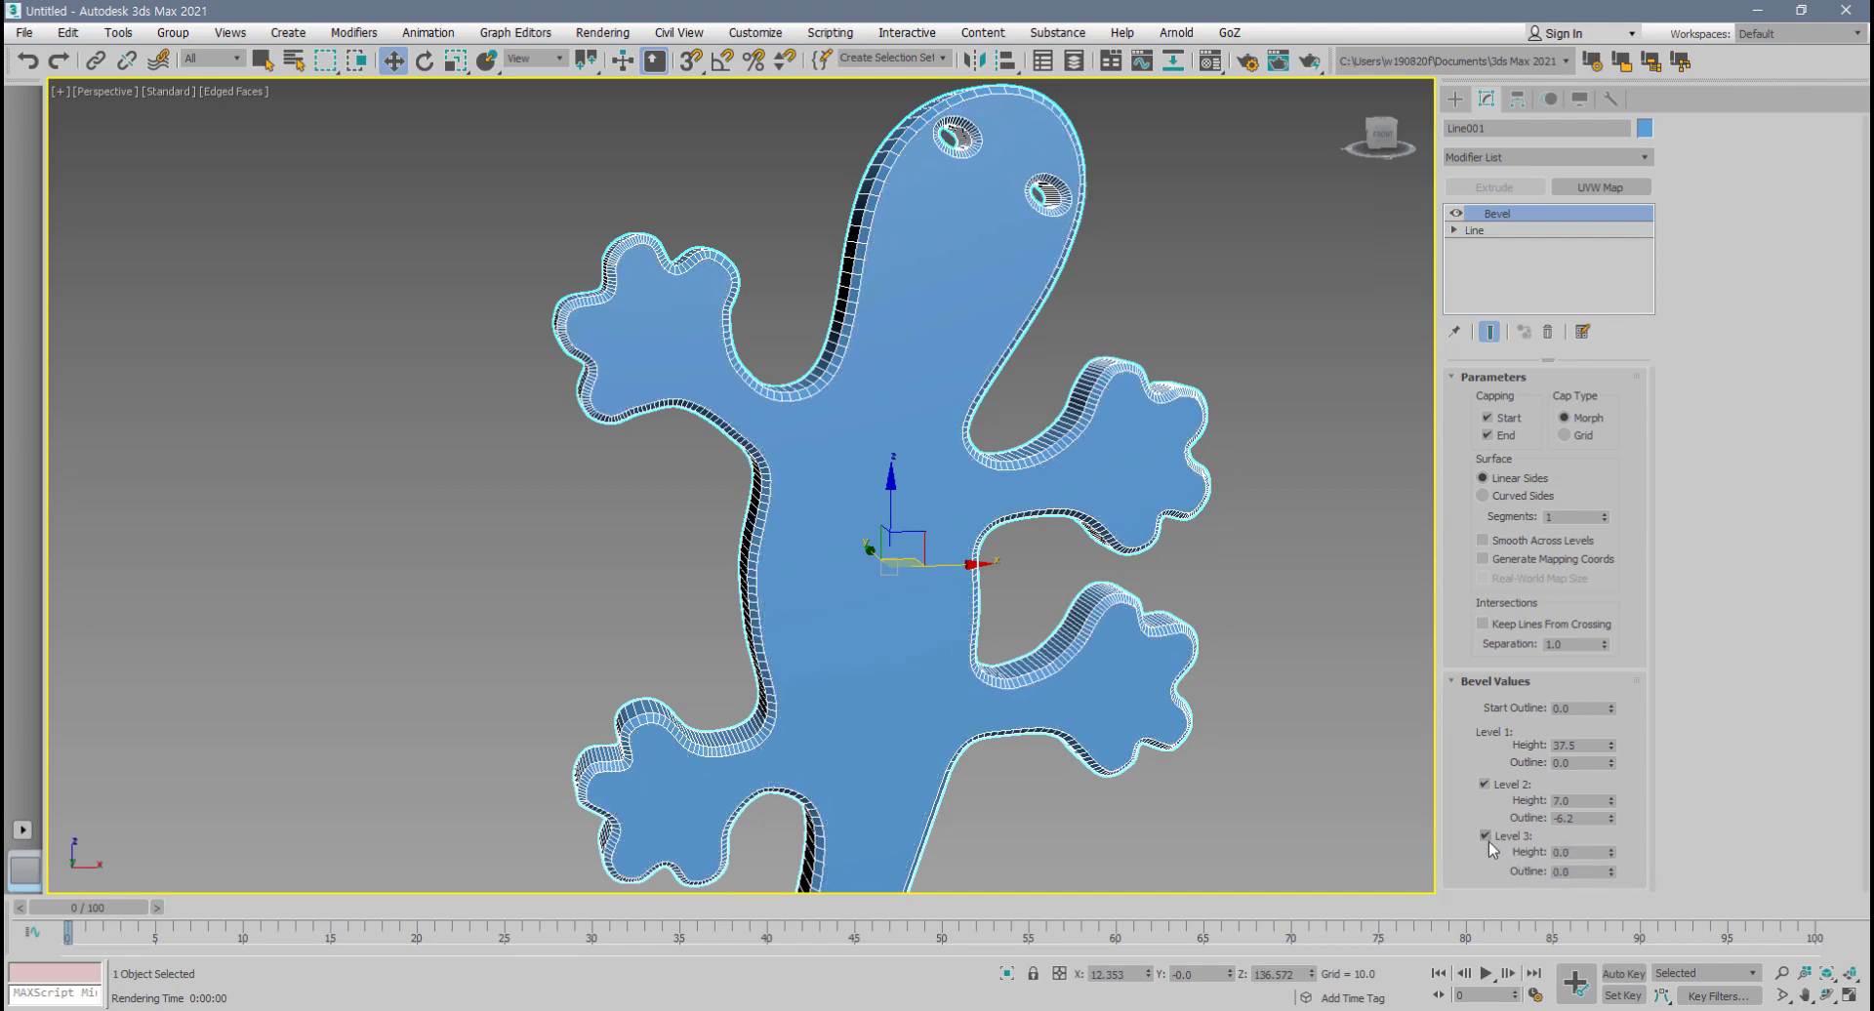
left_click(1487, 836)
- Switch the bevel surface to Curved Sides with 3 segments to round the lizard's front edges
middle_click_drag(1087, 711, 1126, 781, "alt")
scroll(1043, 707, "up", 3)
middle_click_drag(1003, 654, 1137, 672)
scroll(811, 577, "up", 3)
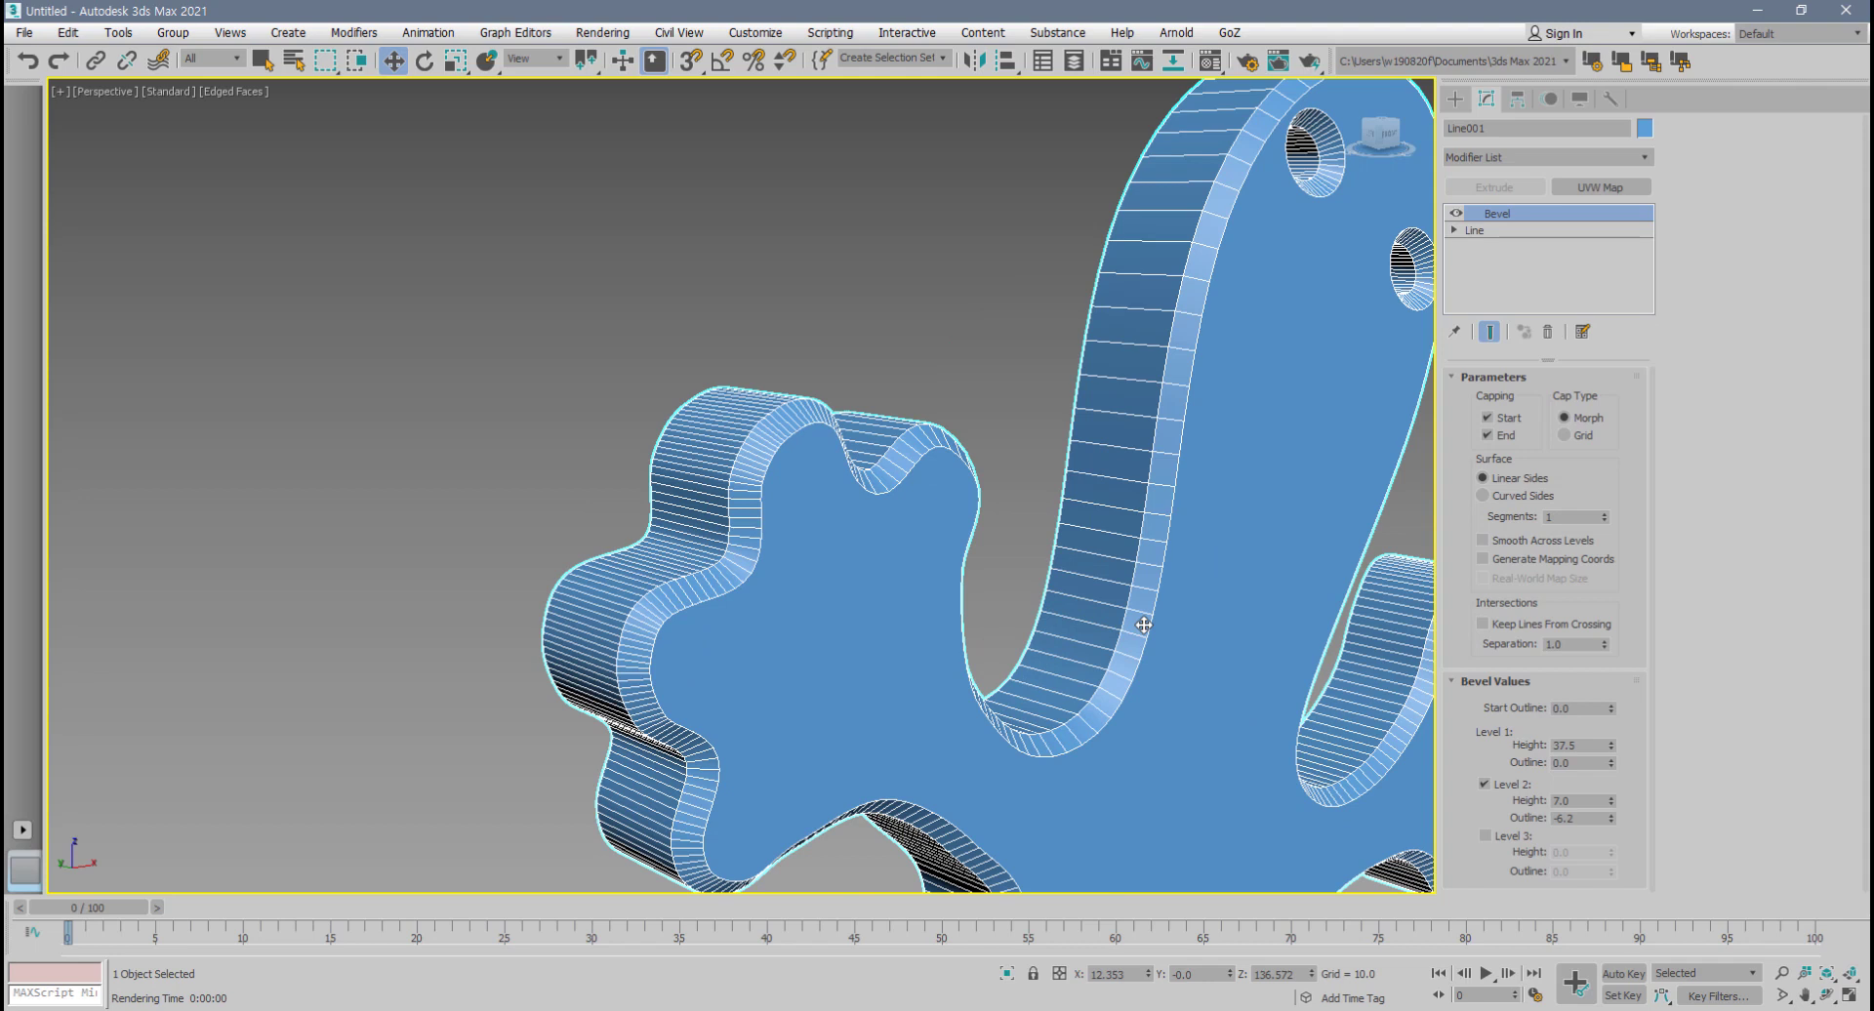
middle_click_drag(1143, 625, 1035, 636)
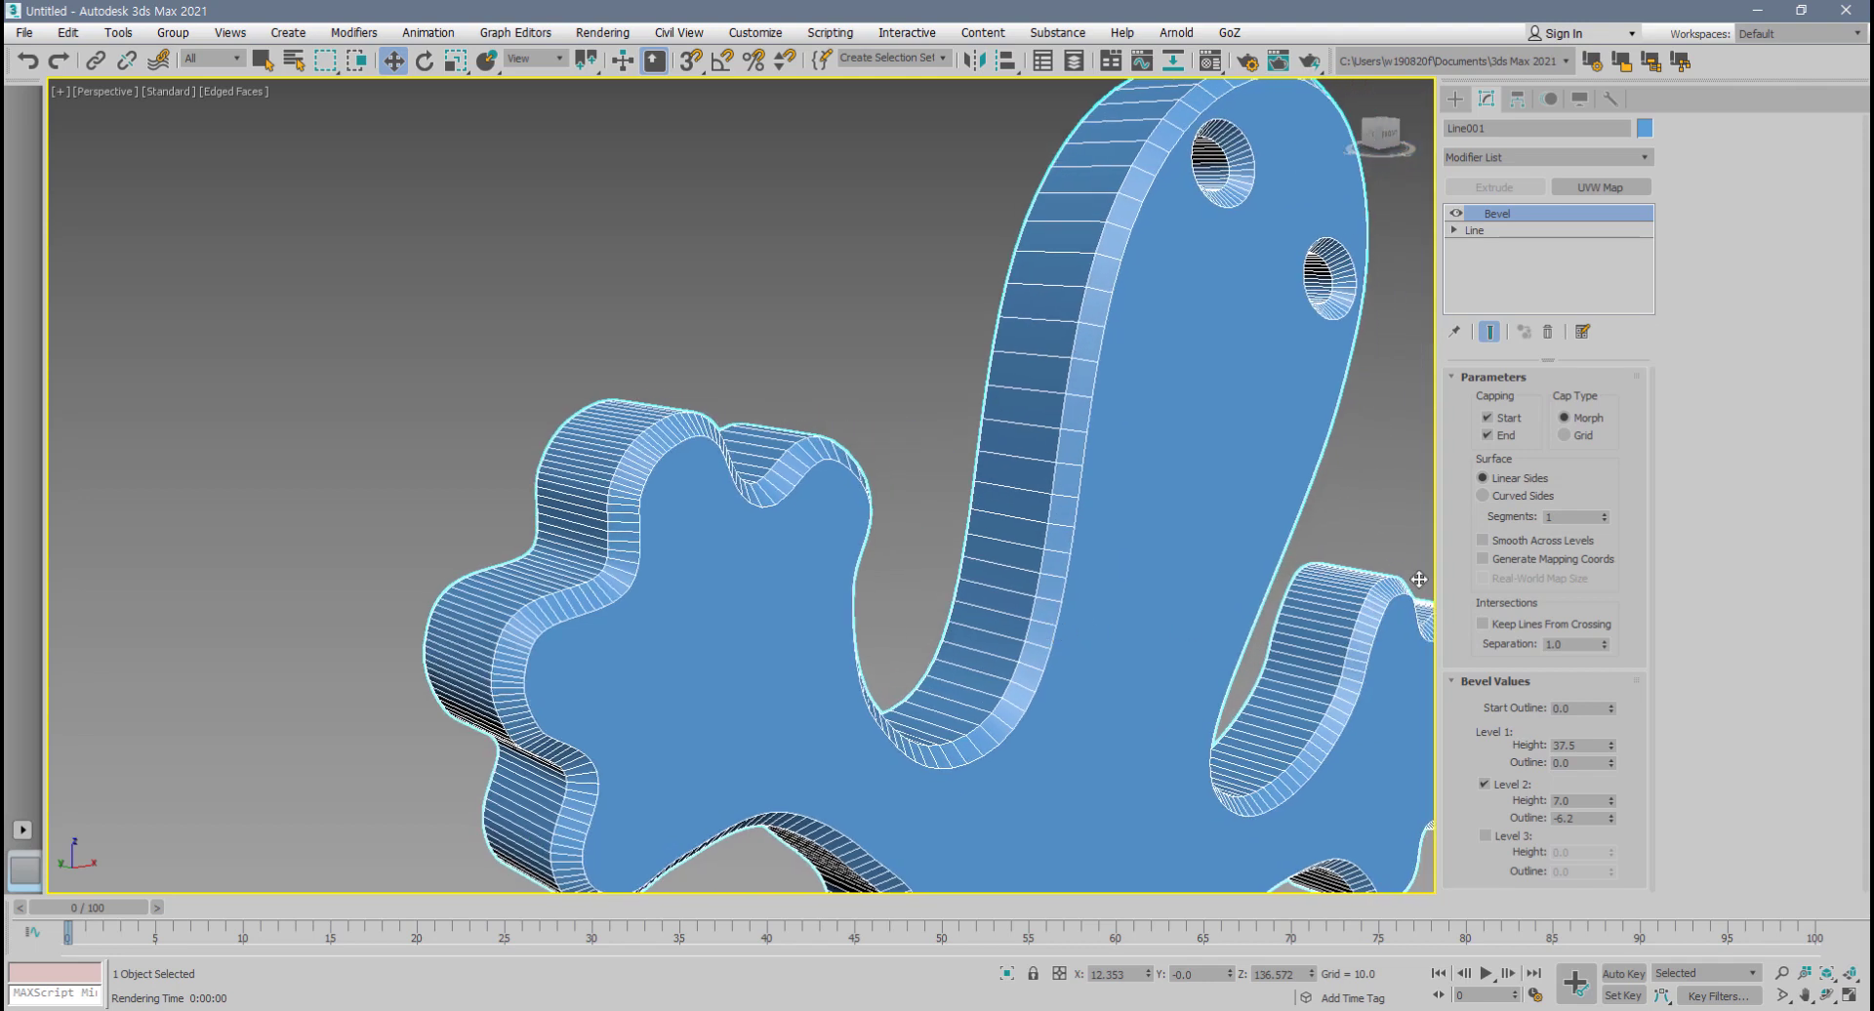
left_click(1485, 496)
left_click(1605, 514)
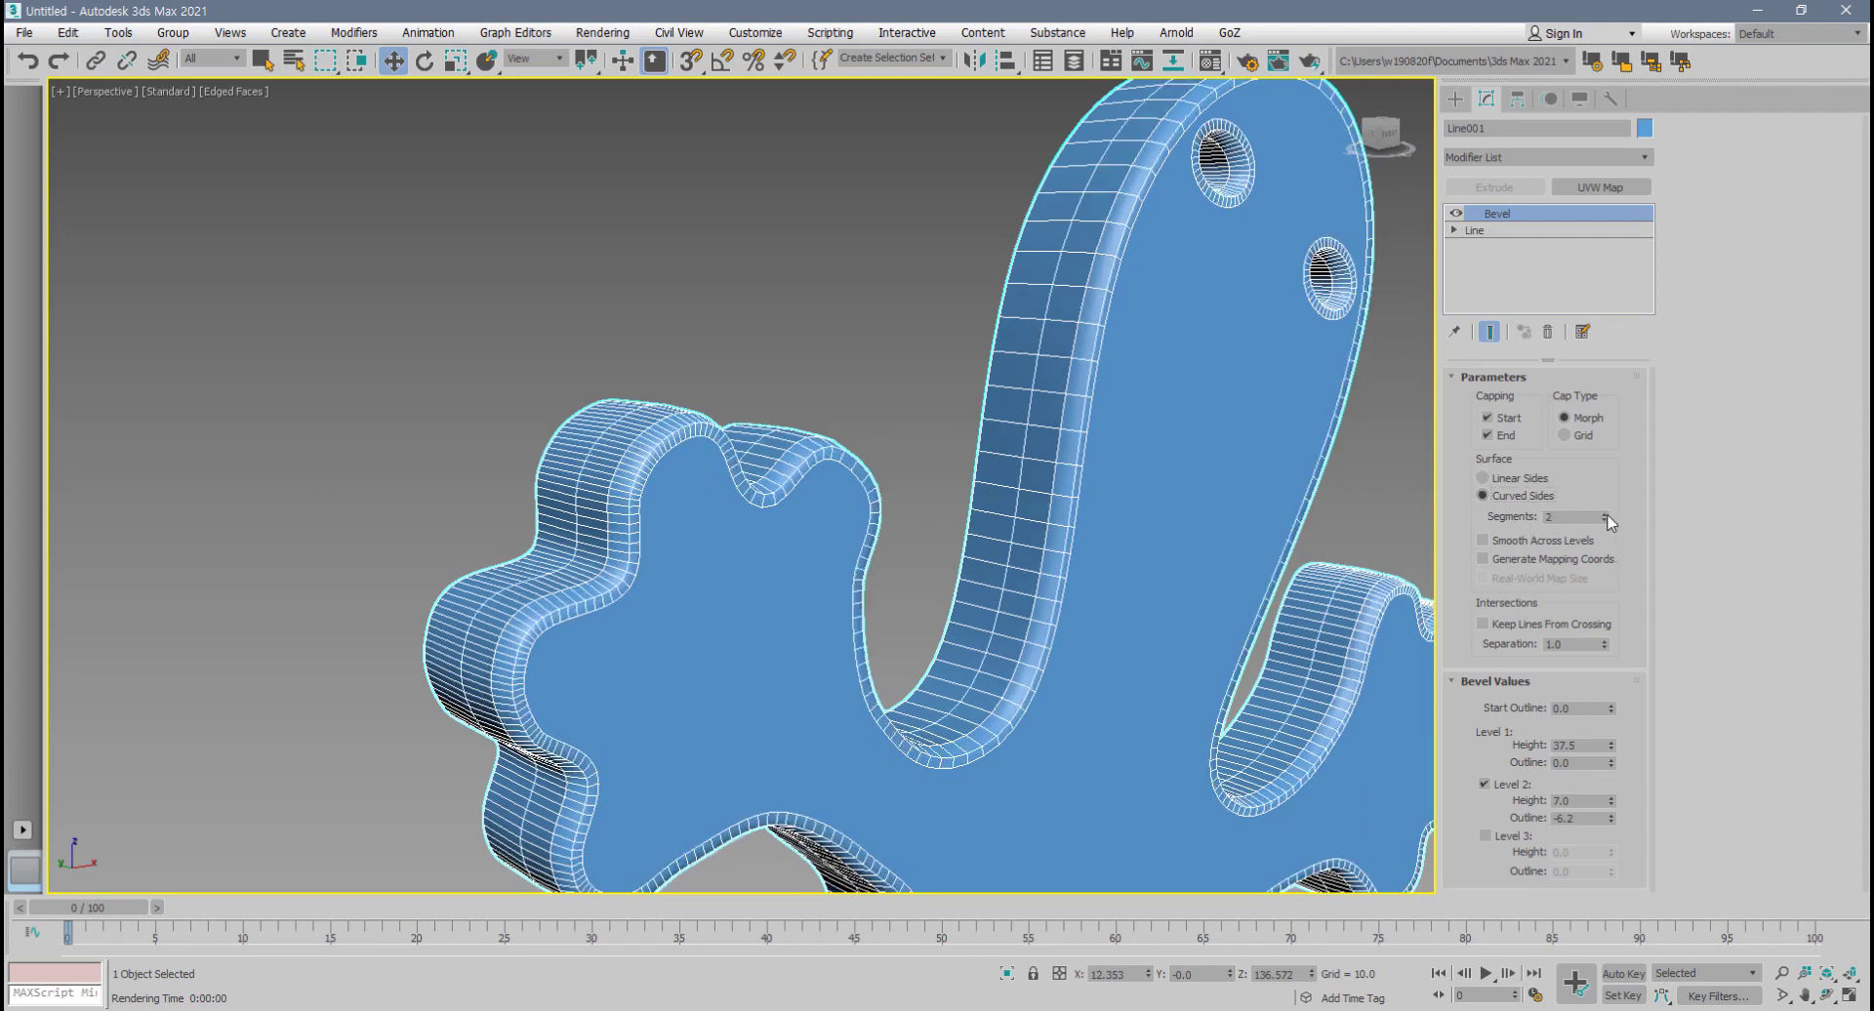
left_click(1605, 513)
left_click(1605, 513)
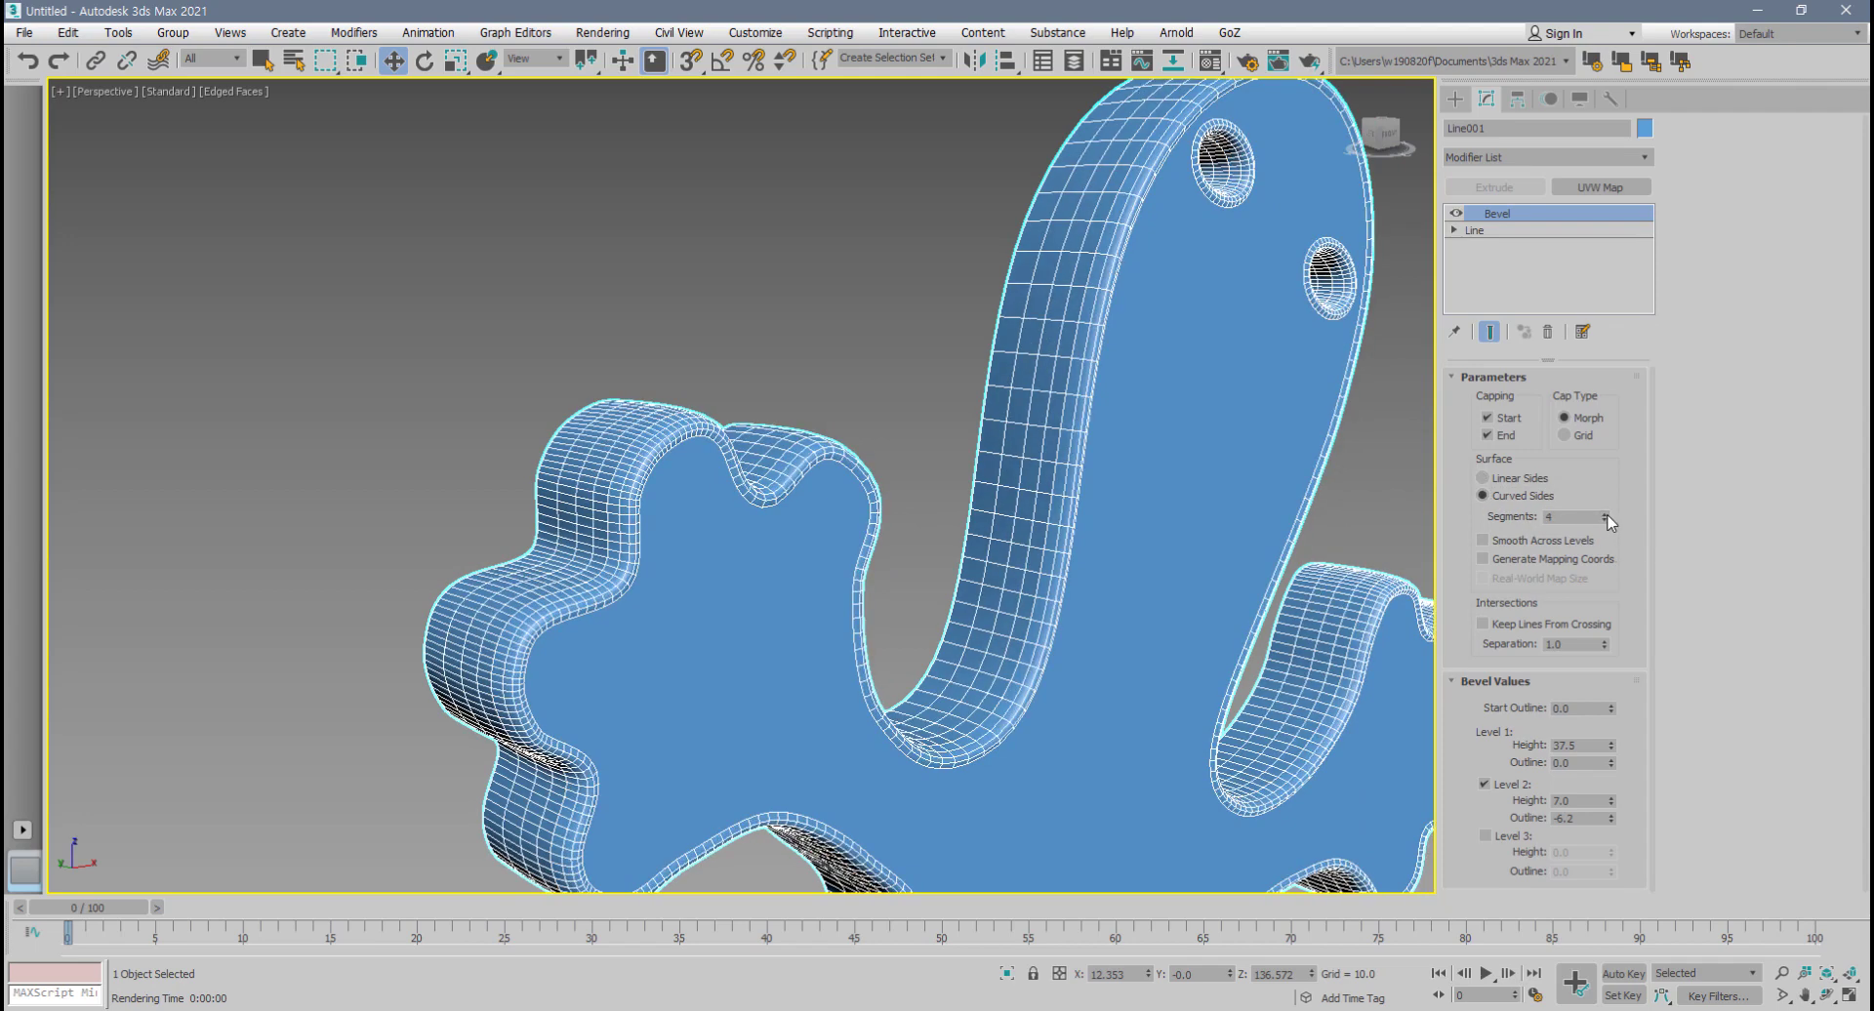
left_click(1606, 521)
- Hide the wireframe edges in the viewport and examine the rounded bevel around the head and front foot
middle_click_drag(1248, 598, 1158, 503)
scroll(1195, 627, "down", 2)
middle_click_drag(1110, 683, 1121, 800)
scroll(1046, 607, "up", 3)
middle_click_drag(1120, 800, 1008, 714)
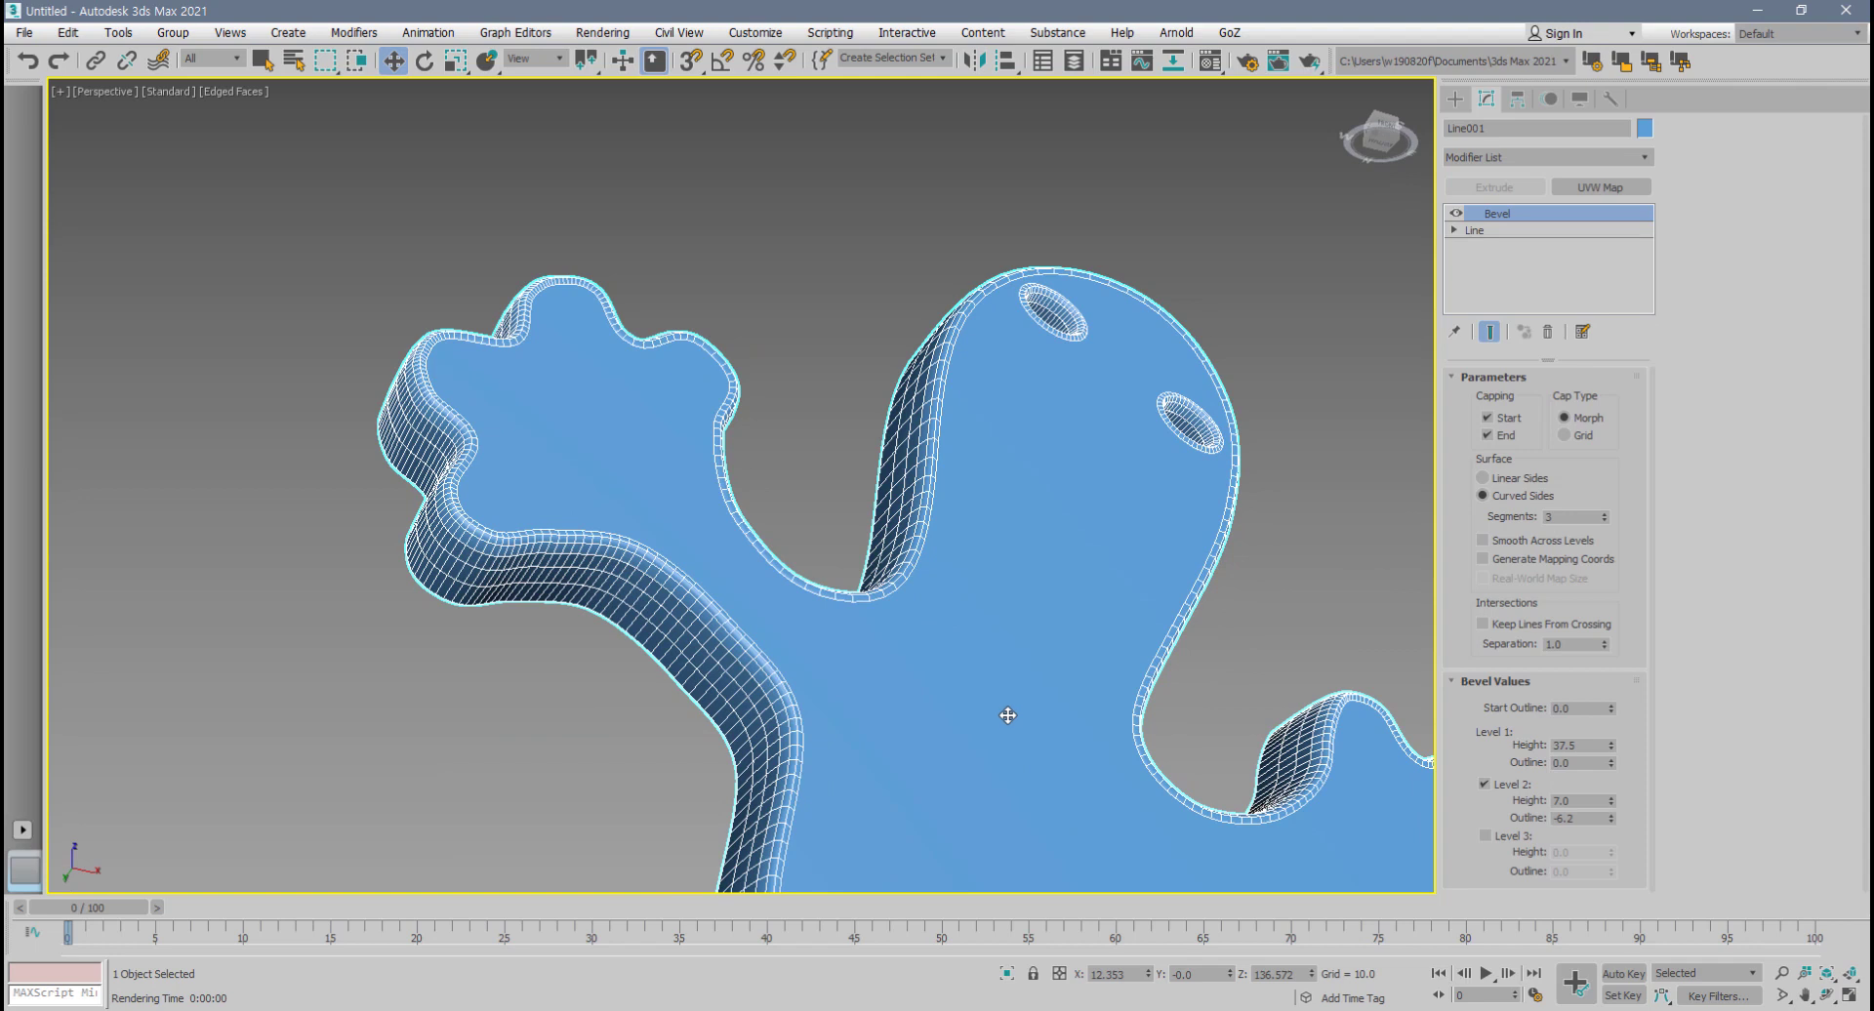
key("F4")
mouse_move(898, 640)
middle_mouse_down("alt")
mouse_move(886, 627)
mouse_move(909, 656)
middle_mouse_up("alt")
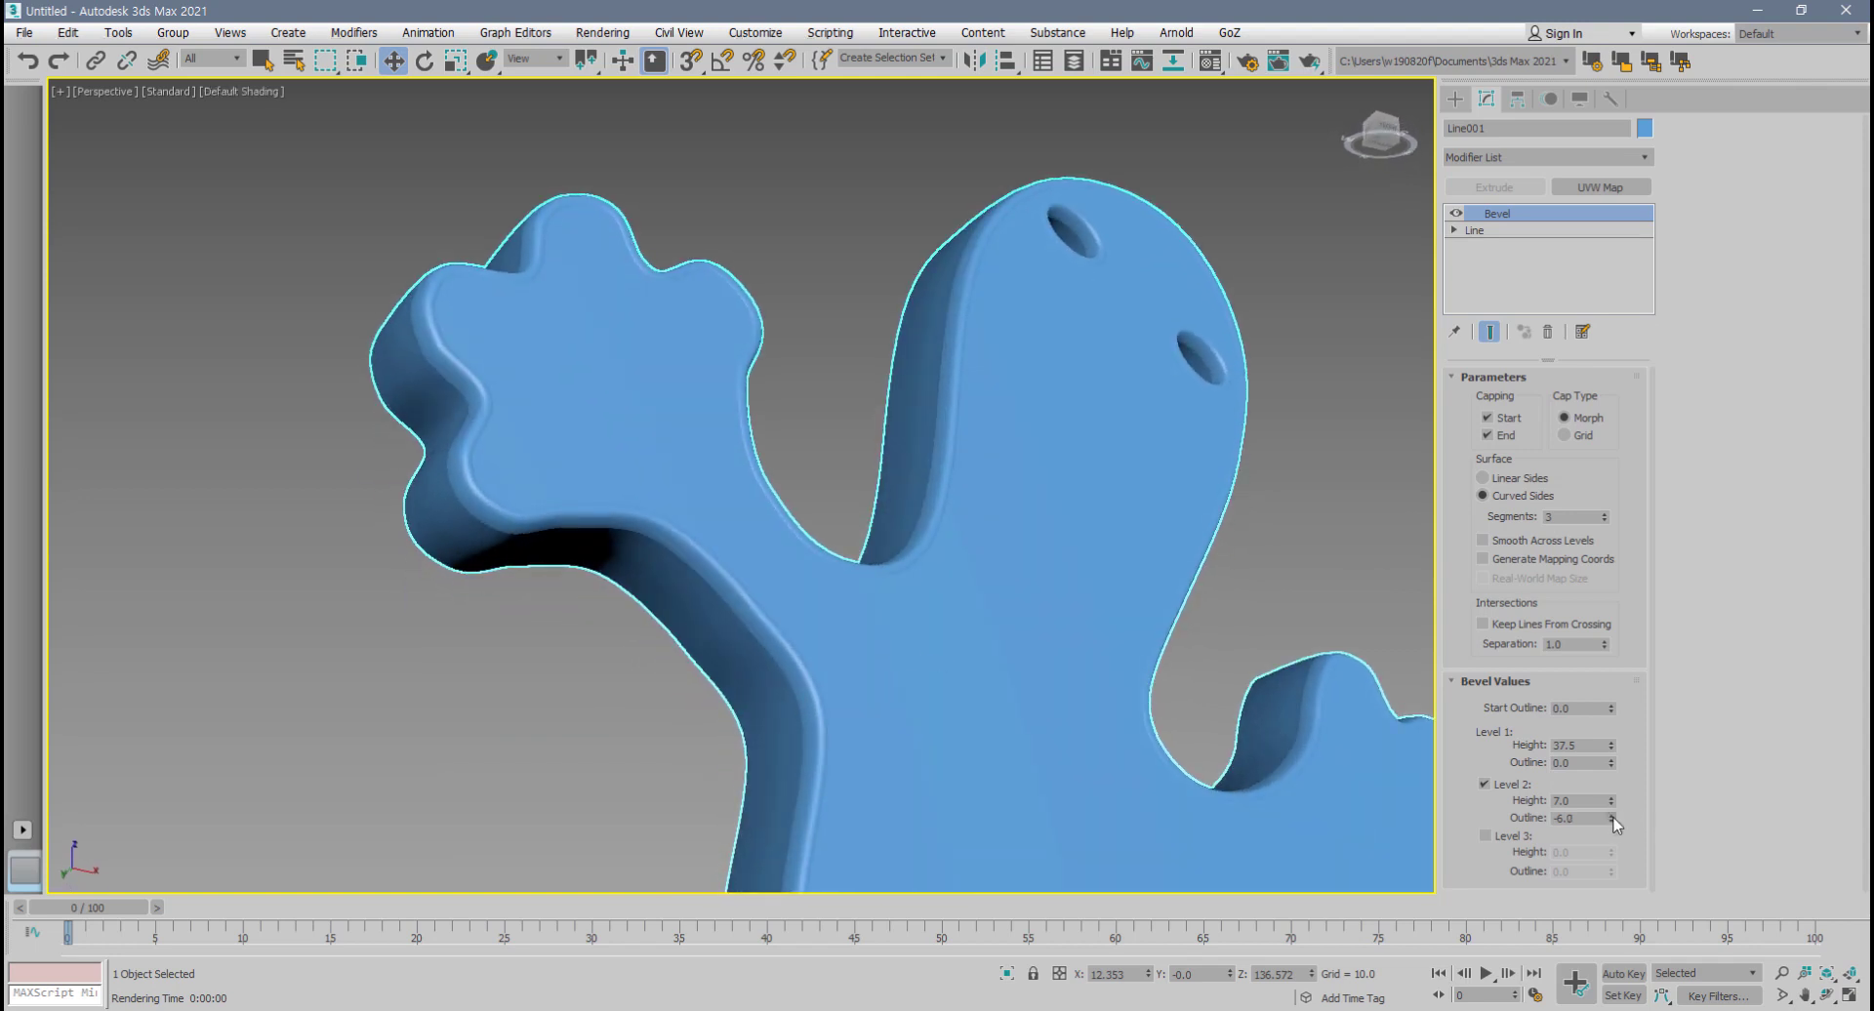
left_click_drag(1612, 820, 1615, 819)
middle_click_drag(1034, 569, 1045, 627)
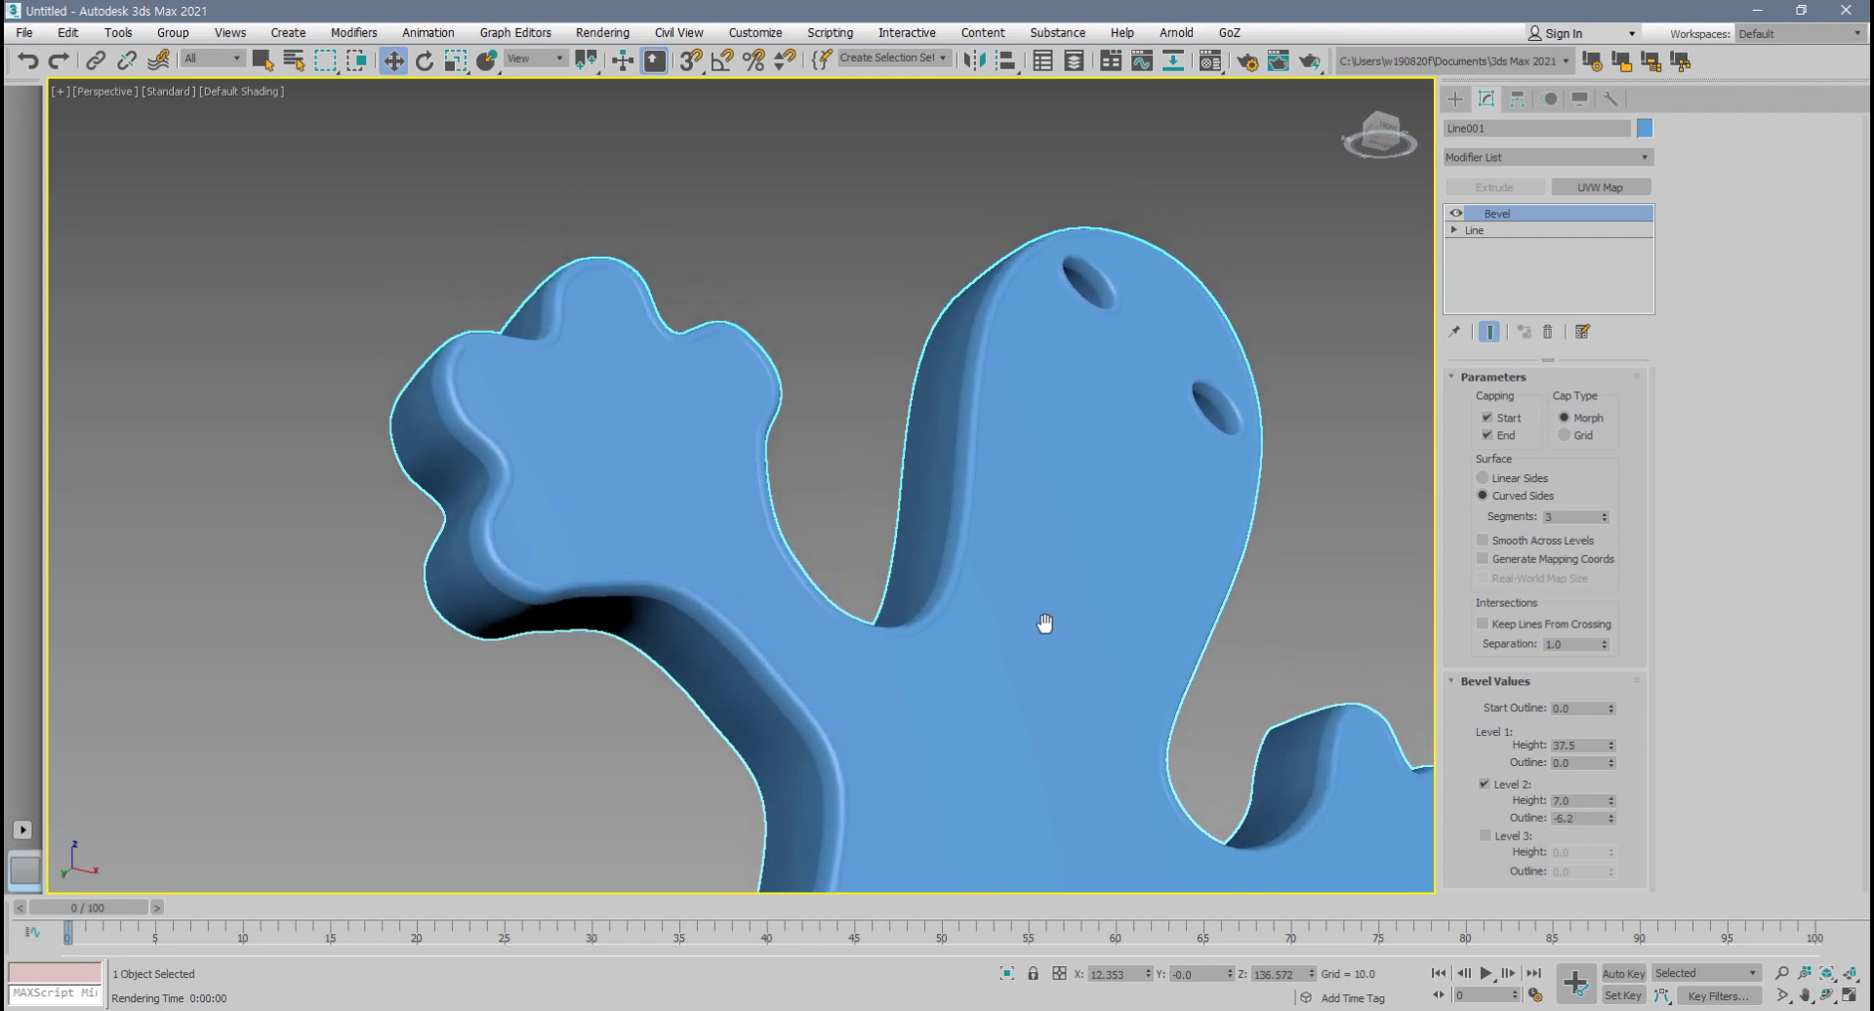
scroll(581, 509, "up", 4)
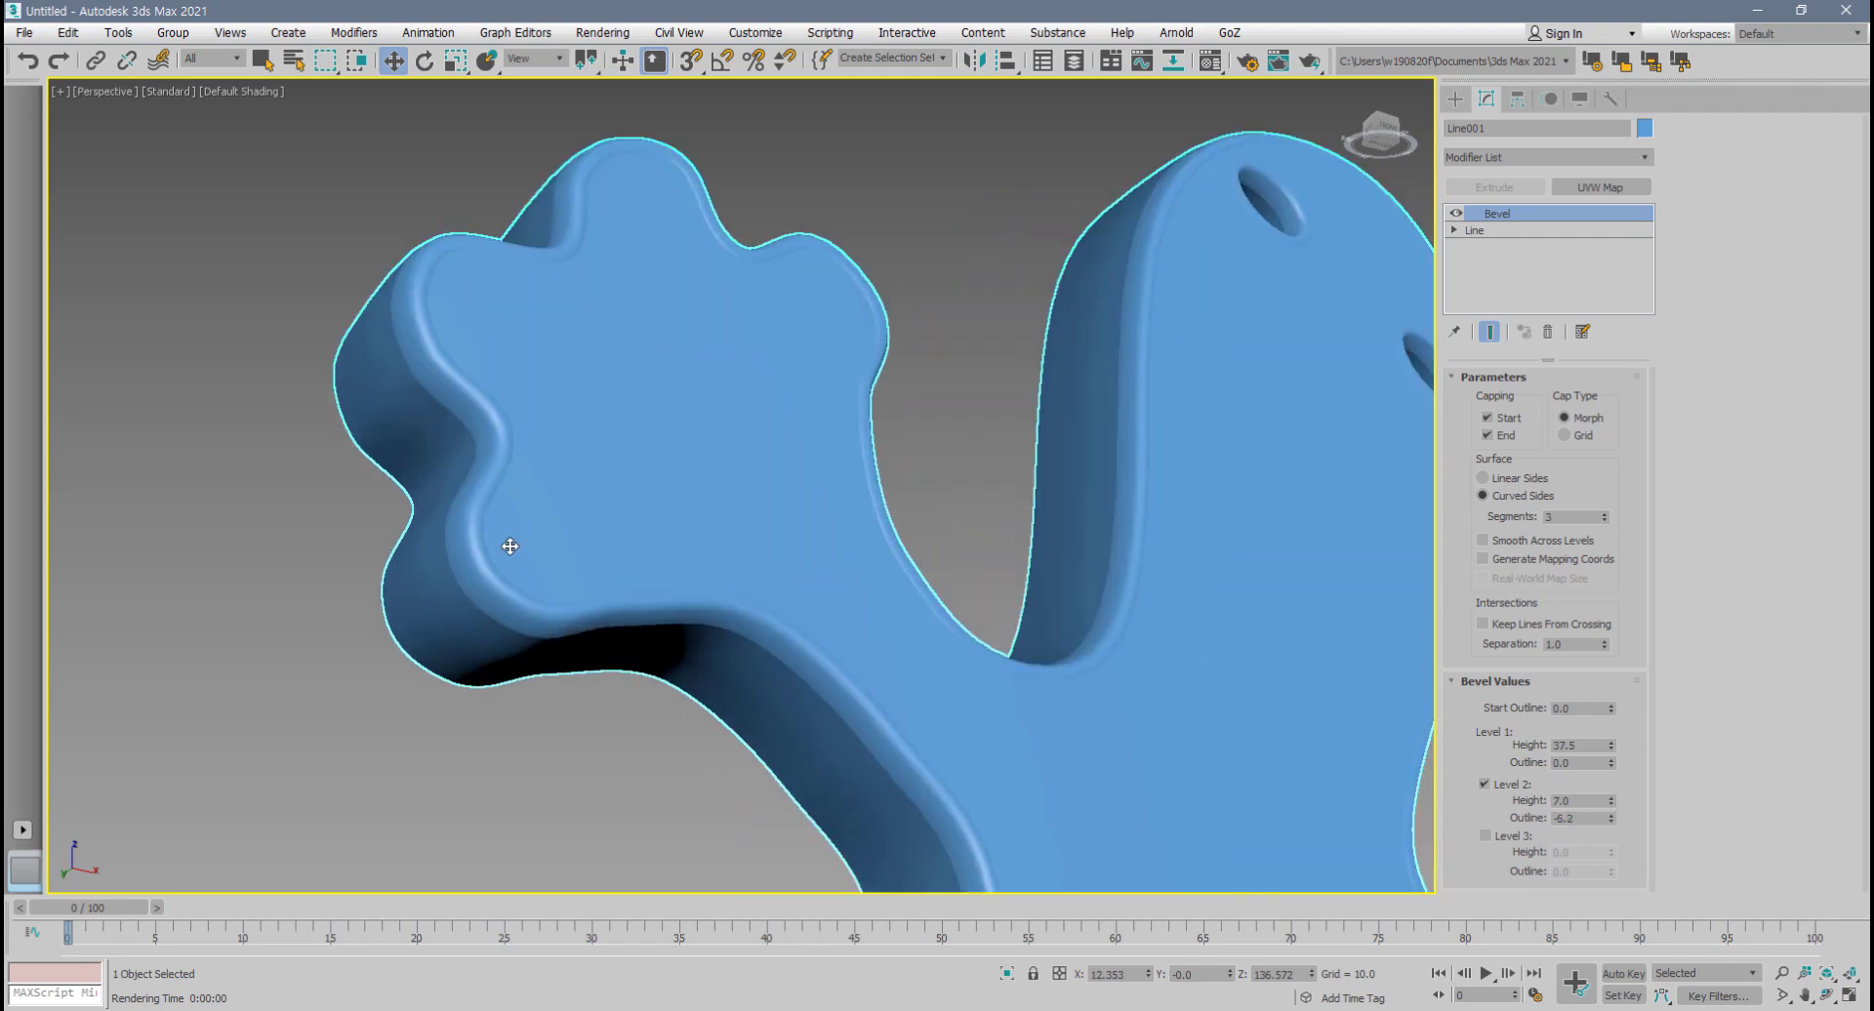
middle_click_drag(485, 578, 569, 556)
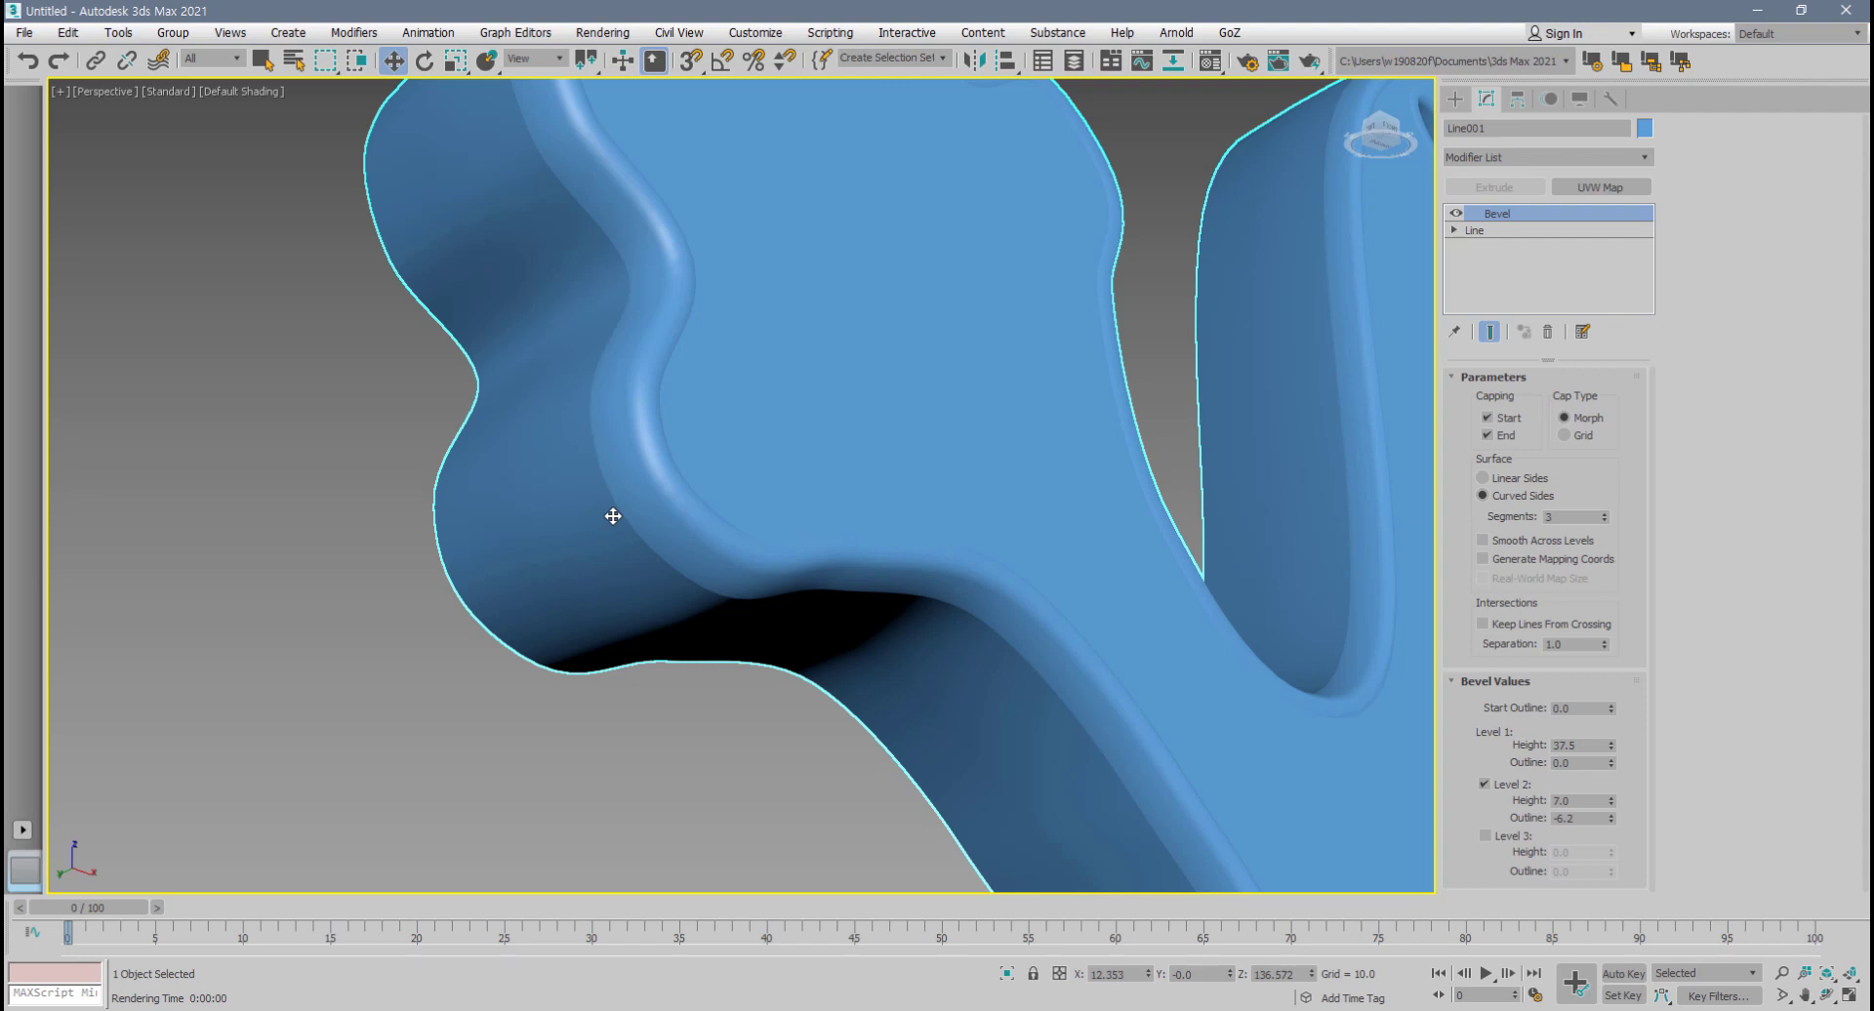
- Compare the bevel shading with and without Smooth Across Levels, leaving the option enabled
left_click(1494, 543)
left_click(1495, 543)
left_click(1495, 542)
left_click(1495, 543)
left_click(1495, 543)
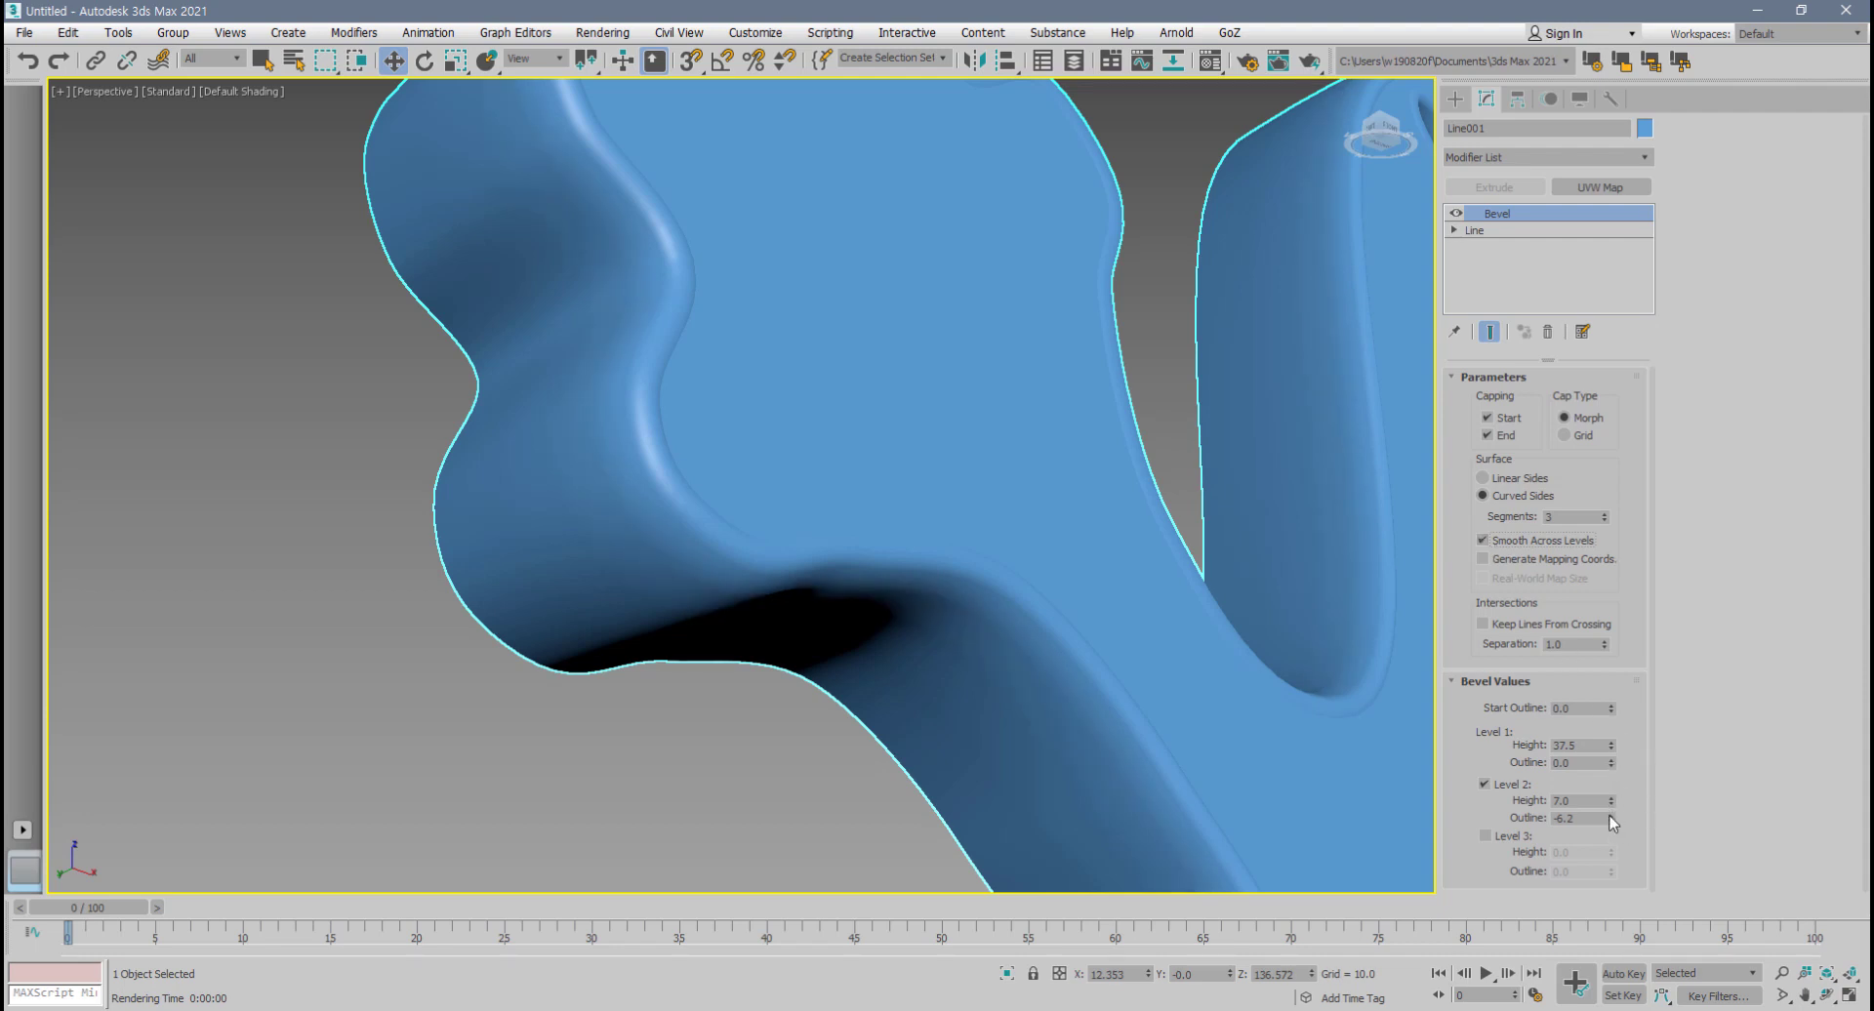
- Set the Level 2 bevel height to 9.5 and outline to -9.6, then examine the rounding on the front foot
left_click_drag(1610, 818, 1597, 867)
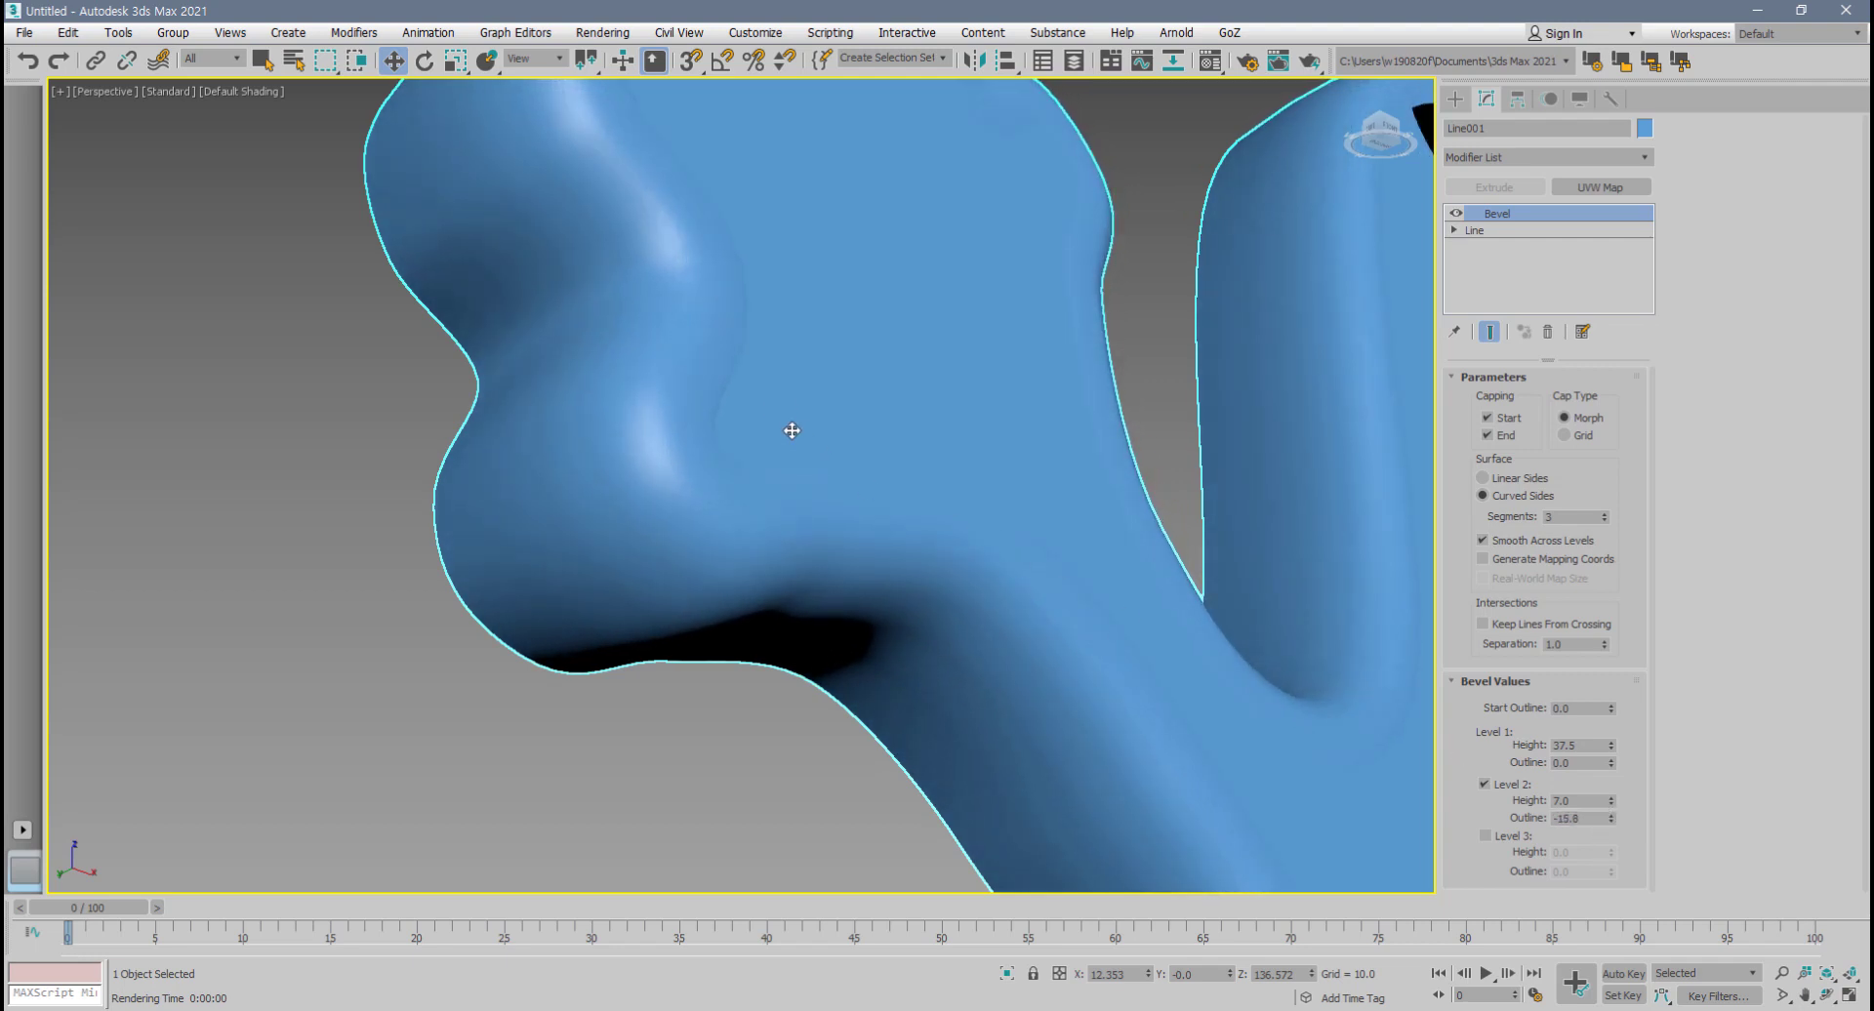
scroll(786, 423, "down", 5)
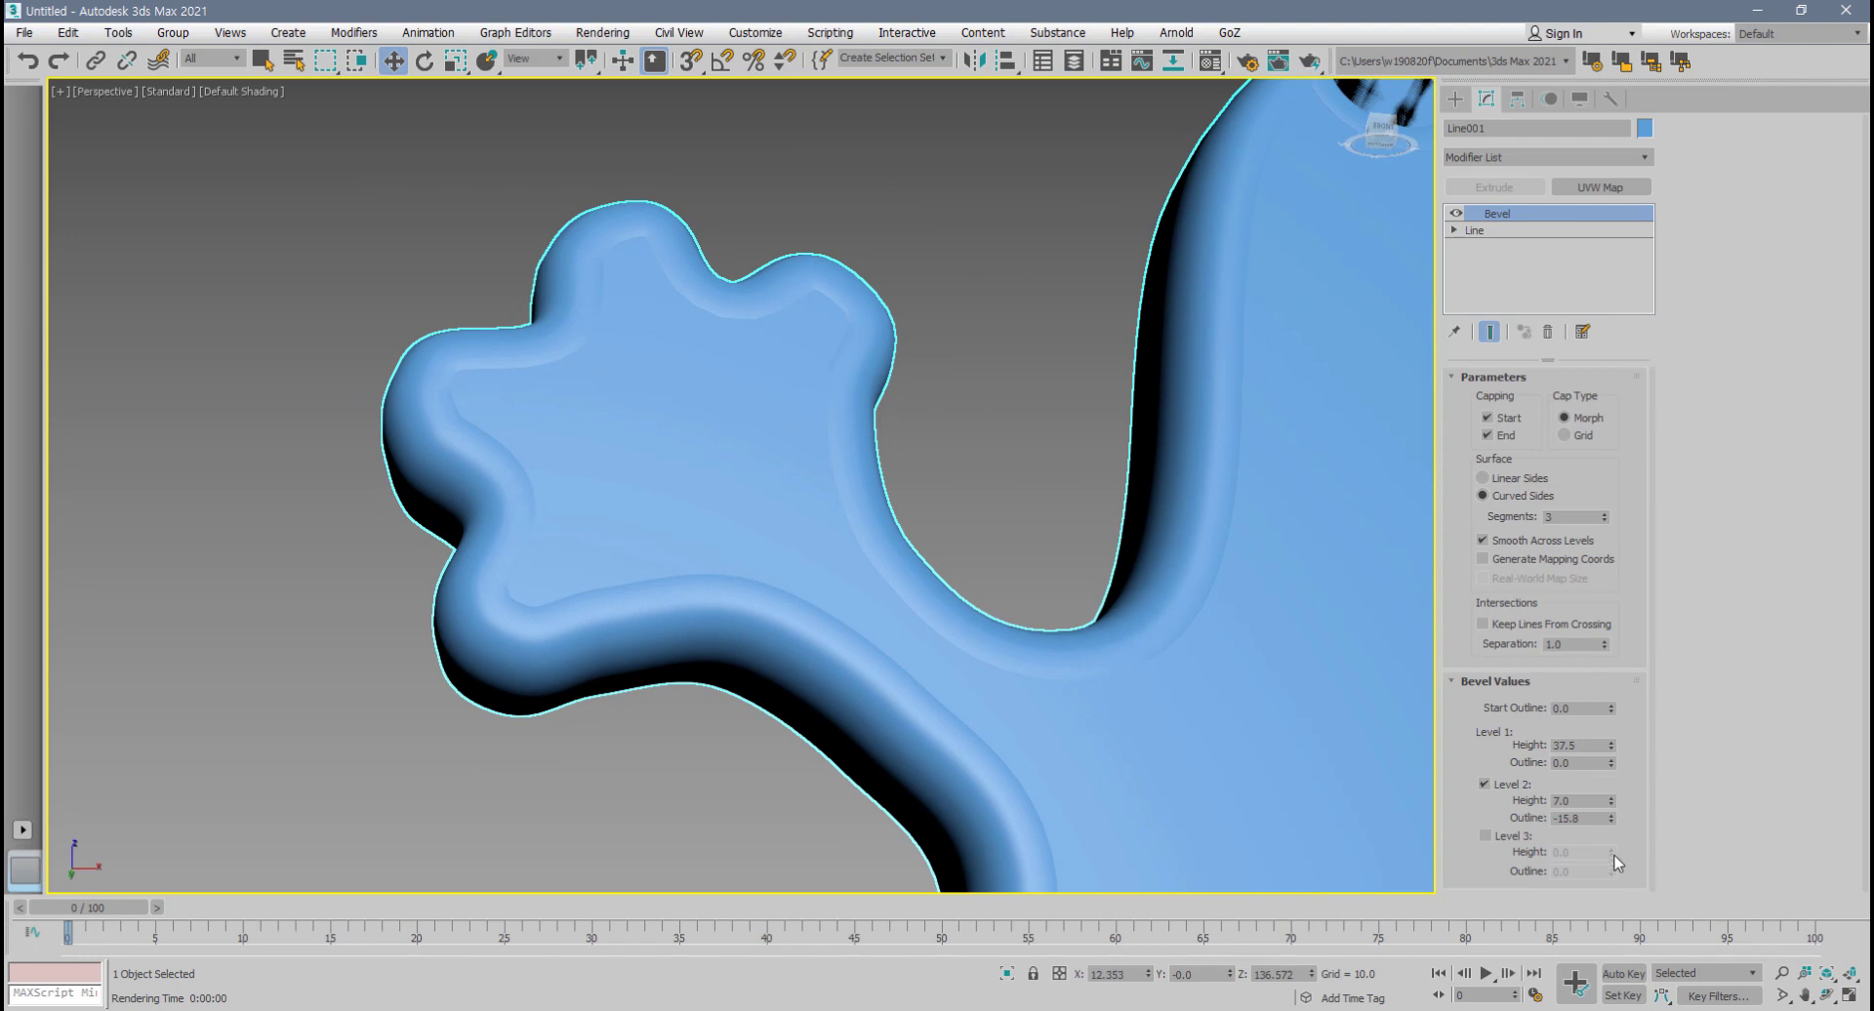
left_click_drag(1611, 818, 1612, 800)
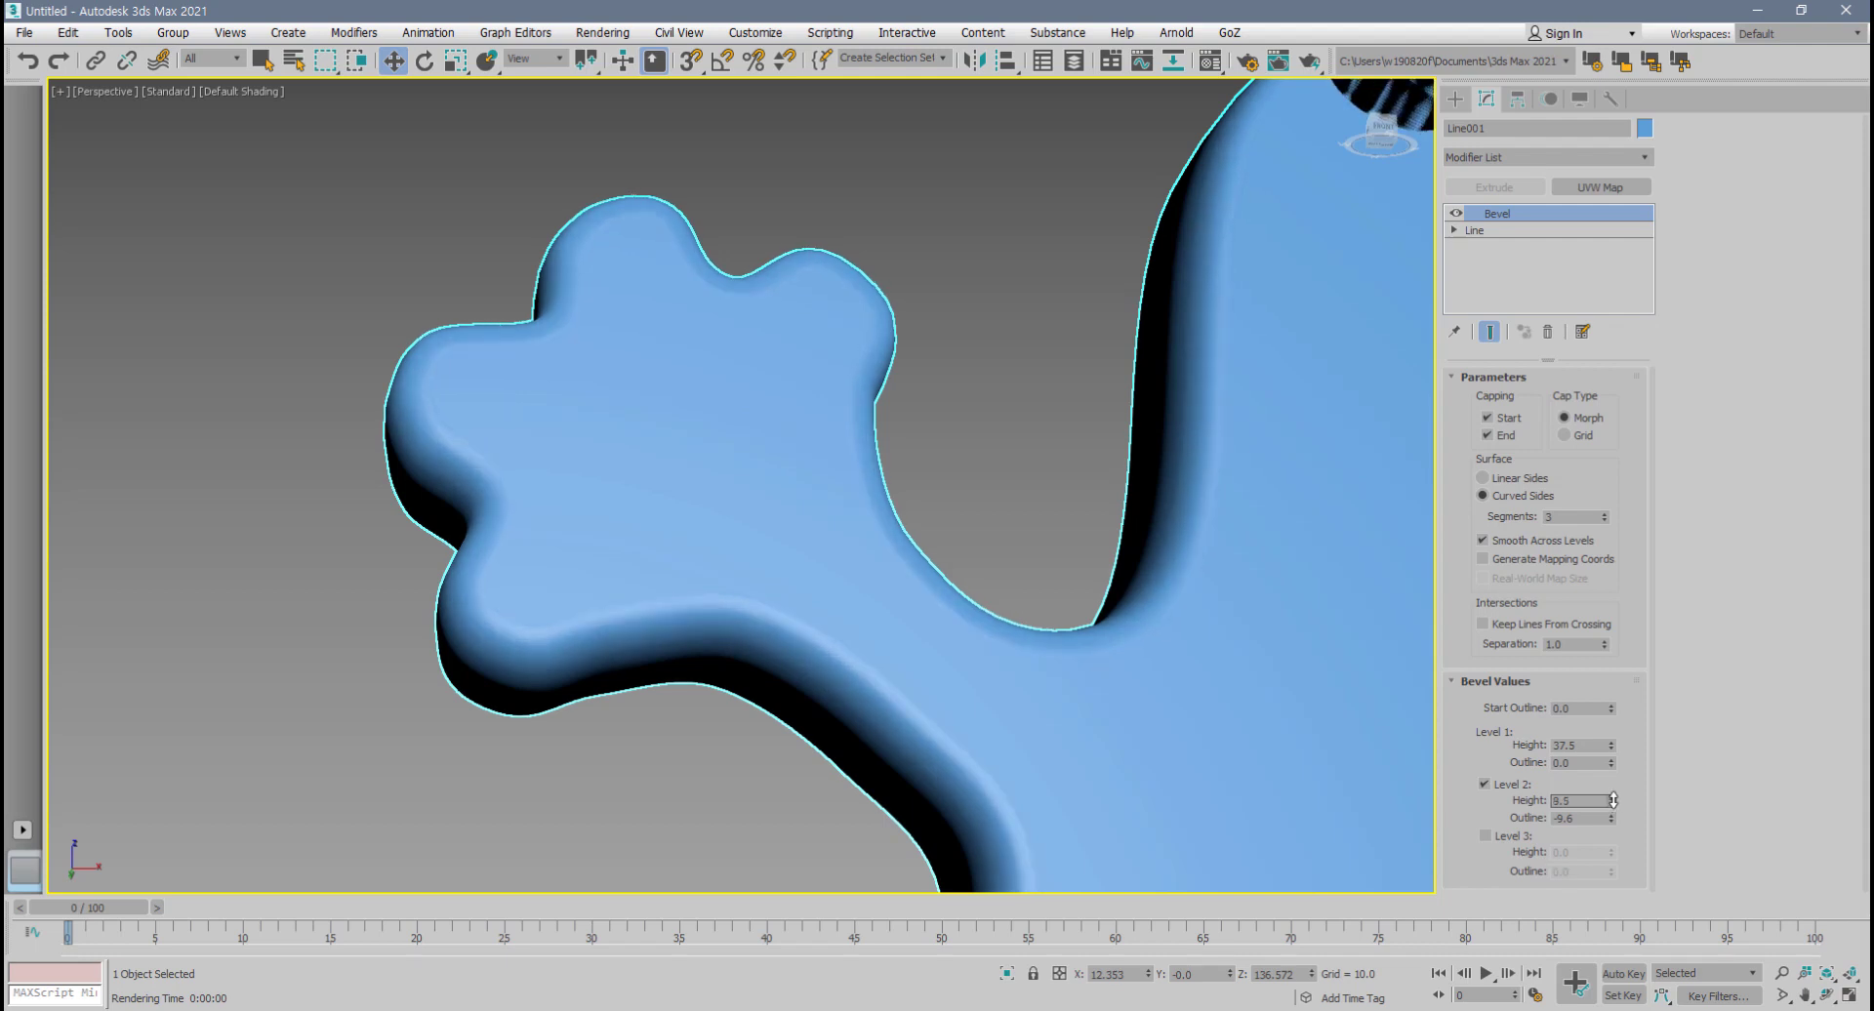
middle_click_drag(992, 656, 764, 553, "alt")
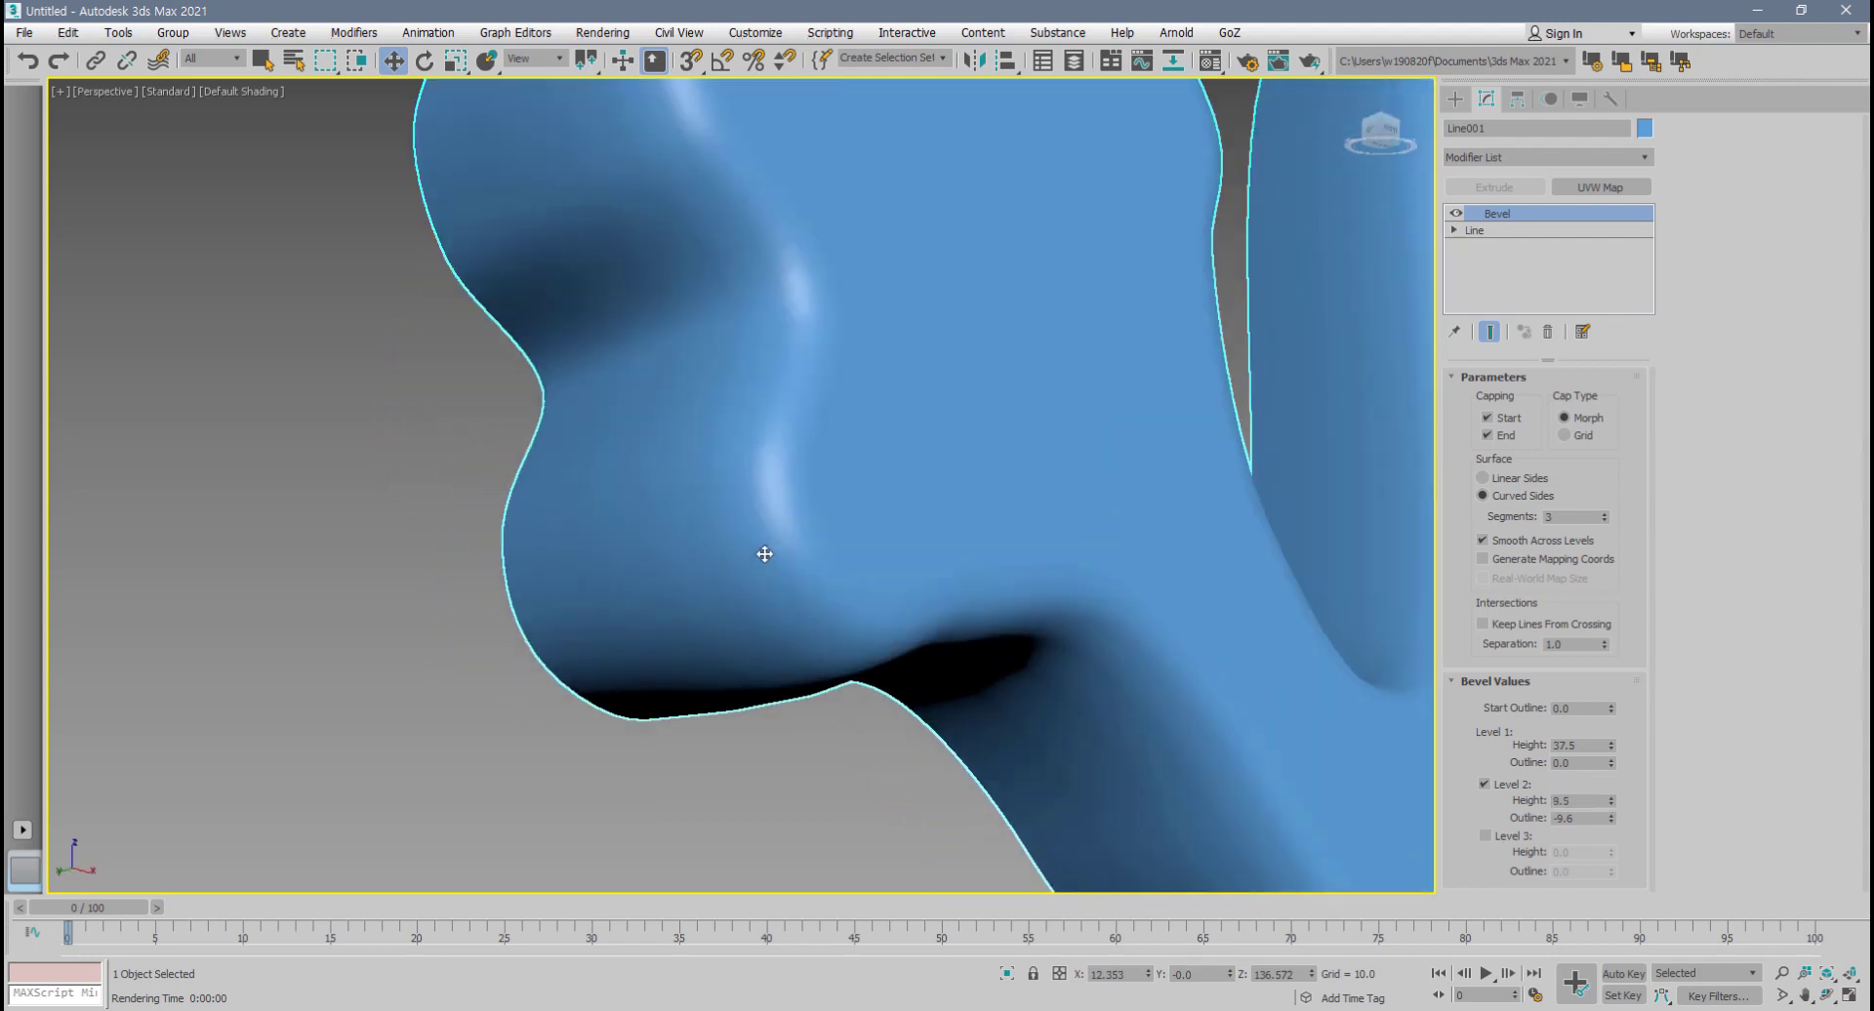
scroll(815, 477, "up", 4)
scroll(816, 477, "down", 2)
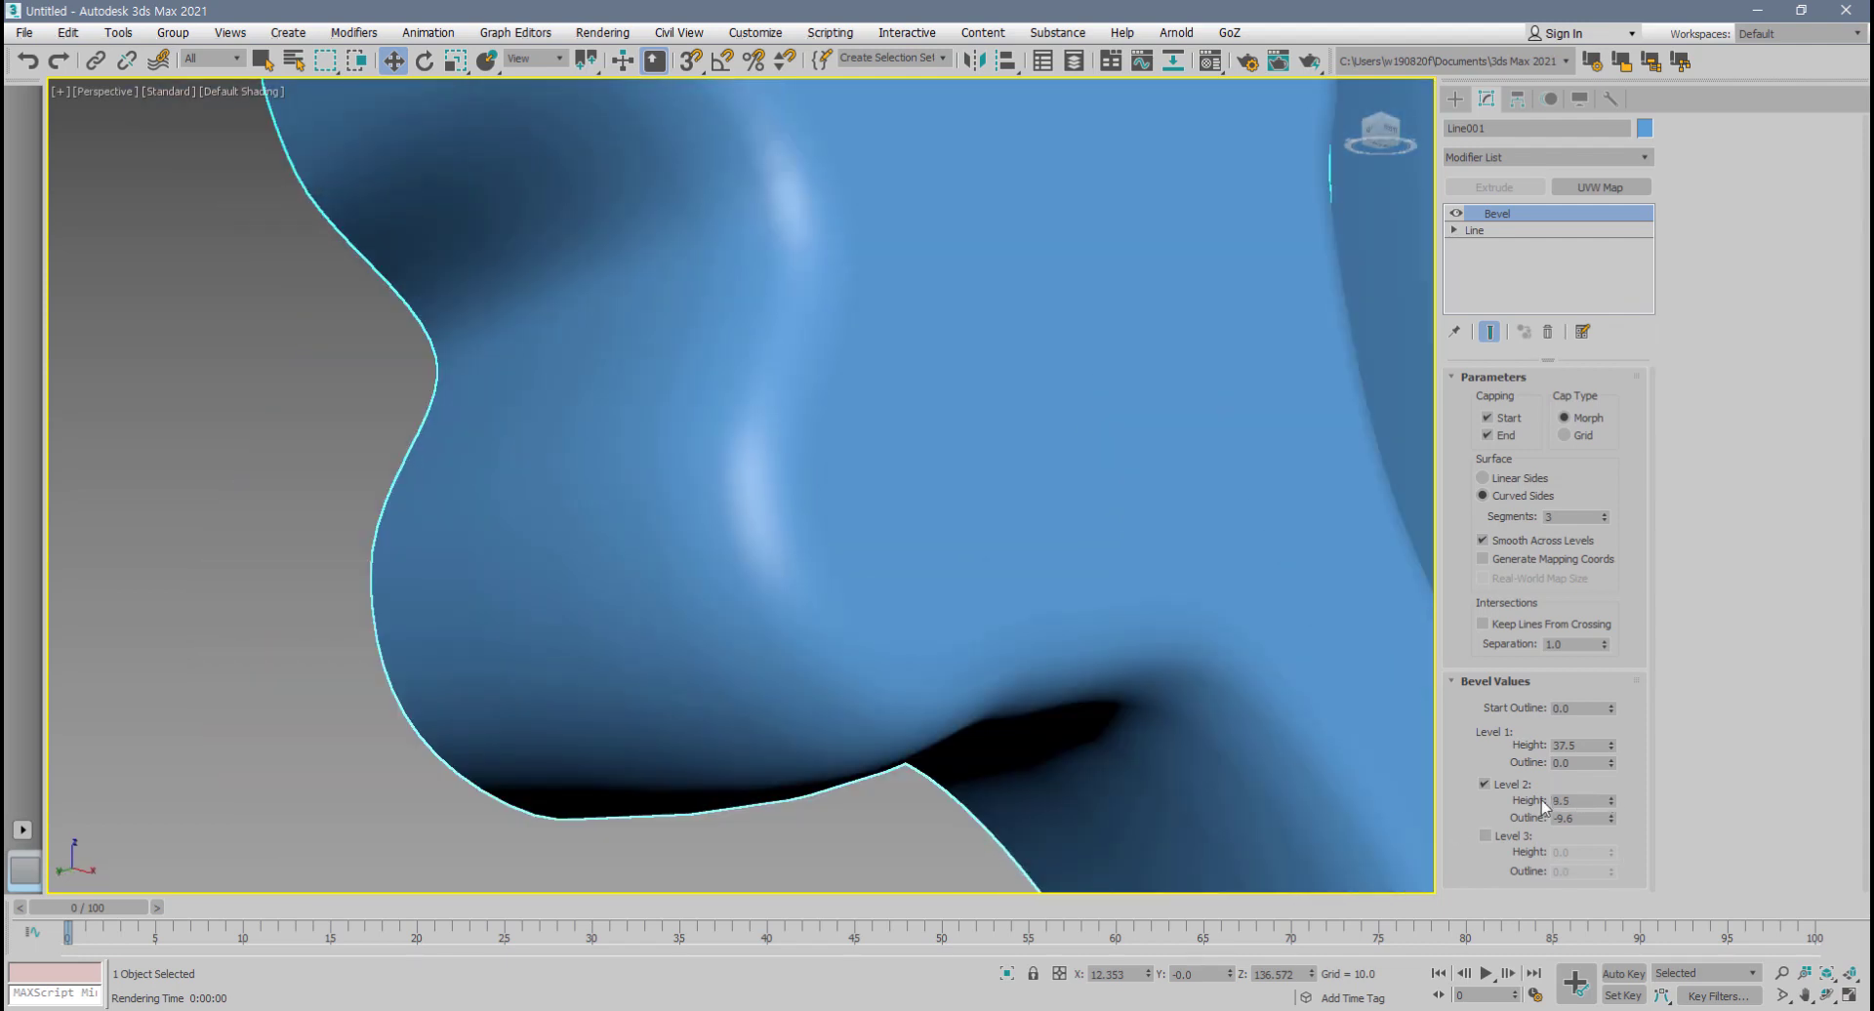
scroll(1029, 714, "down", 10)
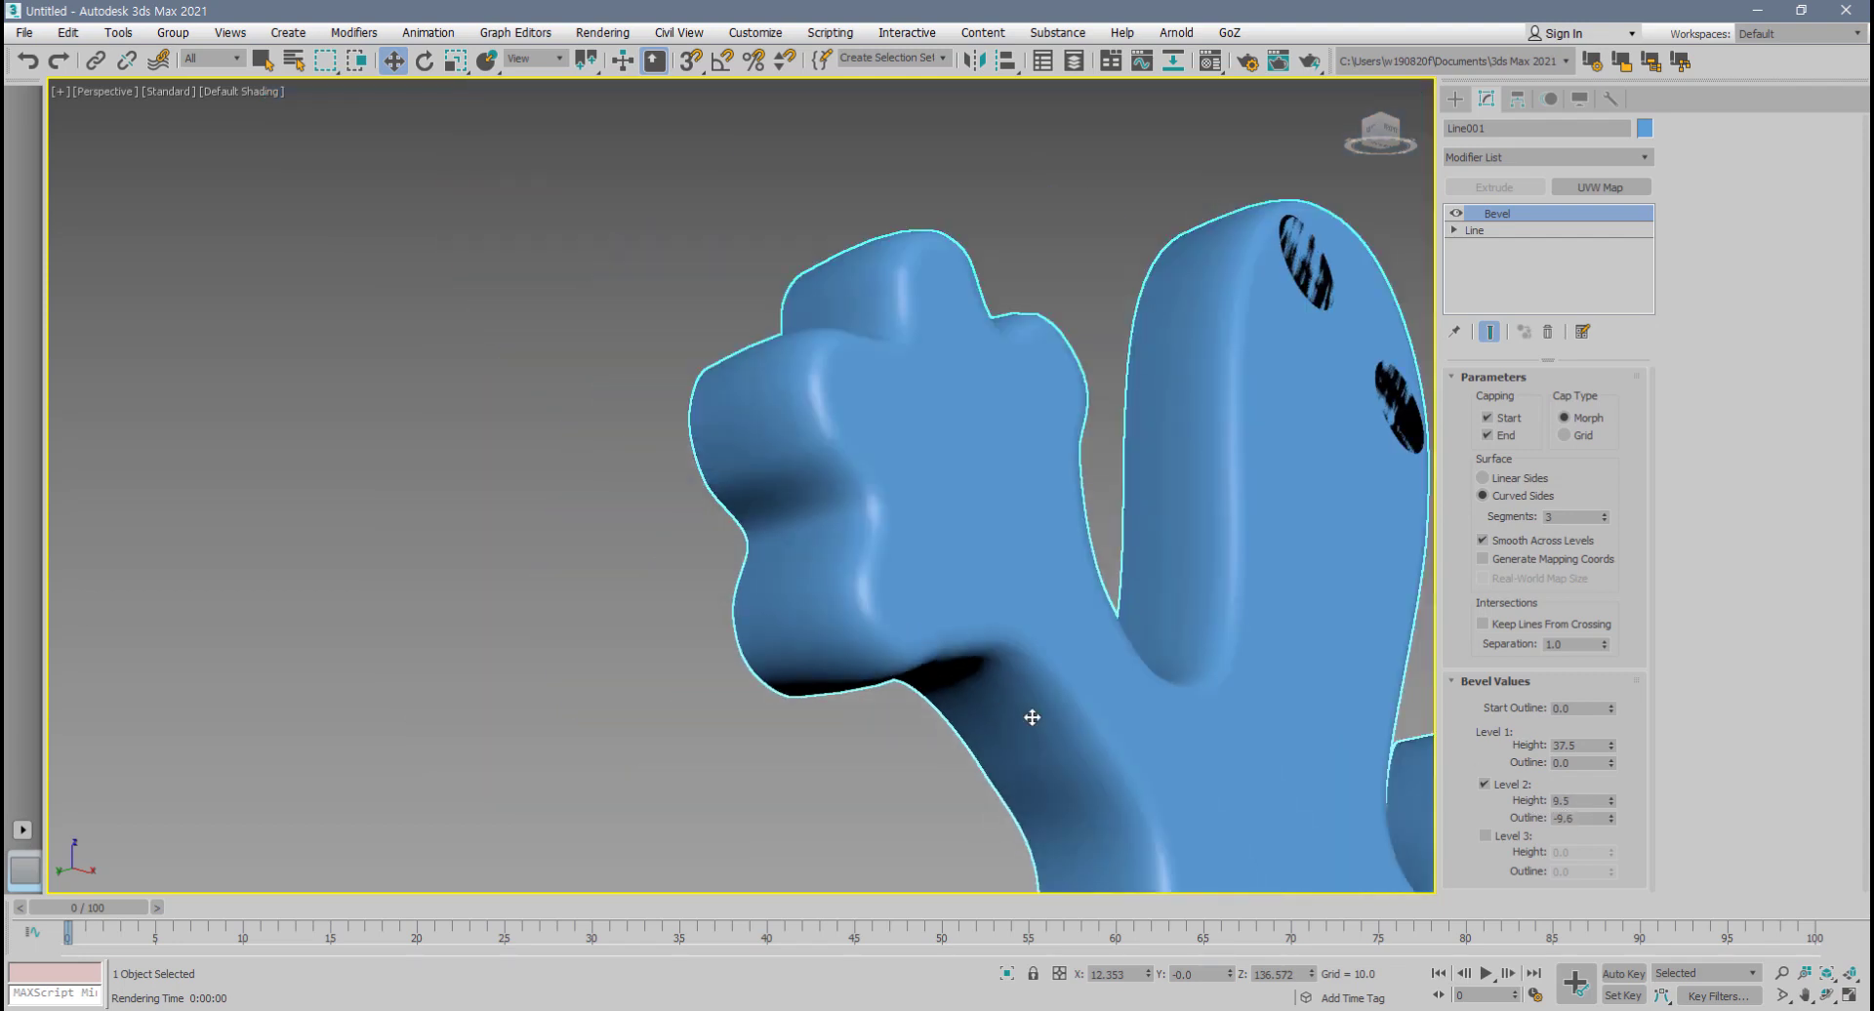
scroll(782, 702, "up", 4)
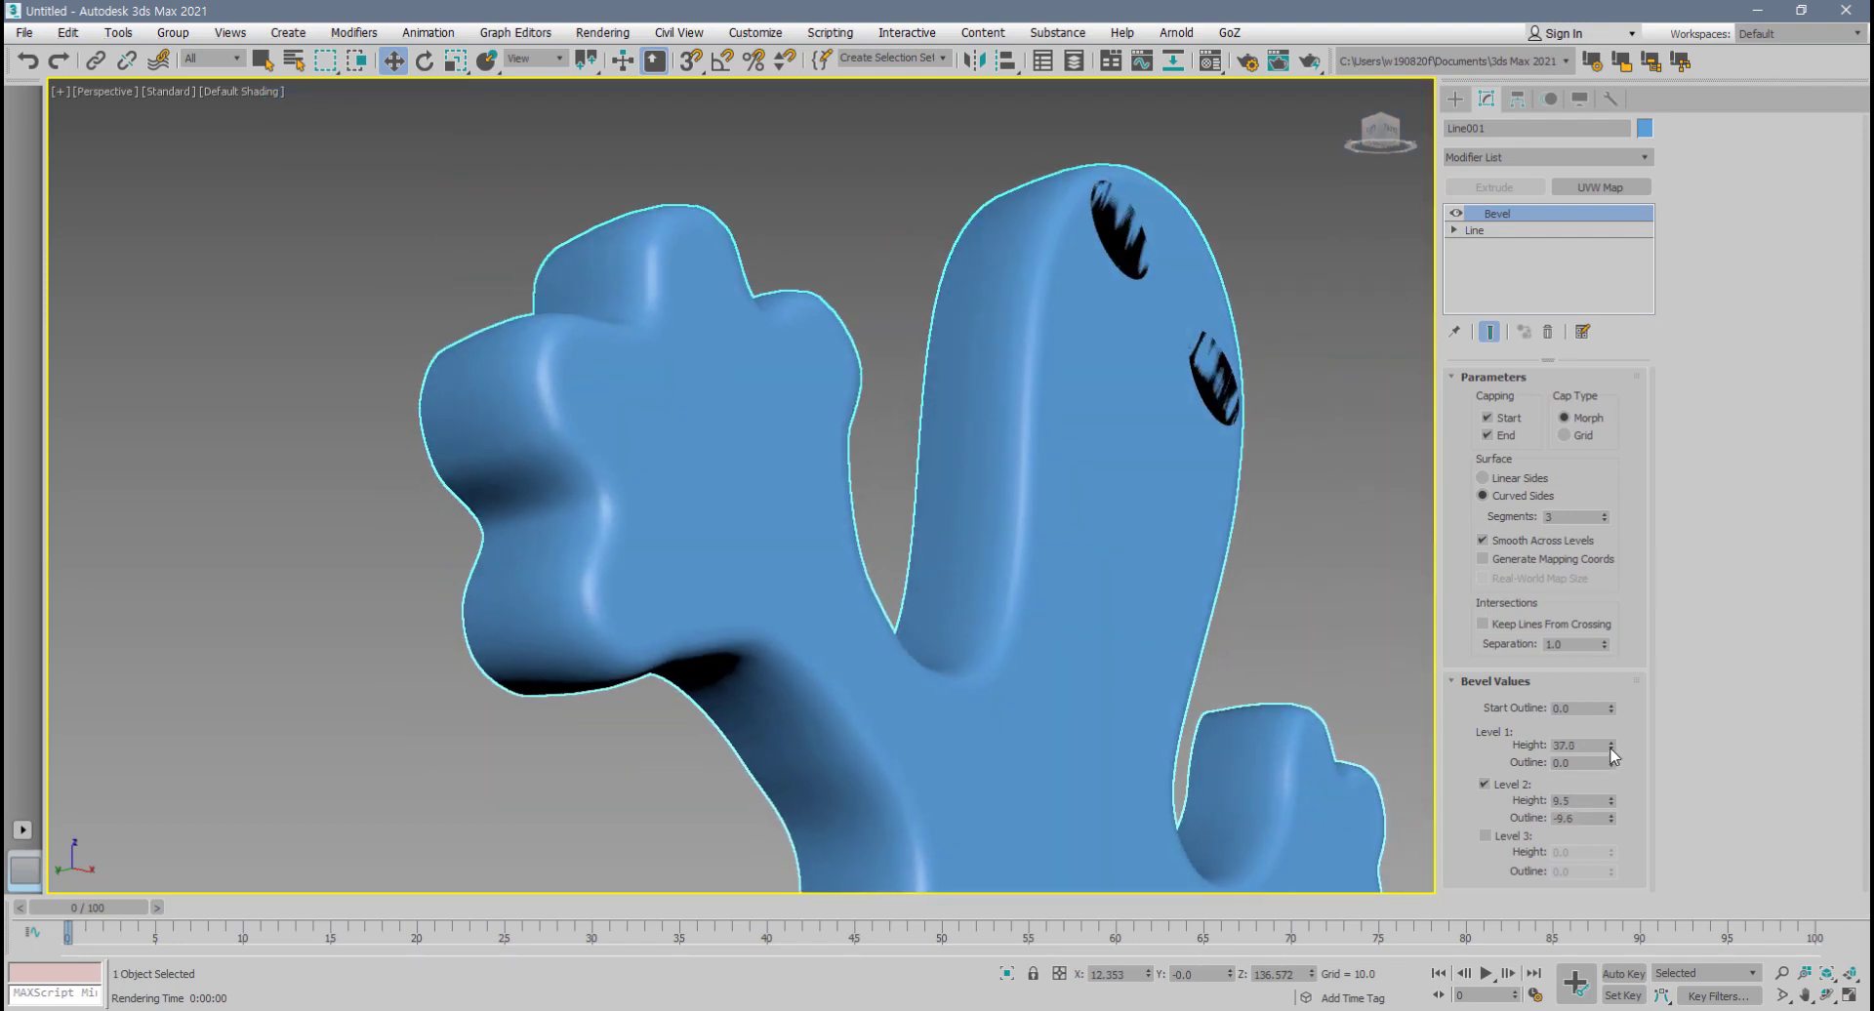
- Reduce the Level 1 height to 26.0 and set the Level 2 outline to -7.6 to open up the eye holes
left_click_drag(1610, 748, 1612, 766)
middle_click_drag(1162, 648, 1093, 663, "alt")
middle_click_drag(1135, 679, 986, 781)
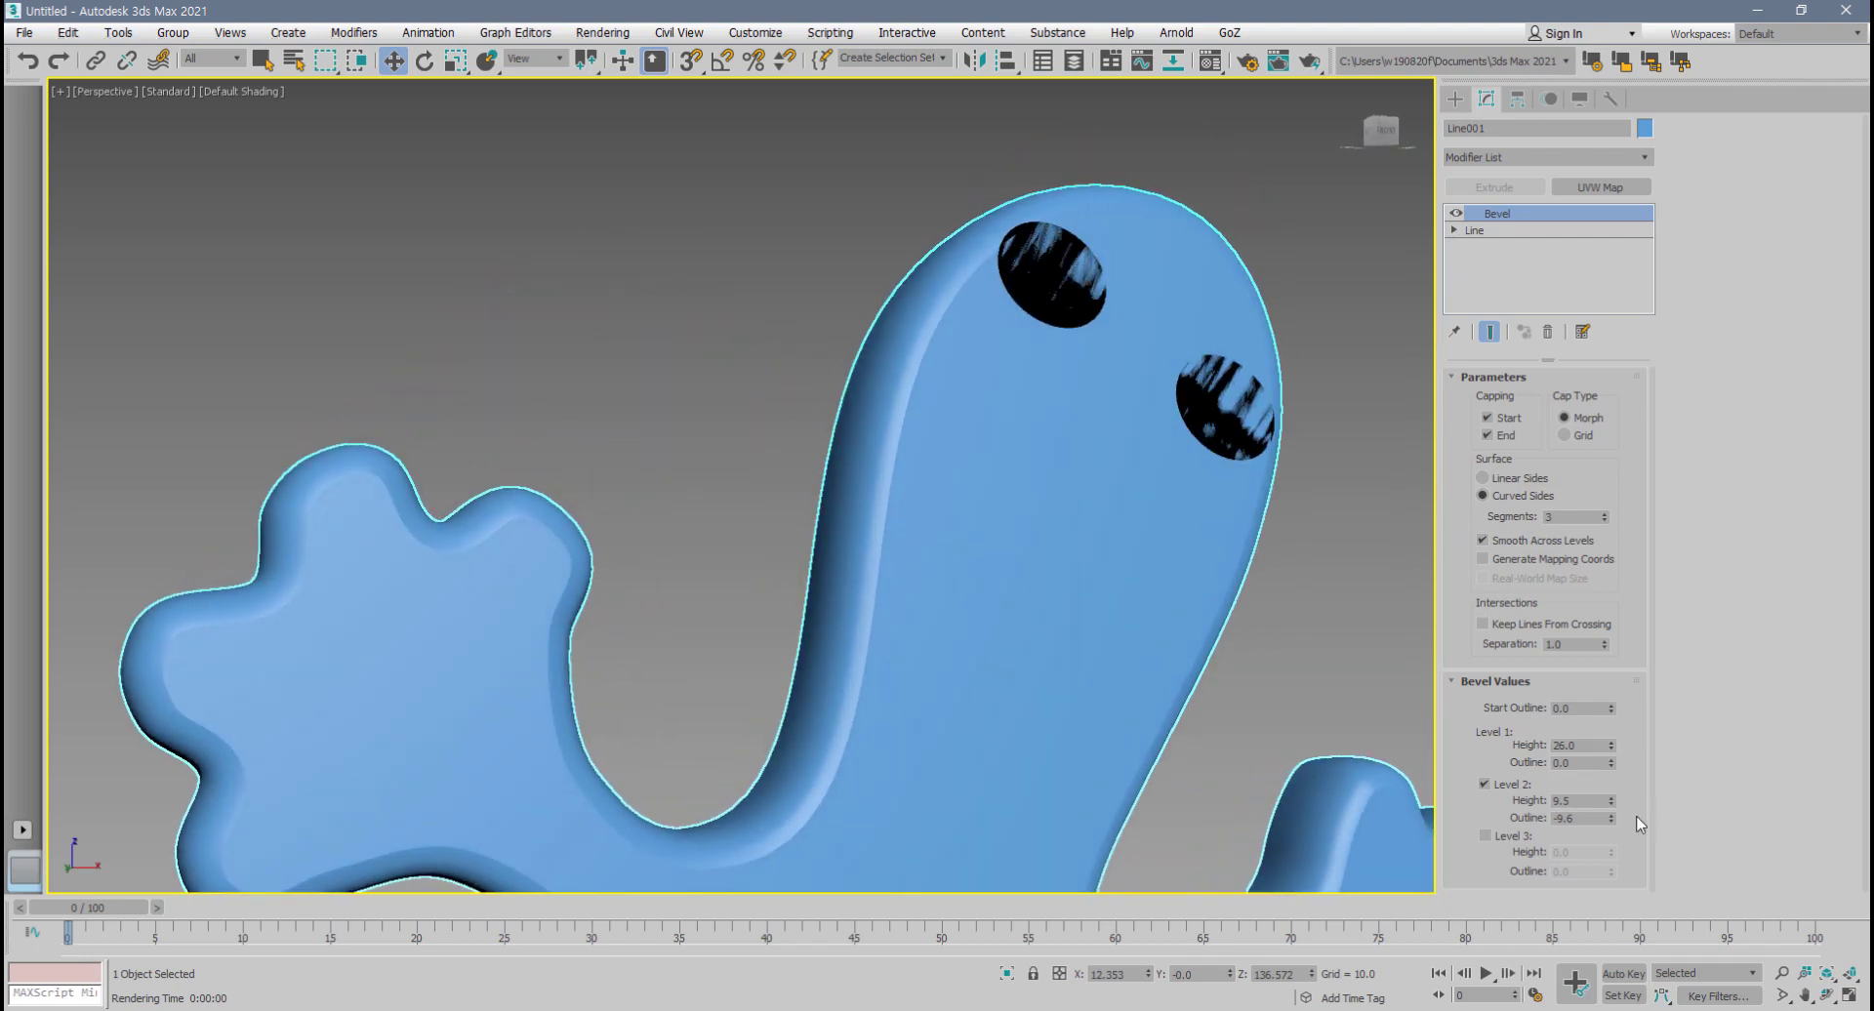
left_click_drag(1611, 820, 1617, 810)
scroll(931, 408, "up", 8)
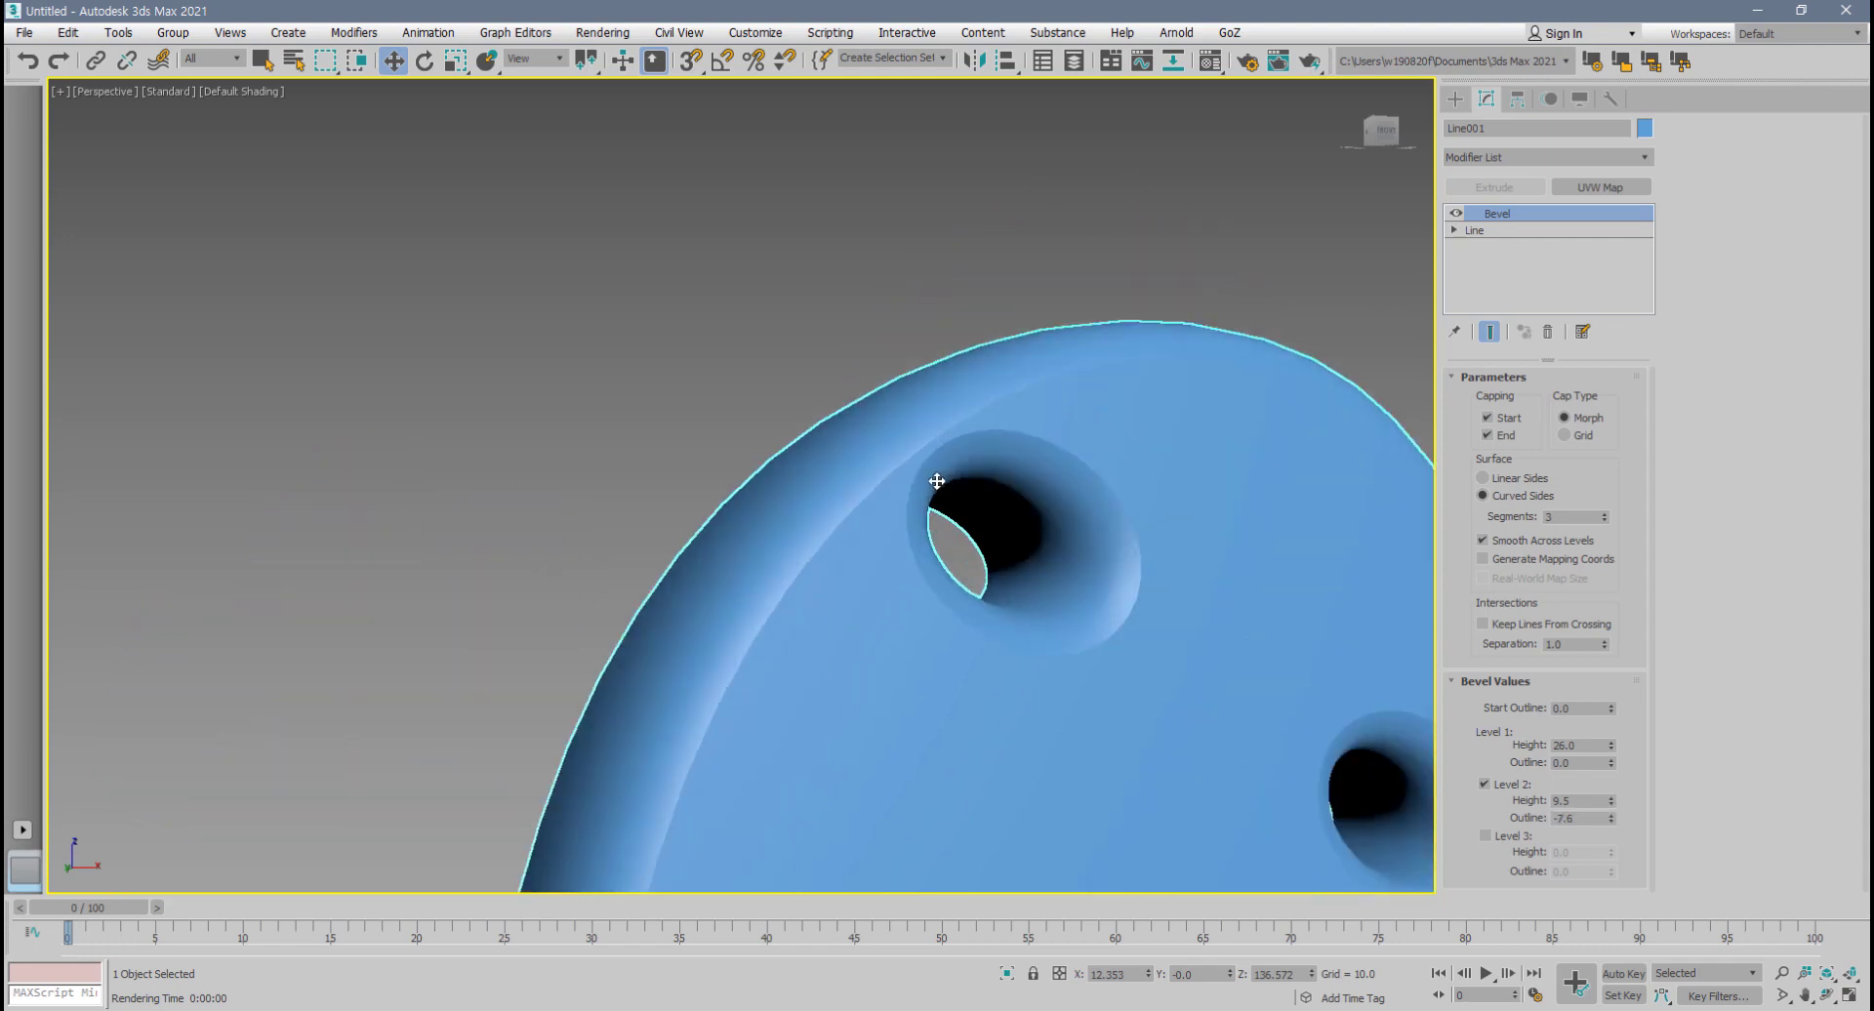
- Try a Level 2 outline of -8.8 and toggle Keep Lines From Crossing to compare its effect on the eye holes
left_click_drag(1614, 820, 1612, 823)
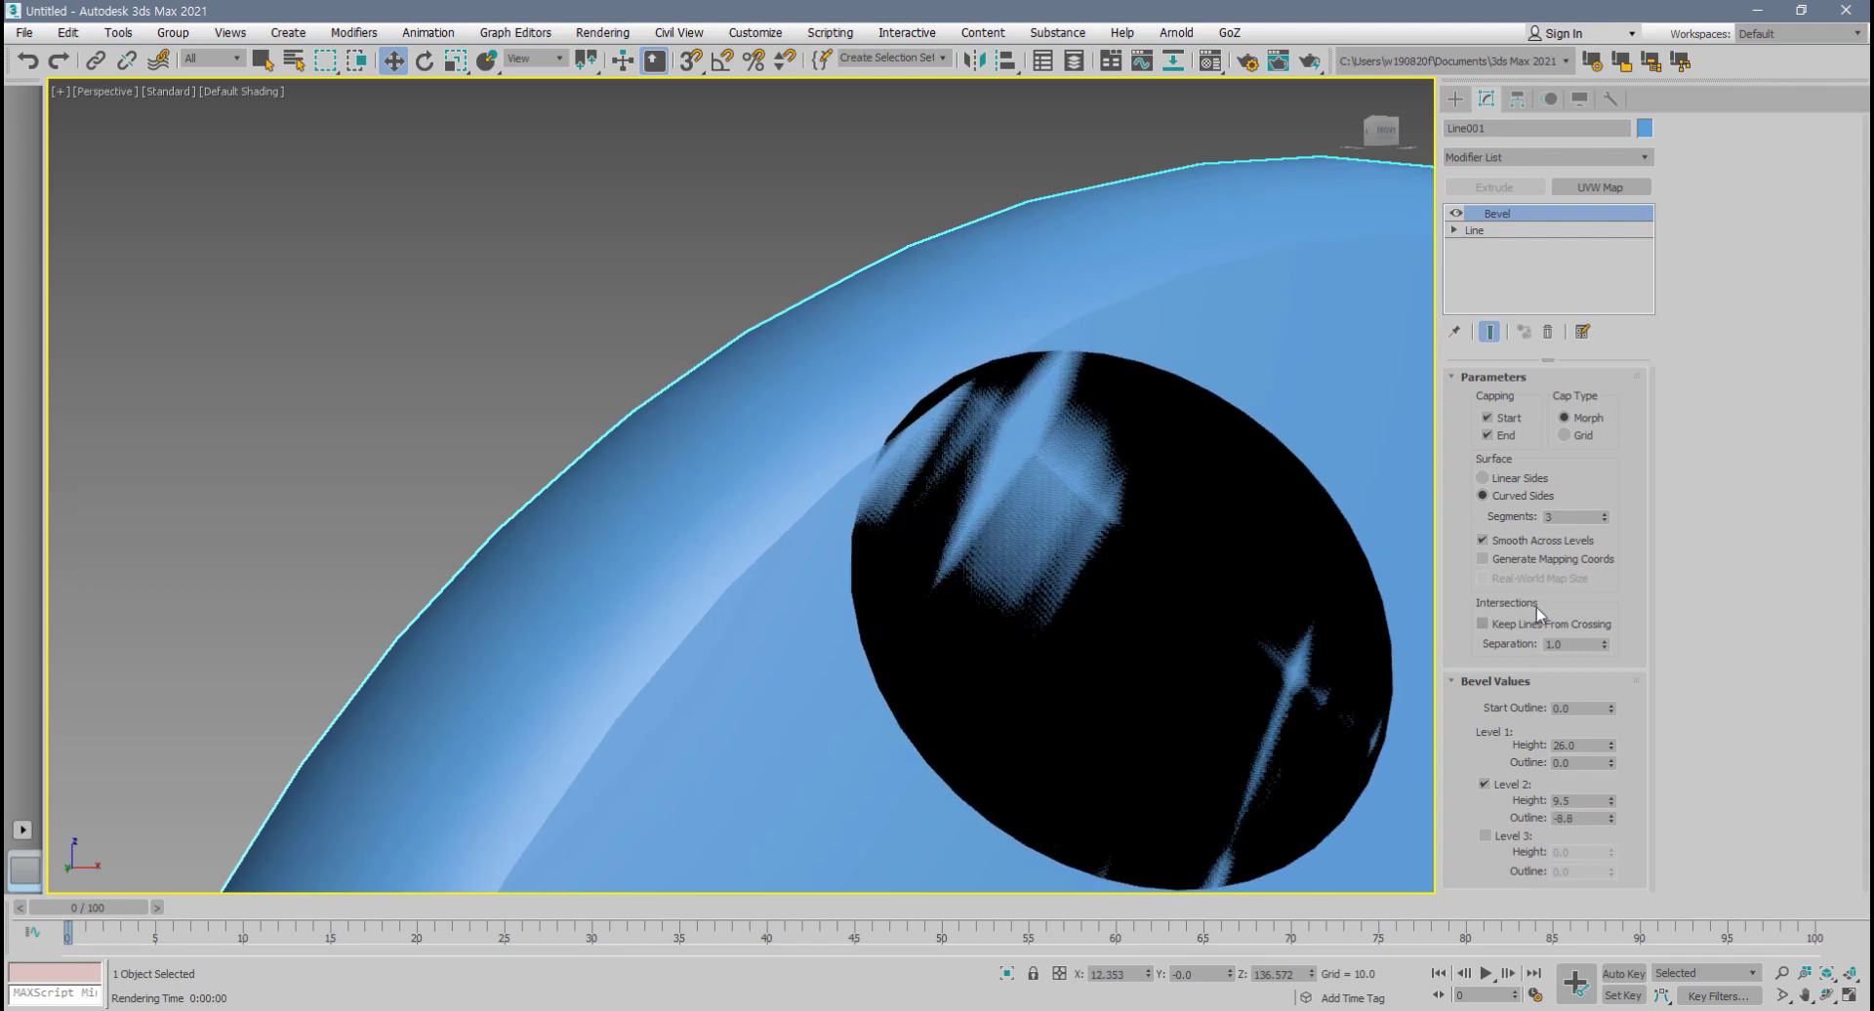
left_click(1494, 628)
left_click(1485, 624)
scroll(1025, 679, "down", 5)
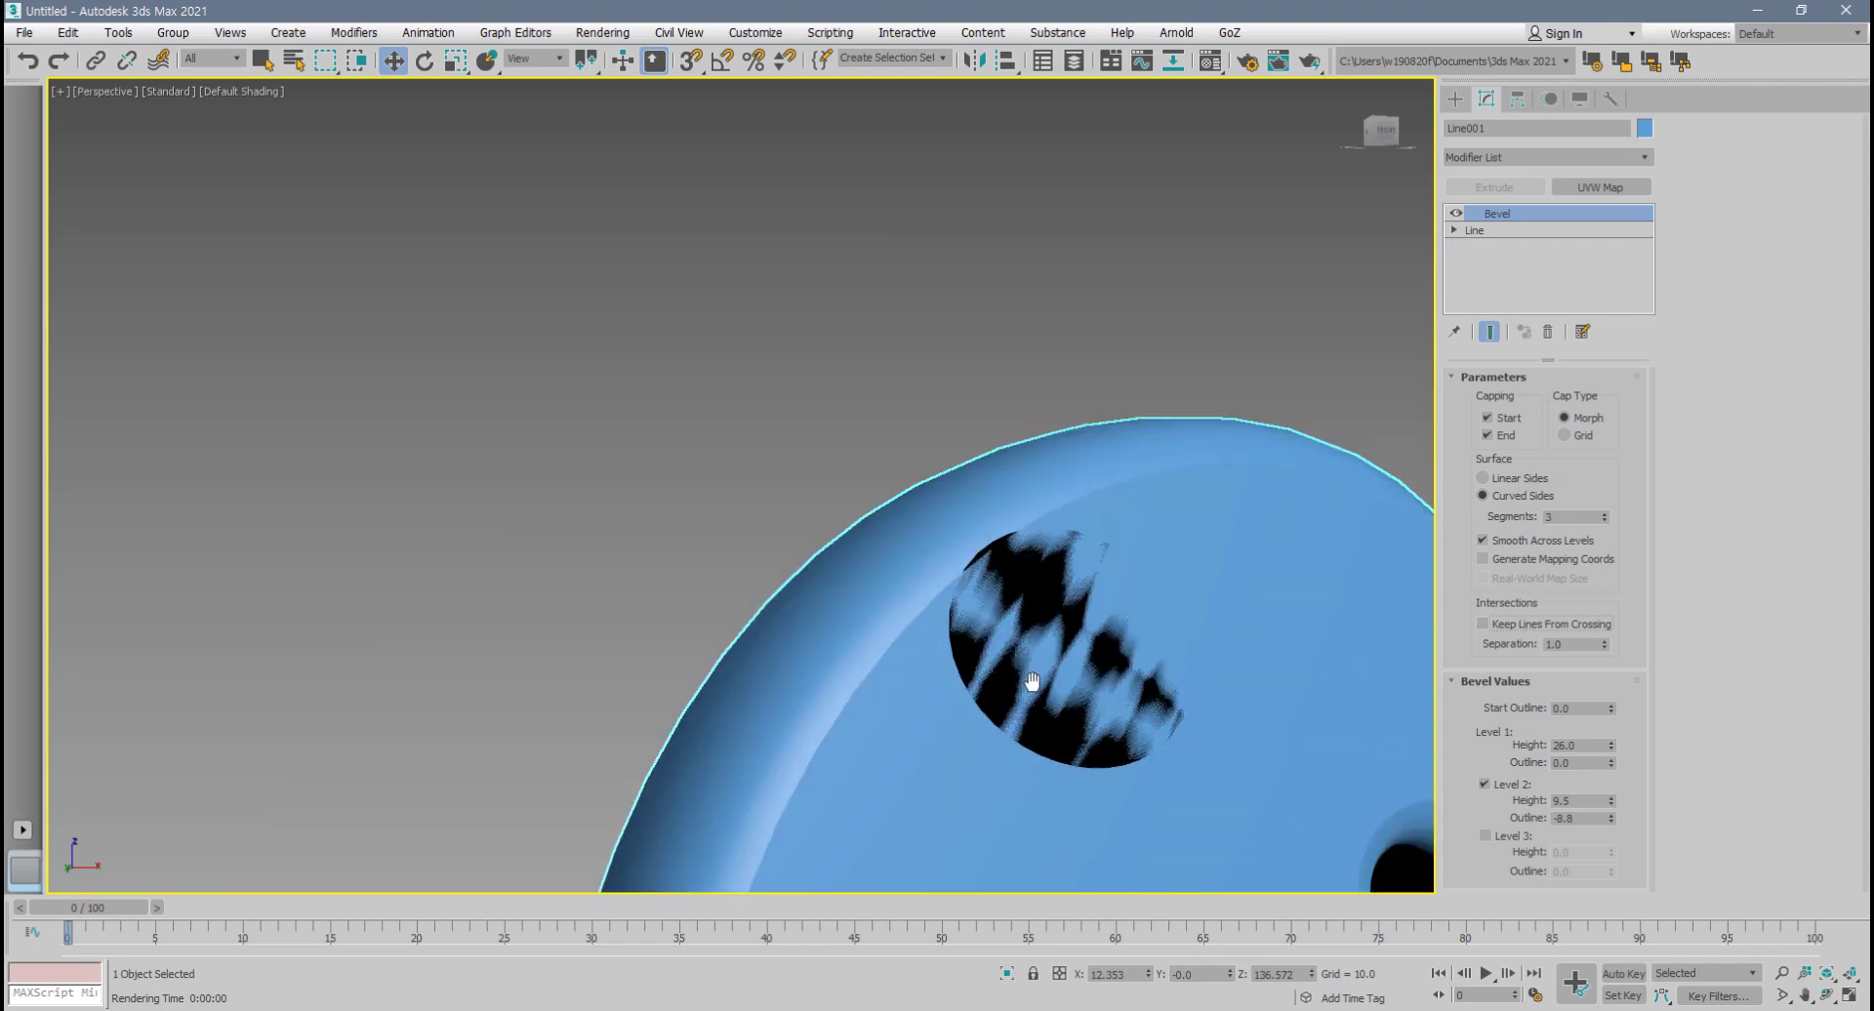
left_click(1489, 625)
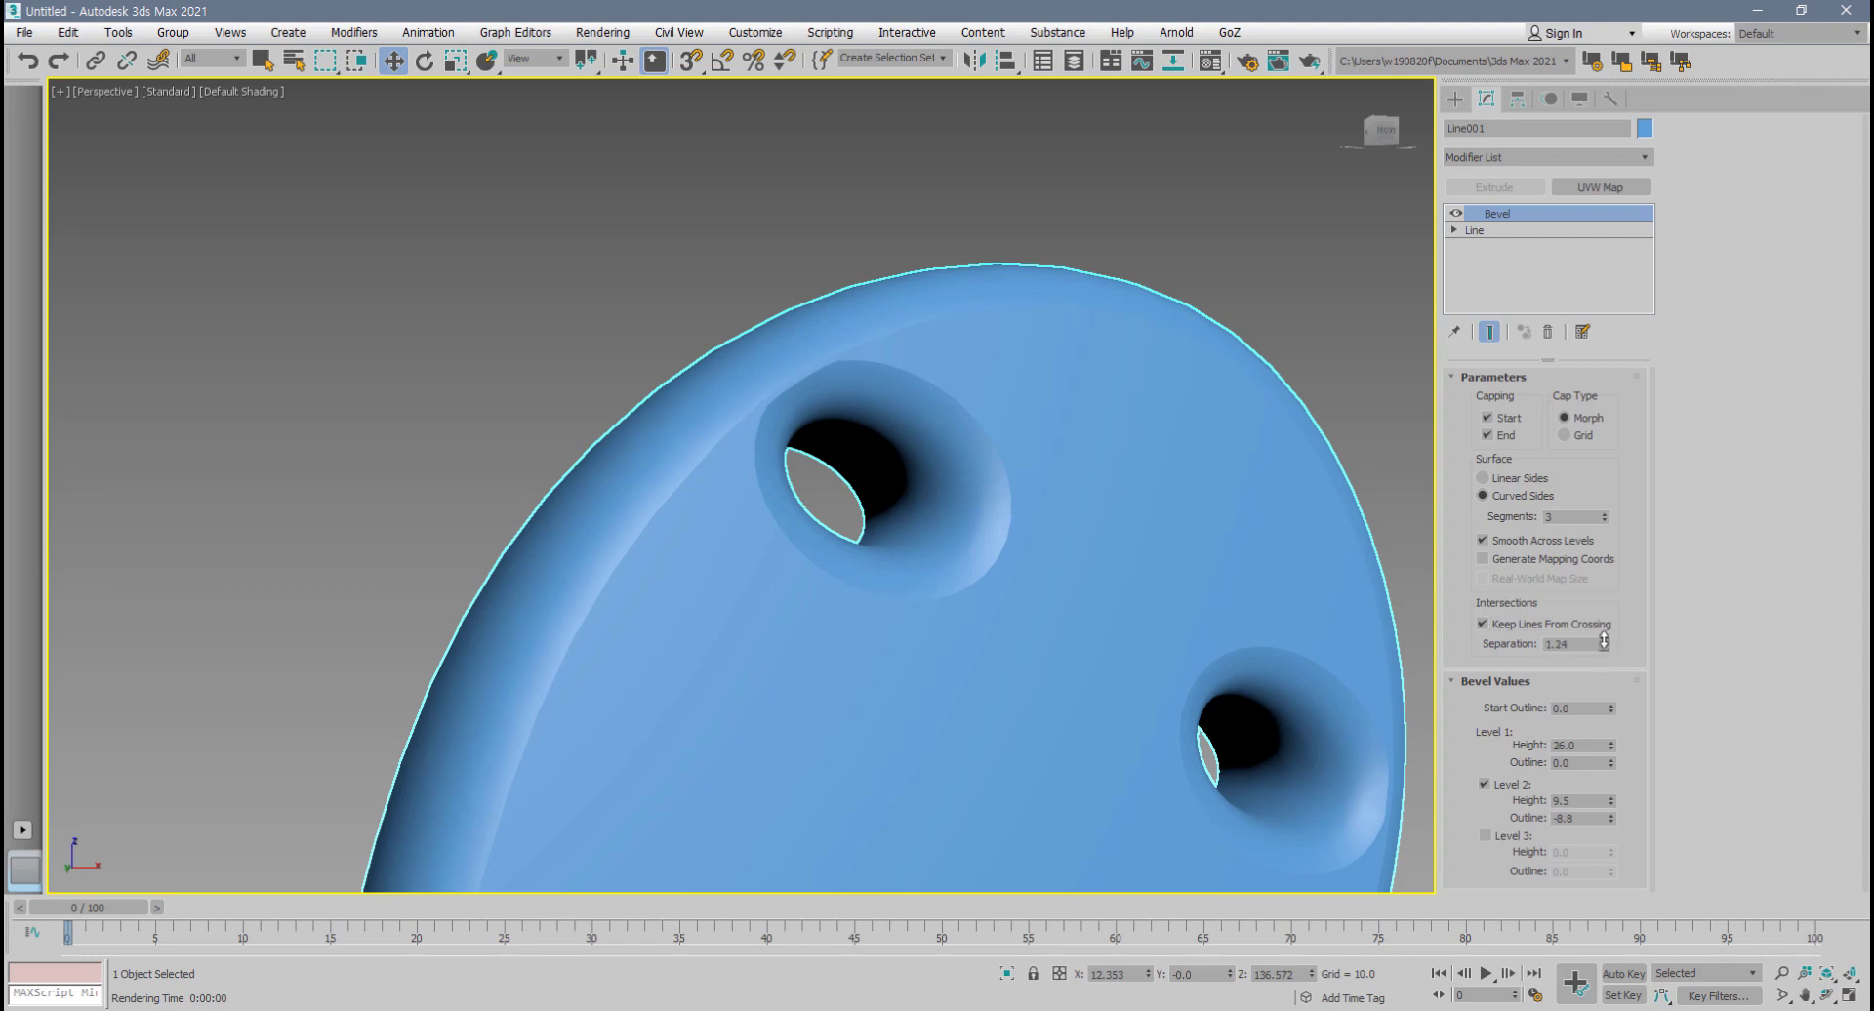
- Try a crossing separation of 1.56, inspect the eye edges, and turn Keep Lines From Crossing off
left_click_drag(1604, 676, 1601, 590)
scroll(807, 467, "up", 6)
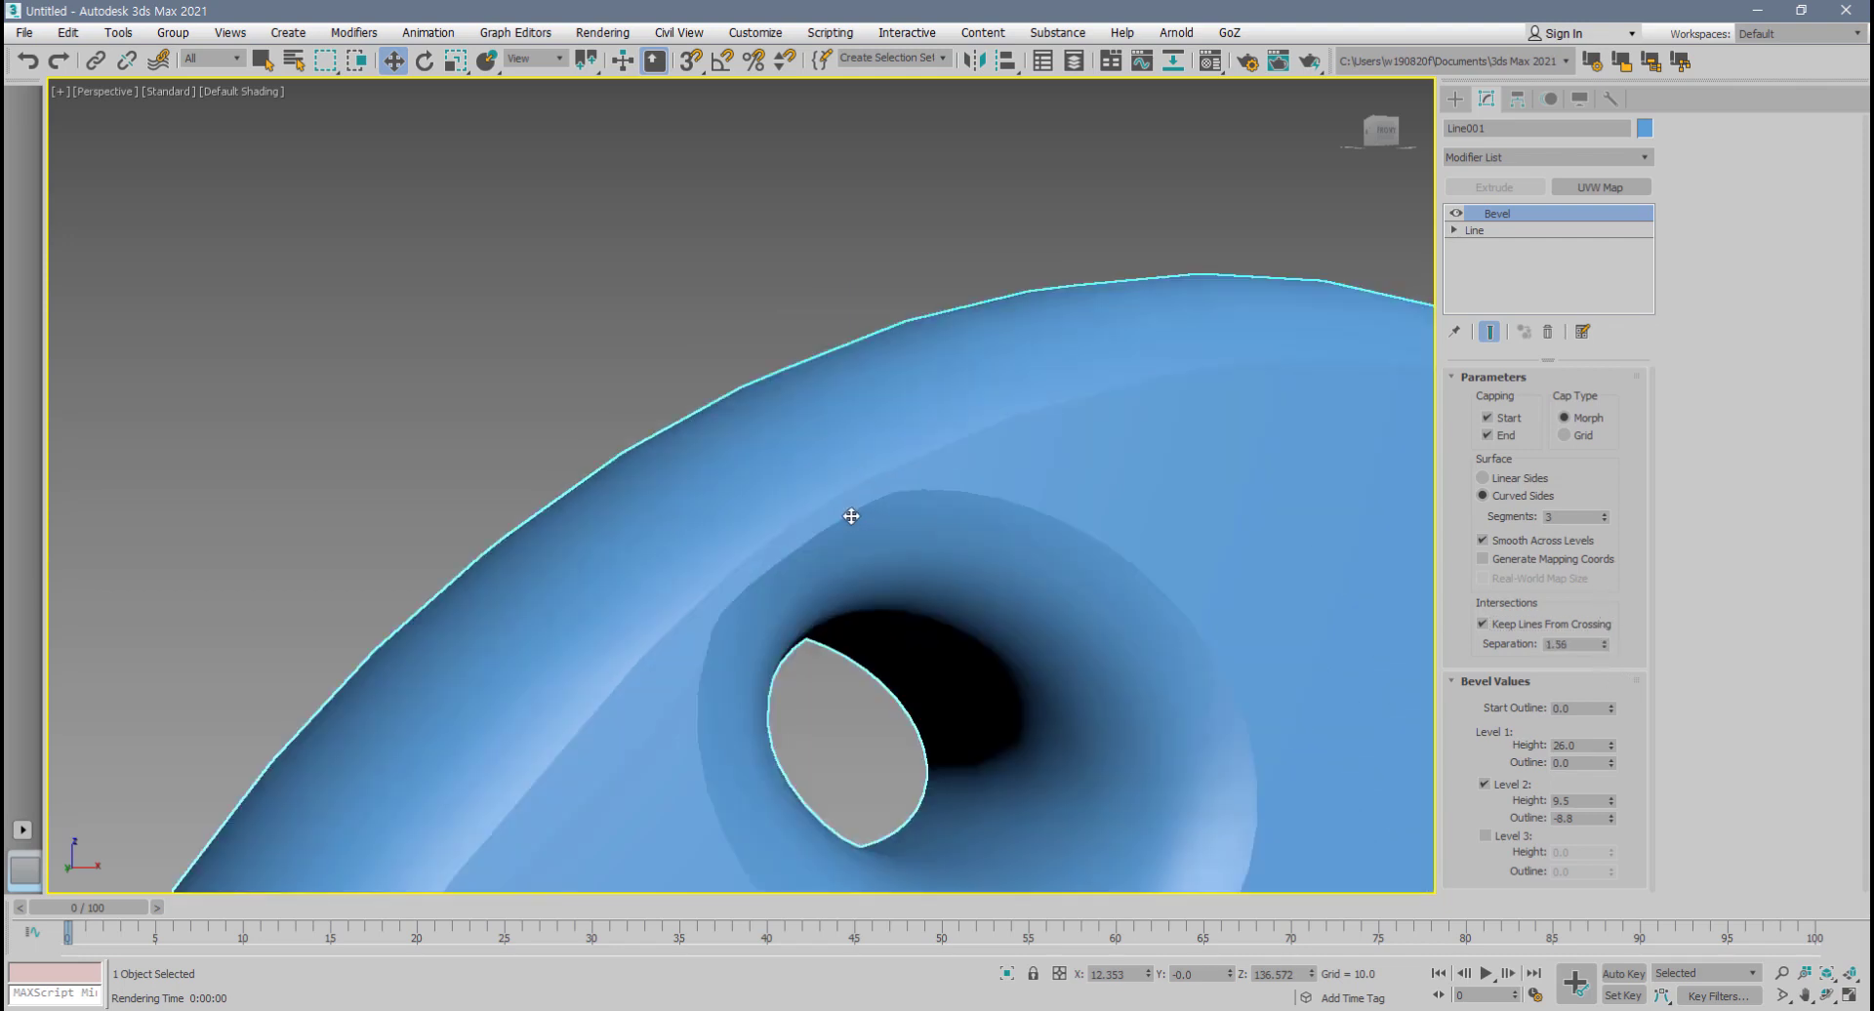
scroll(894, 587, "down", 6)
middle_click_drag(1005, 657, 924, 428)
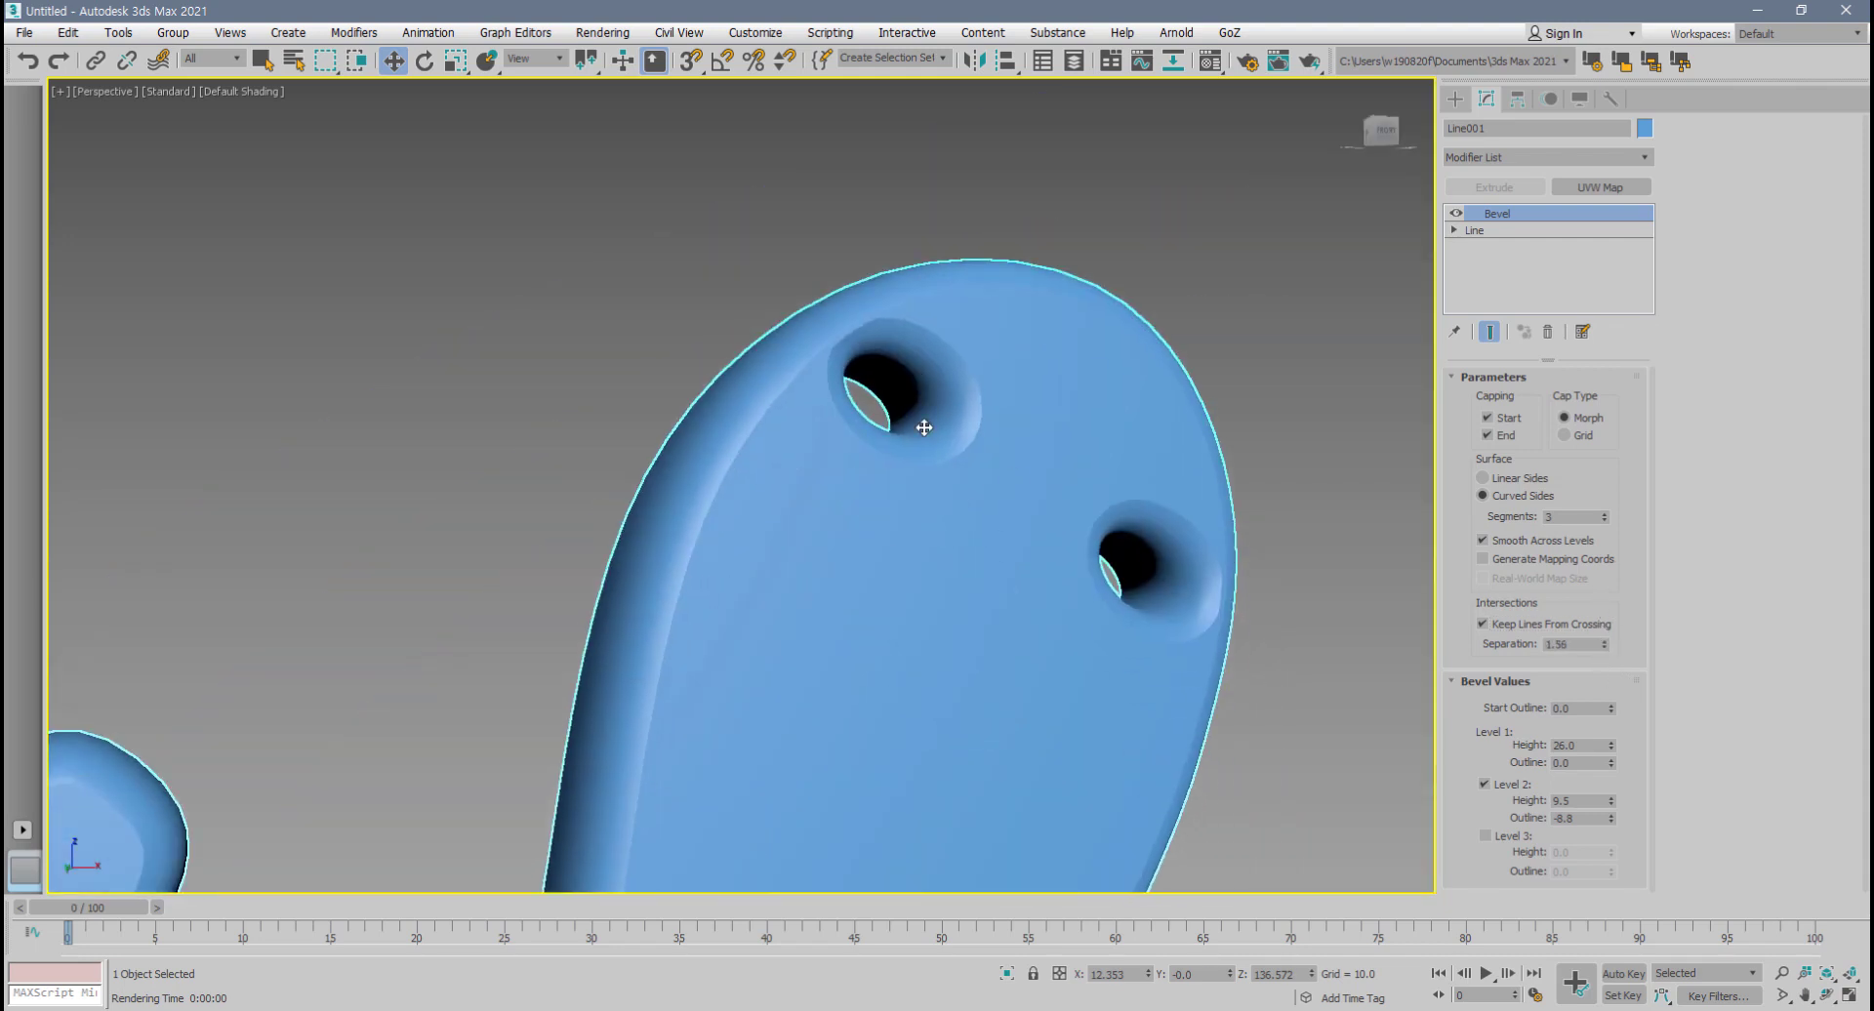
left_click(1490, 624)
scroll(1012, 669, "down", 5)
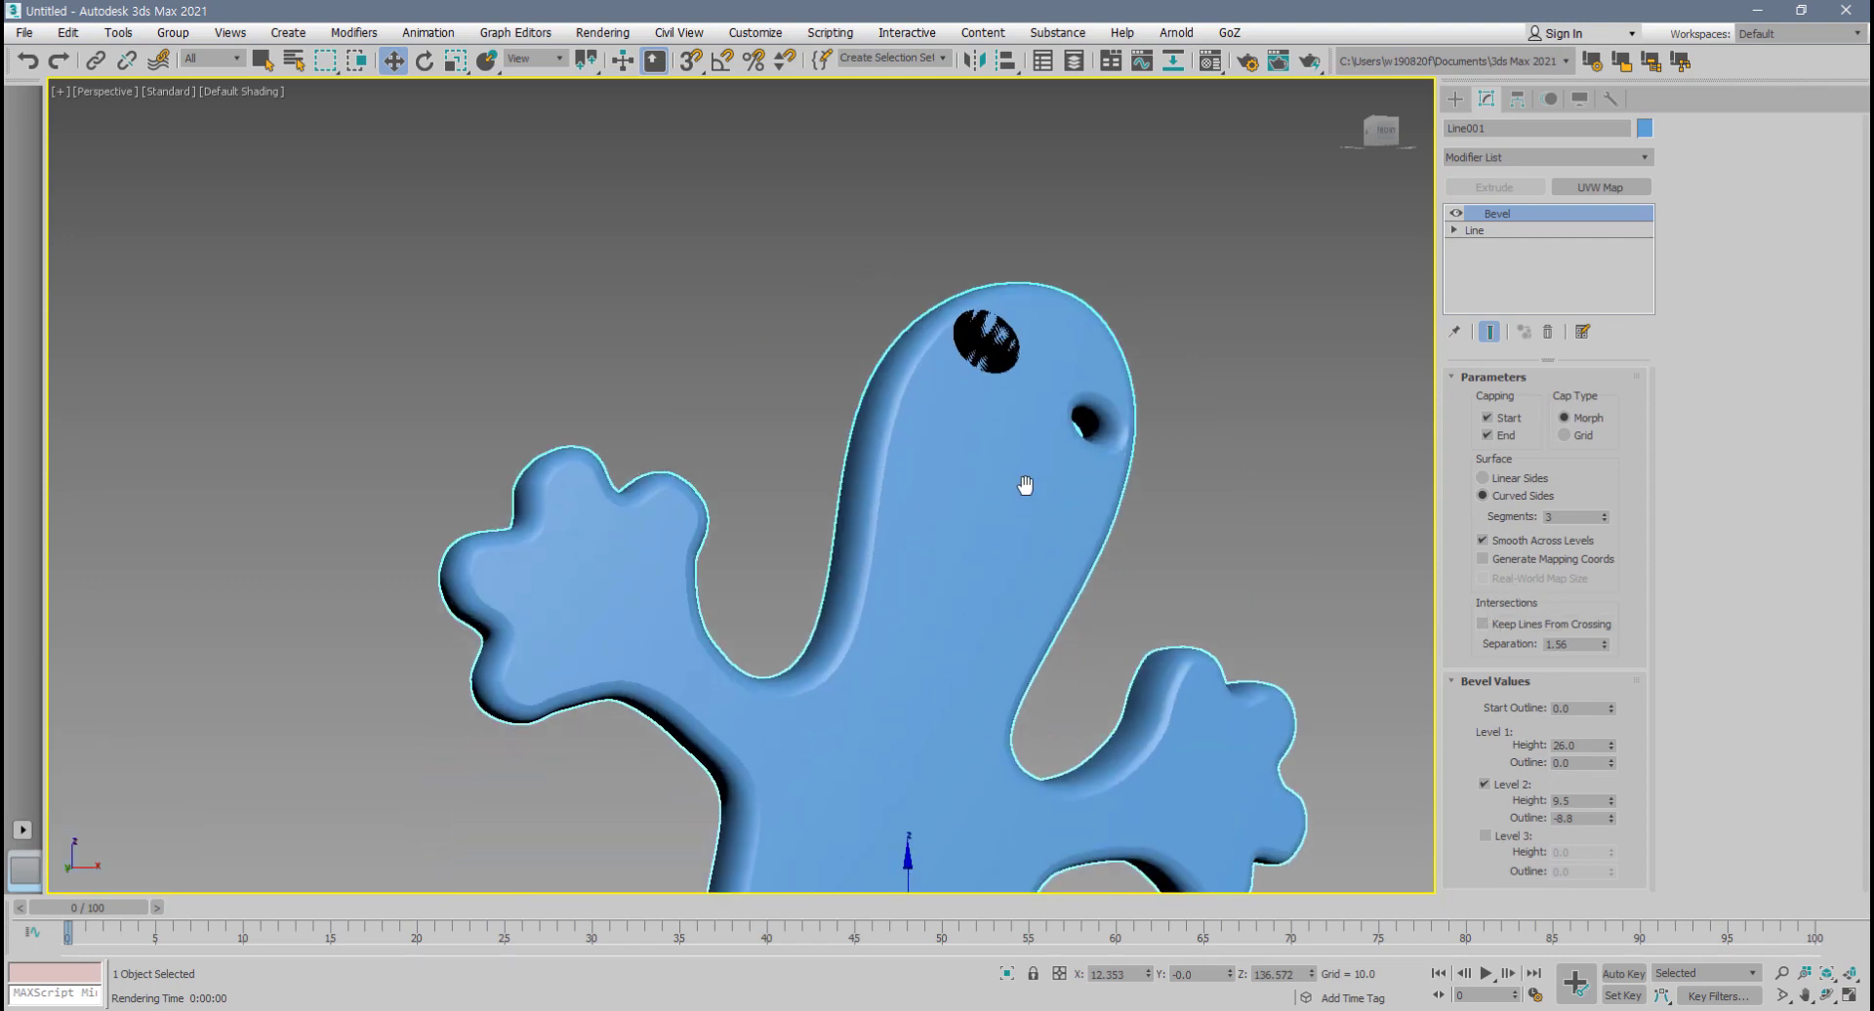
- Try a Level 2 height of 2.5, then undo it along with the recent line-crossing, separation and outline changes
left_click_drag(1611, 802, 1612, 819)
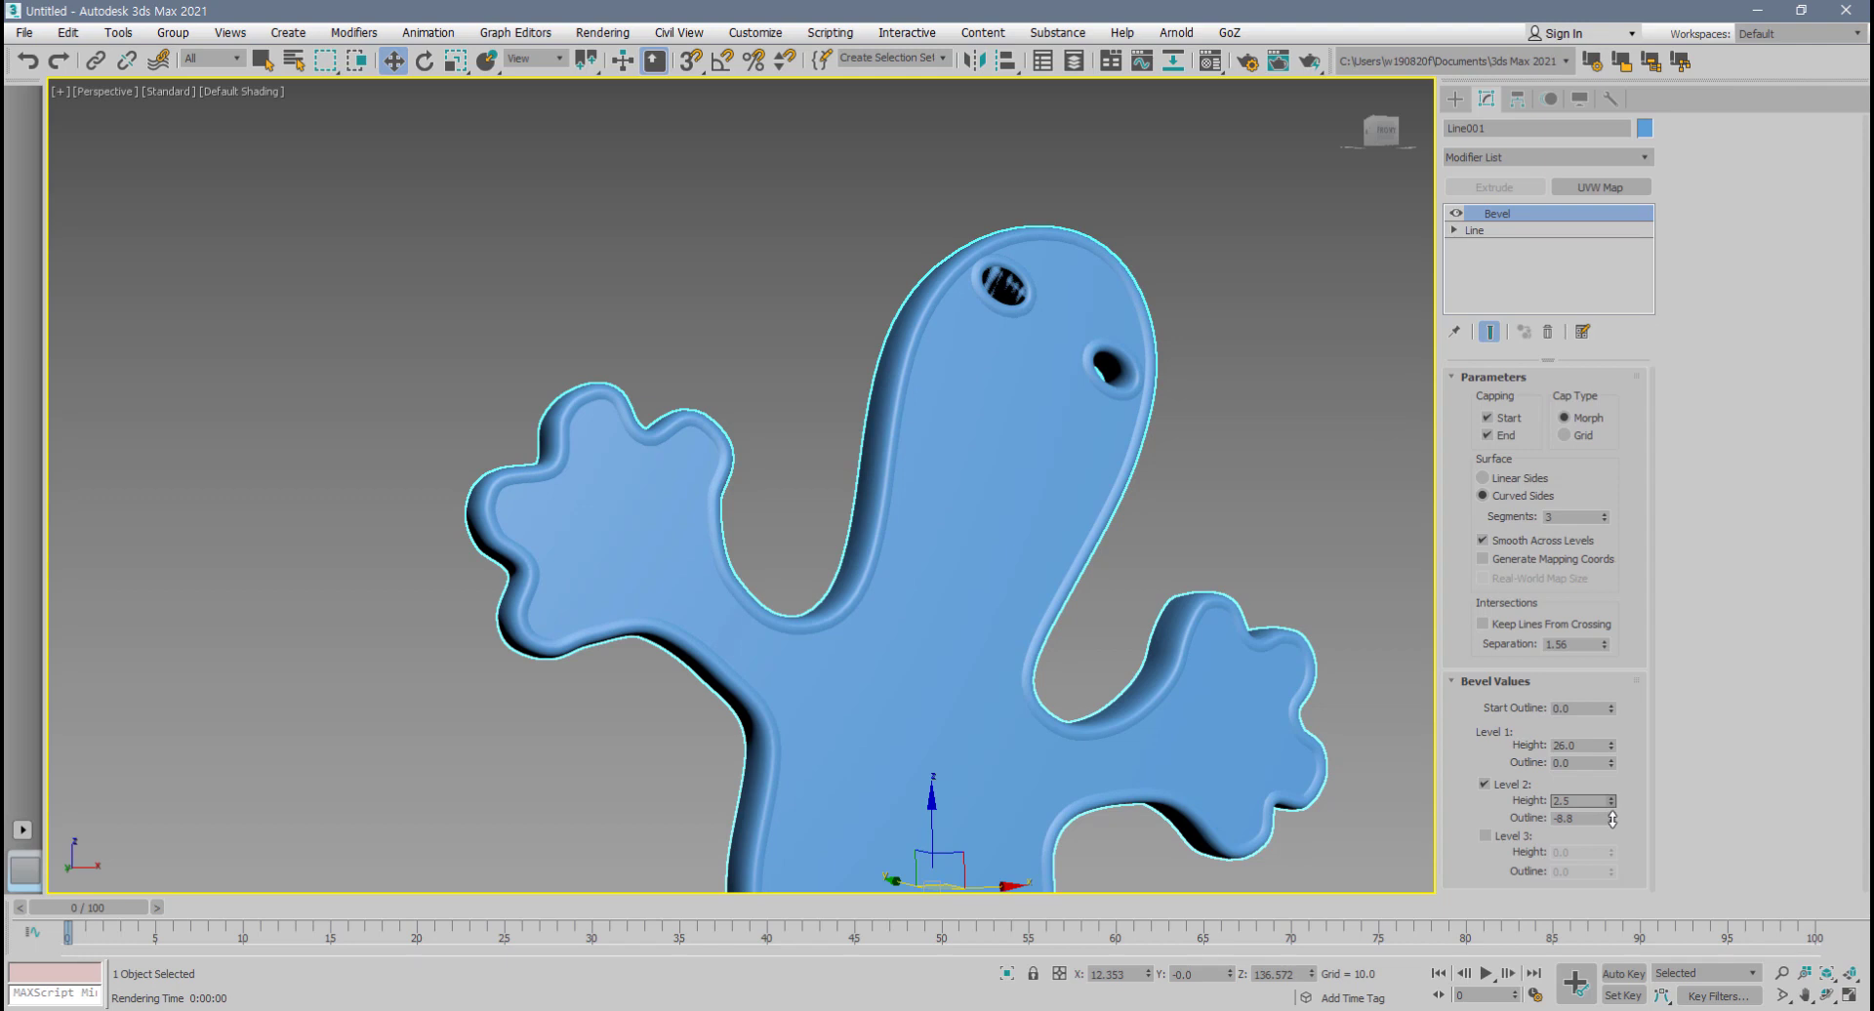
key("ctrl+z")
key("ctrl+z")
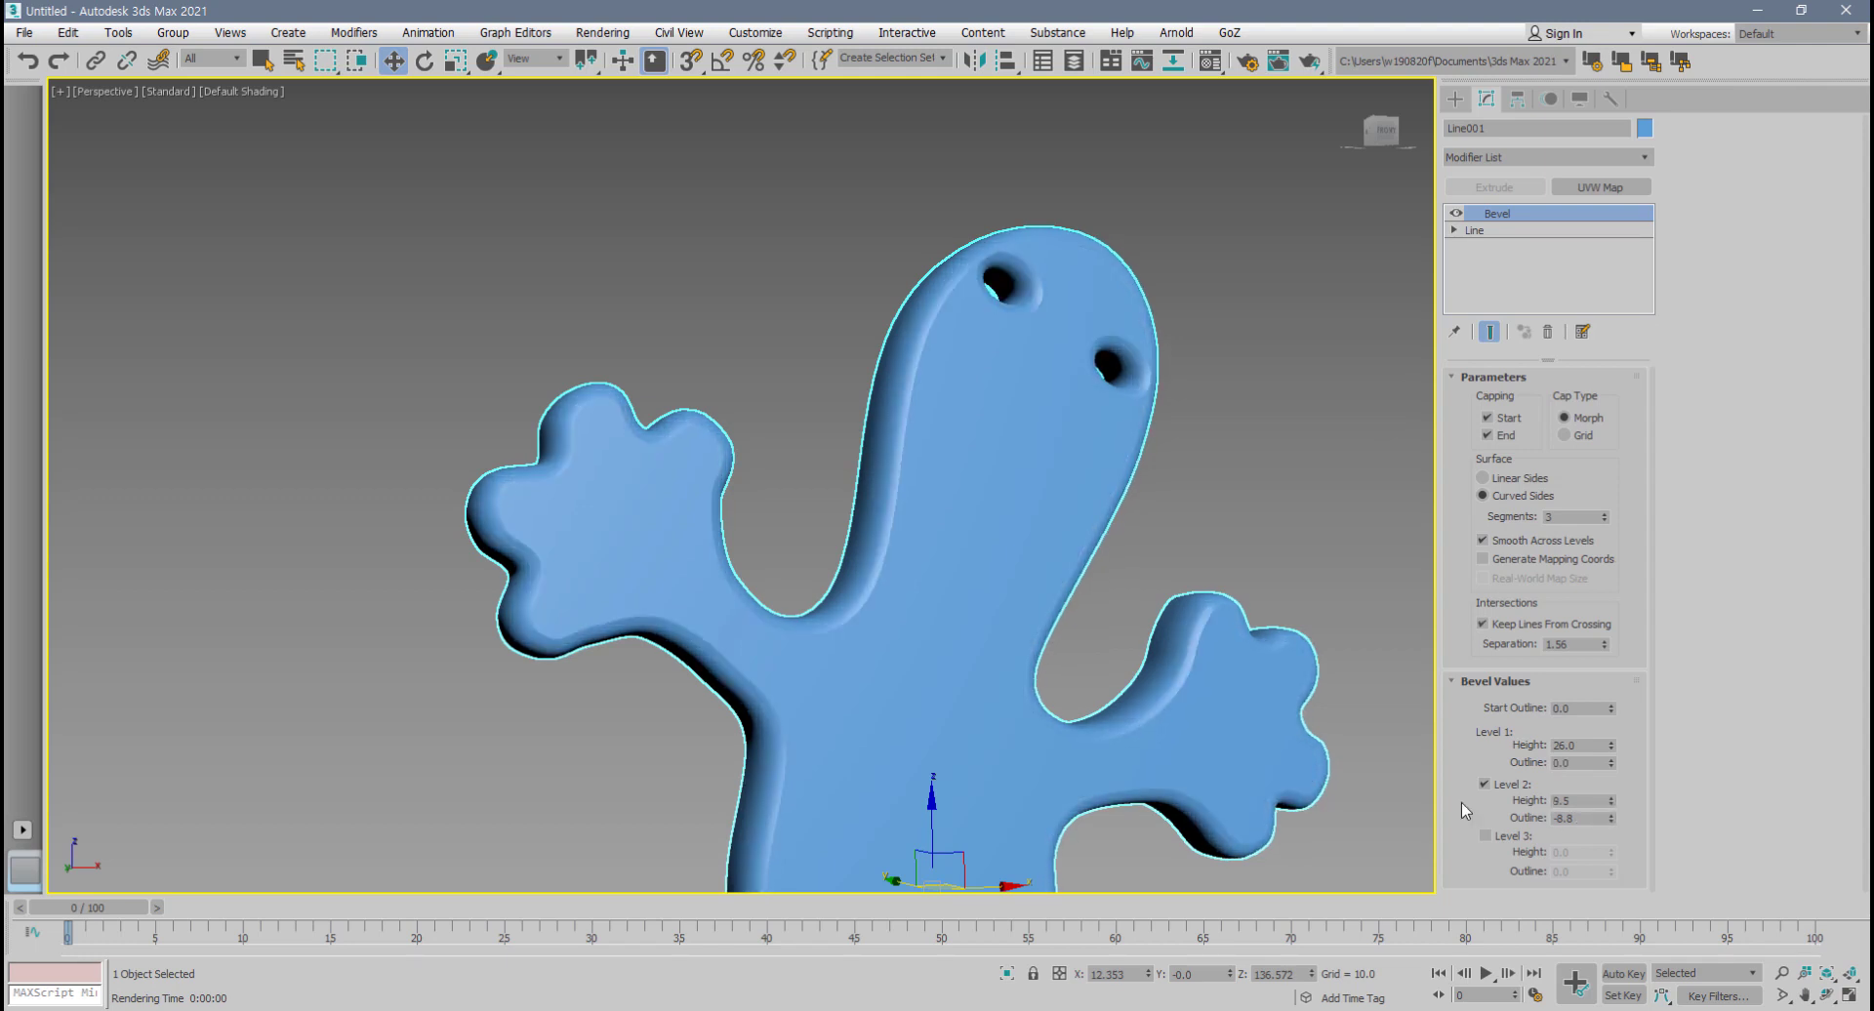
scroll(1100, 761, "up", 3)
key("ctrl+z")
key("ctrl+z")
key("ctrl+z")
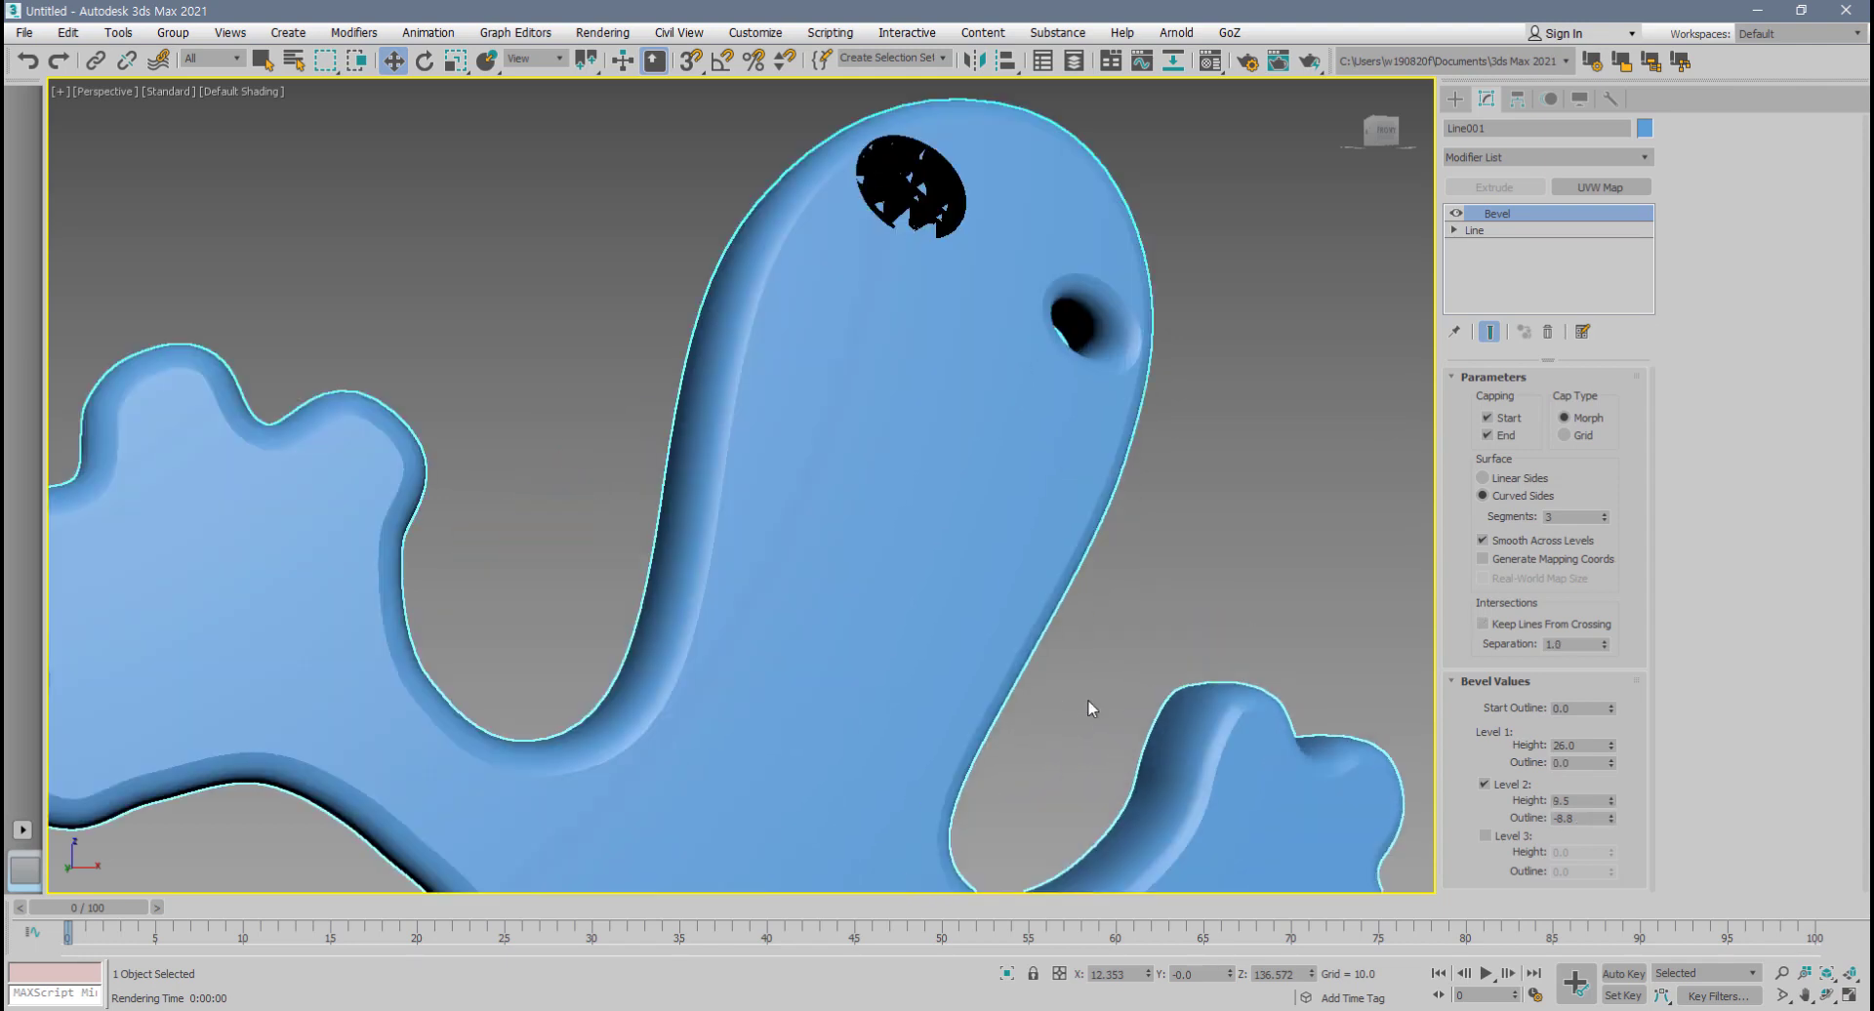
key("ctrl+z")
key("ctrl+z")
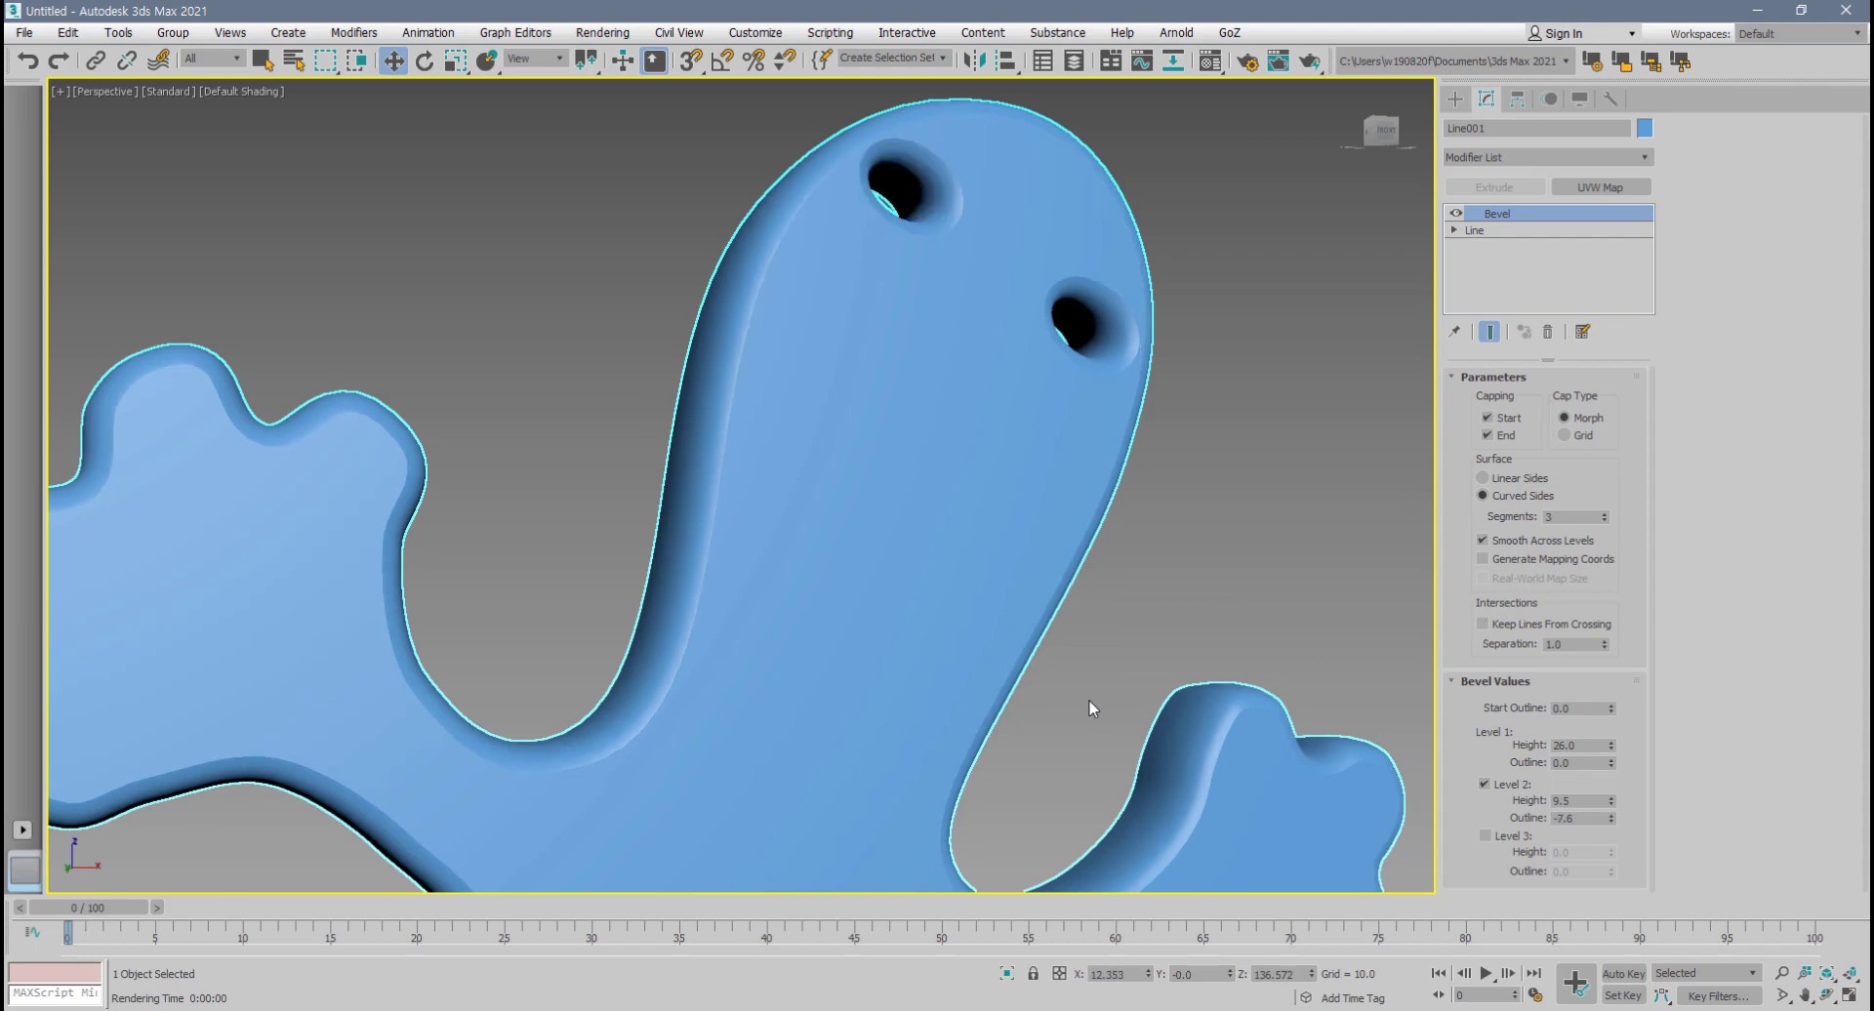
- Set the Level 2 height to 9.0 and outline to -6.4, and check the bevel around both eye holes
middle_click_drag(1091, 699, 1100, 753)
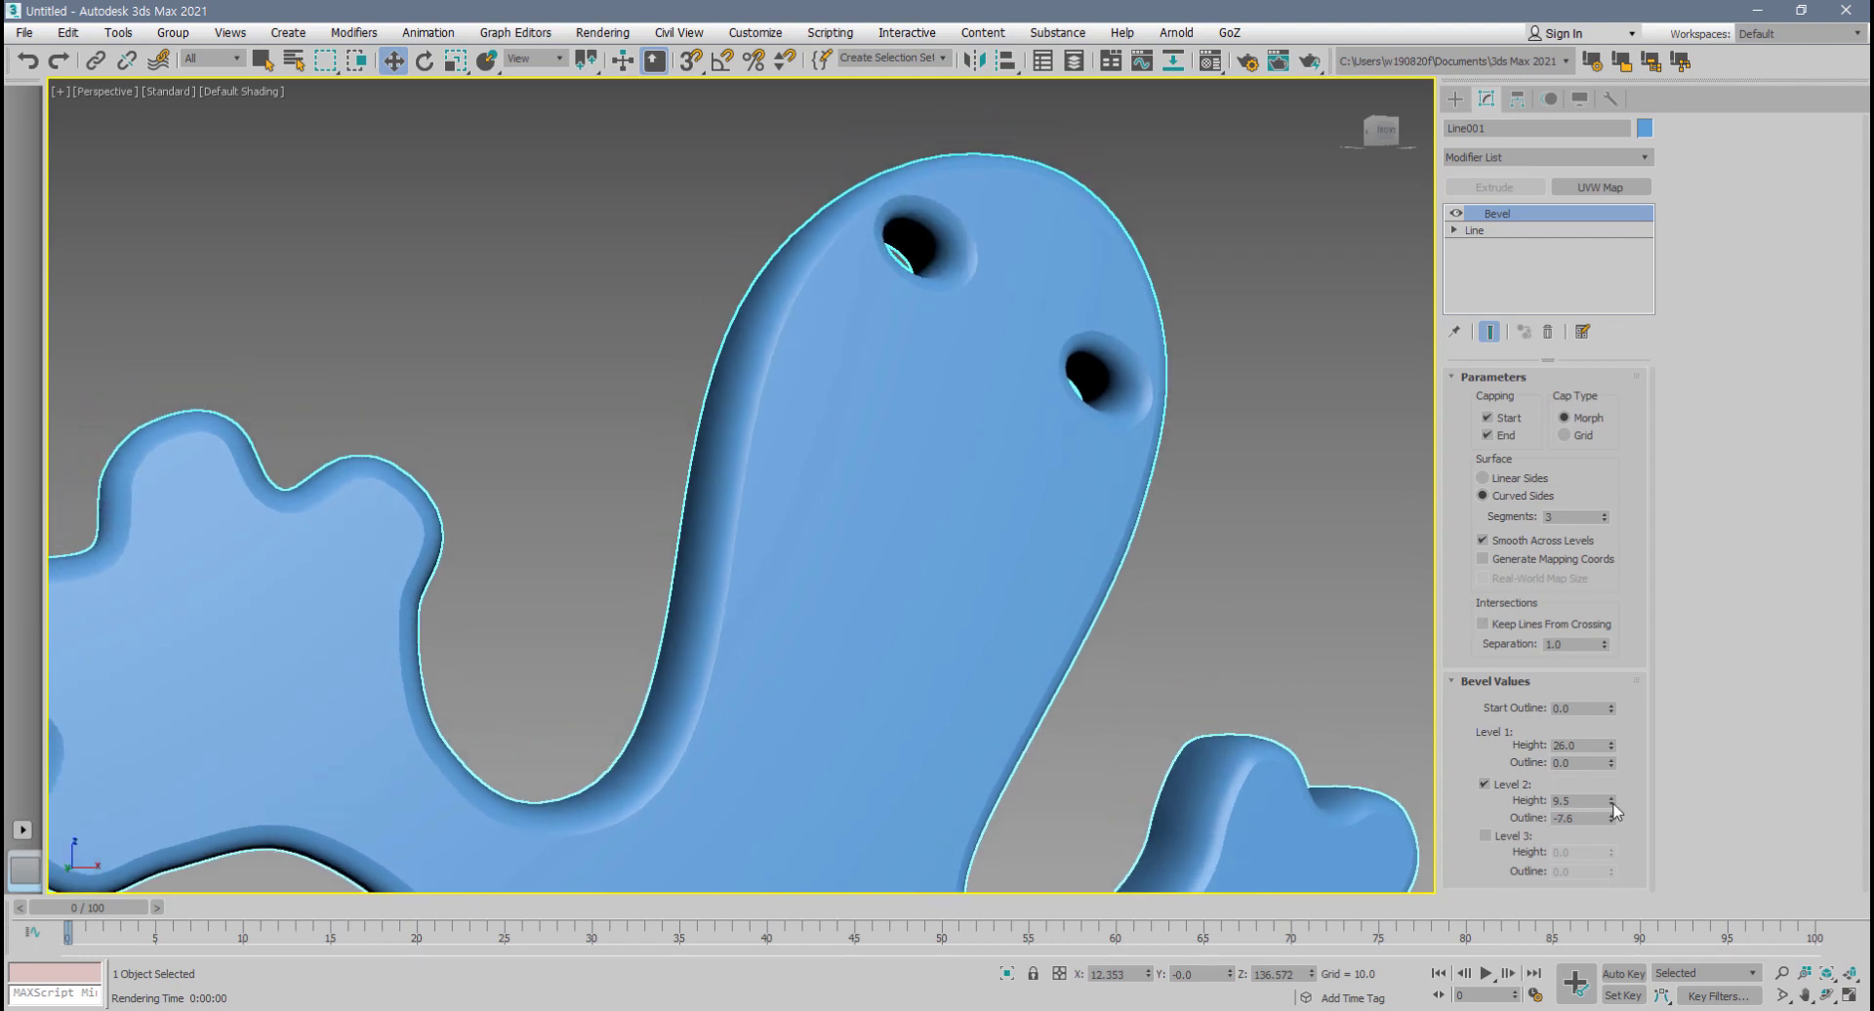
mouse_move(1612, 803)
left_mouse_down()
mouse_move(1616, 825)
mouse_move(1615, 792)
left_mouse_up()
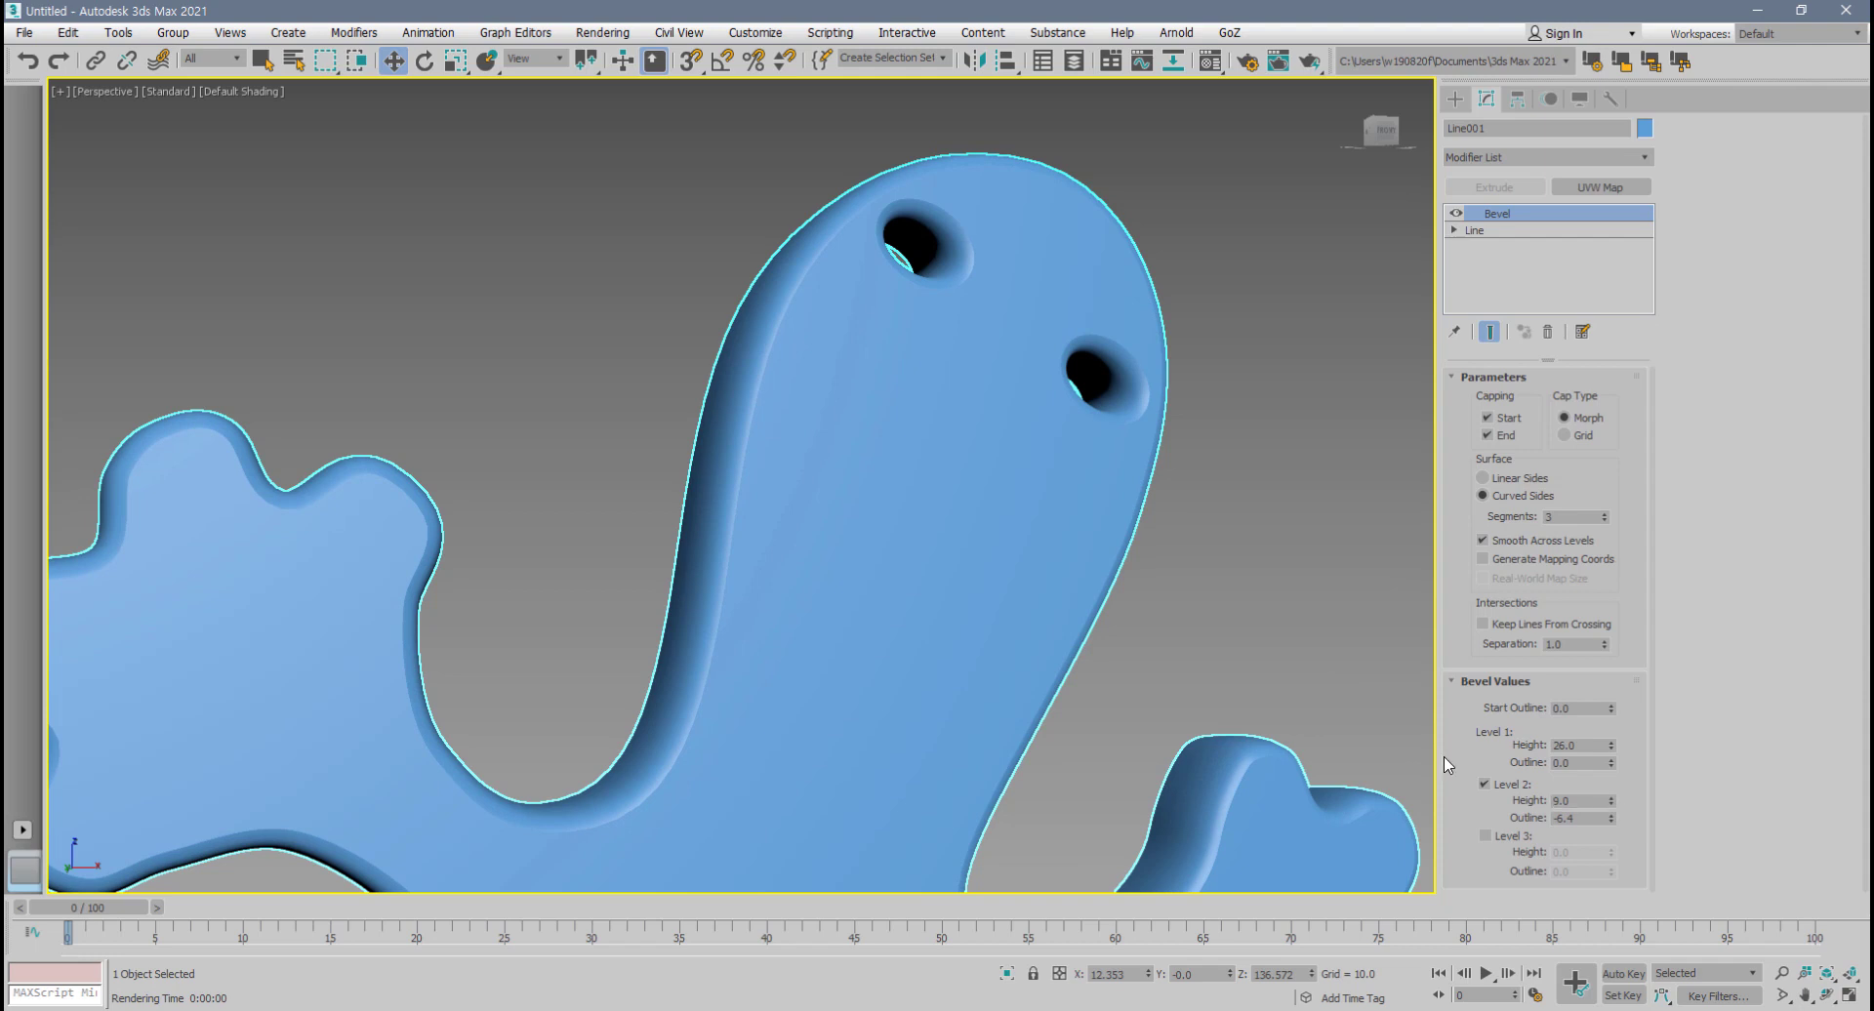
scroll(1005, 452, "up", 2)
scroll(950, 477, "up", 1)
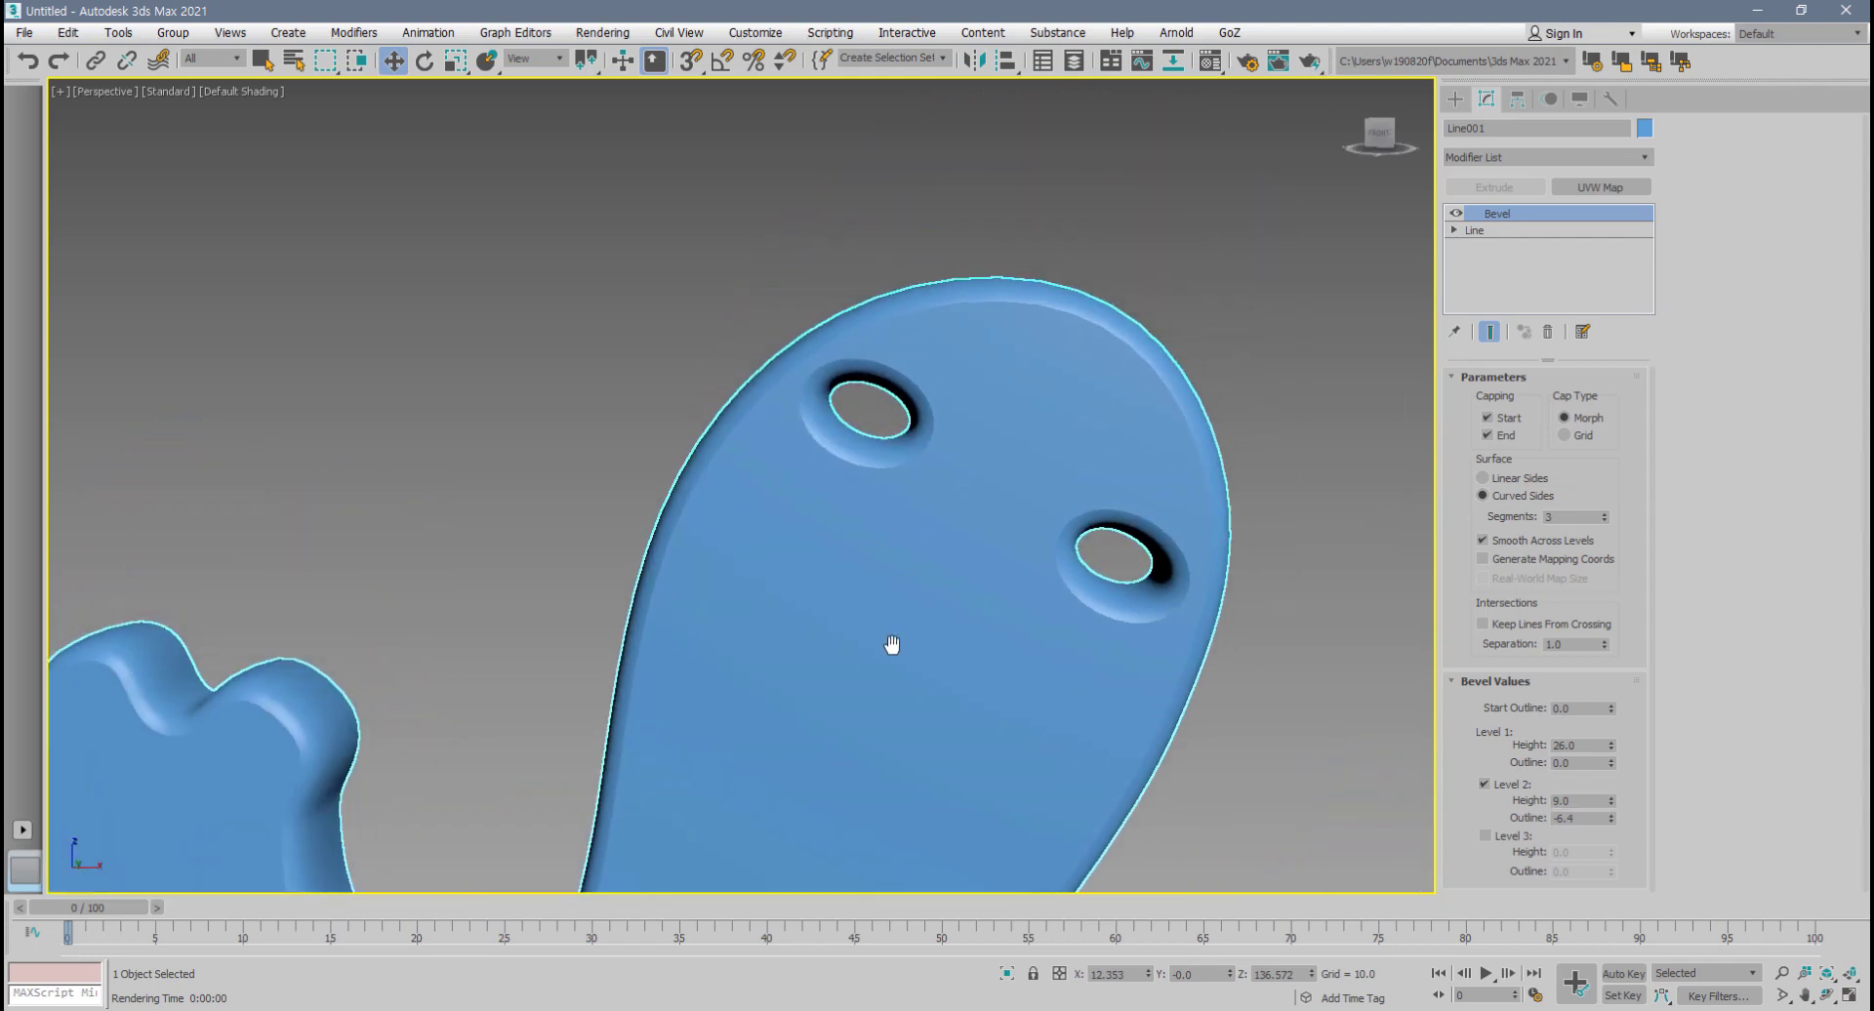
scroll(828, 419, "up", 1)
middle_click_drag(828, 418, 793, 447)
left_click_drag(1574, 800, 1533, 821)
scroll(1108, 723, "down", 6)
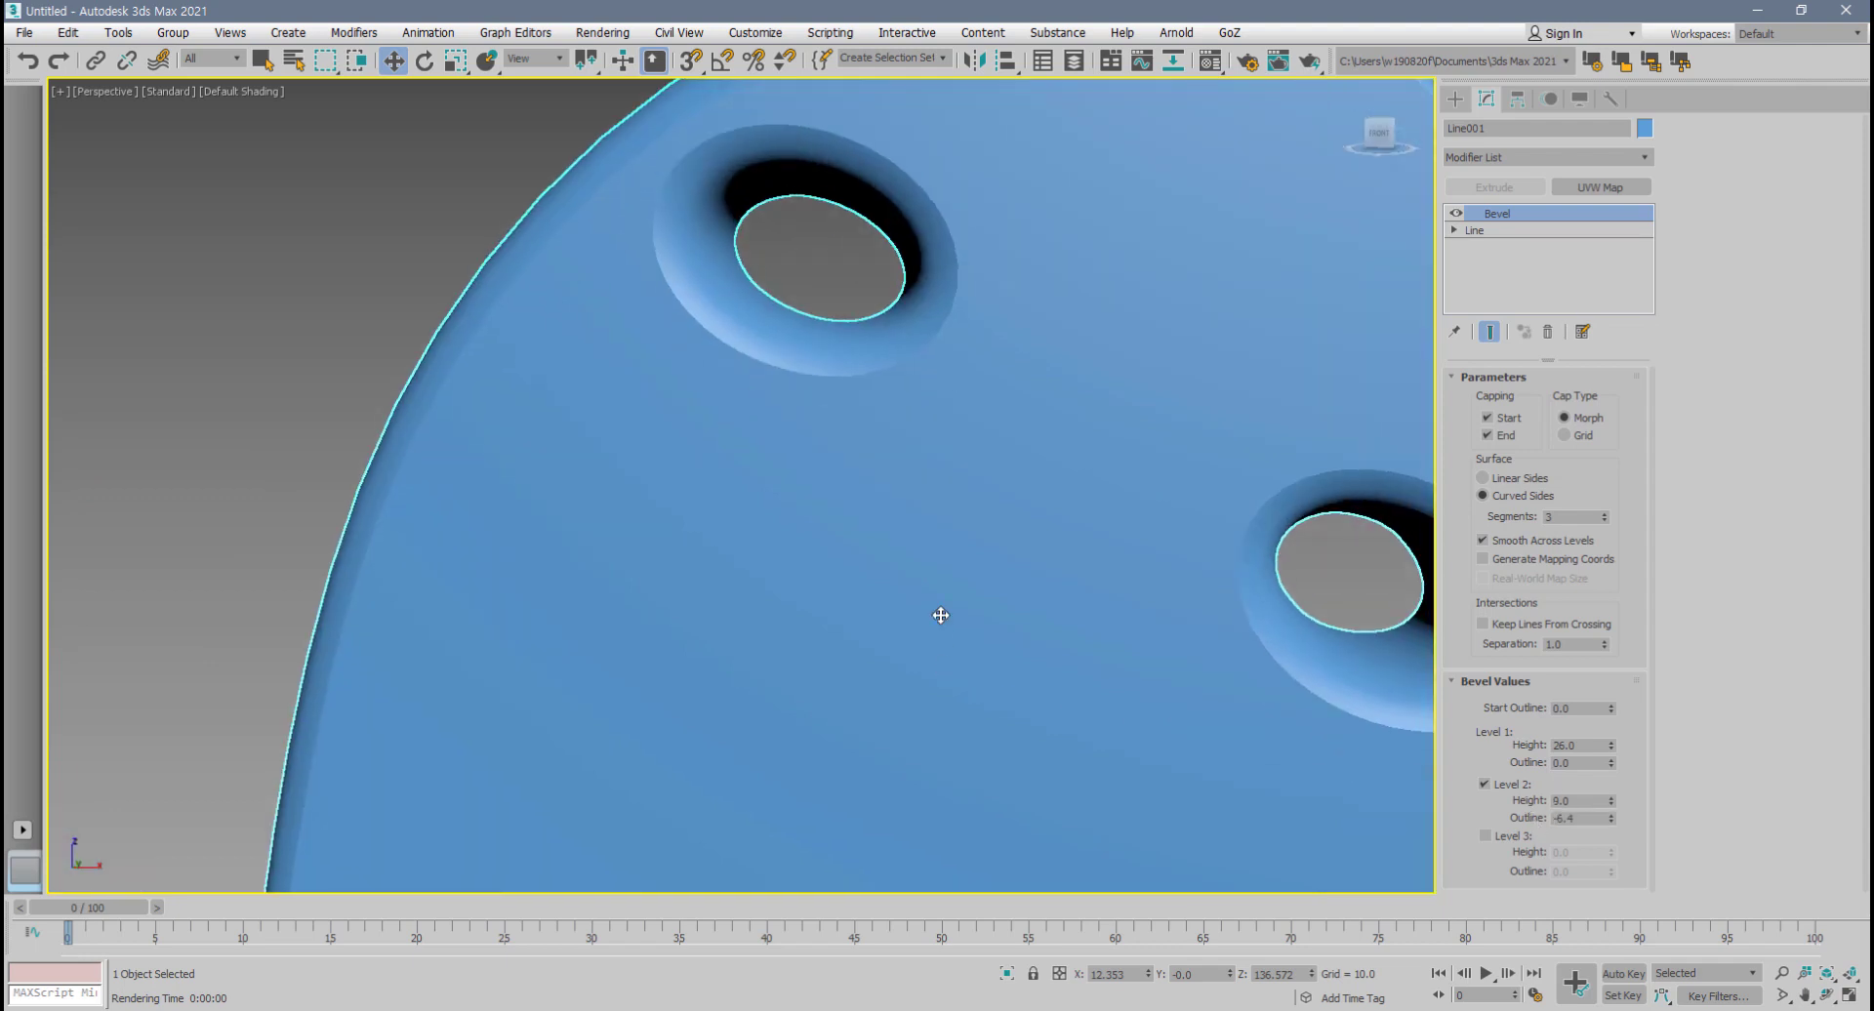
- Render the perspective view of the beveled lizard and close the rendered frame
scroll(928, 653, "up", 3)
middle_click_drag(928, 688, 952, 547)
scroll(874, 429, "down", 3)
scroll(949, 558, "up", 3)
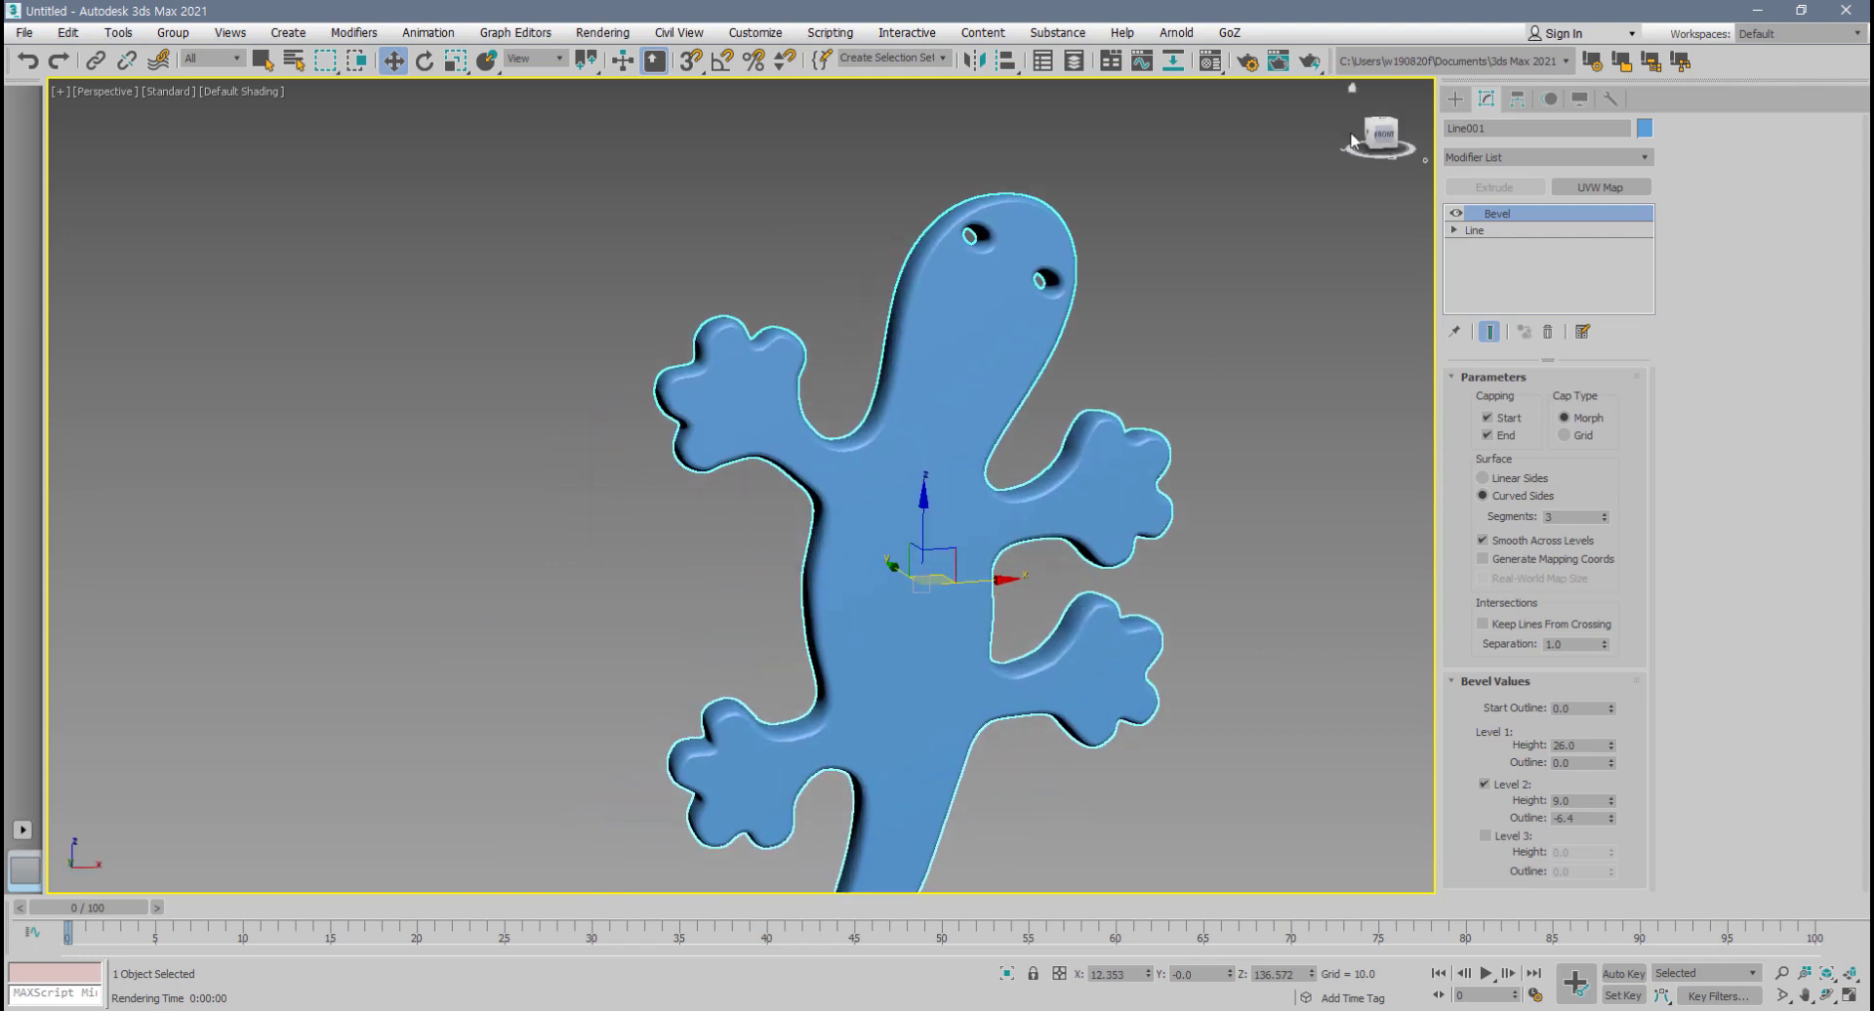
left_click(1310, 62)
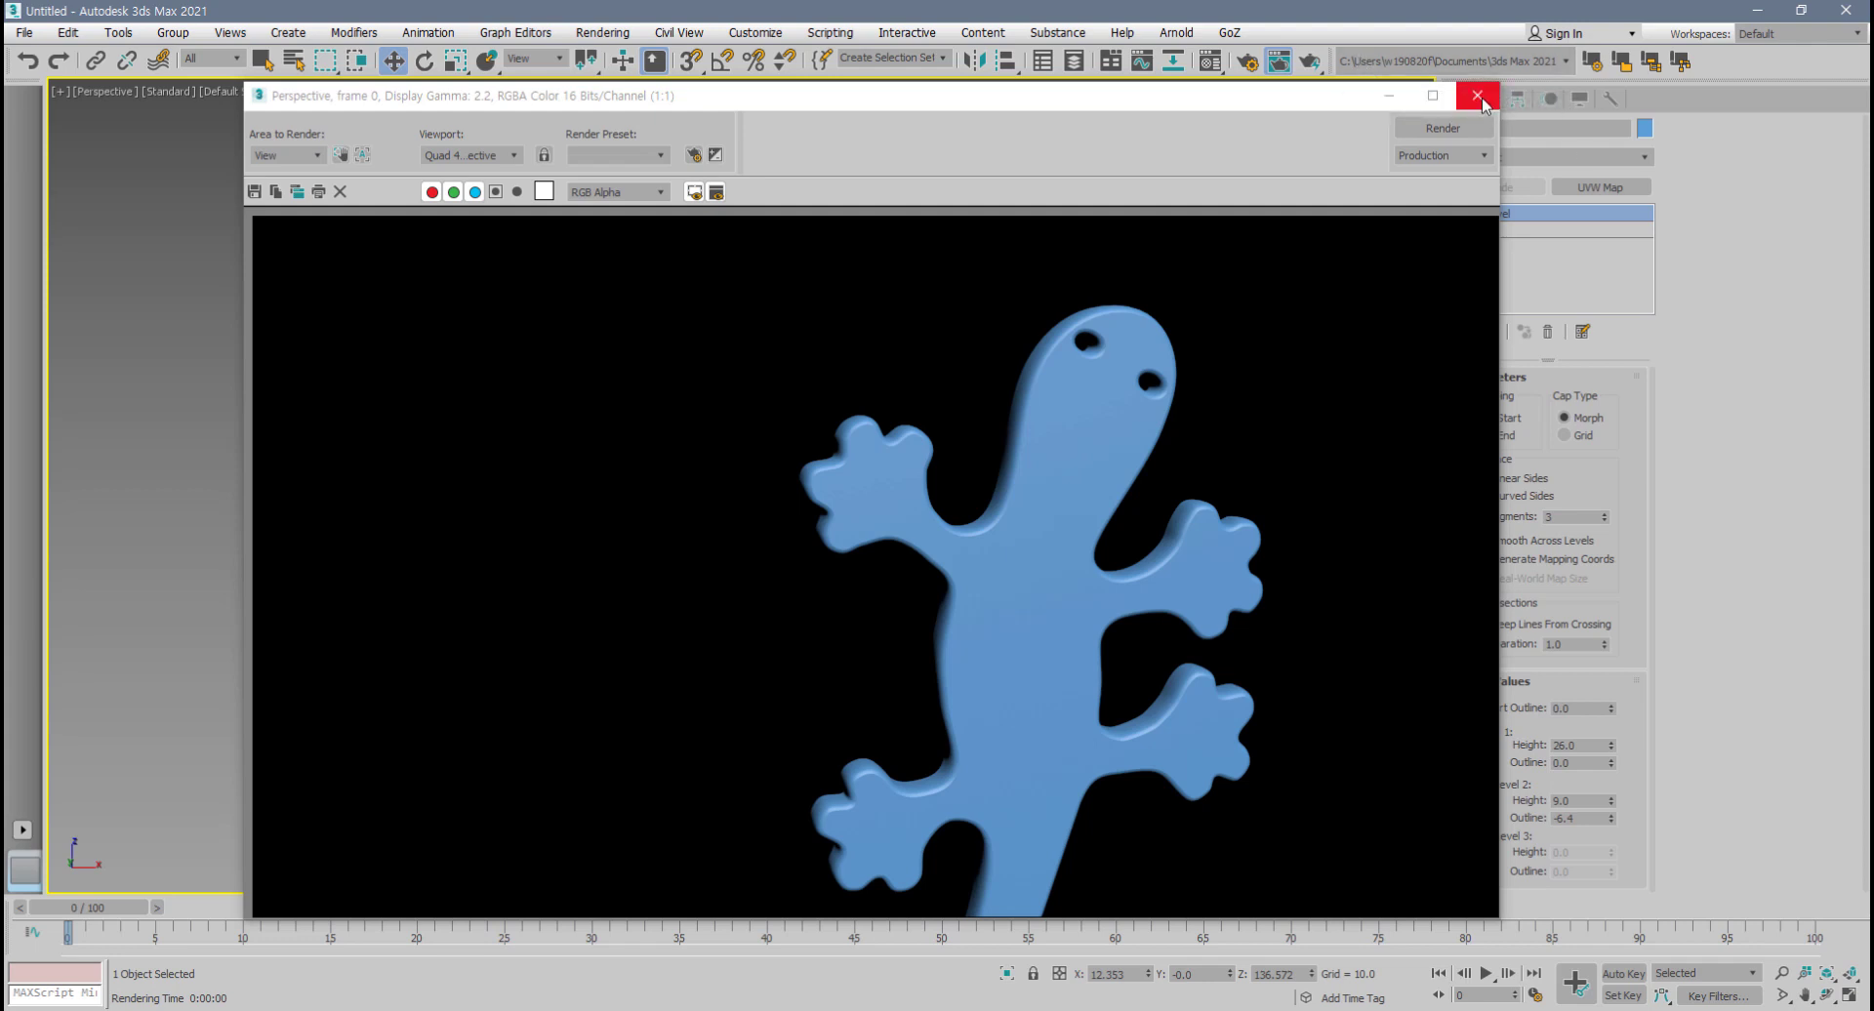
left_click(1477, 95)
- Open the Material Editor, choose the 02 - Default material and assign it to the lizard
scroll(1021, 586, "down", 3)
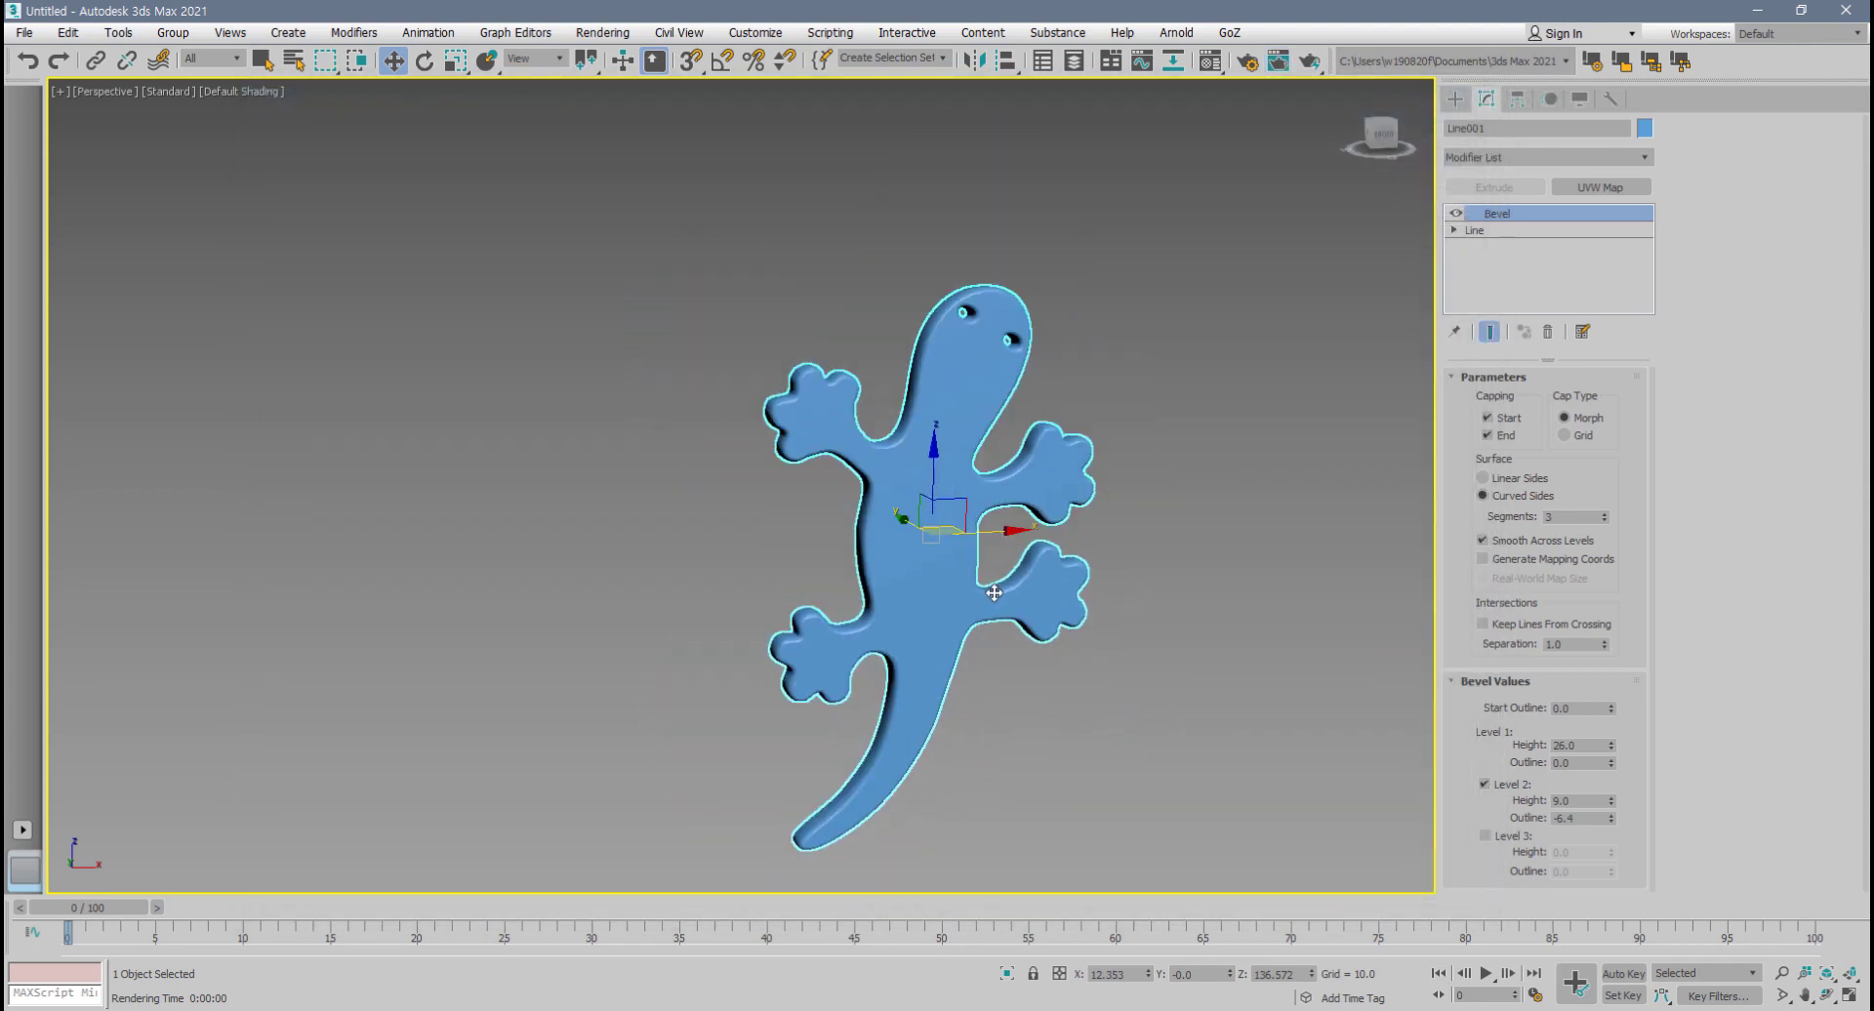
middle_click_drag(1005, 541, 998, 570)
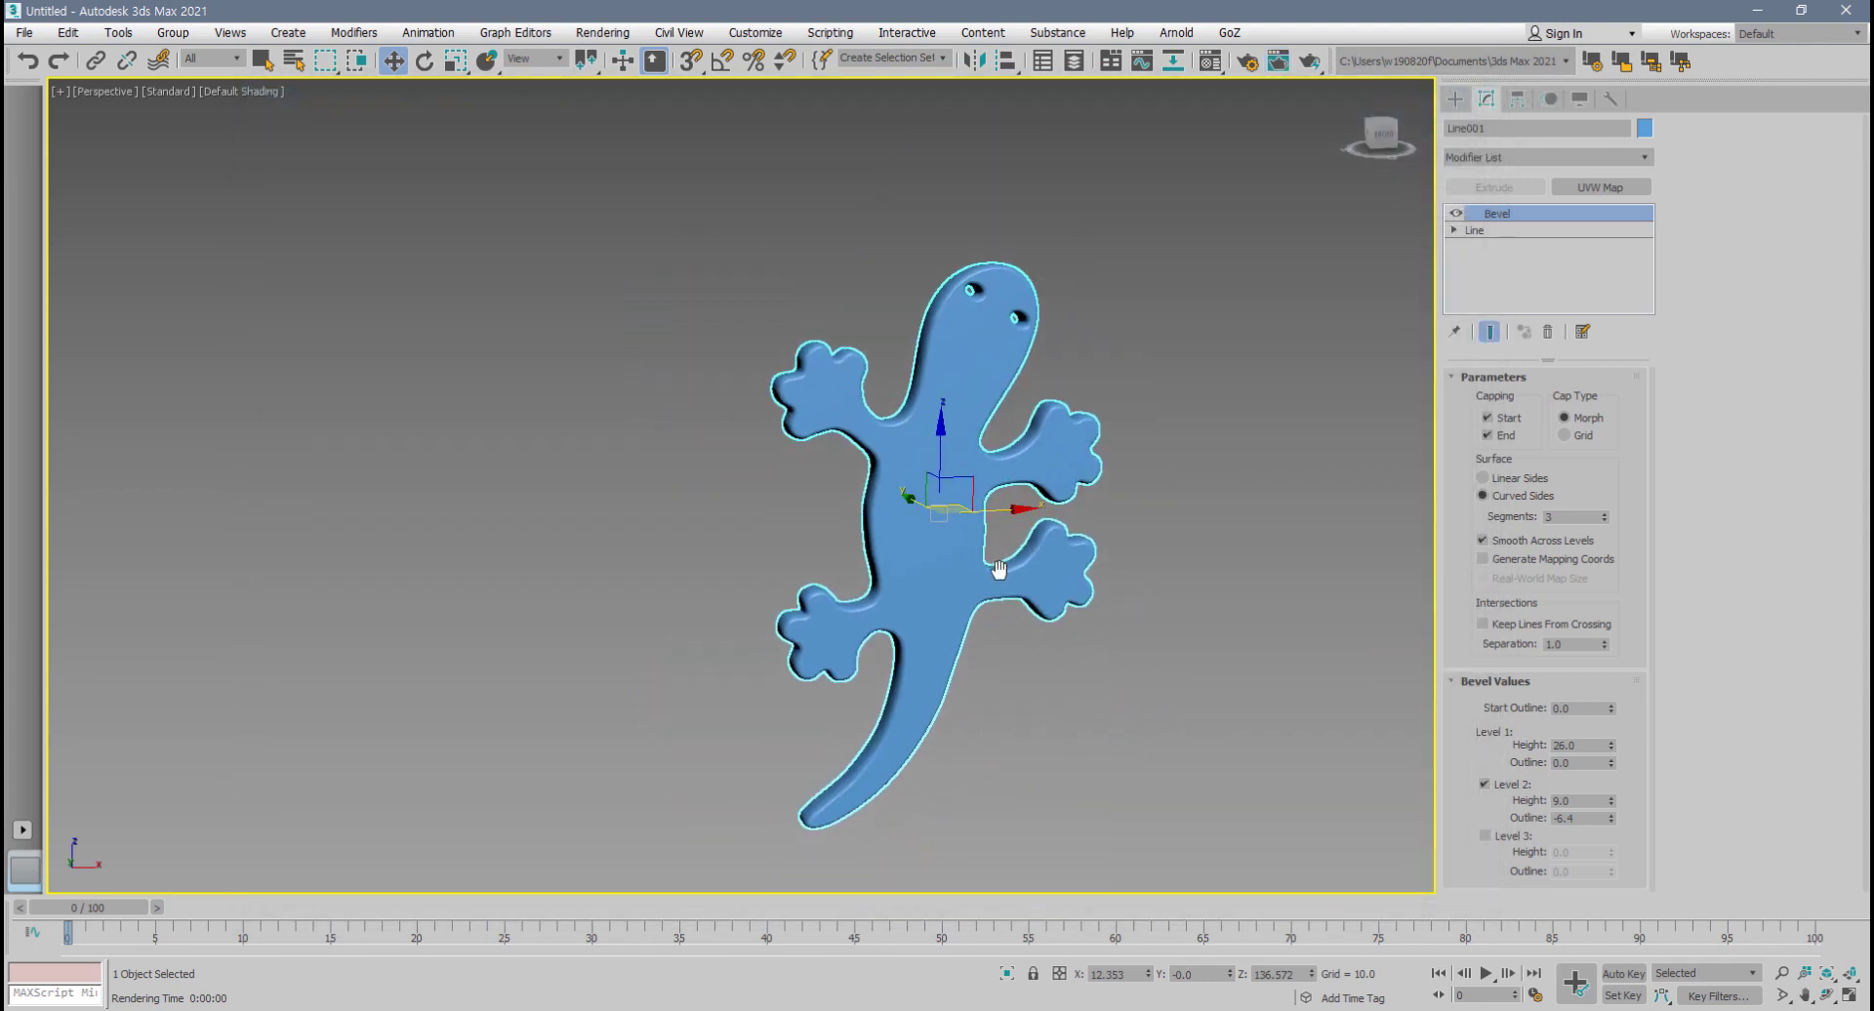
left_click(1210, 64)
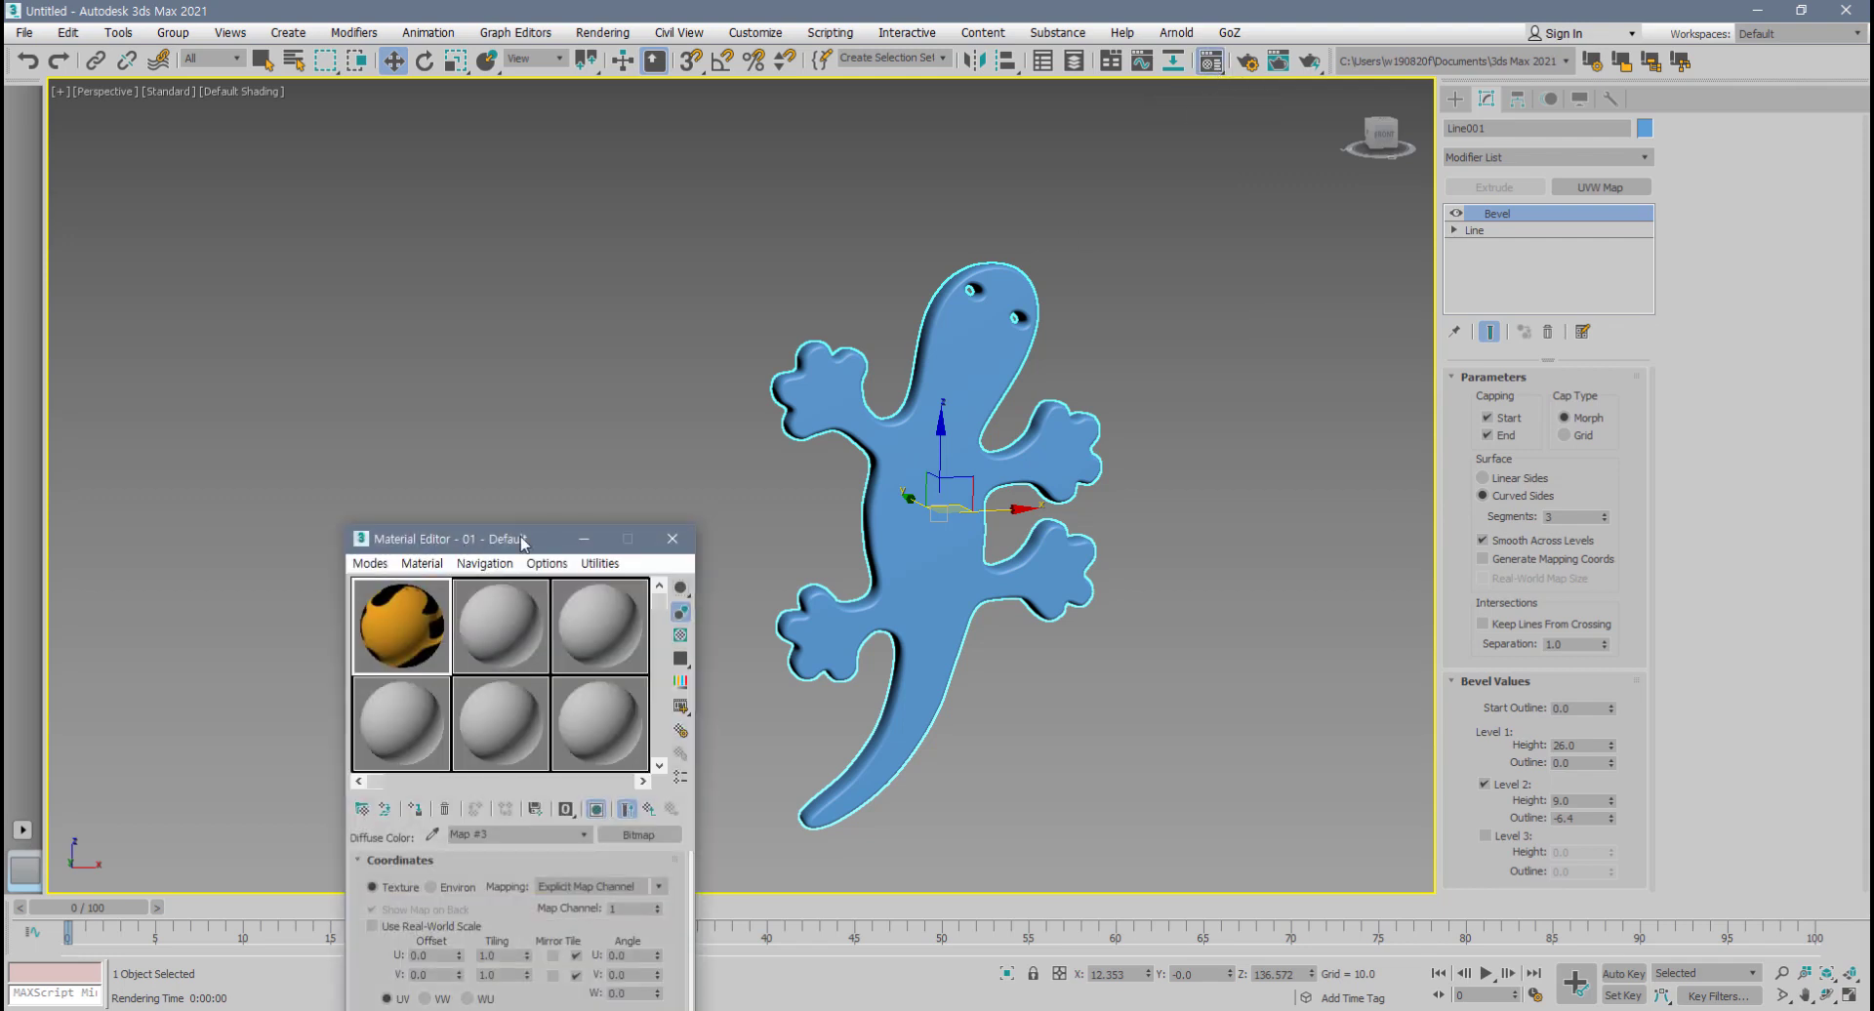
left_click_drag(518, 538, 524, 101)
left_click(500, 195)
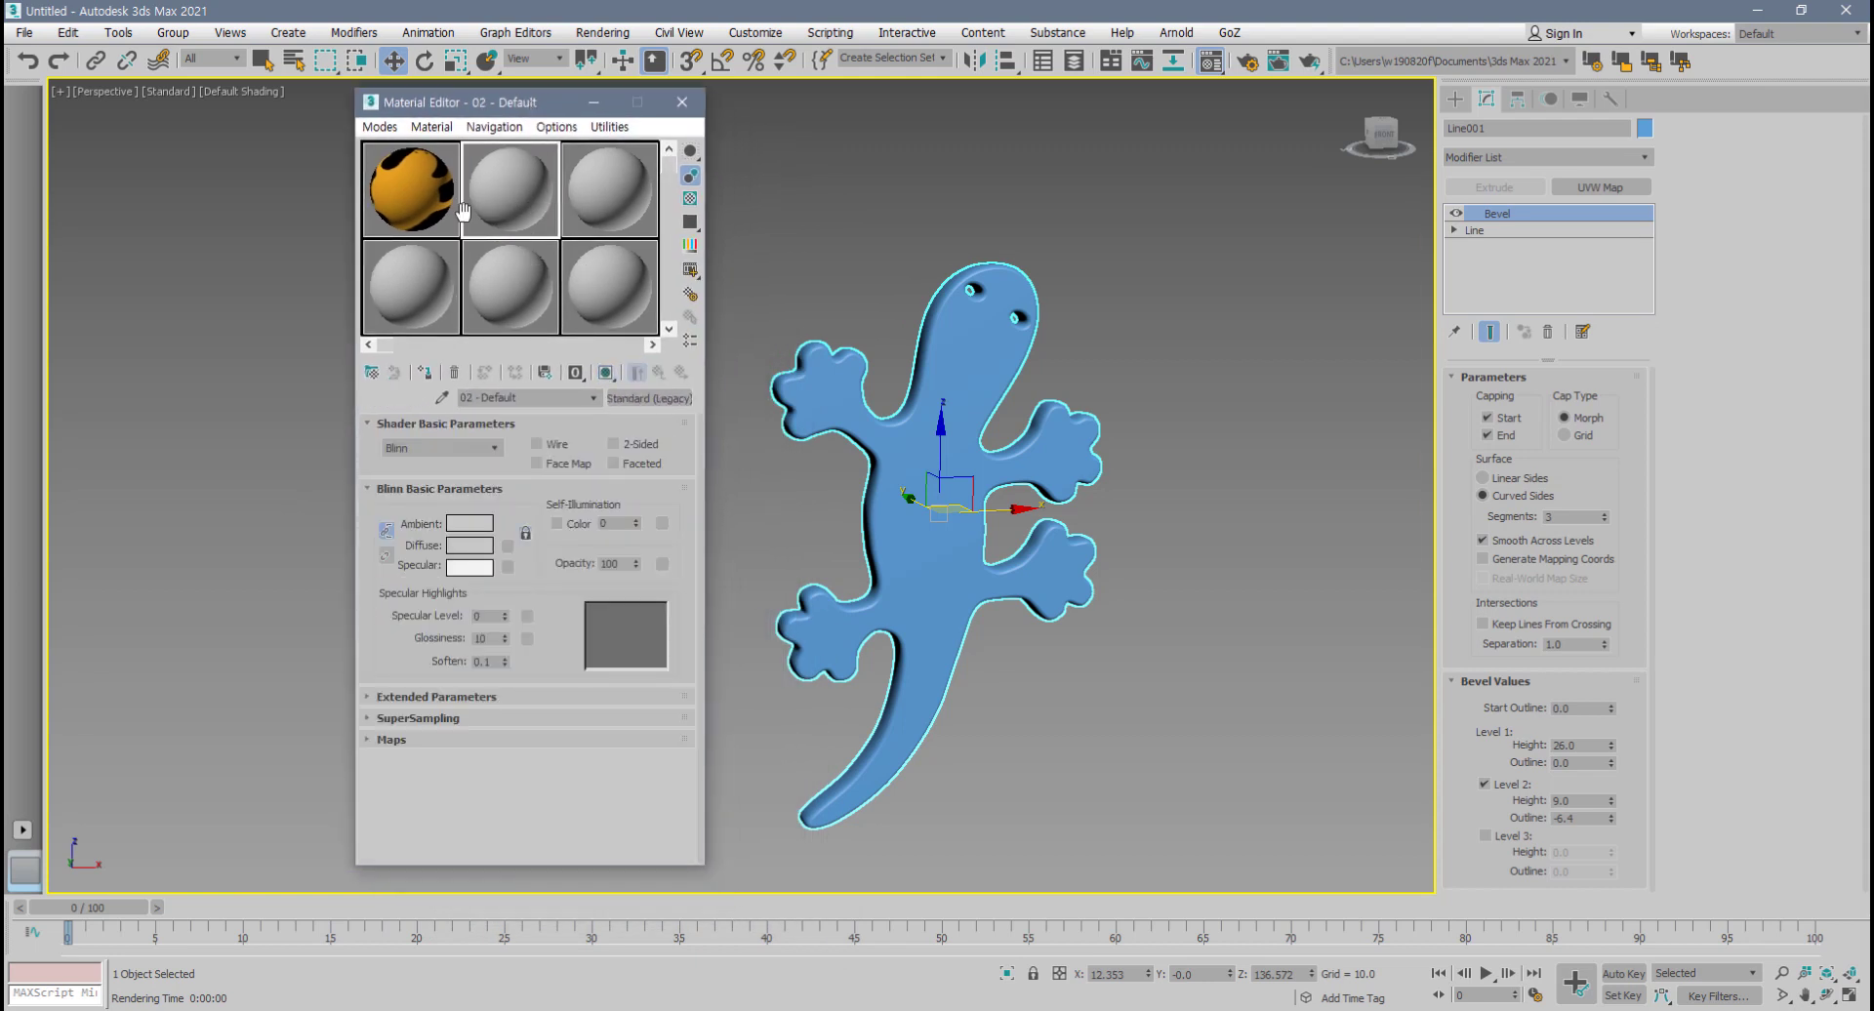
left_click(433, 379)
left_click(939, 453)
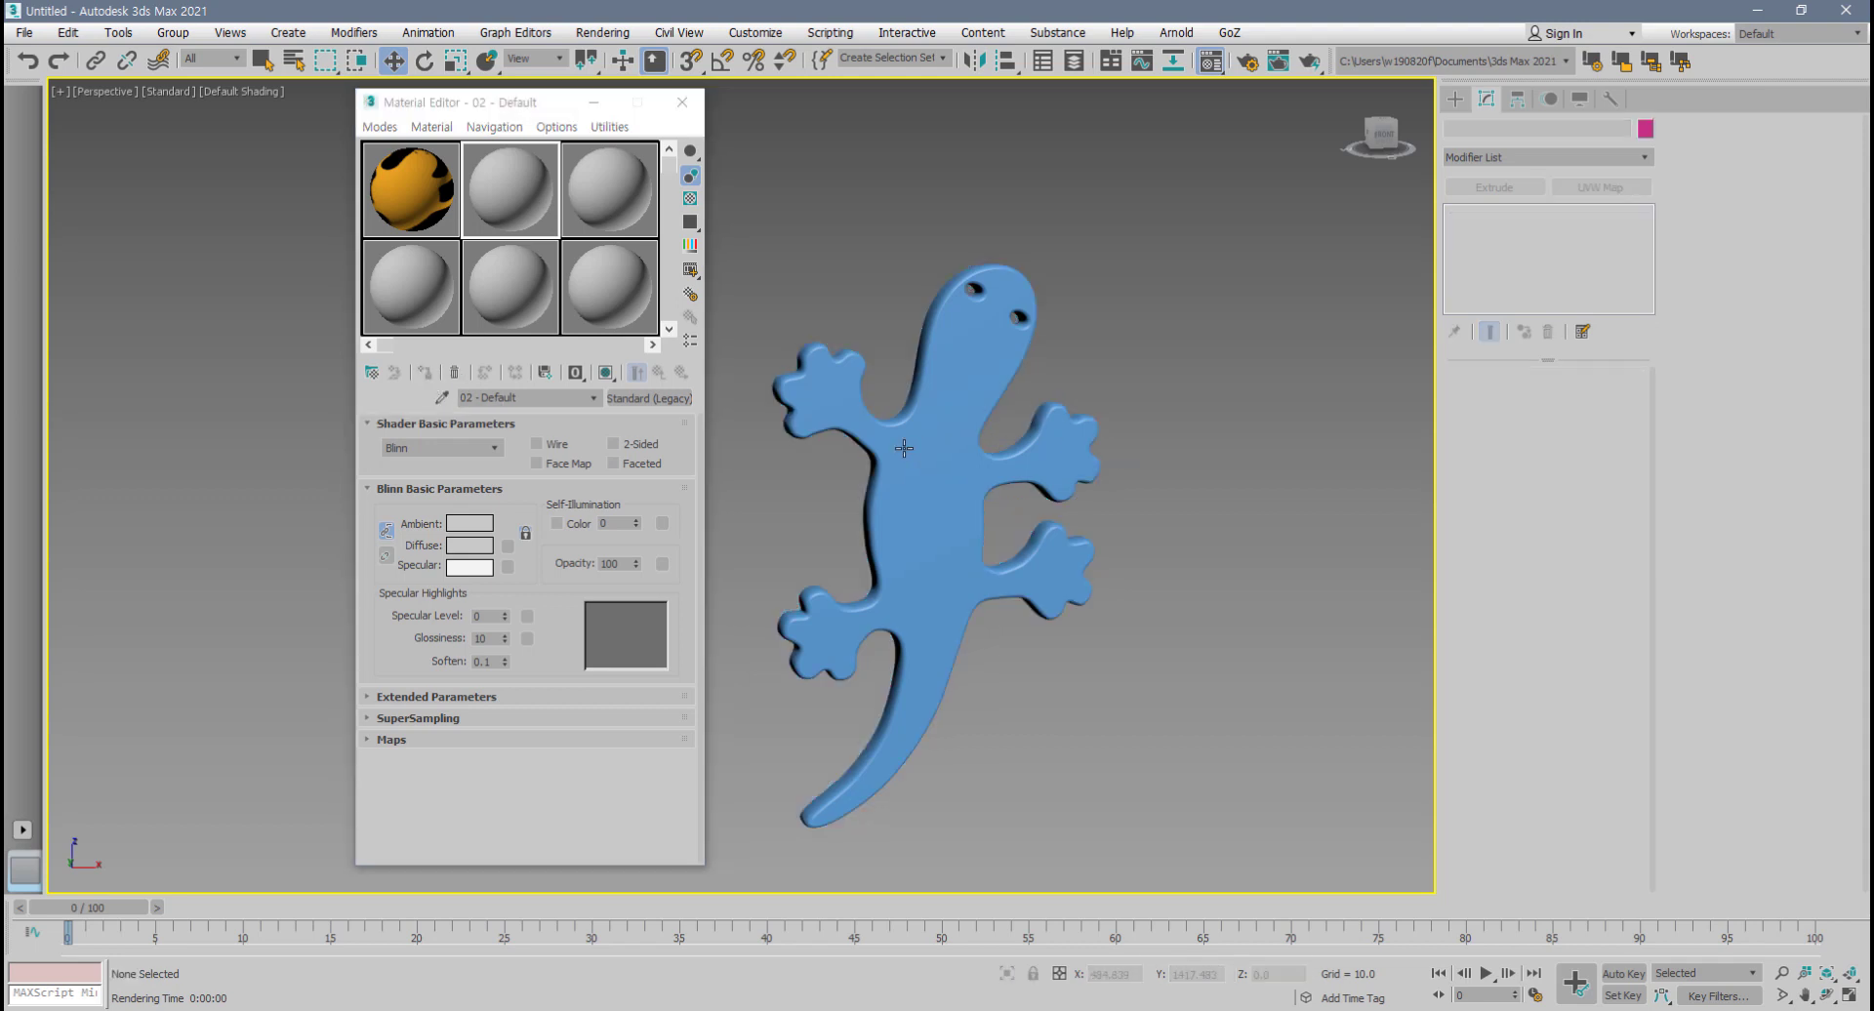
left_click(429, 378)
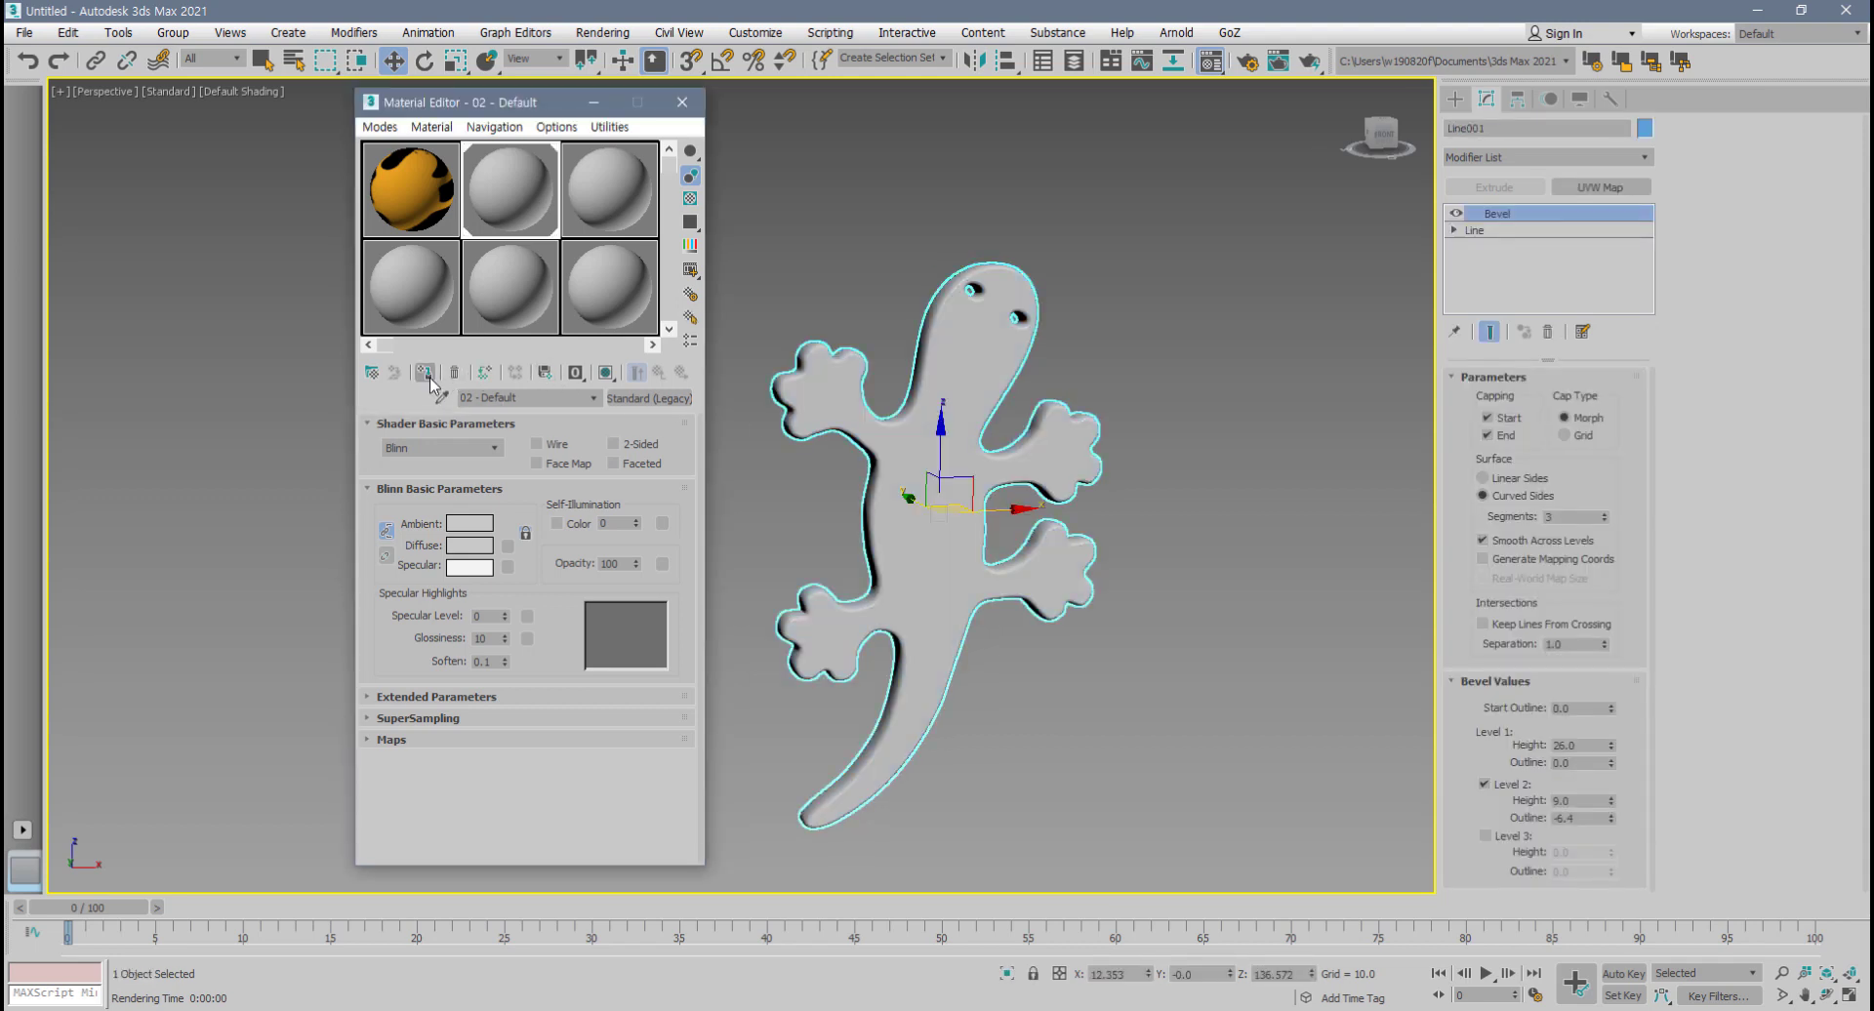
- Set the material's Specular Level to 105 and Glossiness to 44, and render the perspective view
left_click_drag(505, 615, 499, 520)
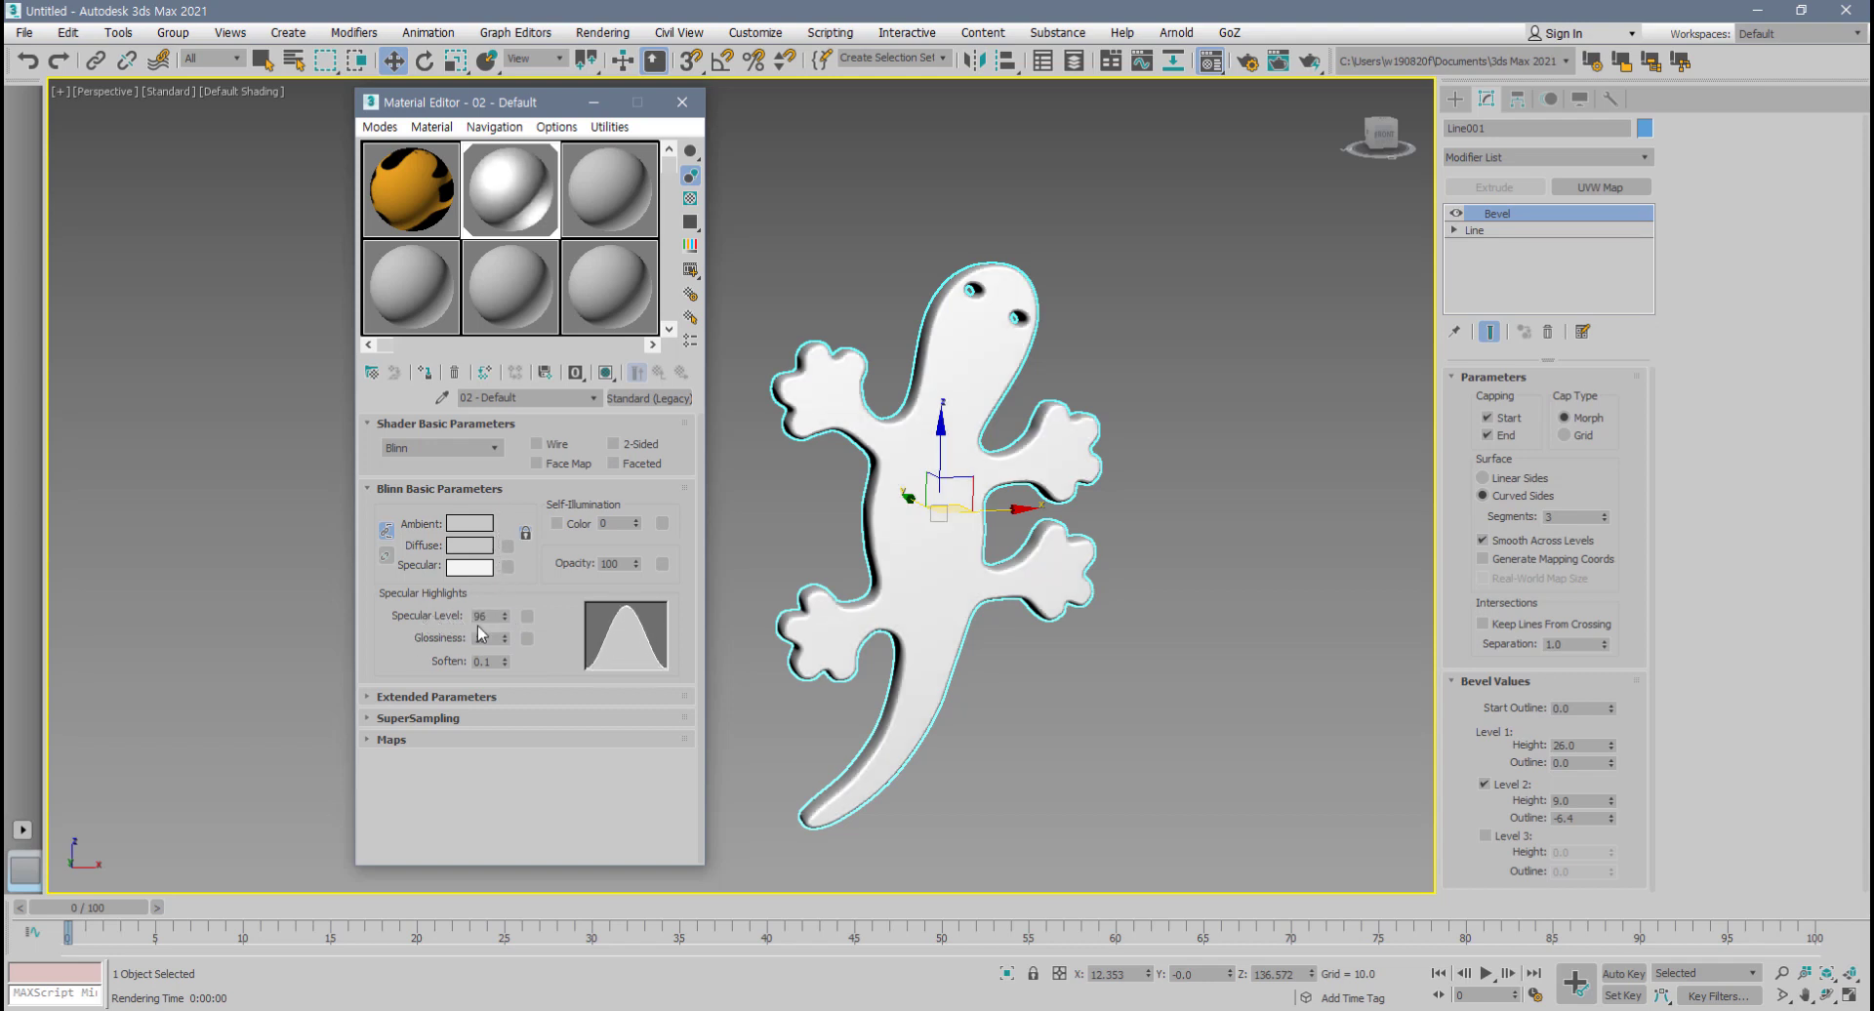
left_click_drag(507, 636, 512, 598)
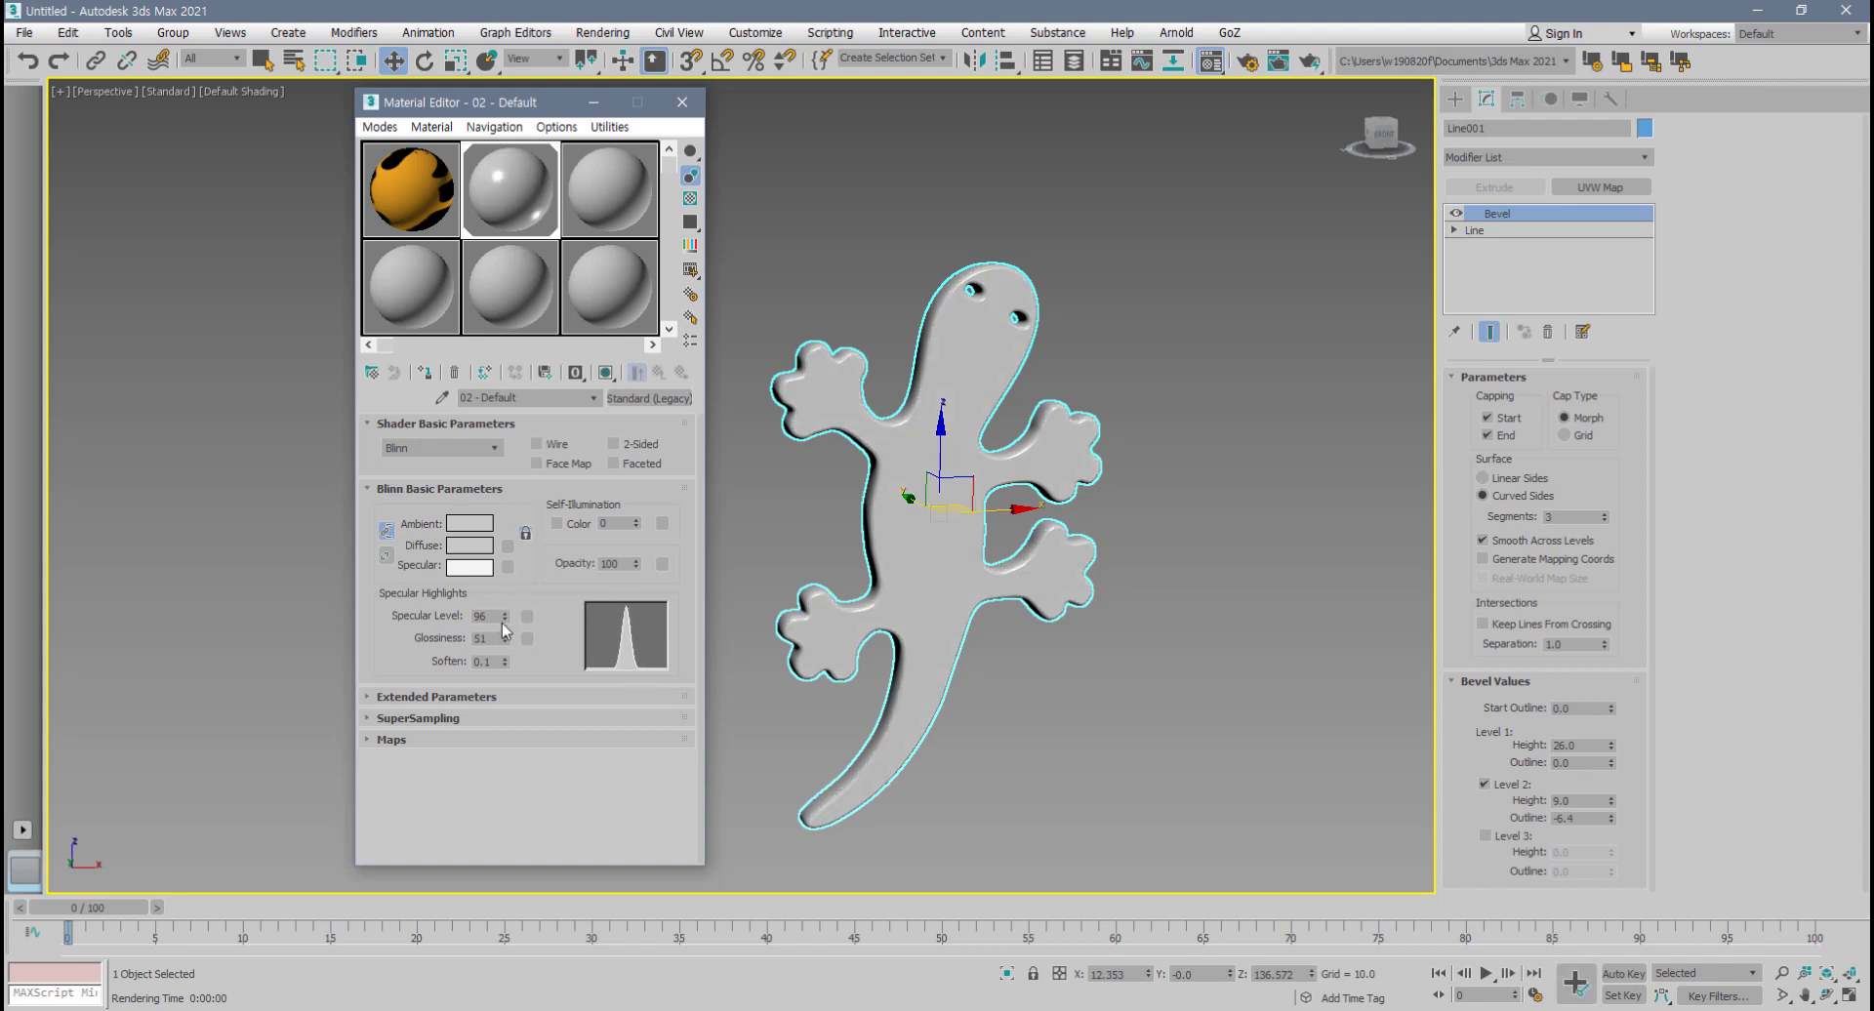
left_click_drag(505, 617, 506, 647)
middle_click_drag(1030, 695, 1067, 673, "alt")
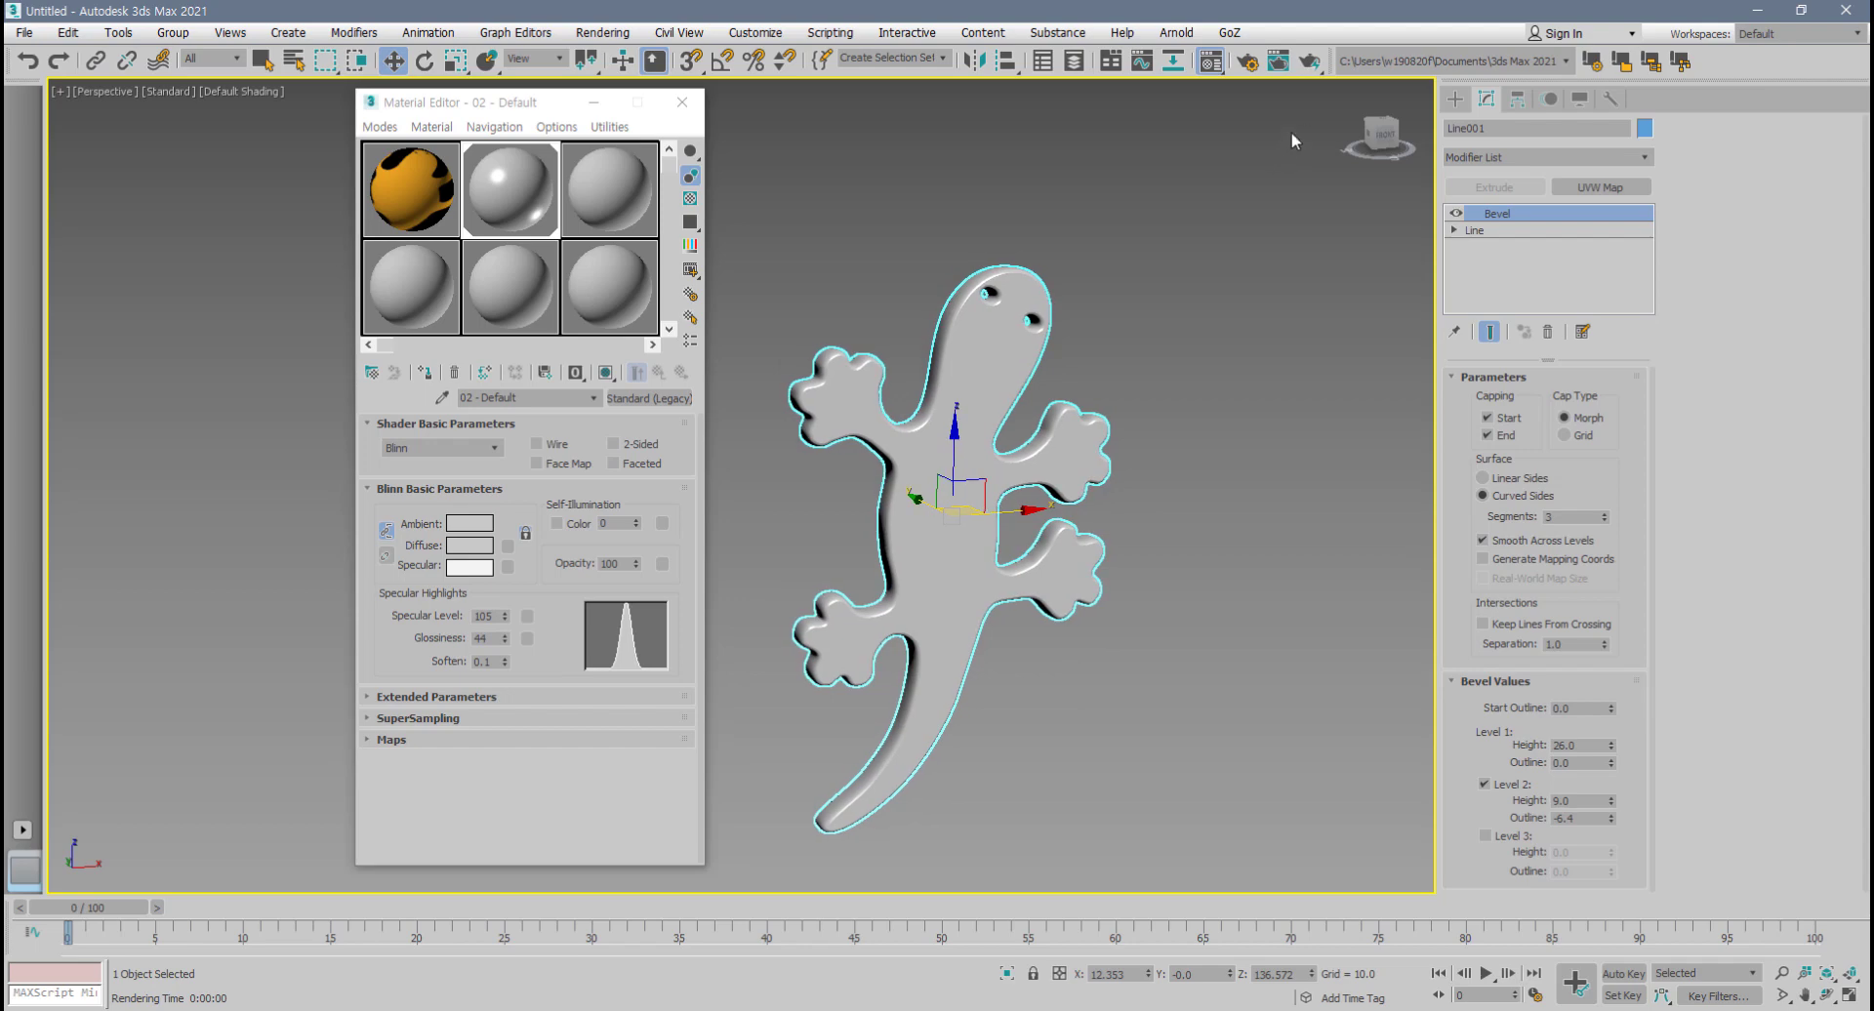
left_click(1309, 60)
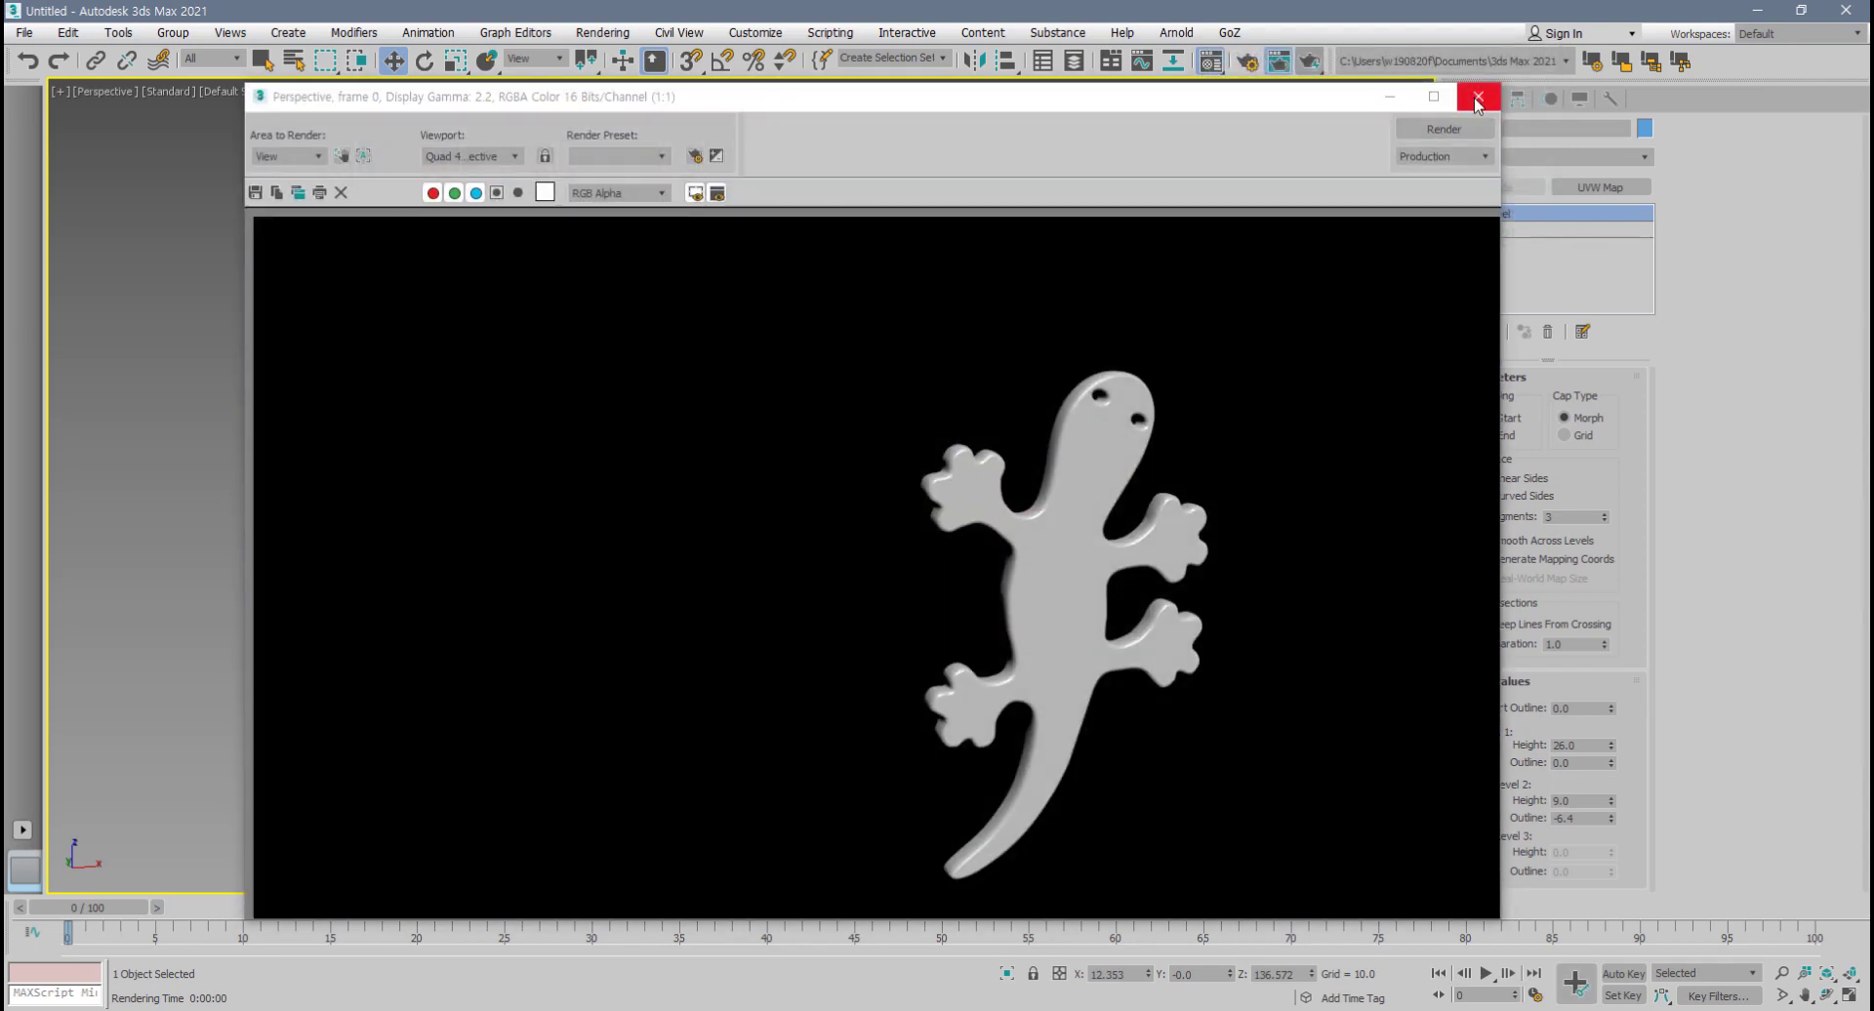
- Close the rendered frame and the Material Editor, render the perspective view again, and close that render
left_click(1478, 107)
middle_click_drag(1062, 578, 986, 545)
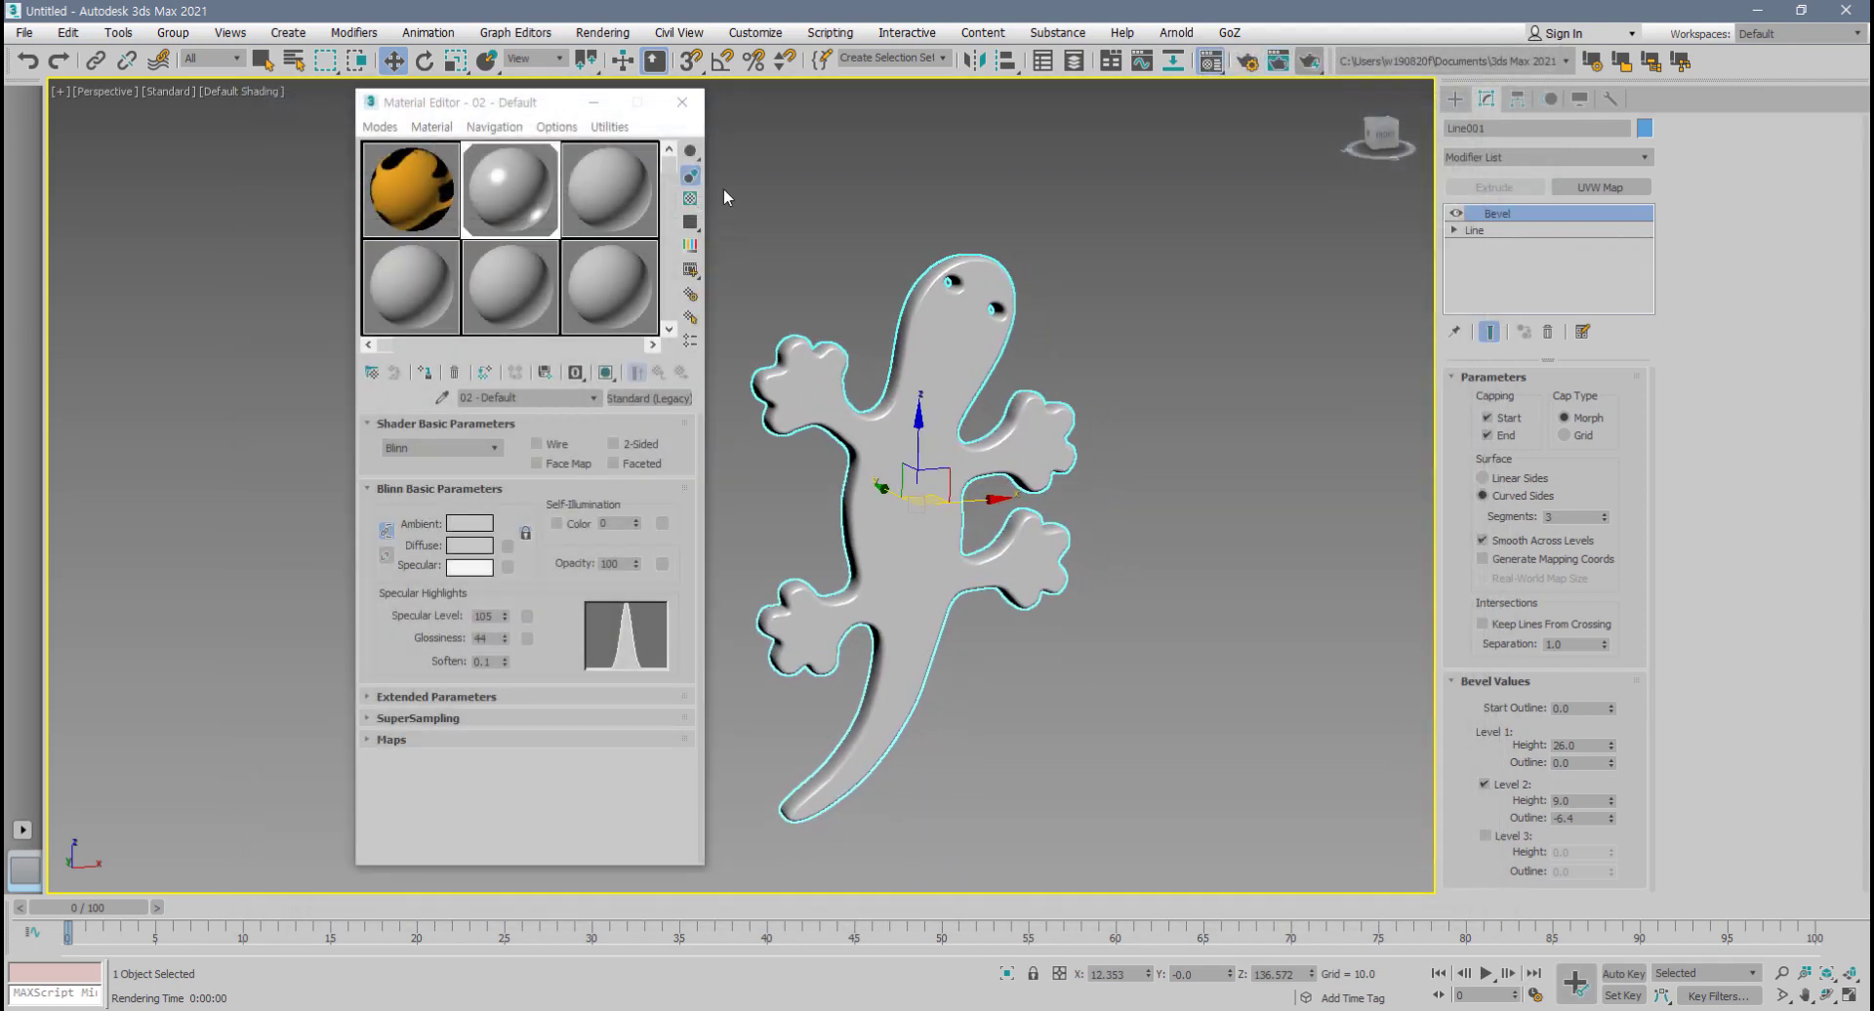
left_click(682, 103)
middle_click_drag(819, 513, 696, 515)
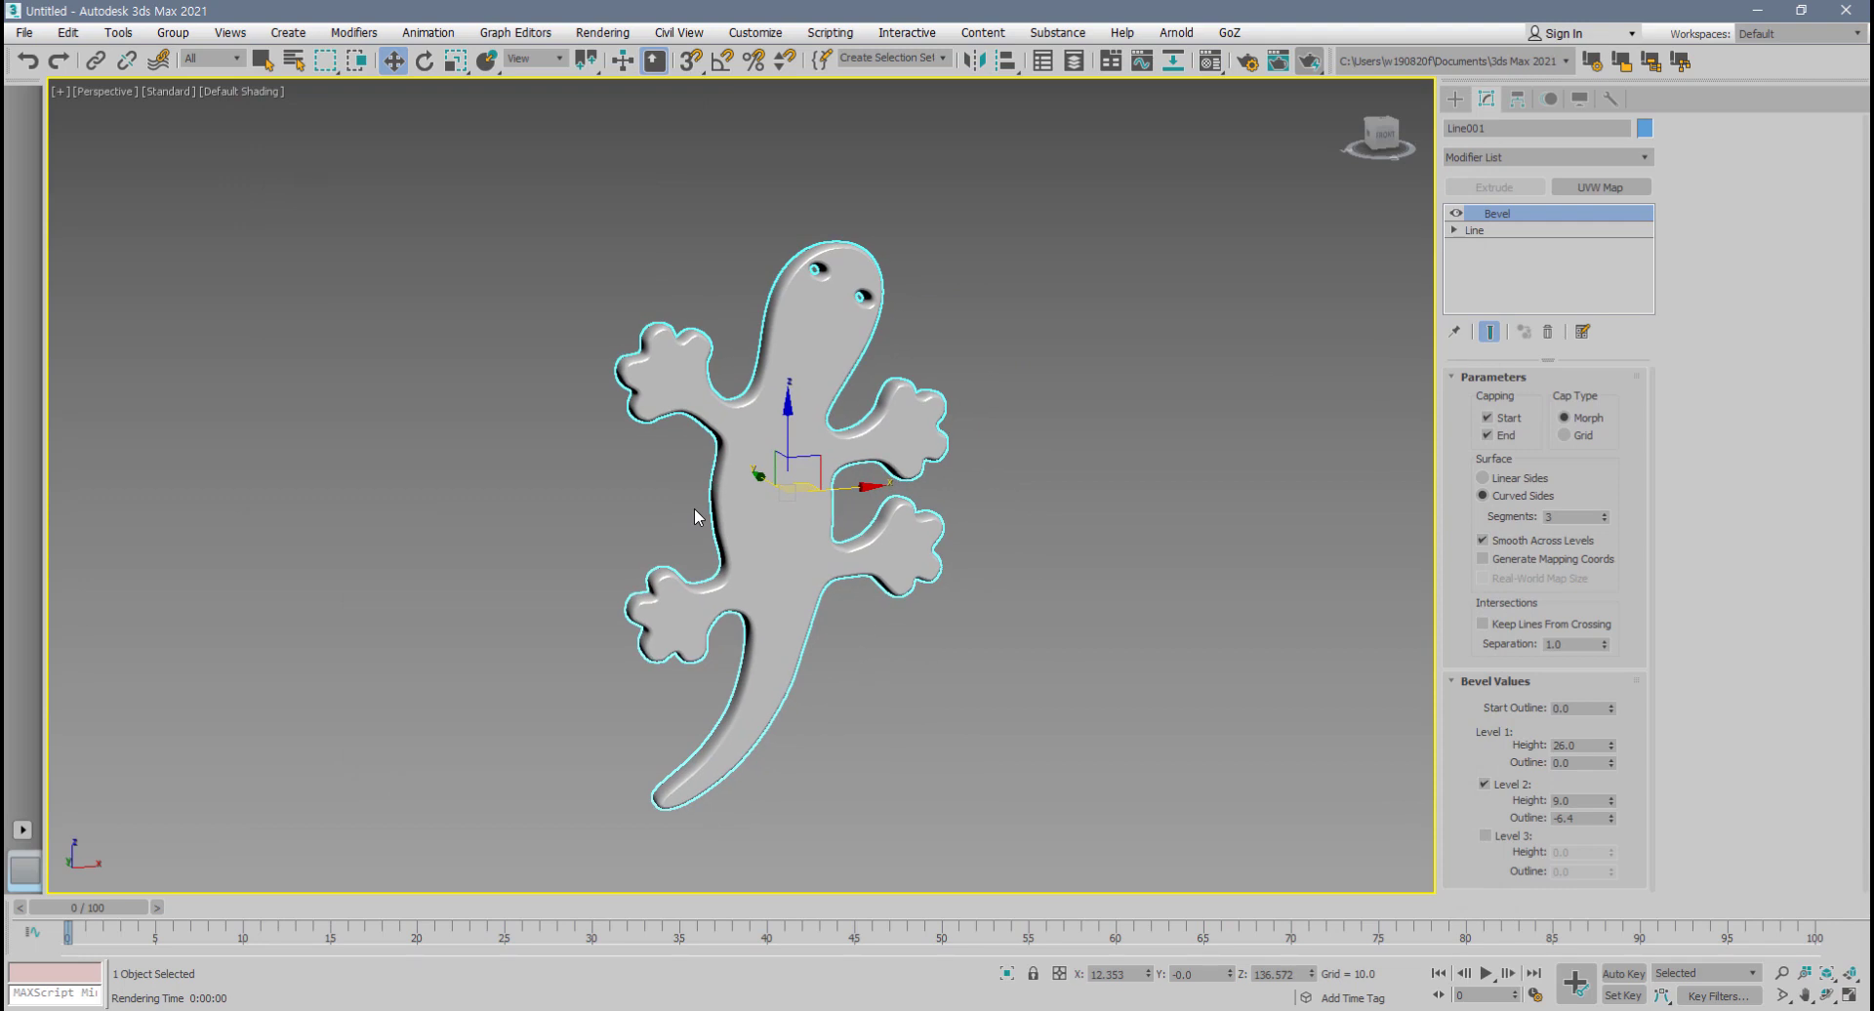
key("shift+q")
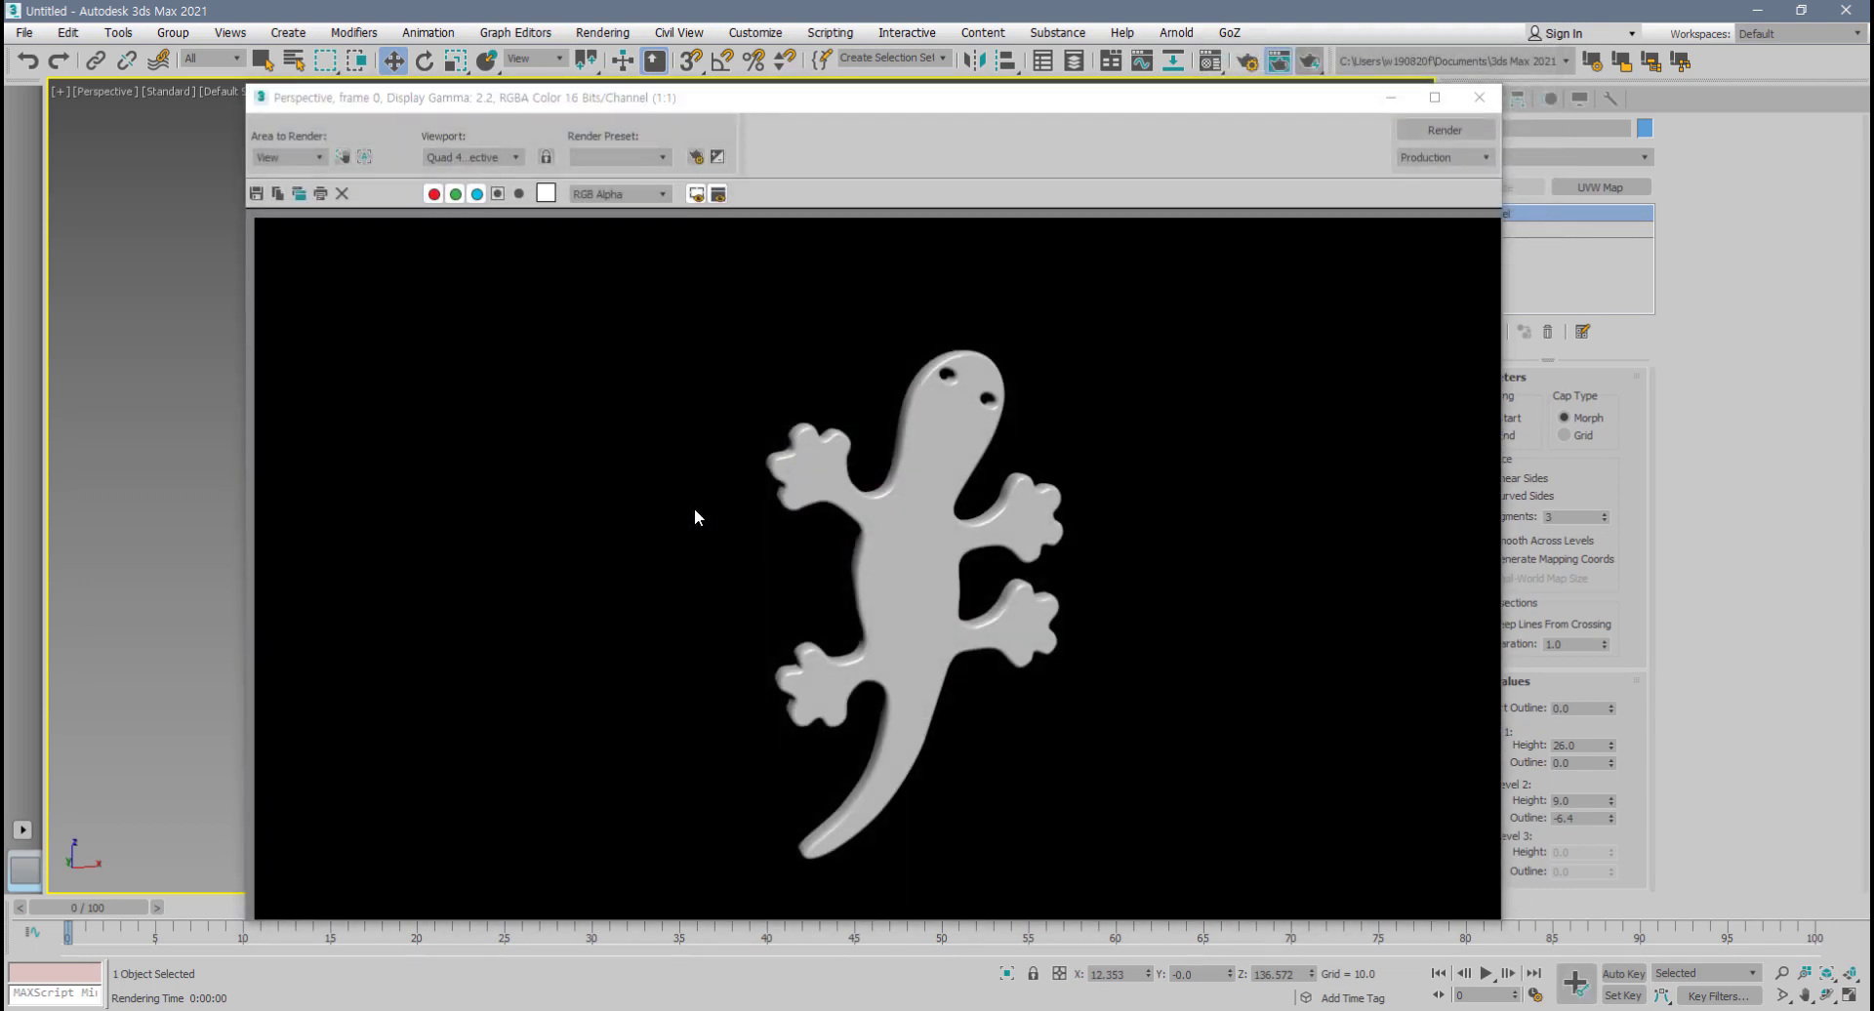
left_click(1478, 97)
middle_click_drag(1015, 554, 912, 560)
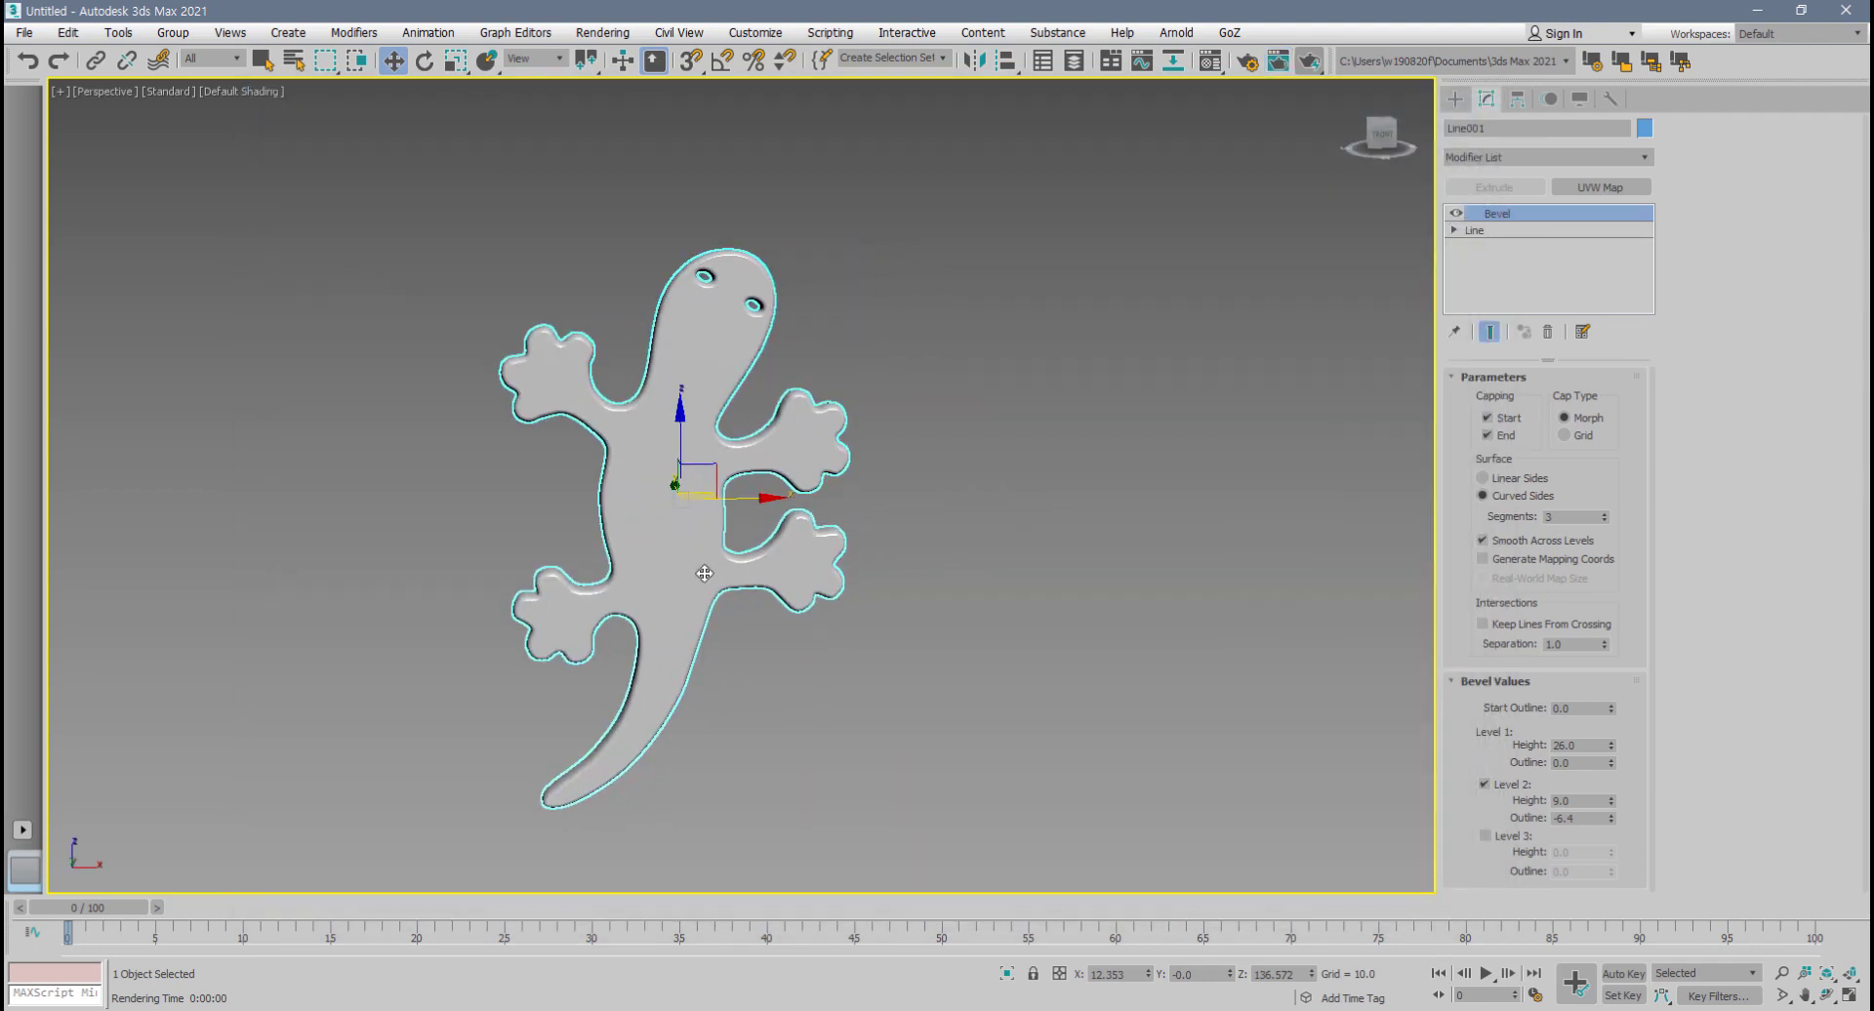
- Turn on angle snap and rotate the upright lizard in the Left view so that it lies flat
key("alt+w")
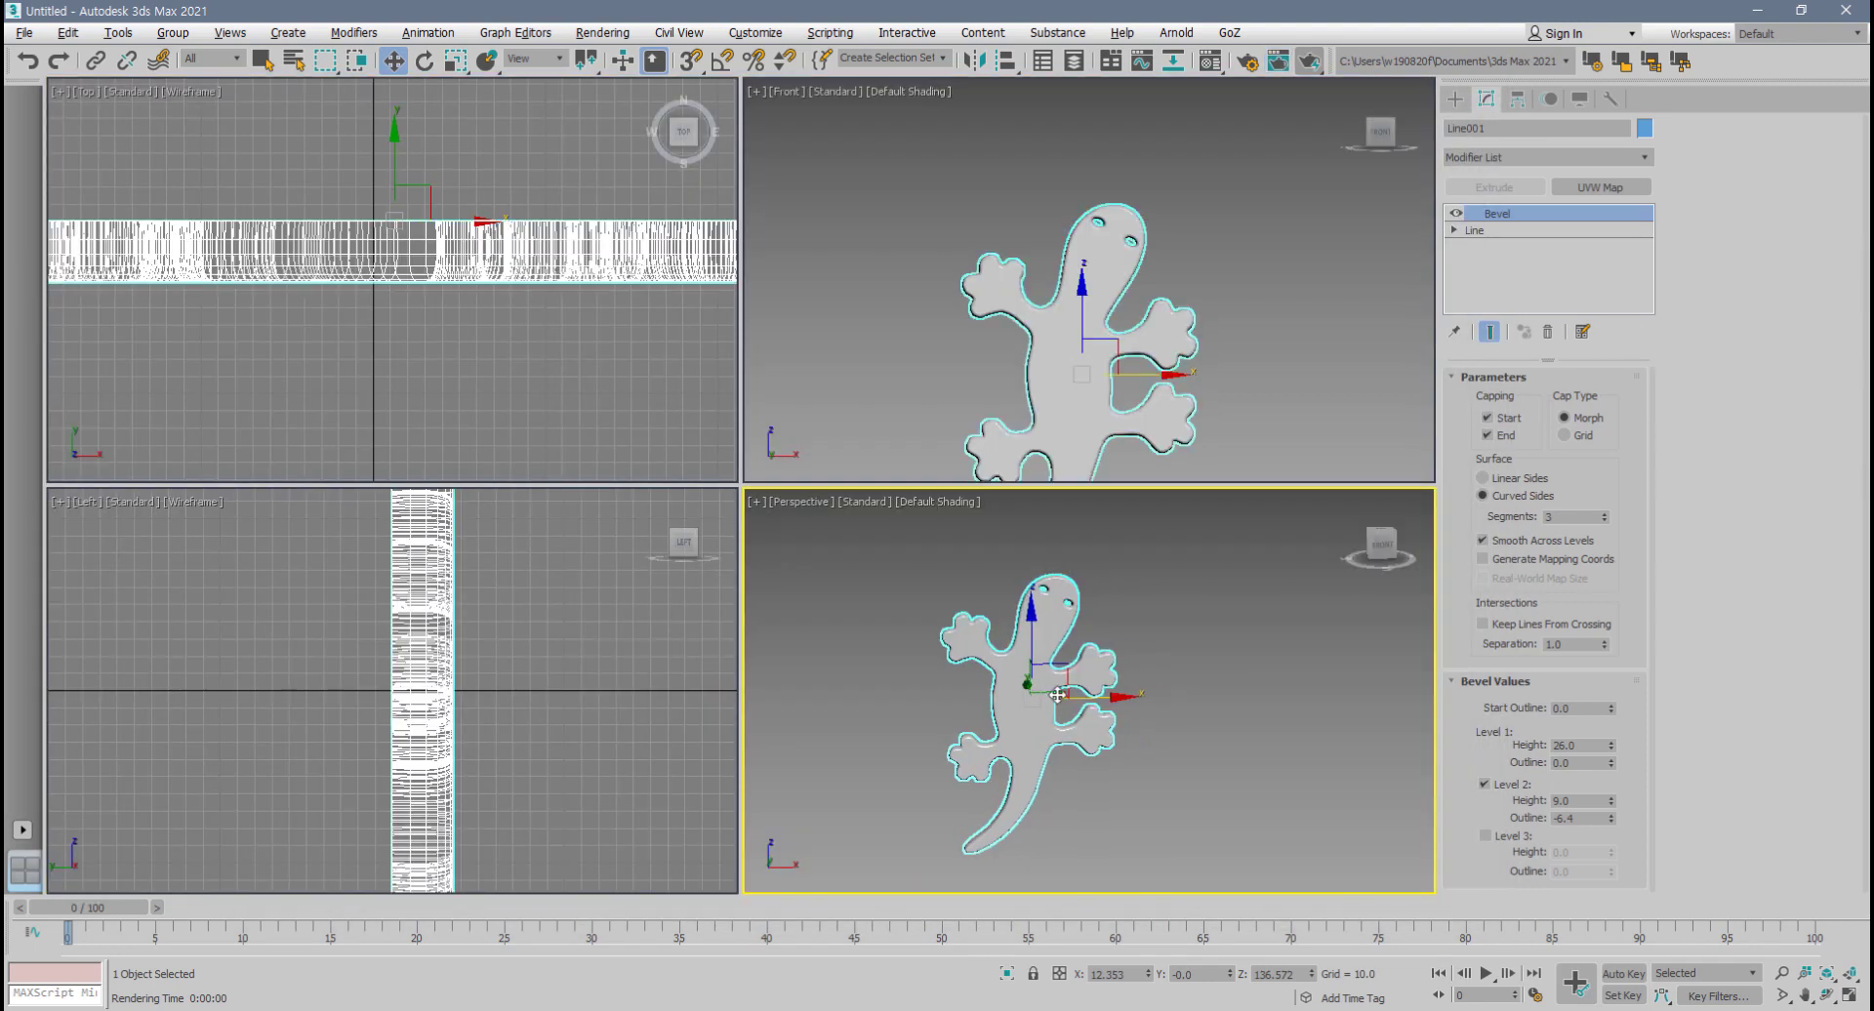
middle_click_drag(514, 582, 468, 664)
scroll(500, 649, "down", 5)
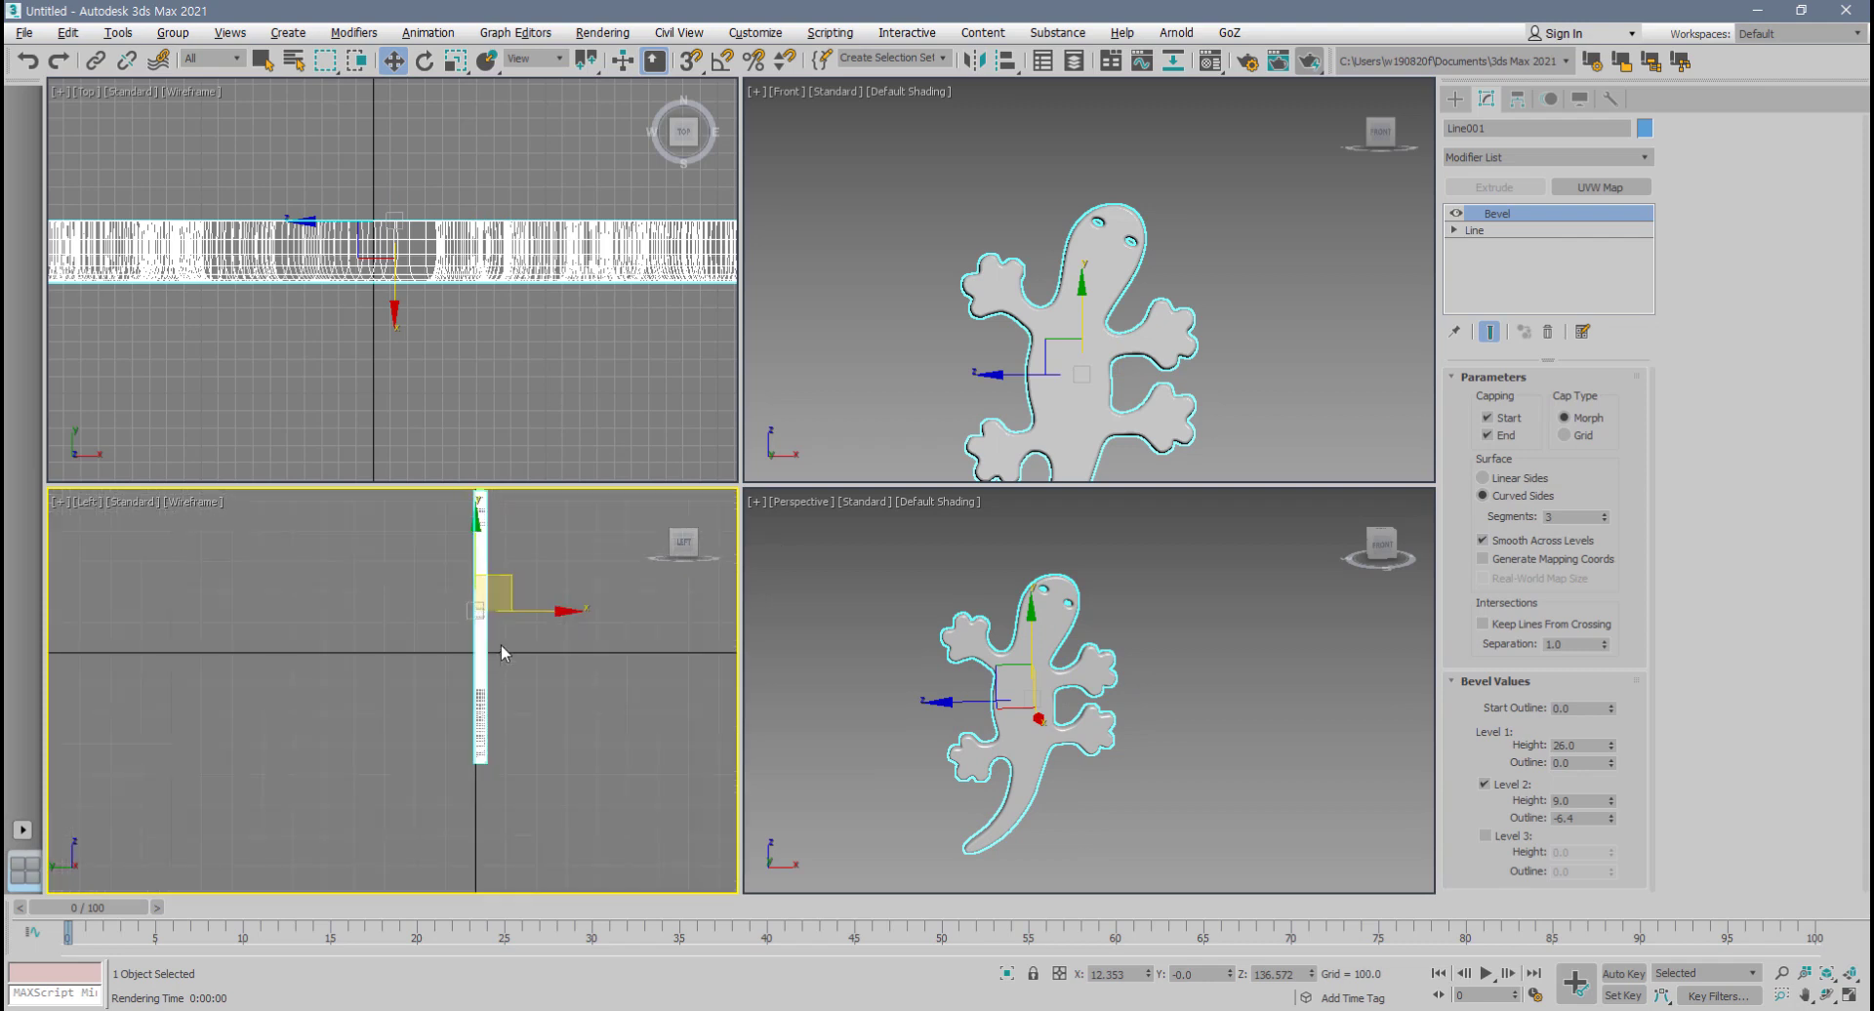
key("e")
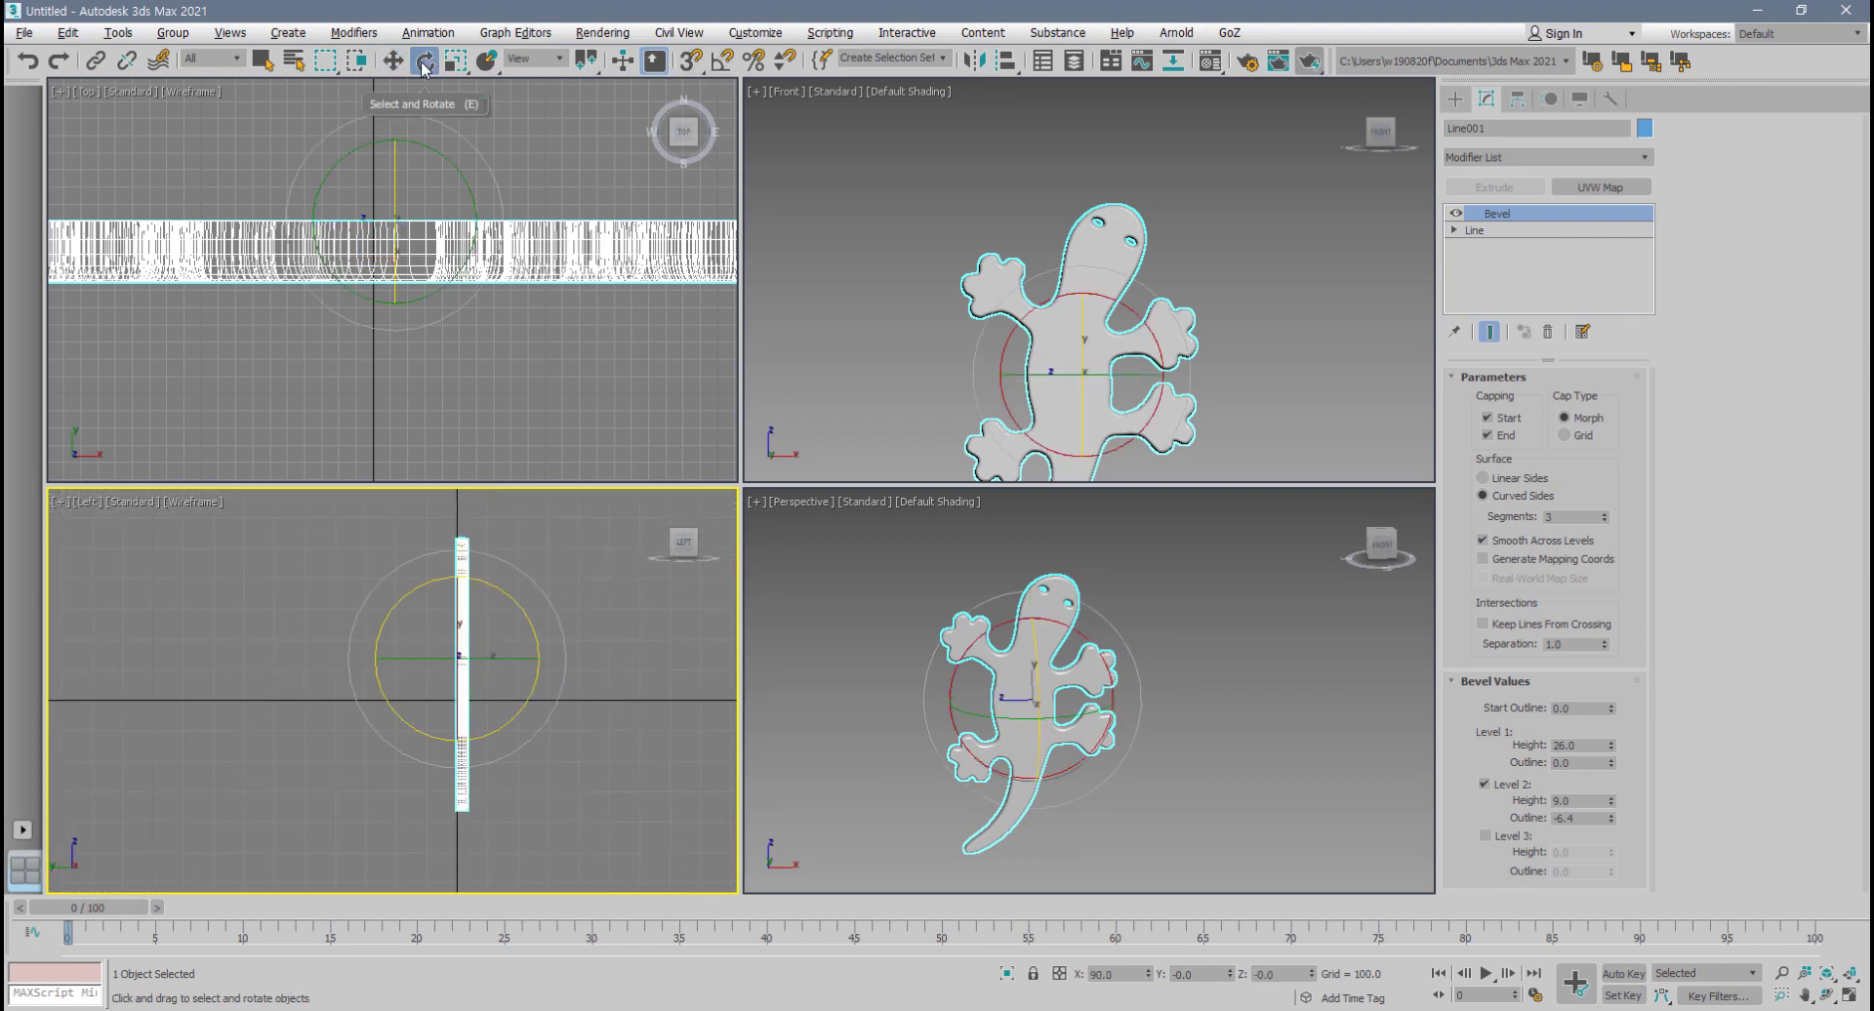
left_click(724, 65)
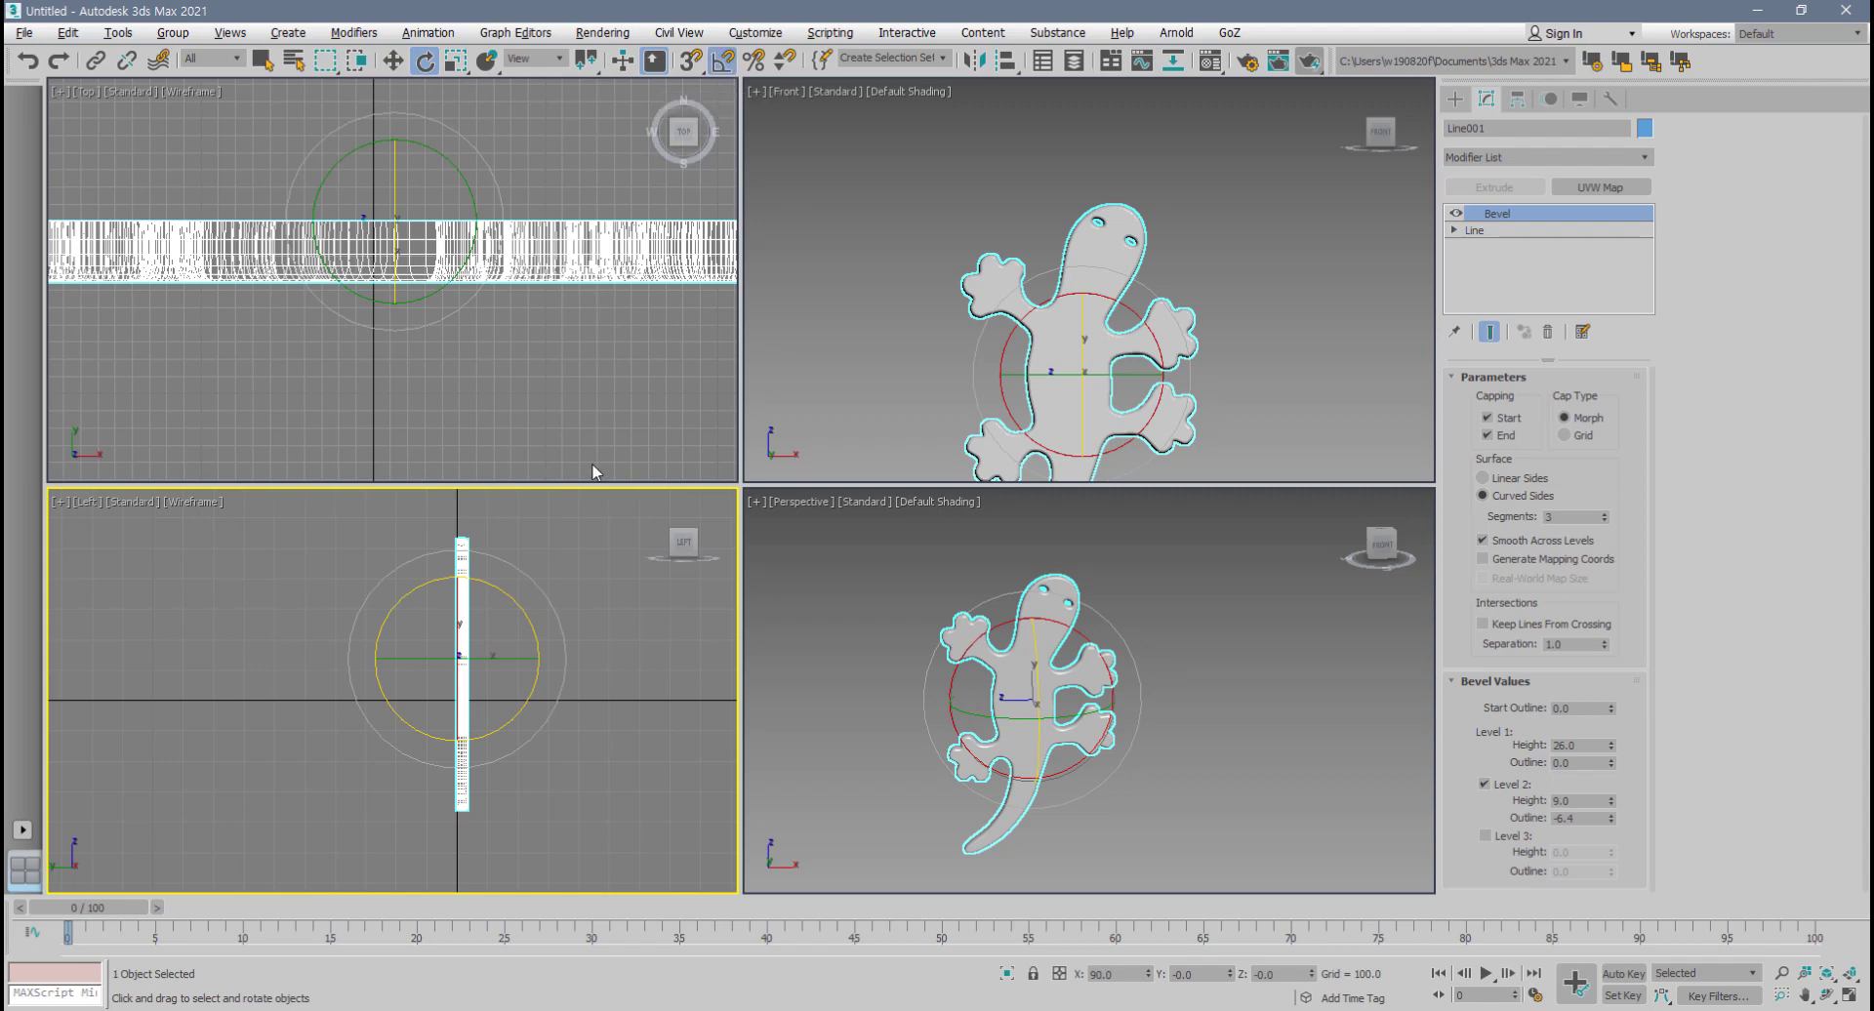
left_click_drag(529, 622, 457, 610)
- Lower the flat lizard onto the ground plane in the Left view, to a Z position of about 1.8
key("w")
scroll(451, 654, "up", 5)
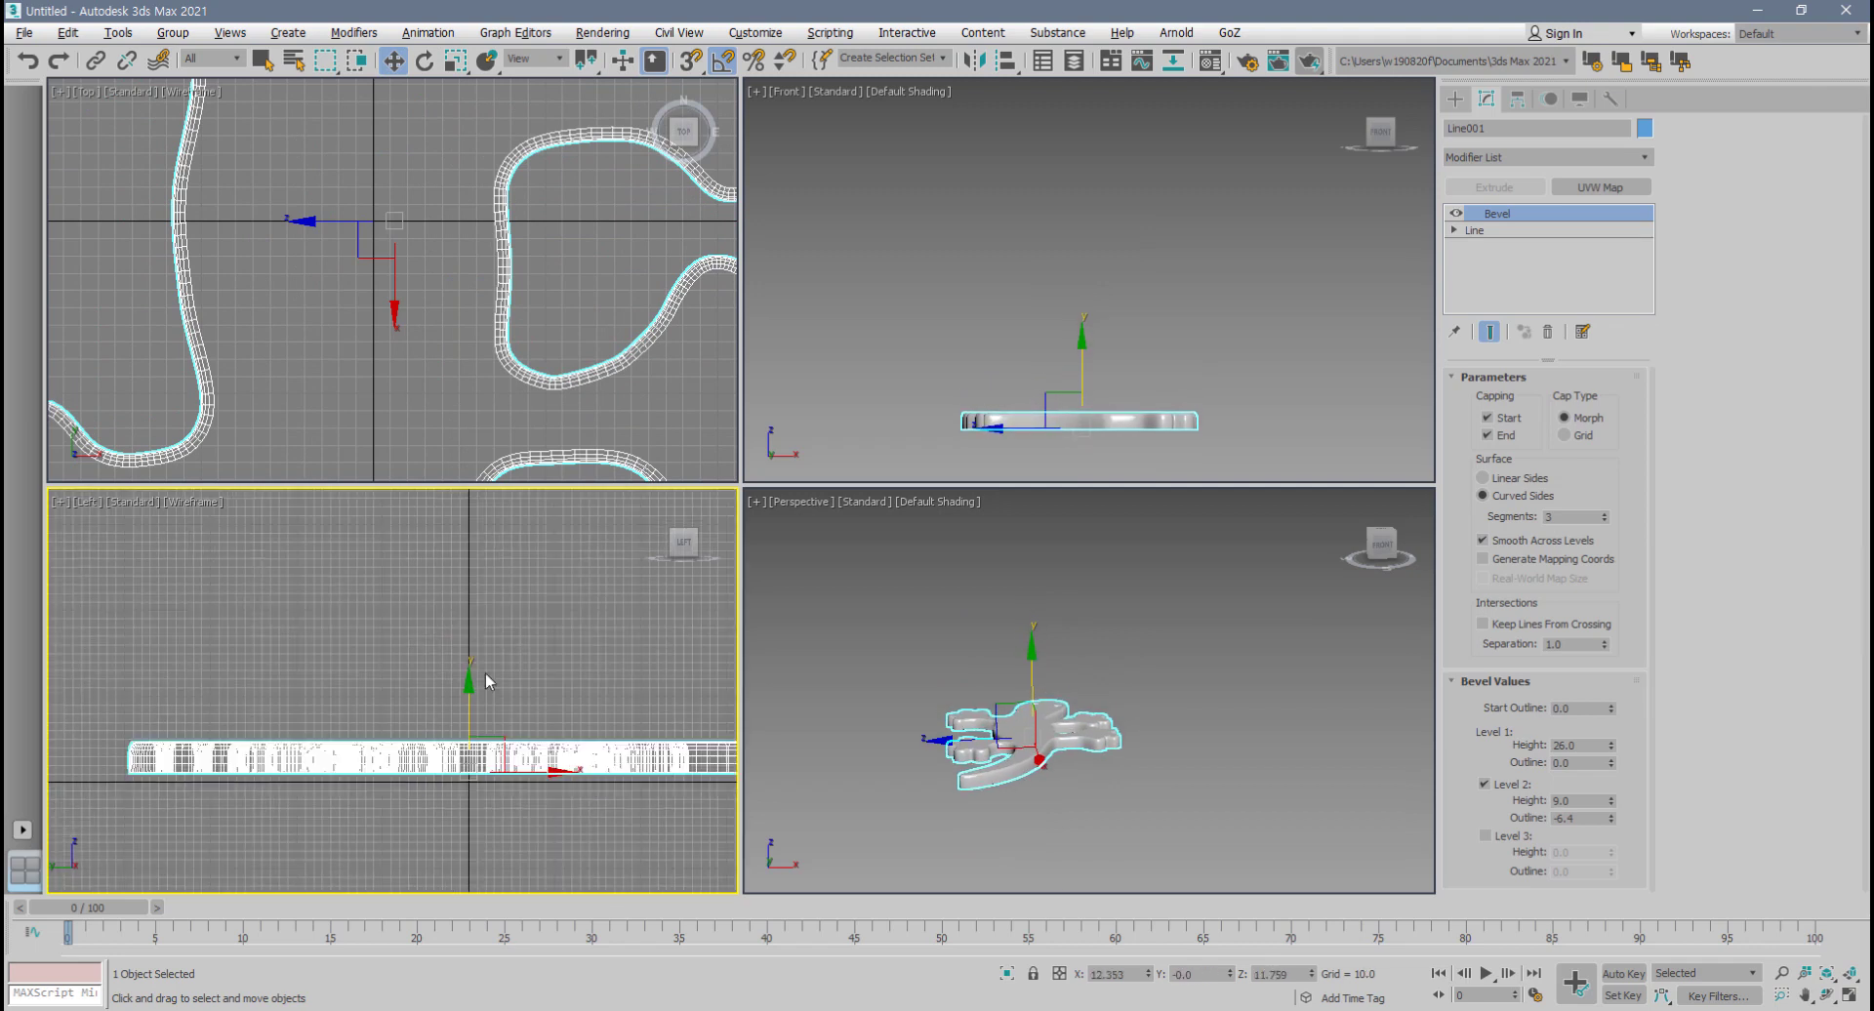
left_click_drag(470, 694, 469, 702)
middle_click_drag(1091, 757, 1039, 780, "alt")
scroll(1018, 790, "up", 4)
middle_click_drag(556, 278, 564, 271)
middle_click_drag(1138, 446, 1160, 390)
scroll(1171, 379, "down", 2)
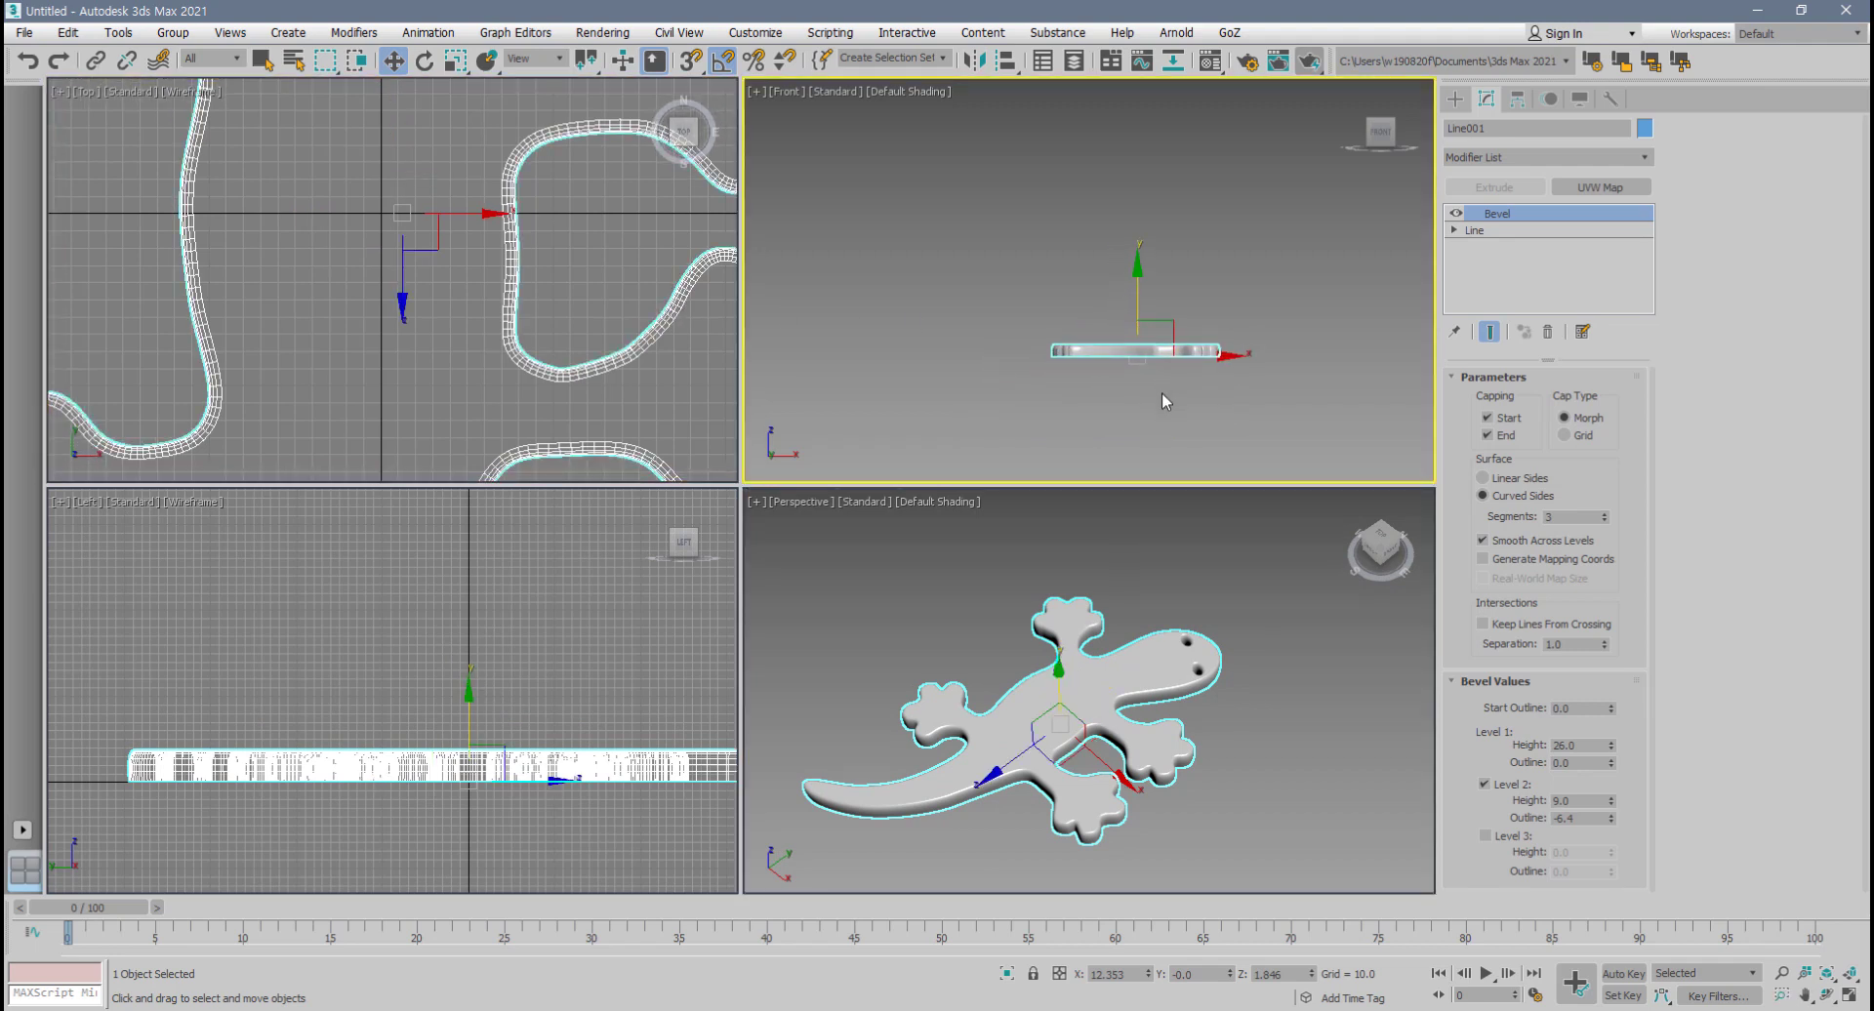
- Turn on the grid and wireframe display in the Front view, and toggle the Top view's shading on and back off
key("g")
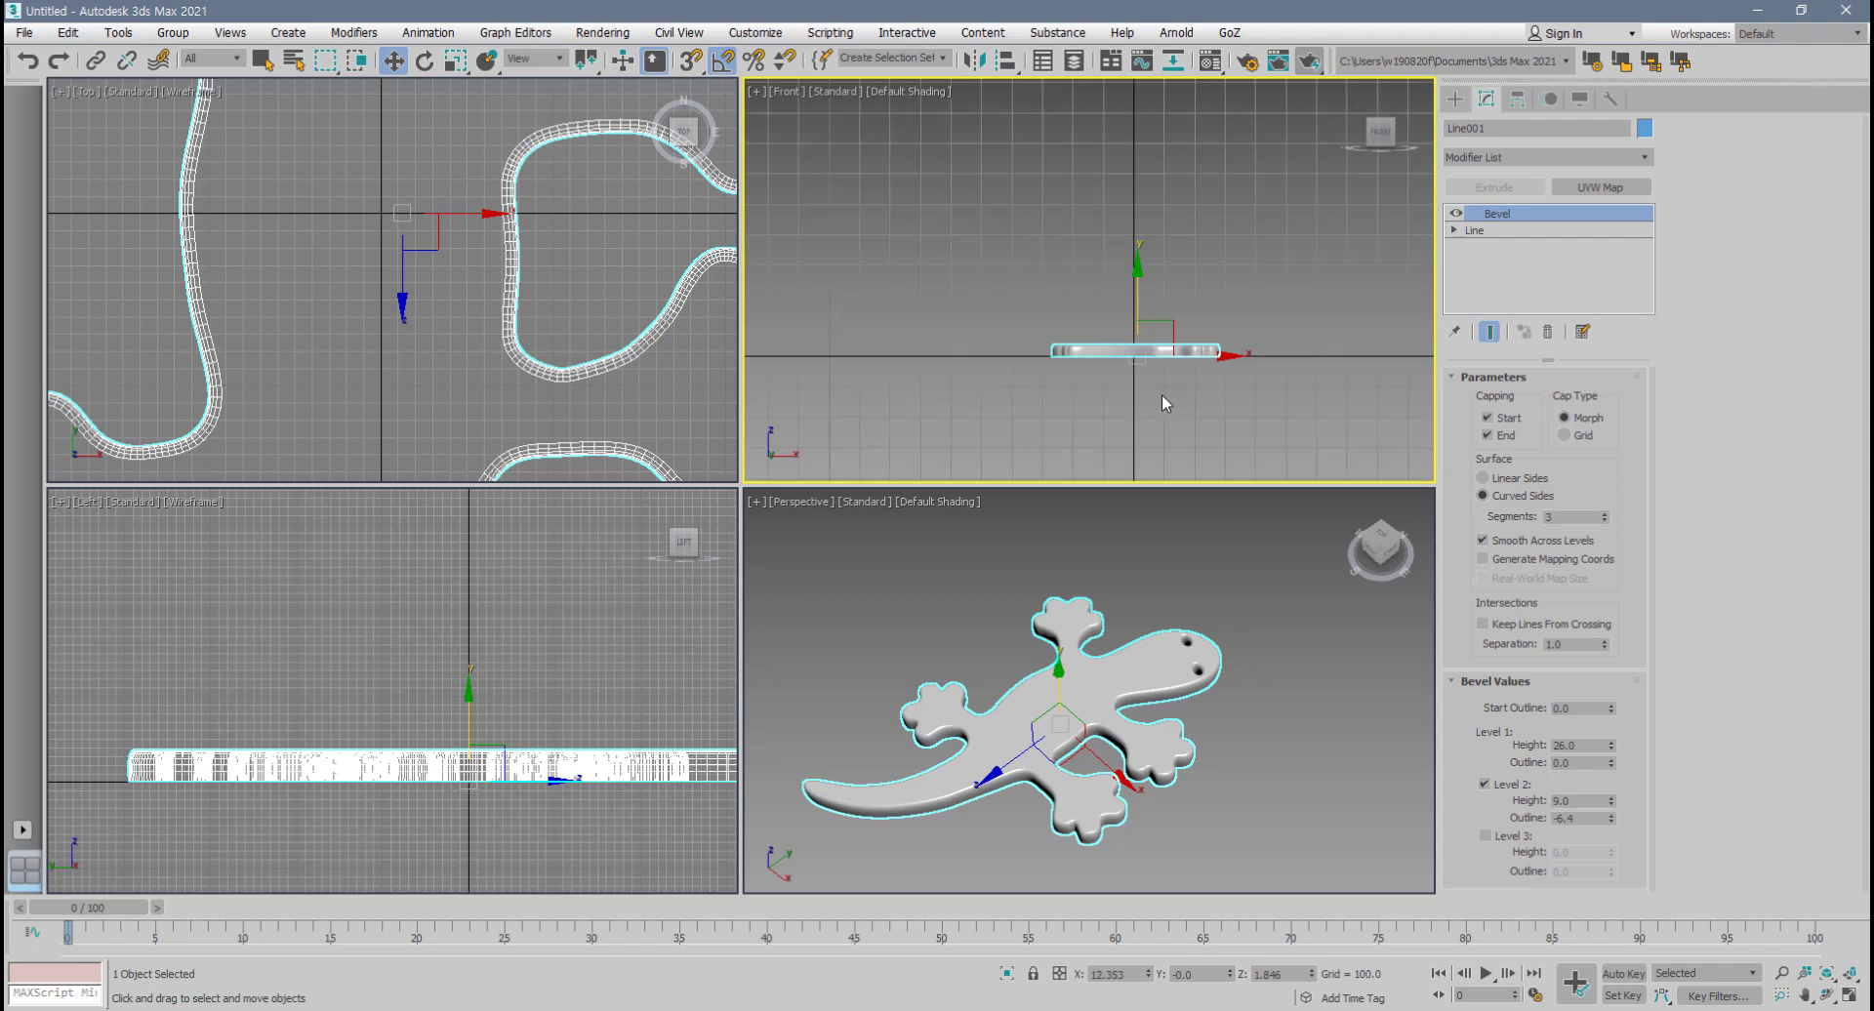
key("F3")
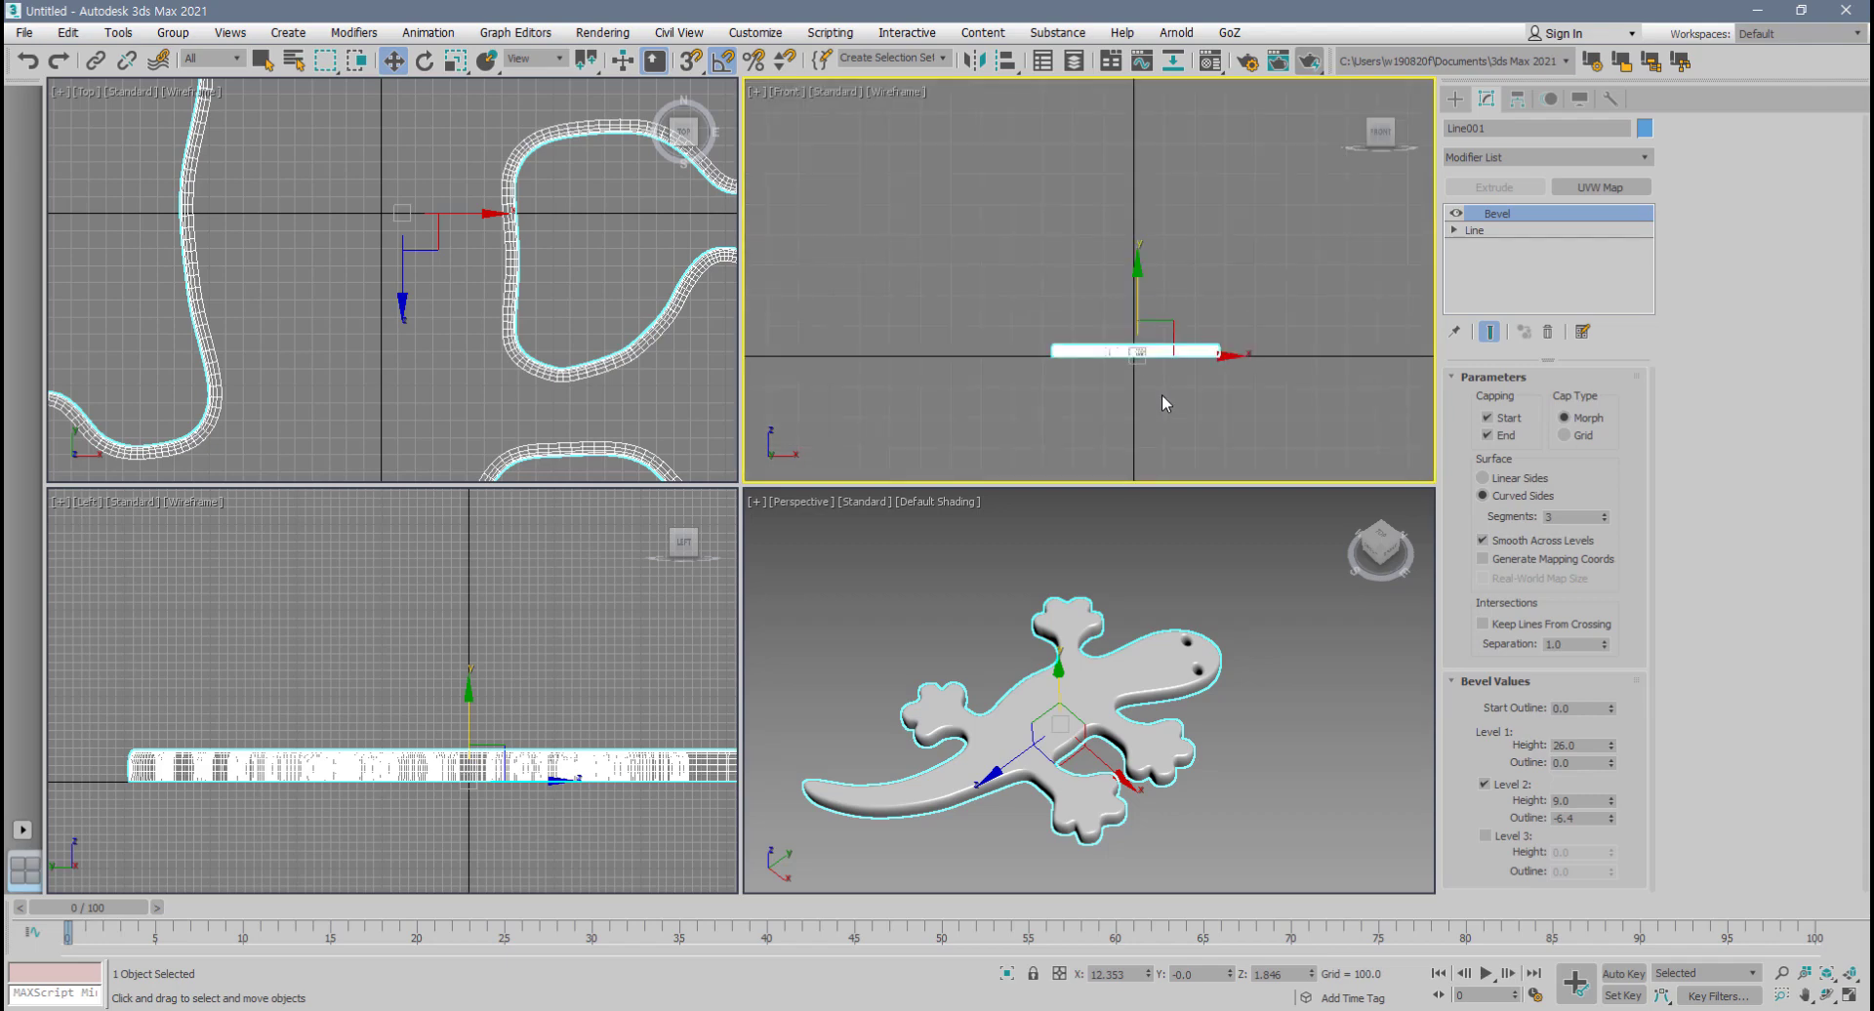
scroll(516, 359, "down", 5)
key("F3")
scroll(517, 359, "up", 3)
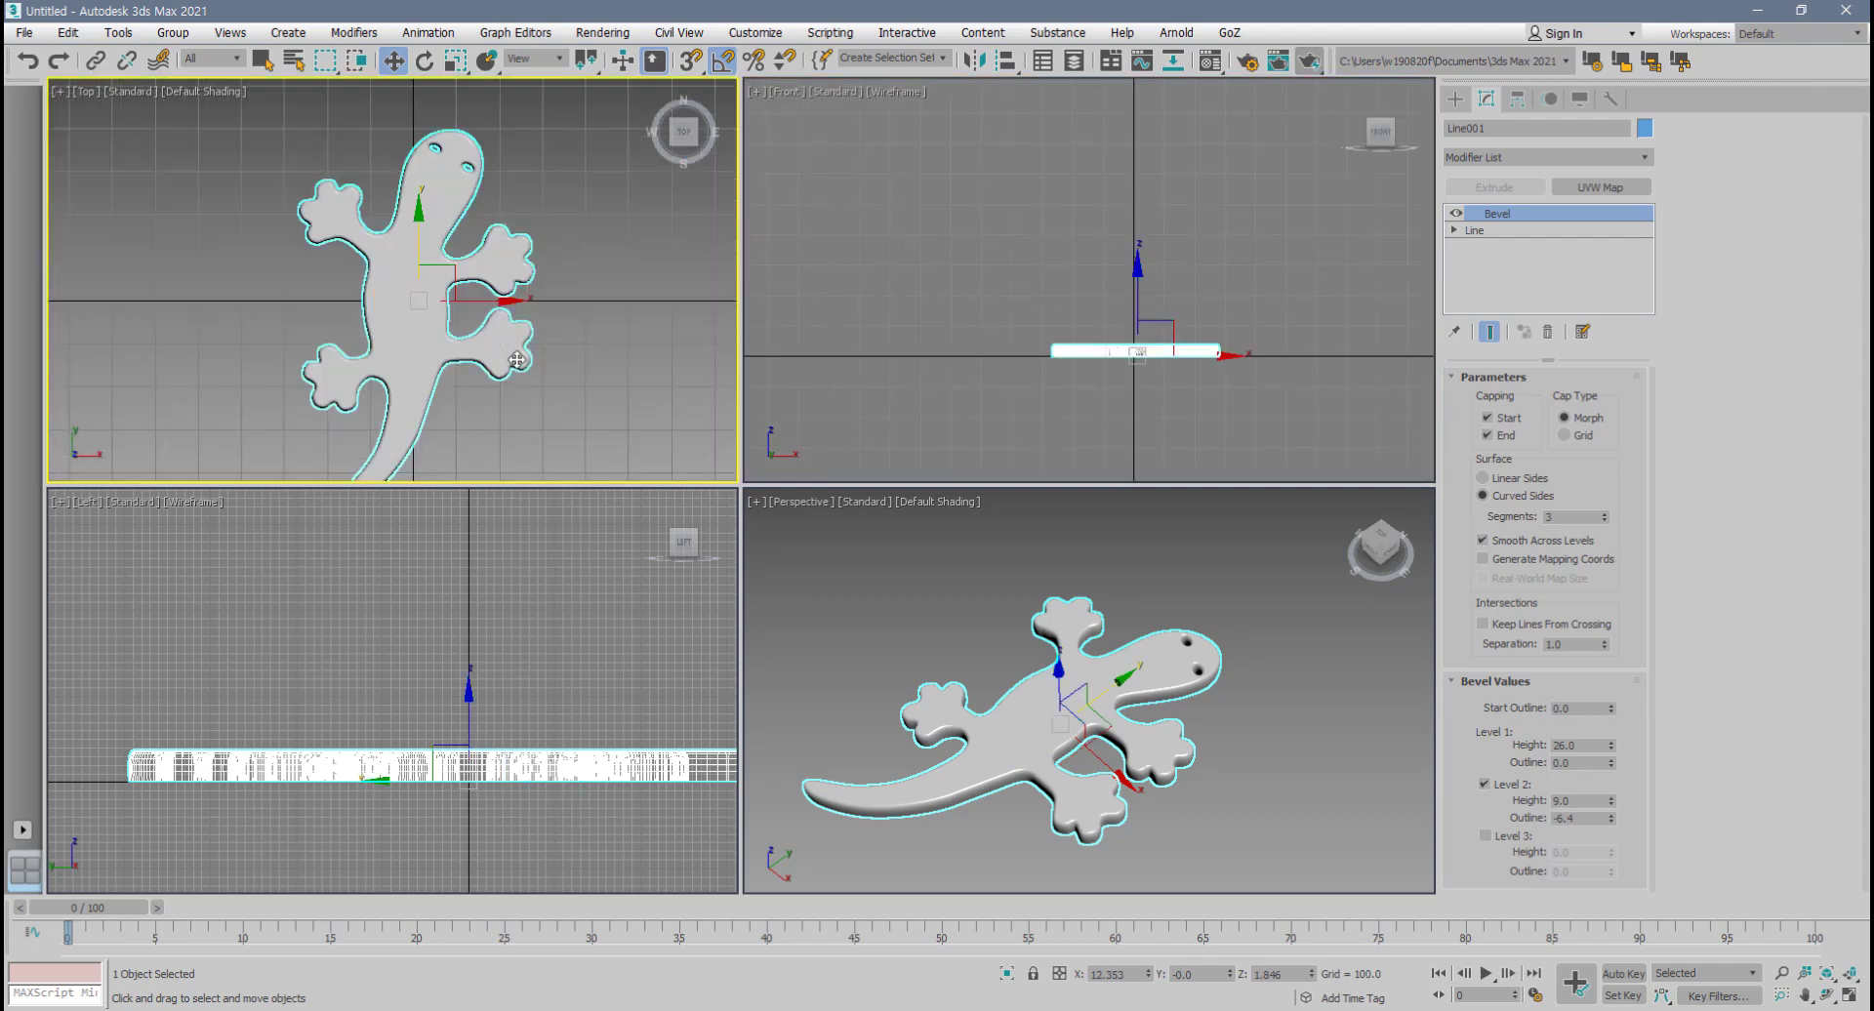
key("F3")
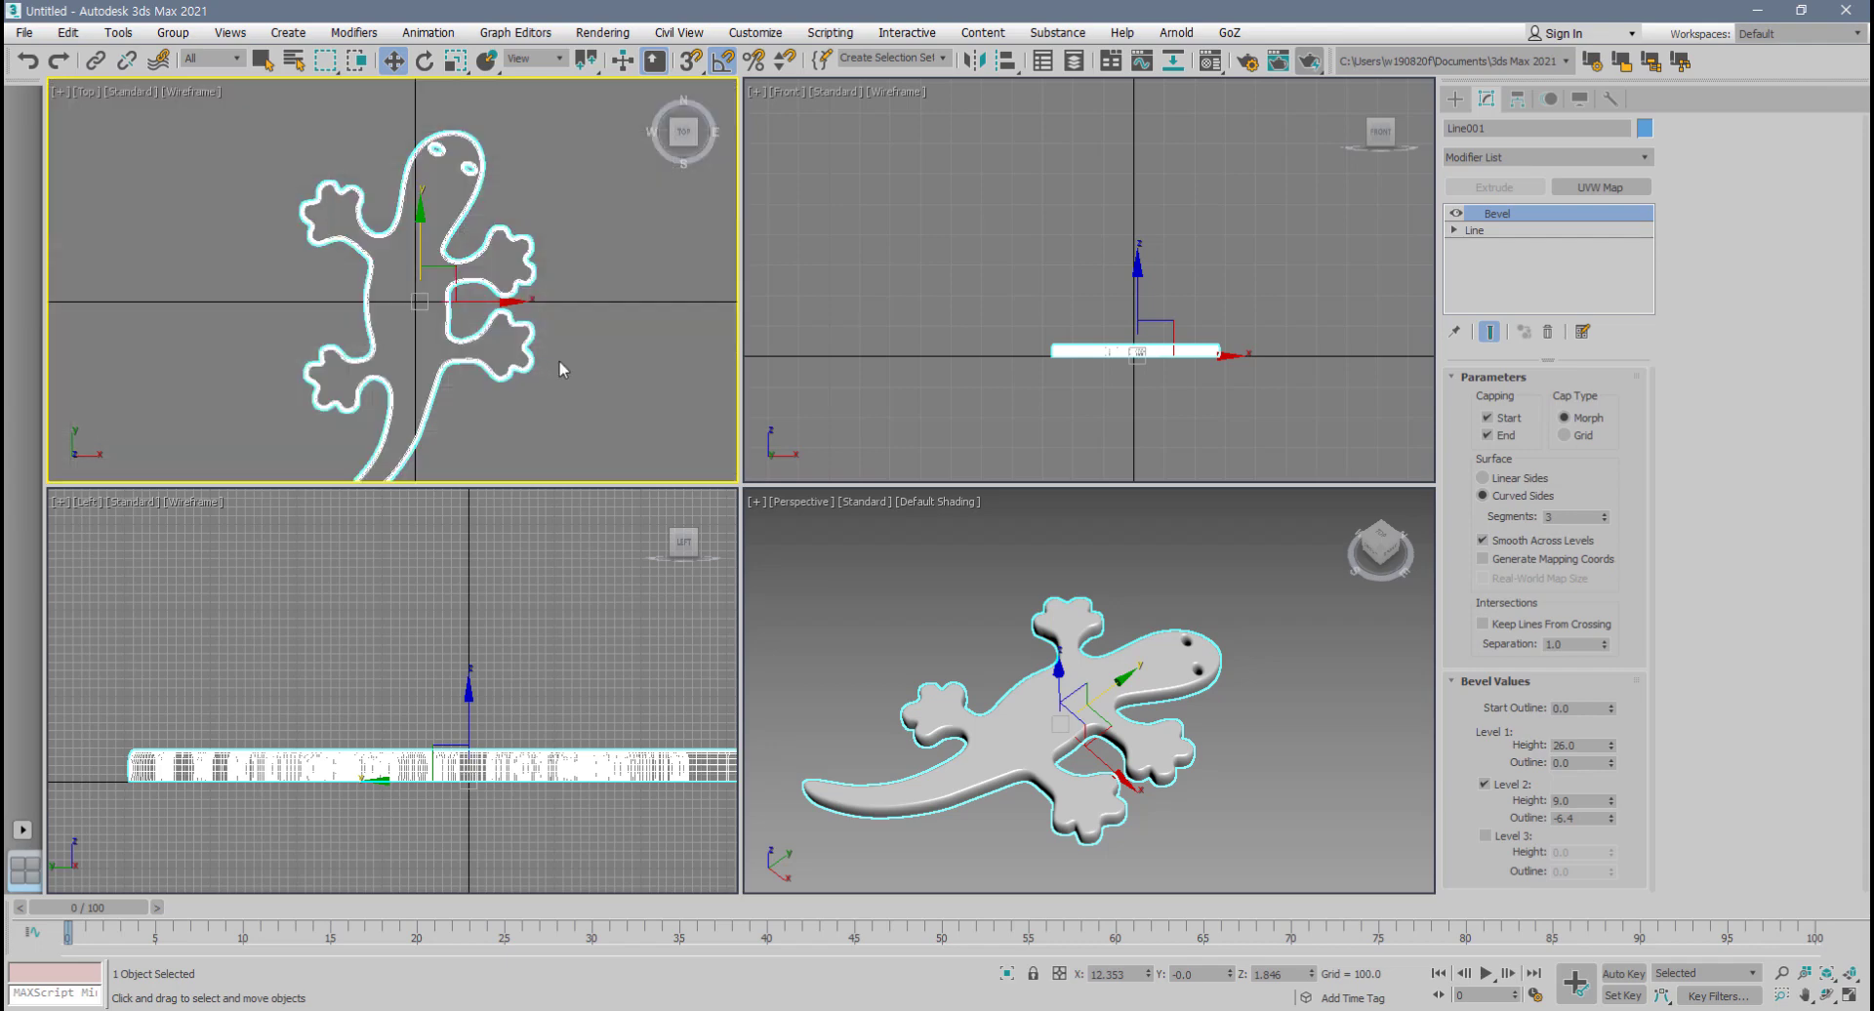
- Clone the lizard sideways along X as one independent Copy, and rotate the copy 40° about Z in the Top view
middle_click_drag(562, 369, 376, 326)
left_click_drag(402, 307, 609, 306)
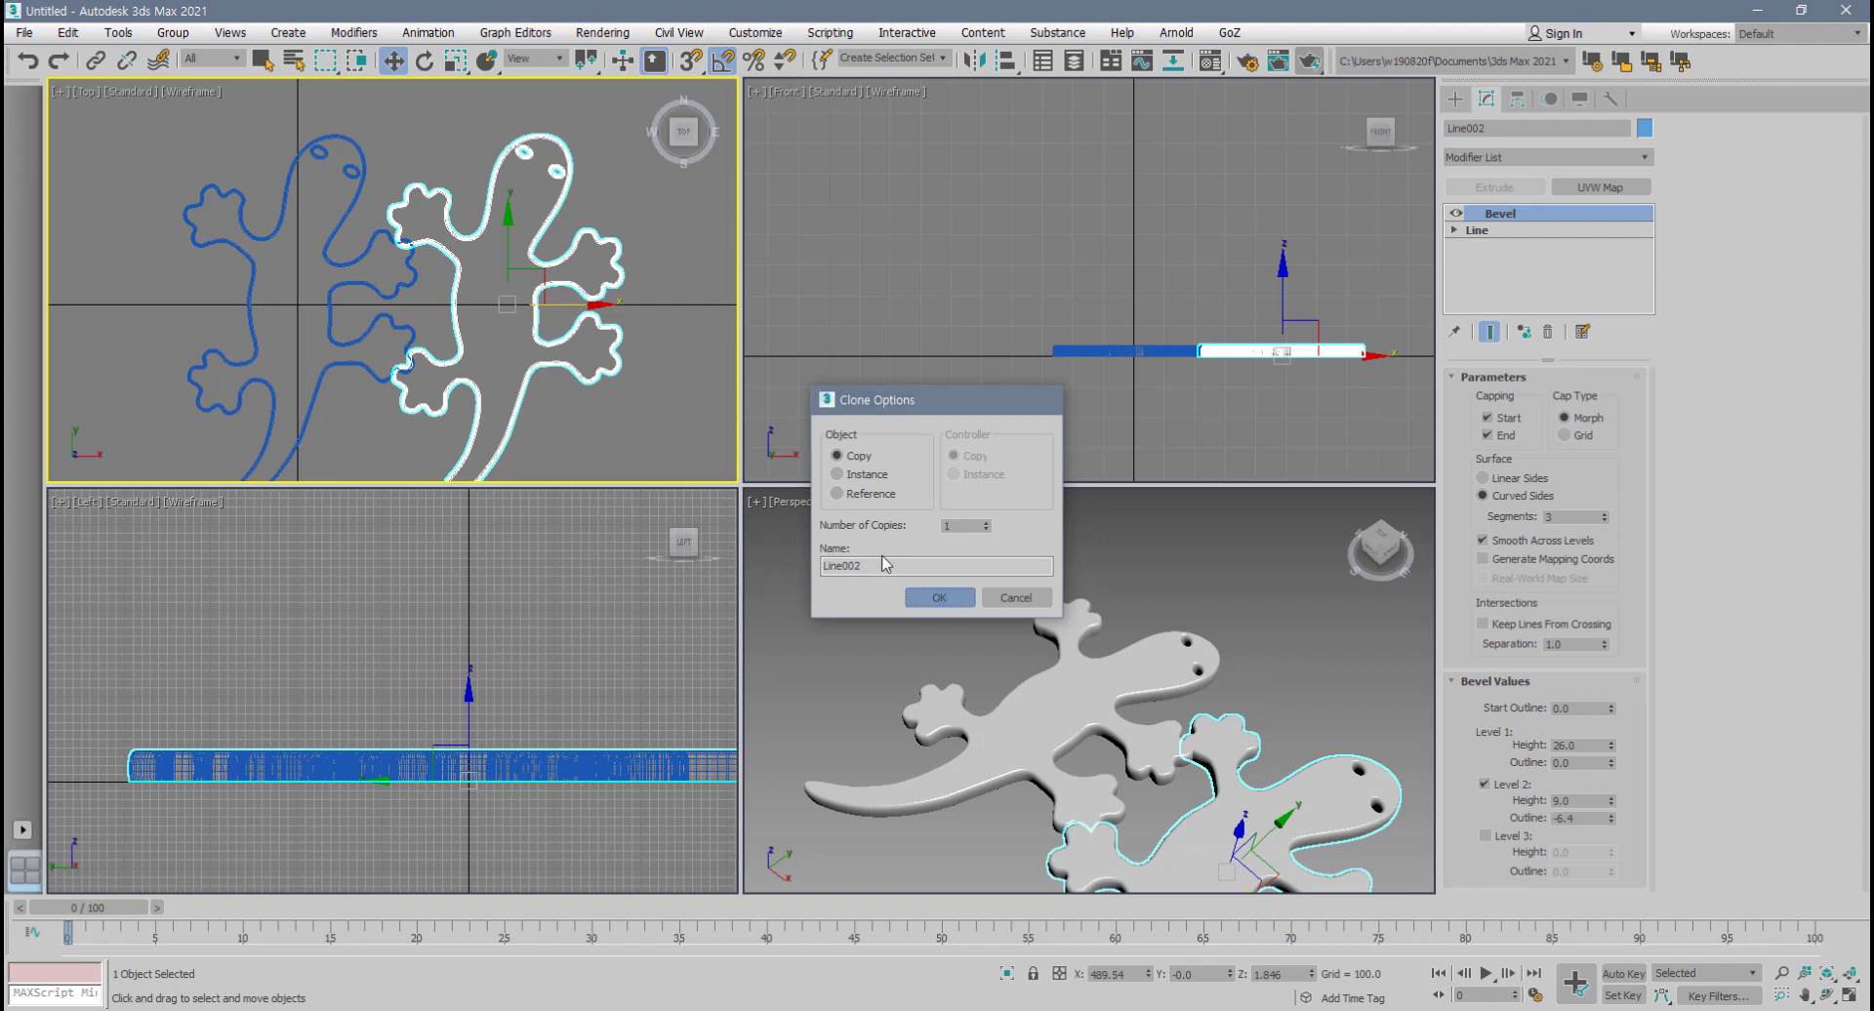
left_click(925, 595)
key("e")
mouse_move(571, 260)
left_mouse_down()
mouse_move(552, 229)
mouse_move(512, 257)
left_mouse_up()
- Move the copy so it overlaps the original in plan, and raise it above the original to Z of about 39.4
key("w")
left_click(448, 710)
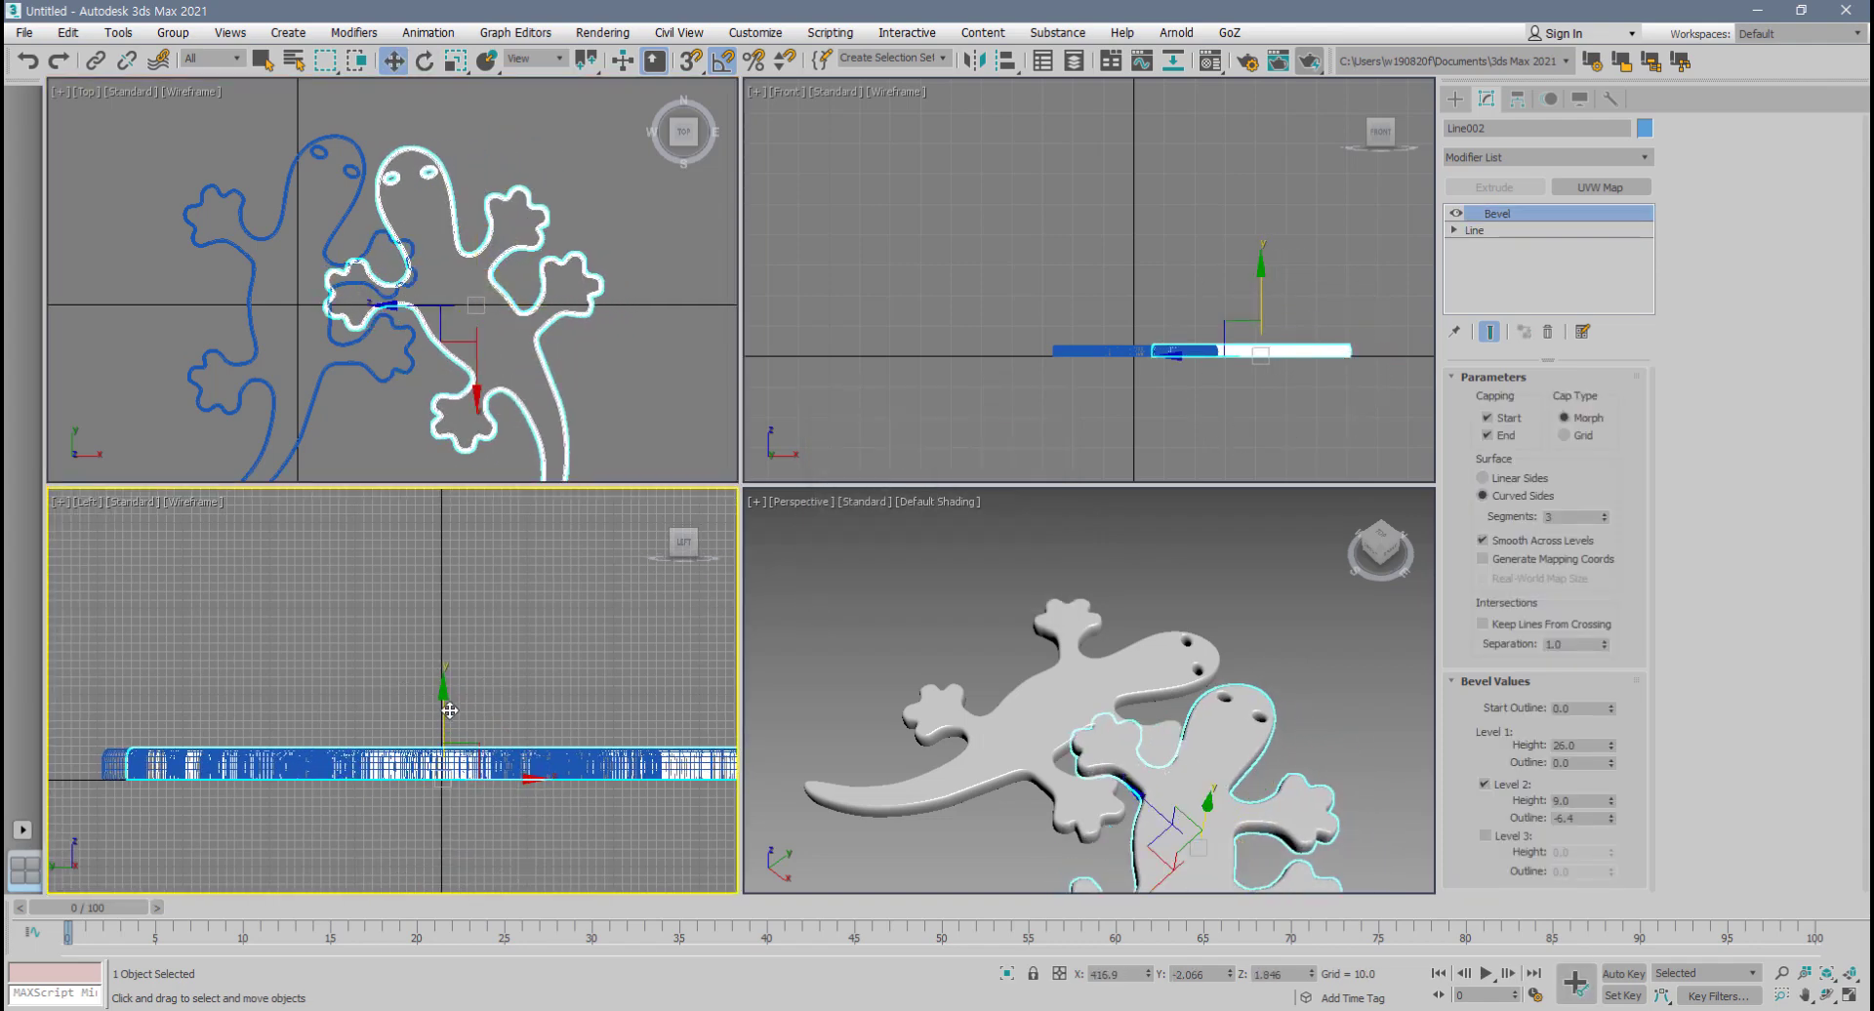
left_click_drag(449, 710, 450, 678)
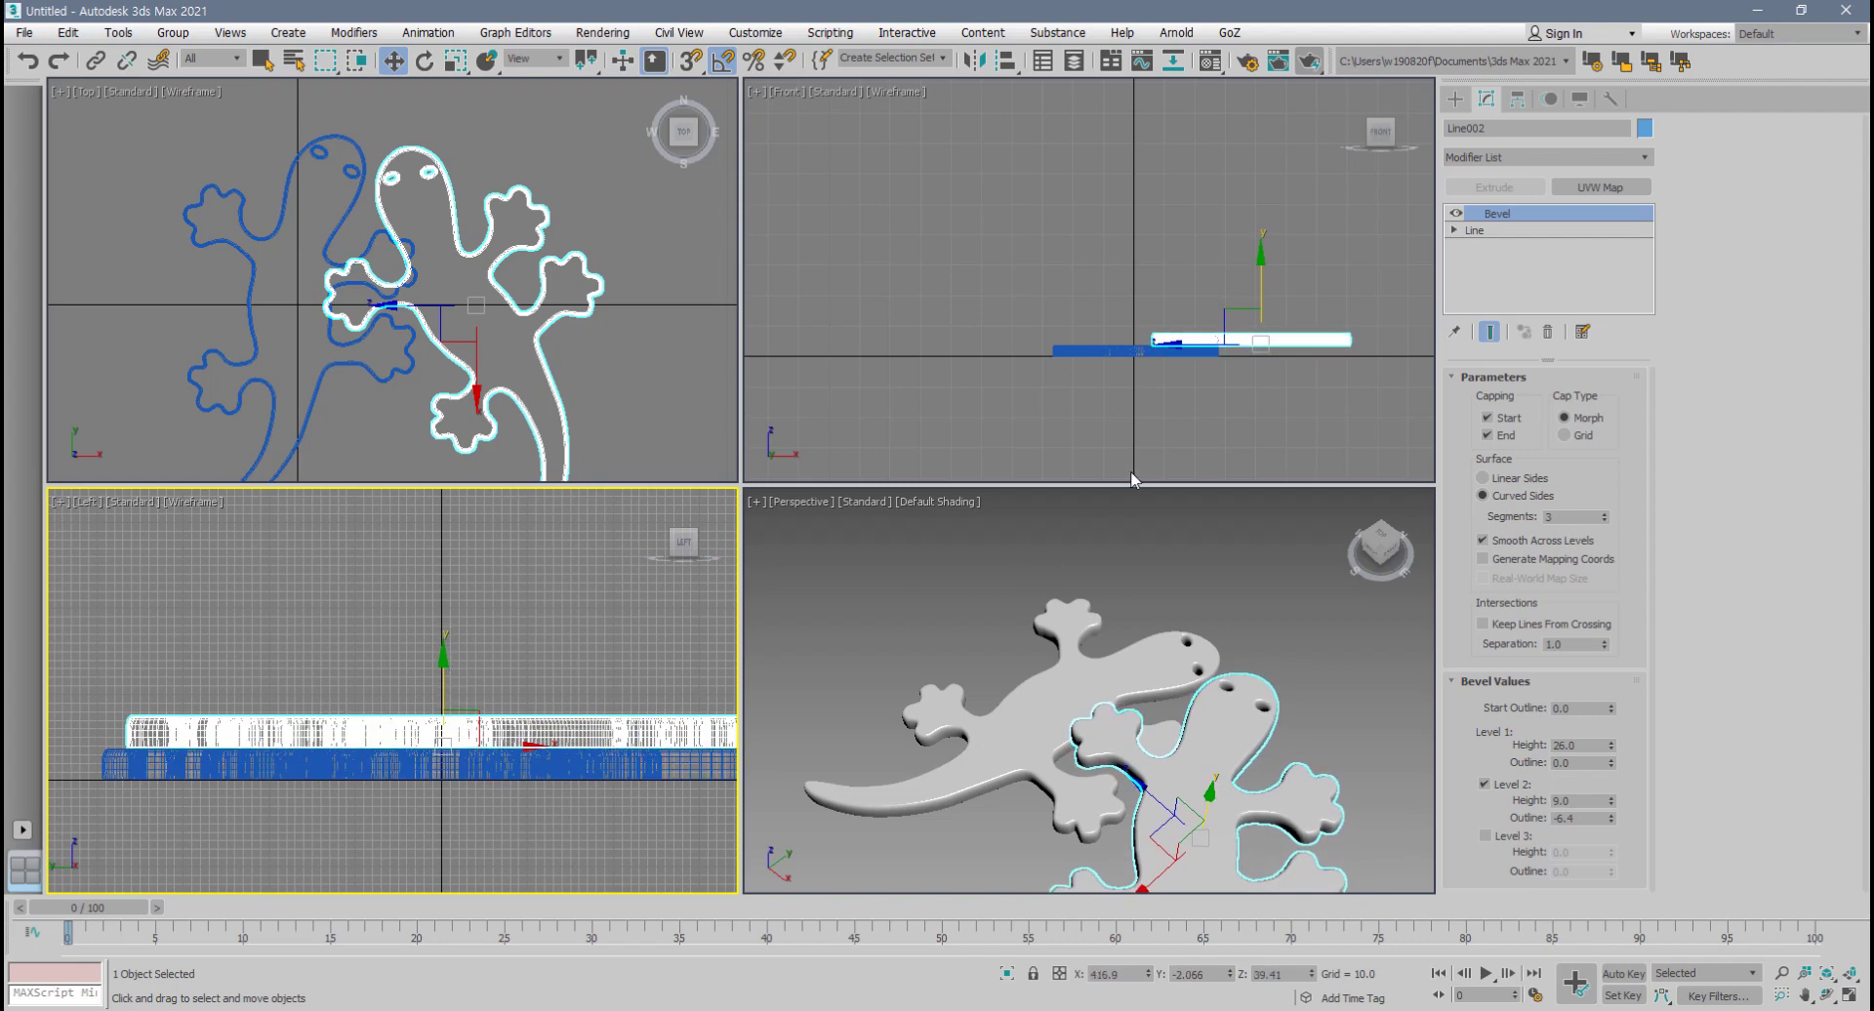
- Tilt the copy in the Front view so it leans over the original, and reposition it at about X 434, Z 30
scroll(917, 414, "up", 5)
key("e")
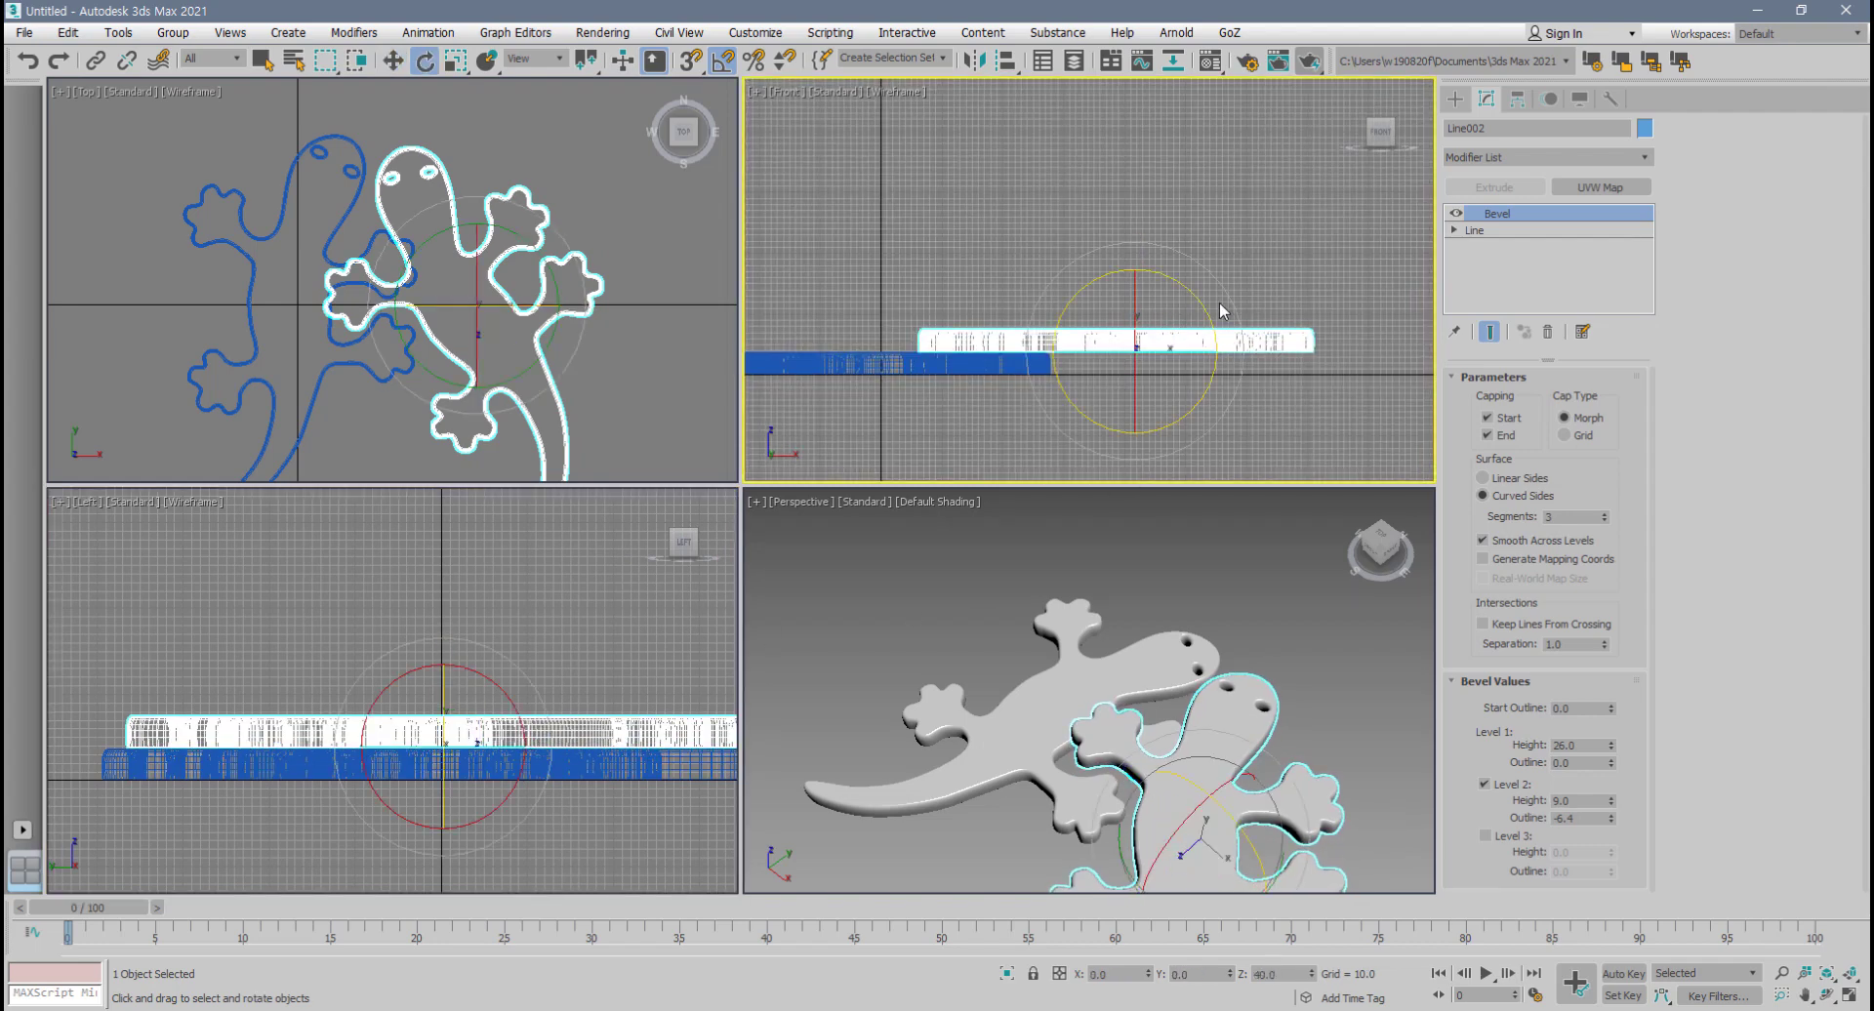
left_click_drag(1199, 299, 1202, 300)
key("w")
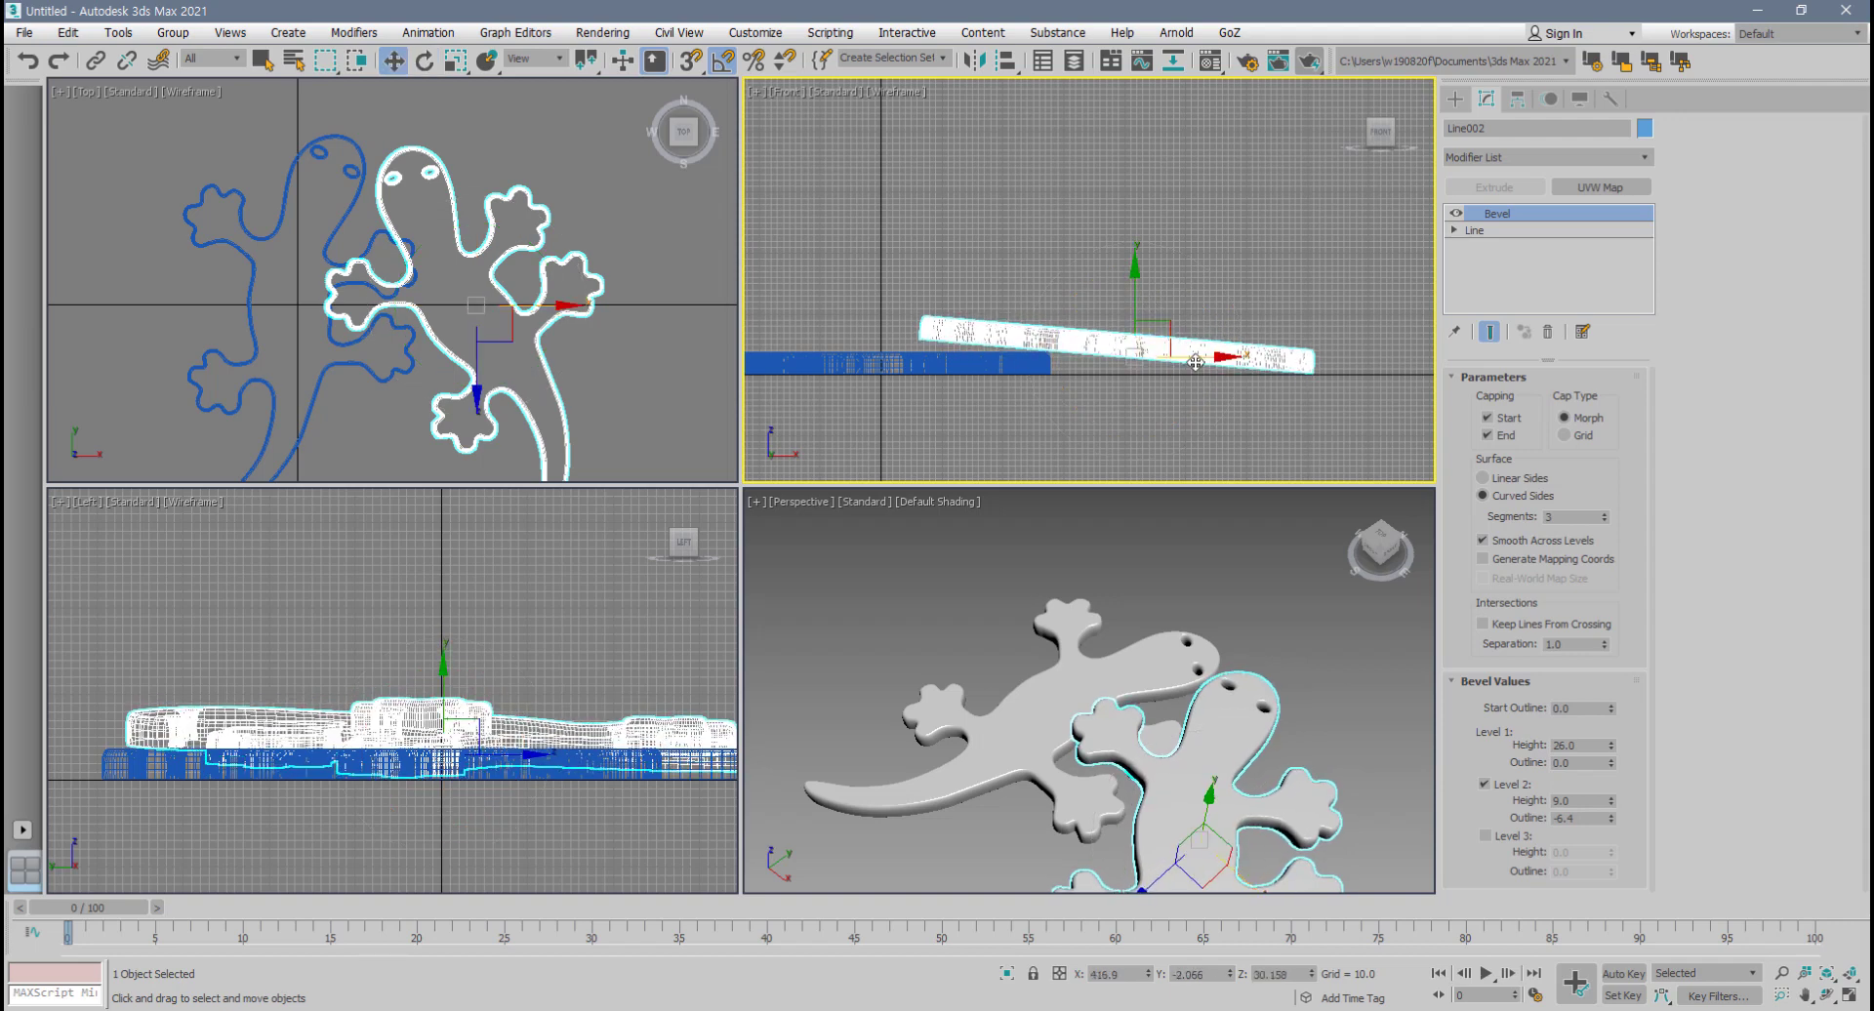
left_click_drag(1199, 360, 1209, 361)
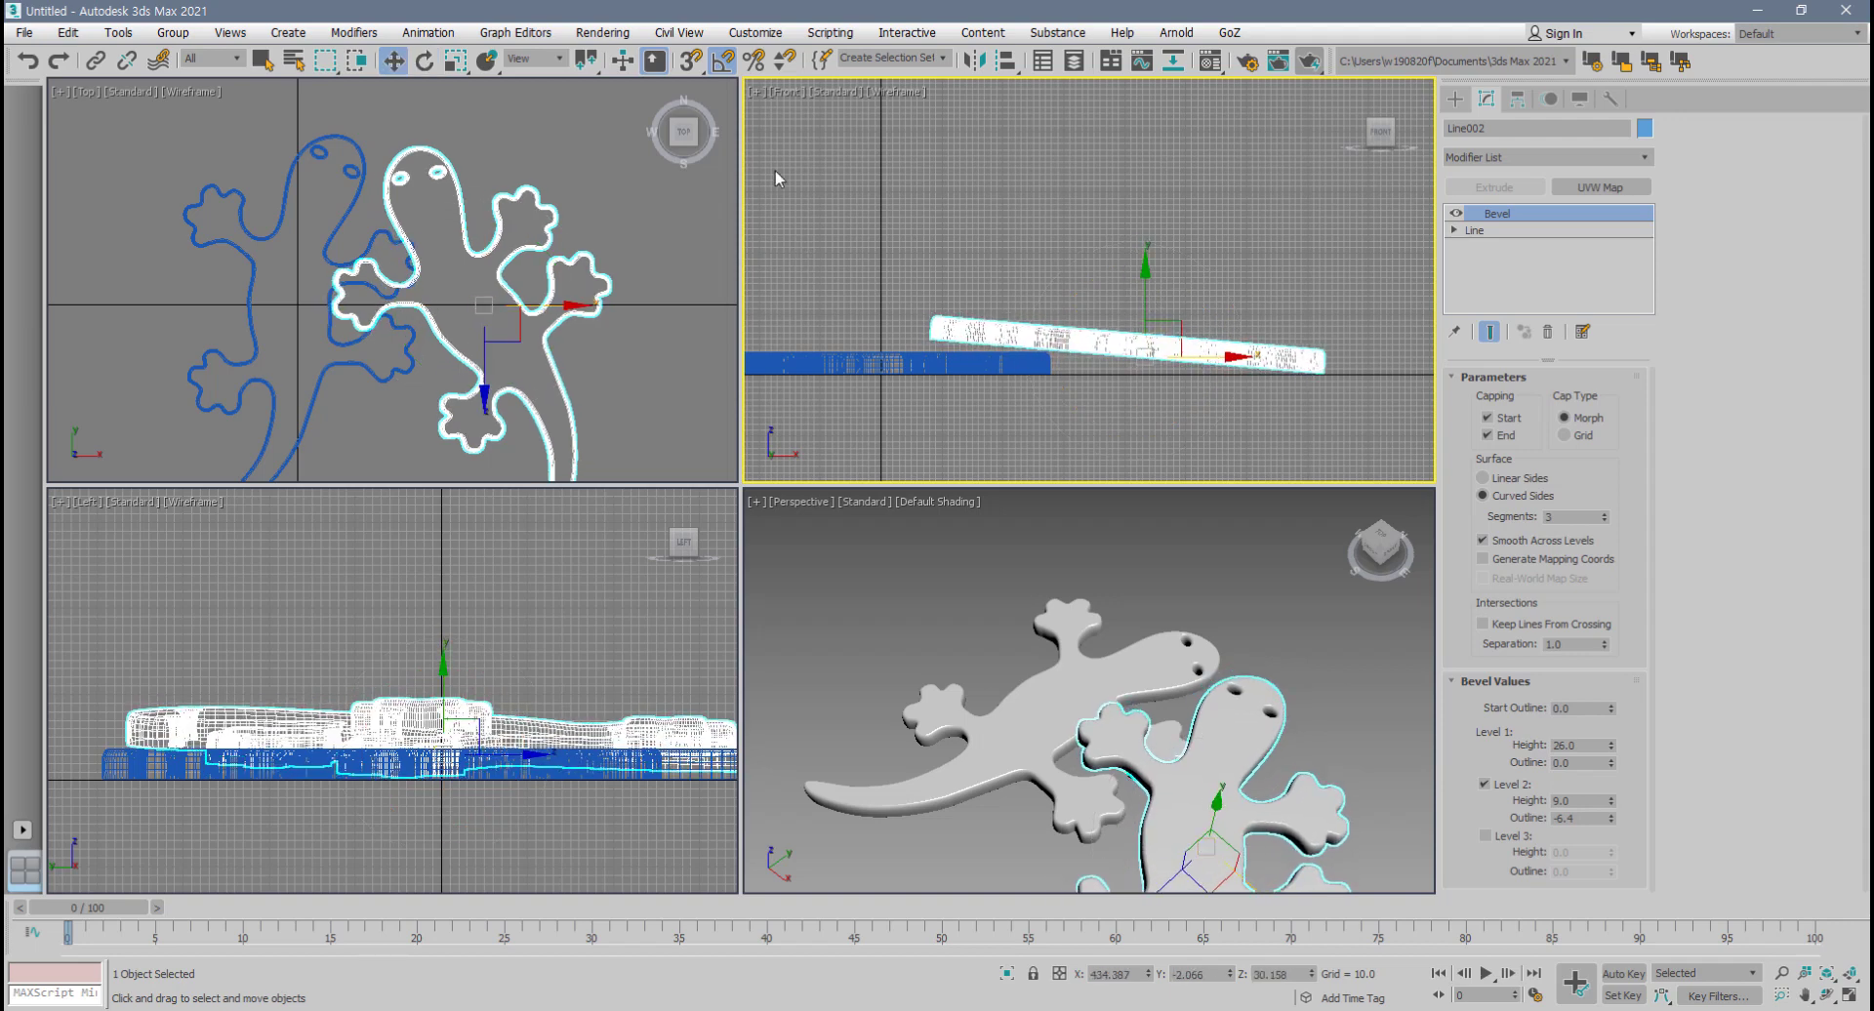
- Turn off angle snap and increase the copy's tilt slightly in the Front view until its outer end nears the ground
left_click(724, 68)
scroll(1046, 306, "up", 2)
middle_click_drag(1047, 304, 964, 248)
key("e")
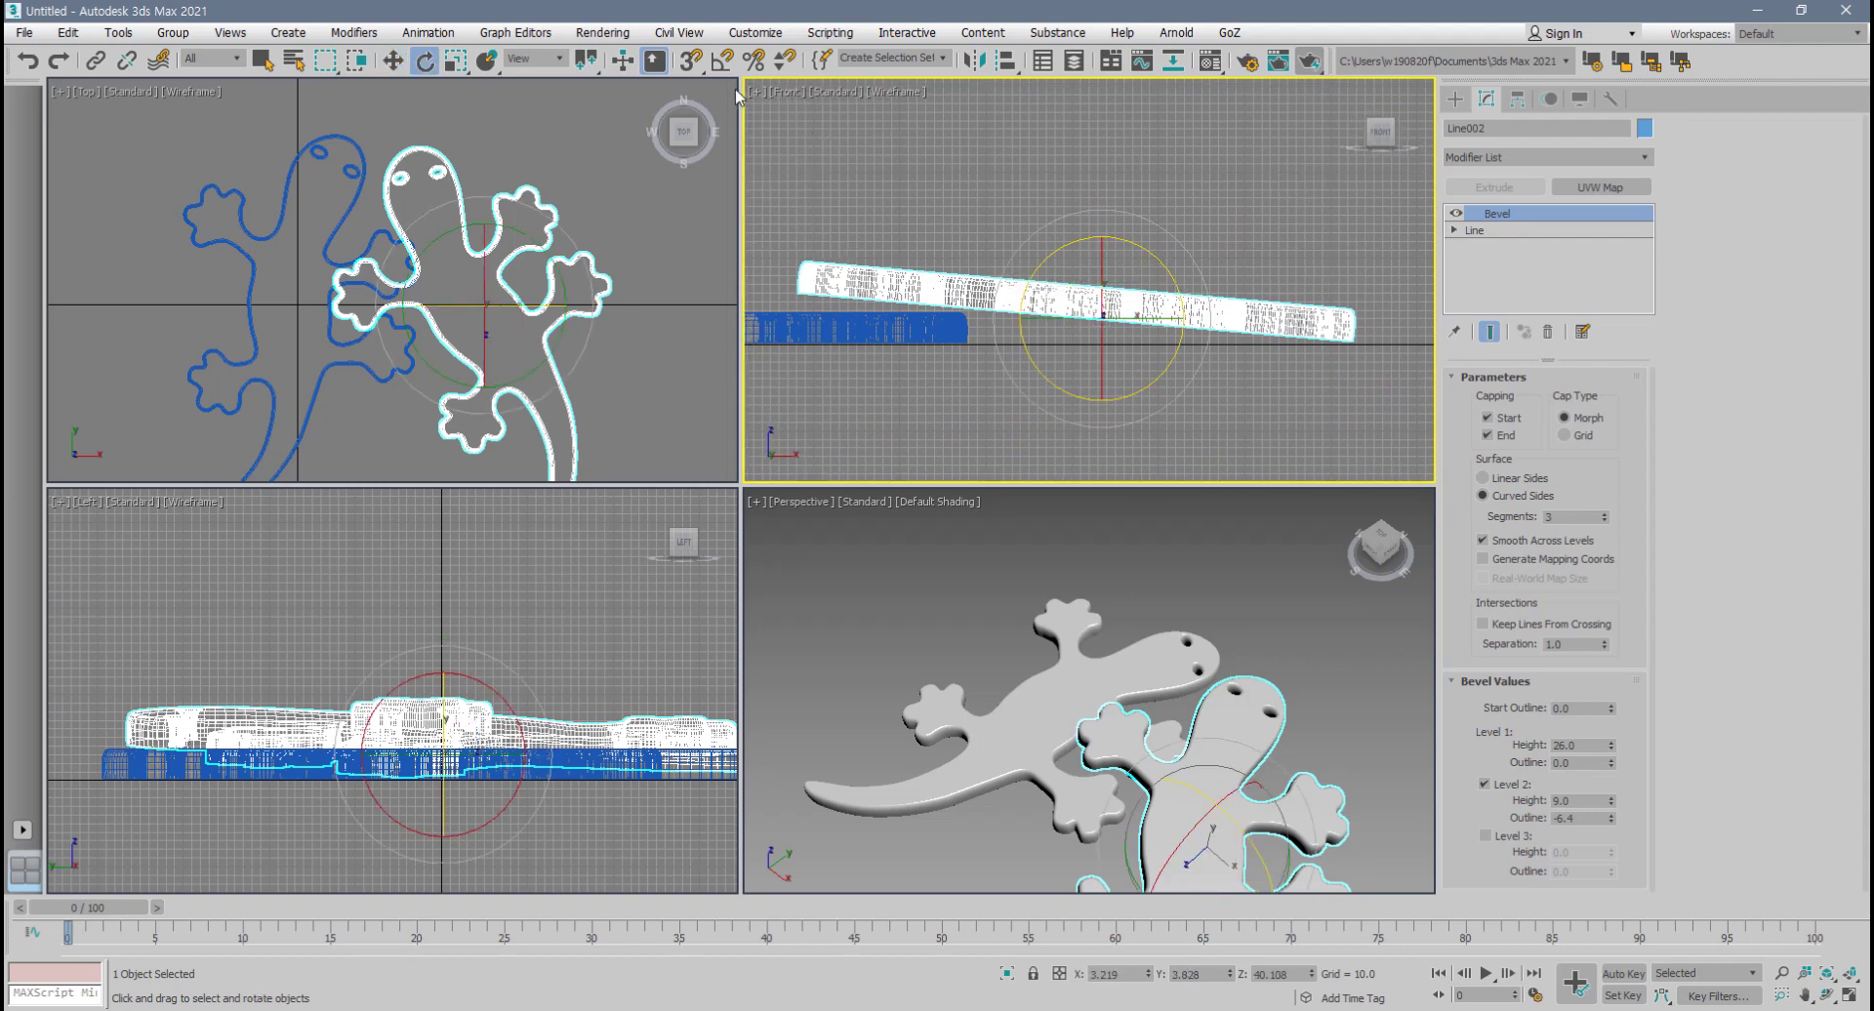
left_click_drag(1147, 260, 1152, 258)
scroll(824, 347, "up", 5)
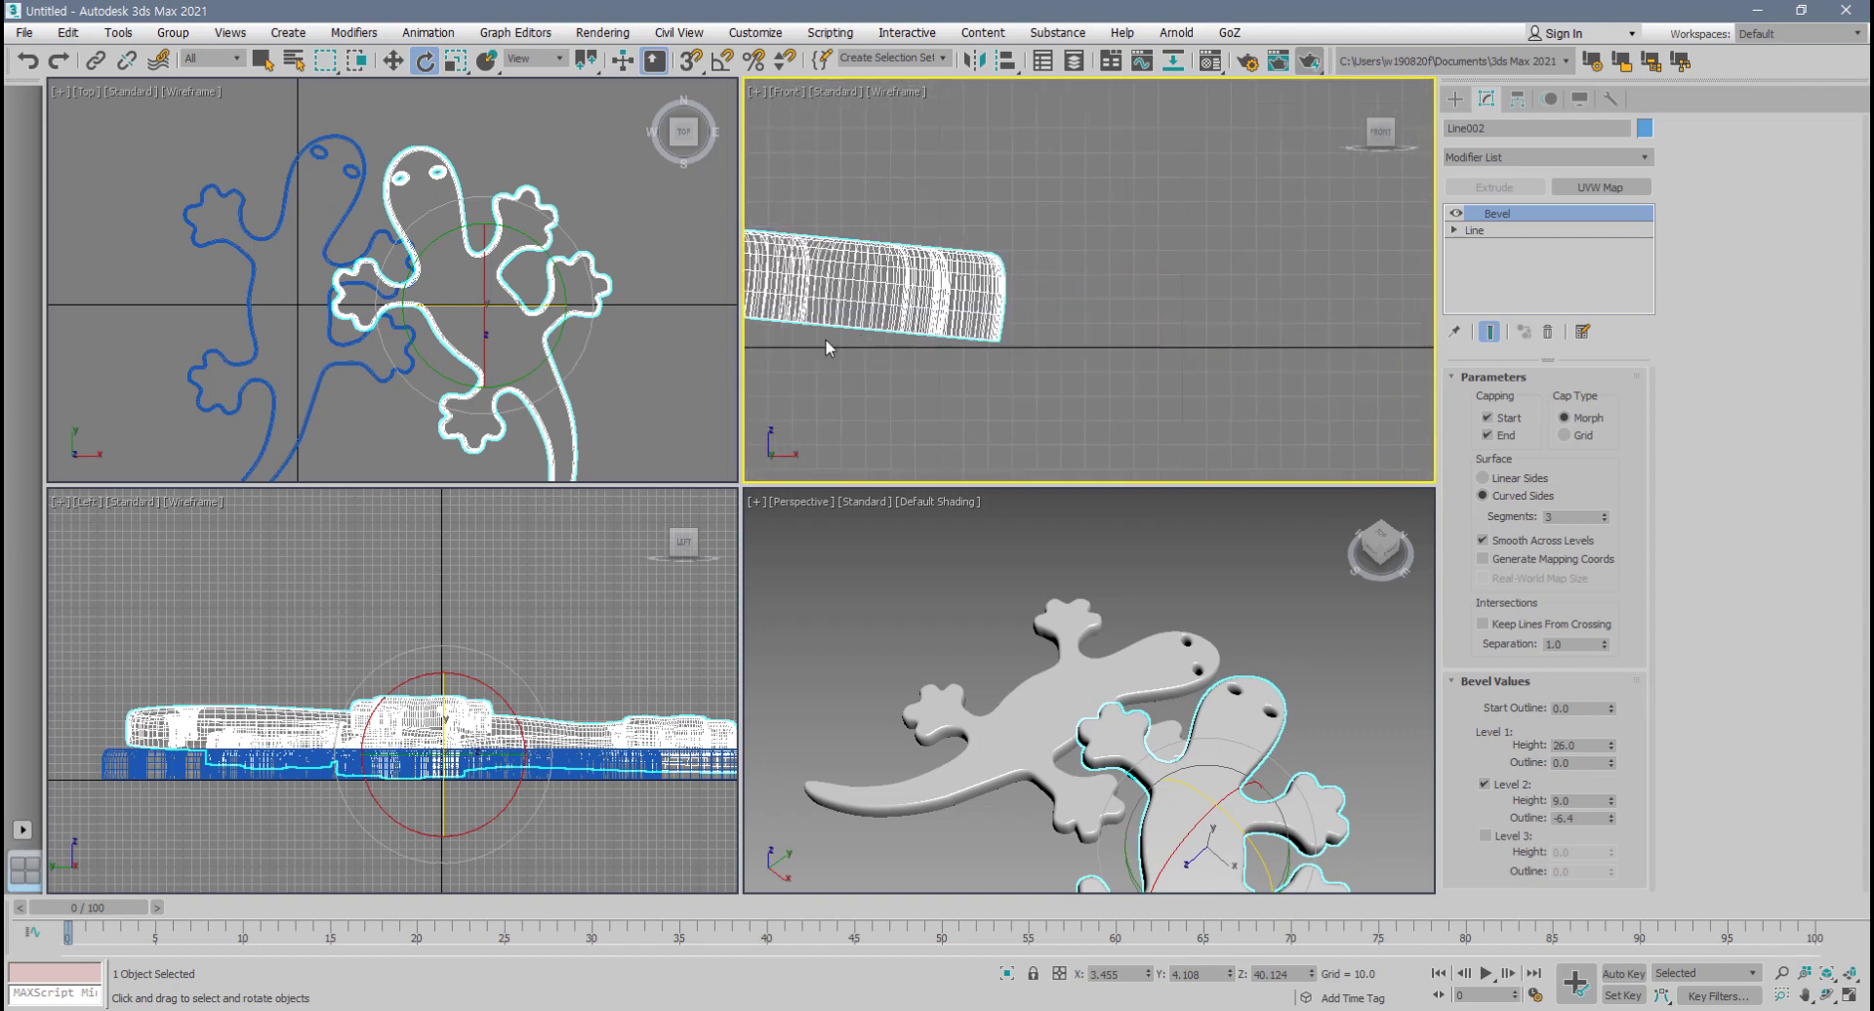
left_click_drag(1015, 318, 1011, 310)
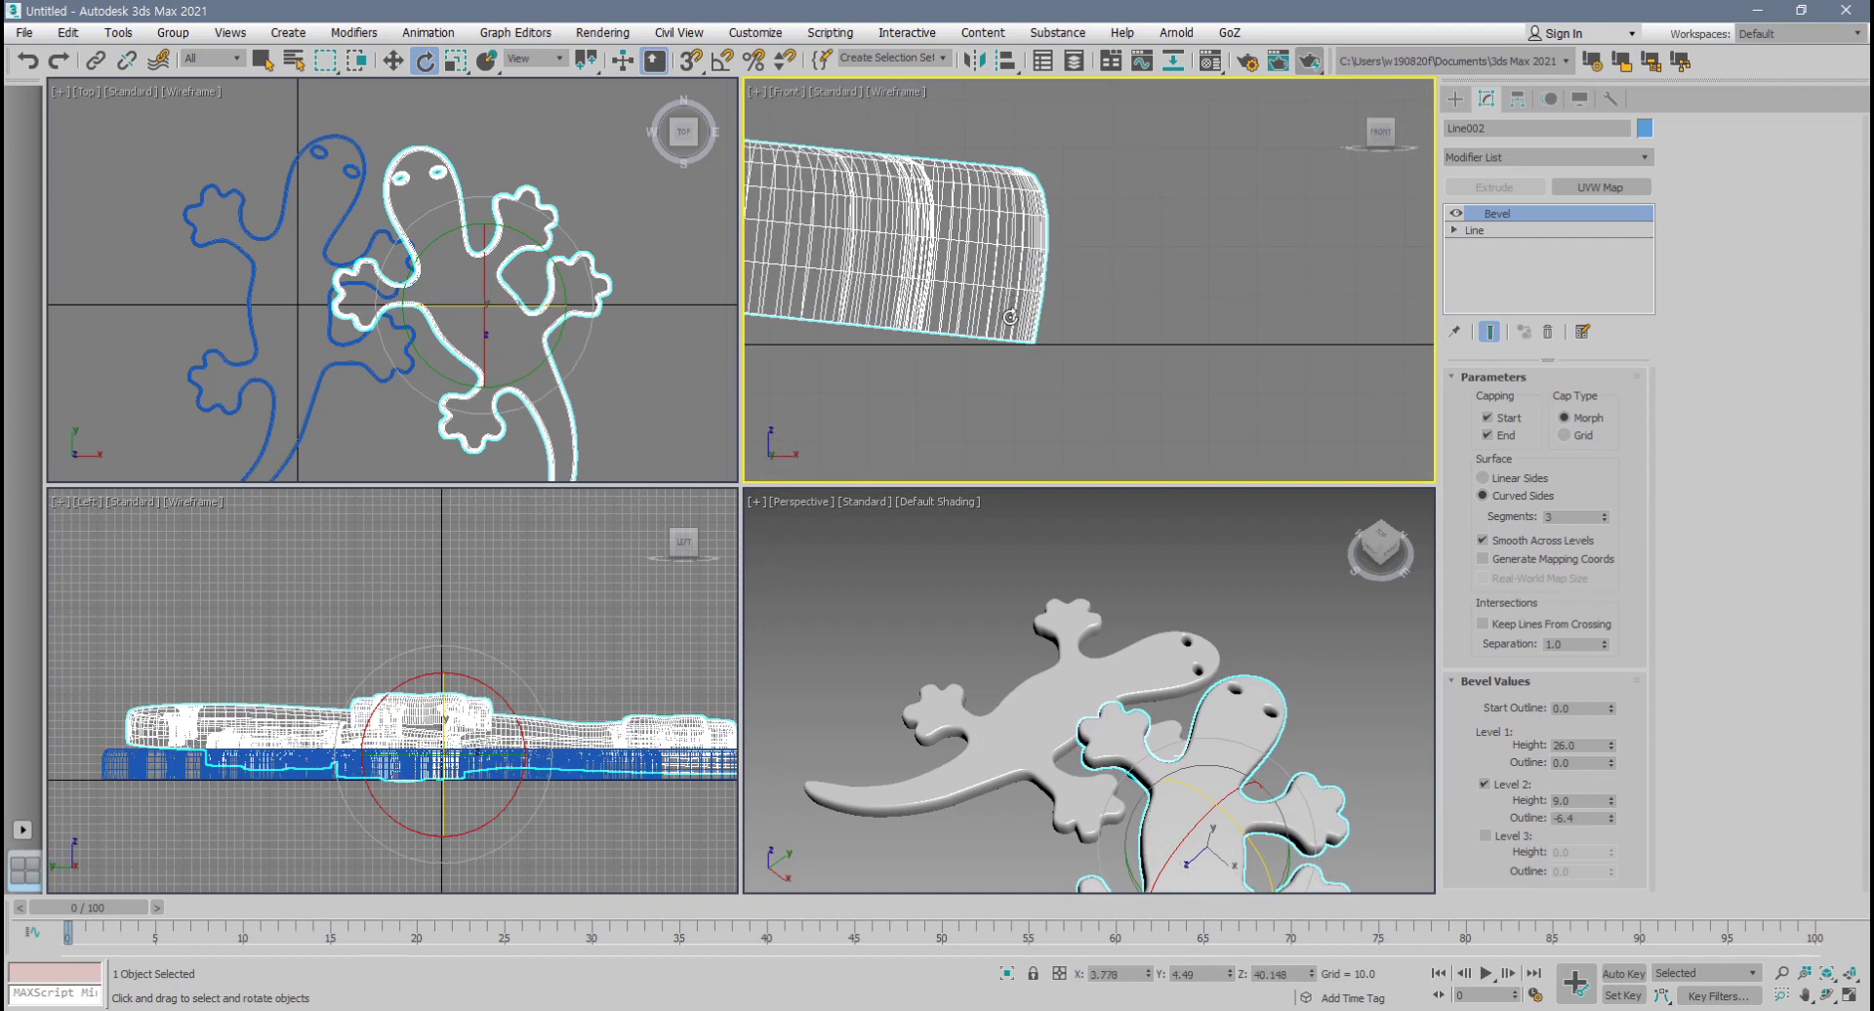
scroll(985, 349, "down", 3)
- Move the copied lizard along X towards the original in the Top view, to about X 411.5
right_click(578, 347)
key("w")
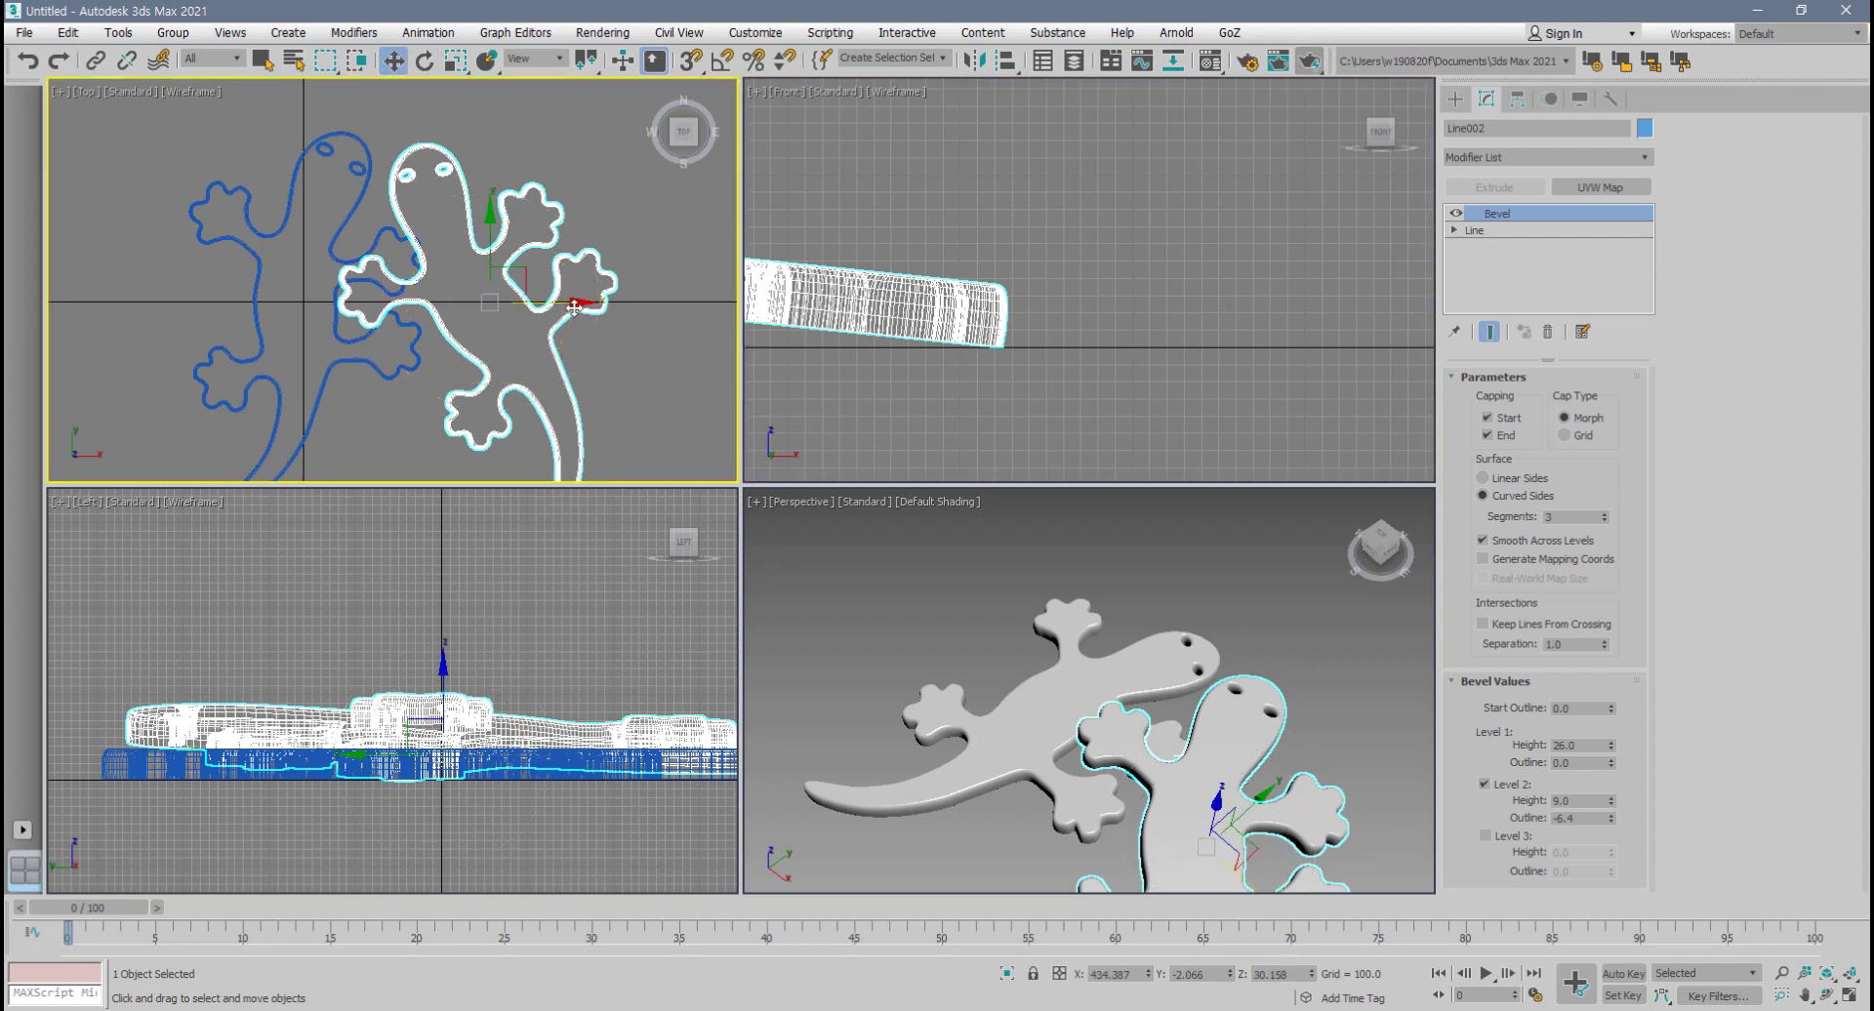
left_click_drag(572, 308, 564, 310)
- Show edged faces in the perspective view and lower the copy closer to the original, to Z of about 24.5
middle_click(1034, 719)
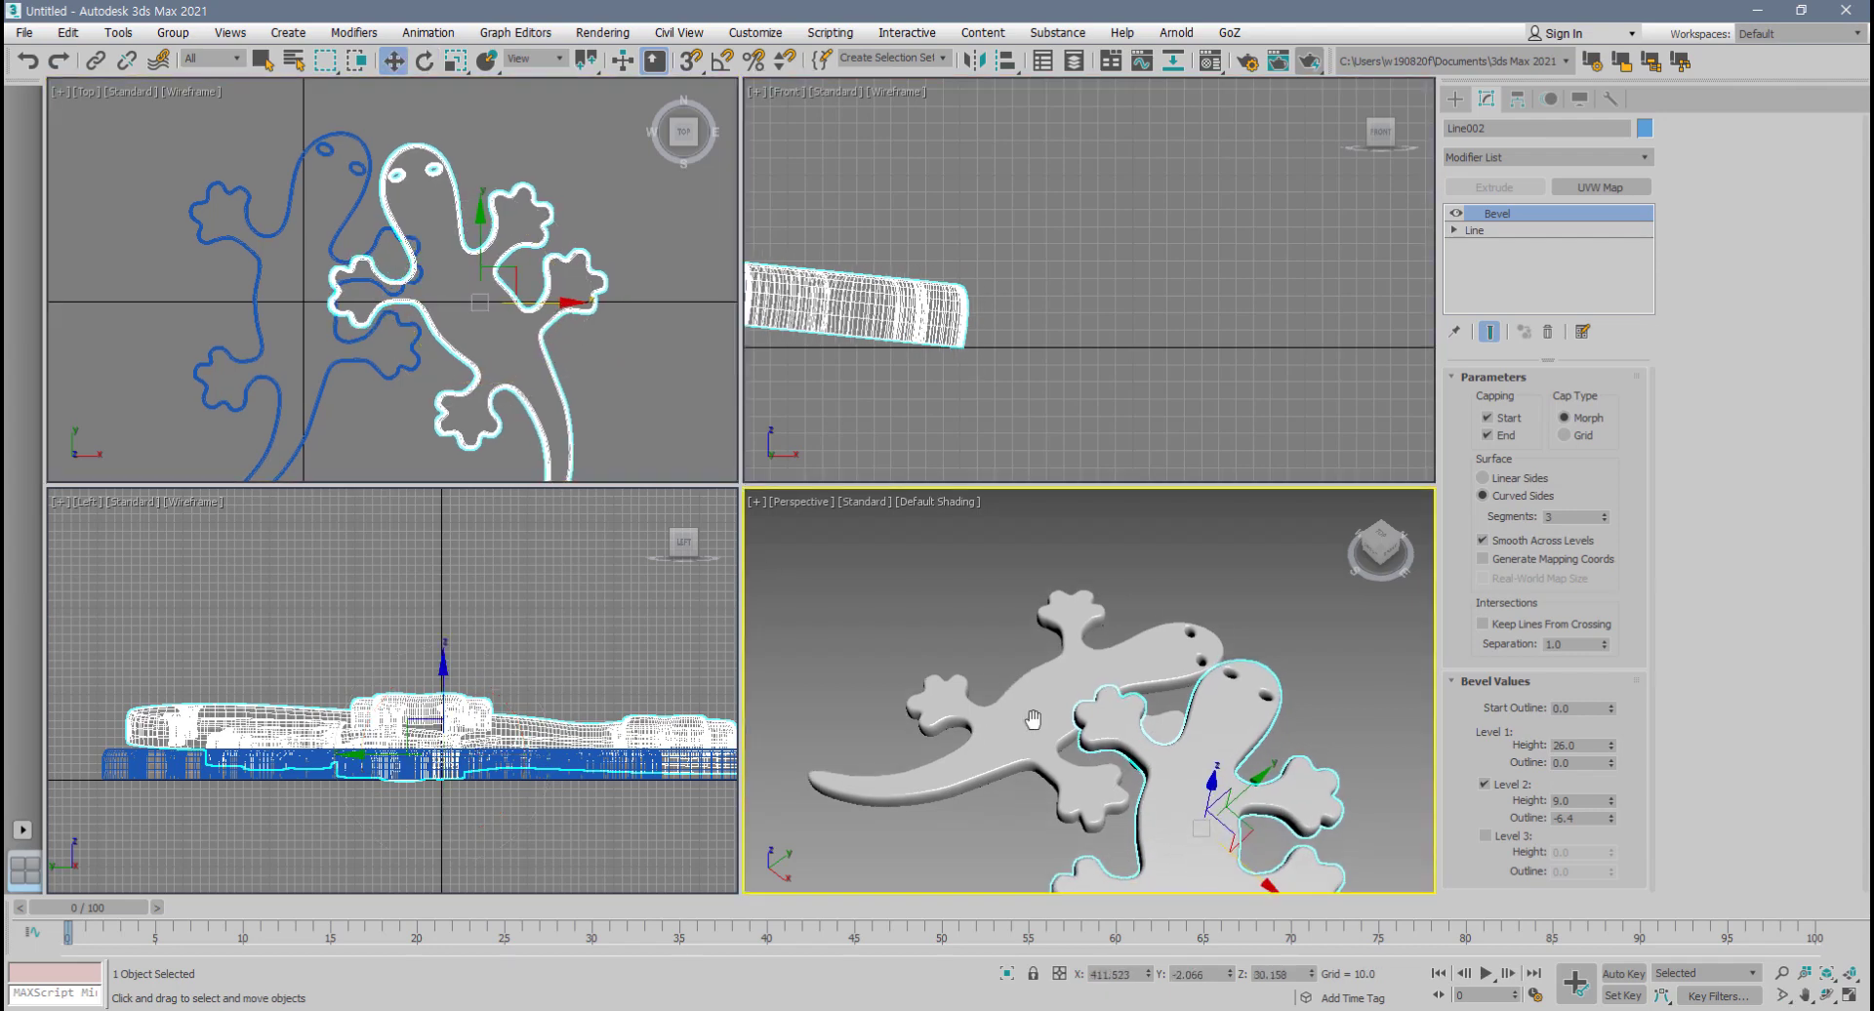
key("alt+w")
middle_click_drag(674, 849, 865, 652, "alt")
scroll(866, 652, "up", 3)
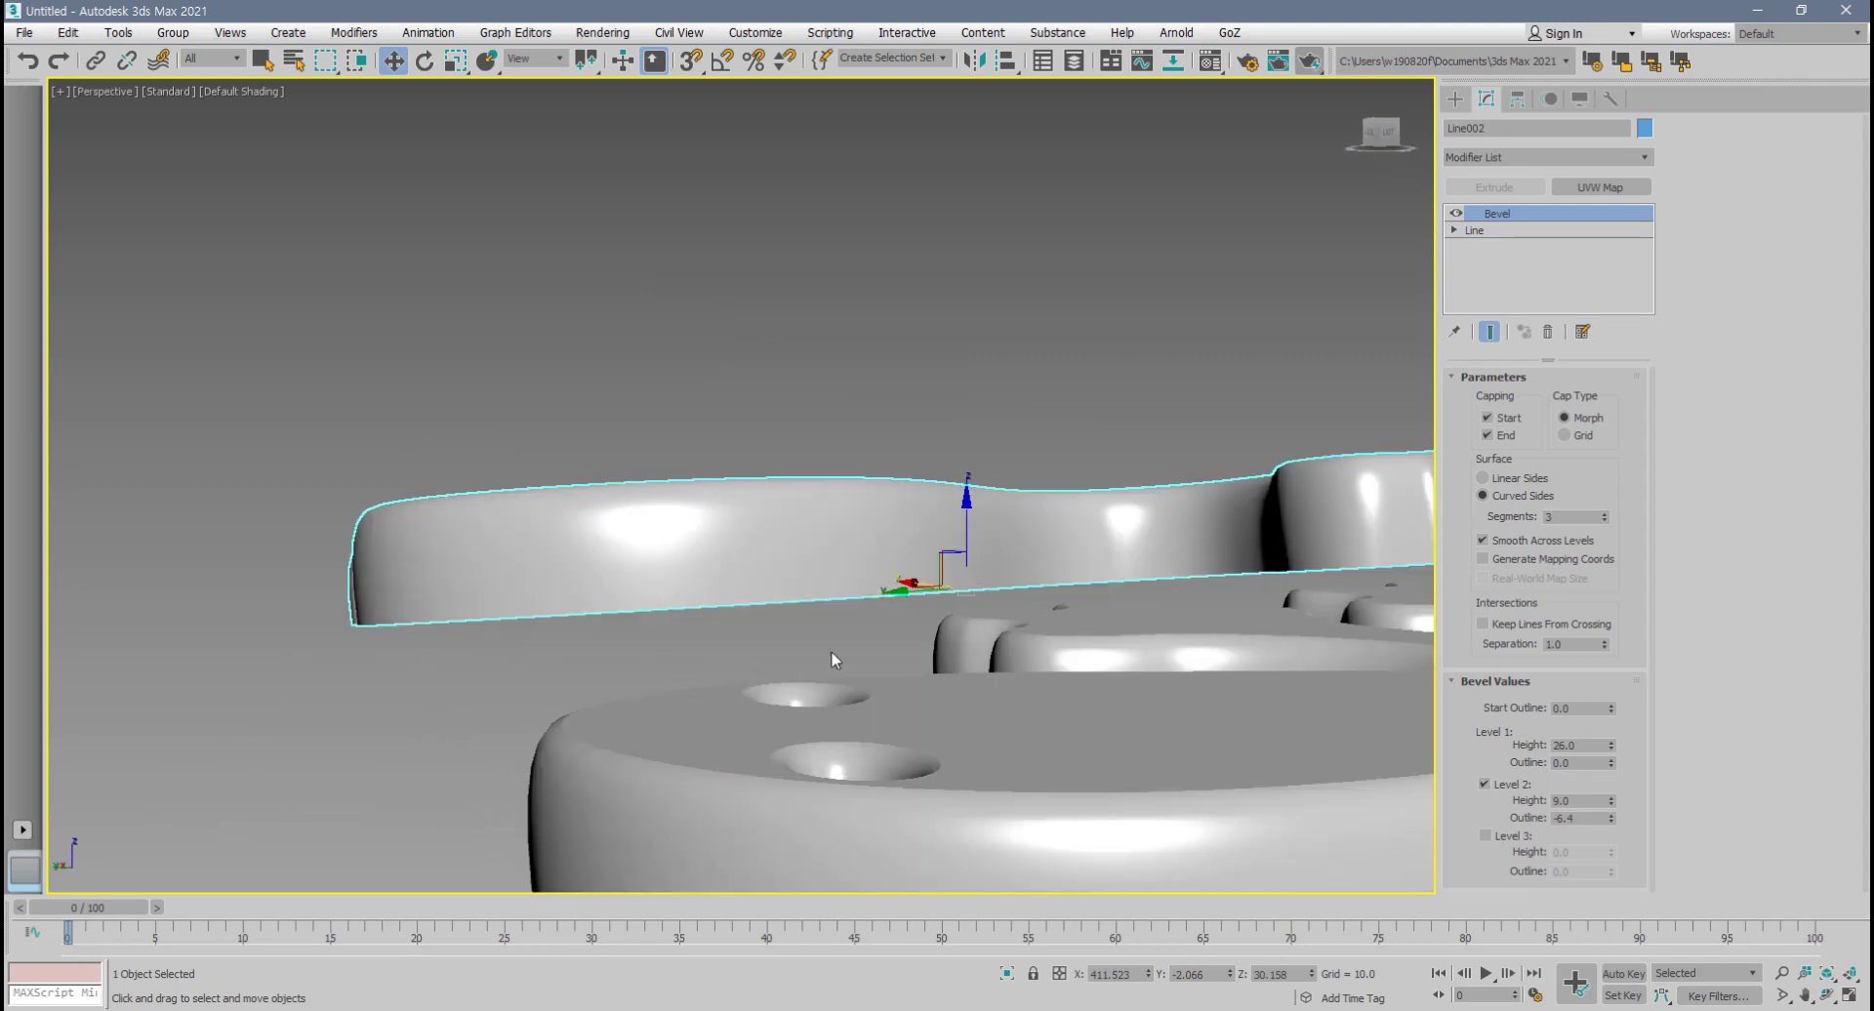
left_click_drag(973, 540, 968, 502)
key("F4")
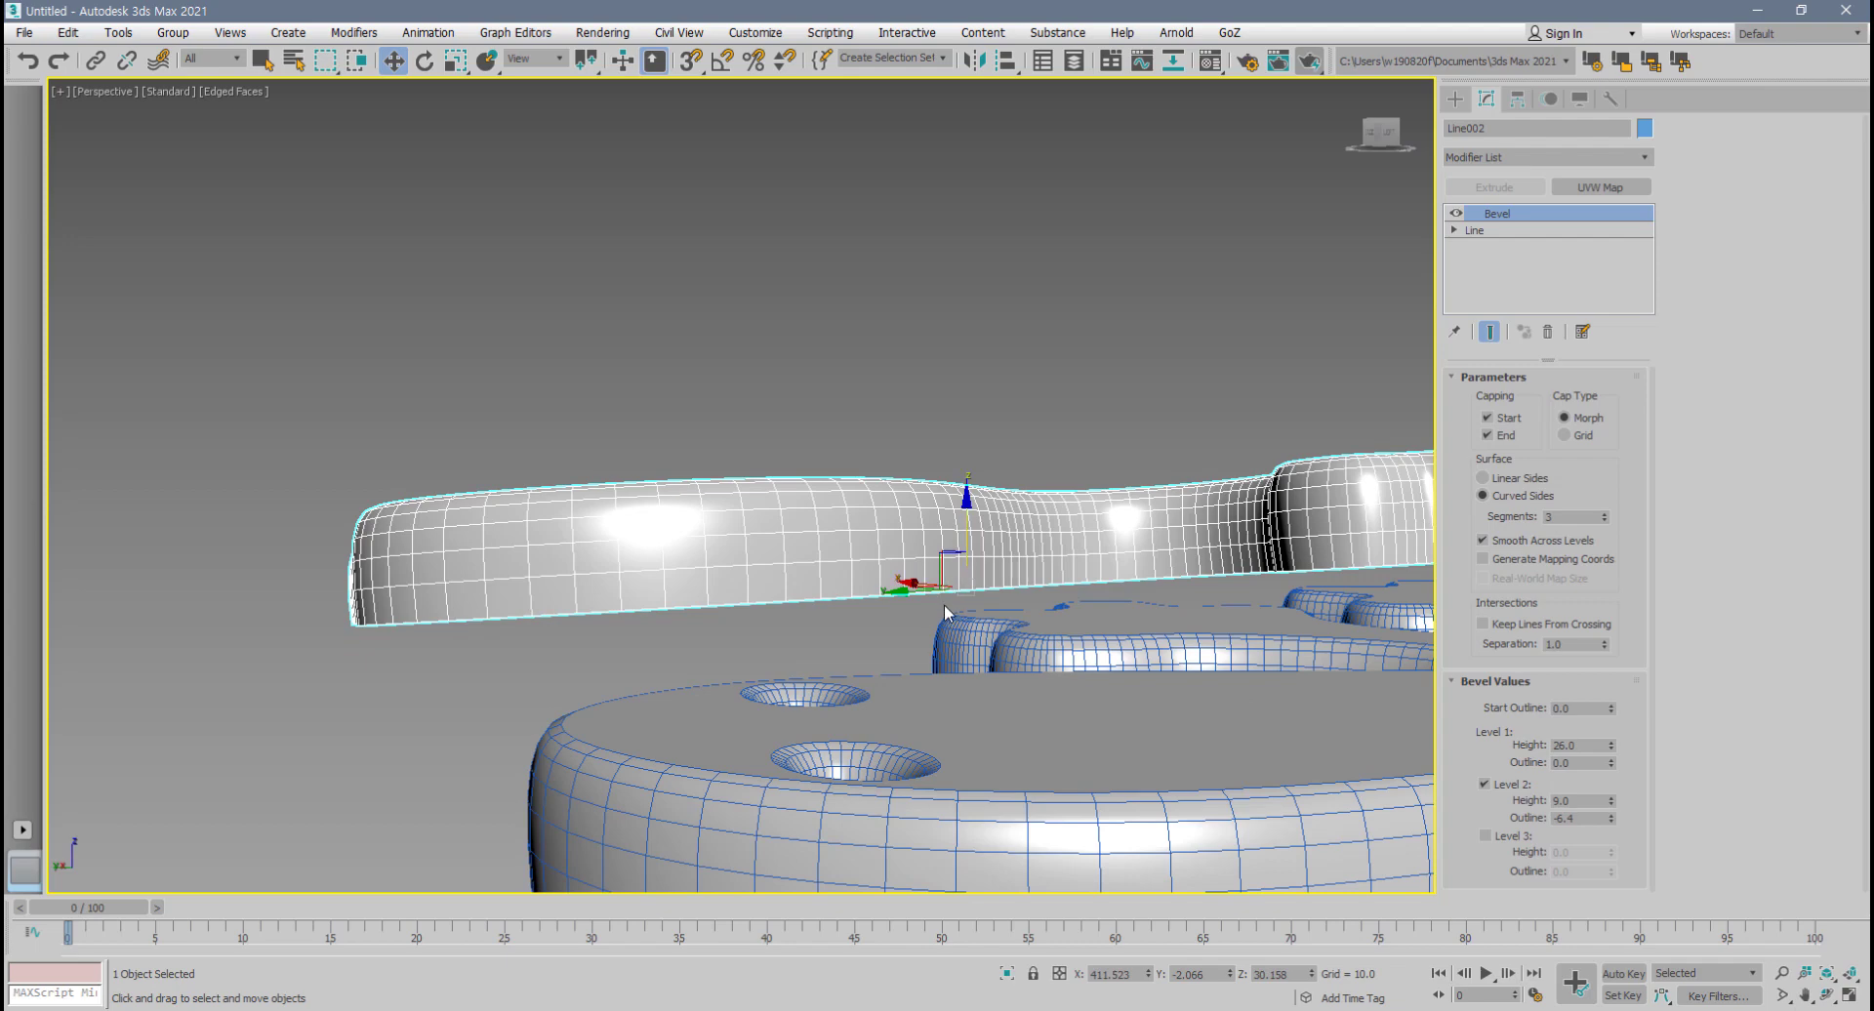
middle_click_drag(952, 592, 820, 585, "alt")
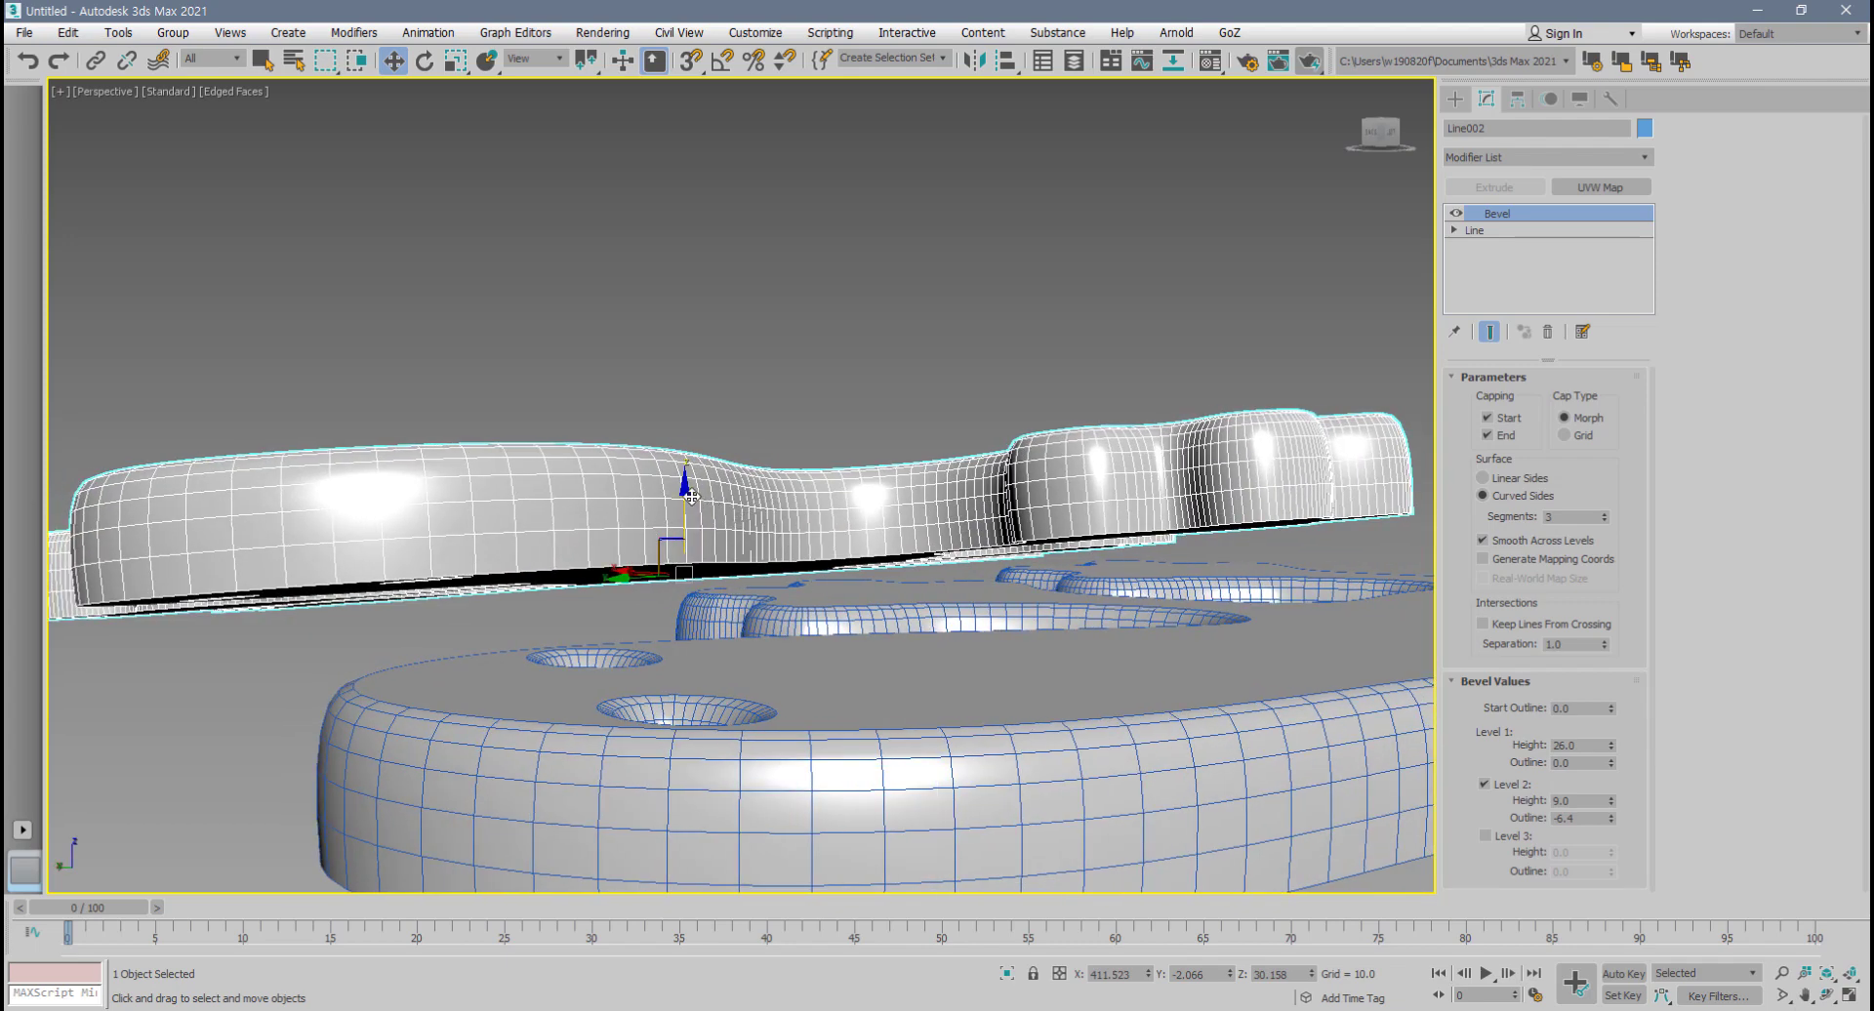
left_click_drag(685, 491, 685, 512)
- Fine-tune the copy's tilt in the Front view, and check both overlapping lizards from above in the perspective view
key("alt+w")
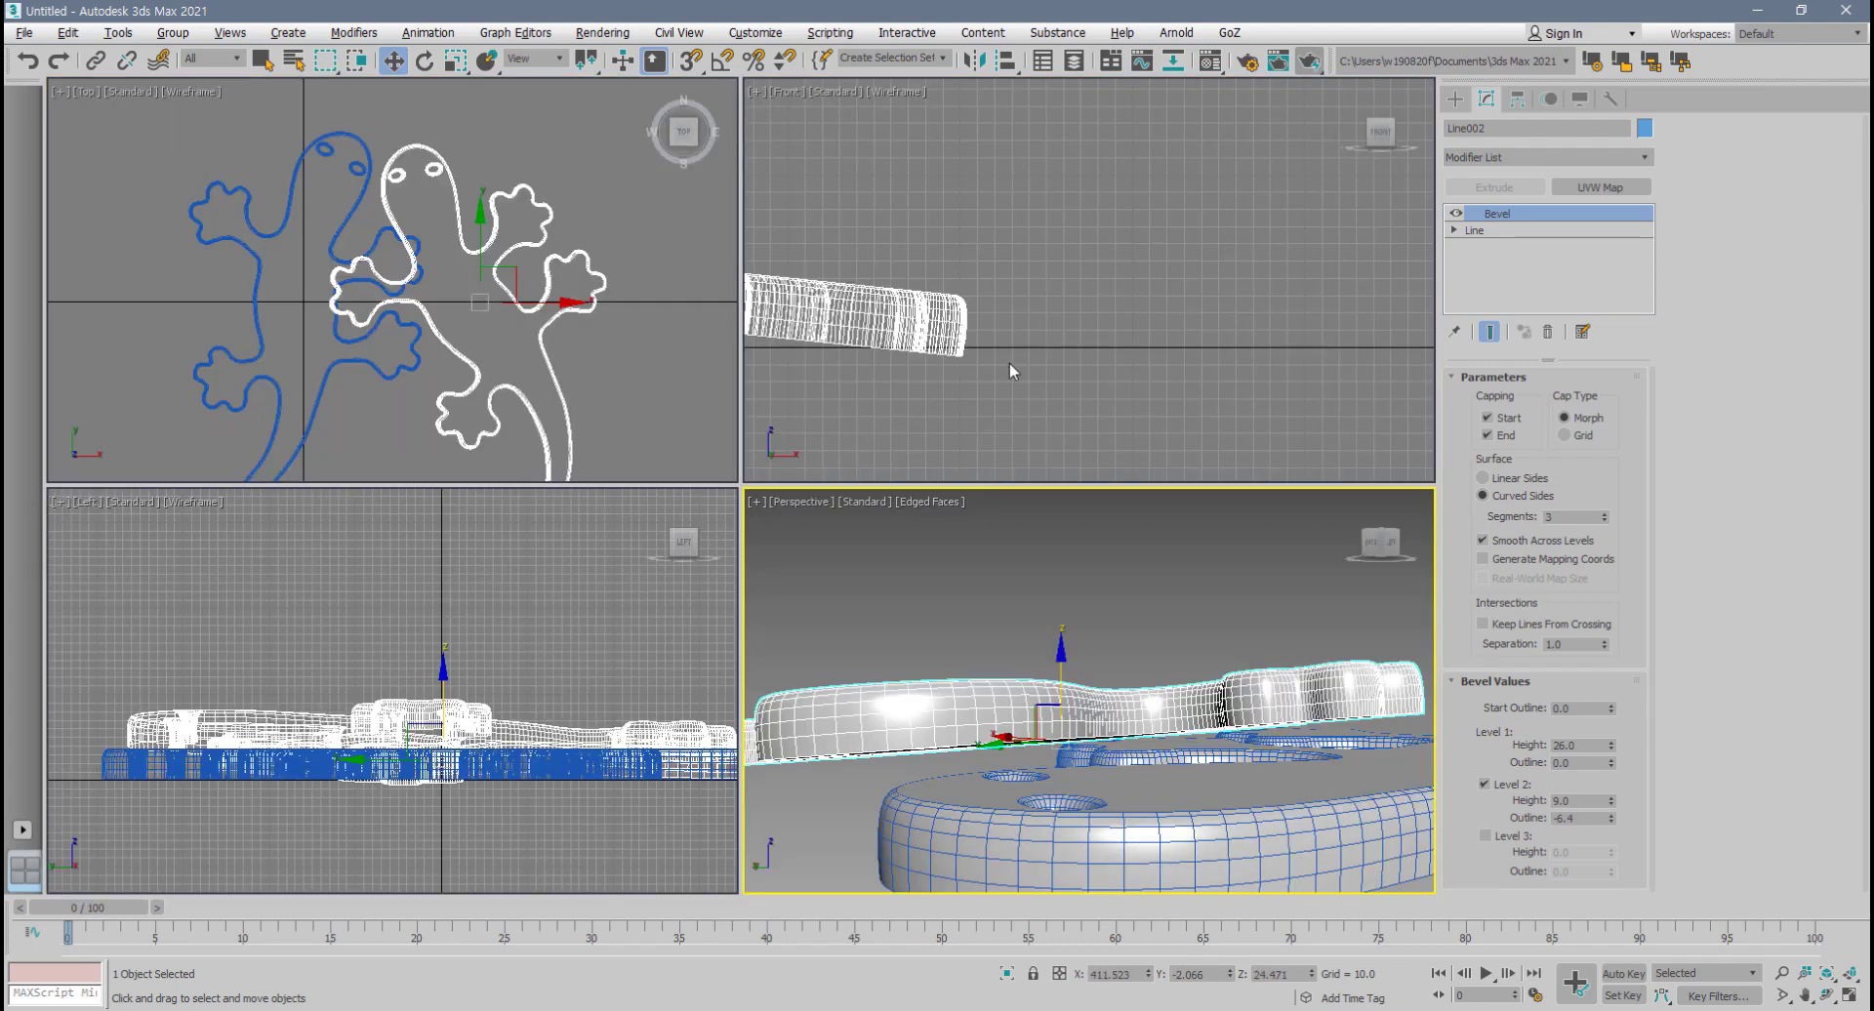
right_click(1112, 352)
scroll(1045, 368, "up", 3)
key("e")
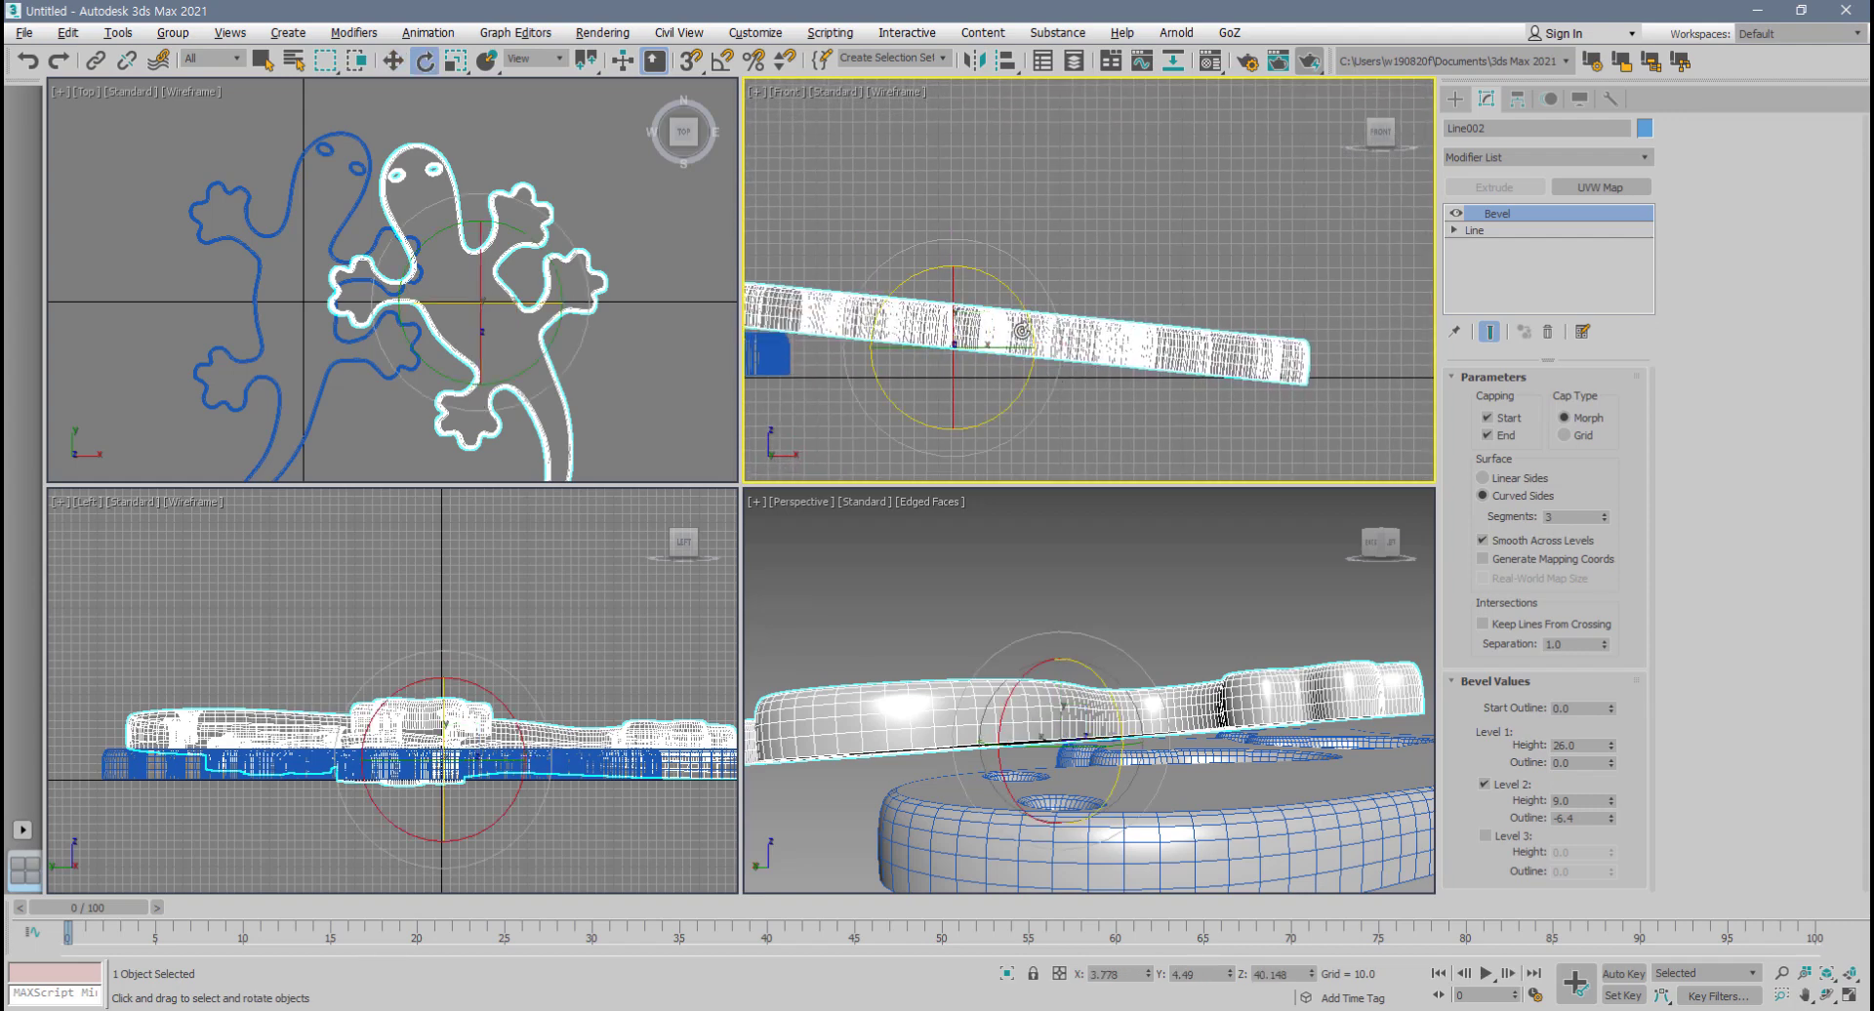
left_click_drag(1019, 308, 1021, 304)
key("w")
middle_click_drag(1047, 522, 988, 568, "alt")
key("alt+w")
- Assign the 03 - Default material to the copied lizard, and copy the glossy 02 - Default material onto the third sample slot
key("m")
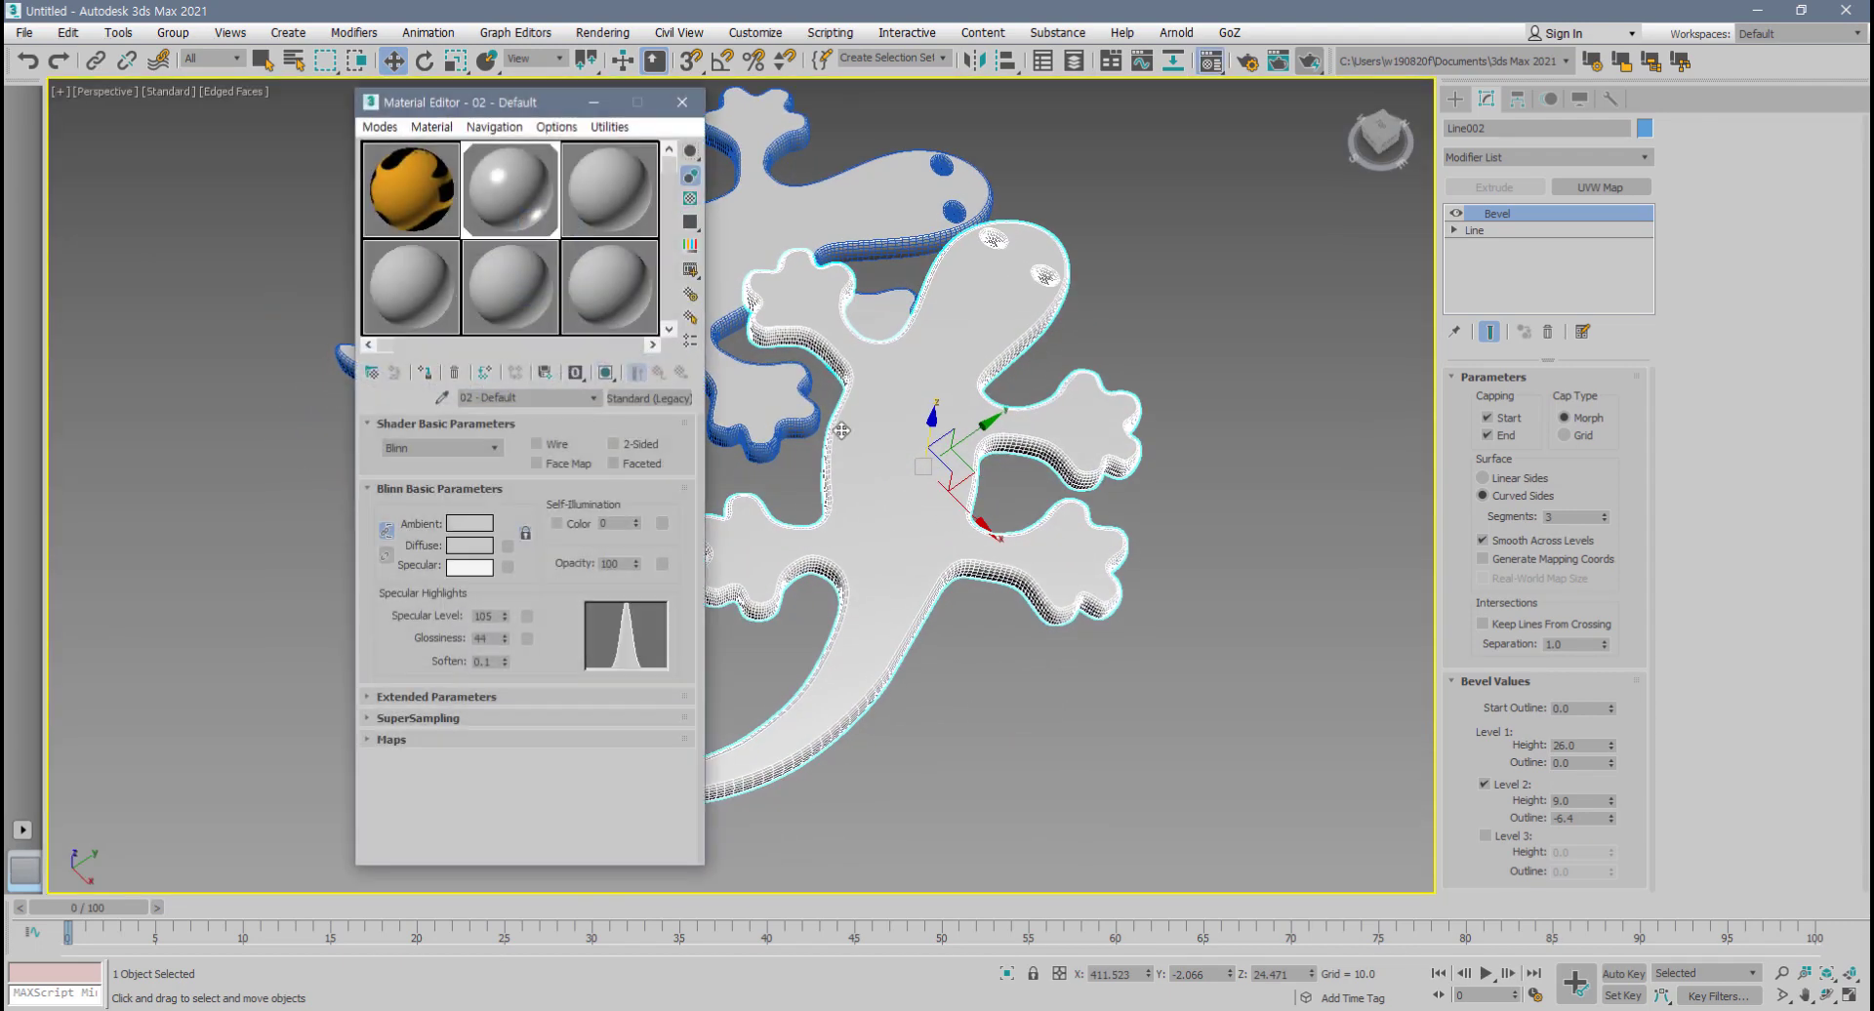
left_click(609, 188)
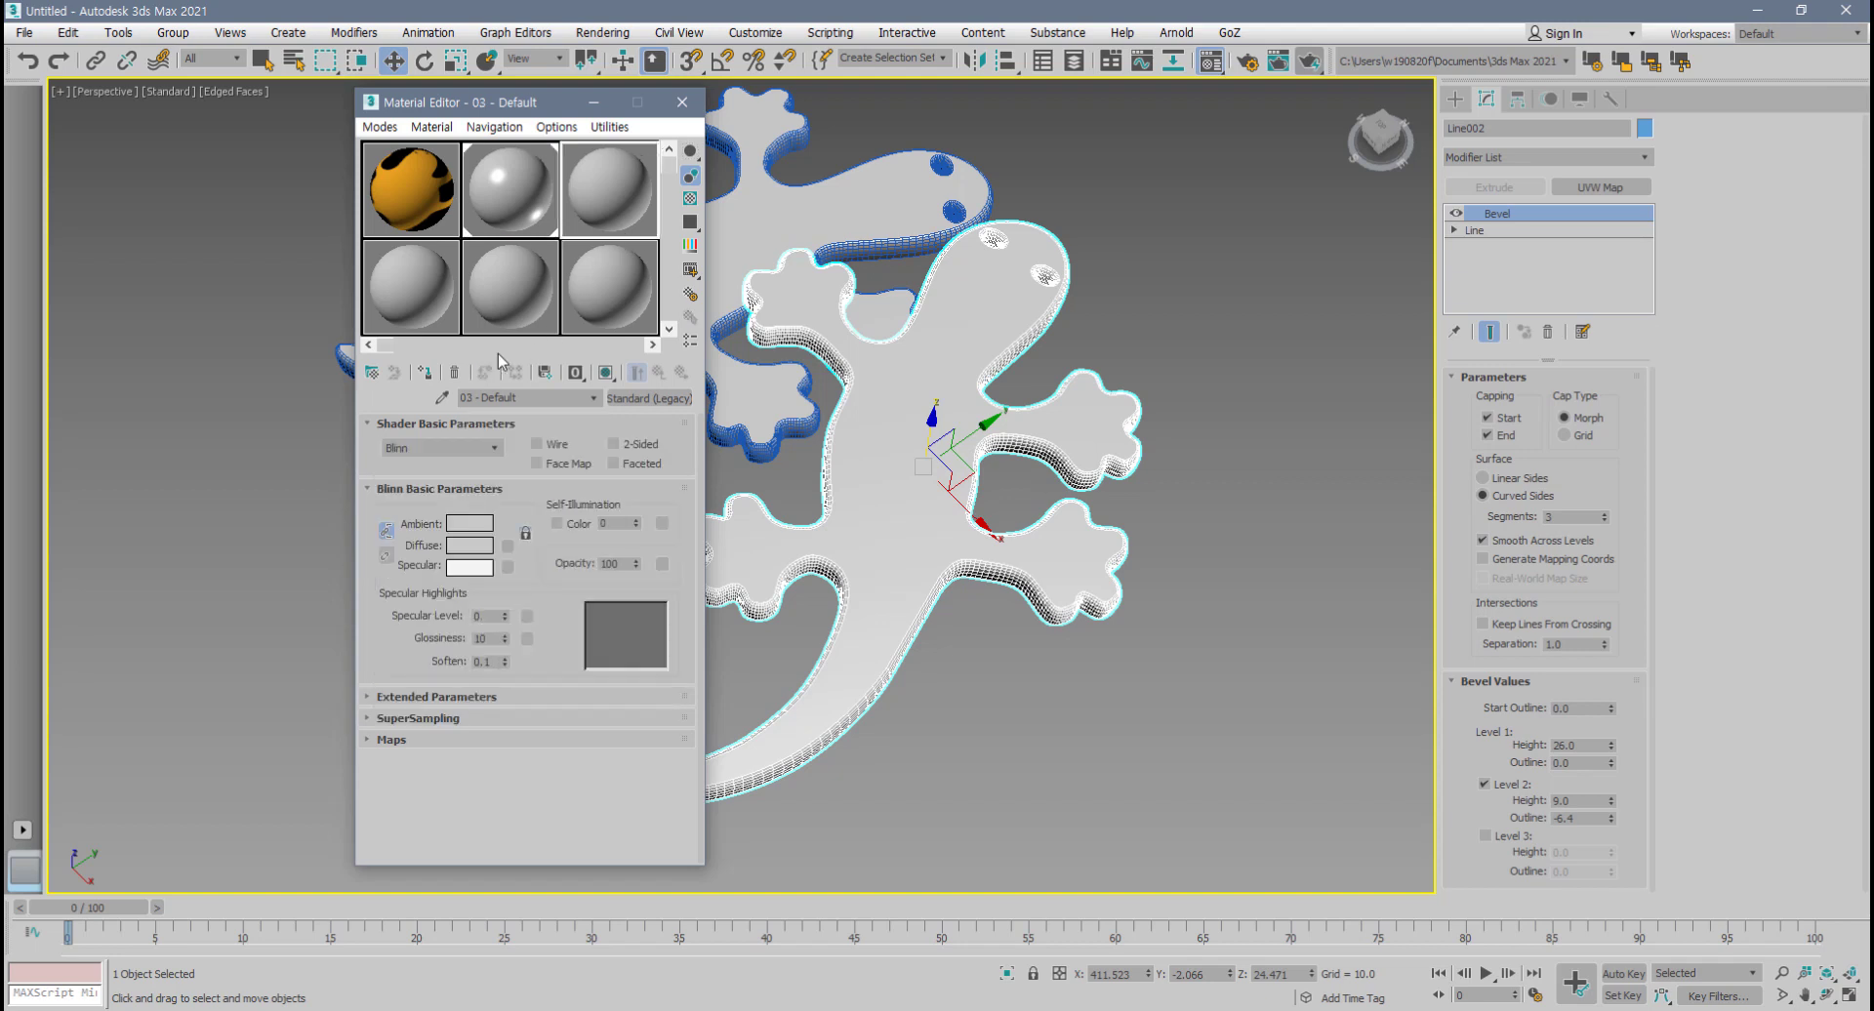
left_click(424, 372)
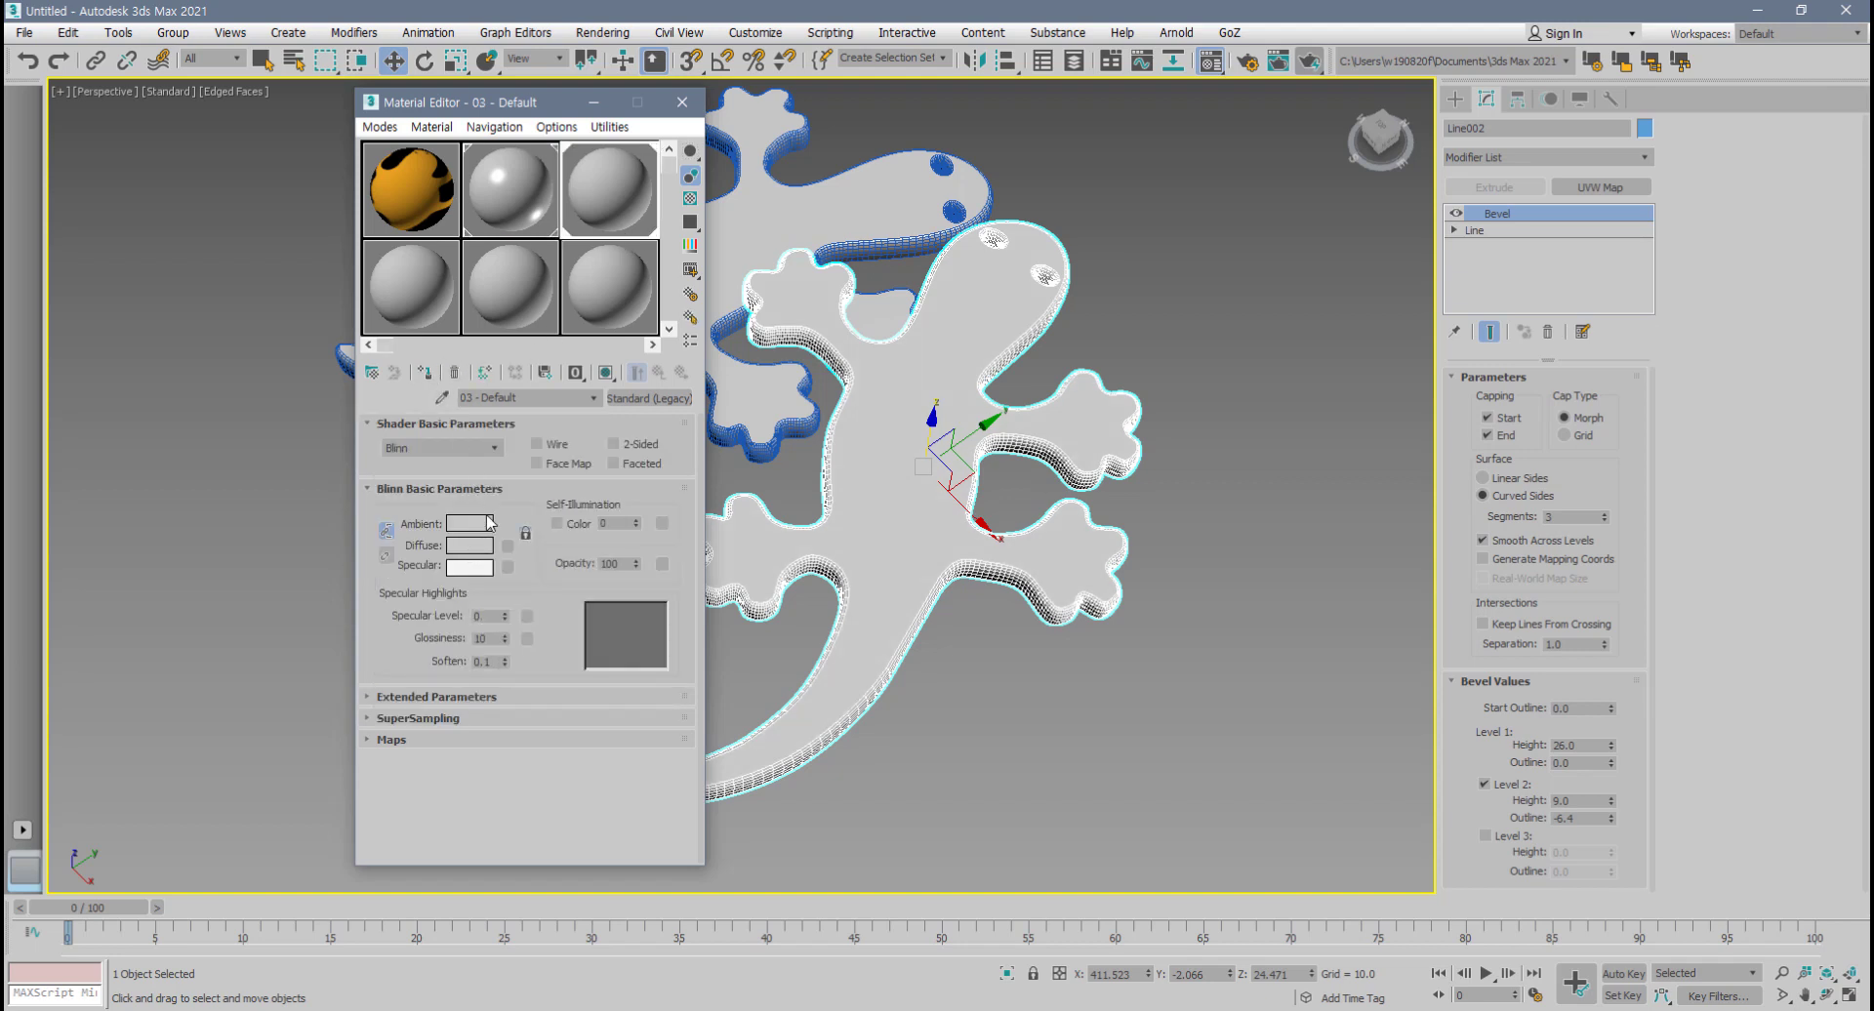
left_click(518, 219)
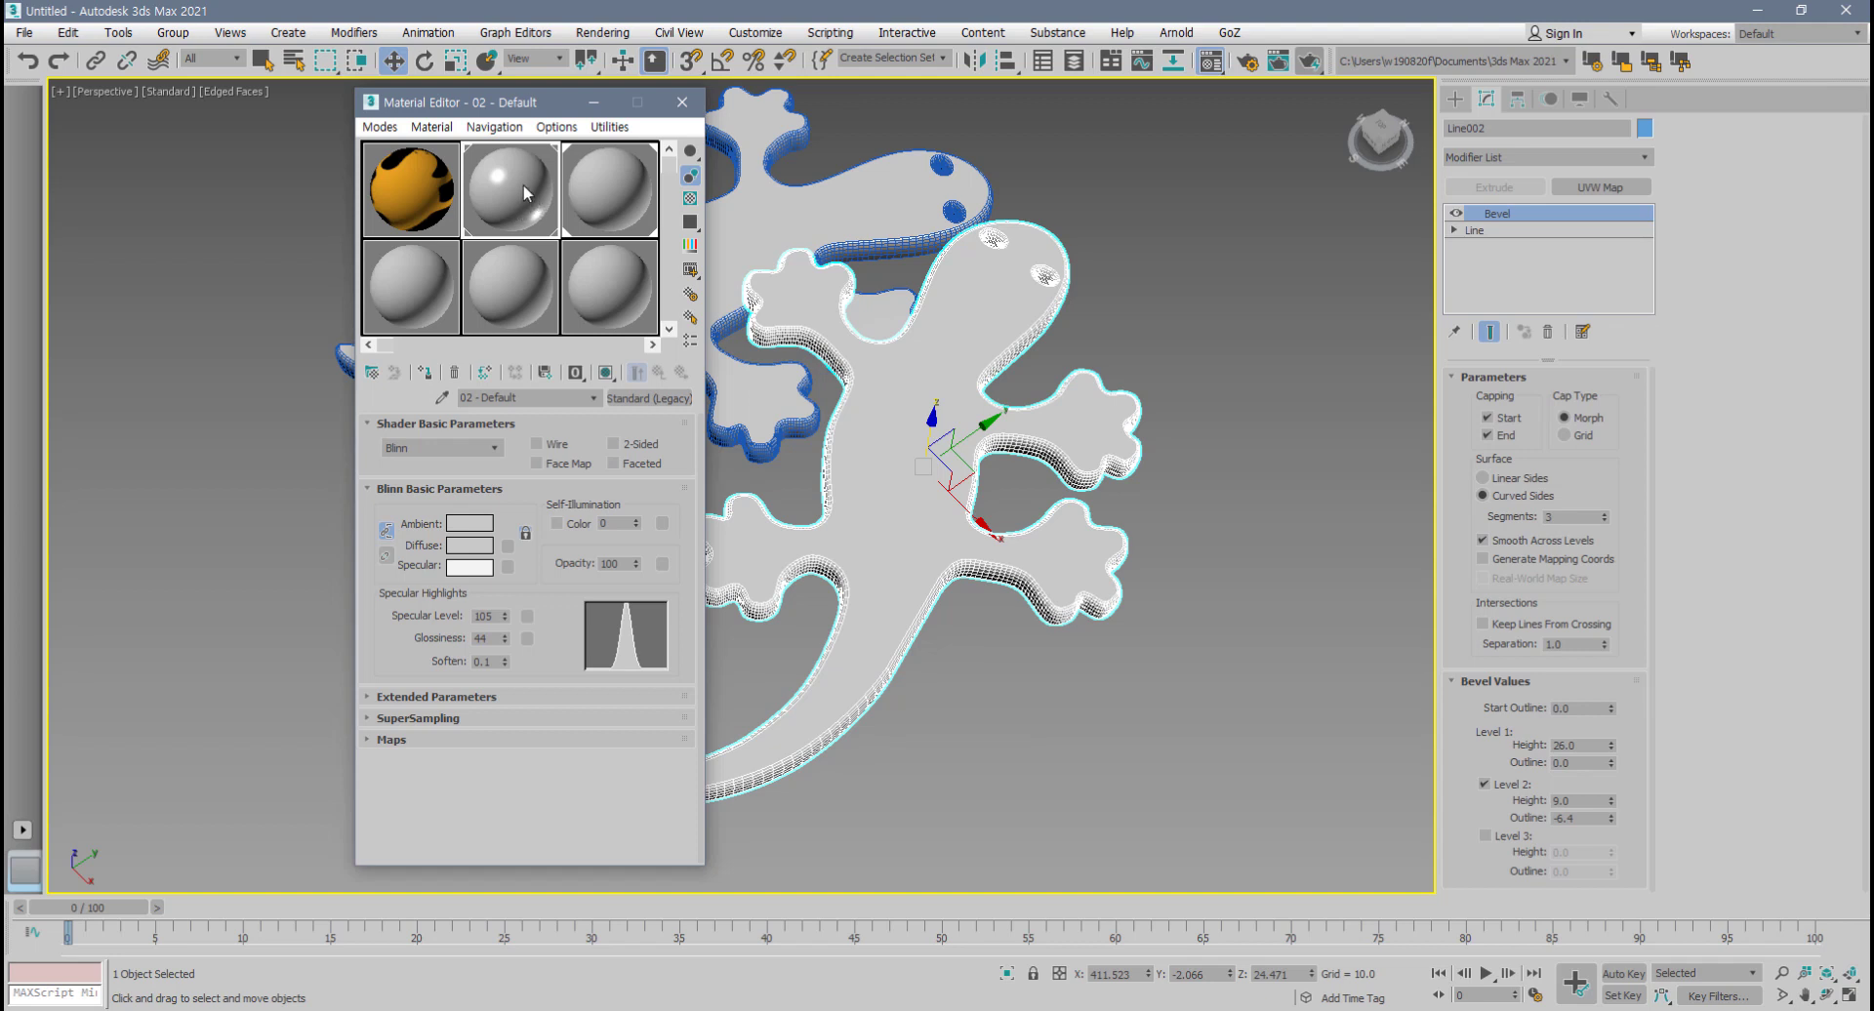
left_click_drag(519, 183, 595, 190)
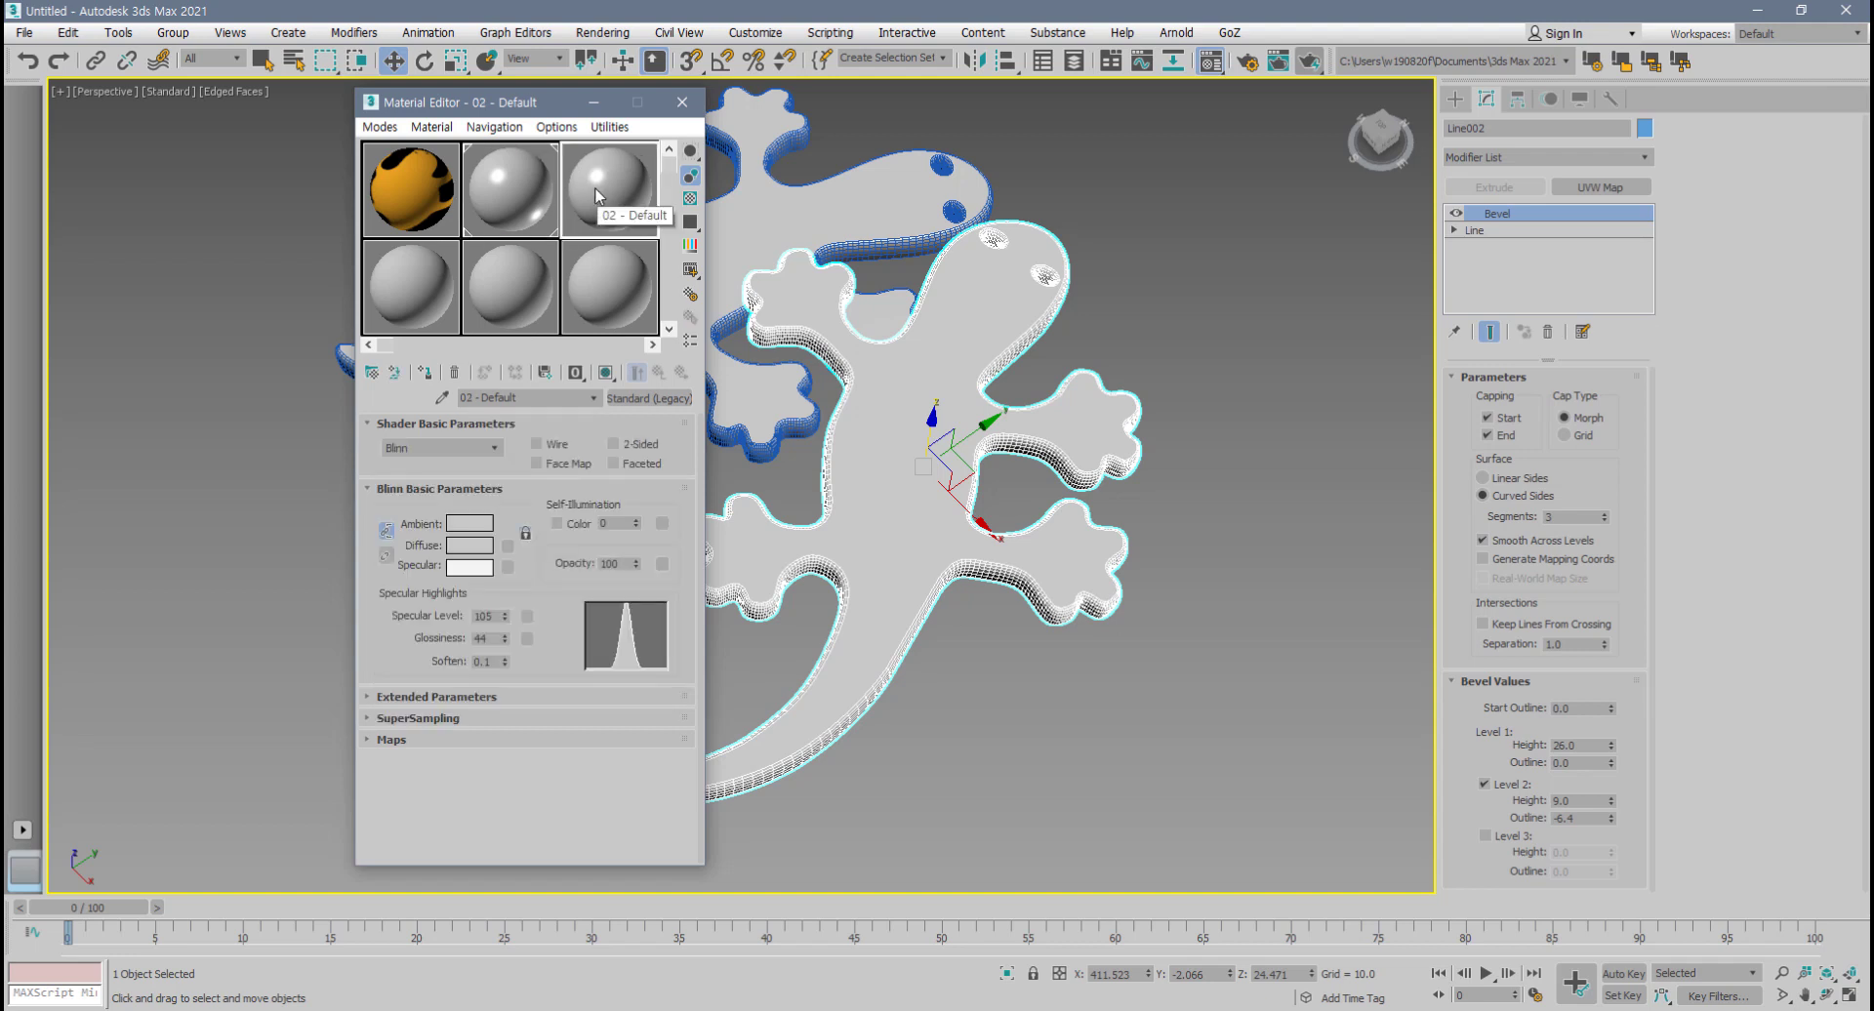
- Name the third sample material yellow, assign it to the copied lizard, and set its diffuse color to RGB 255, 151, 17
left_click(535, 398)
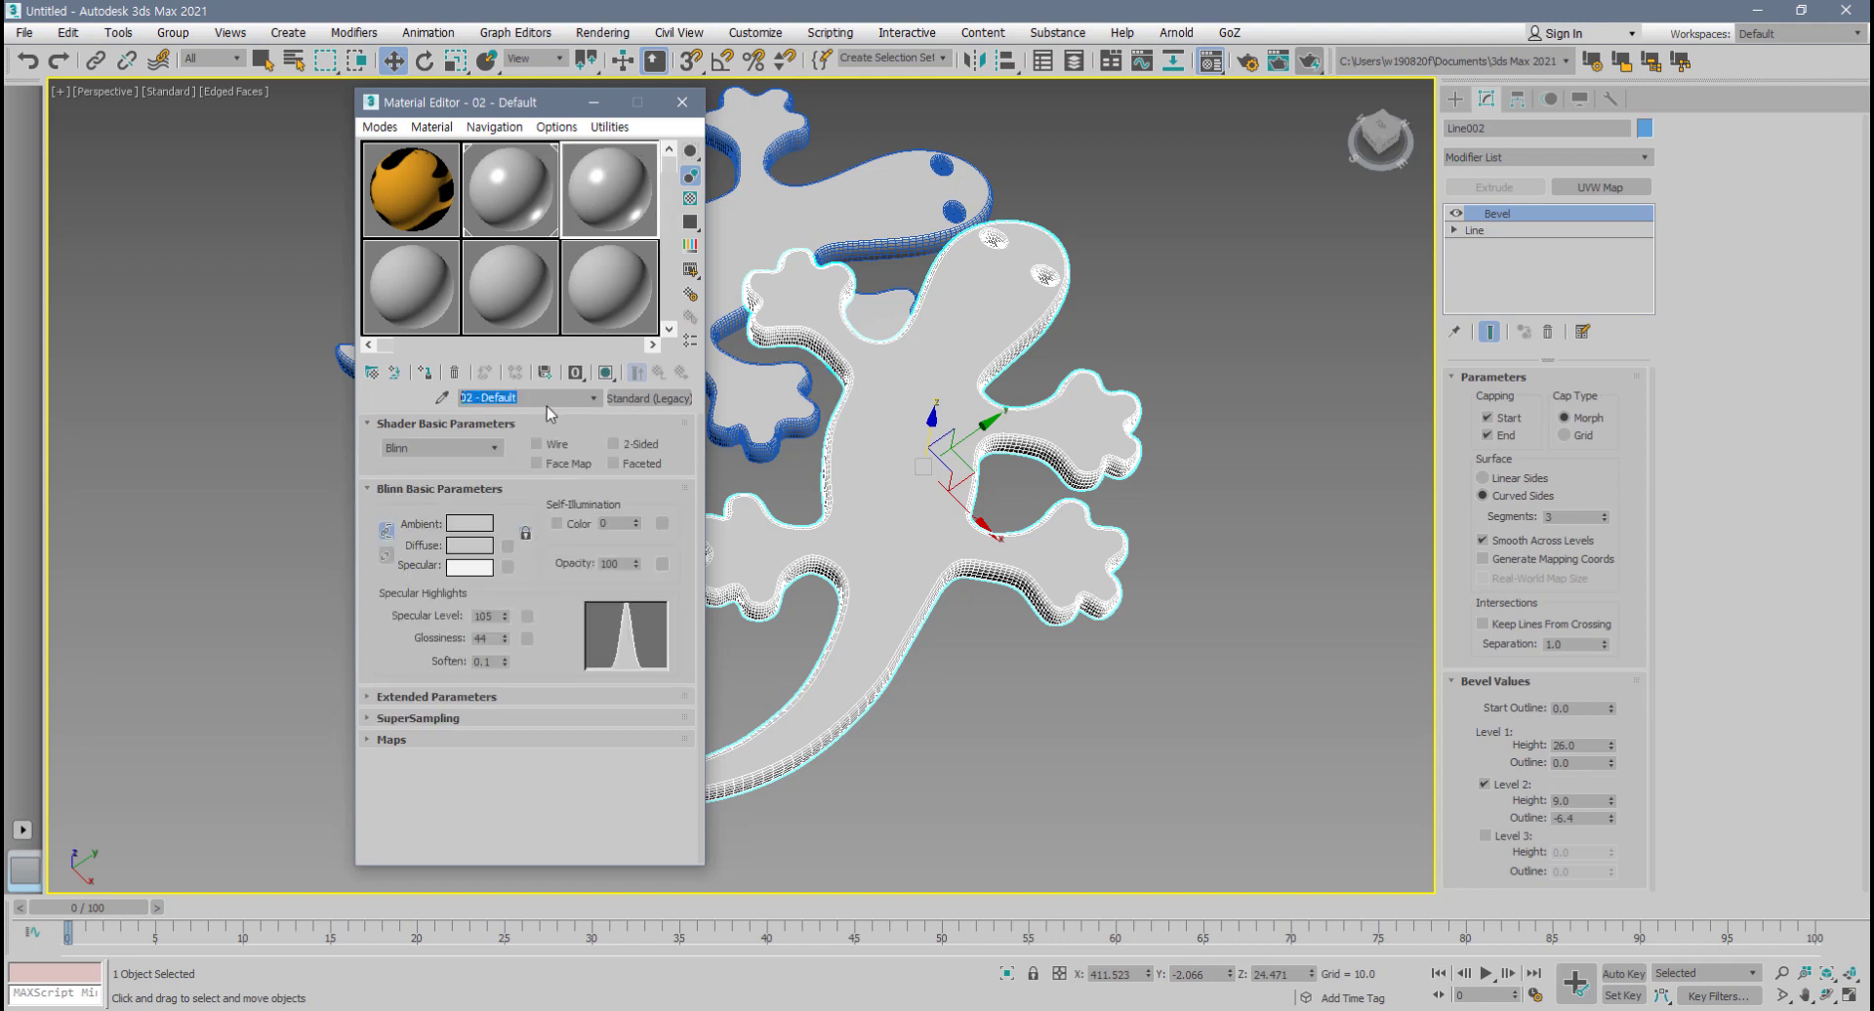
type("yellow")
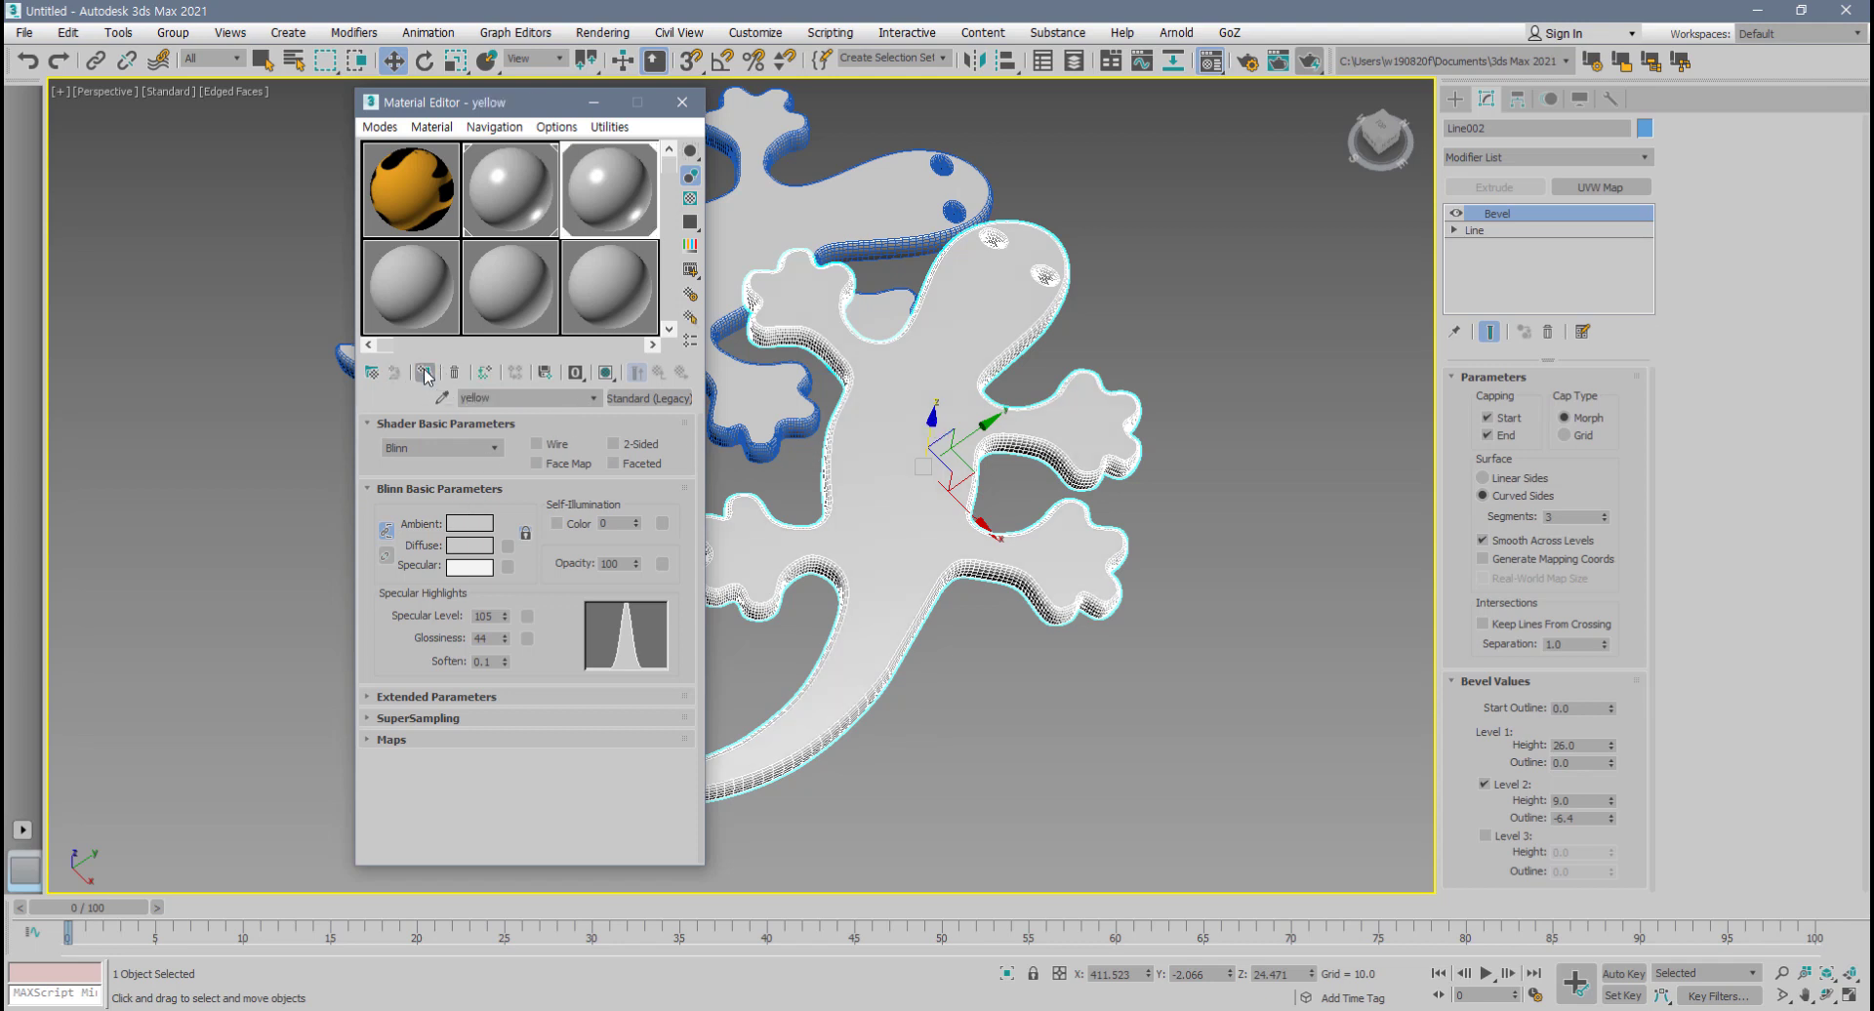
left_click(475, 546)
left_click(418, 146)
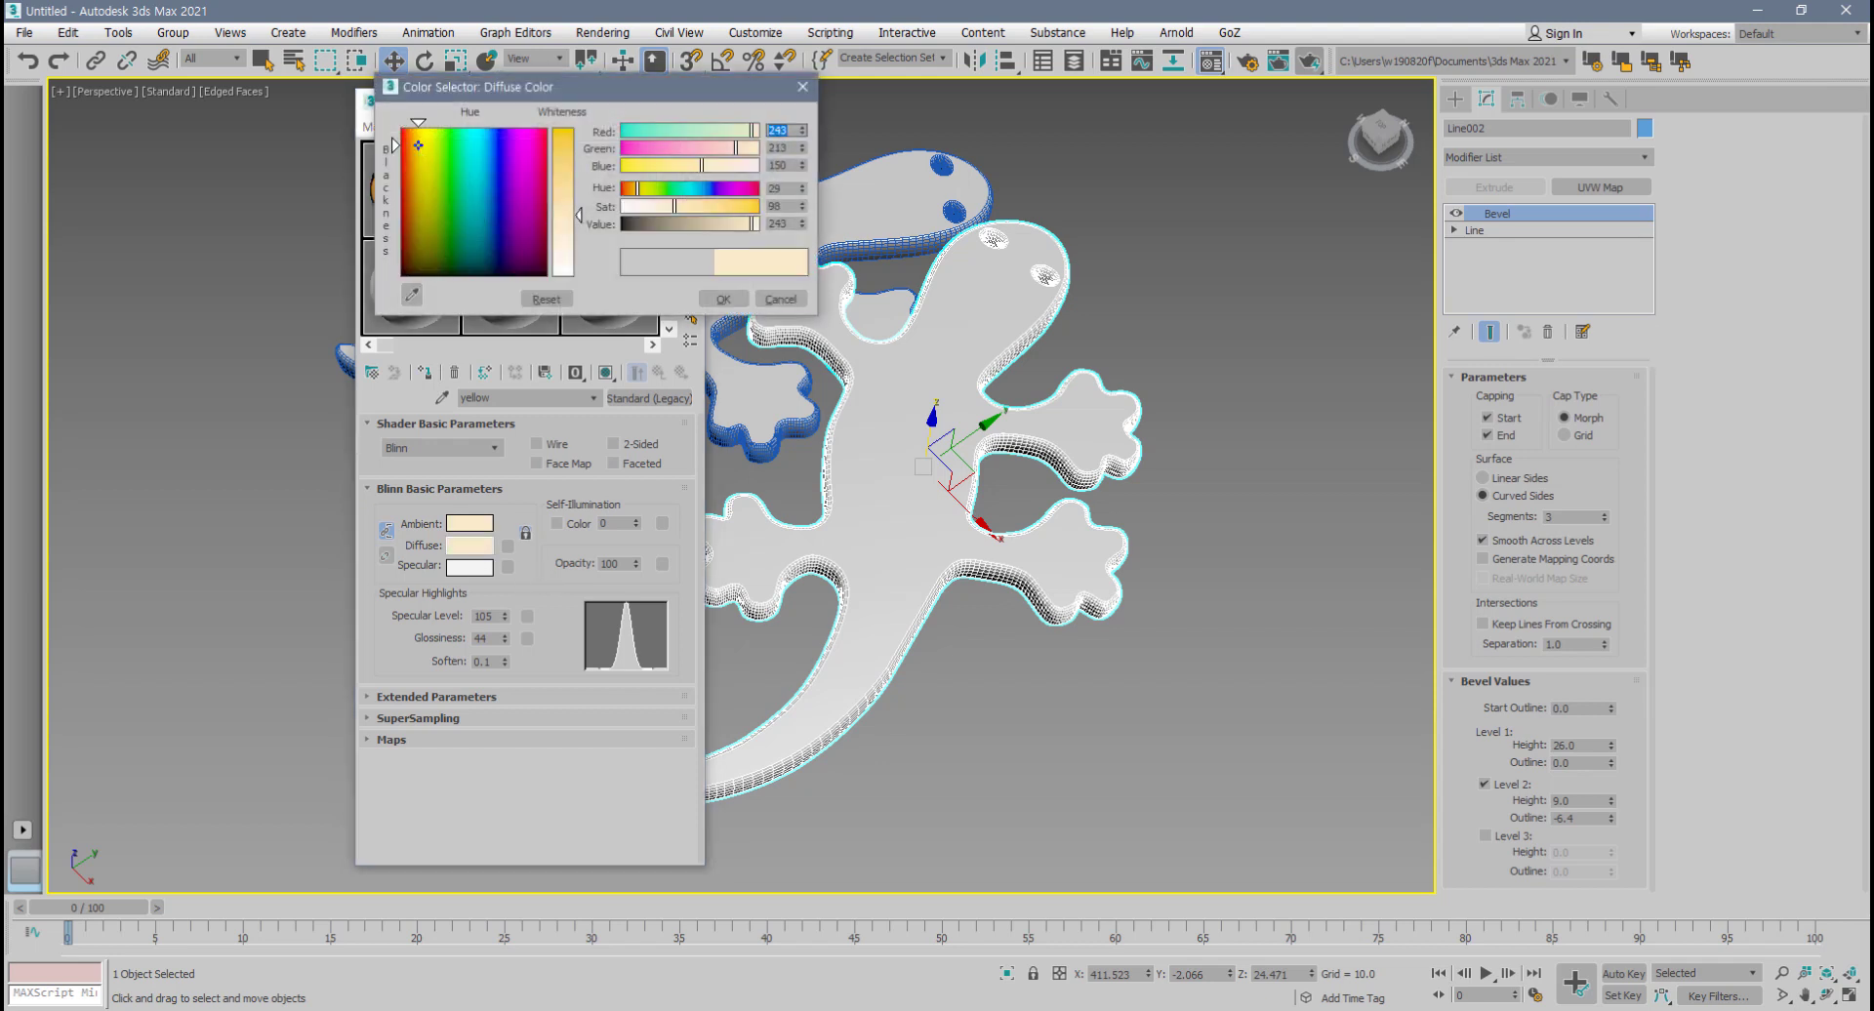
left_click(563, 138)
left_click(412, 127)
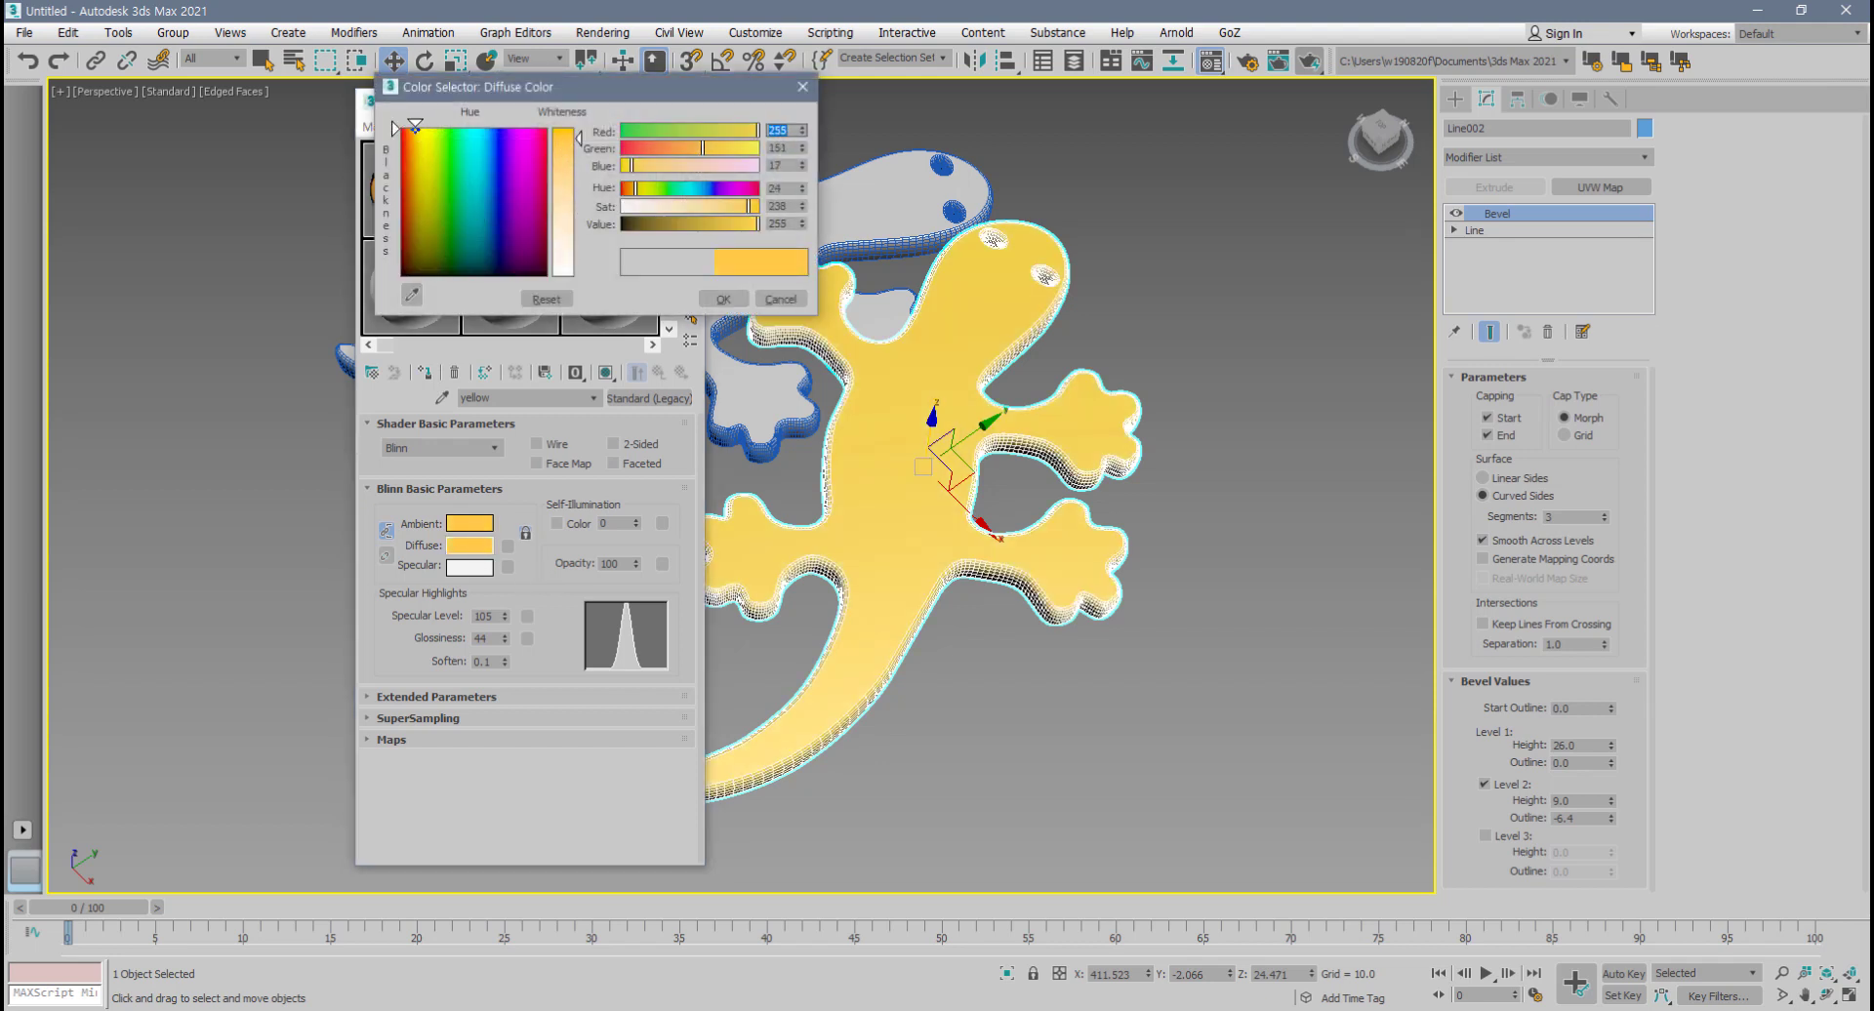
left_click(723, 299)
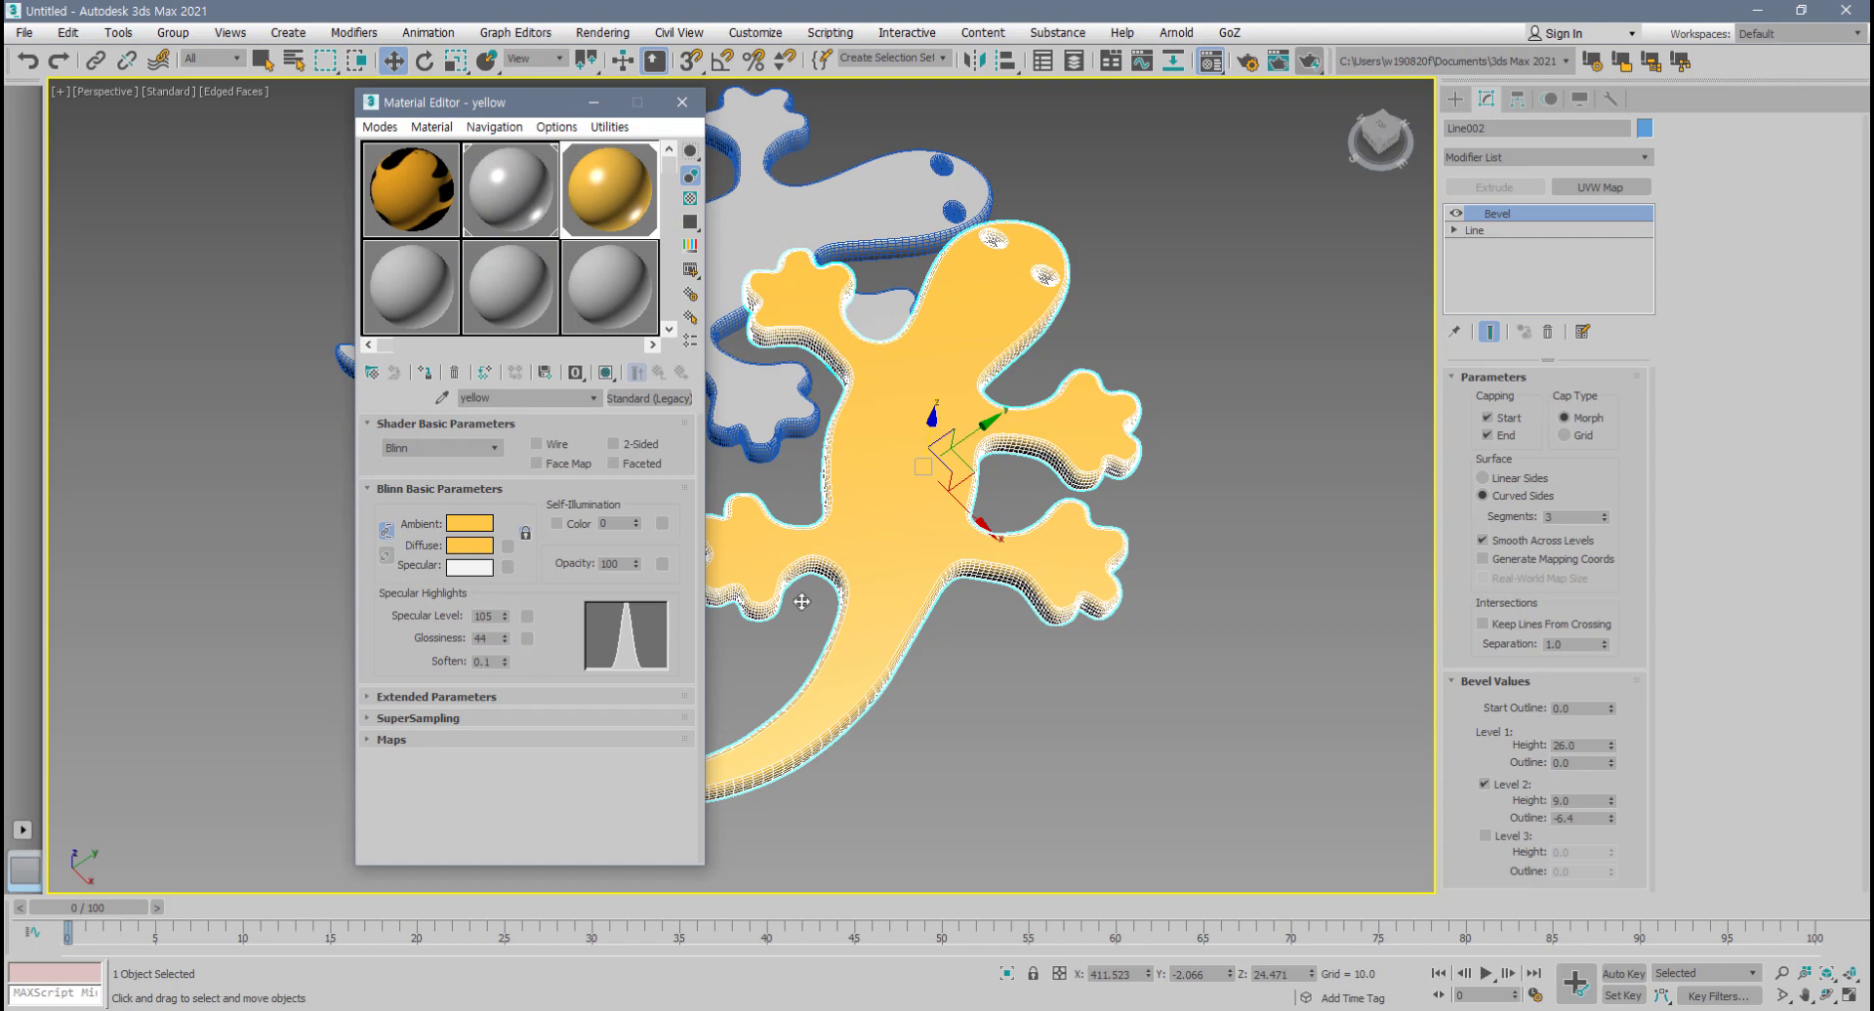
- Select the original lizard and set the diffuse color of its 02 - Default material to lime green, RGB 128, 216, 2
middle_click_drag(864, 598, 1056, 659)
middle_click_drag(1020, 598, 1059, 644)
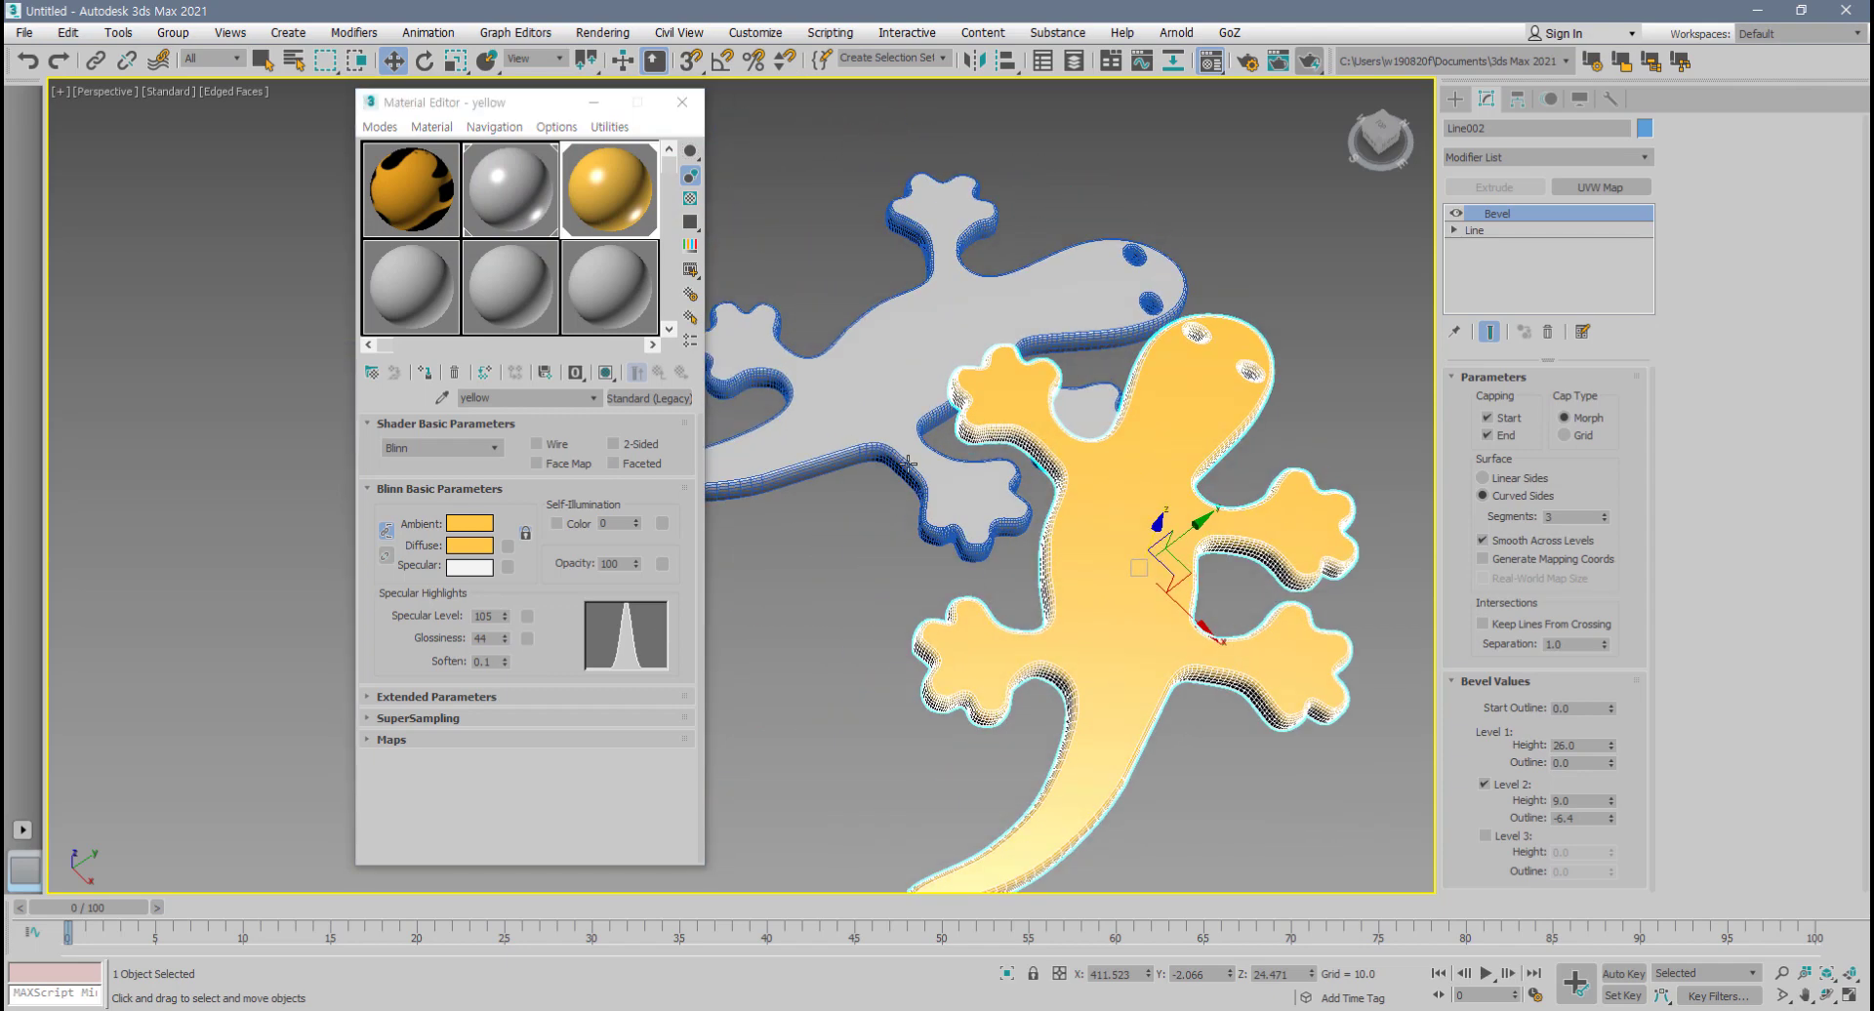
left_click(897, 444)
left_click(518, 206)
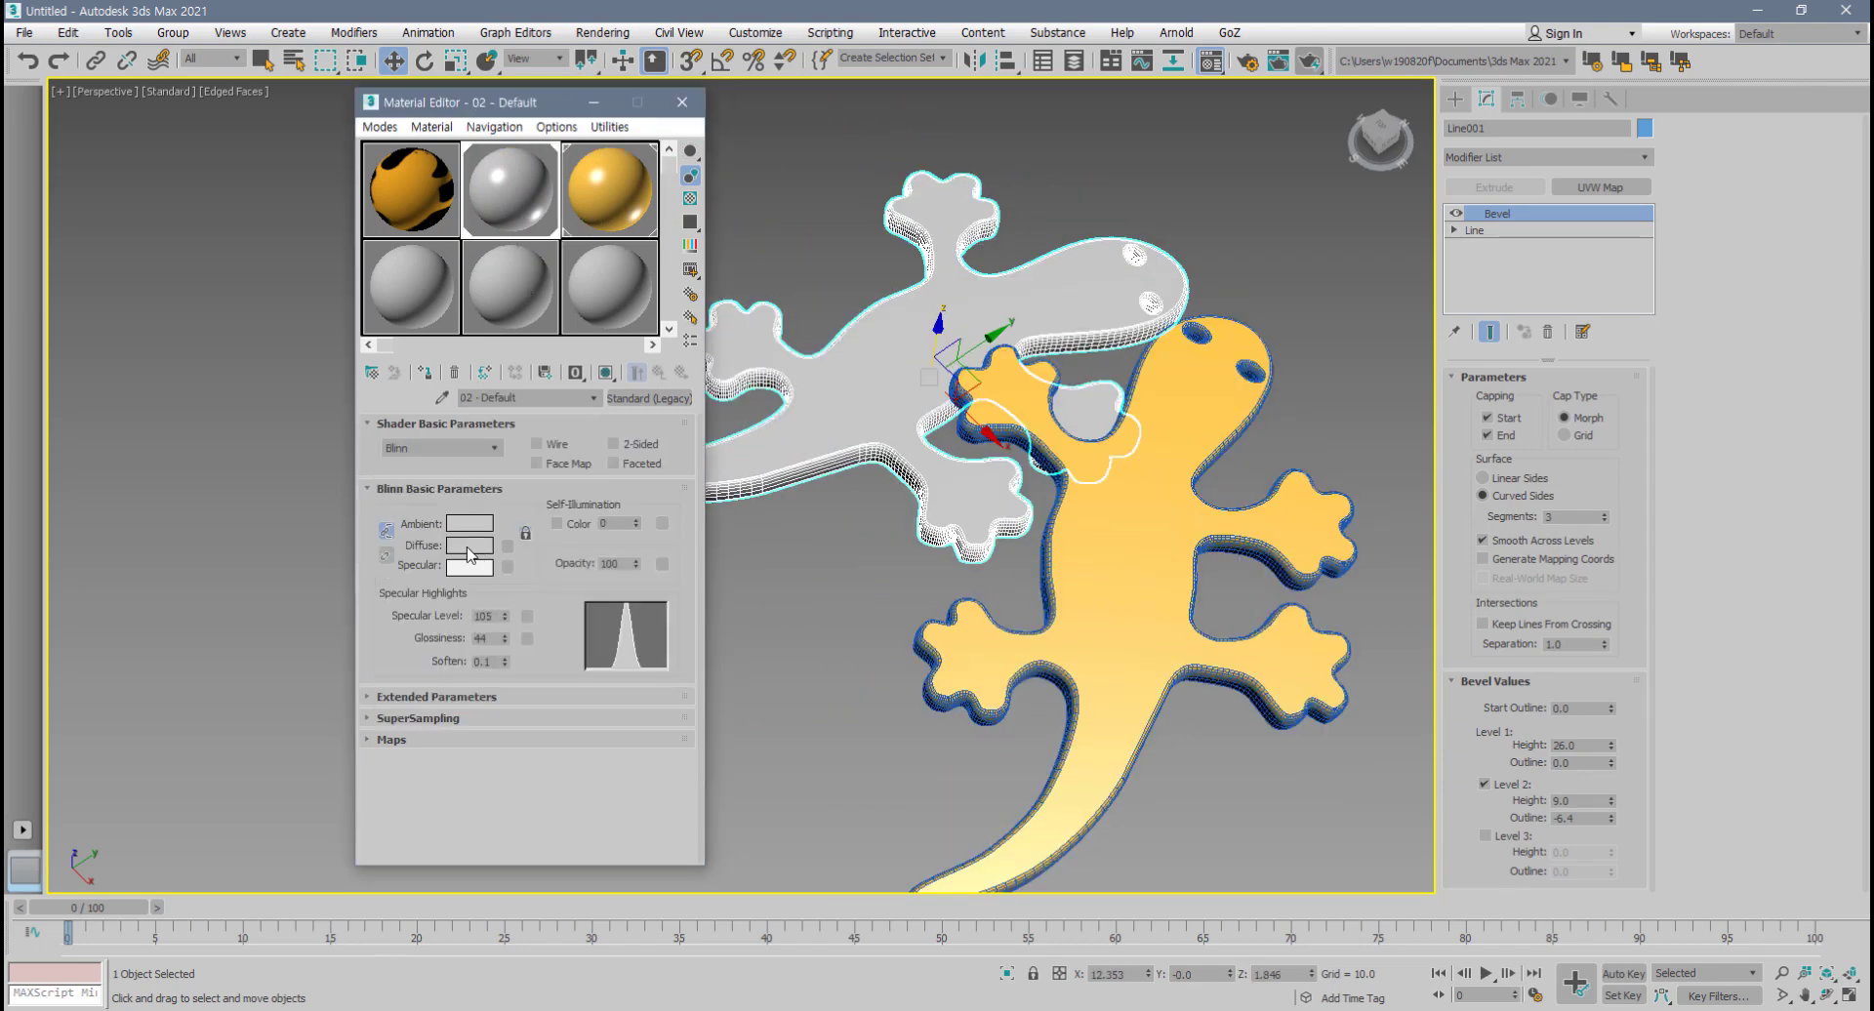
left_click(471, 546)
left_click(443, 170)
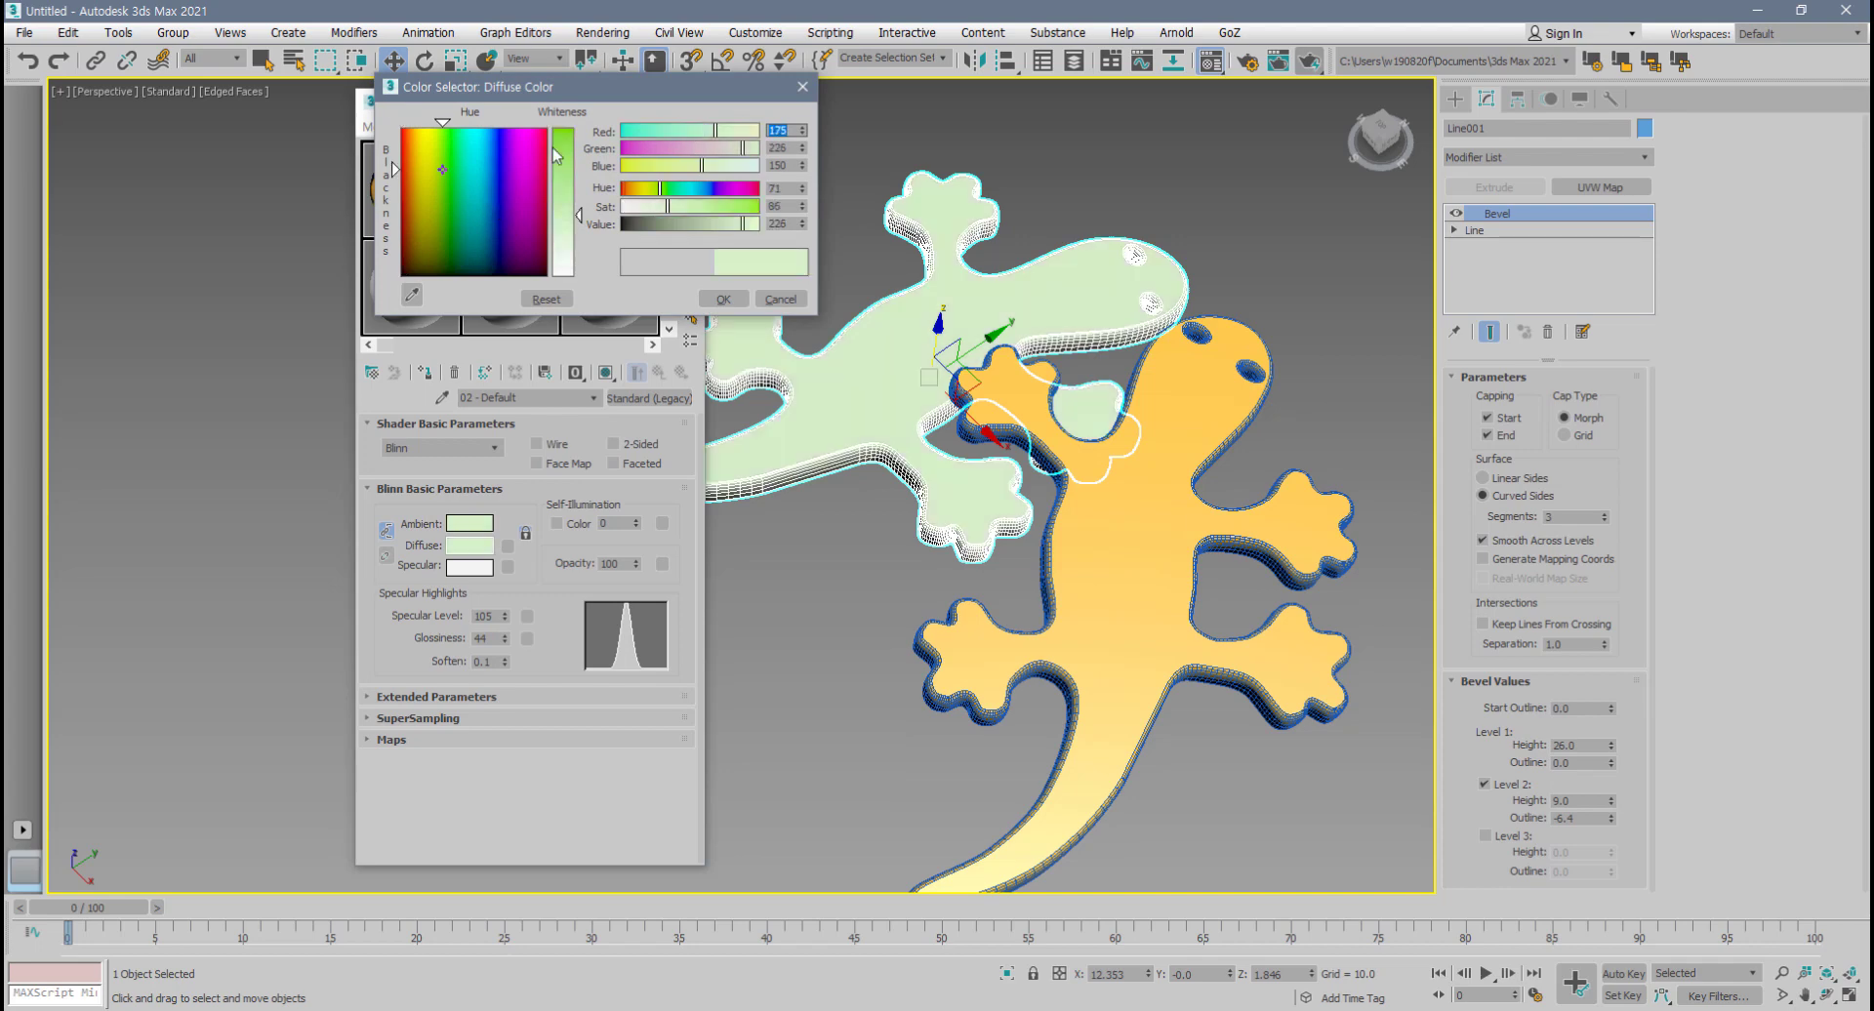
left_click(432, 171)
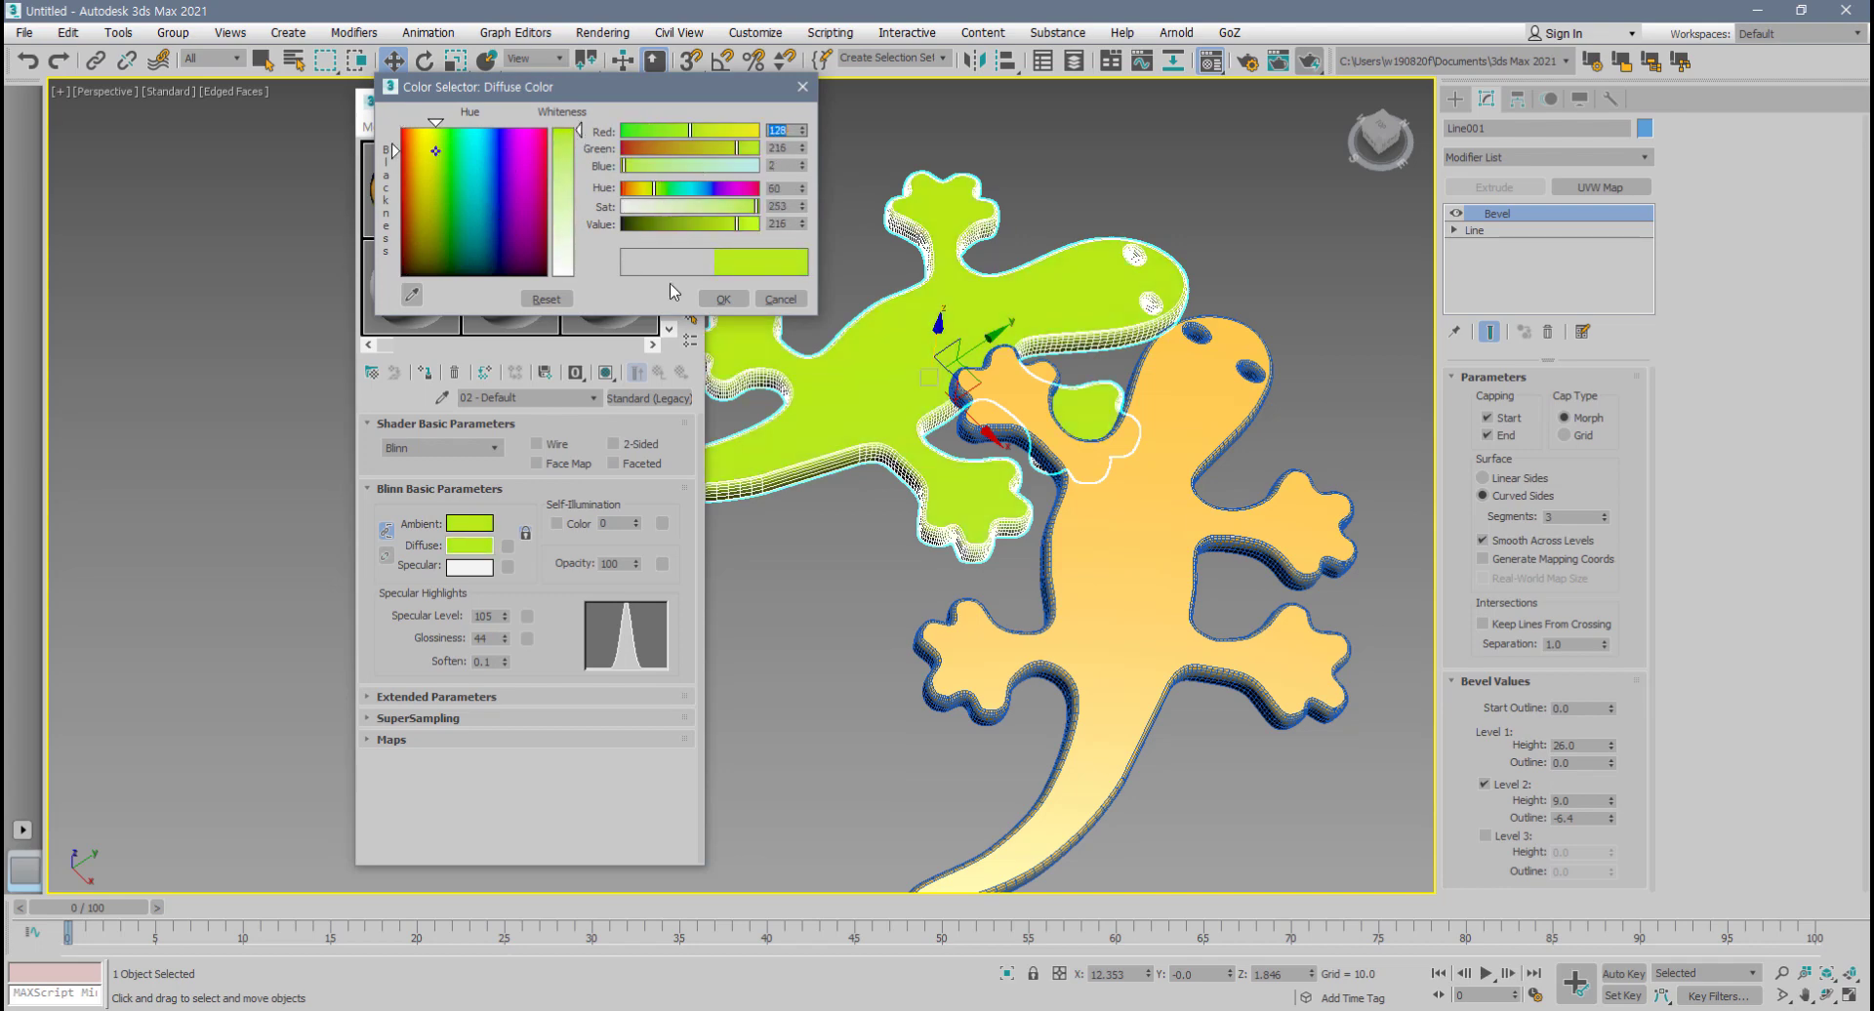
left_click(723, 299)
- Close the Material Editor, deselect everything, and render both whole lizards from above in the perspective view
left_click(682, 103)
middle_click_drag(864, 412, 712, 427)
left_click(611, 490)
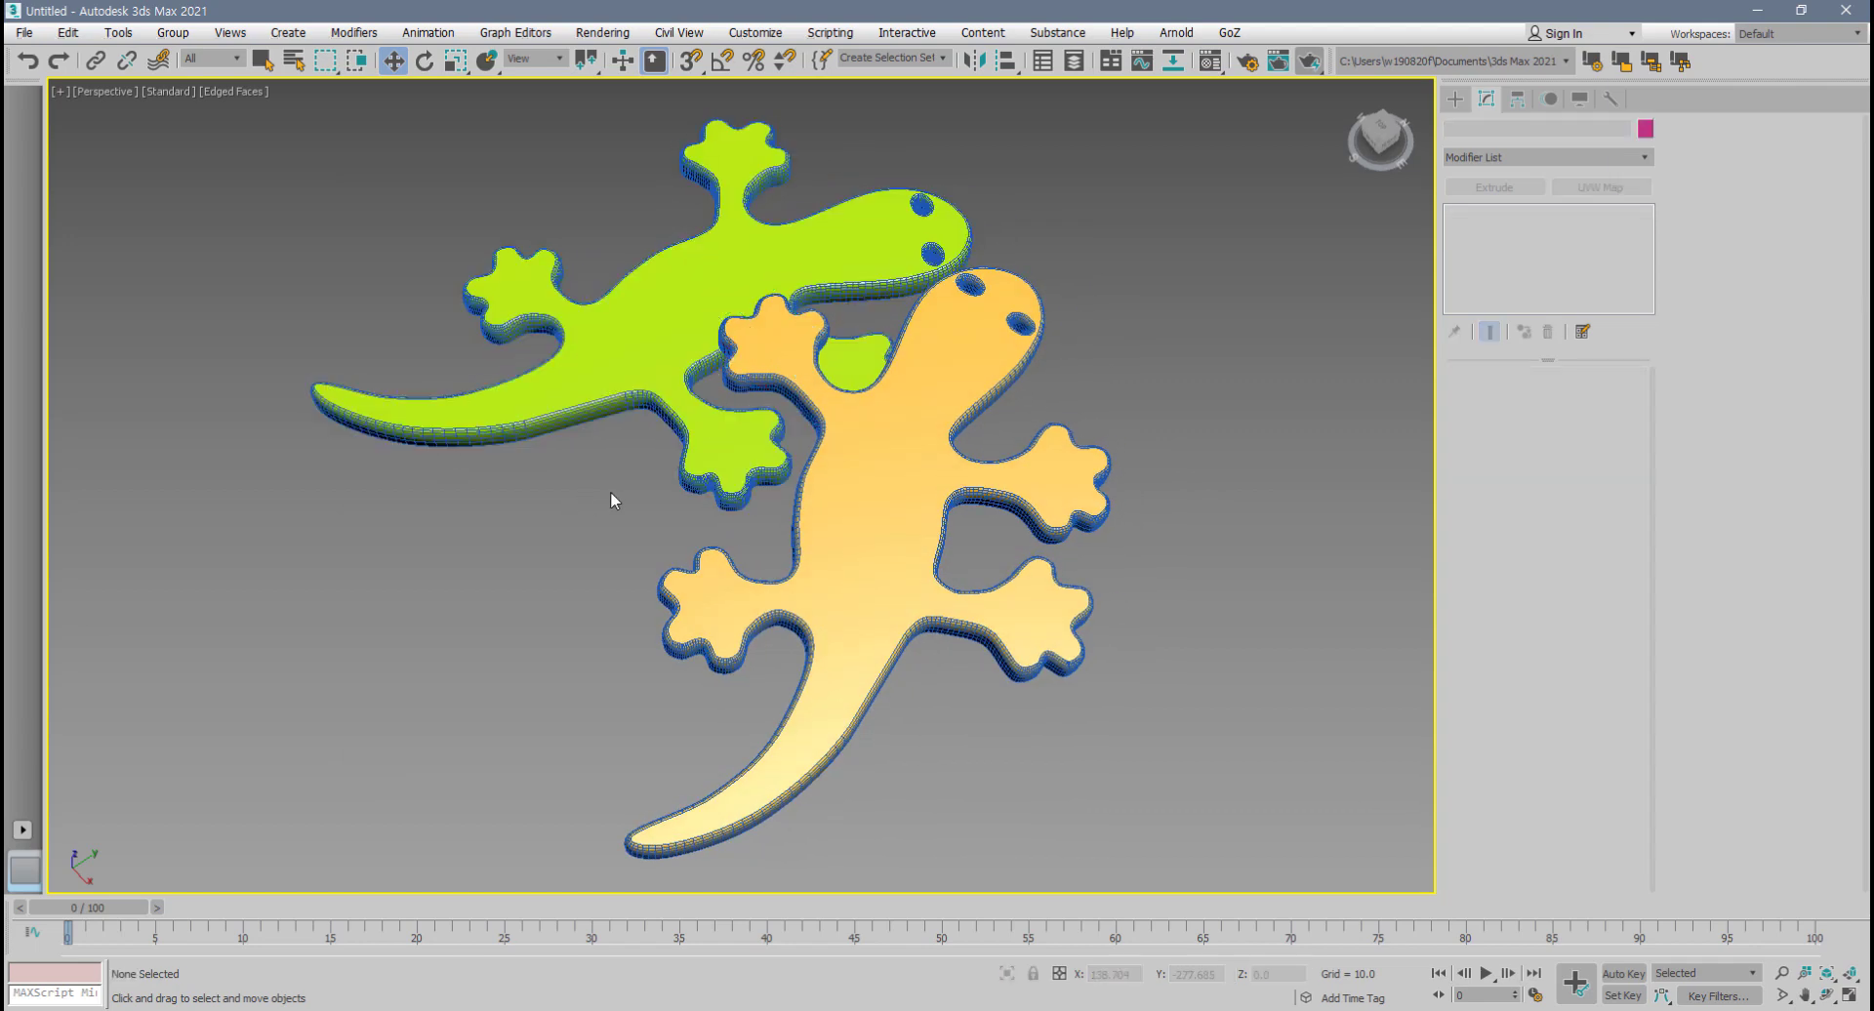
scroll(635, 486, "down", 3)
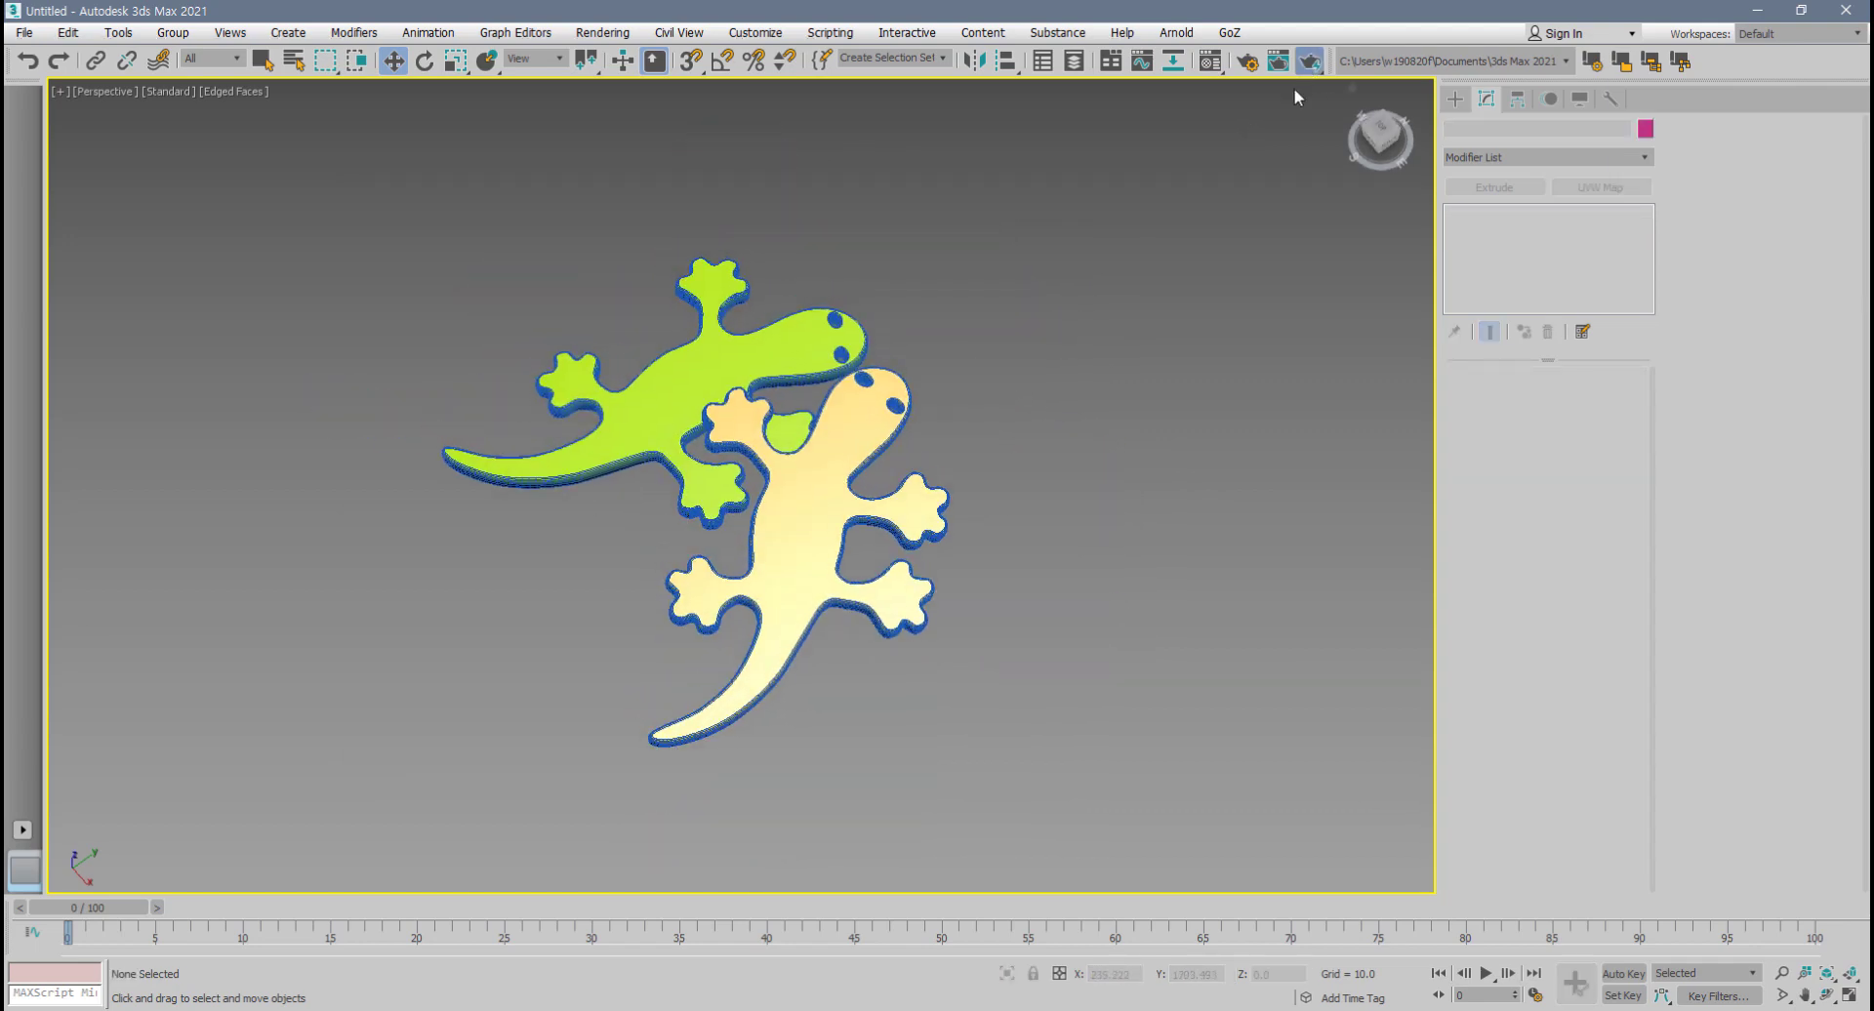
left_click(1309, 60)
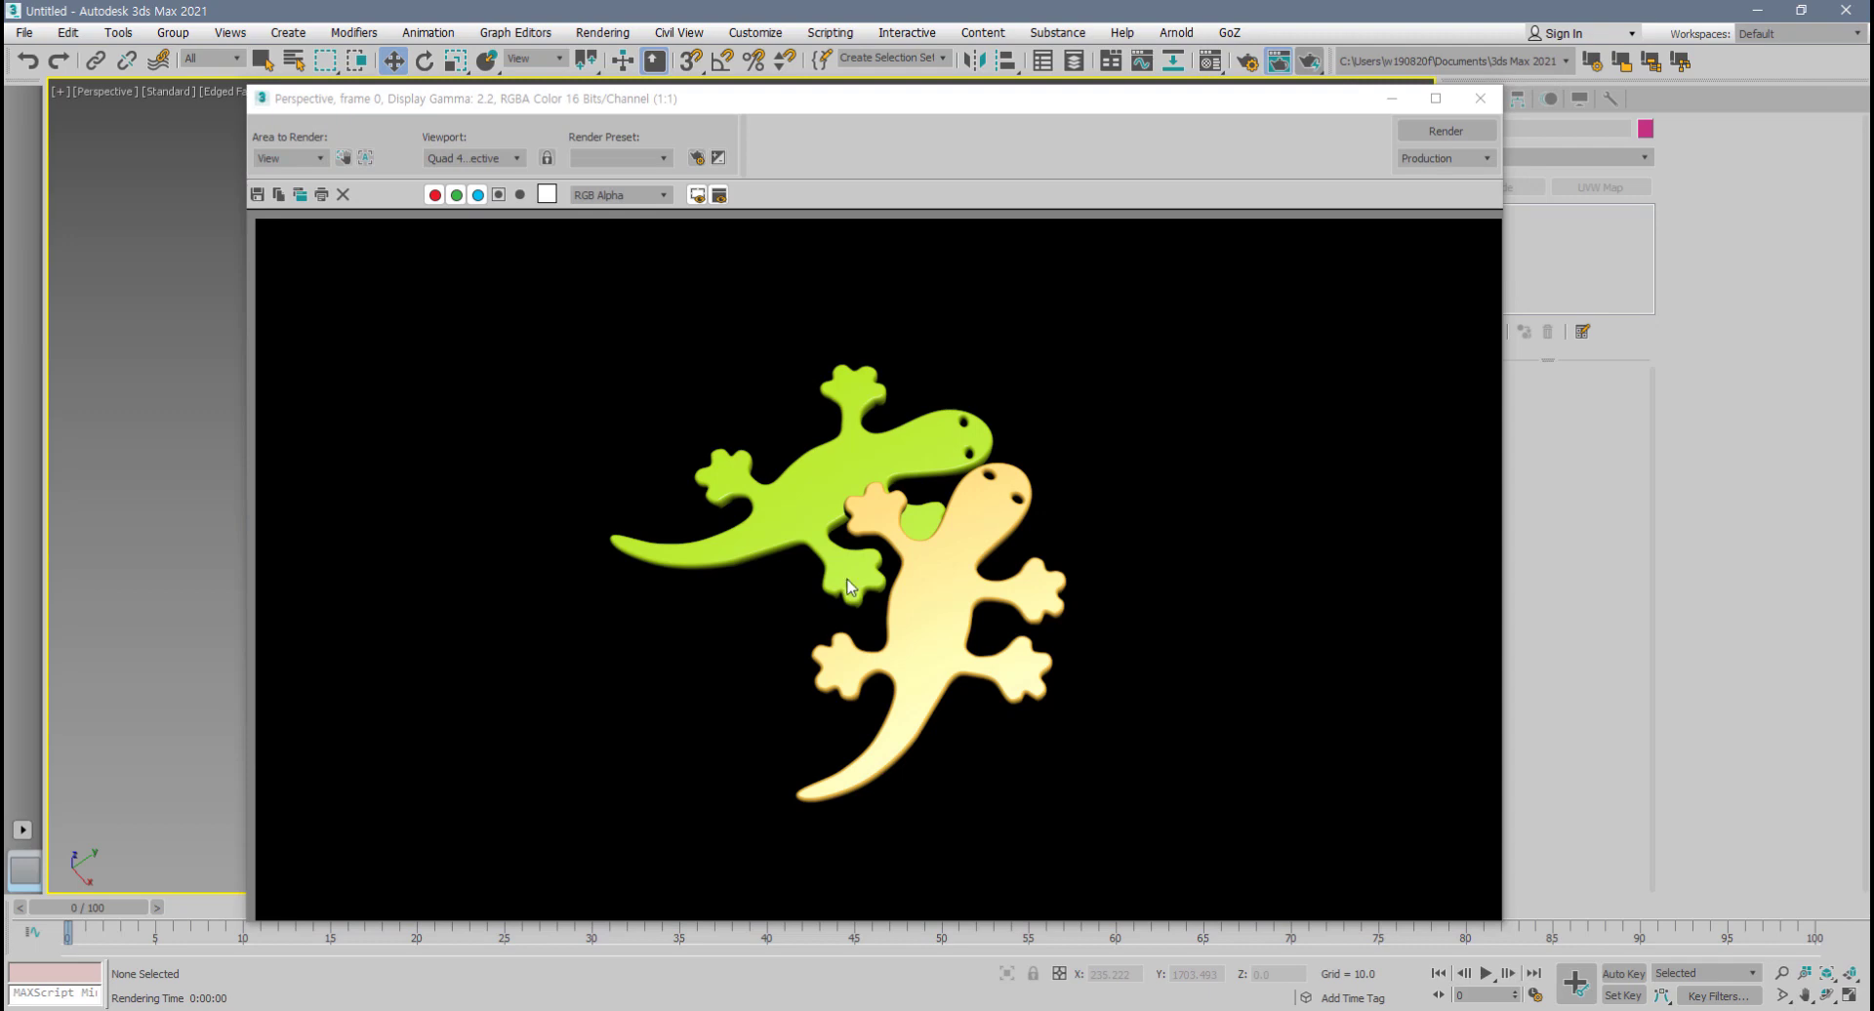
- Close the first render and render both lizards again from a lower angle facing their heads
left_click(1480, 97)
scroll(952, 475, "up", 4)
middle_click_drag(952, 475, 907, 418, "alt")
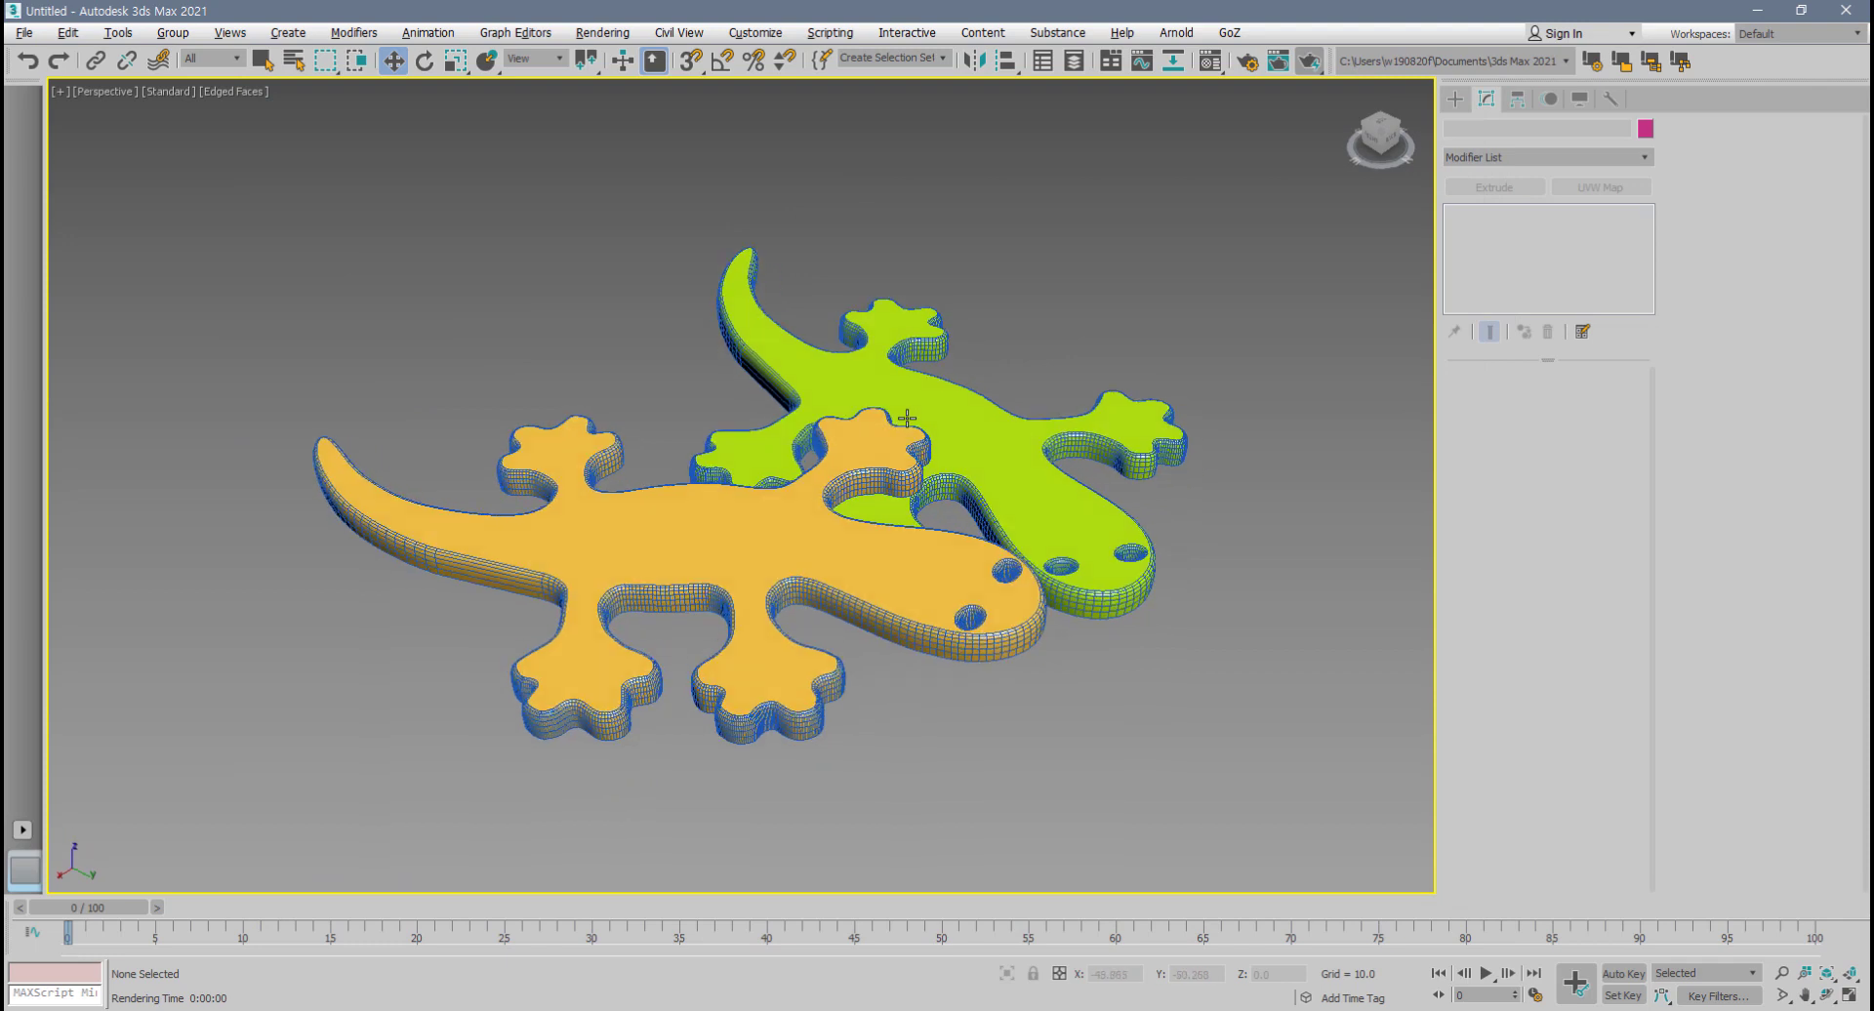
left_click(1308, 61)
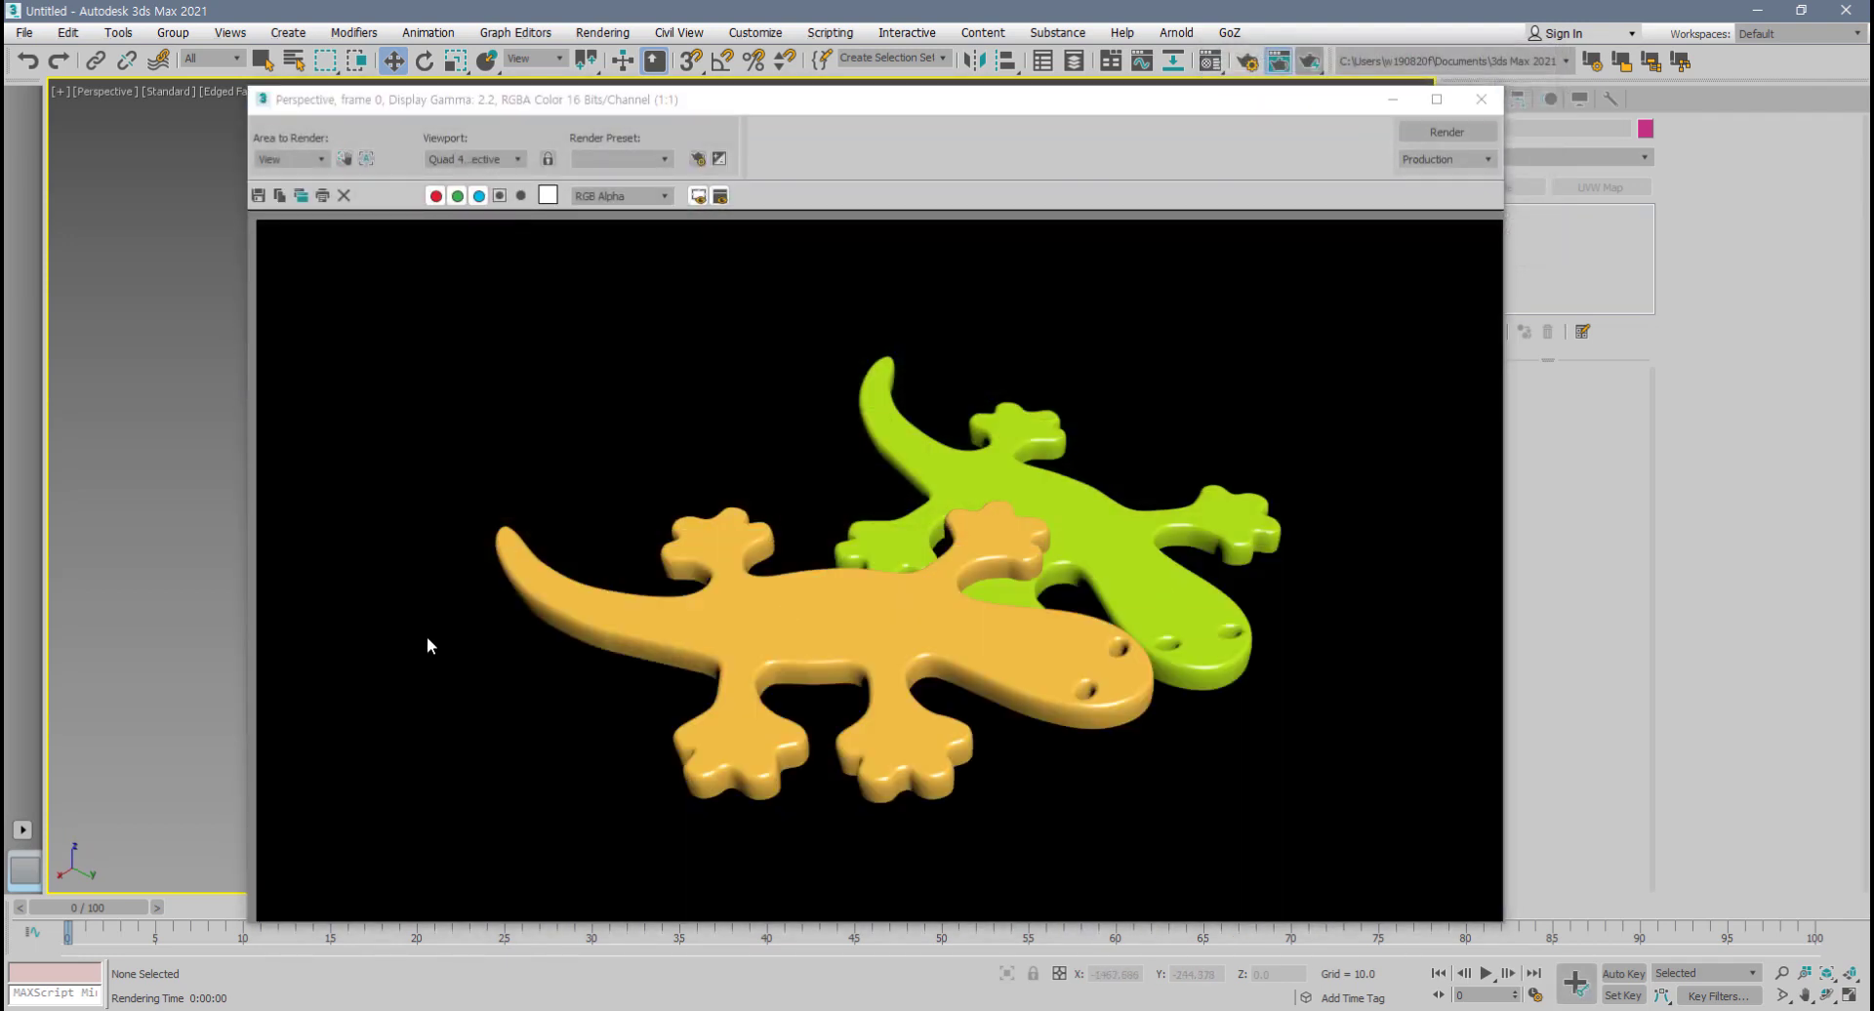